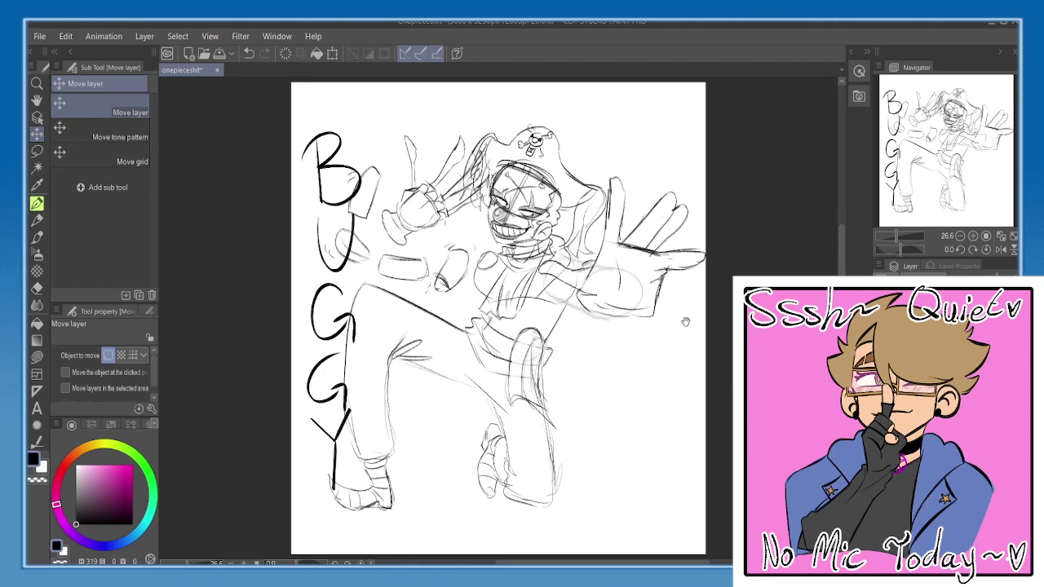
left_click_drag(685, 322, 683, 313)
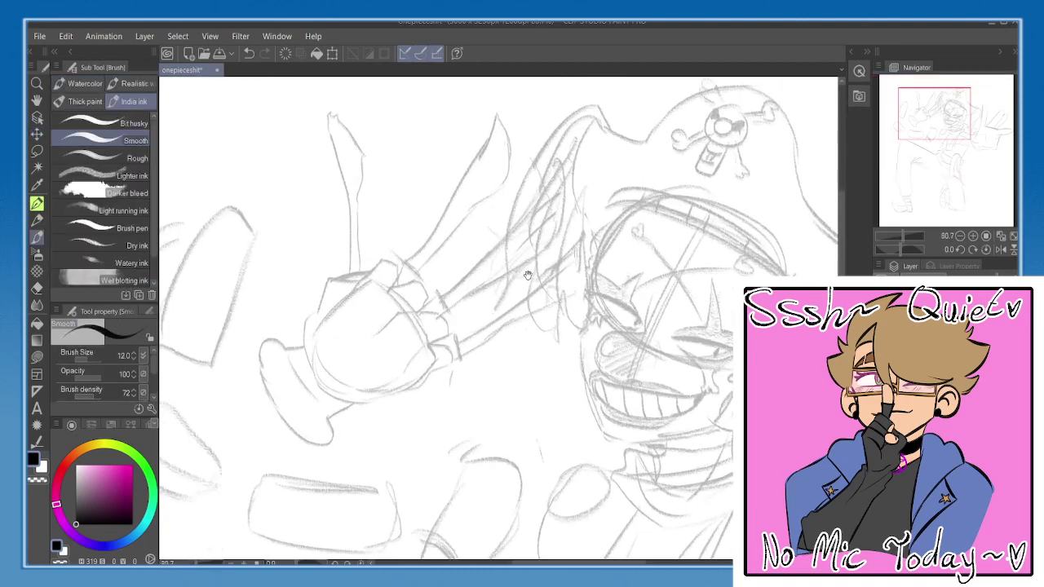
left_click_drag(407, 225, 410, 247)
mouse_move(314, 218)
left_mouse_down()
mouse_move(324, 264)
mouse_move(336, 239)
mouse_move(316, 263)
left_mouse_up()
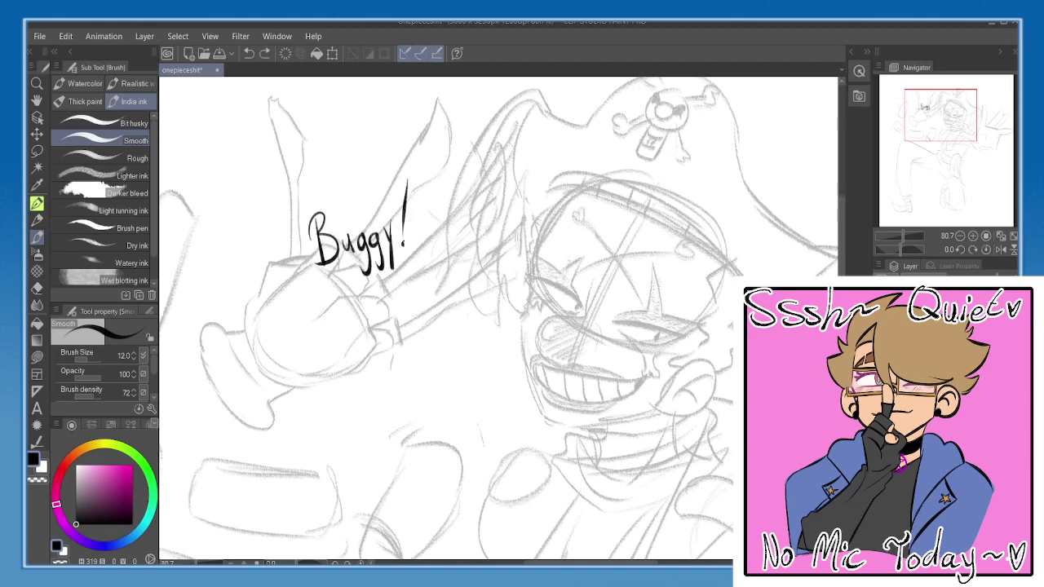
left_click_drag(419, 225, 428, 225)
key("ctrl+z")
key("ctrl+z")
key("ctrl+z")
key("ctrl+z")
key("ctrl+z")
key("ctrl+z")
key("ctrl+z")
key("ctrl+z")
key("ctrl+z")
key("ctrl+z")
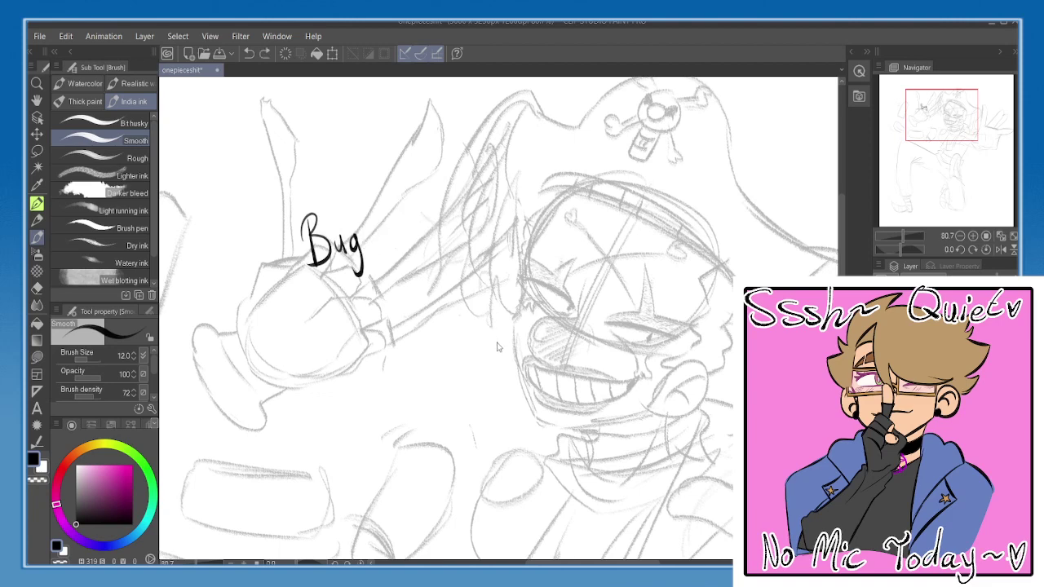
- Ink the far side of the face from the forehead down past the brow to the eye socket, following the sketch
scroll(461, 208, "up", 2)
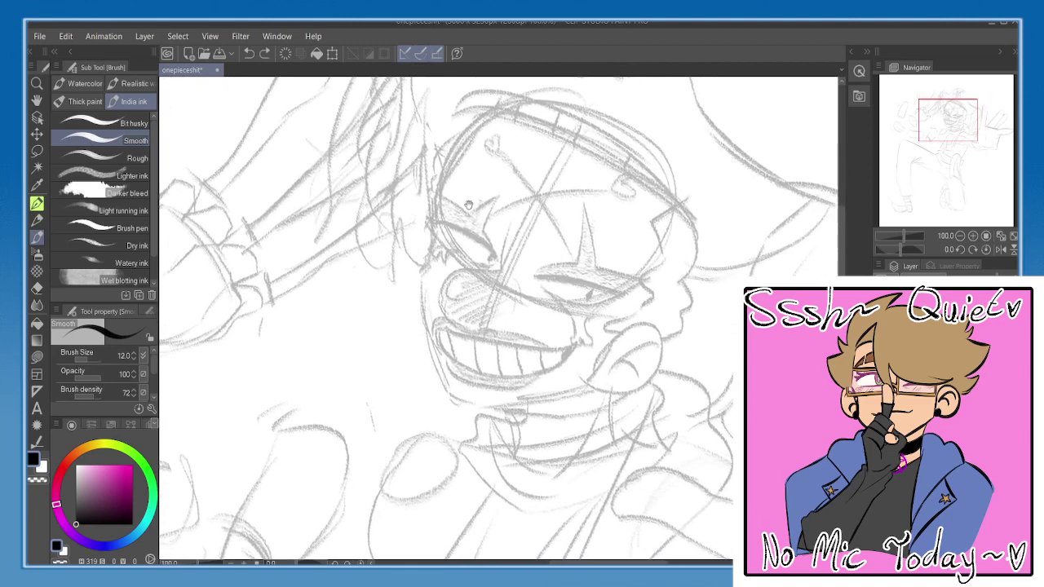
mouse_move(469, 205)
left_mouse_down()
mouse_move(441, 224)
mouse_move(477, 127)
mouse_move(430, 195)
mouse_move(433, 233)
left_mouse_up()
key("ctrl+z")
key("ctrl+z")
left_click_drag(430, 198, 436, 264)
mouse_move(435, 263)
left_mouse_down()
mouse_move(435, 230)
mouse_move(421, 283)
left_mouse_up()
key("ctrl+z")
key("ctrl+z")
left_click_drag(421, 283, 411, 255)
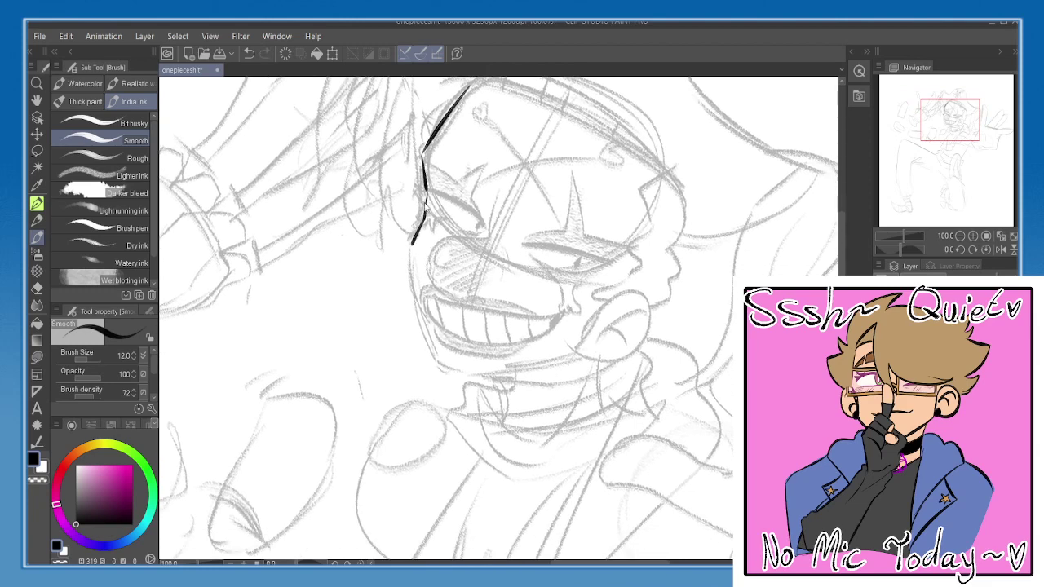
- Ink the far cheek contour down to the chin, continuing from the eye socket line
key("ctrl+z")
mouse_move(425, 217)
left_mouse_down()
mouse_move(410, 266)
mouse_move(441, 347)
left_mouse_up()
scroll(498, 318, "down", 1)
key("ctrl+z")
left_click_drag(410, 229, 434, 357)
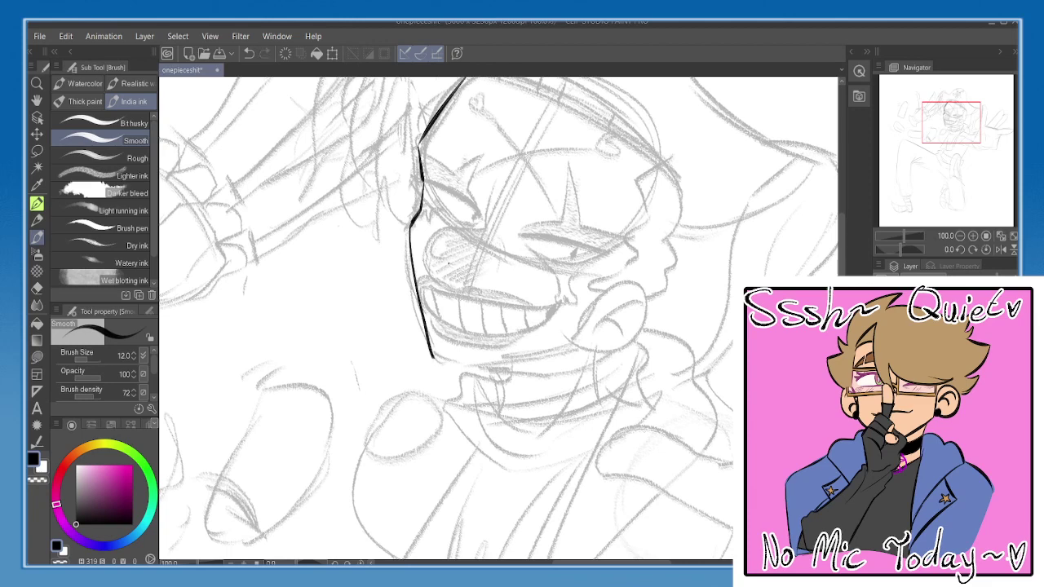
key("ctrl+z")
mouse_move(409, 228)
left_mouse_down()
mouse_move(436, 359)
mouse_move(453, 366)
mouse_move(568, 342)
left_mouse_up()
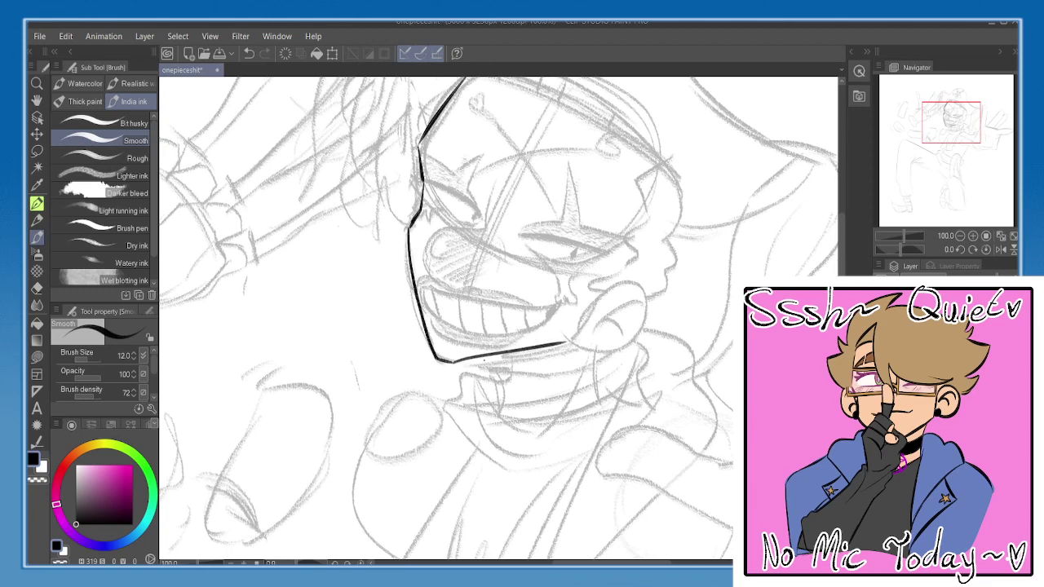
- Ink the jawline from the chin back to the ear and outline the round outer ear
key("ctrl+z")
mouse_move(454, 364)
left_mouse_down()
mouse_move(582, 342)
mouse_move(592, 323)
mouse_move(609, 320)
left_mouse_up()
key("ctrl+z")
key("ctrl+z")
mouse_move(573, 348)
left_mouse_down()
mouse_move(592, 319)
mouse_move(583, 335)
mouse_move(590, 321)
mouse_move(640, 330)
mouse_move(580, 344)
left_mouse_up()
key("ctrl+z")
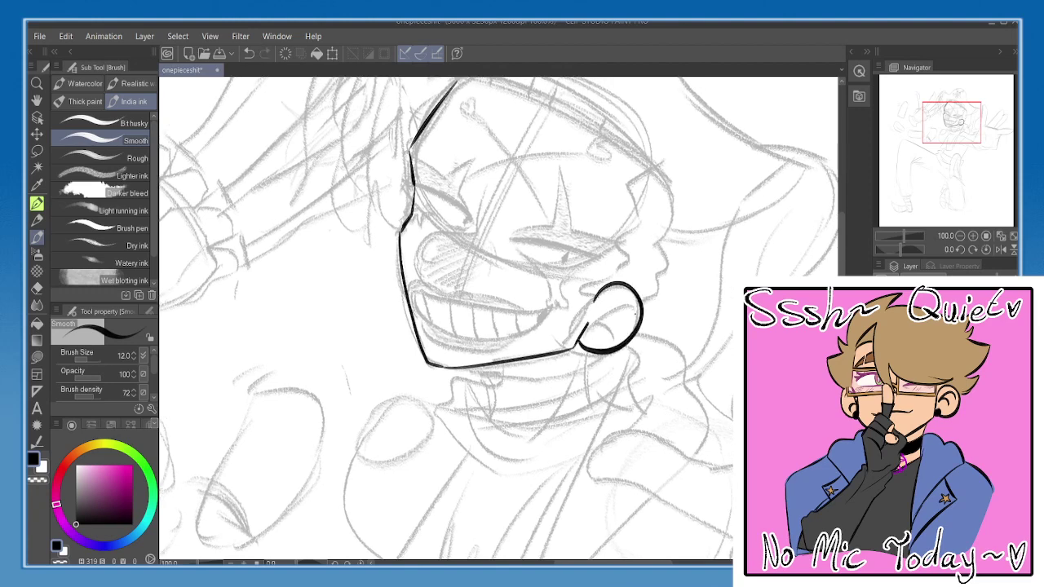
- Ink the inner folds of the ear
mouse_move(635, 315)
left_mouse_down()
mouse_move(608, 293)
mouse_move(596, 343)
mouse_move(605, 306)
mouse_move(619, 298)
mouse_move(626, 308)
mouse_move(605, 319)
left_mouse_up()
key("ctrl+z")
key("ctrl+z")
key("ctrl+z")
left_click_drag(605, 308, 601, 316)
- Ink a short curved crease at the bridge of the nose, between the eyes
scroll(575, 264, "up", 2)
left_click_drag(453, 202, 462, 253)
key("ctrl+z")
left_click_drag(442, 284, 445, 278)
mouse_move(464, 243)
left_mouse_down()
mouse_move(404, 247)
mouse_move(426, 244)
mouse_move(399, 307)
mouse_move(412, 315)
mouse_move(432, 243)
mouse_move(398, 267)
mouse_move(403, 316)
mouse_move(459, 327)
left_mouse_up()
key("ctrl+z")
key("ctrl+z")
key("ctrl+z")
mouse_move(464, 247)
left_mouse_down()
mouse_move(387, 279)
mouse_move(426, 332)
mouse_move(424, 245)
mouse_move(404, 306)
mouse_move(453, 329)
left_mouse_up()
key("ctrl+z")
key("ctrl+z")
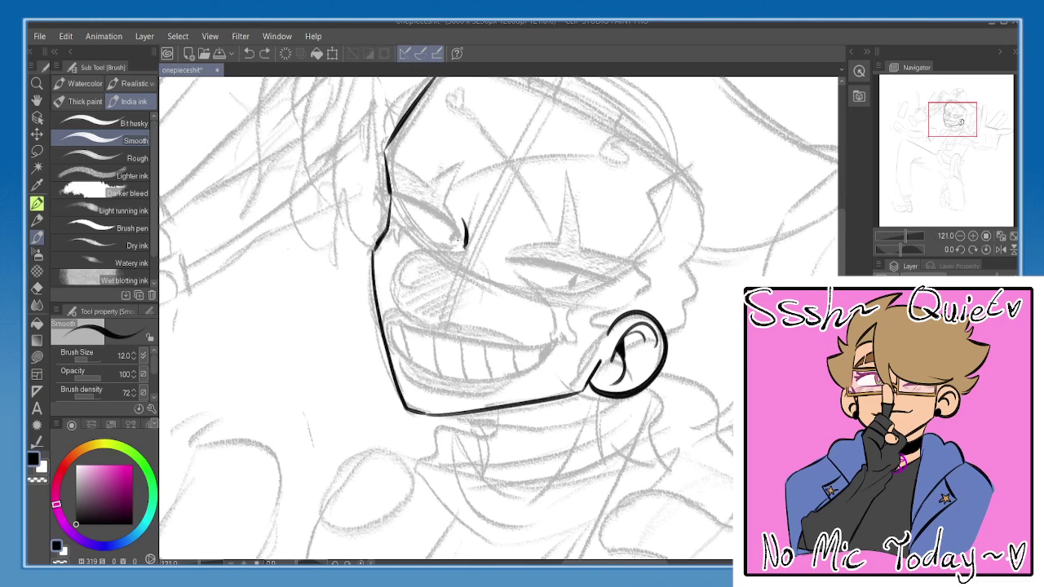
- Ink the large round clown nose with a small nostril curl at its lower end
mouse_move(466, 245)
left_mouse_down()
mouse_move(440, 324)
mouse_move(452, 311)
left_mouse_up()
key("h")
key("h")
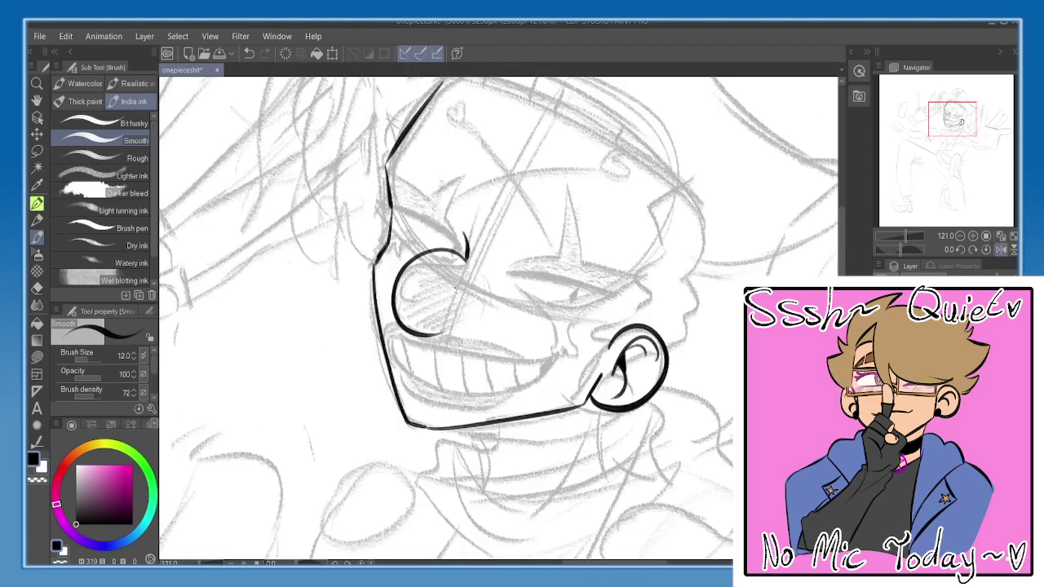
key("ctrl+z")
mouse_move(466, 249)
left_mouse_down()
mouse_move(433, 250)
mouse_move(405, 336)
mouse_move(471, 312)
mouse_move(442, 251)
mouse_move(399, 295)
mouse_move(465, 345)
left_mouse_up()
key("ctrl+z")
left_click_drag(467, 285, 466, 271)
left_click_drag(458, 328, 474, 325)
key("ctrl+z")
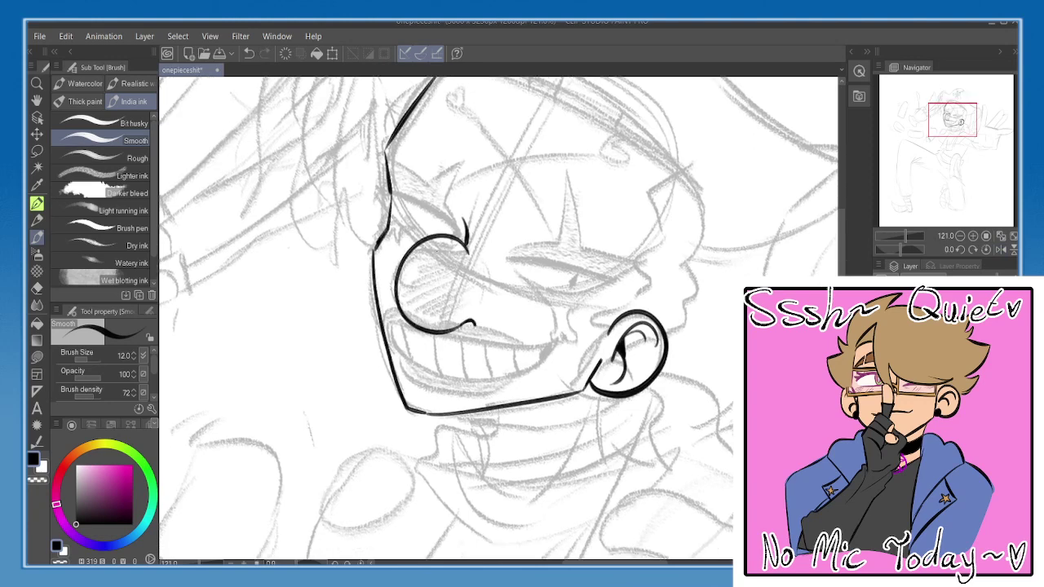
left_click_drag(472, 246, 468, 247)
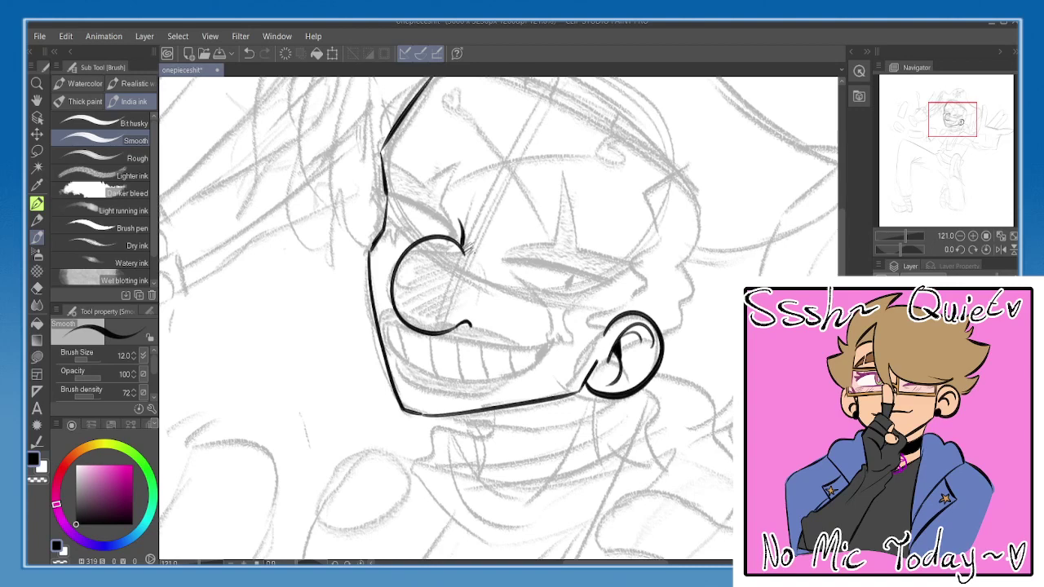
scroll(517, 202, "down", 2)
scroll(460, 348, "down", 2)
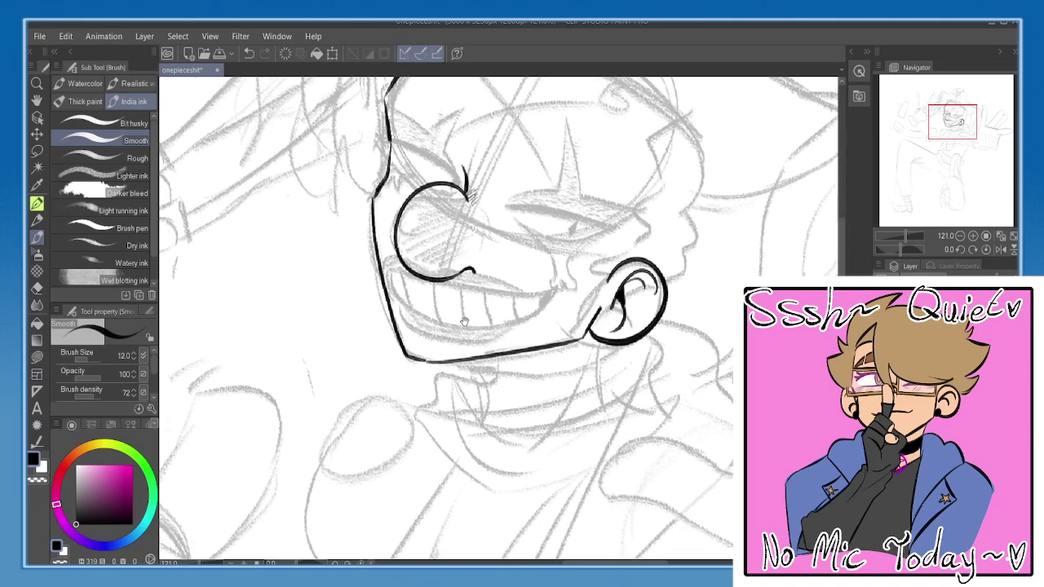
left_click_drag(437, 361, 440, 348)
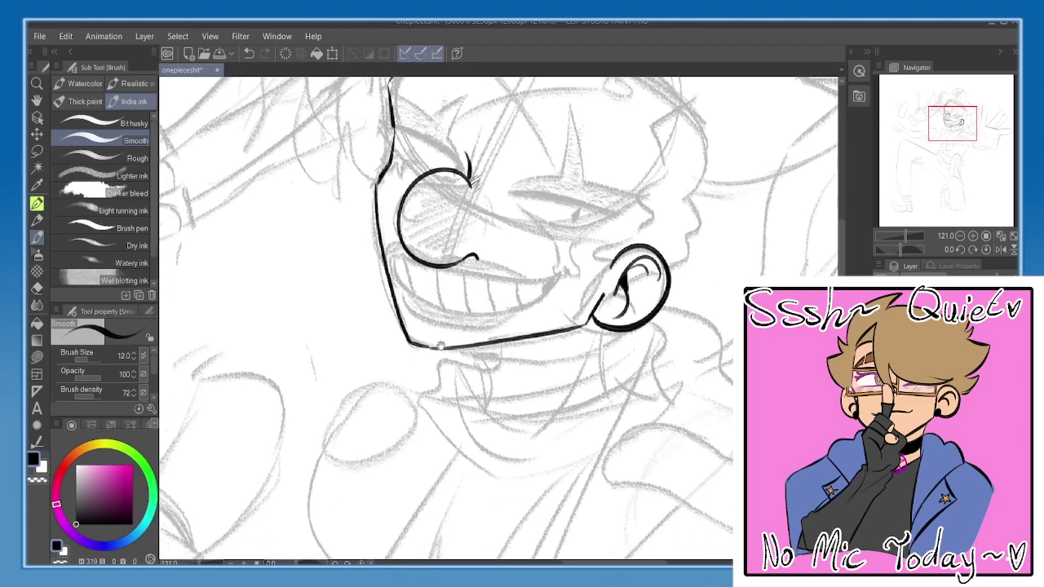
mouse_move(420, 282)
left_mouse_down()
mouse_move(413, 307)
mouse_move(439, 305)
left_mouse_up()
key("ctrl+z")
left_click_drag(391, 281, 454, 301)
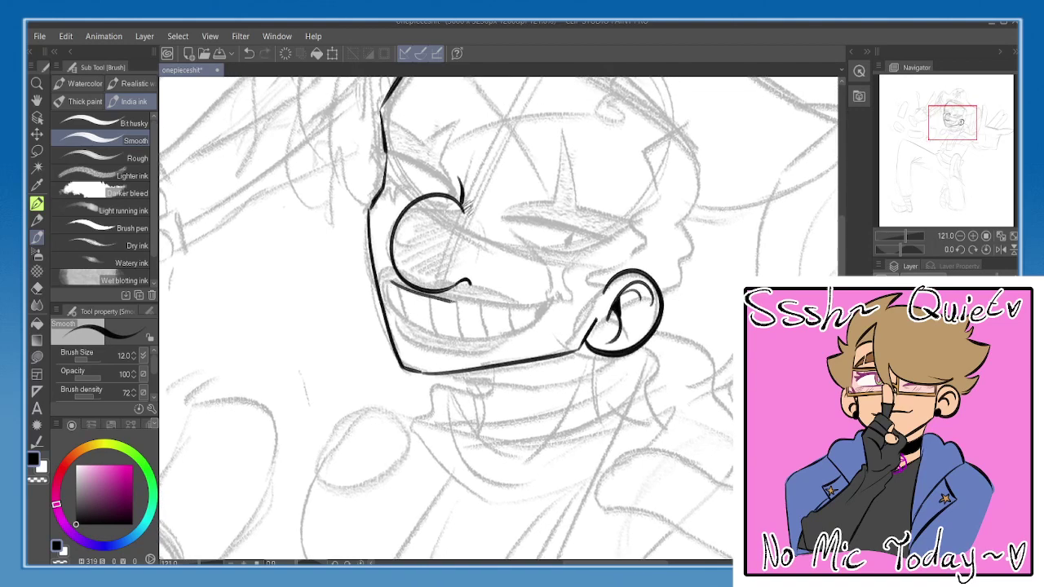
key("ctrl+z")
left_click_drag(389, 280, 545, 295)
key("ctrl+z")
left_click_drag(391, 280, 538, 299)
key("ctrl+z")
mouse_move(396, 282)
left_mouse_down()
mouse_move(383, 305)
mouse_move(438, 326)
mouse_move(433, 333)
mouse_move(459, 337)
left_mouse_up()
key("ctrl+z")
key("ctrl+z")
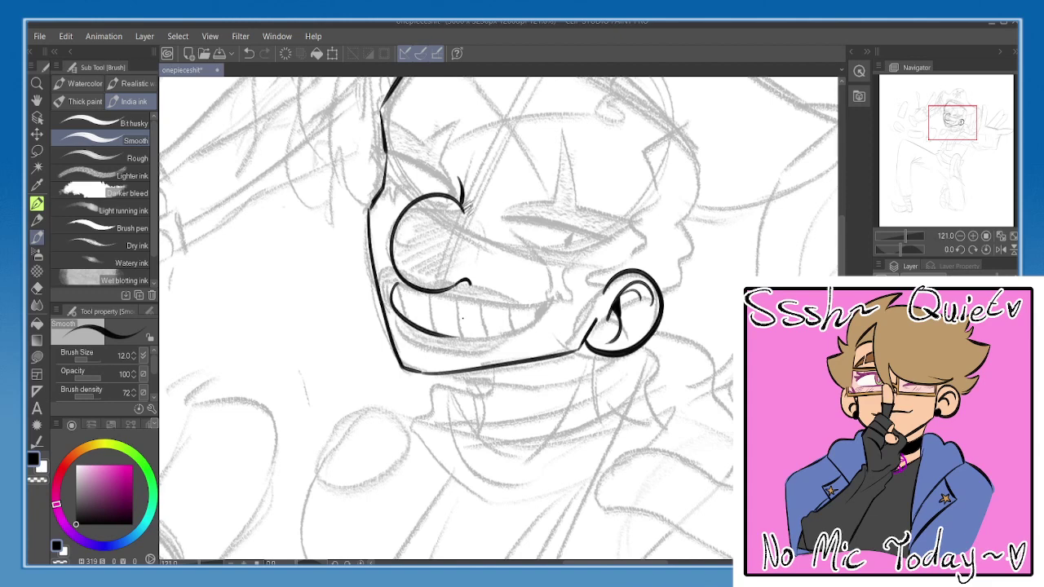
key("ctrl+z")
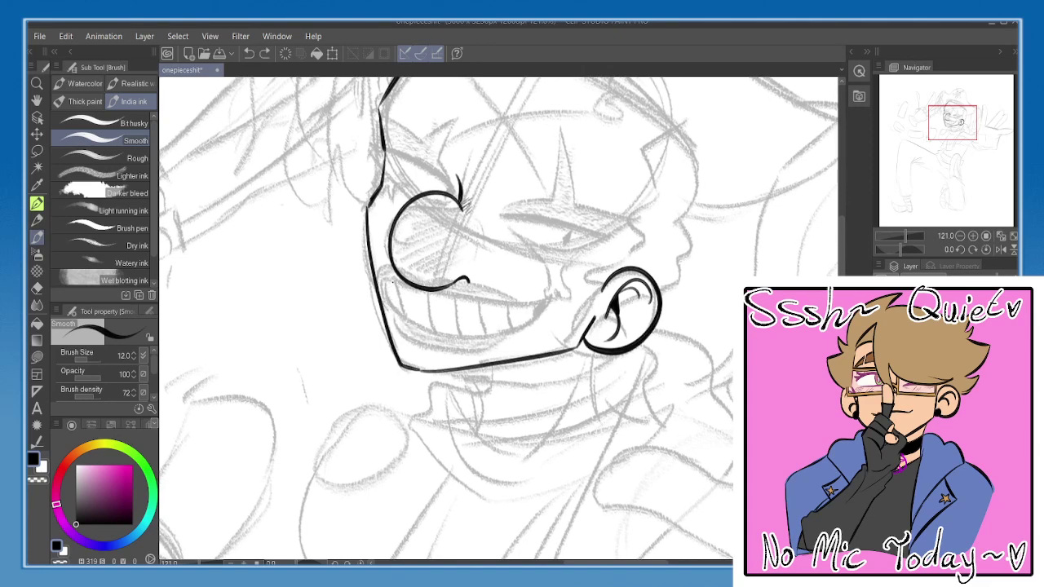
- Ink the outline of the wide grin under the nose, with a thick pointed corner toward the ear
left_click_drag(391, 282, 519, 299)
key("ctrl+z")
left_click_drag(386, 280, 545, 303)
mouse_move(387, 280)
left_mouse_down()
mouse_move(385, 313)
mouse_move(404, 322)
mouse_move(499, 332)
mouse_move(544, 299)
left_mouse_up()
key("ctrl+z")
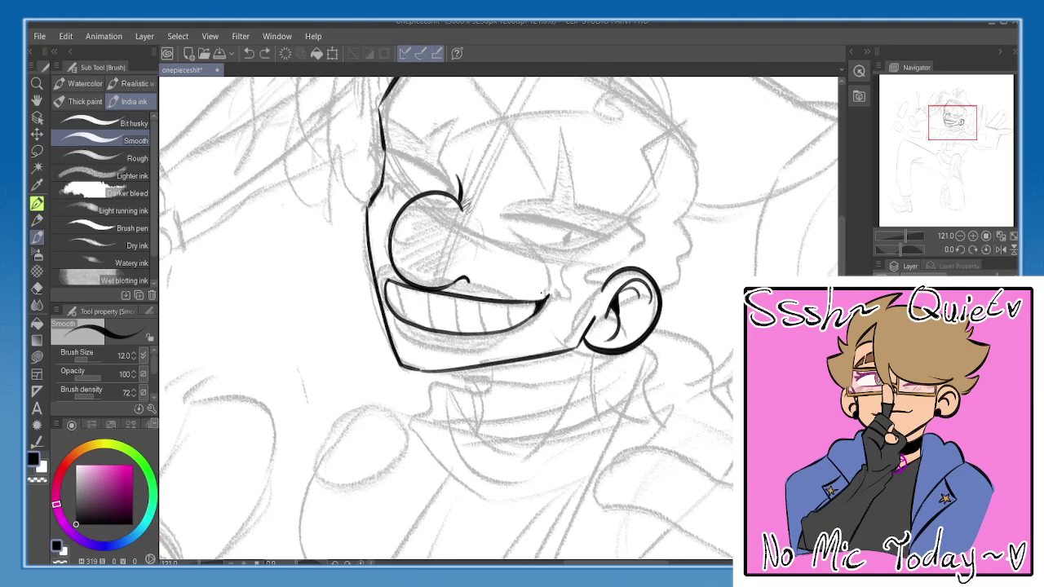
- Ink the dividing lines of the teeth inside the grin
mouse_move(404, 294)
left_mouse_down()
mouse_move(402, 317)
mouse_move(416, 326)
mouse_move(501, 330)
mouse_move(519, 313)
mouse_move(525, 326)
left_mouse_up()
key("ctrl+z")
key("ctrl+z")
mouse_move(458, 287)
left_mouse_down()
mouse_move(432, 356)
mouse_move(510, 376)
mouse_move(503, 355)
left_mouse_up()
scroll(432, 356, "up", 2)
key("h")
key("h")
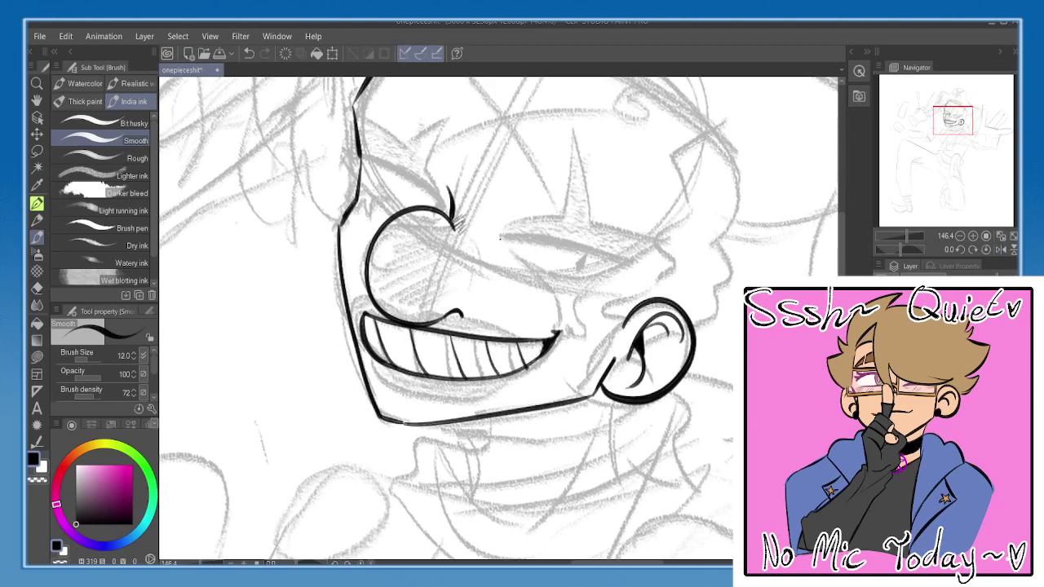
- Ink the eye nearest the ear with a thick upper lid, a thin lower lid and a small oval pupil
mouse_move(497, 238)
left_mouse_down()
mouse_move(627, 259)
mouse_move(508, 242)
mouse_move(613, 263)
left_mouse_up()
mouse_move(508, 268)
left_mouse_down()
mouse_move(567, 284)
mouse_move(604, 273)
mouse_move(573, 274)
left_mouse_up()
key("ctrl+z")
left_click_drag(543, 238, 516, 224)
key("h")
key("h")
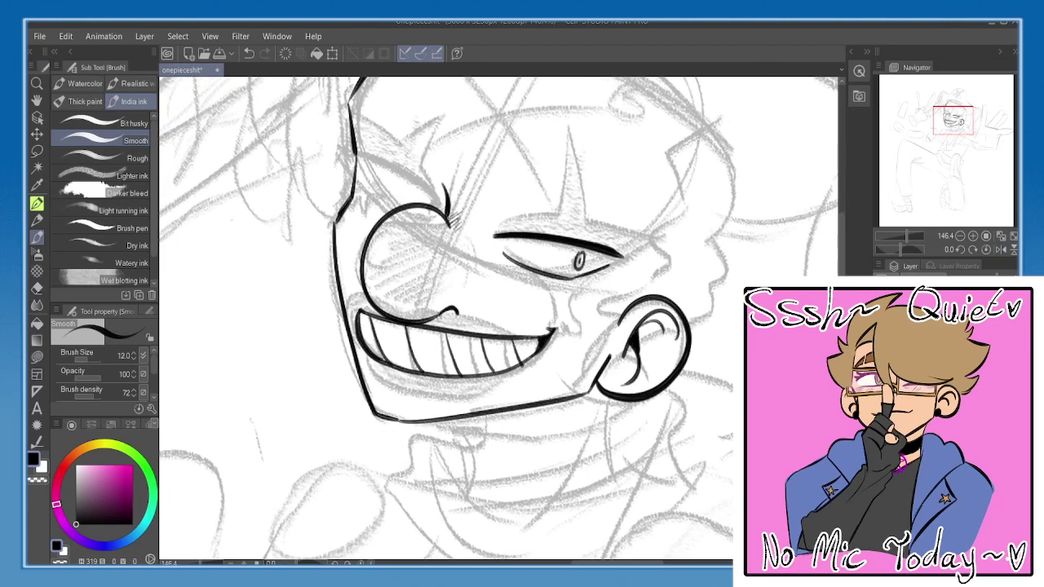
- Handwrite the note "he's hard to draw lol" in the empty area beside the face, using the MALZA PEN 2 at size 3
left_click_drag(421, 287, 445, 275)
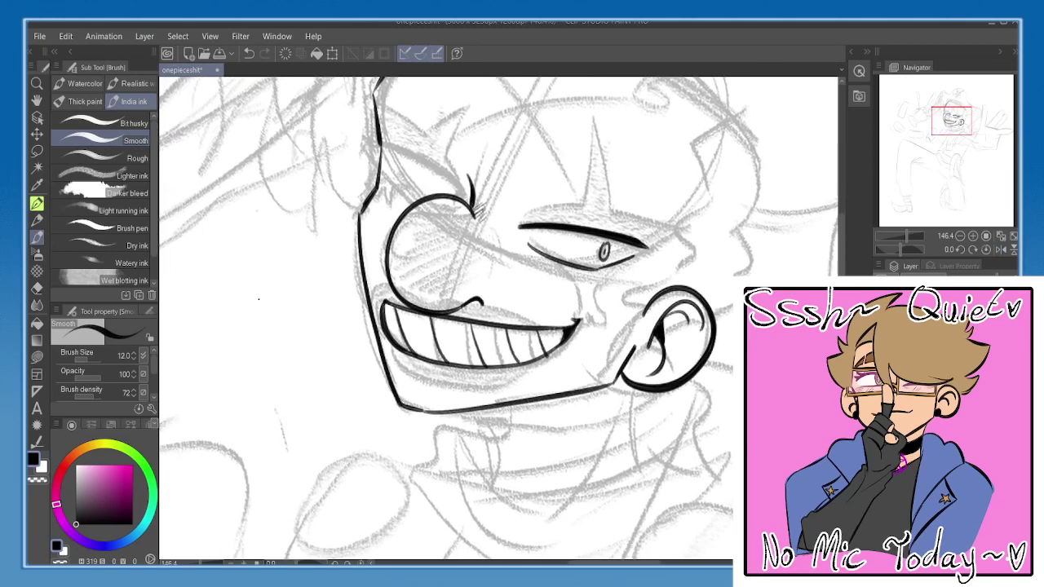
key("p")
left_click_drag(230, 256, 248, 290)
key("ctrl+z")
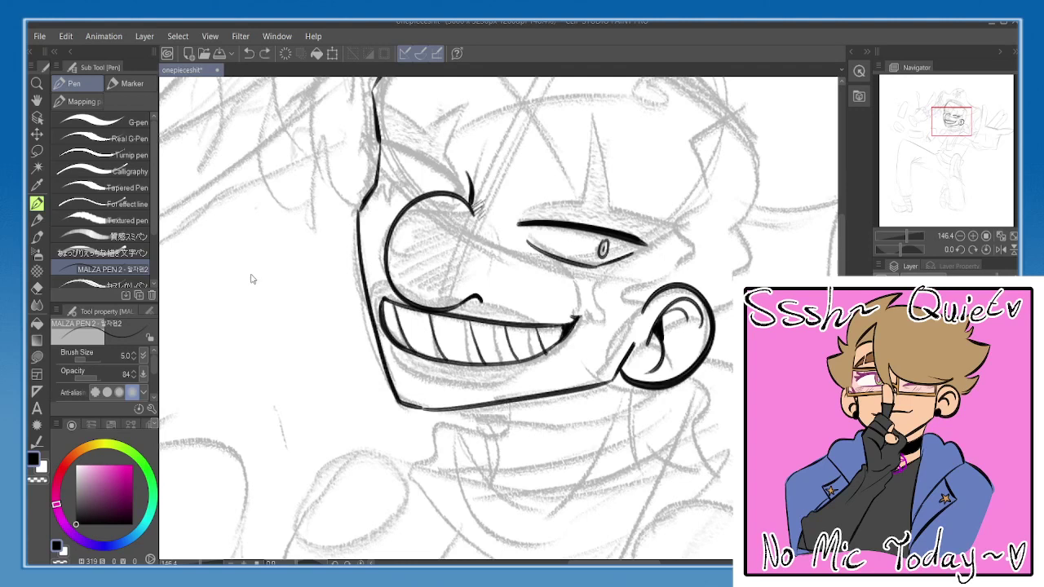
left_click(133, 359)
left_click(134, 358)
mouse_move(215, 250)
left_mouse_down()
mouse_move(221, 303)
mouse_move(244, 281)
mouse_move(259, 286)
left_mouse_up()
mouse_move(272, 263)
left_mouse_down()
mouse_move(263, 285)
mouse_move(260, 262)
left_mouse_up()
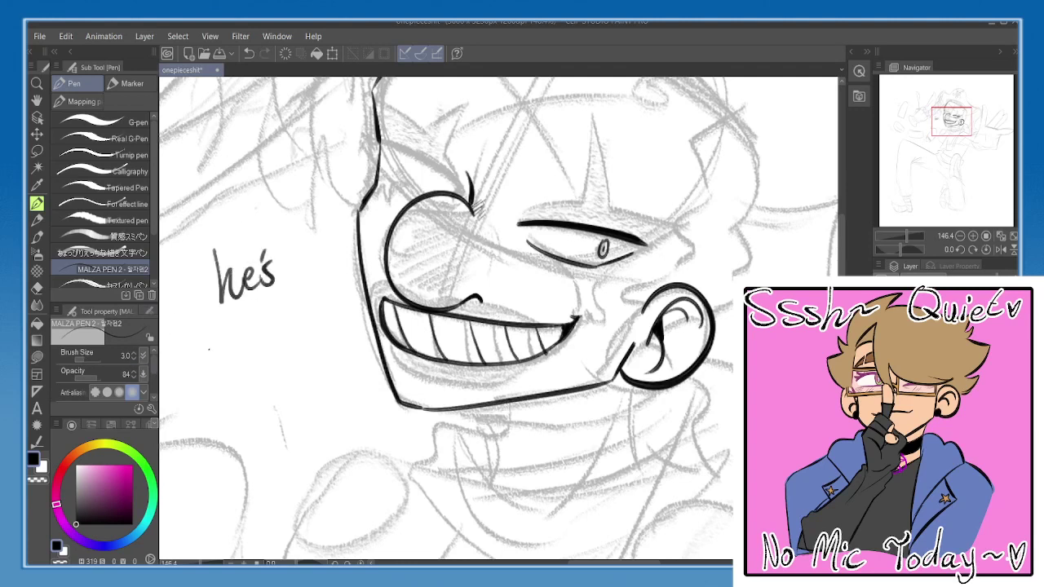
mouse_move(195, 319)
left_mouse_down()
mouse_move(217, 363)
mouse_move(248, 329)
left_mouse_up()
left_click_drag(260, 330, 255, 344)
left_click_drag(263, 301, 261, 343)
mouse_move(295, 288)
left_mouse_down()
mouse_move(297, 328)
mouse_move(305, 312)
left_mouse_up()
left_click_drag(310, 310, 312, 310)
mouse_move(239, 398)
left_mouse_down()
mouse_move(251, 376)
mouse_move(261, 395)
mouse_move(288, 365)
mouse_move(265, 434)
mouse_move(276, 415)
left_mouse_up()
left_click_drag(284, 402, 286, 427)
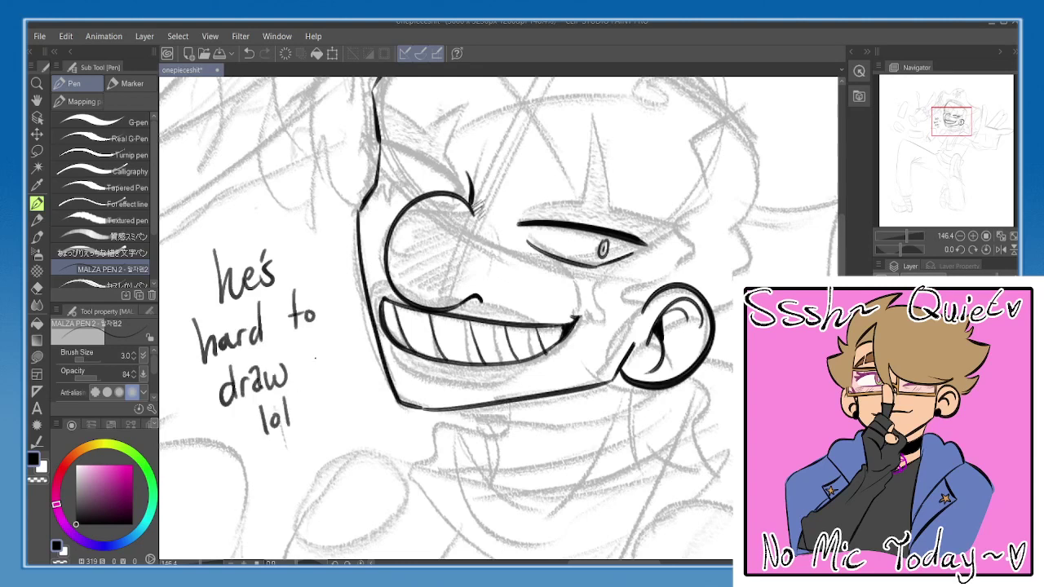
- Add a thin crease above the near eye's upper lid and fine shading strokes under its outer corner with the Smooth India ink brush
left_click_drag(443, 297, 396, 310)
key("b")
mouse_move(502, 289)
left_mouse_down()
mouse_move(546, 289)
mouse_move(550, 312)
left_mouse_up()
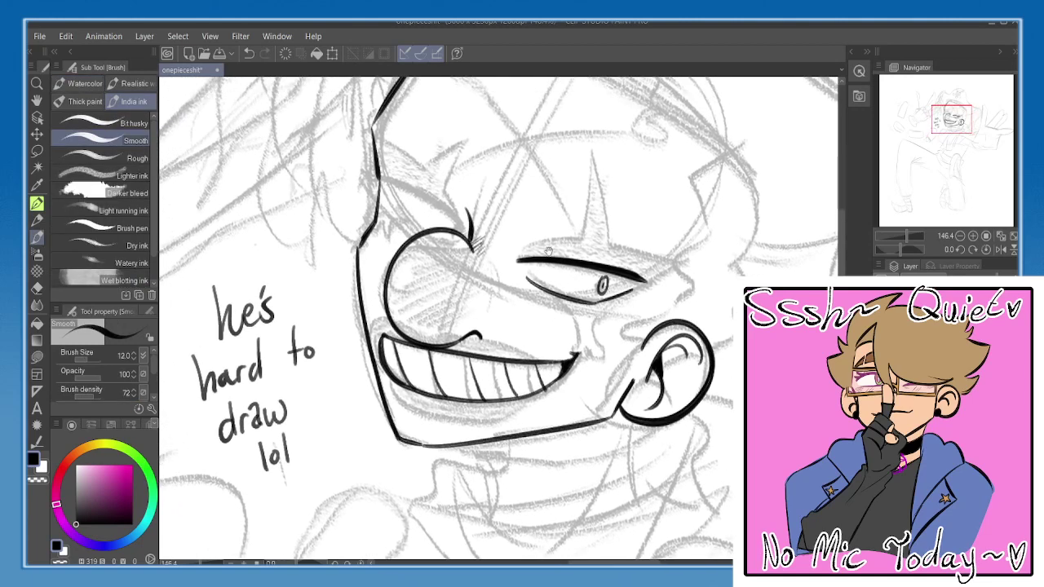
left_click_drag(520, 254, 590, 246)
key("ctrl+z")
mouse_move(563, 280)
left_mouse_down()
mouse_move(552, 267)
mouse_move(522, 278)
left_mouse_up()
left_click_drag(629, 277, 600, 295)
- Erase the handwritten note beside the face and return to the inking brush
key("e")
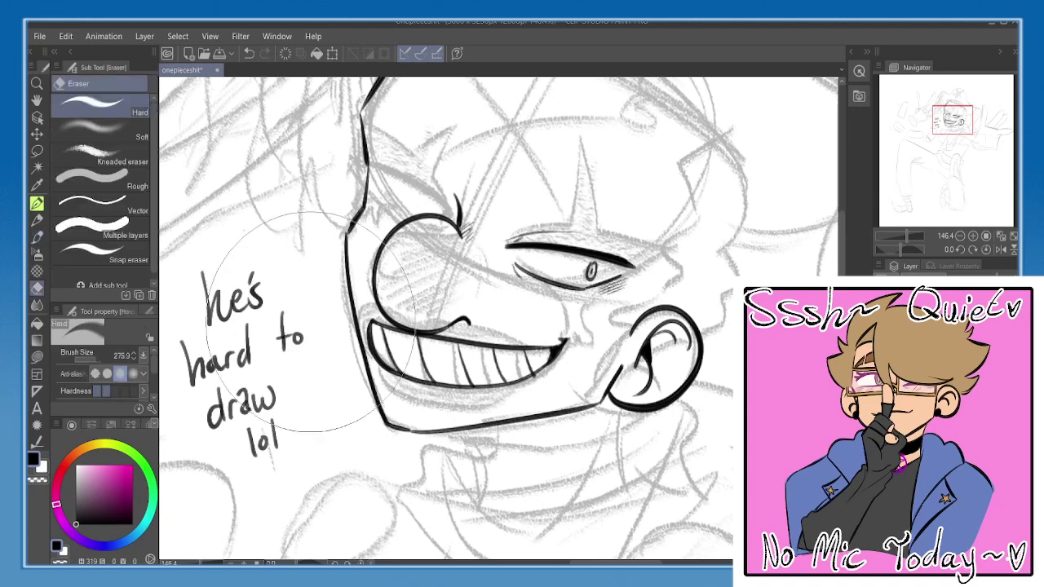
mouse_move(236, 408)
left_mouse_down()
mouse_move(248, 291)
mouse_move(273, 438)
mouse_move(269, 300)
mouse_move(289, 323)
mouse_move(294, 452)
mouse_move(245, 371)
left_mouse_up()
key("b")
- Ink a thin upper lip line just above the grin, between the nose and the mouth corner
mouse_move(466, 281)
left_mouse_down()
mouse_move(436, 308)
mouse_move(439, 293)
mouse_move(406, 280)
left_mouse_up()
key("h")
key("h")
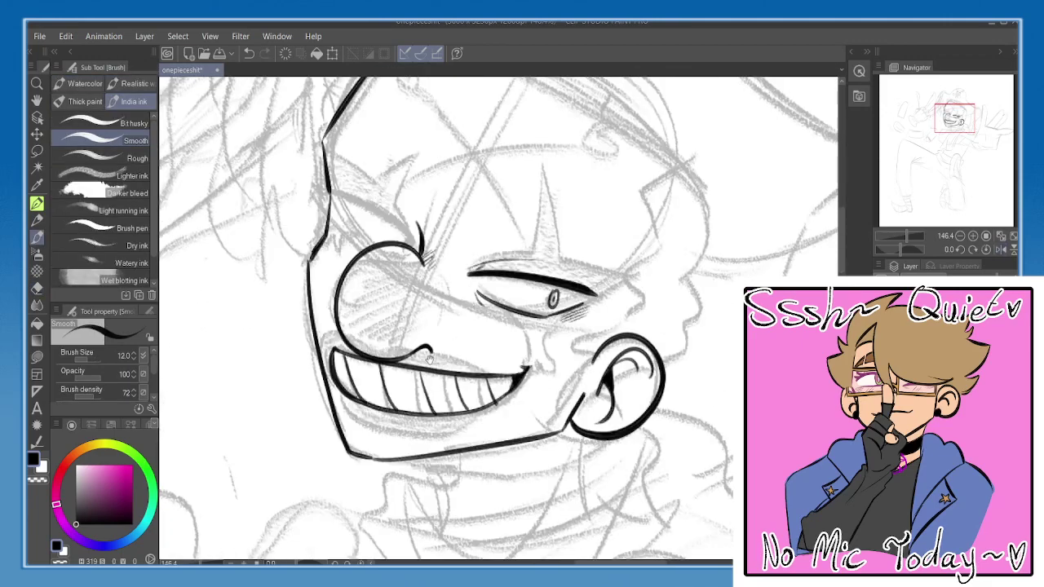
left_click_drag(430, 360, 436, 293)
key("ctrl+z")
left_click_drag(336, 282, 348, 274)
key("ctrl+z")
key("ctrl+z")
left_click_drag(412, 289, 506, 305)
- Ink the curved lower lip line beneath the grin
mouse_move(347, 350)
left_mouse_down()
mouse_move(349, 334)
mouse_move(416, 349)
left_mouse_up()
key("ctrl+z")
key("ctrl+z")
mouse_move(349, 324)
left_mouse_down()
mouse_move(479, 349)
mouse_move(443, 354)
left_mouse_up()
key("ctrl+z")
key("ctrl+z")
key("ctrl+z")
left_click_drag(526, 282, 496, 337)
left_click_drag(563, 271, 543, 321)
left_click_drag(577, 254, 577, 334)
left_click(958, 238)
- Ink the far eye's thick upper lid, curving from the face outline to the bridge of the nose
left_click_drag(409, 229, 404, 203)
key("h")
left_click_drag(546, 375, 527, 299)
key("h")
left_click_drag(492, 253, 587, 255)
key("h")
left_click_drag(608, 305, 435, 319)
left_click_drag(481, 248, 593, 177)
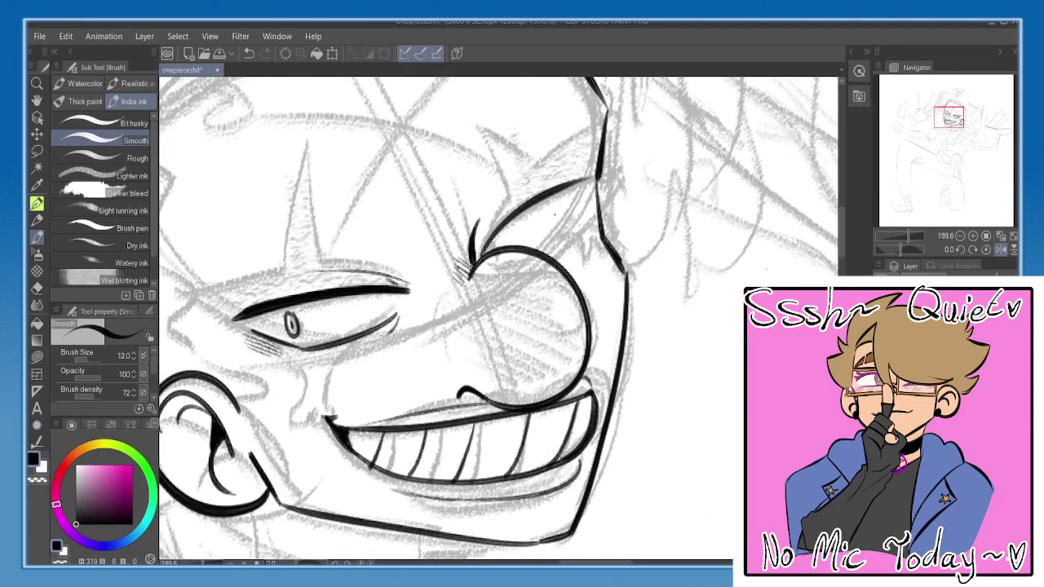
mouse_move(485, 253)
left_mouse_down()
mouse_move(562, 208)
mouse_move(539, 197)
mouse_move(598, 171)
mouse_move(563, 187)
left_mouse_up()
- Refine the thin crease and the end of the upper lid on the near eye
left_click_drag(343, 281, 375, 264)
mouse_move(275, 291)
left_mouse_down()
mouse_move(230, 299)
mouse_move(291, 293)
mouse_move(233, 303)
left_mouse_up()
key("ctrl+z")
mouse_move(233, 303)
left_mouse_down()
mouse_move(281, 292)
mouse_move(259, 295)
left_mouse_up()
- Ink the far eye's lower lid and its small pupil beside the top of the nose
key("h")
left_click_drag(692, 244, 665, 244)
key("ctrl+z")
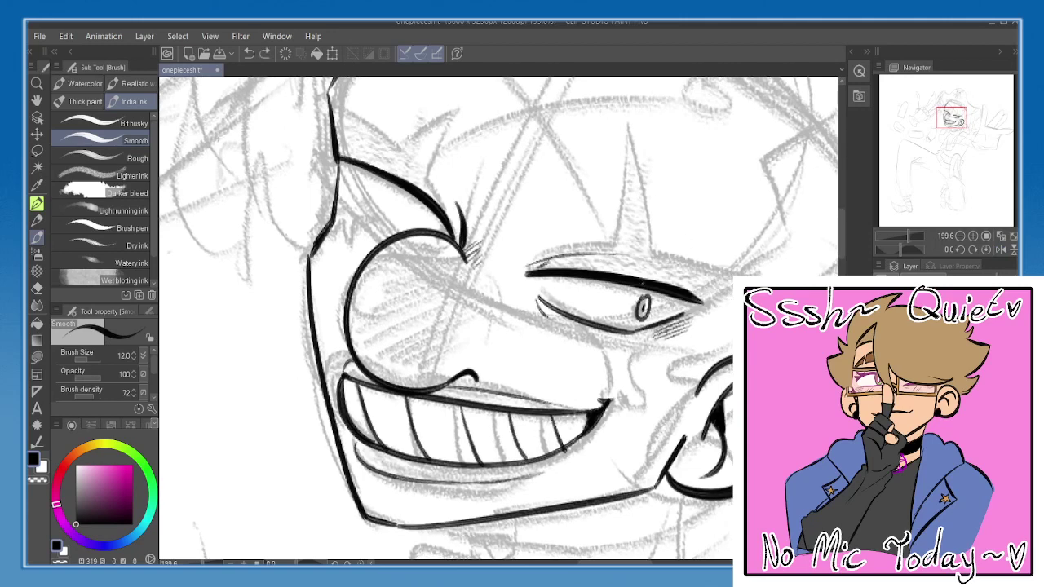
left_click_drag(500, 150, 499, 177)
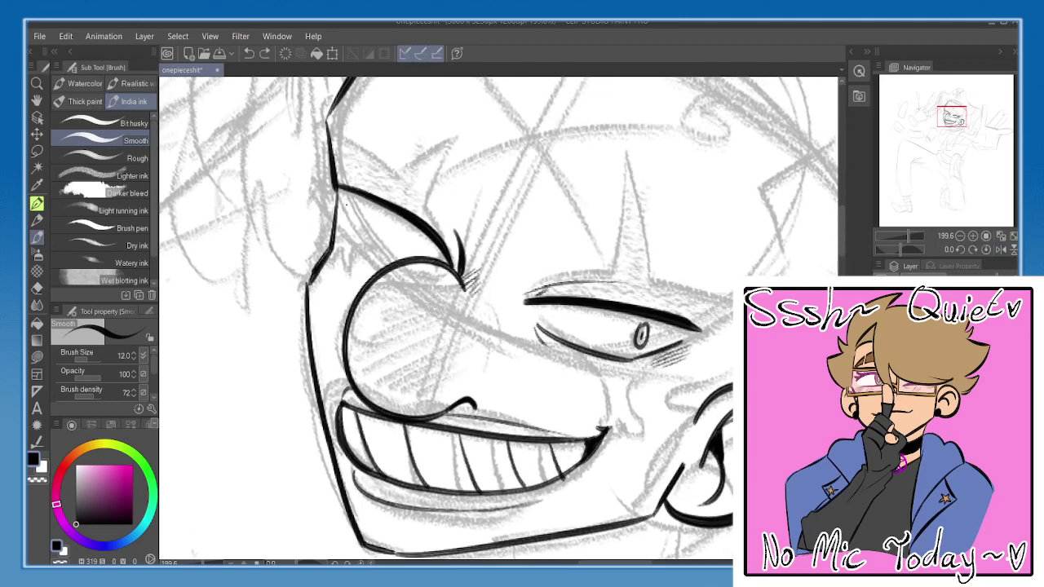
key("h")
key("h")
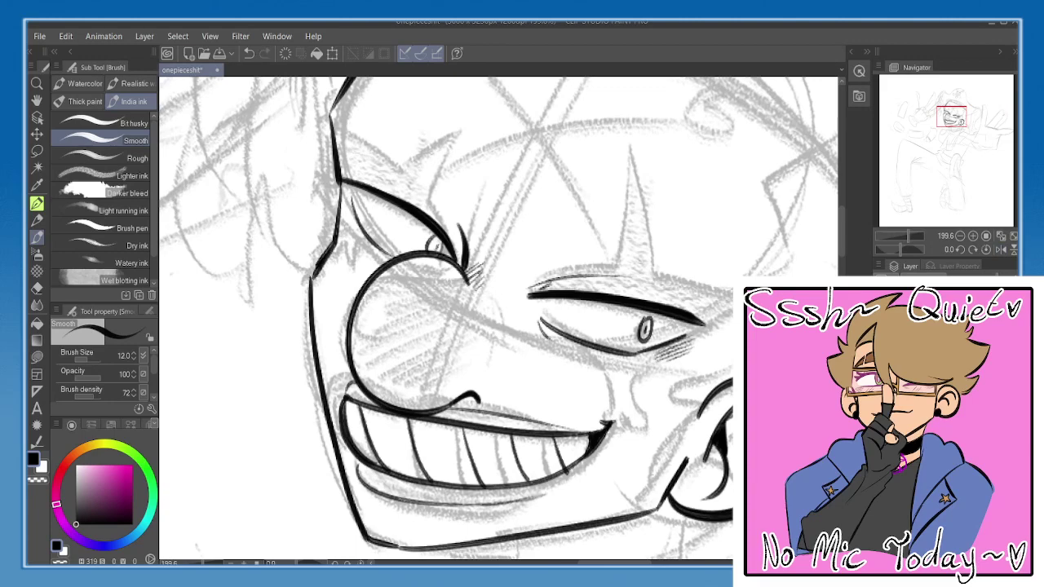
- Examine the inked face from a wider view, both mirrored and in normal orientation
left_click(960, 236)
left_click(960, 236)
left_click(960, 236)
left_click_drag(619, 285, 611, 240)
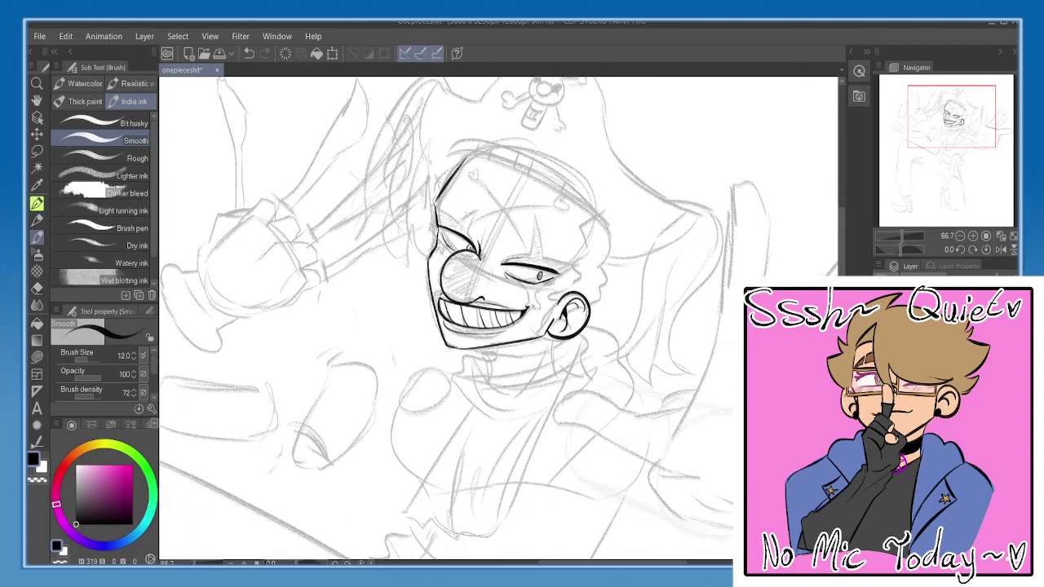
left_click(884, 358)
key("h")
left_click(884, 359)
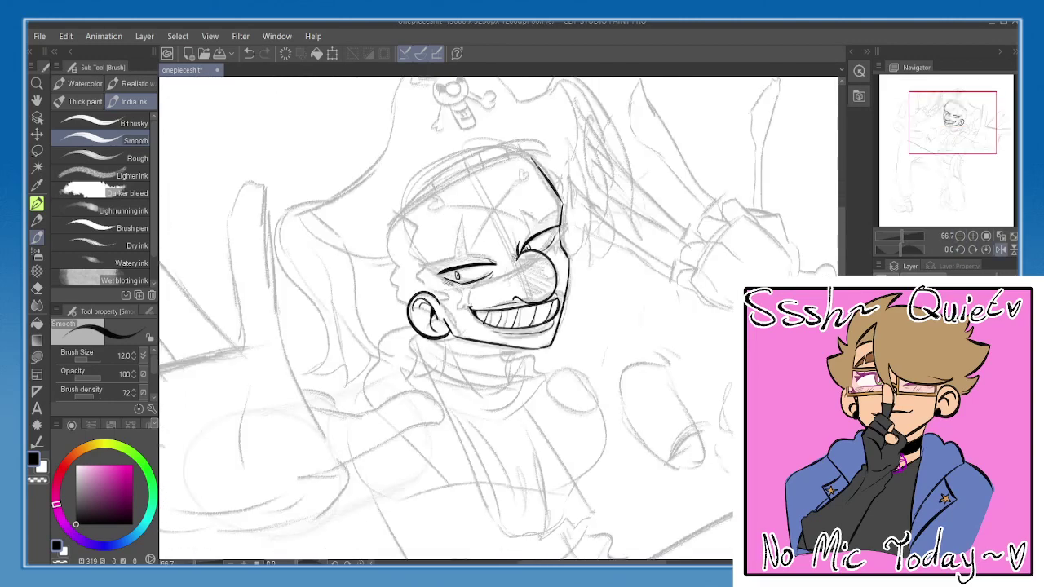
key("h")
scroll(580, 285, "up", 1)
scroll(502, 318, "up", 3)
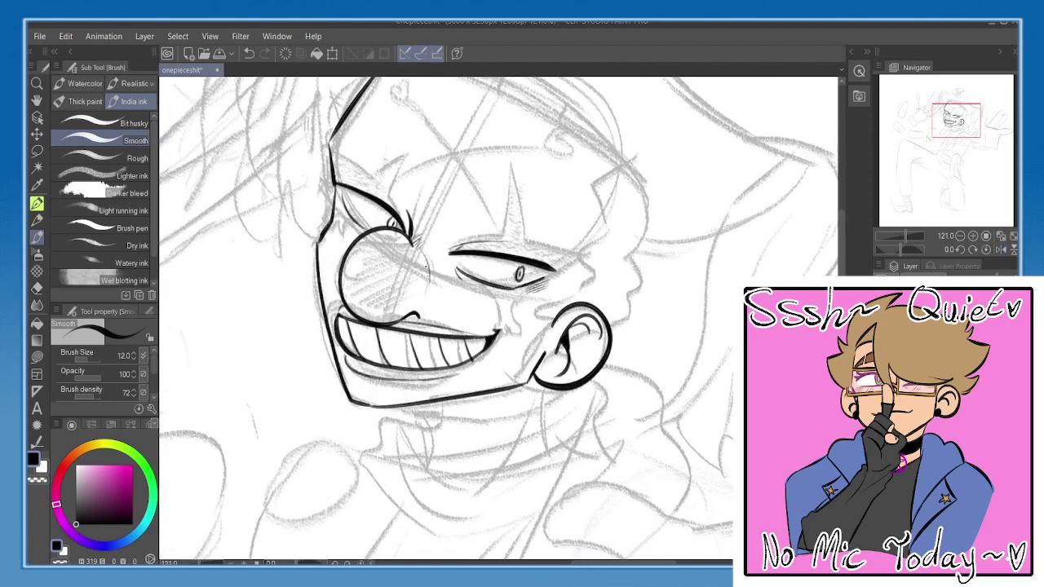
- Try a stroke down the open side of the nose, and recheck the face mirrored
key("ctrl+z")
mouse_move(420, 251)
left_mouse_down()
mouse_move(429, 285)
mouse_move(421, 309)
left_mouse_up()
key("ctrl+z")
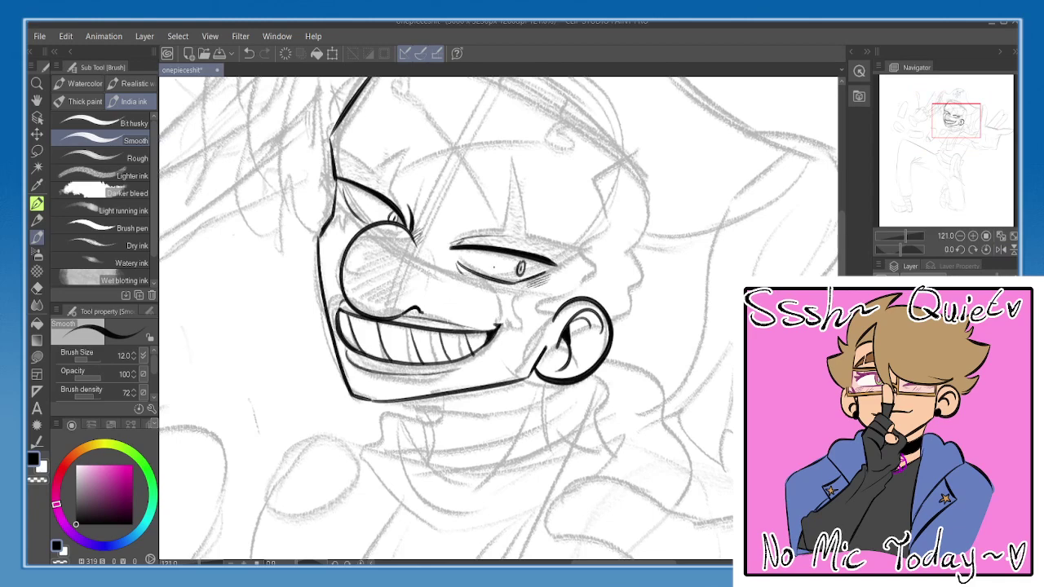
key("h")
left_click_drag(527, 303, 507, 311)
key("h")
left_click_drag(522, 256, 520, 336)
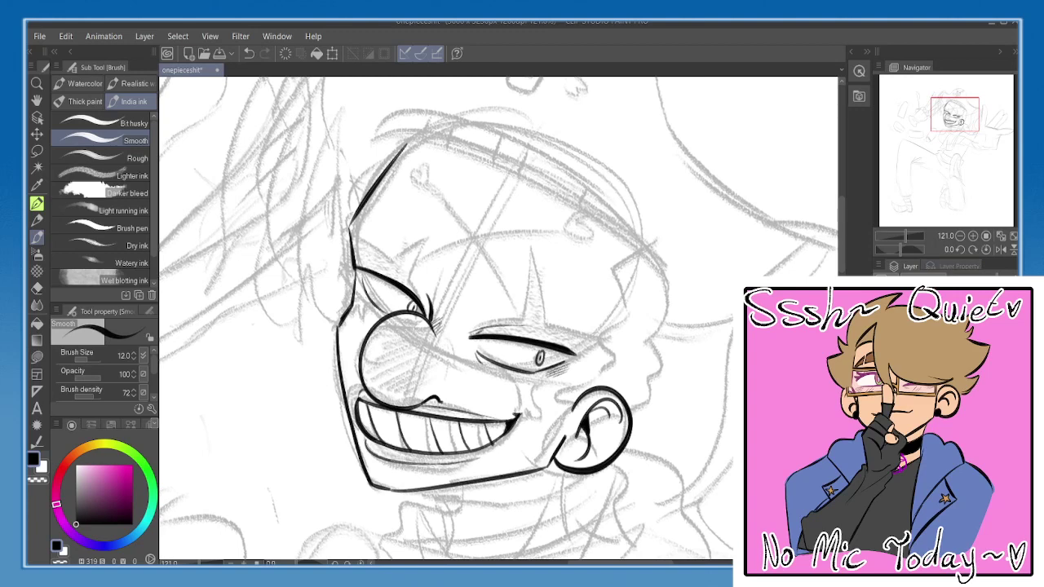
- Give the layer's strokes a black border effect and choose a pale peach drawing colour
left_click(952, 266)
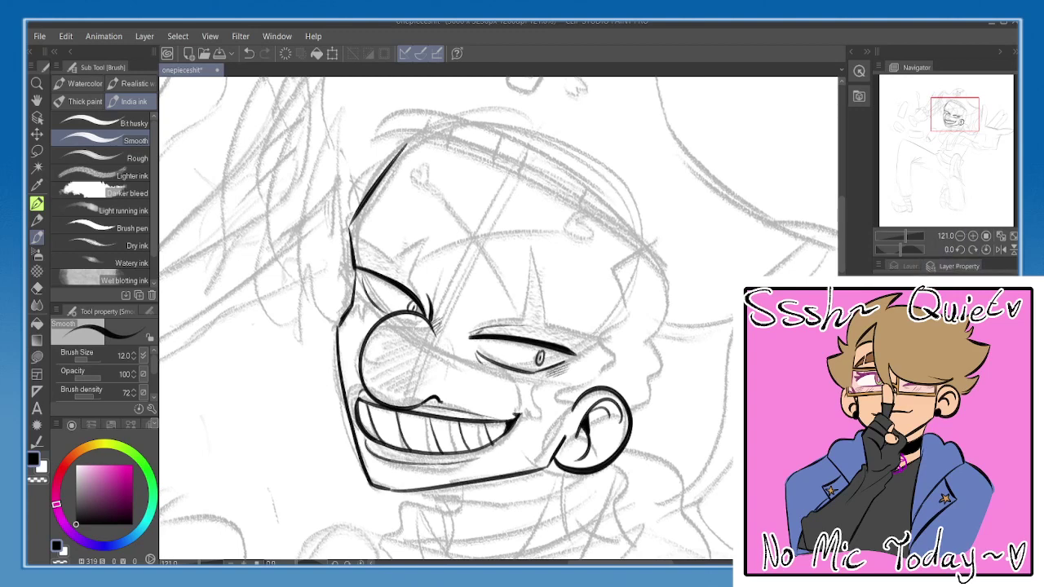
left_click_drag(576, 214, 566, 232)
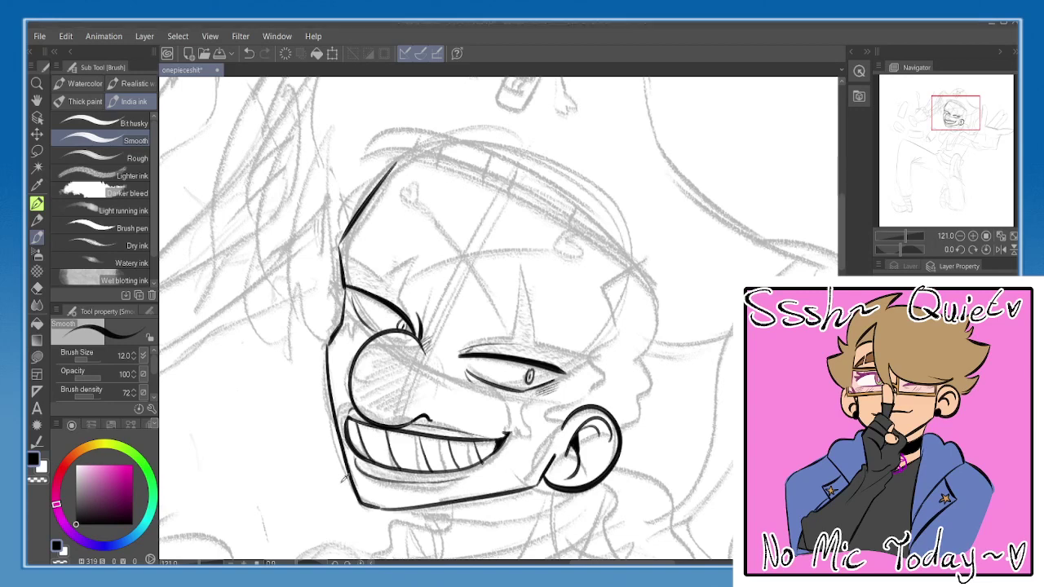
left_click(42, 468)
left_click(78, 454)
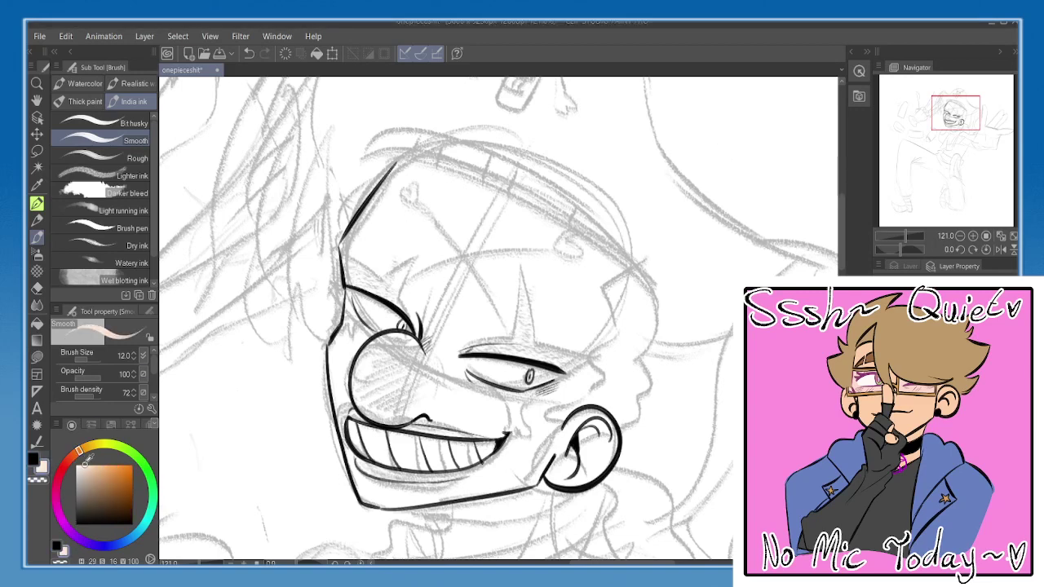
- Try several pairs of crossing outlined strokes on the forehead for the crossbones
left_click_drag(408, 206, 494, 323)
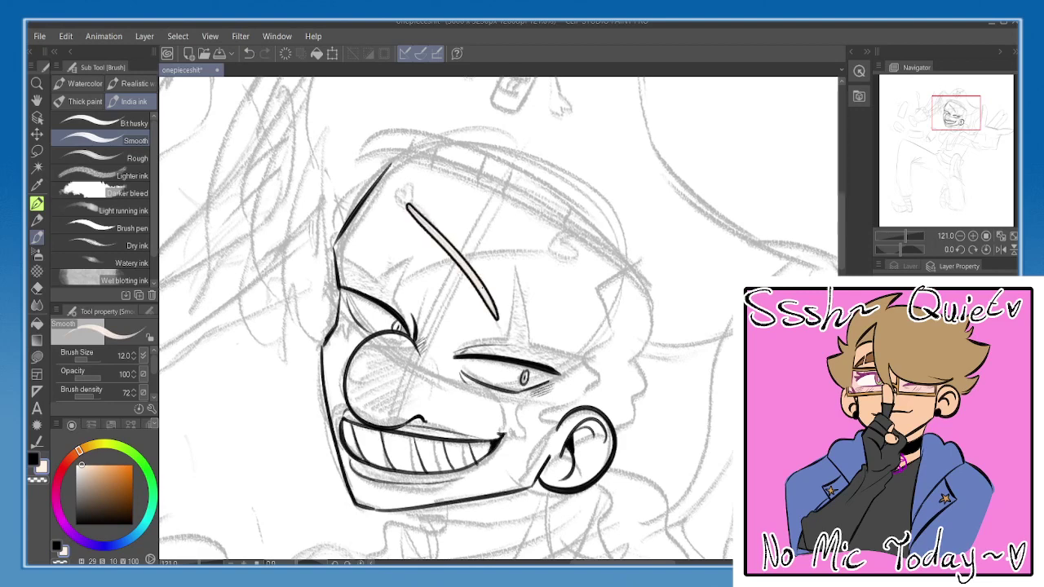
key("ctrl+z")
mouse_move(404, 201)
left_mouse_down()
mouse_move(451, 250)
mouse_move(502, 351)
left_mouse_up()
key("ctrl+z")
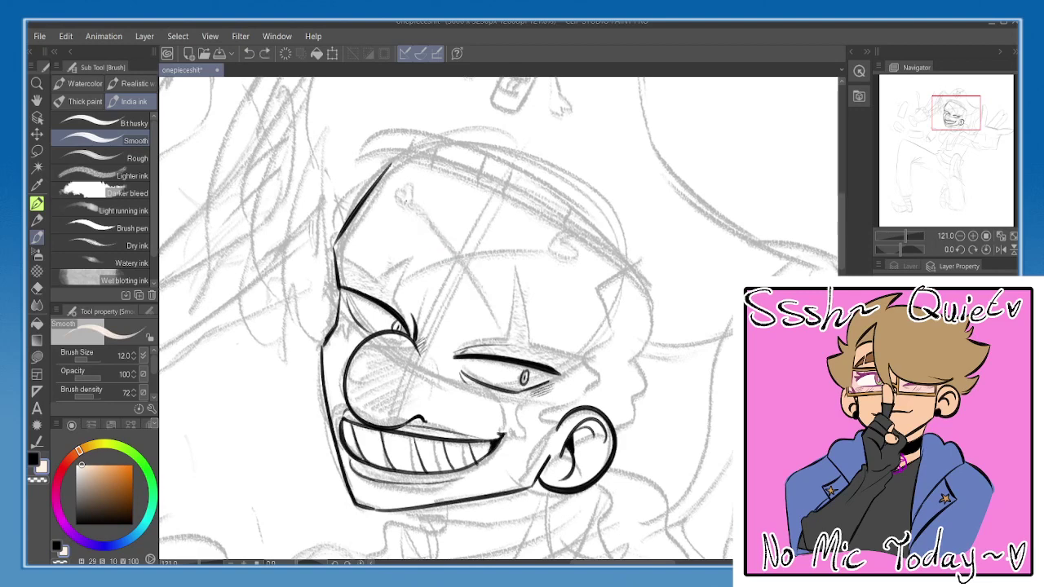
left_click_drag(402, 198, 495, 334)
left_click_drag(374, 288, 571, 254)
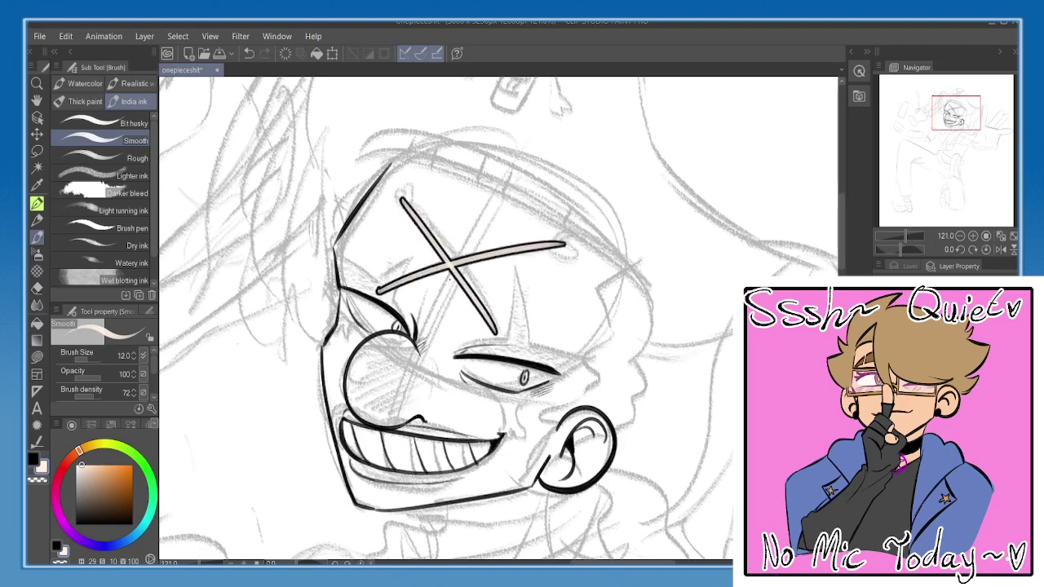
key("ctrl+z")
left_click_drag(374, 289, 574, 256)
key("ctrl+z")
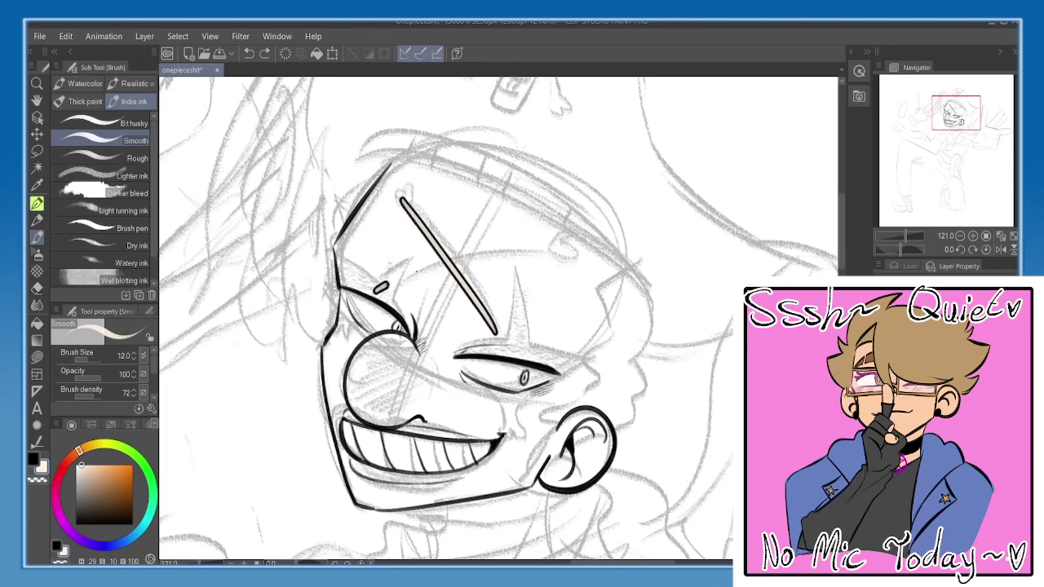
left_click_drag(375, 290, 574, 254)
key("ctrl+z")
left_click_drag(369, 290, 556, 241)
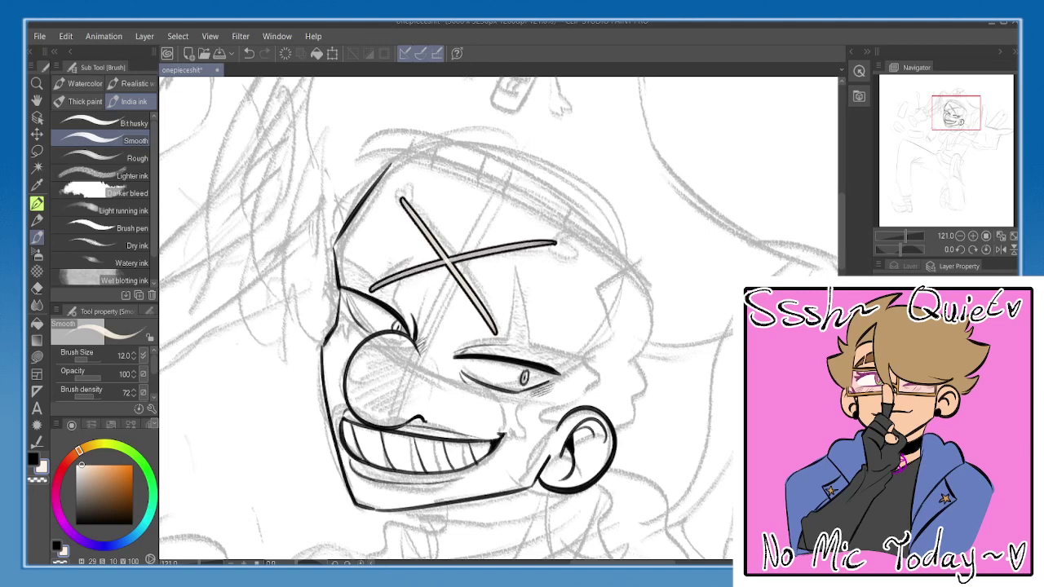
key("ctrl+z")
key("ctrl+z")
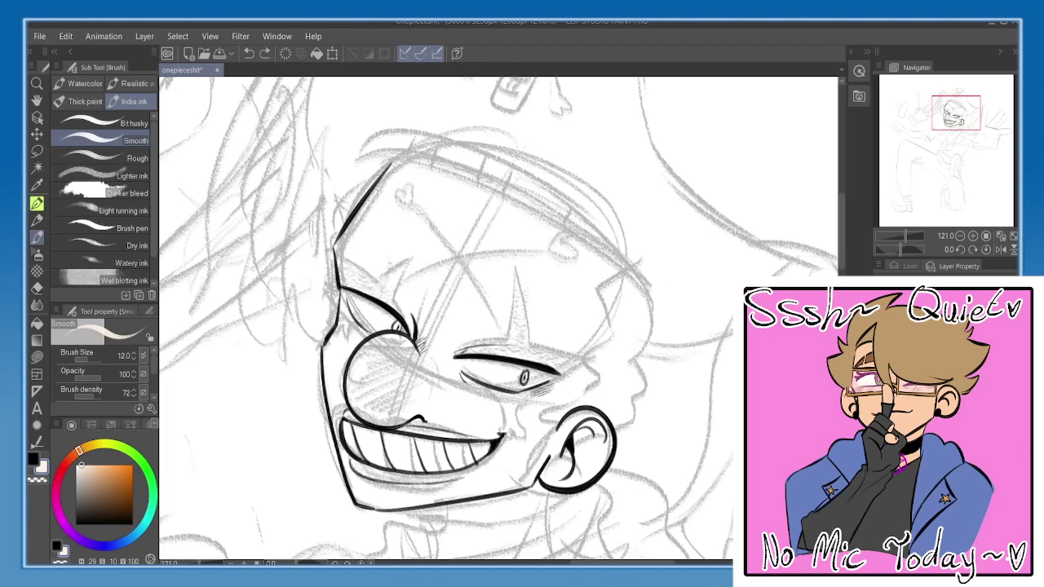
- Draw two short outlined bone shafts crossing on the forehead above the eyes
left_click_drag(373, 292, 570, 244)
key("ctrl+z")
left_click_drag(371, 292, 551, 246)
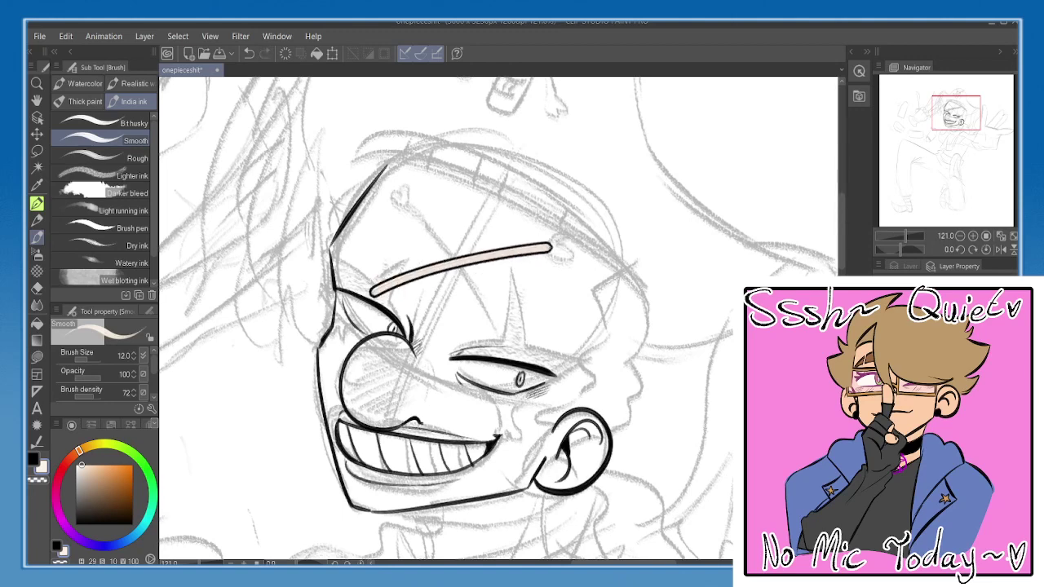
left_click_drag(400, 193, 490, 326)
key("ctrl+z")
key("ctrl+z")
left_click_drag(399, 193, 487, 326)
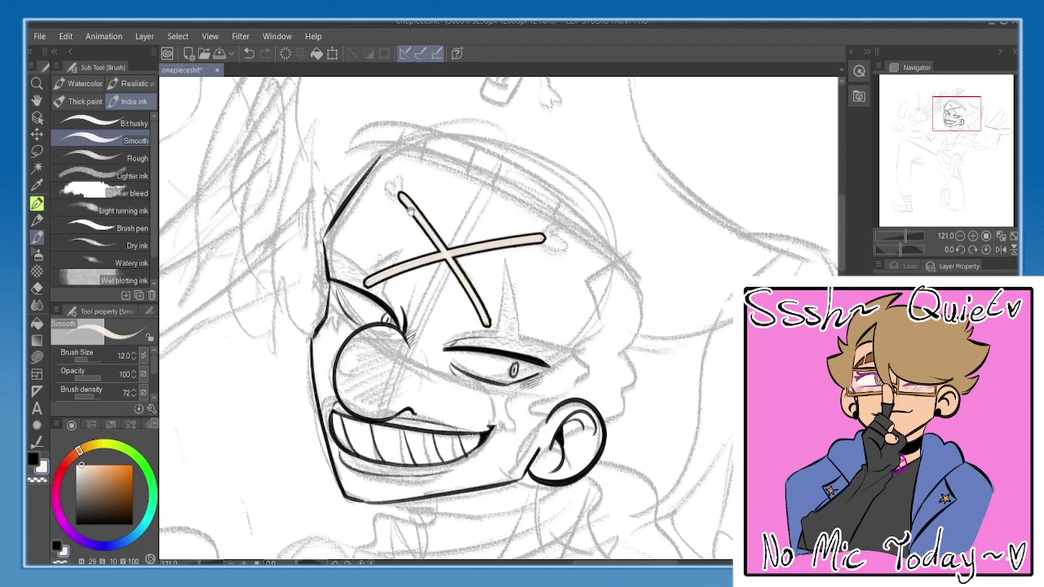
- Add a knobbed end to the top of the steep bone and lengthen it down across the near eye
mouse_move(410, 210)
left_mouse_down()
mouse_move(417, 225)
mouse_move(402, 206)
mouse_move(402, 215)
mouse_move(411, 200)
mouse_move(415, 212)
left_mouse_up()
key("ctrl+z")
mouse_move(490, 319)
left_mouse_down()
mouse_move(477, 292)
mouse_move(509, 382)
left_mouse_up()
key("ctrl+z")
mouse_move(469, 290)
left_mouse_down()
mouse_move(511, 377)
mouse_move(477, 306)
mouse_move(507, 374)
mouse_move(515, 352)
left_mouse_up()
key("ctrl+z")
mouse_move(321, 308)
left_mouse_down()
mouse_move(406, 244)
mouse_move(323, 294)
left_mouse_up()
key("ctrl+z")
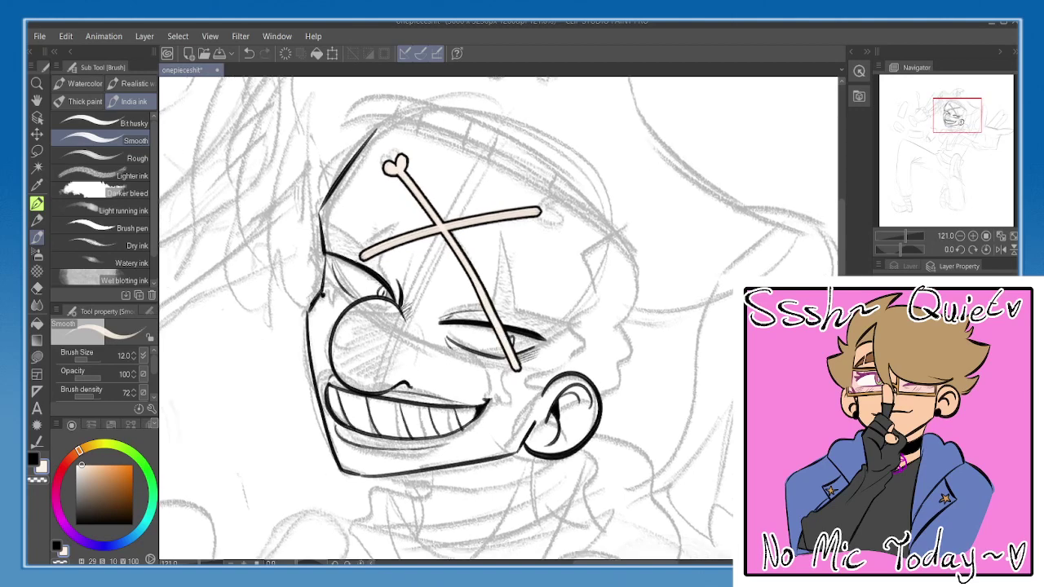
- Try rotating the crossbones slightly counter-clockwise with Transform, and clear them from the layer
left_click(332, 54)
left_click_drag(624, 205, 621, 184)
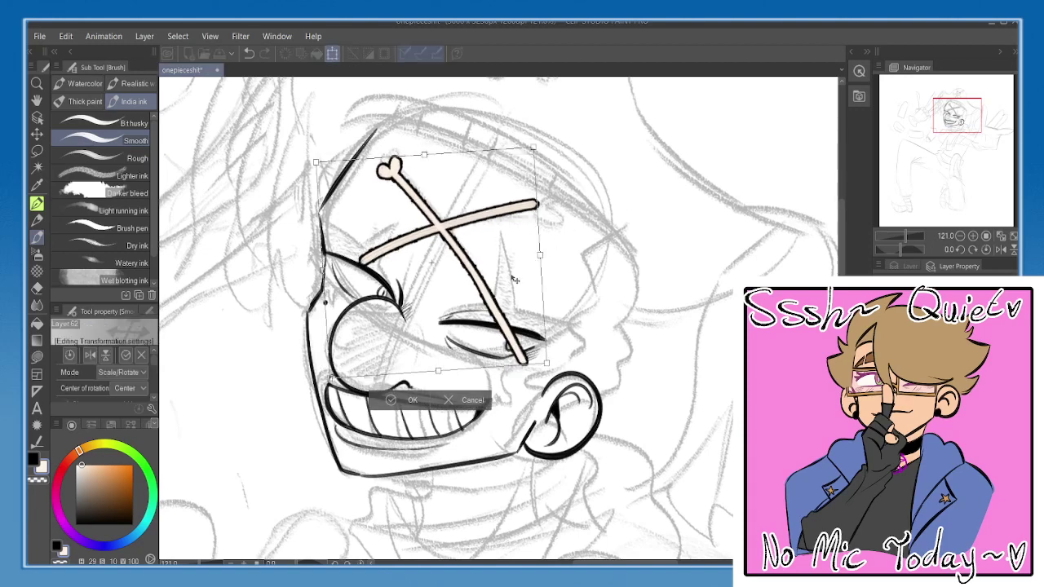
left_click_drag(514, 279, 502, 304)
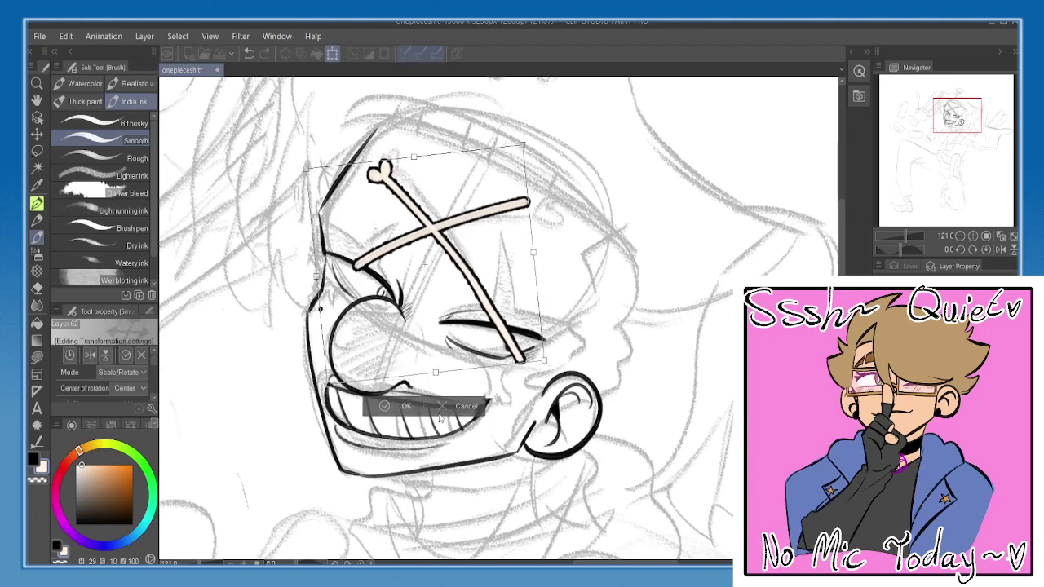
left_click(443, 409)
left_click(284, 54)
left_click_drag(461, 212, 455, 210)
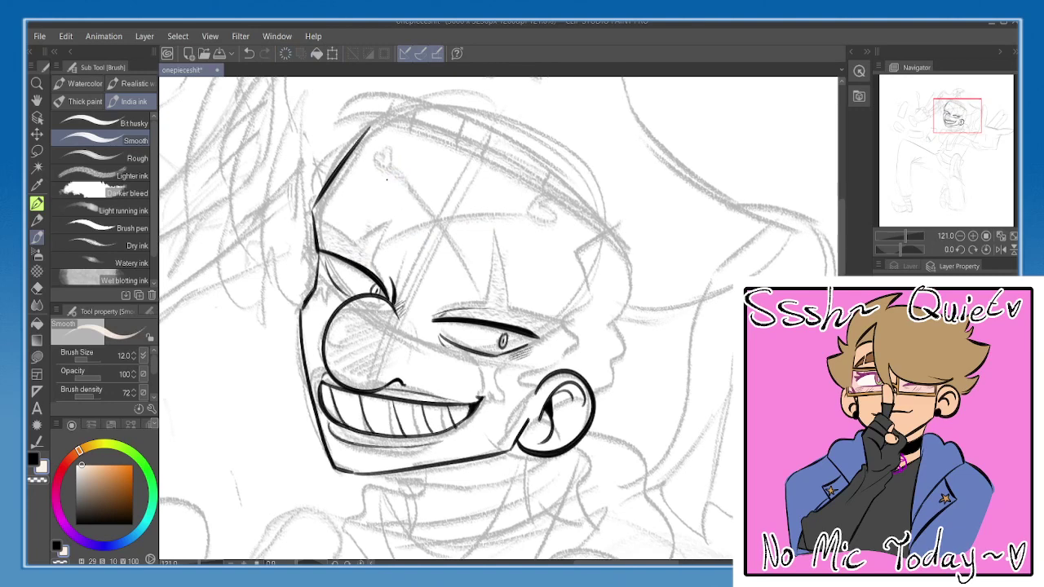
- Draw a long bone shaft from the upper forehead across the near eye to just above the corner of the grin
left_click_drag(385, 173, 513, 407)
key("ctrl+z")
mouse_move(386, 163)
left_mouse_down()
mouse_move(467, 302)
mouse_move(494, 382)
left_mouse_up()
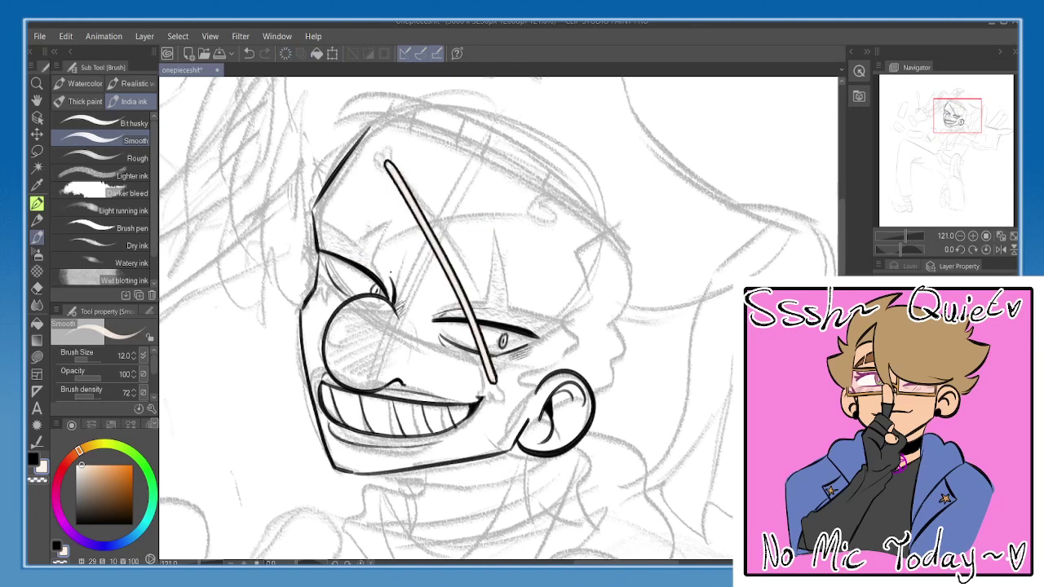
- Draw the second bone shaft curving from the far edge of the face over the far eye to the near temple
left_click_drag(309, 313, 556, 223)
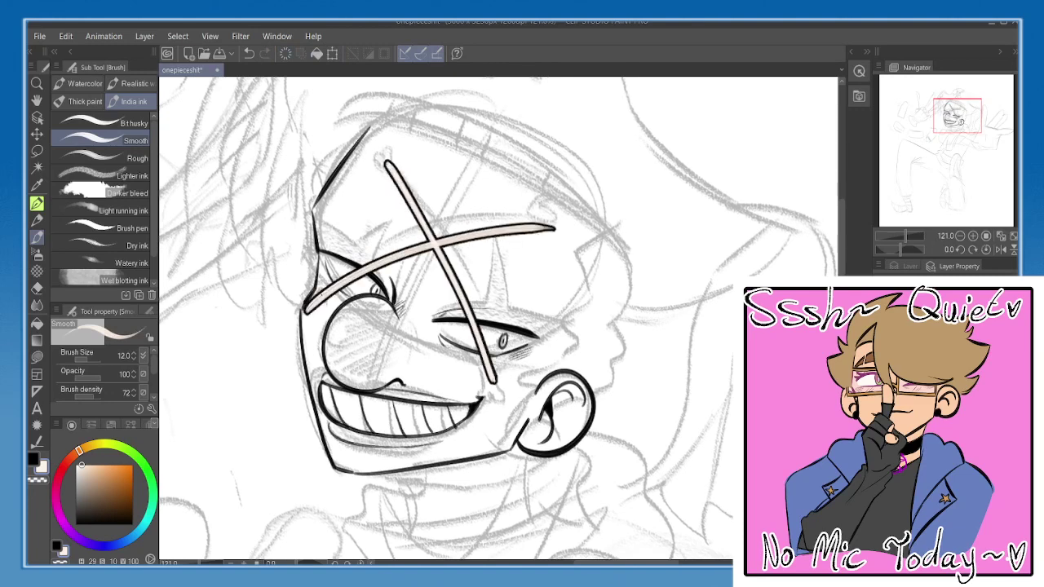
key("ctrl+z")
left_click_drag(318, 294, 557, 217)
mouse_move(313, 300)
left_mouse_down()
mouse_move(392, 242)
mouse_move(453, 227)
mouse_move(323, 292)
mouse_move(429, 238)
mouse_move(550, 218)
left_mouse_up()
key("ctrl+z")
key("ctrl+z")
key("ctrl+z")
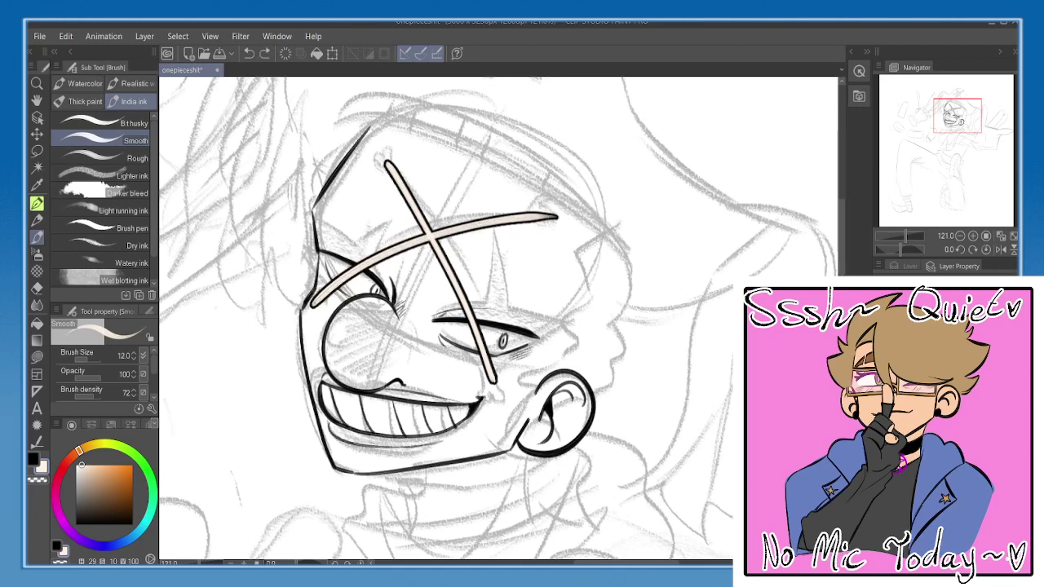
mouse_move(315, 302)
left_mouse_down()
mouse_move(360, 261)
mouse_move(468, 225)
mouse_move(551, 217)
left_mouse_up()
left_click_drag(432, 199, 428, 204)
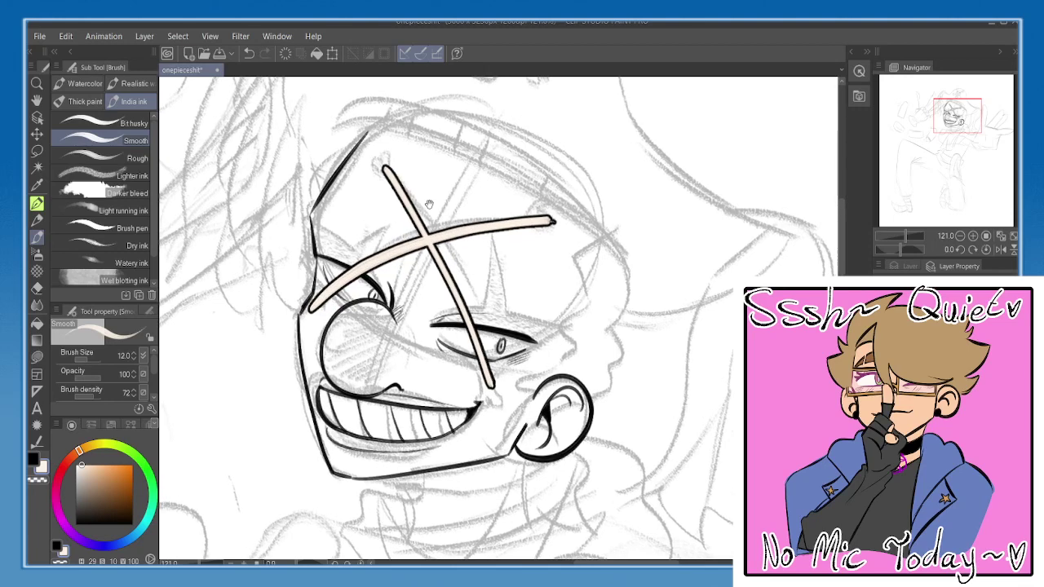
- Add knobbed ends to both ends of the steep bone and to the temple end of the curved bone
mouse_move(387, 170)
left_mouse_down()
mouse_move(457, 312)
mouse_move(431, 235)
mouse_move(491, 386)
mouse_move(399, 182)
mouse_move(384, 180)
mouse_move(384, 192)
left_mouse_up()
key("ctrl+z")
mouse_move(492, 411)
left_mouse_down()
mouse_move(484, 369)
mouse_move(472, 368)
mouse_move(487, 362)
left_mouse_up()
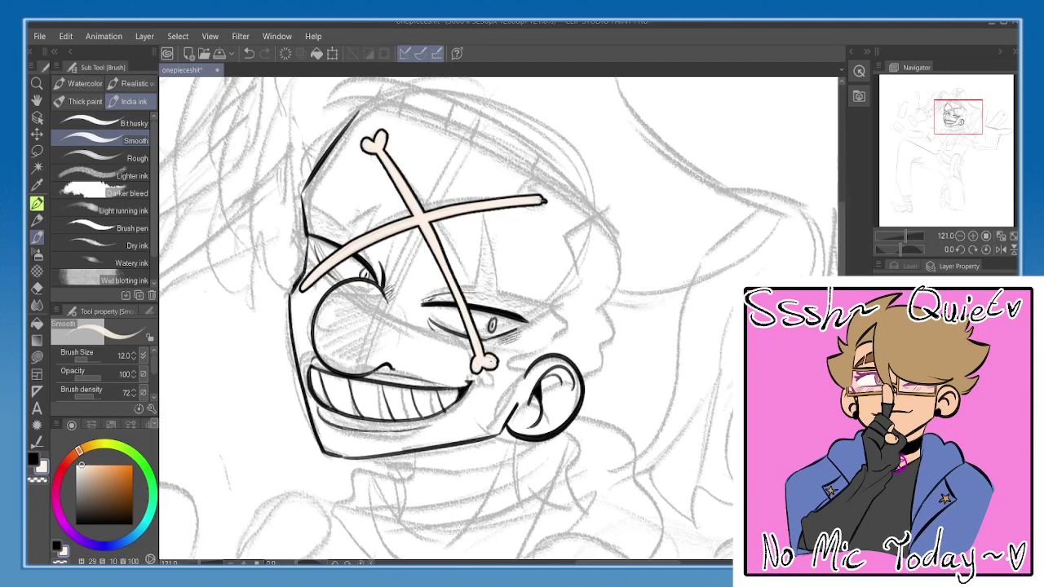
mouse_move(544, 200)
left_mouse_down()
mouse_move(543, 214)
mouse_move(533, 200)
mouse_move(554, 220)
mouse_move(536, 217)
mouse_move(555, 197)
left_mouse_up()
key("ctrl+z")
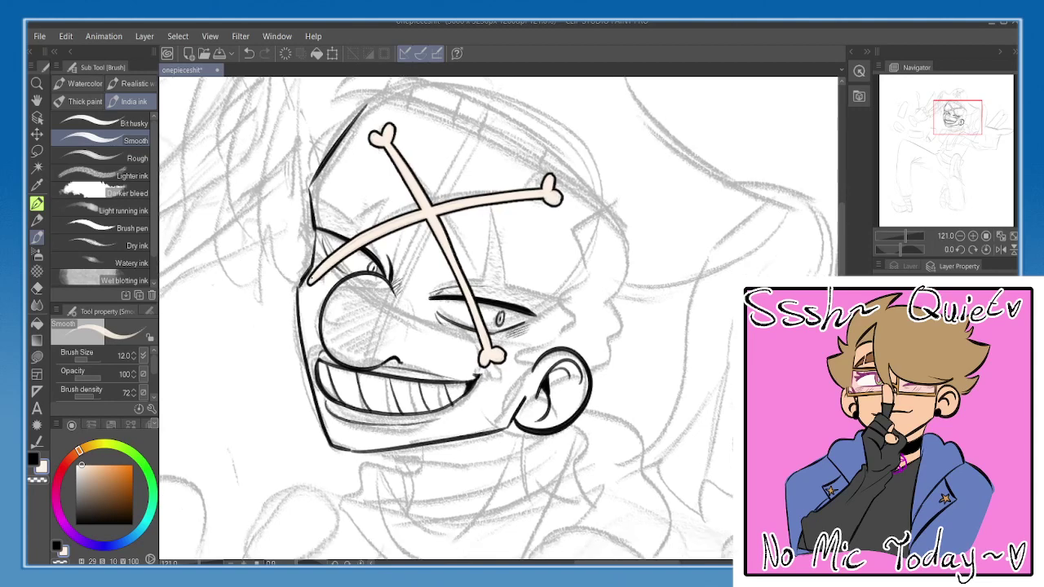
- Shorten the curved bone at the far edge of the face and give it a small knobbed end
key("e")
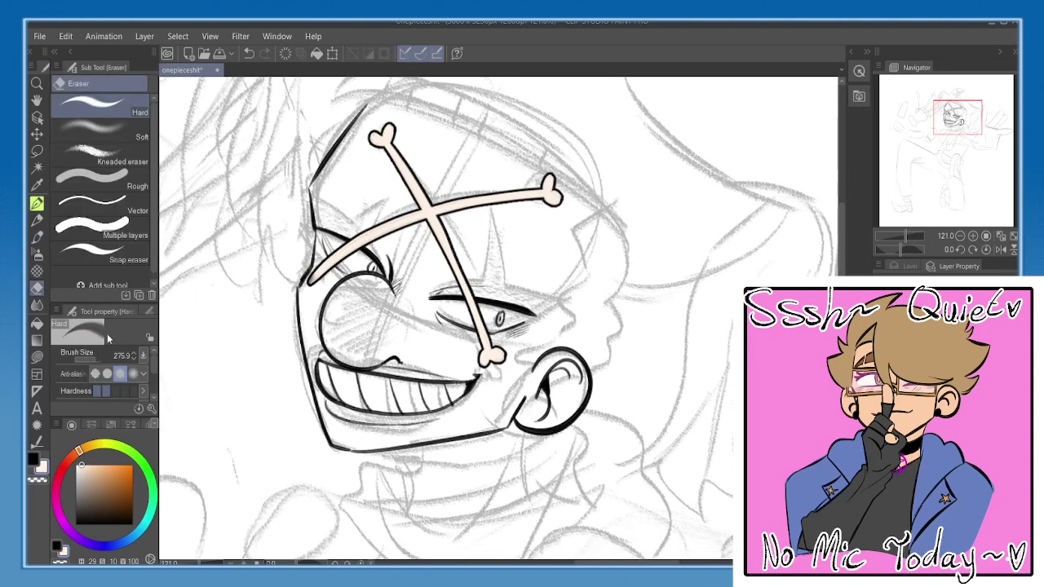
left_click(91, 356)
left_click_drag(308, 291, 304, 274)
key("ctrl+z")
key("p")
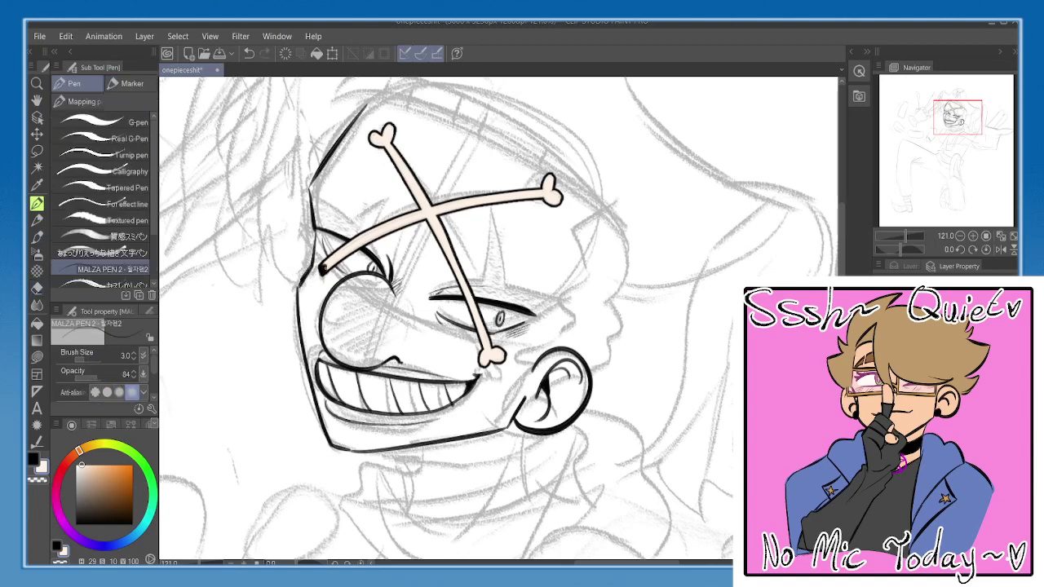
key("b")
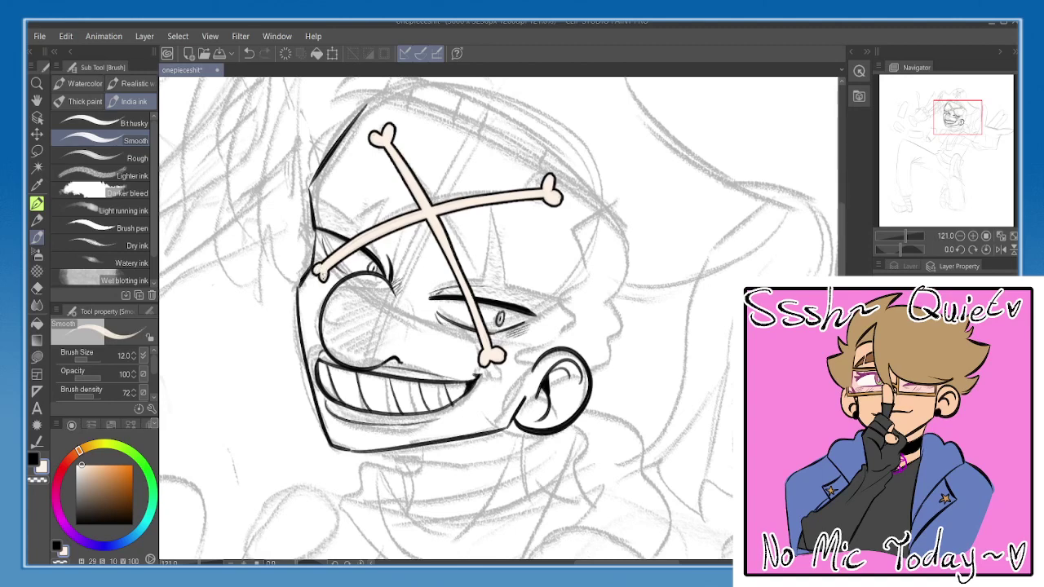
- Erase the bone sections crossing both eyes using transparent colour, so the bones pass behind the eyes
mouse_move(326, 275)
left_mouse_down()
mouse_move(324, 299)
mouse_move(335, 285)
left_mouse_up()
key("e")
key("p")
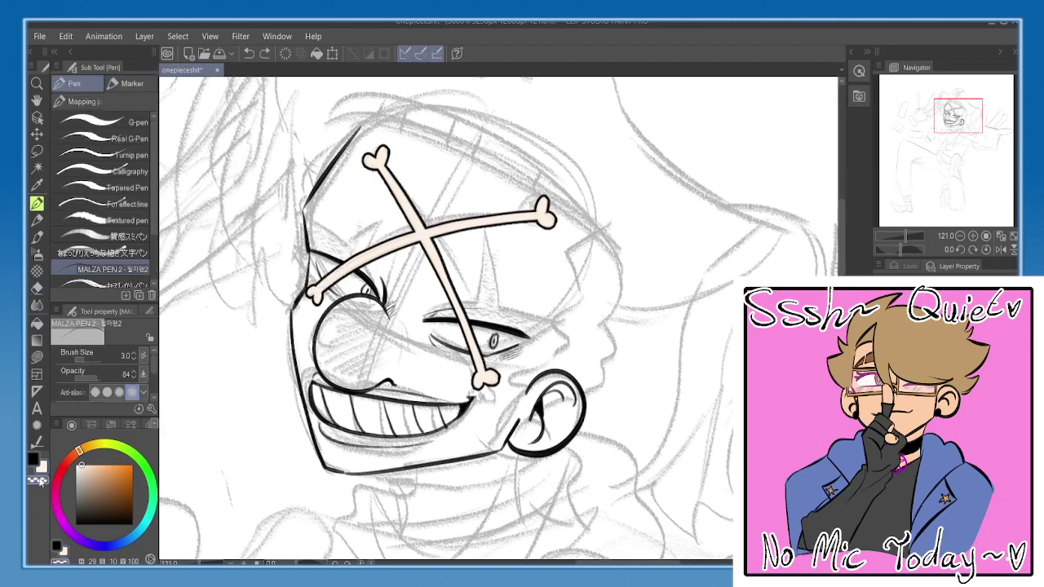
key("b")
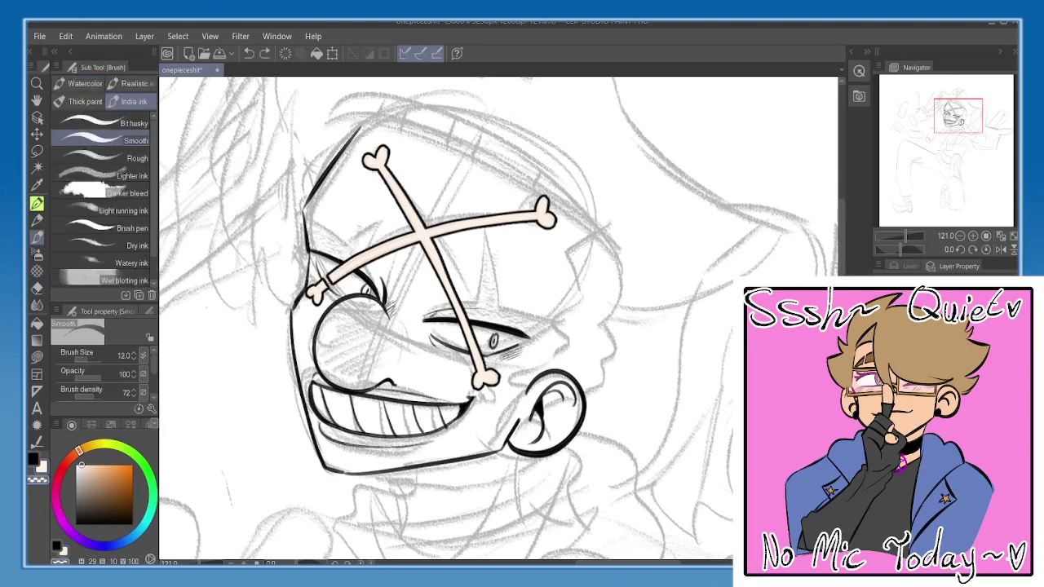
left_click_drag(334, 275, 351, 266)
left_click_drag(453, 286, 455, 314)
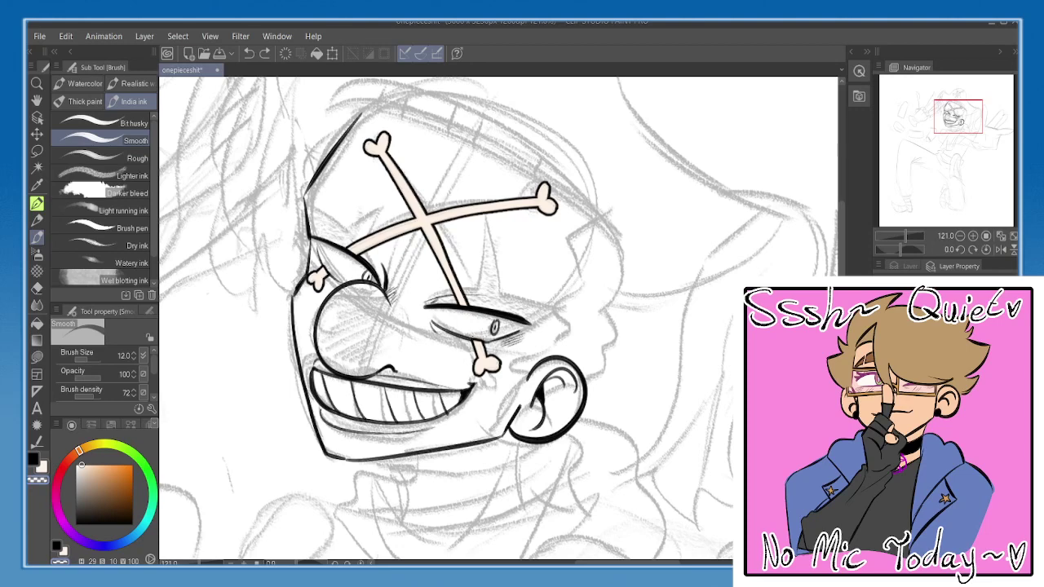
- Handwrite the note "cheated lol" in black with the MALZA PEN 2 beside the far side of the face
left_click(906, 266)
key("p")
mouse_move(227, 288)
left_mouse_down()
mouse_move(256, 286)
mouse_move(252, 301)
left_mouse_up()
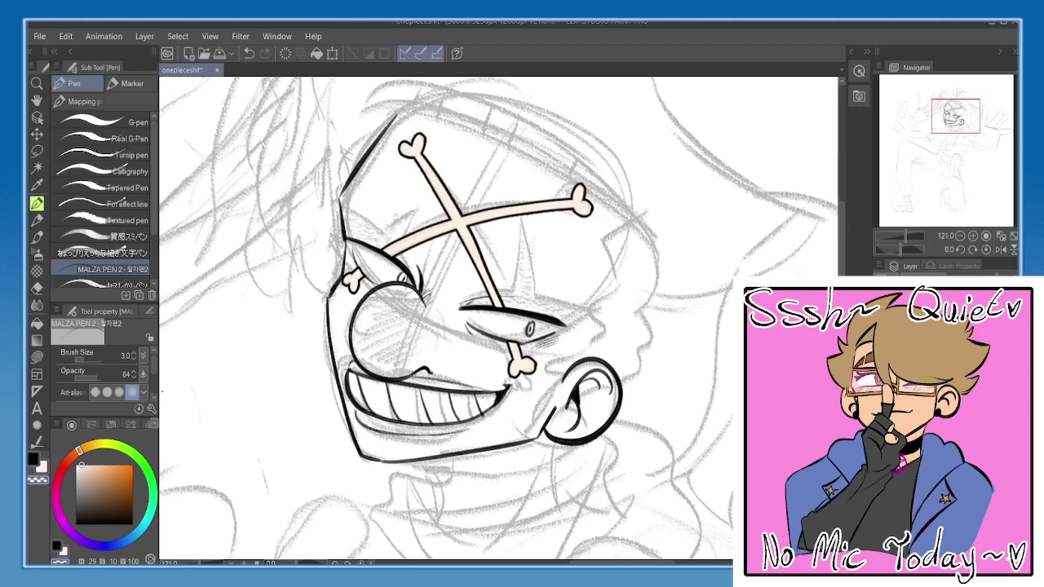
left_click(34, 459)
mouse_move(208, 263)
left_mouse_down()
mouse_move(191, 285)
mouse_move(271, 274)
left_mouse_up()
key("ctrl+z")
mouse_move(281, 239)
left_mouse_down()
mouse_move(283, 274)
mouse_move(289, 259)
left_mouse_up()
left_click_drag(290, 266, 313, 273)
left_click_drag(318, 240, 316, 274)
mouse_move(229, 291)
left_mouse_down()
mouse_move(226, 329)
mouse_move(241, 312)
mouse_move(252, 324)
left_mouse_up()
key("ctrl+z")
mouse_move(509, 298)
left_mouse_down()
mouse_move(515, 337)
mouse_move(553, 307)
left_mouse_up()
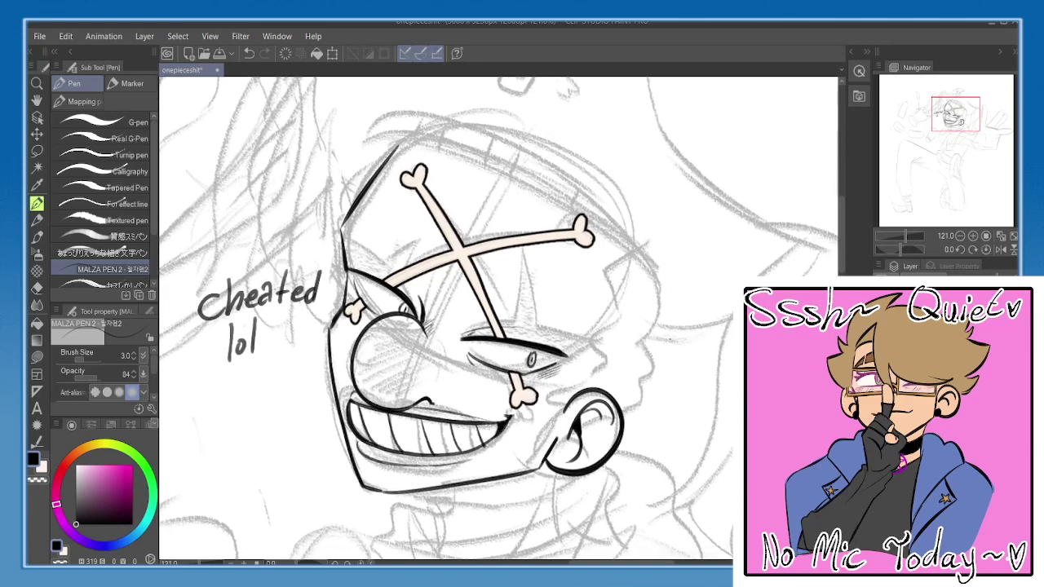
- Mirror the canvas to check the proportions of the inked face, and restore the original orientation
key("e")
key("b")
left_click(42, 467)
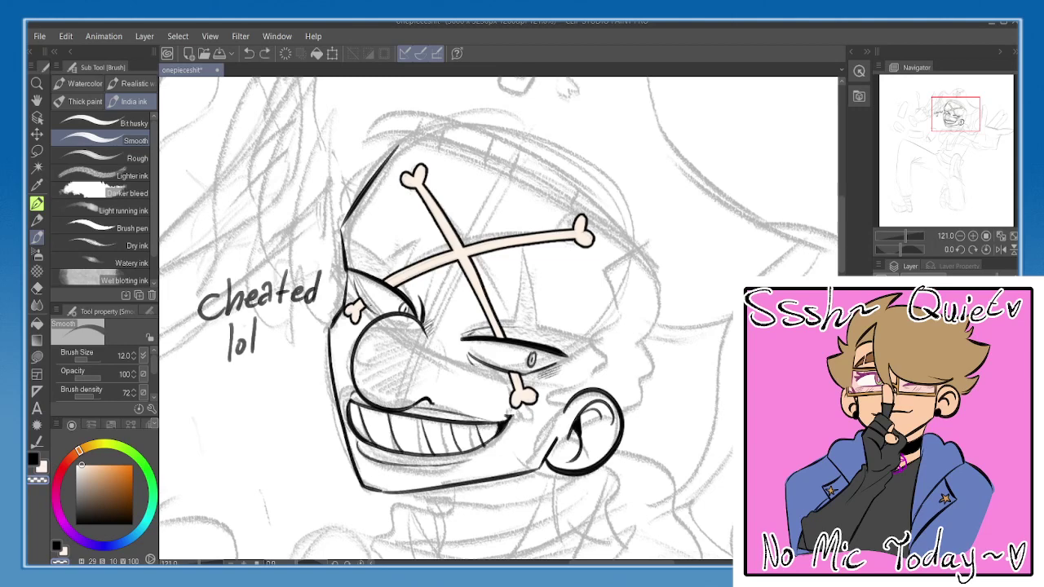
left_click_drag(534, 360, 528, 351)
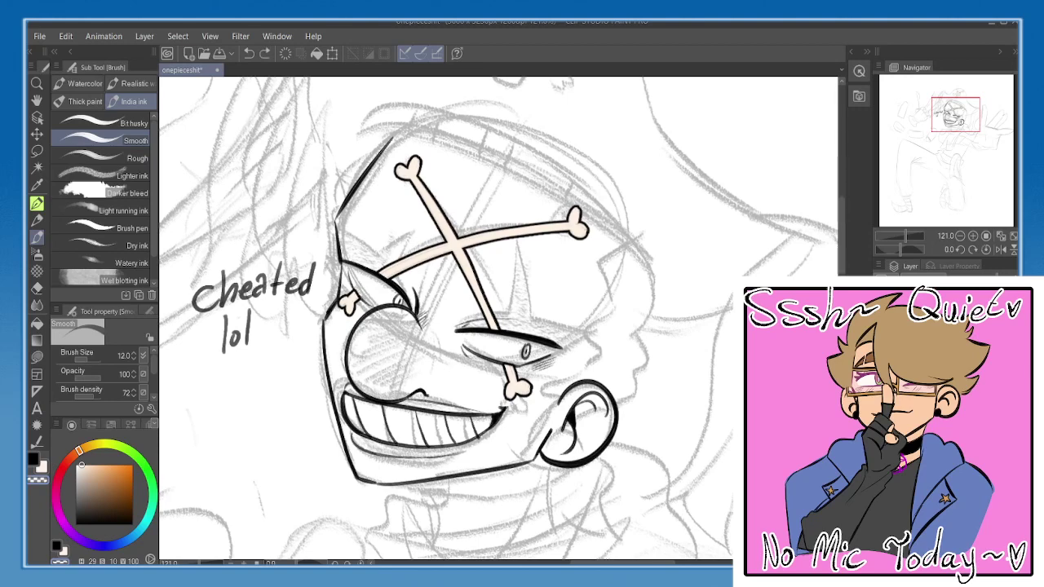
key("h")
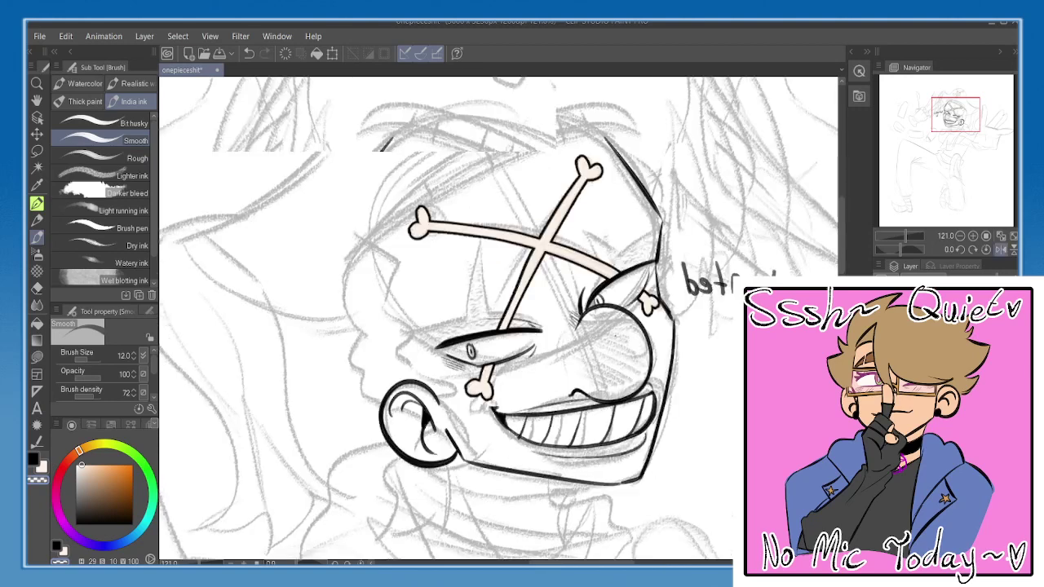
key("h")
mouse_move(661, 272)
left_mouse_down()
mouse_move(674, 251)
mouse_move(673, 270)
left_mouse_up()
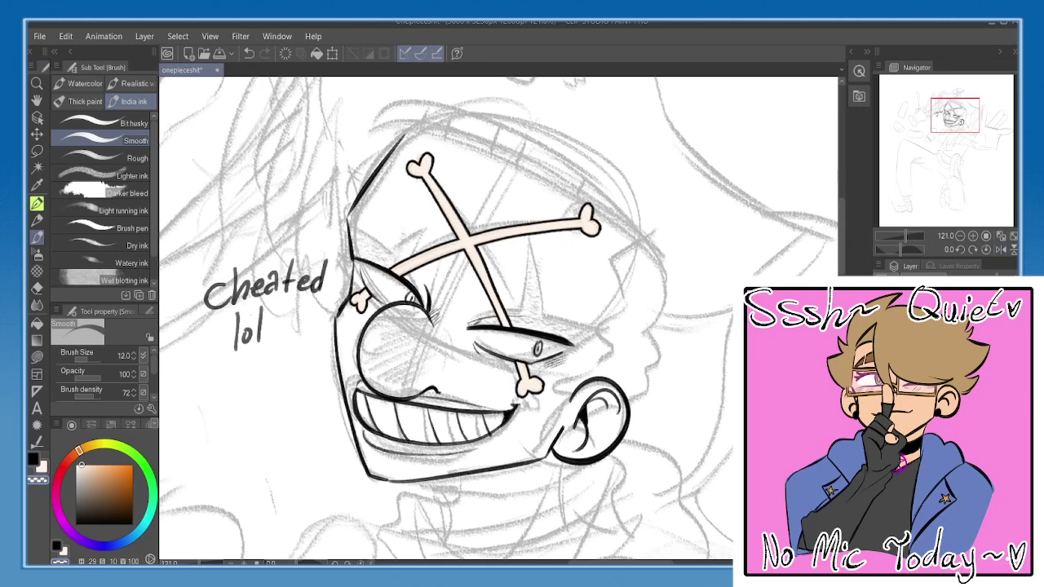
- Erase the handwritten note "cheated lol" beside the face with the Hard eraser
key("e")
mouse_move(258, 280)
left_mouse_down()
mouse_move(244, 343)
mouse_move(309, 277)
left_mouse_up()
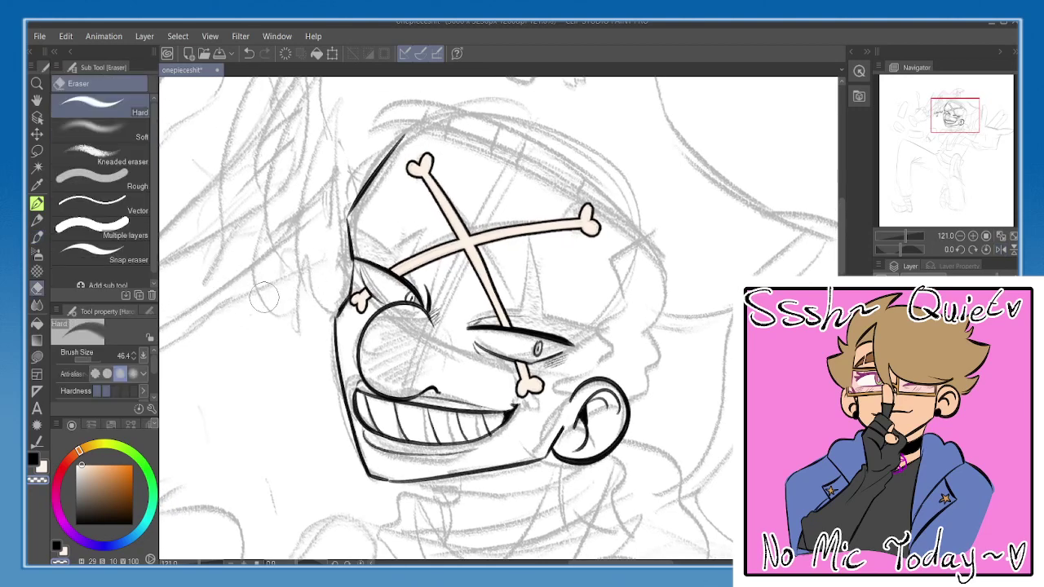
left_click_drag(493, 243, 486, 244)
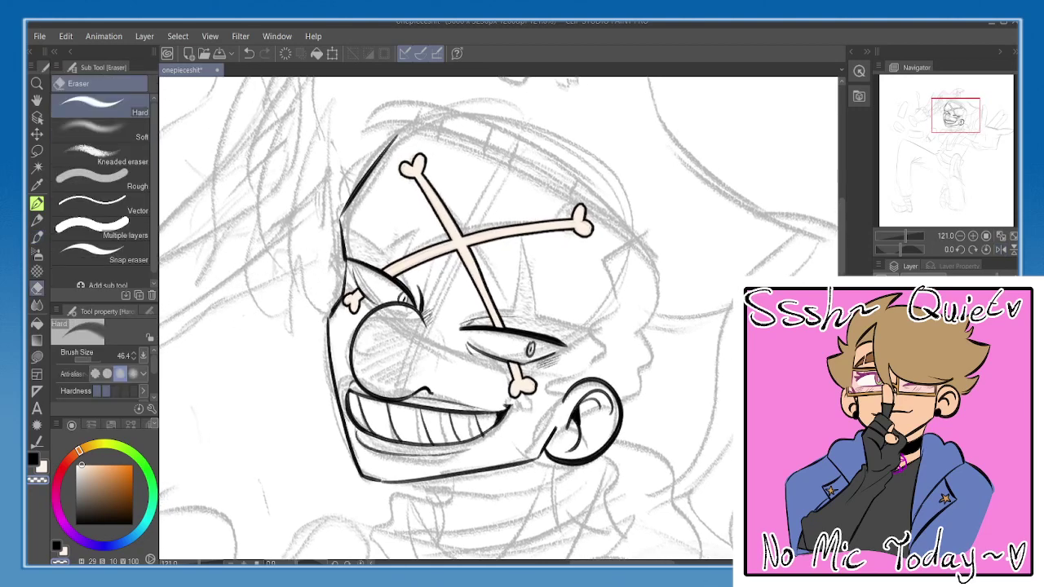
- Hide the crossbones layer to view the face without the marking, and show it again
left_click(859, 75)
left_click(861, 71)
left_click_drag(575, 295, 592, 282)
left_click(883, 351)
left_click(884, 351)
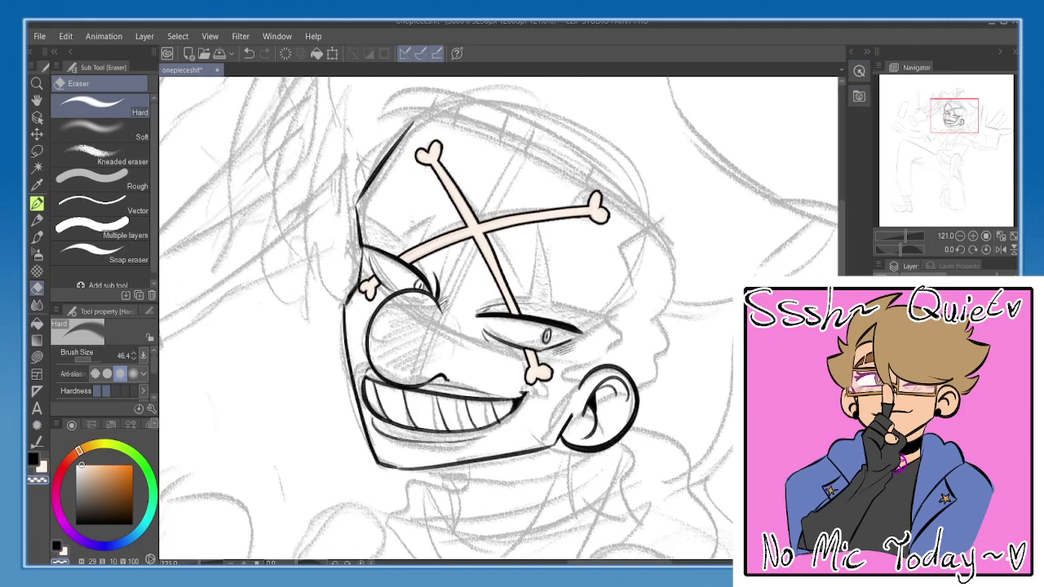
key("b")
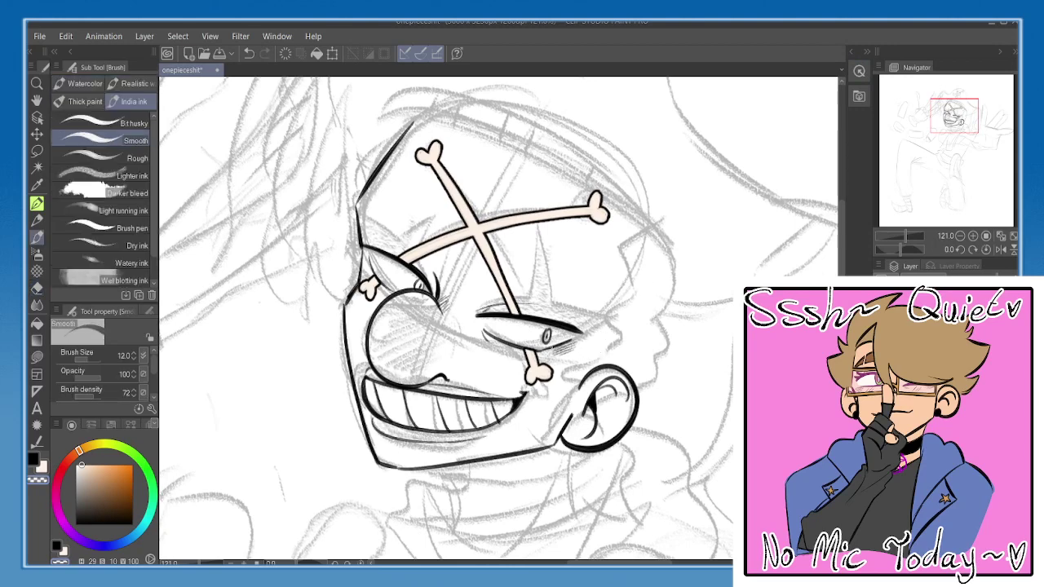
left_click(884, 338)
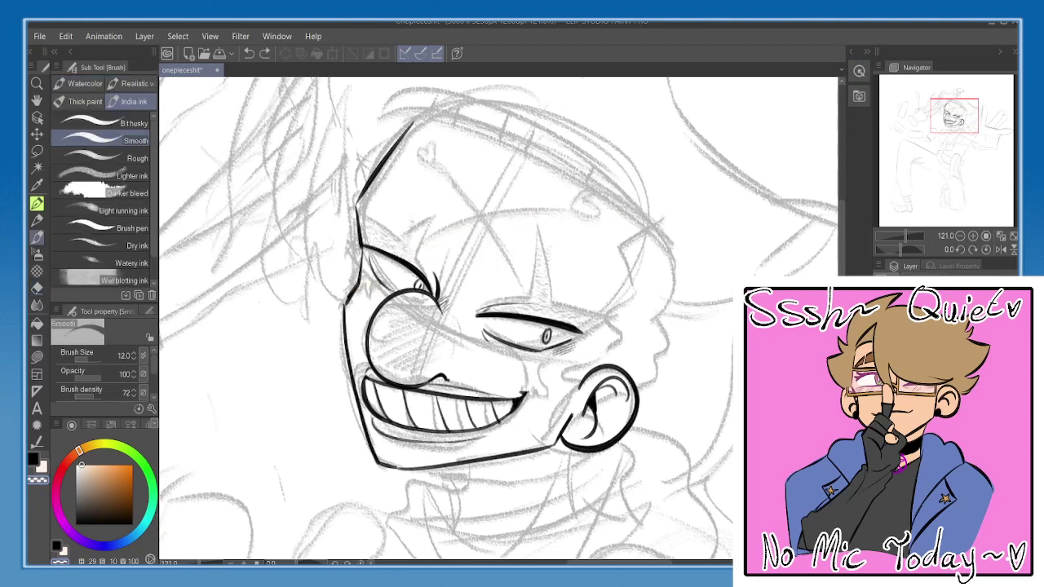
key("ctrl+z")
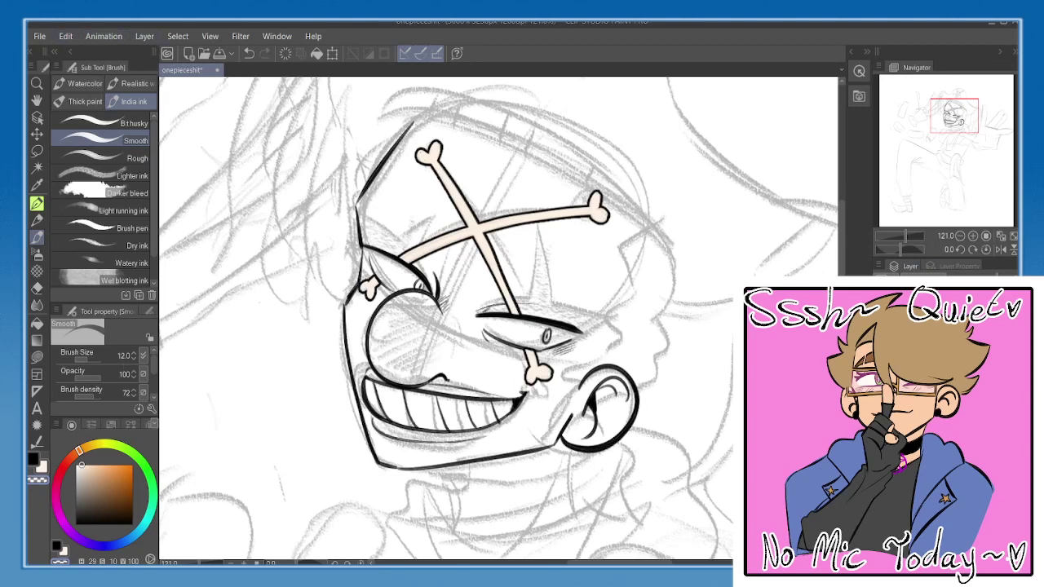
- Make the pale fill of the crossbones transparent, keeping their black outlines over the sketch
left_click(66, 39)
left_click(123, 293)
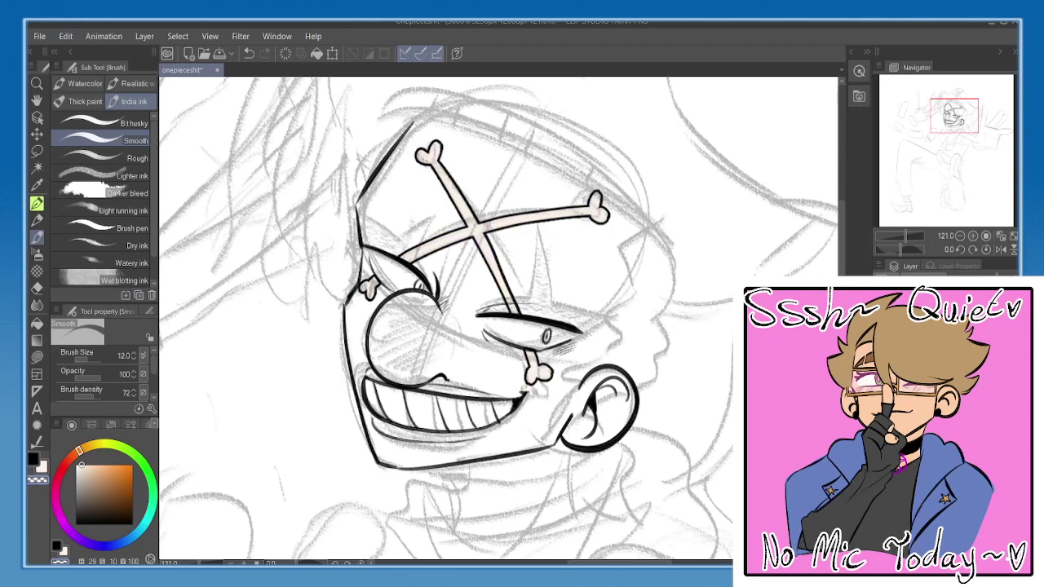
key("ctrl+z")
key("h")
key("h")
key("b")
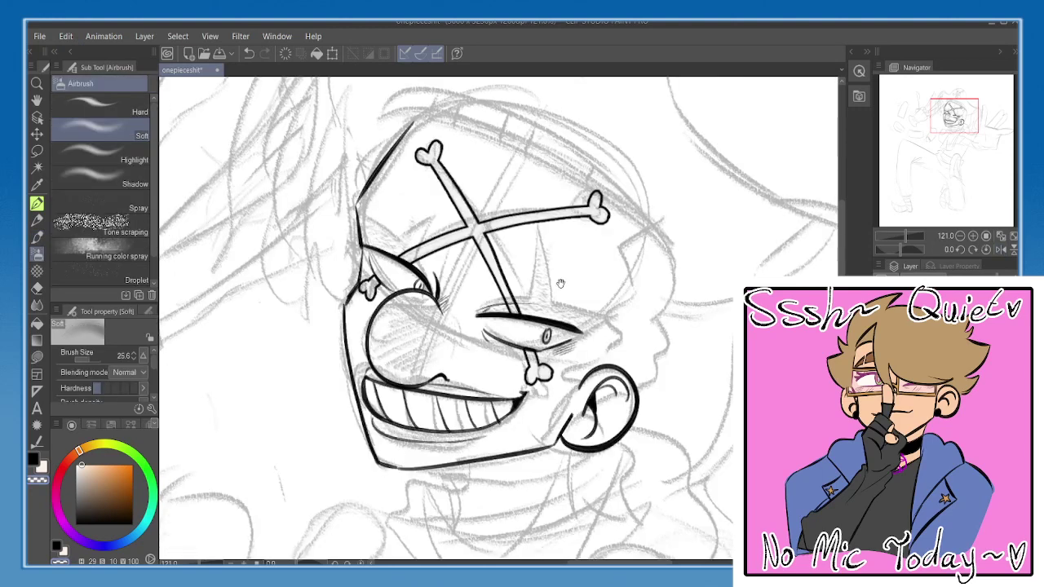
- Ink the skull outline in black with the Smooth India ink brush, curving from the forehead over the crown to behind the ear
left_click_drag(561, 284, 557, 261)
key("b")
scroll(546, 305, "down", 1)
key("b")
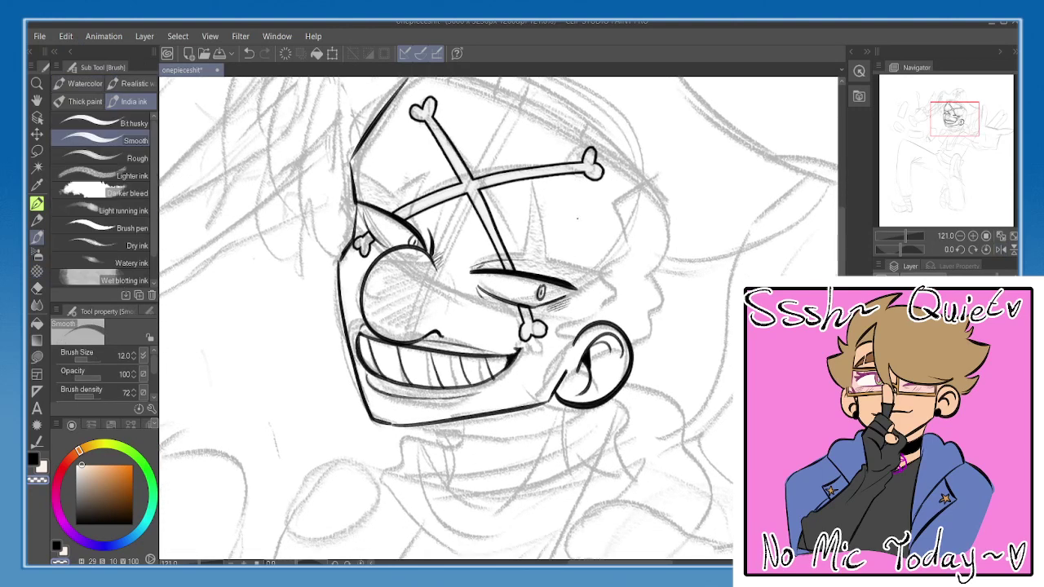
left_click_drag(600, 291, 625, 383)
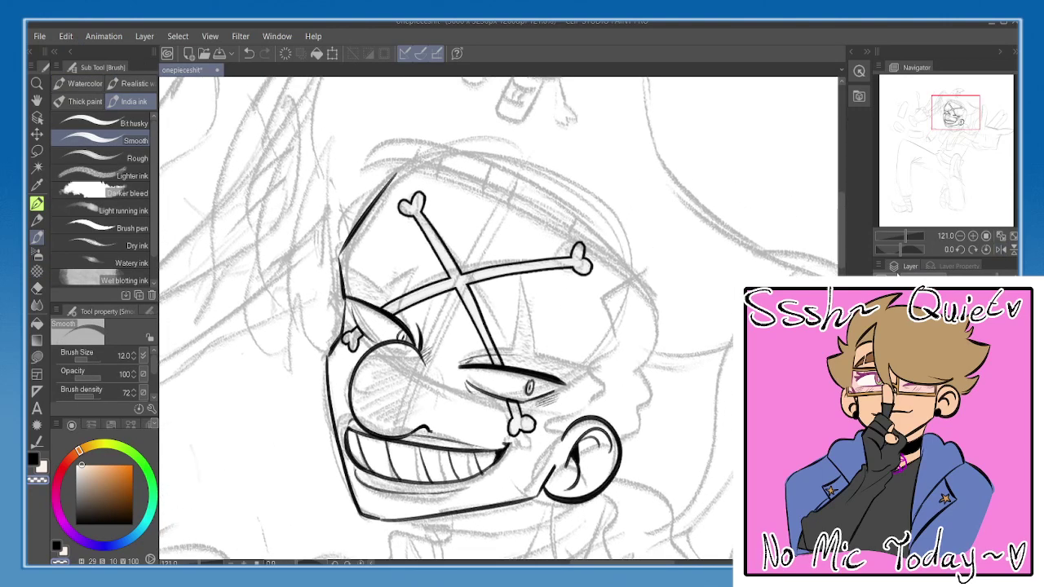
left_click_drag(478, 216, 475, 216)
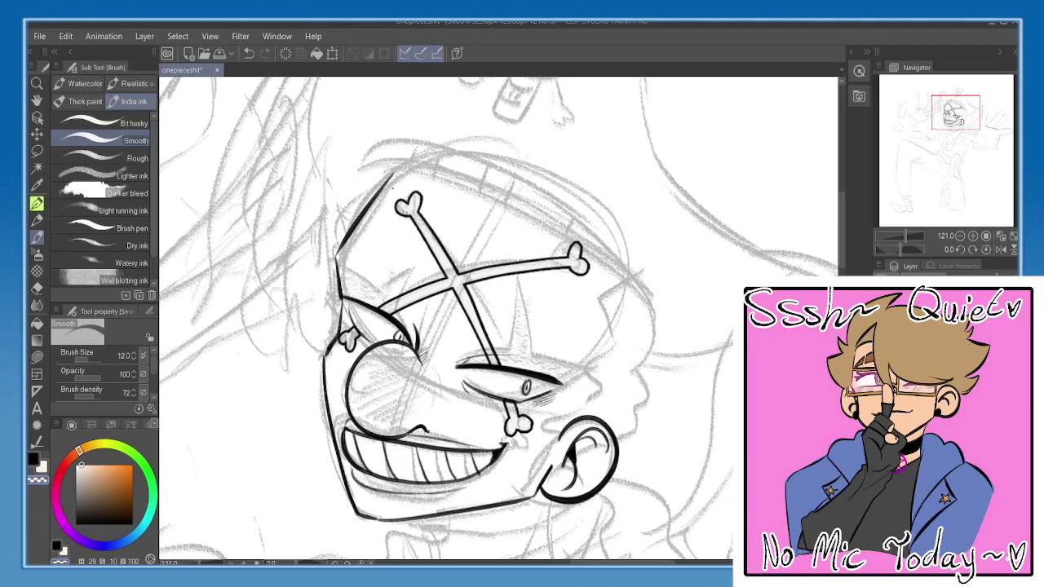
key("x")
mouse_move(392, 174)
left_mouse_down()
mouse_move(494, 153)
mouse_move(595, 180)
left_mouse_up()
key("ctrl+z")
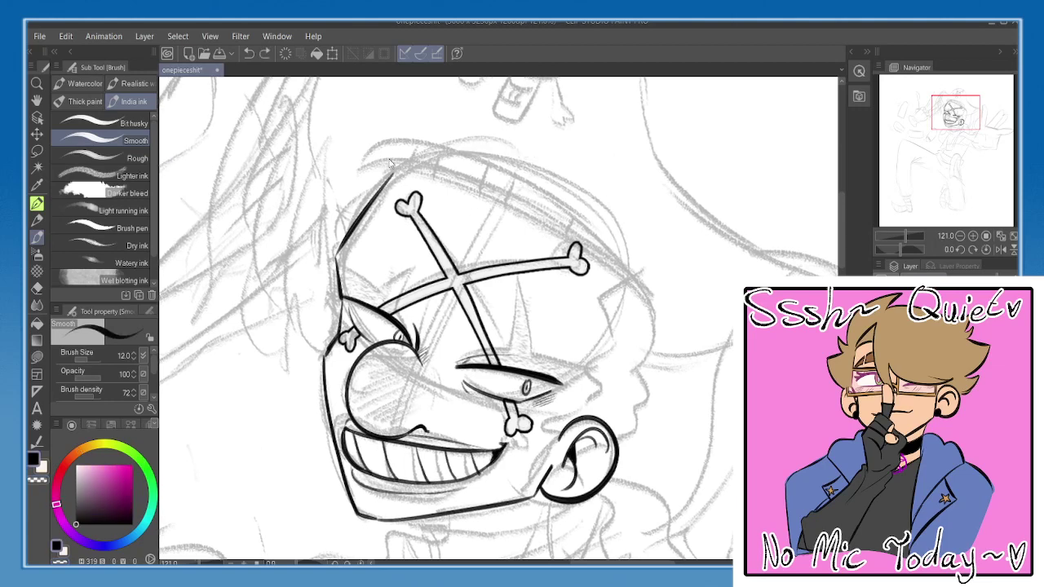
left_click_drag(389, 178, 618, 209)
left_click_drag(521, 245, 517, 240)
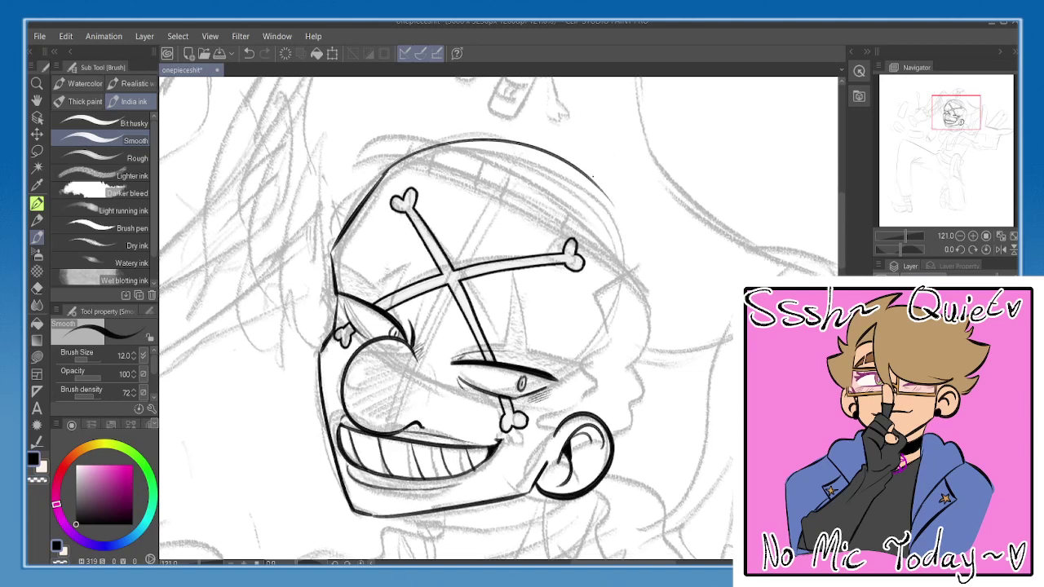
key("ctrl+z")
mouse_move(382, 177)
left_mouse_down()
mouse_move(519, 145)
mouse_move(662, 285)
left_mouse_up()
key("ctrl+z")
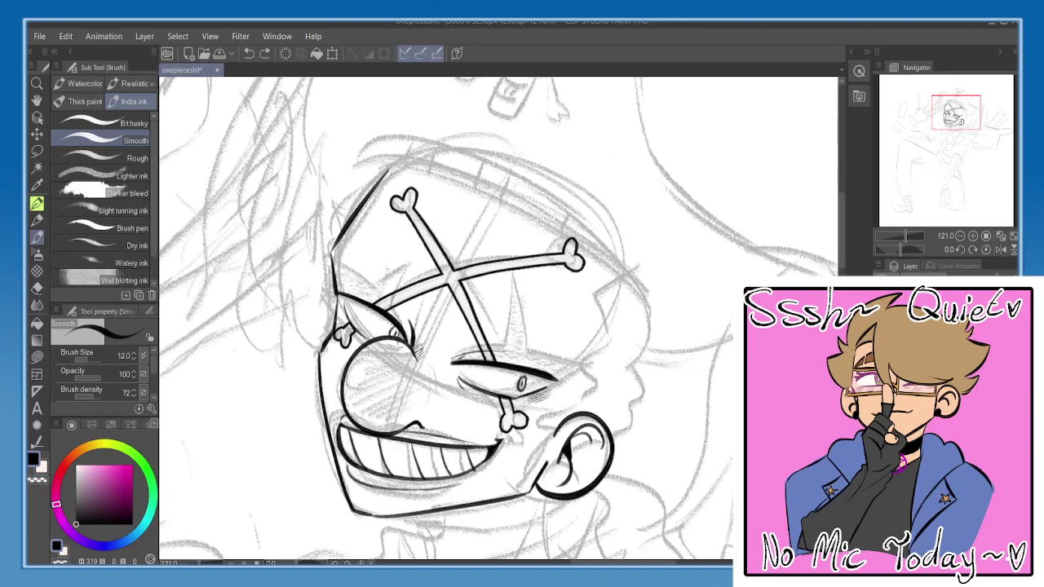
mouse_move(378, 180)
left_mouse_down()
mouse_move(427, 143)
mouse_move(413, 146)
mouse_move(494, 133)
mouse_move(623, 190)
mouse_move(664, 295)
mouse_move(663, 328)
left_mouse_up()
key("ctrl+z")
key("ctrl+z")
mouse_move(412, 146)
left_mouse_down()
mouse_move(450, 133)
mouse_move(654, 333)
mouse_move(601, 406)
left_mouse_up()
left_click_drag(640, 348, 600, 409)
- Handwrite the note "big head" in black with the MALZA PEN 2 beside the far side of the face
key("b")
left_click_drag(458, 228, 511, 245)
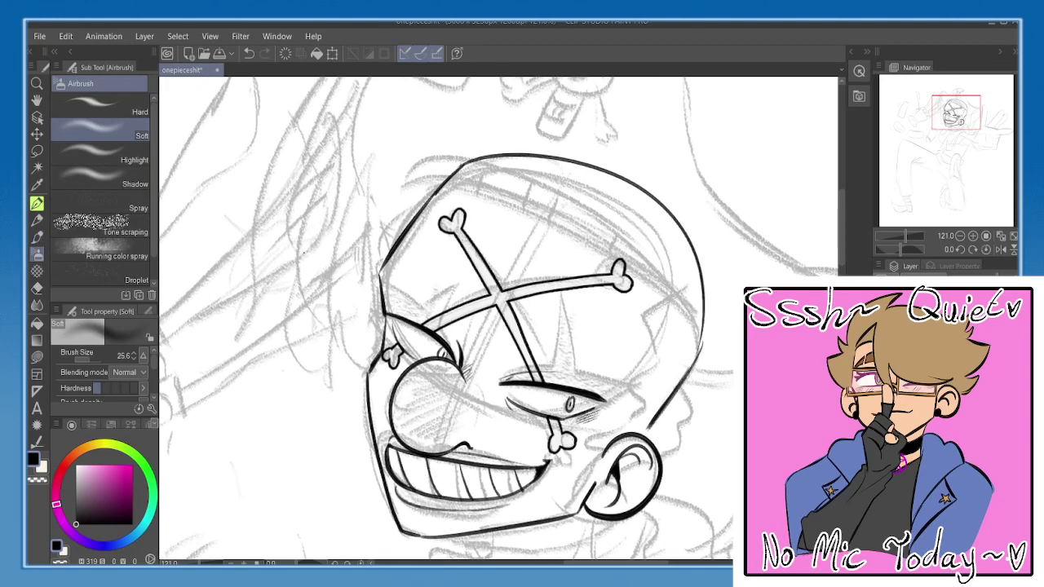
key("p")
mouse_move(215, 226)
left_mouse_down()
mouse_move(246, 261)
mouse_move(233, 282)
left_mouse_up()
mouse_move(254, 260)
left_mouse_down()
mouse_move(255, 275)
mouse_move(266, 265)
mouse_move(267, 287)
mouse_move(234, 338)
left_mouse_up()
left_click(250, 244)
mouse_move(234, 322)
left_mouse_down()
mouse_move(249, 334)
mouse_move(263, 324)
left_mouse_up()
mouse_move(275, 312)
left_mouse_down()
mouse_move(269, 328)
mouse_move(282, 320)
left_mouse_up()
left_click_drag(283, 269, 287, 318)
mouse_move(618, 307)
left_mouse_down()
mouse_move(596, 300)
mouse_move(606, 304)
left_mouse_up()
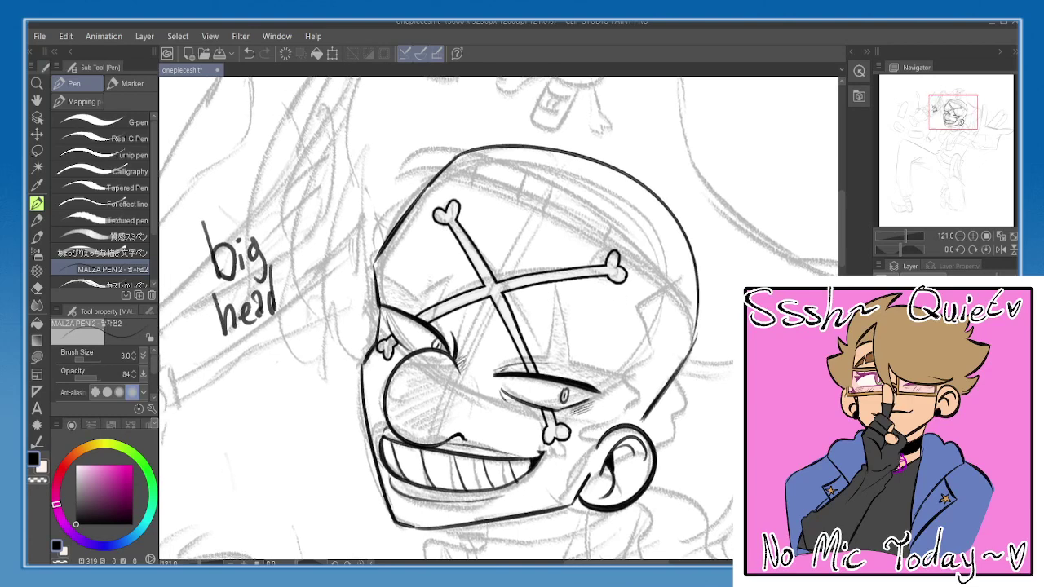
- Ink the wavy sideburn hair from the temple to the ear and its curly back edge with the Smooth India ink brush
key("b")
left_click_drag(590, 350, 593, 361)
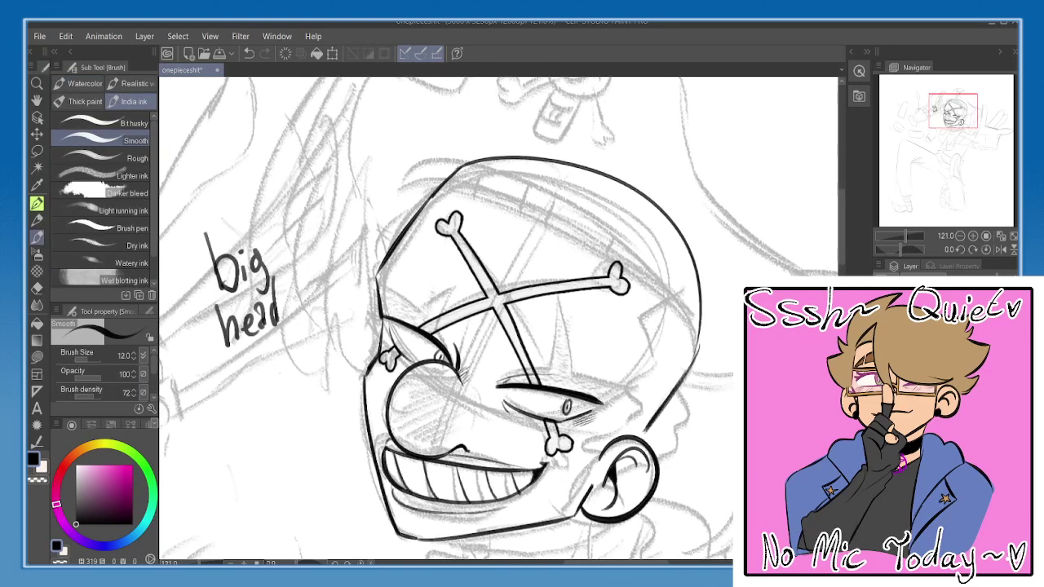
left_click_drag(712, 302, 719, 276)
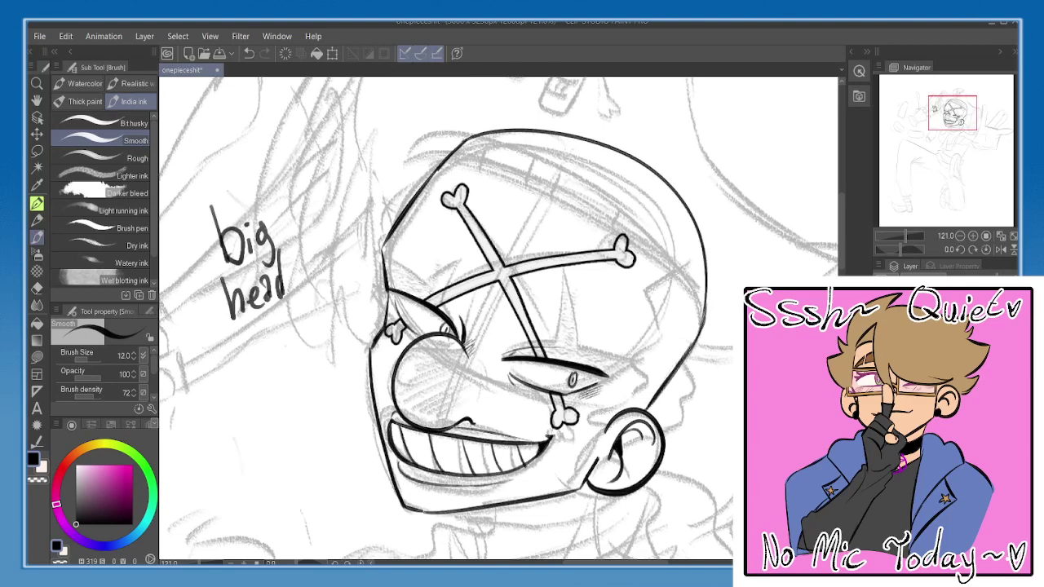
left_click_drag(632, 304, 624, 291)
mouse_move(667, 253)
left_mouse_down()
mouse_move(637, 272)
mouse_move(640, 318)
mouse_move(602, 402)
left_mouse_up()
left_click_drag(701, 303, 697, 304)
key("ctrl+z")
mouse_move(697, 262)
left_mouse_down()
mouse_move(704, 305)
mouse_move(667, 370)
left_mouse_up()
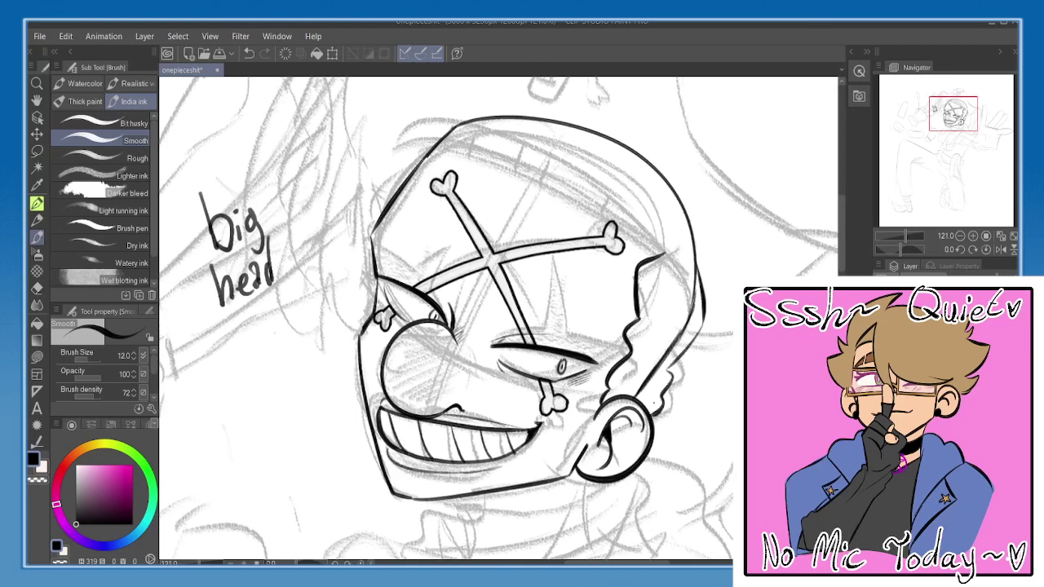
- Erase the straight stretch of skull outline that crosses the hair behind the ear
key("e")
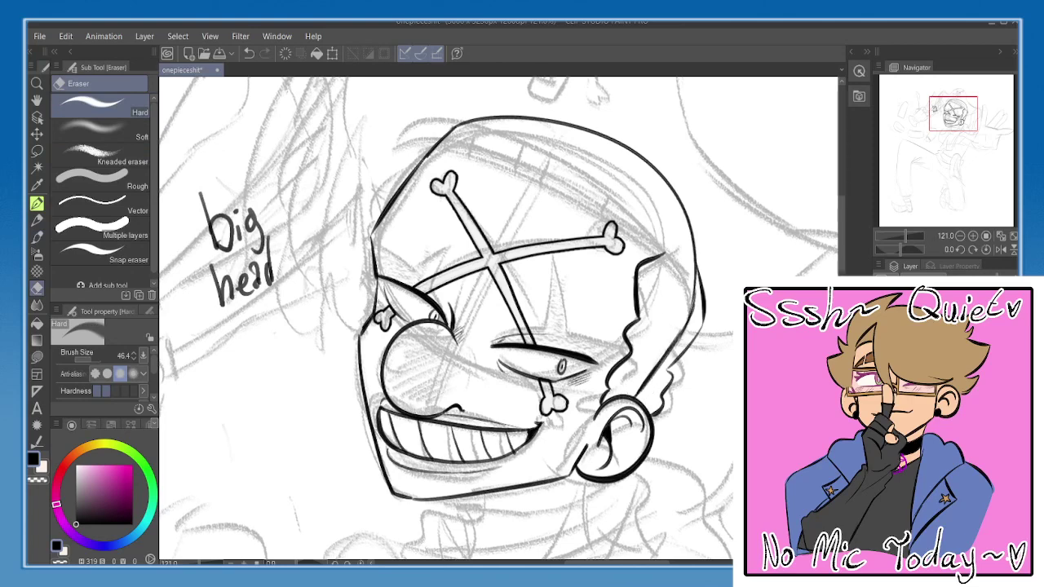
mouse_move(681, 389)
left_mouse_down()
mouse_move(651, 385)
mouse_move(638, 396)
mouse_move(684, 291)
left_mouse_up()
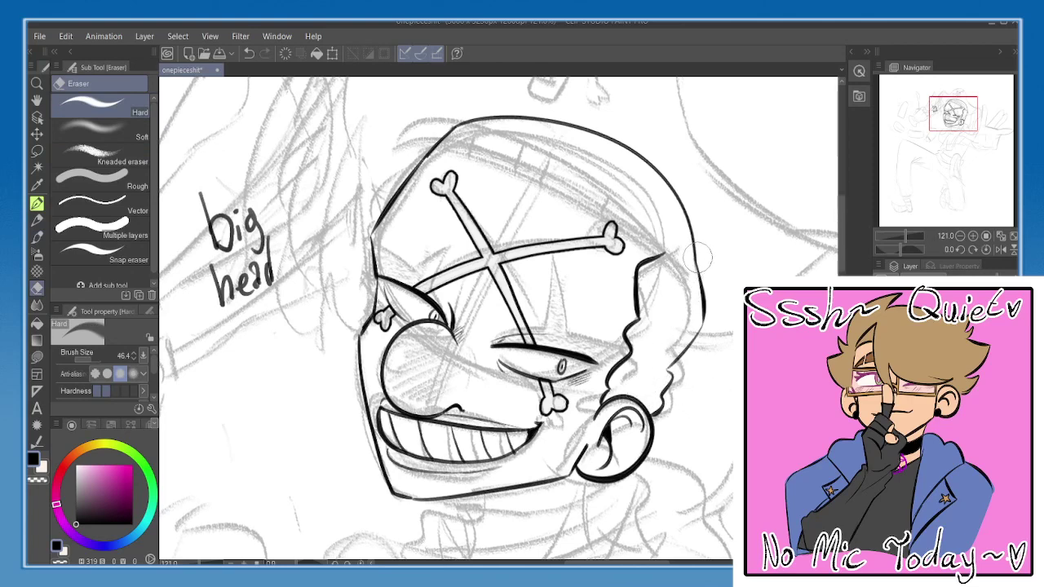
key("p")
left_click_drag(722, 302, 725, 305)
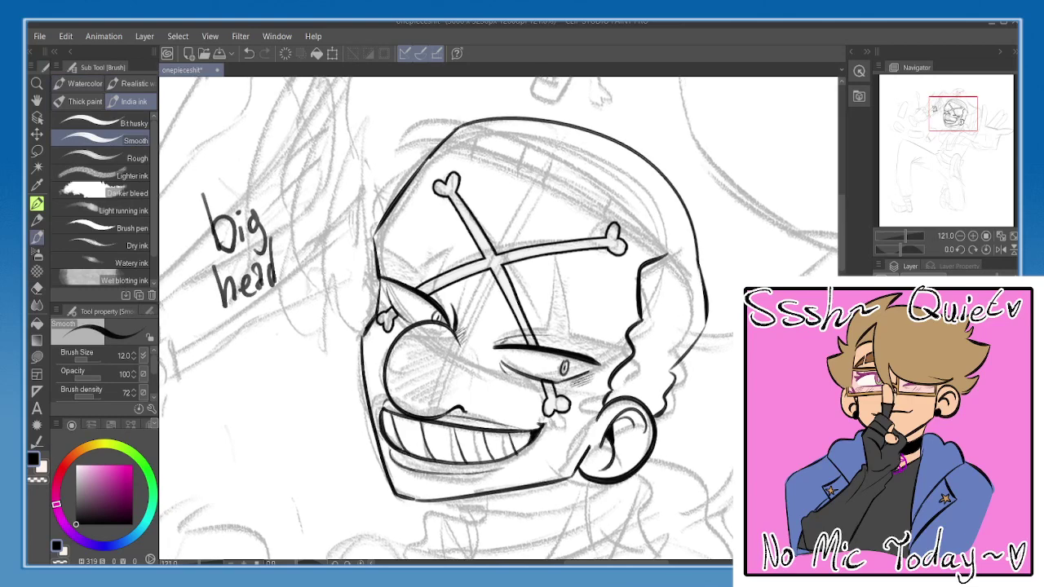
- Erase the handwritten note "big head" and briefly hide the hair layer to check the head without it
key("e")
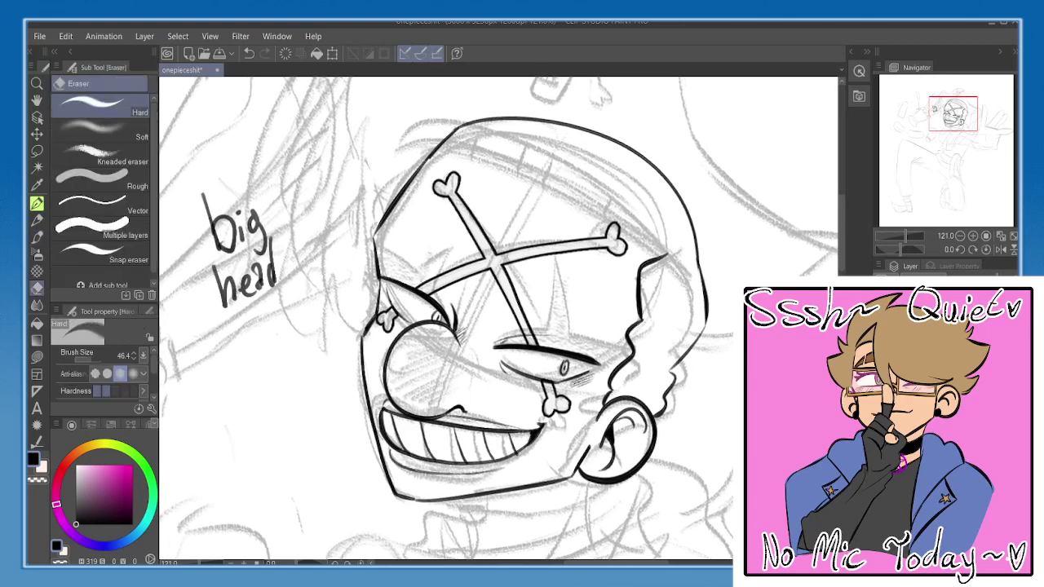
mouse_move(301, 253)
left_mouse_down()
mouse_move(237, 288)
mouse_move(287, 235)
mouse_move(220, 319)
mouse_move(242, 215)
mouse_move(207, 232)
left_mouse_up()
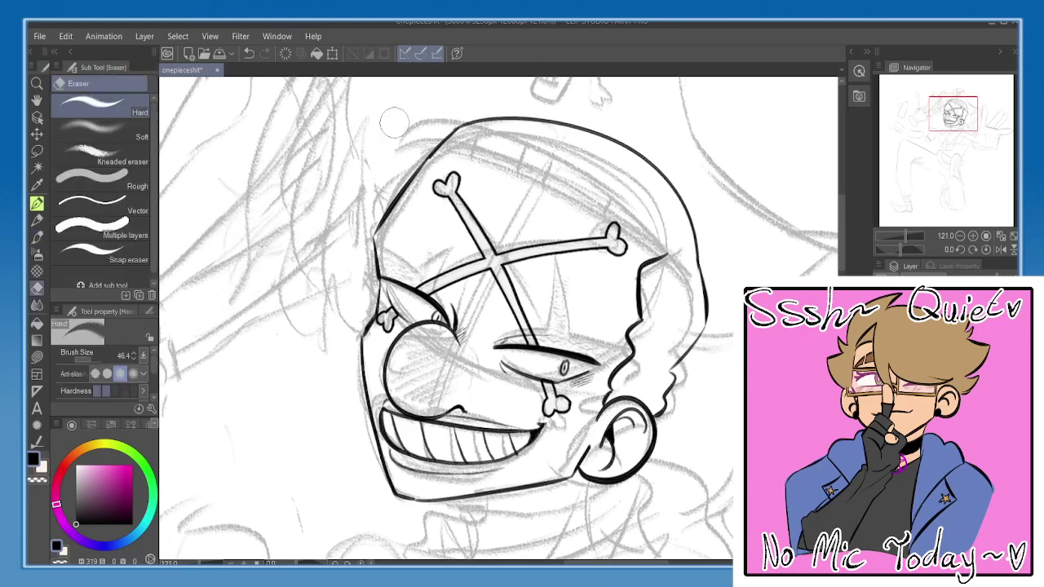
key("p")
left_click(883, 330)
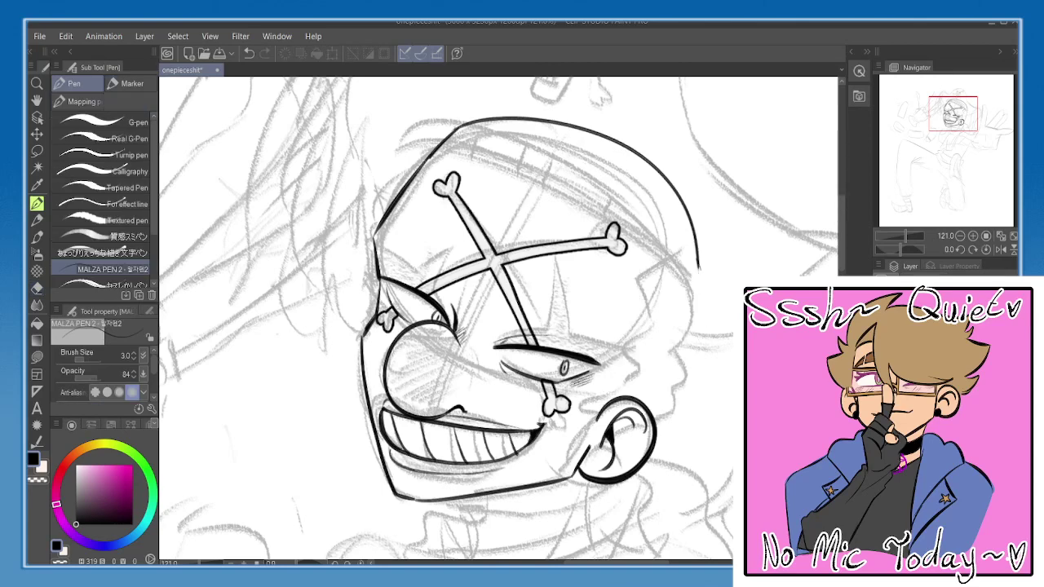
left_click(883, 330)
- Ink the headband across the forehead as two curved lines closed off at both ends
left_click(960, 238)
key("b")
mouse_move(474, 215)
left_mouse_down()
mouse_move(427, 258)
mouse_move(613, 326)
left_mouse_up()
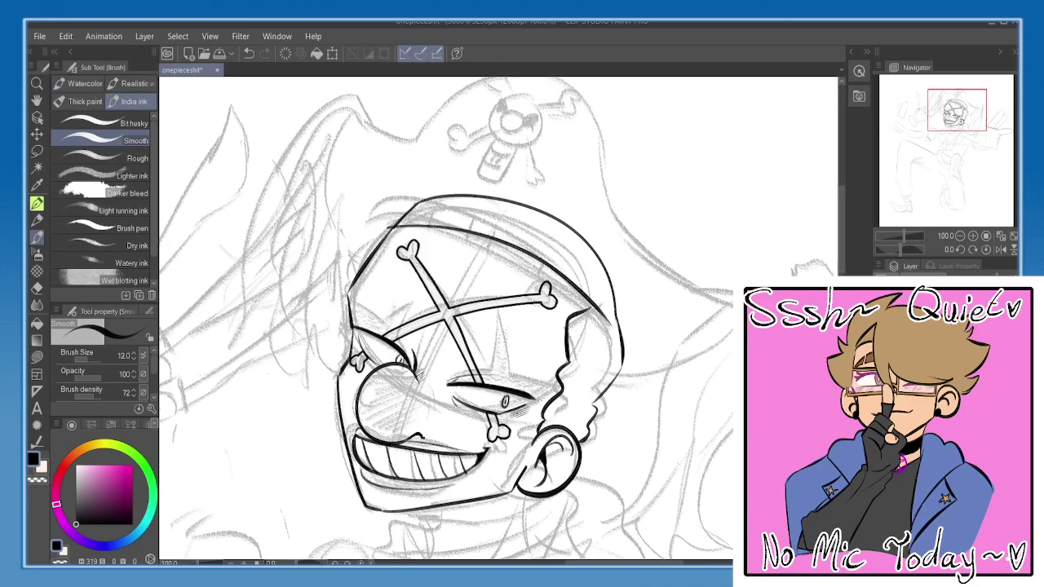
key("ctrl+z")
mouse_move(391, 228)
left_mouse_down()
mouse_move(602, 305)
mouse_move(618, 330)
left_mouse_up()
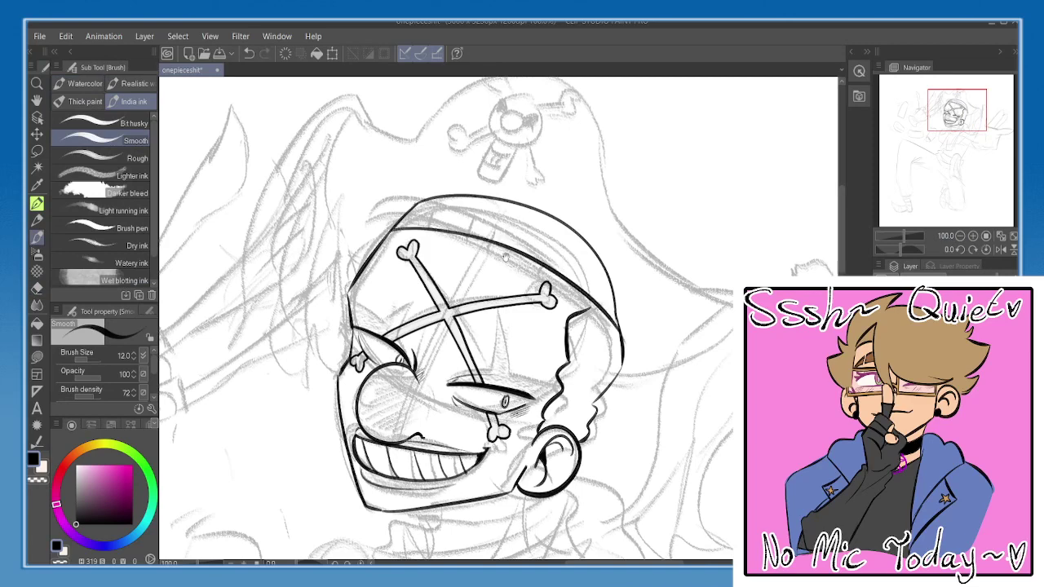
left_click_drag(506, 257, 501, 269)
mouse_move(396, 222)
left_mouse_down()
mouse_move(384, 241)
mouse_move(486, 231)
mouse_move(579, 282)
mouse_move(627, 344)
left_mouse_up()
key("ctrl+z")
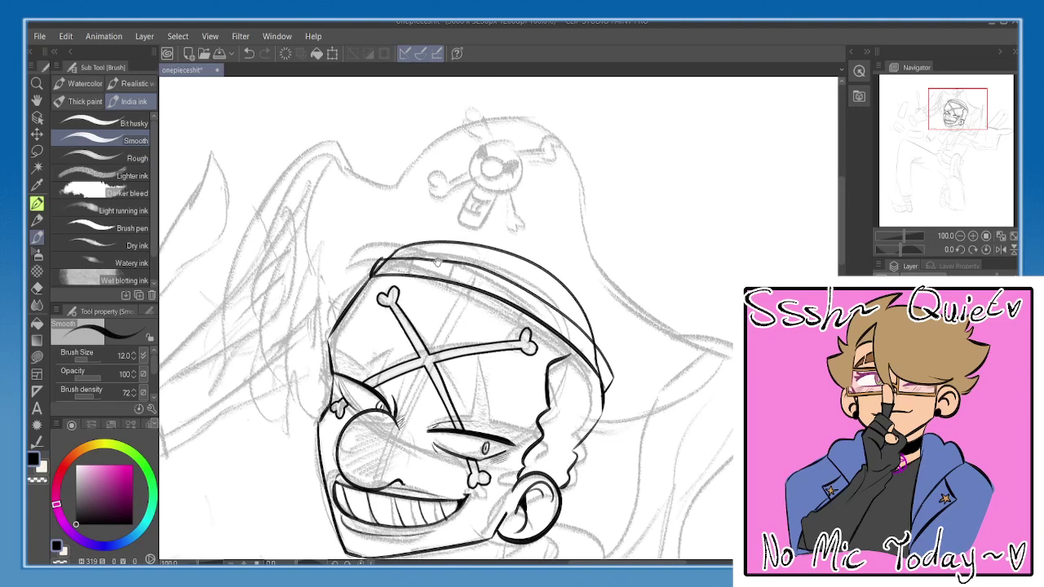
- Ink the pirate hat's rounded crown and the rear brim sweeping out to a point and back to the head
mouse_move(388, 203)
left_mouse_down()
mouse_move(434, 144)
mouse_move(519, 116)
mouse_move(544, 141)
left_mouse_up()
key("ctrl+z")
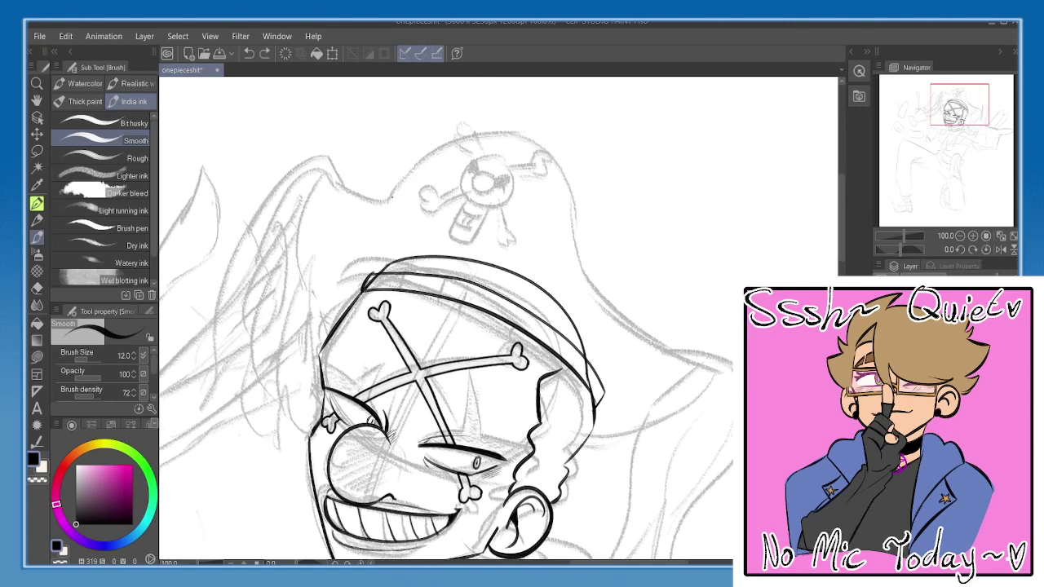
mouse_move(388, 204)
left_mouse_down()
mouse_move(410, 145)
mouse_move(498, 108)
mouse_move(579, 179)
mouse_move(581, 266)
left_mouse_up()
key("ctrl+z")
mouse_move(387, 203)
left_mouse_down()
mouse_move(444, 129)
mouse_move(553, 129)
mouse_move(587, 259)
mouse_move(591, 208)
mouse_move(592, 283)
mouse_move(586, 236)
mouse_move(611, 290)
mouse_move(714, 327)
mouse_move(578, 420)
left_mouse_up()
key("ctrl+z")
left_click_drag(445, 269, 469, 279)
- Ink the hat's front brim from the crown up to its peak and down to the forehead, and mirror the canvas to check it
mouse_move(404, 188)
left_mouse_down()
mouse_move(334, 159)
mouse_move(317, 259)
mouse_move(359, 319)
left_mouse_up()
key("ctrl+z")
key("ctrl+z")
mouse_move(406, 188)
left_mouse_down()
mouse_move(337, 162)
mouse_move(315, 223)
mouse_move(315, 269)
mouse_move(352, 328)
left_mouse_up()
key("ctrl+z")
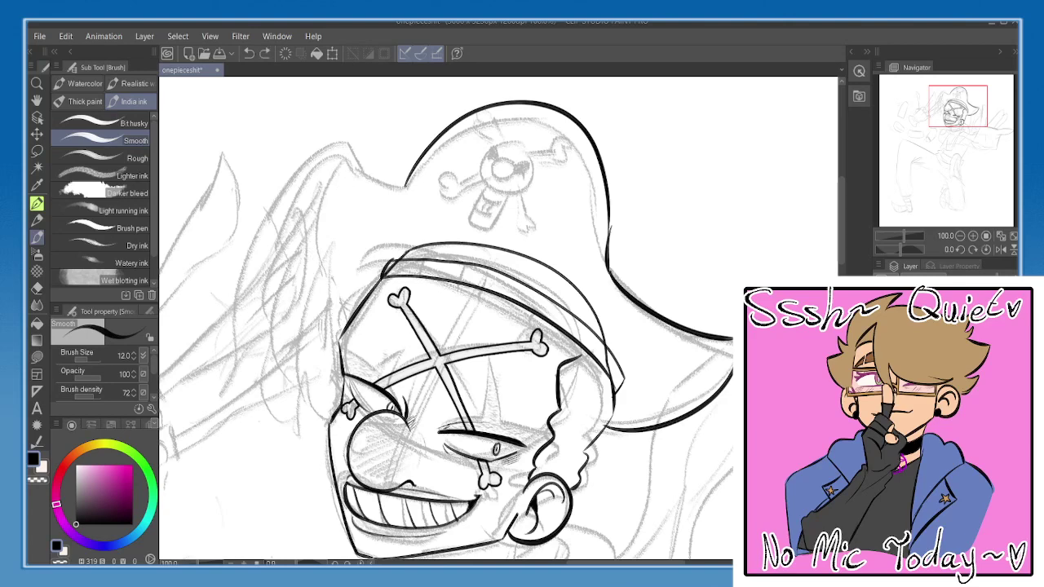
mouse_move(406, 188)
left_mouse_down()
mouse_move(343, 156)
mouse_move(352, 326)
left_mouse_up()
key("h")
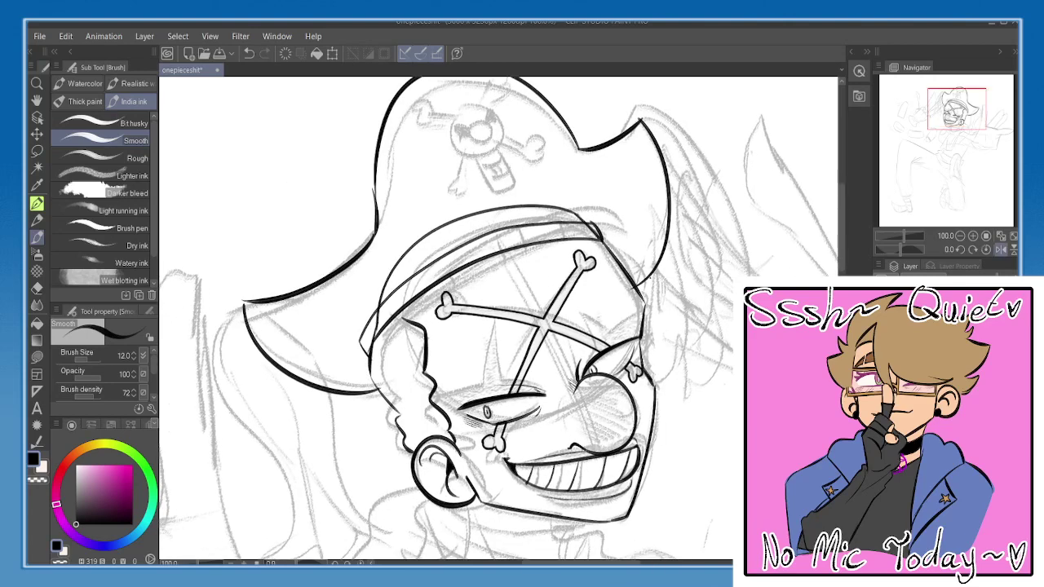
- Trim the front brim's lower end at the forehead and extend the headband's front end past the head outline
key("e")
mouse_move(637, 283)
left_mouse_down()
mouse_move(633, 295)
mouse_move(649, 277)
left_mouse_up()
key("b")
key("h")
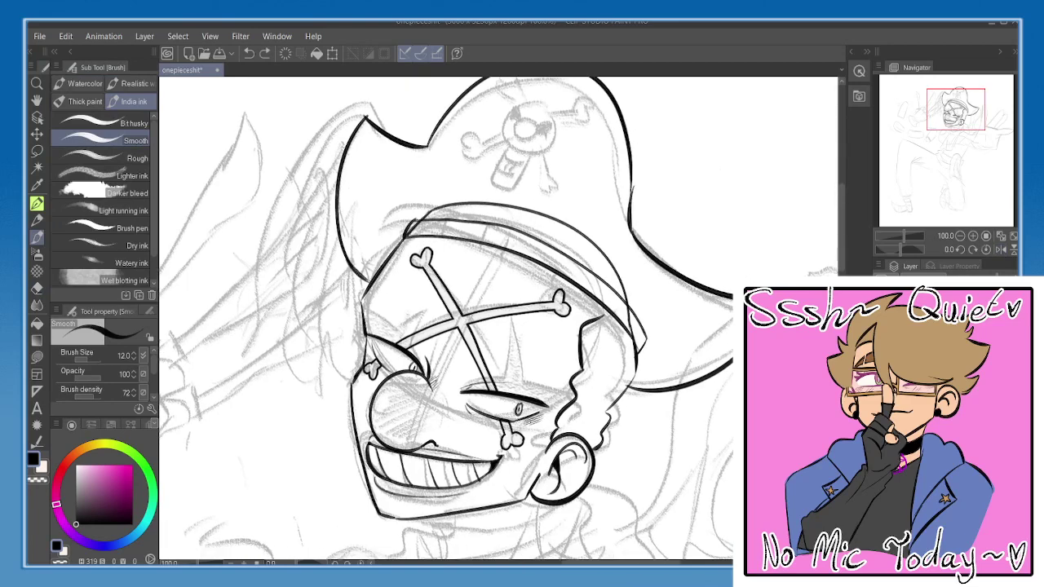
left_click_drag(421, 218, 401, 222)
left_click_drag(652, 322, 649, 348)
key("ctrl+z")
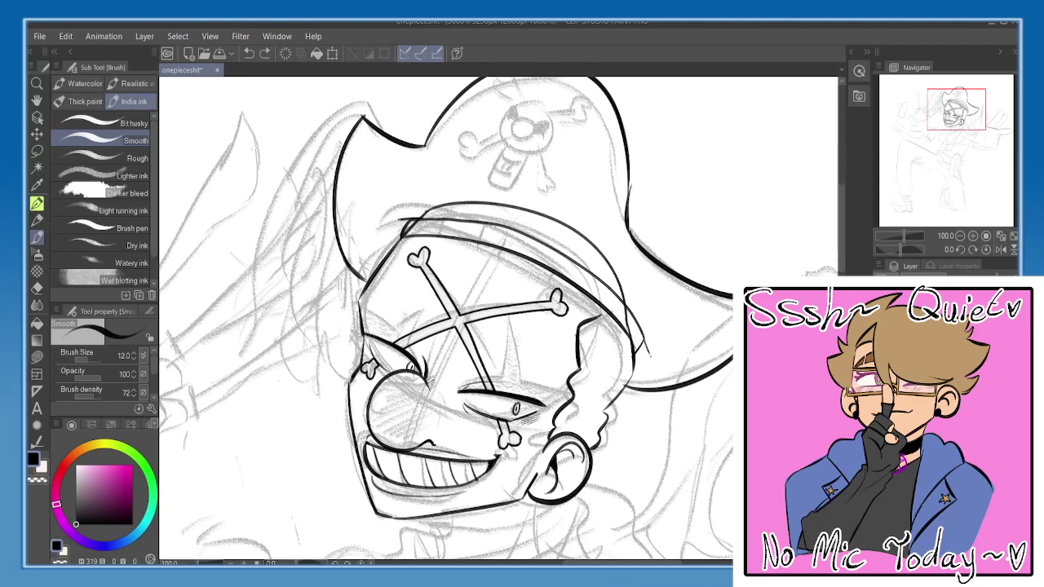
key("ctrl+z")
left_click_drag(413, 219, 385, 226)
key("e")
mouse_move(363, 279)
left_mouse_down()
mouse_move(336, 240)
mouse_move(374, 267)
left_mouse_up()
key("b")
key("ctrl+z")
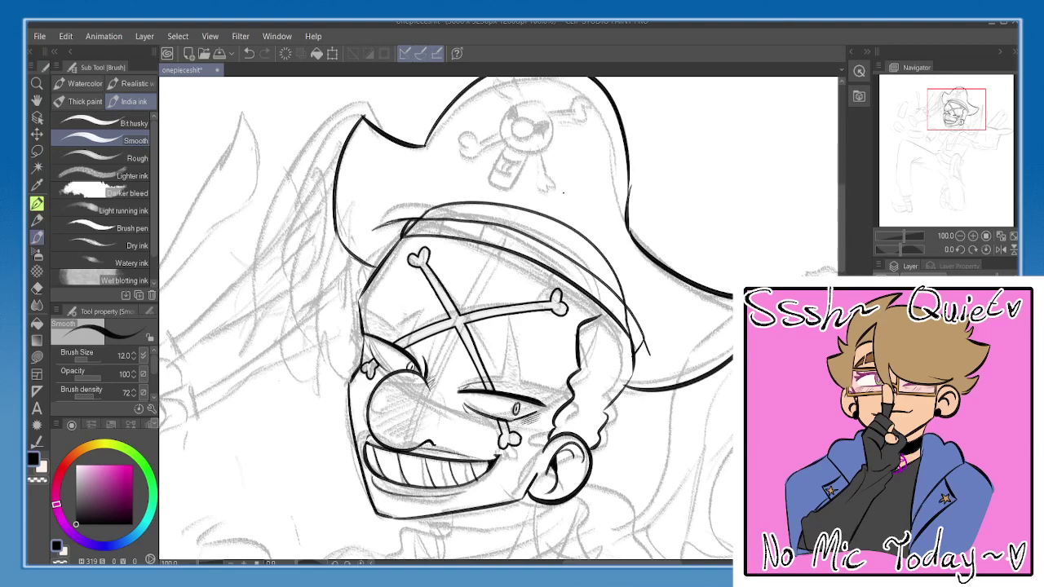
- Ink the bumpy hair edge along the front of the forehead and mirror the canvas to check it
left_click(884, 346)
key("ctrl+y")
mouse_move(410, 210)
left_mouse_down()
mouse_move(381, 213)
mouse_move(359, 264)
left_mouse_up()
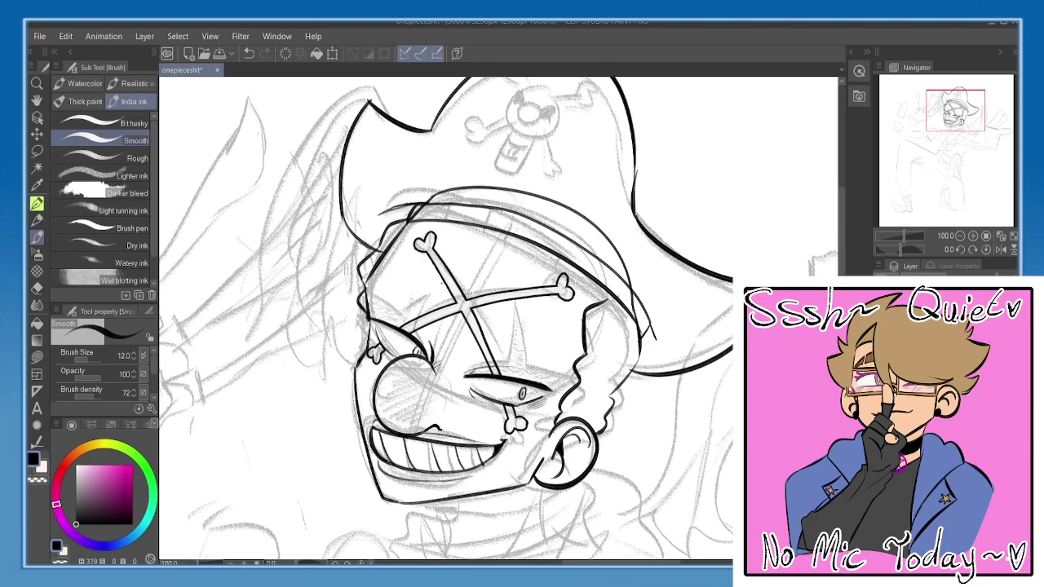
key("h")
left_click_drag(607, 336, 592, 309)
key("h")
left_click_drag(487, 261, 479, 289)
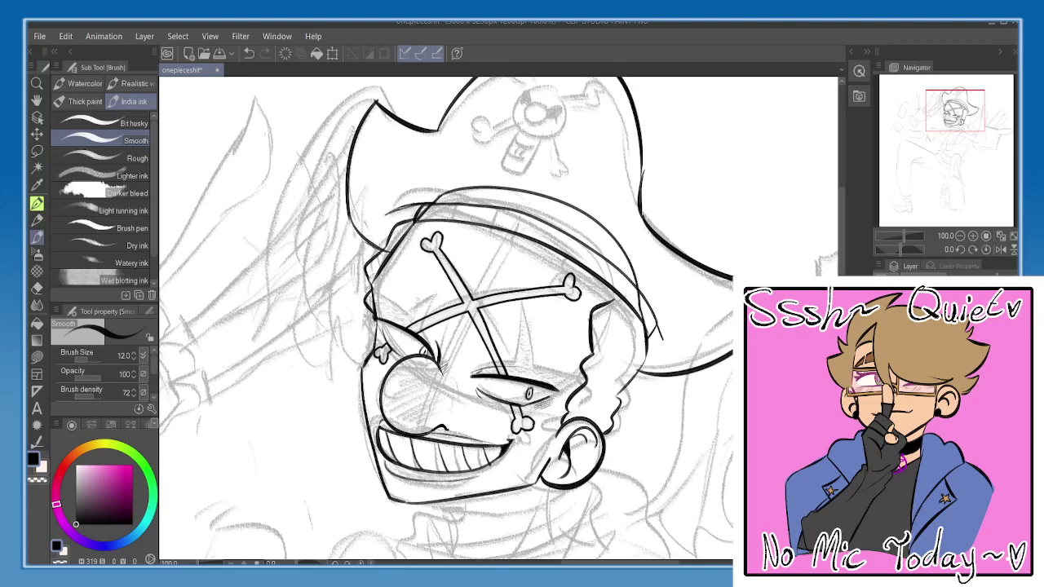
- Erase the pirate hat's inked crown between the front brim and the rear brim
left_click_drag(557, 203, 513, 302)
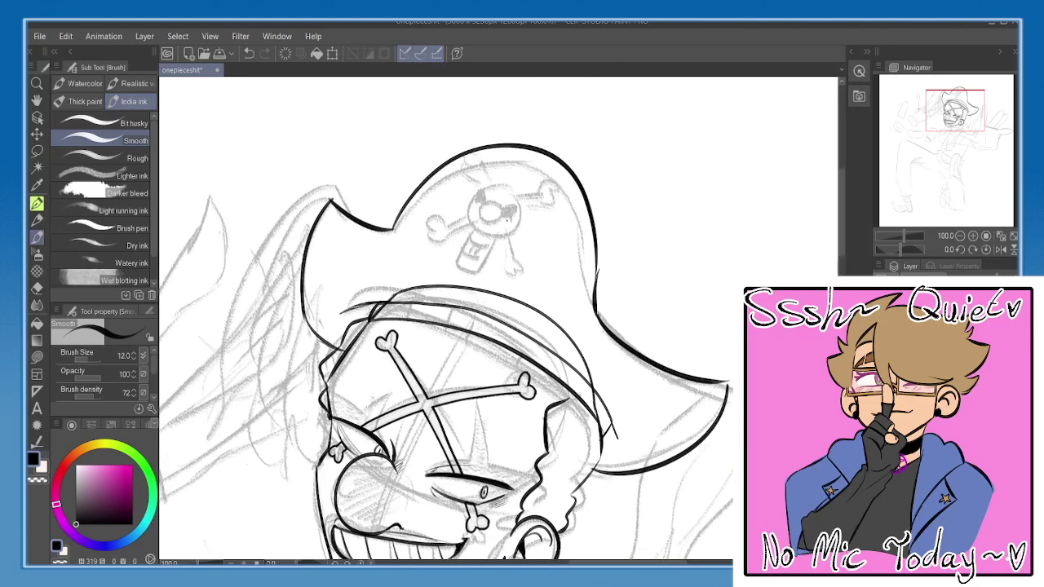
key("e")
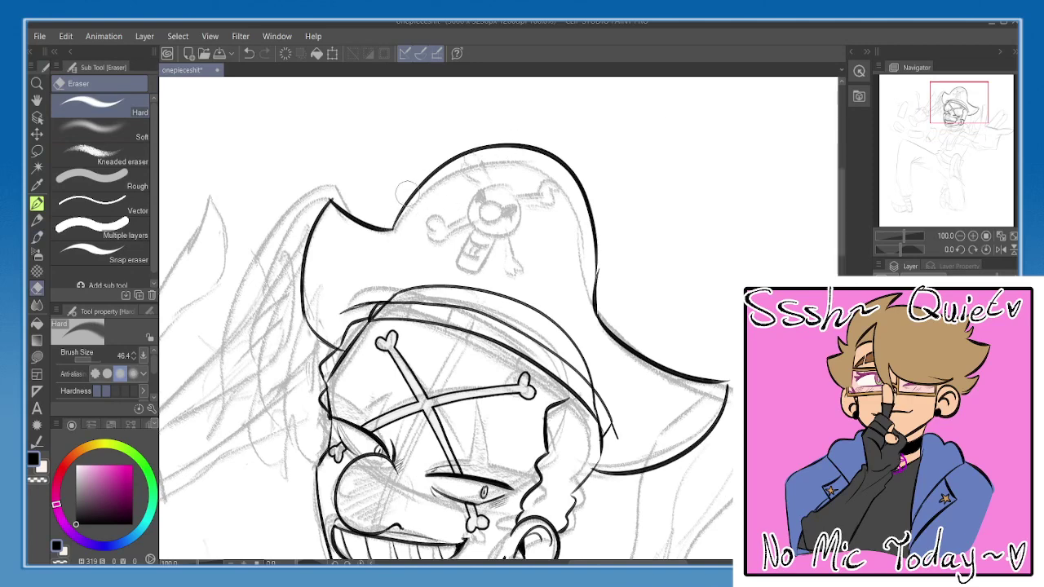
mouse_move(383, 232)
left_mouse_down()
mouse_move(563, 167)
mouse_move(587, 269)
mouse_move(609, 282)
left_mouse_up()
key("b")
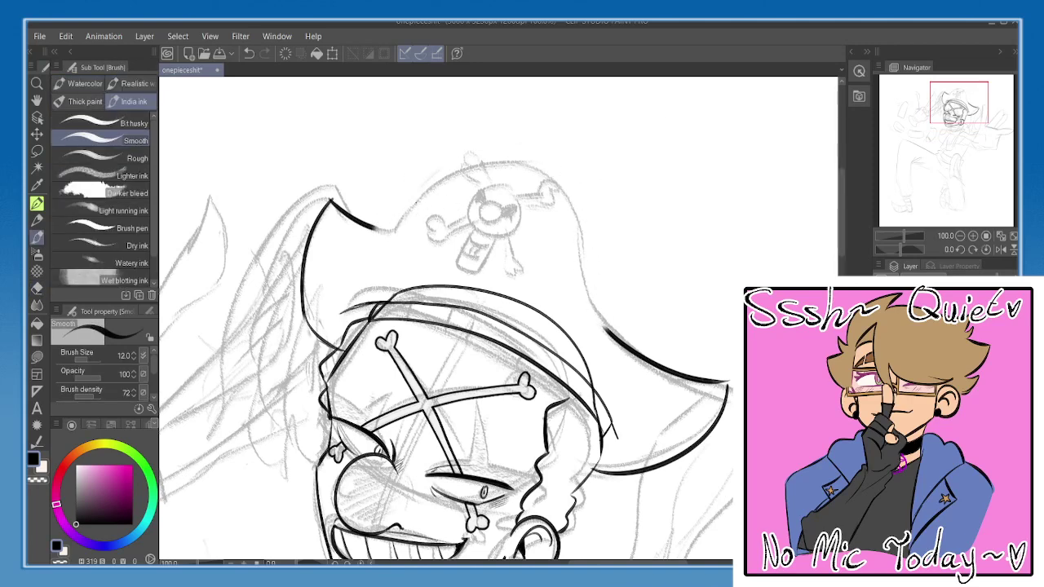
- Rotate the remaining hat lines slightly counter-clockwise with Scale/Rotate
mouse_move(415, 258)
left_mouse_down()
mouse_move(426, 174)
mouse_move(427, 202)
left_mouse_up()
left_click(332, 54)
left_click_drag(777, 218, 687, 276)
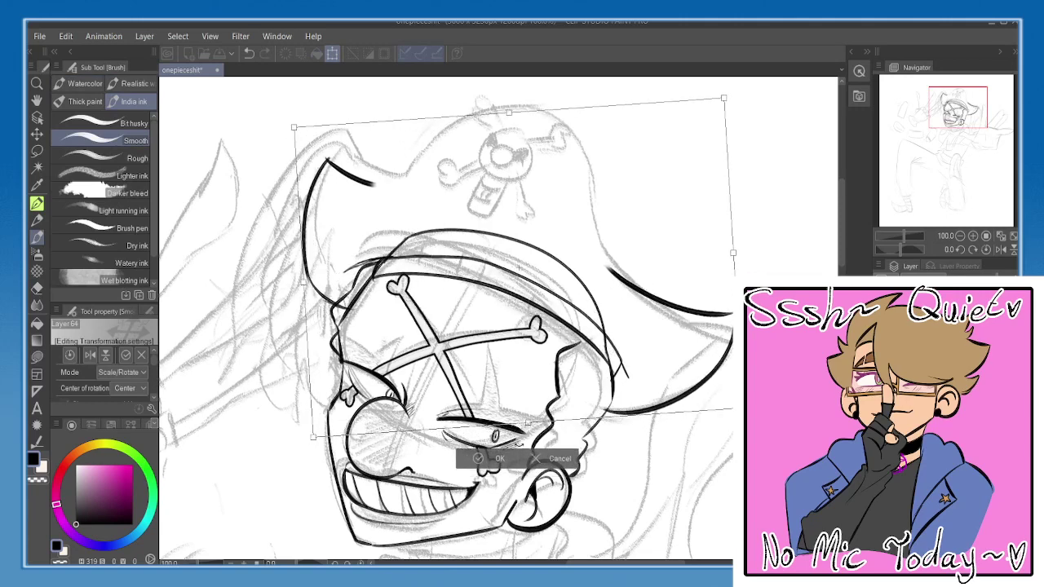
left_click(492, 460)
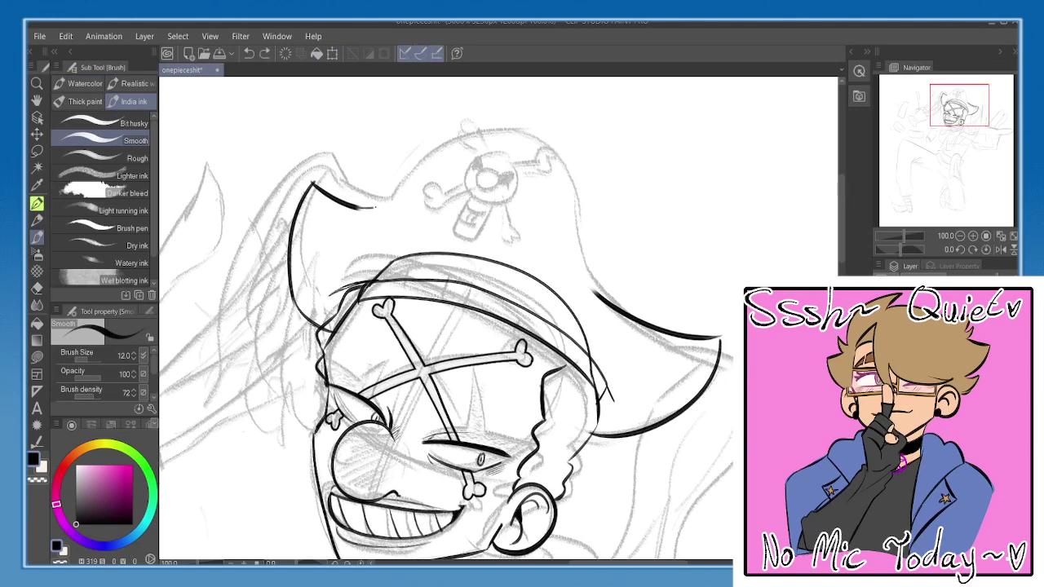
- Handwrite the note "Use reference!!" above the hat with the pen and underline it
key("p")
mouse_move(330, 171)
left_mouse_down()
mouse_move(339, 225)
mouse_move(344, 167)
left_mouse_up()
mouse_move(349, 165)
left_mouse_down()
mouse_move(377, 178)
mouse_move(345, 186)
left_mouse_up()
key("ctrl+z")
key("ctrl+z")
left_click_drag(362, 175, 413, 174)
left_click_drag(404, 149, 422, 156)
key("ctrl+z")
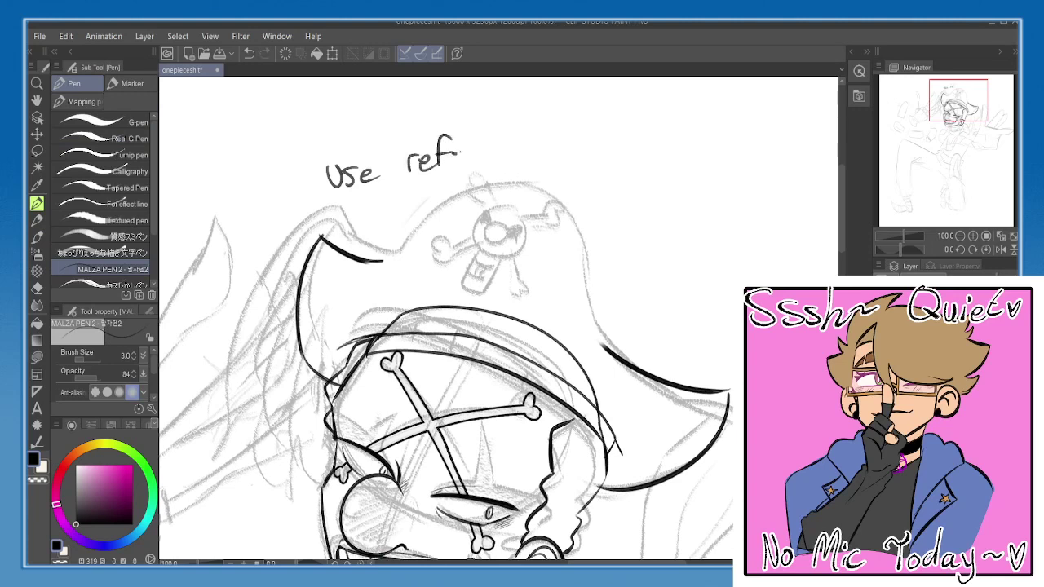
left_click_drag(530, 141, 528, 155)
left_click_drag(534, 149, 544, 153)
left_click(559, 154)
mouse_move(586, 109)
left_mouse_down()
mouse_move(571, 145)
mouse_move(589, 148)
left_mouse_up()
left_click(579, 156)
left_click_drag(310, 200, 505, 161)
left_click_drag(375, 195, 453, 181)
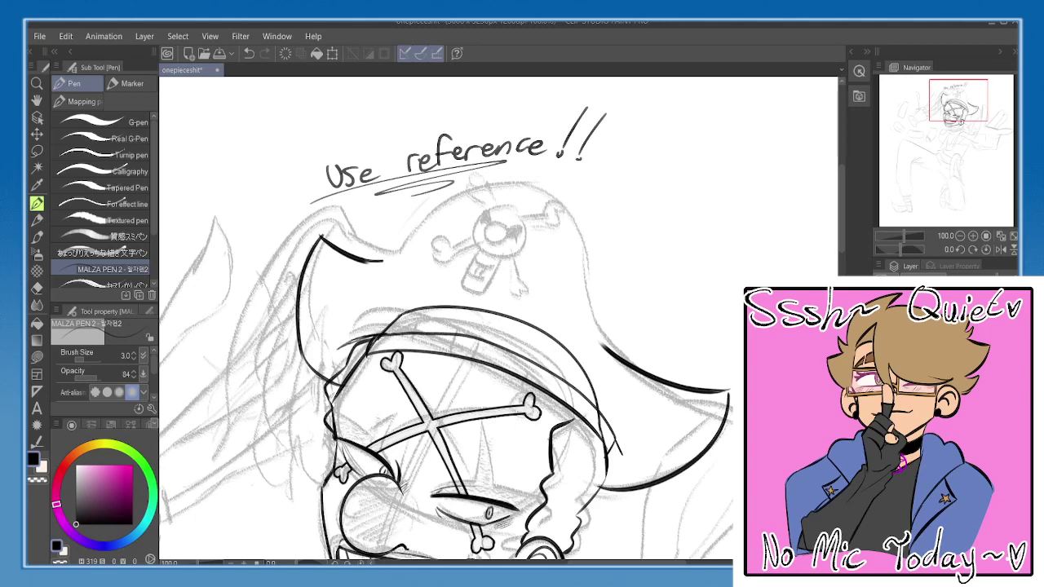
key("Delete")
key("ctrl+z")
- Erase the front brim's upper edge and shorten the rear brim's upper line where it met the crown
key("b")
left_click_drag(447, 246, 433, 224)
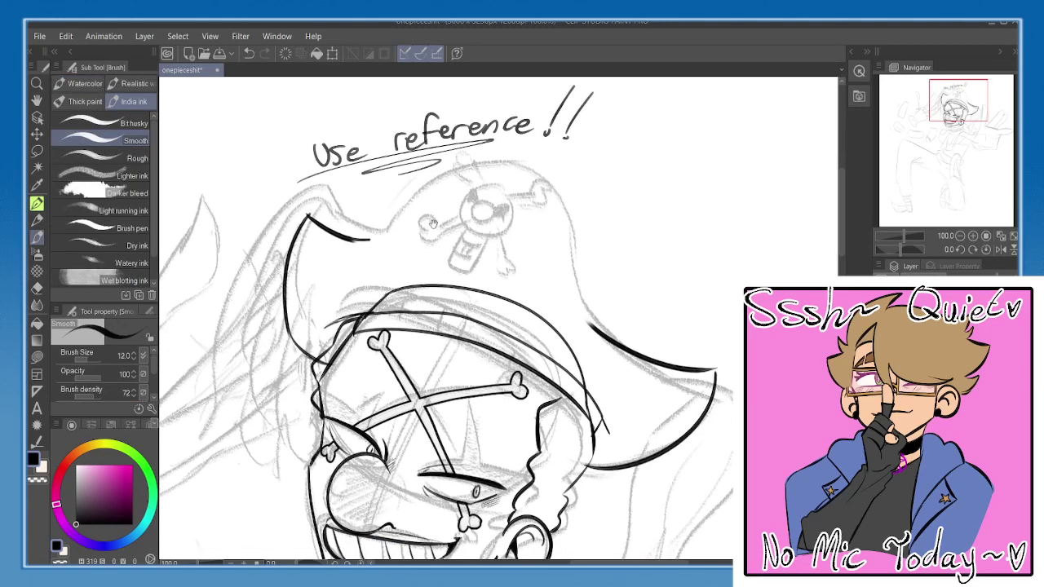
mouse_move(352, 238)
left_mouse_down()
mouse_move(405, 226)
mouse_move(371, 233)
left_mouse_up()
key("ctrl+z")
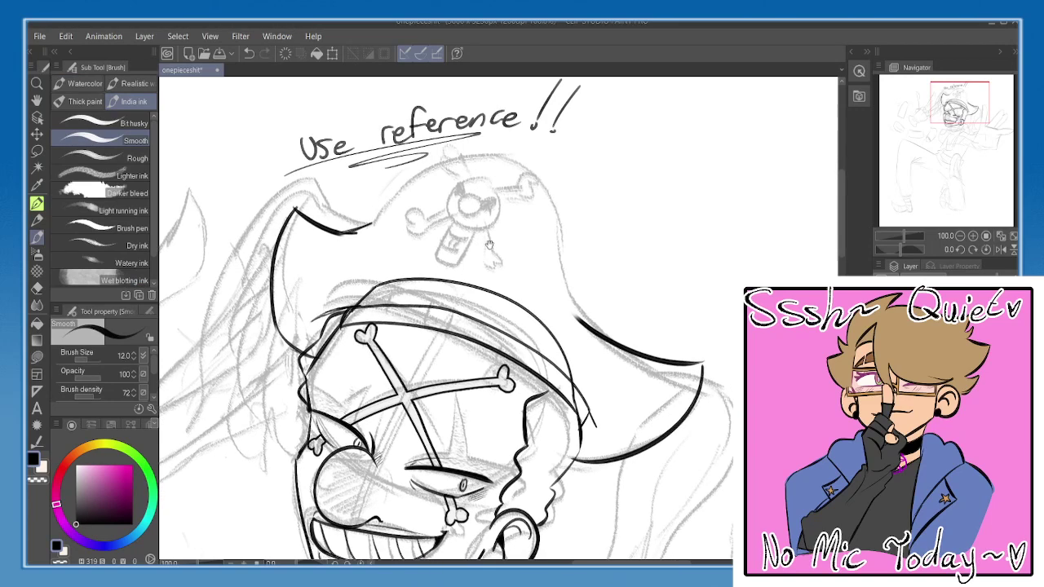
key("e")
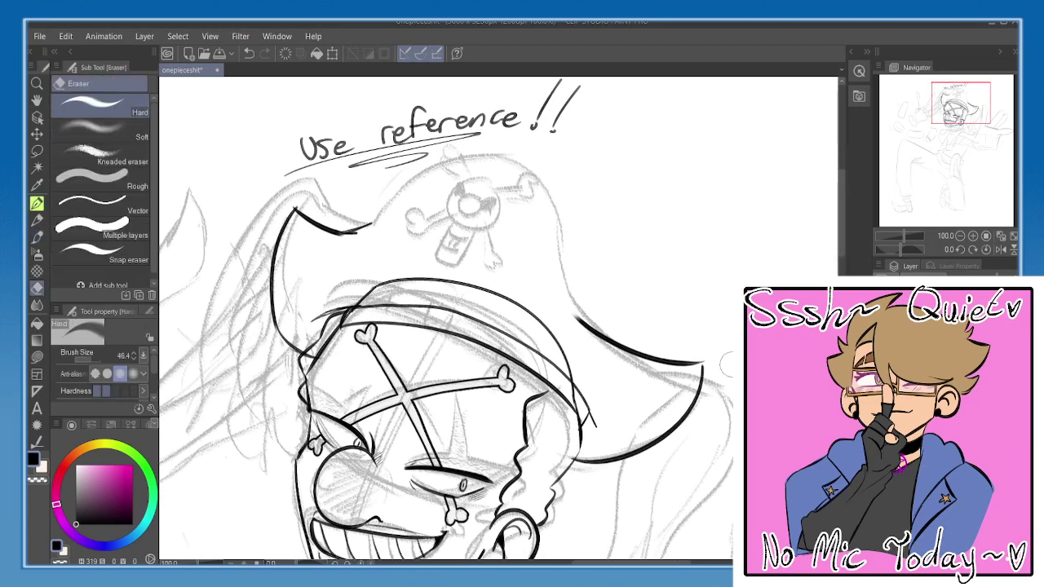
mouse_move(574, 310)
left_mouse_down()
mouse_move(607, 337)
mouse_move(616, 330)
left_mouse_up()
key("b")
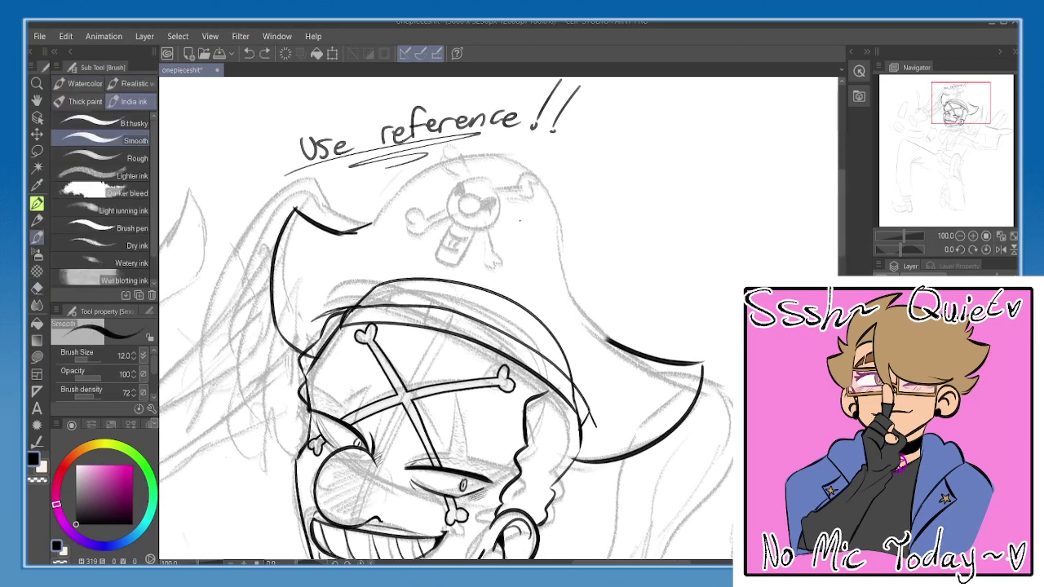
key("e")
mouse_move(347, 231)
left_mouse_down()
mouse_move(309, 221)
mouse_move(322, 230)
left_mouse_up()
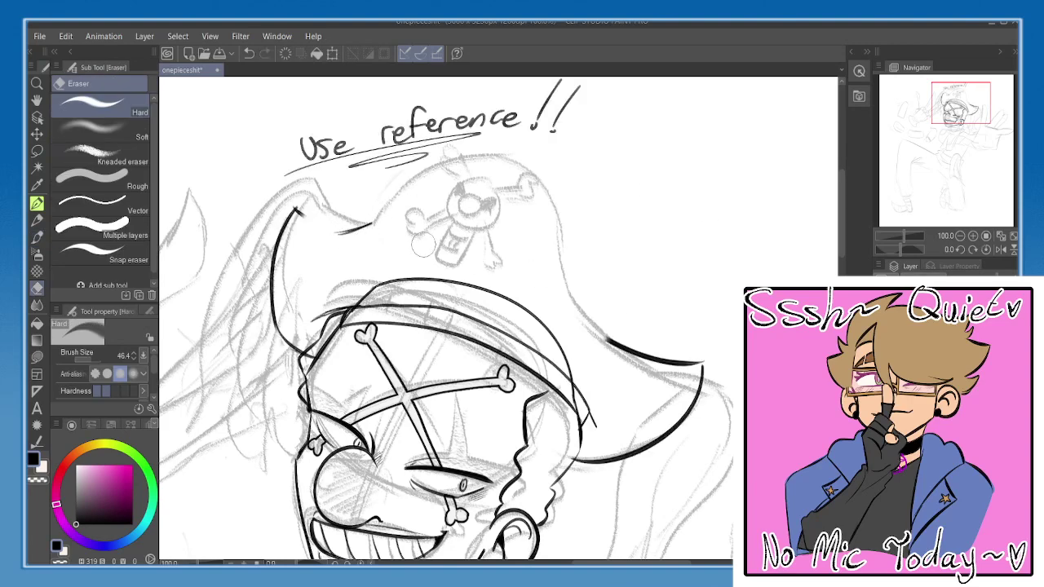
left_click_drag(372, 225, 339, 233)
- Remove the handwritten note above the hat
key("b")
mouse_move(434, 192)
left_mouse_down()
mouse_move(445, 243)
mouse_move(391, 216)
mouse_move(326, 208)
mouse_move(353, 179)
mouse_move(636, 144)
left_mouse_up()
key("e")
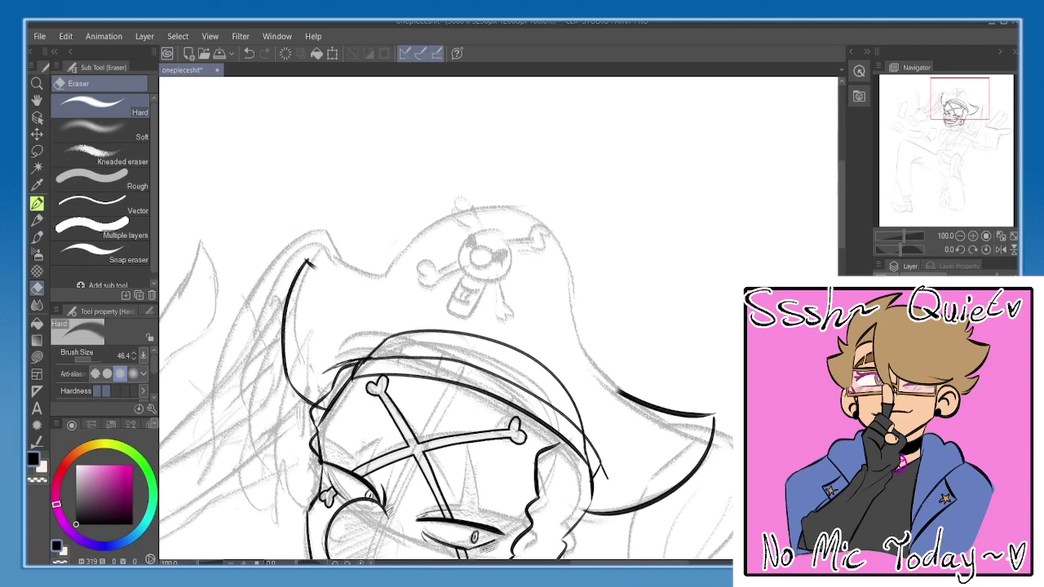
left_click(887, 334)
left_click(886, 334)
key("b")
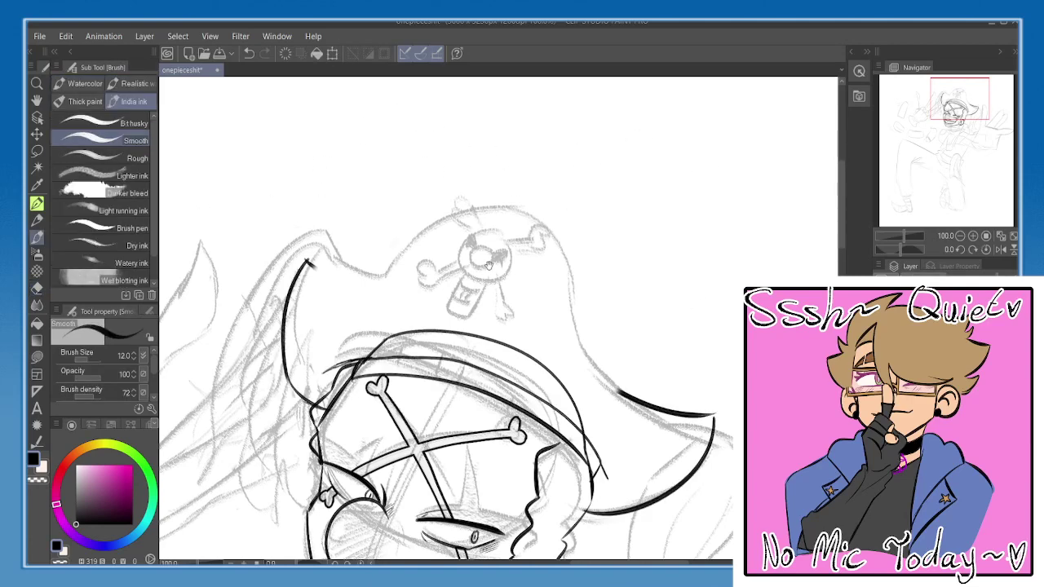
mouse_move(427, 221)
left_mouse_down()
mouse_move(412, 181)
mouse_move(459, 170)
left_mouse_up()
key("ctrl+z")
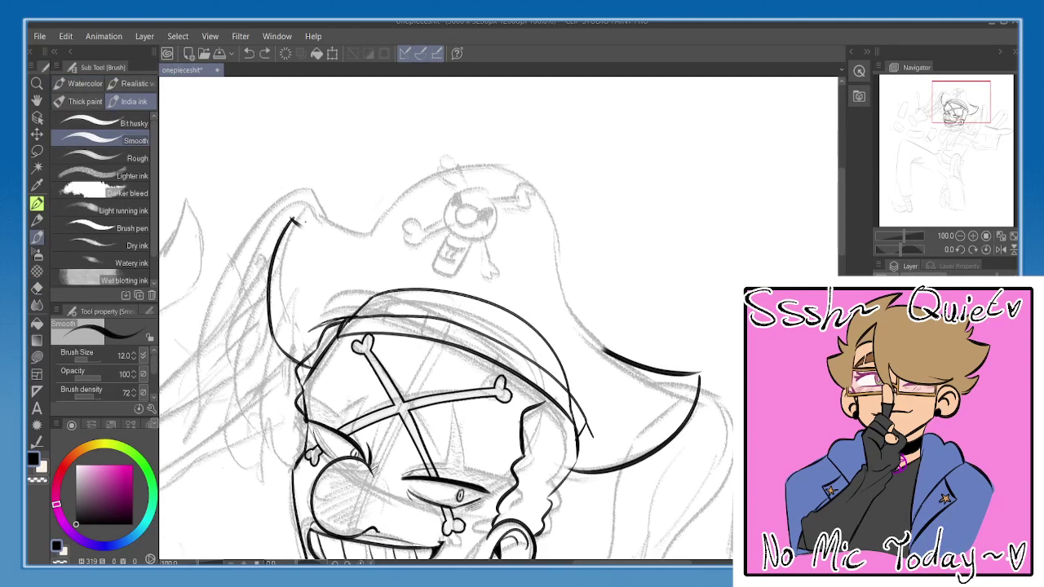
key("e")
mouse_move(306, 227)
left_mouse_down()
mouse_move(298, 219)
mouse_move(334, 230)
mouse_move(421, 202)
left_mouse_up()
key("b")
key("ctrl+z")
left_click_drag(364, 219, 450, 197)
key("ctrl+z")
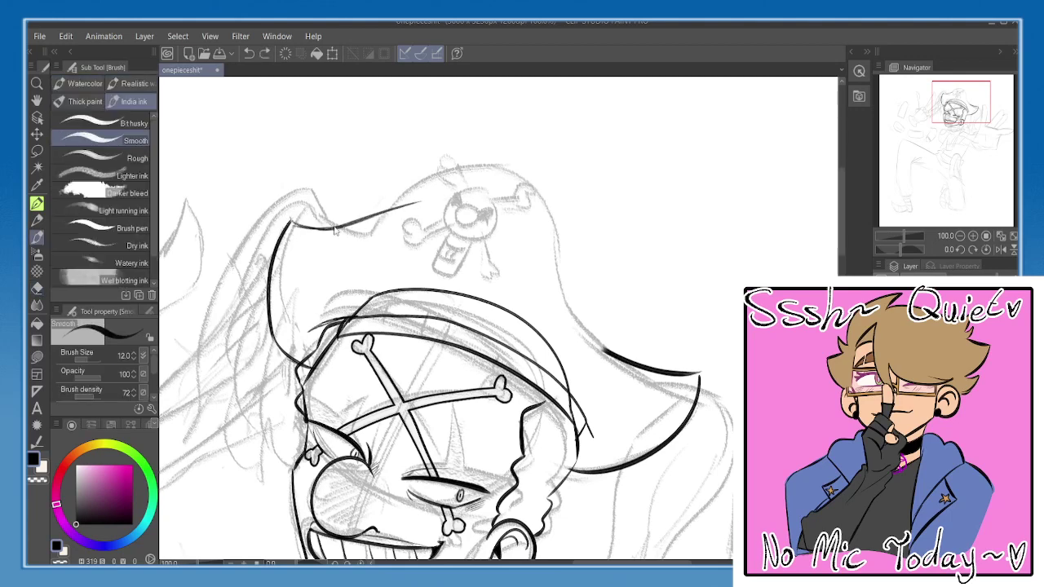
key("ctrl+z")
key("ctrl+z")
key("ctrl+z")
- Ink a new, more pointed hat crown over the top and down into the rear brim, cleaning up the join
mouse_move(290, 222)
left_mouse_down()
mouse_move(310, 229)
mouse_move(377, 215)
mouse_move(484, 178)
mouse_move(579, 237)
left_mouse_up()
key("ctrl+z")
key("ctrl+z")
key("h")
key("ctrl+z")
key("ctrl+z")
mouse_move(524, 171)
left_mouse_down()
mouse_move(470, 189)
mouse_move(414, 275)
left_mouse_up()
left_click_drag(434, 229, 385, 337)
key("ctrl+z")
left_click_drag(405, 301, 348, 368)
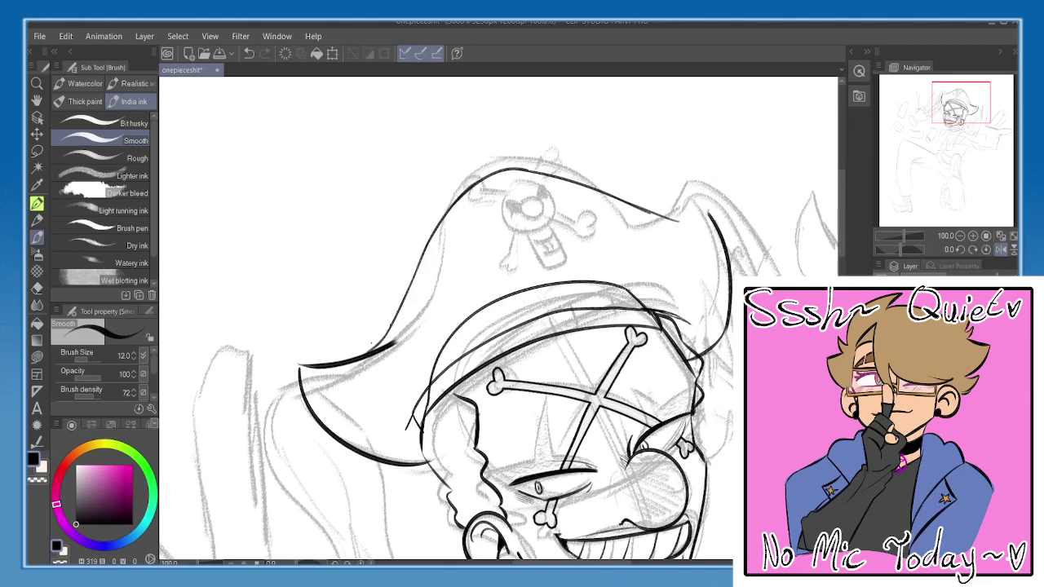
key("e")
mouse_move(379, 341)
left_mouse_down()
mouse_move(342, 362)
mouse_move(395, 339)
mouse_move(387, 331)
mouse_move(376, 347)
left_mouse_up()
key("b")
key("h")
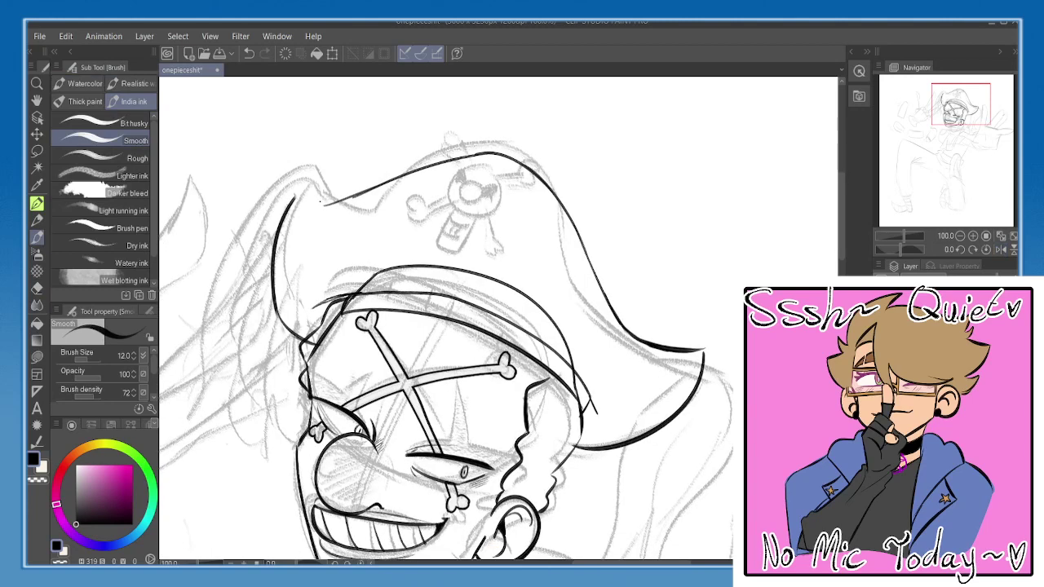
- Redraw the crown's front slope as a curve sweeping into the front brim's upper edge out to its peak
key("e")
key("b")
key("h")
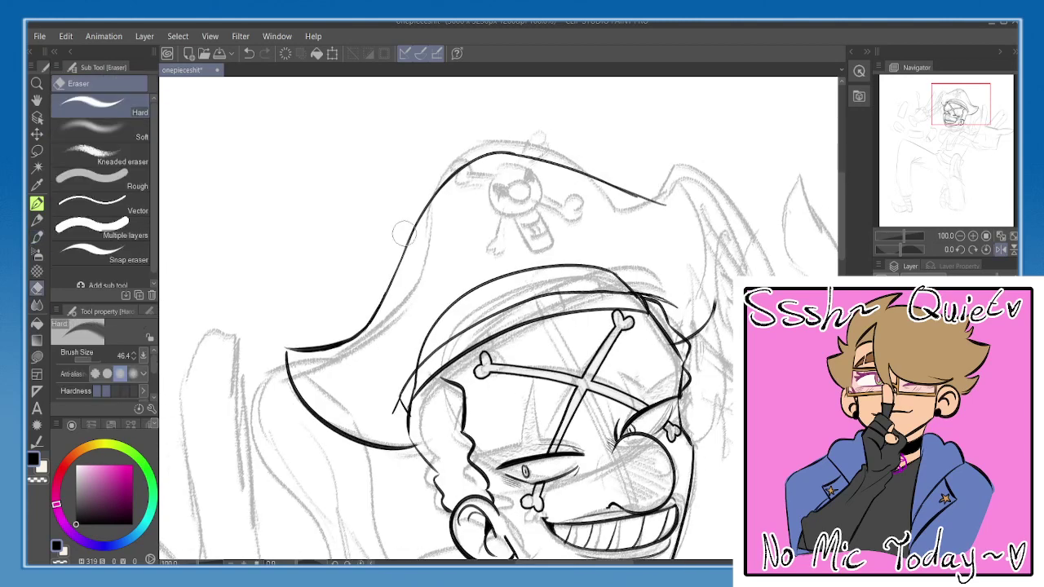
key("e")
key("b")
mouse_move(611, 184)
left_mouse_down()
mouse_move(545, 160)
mouse_move(617, 218)
left_mouse_up()
key("ctrl+z")
left_click_drag(522, 155, 621, 205)
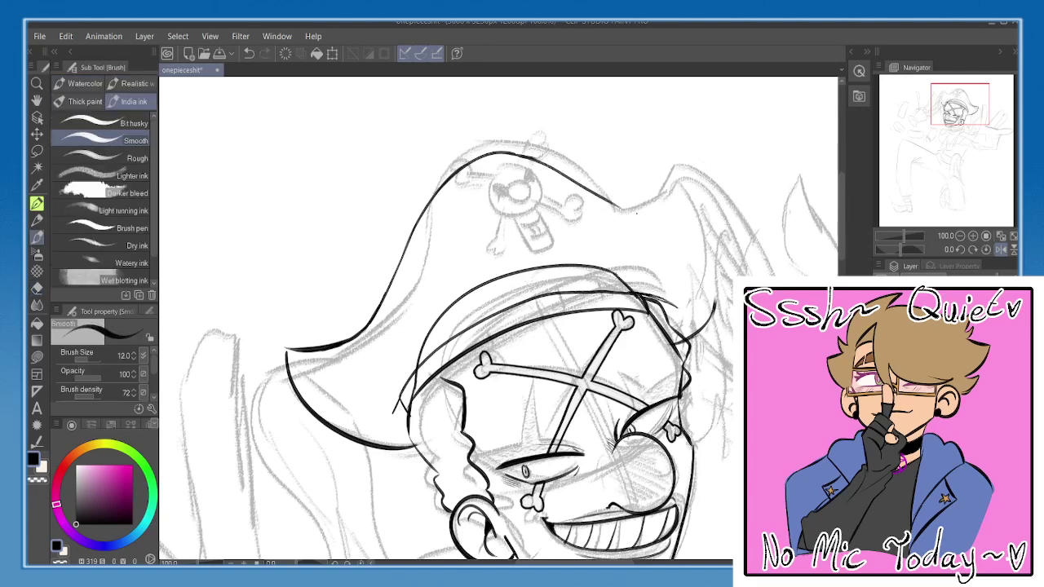
key("ctrl+z")
mouse_move(517, 155)
left_mouse_down()
mouse_move(659, 222)
mouse_move(644, 226)
mouse_move(712, 233)
left_mouse_up()
key("ctrl+z")
key("ctrl+z")
key("ctrl+z")
- Ink the front brim's outer edge from its peak down to the forehead
mouse_move(643, 226)
left_mouse_down()
mouse_move(717, 225)
mouse_move(724, 259)
mouse_move(706, 324)
left_mouse_up()
key("ctrl+z")
key("ctrl+z")
mouse_move(724, 223)
left_mouse_down()
mouse_move(718, 297)
mouse_move(687, 342)
left_mouse_up()
- Erase the old headband lines and the brim's overshoot at the forehead
key("h")
left_click_drag(490, 342, 496, 331)
key("e")
mouse_move(329, 330)
left_mouse_down()
mouse_move(326, 338)
mouse_move(336, 325)
left_mouse_up()
mouse_move(394, 305)
left_mouse_down()
mouse_move(407, 291)
mouse_move(367, 278)
mouse_move(394, 278)
mouse_move(349, 278)
mouse_move(544, 318)
mouse_move(621, 399)
mouse_move(391, 268)
left_mouse_up()
key("b")
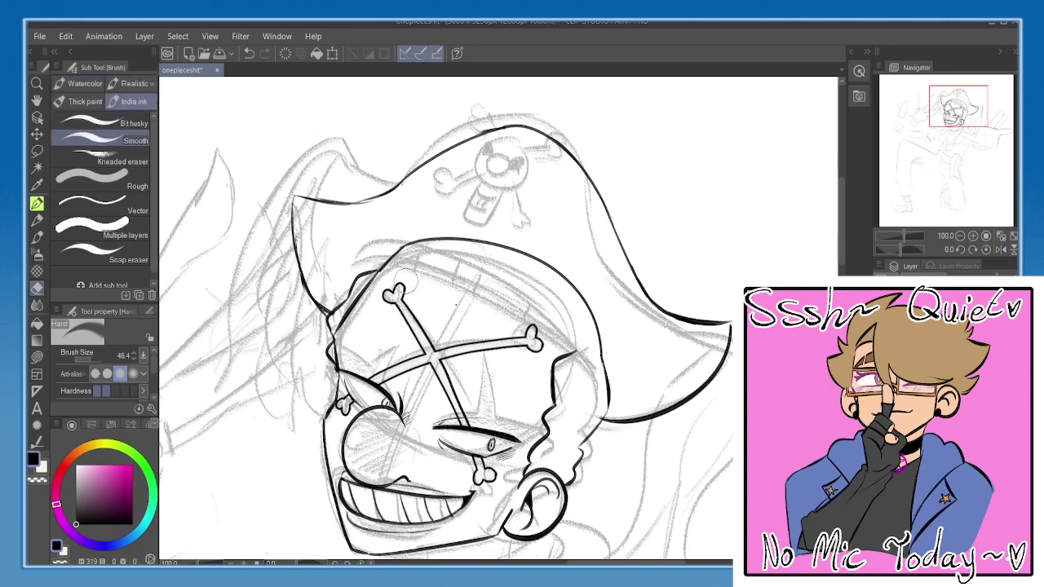
- Ink the headband's lower edge as a curve across the forehead from the hairline to the front
key("h")
left_click_drag(543, 296, 538, 283)
left_click_drag(419, 337, 611, 265)
key("ctrl+z")
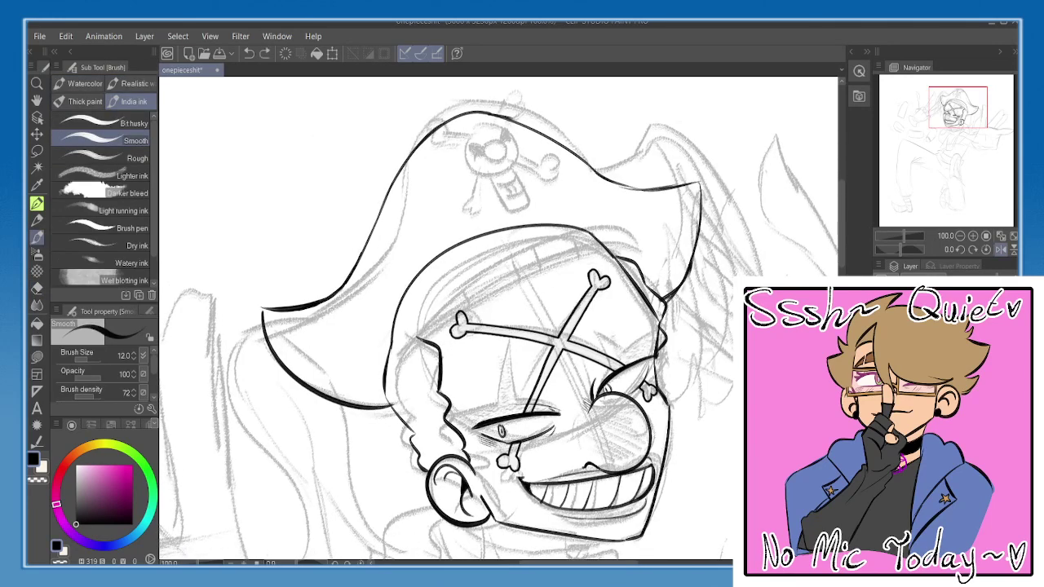
left_click_drag(419, 338, 567, 252)
key("ctrl+z")
left_click_drag(419, 337, 606, 253)
- Ink the headband's upper edge as a curve just below the head outline and check it mirrored
key("h")
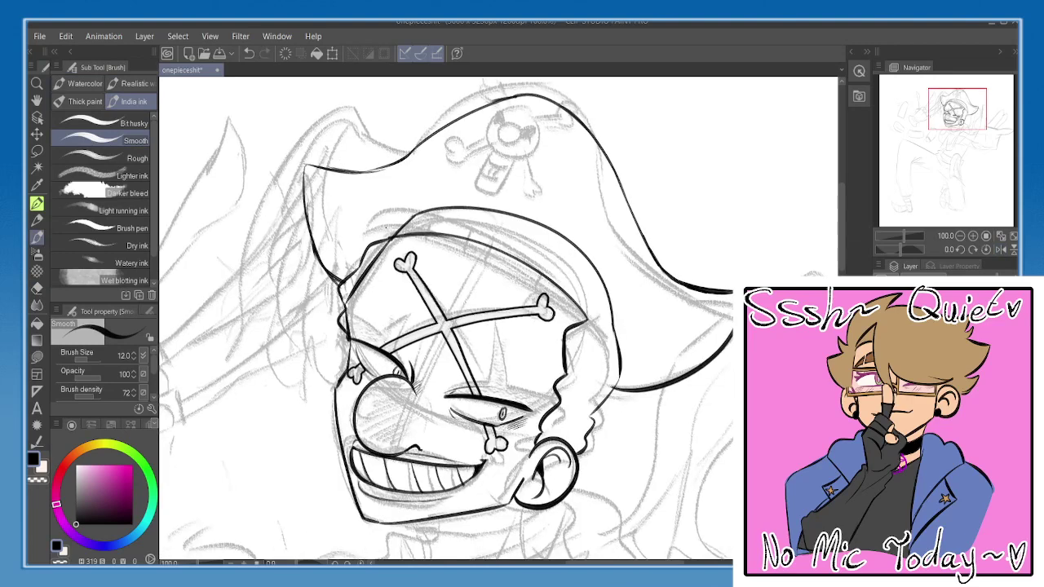
mouse_move(398, 215)
left_mouse_down()
mouse_move(511, 214)
mouse_move(612, 302)
mouse_move(617, 325)
left_mouse_up()
key("ctrl+z")
mouse_move(395, 218)
left_mouse_down()
mouse_move(499, 221)
mouse_move(605, 303)
left_mouse_up()
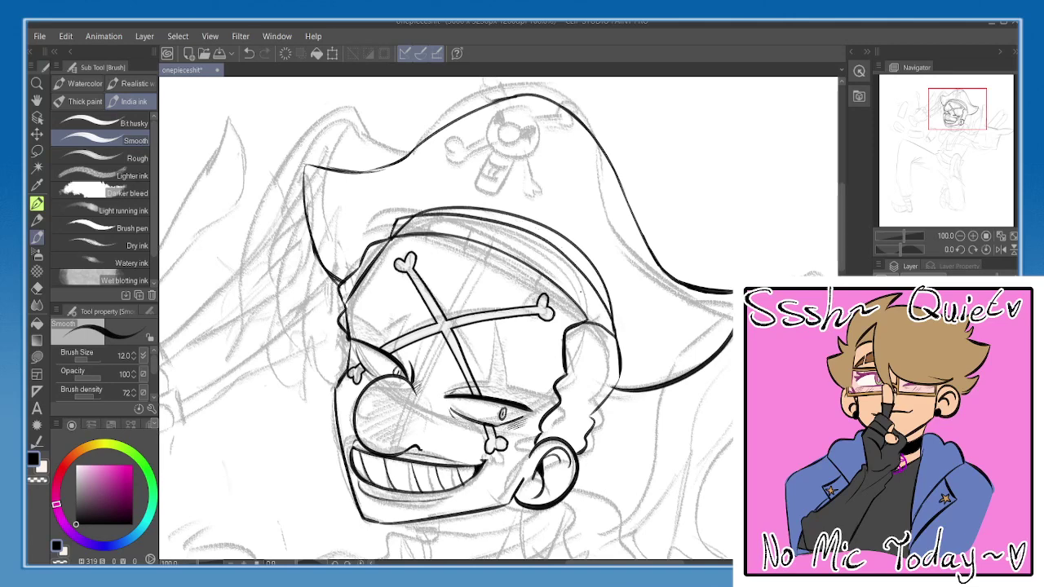
key("h")
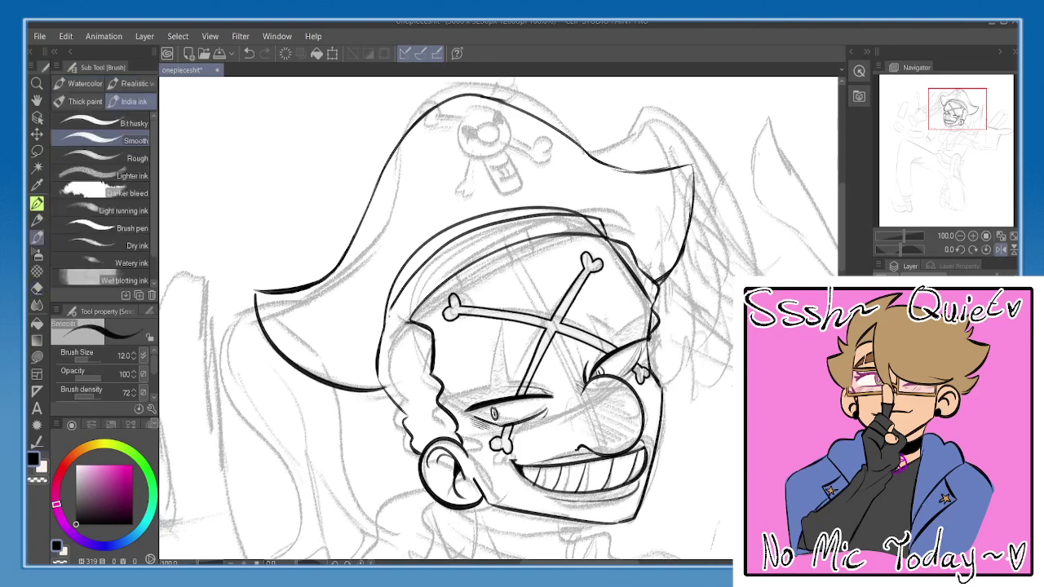
left_click_drag(396, 318, 415, 324)
key("ctrl+z")
key("h")
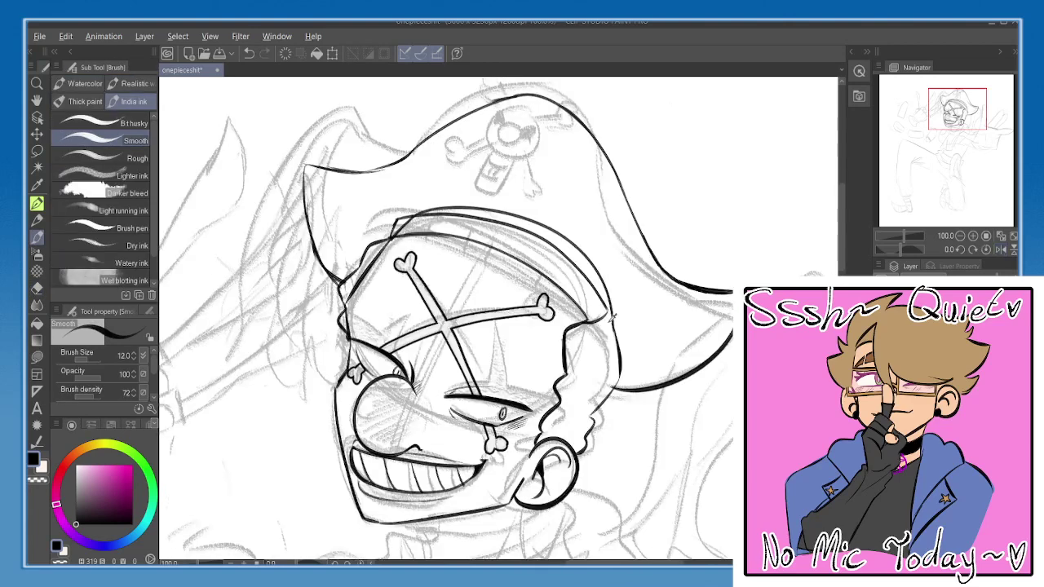
- Extend the headband's lower edge down past the hairline toward the rear brim
mouse_move(623, 338)
left_mouse_down()
mouse_move(576, 302)
mouse_move(595, 355)
left_mouse_up()
key("ctrl+z")
key("e")
key("b")
left_click_drag(596, 343, 593, 364)
key("ctrl+z")
key("ctrl+z")
mouse_move(569, 294)
left_mouse_down()
mouse_move(592, 363)
mouse_move(604, 343)
left_mouse_up()
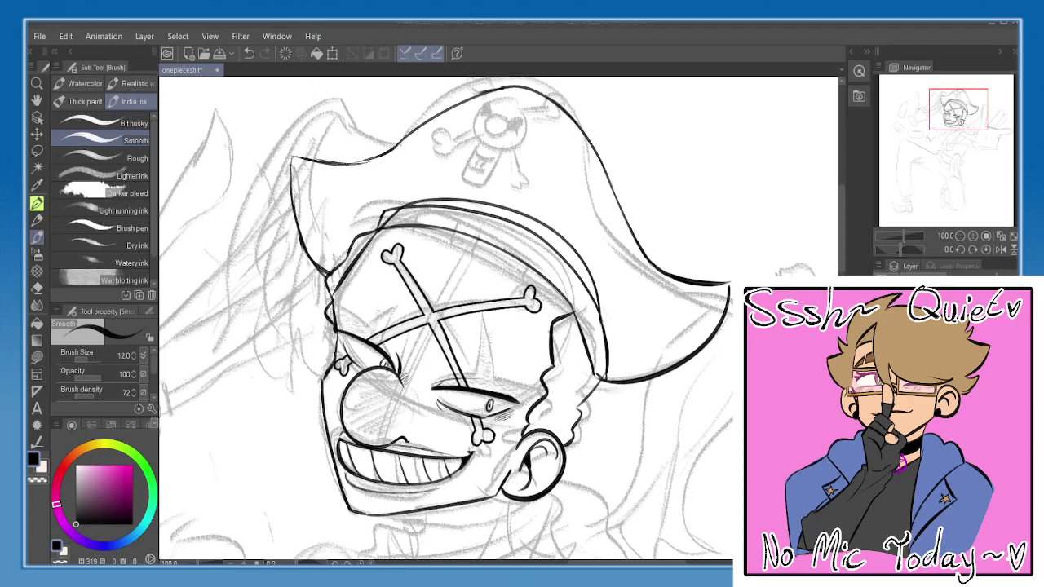
- Hide the hat layer briefly to examine the head without it, and show it again
left_click_drag(442, 220, 446, 223)
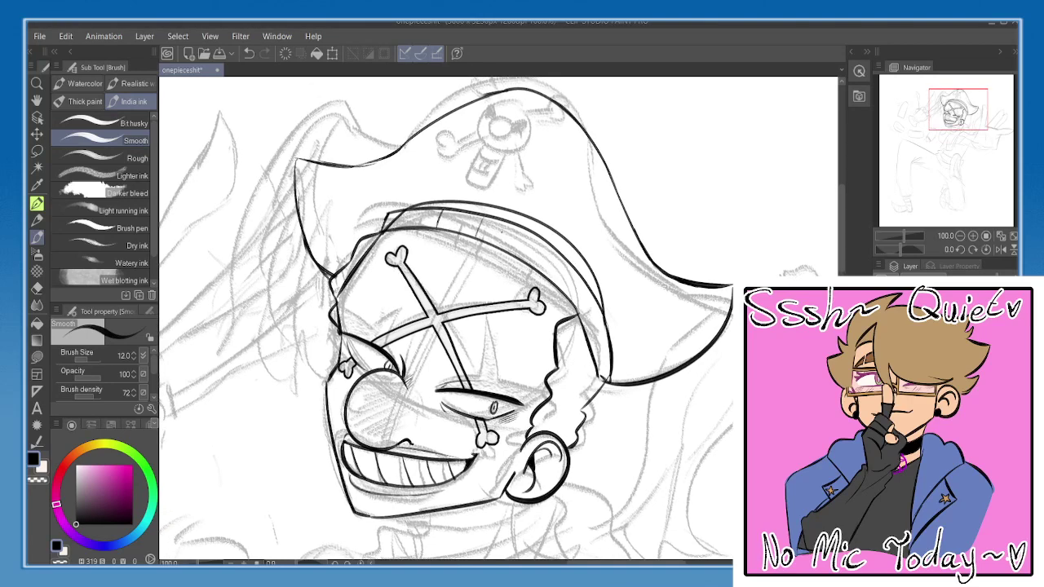
left_click_drag(524, 233, 535, 259)
left_click_drag(489, 285, 487, 335)
left_click(885, 342)
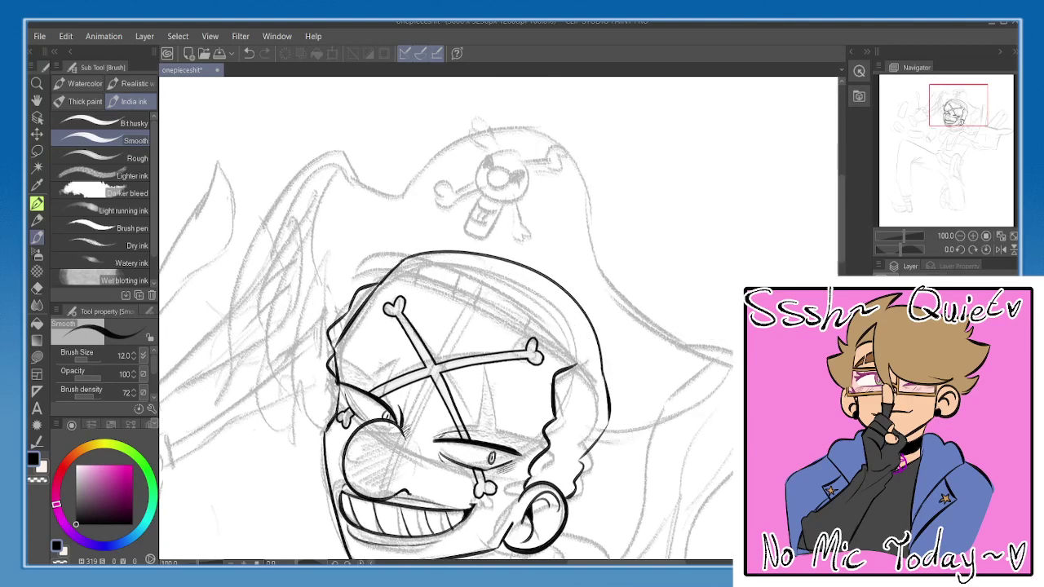
left_click(884, 342)
- Free-transform the hat line art, pulling its upper corners outward and up and its lower rear corner outward to enlarge it around the head
left_click(960, 236)
left_click(859, 71)
left_click(737, 134)
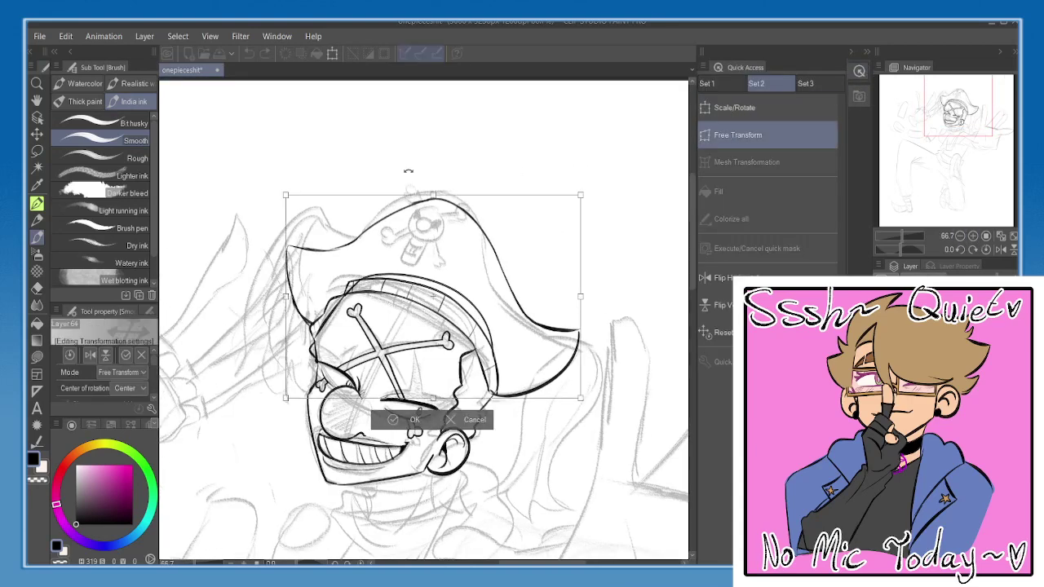
left_click_drag(285, 195, 270, 186)
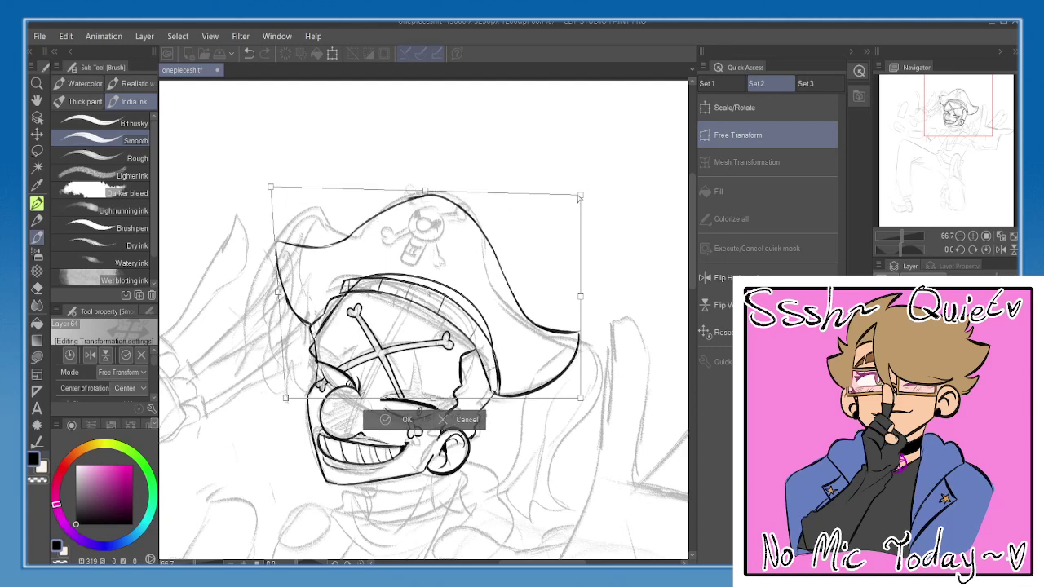
left_click_drag(579, 197, 573, 152)
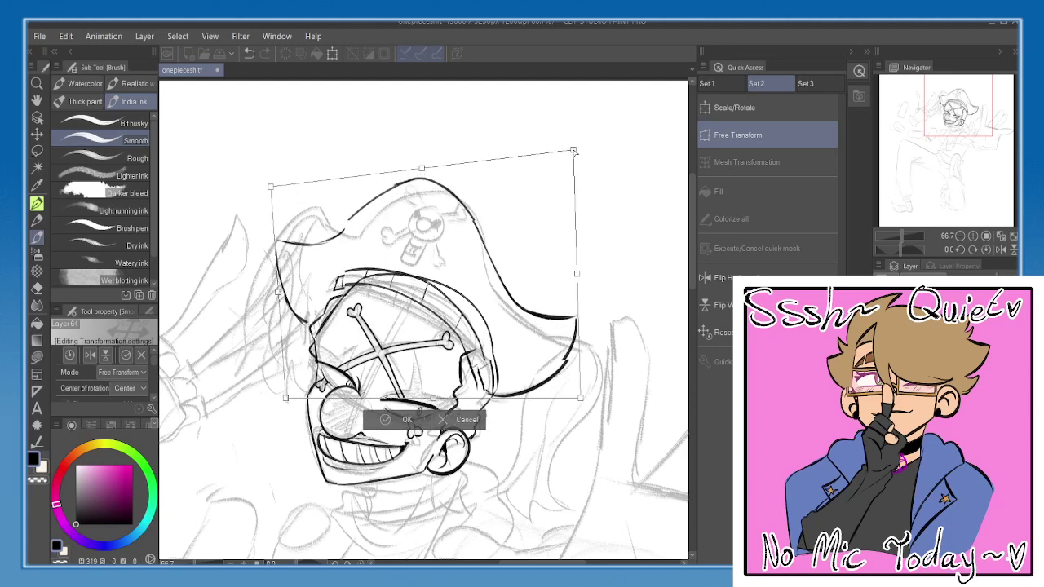
left_click_drag(580, 398, 596, 412)
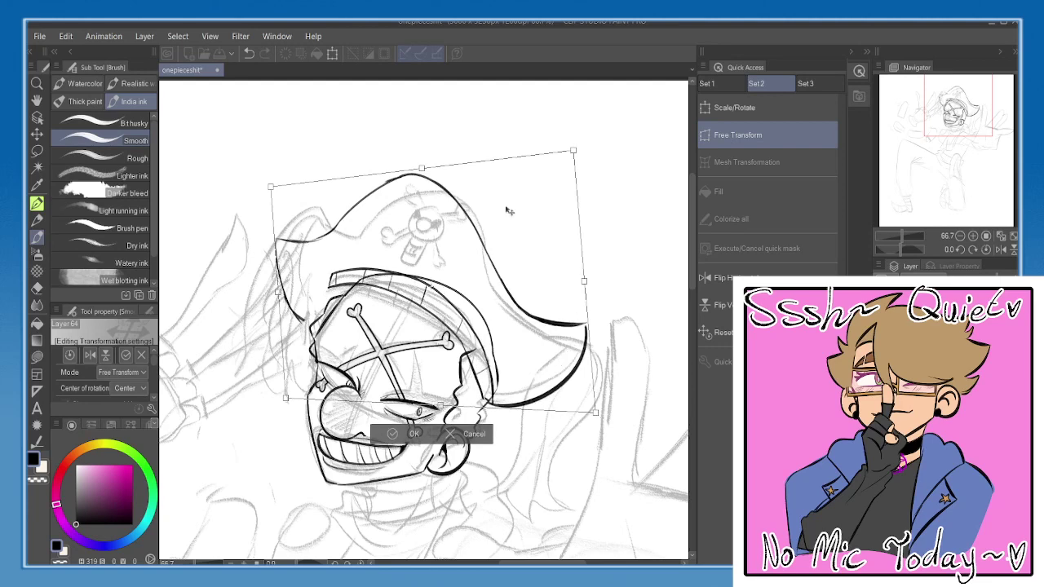
left_click_drag(422, 168, 430, 167)
left_click_drag(279, 185, 263, 175)
left_click_drag(440, 299, 449, 303)
left_click(406, 438)
scroll(552, 369, "up", 4)
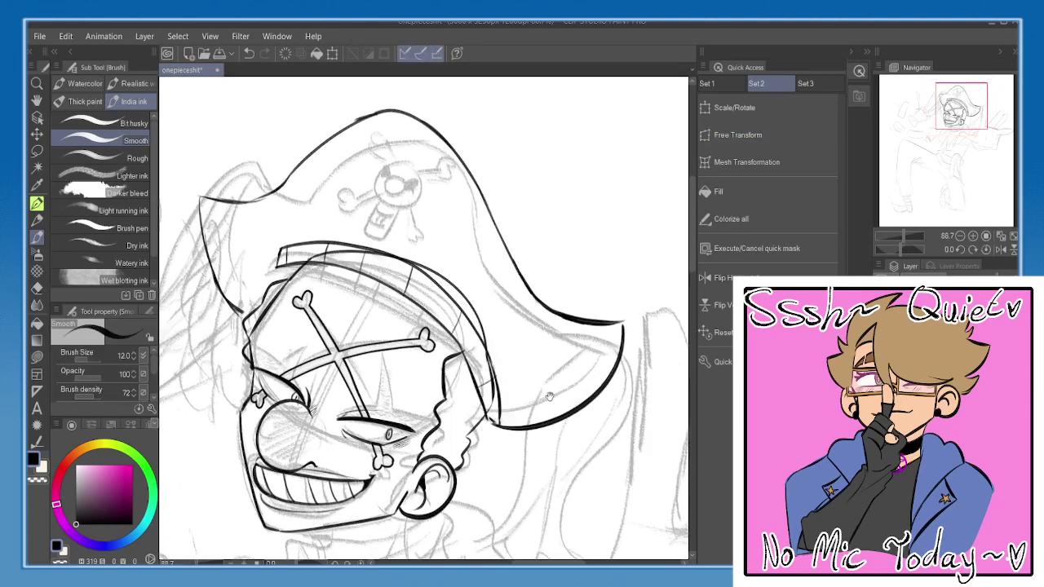
- Erase the rear brim's rounded lower edge and redraw it as a flatter curve from the headband's rear end toward the brim tip
left_click_drag(552, 371, 540, 332)
key("h")
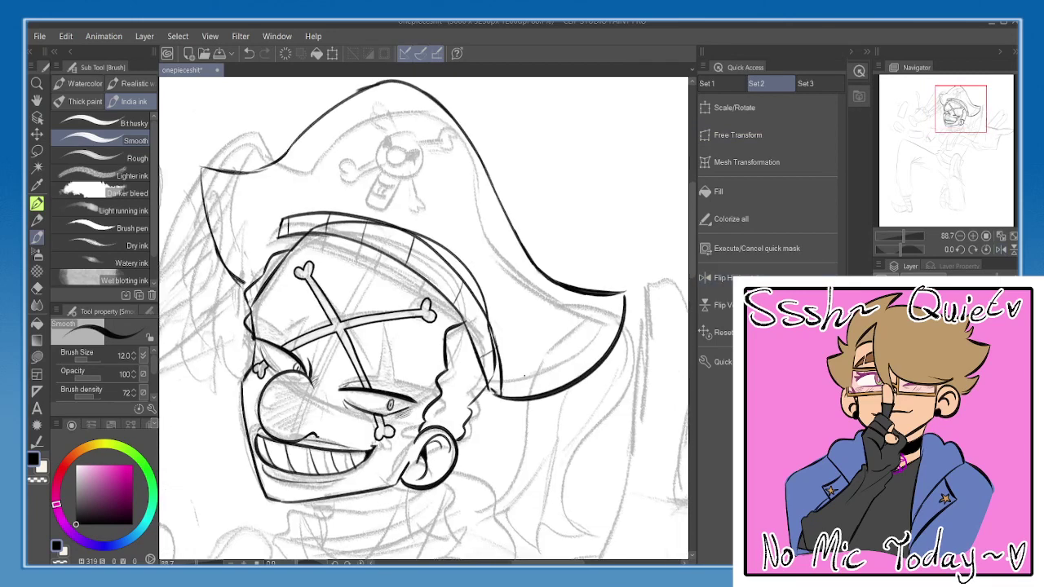
key("e")
mouse_move(497, 387)
left_mouse_down()
mouse_move(584, 385)
mouse_move(644, 315)
mouse_move(639, 278)
mouse_move(573, 320)
mouse_move(572, 287)
mouse_move(621, 291)
left_mouse_up()
key("b")
key("ctrl+z")
key("ctrl+z")
key("e")
key("b")
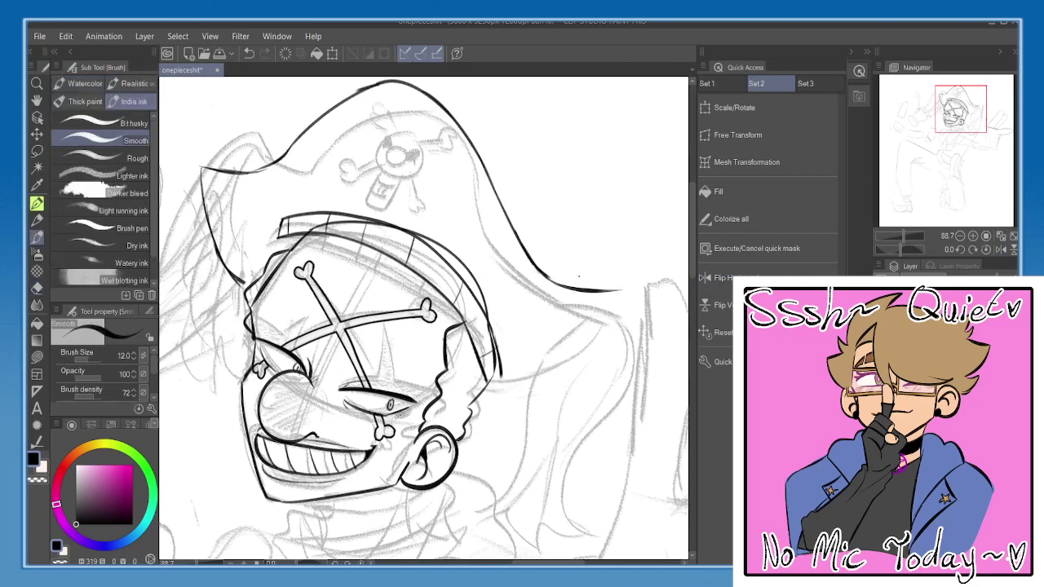
mouse_move(529, 371)
left_mouse_down()
mouse_move(522, 357)
mouse_move(554, 364)
left_mouse_up()
key("ctrl+z")
left_click_drag(482, 381, 589, 324)
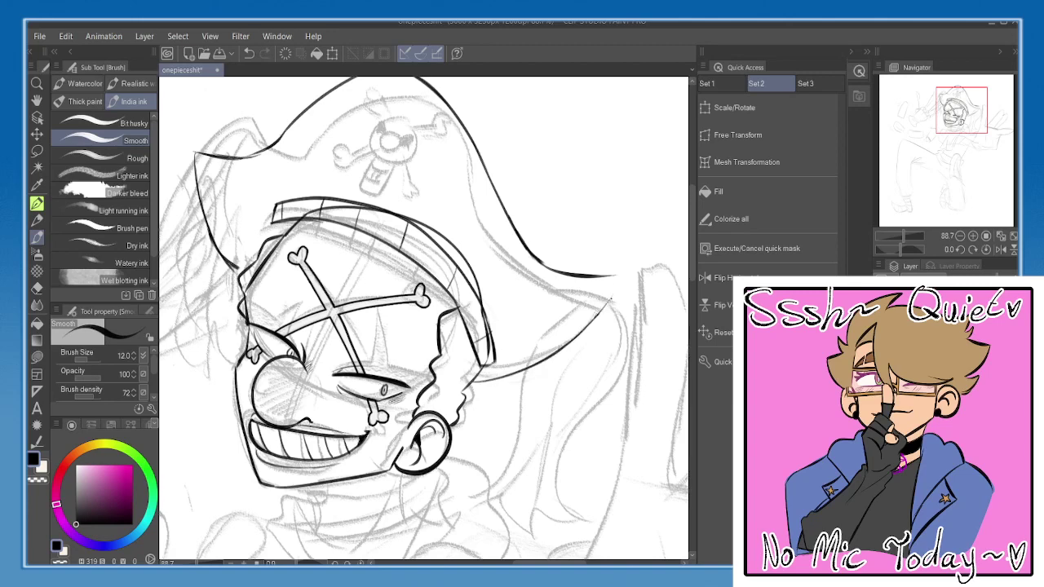
- Erase the lower part of the brim's front edge, redraw it down to the hair, and check it mirrored
left_click_drag(379, 298, 410, 344)
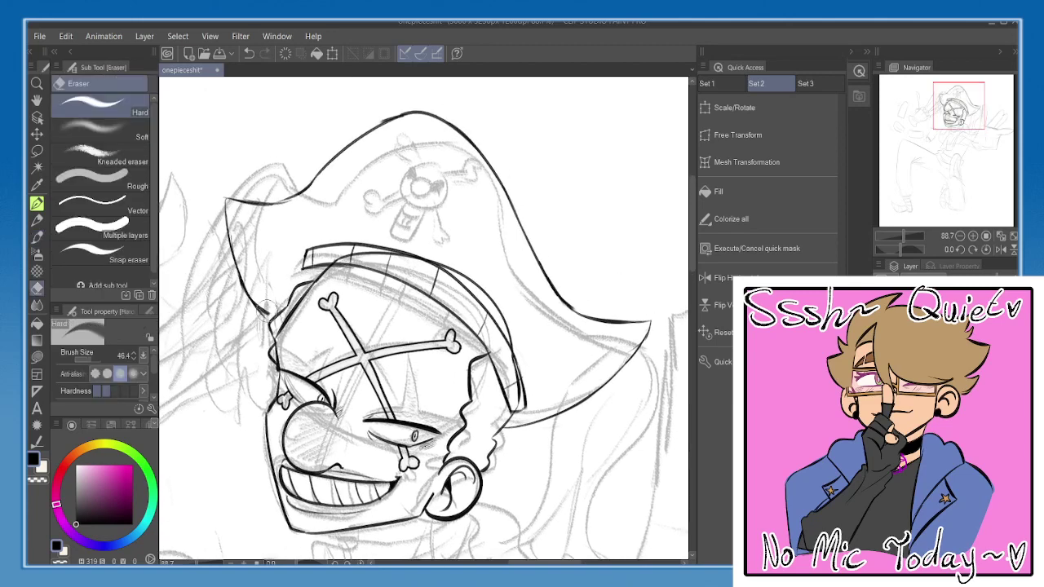
left_click_drag(234, 259, 261, 327)
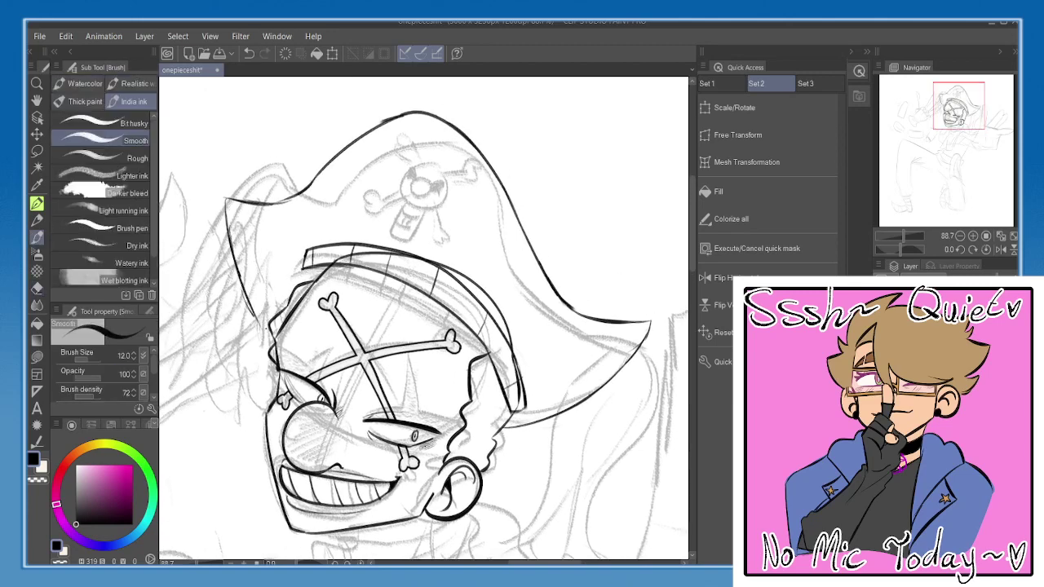
key("ctrl+z")
left_click_drag(243, 288, 272, 334)
key("h")
left_click_drag(563, 319, 553, 296)
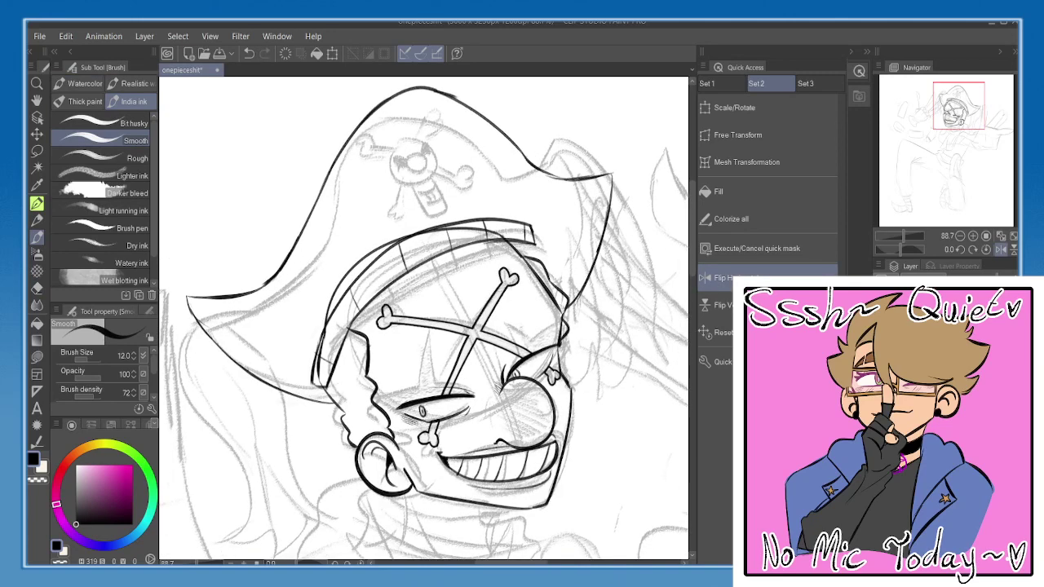
key("e")
left_click_drag(590, 260, 578, 295)
key("p")
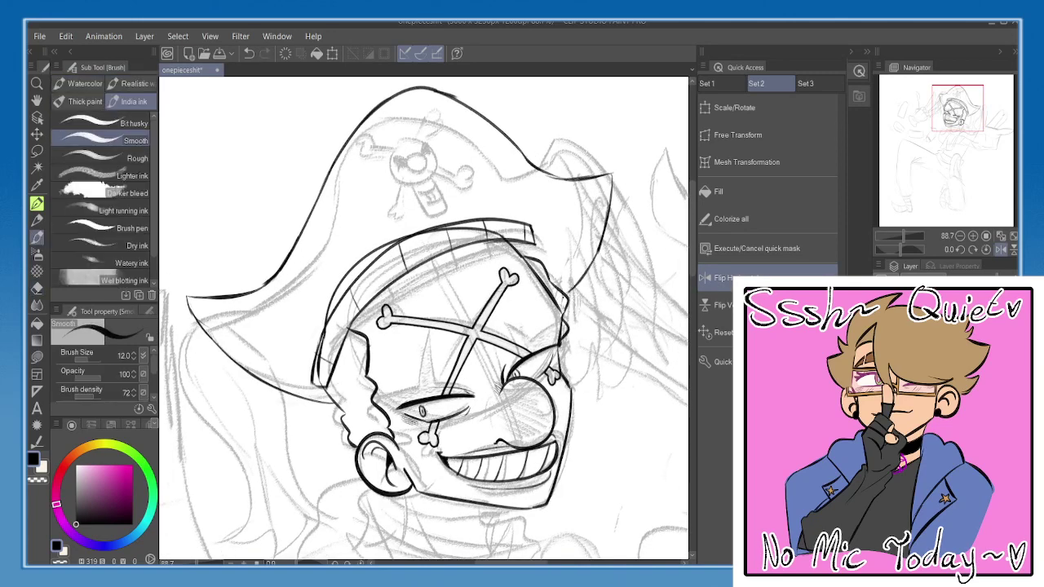
- Flip the view back and erase the whole headband above the head outline
key("h")
key("e")
mouse_move(312, 218)
left_mouse_down()
mouse_move(395, 244)
mouse_move(526, 384)
left_mouse_up()
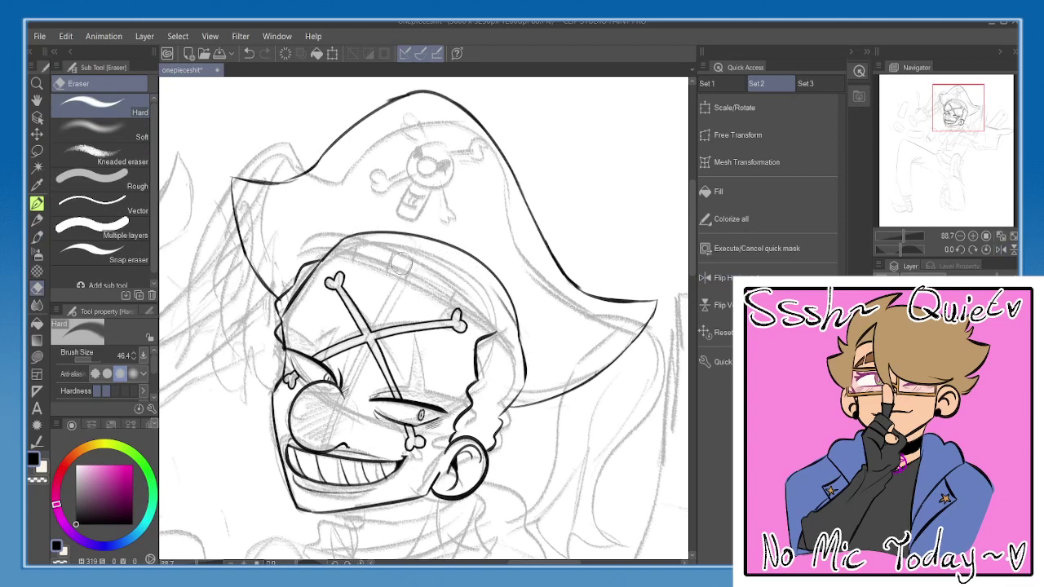
- Handwrite the note "hats are hard to draw" with a crying face in the empty area in front of the hat
key("p")
key("h")
left_click_drag(444, 246, 493, 276)
left_click_drag(239, 202, 259, 242)
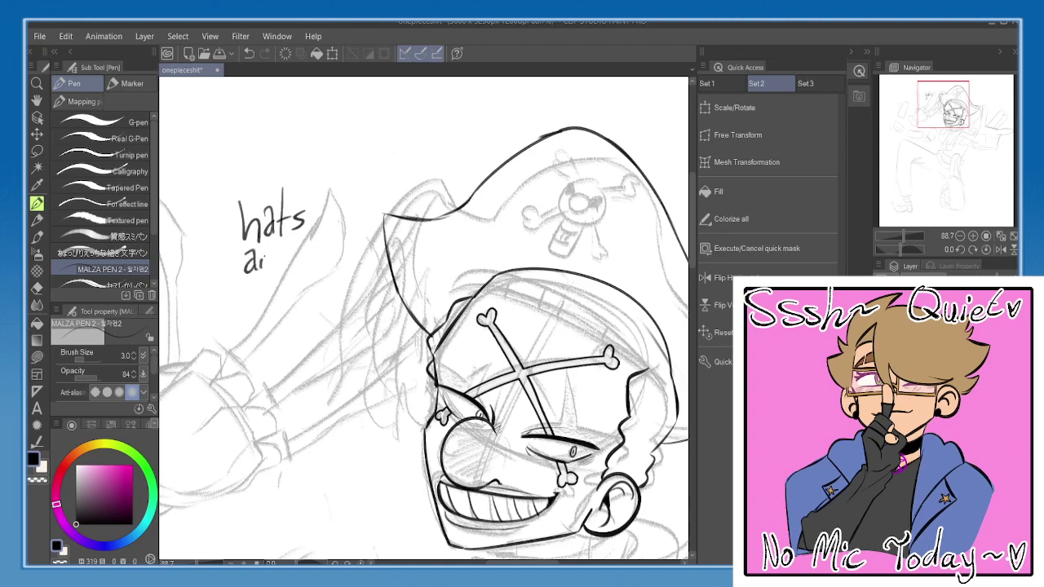
left_click_drag(243, 285, 258, 310)
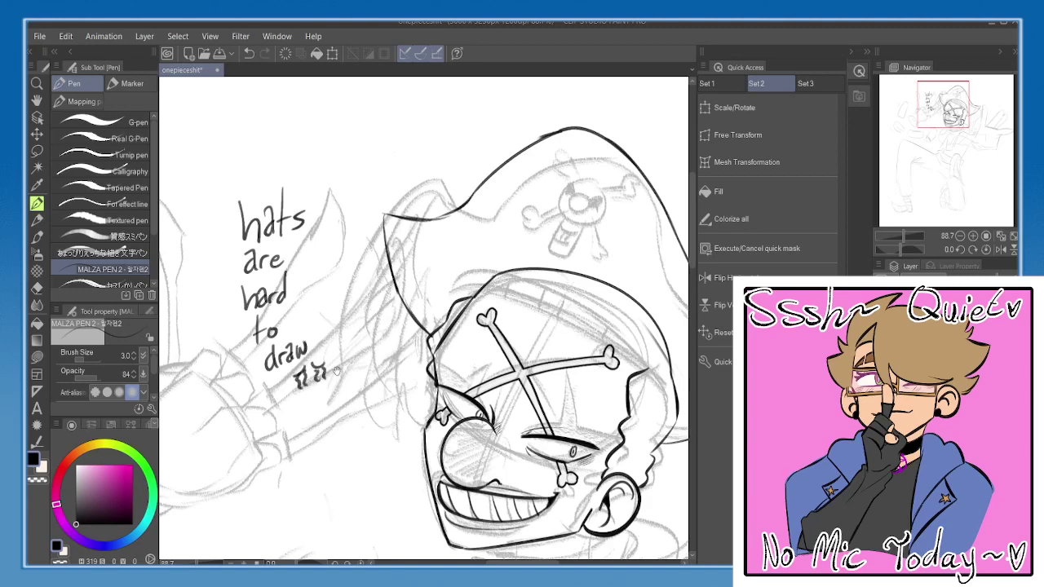
left_click_drag(336, 371, 318, 366)
- Ink a new headband across the forehead with a lower and an upper curve and short segment lines between them
left_click_drag(391, 351, 333, 342)
key("b")
left_click_drag(554, 255, 501, 255)
mouse_move(365, 297)
left_mouse_down()
mouse_move(365, 285)
mouse_move(515, 364)
left_mouse_up()
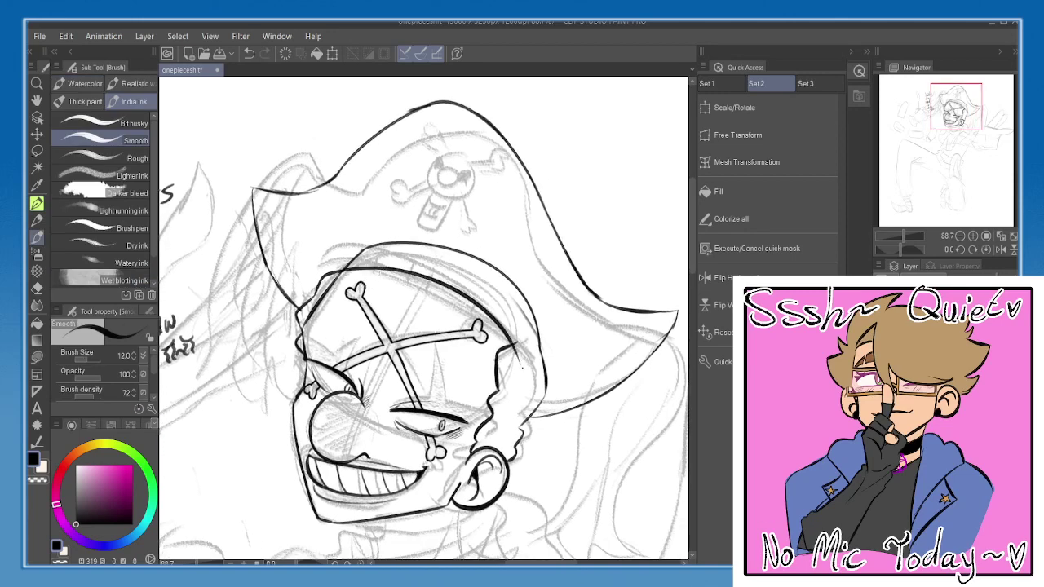
key("ctrl+z")
mouse_move(341, 269)
left_mouse_down()
mouse_move(498, 304)
mouse_move(526, 383)
left_mouse_up()
key("ctrl+z")
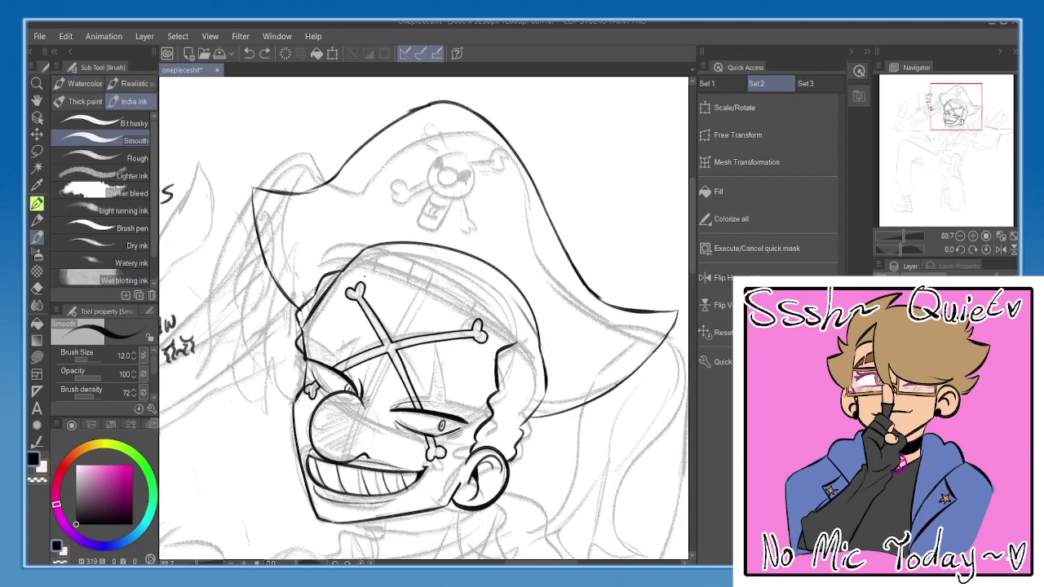
mouse_move(341, 269)
left_mouse_down()
mouse_move(507, 341)
mouse_move(526, 386)
left_mouse_up()
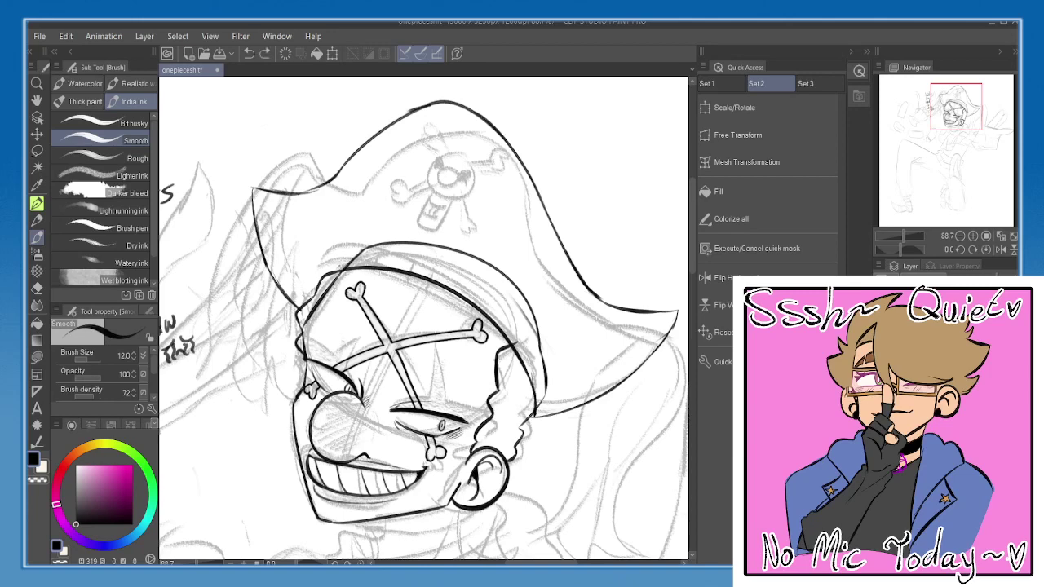
mouse_move(357, 266)
left_mouse_down()
mouse_move(532, 346)
mouse_move(543, 378)
left_mouse_up()
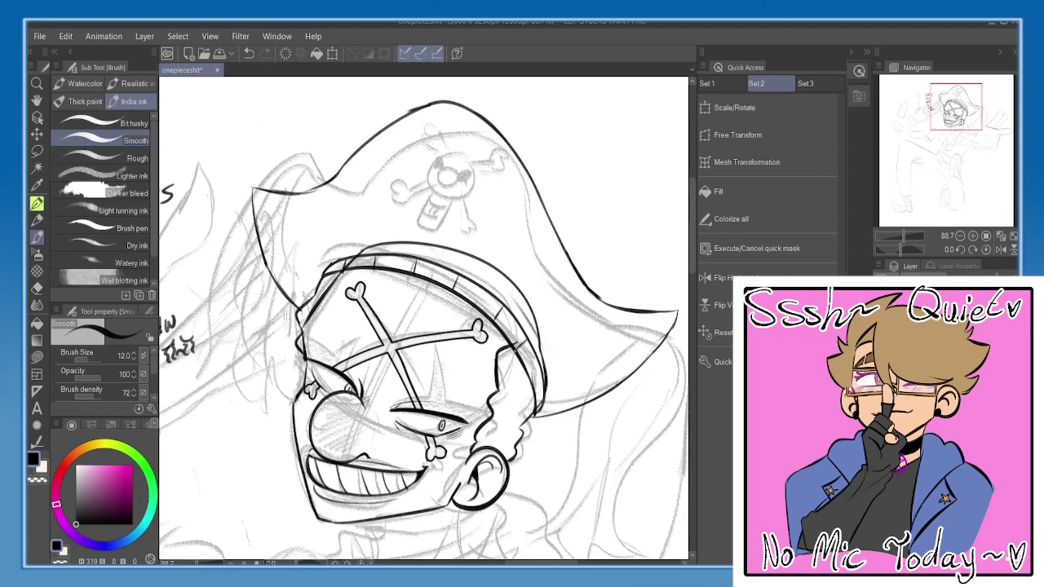
- Erase the handwritten note in front of the hat
left_click_drag(536, 376, 654, 386)
key("e")
mouse_move(307, 346)
left_mouse_down()
mouse_move(295, 367)
mouse_move(327, 308)
mouse_move(296, 276)
mouse_move(297, 206)
mouse_move(211, 232)
mouse_move(263, 171)
left_mouse_up()
key("b")
mouse_move(680, 354)
left_mouse_down()
mouse_move(574, 301)
mouse_move(512, 286)
mouse_move(566, 323)
mouse_move(563, 310)
left_mouse_up()
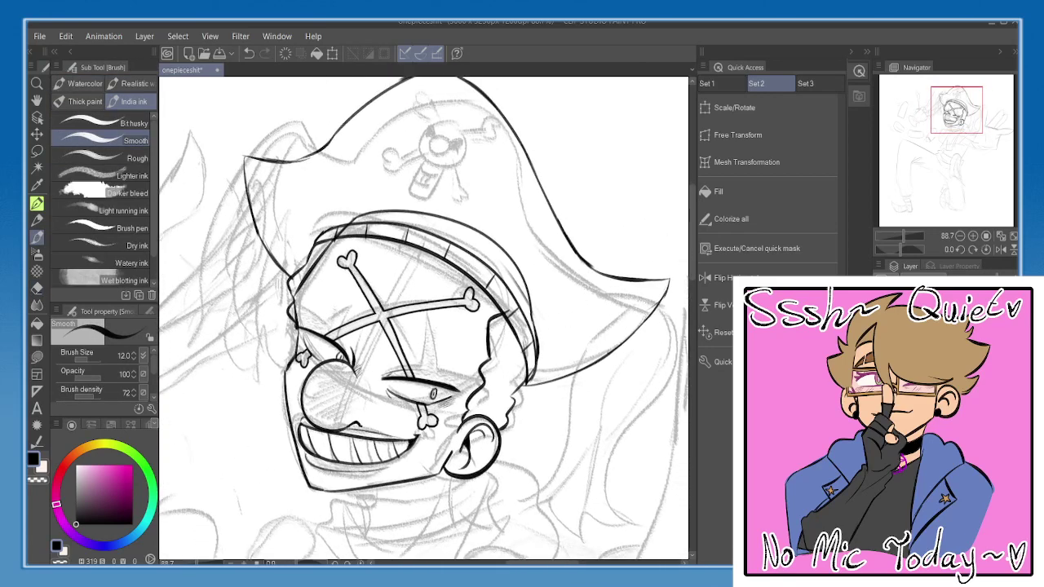
- Erase the top of the head outline that sticks out above the new headband
left_click(885, 351)
key("ctrl+y")
key("e")
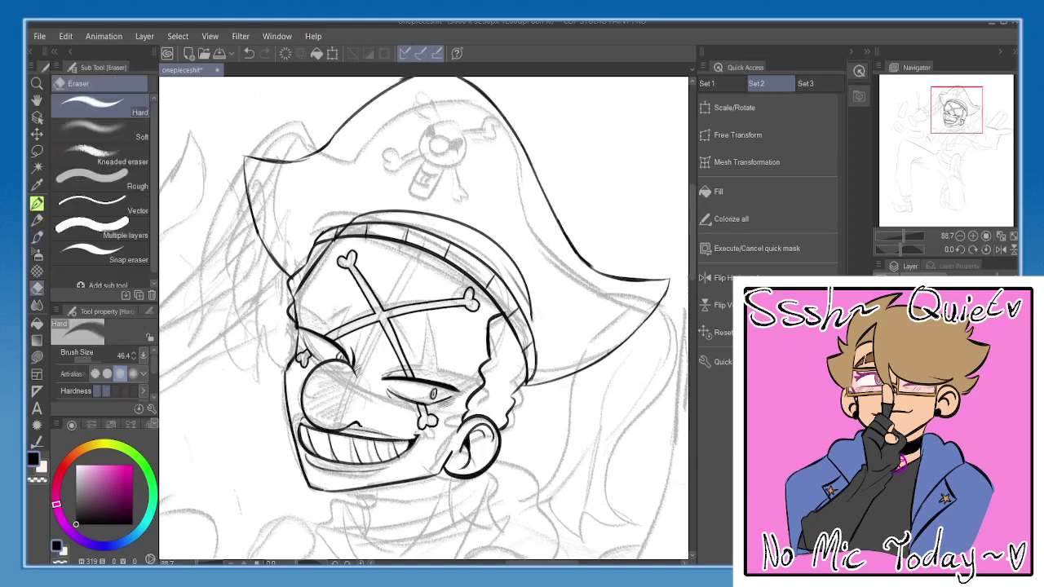
left_click_drag(528, 313, 533, 329)
mouse_move(380, 227)
left_mouse_down()
mouse_move(349, 246)
mouse_move(547, 314)
left_mouse_up()
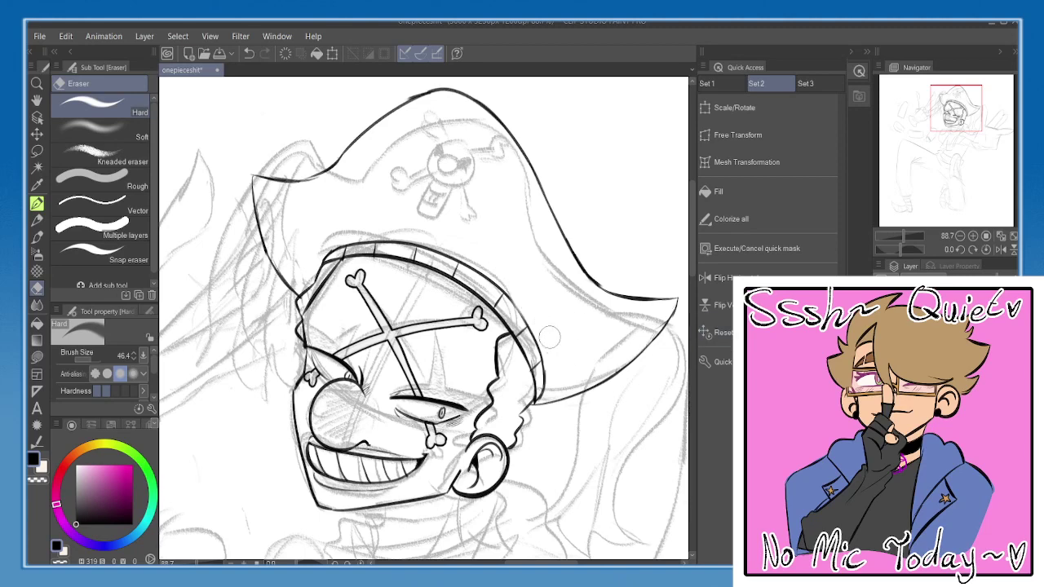
key("b")
left_click_drag(480, 285, 472, 254)
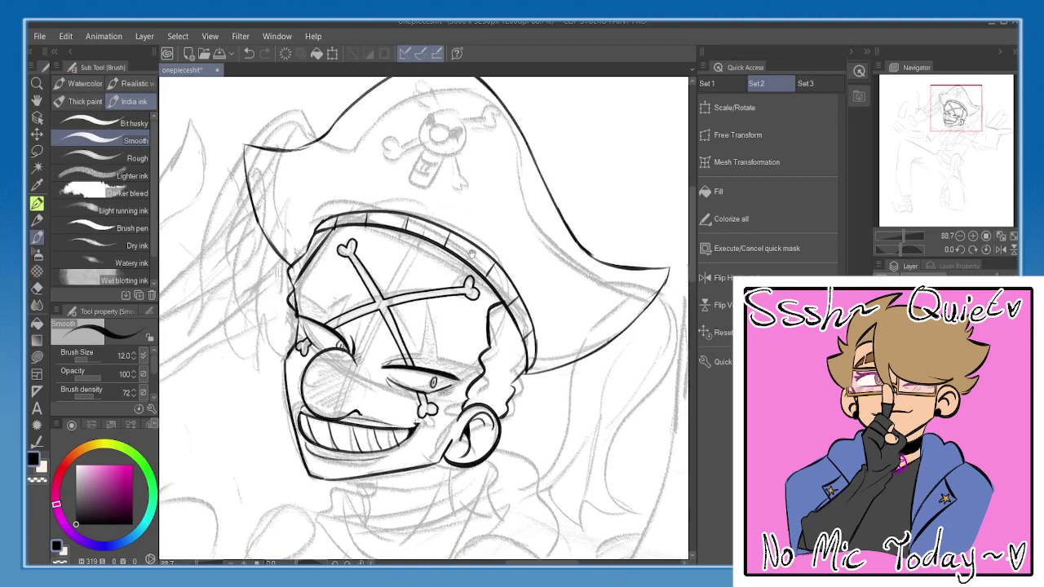
- Hide the sketch and examine the inked head and hat, both mirrored and close up
left_click(883, 350)
left_click(960, 237)
left_click(726, 278)
left_click_drag(514, 391, 534, 353)
scroll(513, 276, "up", 4)
key("h")
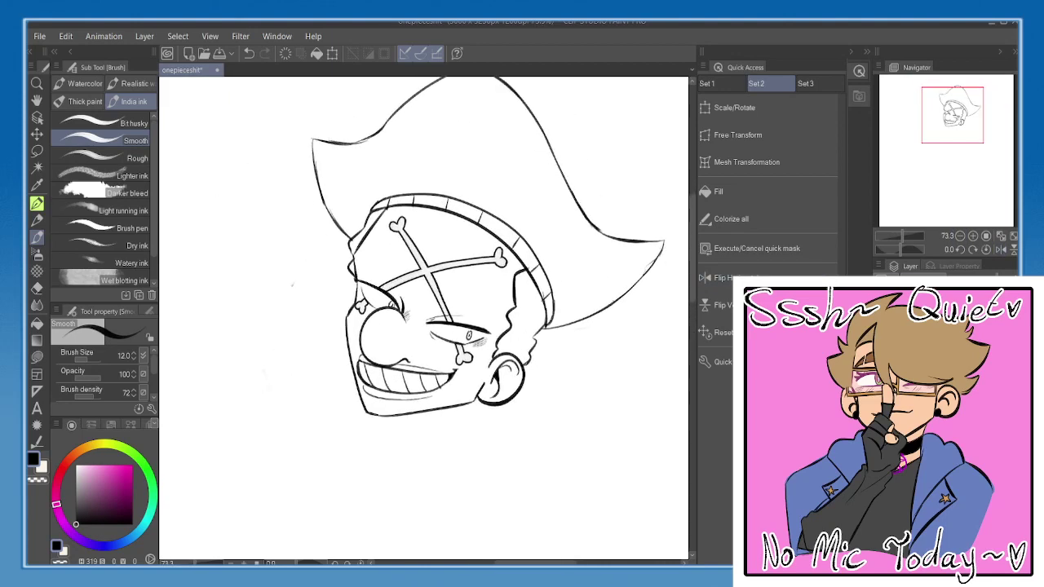
scroll(401, 322, "up", 5)
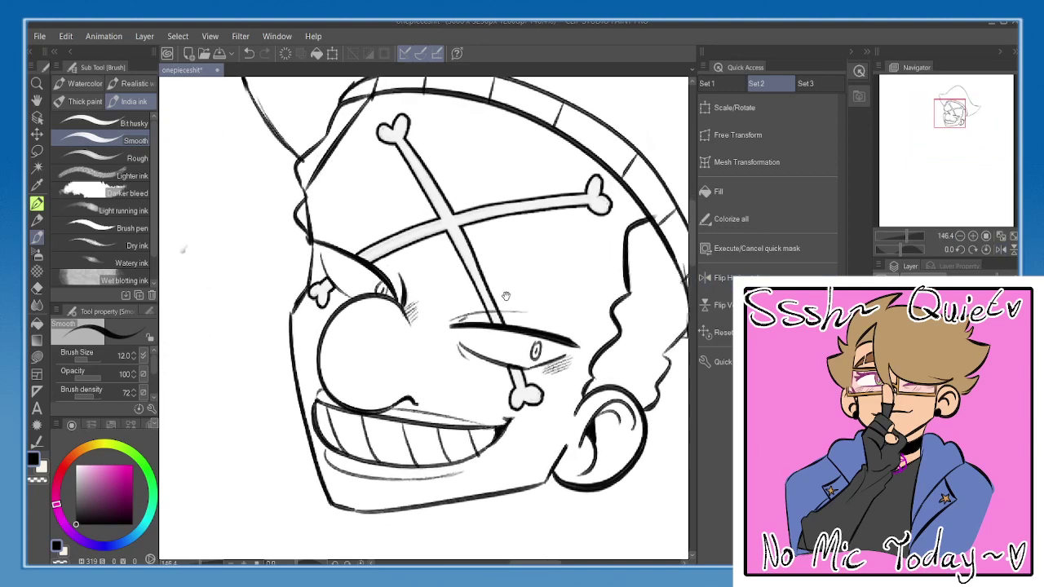
left_click_drag(506, 296, 508, 306)
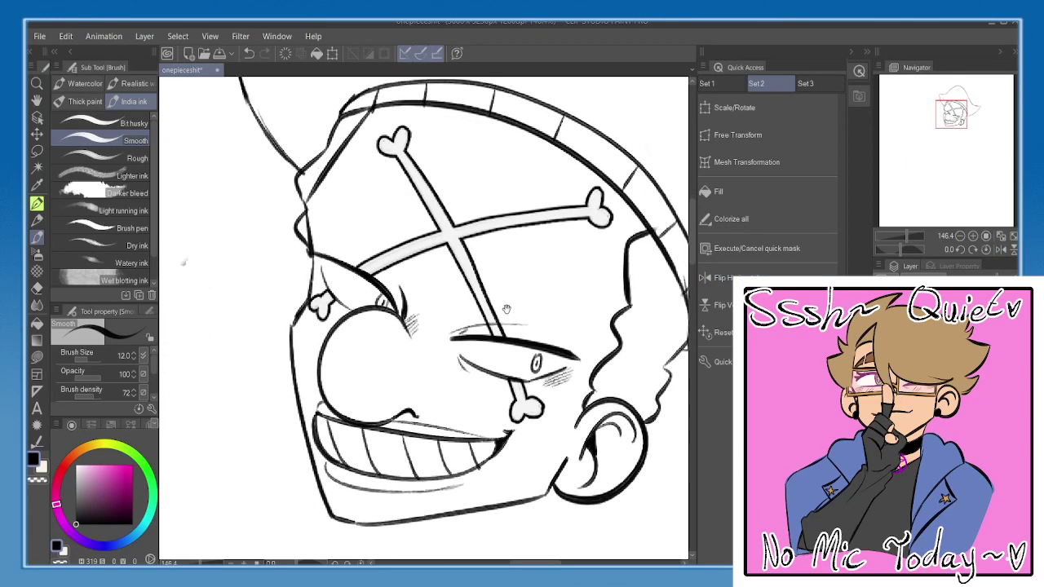
left_click(959, 236)
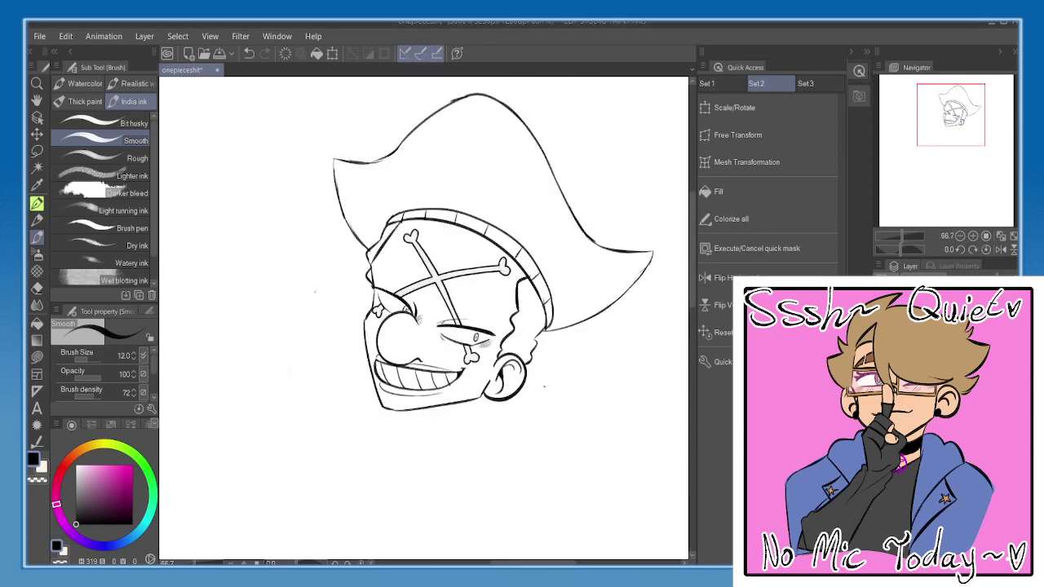
- Show the sketch again and switch the inked layers off and on to compare the line art with the rough drawing
left_click(884, 367)
mouse_move(528, 373)
left_mouse_down()
mouse_move(540, 345)
mouse_move(542, 386)
left_mouse_up()
left_click(885, 367)
left_click(884, 367)
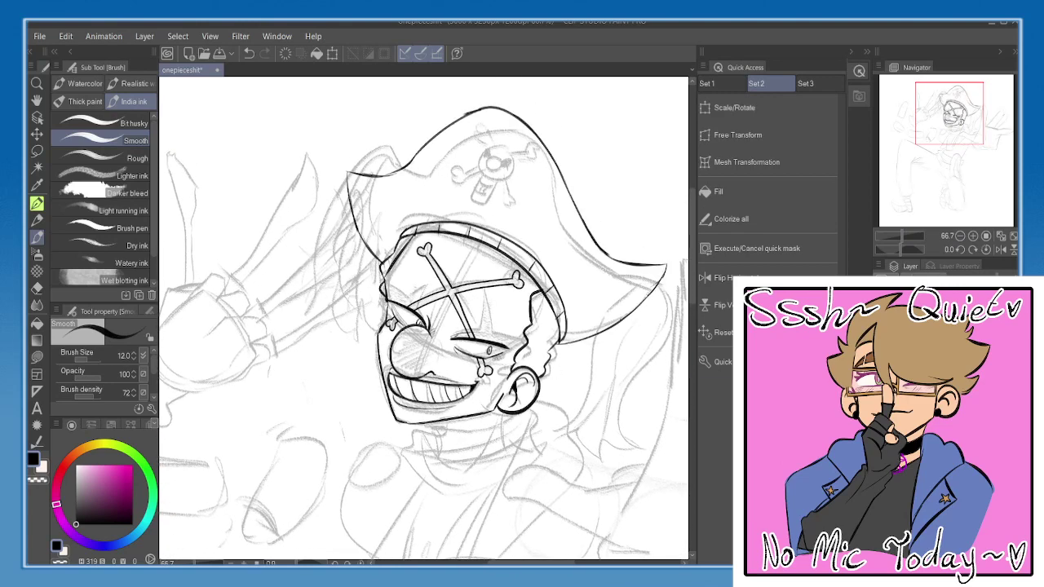
left_click(885, 367)
left_click(885, 367)
left_click(885, 367)
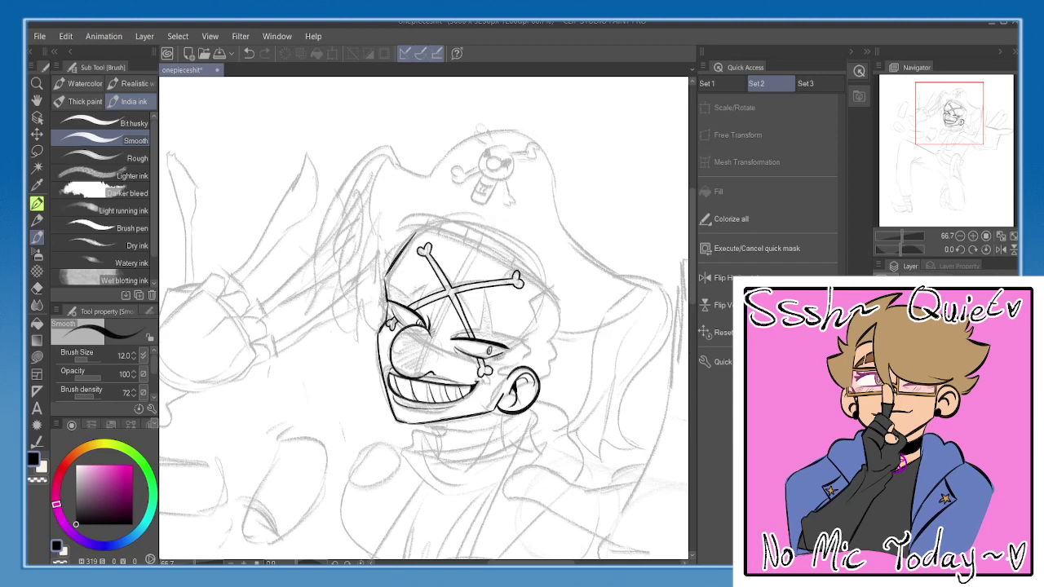
left_click(884, 367)
left_click(885, 367)
left_click(886, 326)
left_click(886, 326)
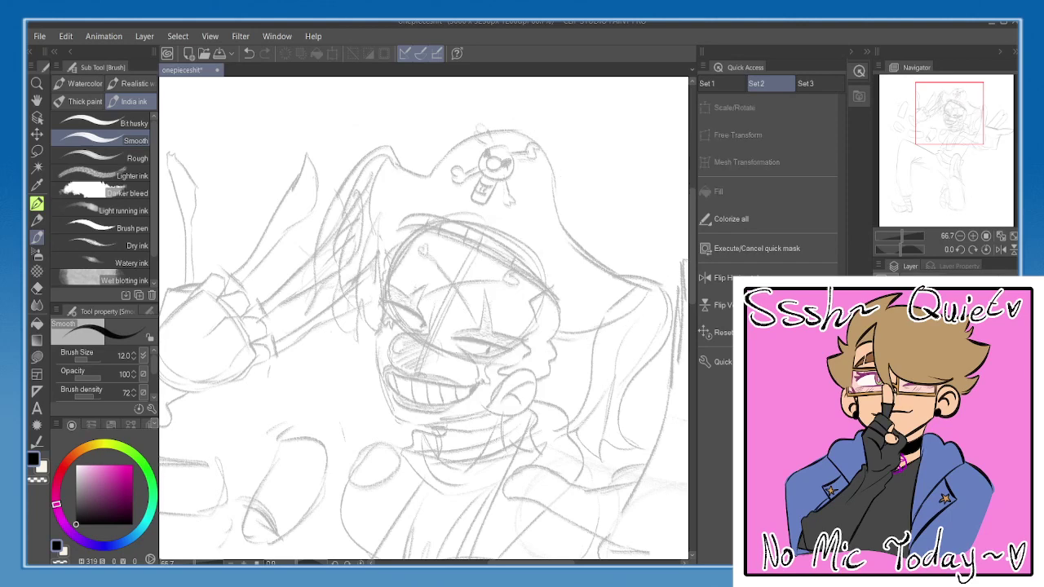
left_click(887, 326)
- Ink a short arched line above the rear brim tip as the top of the flowing shape behind the hat
key("b")
left_click_drag(496, 318, 415, 316)
key("b")
key("b")
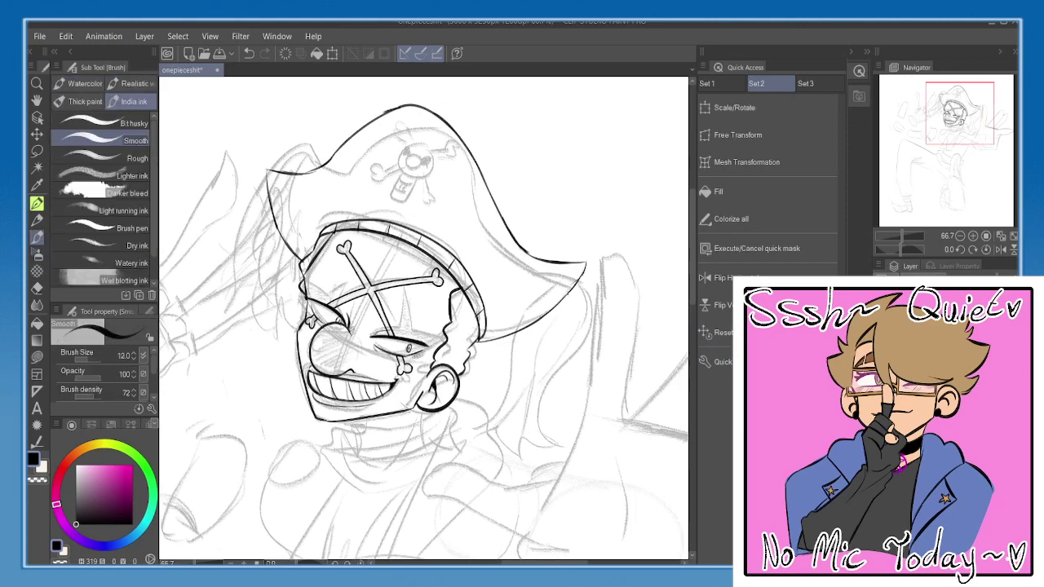
left_click_drag(638, 306, 623, 283)
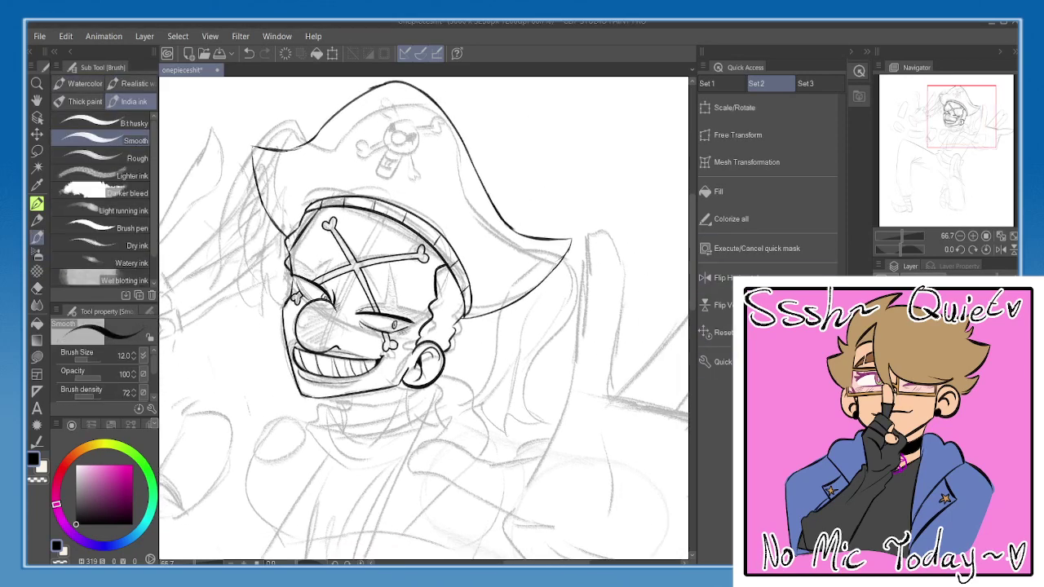
left_click_drag(512, 301, 518, 302)
key("ctrl+z")
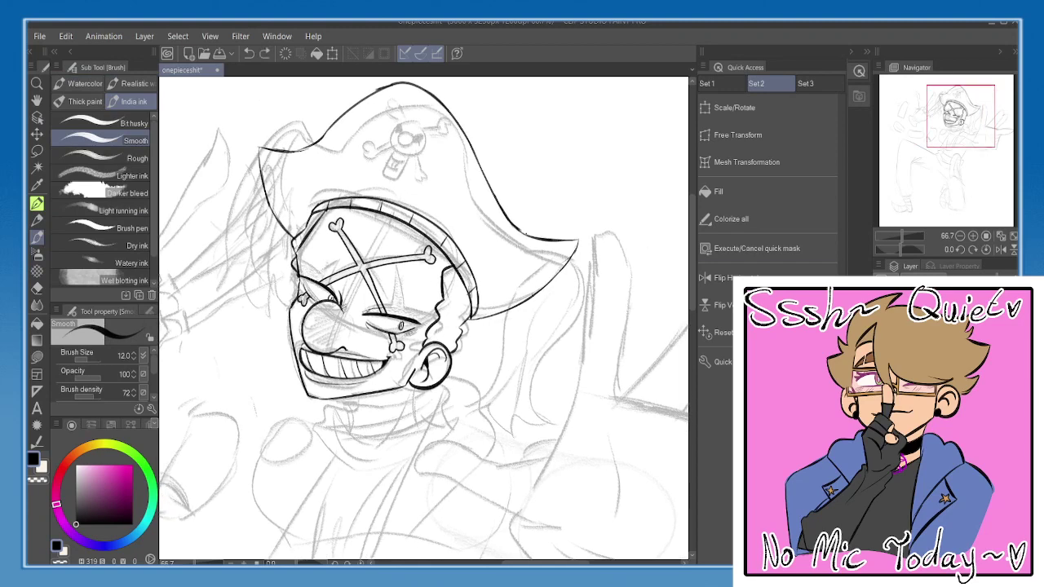
mouse_move(522, 236)
left_mouse_down()
mouse_move(571, 230)
mouse_move(580, 261)
left_mouse_up()
key("ctrl+z")
key("ctrl+z")
left_click_drag(530, 235, 578, 243)
- Ink the flowing shape's long outer edge down from the rear brim tip and a shorter inner line across the brim
mouse_move(520, 230)
left_mouse_down()
mouse_move(568, 229)
mouse_move(584, 248)
mouse_move(574, 415)
left_mouse_up()
key("ctrl+z")
left_click_drag(586, 251, 570, 412)
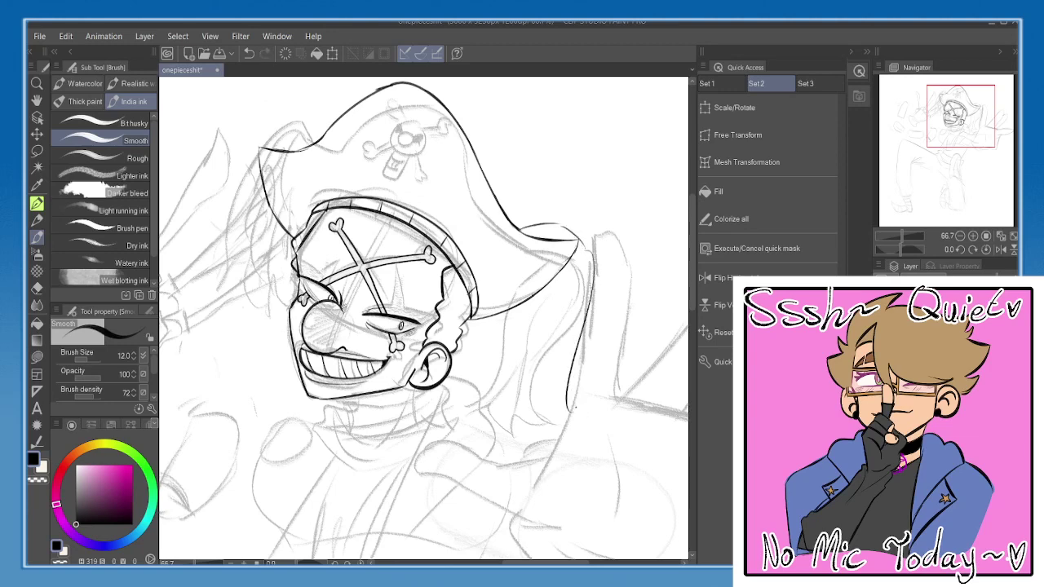
left_click_drag(536, 248, 531, 278)
key("ctrl+z")
left_click_drag(540, 230, 532, 318)
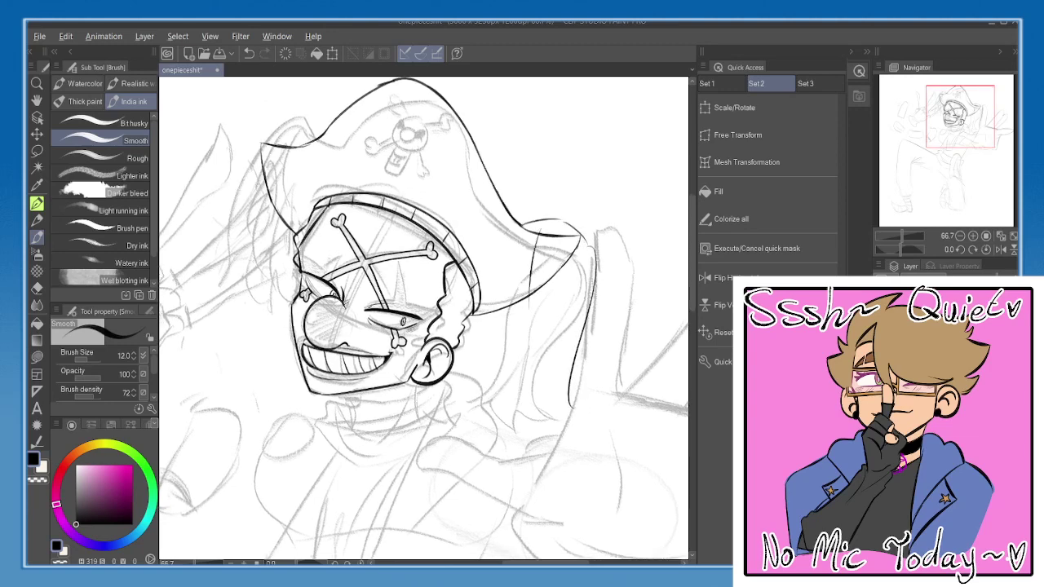
- Ink the rear ponytail's inner edge and its jagged lower end behind the hat brim
left_click_drag(548, 268, 546, 265)
key("ctrl+z")
mouse_move(522, 222)
left_mouse_down()
mouse_move(534, 292)
mouse_move(526, 234)
mouse_move(490, 415)
mouse_move(530, 437)
left_mouse_up()
key("ctrl+z")
key("ctrl+z")
key("ctrl+z")
left_click_drag(530, 437, 557, 424)
left_click_drag(538, 227, 506, 432)
key("ctrl+z")
left_click_drag(539, 233, 527, 419)
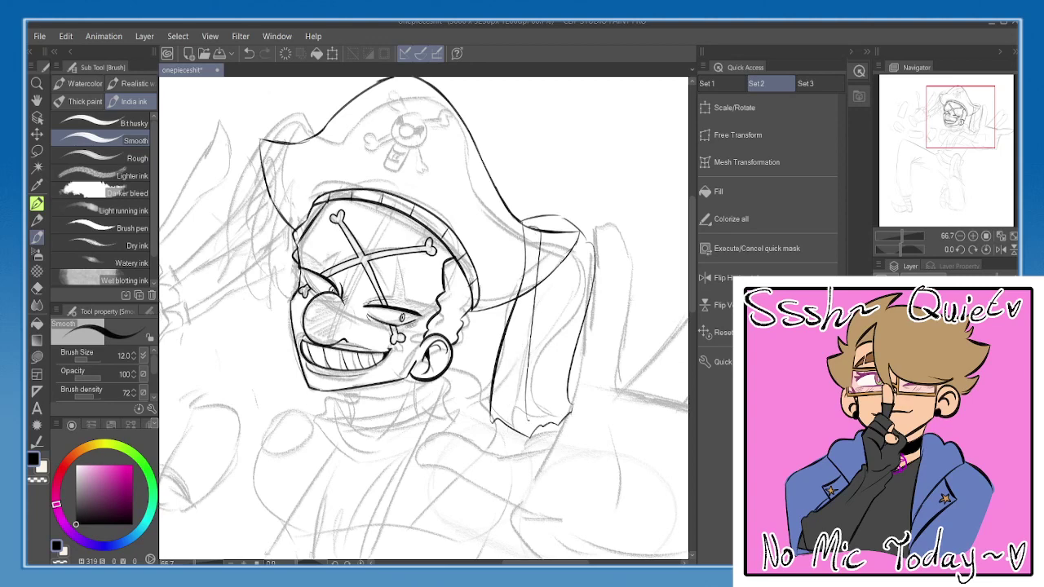
- Ink long strand lines running down the inside of the rear ponytail
mouse_move(530, 236)
left_mouse_down()
mouse_move(504, 379)
mouse_move(509, 425)
left_mouse_up()
mouse_move(570, 223)
left_mouse_down()
mouse_move(568, 285)
mouse_move(573, 274)
mouse_move(586, 297)
mouse_move(567, 404)
left_mouse_up()
left_click_drag(555, 237, 537, 426)
key("ctrl+z")
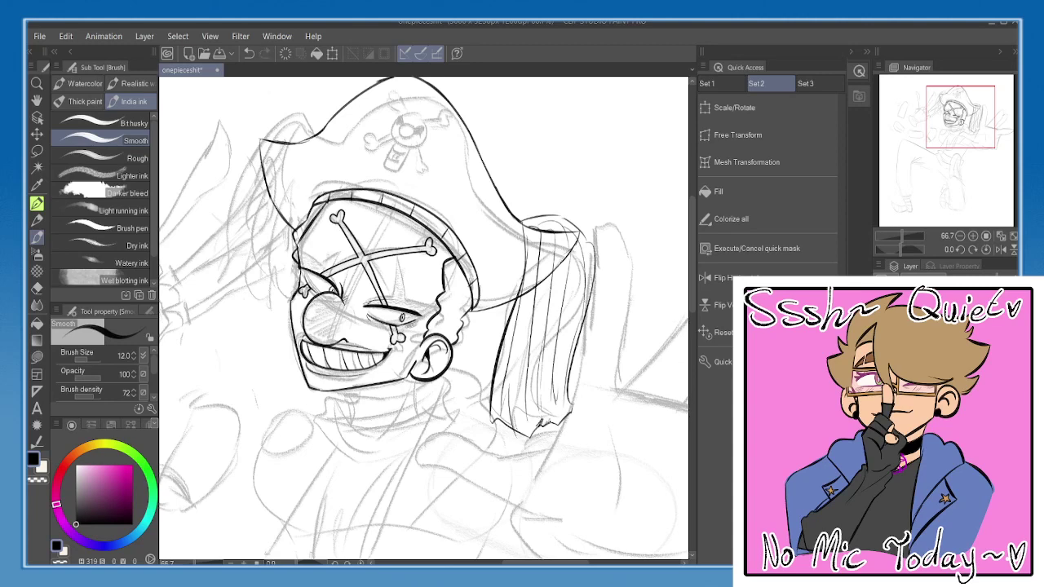
- Ink the long outer edge of the front ponytail, curving down from the front brim tip
mouse_move(300, 161)
left_mouse_down()
mouse_move(382, 169)
mouse_move(353, 173)
mouse_move(326, 248)
left_mouse_up()
key("ctrl+z")
mouse_move(378, 171)
left_mouse_down()
mouse_move(328, 224)
mouse_move(335, 332)
mouse_move(353, 363)
left_mouse_up()
key("ctrl+z")
key("ctrl+z")
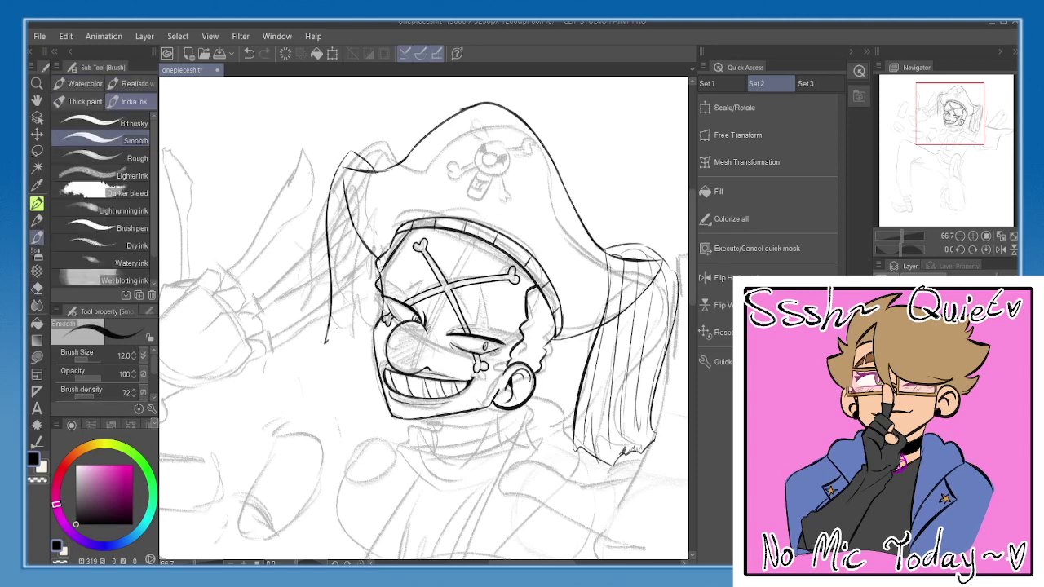
- Ink the front ponytail's jagged lower end, inner edge and hair strand lines
mouse_move(327, 329)
left_mouse_down()
mouse_move(354, 361)
mouse_move(374, 341)
left_mouse_up()
key("ctrl+z")
left_click_drag(378, 269, 371, 303)
mouse_move(374, 172)
left_mouse_down()
mouse_move(352, 207)
mouse_move(360, 226)
mouse_move(346, 299)
left_mouse_up()
key("ctrl+z")
mouse_move(358, 236)
left_mouse_down()
mouse_move(354, 318)
mouse_move(361, 299)
left_mouse_up()
left_click_drag(348, 215, 341, 341)
left_click_drag(359, 300, 348, 340)
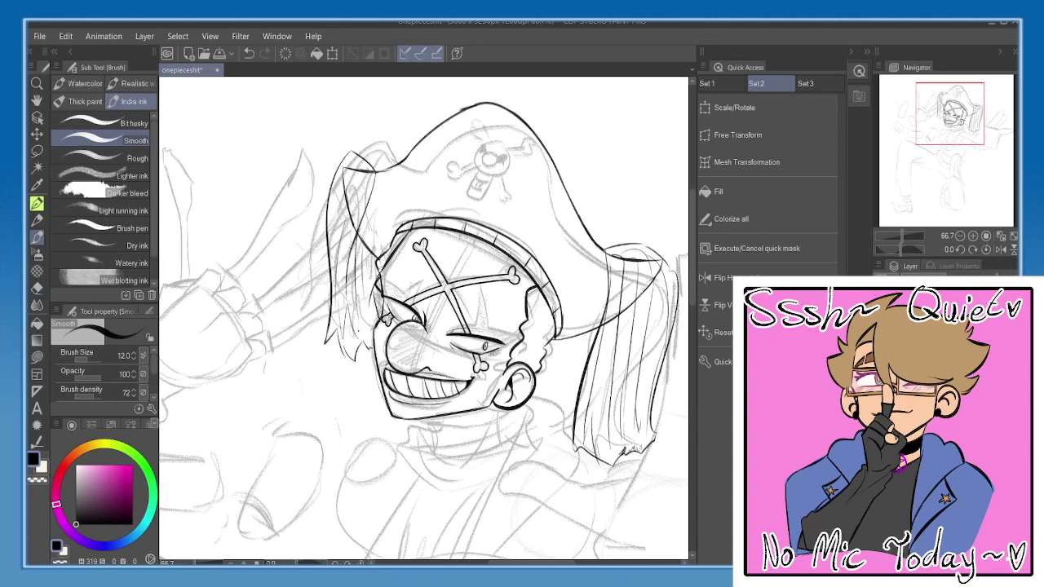
mouse_move(366, 165)
left_mouse_down()
mouse_move(341, 196)
mouse_move(336, 227)
left_mouse_up()
mouse_move(368, 181)
left_mouse_down()
mouse_move(353, 220)
mouse_move(344, 168)
left_mouse_up()
- Erase the hat brim lines that overlap the rear and front ponytails
left_click_drag(522, 238, 529, 251)
key("e")
mouse_move(620, 281)
left_mouse_down()
mouse_move(594, 268)
mouse_move(600, 256)
left_mouse_up()
mouse_move(613, 258)
left_mouse_down()
mouse_move(636, 260)
mouse_move(627, 299)
mouse_move(583, 340)
left_mouse_up()
left_click_drag(385, 235, 385, 242)
left_click_drag(324, 217, 331, 235)
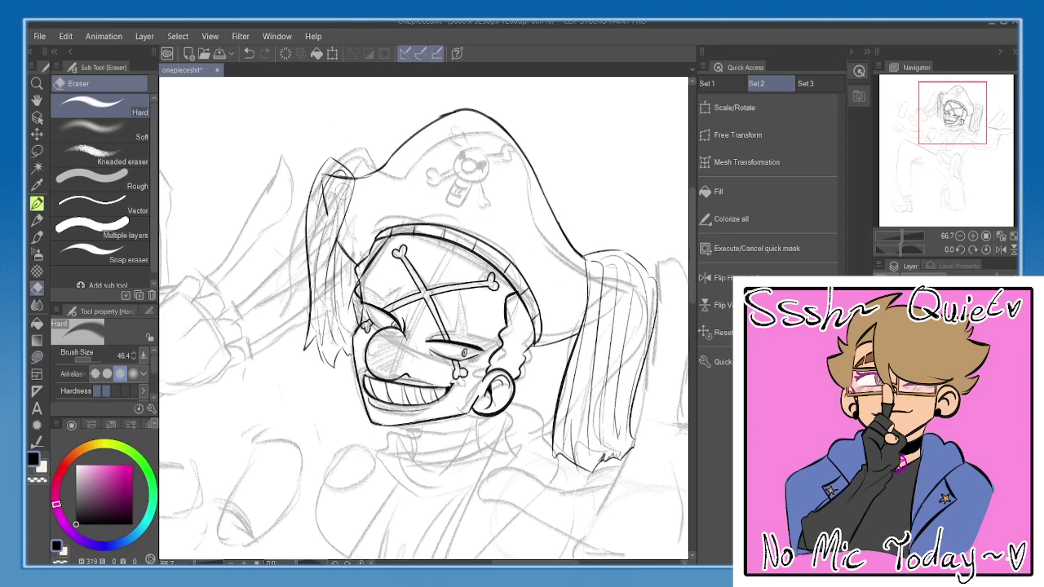
mouse_move(343, 192)
left_mouse_down()
mouse_move(341, 180)
mouse_move(330, 208)
left_mouse_up()
left_click(1000, 277)
- Handwrite a "hatsune Miku" note with question marks above the hat using the MALZA PEN 2
key("p")
mouse_move(317, 110)
left_mouse_down()
mouse_move(327, 143)
mouse_move(314, 182)
left_mouse_up()
mouse_move(309, 128)
left_mouse_down()
mouse_move(312, 157)
mouse_move(336, 173)
mouse_move(344, 155)
mouse_move(377, 171)
left_mouse_up()
mouse_move(380, 161)
left_mouse_down()
mouse_move(418, 136)
mouse_move(449, 156)
left_mouse_up()
mouse_move(450, 145)
left_mouse_down()
mouse_move(492, 139)
mouse_move(499, 153)
left_mouse_up()
left_click(473, 148)
left_click(488, 146)
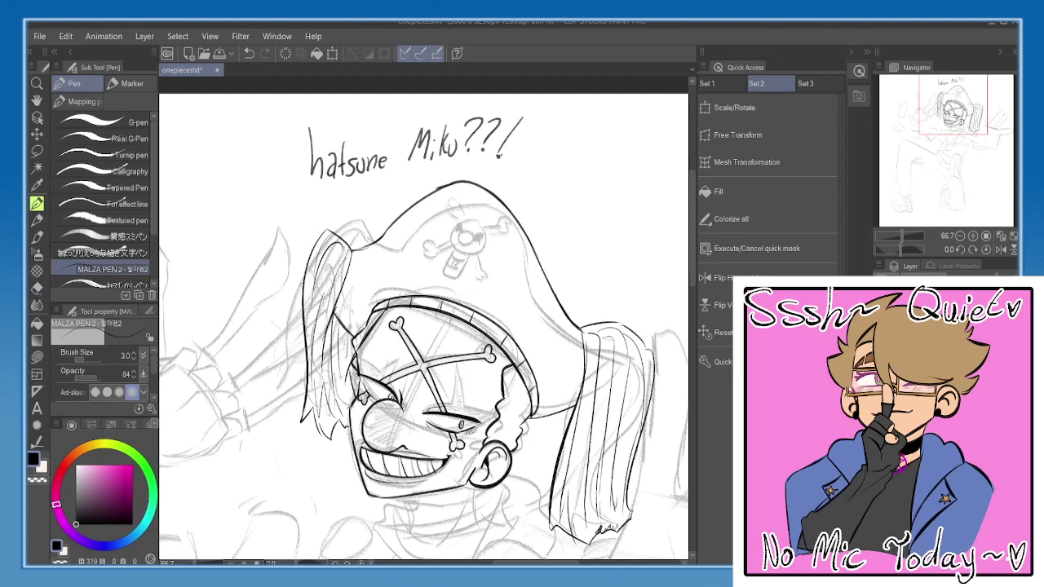
key("ctrl+z")
left_click_drag(530, 114, 504, 140)
left_click(499, 150)
mouse_move(505, 235)
left_mouse_down()
mouse_move(455, 153)
mouse_move(495, 213)
left_mouse_up()
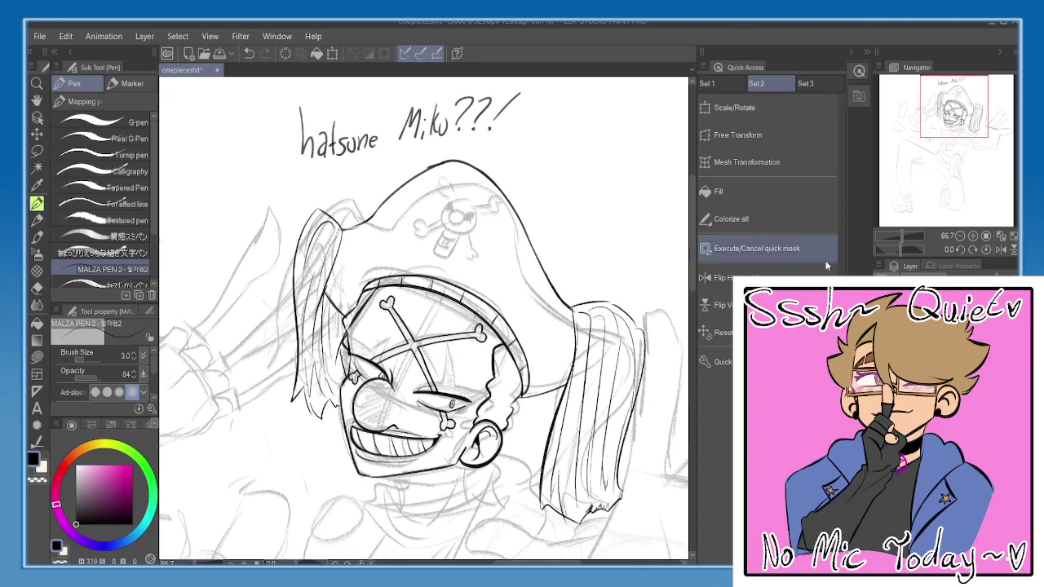
- Try clearing the layer that holds the ponytails and the handwritten note
key("b")
left_click_drag(506, 284, 514, 284)
scroll(522, 232, "up", 2)
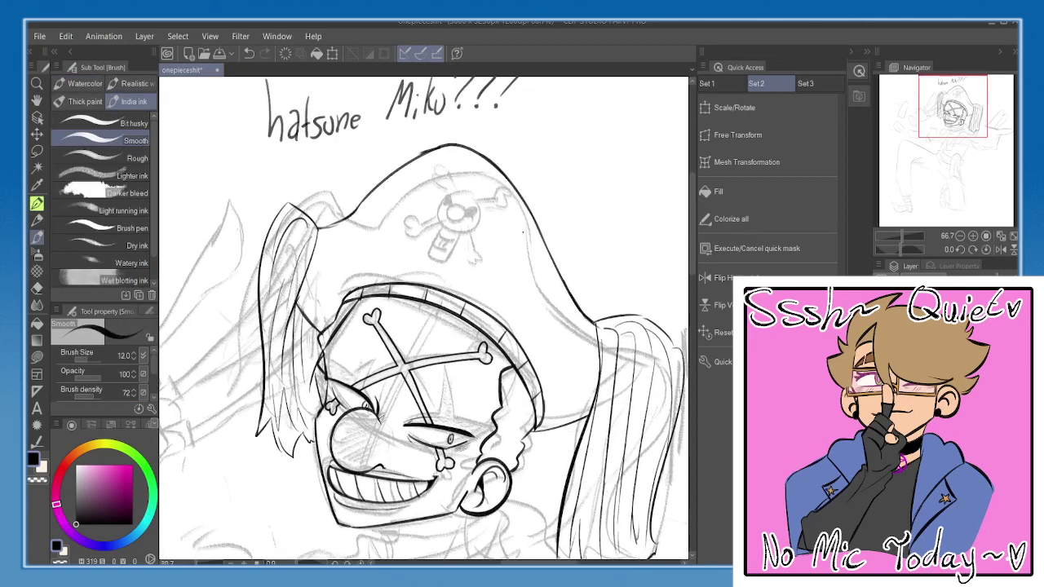
left_click_drag(527, 230, 539, 237)
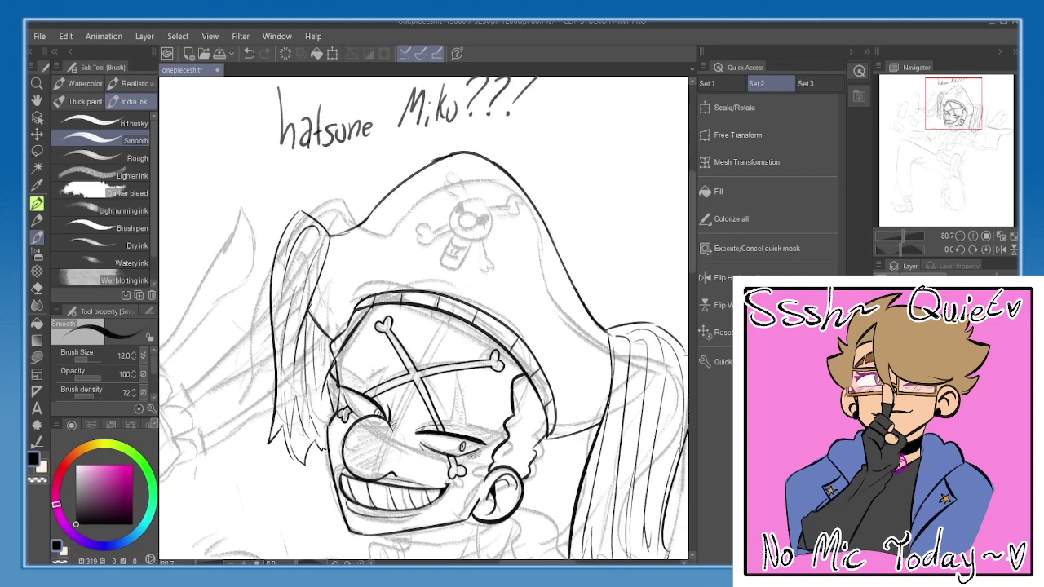
key("Delete")
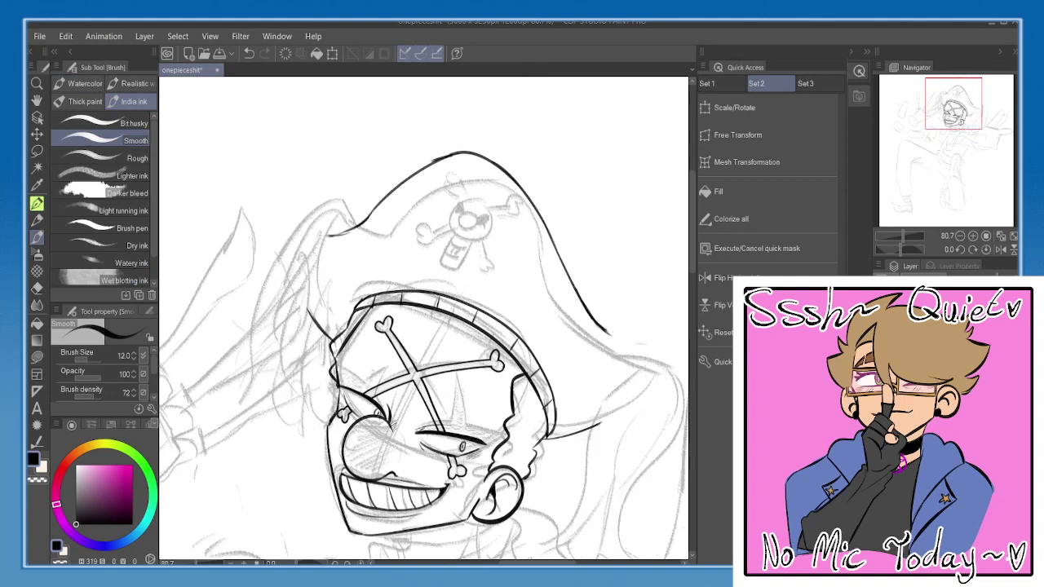
key("ctrl+z")
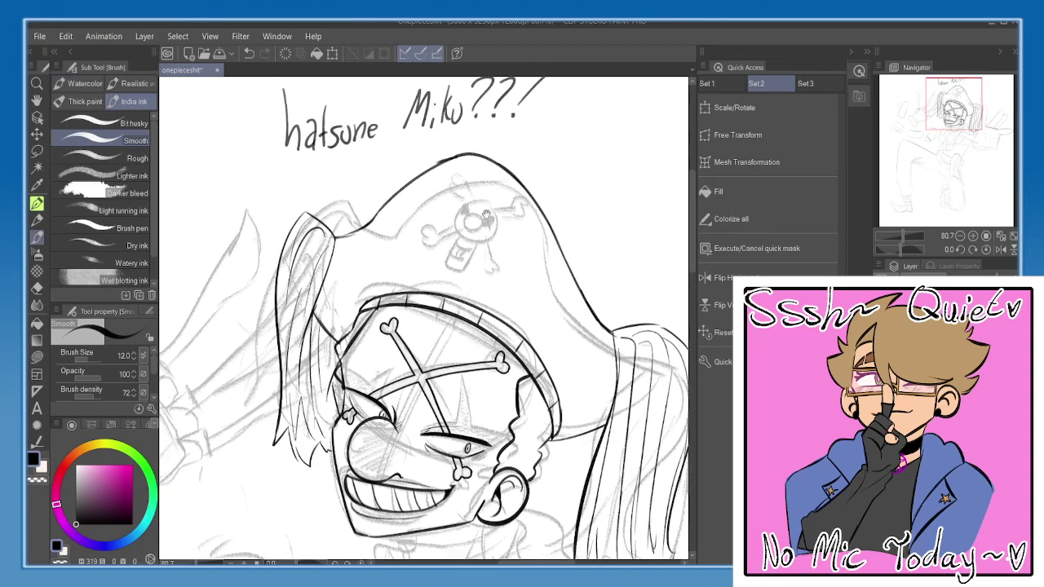
- Ink a small skull on the hat's front with filled eye sockets, a round nose and teeth, using the Smooth India ink brush
left_click_drag(489, 181, 448, 200)
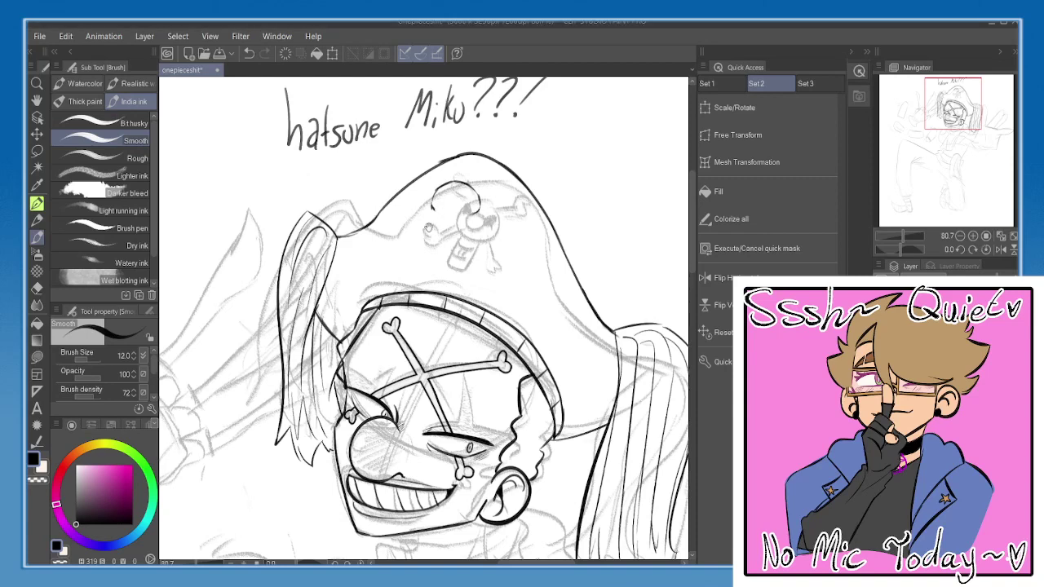
left_click_drag(428, 227, 441, 216)
key("ctrl+z")
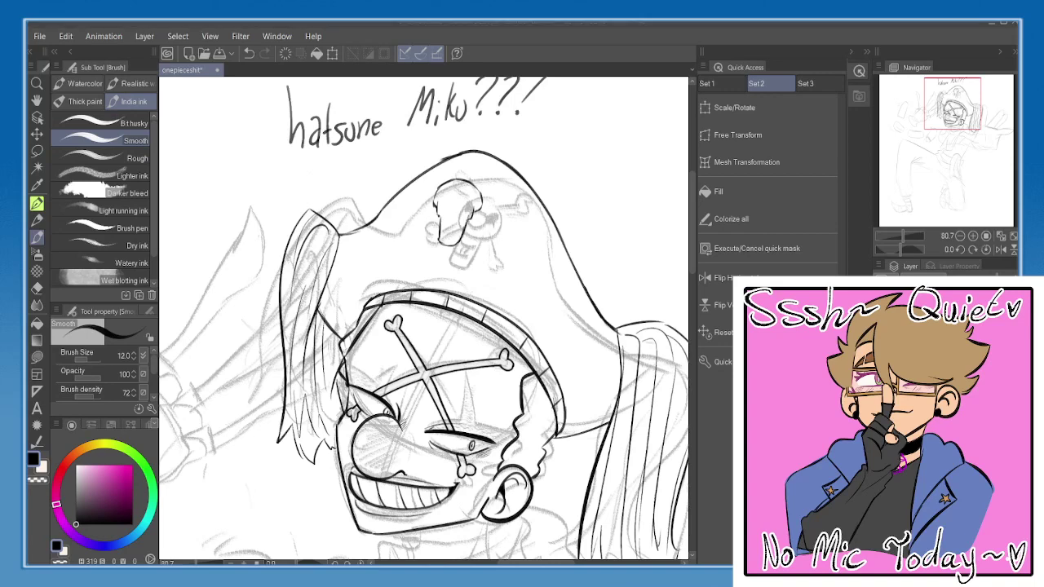
mouse_move(457, 228)
left_mouse_down()
mouse_move(470, 223)
mouse_move(465, 237)
mouse_move(459, 202)
mouse_move(466, 215)
mouse_move(477, 204)
mouse_move(453, 200)
left_mouse_up()
key("ctrl+z")
key("ctrl+z")
key("ctrl+z")
key("ctrl+z")
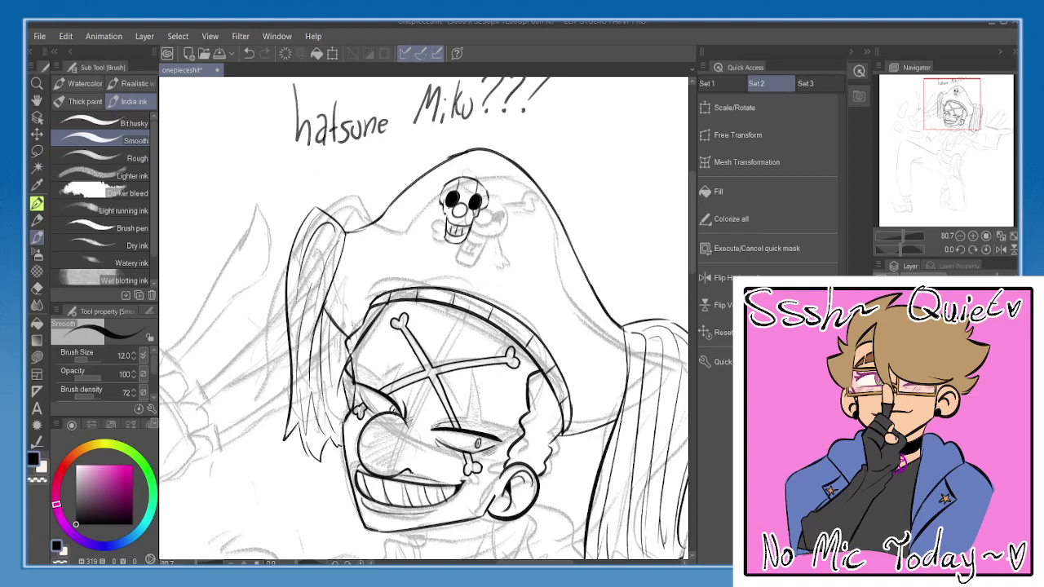
left_click_drag(465, 244, 462, 260)
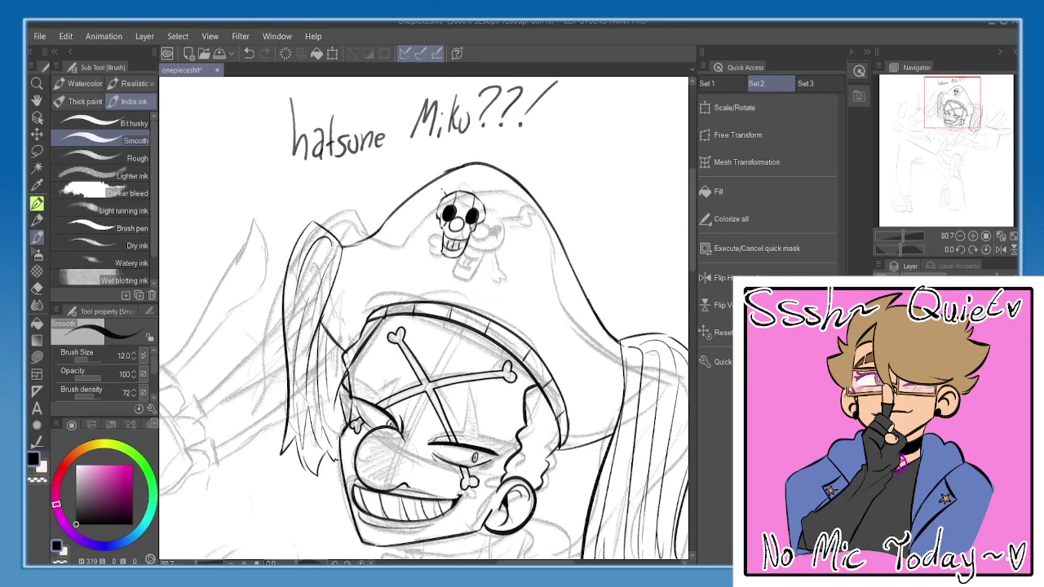
- Ink crossed bones sticking out diagonally behind the hat's skull
left_click_drag(431, 189, 437, 195)
left_click_drag(476, 233, 487, 248)
left_click_drag(437, 216, 422, 236)
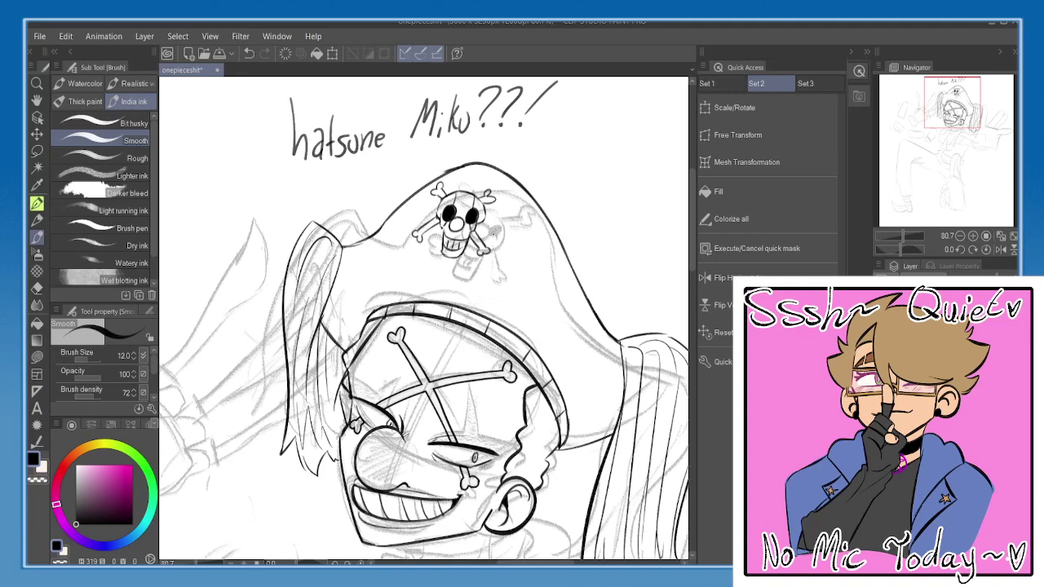
- Erase and redraw the two upper bone ends of the skull emblem
key("e")
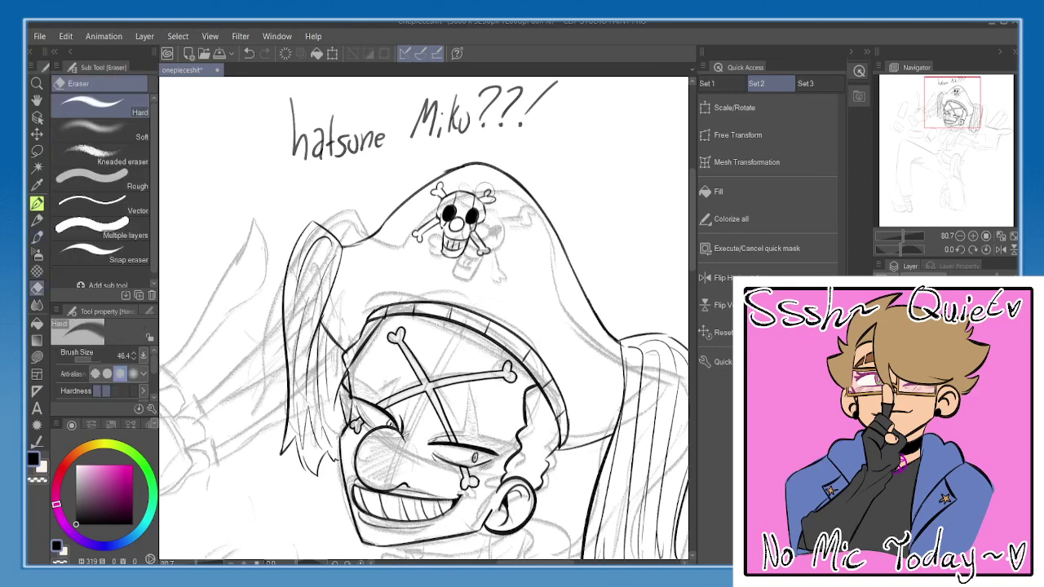
left_click_drag(484, 196, 492, 194)
key("b")
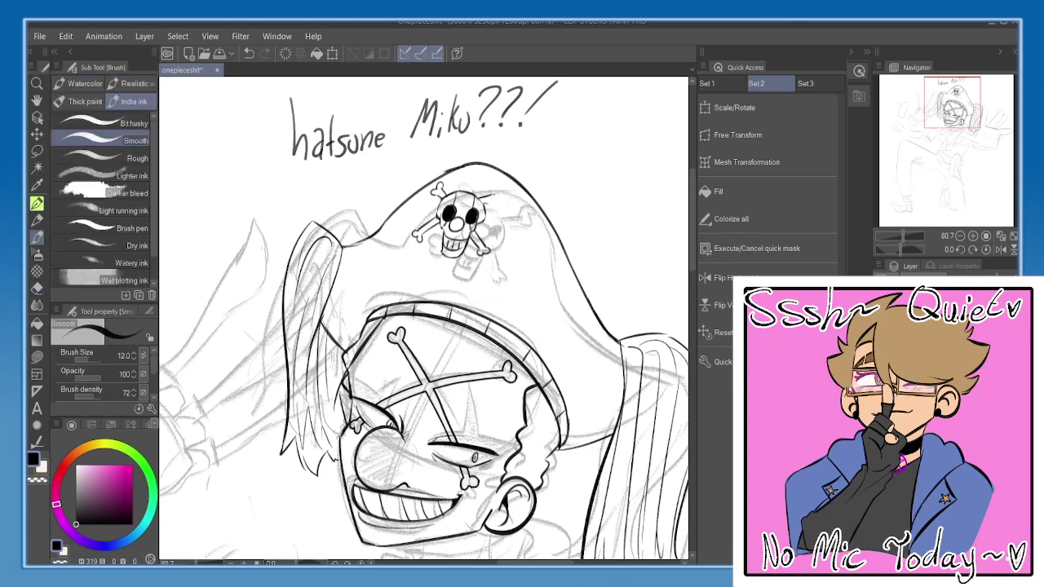
key("ctrl+z")
mouse_move(491, 197)
left_mouse_down()
mouse_move(499, 188)
mouse_move(432, 194)
left_mouse_up()
key("e")
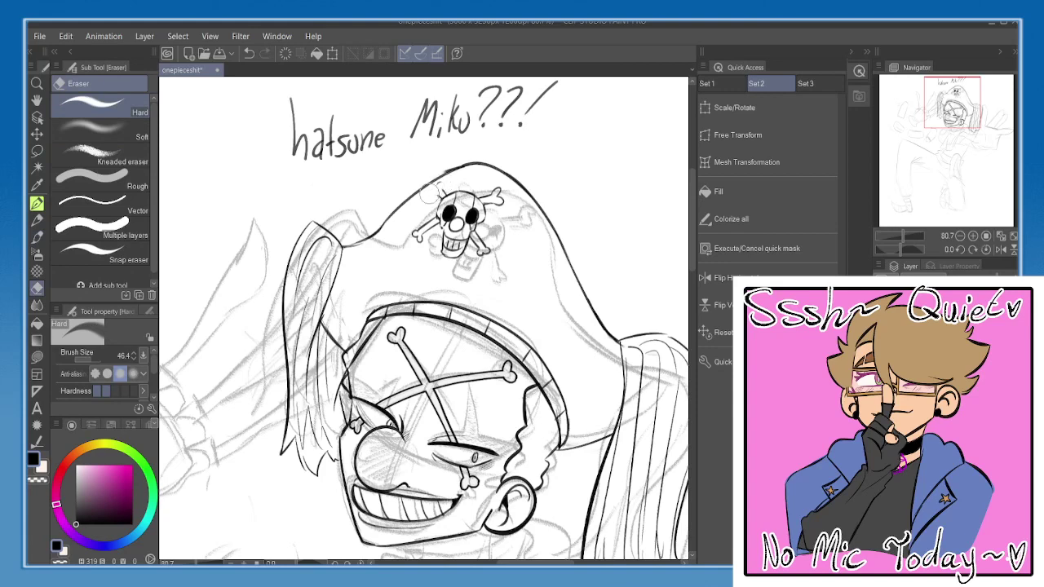
key("b")
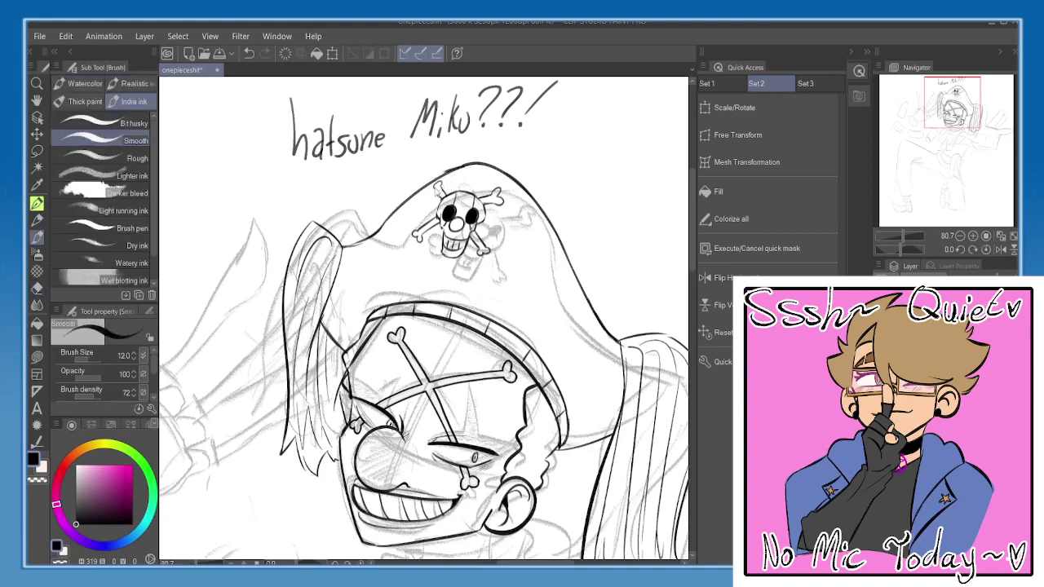
key("ctrl+z")
left_click_drag(483, 222, 482, 205)
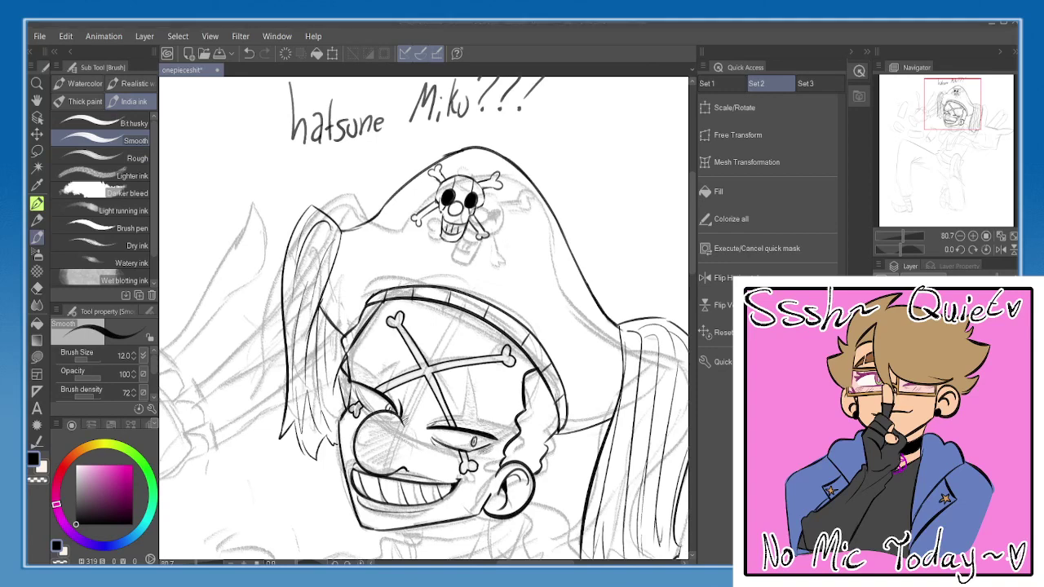
- Erase the handwritten note above the hat
mouse_move(479, 234)
left_mouse_down()
mouse_move(484, 163)
mouse_move(465, 240)
left_mouse_up()
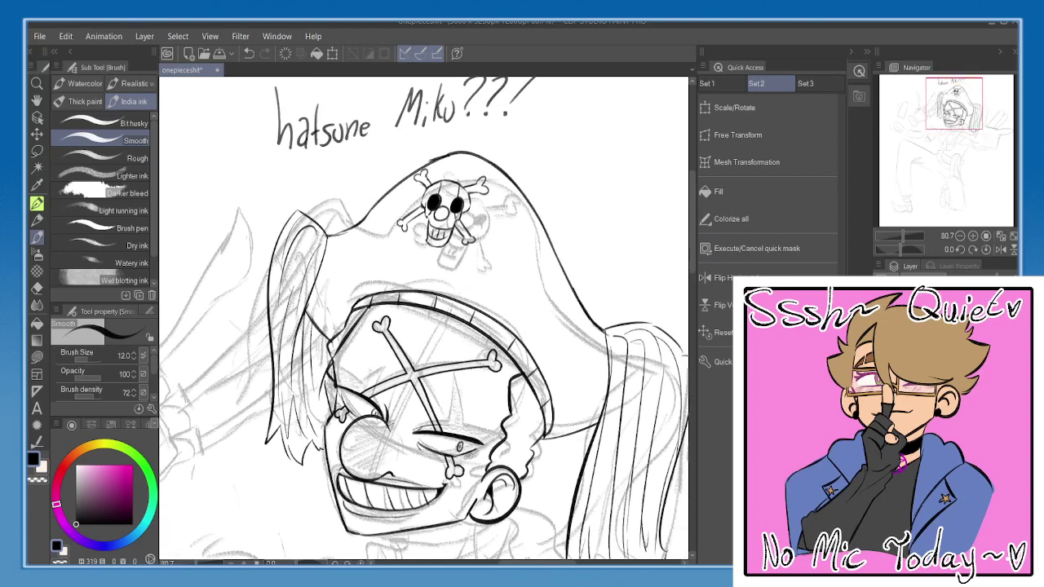
left_click_drag(481, 187, 494, 234)
key("e")
mouse_move(296, 184)
left_mouse_down()
mouse_move(458, 159)
mouse_move(286, 136)
mouse_move(534, 124)
mouse_move(560, 135)
mouse_move(506, 122)
left_mouse_up()
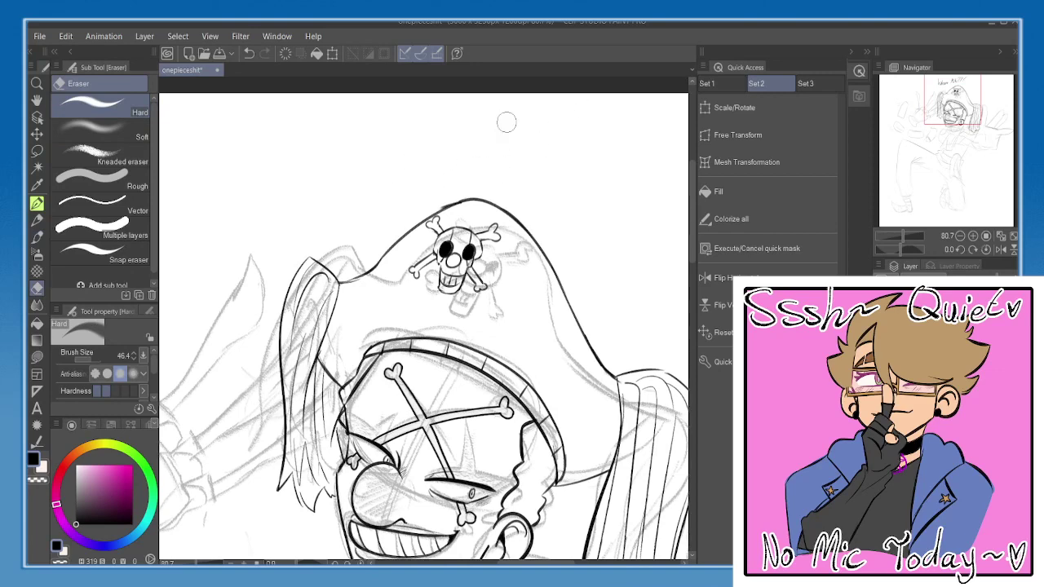
- Lasso the skull-and-crossbones emblem, enlarge it slightly and shift it a little lower on the hat
left_click(960, 236)
left_click(959, 235)
left_click_drag(518, 306, 499, 228)
key("m")
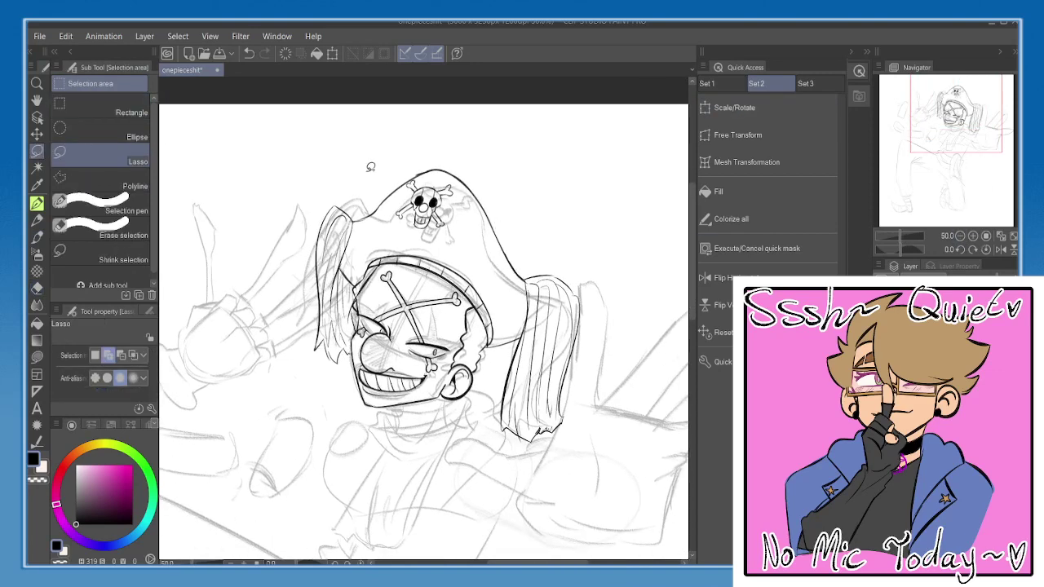
scroll(513, 231, "up", 5)
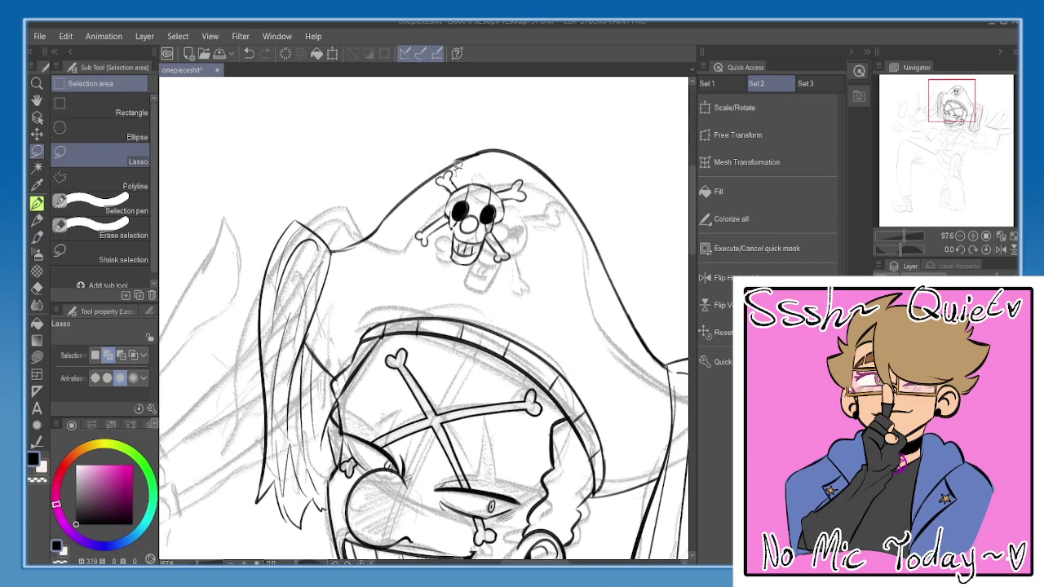
mouse_move(440, 171)
left_mouse_down()
mouse_move(424, 273)
mouse_move(534, 175)
mouse_move(560, 169)
mouse_move(558, 155)
left_mouse_up()
key("ctrl+t")
left_click_drag(535, 241, 528, 248)
left_click(454, 330)
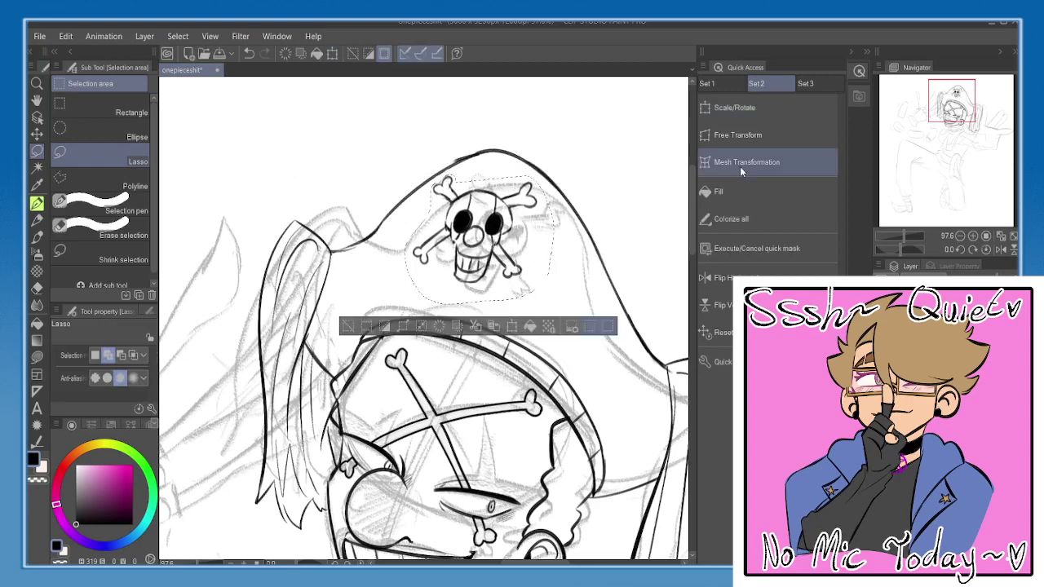
- Distort the skull emblem with Free Transform, stretching its two rear-side corners, and deselect it
left_click(741, 139)
left_click_drag(554, 306, 550, 318)
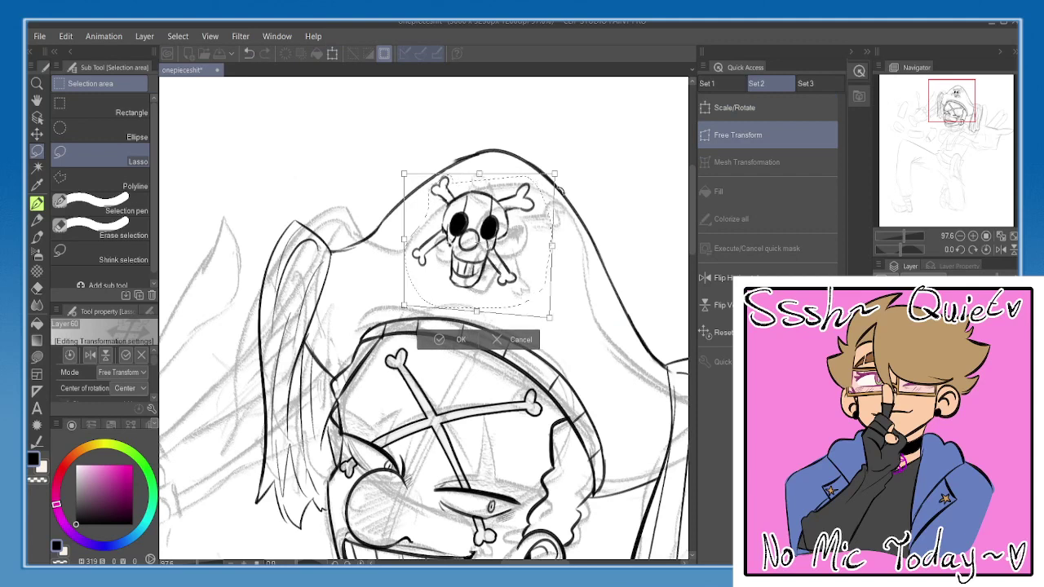
left_click_drag(556, 175, 555, 167)
left_click_drag(515, 271, 520, 270)
left_click(466, 337)
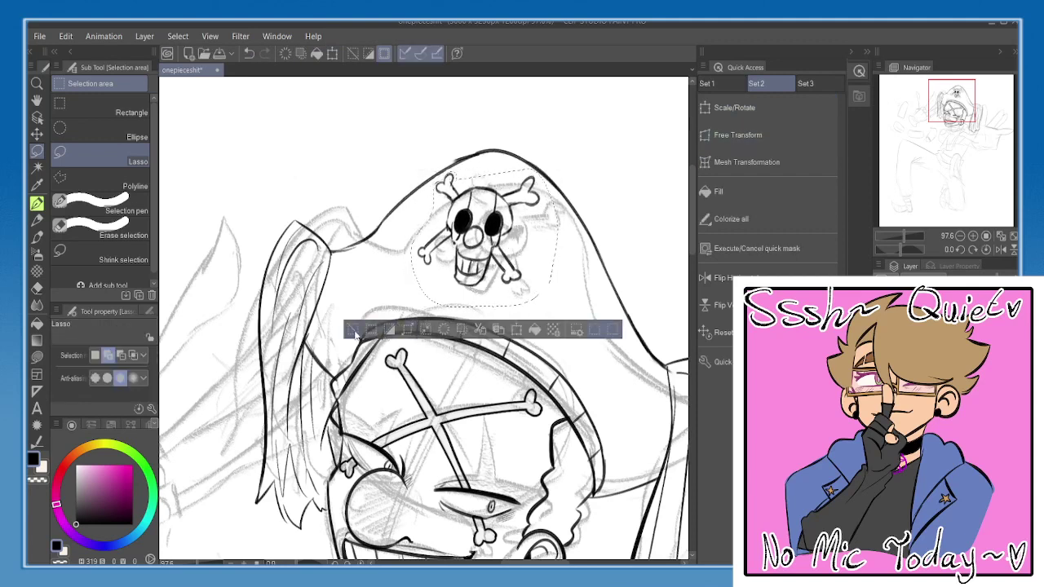
key("ctrl+d")
- Examine the whole inked head without the sketch, both mirrored and unmirrored, and show the sketch again
left_click(1012, 236)
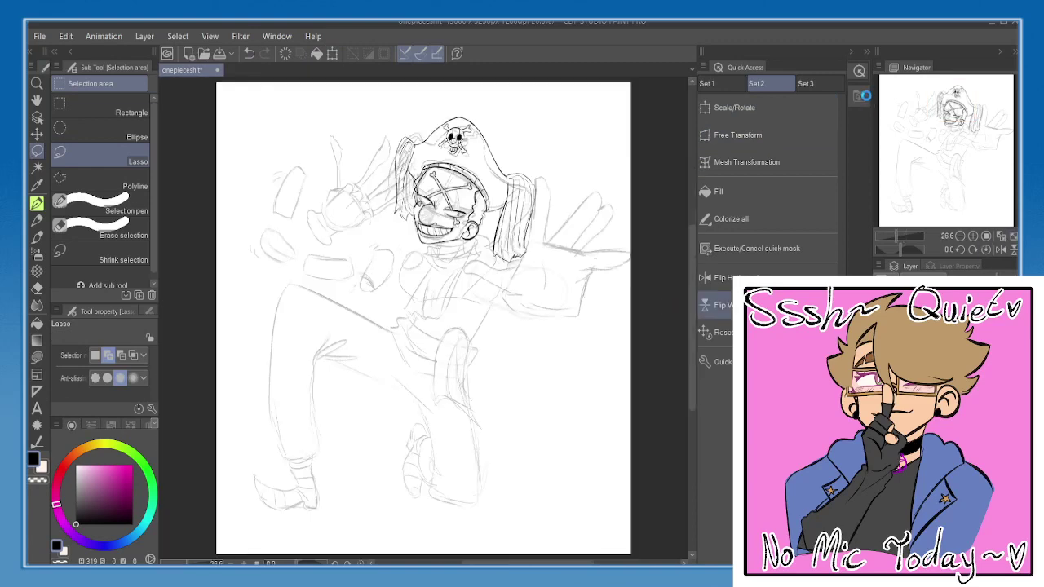
left_click(857, 72)
left_click(886, 359)
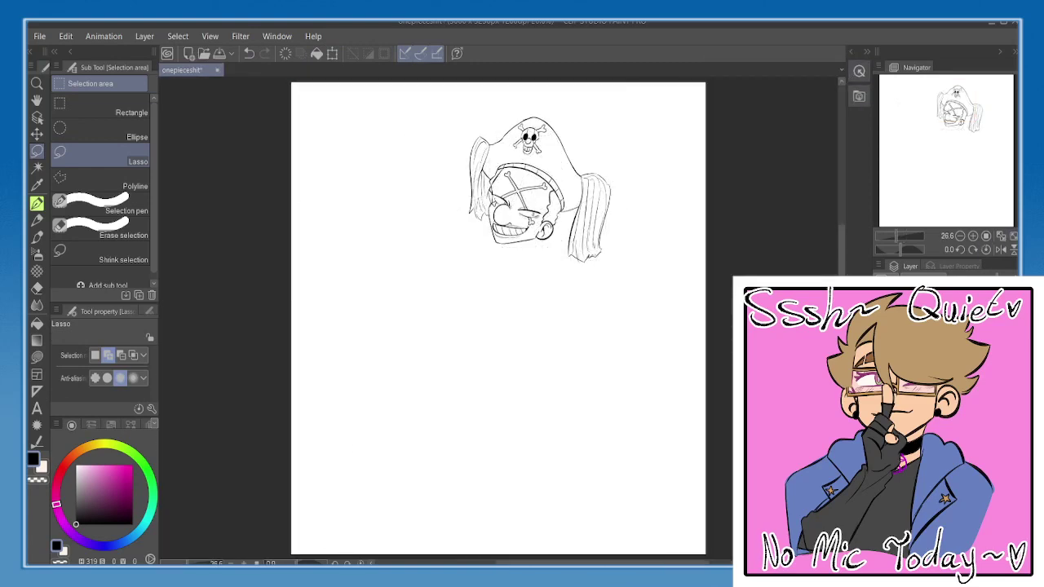
left_click(1001, 250)
left_click(1000, 249)
left_click(1001, 248)
left_click(1000, 250)
left_click(886, 359)
scroll(657, 187, "up", 4)
left_click_drag(651, 194, 650, 217)
- Erase and redraw the outer edge of the rear ponytail
key("e")
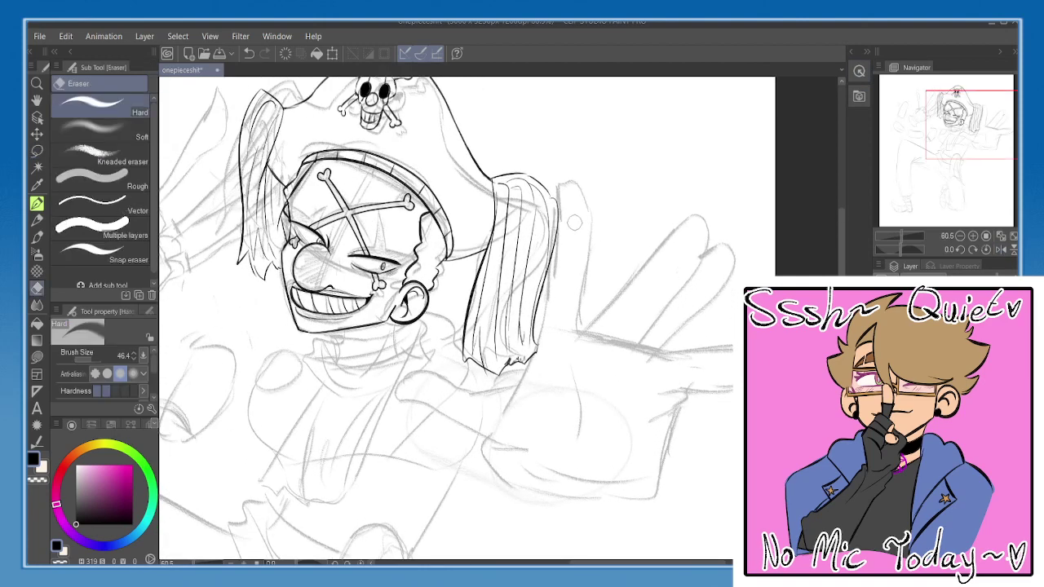
left_click_drag(554, 196, 538, 349)
key("b")
key("ctrl+z")
mouse_move(545, 185)
left_mouse_down()
mouse_move(555, 221)
mouse_move(539, 275)
mouse_move(542, 363)
mouse_move(503, 371)
mouse_move(550, 190)
mouse_move(502, 257)
left_mouse_up()
key("ctrl+z")
- Mirror the canvas, hide the sketch and examine the ponytails and emblem in the line art
key("h")
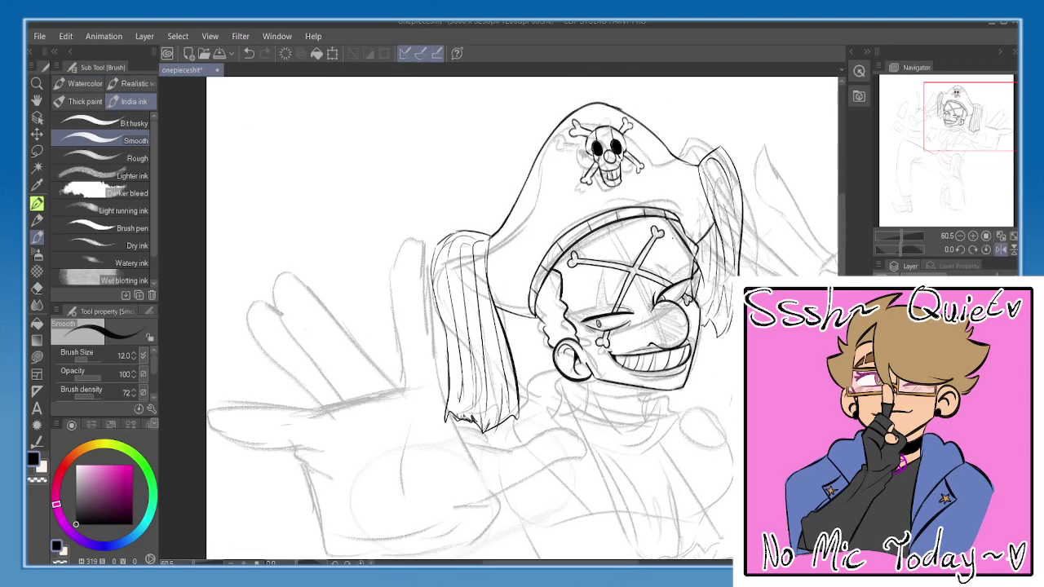
left_click(885, 342)
left_click(959, 236)
left_click(960, 236)
key("h")
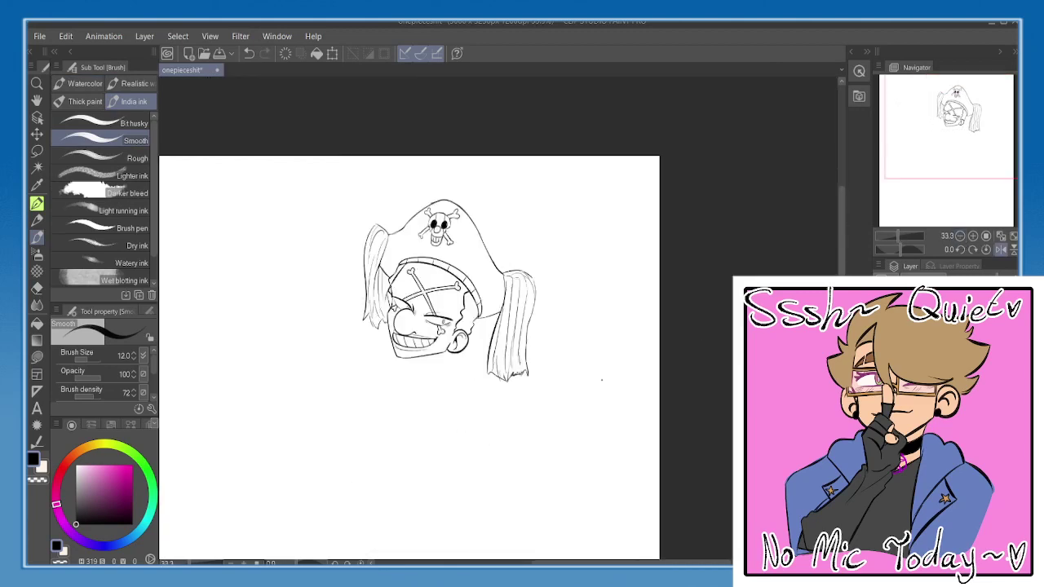
left_click_drag(561, 289, 570, 206)
scroll(571, 206, "up", 4)
scroll(571, 205, "up", 1)
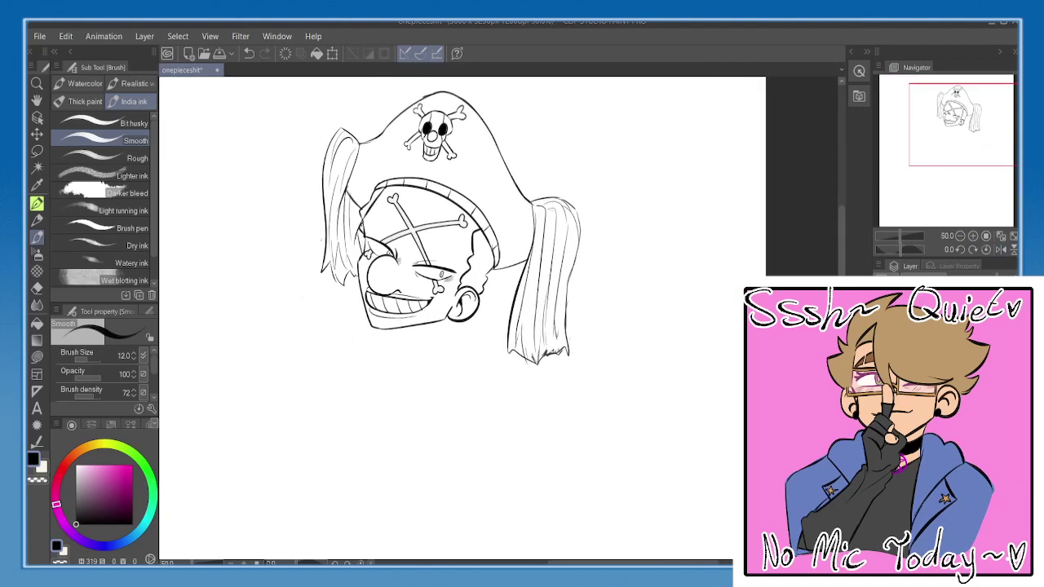
left_click_drag(366, 231, 381, 243)
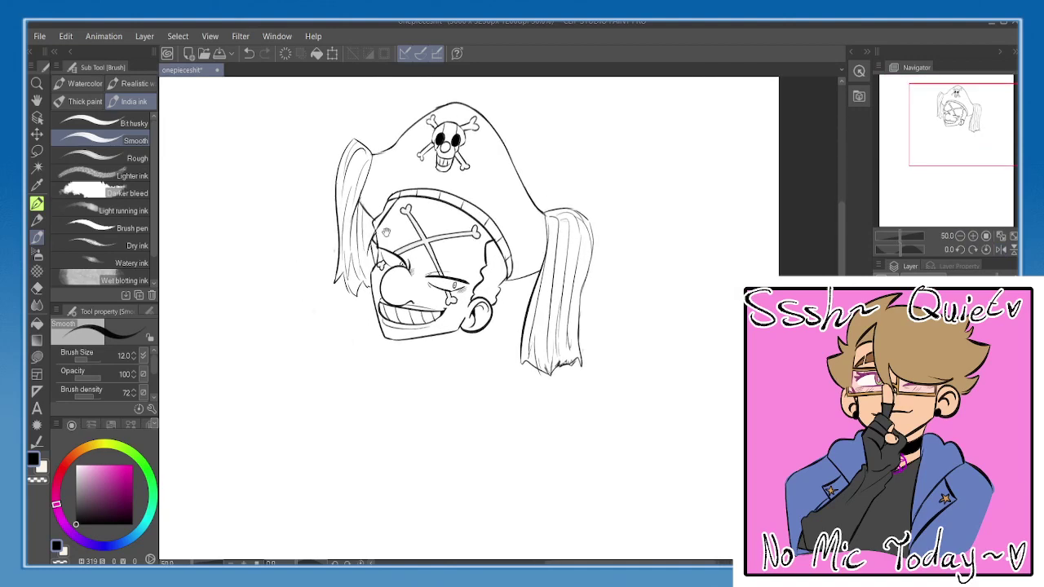
- Paint dark red clown makeup around the eye nearest the ear, with a pointed outer corner
mouse_move(444, 263)
left_mouse_down()
mouse_move(552, 214)
mouse_move(544, 241)
left_mouse_up()
scroll(526, 234, "up", 1)
scroll(528, 283, "up", 2)
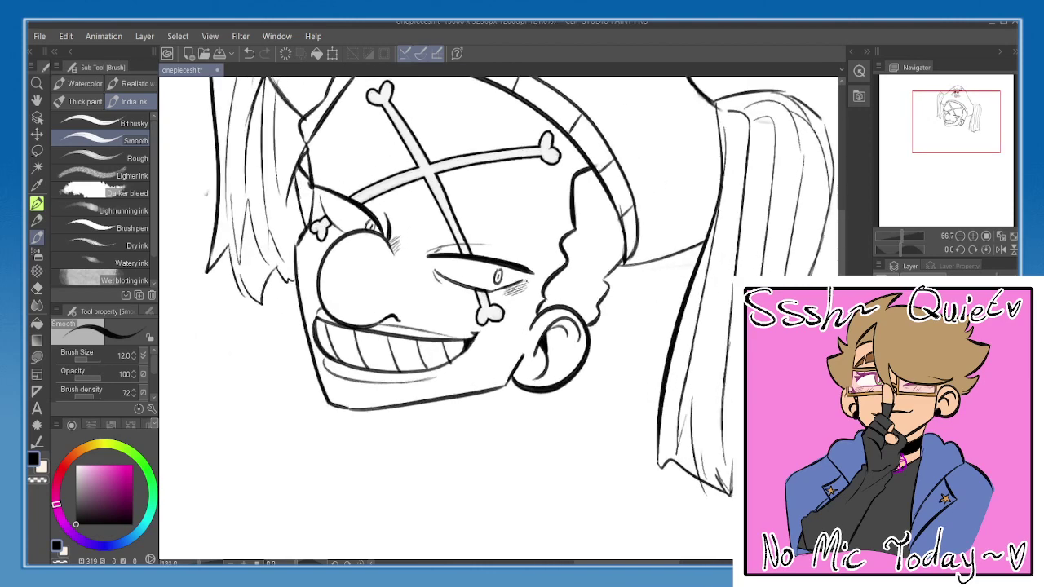
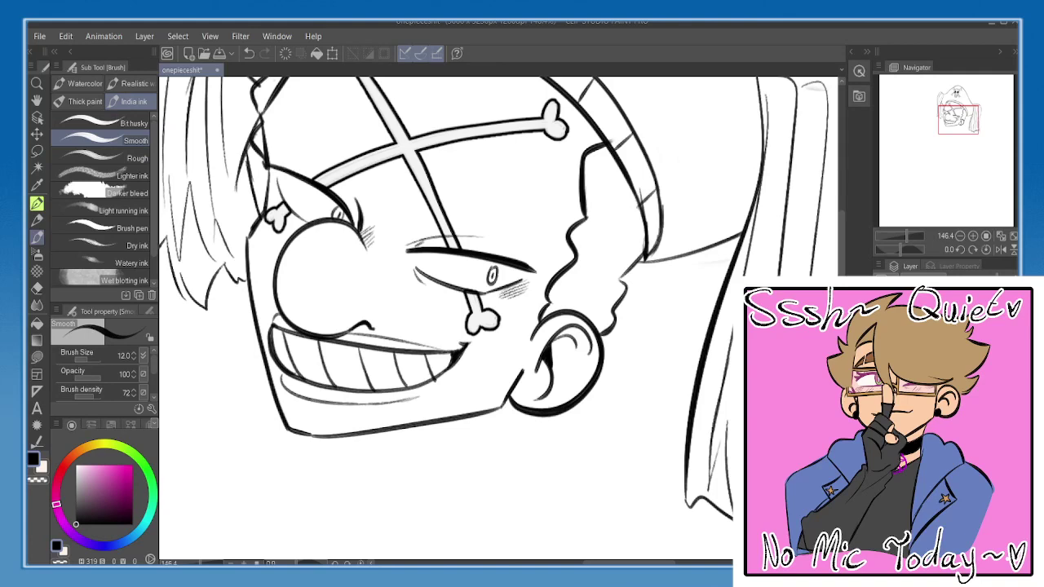
left_click_drag(505, 345, 545, 387)
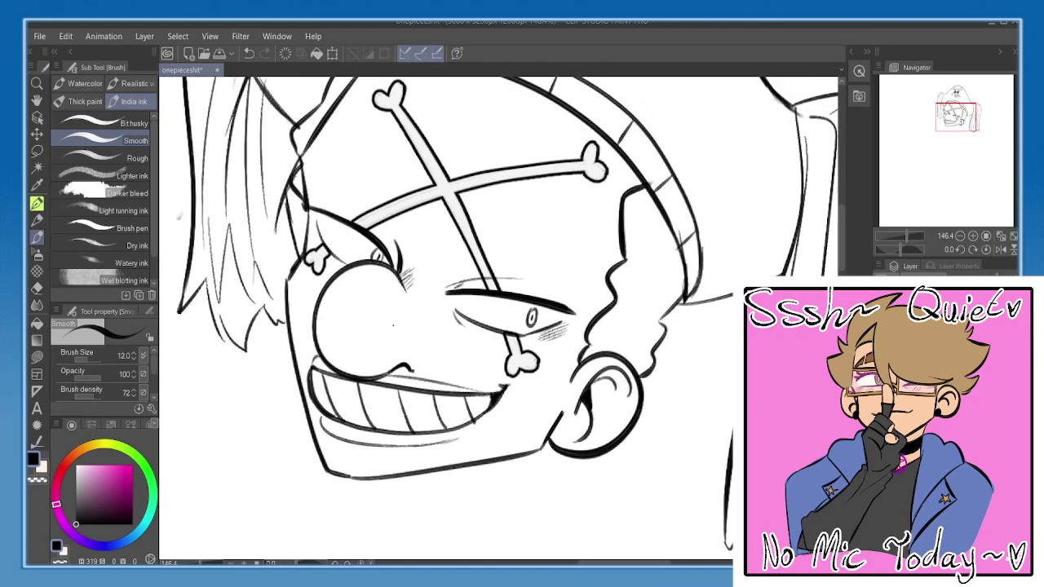
left_click(64, 465)
left_click(107, 495)
left_click(116, 481)
left_click_drag(445, 287, 538, 284)
key("ctrl+z")
mouse_move(455, 286)
left_mouse_down()
mouse_move(606, 297)
mouse_move(540, 293)
mouse_move(597, 305)
mouse_move(530, 336)
mouse_move(495, 325)
left_mouse_up()
mouse_move(499, 328)
left_mouse_down()
mouse_move(523, 335)
mouse_move(590, 304)
mouse_move(604, 310)
left_mouse_up()
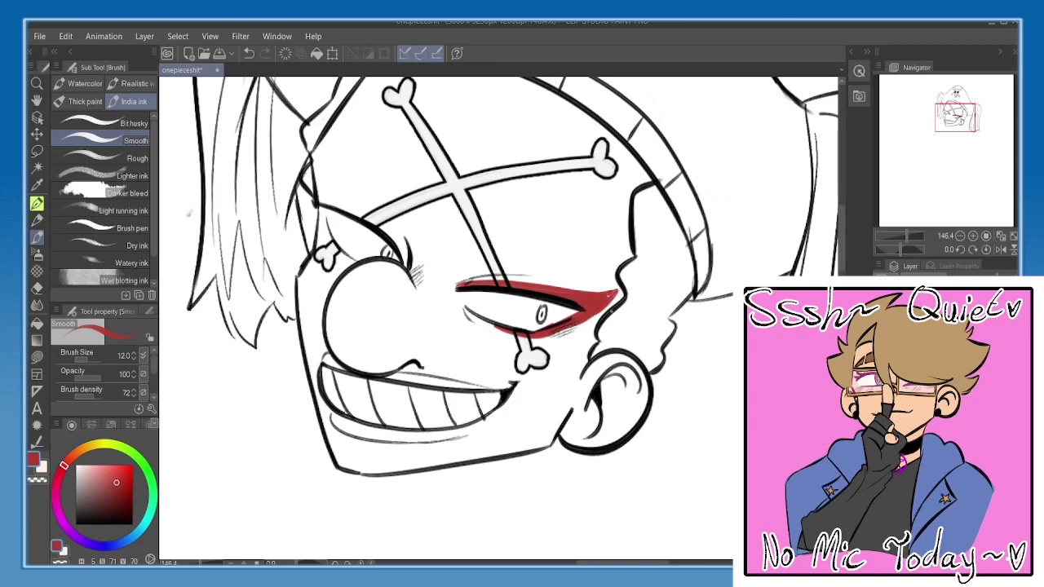
- Refine the red makeup's edges on the near eye and paint matching red makeup around the far eye behind the nose
key("e")
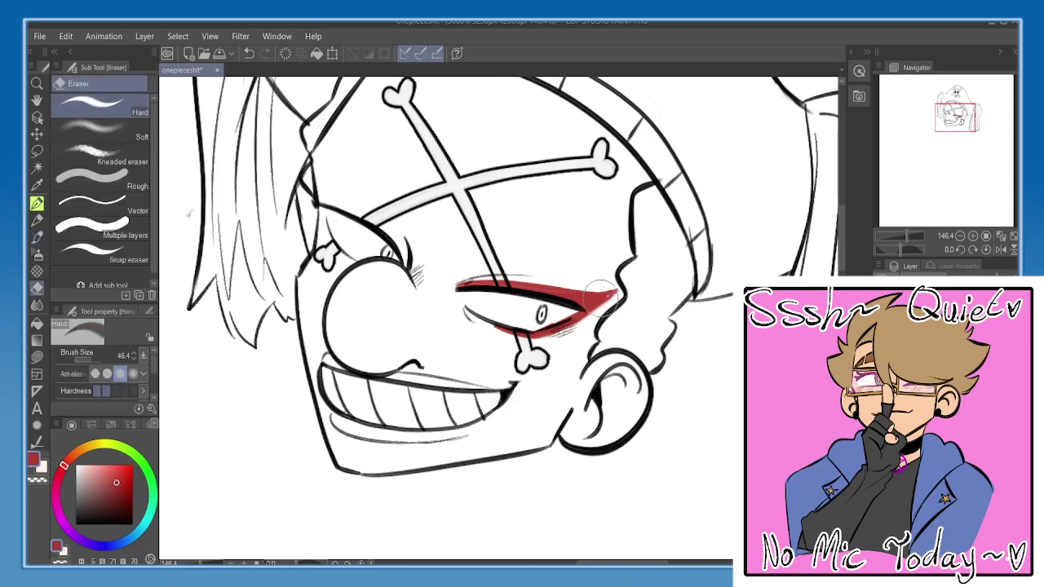
key("p")
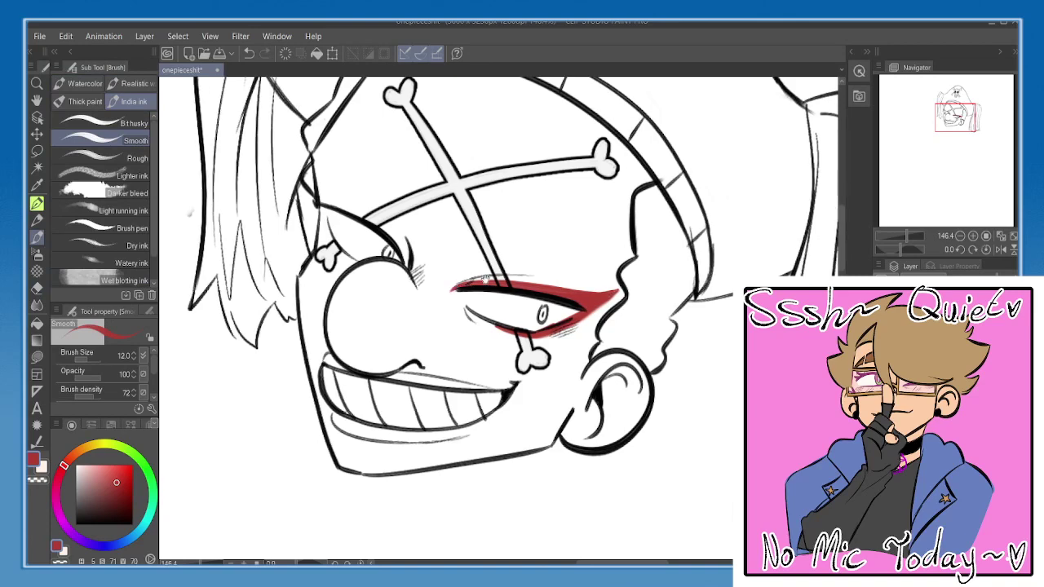
left_click_drag(486, 279, 524, 279)
left_click_drag(457, 306, 476, 318)
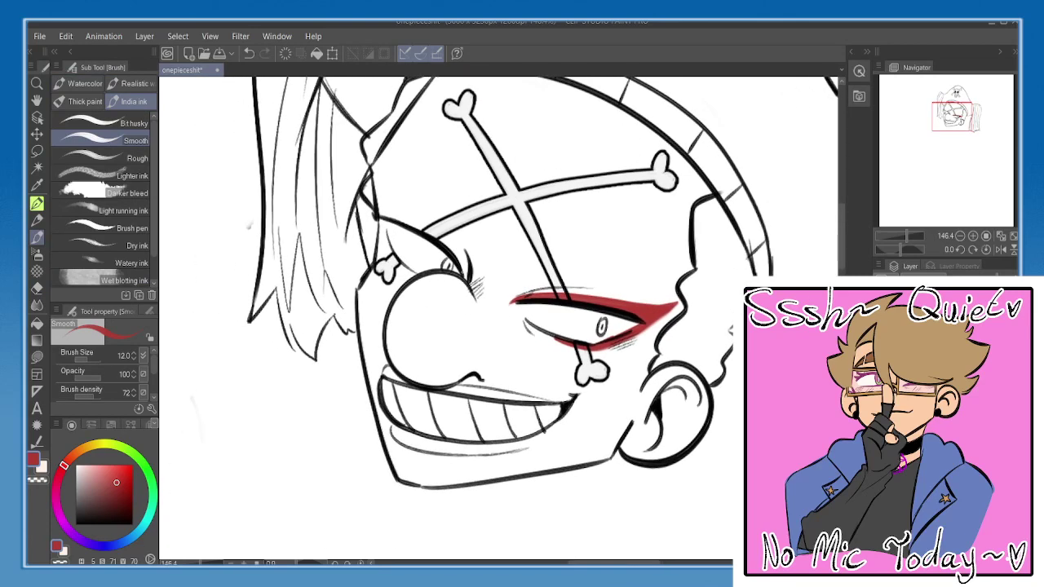
mouse_move(465, 279)
left_mouse_down()
mouse_move(450, 248)
mouse_move(378, 197)
mouse_move(389, 251)
mouse_move(418, 275)
left_mouse_up()
mouse_move(380, 232)
left_mouse_down()
mouse_move(388, 257)
mouse_move(382, 243)
left_mouse_up()
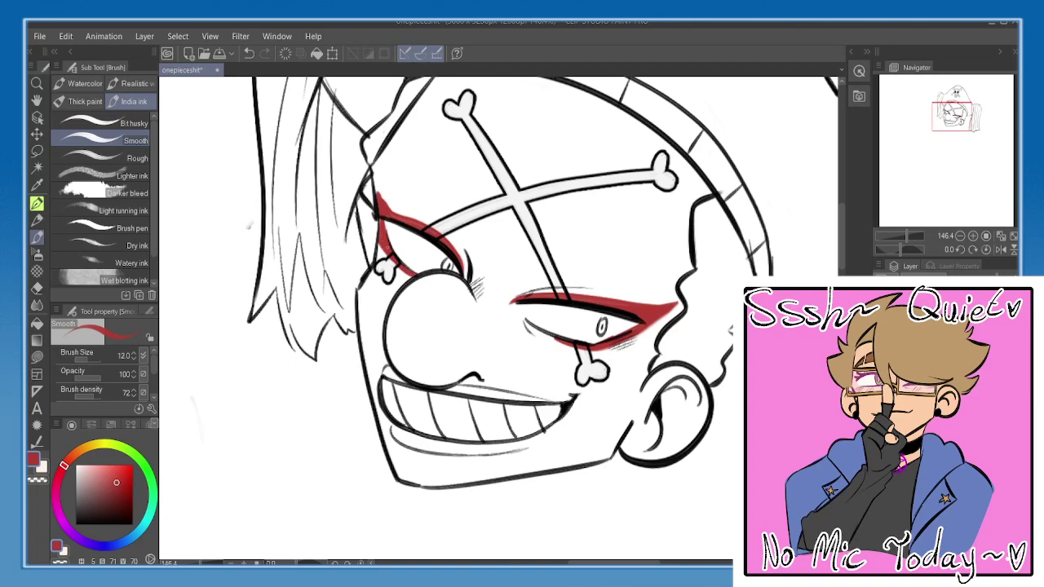
left_click(102, 546)
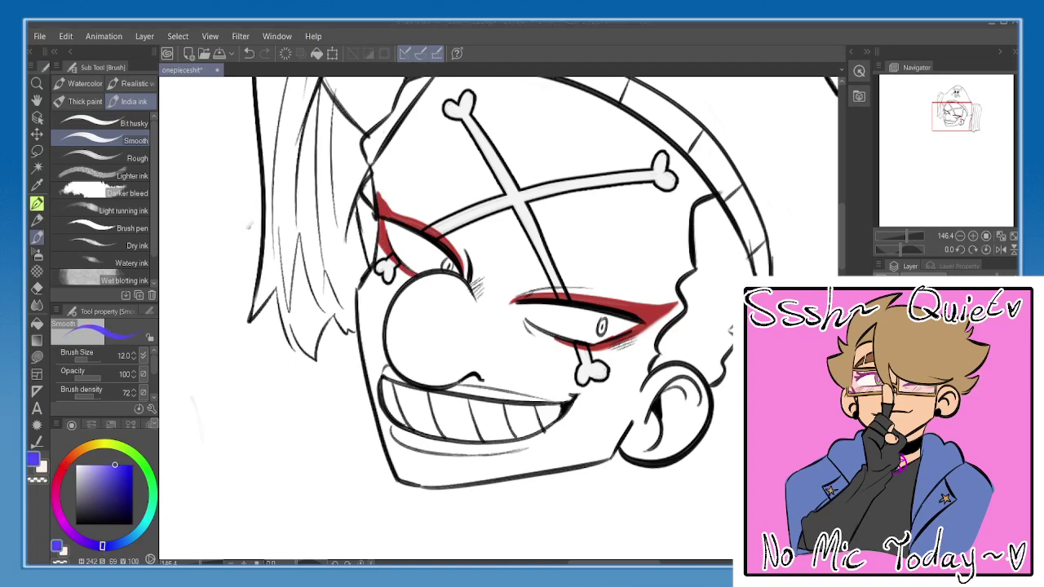
left_click_drag(409, 263, 400, 302)
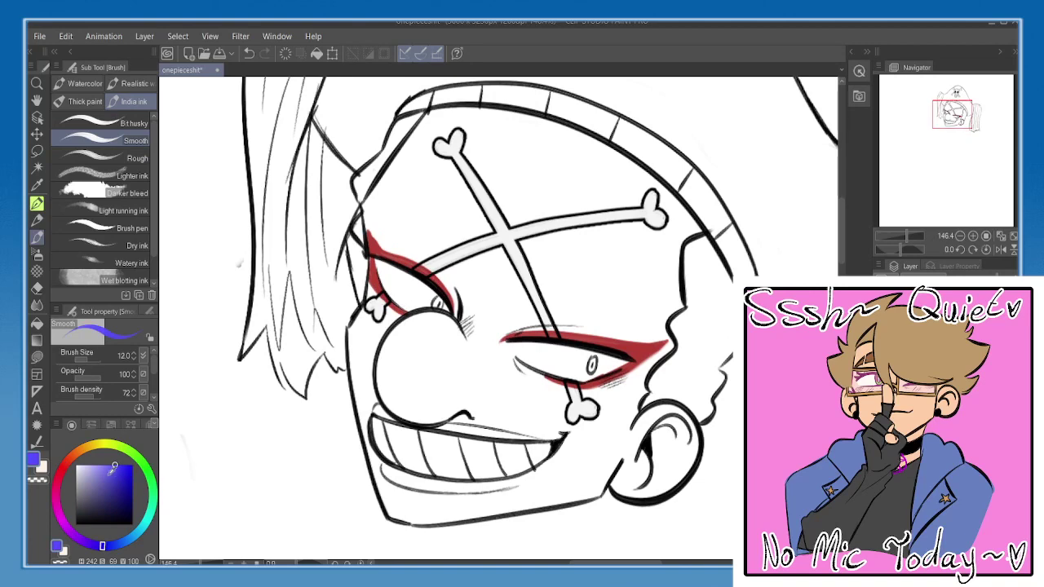
left_click(98, 548)
left_click(90, 544)
left_click_drag(106, 498, 118, 465)
mouse_move(430, 270)
left_mouse_down()
mouse_move(415, 274)
mouse_move(419, 296)
left_mouse_up()
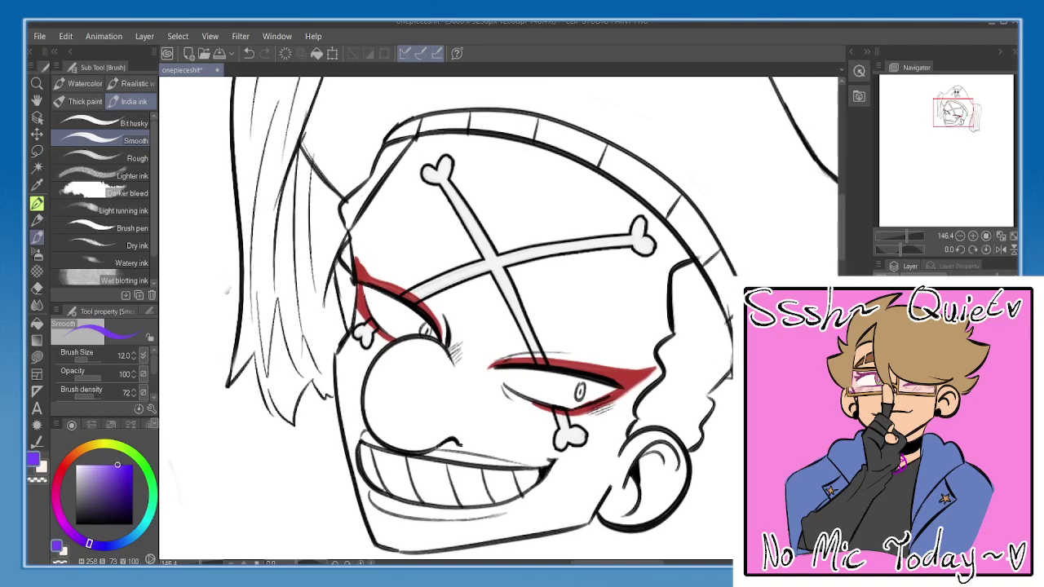
left_click_drag(453, 239, 377, 317)
key("ctrl+z")
- Pick a light blue-violet and paint a filled, curved spike above the far eye
left_click(106, 549)
left_click_drag(109, 492, 109, 444)
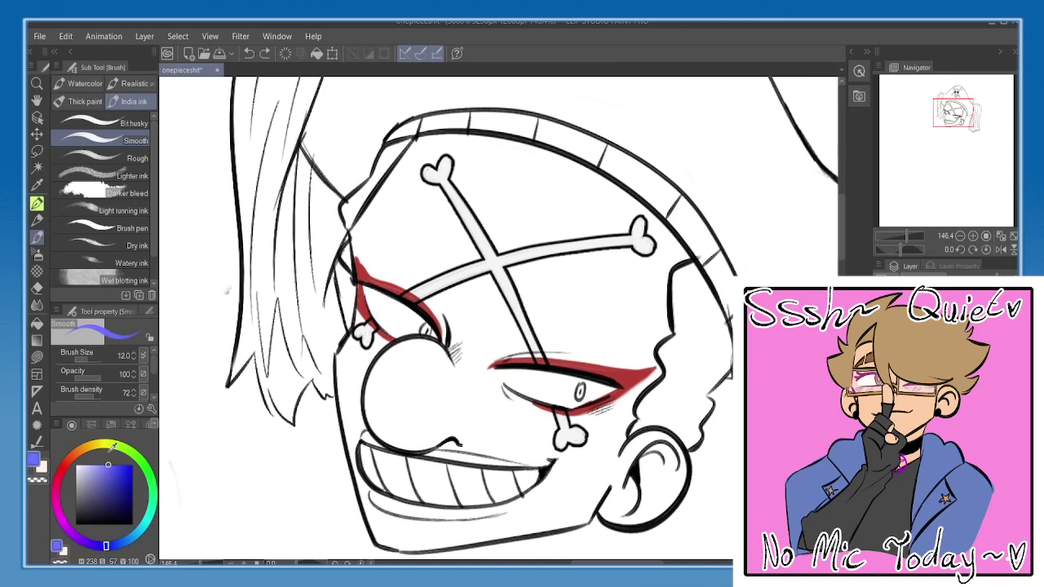
mouse_move(355, 290)
left_mouse_down()
mouse_move(349, 304)
mouse_move(409, 259)
mouse_move(396, 307)
mouse_move(381, 280)
mouse_move(410, 255)
mouse_move(393, 295)
left_mouse_up()
key("ctrl+z")
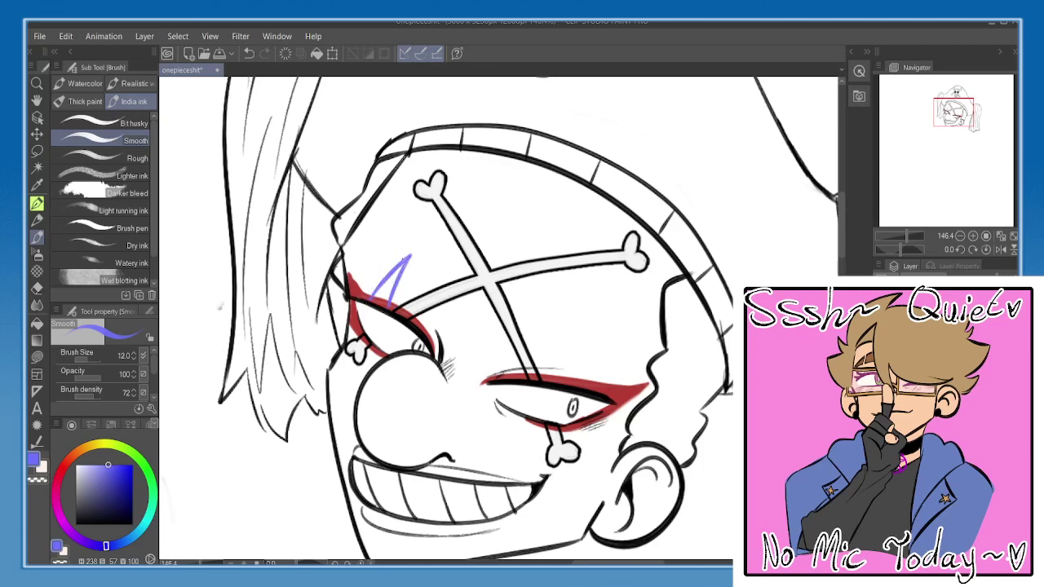
mouse_move(403, 259)
left_mouse_down()
mouse_move(375, 297)
mouse_move(393, 279)
left_mouse_up()
left_click_drag(602, 269, 594, 252)
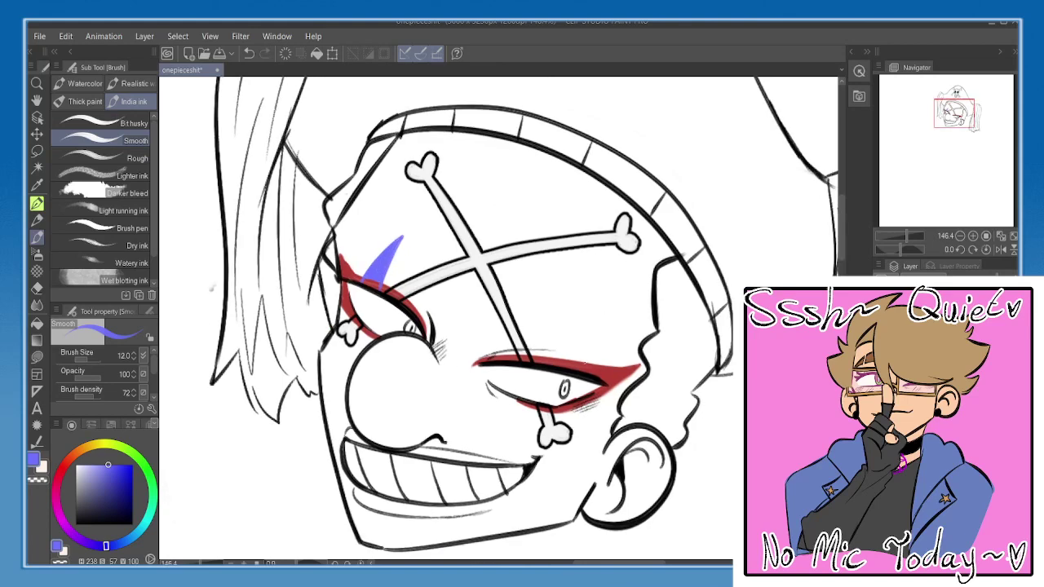
- Paint a taller blue-violet spike rising above the eye nearest the ear
mouse_move(584, 363)
left_mouse_down()
mouse_move(560, 291)
mouse_move(560, 345)
mouse_move(560, 285)
mouse_move(555, 352)
mouse_move(577, 360)
left_mouse_up()
key("ctrl+z")
left_click_drag(569, 308, 569, 359)
key("alt+Tab")
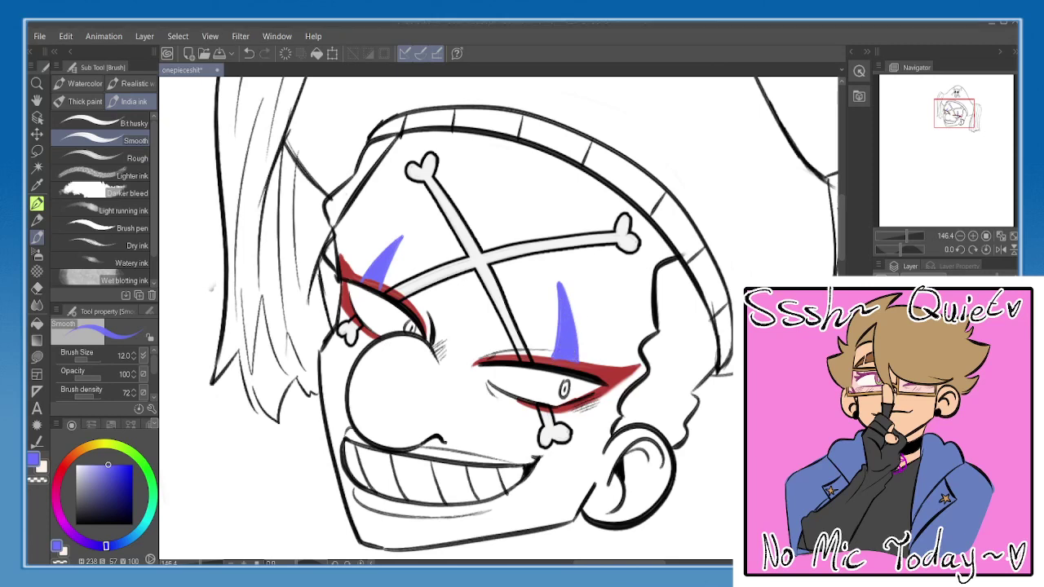
left_click(514, 342)
mouse_move(536, 378)
left_mouse_down()
mouse_move(533, 356)
mouse_move(534, 381)
left_mouse_up()
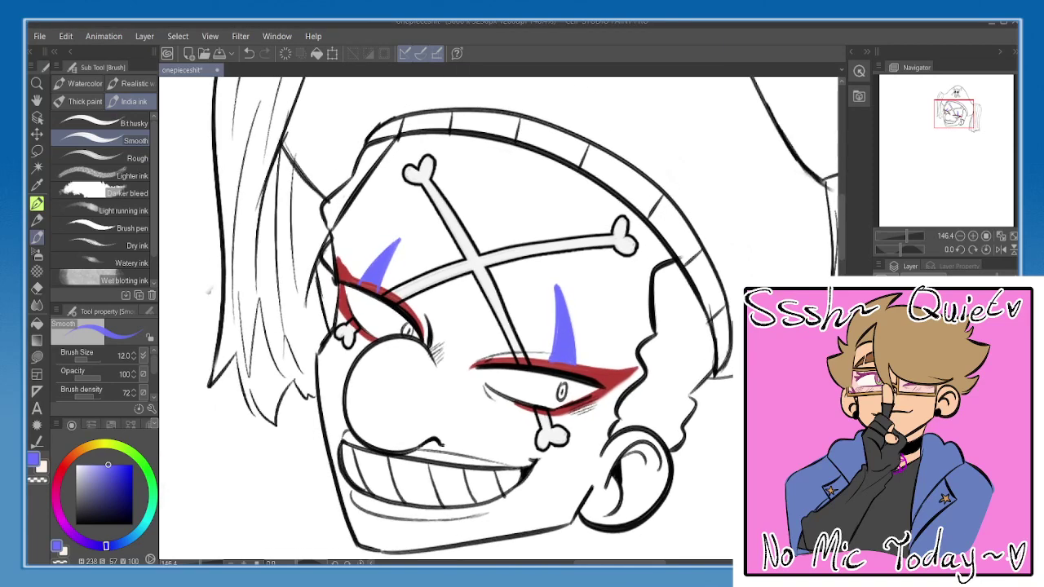
- Recolor both eye spikes in a muted blue-violet with the G-pen
left_click_drag(124, 476, 96, 481)
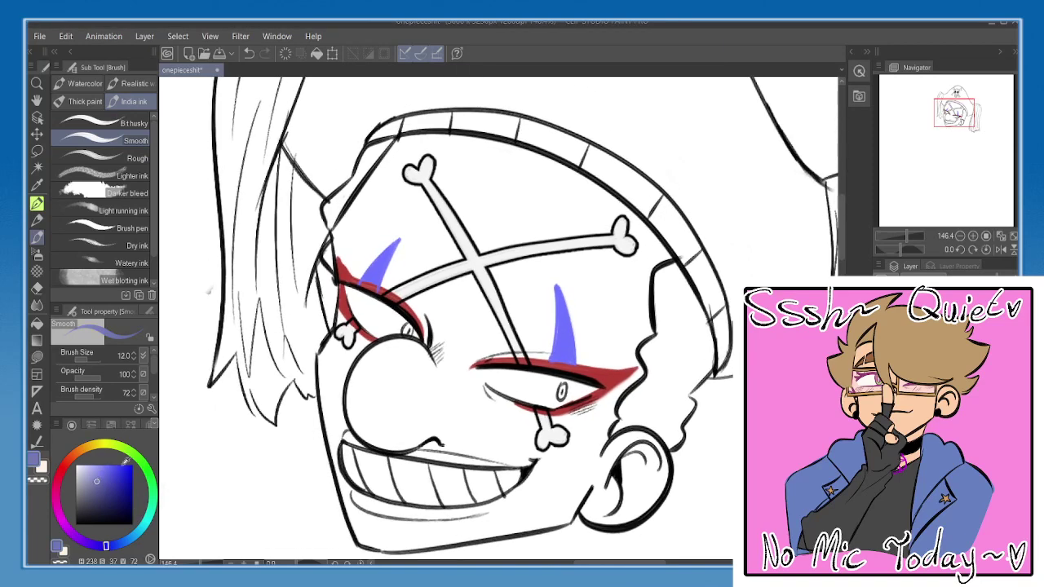
key("p")
left_click_drag(399, 240, 375, 282)
left_click(137, 124)
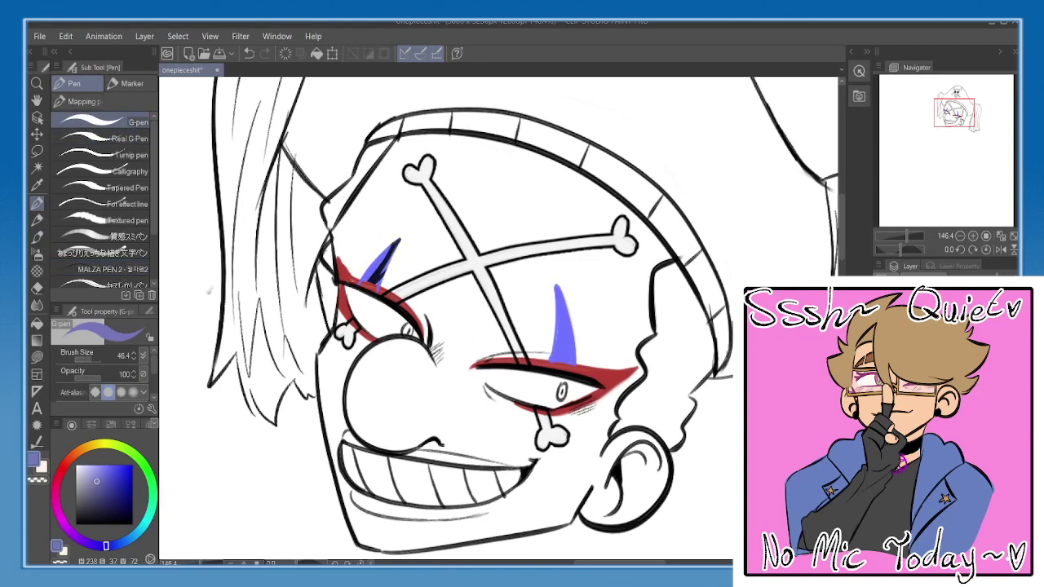
left_click_drag(395, 244, 371, 283)
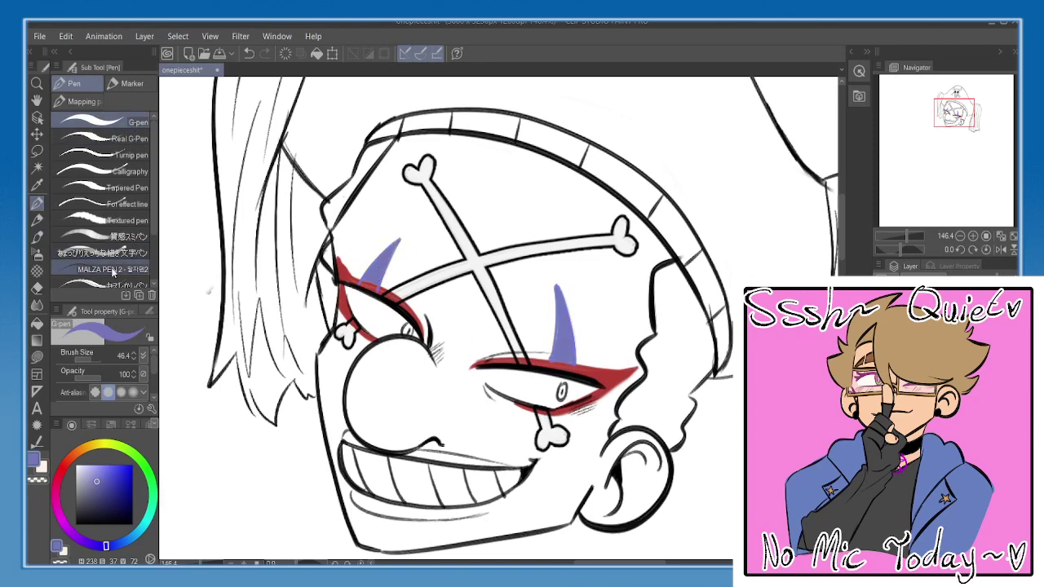
- Try lettering "Slay" in black beside the hat with the ちょっぴりえっちな描き文字ペン at size 10
left_click(126, 256)
mouse_move(255, 331)
left_mouse_down()
mouse_move(283, 334)
mouse_move(253, 375)
mouse_move(364, 319)
left_mouse_up()
left_click(76, 523)
left_click(959, 236)
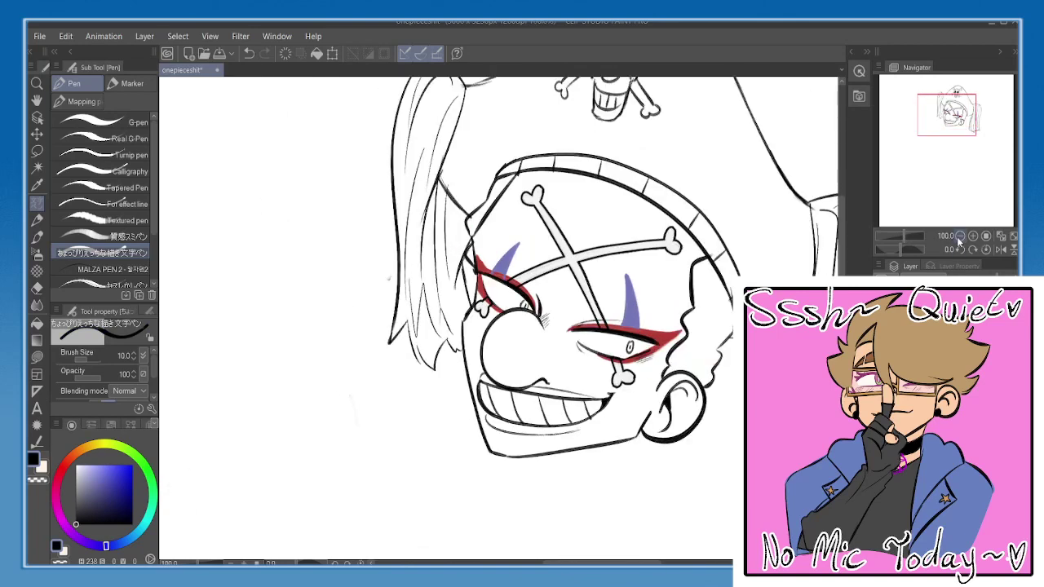
left_click(960, 236)
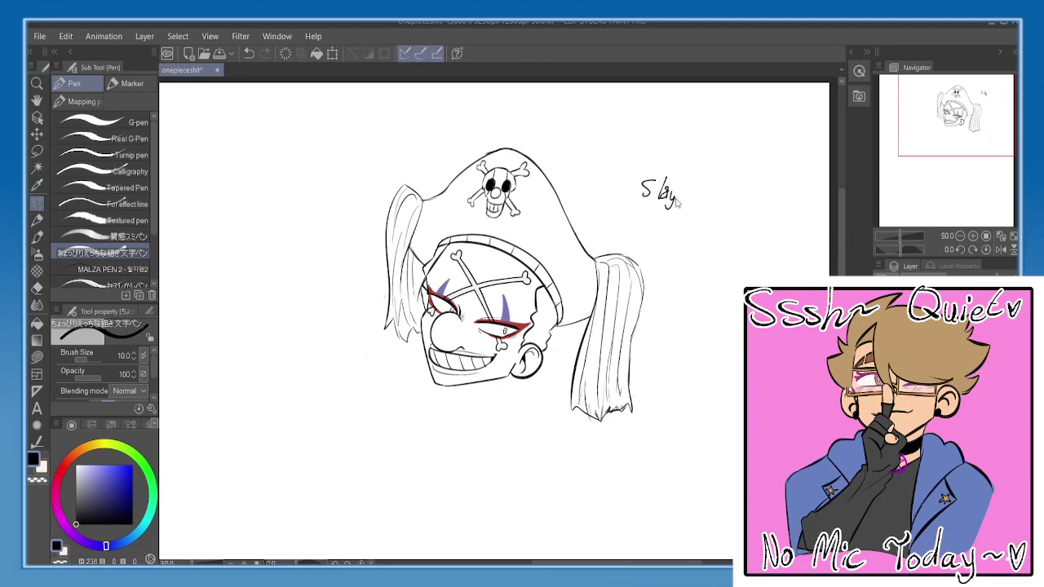
scroll(676, 195, "up", 2)
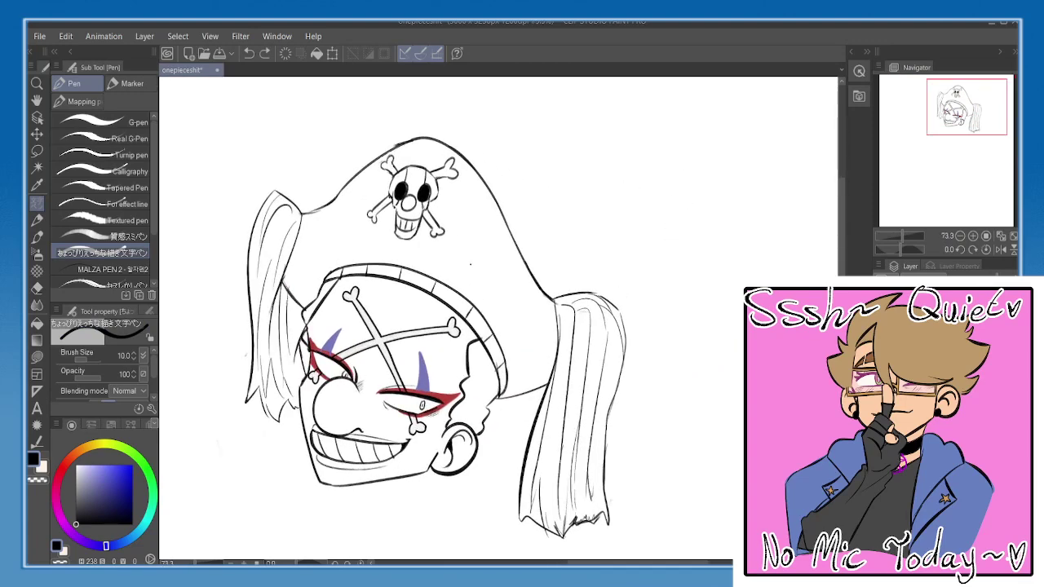
- Test the 質感スミペン beside the hat, undo the blot and reduce its brush size to 10
left_click(116, 236)
scroll(603, 215, "right", 1)
left_click_drag(620, 210, 644, 213)
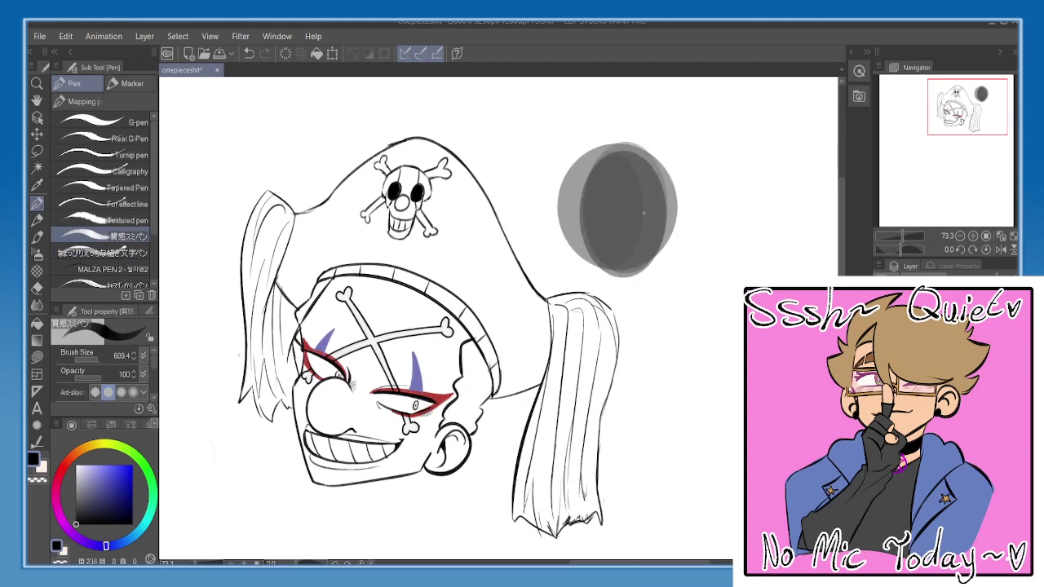
key("ctrl+z")
left_click_drag(90, 360, 84, 359)
left_click(134, 353)
left_click(134, 353)
left_click(134, 353)
left_click(134, 353)
left_click(134, 353)
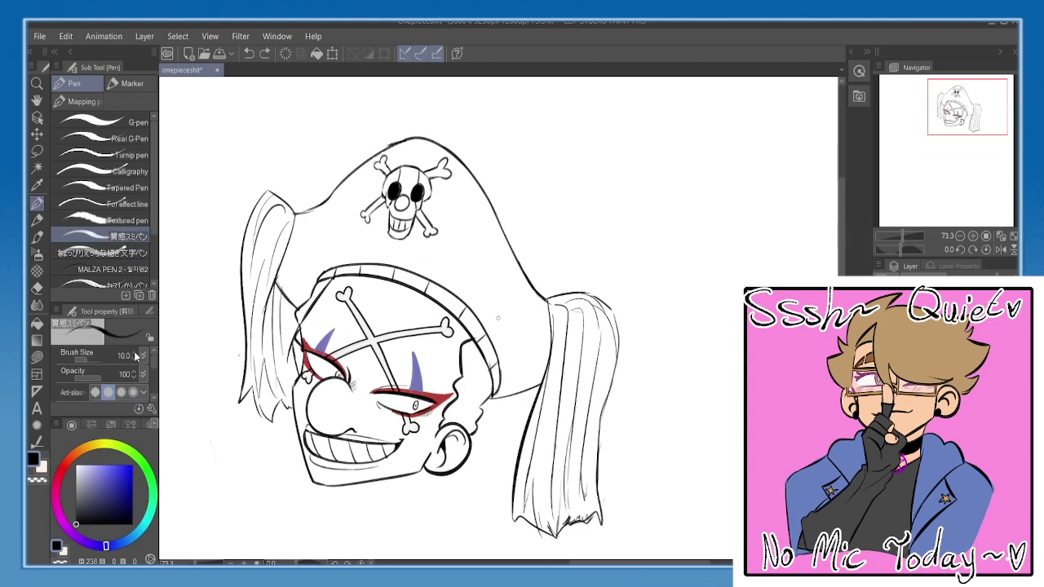
- Handwrite "Slay" in black in the empty area beside the hat, undoing the first test strokes
scroll(608, 207, "down", 1)
mouse_move(606, 200)
left_mouse_down()
mouse_move(625, 201)
mouse_move(607, 222)
left_mouse_up()
mouse_move(626, 209)
left_mouse_down()
mouse_move(630, 217)
mouse_move(612, 223)
left_mouse_up()
key("ctrl+z")
key("ctrl+z")
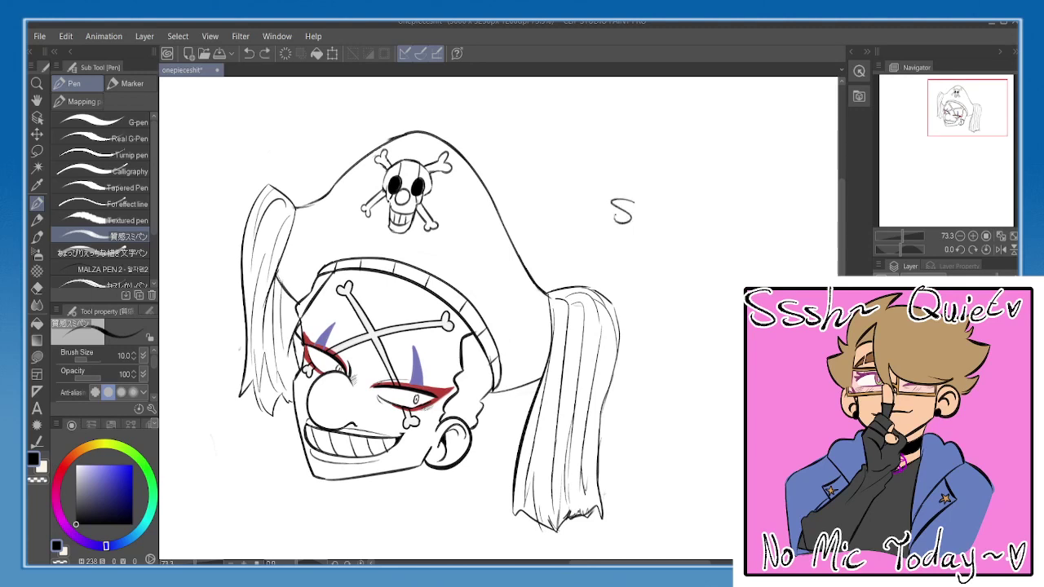
mouse_move(650, 194)
left_mouse_down()
mouse_move(640, 223)
mouse_move(657, 226)
left_mouse_up()
left_click_drag(666, 210, 644, 249)
- Enlarge the brush and add a tilde after the handwritten "Slay"
scroll(152, 256, "down", 4)
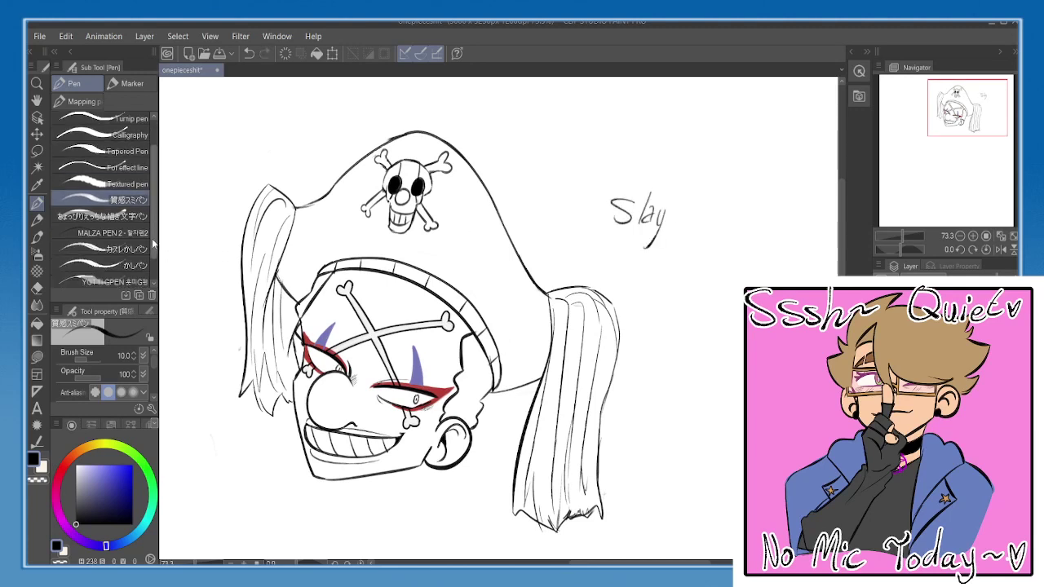
scroll(152, 256, "up", 2)
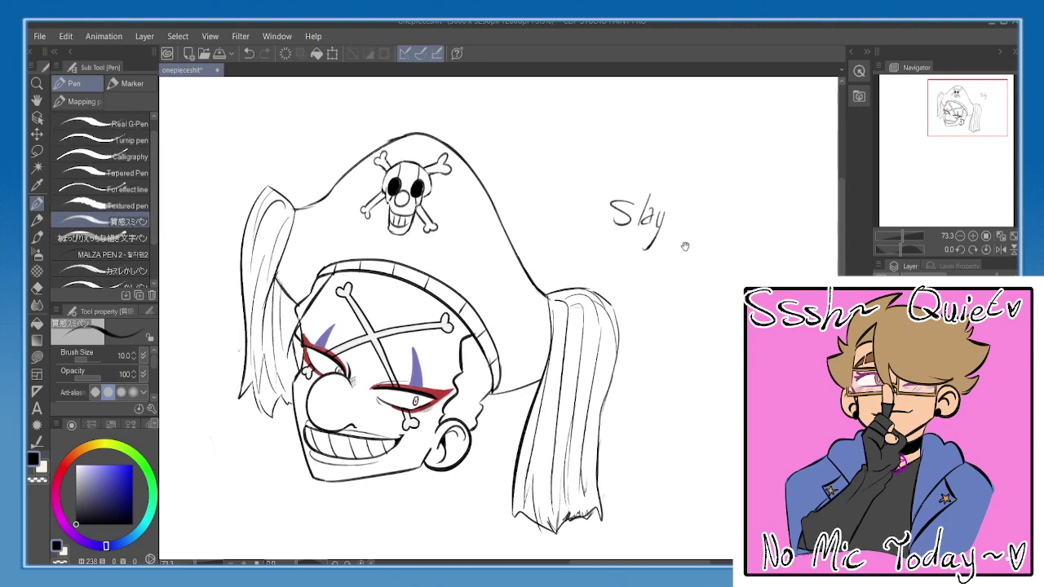
left_click(142, 353)
left_click(142, 353)
left_click(142, 353)
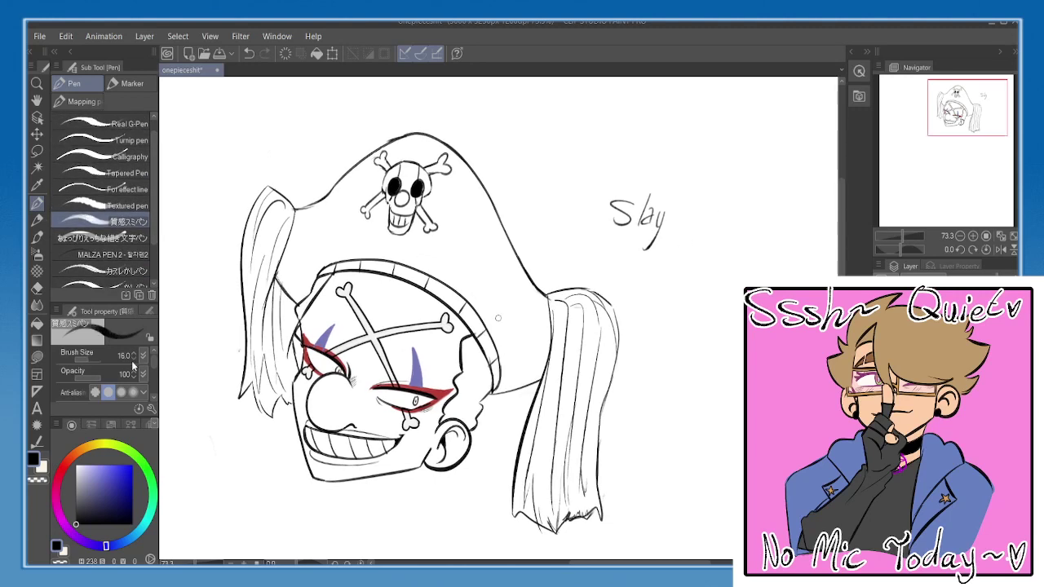
left_click(141, 353)
left_click_drag(670, 220, 685, 218)
mouse_move(610, 269)
left_mouse_down()
mouse_move(654, 195)
mouse_move(659, 243)
left_mouse_up()
- Erase the handwritten "Slay~" beside the hat
key("e")
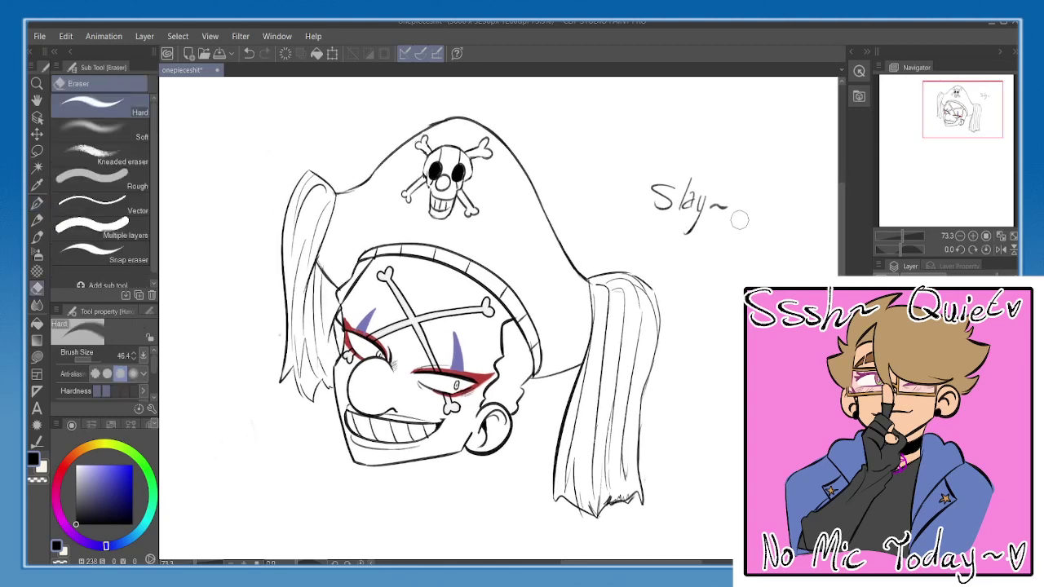
mouse_move(734, 217)
left_mouse_down()
mouse_move(711, 225)
mouse_move(728, 188)
mouse_move(651, 209)
mouse_move(678, 171)
mouse_move(642, 201)
left_mouse_up()
mouse_move(631, 246)
left_mouse_down()
mouse_move(670, 165)
mouse_move(662, 188)
left_mouse_up()
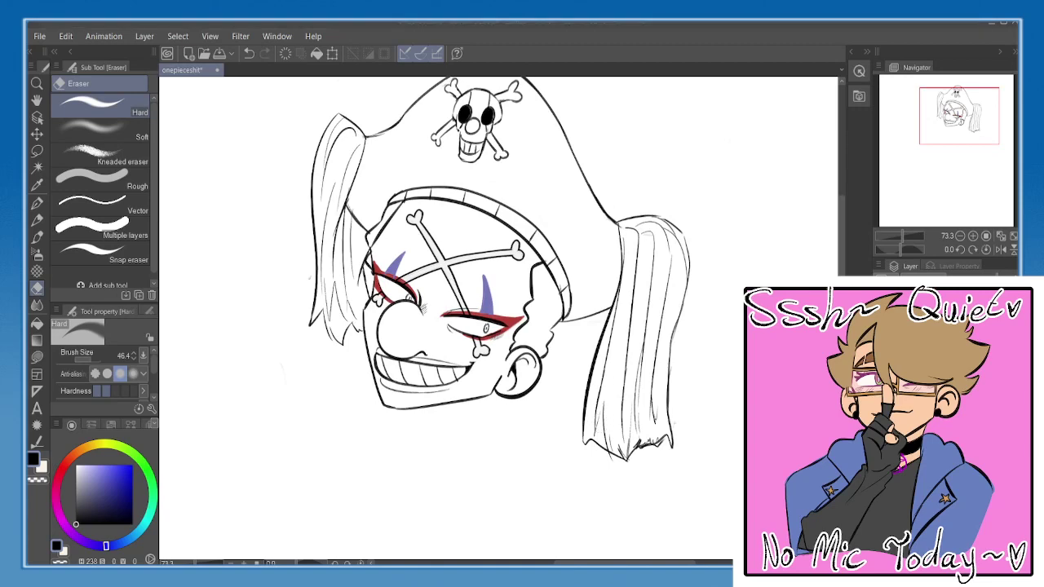
- Compare the face with and without the red and blue eye makeup, and show the sketch again
left_click_drag(568, 362, 577, 340)
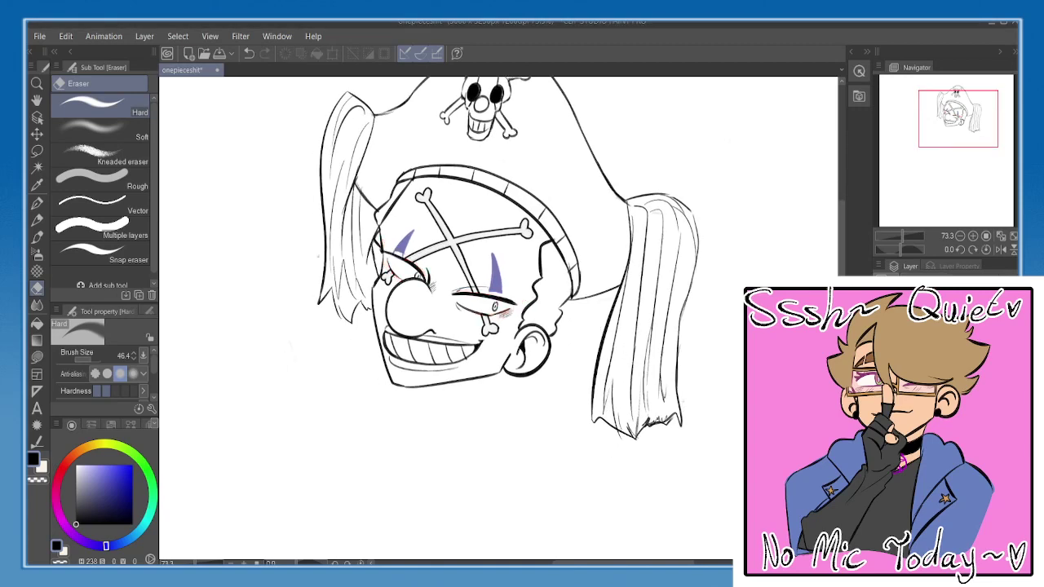
key("ctrl+y")
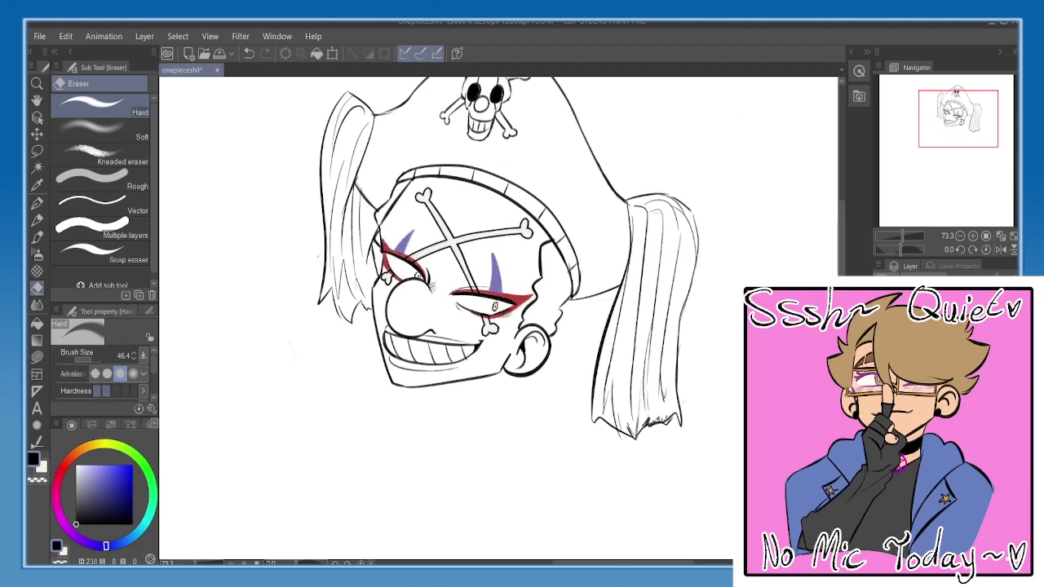
key("ctrl+z")
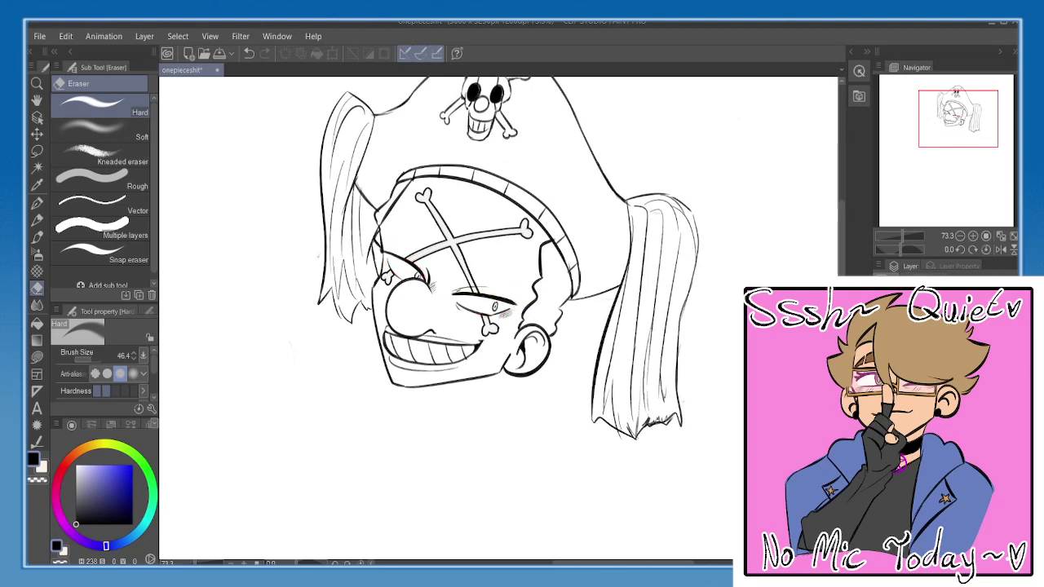
key("ctrl+y")
left_click_drag(634, 289, 644, 293)
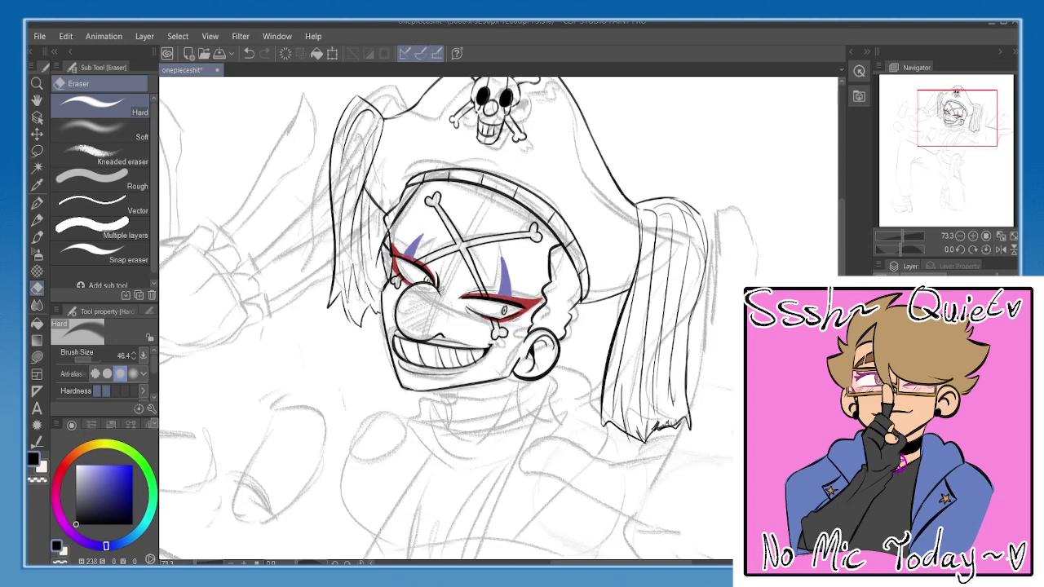
key("ctrl+z")
key("ctrl+y")
- Ink the upper edge and the first fingers of the gloved fist beside the face in black
left_click_drag(127, 486, 58, 543)
key("b")
mouse_move(467, 383)
left_mouse_down()
mouse_move(511, 243)
mouse_move(519, 328)
mouse_move(555, 359)
left_mouse_up()
scroll(450, 262, "up", 1)
mouse_move(311, 303)
left_mouse_down()
mouse_move(501, 311)
mouse_move(561, 354)
left_mouse_up()
mouse_move(400, 319)
left_mouse_down()
mouse_move(472, 226)
mouse_move(488, 236)
mouse_move(482, 267)
mouse_move(511, 249)
mouse_move(527, 265)
mouse_move(495, 308)
mouse_move(500, 283)
mouse_move(539, 288)
left_mouse_up()
key("e")
key("b")
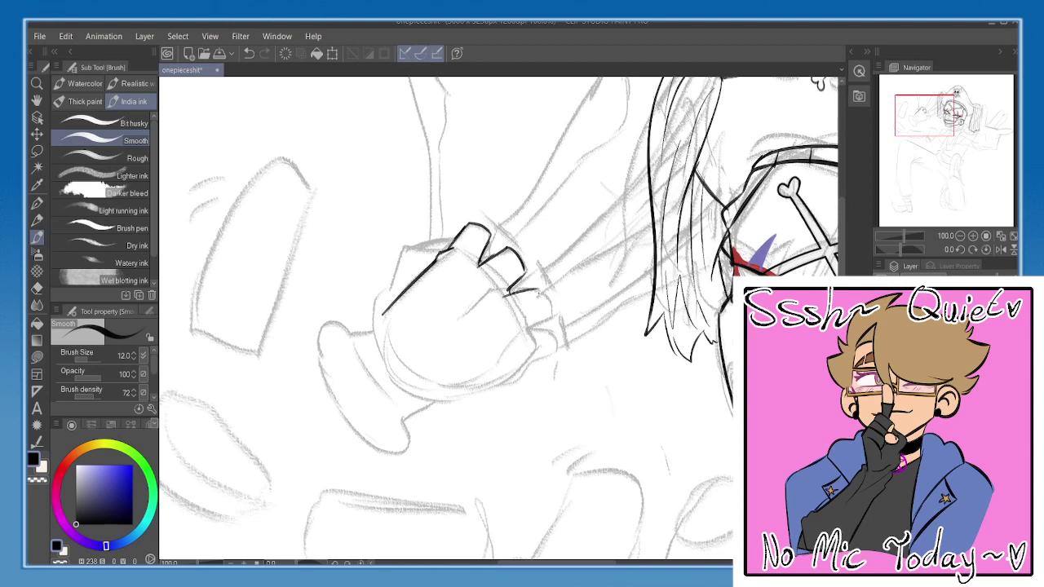
- Ink the remaining fingers, the underside and the wrist curve of the gloved fist, undoing misplaced strokes
mouse_move(526, 334)
left_mouse_down()
mouse_move(554, 349)
mouse_move(543, 361)
mouse_move(426, 409)
left_mouse_up()
key("ctrl+z")
left_click_drag(413, 379, 419, 369)
mouse_move(396, 295)
left_mouse_down()
mouse_move(375, 353)
mouse_move(402, 394)
left_mouse_up()
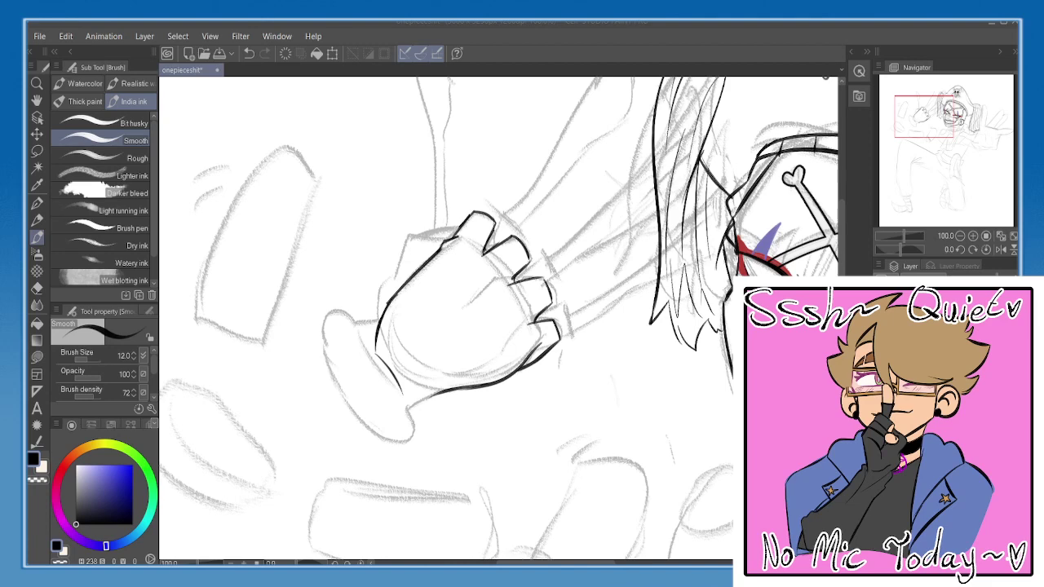
mouse_move(411, 311)
left_mouse_down()
mouse_move(423, 293)
mouse_move(383, 336)
left_mouse_up()
key("e")
key("b")
mouse_move(400, 287)
left_mouse_down()
mouse_move(380, 323)
mouse_move(390, 306)
left_mouse_up()
key("ctrl+z")
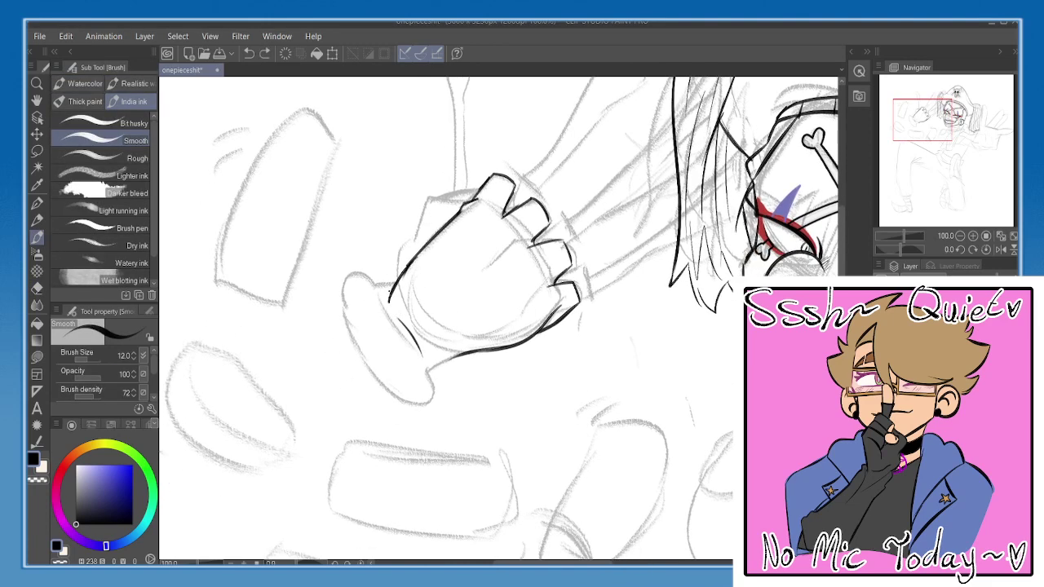
- Clean up the fist's wrist curve and ink the wavy outline of the glove cuff
key("e")
mouse_move(419, 352)
left_mouse_down()
mouse_move(397, 308)
mouse_move(392, 323)
mouse_move(429, 366)
mouse_move(501, 347)
left_mouse_up()
key("b")
key("e")
key("b")
left_click_drag(489, 351, 502, 335)
mouse_move(410, 262)
left_mouse_down()
mouse_move(392, 253)
mouse_move(359, 269)
mouse_move(349, 306)
mouse_move(413, 389)
mouse_move(447, 377)
mouse_move(468, 345)
left_mouse_up()
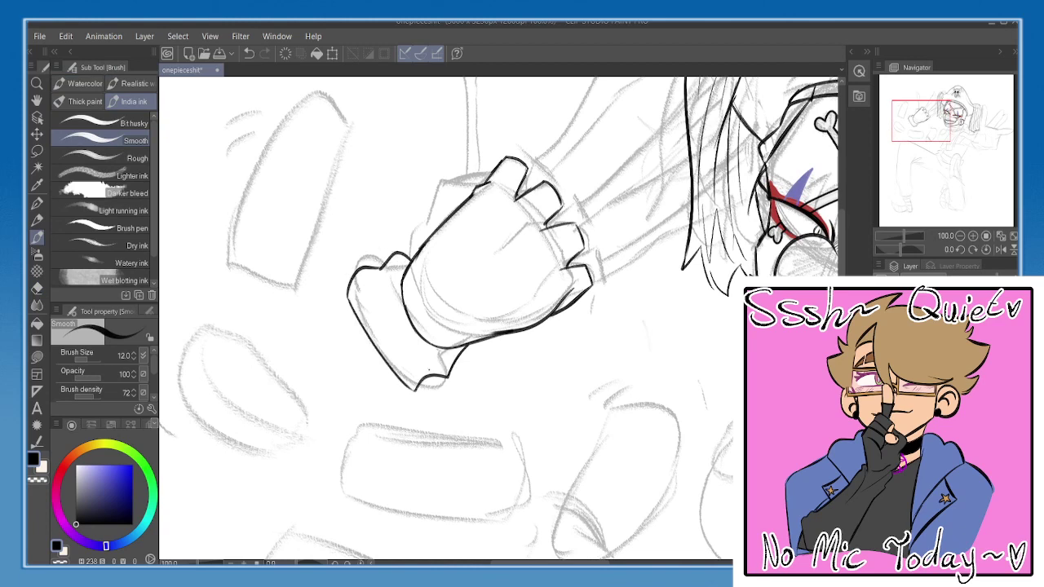
- Add fold lines inside the glove cuff and a line across the knuckles of the fist
mouse_move(431, 375)
left_mouse_down()
mouse_move(382, 276)
mouse_move(381, 316)
left_mouse_up()
key("ctrl+z")
left_click_drag(371, 274, 378, 314)
left_click_drag(418, 368, 399, 340)
mouse_move(520, 262)
left_mouse_down()
mouse_move(507, 284)
mouse_move(524, 259)
left_mouse_up()
mouse_move(481, 215)
left_mouse_down()
mouse_move(542, 280)
mouse_move(564, 318)
mouse_move(556, 317)
left_mouse_up()
key("ctrl+z")
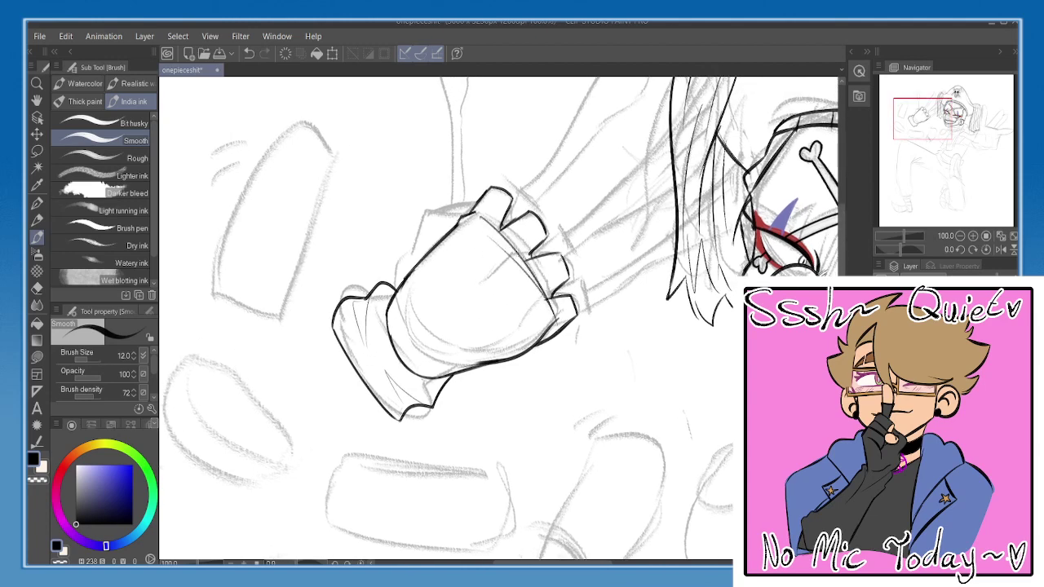
- Ink thin crease lines along the back of the glove, undoing misplaced strokes
left_click_drag(529, 257, 467, 278)
left_click_drag(481, 250, 423, 314)
mouse_move(505, 282)
left_mouse_down()
mouse_move(437, 338)
mouse_move(507, 284)
left_mouse_up()
key("ctrl+z")
key("ctrl+z")
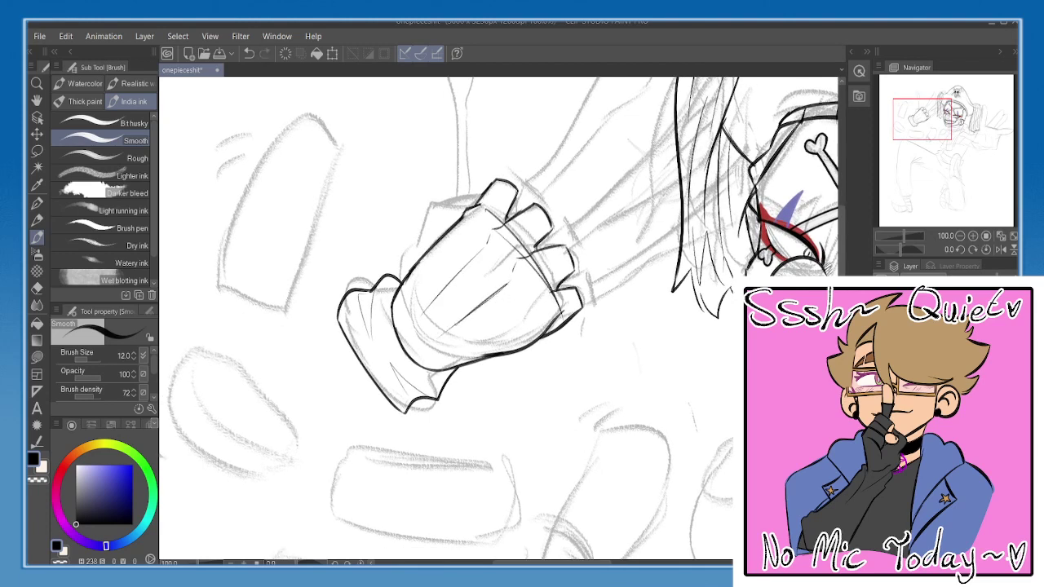
left_click_drag(457, 327, 492, 300)
left_click_drag(478, 252, 428, 303)
key("ctrl+z")
left_click_drag(478, 255, 425, 310)
left_click_drag(532, 200, 487, 287)
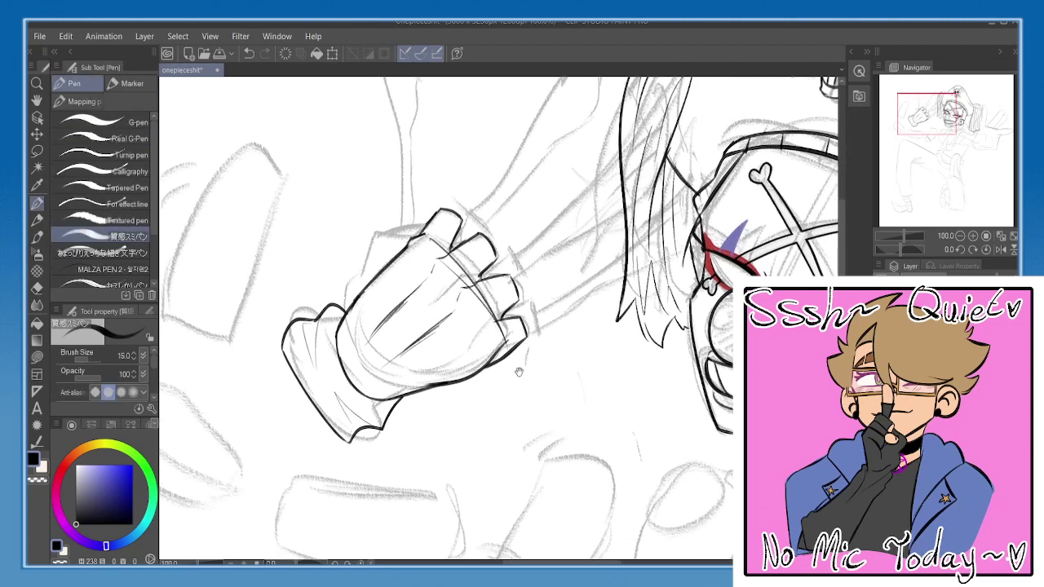
- Handwrite "hmm~" in black with the Pen tool in the empty area below the fist
key("p")
mouse_move(516, 394)
left_mouse_down()
mouse_move(526, 361)
mouse_move(542, 390)
left_mouse_up()
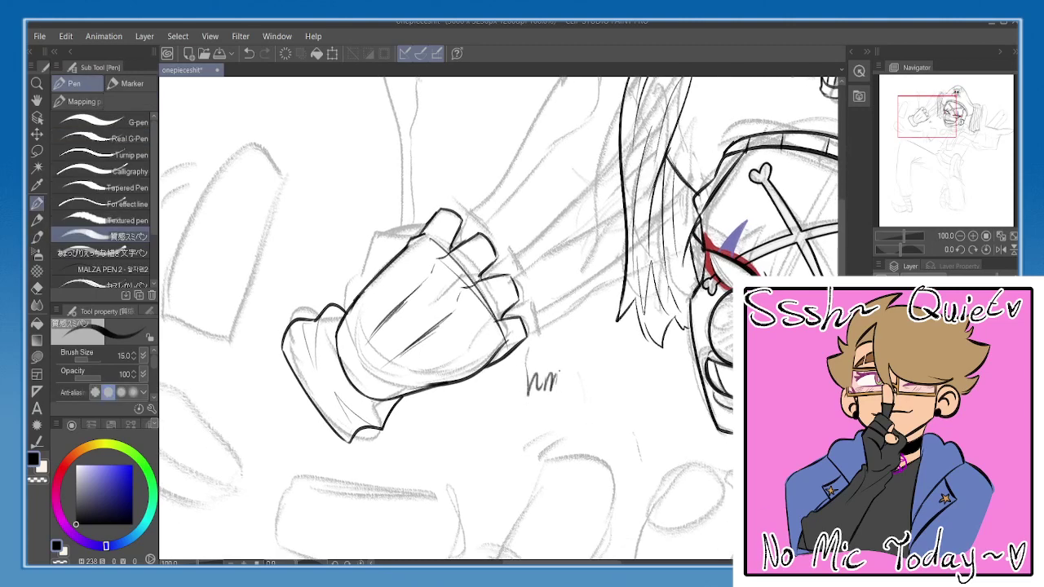
left_click_drag(676, 321, 683, 352)
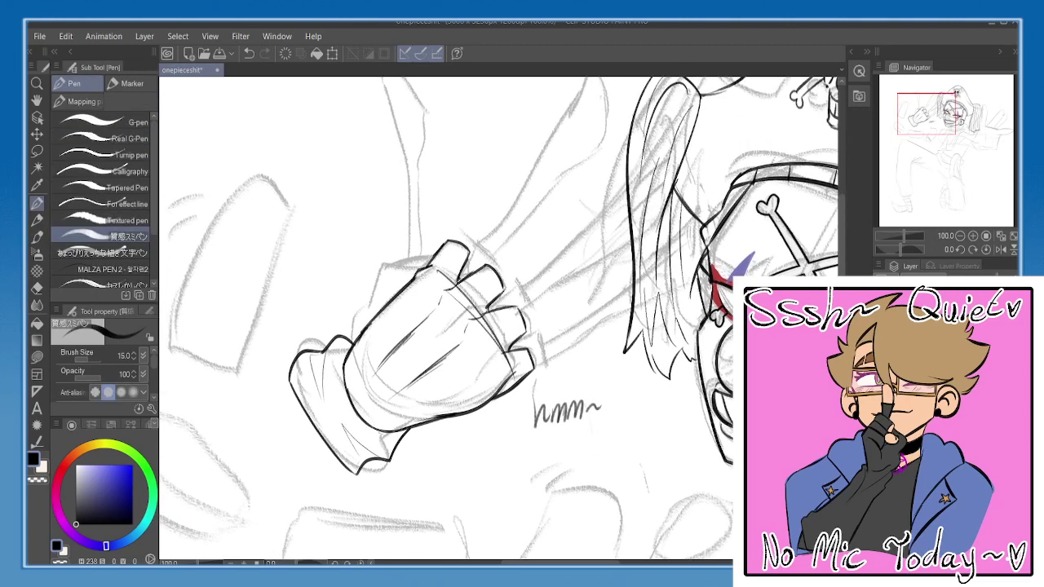
- Ink a narrow knife handle with the India ink brush in the empty area above the fist
key("b")
mouse_move(423, 242)
left_mouse_down()
mouse_move(431, 274)
mouse_move(493, 328)
left_mouse_up()
mouse_move(407, 186)
left_mouse_down()
mouse_move(419, 235)
mouse_move(358, 202)
mouse_move(356, 188)
mouse_move(378, 178)
left_mouse_up()
mouse_move(367, 203)
left_mouse_down()
mouse_move(351, 202)
mouse_move(329, 174)
mouse_move(354, 295)
left_mouse_up()
key("ctrl+z")
left_click_drag(325, 169, 351, 273)
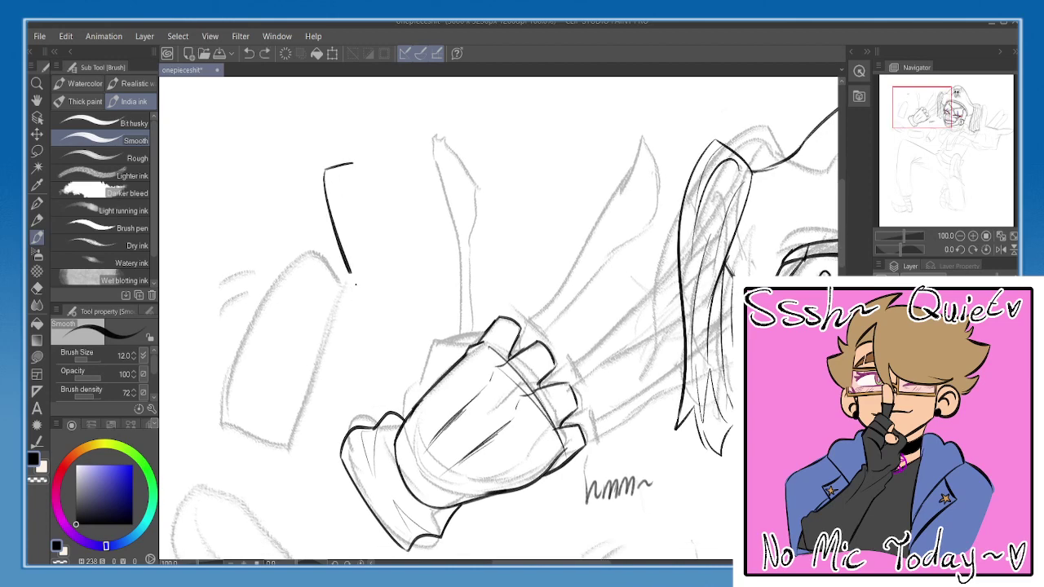
left_click_drag(356, 172, 377, 272)
key("ctrl+z")
left_click_drag(356, 169, 380, 281)
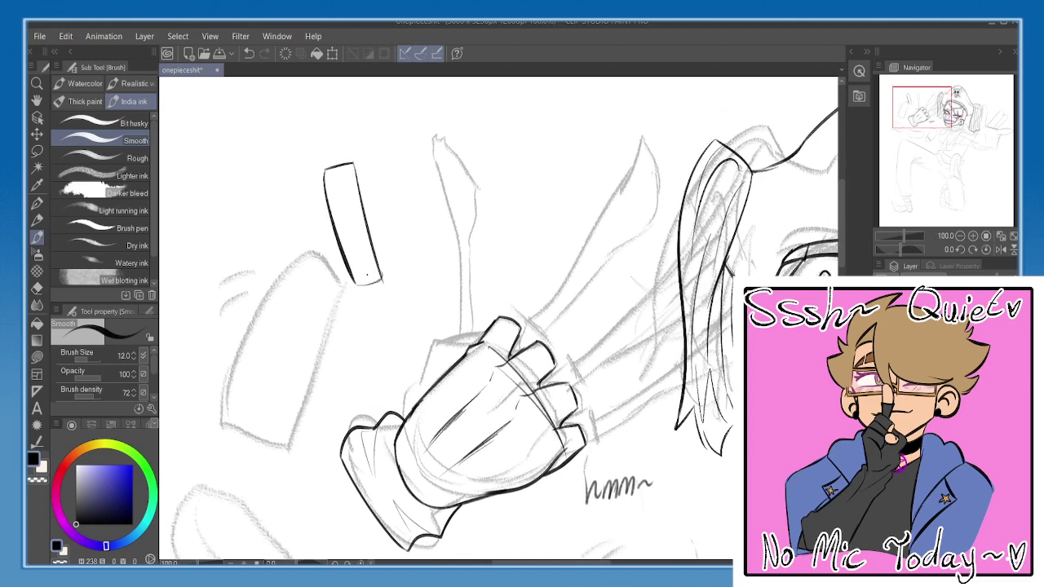
- Add a thin oval guard across the upper end of the knife handle
left_click_drag(352, 208, 372, 258)
left_click_drag(322, 225, 394, 210)
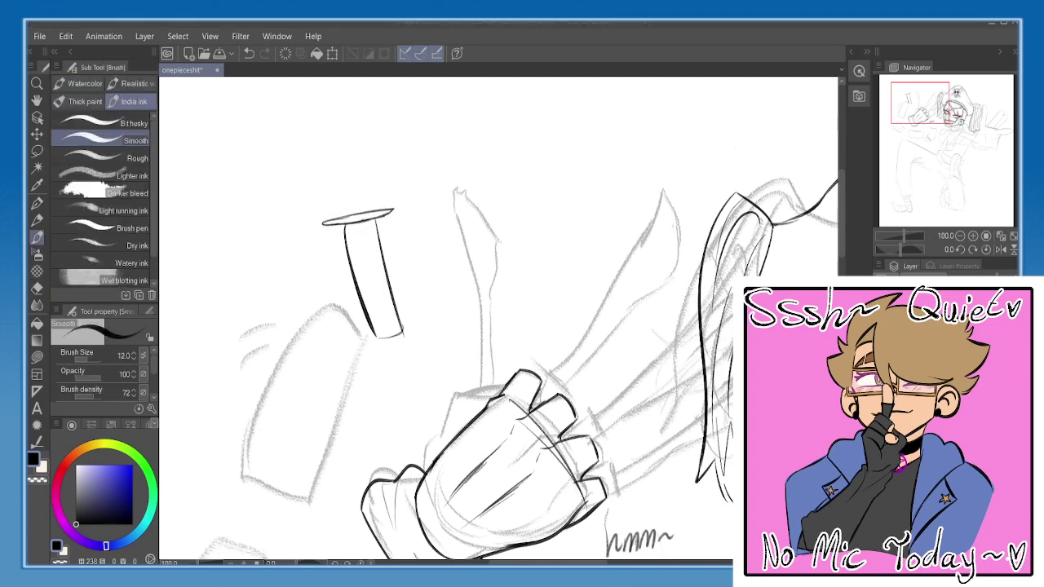
left_click_drag(339, 170, 366, 296)
mouse_move(328, 203)
left_mouse_down()
mouse_move(407, 451)
mouse_move(399, 304)
mouse_move(406, 346)
mouse_move(305, 178)
mouse_move(318, 217)
left_mouse_up()
key("ctrl+z")
key("ctrl+z")
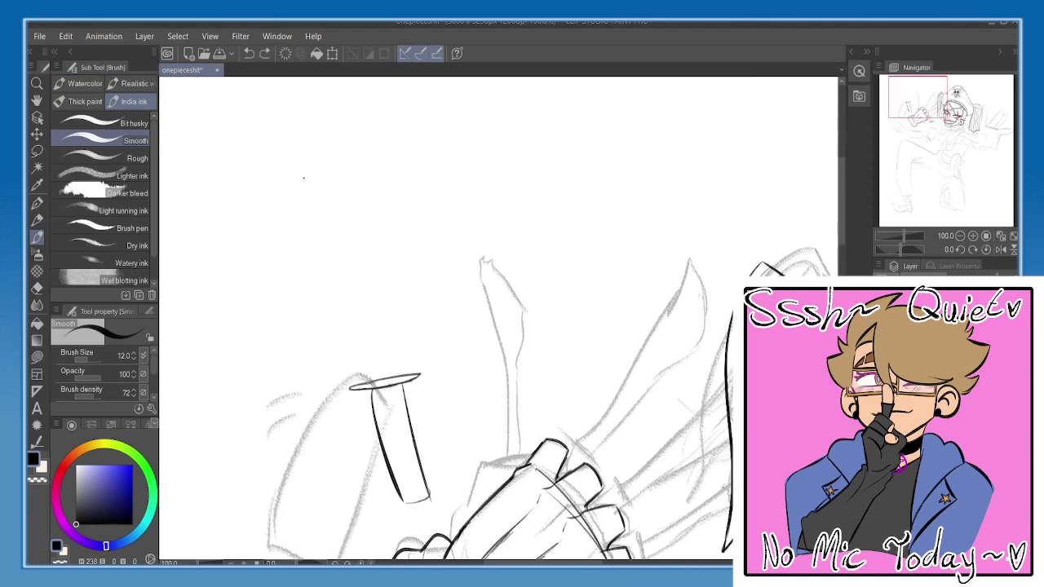
- Ink the long curved edge of the knife blade up to its pointed tip
mouse_move(302, 173)
left_mouse_down()
mouse_move(353, 283)
mouse_move(373, 381)
left_mouse_up()
key("ctrl+z")
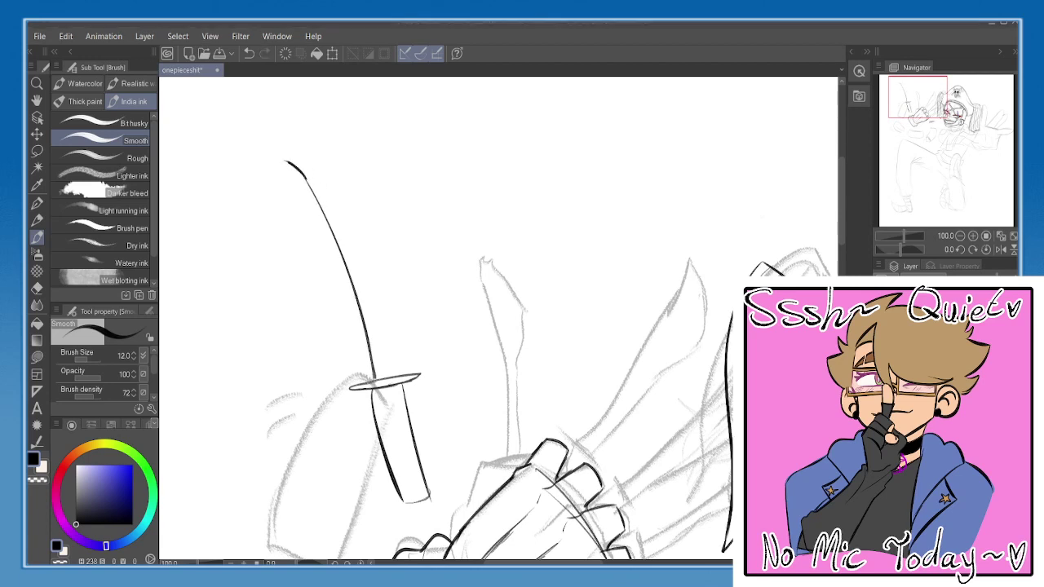
left_click_drag(304, 170, 355, 172)
key("ctrl+z")
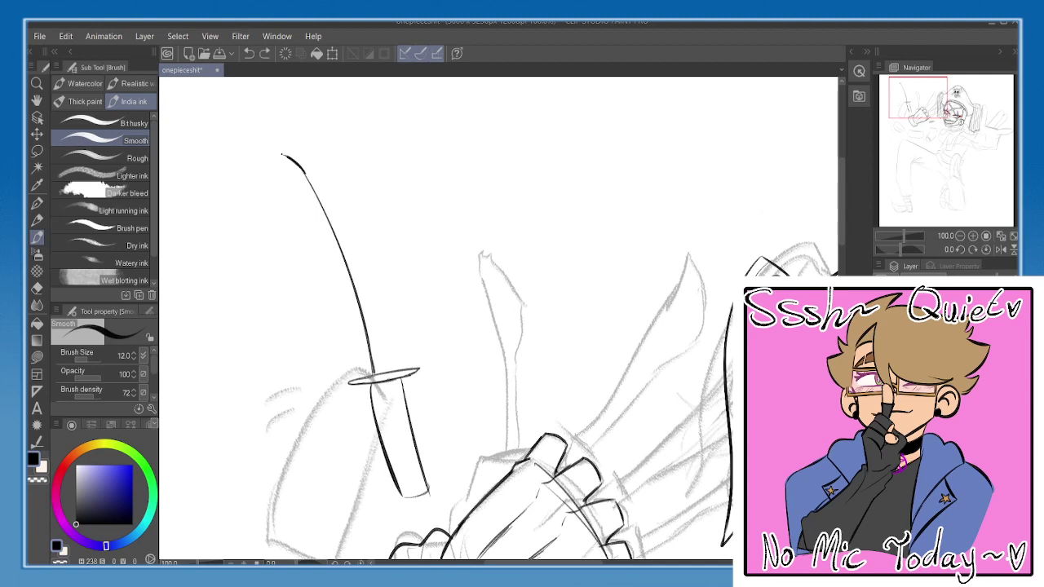
left_click_drag(282, 154, 349, 168)
key("ctrl+z")
- Ink the opposite edge of the knife blade down to the guard, redoing the stroke until it fits
left_click_drag(364, 177, 388, 275)
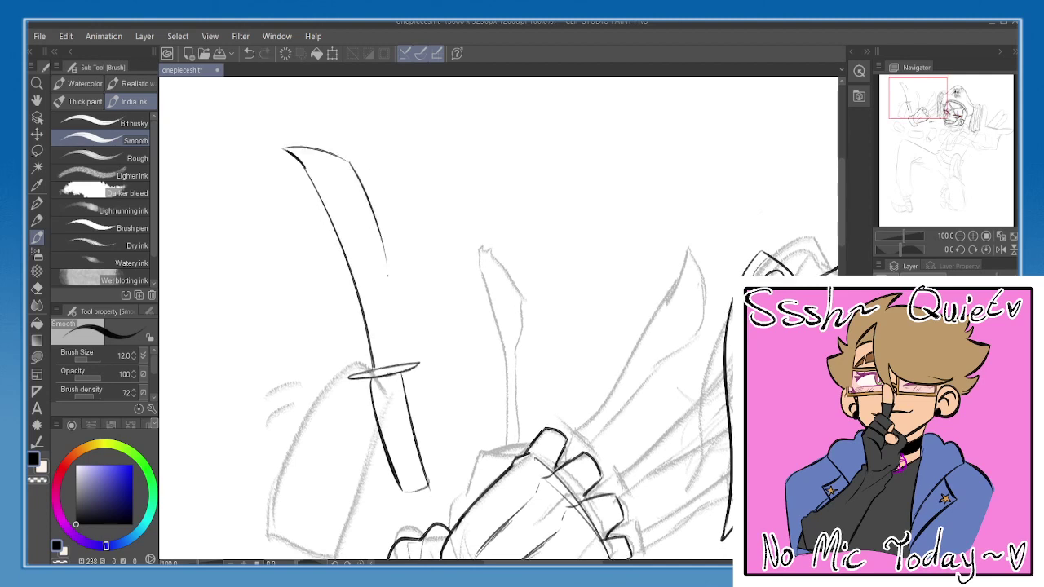
key("ctrl+z")
left_click_drag(351, 163, 380, 223)
key("ctrl+z")
mouse_move(351, 163)
left_mouse_down()
mouse_move(377, 218)
mouse_move(383, 329)
left_mouse_up()
key("ctrl+z")
left_click_drag(376, 215, 390, 354)
key("ctrl+z")
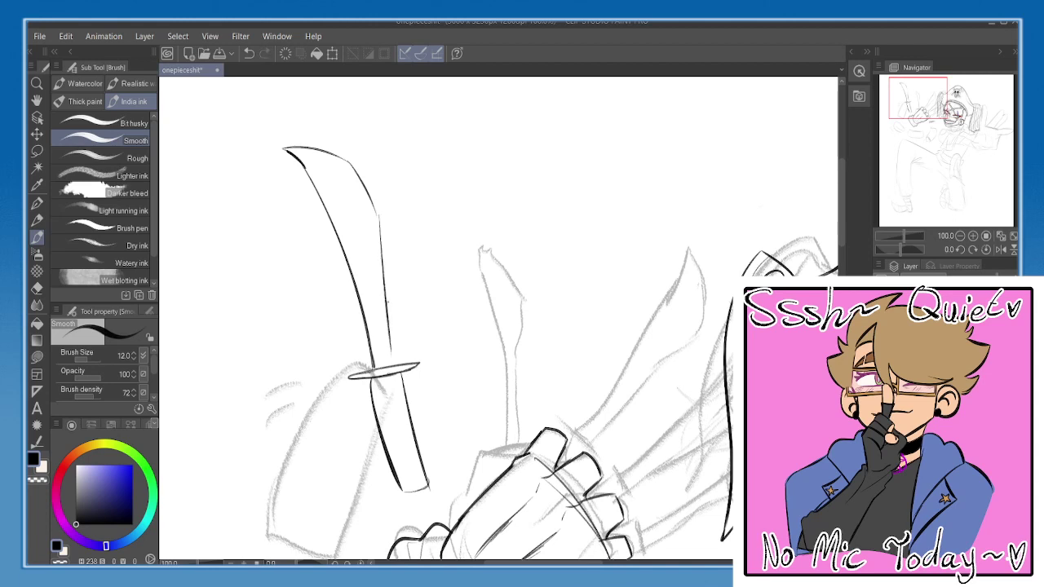
left_click_drag(388, 301, 393, 364)
- Add a long bevel line inside the knife blade from the tip to the guard
left_click_drag(370, 229, 366, 227)
left_click_drag(284, 148, 336, 197)
key("ctrl+z")
mouse_move(287, 150)
left_mouse_down()
mouse_move(342, 192)
mouse_move(379, 355)
left_mouse_up()
mouse_move(443, 319)
left_mouse_down()
mouse_move(430, 184)
mouse_move(405, 317)
left_mouse_up()
left_click(897, 237)
left_click(331, 53)
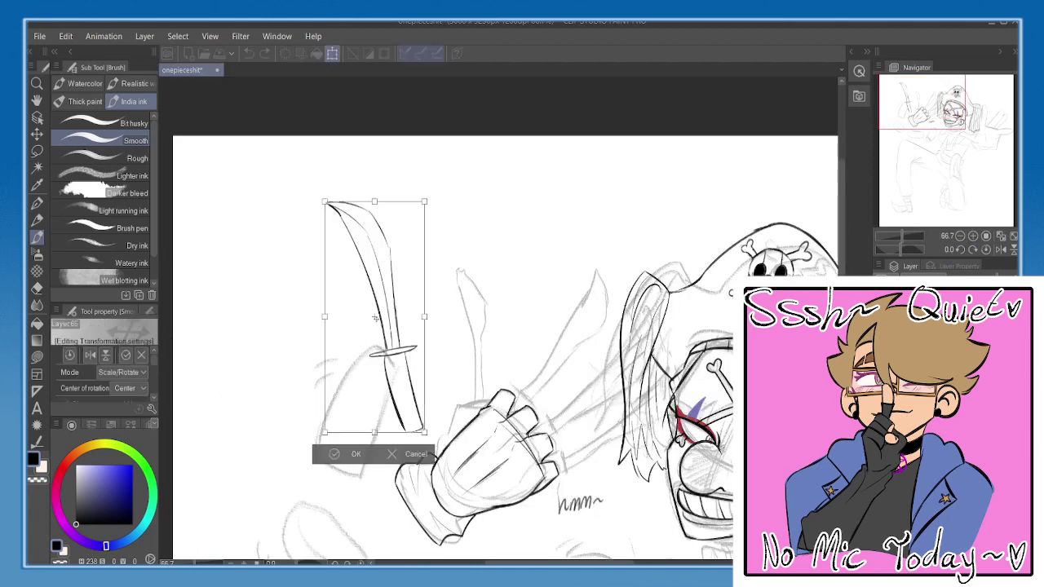
left_click_drag(434, 204, 515, 215)
left_click(411, 454)
- Move and rotate the knife so its handle sits between the fingers of the fist
left_click(332, 53)
left_click_drag(408, 301, 559, 336)
left_click_drag(654, 308, 670, 345)
left_click_drag(546, 363, 565, 366)
left_click_drag(658, 342, 584, 374)
left_click(506, 490)
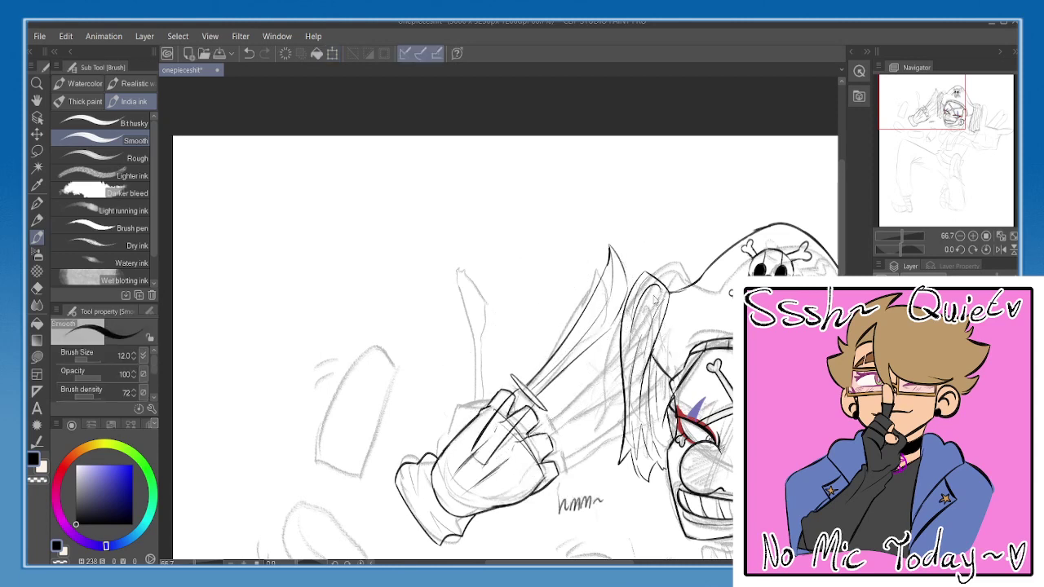
- Rotate and position a copy of the knife beside the first one, between the next fingers
left_click_drag(654, 297, 539, 120)
left_click(331, 53)
left_click_drag(482, 228, 500, 273)
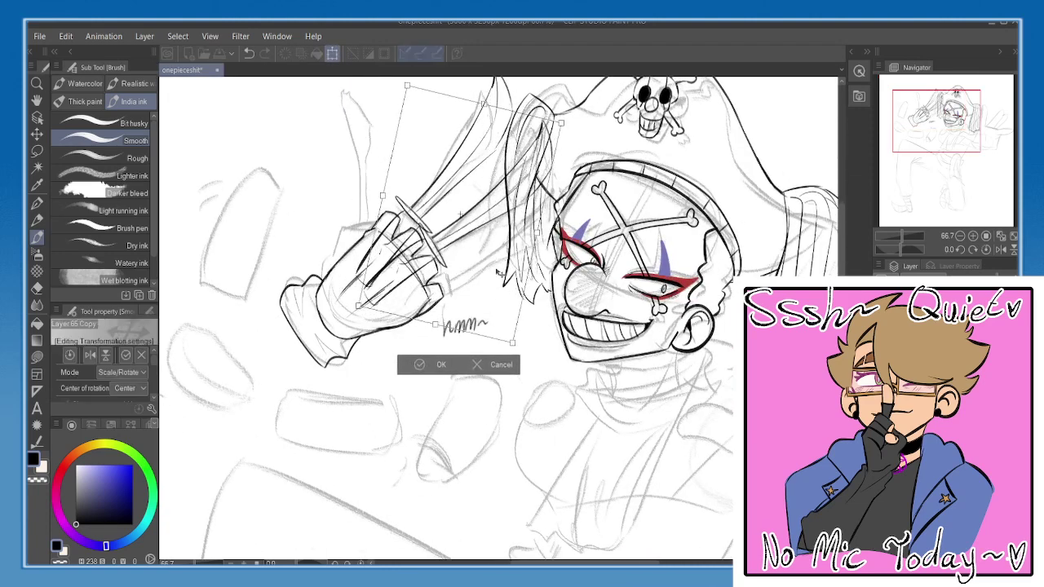
left_click(438, 364)
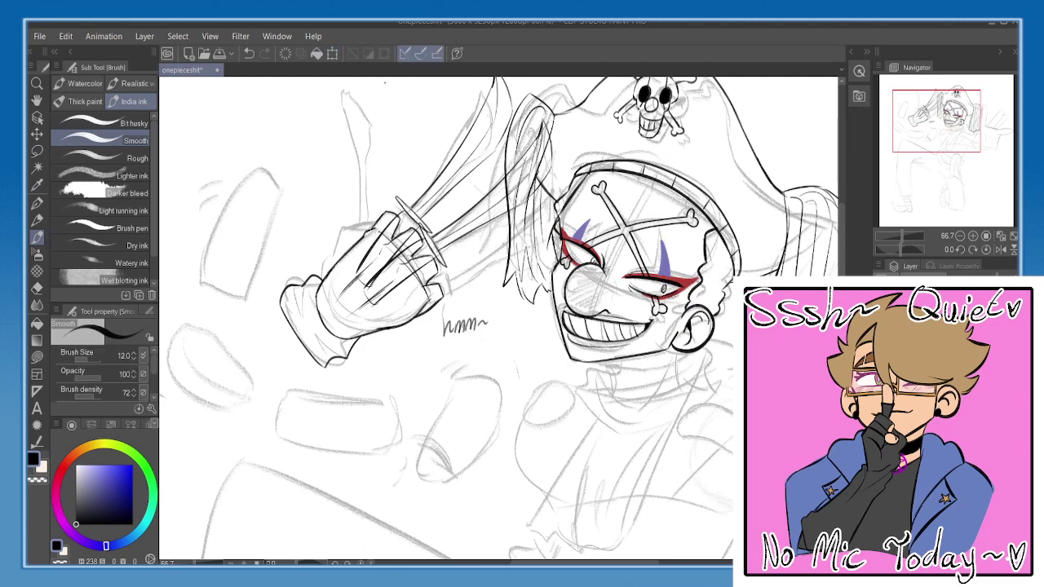
- Paste another knife copy and rotate and move it to fan out between the lower fingers
key("ctrl+v")
left_click(332, 54)
left_click_drag(529, 244, 502, 273)
left_click_drag(481, 216, 532, 346)
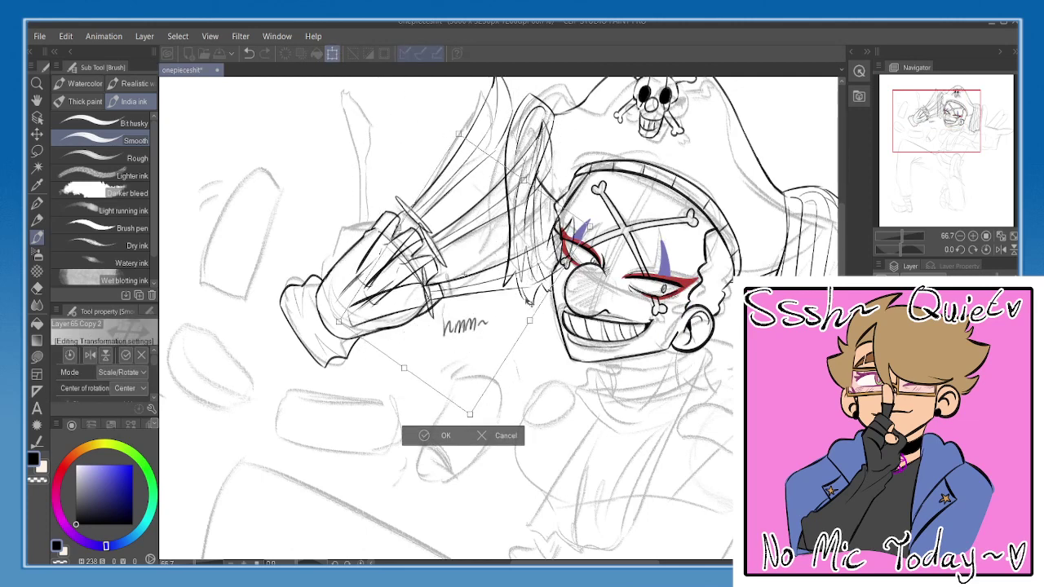
left_click_drag(491, 312, 510, 293)
left_click_drag(517, 371, 547, 357)
mouse_move(530, 298)
left_mouse_down()
mouse_move(533, 284)
mouse_move(548, 296)
mouse_move(522, 340)
left_mouse_up()
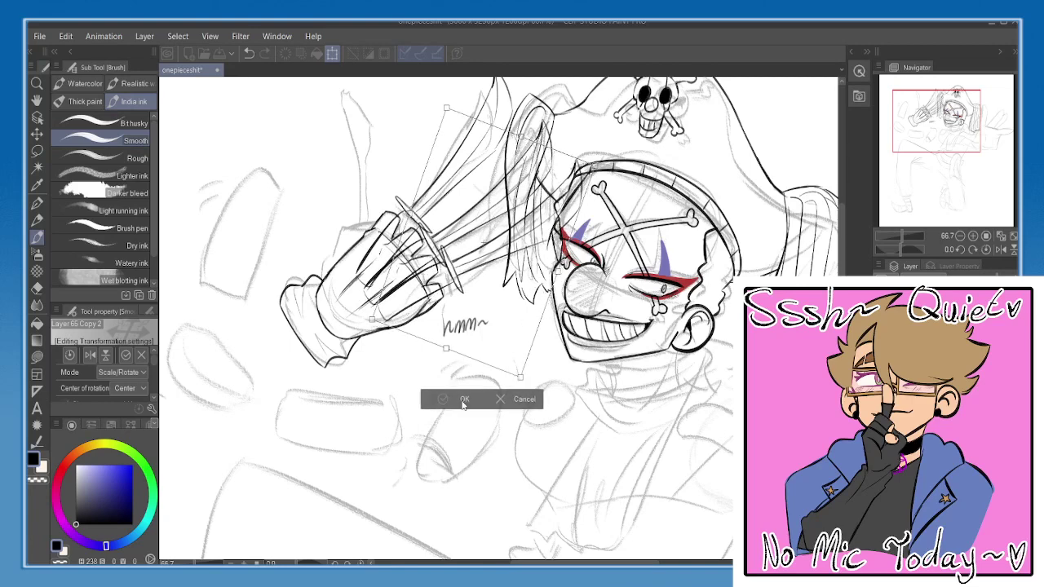
left_click(463, 398)
- Rotate a further knife copy to point nearly upright and place its handle at the fist's upper edge
left_click(332, 54)
left_click_drag(539, 265, 554, 215)
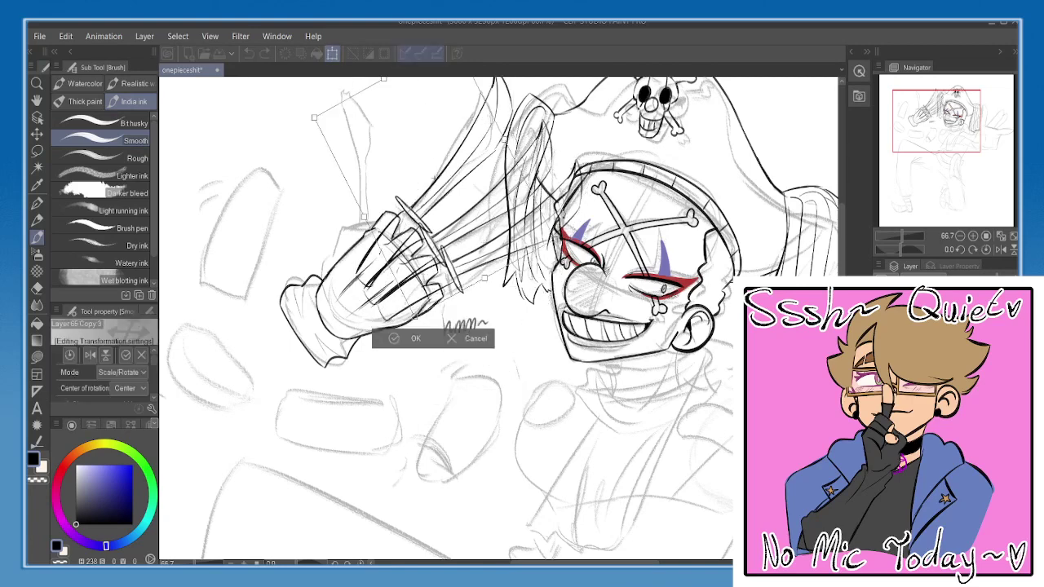
left_click_drag(469, 196, 361, 188)
left_click_drag(496, 181, 494, 191)
left_click_drag(362, 195, 411, 181)
left_click_drag(496, 193, 494, 168)
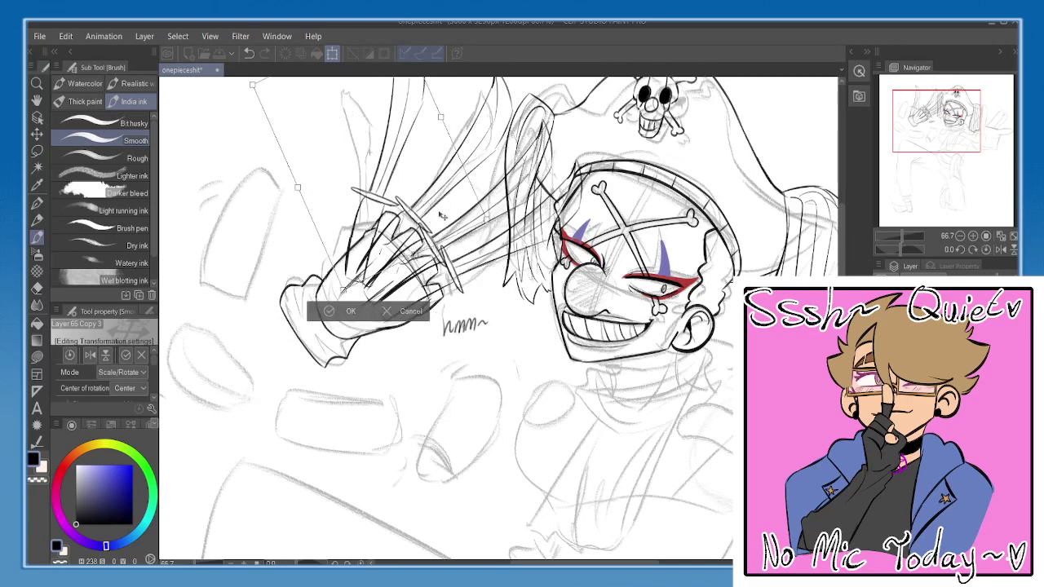
left_click_drag(421, 224, 413, 230)
left_click(319, 319)
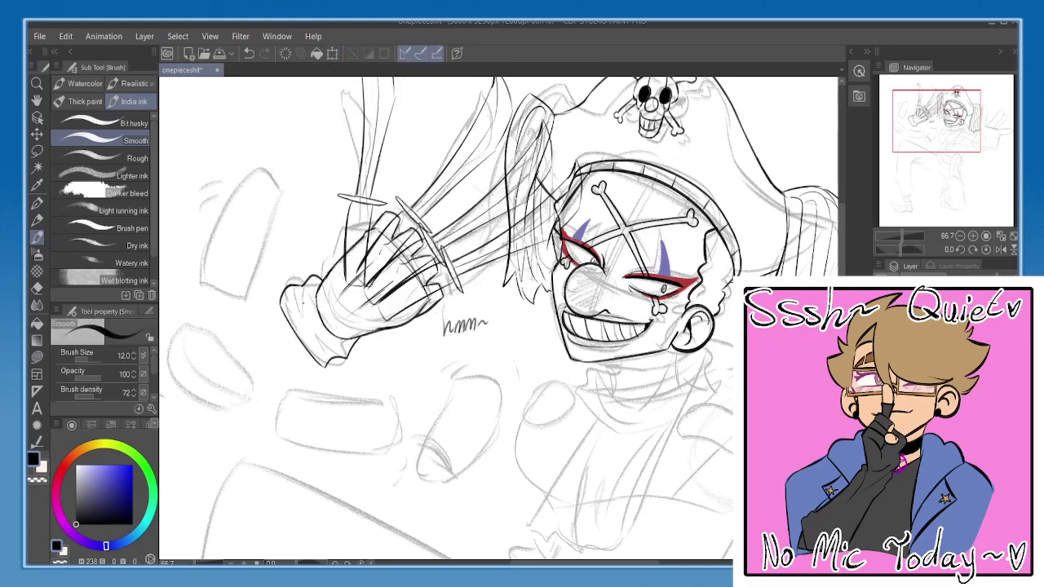
- Erase the handwritten "hmm~" below the fist
left_click_drag(362, 297, 395, 340)
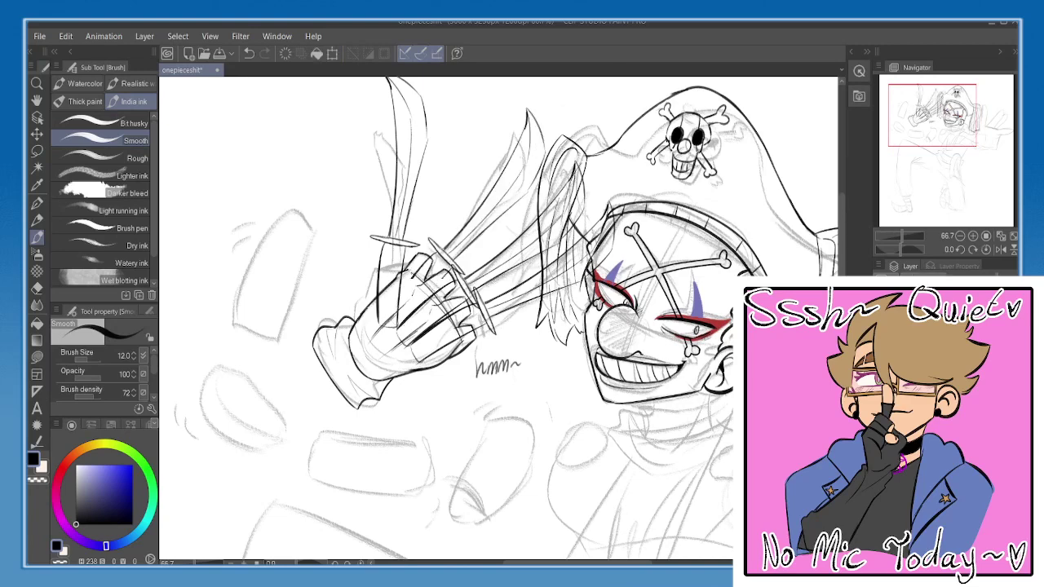
scroll(503, 300, "up", 1)
scroll(370, 243, "up", 2)
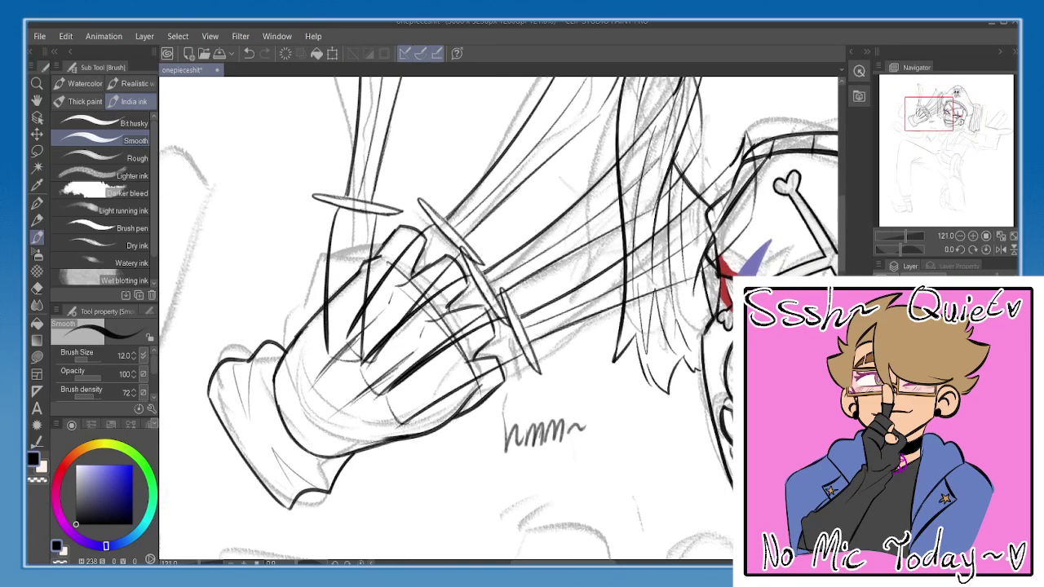
key("e")
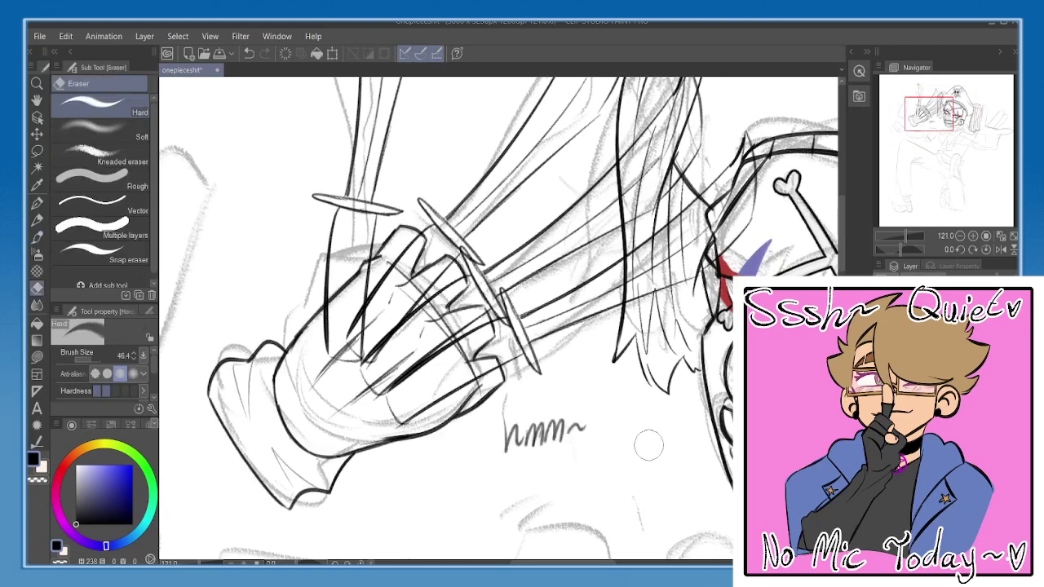
mouse_move(648, 446)
left_mouse_down()
mouse_move(565, 446)
mouse_move(593, 412)
mouse_move(505, 424)
left_mouse_up()
- Ink the outer contour of the finger behind the upright knife handle, redoing misplaced strokes, and erase its overlap at the cuff
key("b")
mouse_move(305, 336)
left_mouse_down()
mouse_move(321, 326)
mouse_move(318, 306)
left_mouse_up()
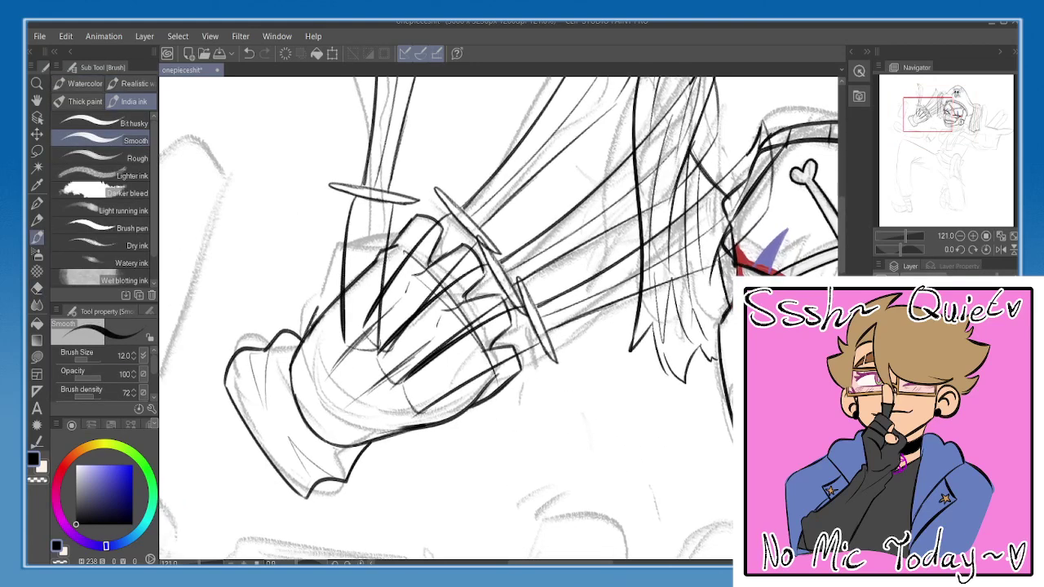
key("ctrl+z")
mouse_move(302, 341)
left_mouse_down()
mouse_move(332, 269)
mouse_move(367, 246)
left_mouse_up()
key("ctrl+z")
mouse_move(301, 339)
left_mouse_down()
mouse_move(327, 271)
mouse_move(369, 243)
left_mouse_up()
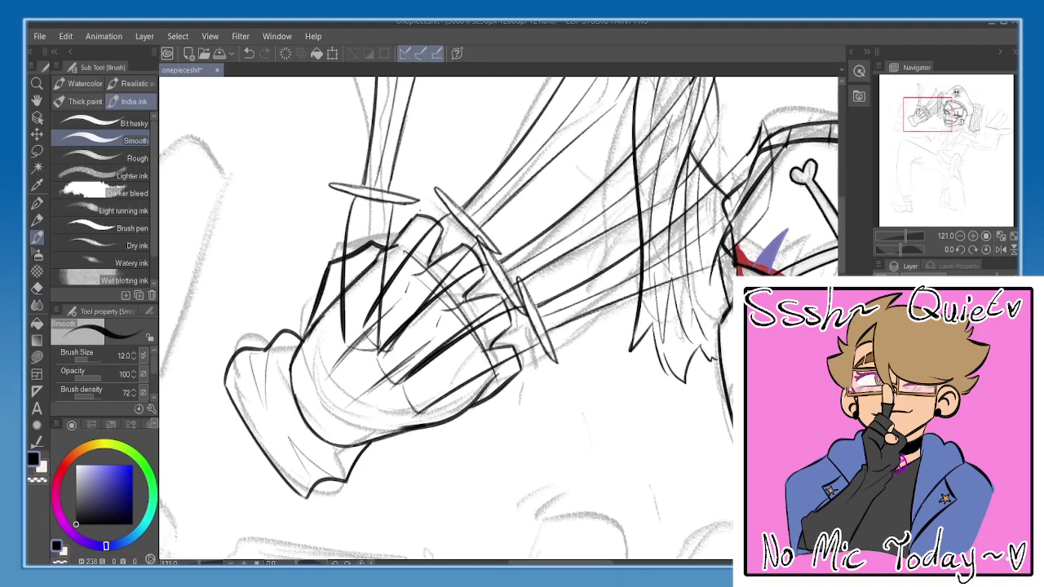
key("ctrl+z")
key("ctrl+z")
mouse_move(302, 338)
left_mouse_down()
mouse_move(331, 252)
mouse_move(346, 249)
left_mouse_up()
key("ctrl+z")
key("ctrl+z")
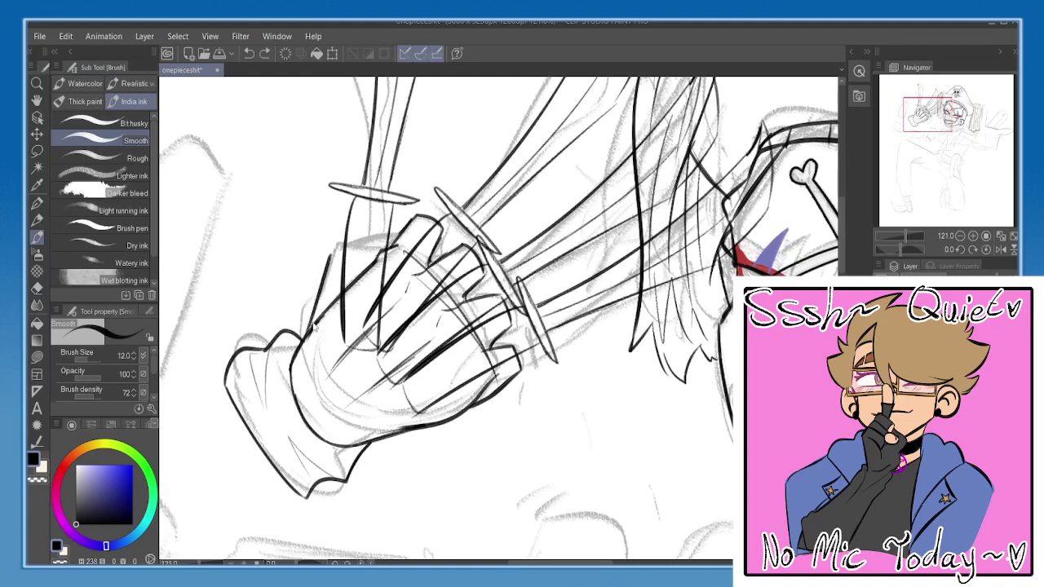
left_click_drag(302, 337, 330, 251)
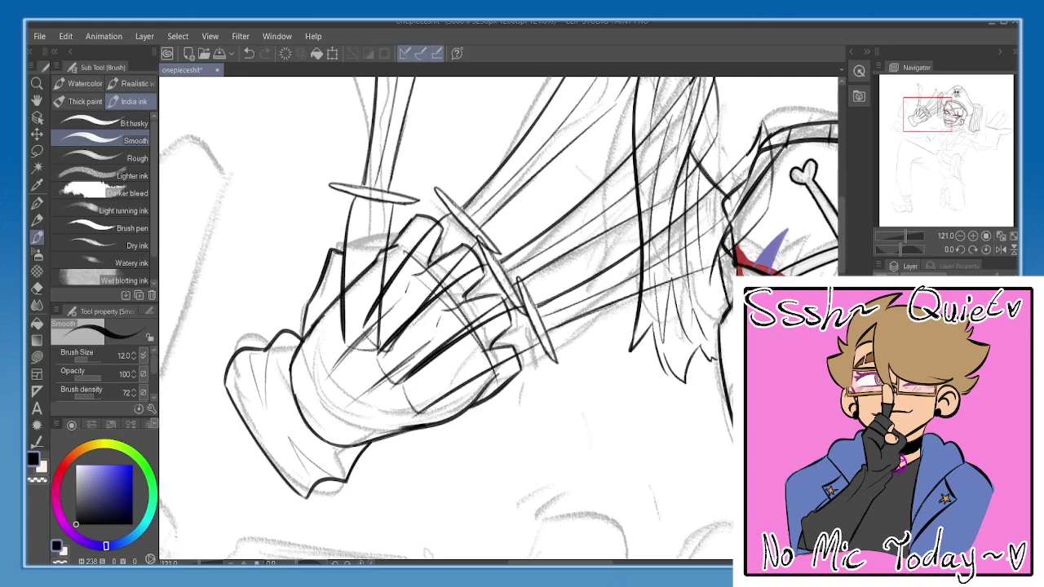
key("e")
mouse_move(304, 316)
left_mouse_down()
mouse_move(311, 302)
mouse_move(305, 336)
left_mouse_up()
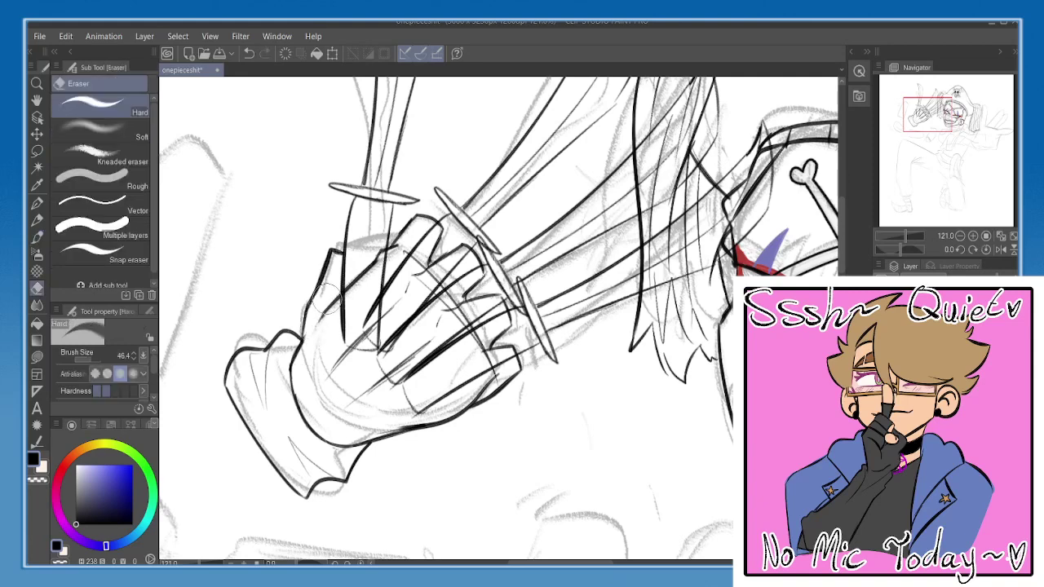
key("b")
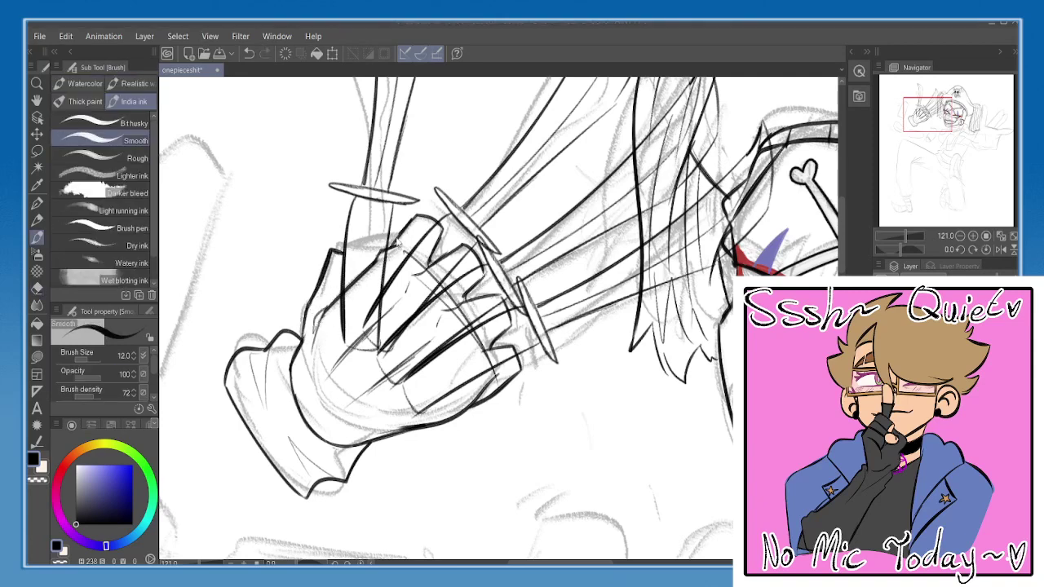
- Erase the knife handle lines that overlap the back and fingers of the gloved fist
scroll(377, 276, "up", 2)
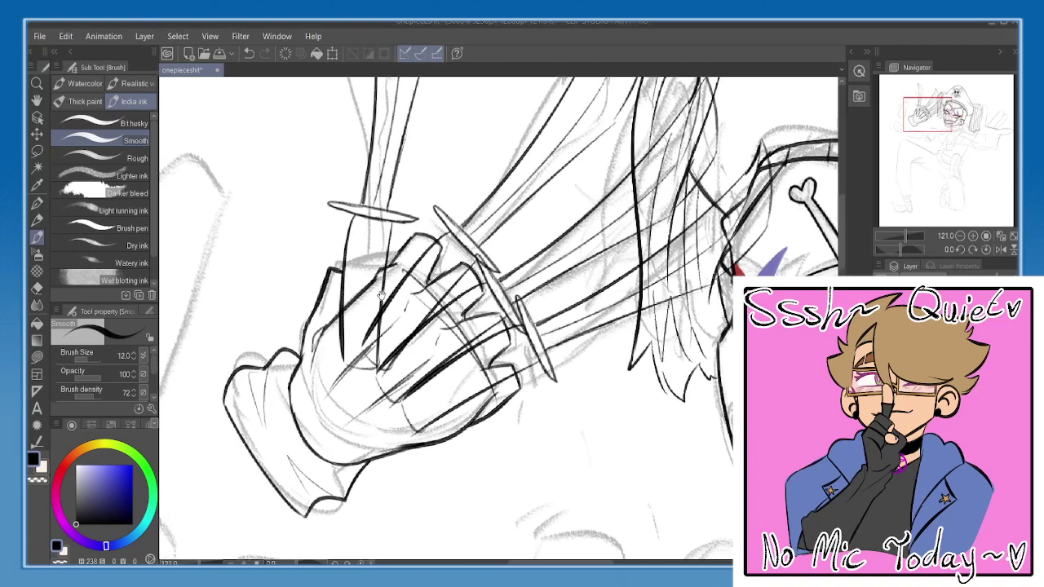
key("e")
key("p")
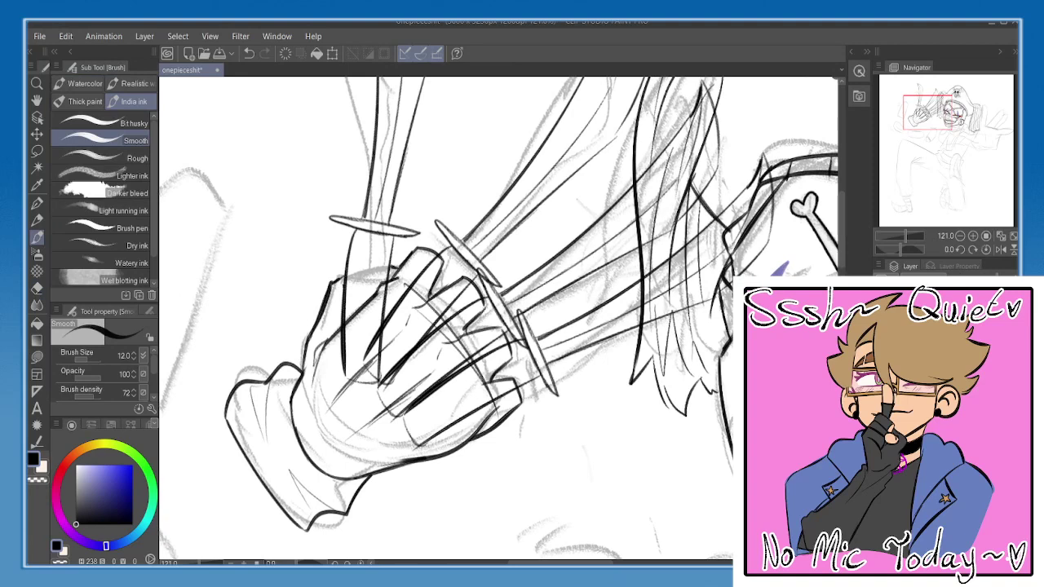
key("e")
mouse_move(371, 350)
left_mouse_down()
mouse_move(359, 367)
mouse_move(383, 326)
mouse_move(342, 334)
mouse_move(408, 284)
mouse_move(375, 334)
mouse_move(423, 269)
mouse_move(474, 297)
mouse_move(348, 406)
mouse_move(440, 412)
mouse_move(506, 391)
mouse_move(493, 343)
mouse_move(465, 358)
mouse_move(455, 305)
mouse_move(468, 357)
mouse_move(401, 302)
left_mouse_up()
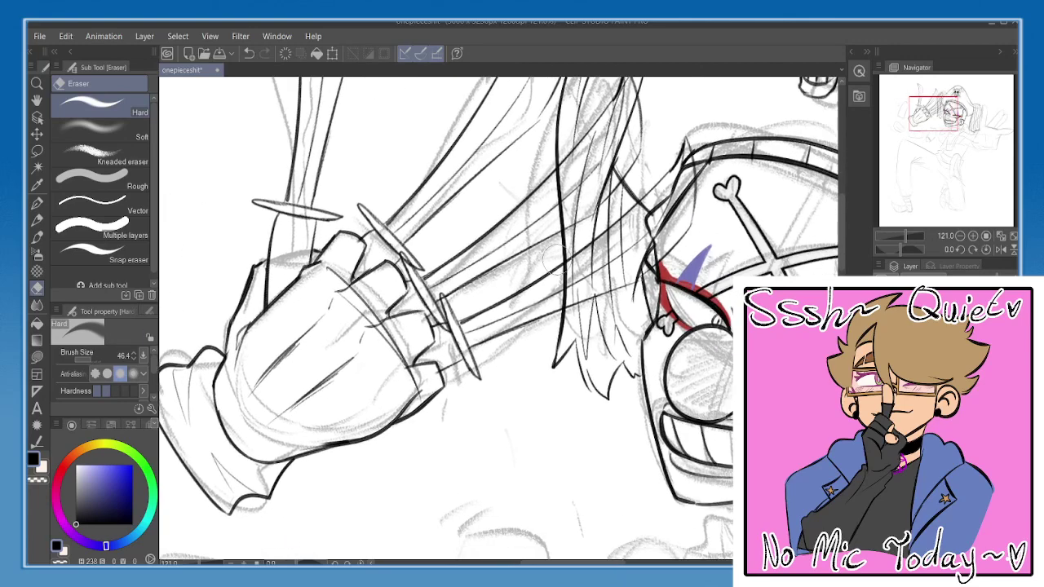
- Handwrite the note "Cheated again lol;;;" beside the upright knife and erase it
left_click(975, 250)
left_click(960, 237)
left_click(960, 236)
left_click(959, 237)
key("p")
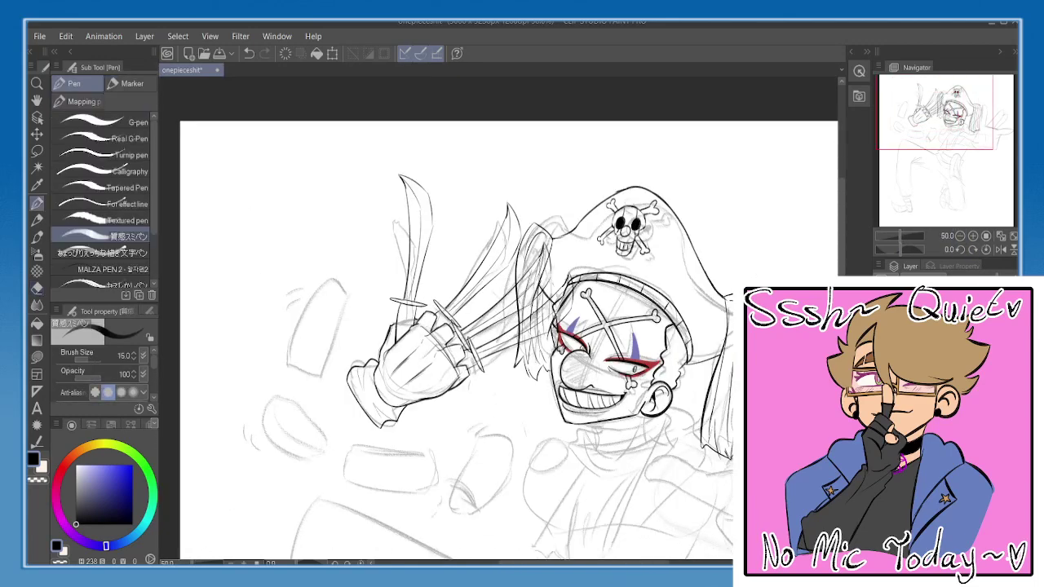
scroll(526, 323, "up", 6)
mouse_move(170, 156)
left_mouse_down()
mouse_move(262, 201)
mouse_move(257, 214)
mouse_move(317, 181)
left_mouse_up()
left_click_drag(320, 177, 319, 194)
left_click(320, 200)
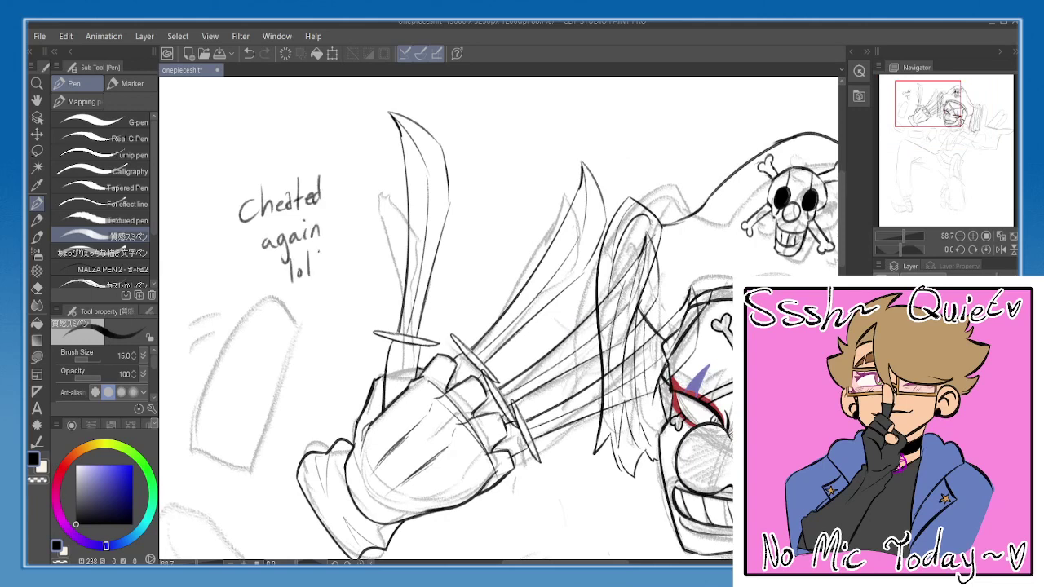
left_click(961, 236)
left_click_drag(545, 336, 489, 268)
scroll(490, 268, "up", 2)
key("ctrl+plus")
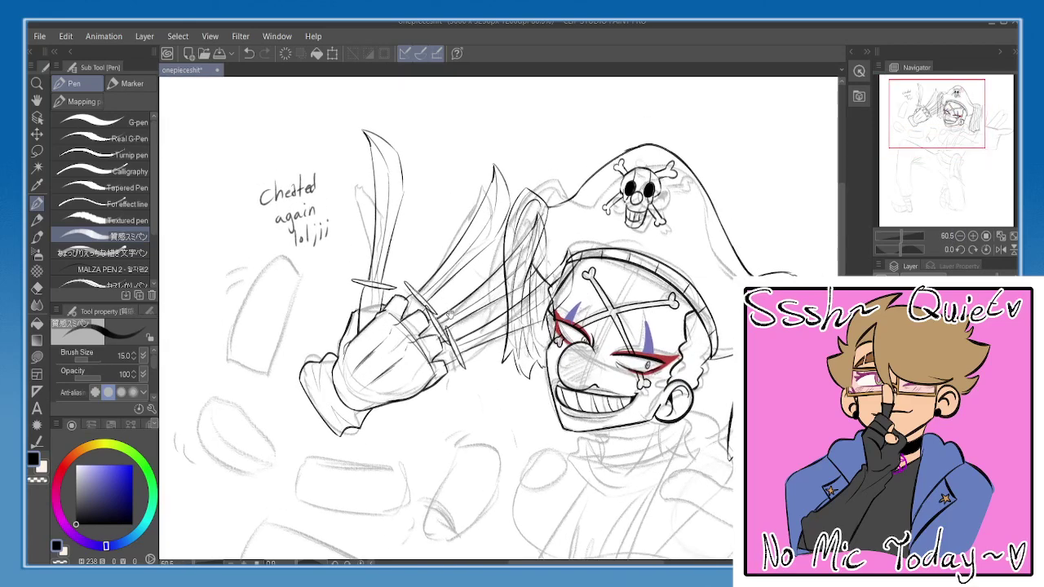
key("e")
mouse_move(309, 243)
left_mouse_down()
mouse_move(340, 195)
mouse_move(302, 175)
left_mouse_up()
- Ink the outline of the tall, tilted arm segment beside the fist, redoing misplaced strokes
key("p")
left_click_drag(446, 330, 463, 286)
scroll(463, 287, "up", 3)
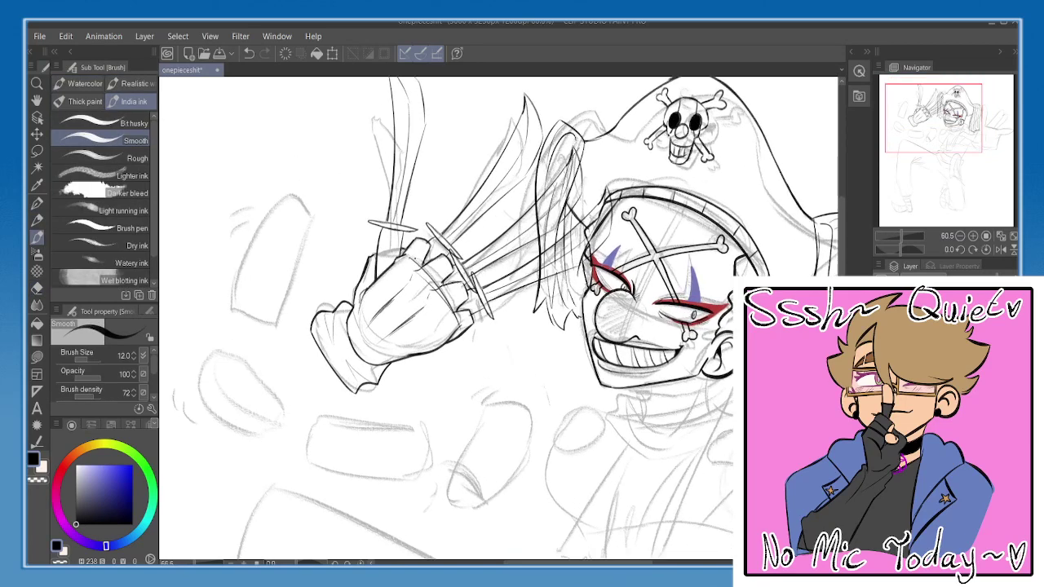
left_click_drag(263, 270, 386, 265)
mouse_move(350, 161)
left_mouse_down()
mouse_move(398, 172)
mouse_move(353, 302)
left_mouse_up()
key("ctrl+z")
key("ctrl+z")
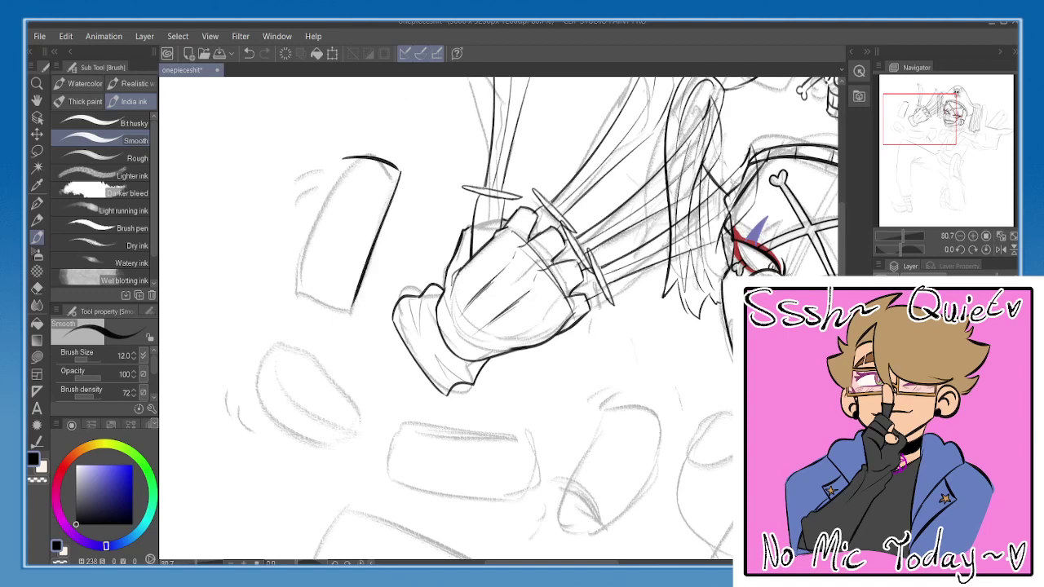
key("ctrl+z")
left_click_drag(400, 171, 354, 302)
mouse_move(345, 160)
left_mouse_down()
mouse_move(303, 301)
mouse_move(351, 311)
left_mouse_up()
key("ctrl+z")
- Ink the small arm segment beneath the tall one as an oval with a curved line inside
mouse_move(322, 369)
left_mouse_down()
mouse_move(349, 256)
mouse_move(282, 267)
left_mouse_up()
key("ctrl+z")
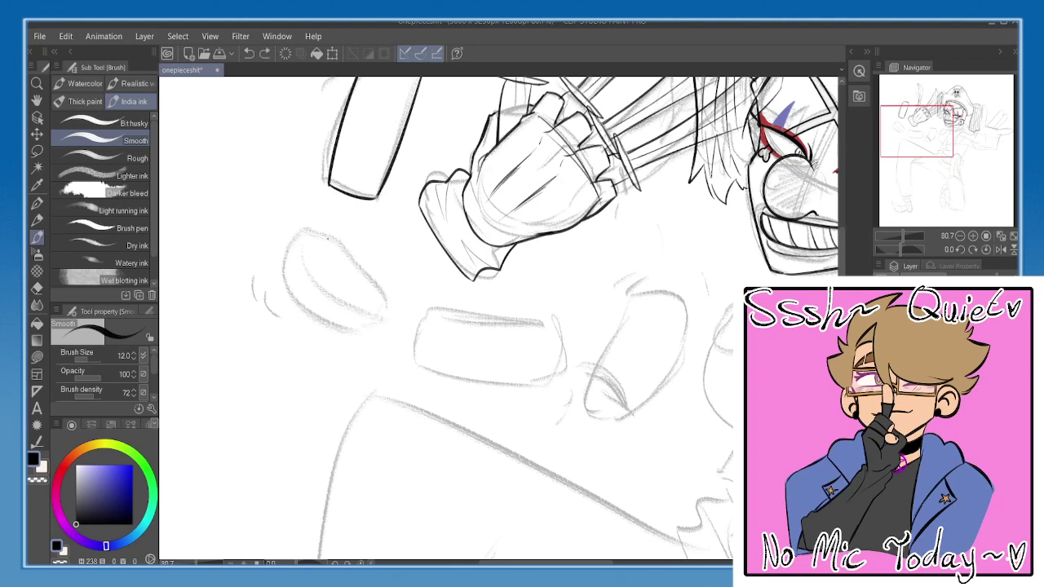
mouse_move(307, 235)
left_mouse_down()
mouse_move(373, 318)
mouse_move(279, 275)
mouse_move(297, 237)
mouse_move(283, 285)
left_mouse_up()
key("ctrl+z")
key("ctrl+z")
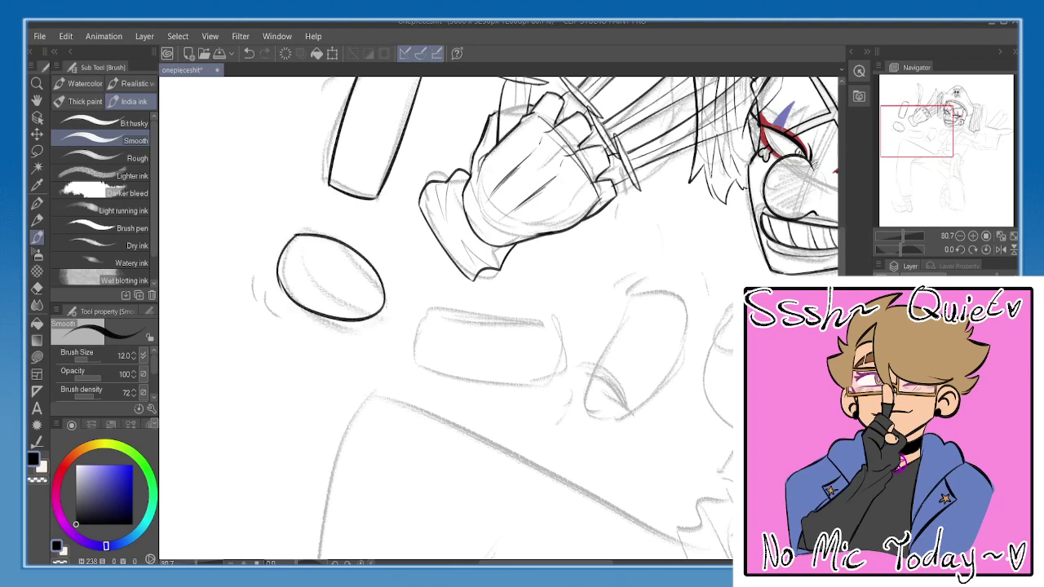
left_click_drag(296, 238, 375, 282)
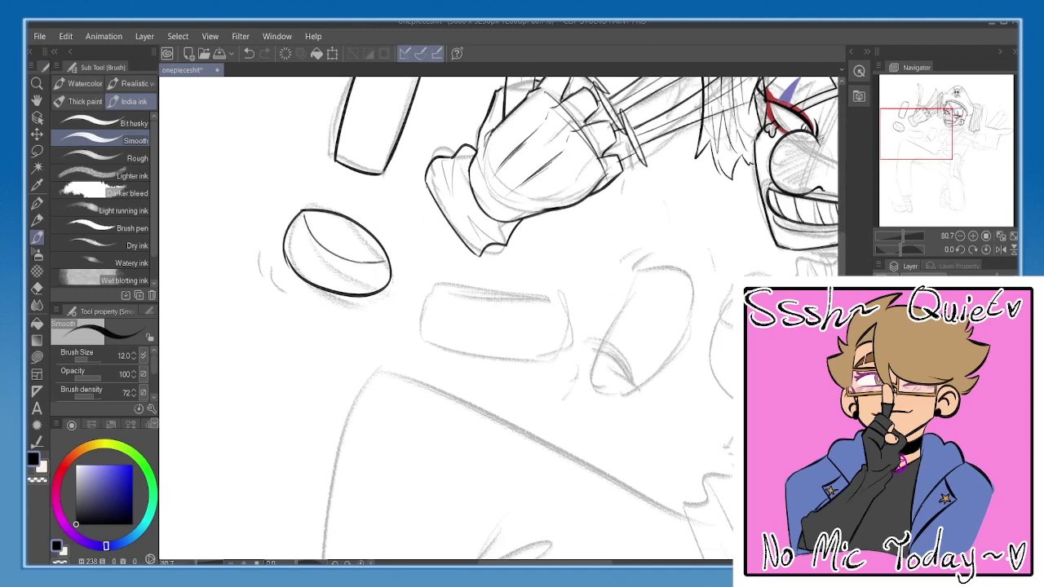
- Handwrite the note "YouTube broke..." below the oval segment and erase it
left_click_drag(476, 339, 457, 335)
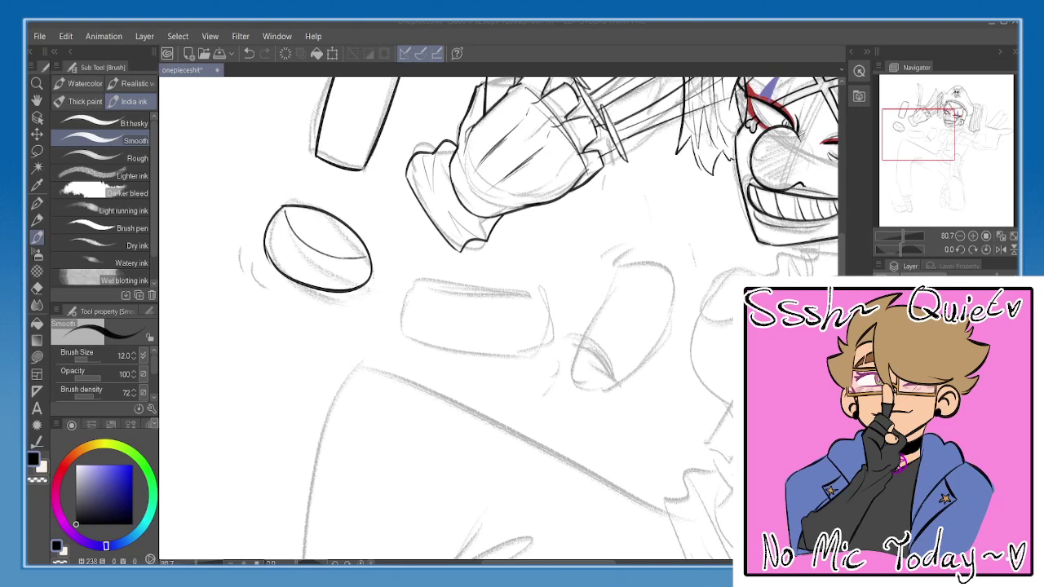
mouse_move(245, 334)
left_mouse_down()
mouse_move(311, 380)
mouse_move(294, 320)
left_mouse_up()
key("p")
left_click_drag(261, 299, 270, 329)
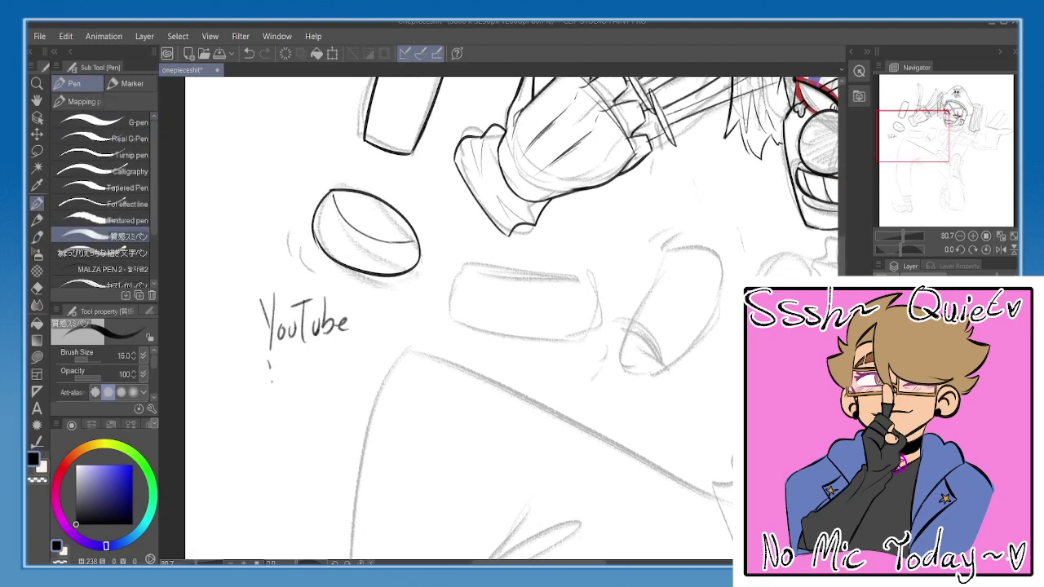
key("ctrl+z")
mouse_move(288, 372)
left_mouse_down()
mouse_move(290, 389)
mouse_move(296, 374)
left_mouse_up()
left_click_drag(302, 374, 304, 375)
left_click_drag(314, 357, 313, 363)
left_click(344, 371)
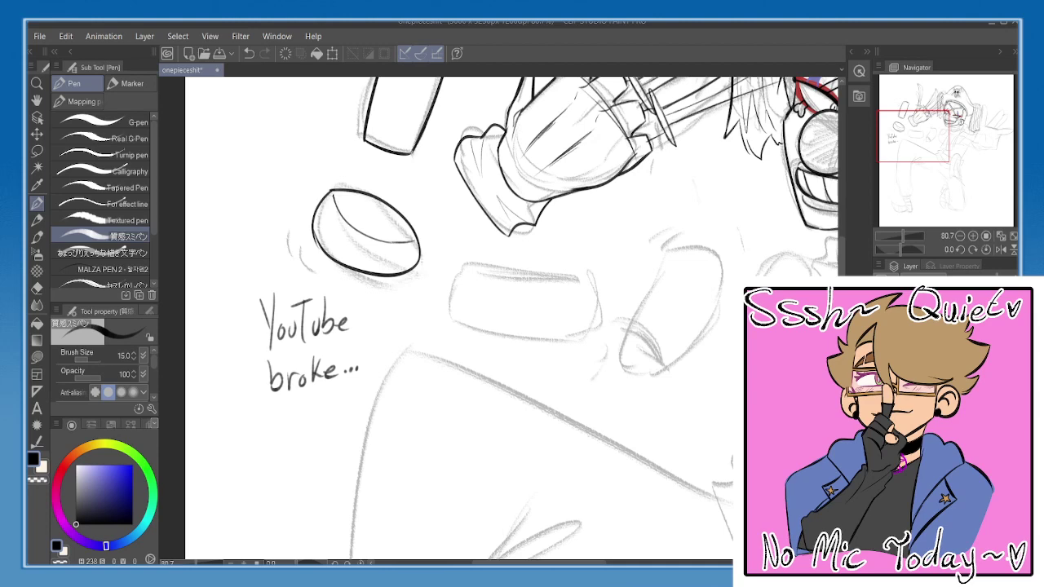
left_click_drag(359, 371, 376, 355)
key("e")
mouse_move(367, 355)
left_mouse_down()
mouse_move(312, 371)
mouse_move(331, 346)
mouse_move(267, 347)
mouse_move(356, 283)
mouse_move(305, 275)
left_mouse_up()
- Ink the outline of the wide arm segment below the fist with a slanted upper edge and curved ends
key("b")
mouse_move(518, 265)
left_mouse_down()
mouse_move(483, 356)
mouse_move(432, 300)
mouse_move(537, 292)
left_mouse_up()
key("ctrl+z")
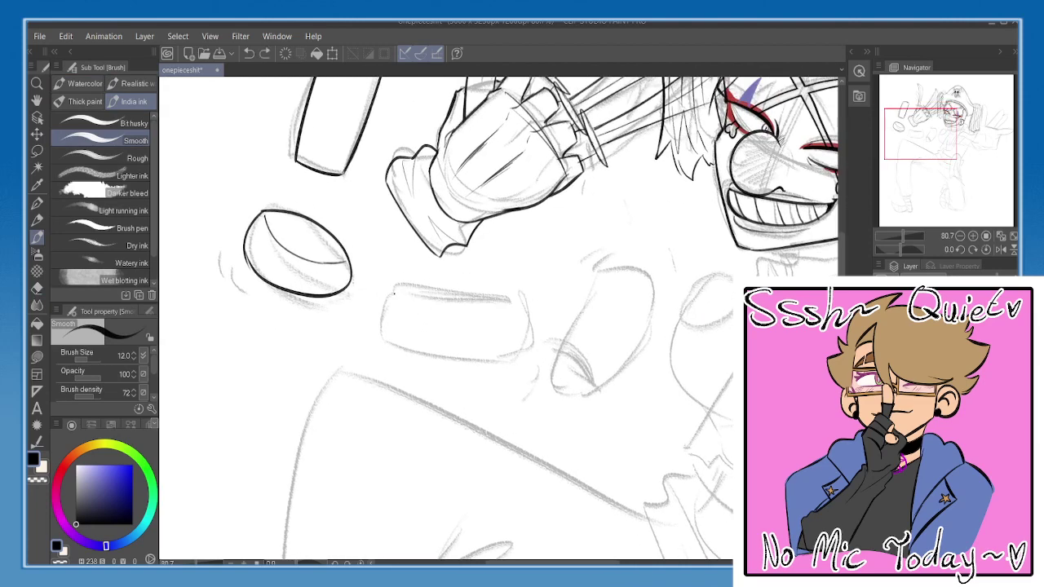
left_click_drag(390, 295, 538, 292)
key("ctrl+z")
left_click_drag(383, 302, 529, 268)
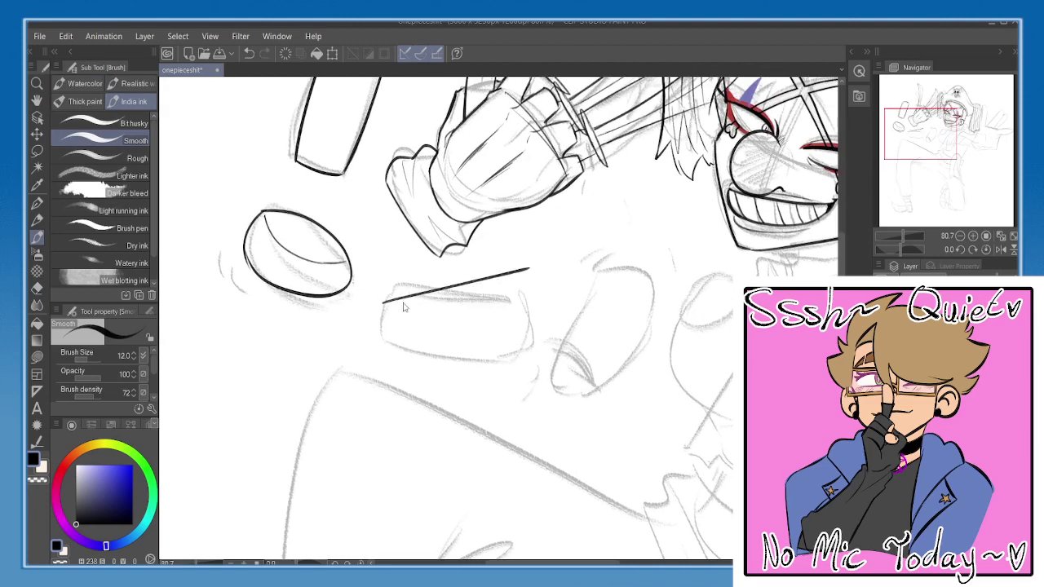
key("ctrl+z")
mouse_move(383, 301)
left_mouse_down()
mouse_move(538, 287)
mouse_move(509, 352)
left_mouse_up()
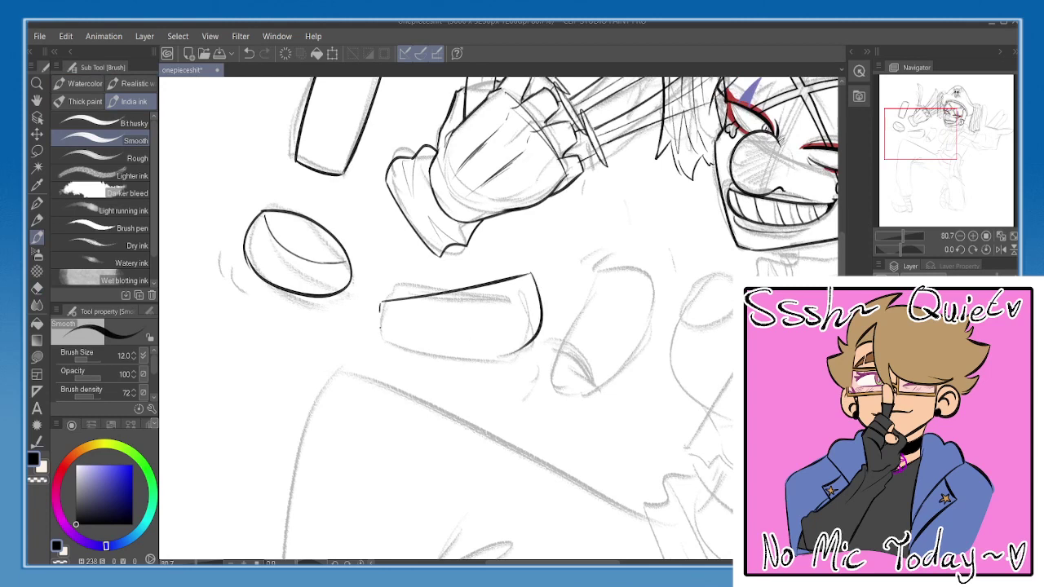
mouse_move(380, 308)
left_mouse_down()
mouse_move(437, 357)
mouse_move(528, 344)
left_mouse_up()
mouse_move(382, 302)
left_mouse_down()
mouse_move(392, 357)
mouse_move(468, 367)
mouse_move(535, 348)
left_mouse_up()
mouse_move(478, 362)
left_mouse_down()
mouse_move(535, 336)
mouse_move(456, 364)
mouse_move(541, 328)
left_mouse_up()
key("e")
key("b")
left_click_drag(349, 292, 425, 358)
- Erase the inked oval segment and redraw its outline as a longer, rounded barrel shape
key("e")
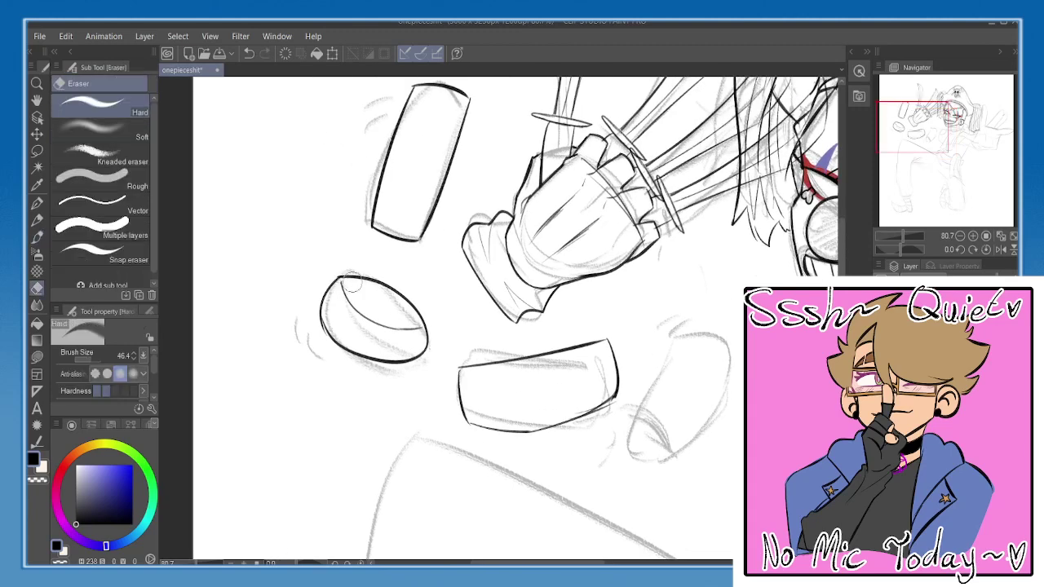
mouse_move(330, 307)
left_mouse_down()
mouse_move(373, 297)
mouse_move(425, 356)
left_mouse_up()
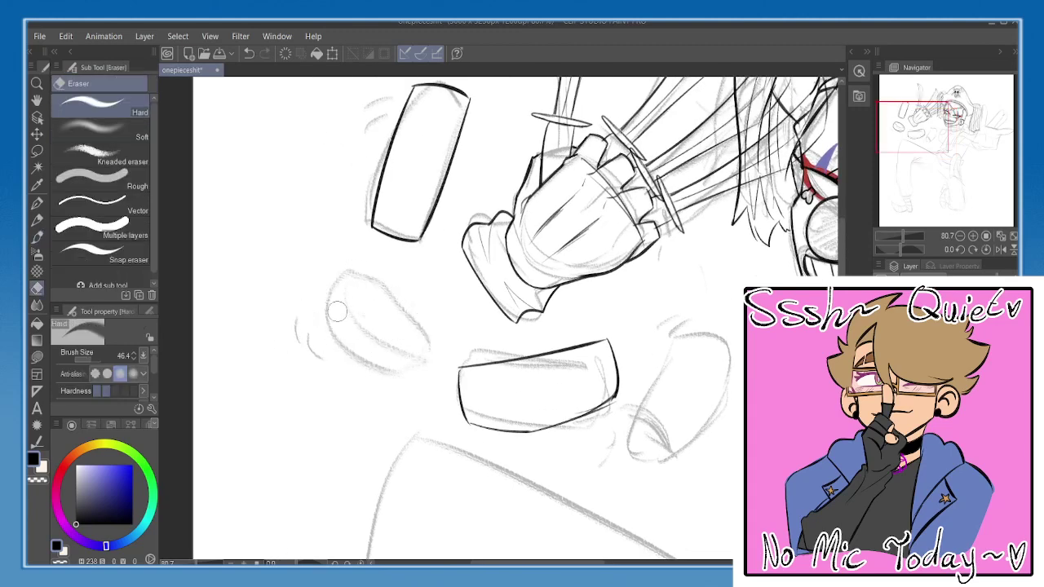
key("p")
scroll(375, 277, "down", 1)
mouse_move(332, 243)
left_mouse_down()
mouse_move(448, 307)
mouse_move(312, 307)
mouse_move(322, 319)
mouse_move(304, 298)
left_mouse_up()
key("ctrl+z")
key("ctrl+z")
key("ctrl+z")
key("ctrl+z")
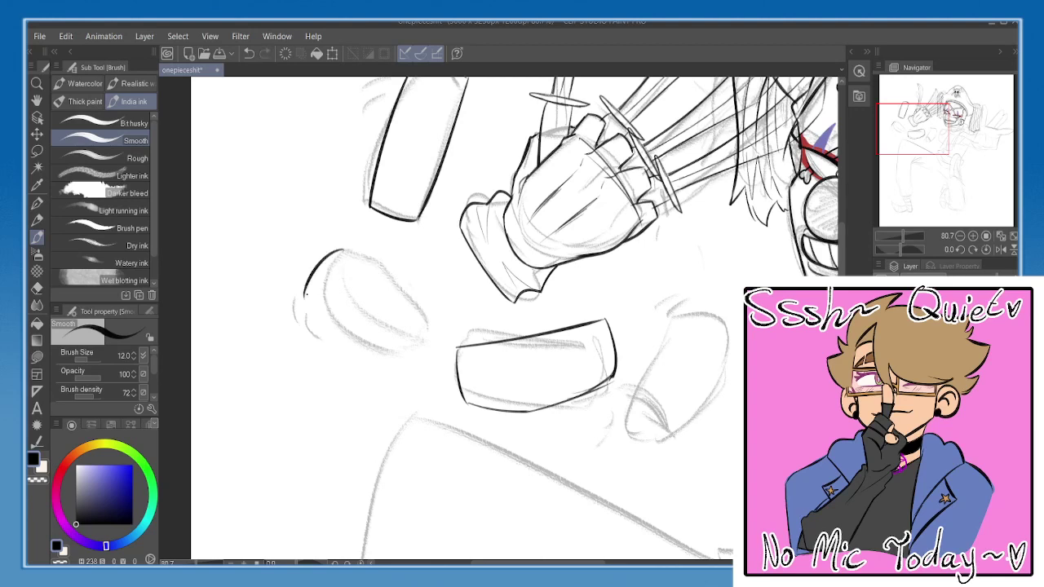
key("ctrl+z")
mouse_move(340, 247)
left_mouse_down()
mouse_move(306, 299)
mouse_move(412, 354)
left_mouse_up()
key("ctrl+z")
mouse_move(307, 300)
left_mouse_down()
mouse_move(361, 346)
mouse_move(423, 355)
left_mouse_up()
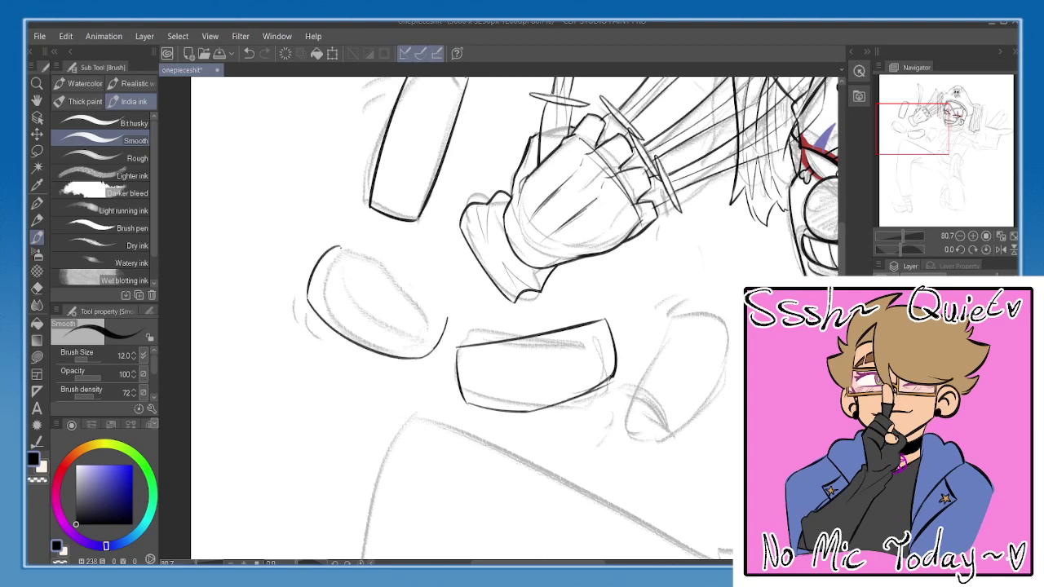
mouse_move(337, 246)
left_mouse_down()
mouse_move(413, 277)
mouse_move(448, 326)
left_mouse_up()
- Ink the curved inner edge line across the rounded segment, redoing it until it follows the upper contour
left_click_drag(333, 257, 424, 318)
key("ctrl+z")
left_click_drag(339, 259, 436, 297)
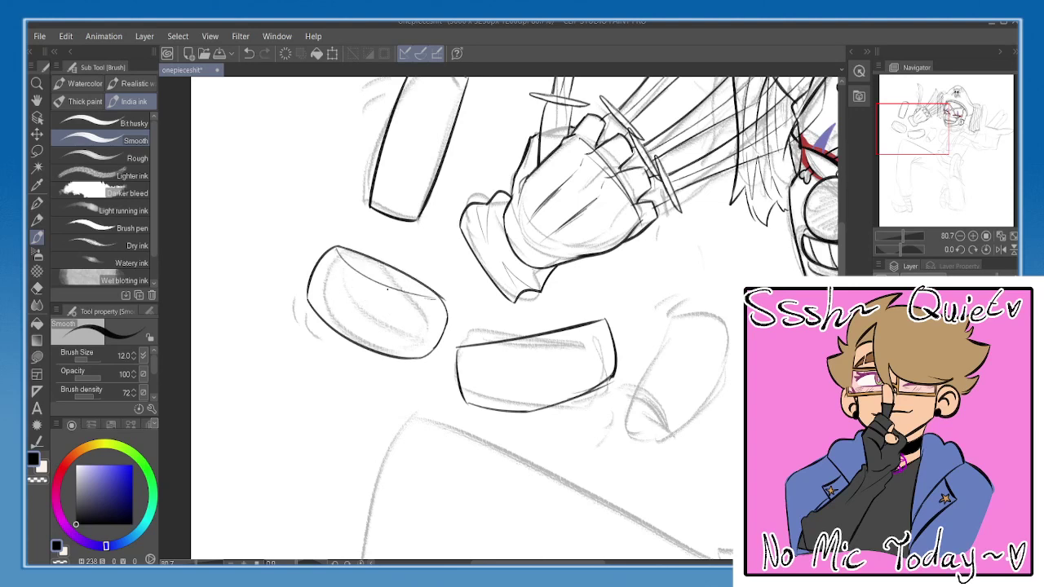
key("ctrl+z")
left_click_drag(338, 256, 429, 300)
key("h")
key("h")
- Ink the outline of the upright arm segment nearest the torso with curved sides, redoing misplaced strokes
left_click_drag(501, 317, 394, 317)
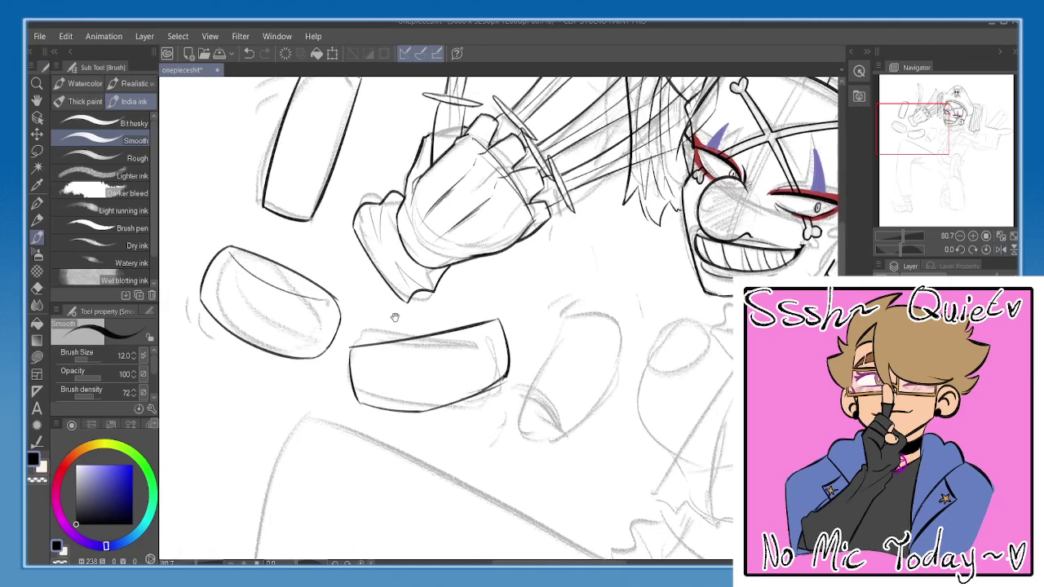
mouse_move(299, 257)
left_mouse_down()
mouse_move(285, 412)
mouse_move(285, 313)
left_mouse_up()
mouse_move(557, 397)
left_mouse_down()
mouse_move(524, 259)
mouse_move(512, 257)
mouse_move(556, 233)
left_mouse_up()
key("ctrl+z")
left_click_drag(494, 225, 556, 219)
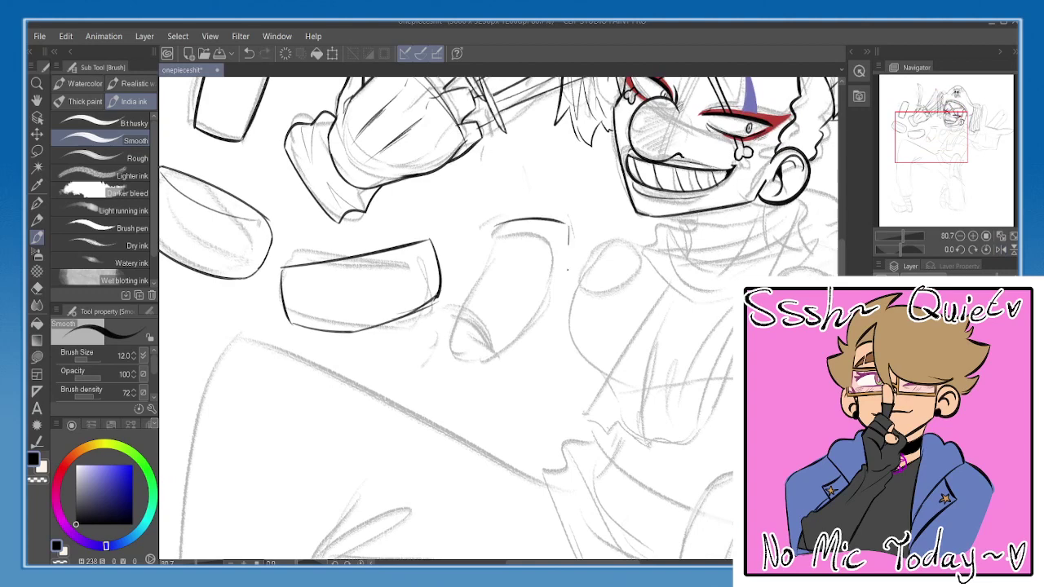
left_click_drag(568, 270, 499, 373)
key("ctrl+z")
left_click_drag(568, 233, 522, 357)
key("ctrl+z")
mouse_move(568, 223)
left_mouse_down()
mouse_move(544, 323)
mouse_move(474, 349)
left_mouse_up()
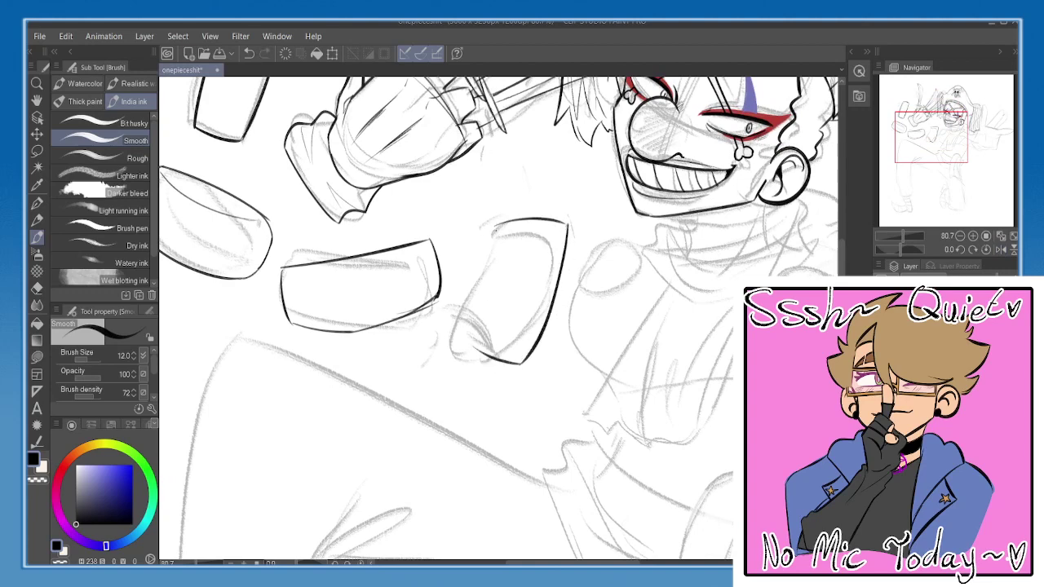
left_click_drag(495, 230, 481, 349)
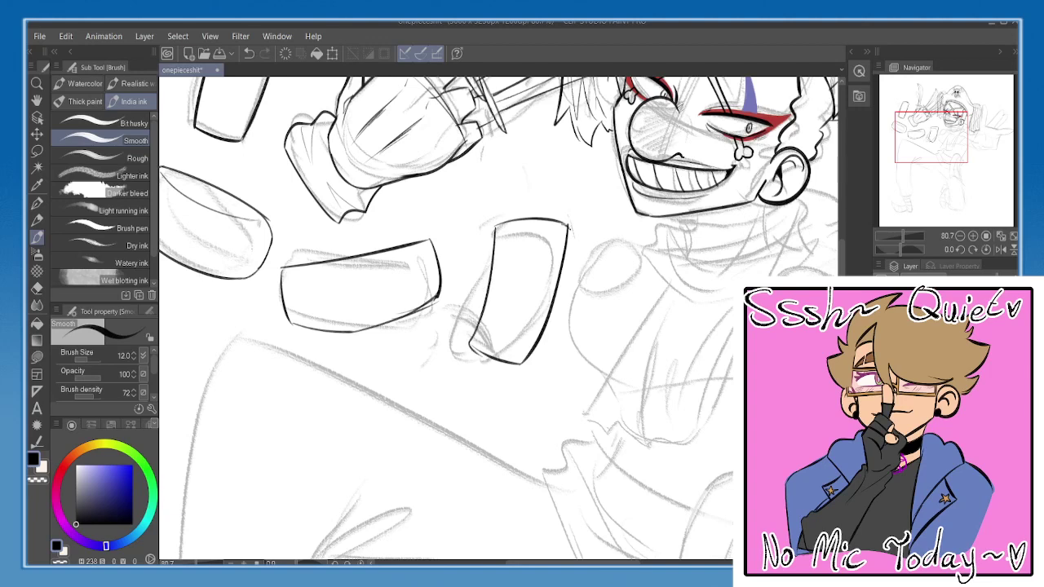
- Clean up the corners and lower edge of the segment nearest the torso
left_click_drag(495, 226, 492, 241)
key("ctrl+z")
key("e")
key("b")
mouse_move(474, 354)
left_mouse_down()
mouse_move(535, 364)
mouse_move(520, 365)
left_mouse_up()
key("e")
key("b")
key("ctrl+z")
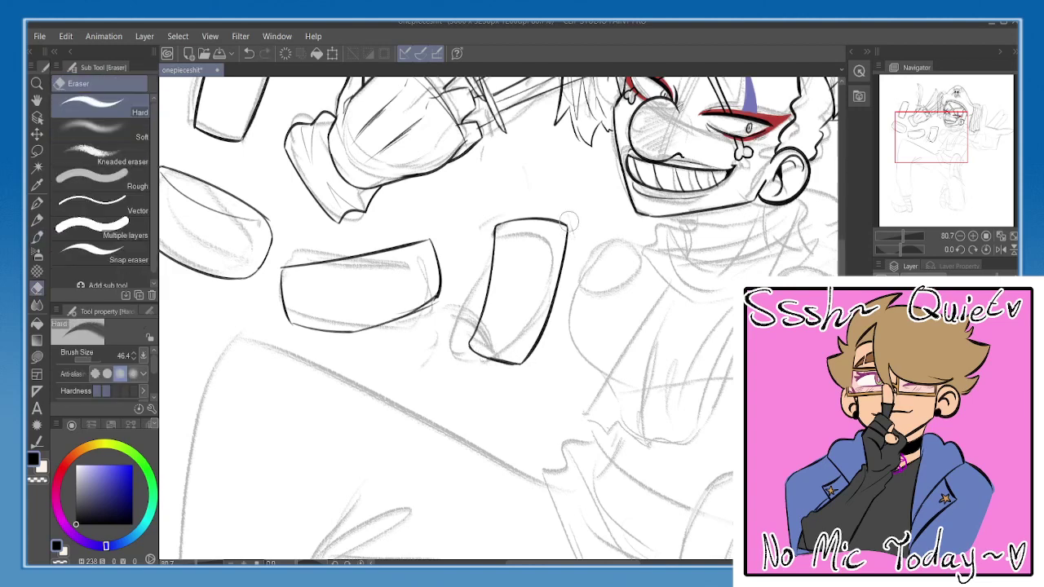
- Ink three curved stripe lines across the arm segment nearest the torso
left_click_drag(414, 269, 522, 342)
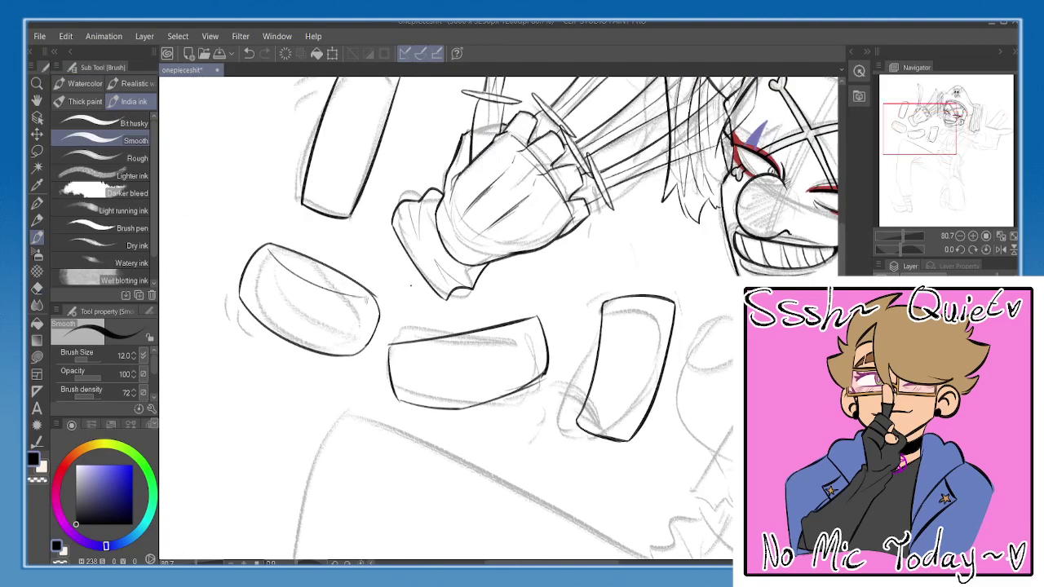
mouse_move(395, 240)
left_mouse_down()
mouse_move(391, 400)
mouse_move(401, 327)
left_mouse_up()
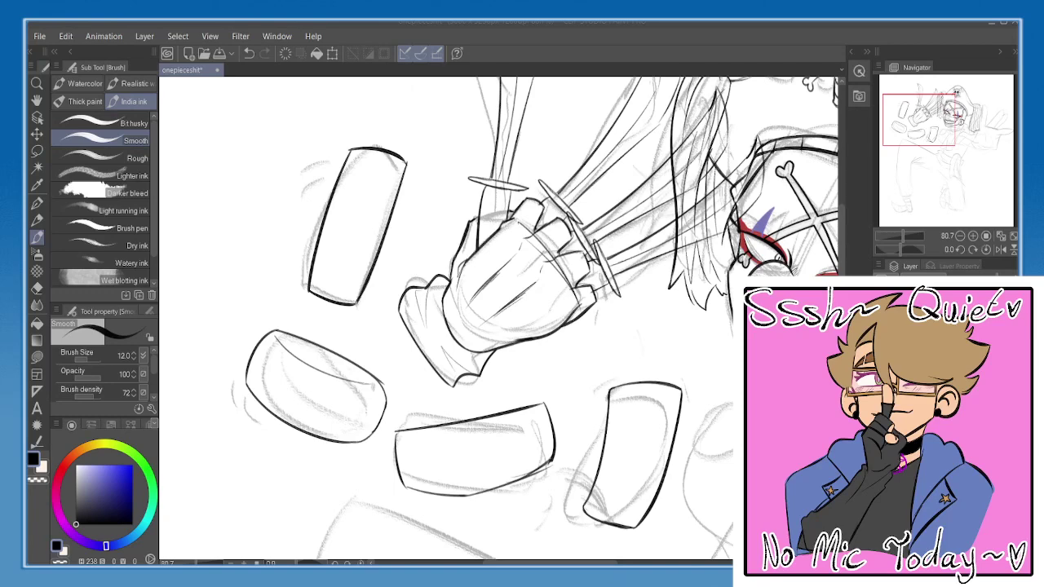
left_click_drag(625, 449, 538, 243)
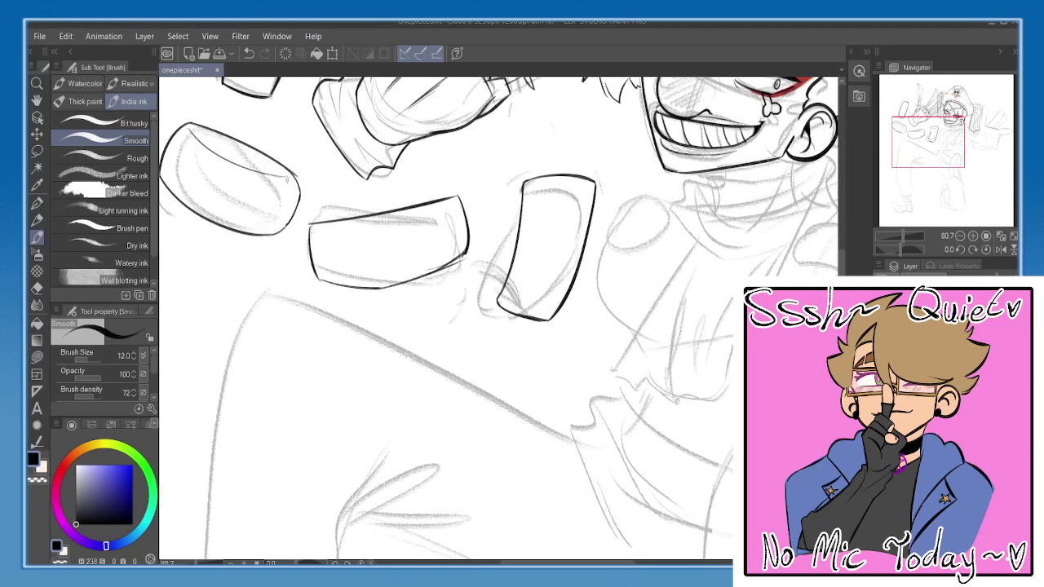
left_click_drag(504, 284, 553, 318)
key("ctrl+z")
left_click_drag(503, 287, 548, 294)
left_click_drag(522, 198, 589, 200)
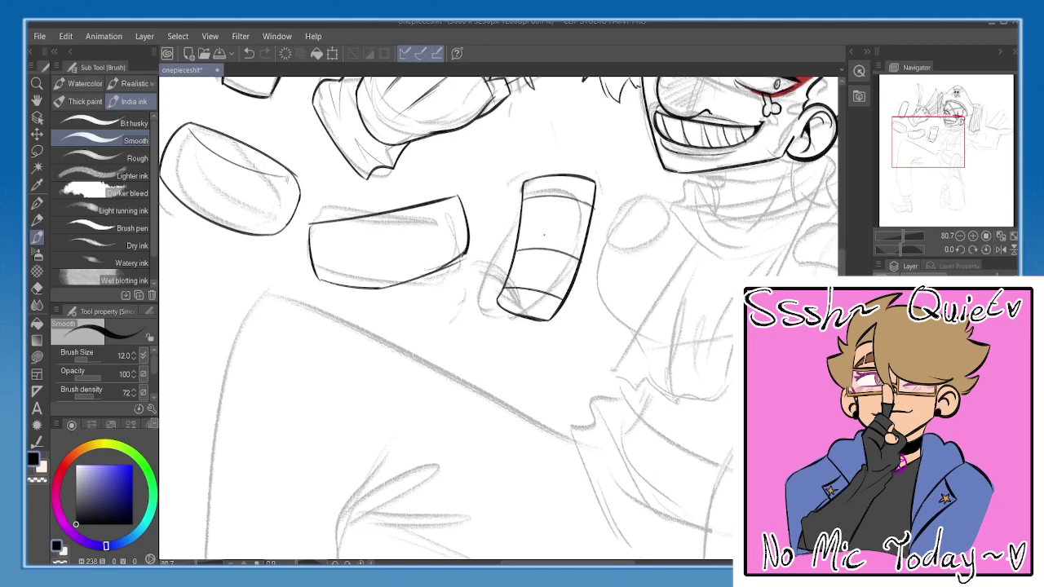
left_click_drag(544, 235, 553, 324)
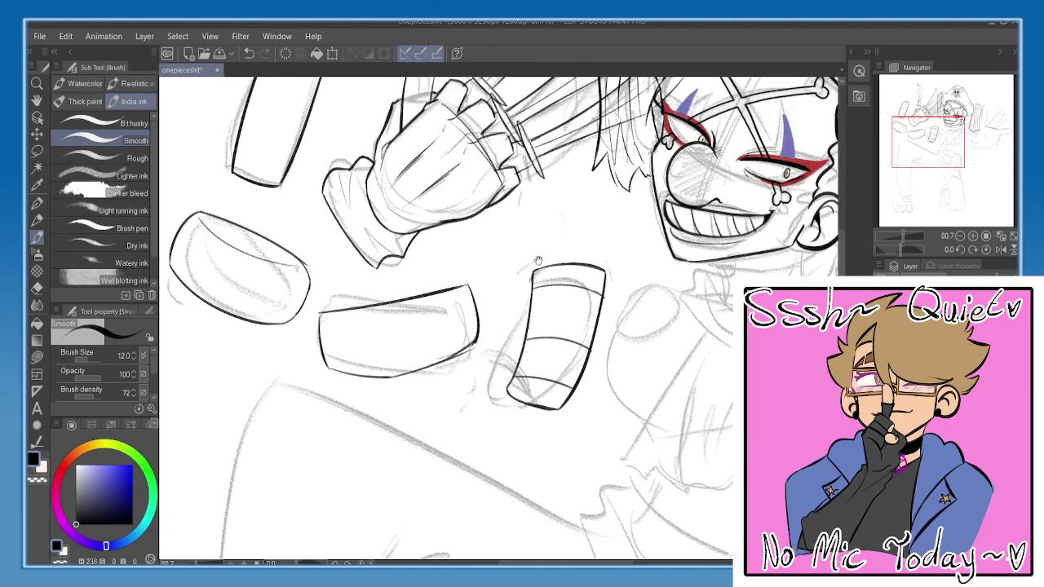
- Auto-select the empty area around the inked line art, referring to the editing layer only
left_click(959, 236)
left_click(959, 236)
left_click(959, 236)
left_click_drag(530, 225, 492, 212)
scroll(492, 212, "up", 1)
key("w")
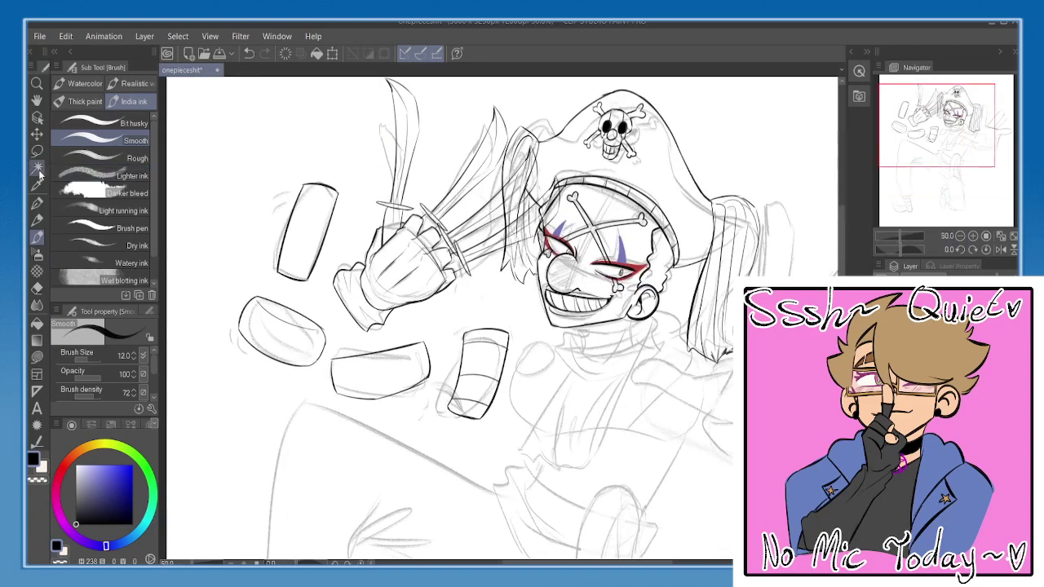
left_click(256, 124)
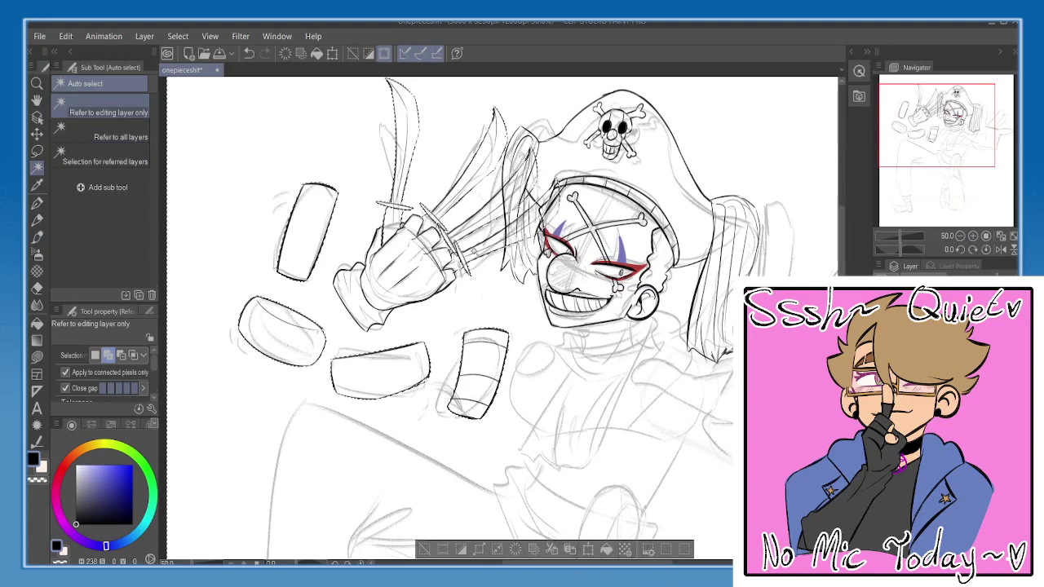
scroll(474, 212, "up", 3)
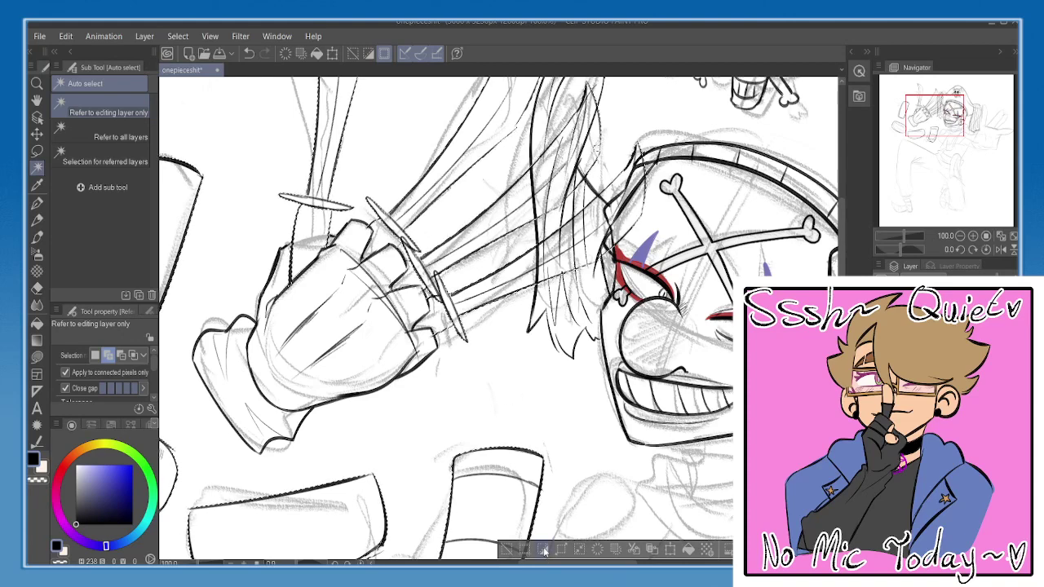
- Discard the current selection and auto-select the empty canvas around the inked hand, knives and arm segments again
left_click(507, 550)
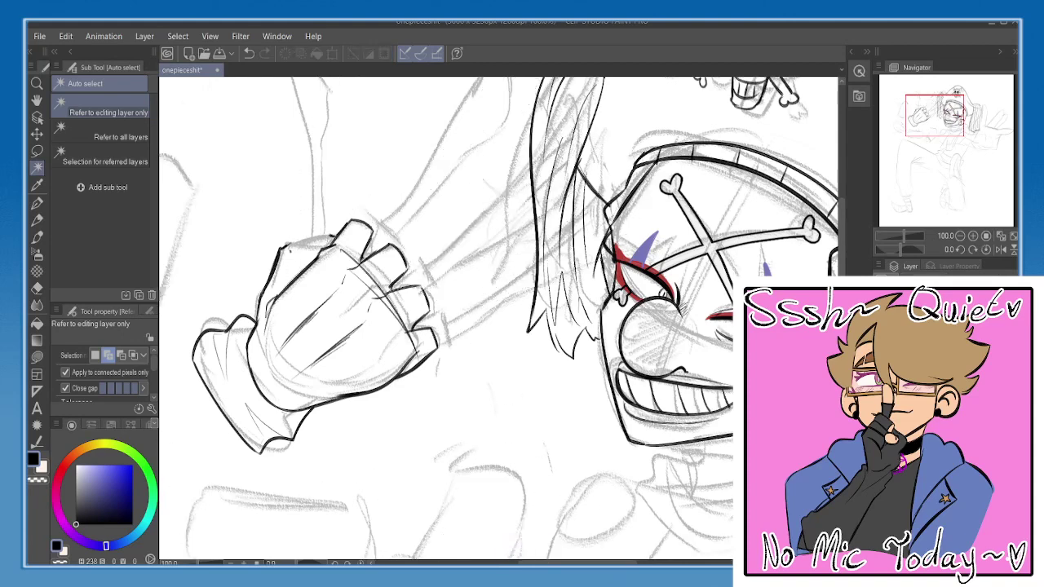
key("ctrl+z")
key("ctrl+z")
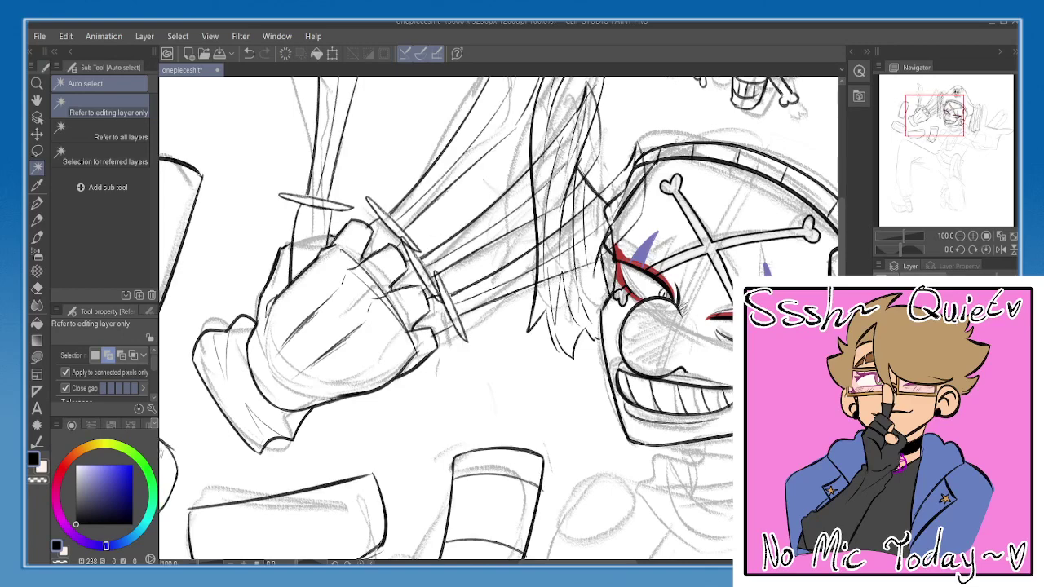
left_click(884, 351)
left_click(884, 351)
left_click_drag(903, 235, 894, 238)
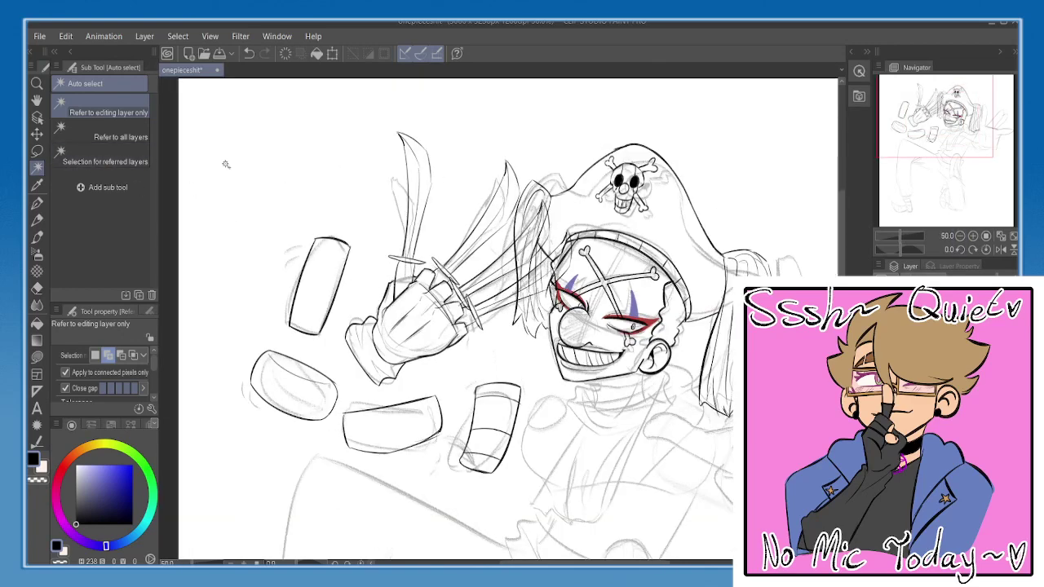
left_click(356, 176)
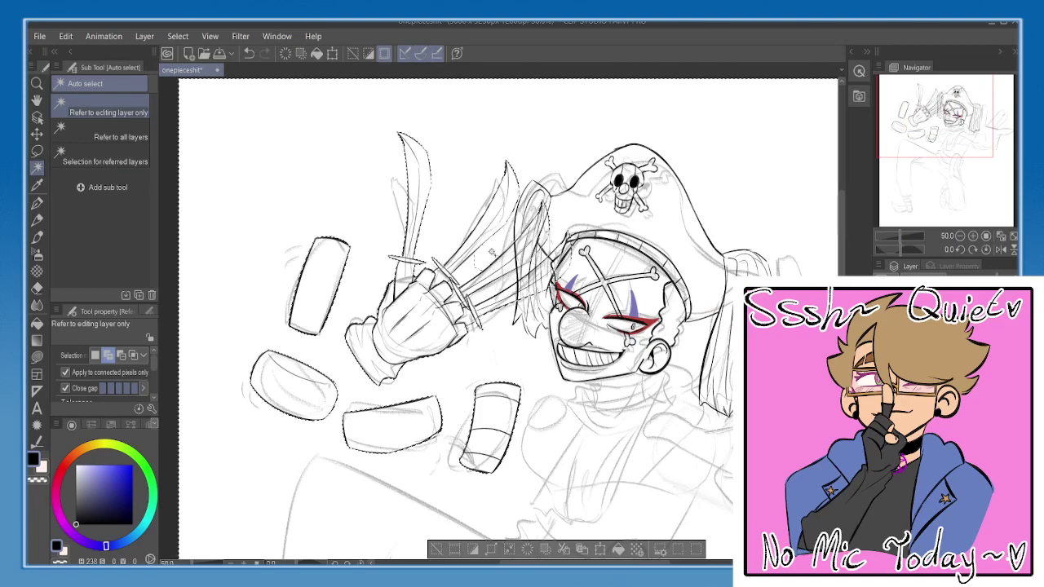
- Refine the selection around the knife blades overlapping the hair, using the Erase selection and Selection pen tools
scroll(493, 243, "up", 5)
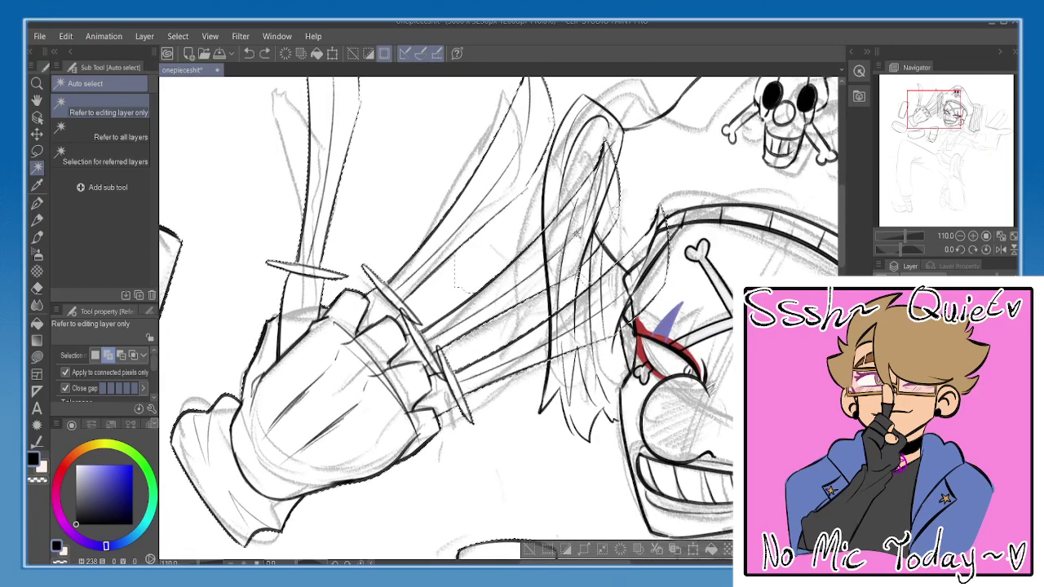
scroll(497, 231, "up", 2)
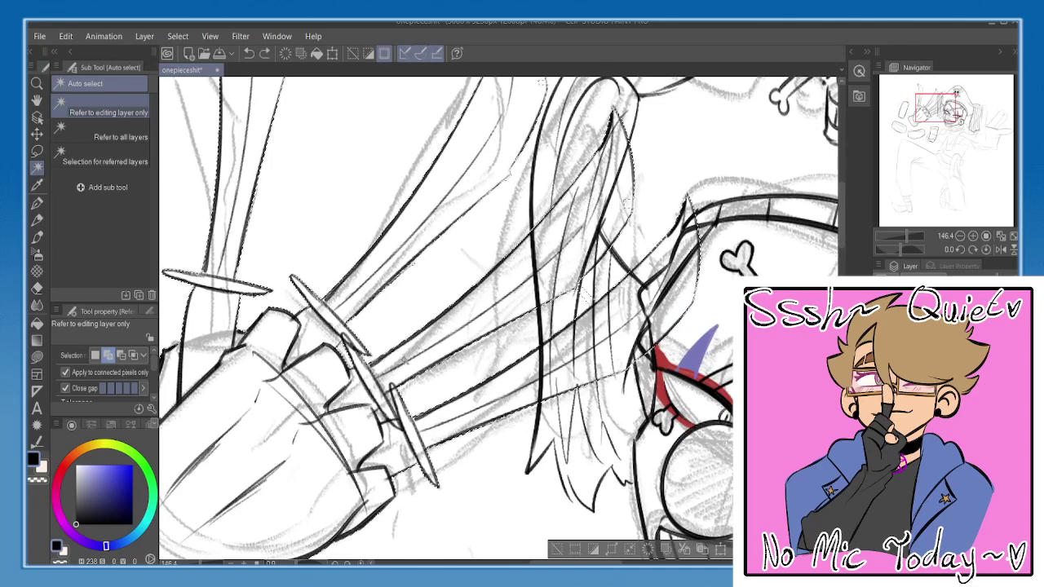
scroll(497, 318, "down", 1)
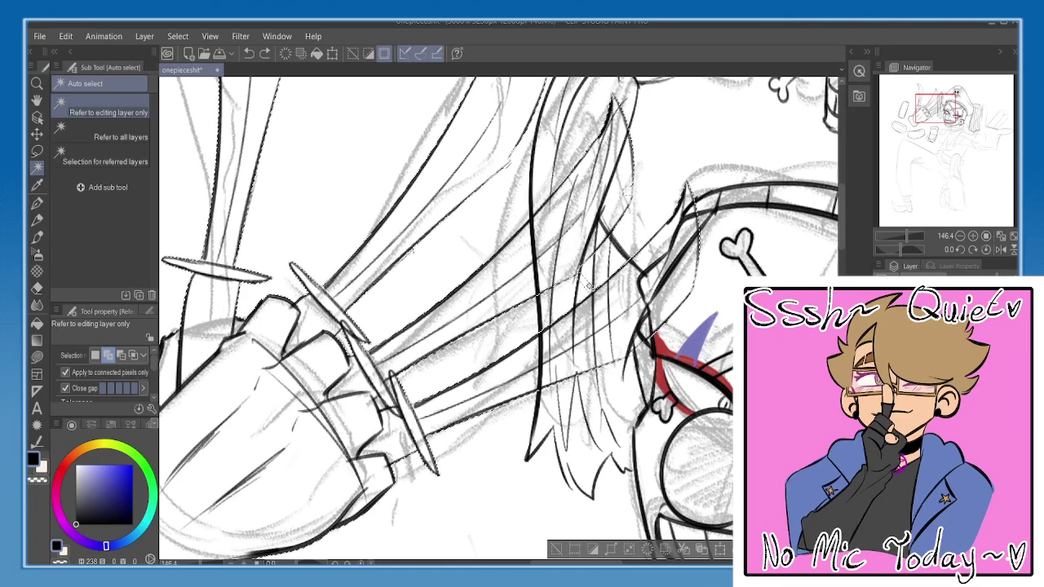
left_click_drag(281, 204, 242, 237)
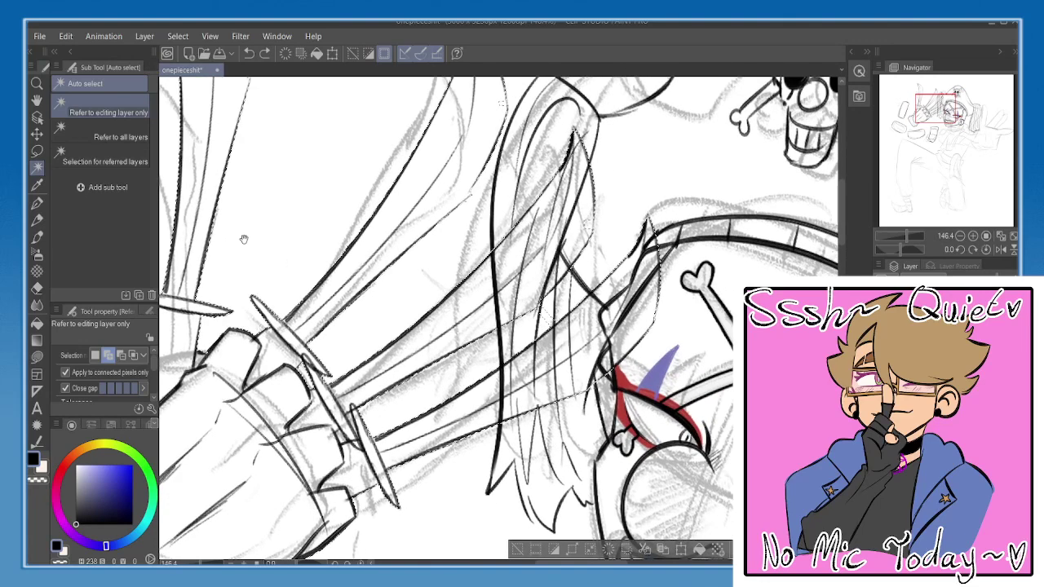
left_click(39, 158)
left_click(103, 234)
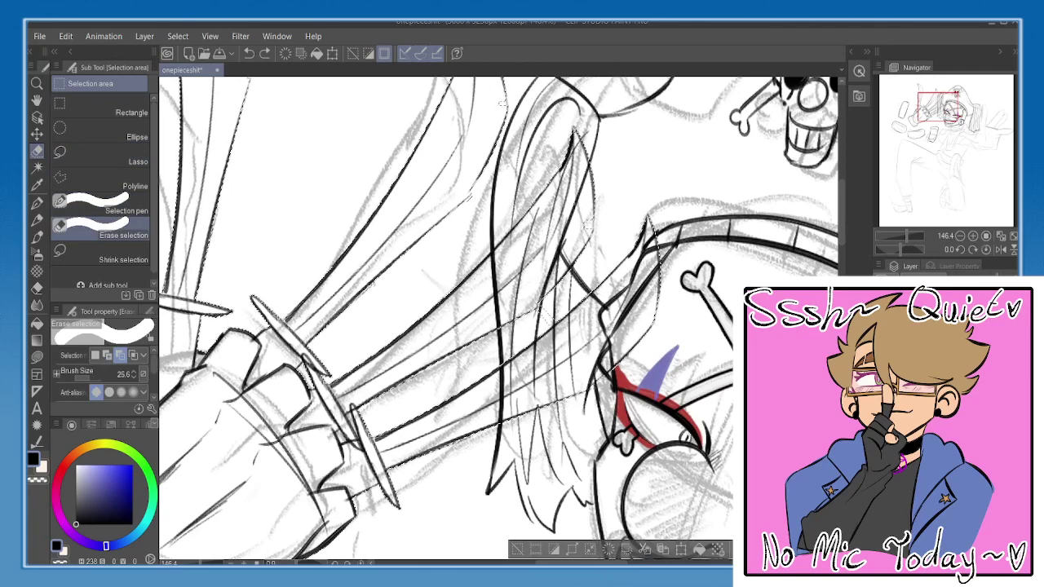
left_click_drag(582, 201, 579, 227)
left_click(98, 204)
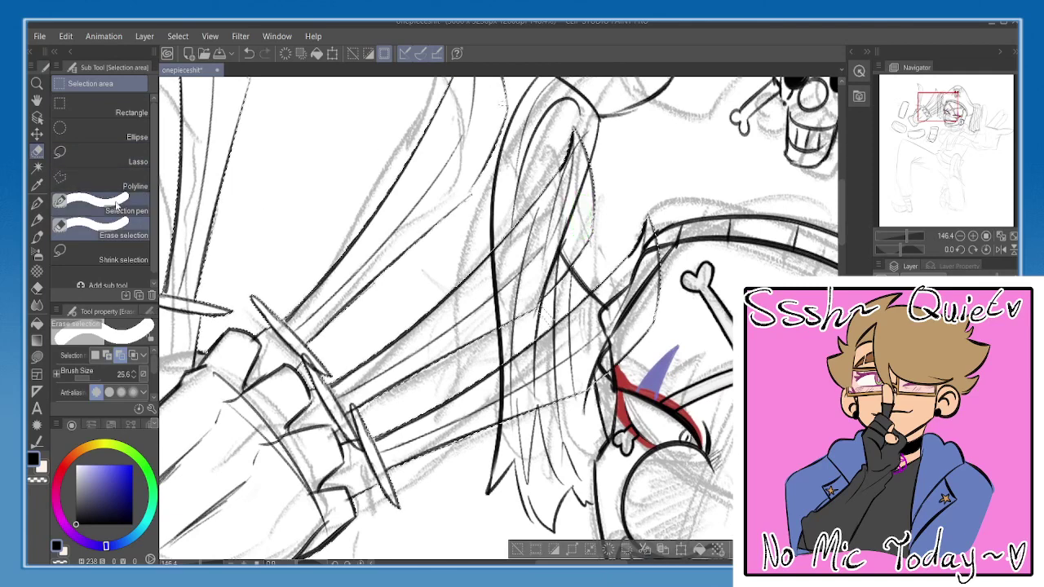
left_click_drag(555, 314, 580, 332)
left_click(112, 234)
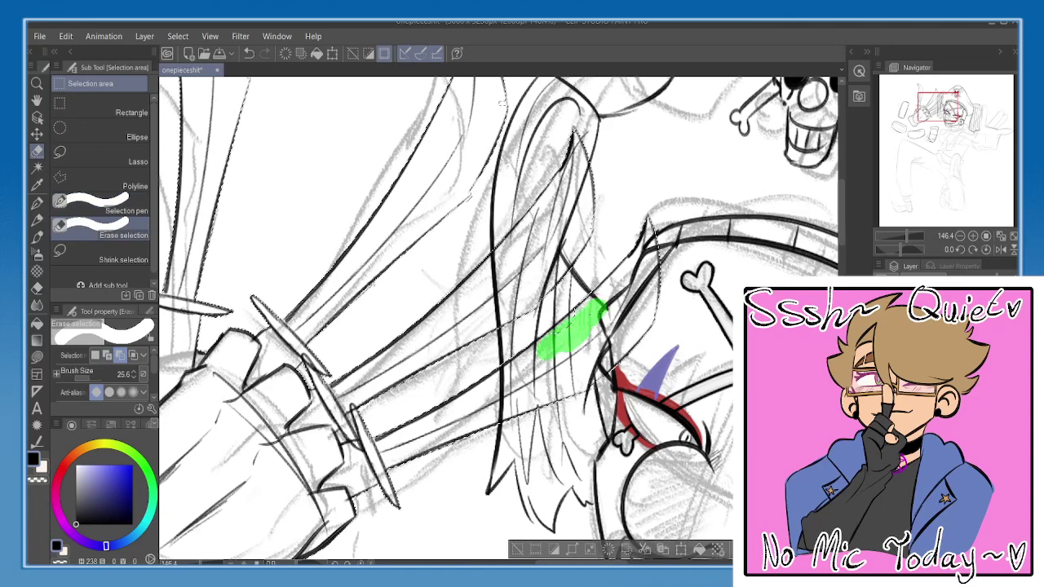
- Fill the fist, knives and detached arm segments with a flat mid-grey base and remove the selection
double_click(959, 236)
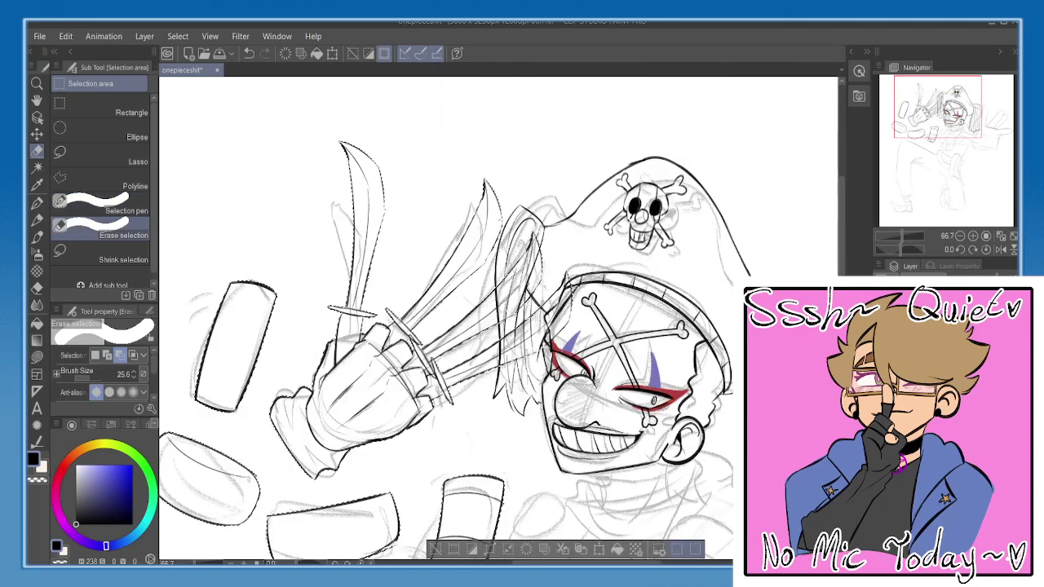
left_click(76, 492)
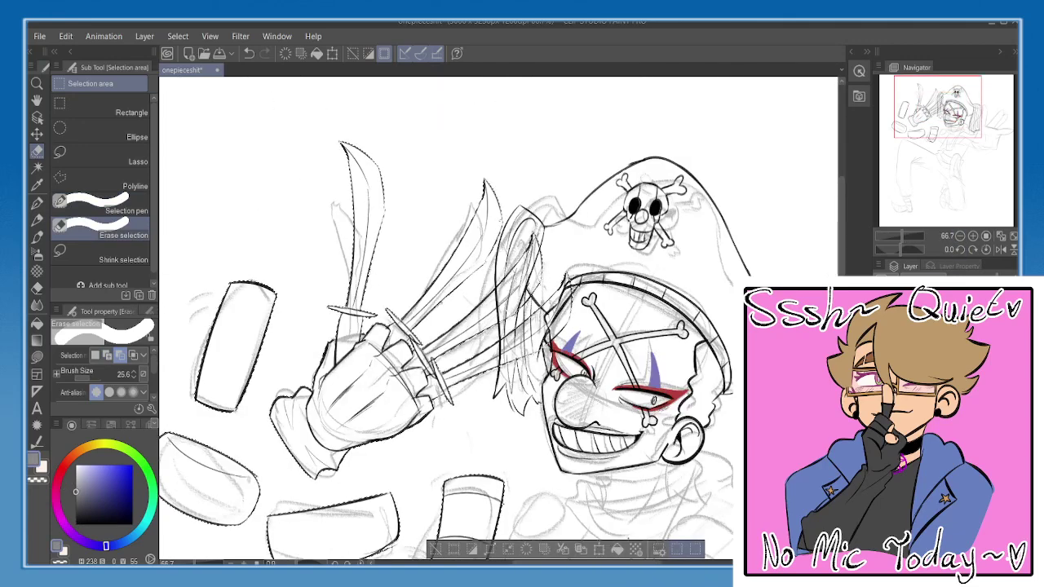
left_click(617, 552)
key("ctrl+z")
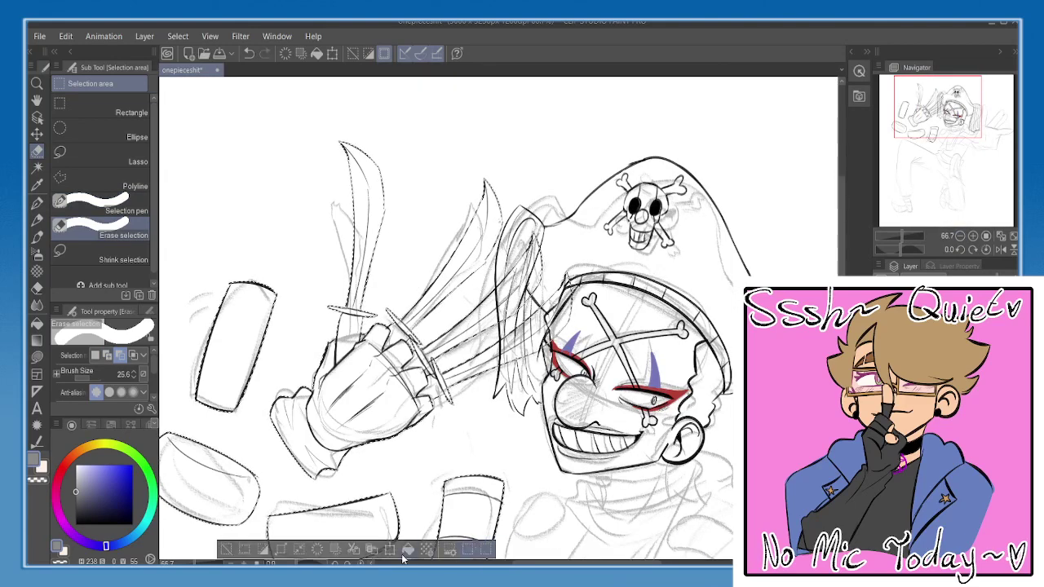
left_click(409, 551)
key("ctrl+d")
left_click_drag(414, 467, 489, 334)
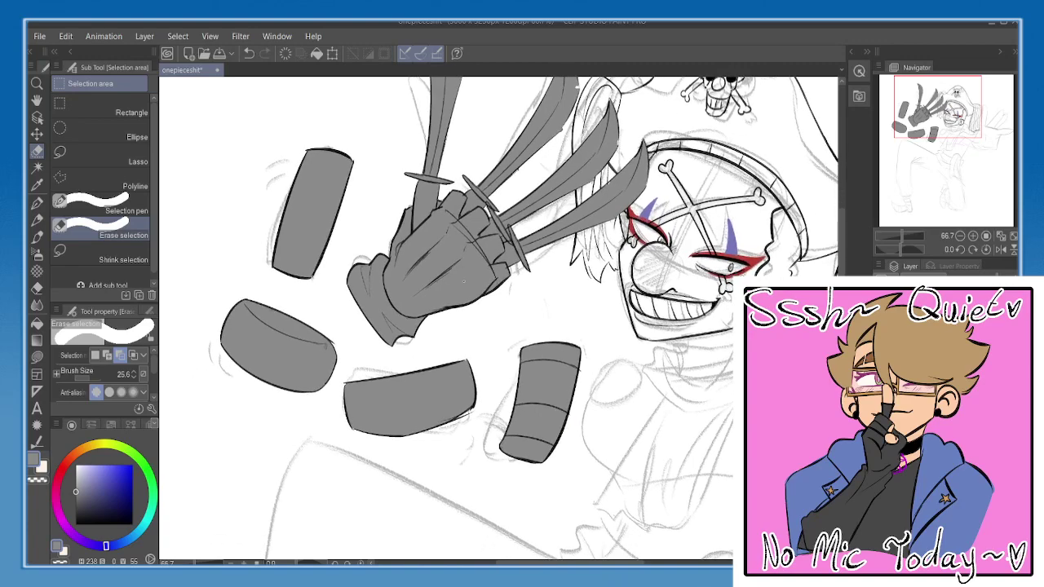
- Erase the grey from the small gaps between the fingers and knife guards with the Hard eraser
scroll(464, 281, "up", 5)
scroll(463, 281, "up", 5)
key("e")
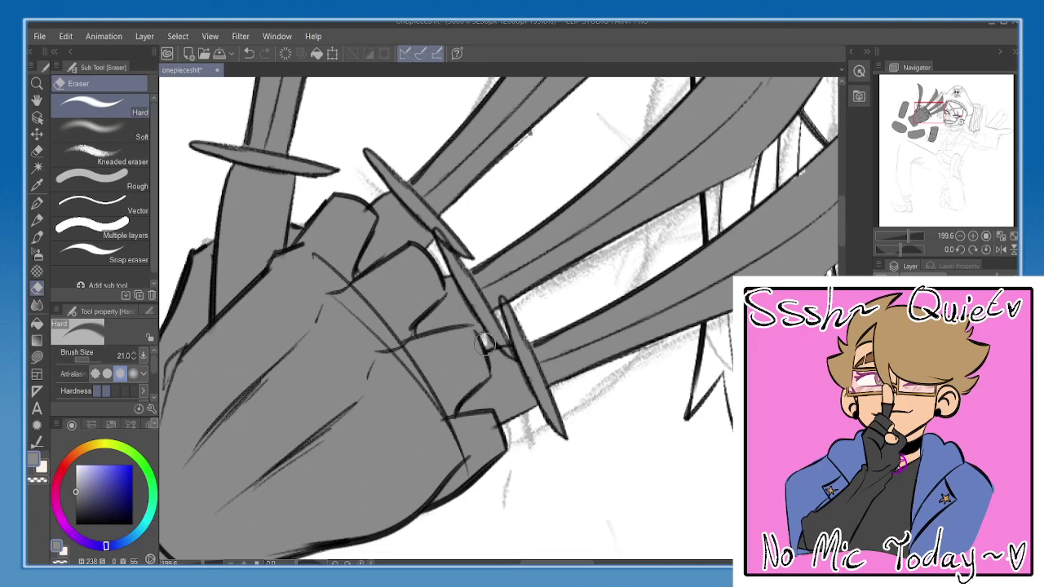
left_click_drag(292, 234, 302, 315)
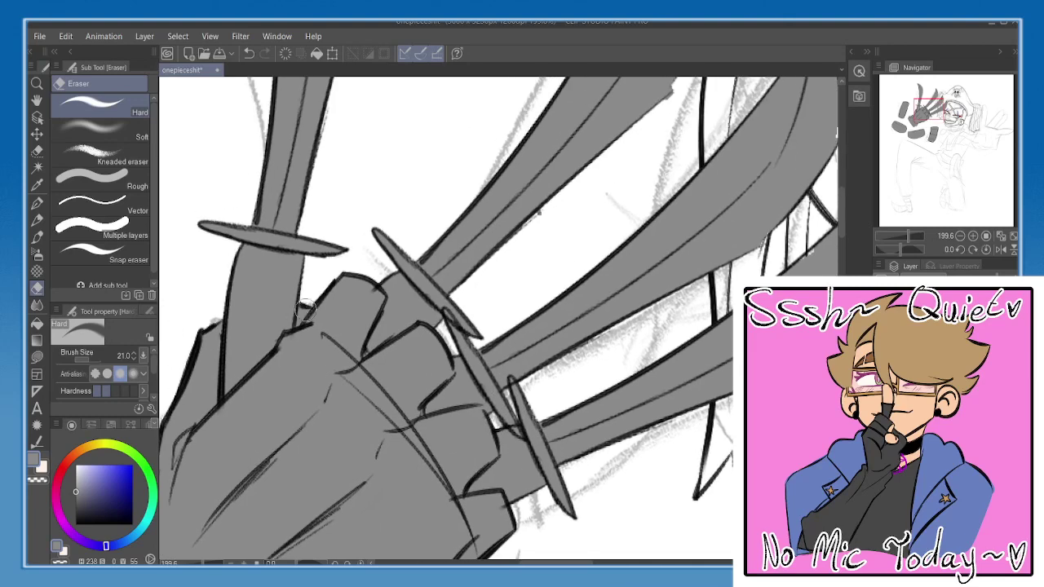
left_click(959, 236)
left_click(960, 237)
left_click(960, 237)
- Patch the missing bits of grey fill along the knife blade edges with the G-pen
scroll(559, 282, "up", 5)
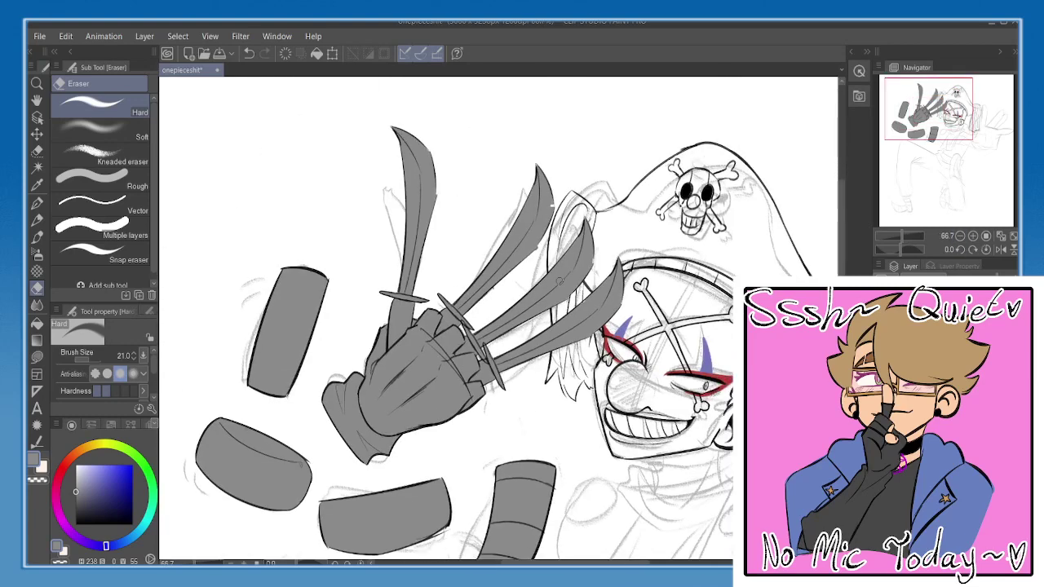
scroll(560, 281, "up", 2)
key("p")
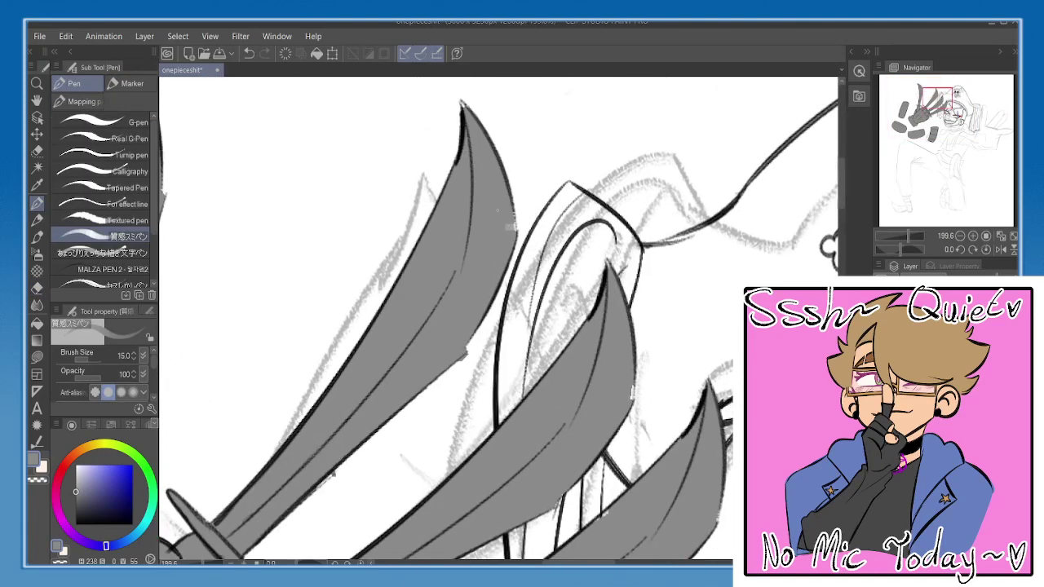
left_click(144, 118)
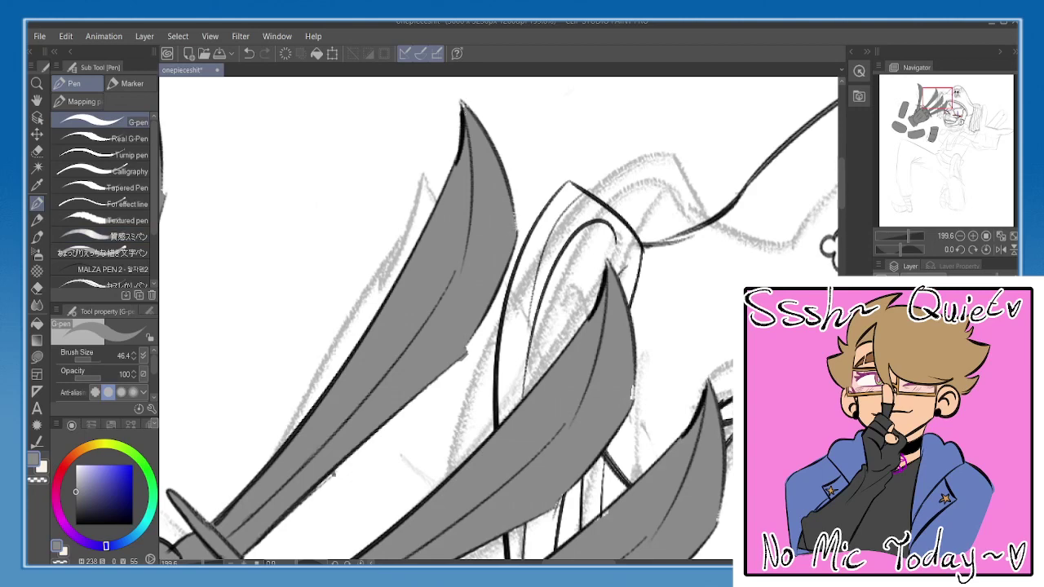
left_click_drag(550, 200, 530, 100)
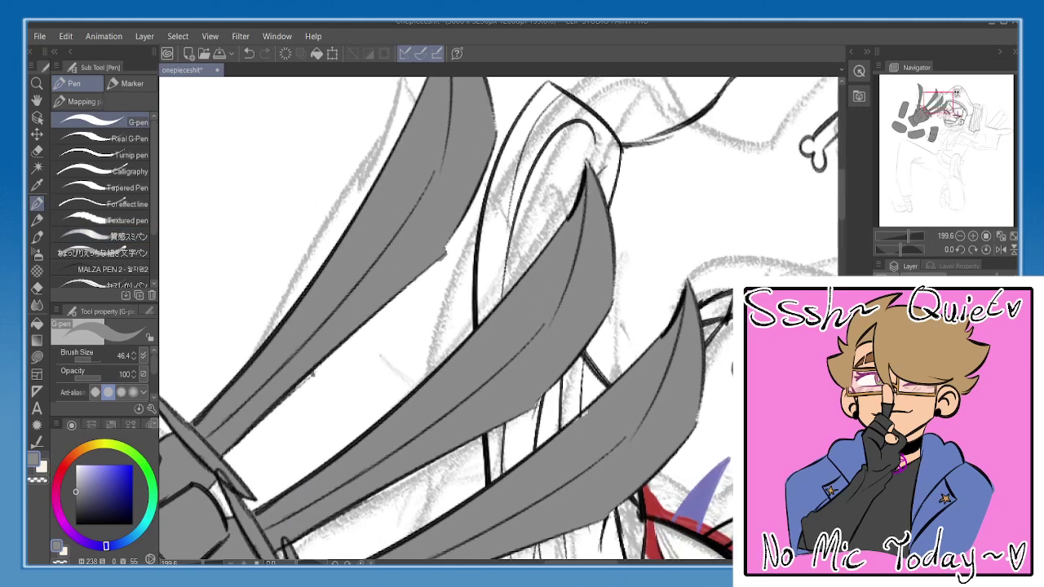
scroll(572, 335, "down", 3)
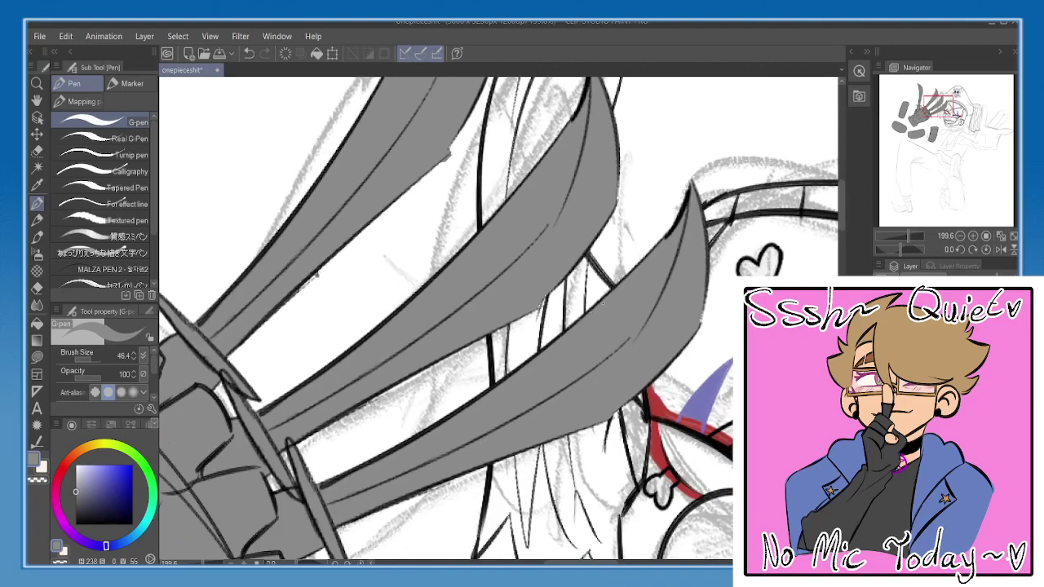
left_click_drag(494, 403, 639, 232)
left_click_drag(498, 265, 596, 279)
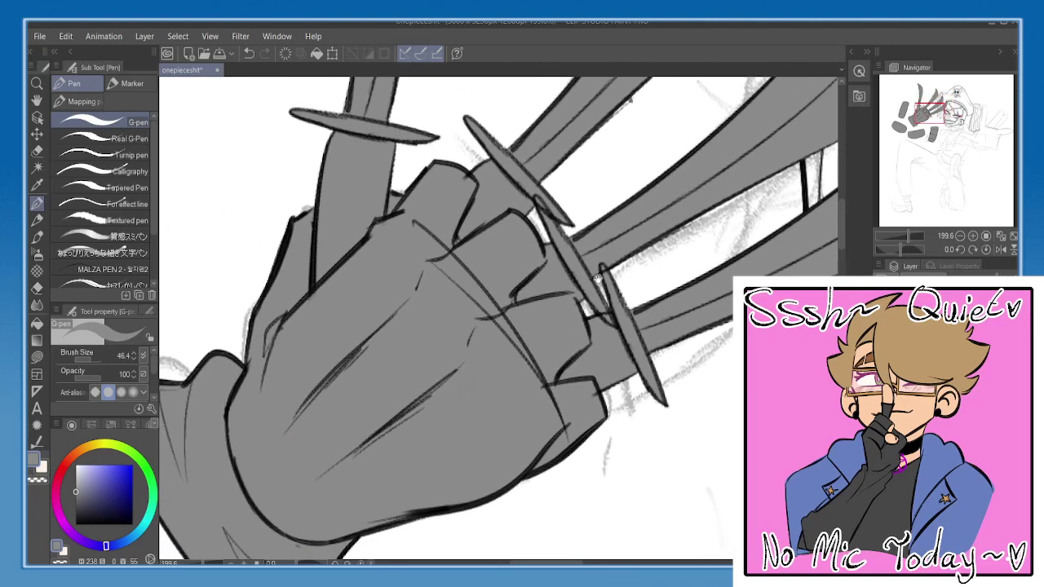
left_click(960, 236)
left_click(960, 235)
left_click_drag(658, 392, 545, 338)
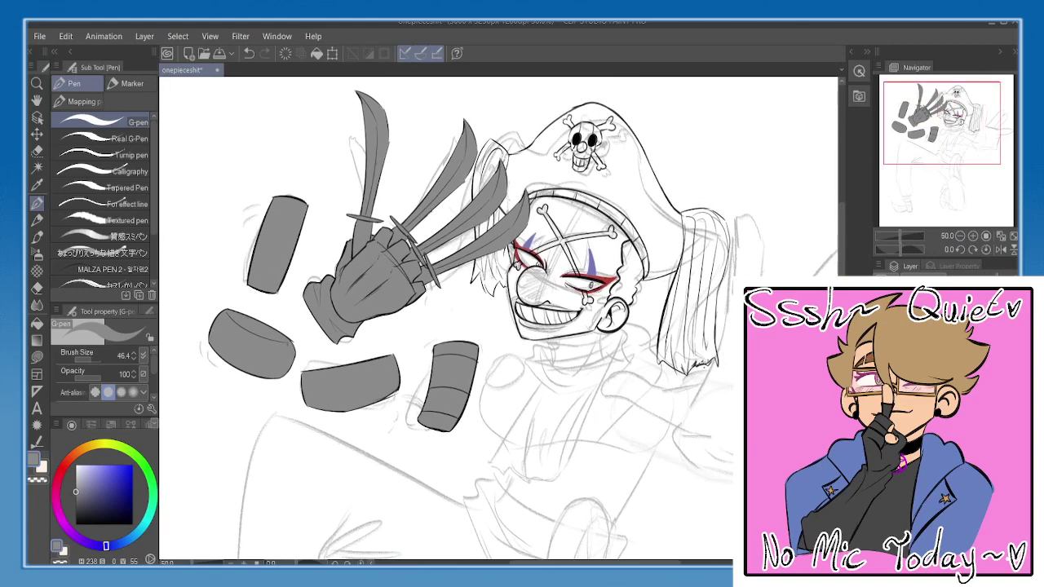
- Hide the layers of the knife-holding hand and arm segments while keeping the head line art shown
left_click(1001, 249)
left_click(1000, 250)
left_click(883, 342)
left_click(883, 342)
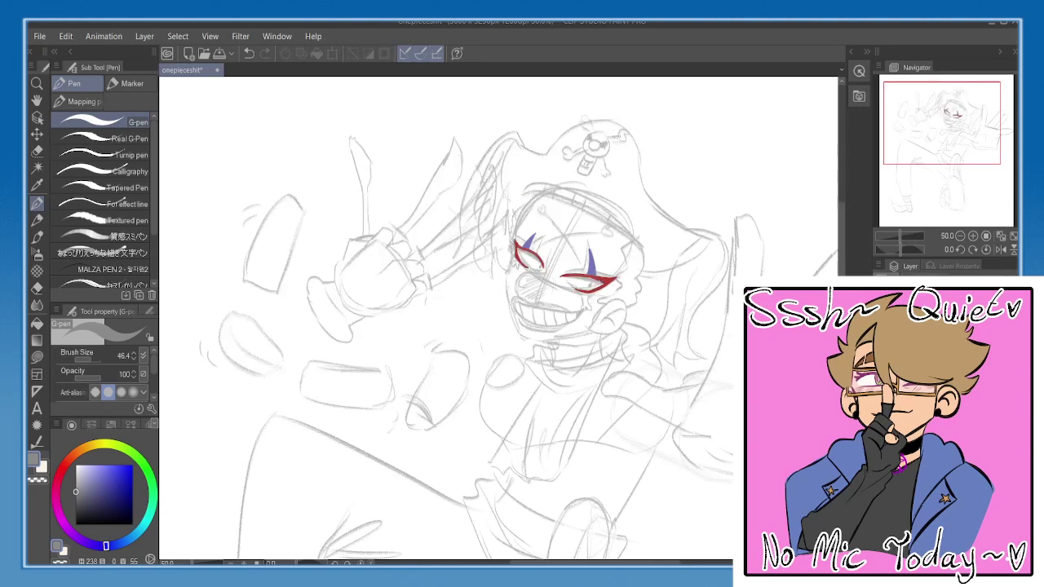
key("ctrl+z")
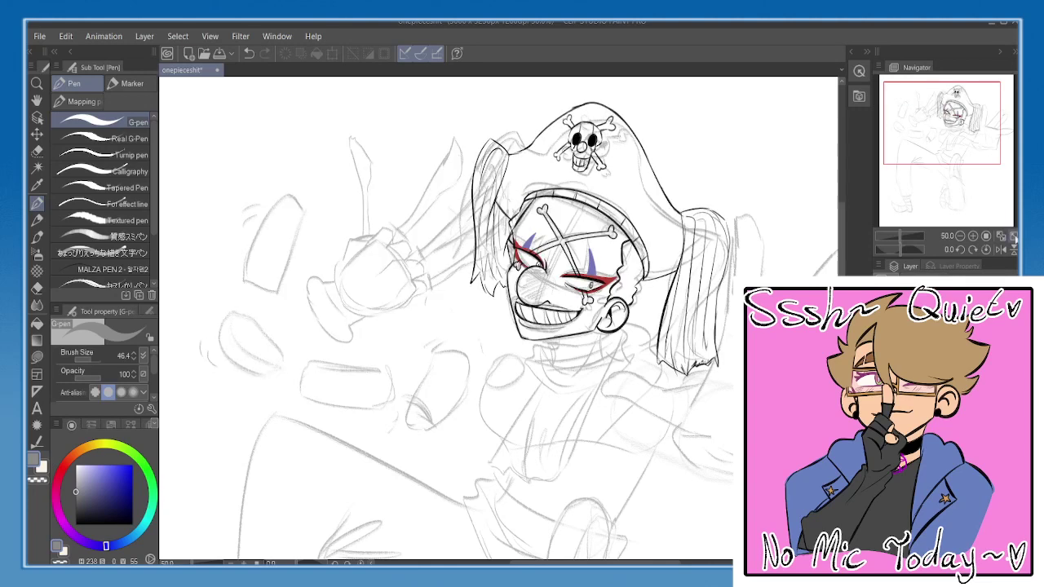
left_click(1013, 235)
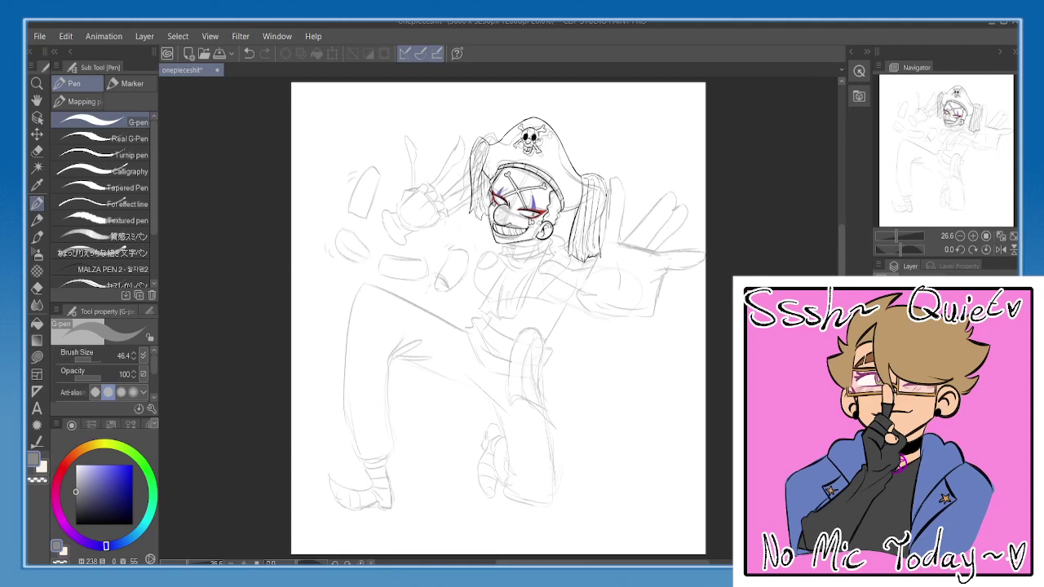
- Ink the two neck lines below the clown's jaw in black with the Smooth India ink brush
left_click(946, 359)
left_click(76, 524)
key("b")
scroll(531, 276, "up", 3)
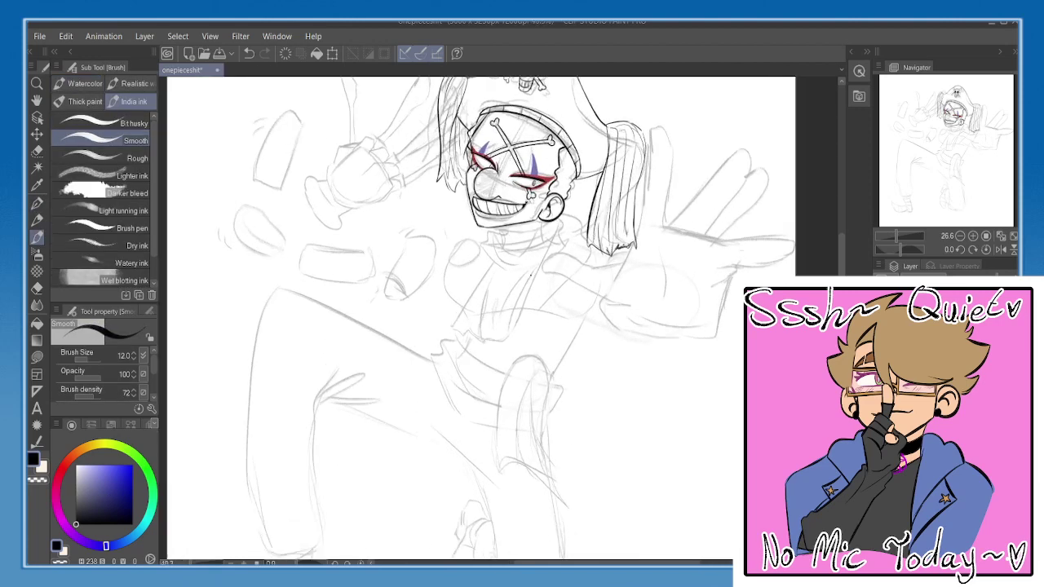
left_click_drag(535, 175, 531, 242)
scroll(532, 242, "up", 1)
scroll(531, 242, "up", 1)
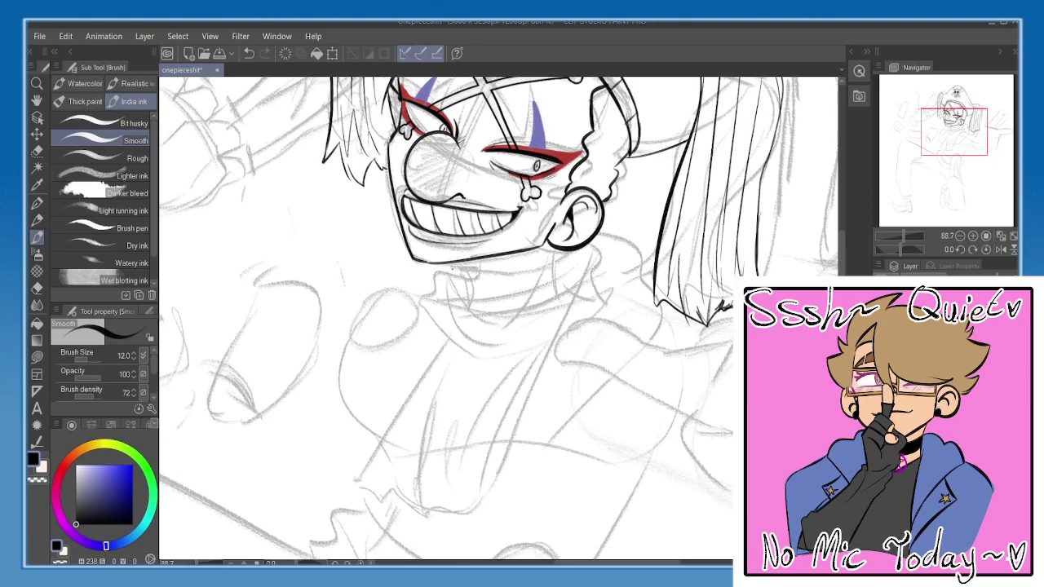
key("ctrl+z")
left_click_drag(459, 263, 478, 308)
key("ctrl+z")
key("ctrl+z")
key("ctrl+z")
key("ctrl+z")
left_click_drag(560, 248, 553, 300)
key("h")
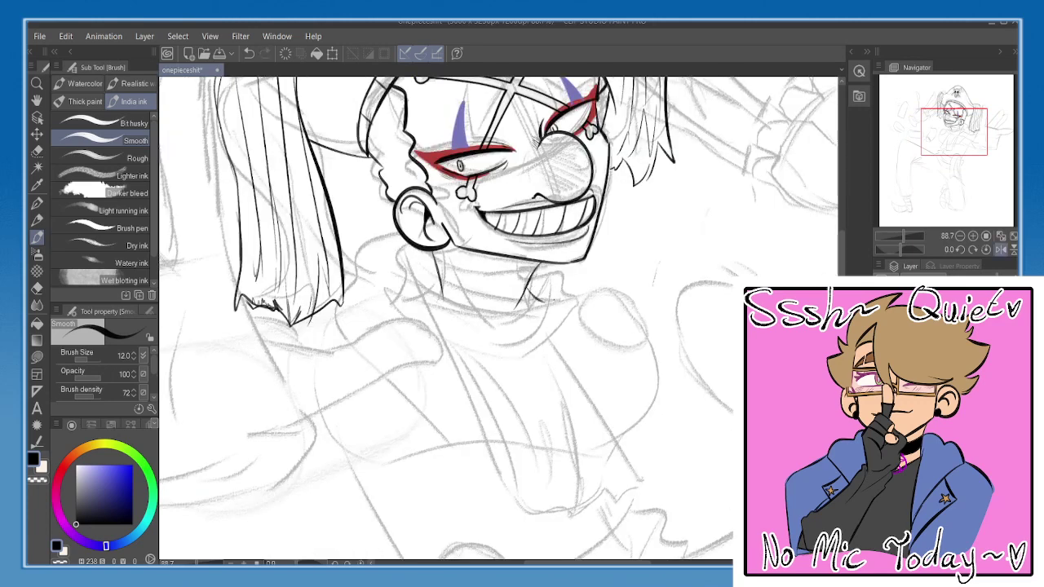
key("h")
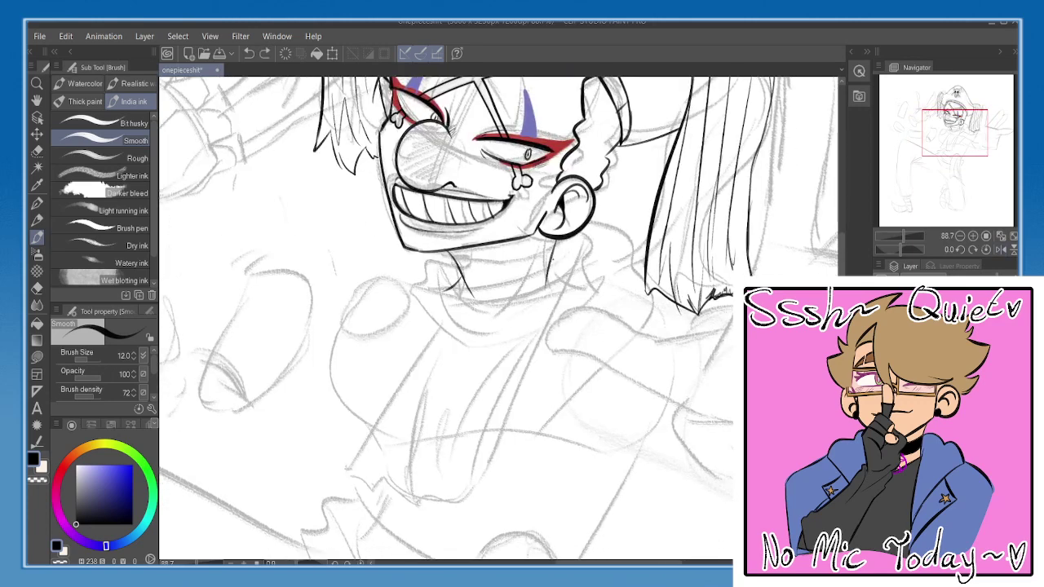
- Ink the torso's left contour from below the collar down to the waist
mouse_move(429, 308)
left_mouse_down()
mouse_move(440, 293)
mouse_move(433, 265)
mouse_move(397, 328)
left_mouse_up()
key("ctrl+z")
mouse_move(426, 281)
left_mouse_down()
mouse_move(388, 385)
mouse_move(402, 328)
mouse_move(388, 399)
left_mouse_up()
key("ctrl+z")
left_click_drag(388, 378, 381, 476)
key("ctrl+z")
- Ink the torso's right contour as a diagonal line from the armpit to the waist
left_click_drag(532, 418, 513, 300)
left_click_drag(655, 251, 585, 367)
key("ctrl+z")
mouse_move(617, 326)
left_mouse_down()
mouse_move(574, 384)
mouse_move(552, 444)
left_mouse_up()
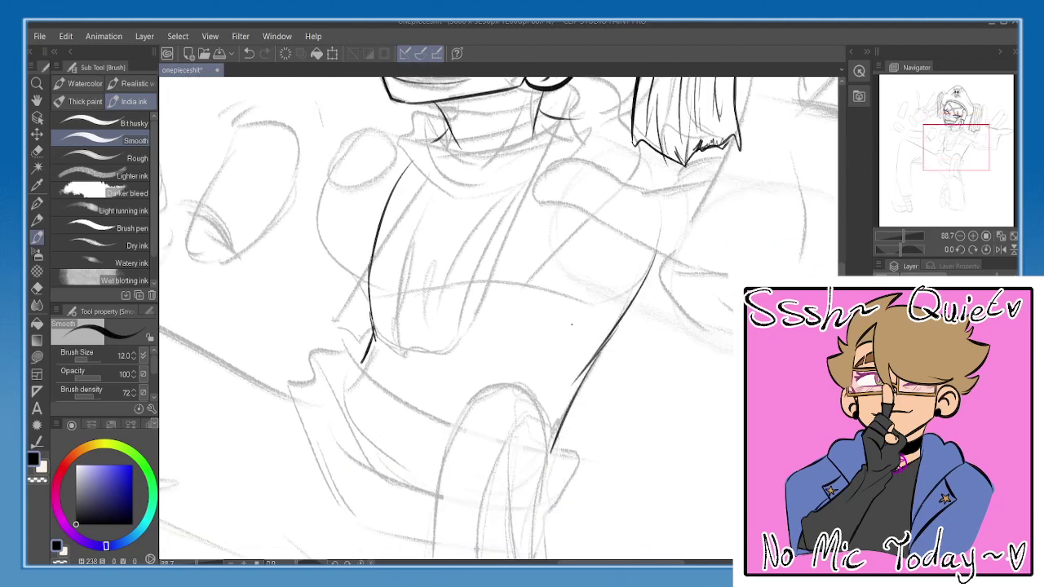
- Handwrite "I'm no good" in black beside the clown's face with the 質感スミペン pen
key("p")
left_click_drag(444, 297, 491, 388)
left_click(960, 237)
left_click(960, 236)
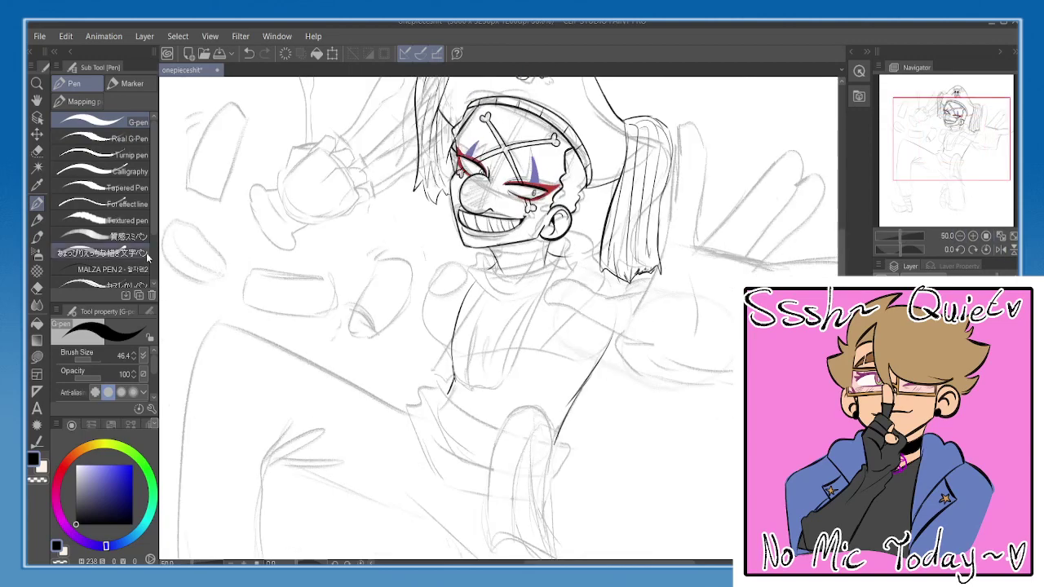
left_click(147, 256)
left_click_drag(388, 235, 375, 261)
left_click(123, 236)
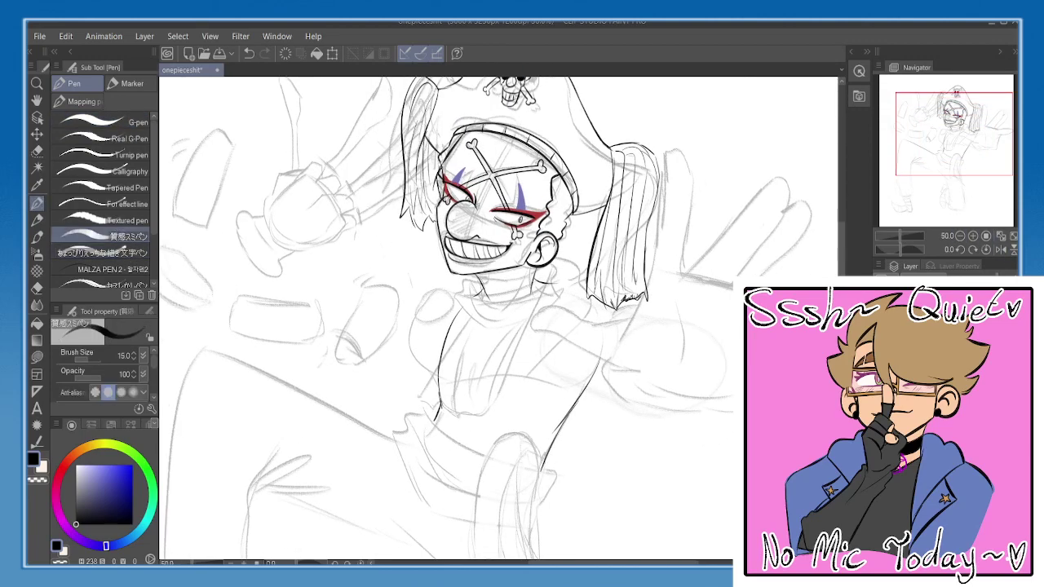
left_click_drag(680, 261, 642, 212)
left_click_drag(544, 481, 546, 316)
left_click_drag(398, 288, 408, 291)
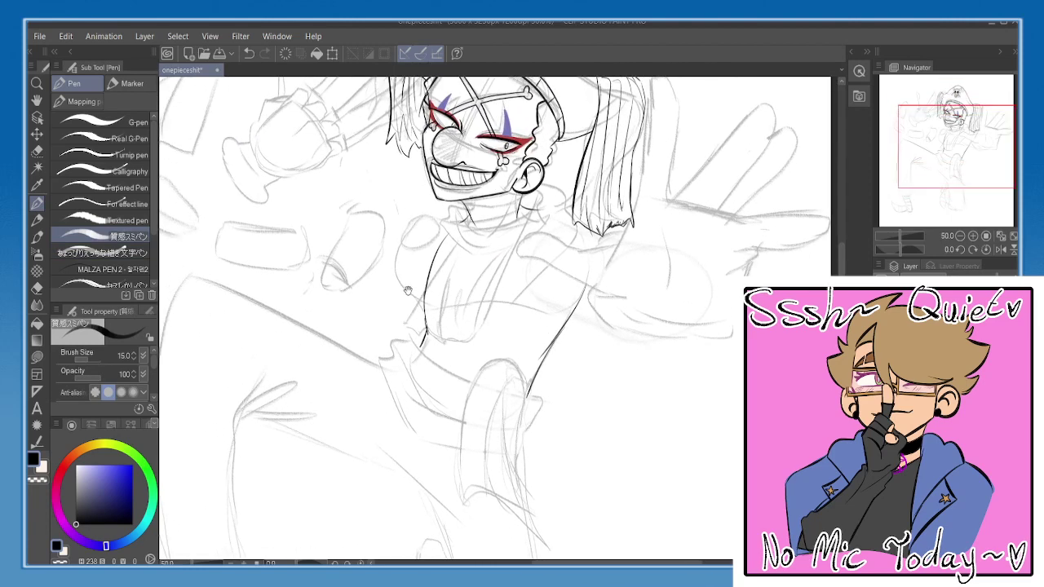
left_click_drag(349, 241, 378, 271)
left_click_drag(261, 222, 278, 217)
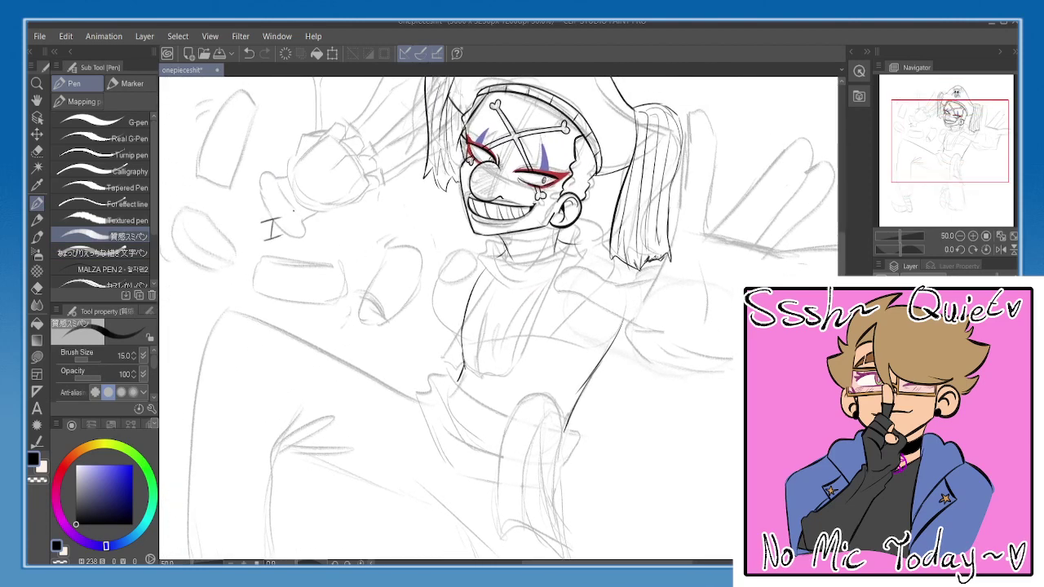
scroll(295, 183, "up", 2)
left_click_drag(297, 186, 342, 177)
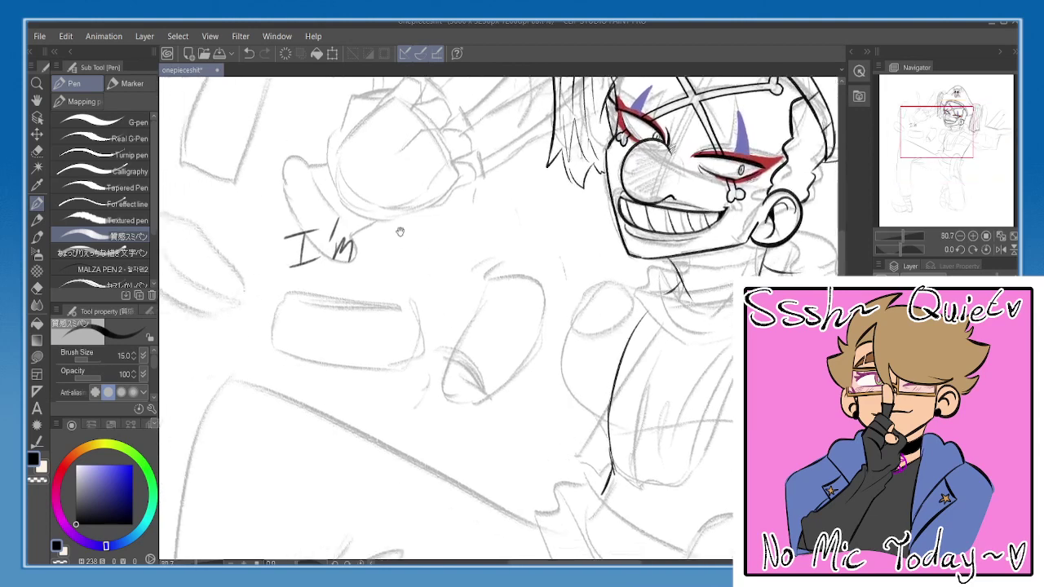
mouse_move(378, 236)
left_mouse_down()
mouse_move(379, 250)
mouse_move(392, 248)
left_mouse_up()
mouse_move(400, 237)
left_mouse_down()
mouse_move(434, 233)
mouse_move(432, 260)
left_mouse_up()
left_click_drag(453, 235, 477, 238)
left_click_drag(481, 202, 480, 236)
- Handwrite "at perspective;;" as a second line beneath the "I'm no good" text
left_click_drag(287, 303, 299, 309)
mouse_move(308, 283)
left_mouse_down()
mouse_move(307, 308)
mouse_move(381, 299)
mouse_move(398, 282)
left_mouse_up()
mouse_move(401, 285)
left_mouse_down()
mouse_move(394, 304)
mouse_move(406, 309)
left_mouse_up()
left_click_drag(407, 285, 434, 288)
left_click_drag(443, 259, 438, 286)
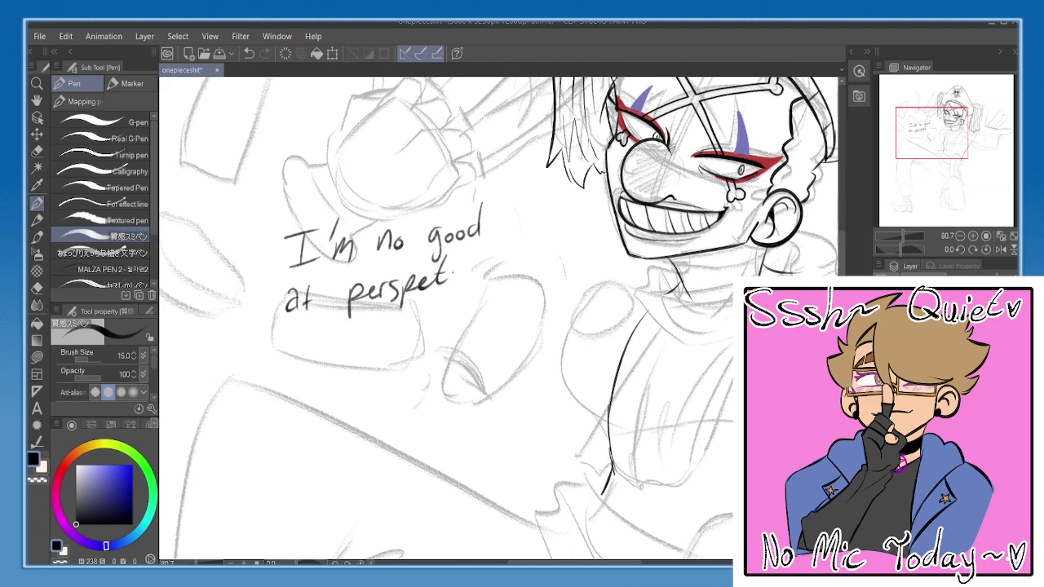
key("ctrl+z")
key("ctrl+z")
left_click_drag(443, 272, 442, 285)
mouse_move(453, 253)
left_mouse_down()
mouse_move(450, 282)
mouse_move(456, 270)
left_mouse_up()
mouse_move(458, 270)
left_mouse_down()
mouse_move(459, 280)
mouse_move(476, 264)
mouse_move(488, 269)
left_mouse_up()
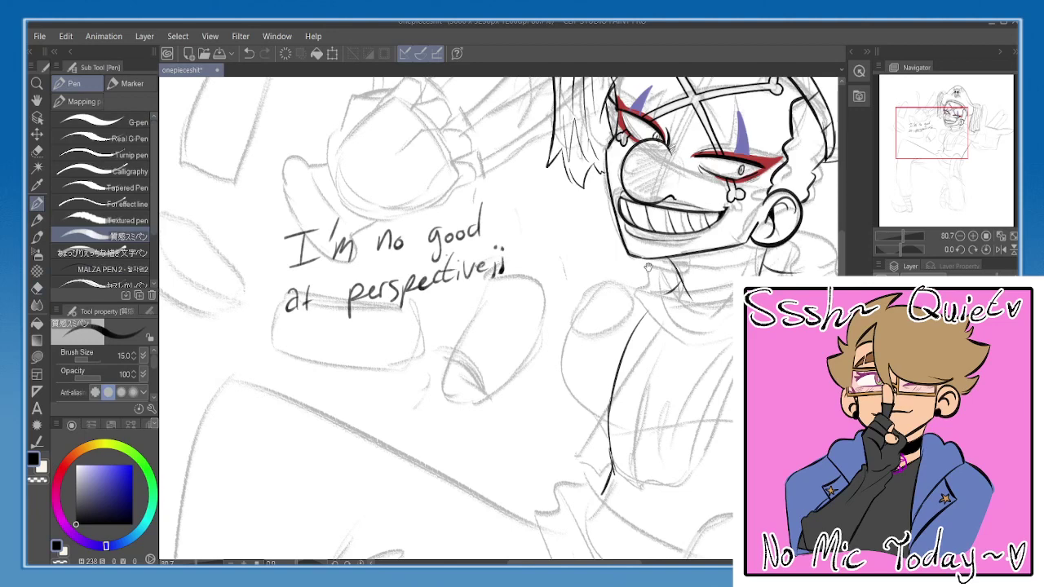
- Ink the curved upper edge of the waist sash with the Smooth India ink brush
left_click_drag(648, 267, 549, 291)
left_click(960, 236)
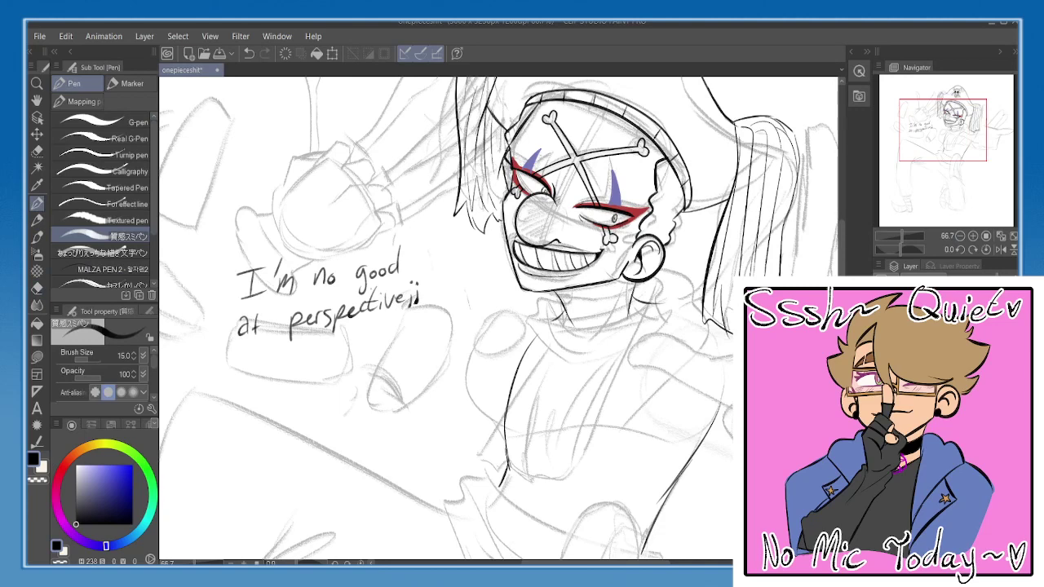
key("b")
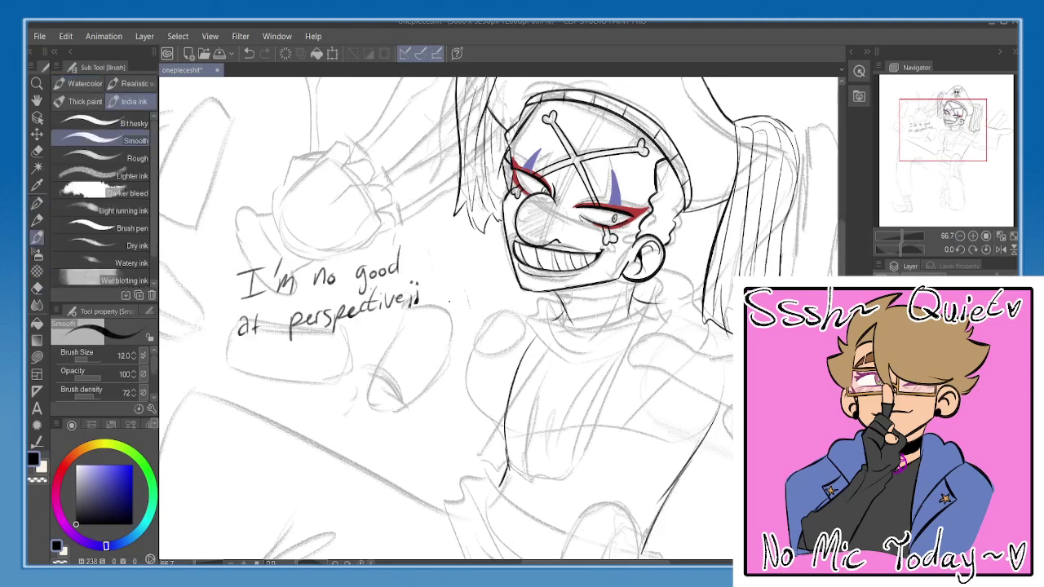
left_click_drag(580, 345, 567, 178)
mouse_move(483, 315)
left_mouse_down()
mouse_move(478, 302)
mouse_move(538, 359)
left_mouse_up()
key("ctrl+z")
mouse_move(481, 300)
left_mouse_down()
mouse_move(550, 350)
mouse_move(637, 360)
left_mouse_up()
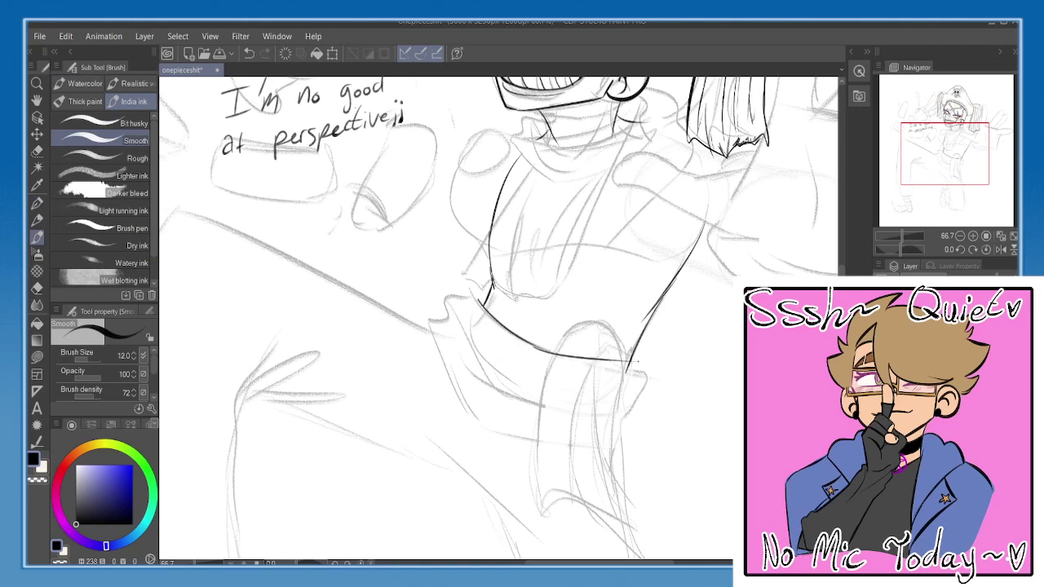
key("ctrl+z")
mouse_move(541, 349)
left_mouse_down()
mouse_move(647, 365)
mouse_move(632, 366)
mouse_move(638, 405)
left_mouse_up()
key("e")
key("b")
key("ctrl+z")
key("ctrl+z")
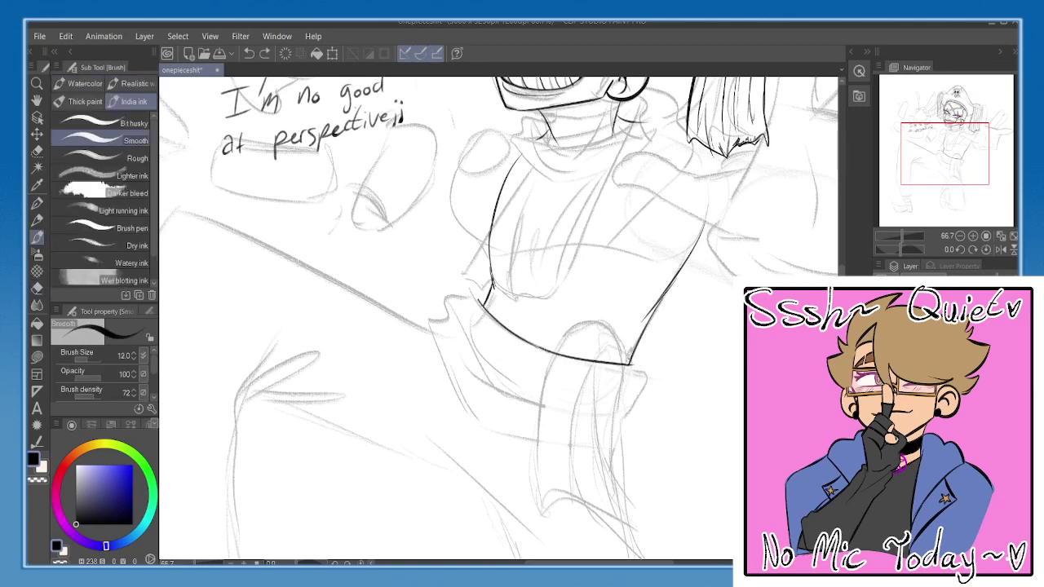
- Ink the sash's sides and lower edge to close its outline around the hips
mouse_move(629, 364)
left_mouse_down()
mouse_move(632, 401)
mouse_move(603, 456)
left_mouse_up()
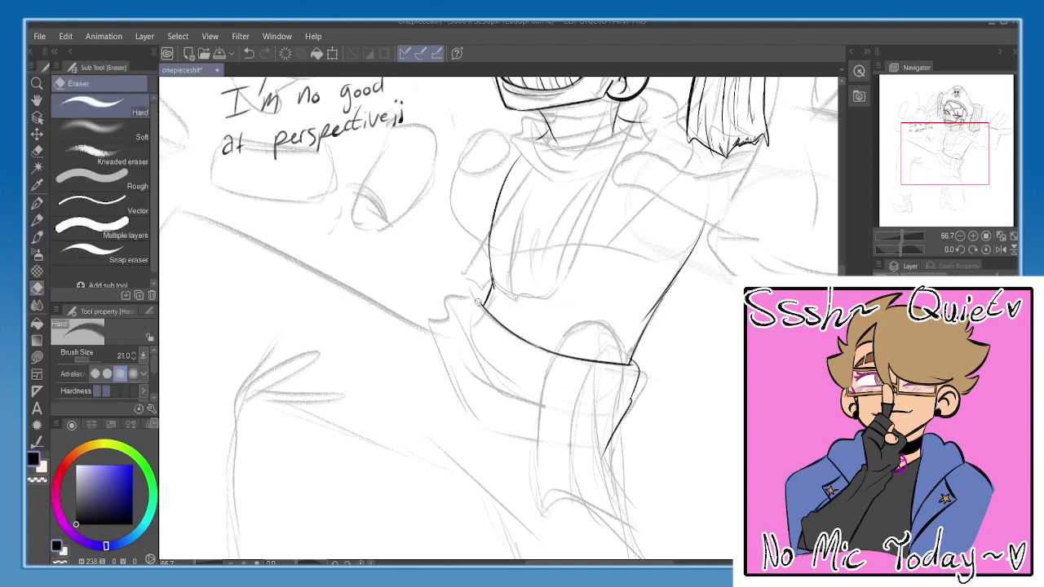
mouse_move(487, 295)
left_mouse_down()
mouse_move(442, 320)
mouse_move(441, 342)
mouse_move(475, 420)
mouse_move(490, 432)
mouse_move(605, 446)
left_mouse_up()
key("e")
key("b")
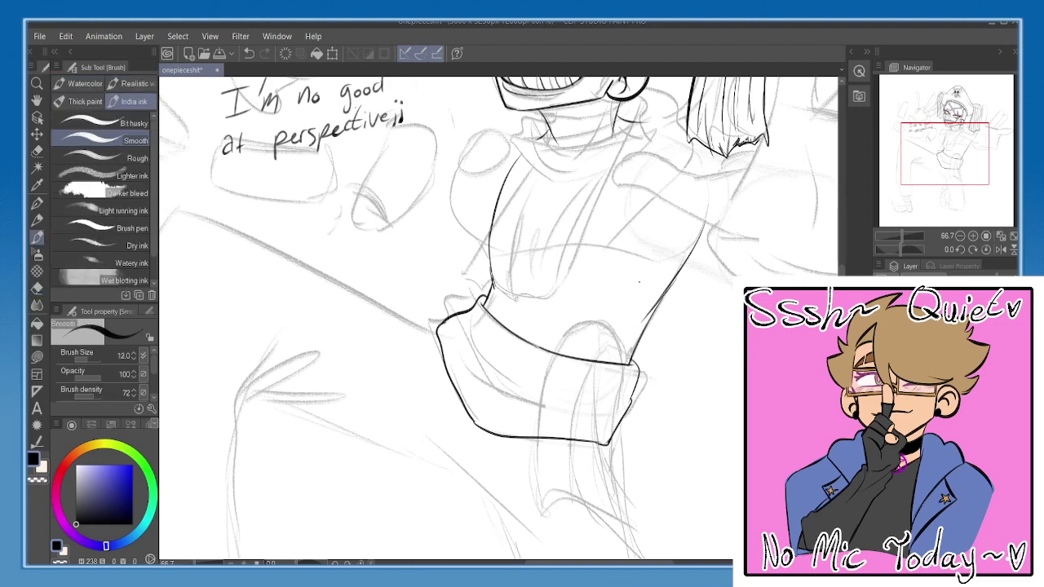
- Add thin curved fold lines across the inside of the waist sash
left_click_drag(520, 337, 513, 316)
left_click_drag(469, 284, 489, 397)
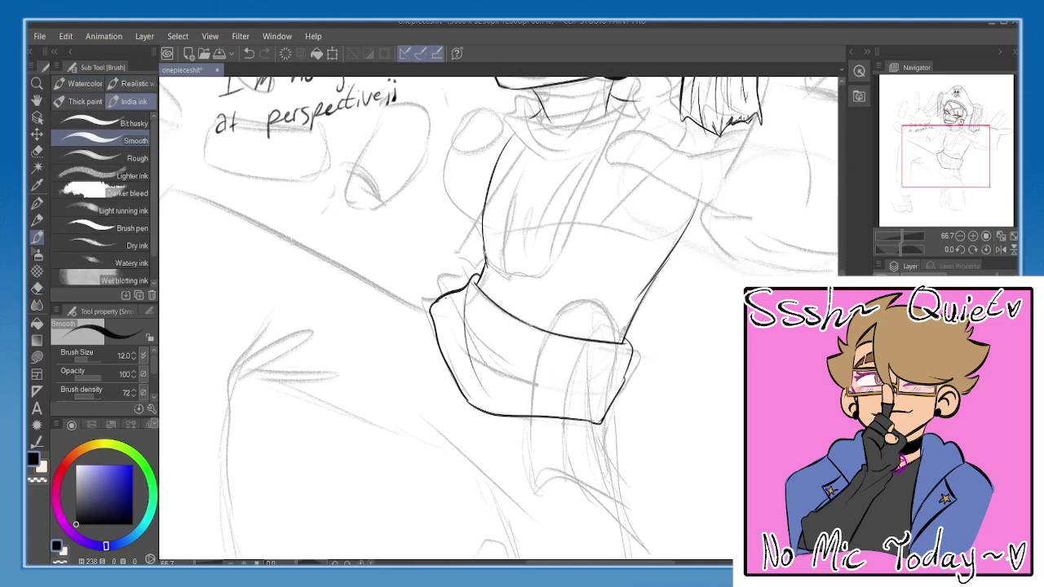
left_click_drag(628, 356, 534, 385)
key("e")
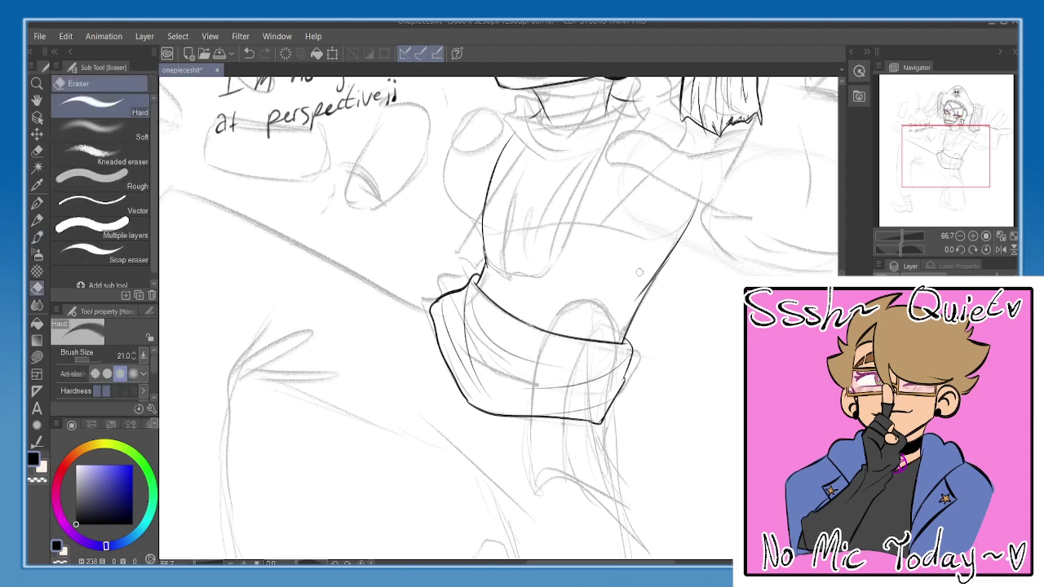
key("b")
- Ink the sash's hanging cloth with an arched top, long side edges and the start of its hem
left_click_drag(603, 359, 596, 298)
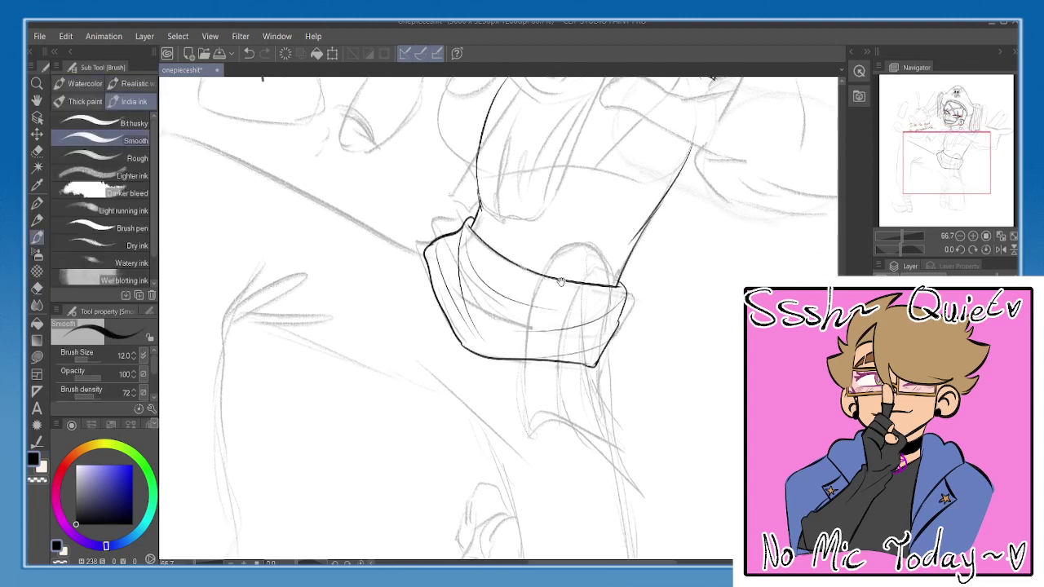
mouse_move(542, 271)
left_mouse_down()
mouse_move(591, 281)
mouse_move(606, 396)
left_mouse_up()
key("ctrl+z")
key("ctrl+z")
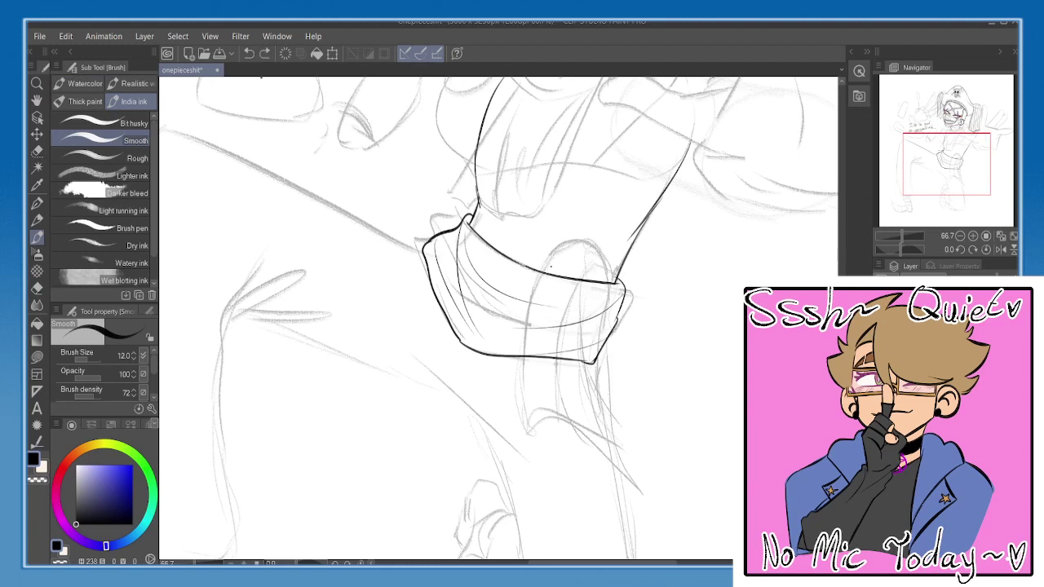
left_click_drag(539, 270, 640, 430)
left_click_drag(607, 375, 601, 349)
mouse_move(545, 248)
left_mouse_down()
mouse_move(559, 406)
mouse_move(575, 447)
mouse_move(616, 432)
left_mouse_up()
key("ctrl+z")
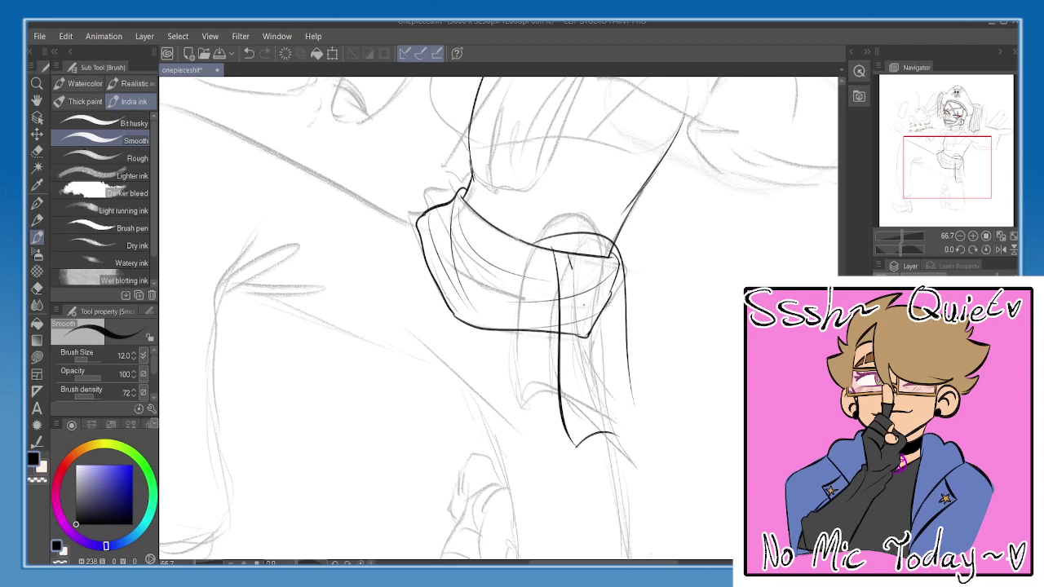
- Ink the hanging cloth's inner fold line and finish its flared hem and the small crease at the top
left_click_drag(583, 304, 684, 472)
key("ctrl+z")
mouse_move(569, 251)
left_mouse_down()
mouse_move(597, 315)
mouse_move(622, 466)
mouse_move(608, 453)
mouse_move(611, 470)
left_mouse_up()
key("ctrl+z")
key("ctrl+z")
left_click_drag(568, 250, 629, 462)
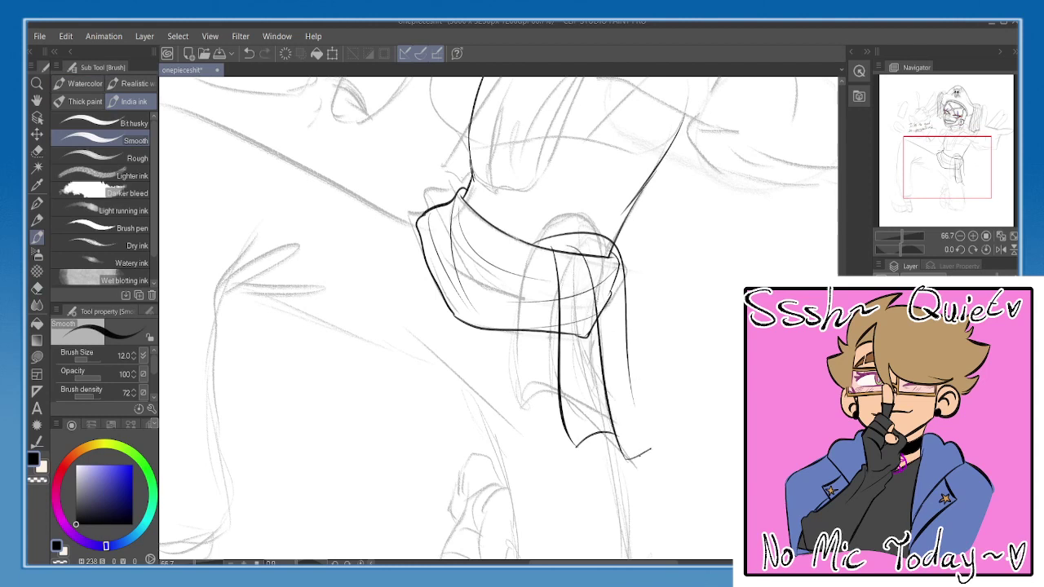
left_click_drag(631, 394, 663, 434)
left_click_drag(578, 253, 579, 251)
key("e")
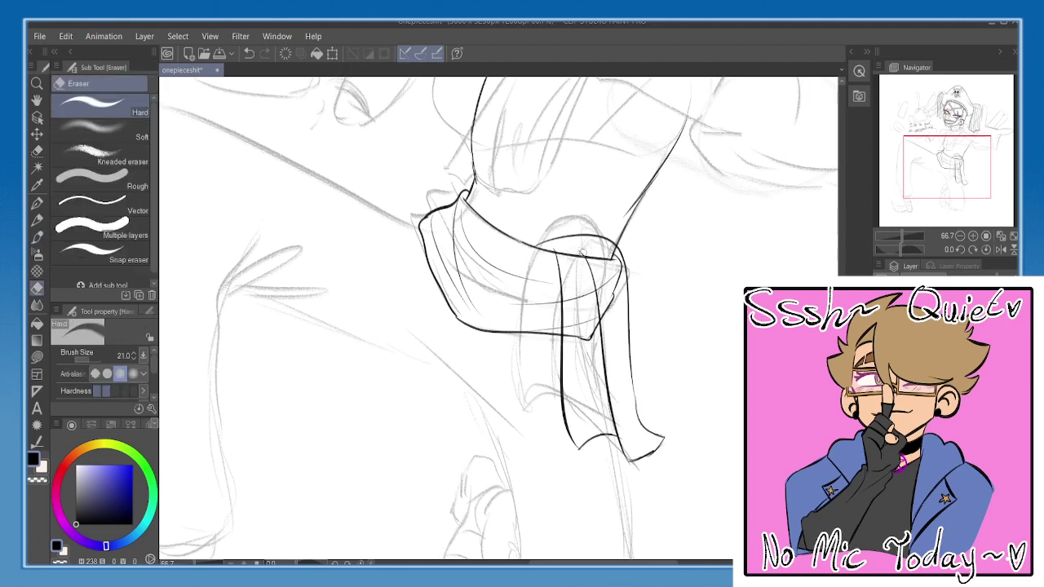
key("b")
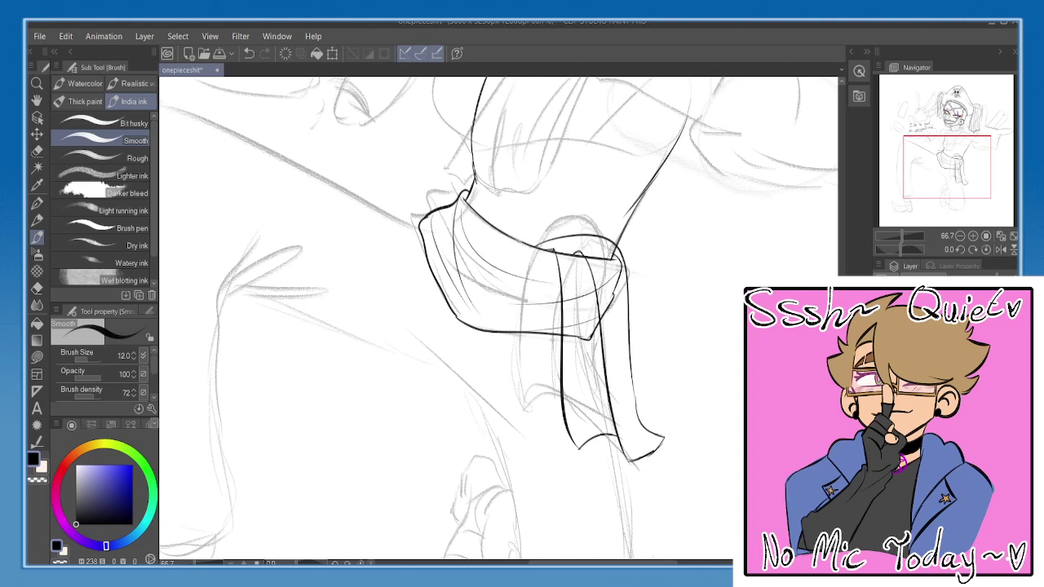
- Erase the waist sash lines that run behind the hanging cloth
left_click_drag(722, 329, 698, 393)
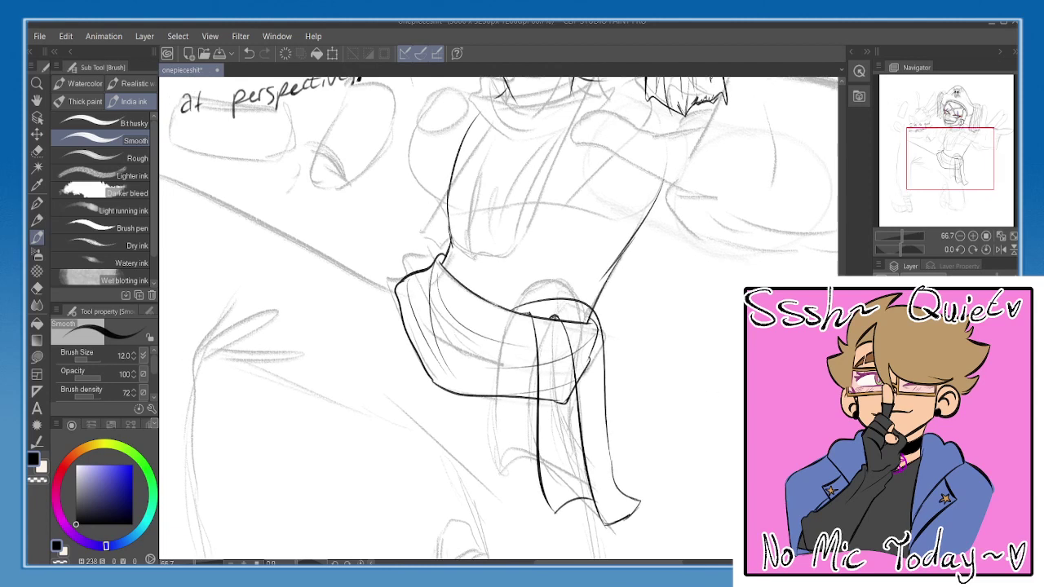
left_click(883, 350)
key("ctrl+y")
key("e")
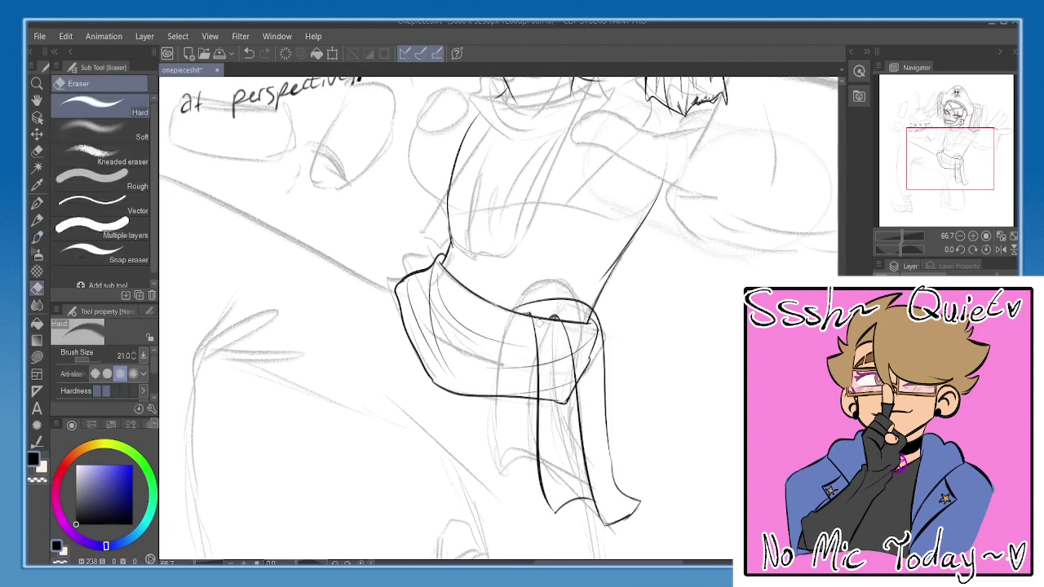
key("ctrl+z")
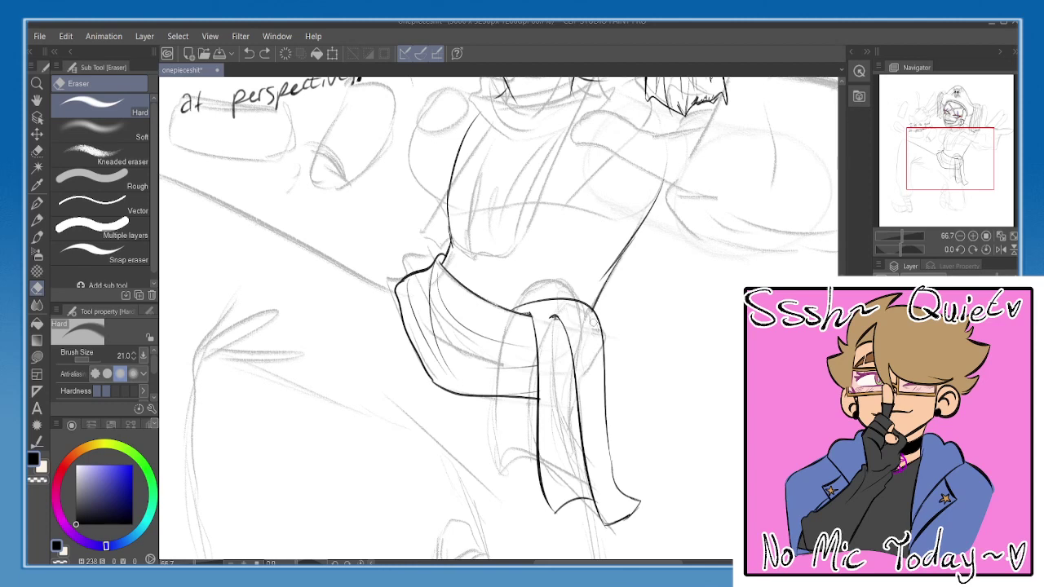
- Clean up the hanging cloth's overlaps and redraw its inner fold up to the sash's upper edge
mouse_move(593, 323)
left_mouse_down()
mouse_move(601, 310)
mouse_move(557, 320)
mouse_move(569, 362)
left_mouse_up()
key("b")
key("e")
left_click_drag(565, 324, 577, 406)
key("b")
key("h")
left_click_drag(513, 369, 511, 294)
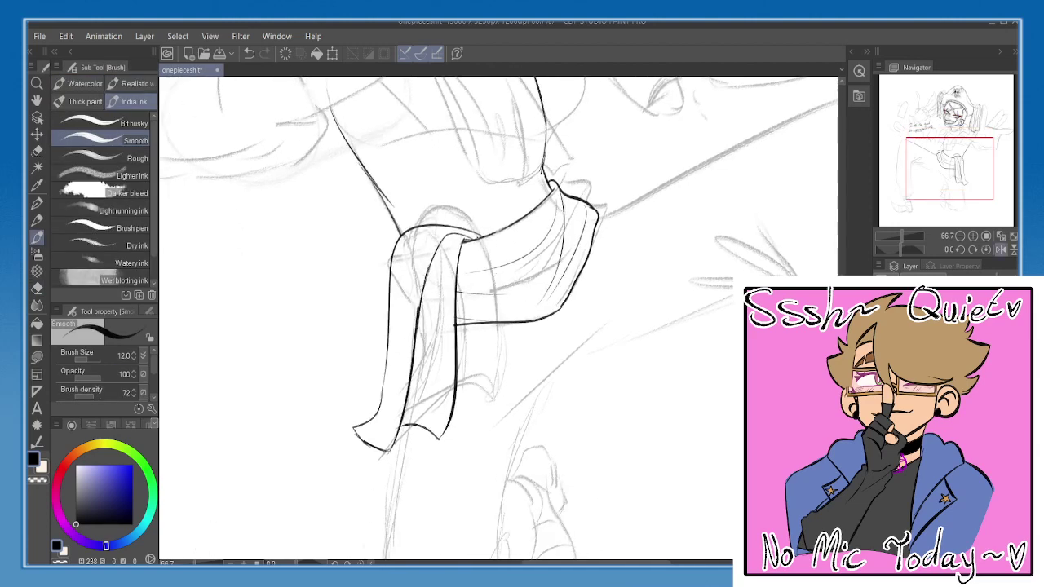
key("e")
key("b")
key("h")
- Ink a thin curved line across the torso along the sketched lower chest line
left_click_drag(674, 330, 662, 398)
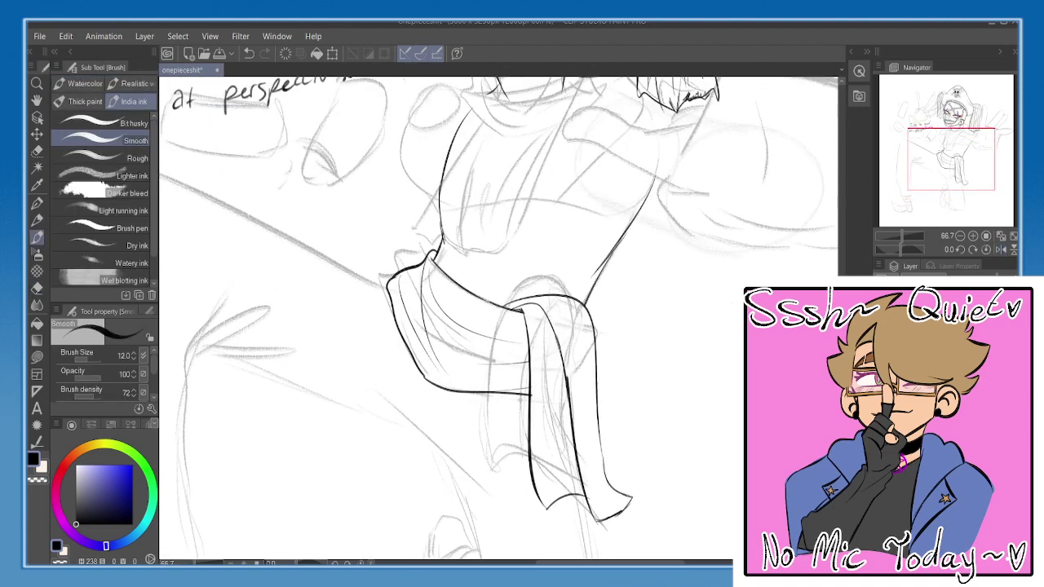
left_click(884, 367)
left_click(884, 367)
left_click_drag(558, 241, 549, 383)
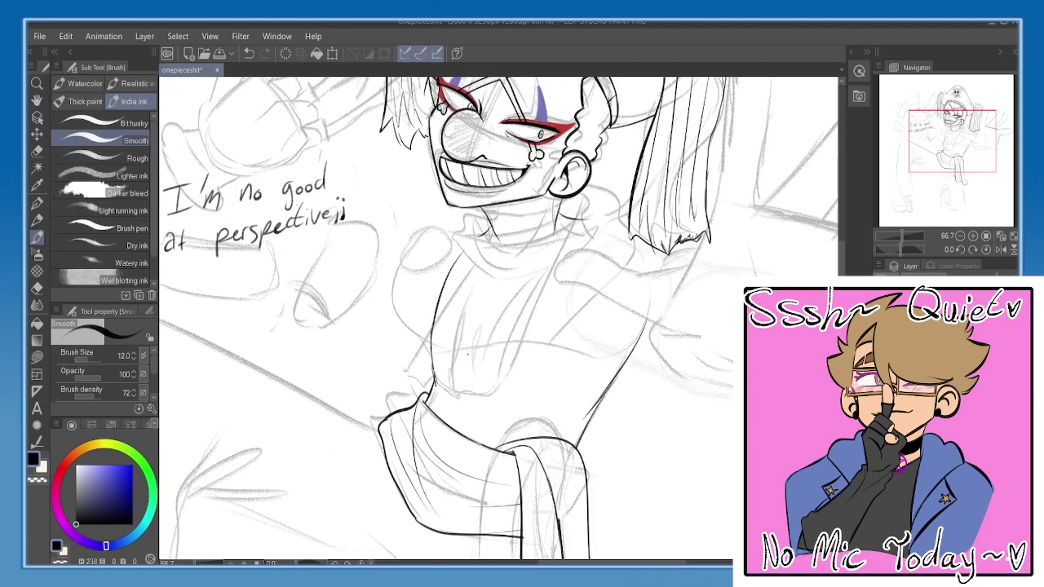
mouse_move(441, 354)
left_mouse_down()
mouse_move(515, 360)
mouse_move(584, 396)
left_mouse_up()
key("ctrl+z")
key("ctrl+z")
left_click_drag(454, 364, 611, 378)
key("ctrl+z")
left_click_drag(445, 351, 586, 382)
- Try to ink a long fold line down the front of the torso
left_click_drag(494, 335, 496, 310)
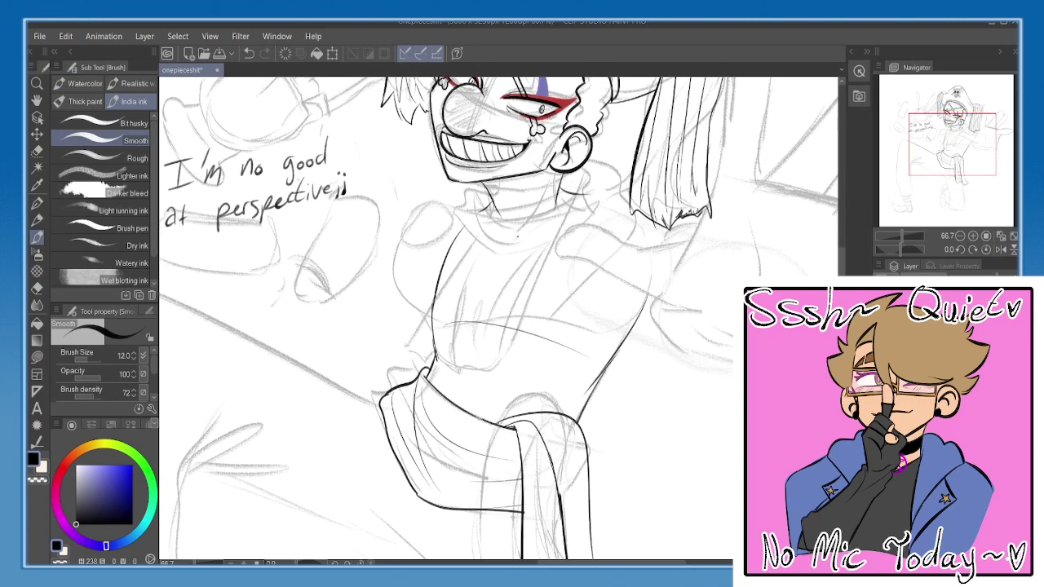
left_click_drag(515, 241, 472, 410)
key("ctrl+z")
key("ctrl+z")
left_click_drag(490, 347, 476, 405)
key("h")
key("h")
key("ctrl+z")
- Ink two short lines slanting down from the sash's lower edge at the hip
left_click_drag(529, 363, 567, 258)
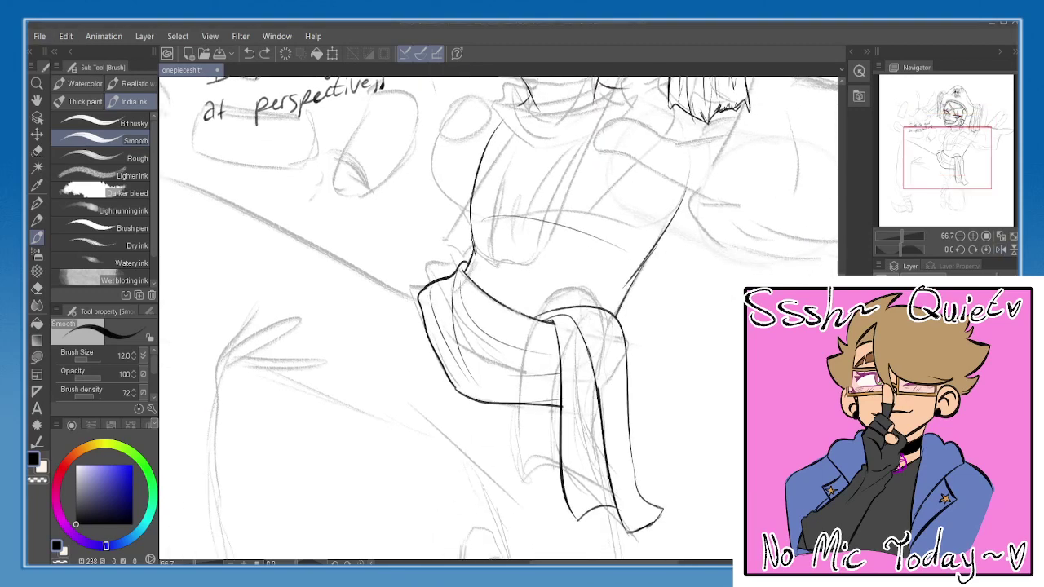
left_click_drag(438, 394, 477, 292)
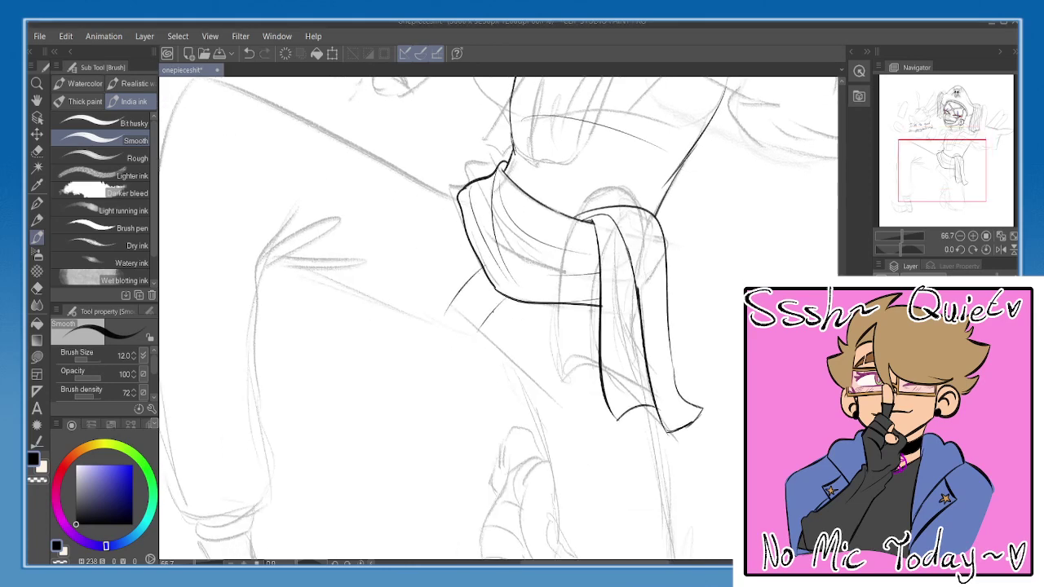
left_click_drag(456, 310, 489, 275)
left_click_drag(478, 326, 501, 293)
- Ink the hip crease and the crotch fold lines below the sash, trimming their stray ends
left_click_drag(430, 269, 472, 333)
key("ctrl+z")
mouse_move(433, 287)
left_mouse_down()
mouse_move(473, 331)
mouse_move(549, 336)
mouse_move(473, 333)
mouse_move(541, 323)
left_mouse_up()
key("ctrl+z")
left_click_drag(476, 332, 355, 287)
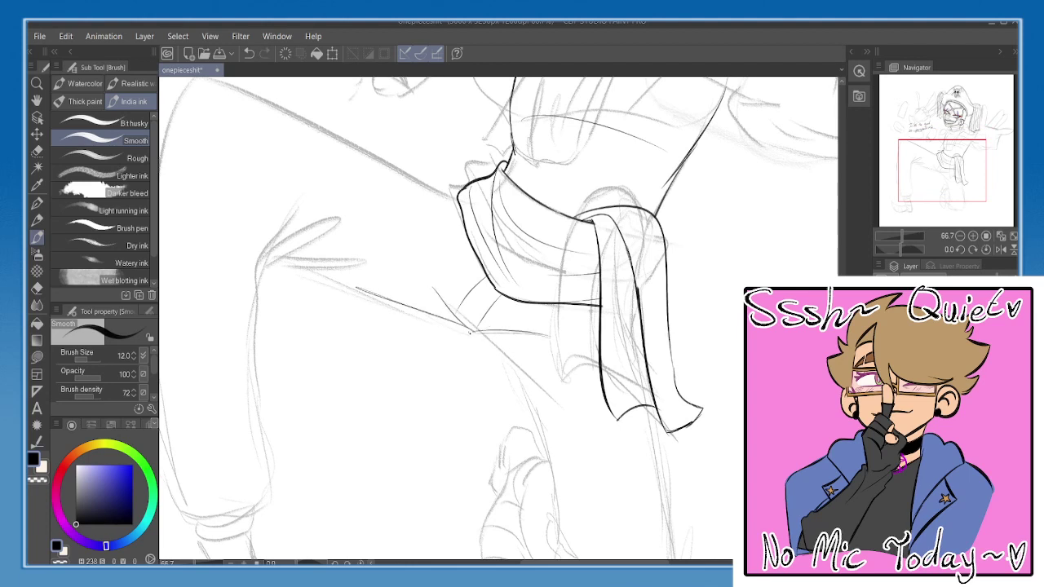
left_click_drag(469, 332, 573, 392)
key("ctrl+z")
mouse_move(452, 307)
left_mouse_down()
mouse_move(471, 343)
mouse_move(465, 331)
mouse_move(561, 340)
mouse_move(470, 332)
left_mouse_up()
key("e")
key("p")
key("e")
mouse_move(547, 338)
left_mouse_down()
mouse_move(471, 334)
mouse_move(555, 336)
left_mouse_up()
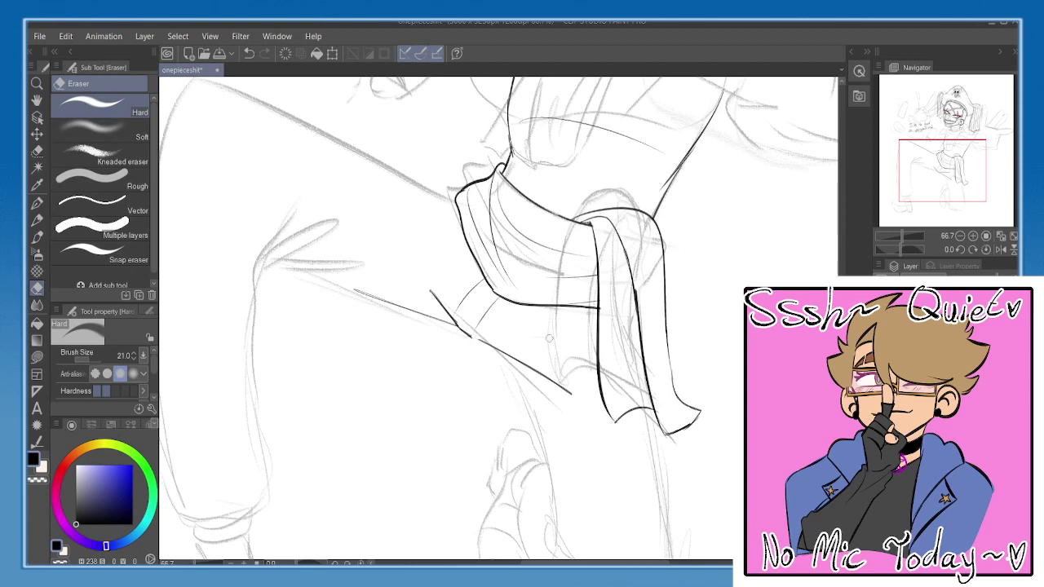
- Ink the underside of the raised thigh as one smooth curve between the back of the knee and the crotch
key("p")
mouse_move(471, 336)
left_mouse_down()
mouse_move(588, 352)
mouse_move(528, 346)
mouse_move(508, 357)
mouse_move(361, 298)
mouse_move(407, 298)
left_mouse_up()
key("ctrl+z")
key("e")
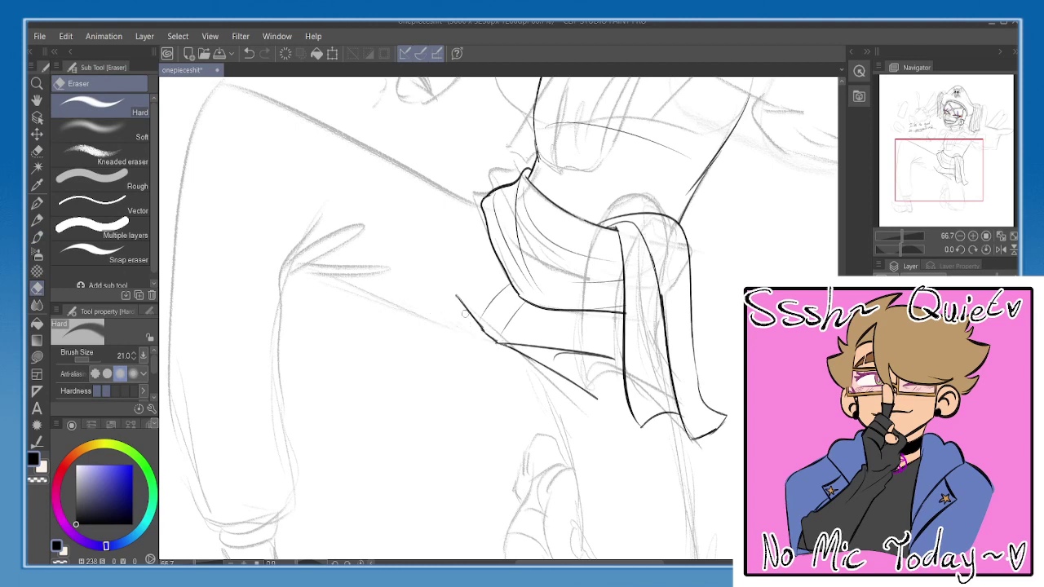
key("b")
left_click_drag(488, 336, 382, 303)
key("ctrl+z")
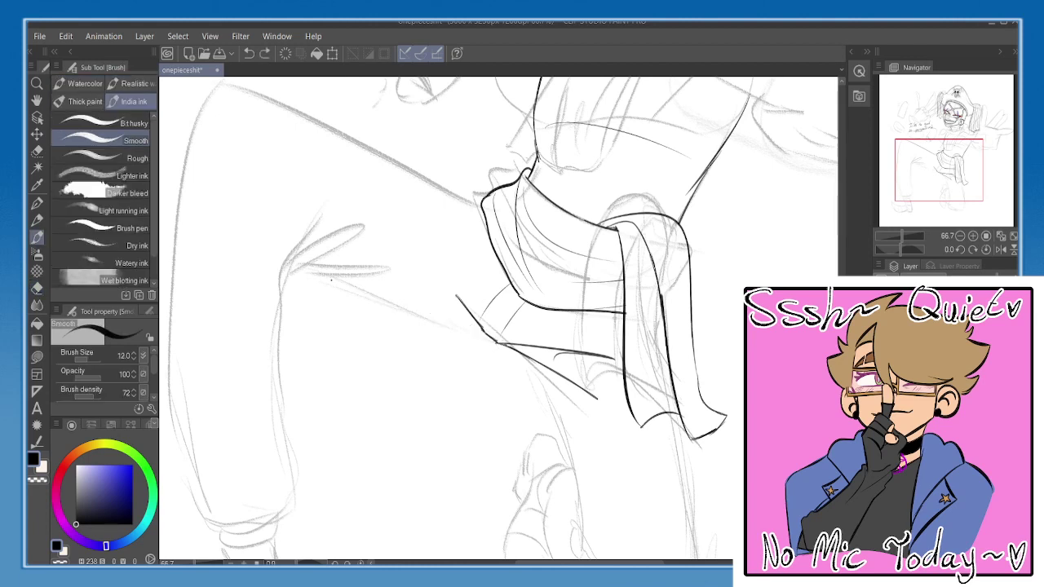
left_click_drag(330, 279, 491, 347)
key("ctrl+z")
left_click_drag(321, 276, 471, 336)
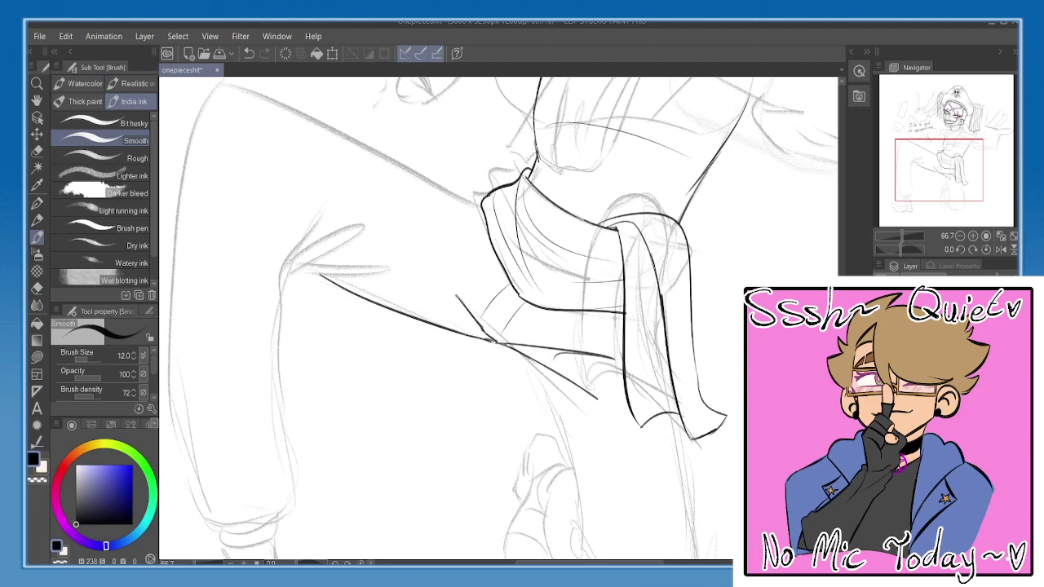
- Add a small fold stroke beside the hip crease at the top of the raised thigh
key("h")
left_click_drag(539, 290, 526, 311)
key("e")
key("b")
mouse_move(489, 360)
left_mouse_down()
mouse_move(513, 354)
mouse_move(498, 363)
left_mouse_up()
key("h")
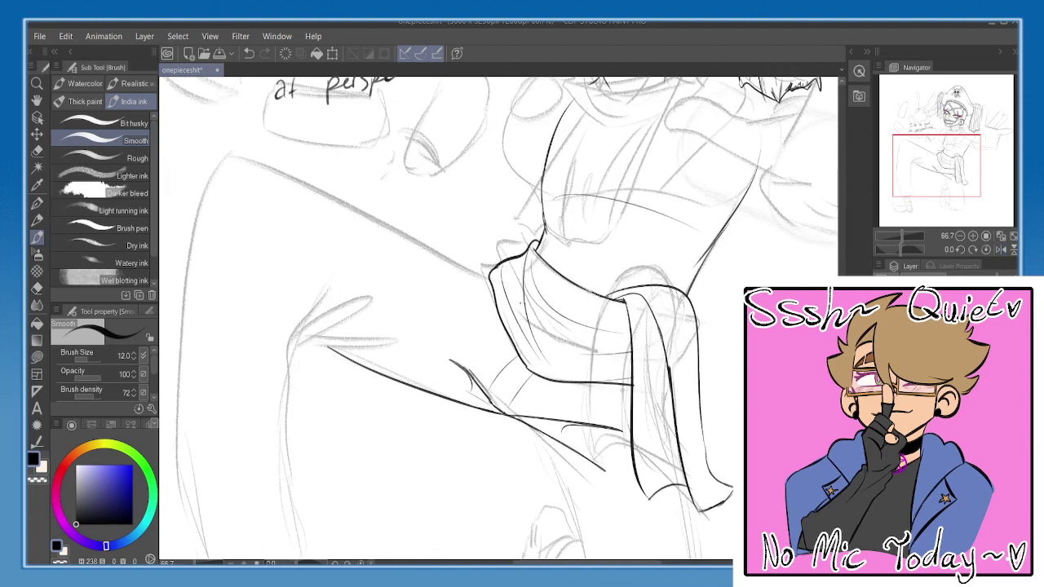
key("ctrl+z")
mouse_move(488, 274)
left_mouse_down()
mouse_move(475, 276)
mouse_move(496, 346)
left_mouse_up()
key("ctrl+z")
- Ink the kneeling leg's inner edge with its fabric folds, then its outer edge down around the knee
mouse_move(625, 468)
left_mouse_down()
mouse_move(573, 364)
mouse_move(549, 224)
left_mouse_up()
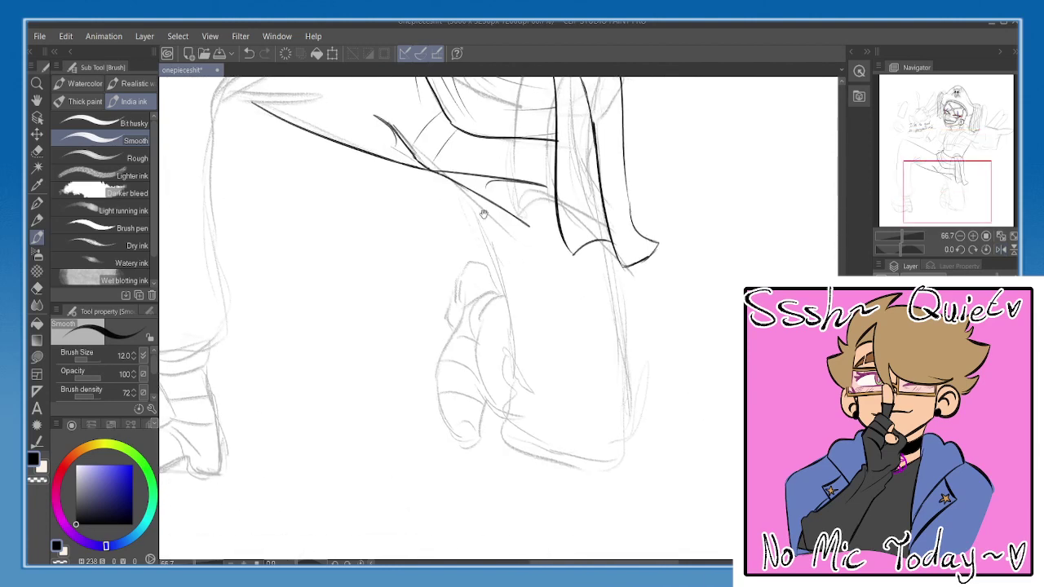
key("ctrl+z")
left_click_drag(459, 184, 523, 363)
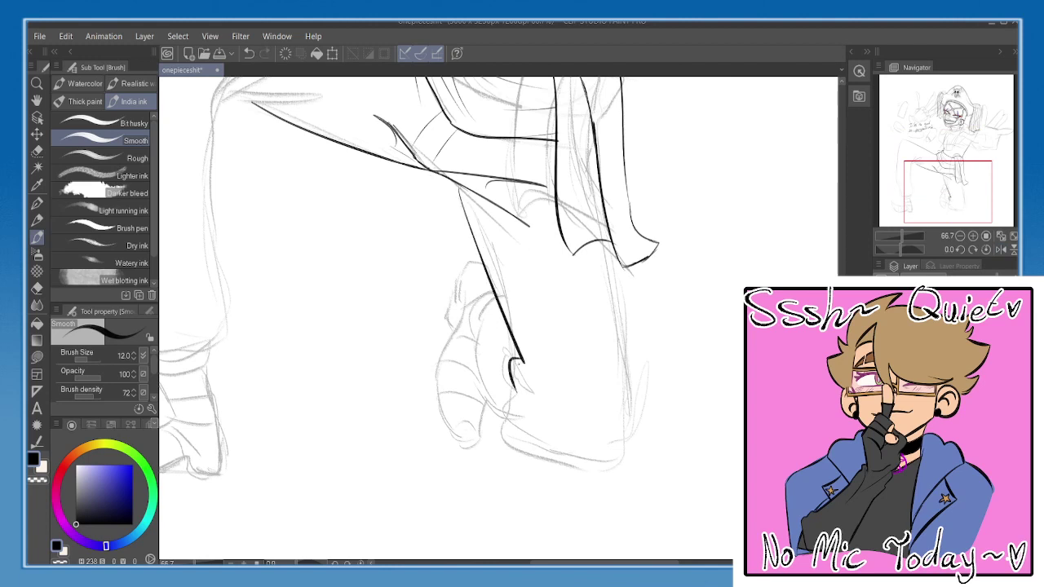
mouse_move(502, 330)
left_mouse_down()
mouse_move(507, 383)
mouse_move(561, 470)
left_mouse_up()
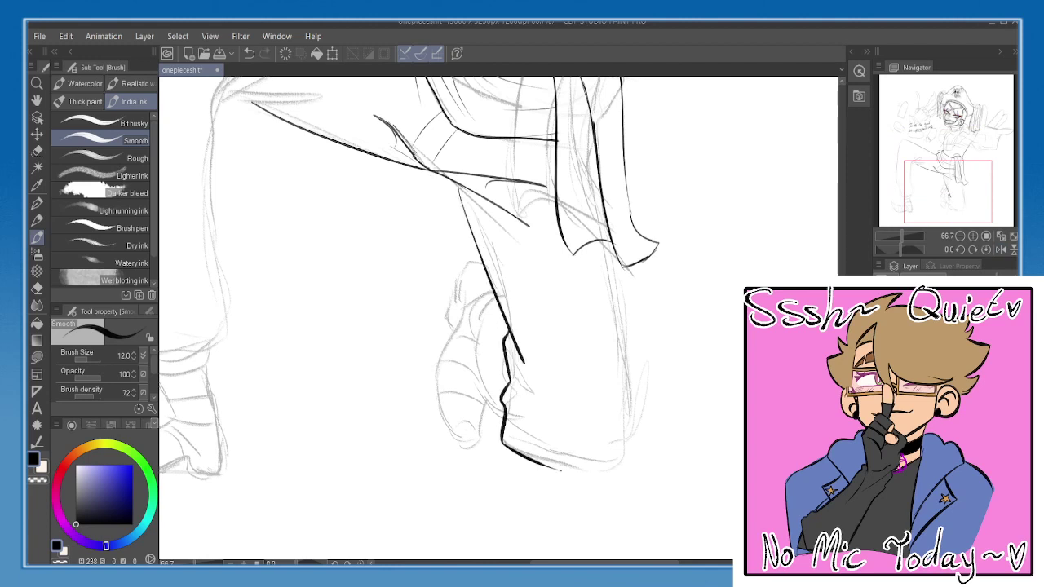
mouse_move(613, 248)
left_mouse_down()
mouse_move(628, 424)
mouse_move(568, 475)
mouse_move(591, 483)
mouse_move(613, 473)
mouse_move(592, 482)
left_mouse_up()
key("e")
key("p")
- Ink the outline of the foot tucked behind the kneeling leg, from the heel down to the toe
mouse_move(507, 315)
left_mouse_down()
mouse_move(512, 300)
mouse_move(519, 312)
mouse_move(493, 378)
left_mouse_up()
key("ctrl+z")
left_click_drag(507, 297, 512, 406)
mouse_move(496, 318)
left_mouse_down()
mouse_move(492, 300)
mouse_move(486, 338)
left_mouse_up()
mouse_move(497, 263)
left_mouse_down()
mouse_move(463, 298)
mouse_move(449, 406)
mouse_move(491, 445)
left_mouse_up()
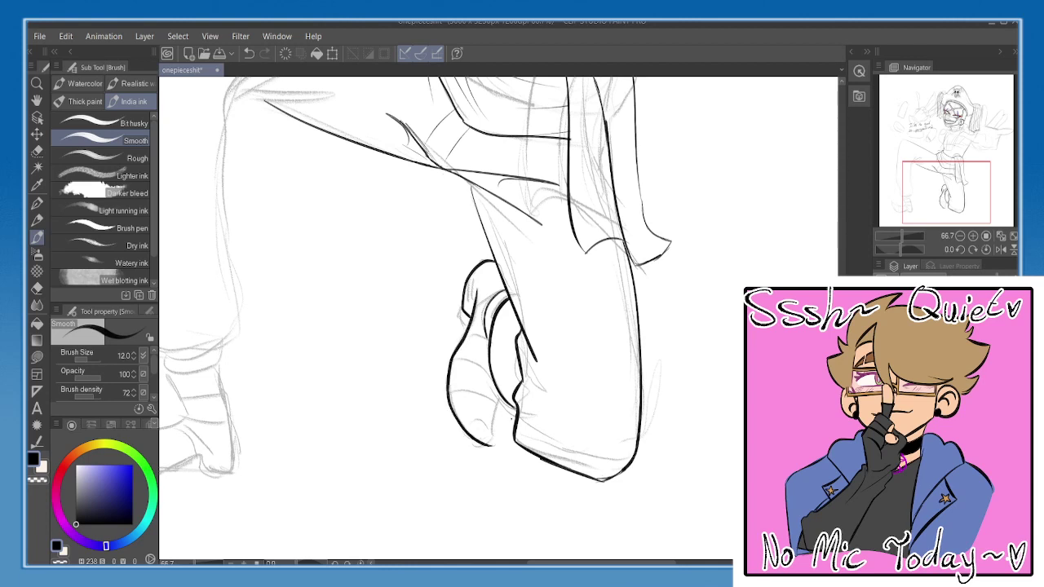
- Close the toe end of the tucked foot's outline and rework the strokes at its heel
left_click_drag(501, 399, 495, 435)
left_click_drag(504, 406, 495, 437)
key("ctrl+z")
key("ctrl+z")
key("ctrl+z")
left_click_drag(489, 359, 486, 374)
key("e")
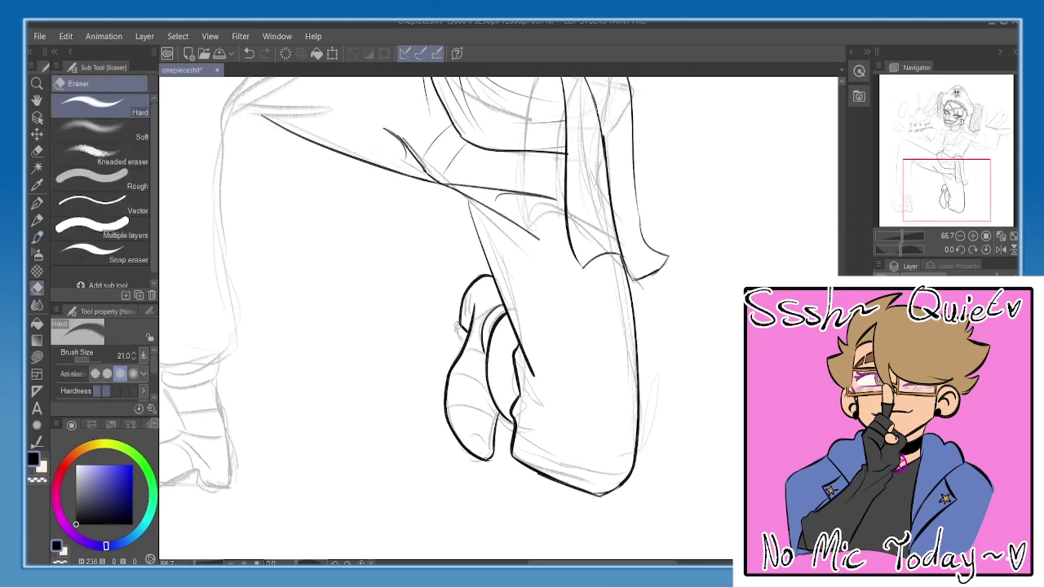
mouse_move(465, 327)
left_mouse_down()
mouse_move(456, 317)
mouse_move(466, 292)
mouse_move(466, 323)
left_mouse_up()
key("p")
key("ctrl+z")
key("ctrl+z")
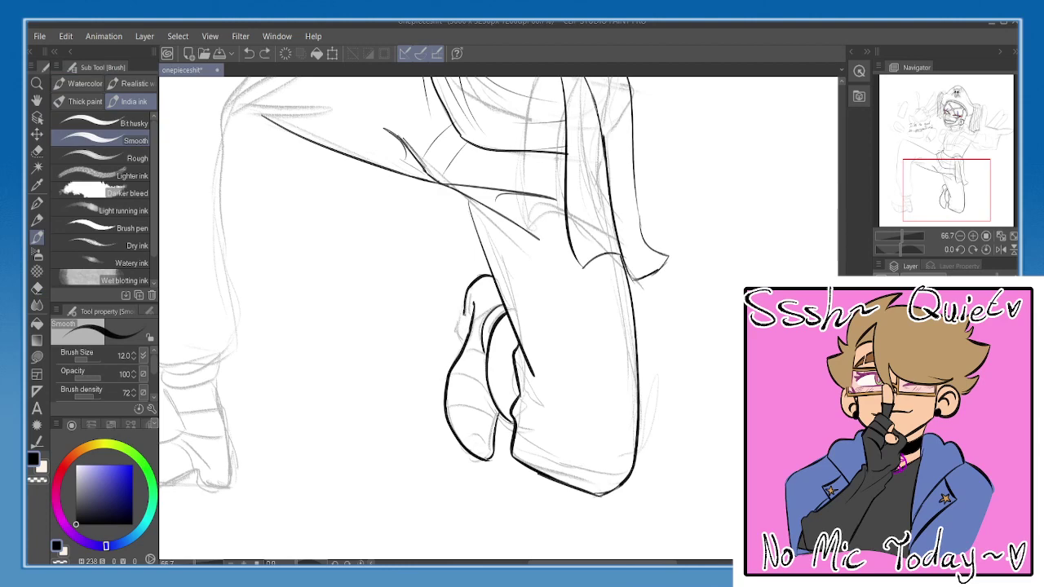
- Finish the heel detail and ink curved stripe lines across the tucked foot
key("h")
left_click_drag(572, 321, 564, 280)
key("h")
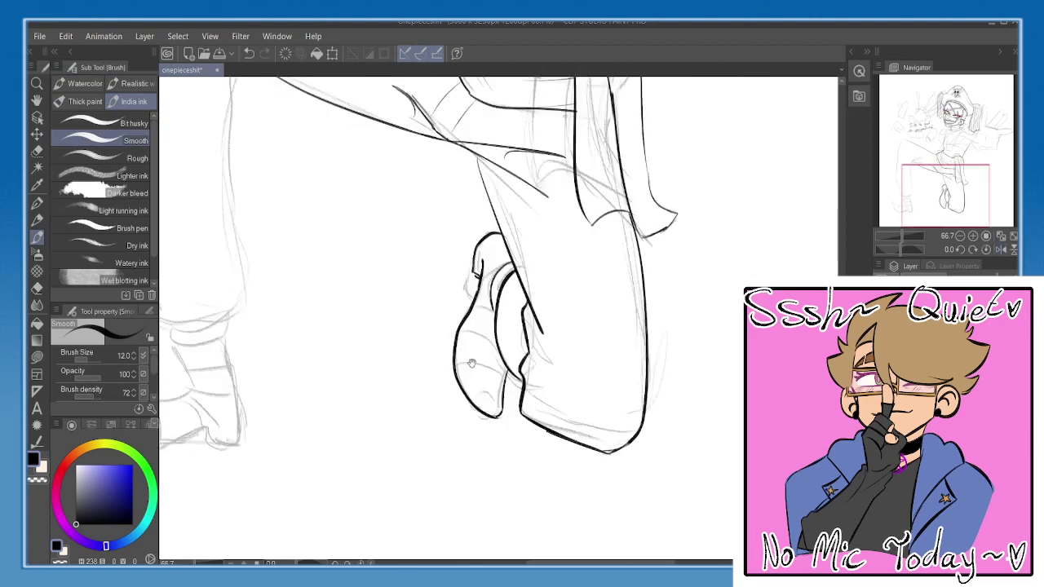
mouse_move(494, 423)
left_mouse_down()
mouse_move(495, 365)
mouse_move(505, 372)
left_mouse_up()
key("ctrl+z")
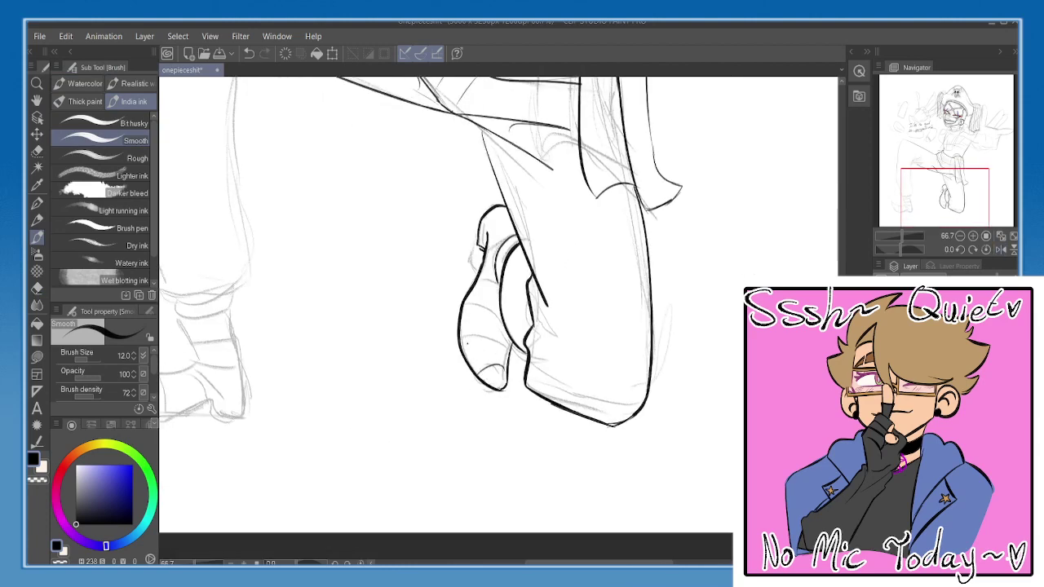
left_click_drag(462, 341, 508, 348)
left_click_drag(464, 306, 495, 298)
left_click_drag(488, 234, 503, 208)
key("ctrl+z")
key("h")
key("h")
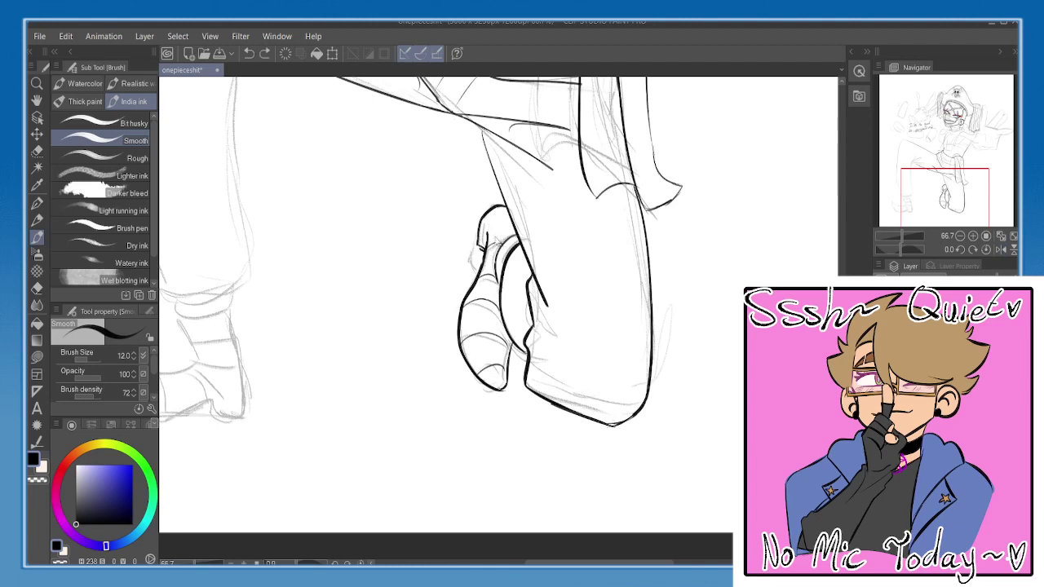
left_click_drag(490, 229, 512, 222)
key("ctrl+z")
- Check the inked figure's proportions in mirrored view and at a reduced zoom
left_click(1000, 250)
left_click(1001, 249)
left_click(960, 237)
left_click(959, 236)
mouse_move(556, 314)
left_mouse_down()
mouse_move(583, 397)
mouse_move(540, 401)
mouse_move(546, 349)
mouse_move(591, 448)
left_mouse_up()
key("ctrl+plus")
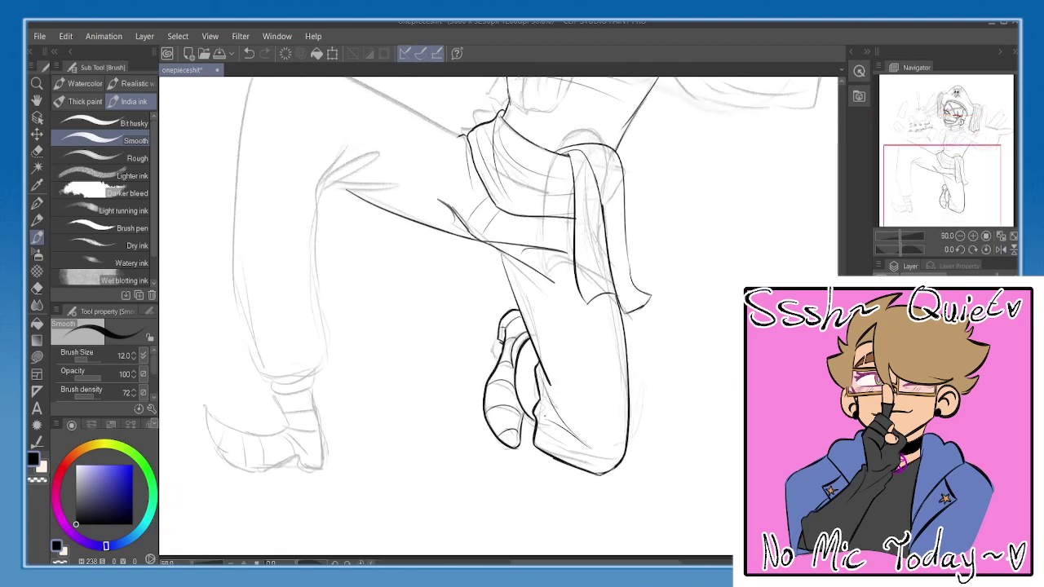
mouse_move(536, 194)
left_mouse_down()
mouse_move(568, 338)
mouse_move(564, 407)
mouse_move(507, 456)
left_mouse_up()
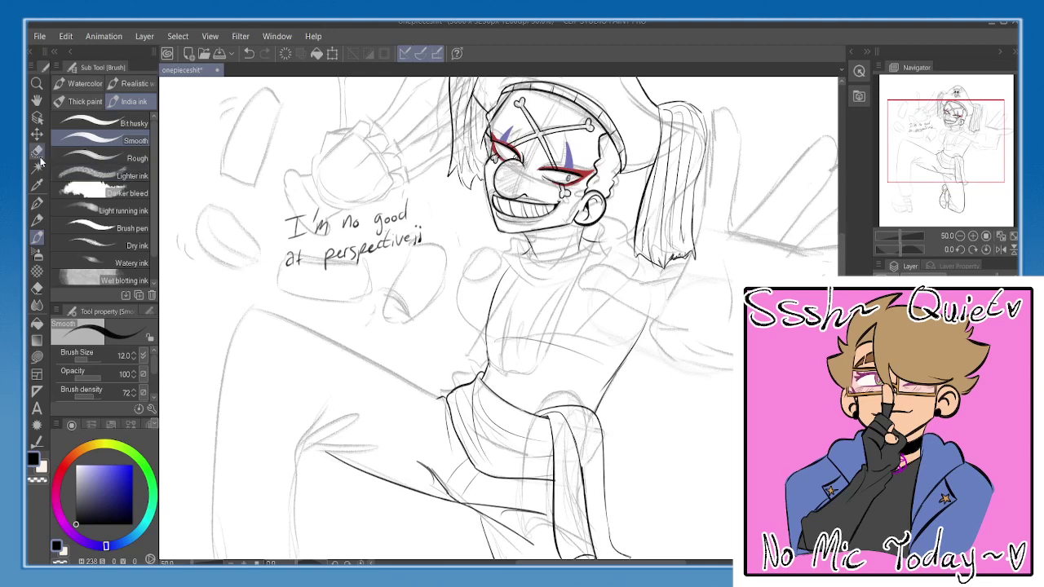
left_click(37, 150)
left_click(106, 157)
mouse_move(533, 283)
left_mouse_down()
mouse_move(498, 231)
mouse_move(473, 356)
mouse_move(597, 399)
mouse_move(652, 281)
left_mouse_up()
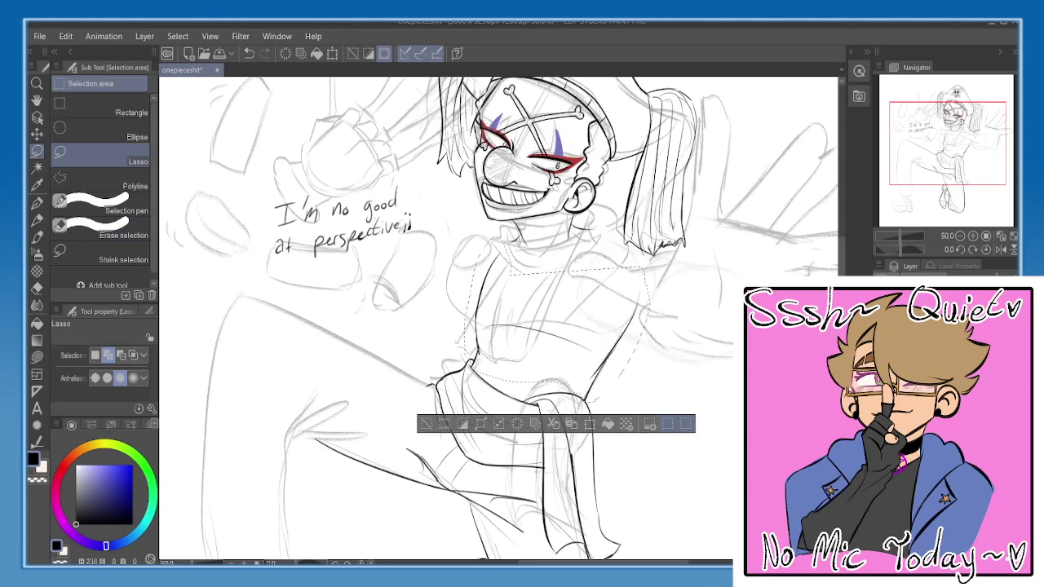
left_click(427, 425)
key("b")
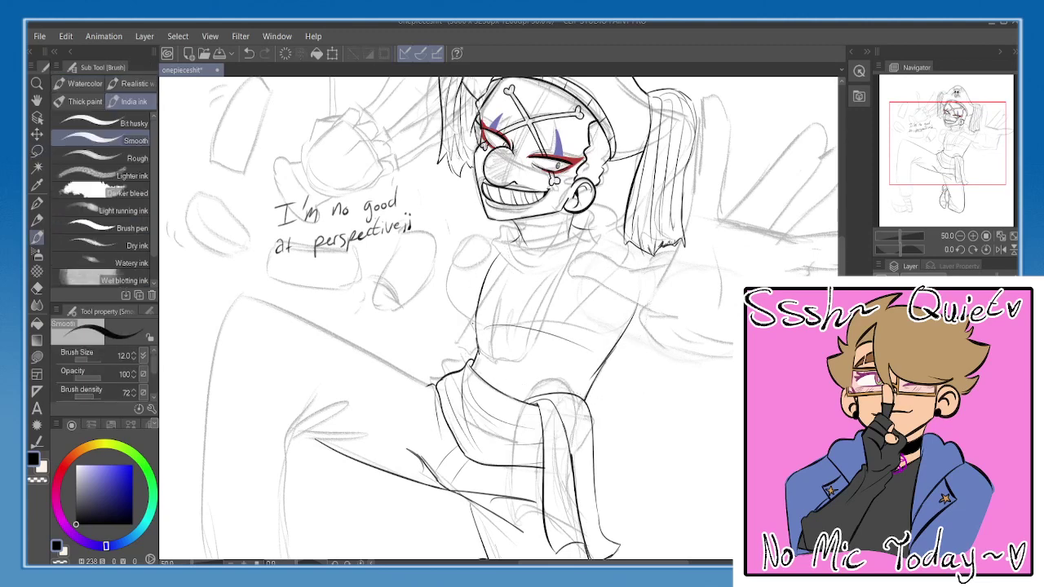
- Ink the top of the raised knee and the front of the shin down to the puffed trouser cuff
left_click_drag(345, 426, 453, 266)
mouse_move(382, 170)
left_mouse_down()
mouse_move(378, 219)
mouse_move(320, 258)
left_mouse_up()
key("ctrl+z")
mouse_move(357, 186)
left_mouse_down()
mouse_move(324, 216)
mouse_move(313, 259)
left_mouse_up()
mouse_move(349, 201)
left_mouse_down()
mouse_move(322, 161)
mouse_move(301, 199)
mouse_move(295, 388)
left_mouse_up()
key("ctrl+z")
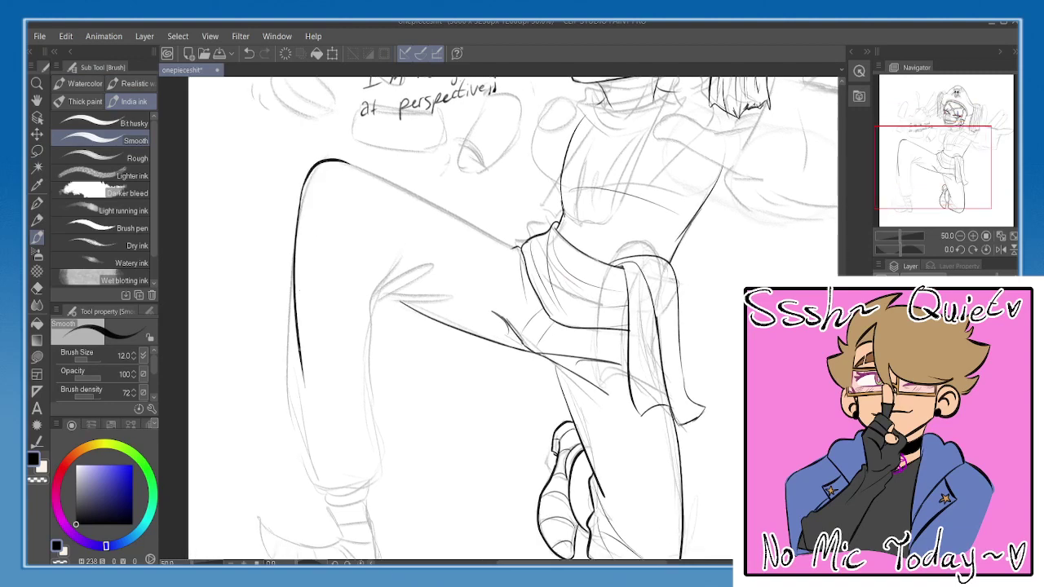
key("ctrl+z")
mouse_move(300, 189)
left_mouse_down()
mouse_move(305, 473)
mouse_move(364, 471)
left_mouse_up()
left_click_drag(377, 374, 381, 353)
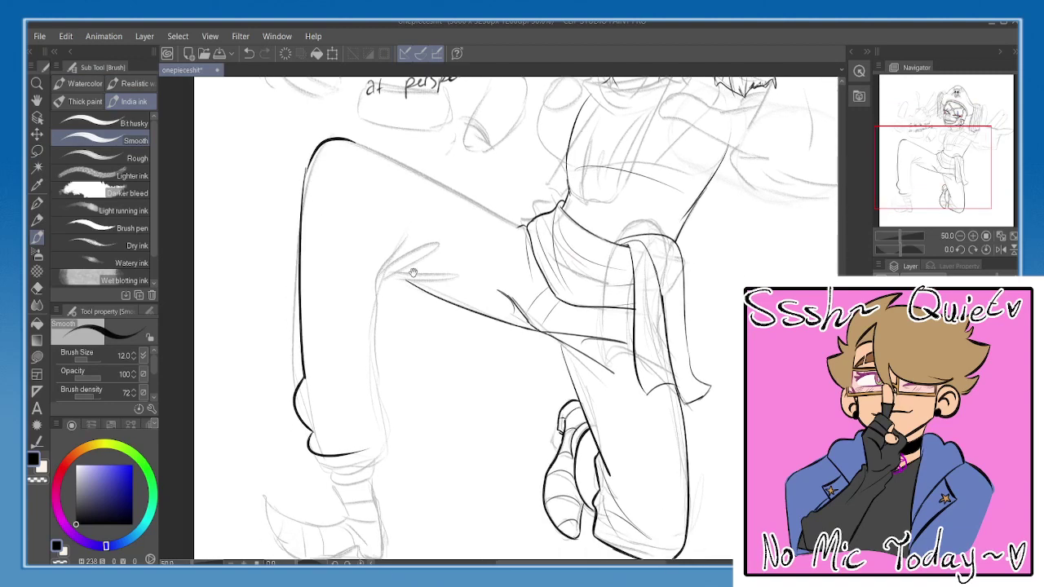
- Ink the back of the raised knee and the calf edge, closing the trouser cuff along its lower hem
mouse_move(408, 223)
left_mouse_down()
mouse_move(383, 274)
mouse_move(391, 266)
mouse_move(395, 424)
mouse_move(345, 447)
mouse_move(369, 448)
left_mouse_up()
key("ctrl+z")
key("e")
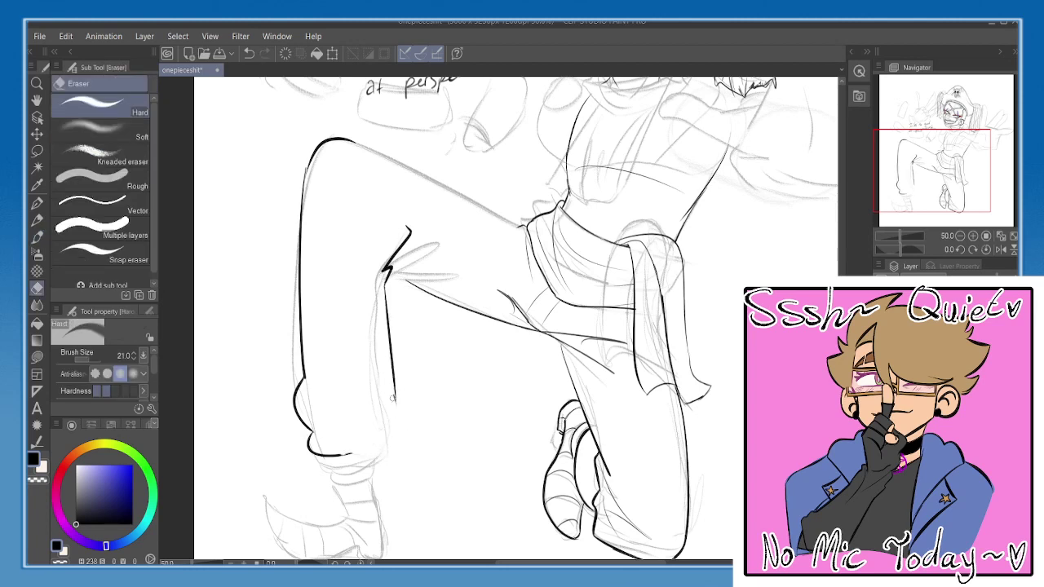
key("b")
left_click_drag(396, 399, 391, 444)
key("ctrl+z")
key("ctrl+z")
mouse_move(395, 402)
left_mouse_down()
mouse_move(376, 446)
mouse_move(389, 388)
mouse_move(401, 411)
mouse_move(389, 442)
mouse_move(399, 440)
mouse_move(326, 457)
left_mouse_up()
key("ctrl+z")
left_click_drag(398, 439, 339, 454)
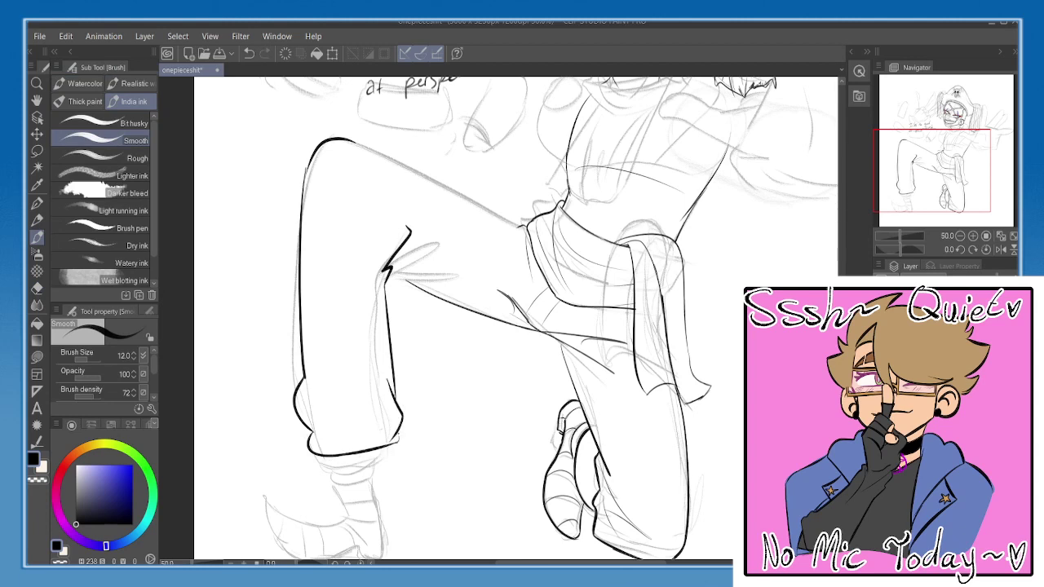
- Refine the trouser cuff's corner and add fold lines above its hem
key("ctrl+z")
mouse_move(400, 429)
left_mouse_down()
mouse_move(389, 443)
mouse_move(367, 408)
left_mouse_up()
key("e")
key("p")
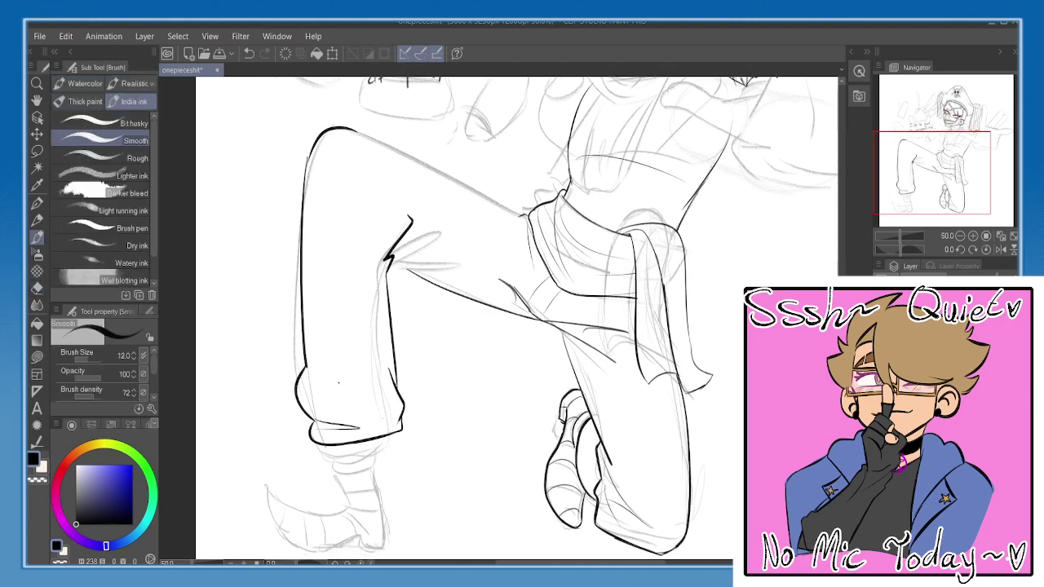
left_click_drag(353, 329, 341, 368)
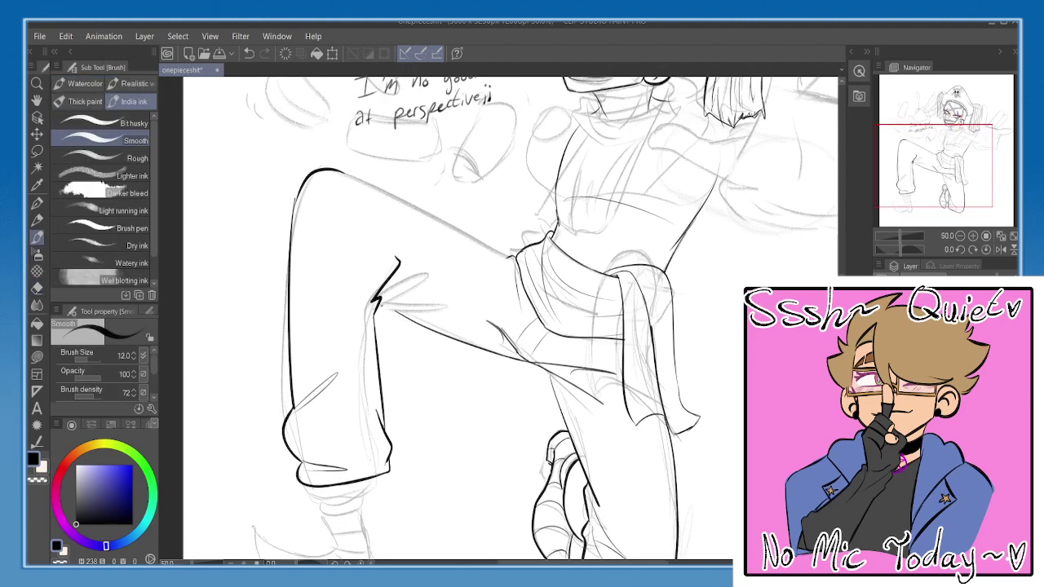
key("ctrl+z")
- Ink the thin fabric folds radiating from the back of the raised knee
mouse_move(392, 308)
left_mouse_down()
mouse_move(436, 303)
mouse_move(414, 313)
mouse_move(435, 282)
left_mouse_up()
left_click_drag(384, 310, 444, 306)
key("ctrl+z")
key("ctrl+z")
mouse_move(380, 297)
left_mouse_down()
mouse_move(424, 281)
mouse_move(382, 302)
left_mouse_up()
mouse_move(377, 303)
left_mouse_down()
mouse_move(410, 308)
mouse_move(399, 311)
left_mouse_up()
key("ctrl+z")
left_click_drag(400, 272, 417, 253)
key("ctrl+z")
- Try to ink the raised thigh's upper edge from the knee toward the sash
mouse_move(361, 185)
left_mouse_down()
mouse_move(355, 194)
mouse_move(517, 263)
left_mouse_up()
key("ctrl+z")
left_click_drag(346, 189, 527, 266)
key("ctrl+z")
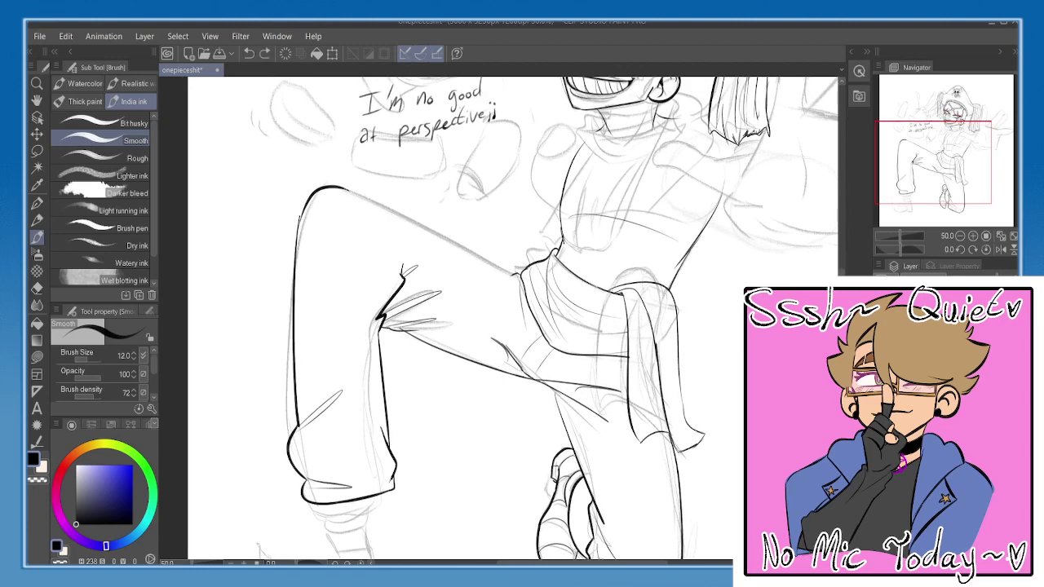
- Ink the raised thigh's upper edge from the sash to the knee in mirrored view, blending it into the kneecap line
mouse_move(346, 189)
left_mouse_down()
mouse_move(520, 282)
mouse_move(649, 188)
left_mouse_up()
key("h")
key("ctrl+z")
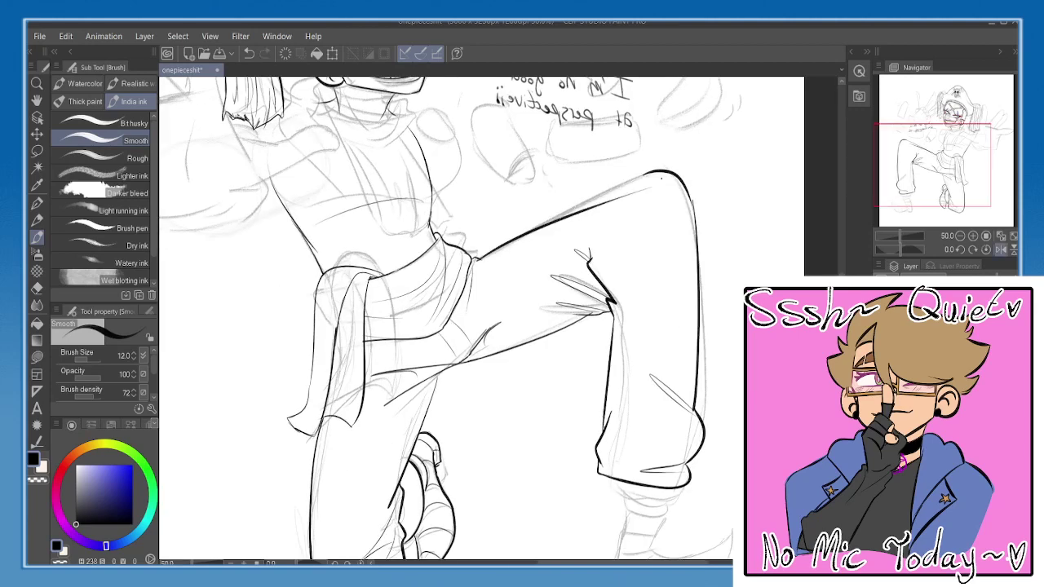
key("ctrl+z")
mouse_move(478, 260)
left_mouse_down()
mouse_move(573, 204)
mouse_move(654, 177)
left_mouse_up()
key("ctrl+z")
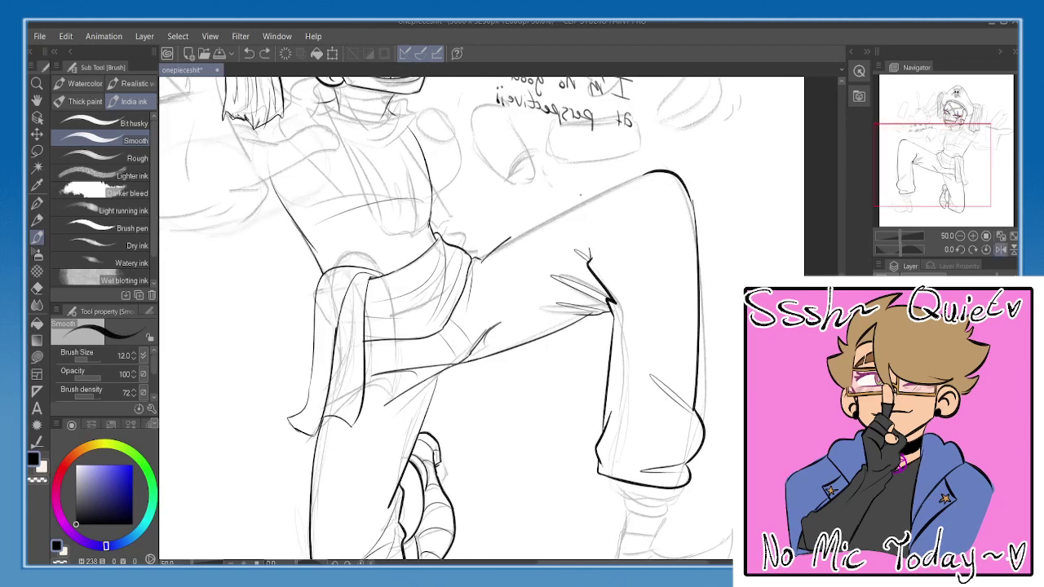
left_click_drag(510, 240, 676, 170)
key("e")
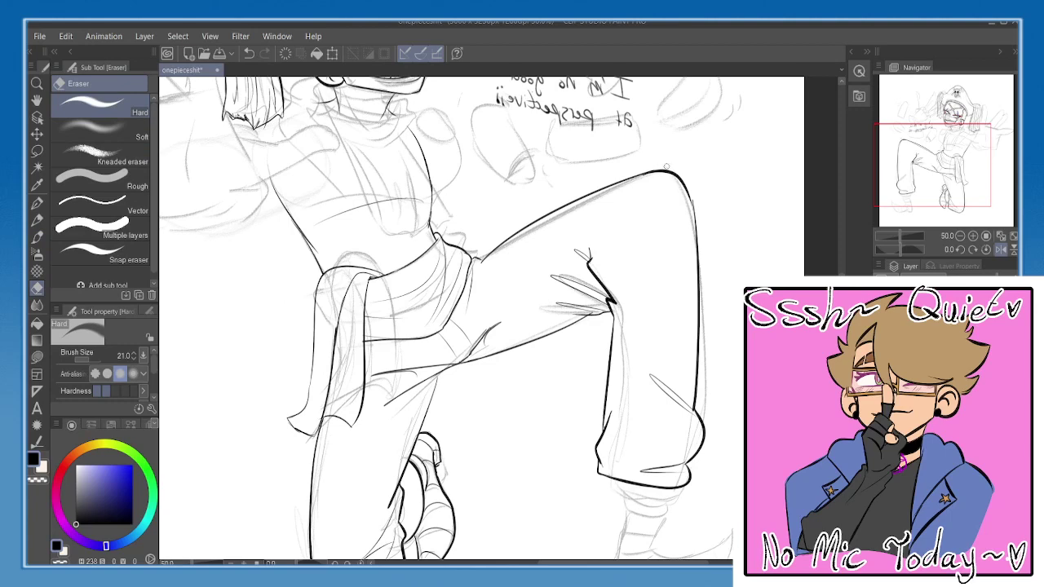
key("b")
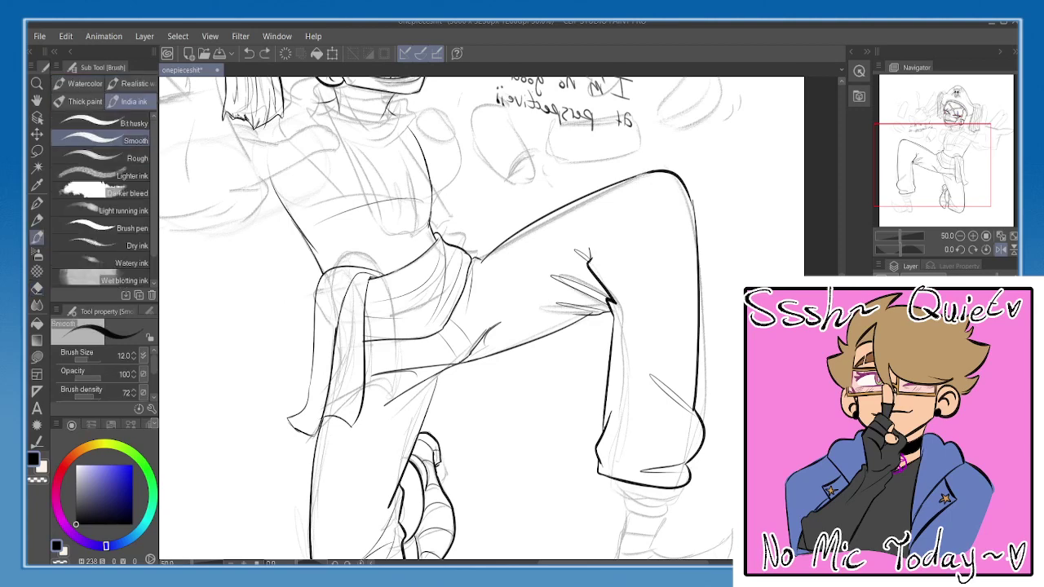
left_click_drag(624, 181, 651, 172)
key("h")
- Hide the sketch and review the clean line art in both normal and mirrored view
left_click_drag(489, 318, 507, 309)
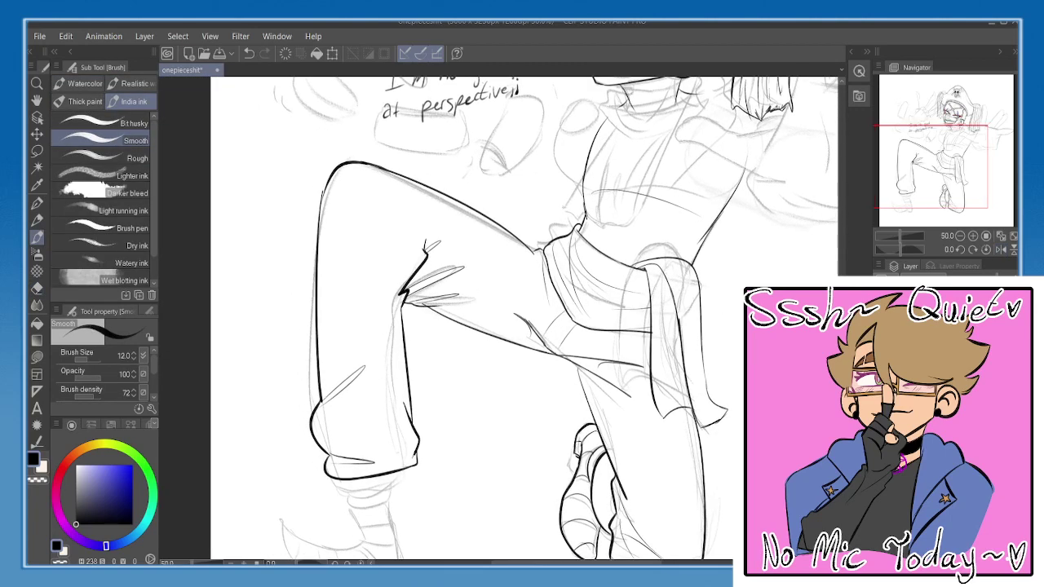
left_click(883, 367)
mouse_move(593, 308)
left_mouse_down()
mouse_move(547, 343)
mouse_move(553, 476)
left_mouse_up()
left_click_drag(581, 433, 591, 393)
left_click(1000, 250)
left_click_drag(588, 456, 621, 339)
left_click_drag(622, 343, 616, 443)
left_click(1000, 249)
mouse_move(720, 294)
left_mouse_down()
mouse_move(734, 184)
mouse_move(757, 117)
mouse_move(722, 278)
left_mouse_up()
mouse_move(561, 351)
left_mouse_down()
mouse_move(574, 281)
mouse_move(570, 353)
left_mouse_up()
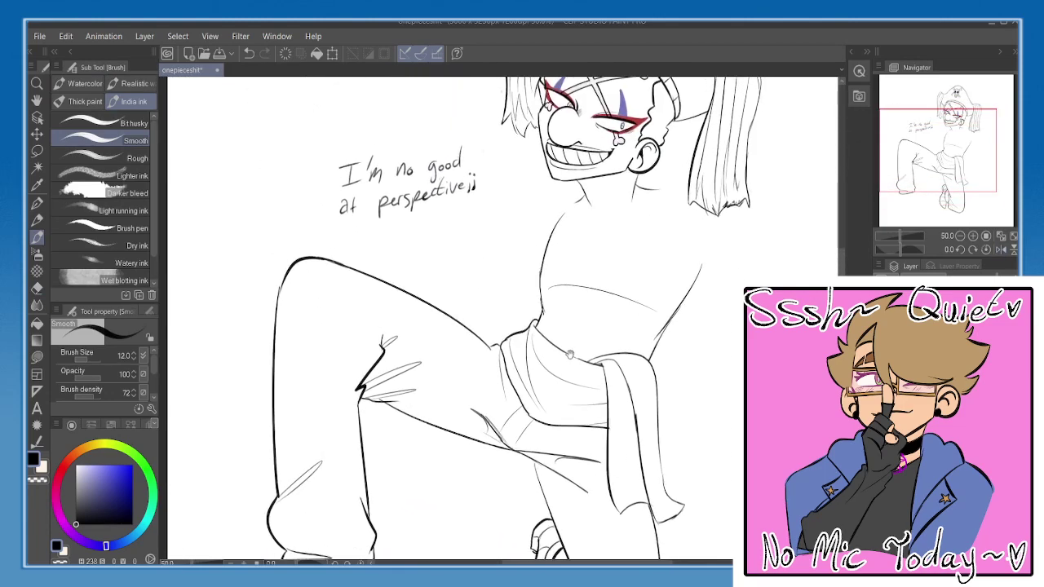
- Erase the handwritten perspective note beside the face with a hard eraser at brush size 69
key("p")
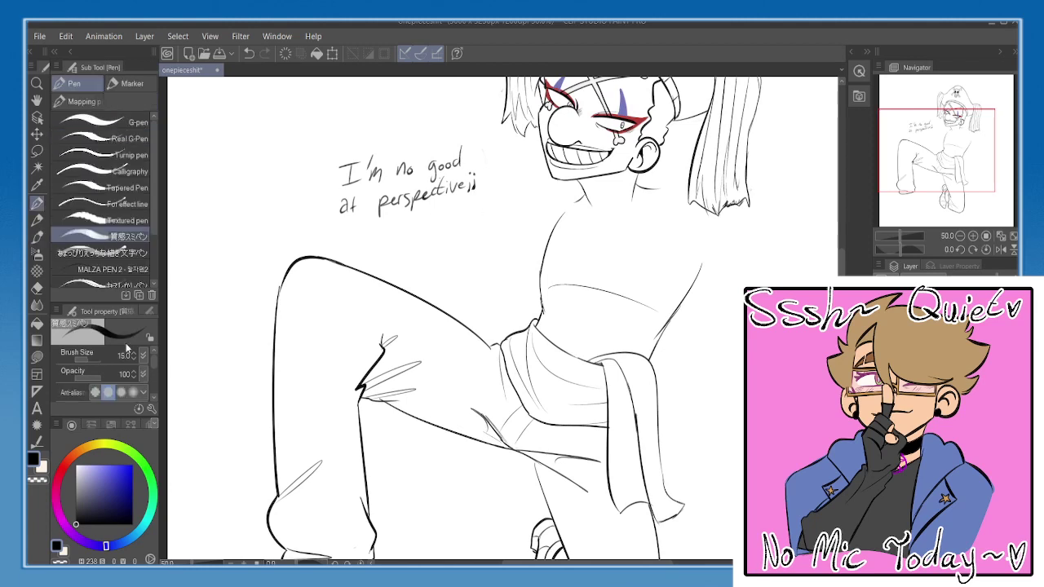
key("e")
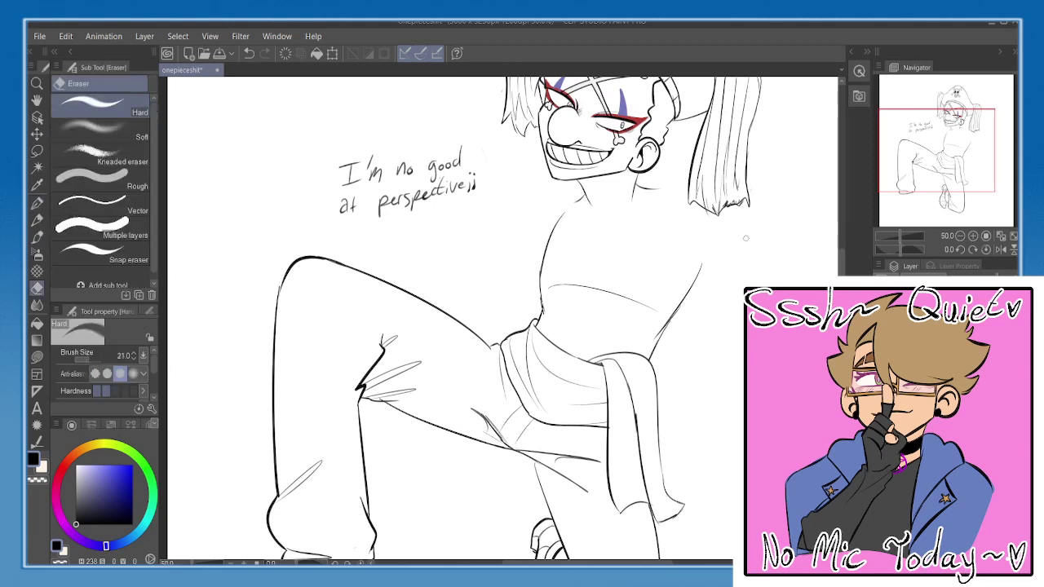
left_click(91, 360)
mouse_move(375, 181)
left_mouse_down()
mouse_move(399, 153)
mouse_move(342, 171)
mouse_move(322, 199)
mouse_move(402, 173)
mouse_move(486, 171)
mouse_move(400, 190)
left_mouse_up()
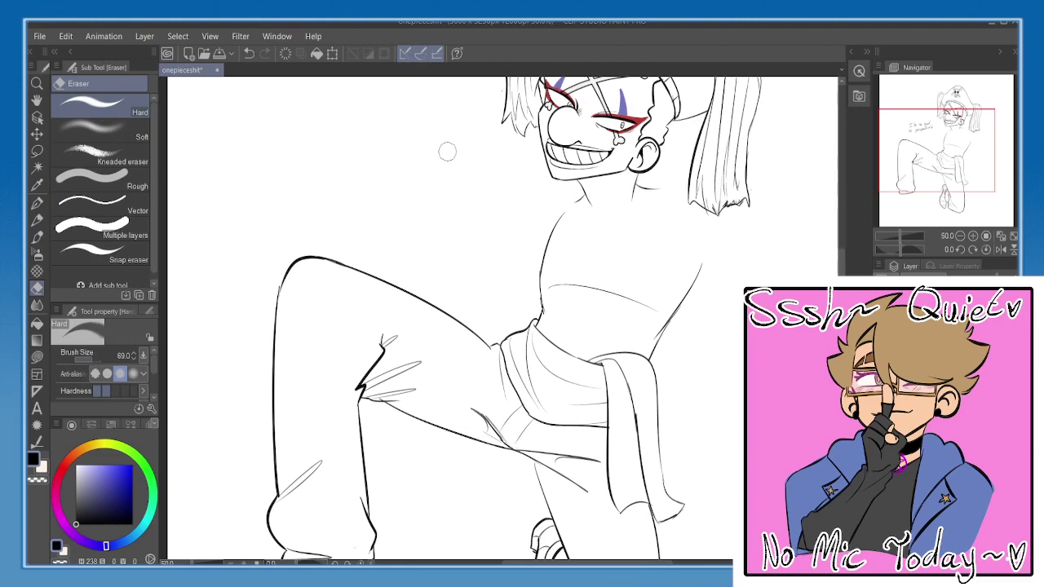
- Handwrite the note "I love these little loops lol" in the empty space beneath the raised thigh with the pen
key("p")
key("ctrl+plus")
mouse_move(391, 507)
left_mouse_down()
mouse_move(400, 357)
mouse_move(389, 304)
left_mouse_up()
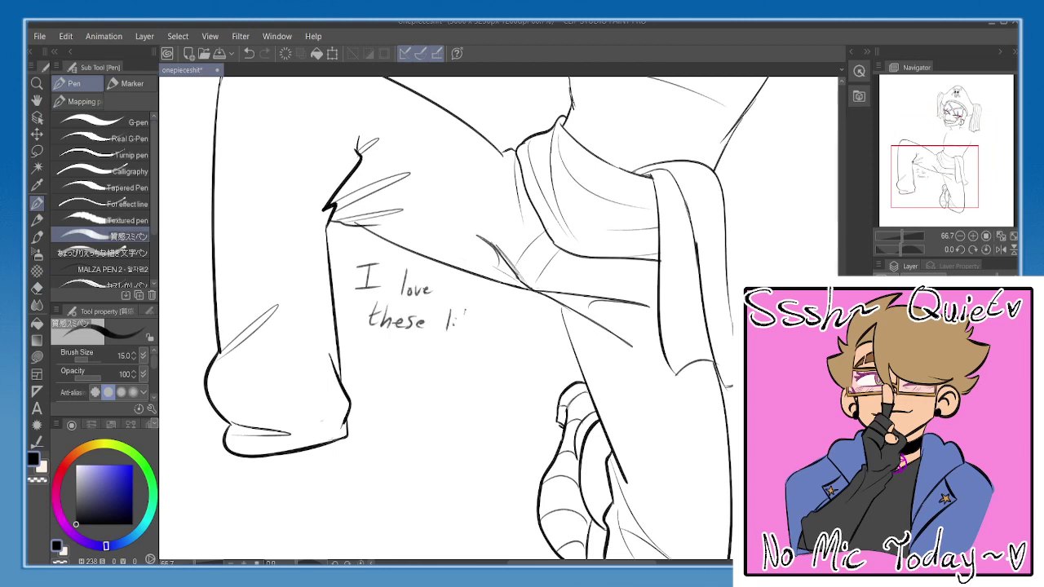
left_click_drag(464, 312, 461, 330)
left_click_drag(471, 313, 469, 330)
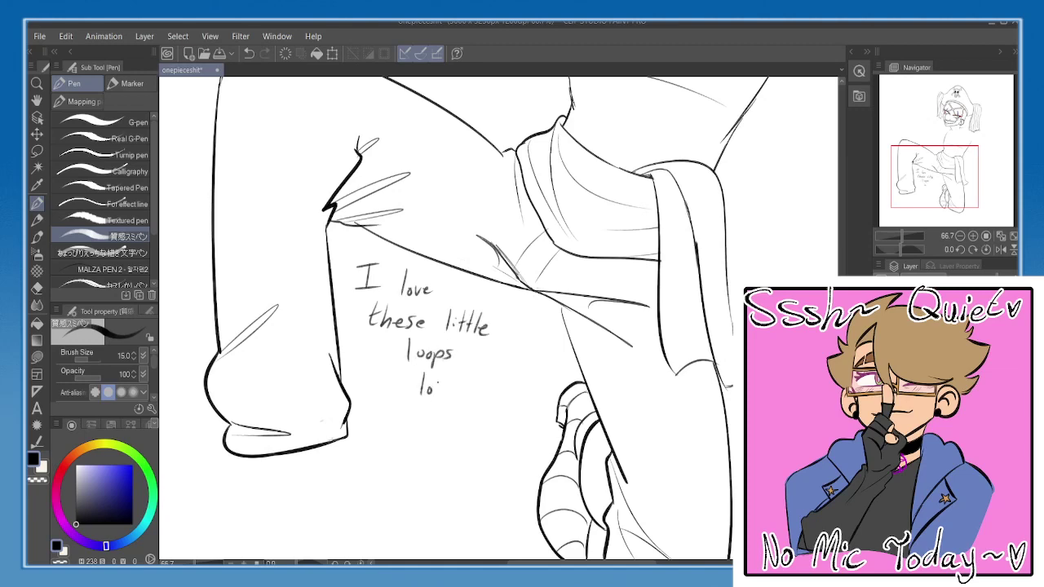
scroll(524, 292, "down", 1)
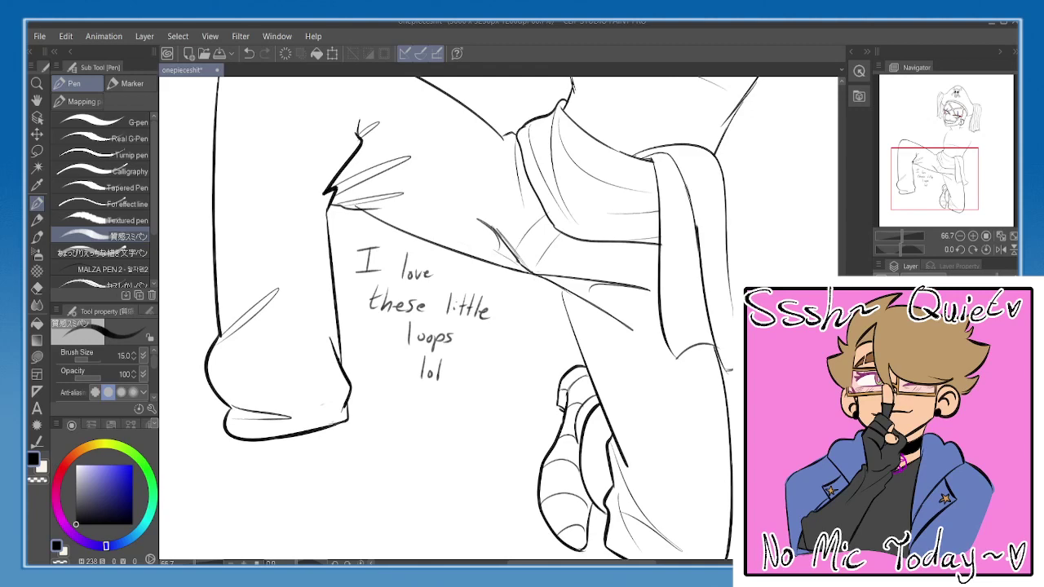
- Show the rough sketch beneath the line art again
left_click_drag(504, 322, 512, 348)
left_click_drag(670, 289, 678, 297)
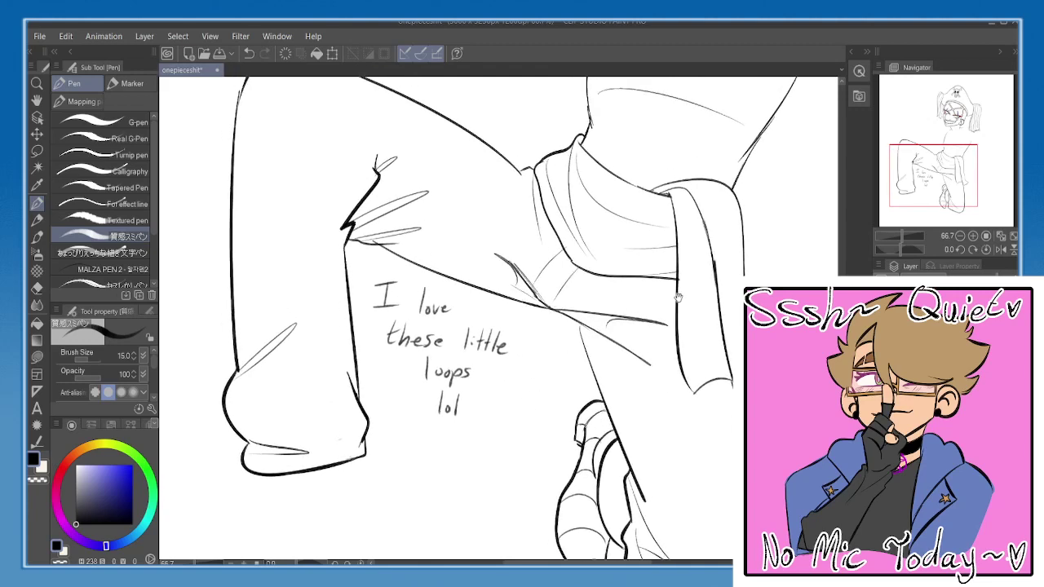
left_click(959, 236)
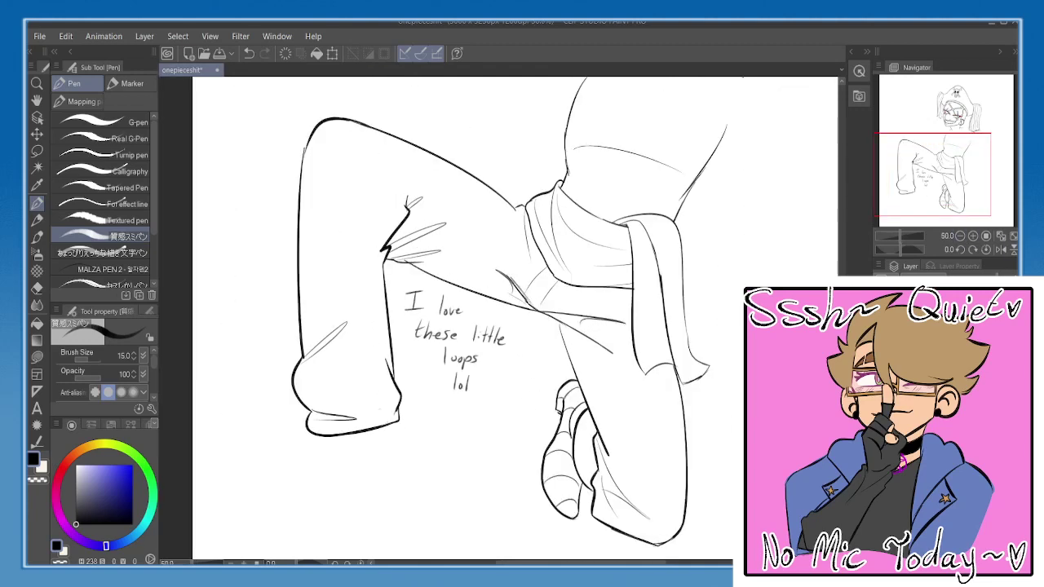
left_click_drag(698, 352, 685, 533)
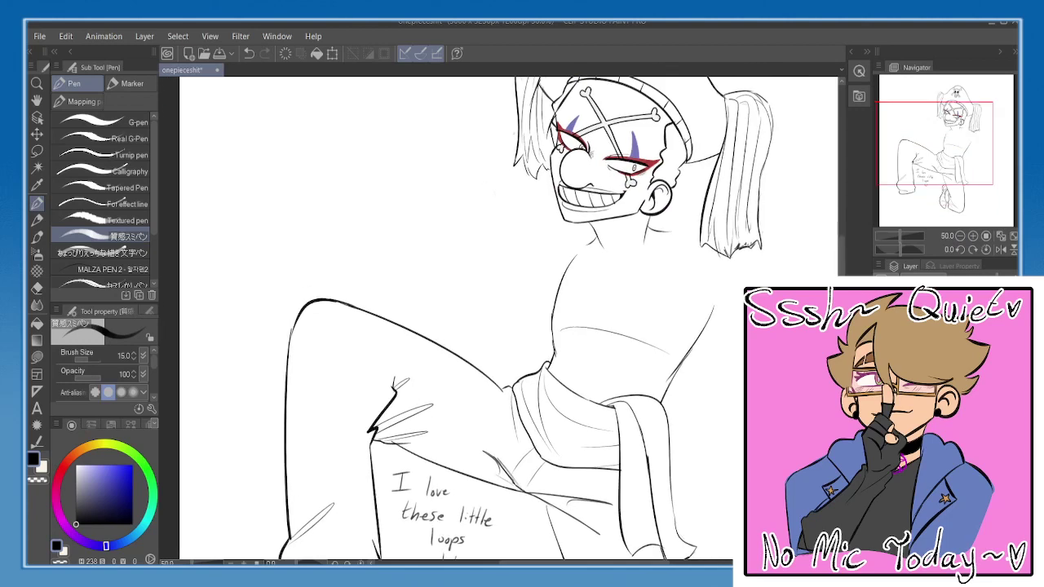
left_click(883, 350)
key("ctrl+z")
key("ctrl+z")
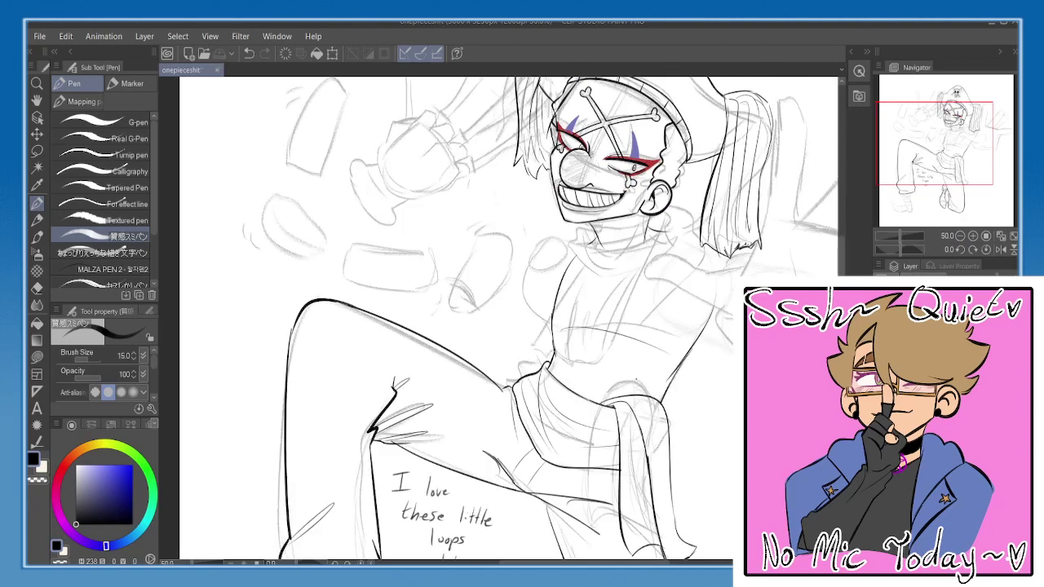
- Try to ink the ankle cuff beneath the trouser hem of the raised leg
key("b")
mouse_move(627, 345)
left_mouse_down()
mouse_move(617, 92)
mouse_move(628, 39)
left_mouse_up()
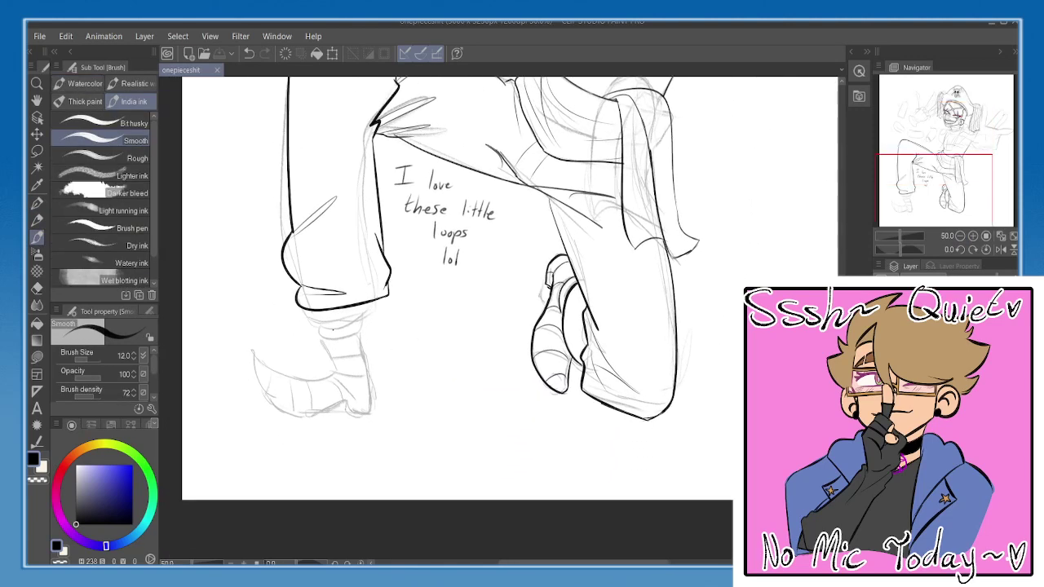
scroll(332, 329, "up", 5)
scroll(332, 330, "up", 1)
mouse_move(333, 329)
left_mouse_down()
mouse_move(348, 305)
mouse_move(311, 281)
mouse_move(404, 246)
left_mouse_up()
key("ctrl+z")
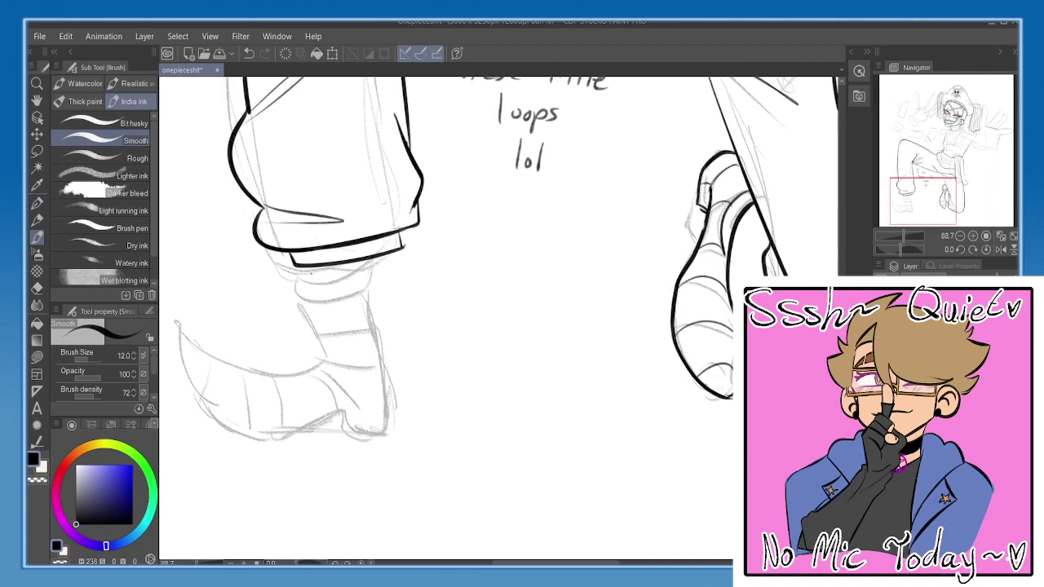
mouse_move(302, 269)
left_mouse_down()
mouse_move(319, 309)
mouse_move(308, 283)
mouse_move(344, 323)
left_mouse_up()
key("ctrl+z")
key("ctrl+z")
left_click_drag(303, 268, 320, 302)
key("ctrl+z")
left_click_drag(397, 253, 395, 282)
key("ctrl+z")
key("ctrl+z")
left_click_drag(296, 270, 303, 279)
key("e")
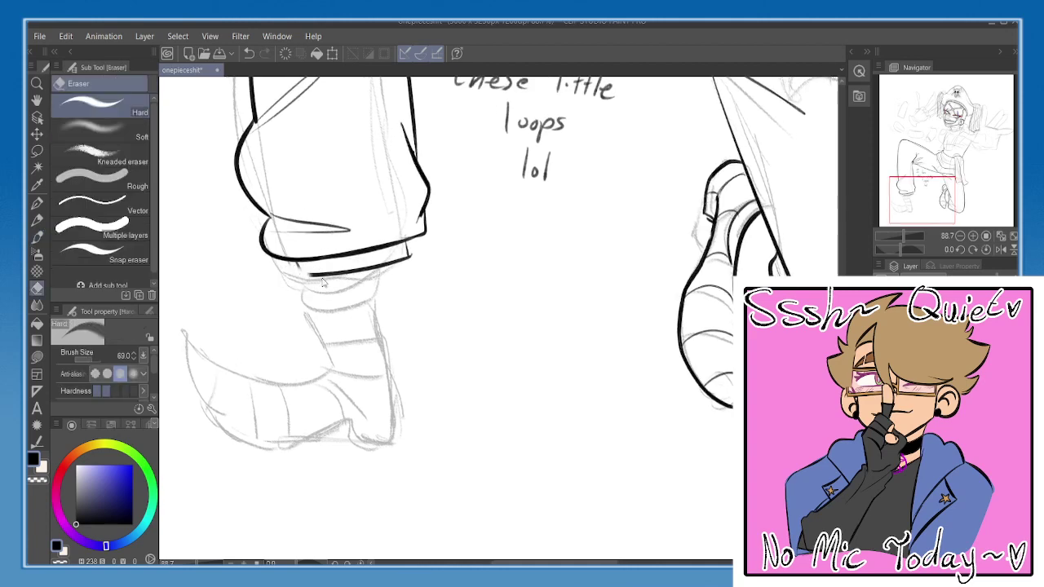
- Ink the planted foot's shoe from the ankle over the instep, around a rounded toe and along the sole
key("b")
mouse_move(307, 372)
left_mouse_down()
mouse_move(324, 323)
mouse_move(243, 361)
left_mouse_up()
key("ctrl+z")
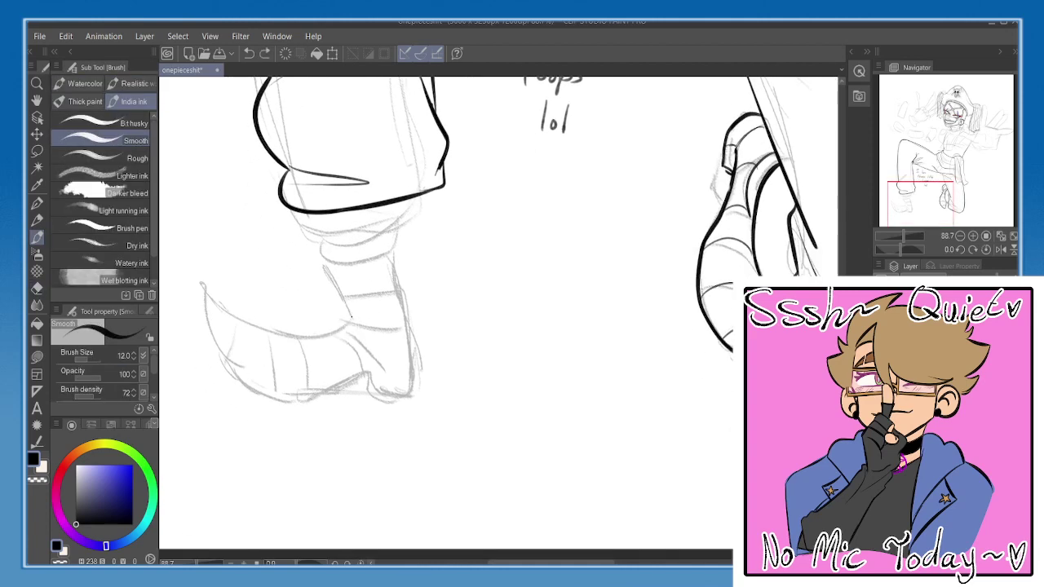
mouse_move(349, 306)
left_mouse_down()
mouse_move(312, 358)
mouse_move(255, 359)
mouse_move(252, 372)
mouse_move(279, 362)
mouse_move(244, 375)
mouse_move(256, 405)
mouse_move(347, 409)
left_mouse_up()
key("ctrl+z")
key("ctrl+z")
key("ctrl+z")
key("ctrl+z")
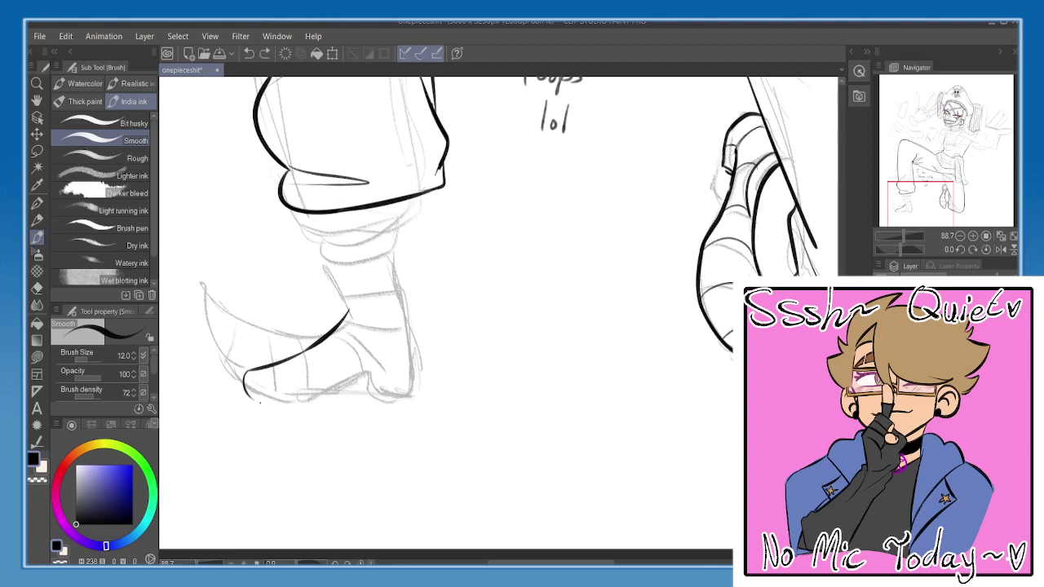
mouse_move(250, 398)
left_mouse_down()
mouse_move(345, 411)
mouse_move(383, 380)
left_mouse_up()
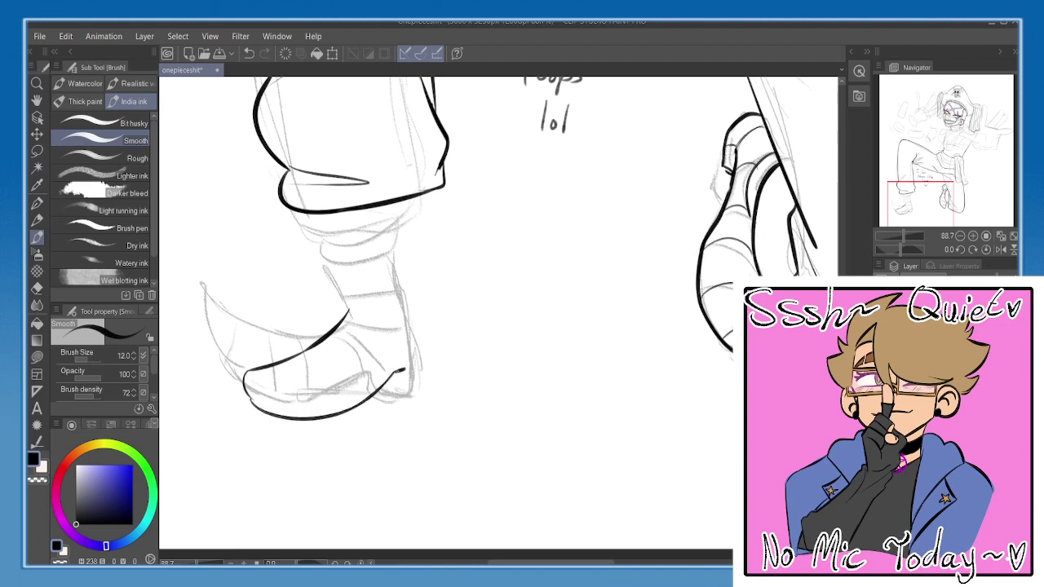
key("ctrl+z")
- Ink the shoe's heel and back edge, and outline the ankle up to its upper opening
left_click_drag(399, 371, 435, 379)
scroll(350, 320, "up", 1)
key("e")
key("b")
mouse_move(348, 315)
left_mouse_down()
mouse_move(343, 324)
mouse_move(356, 320)
mouse_move(342, 332)
mouse_move(367, 320)
mouse_move(425, 392)
left_mouse_up()
key("ctrl+z")
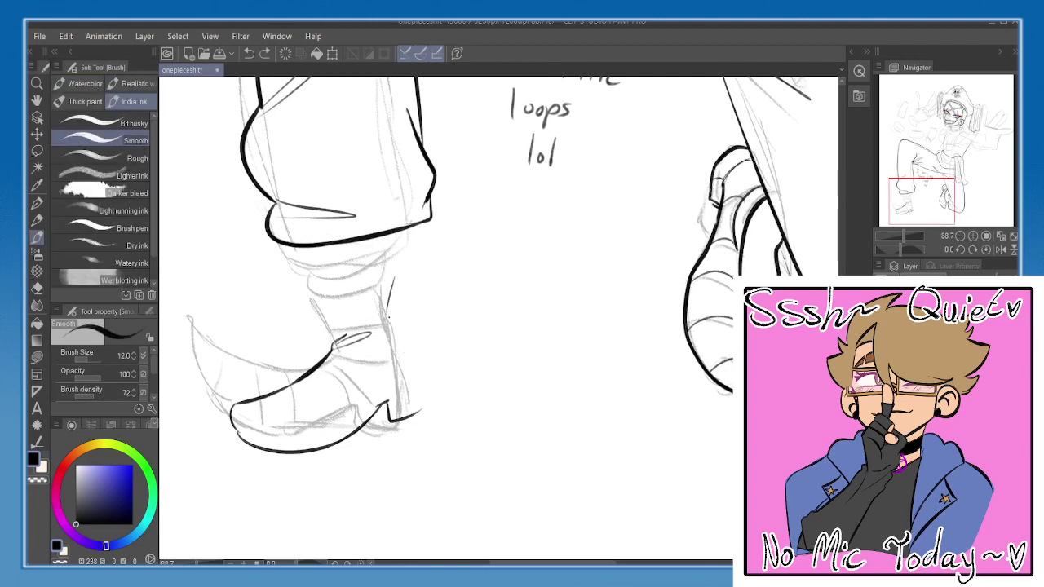
left_click_drag(390, 317, 426, 394)
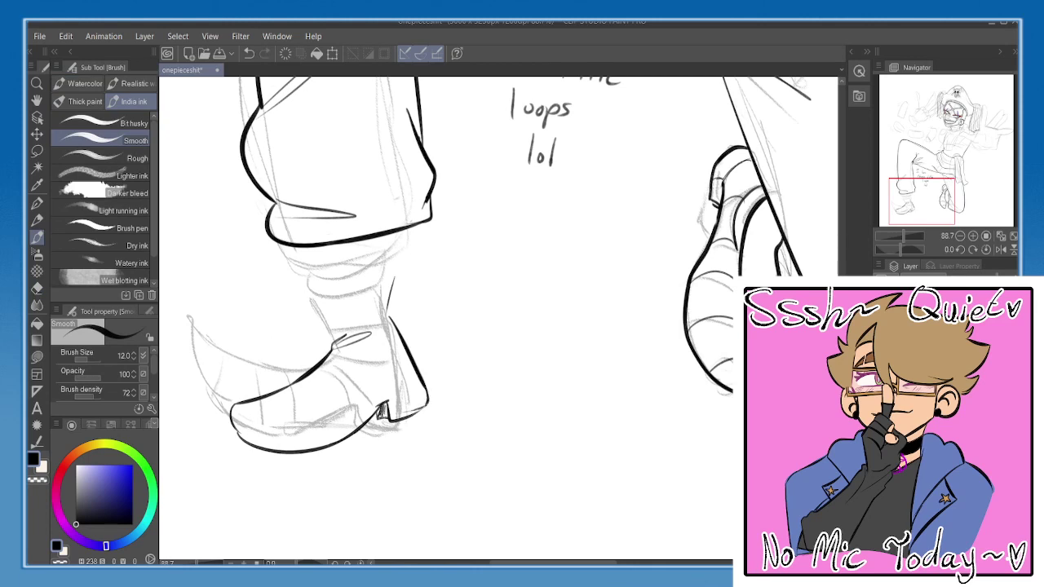
scroll(334, 348, "up", 1)
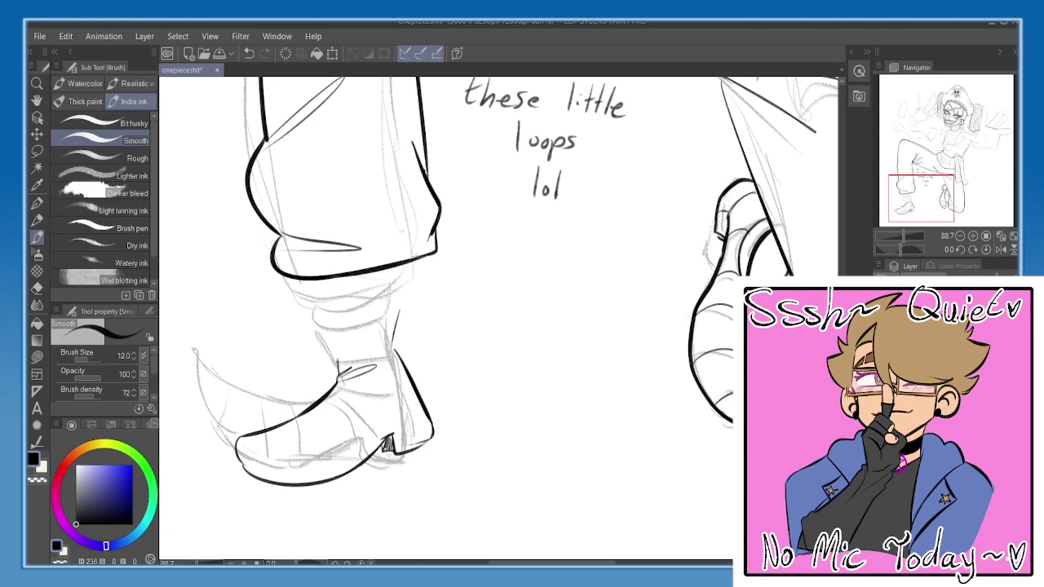
mouse_move(319, 328)
left_mouse_down()
mouse_move(401, 304)
mouse_move(264, 508)
mouse_move(392, 272)
left_mouse_up()
scroll(346, 278, "down", 1)
- Lasso the inked shoe, rotate it slightly counter-clockwise and shift it up toward the trouser hem
key("m")
left_click(393, 543)
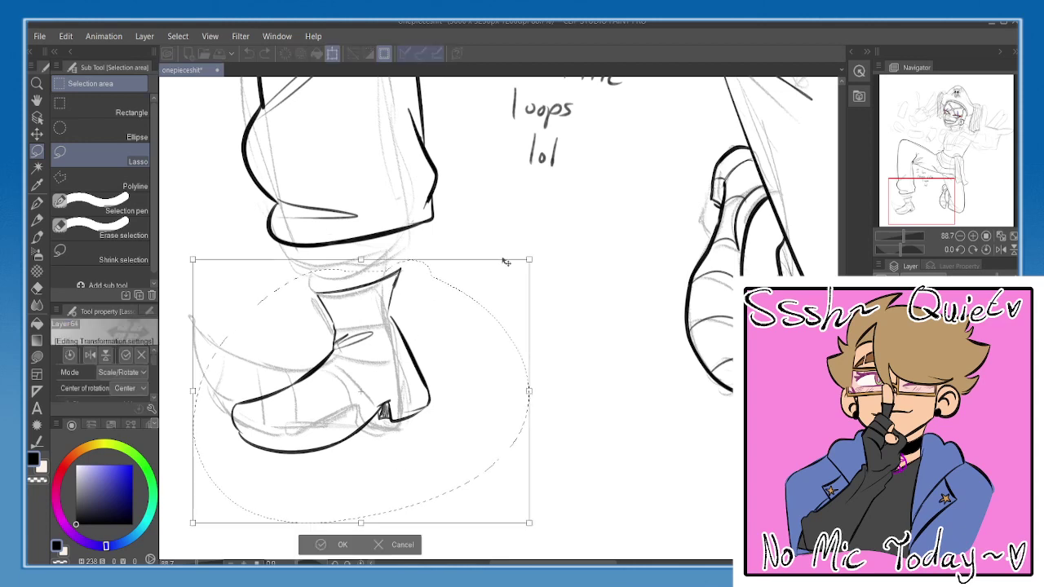
left_click_drag(545, 235, 499, 287)
left_click(347, 534)
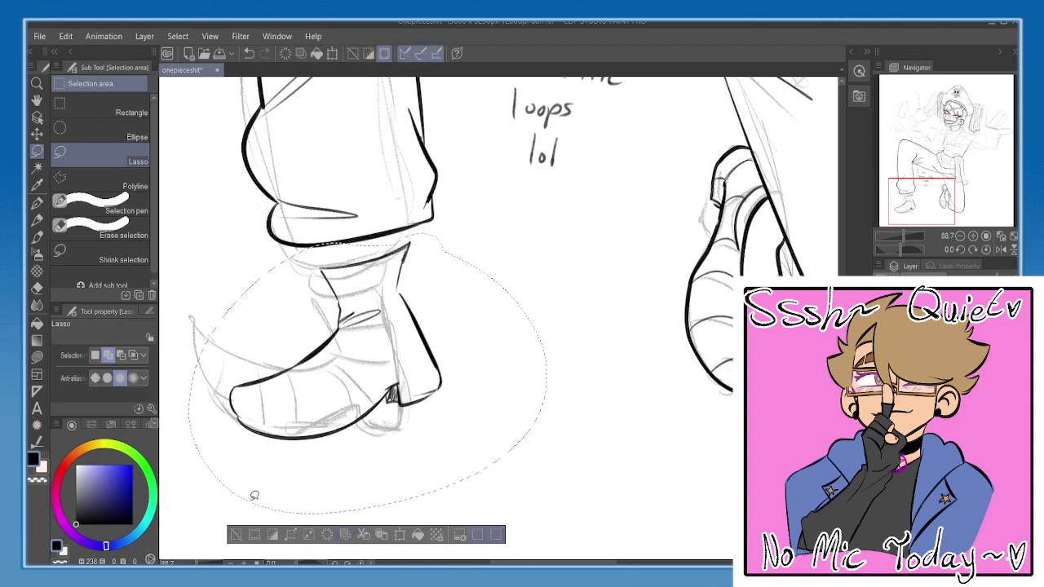
key("ctrl+d")
- Ink the ankle cuff between the trouser hem and the repositioned shoe
key("b")
left_click_drag(308, 249, 311, 267)
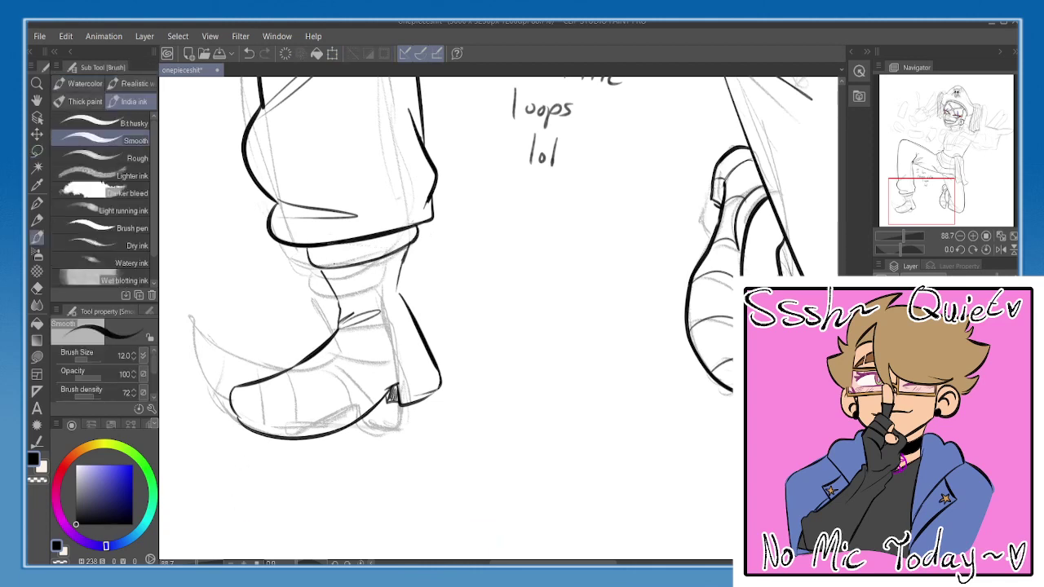
left_click_drag(367, 326, 371, 313)
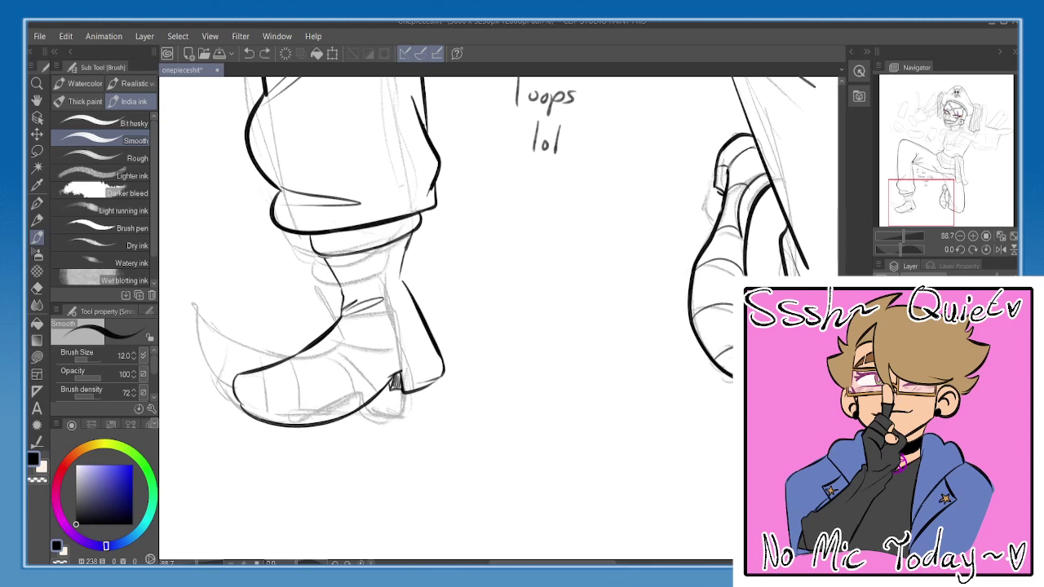
- Add the thin sole line and the curved stripes across the planted shoe and its ankle
left_click_drag(311, 418, 392, 379)
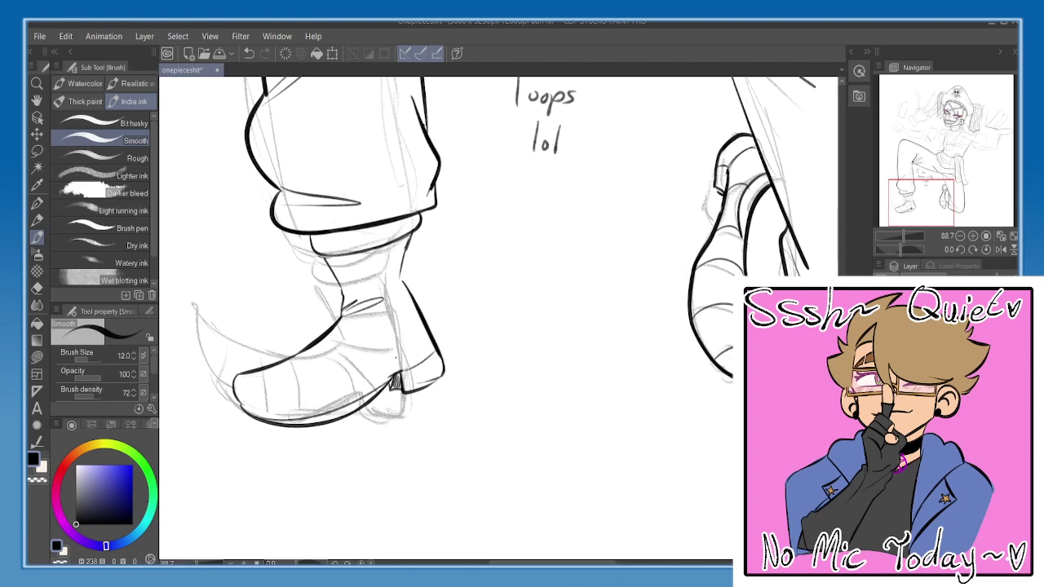
left_click_drag(268, 375, 292, 415)
left_click_drag(303, 358, 345, 401)
left_click_drag(333, 330, 398, 372)
left_click_drag(342, 311, 423, 324)
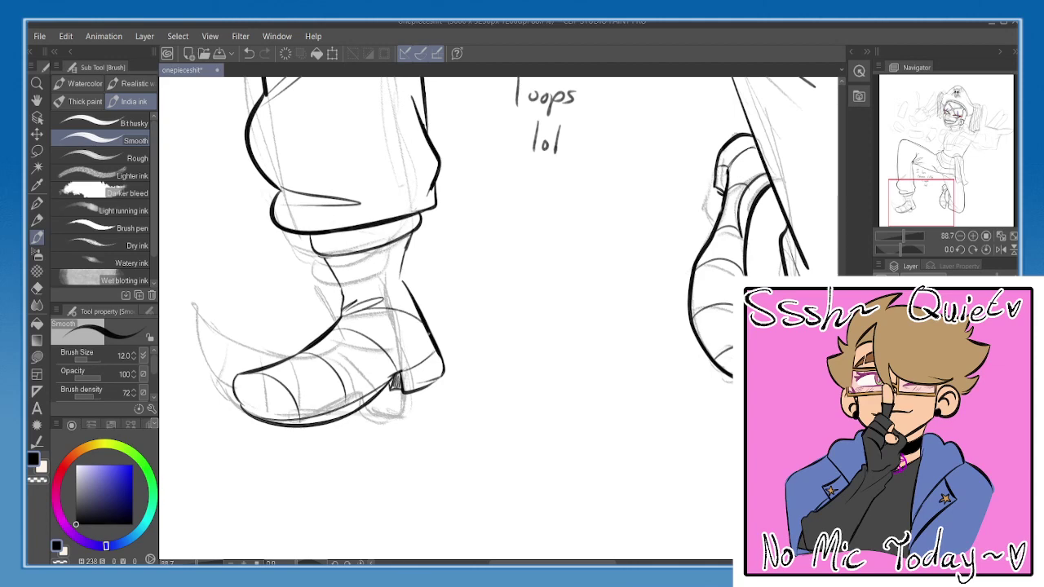
left_click_drag(344, 294, 406, 279)
key("ctrl+z")
left_click_drag(342, 290, 402, 279)
- Check the whole figure in mirrored view and erase the handwritten note beneath the raised thigh
left_click(959, 237)
left_click(959, 236)
left_click(960, 237)
left_click_drag(646, 221, 564, 380)
left_click(1000, 249)
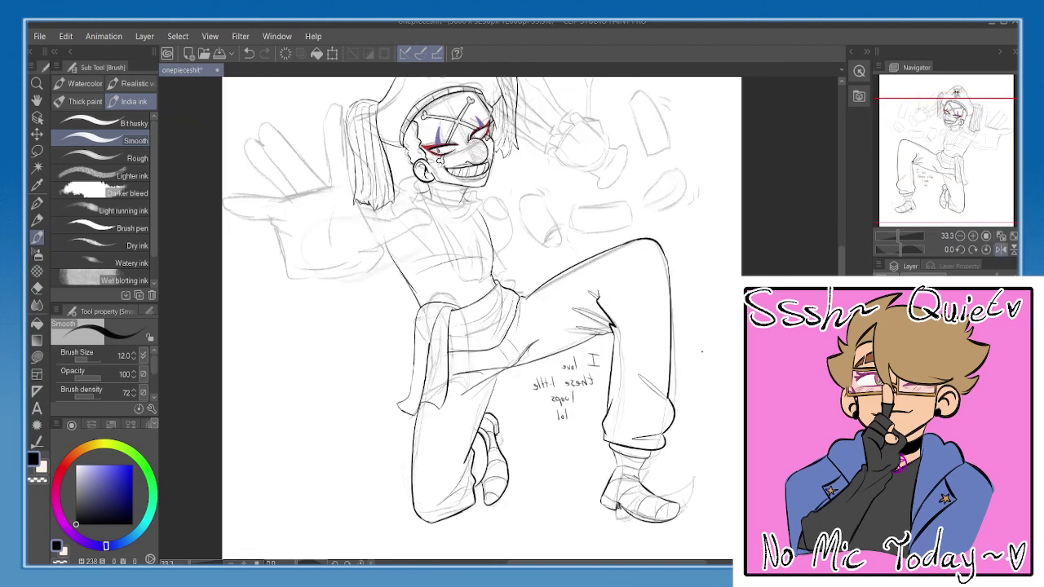
left_click(1000, 249)
key("e")
mouse_move(430, 429)
left_mouse_down()
mouse_move(449, 397)
mouse_move(401, 359)
mouse_move(435, 370)
mouse_move(407, 354)
mouse_move(419, 386)
mouse_move(461, 392)
mouse_move(443, 410)
left_mouse_up()
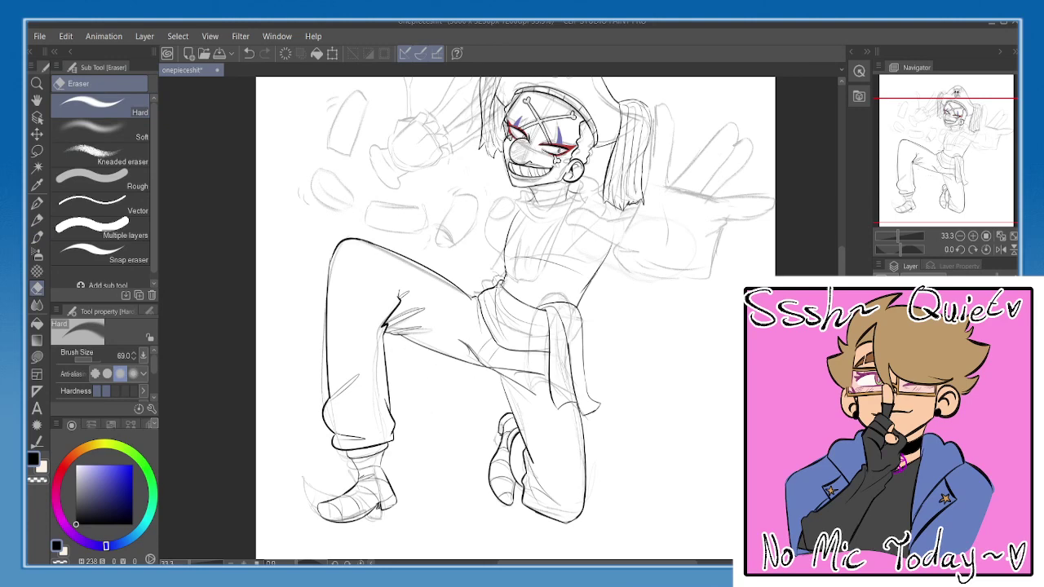
- Redraw the raised thigh's underside in mirrored view as one smooth line from the crotch to the back of the knee
left_click_drag(498, 281, 485, 326)
key("h")
key("h")
left_click_drag(517, 430, 540, 359)
key("h")
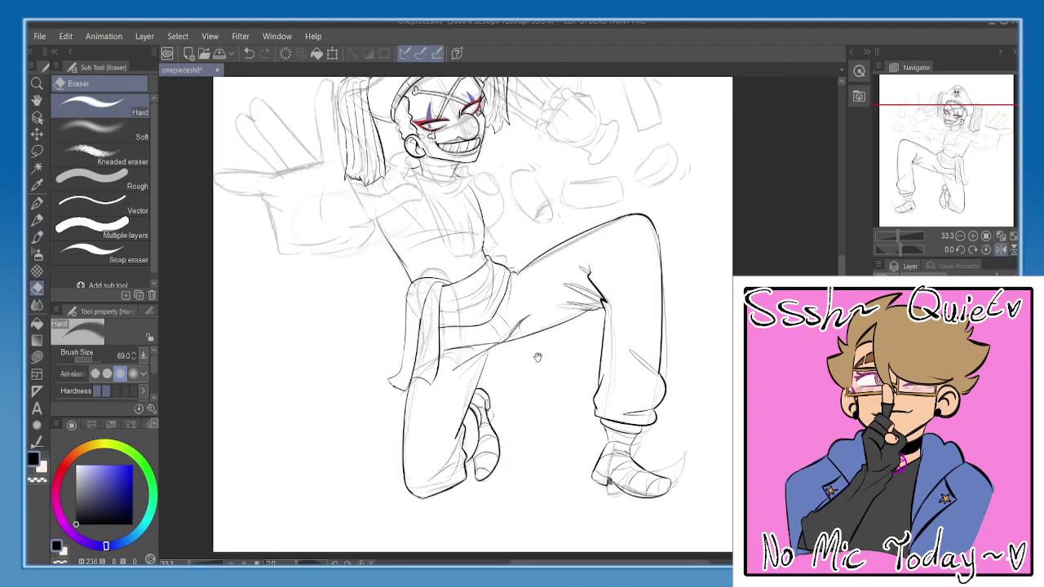
key("b")
left_click_drag(502, 339, 586, 306)
key("ctrl+z")
key("ctrl+z")
left_click_drag(501, 339, 586, 306)
key("ctrl+z")
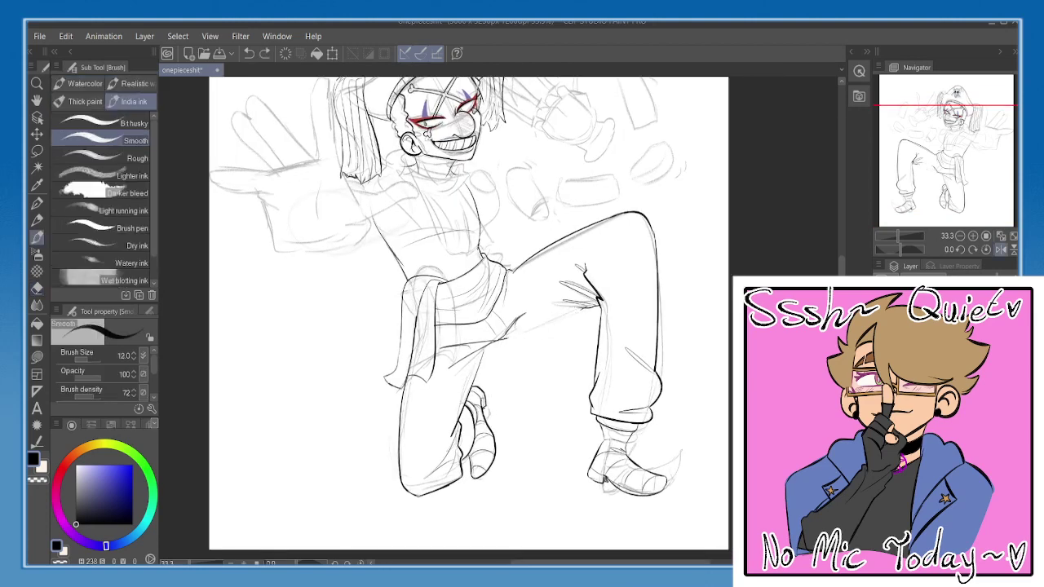
left_click_drag(499, 338, 585, 303)
key("e")
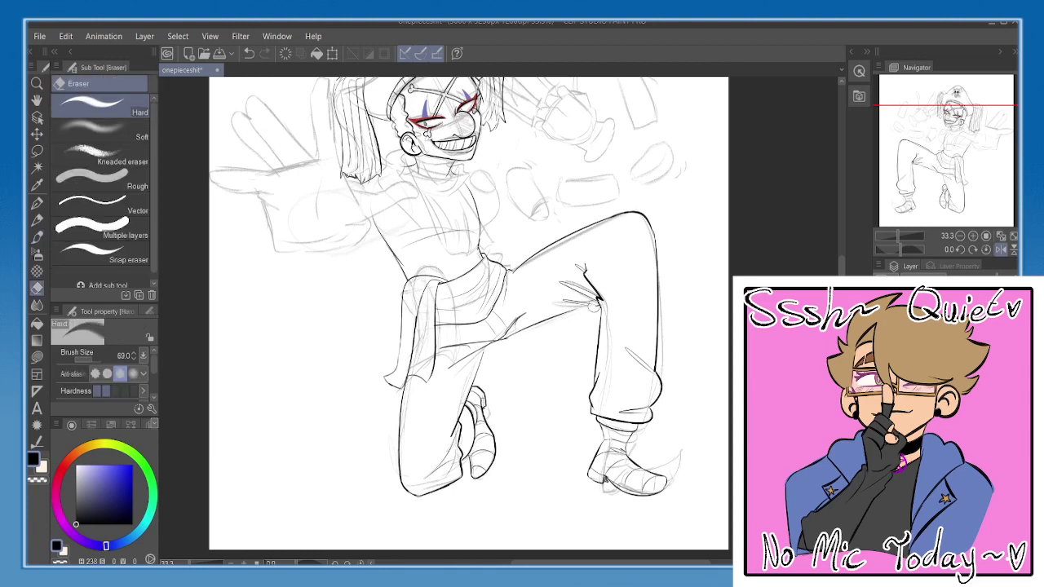
key("b")
key("ctrl+z")
- Undo the erasure at the knee end of the thigh's underside and review the whole figure unmirrored
key("h")
left_click_drag(400, 309, 400, 318)
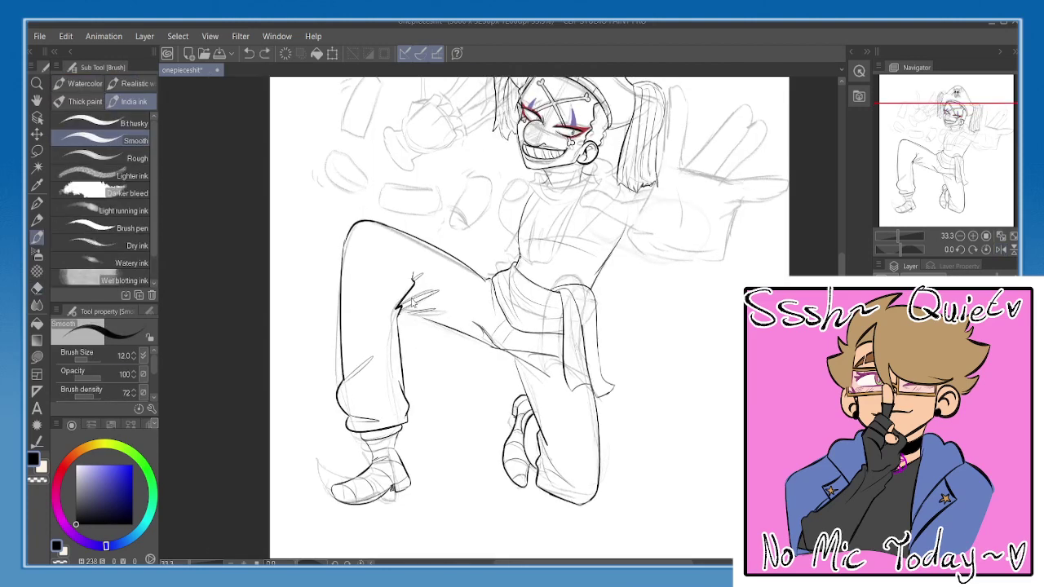
scroll(412, 304, "up", 2)
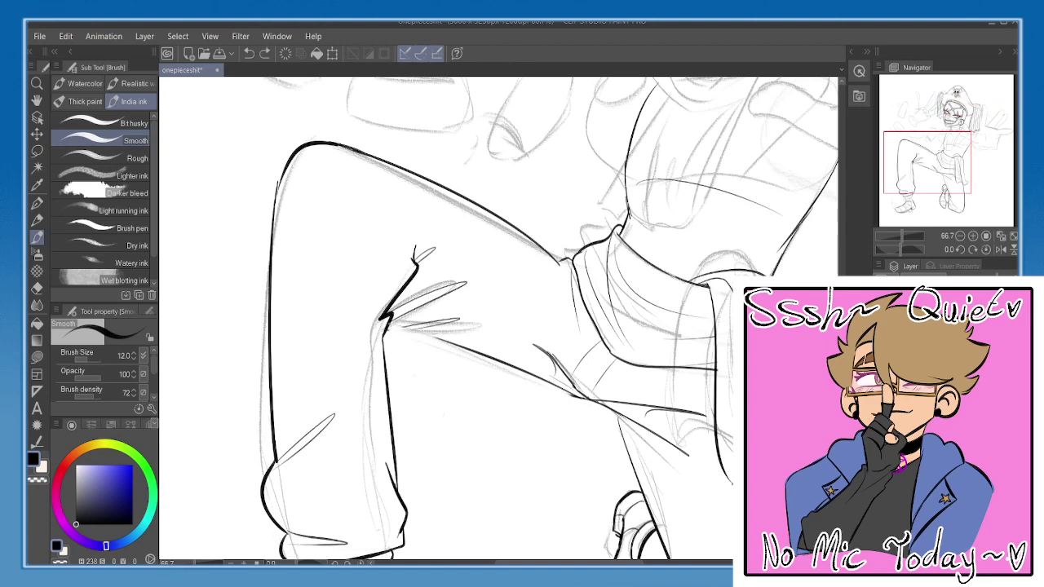
key("ctrl+z")
left_click_drag(417, 280, 414, 306)
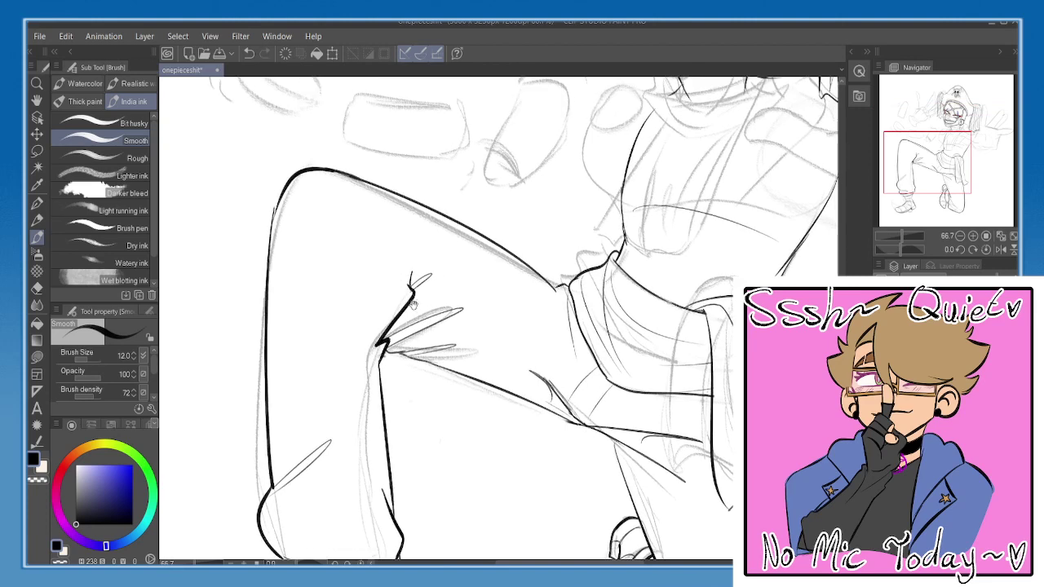
key("h")
key("h")
left_click_drag(444, 265, 426, 246)
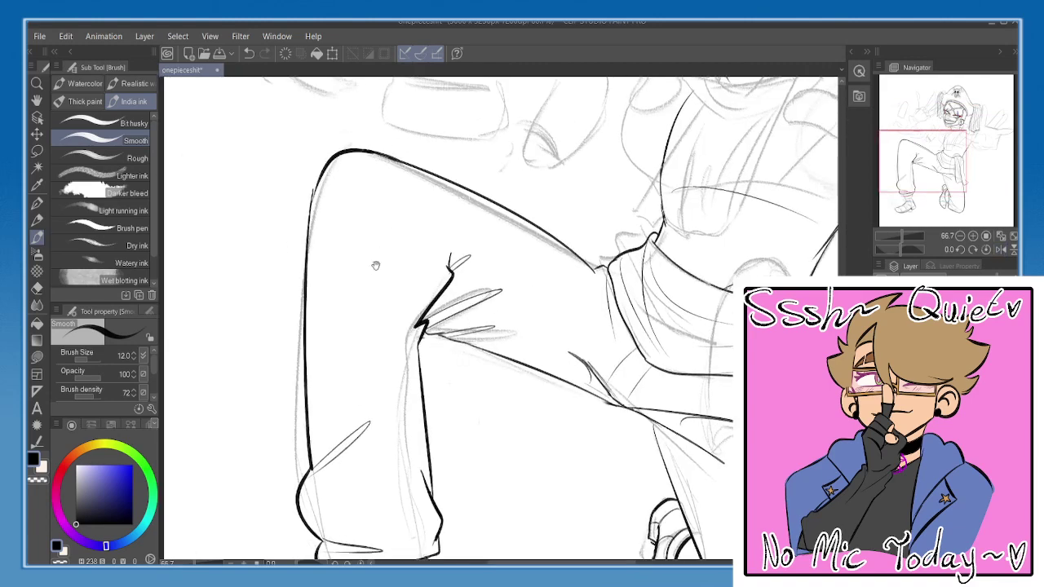
left_click_drag(466, 405, 441, 266)
left_click(1012, 236)
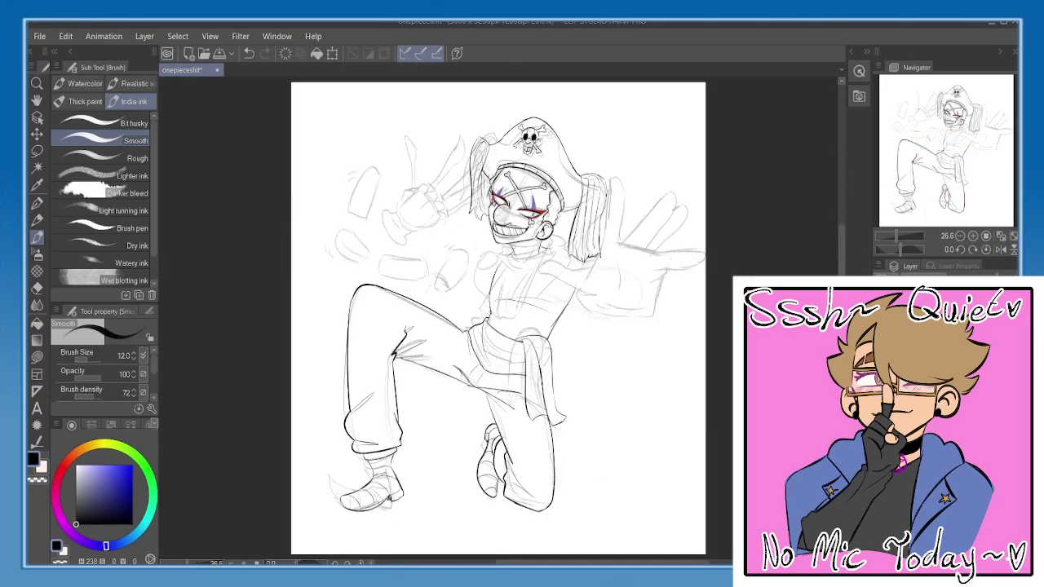
- Hide the rough sketch, check the whole figure in mirrored view, and try a line down the middle of the hanging sash
left_click(885, 375)
key("h")
key("h")
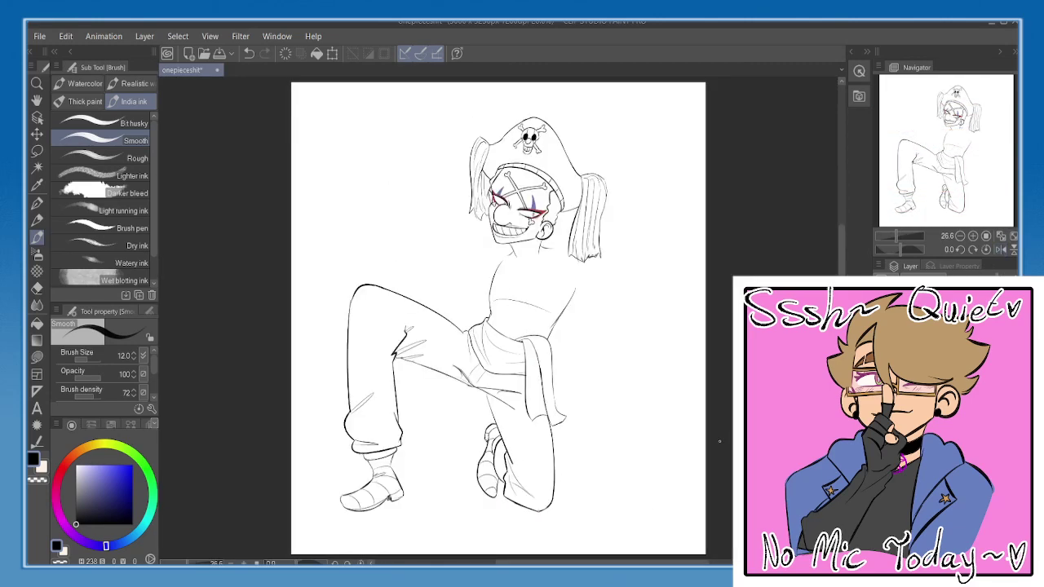
left_click_drag(573, 433, 556, 292)
key("e")
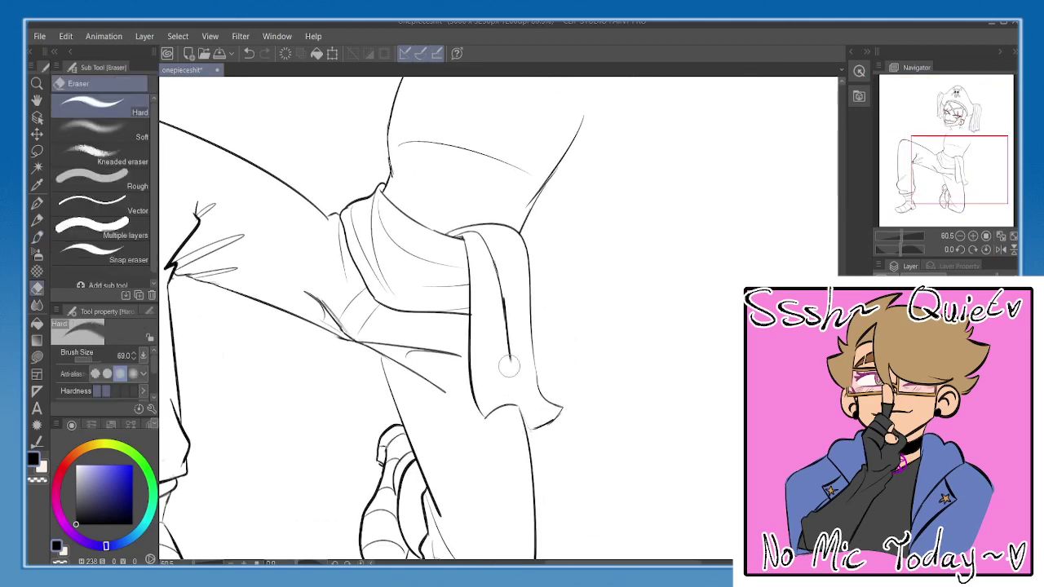
key("p")
key("h")
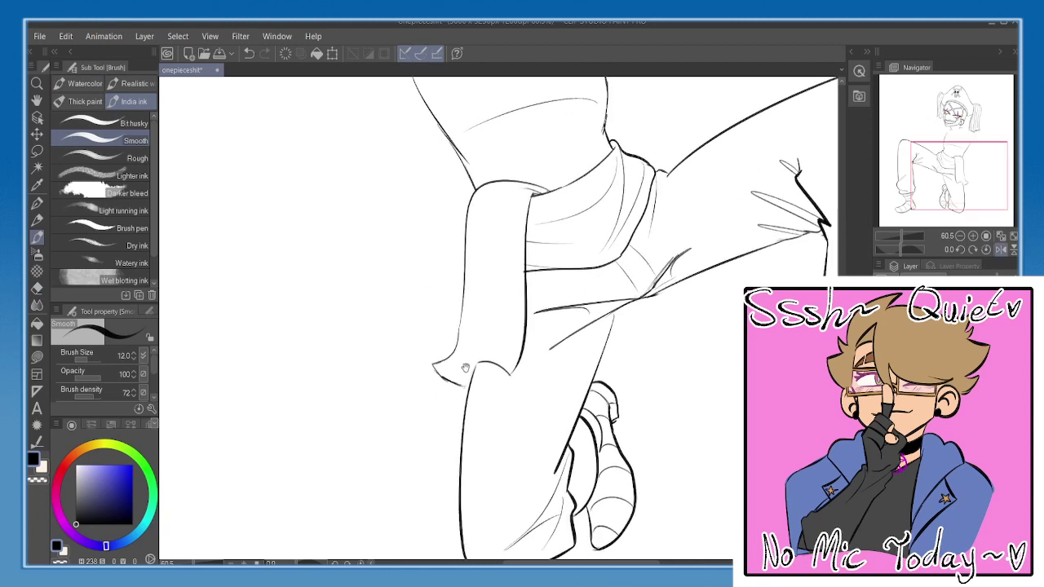
- Ink one fold edge down the middle of the hanging sash to its hem, working in mirrored view
key("ctrl+z")
mouse_move(475, 364)
left_mouse_down()
mouse_move(462, 389)
mouse_move(481, 332)
left_mouse_up()
key("ctrl+z")
left_click_drag(460, 390, 495, 328)
key("ctrl+z")
left_click_drag(525, 191, 492, 316)
key("ctrl+z")
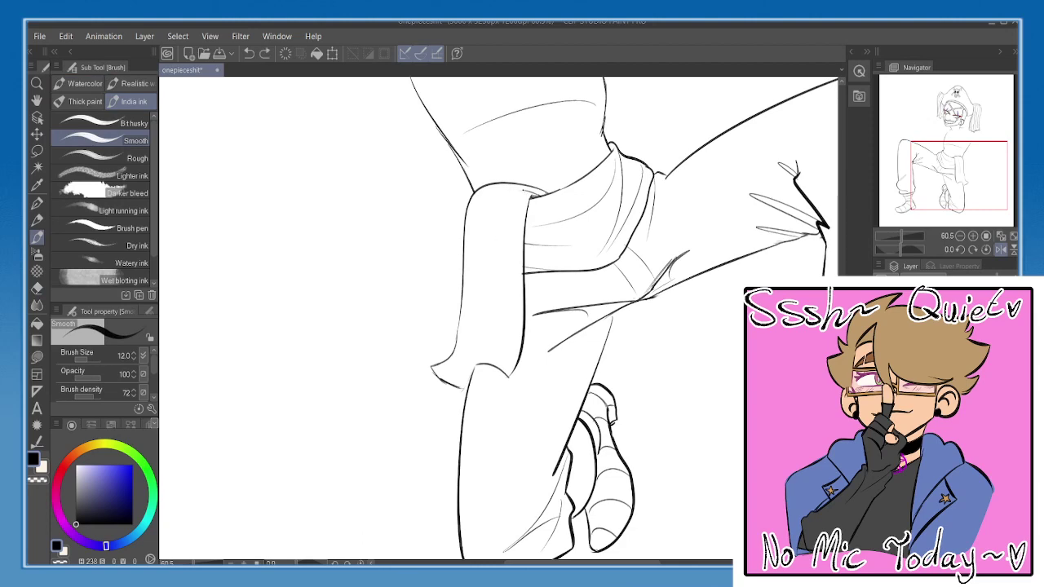
mouse_move(525, 191)
left_mouse_down()
mouse_move(490, 287)
mouse_move(492, 323)
mouse_move(461, 390)
left_mouse_up()
key("ctrl+z")
left_click_drag(491, 309, 461, 388)
key("h")
left_click_drag(514, 305, 513, 345)
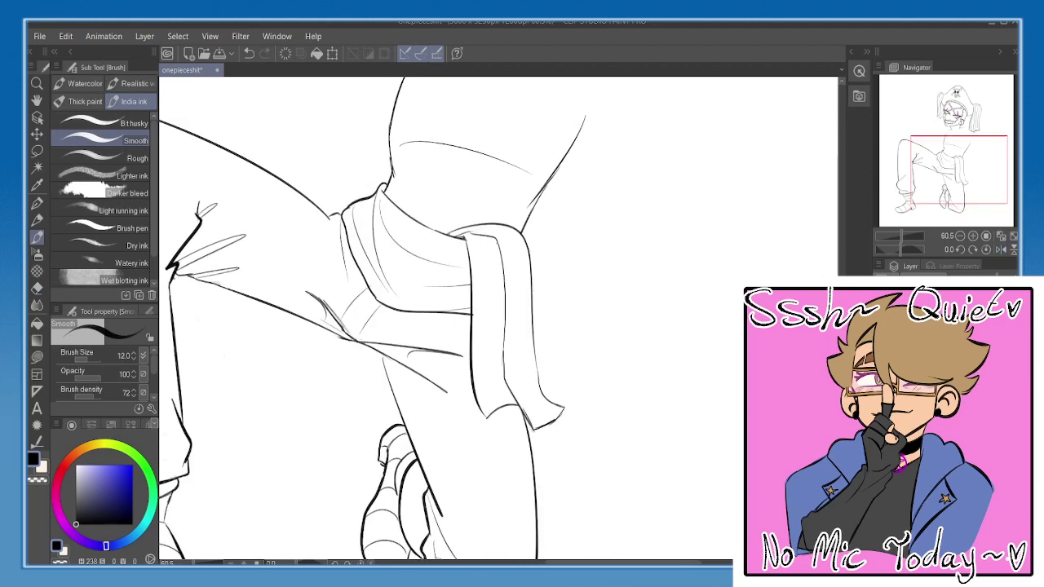
- Add thin vertical fold lines on both halves of the hanging sash
mouse_move(495, 240)
left_mouse_down()
mouse_move(502, 327)
mouse_move(543, 266)
left_mouse_up()
left_click_drag(509, 221, 507, 352)
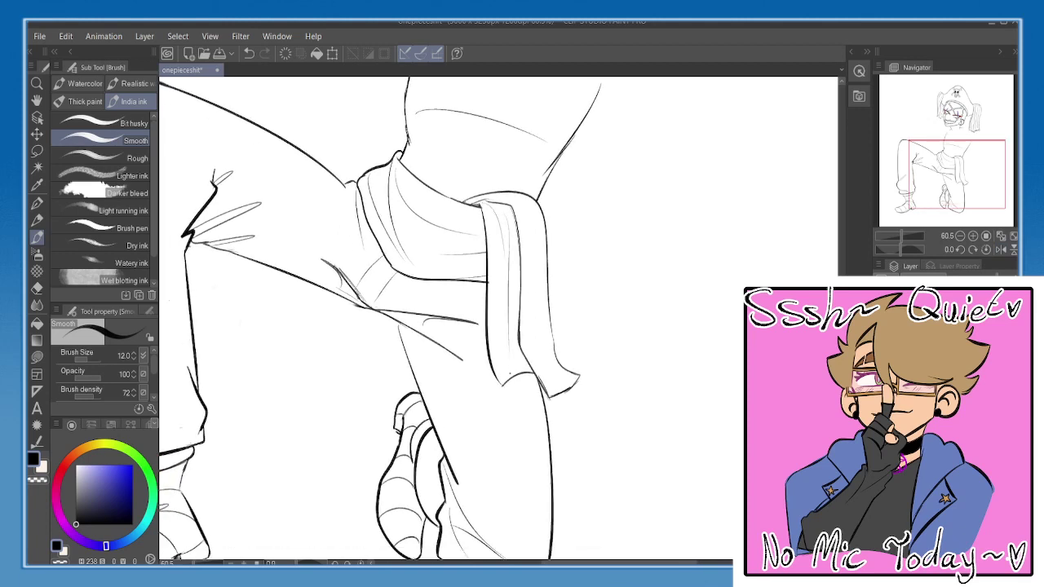
left_click_drag(498, 274, 492, 357)
left_click_drag(527, 215, 536, 328)
key("ctrl+z")
left_click_drag(539, 292, 543, 362)
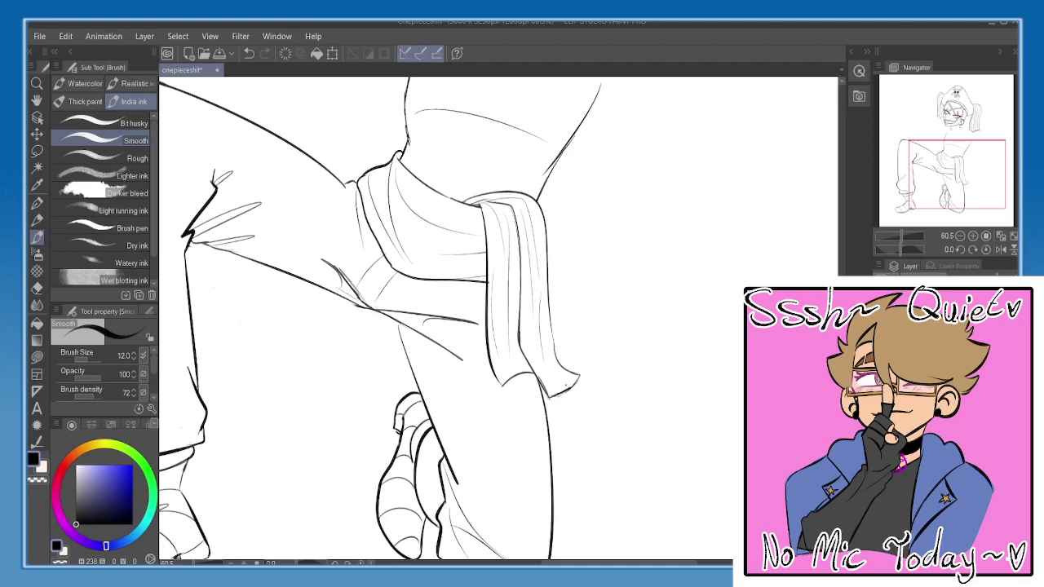
- Touch up the top of the kneeling leg's inner line at the crotch and review the whole figure
left_click_drag(435, 403, 484, 305)
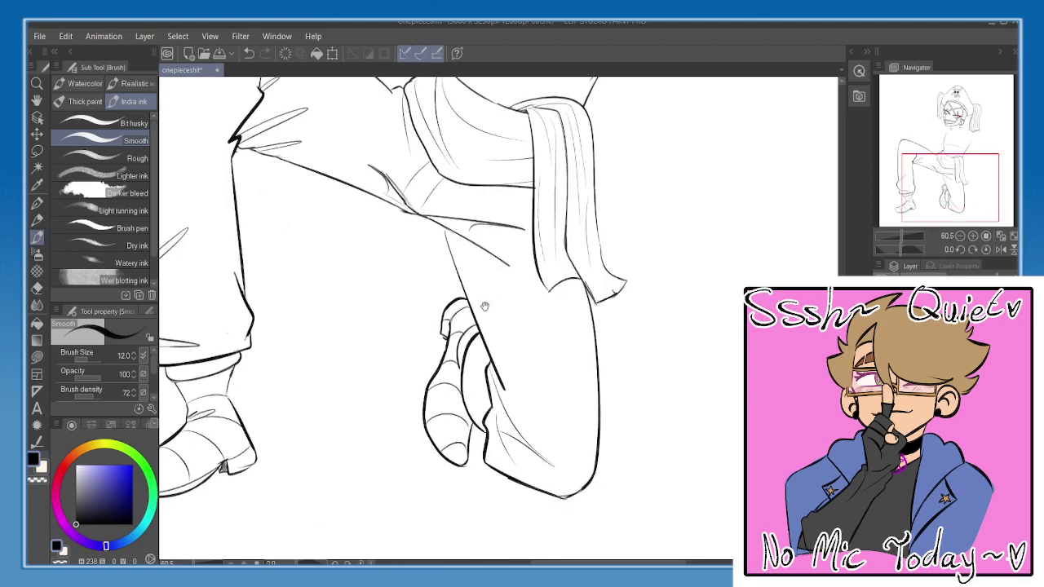
left_click_drag(481, 195, 533, 324)
key("e")
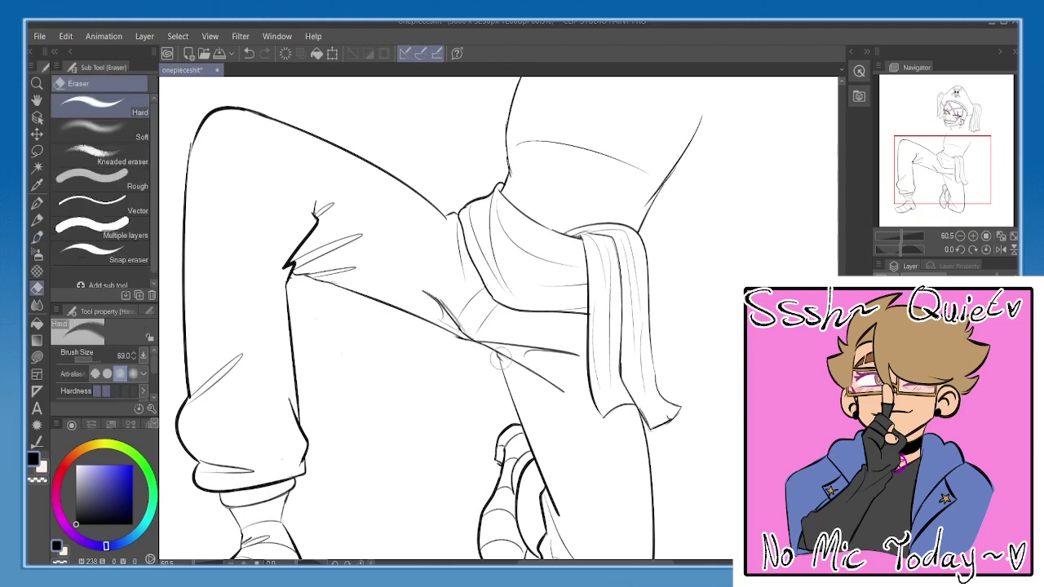
left_click_drag(499, 355, 506, 371)
key("b")
key("ctrl+z")
key("ctrl+z")
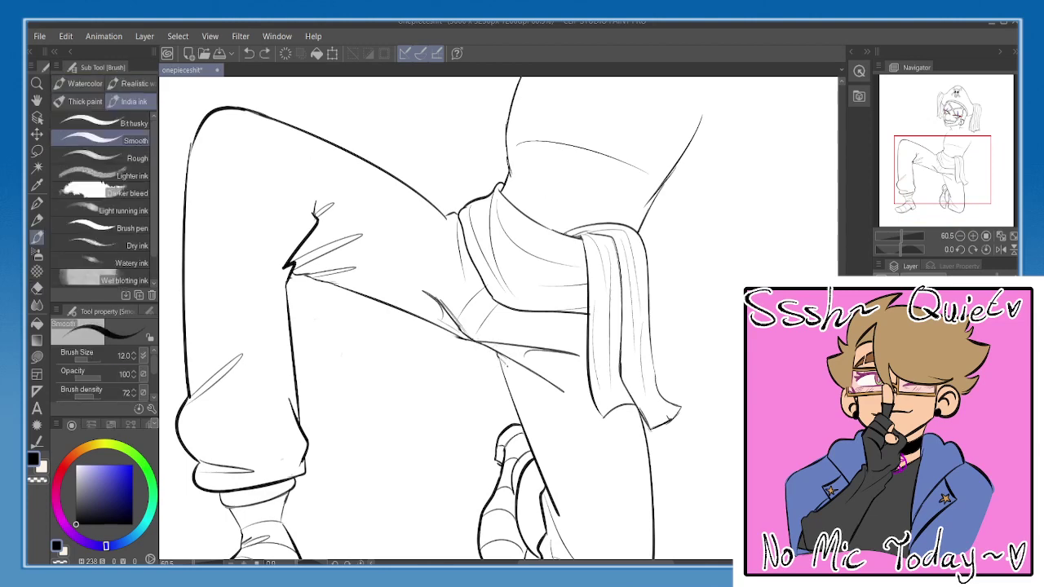
left_click(1001, 236)
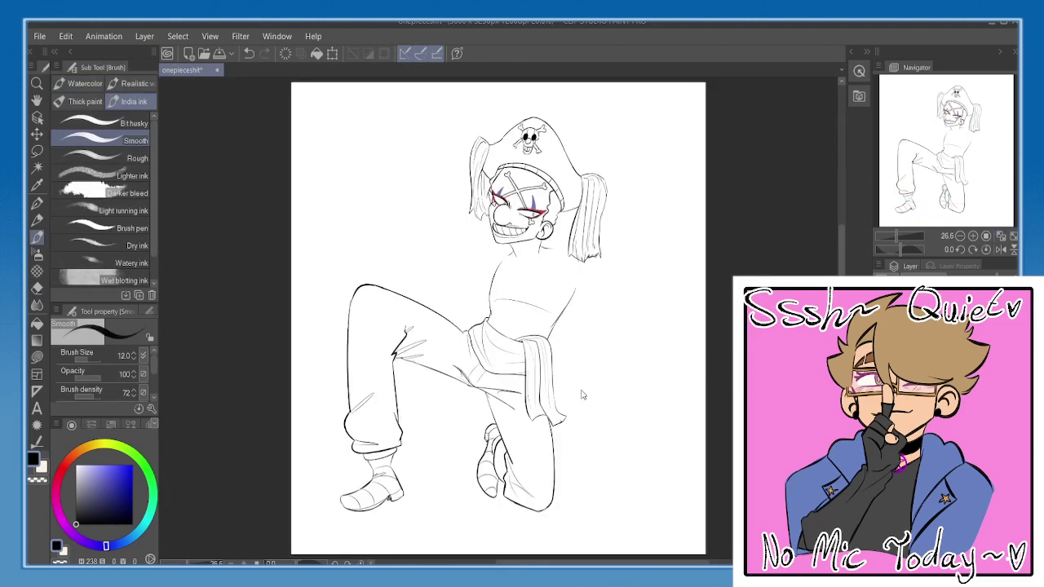
- Show the rough sketch again and try inking the outer edge of the open hand's first finger beside the pigtail
left_click(884, 367)
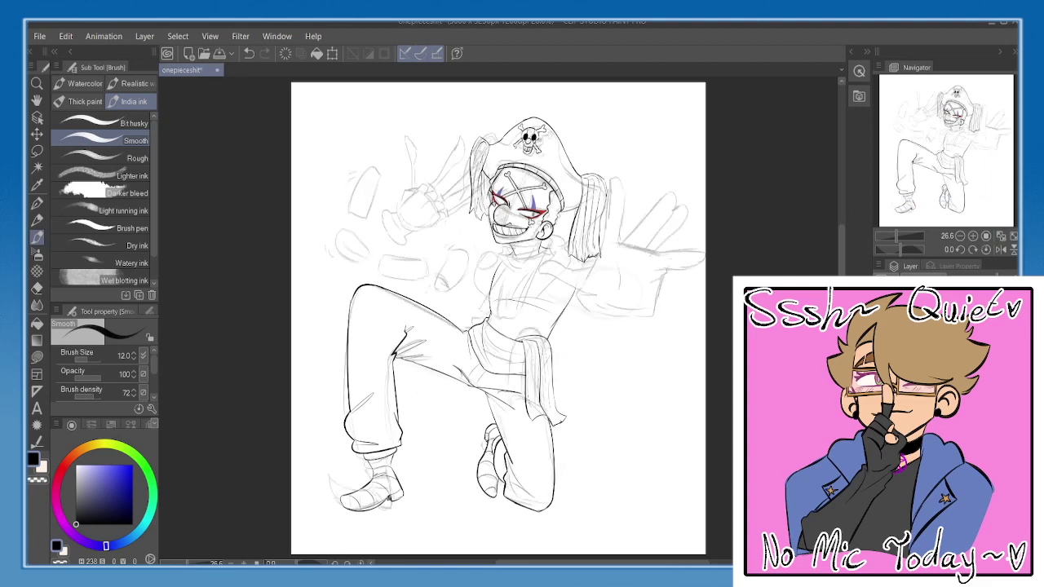
scroll(689, 322, "up", 3)
left_click_drag(690, 322, 796, 438)
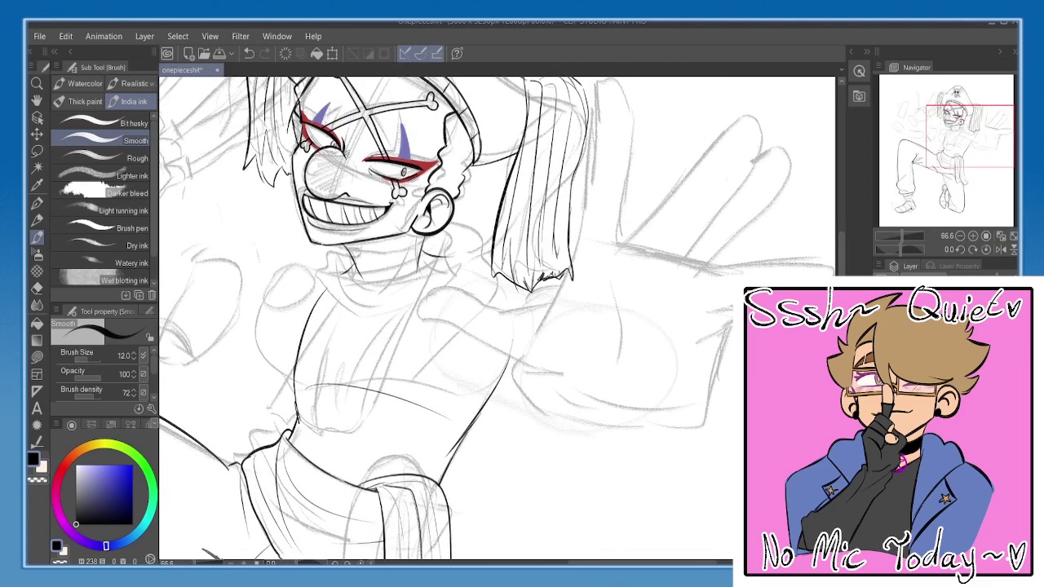
left_click_drag(606, 247, 591, 332)
left_click_drag(574, 171, 536, 412)
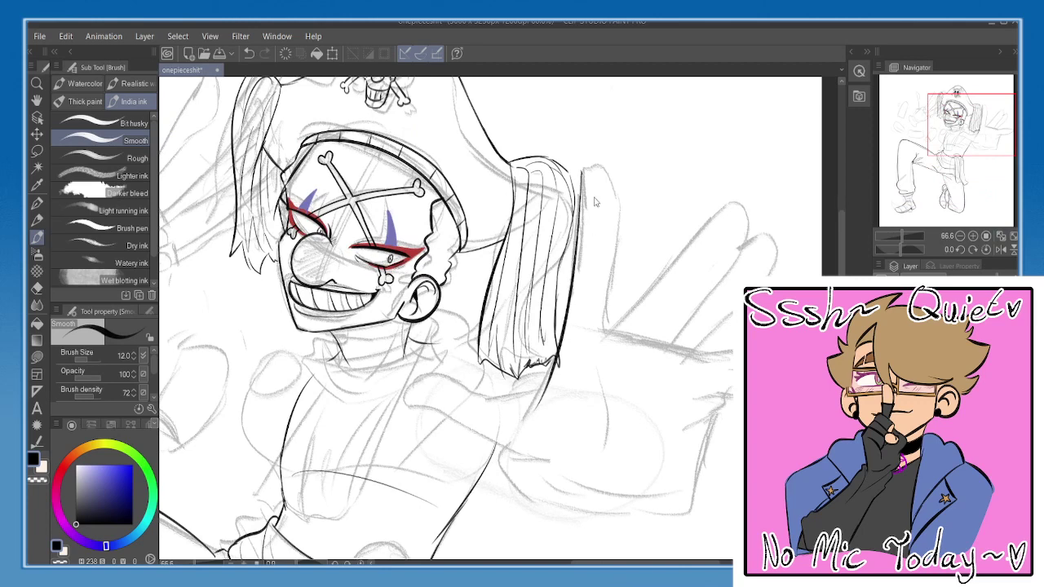
key("ctrl+z")
left_click_drag(574, 172, 531, 426)
key("ctrl+z")
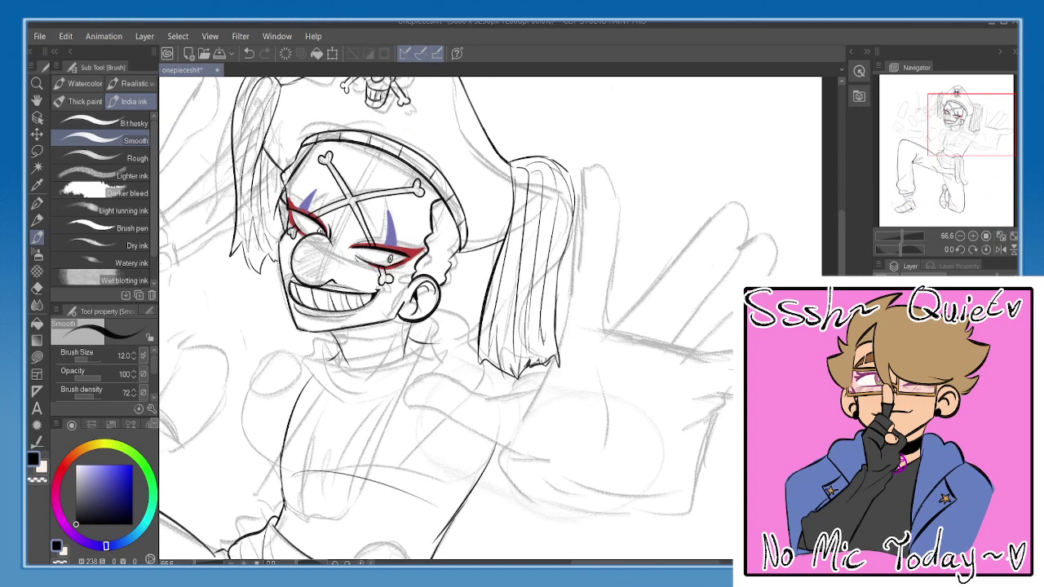
- Show the grey-filled detached hand and arm pieces and ink the rounded tip of the open hand's first finger
left_click(884, 367)
left_click_drag(646, 286, 647, 286)
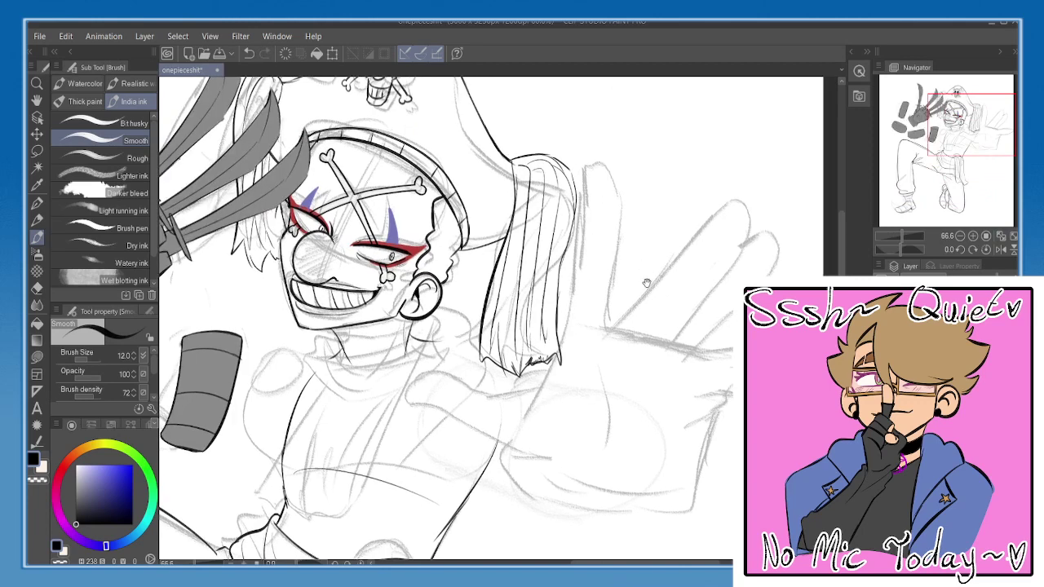
mouse_move(599, 256)
left_mouse_down()
mouse_move(623, 165)
mouse_move(617, 226)
left_mouse_up()
key("ctrl+z")
key("ctrl+z")
mouse_move(579, 157)
left_mouse_down()
mouse_move(584, 147)
mouse_move(616, 228)
mouse_move(544, 397)
left_mouse_up()
key("ctrl+z")
mouse_move(580, 157)
left_mouse_down()
mouse_move(530, 376)
mouse_move(570, 320)
left_mouse_up()
key("ctrl+z")
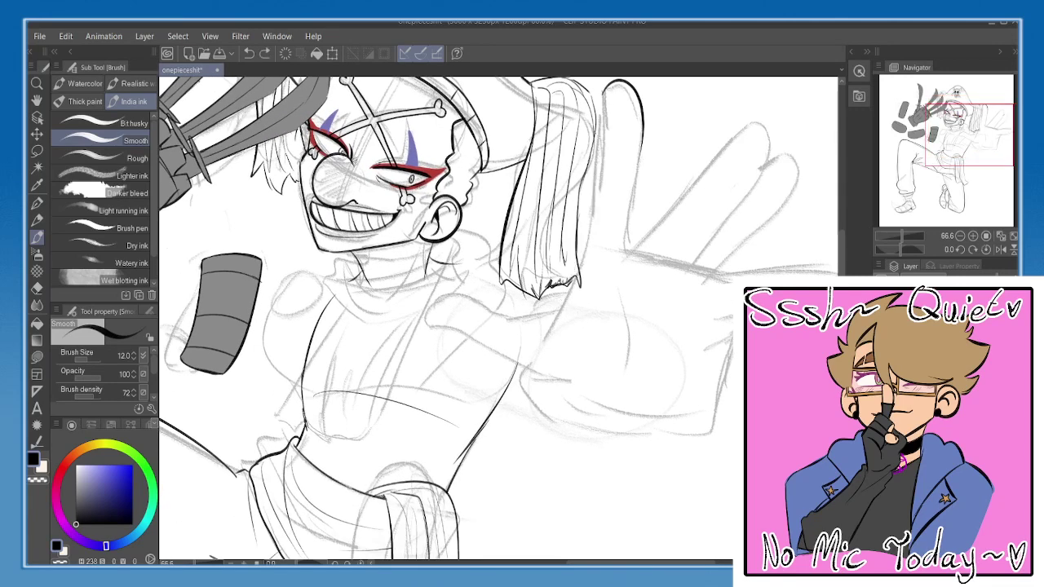
- Ink the first finger's outer side and the open hand's thumb, starting the palm edge below the thumb
mouse_move(603, 94)
left_mouse_down()
mouse_move(585, 275)
mouse_move(538, 323)
mouse_move(494, 315)
mouse_move(449, 325)
mouse_move(448, 342)
left_mouse_up()
key("ctrl+z")
key("ctrl+z")
mouse_move(496, 315)
left_mouse_down()
mouse_move(445, 316)
mouse_move(444, 330)
mouse_move(509, 363)
left_mouse_up()
key("ctrl+z")
mouse_move(443, 331)
left_mouse_down()
mouse_move(505, 359)
mouse_move(537, 409)
left_mouse_up()
key("ctrl+z")
left_click_drag(511, 370, 561, 397)
left_click_drag(558, 397, 590, 383)
key("ctrl+z")
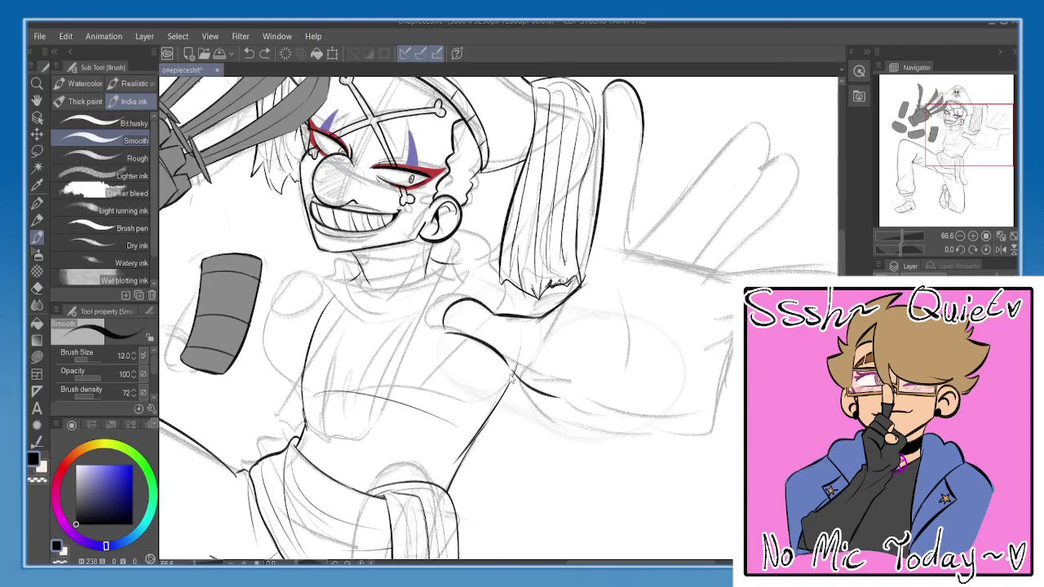
- Ink the lower edge of the open palm from the thumb's base across to the heel of the hand
key("ctrl+z")
mouse_move(512, 371)
left_mouse_down()
mouse_move(562, 417)
mouse_move(593, 424)
left_mouse_up()
left_click_drag(580, 424, 659, 399)
key("ctrl+z")
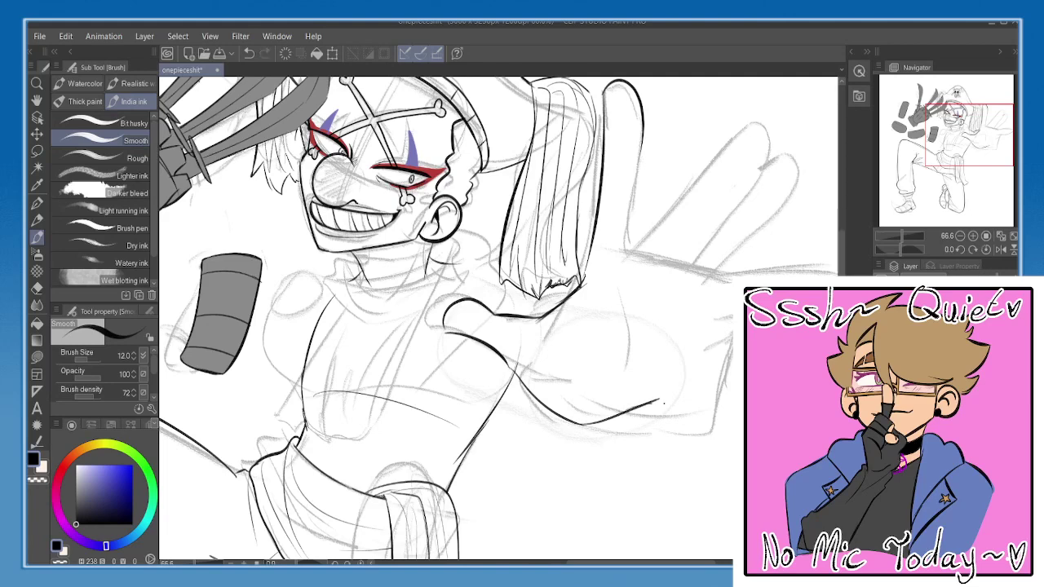
key("ctrl+z")
mouse_move(582, 425)
left_mouse_down()
mouse_move(634, 421)
mouse_move(618, 425)
mouse_move(715, 438)
left_mouse_up()
key("ctrl+z")
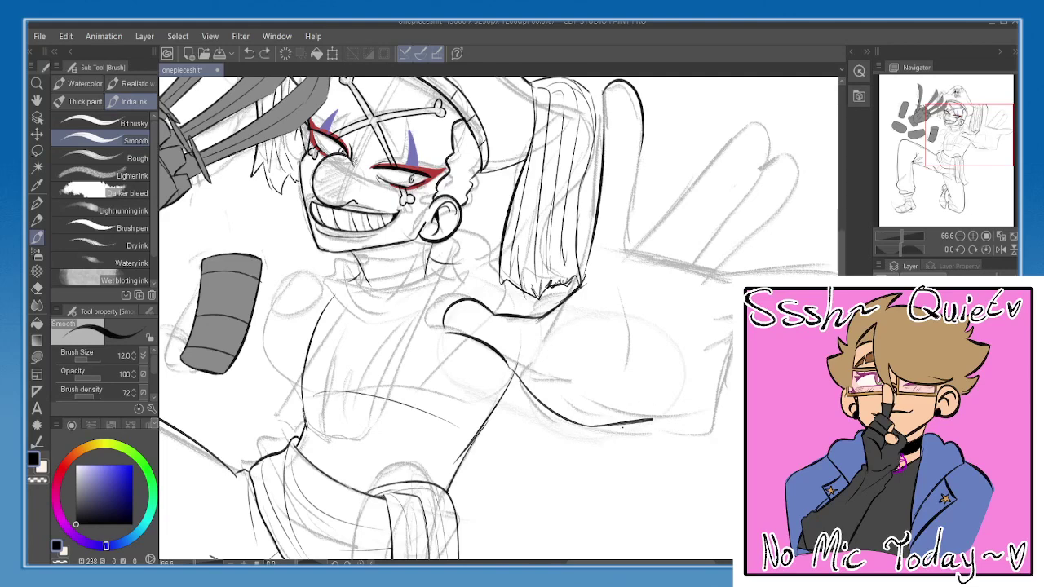
mouse_move(621, 428)
left_mouse_down()
mouse_move(689, 438)
mouse_move(703, 429)
left_mouse_up()
- Ink the inner side of the first finger and the outline of the middle finger on the open hand
left_click_drag(665, 290, 627, 354)
mouse_move(604, 204)
left_mouse_down()
mouse_move(591, 318)
mouse_move(592, 307)
left_mouse_up()
key("ctrl+z")
left_click_drag(574, 328, 706, 195)
key("ctrl+z")
mouse_move(657, 244)
left_mouse_down()
mouse_move(710, 181)
mouse_move(731, 194)
mouse_move(728, 231)
mouse_move(650, 319)
left_mouse_up()
key("ctrl+z")
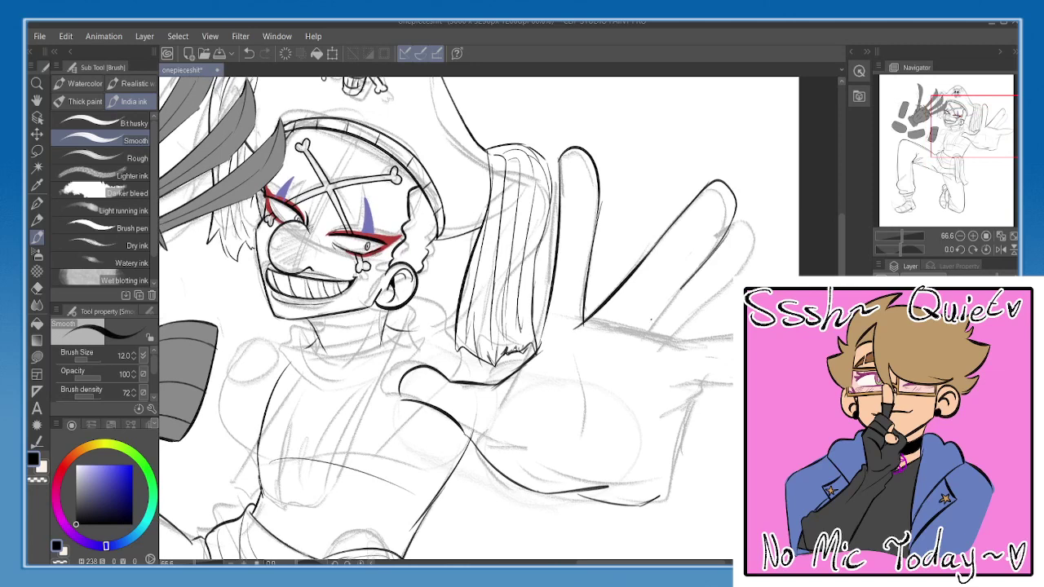
- Ink the outline of the ring finger alongside the middle finger
left_click_drag(682, 288, 642, 345)
mouse_move(731, 222)
left_mouse_down()
mouse_move(754, 270)
mouse_move(693, 322)
mouse_move(757, 243)
mouse_move(667, 349)
mouse_move(700, 275)
mouse_move(797, 258)
left_mouse_up()
key("ctrl+z")
- Ink the outline of the open hand's little finger and clean up its lower line where it meets the palm
mouse_move(700, 283)
left_mouse_down()
mouse_move(662, 285)
mouse_move(764, 262)
left_mouse_up()
key("ctrl+z")
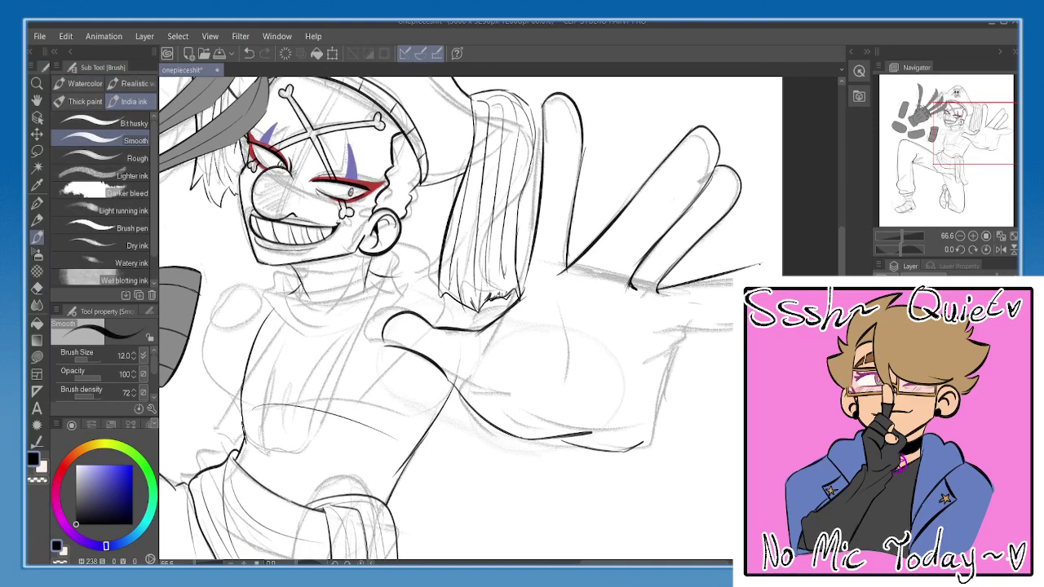
key("ctrl+z")
left_click_drag(676, 319, 732, 318)
key("e")
mouse_move(662, 323)
left_mouse_down()
mouse_move(702, 325)
mouse_move(657, 320)
mouse_move(684, 335)
mouse_move(641, 328)
mouse_move(681, 331)
mouse_move(660, 329)
left_mouse_up()
key("b")
key("ctrl+z")
key("ctrl+z")
key("ctrl+z")
key("ctrl+z")
key("ctrl+z")
- Ink the outer side of the palm from beneath the little finger down to its lower corner
mouse_move(677, 329)
left_mouse_down()
mouse_move(657, 347)
mouse_move(667, 345)
left_mouse_up()
mouse_move(670, 352)
left_mouse_down()
mouse_move(679, 329)
mouse_move(659, 412)
left_mouse_up()
key("ctrl+z")
- Ink the curved thumb base overlapping the pigtail's end and reinforce the palm's lower edge
left_click_drag(654, 333, 648, 300)
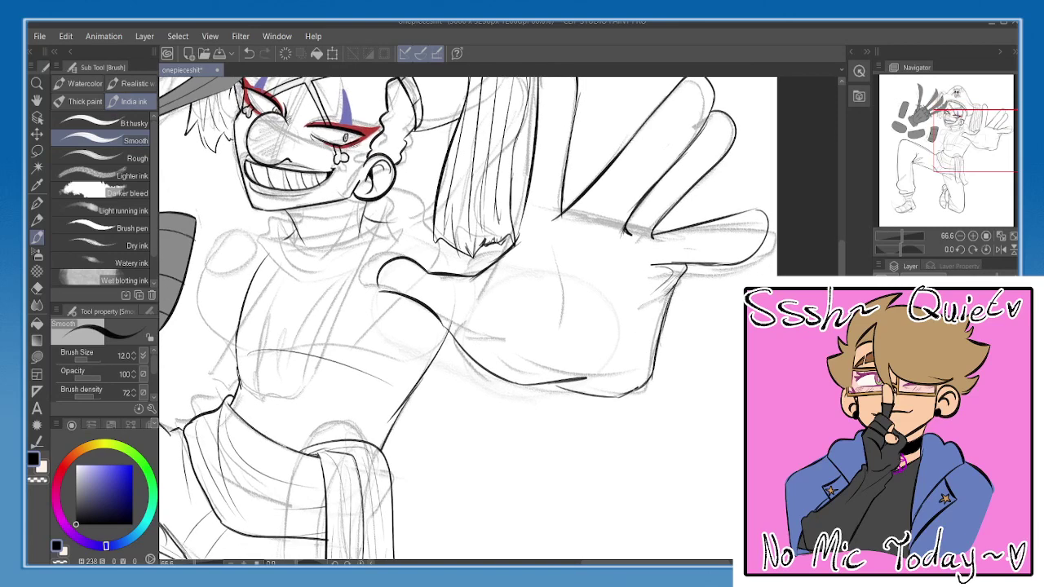
left_click_drag(577, 259, 542, 360)
key("ctrl+z")
left_click_drag(526, 278, 545, 367)
key("ctrl+z")
mouse_move(562, 240)
left_mouse_down()
mouse_move(574, 383)
mouse_move(645, 250)
mouse_move(556, 302)
left_mouse_up()
key("ctrl+z")
key("ctrl+z")
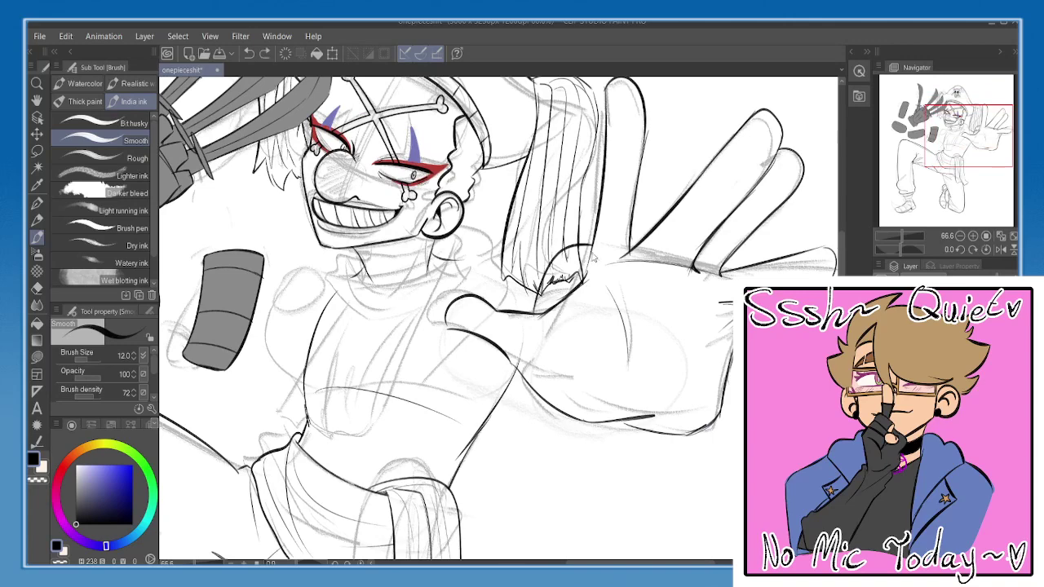
left_click_drag(590, 251, 541, 318)
left_click_drag(560, 361, 558, 338)
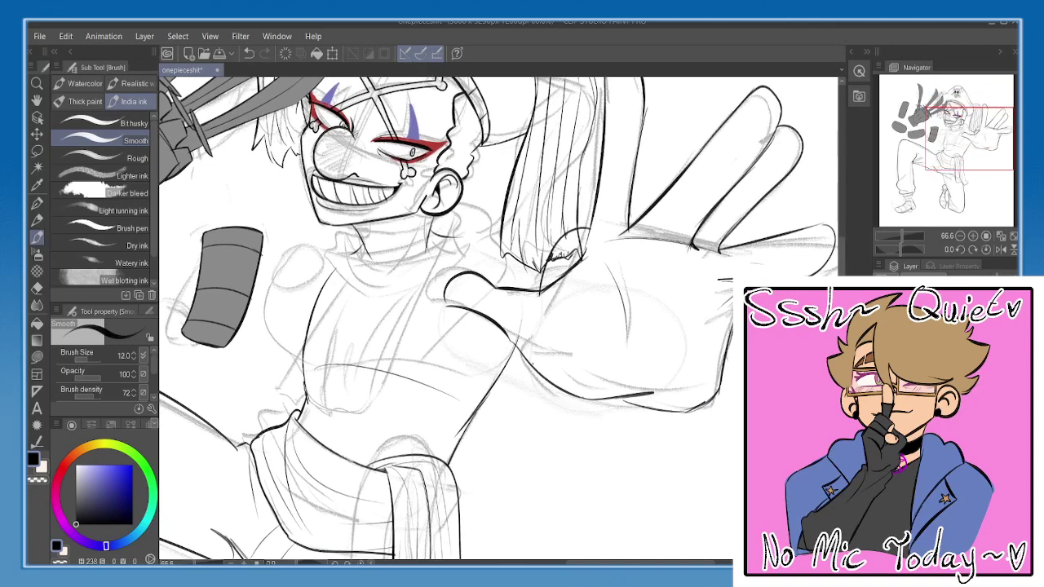
left_click_drag(534, 376, 650, 415)
mouse_move(593, 283)
left_mouse_down()
mouse_move(585, 322)
mouse_move(624, 321)
left_mouse_up()
- Add the curve beneath the thumb and short lines between the thumb and the pigtail's end, checking in mirrored view
key("h")
left_click_drag(487, 284, 488, 267)
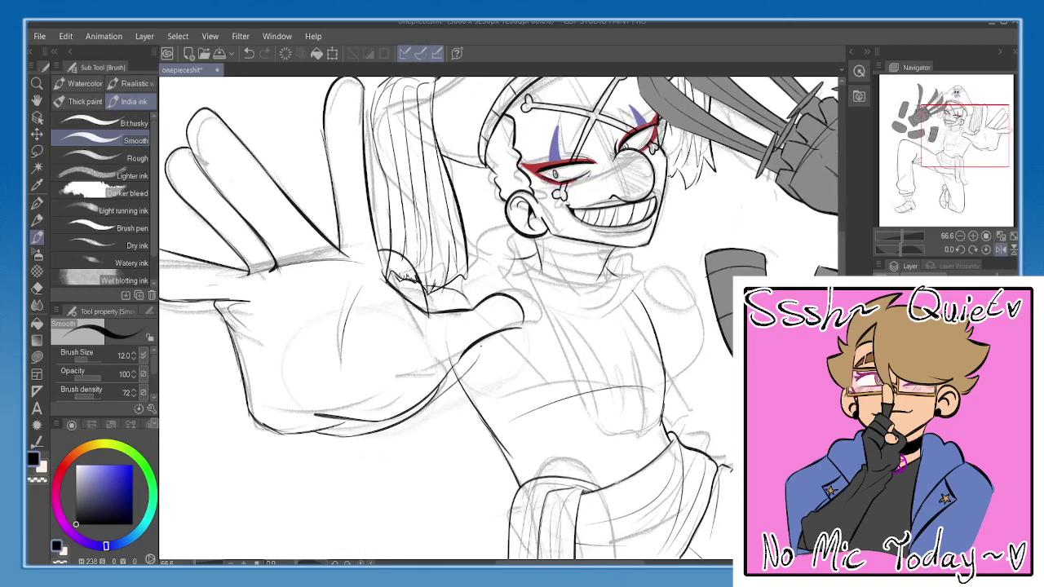
left_click_drag(482, 341, 456, 374)
key("ctrl+z")
key("ctrl+z")
left_click_drag(445, 288, 473, 305)
key("ctrl+z")
key("e")
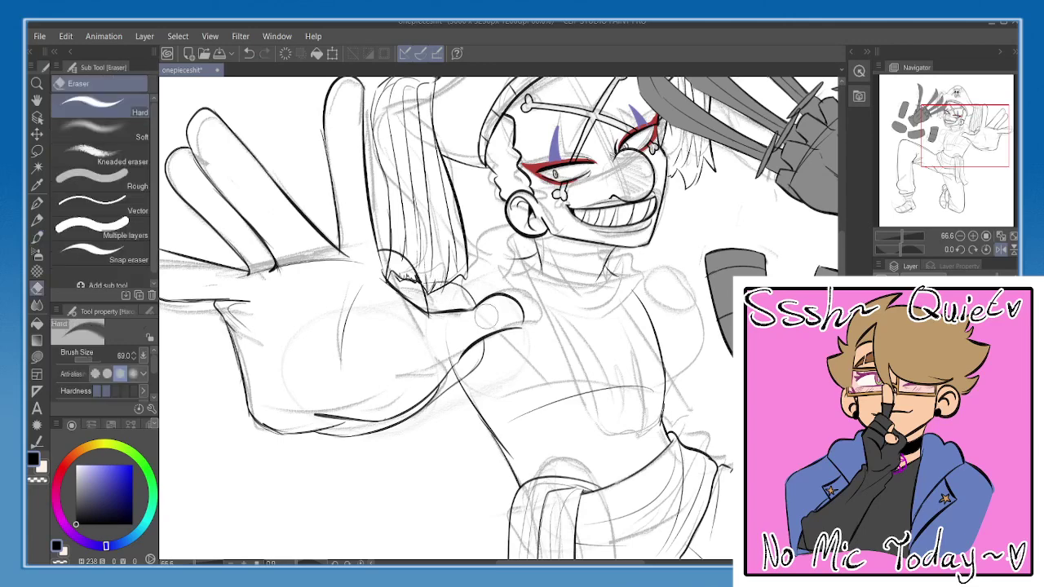
key("b")
key("h")
left_click_drag(633, 293, 627, 285)
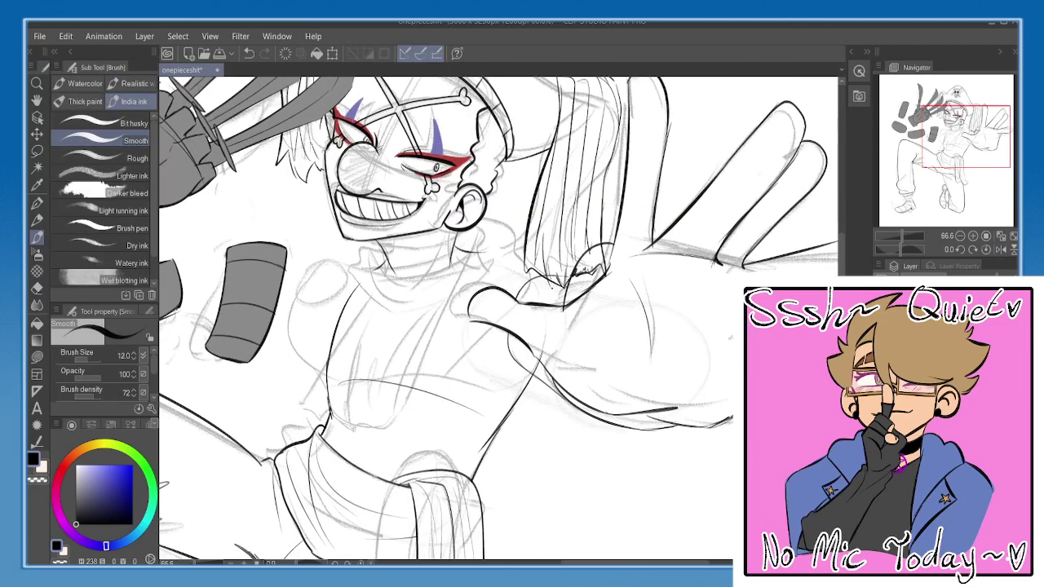
left_click_drag(570, 232, 560, 254)
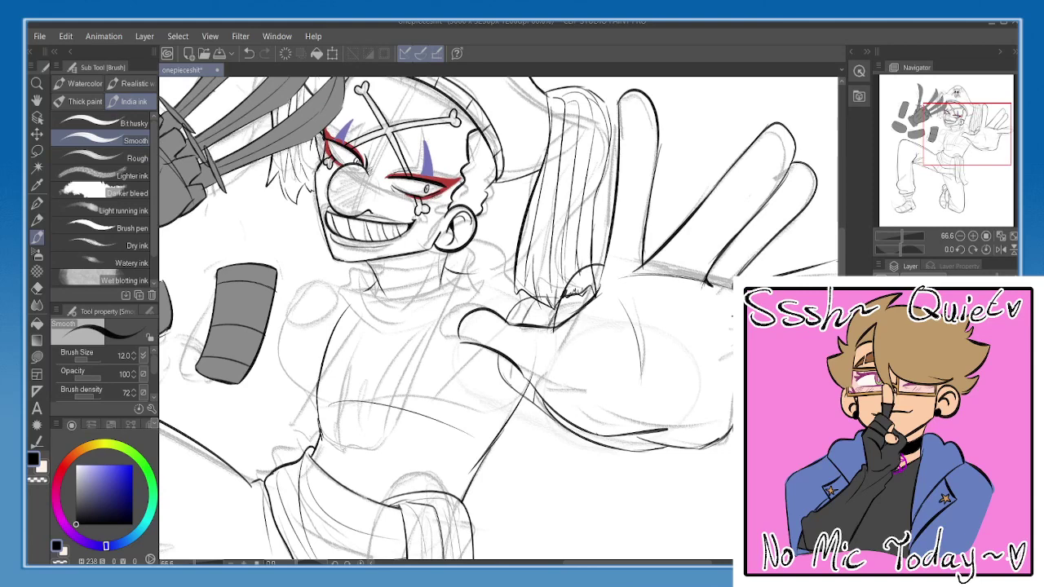
- Auto-select the empty area around the hand line art and invert the selection to cover the open hand and detached pieces
key("w")
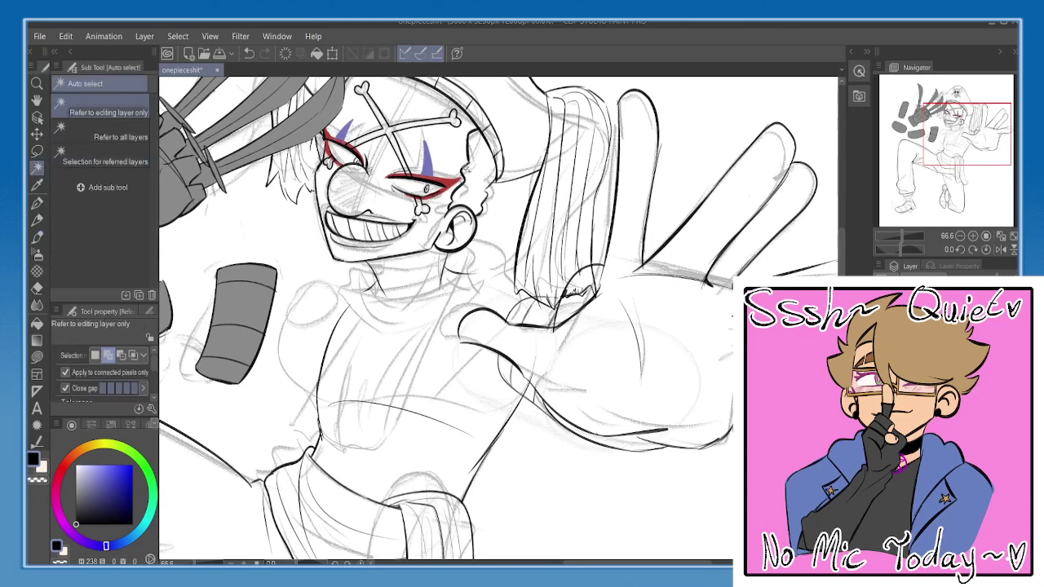
left_click(468, 170)
left_click_drag(601, 344, 519, 339)
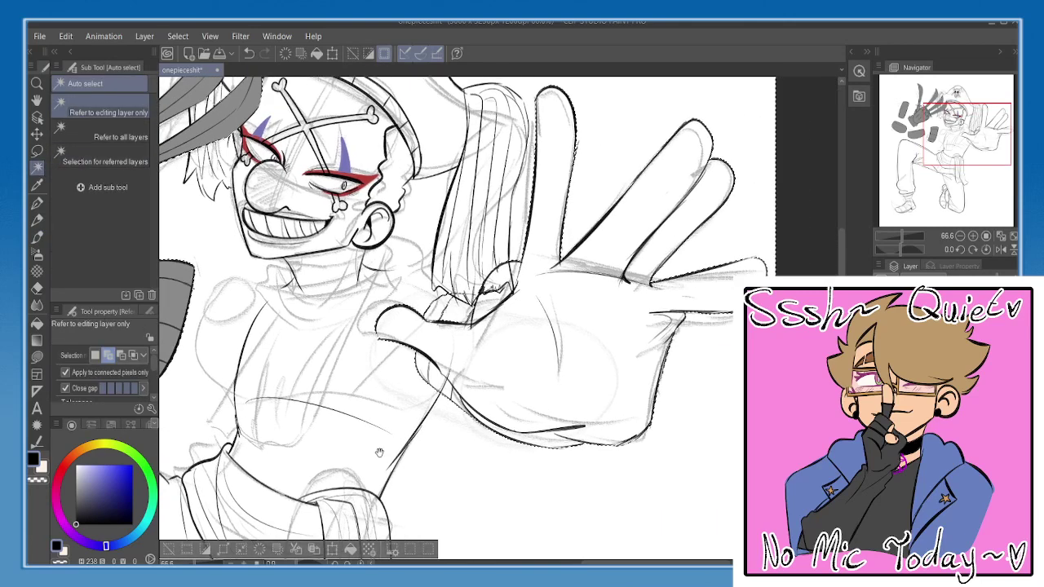
left_click(207, 551)
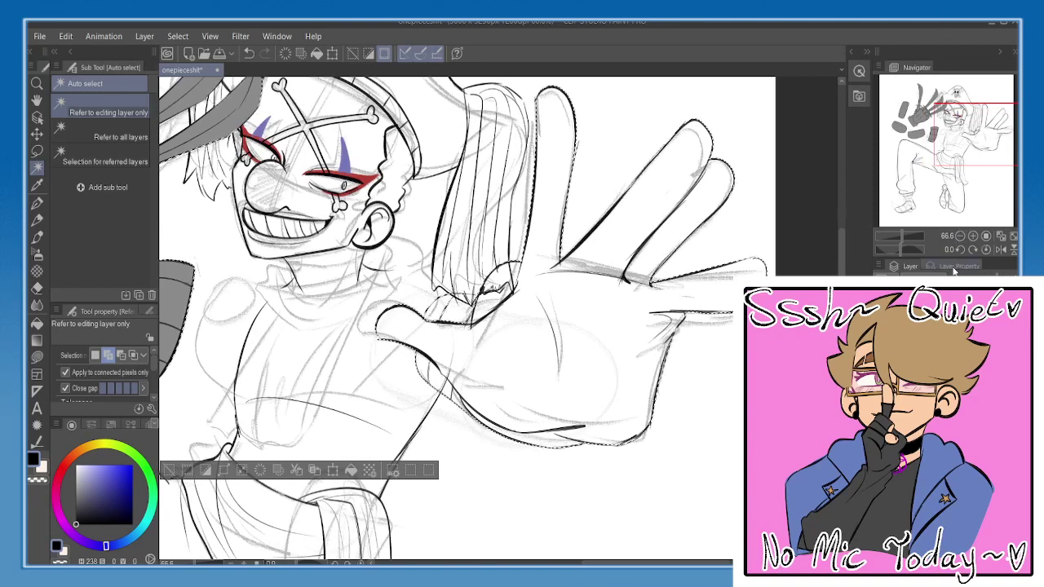
left_click(959, 236)
left_click_drag(350, 326, 468, 356)
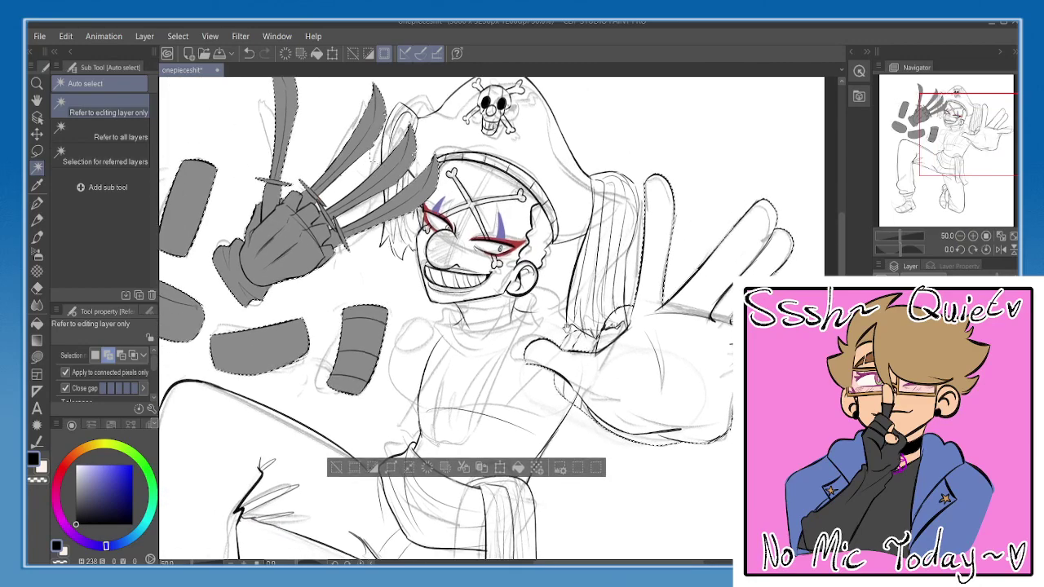
- Sample the grey from the detached pieces, paint the selected open hand with the G-pen at size 499.9, and deselect
left_click(259, 352, "alt")
left_click(518, 468)
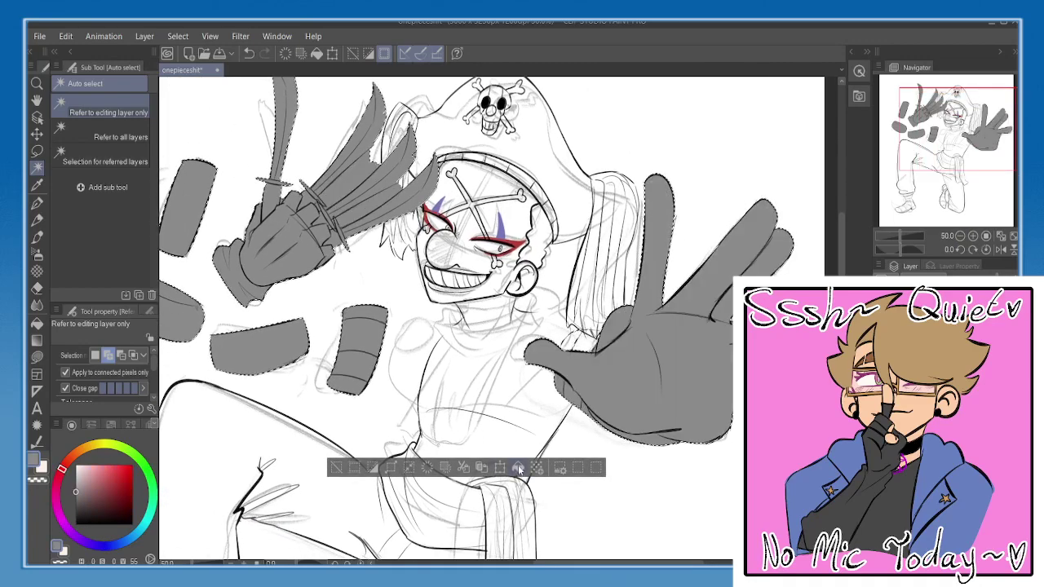
key("ctrl+z")
left_click_drag(589, 371, 512, 363)
key("p")
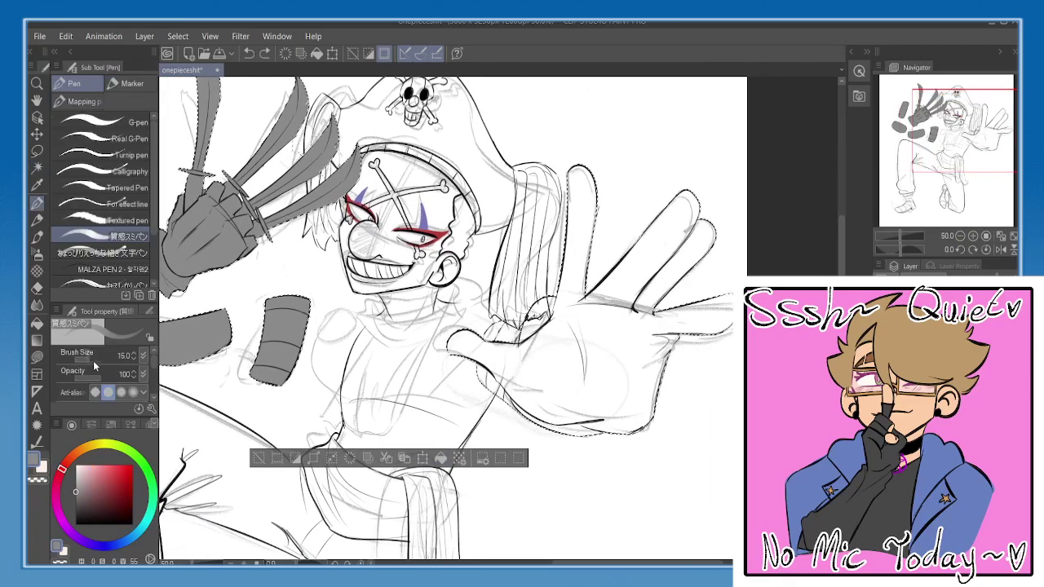
left_click(106, 121)
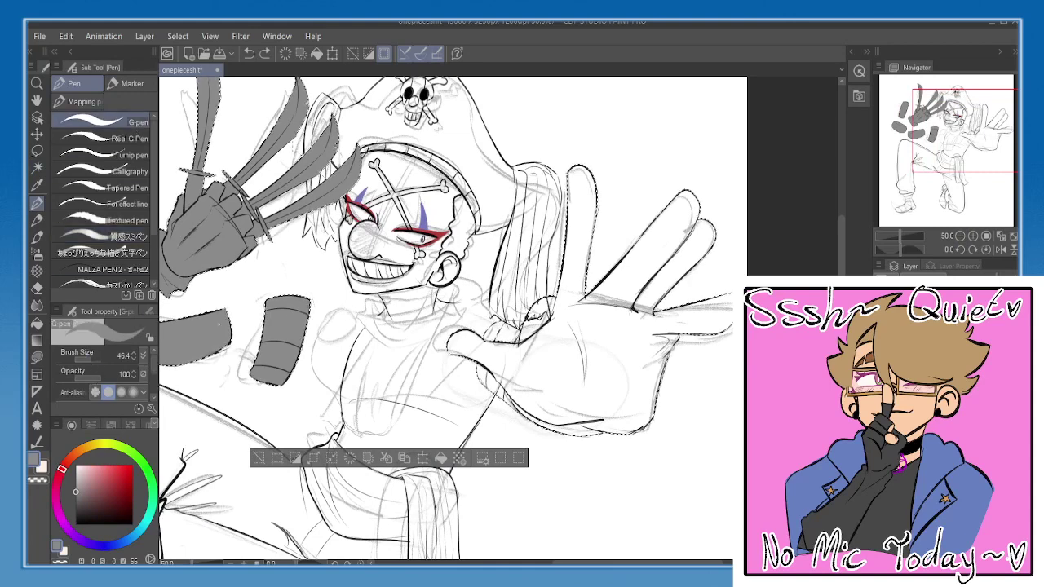
left_click_drag(498, 326, 563, 326)
mouse_move(607, 371)
left_mouse_down()
mouse_move(660, 302)
mouse_move(681, 310)
left_mouse_up()
left_click_drag(584, 354, 593, 228)
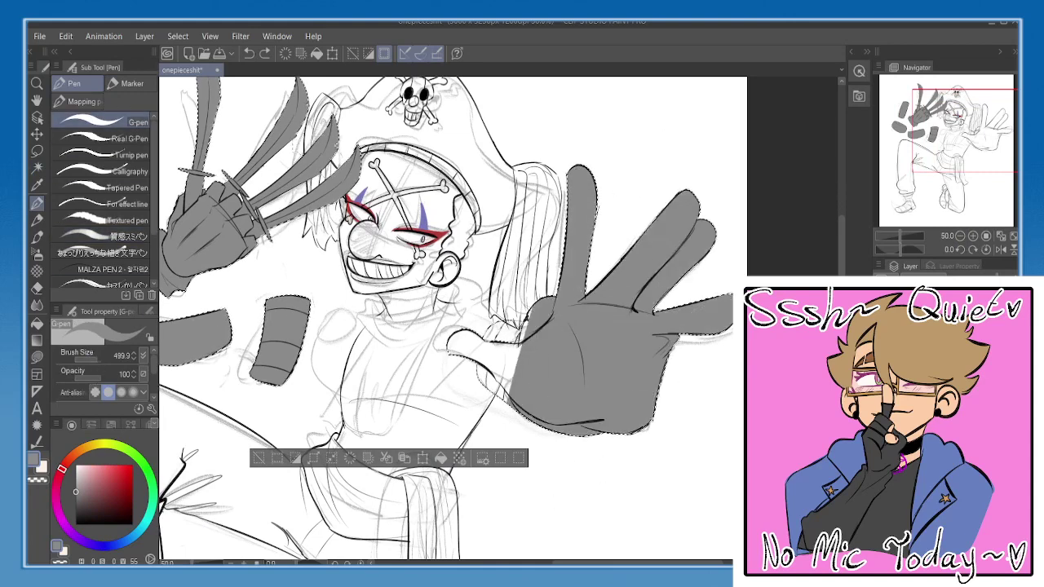
left_click_drag(522, 363, 461, 343)
key("ctrl+d")
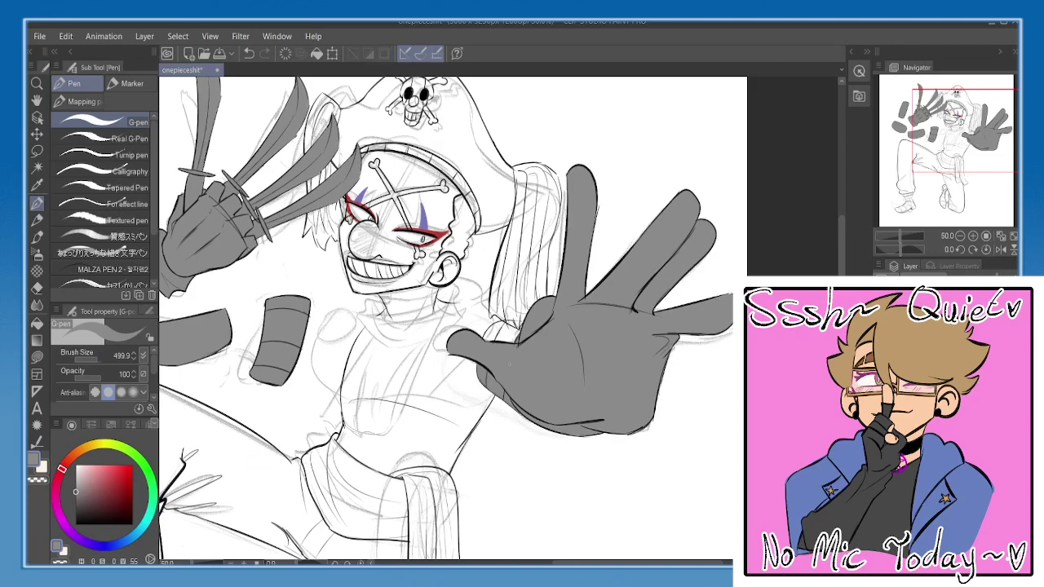
- Extend the top edge of the small curved shape above the thumb to the palm line in black ink, closing its gap
scroll(509, 364, "up", 5)
scroll(509, 365, "up", 1)
left_click_drag(509, 364, 498, 385)
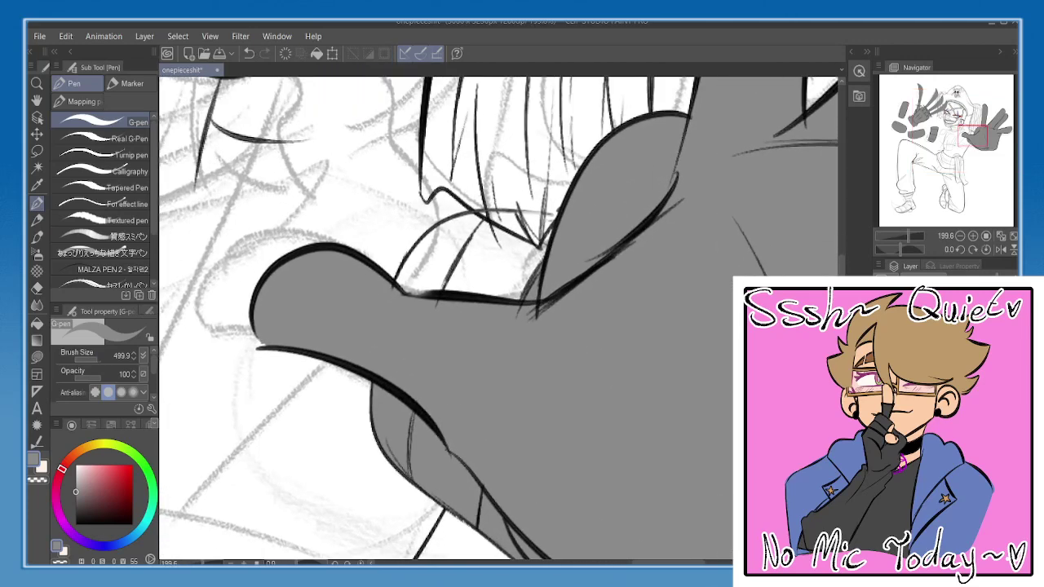
key("b")
left_click_drag(442, 293, 397, 334)
left_click_drag(99, 486, 76, 524)
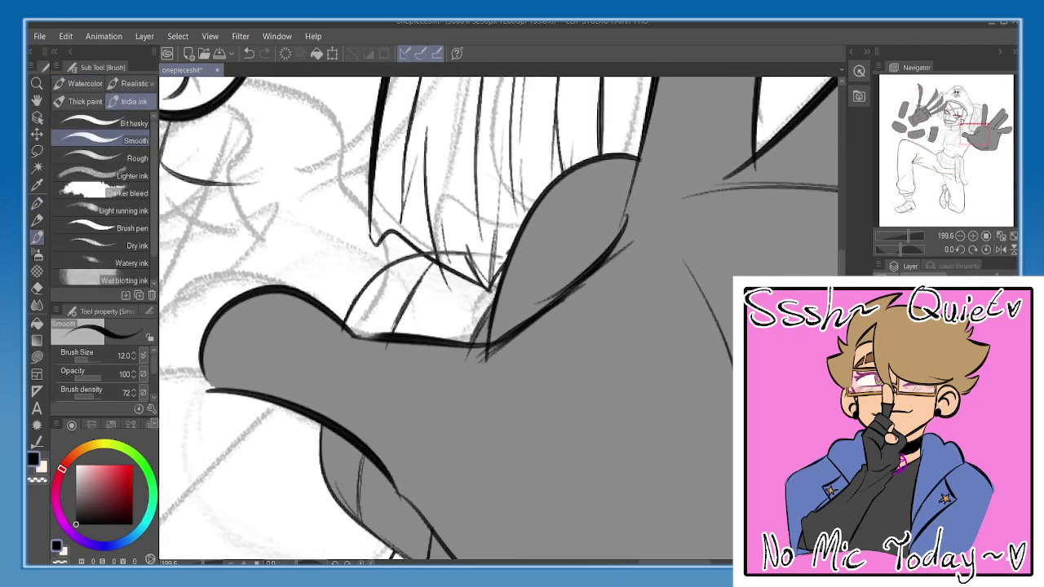
left_click_drag(451, 254, 509, 258)
- Reselect the hand areas and paint the small closed shape above the thumb grey with the G-pen
key("w")
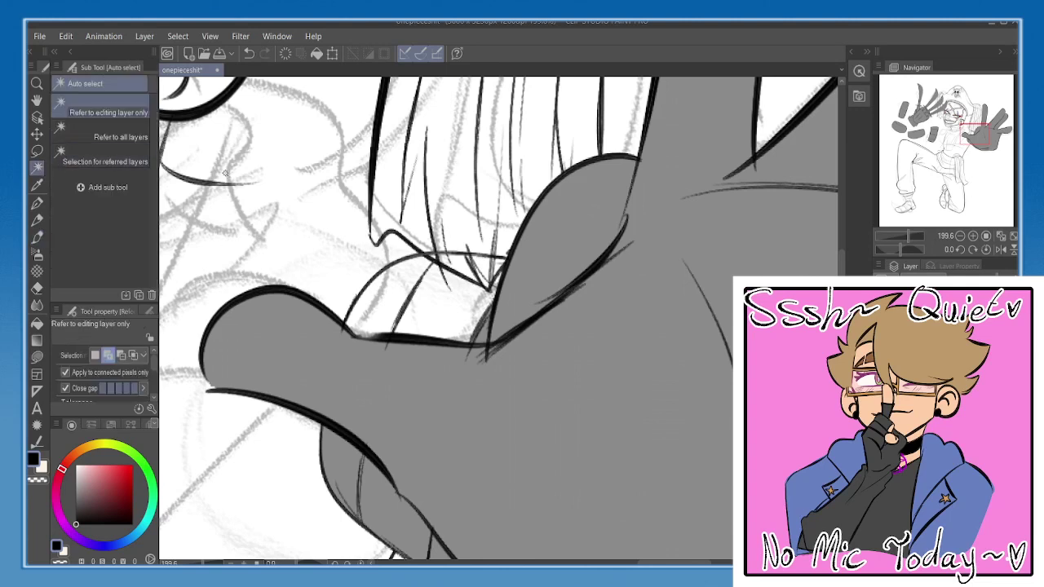
left_click(225, 173)
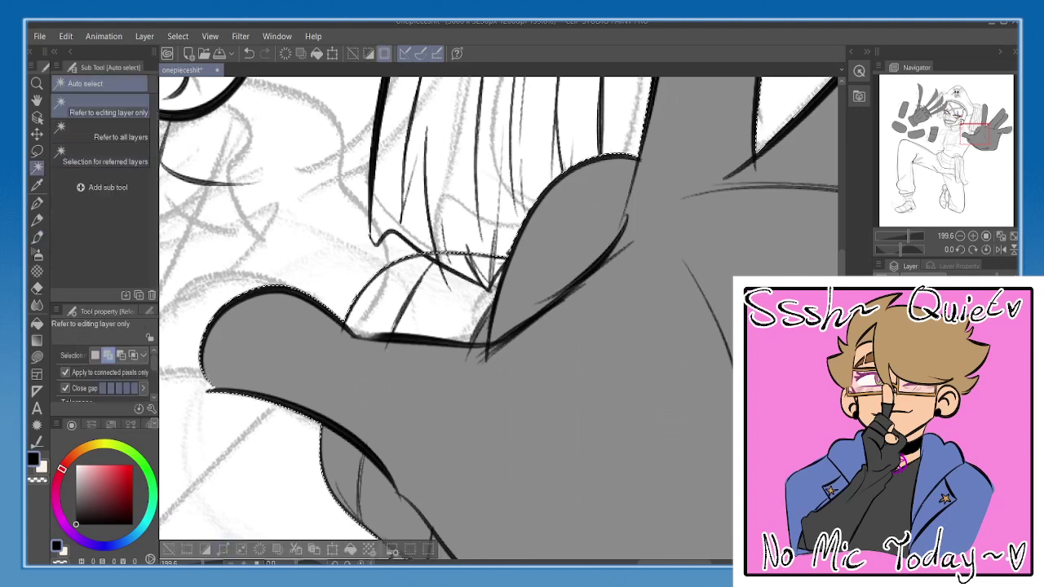
right_click(457, 367)
key("p")
left_click_drag(465, 301, 379, 306)
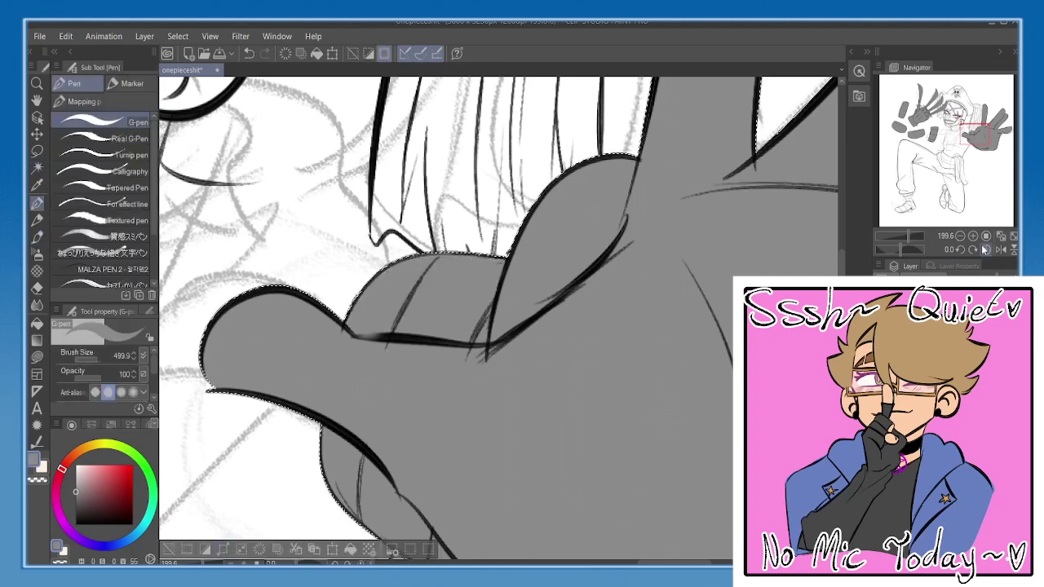
- Clear the selection and check the whole drawing in mirrored view
left_click(960, 236)
left_click(960, 236)
left_click(960, 236)
left_click(960, 237)
left_click_drag(543, 303, 606, 331)
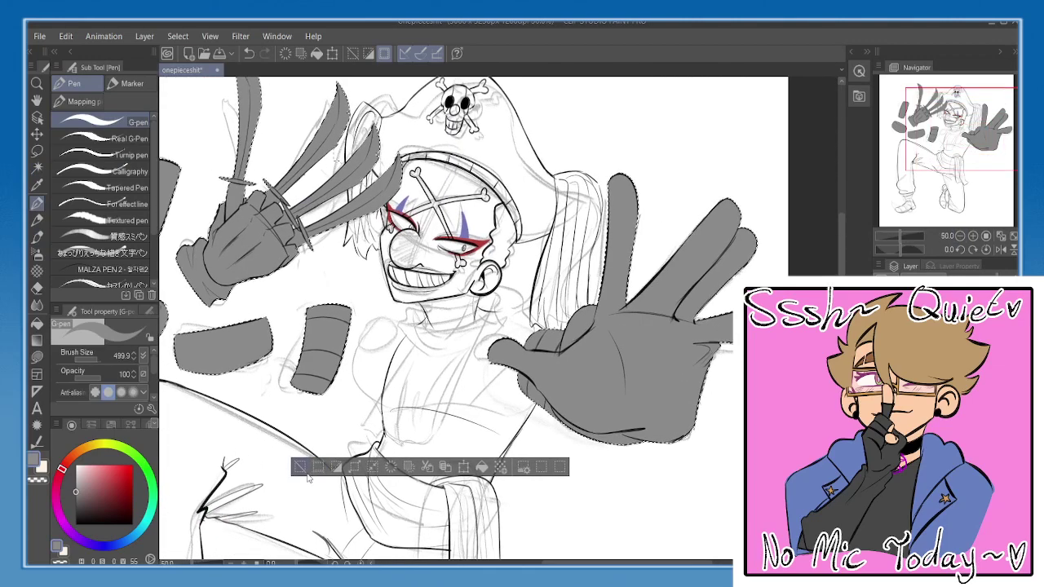
left_click(300, 468)
left_click(960, 236)
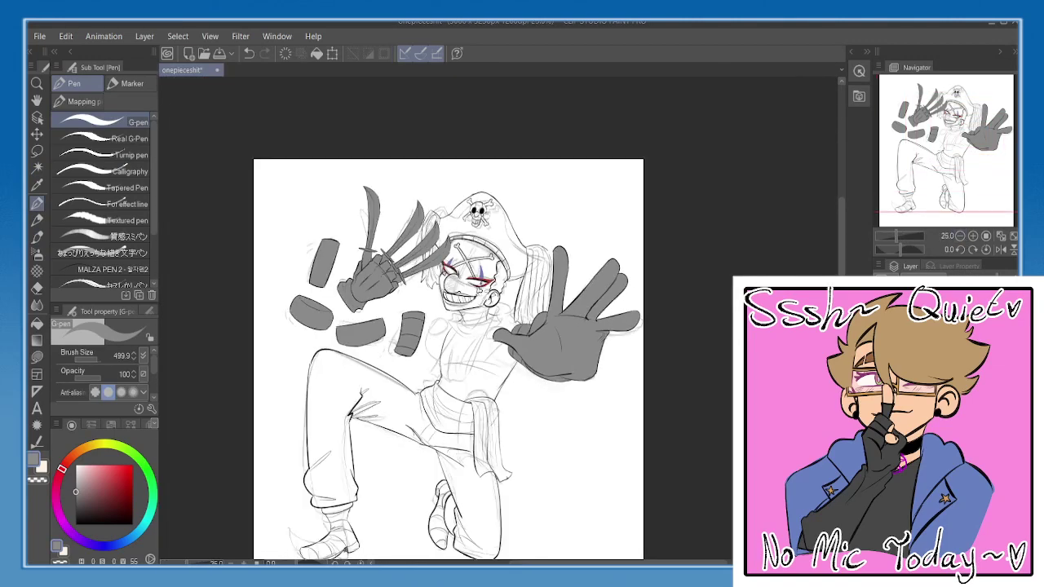
left_click(1000, 248)
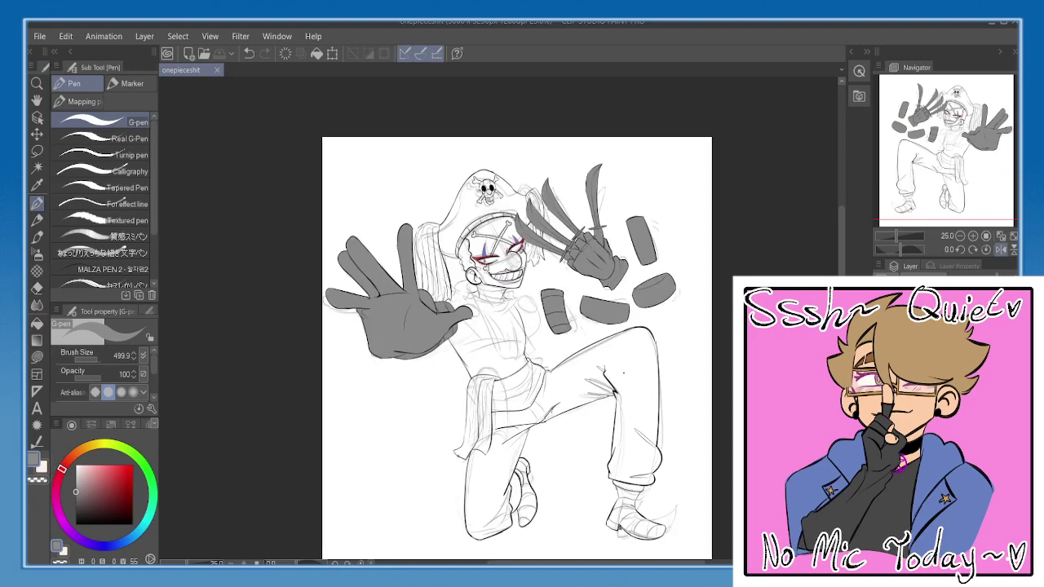
left_click(1000, 249)
- Hide the hand and detached-piece layers, keep the head line art shown, and pick the layer for further inking
left_click_drag(446, 316, 607, 404)
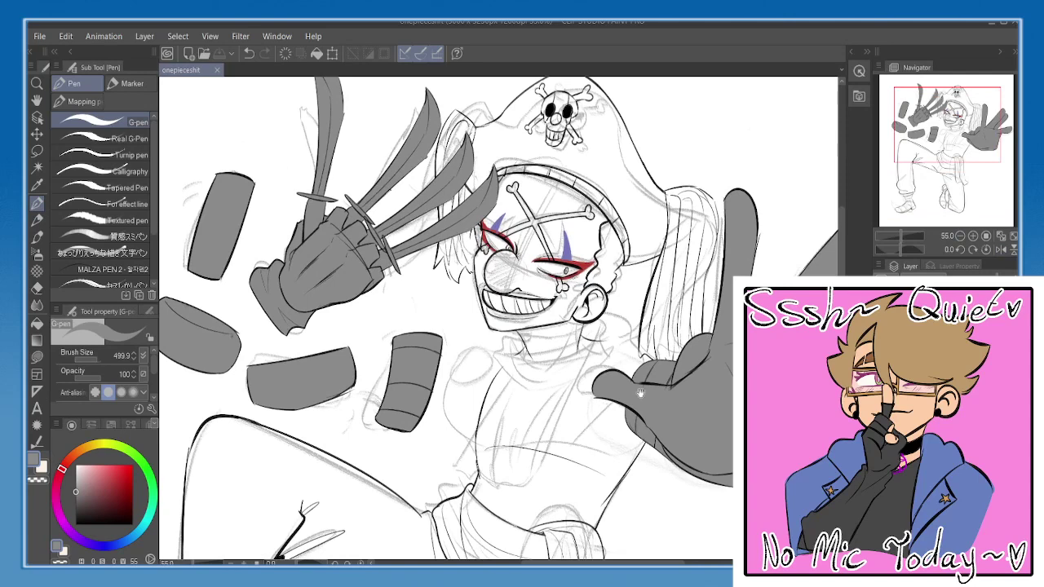
left_click_drag(640, 394, 628, 364)
left_click(884, 351)
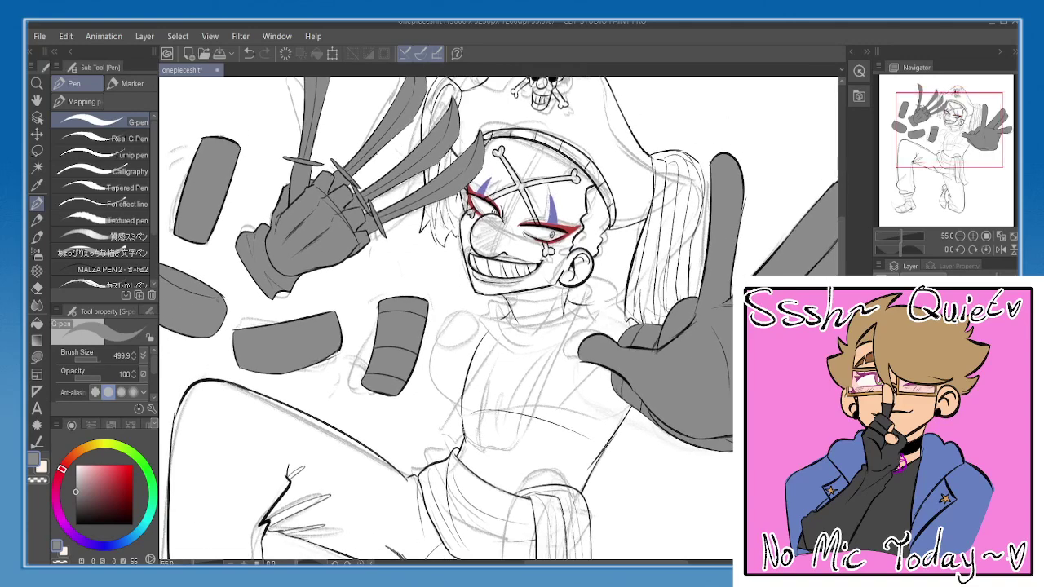
left_click(884, 367)
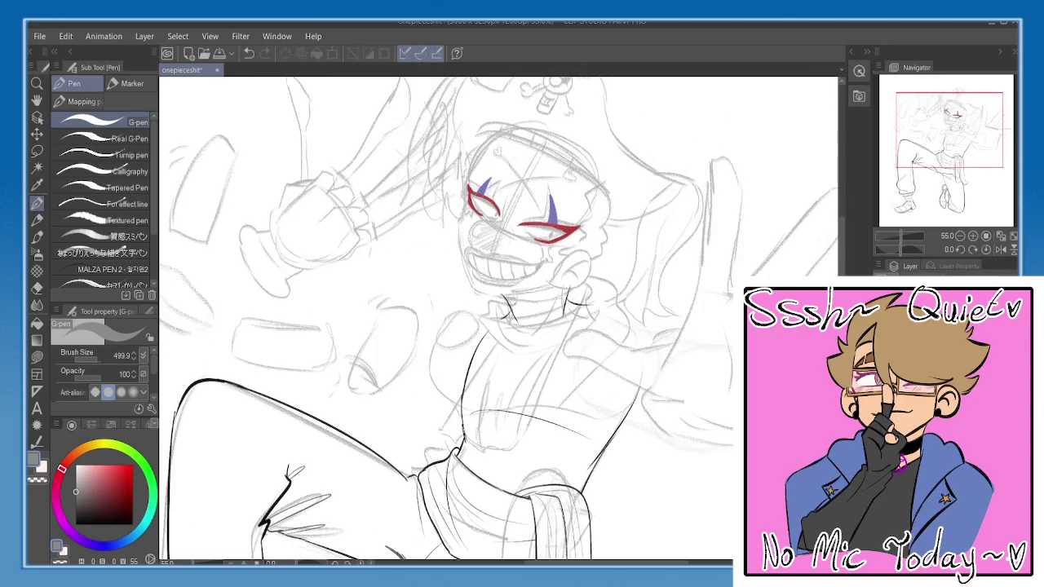
key("ctrl+z")
key("Delete")
key("ctrl+z")
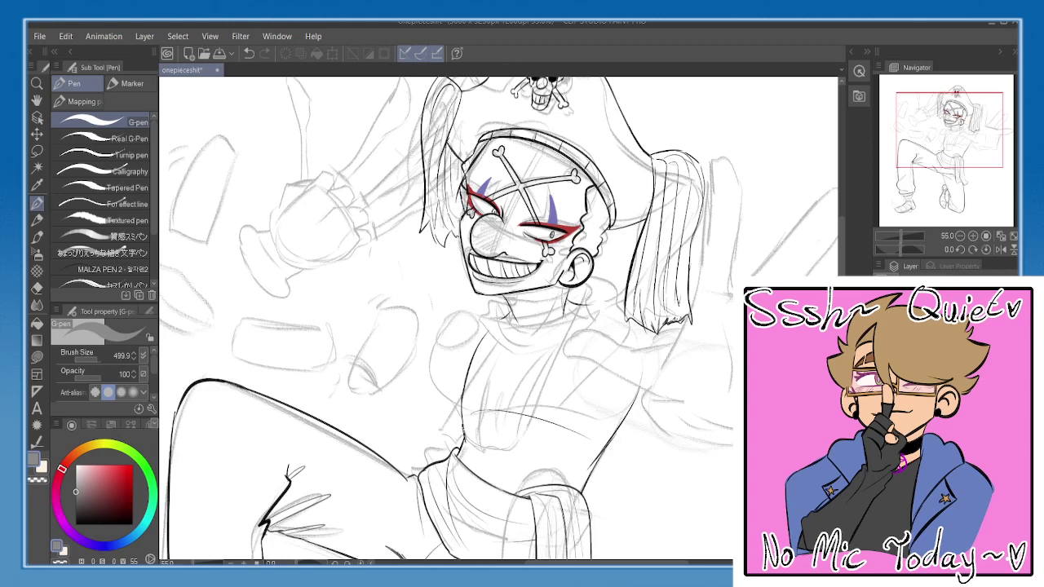
left_click(946, 367)
- Ink the outline of the scarf wrapped around the neck in black with the Smooth India ink brush
key("b")
left_click_drag(604, 353, 593, 313)
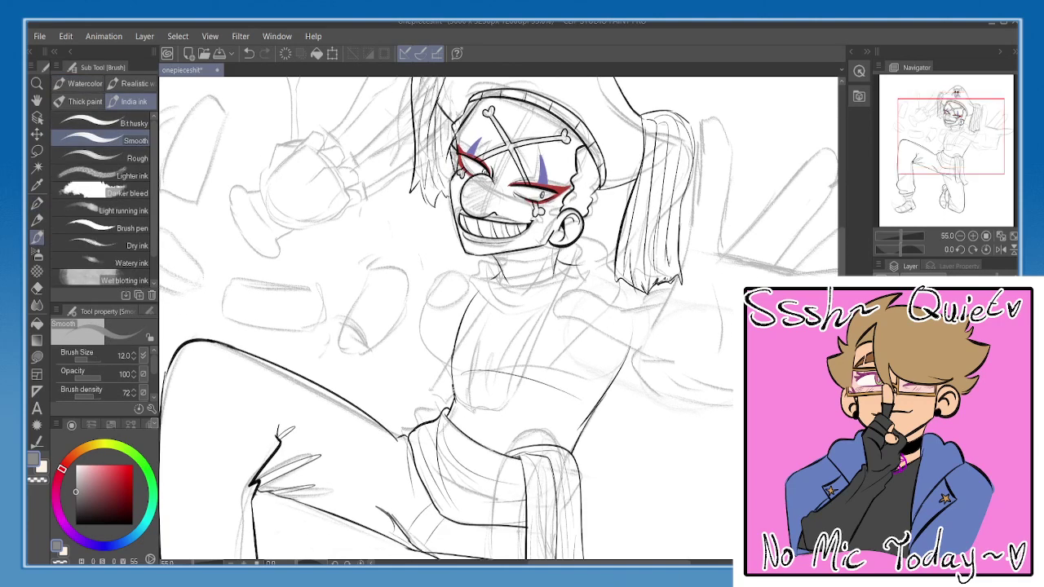
key("ctrl+z")
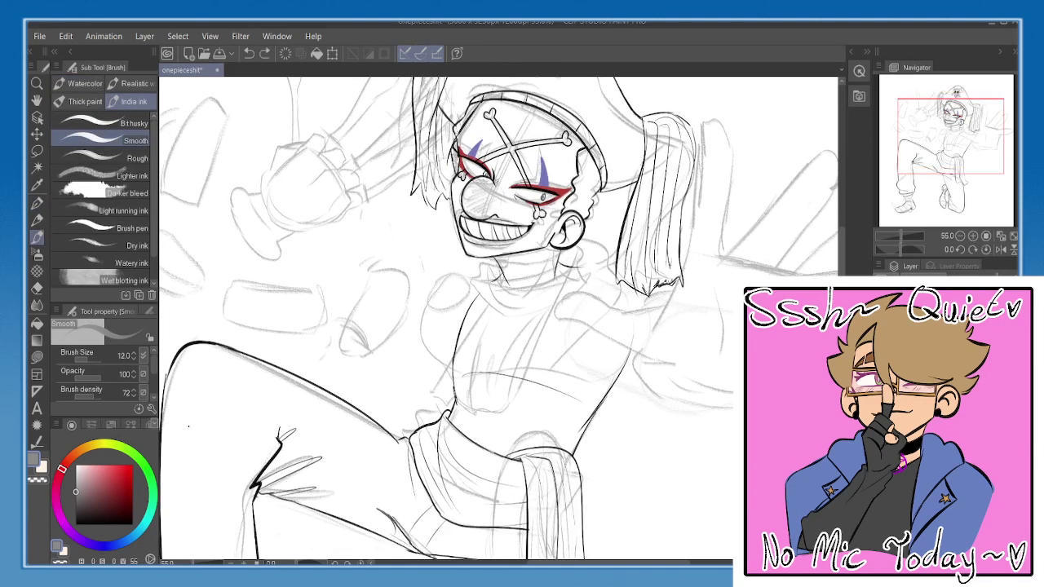
key("x")
scroll(501, 320, "up", 1)
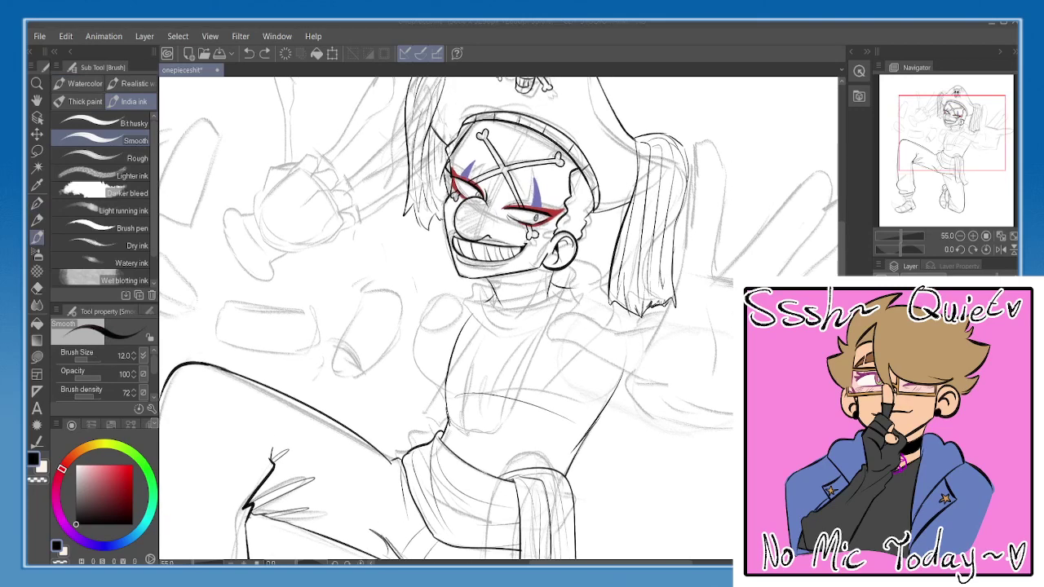
scroll(501, 319, "down", 1)
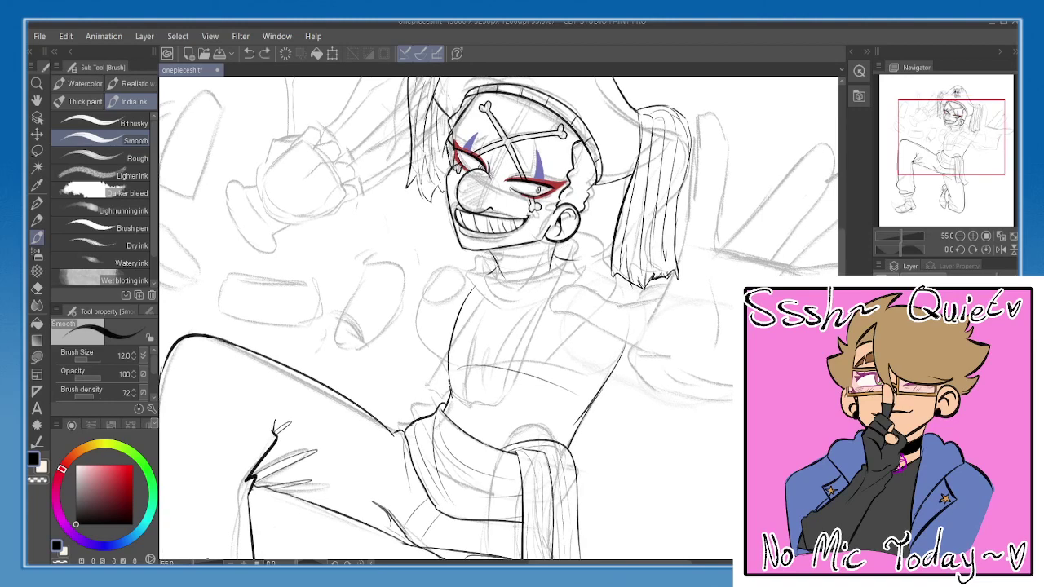
key("ctrl+z")
left_click_drag(486, 251, 554, 243)
mouse_move(464, 274)
left_mouse_down()
mouse_move(489, 311)
mouse_move(556, 287)
mouse_move(536, 301)
mouse_move(518, 242)
mouse_move(483, 329)
left_mouse_up()
key("ctrl+z")
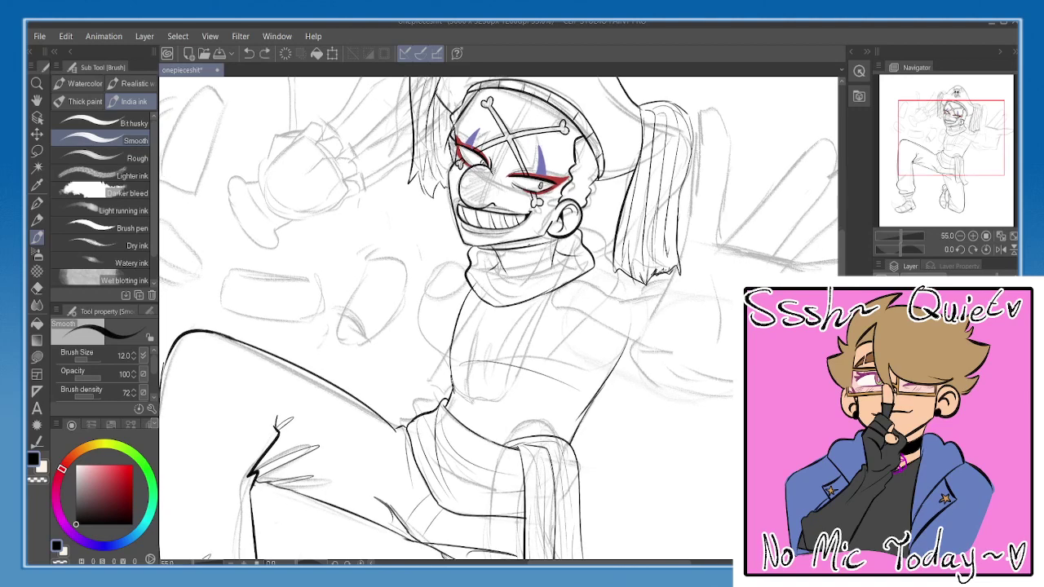
- Ink the scarf's first hanging end from under the chin down to a pointed tip on the chest
mouse_move(530, 244)
left_mouse_down()
mouse_move(478, 275)
mouse_move(474, 363)
left_mouse_up()
key("ctrl+z")
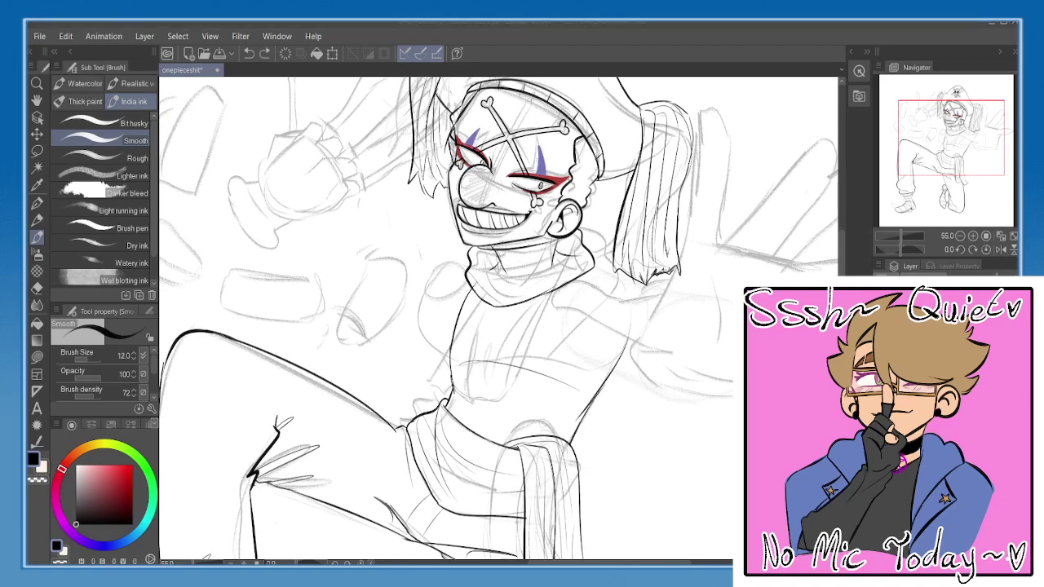
mouse_move(524, 268)
left_mouse_down()
mouse_move(503, 228)
mouse_move(495, 354)
left_mouse_up()
key("ctrl+z")
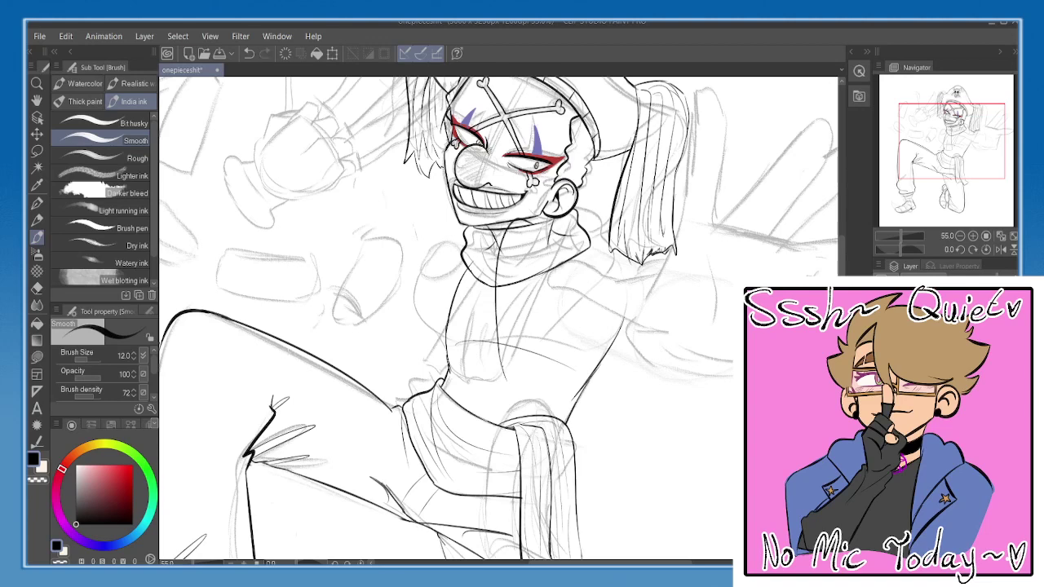
left_click_drag(538, 225, 535, 345)
key("ctrl+z")
left_click_drag(535, 229, 542, 362)
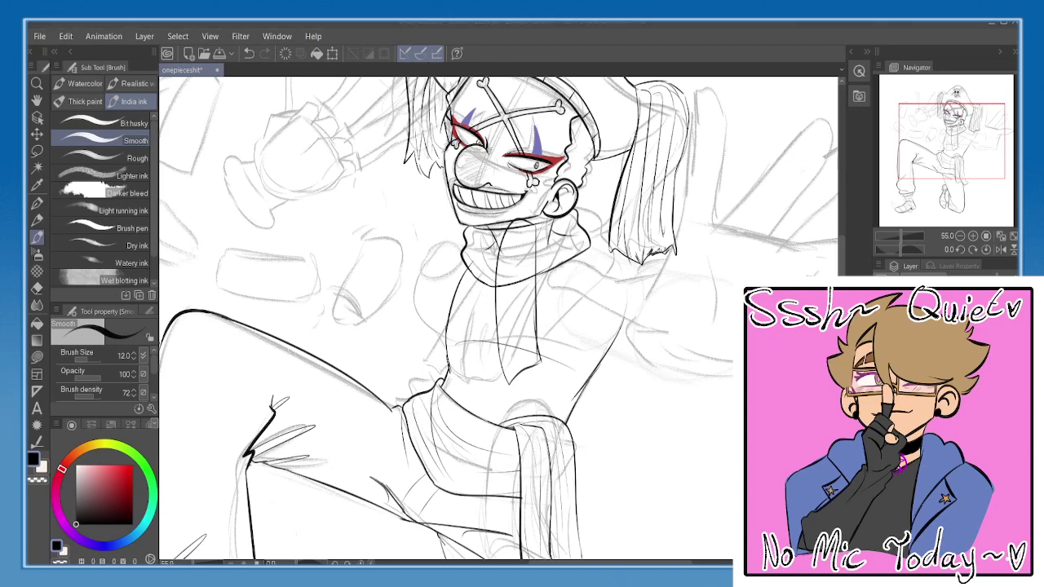
- Ink the scarf's second hanging end beside the first and add long fold lines along both
left_click_drag(495, 250, 501, 246)
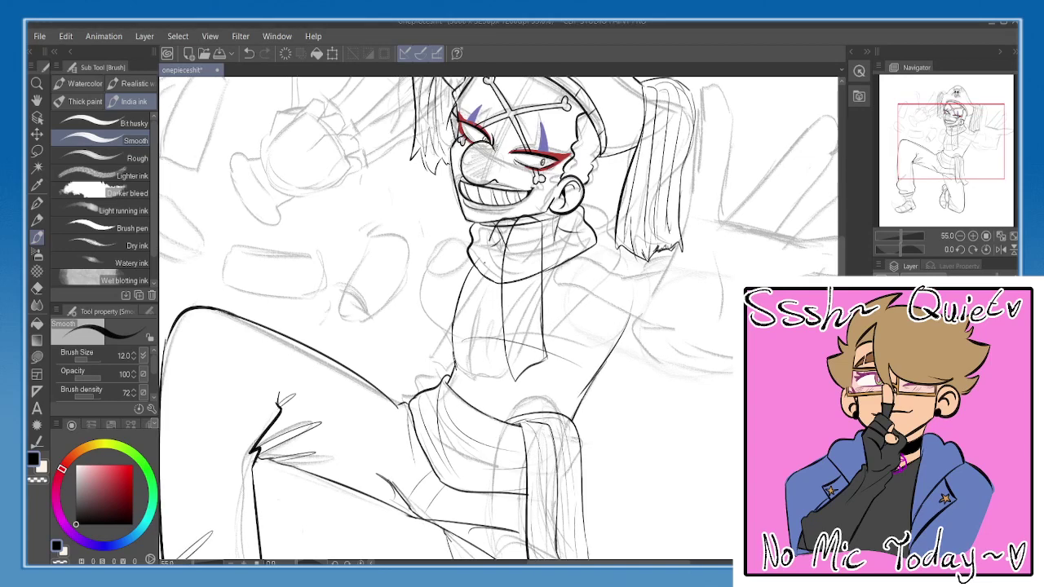
left_click_drag(490, 242, 484, 328)
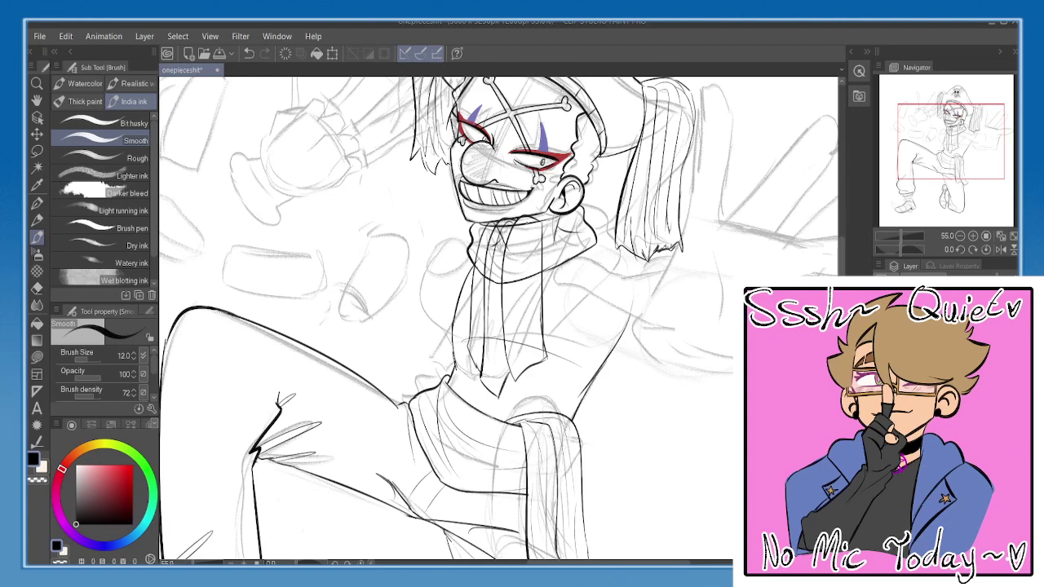
mouse_move(536, 227)
left_mouse_down()
mouse_move(525, 329)
mouse_move(511, 336)
left_mouse_up()
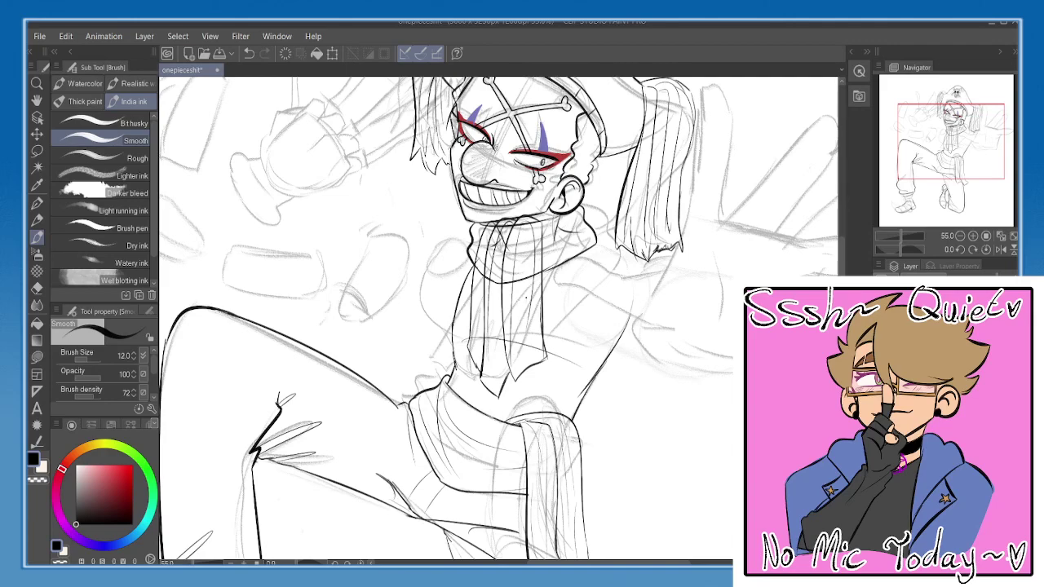
left_click_drag(501, 245, 496, 358)
left_click_drag(483, 246, 475, 325)
- Handwrite the note "Ascot?" beside the scarf with the 質感スミペン pen at size 15
key("p")
scroll(489, 246, "up", 1)
left_click_drag(416, 254, 412, 289)
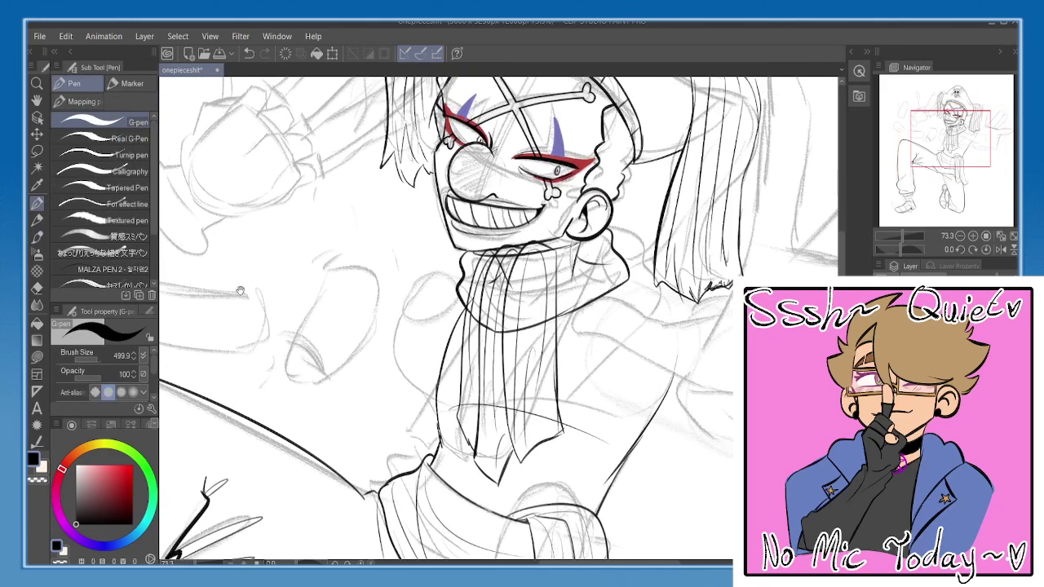
left_click(138, 256)
left_click(131, 236)
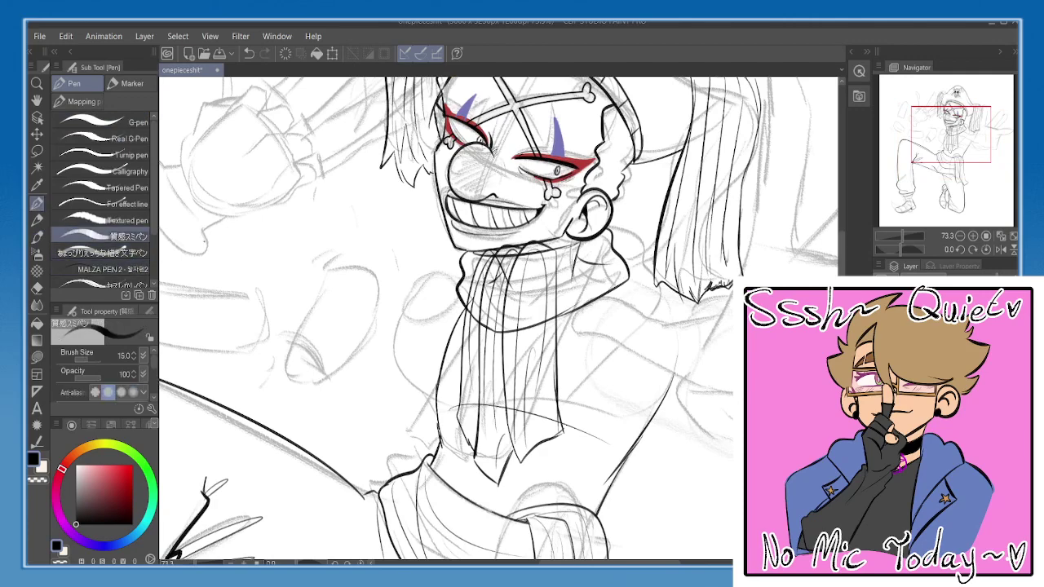
left_click_drag(653, 267, 677, 308)
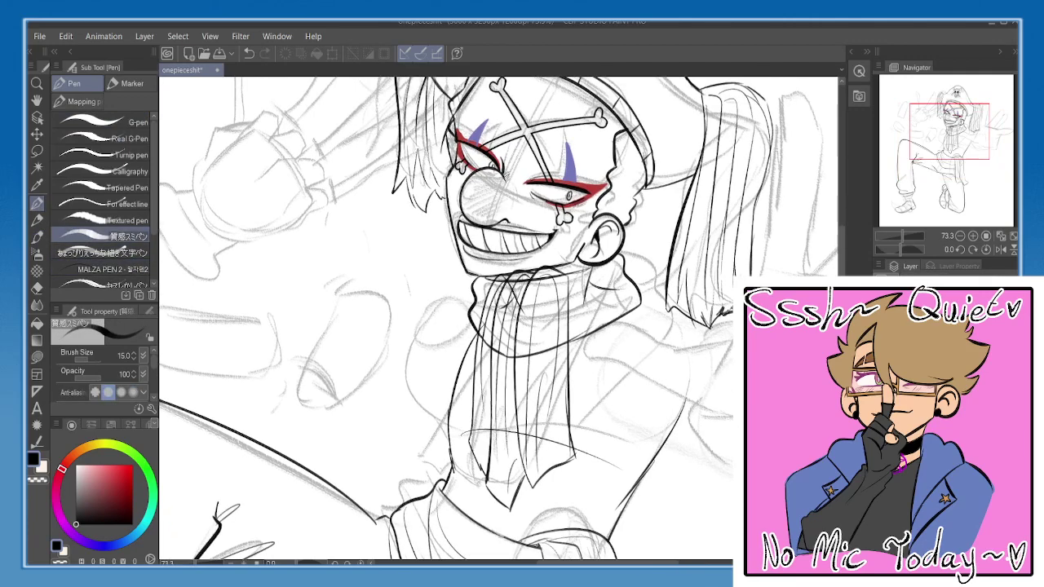
mouse_move(347, 302)
left_mouse_down()
mouse_move(352, 275)
mouse_move(360, 295)
left_mouse_up()
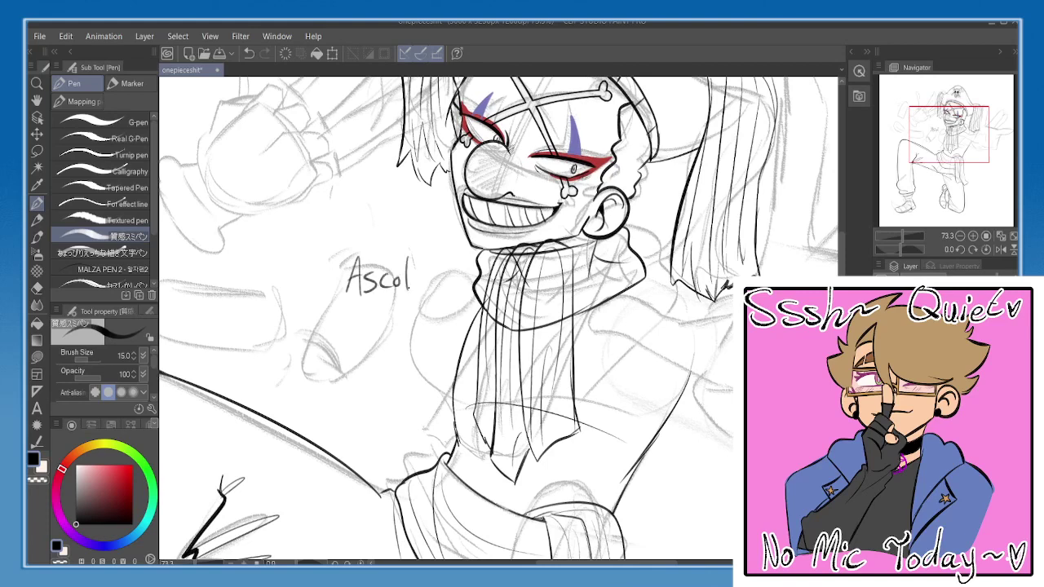
key("ctrl+z")
mouse_move(421, 250)
left_mouse_down()
mouse_move(429, 255)
mouse_move(458, 217)
mouse_move(452, 210)
left_mouse_up()
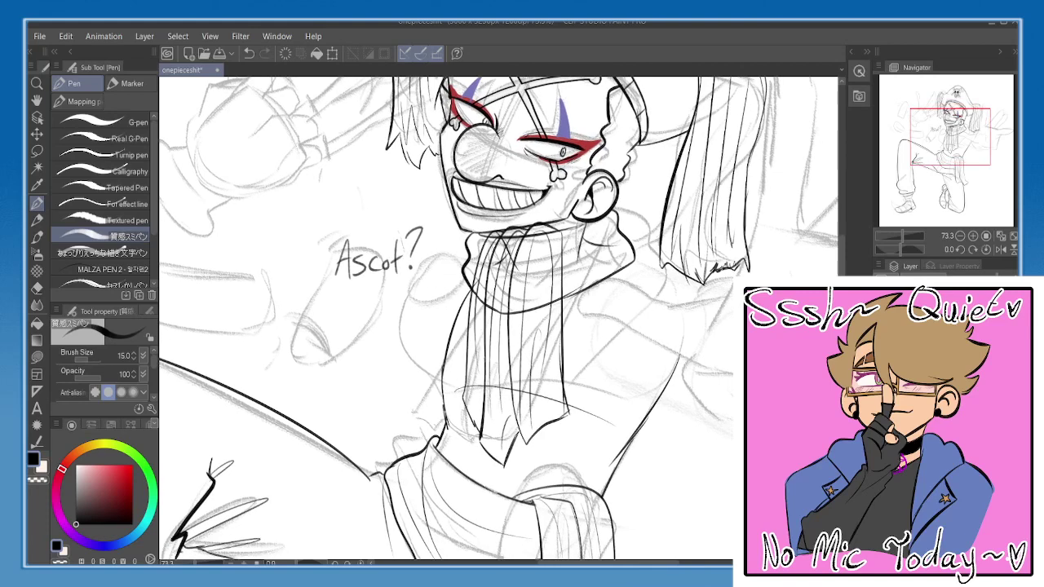
left_click(959, 236)
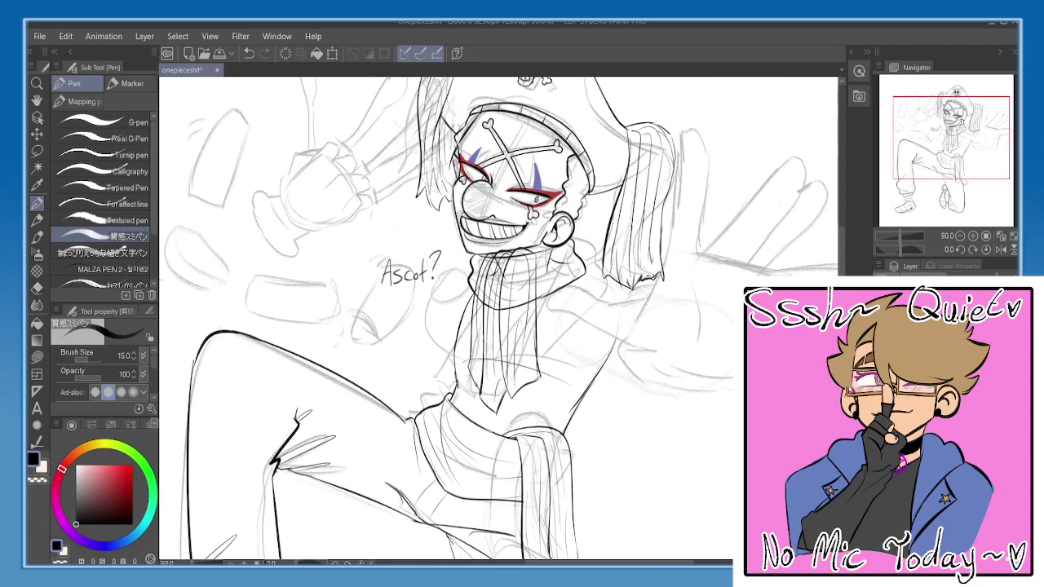
- Erase the extra fold lines inside both hanging scarf ends and the neck-wrap outline crossing them with the Hard eraser at size 69
scroll(613, 288, "up", 3)
left_click_drag(613, 289, 682, 312)
key("e")
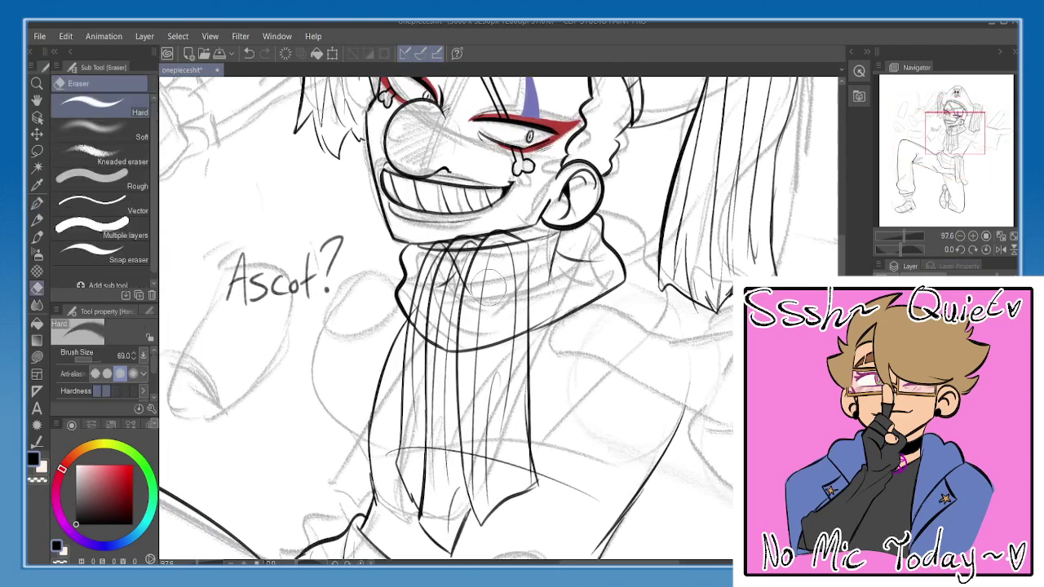
left_click_drag(488, 287, 493, 276)
mouse_move(468, 334)
left_mouse_down()
mouse_move(476, 295)
mouse_move(487, 484)
left_mouse_up()
mouse_move(488, 375)
left_mouse_down()
mouse_move(511, 333)
mouse_move(516, 285)
mouse_move(520, 336)
mouse_move(519, 246)
mouse_move(510, 238)
mouse_move(489, 291)
mouse_move(493, 232)
mouse_move(489, 248)
mouse_move(474, 225)
mouse_move(479, 253)
mouse_move(481, 235)
mouse_move(456, 265)
mouse_move(452, 294)
mouse_move(479, 218)
mouse_move(514, 208)
mouse_move(473, 230)
mouse_move(444, 377)
mouse_move(446, 328)
mouse_move(446, 430)
left_mouse_up()
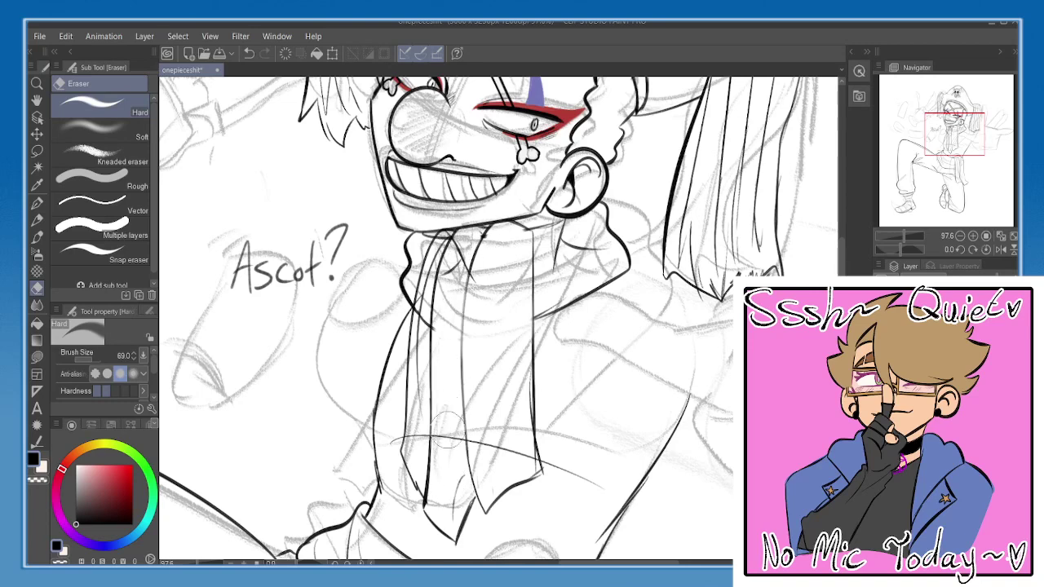
mouse_move(451, 487)
left_mouse_down()
mouse_move(451, 515)
mouse_move(455, 491)
left_mouse_up()
mouse_move(436, 253)
left_mouse_down()
mouse_move(443, 232)
mouse_move(429, 371)
mouse_move(417, 326)
mouse_move(427, 360)
mouse_move(434, 318)
left_mouse_up()
- Re-ink the long edges of the hanging scarf ends below the chin with the Smooth India ink brush at size 12
key("b")
mouse_move(428, 403)
left_mouse_down()
mouse_move(435, 299)
mouse_move(430, 367)
mouse_move(432, 314)
left_mouse_up()
key("ctrl+z")
key("e")
left_click_drag(421, 426, 420, 355)
key("b")
mouse_move(482, 247)
left_mouse_down()
mouse_move(479, 240)
mouse_move(457, 363)
mouse_move(464, 288)
mouse_move(460, 390)
left_mouse_up()
key("ctrl+z")
key("ctrl+z")
key("ctrl+z")
key("ctrl+z")
left_click_drag(465, 265, 462, 417)
left_click_drag(457, 345, 462, 420)
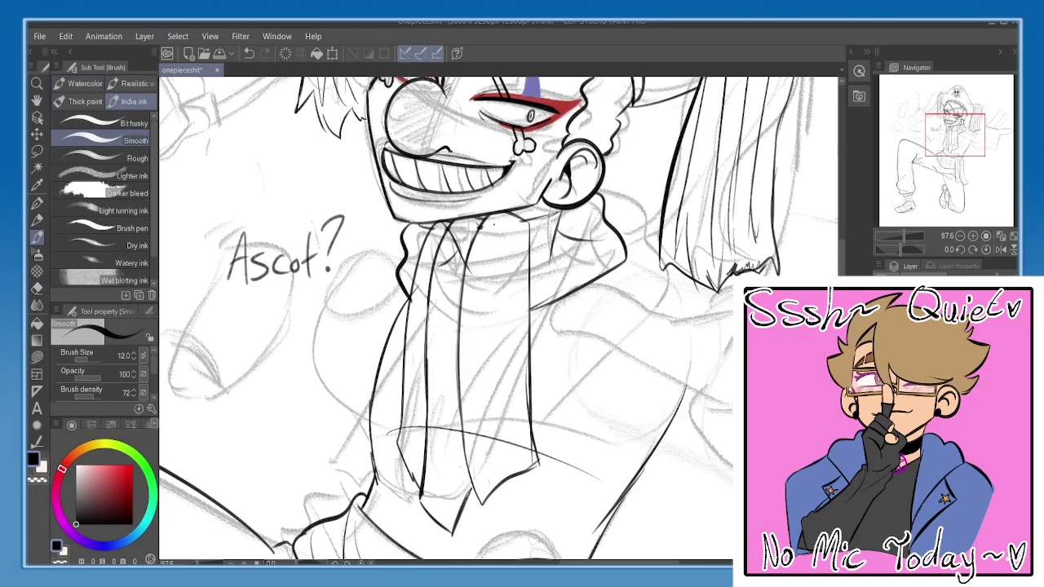
- Ink new long fold lines and a short fold near the hem on the scarf end closest to the ear
key("e")
key("b")
key("ctrl+z")
left_click_drag(519, 223, 522, 396)
left_click_drag(483, 217, 478, 358)
key("ctrl+z")
mouse_move(506, 414)
left_mouse_down()
mouse_move(512, 452)
mouse_move(512, 442)
left_mouse_up()
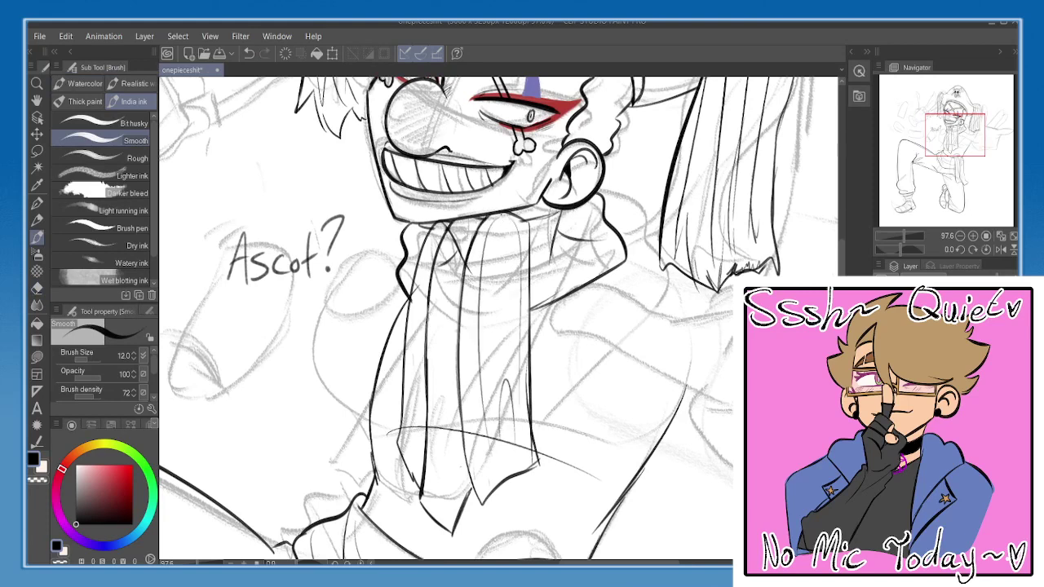
mouse_move(506, 226)
left_mouse_down()
mouse_move(514, 342)
mouse_move(507, 323)
left_mouse_up()
left_click_drag(448, 209, 445, 366)
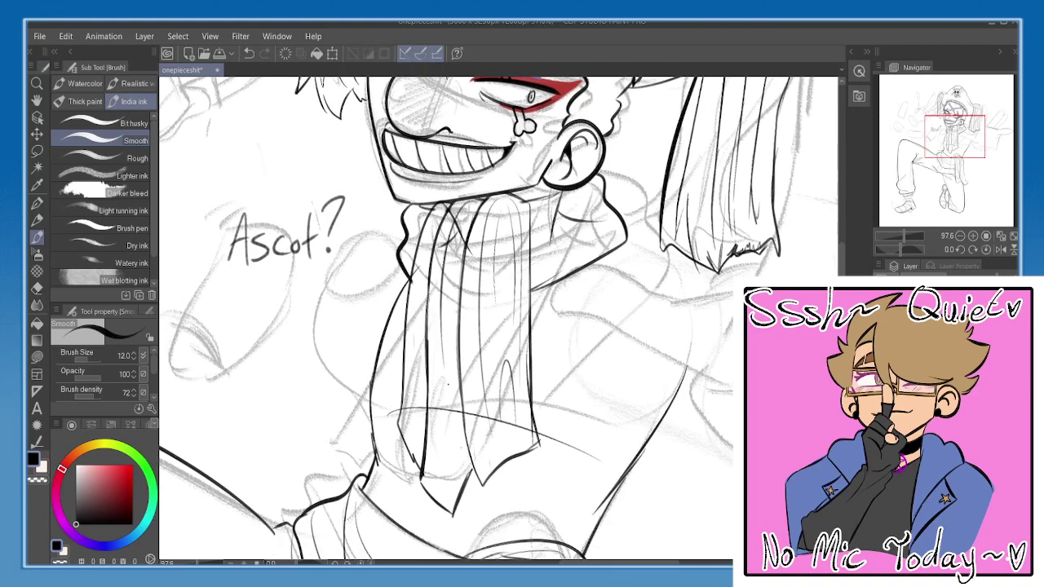
- Ink long vertical folds and small hem creases on the other hanging scarf end with the pointed tip
left_click_drag(458, 256, 454, 407)
left_click_drag(457, 359, 453, 461)
left_click_drag(441, 383, 438, 459)
left_click_drag(437, 477, 450, 499)
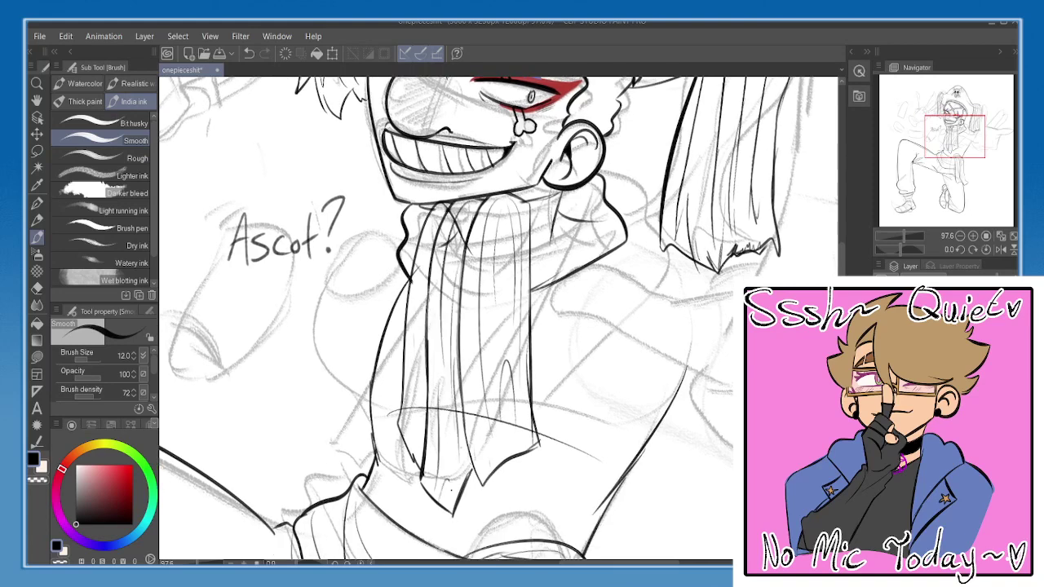
left_click_drag(444, 210, 416, 411)
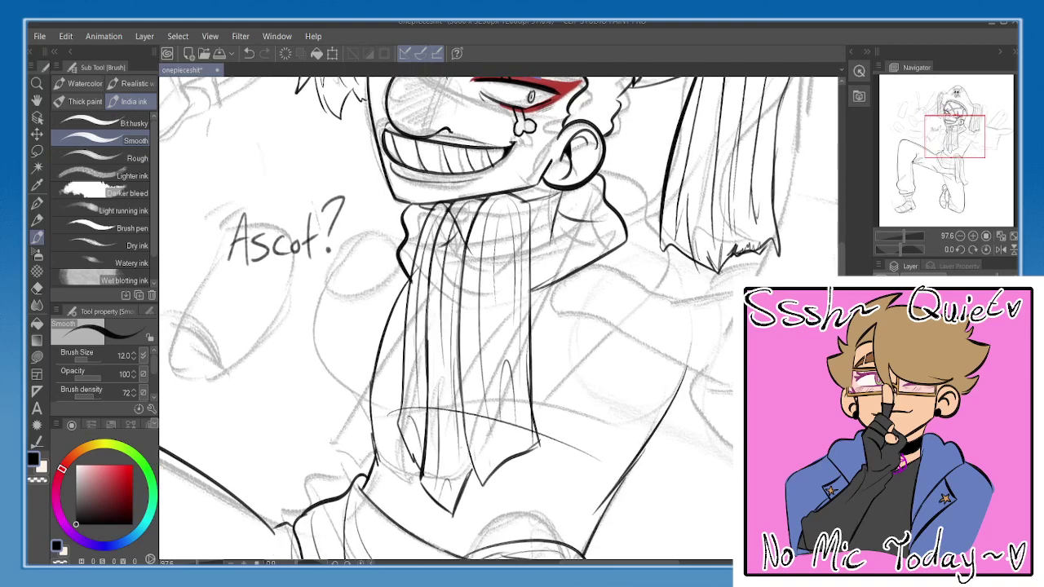
- Erase the handwritten "Ascot?" note beside the scarf
left_click_drag(662, 393, 673, 409)
key("e")
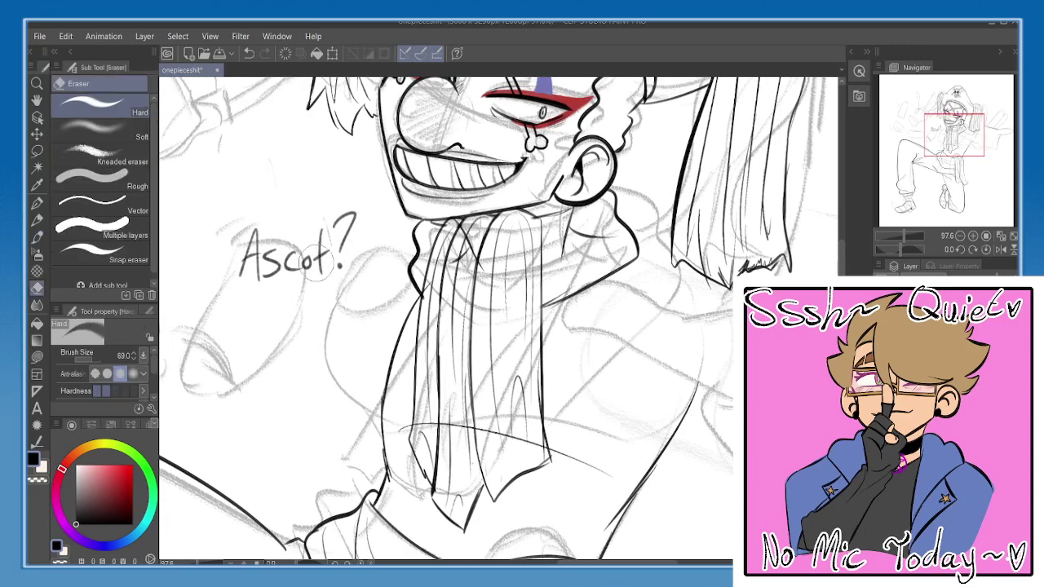
mouse_move(255, 220)
left_mouse_down()
mouse_move(279, 323)
mouse_move(305, 268)
left_mouse_up()
left_click_drag(568, 281, 565, 356)
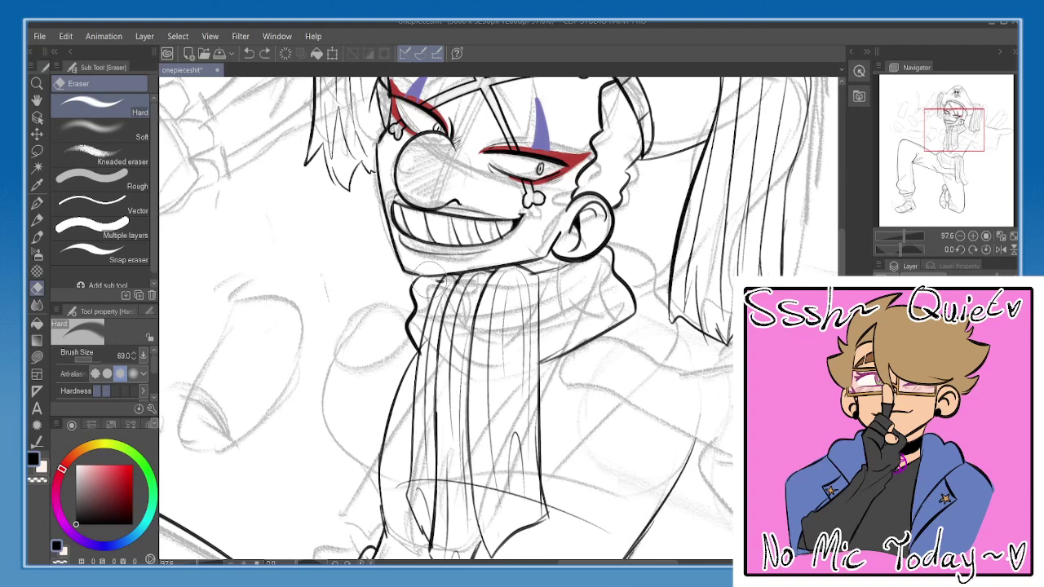
- Ink fold lines on the scarf's neck wrap and hatch the shadow between the jaw and the scarf
key("b")
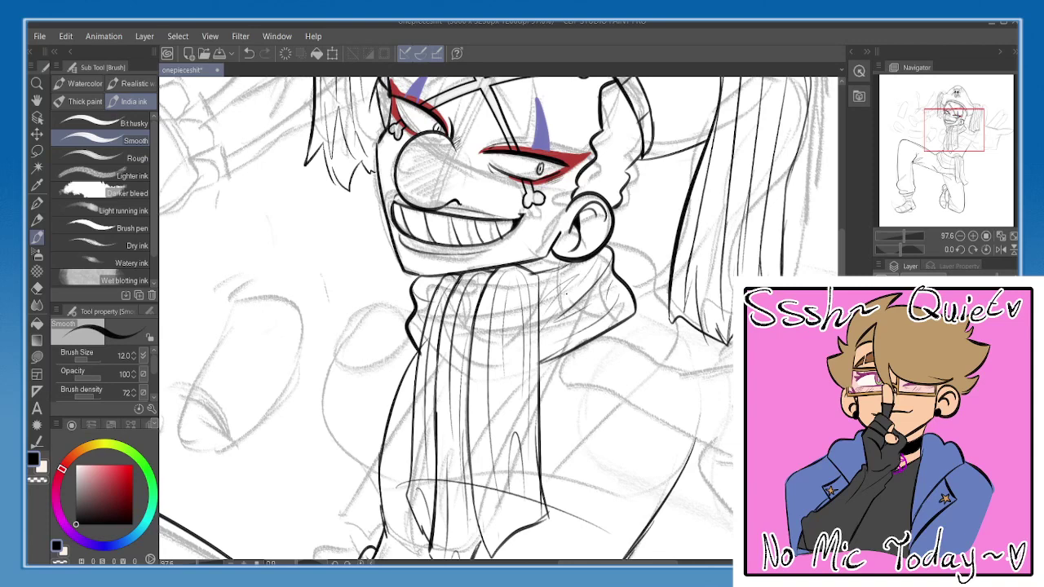
scroll(565, 295, "up", 1)
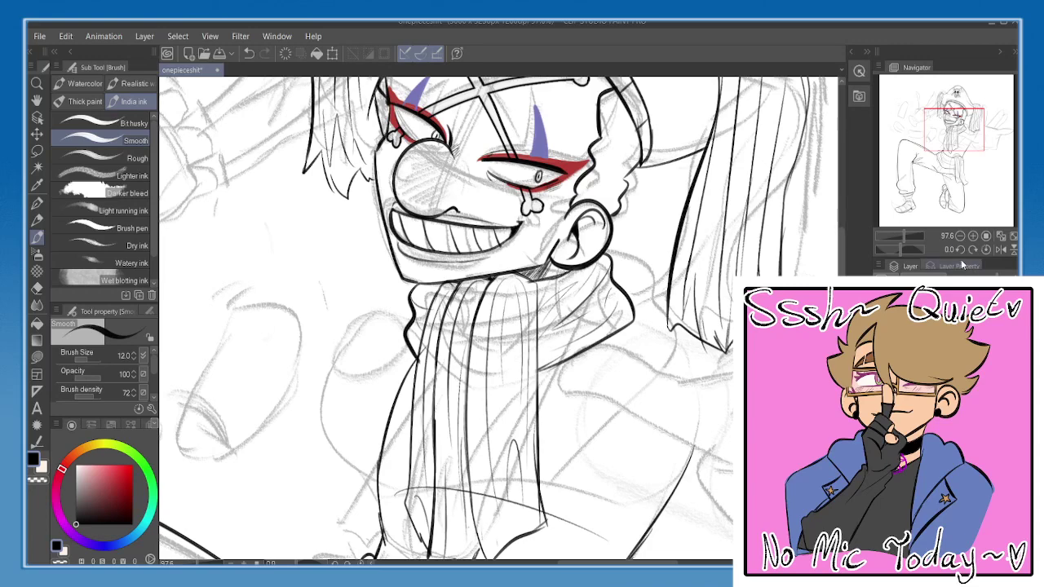
- Check the whole figure in mirrored view, compare sketch and line art separately, and leave the rough sketch hidden
left_click(959, 236)
left_click(959, 235)
left_click(960, 236)
left_click_drag(594, 337, 589, 261)
key("h")
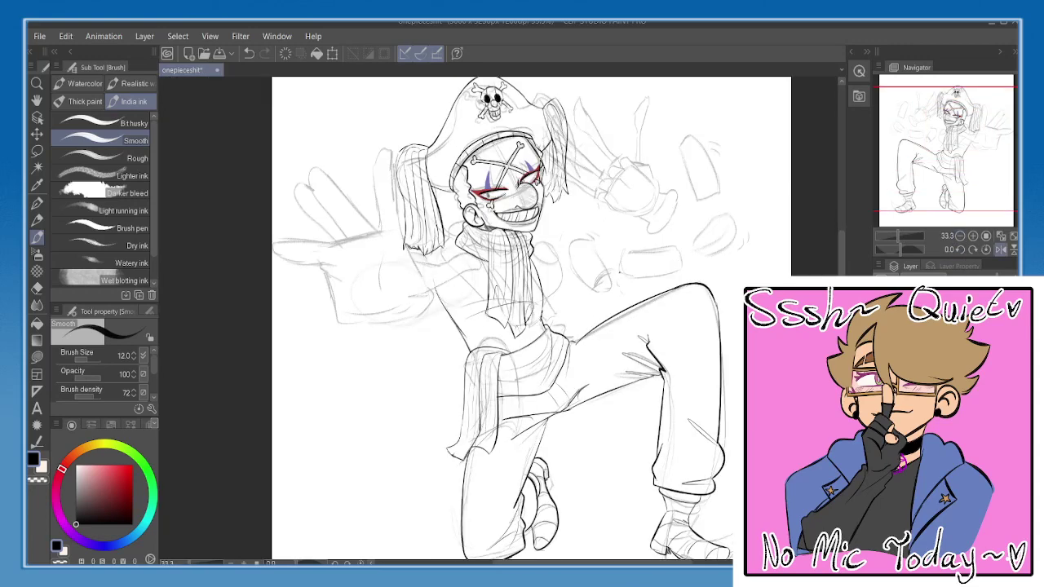
left_click(1000, 249)
left_click(883, 326)
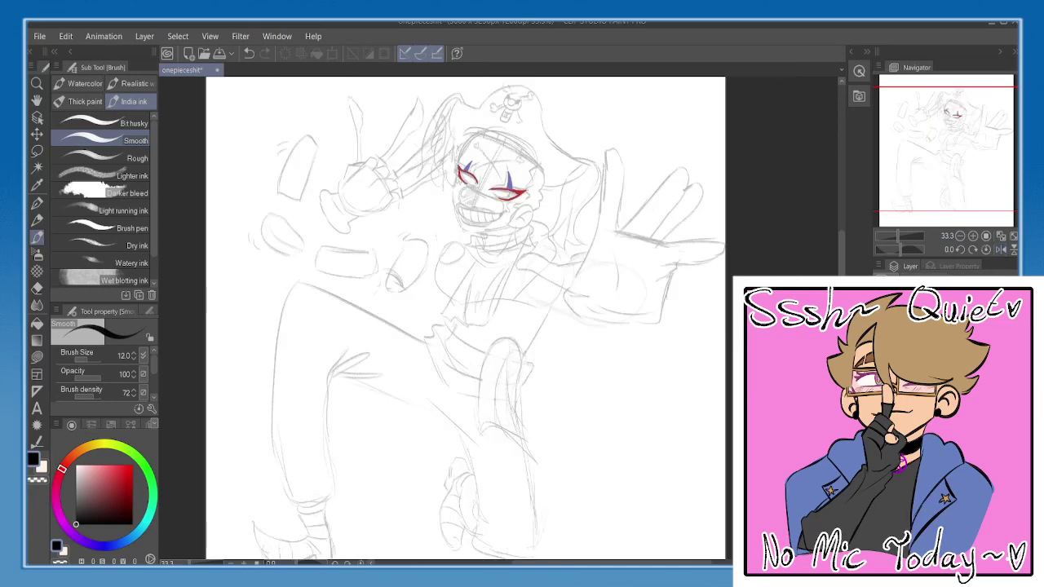
left_click(882, 326)
left_click(882, 349)
key("h")
mouse_move(573, 342)
left_mouse_down()
mouse_move(596, 344)
mouse_move(590, 286)
left_mouse_up()
key("h")
- Erase the chest line where it crosses the hanging scarf ends
scroll(574, 267, "up", 4)
left_click_drag(468, 238, 535, 395)
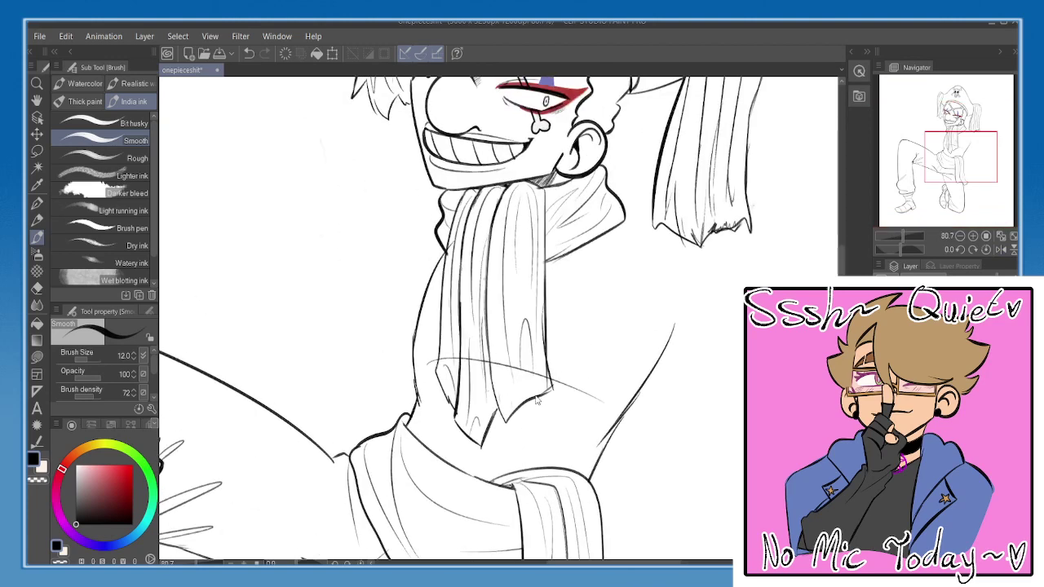
key("ctrl+z")
key("e")
mouse_move(458, 356)
left_mouse_down()
mouse_move(450, 363)
mouse_move(539, 378)
mouse_move(489, 366)
left_mouse_up()
left_click_drag(664, 298, 672, 332)
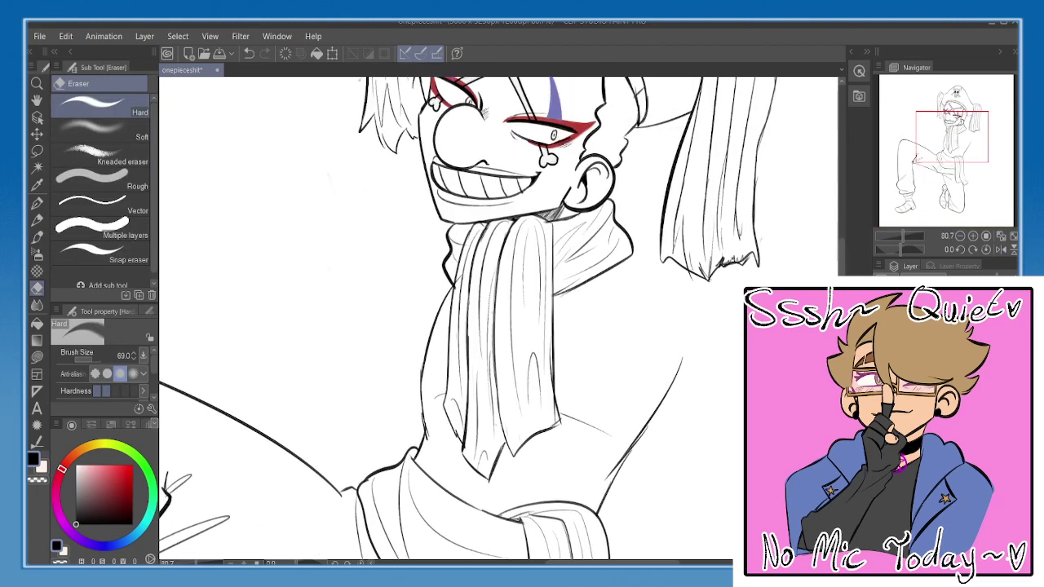
- Show the rough sketch again and compare the torso with and without the grey-filled hands
left_click(884, 367)
left_click_drag(664, 263, 701, 399)
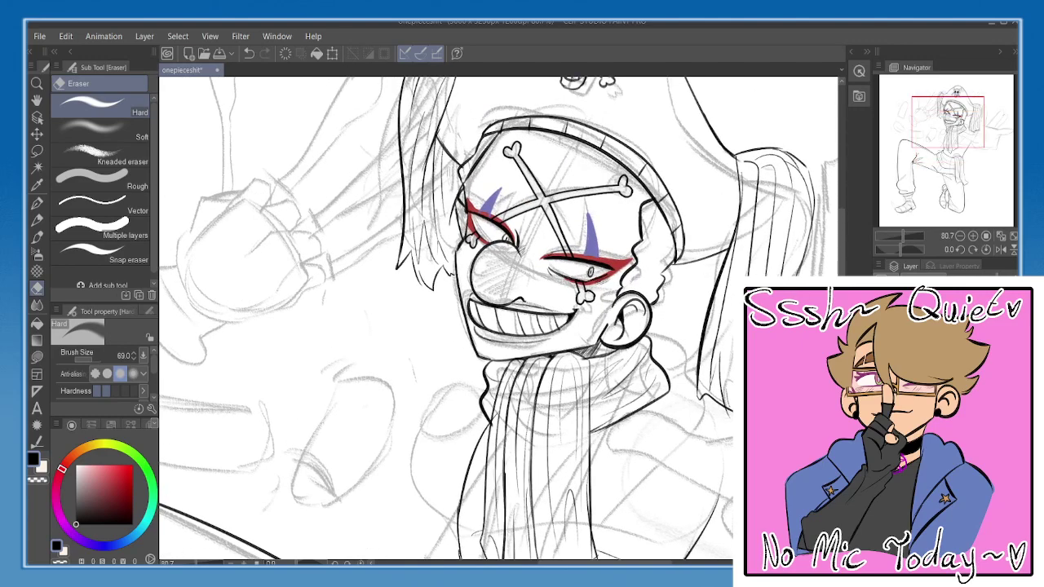
left_click(959, 237)
left_click(960, 237)
left_click_drag(653, 497, 670, 379)
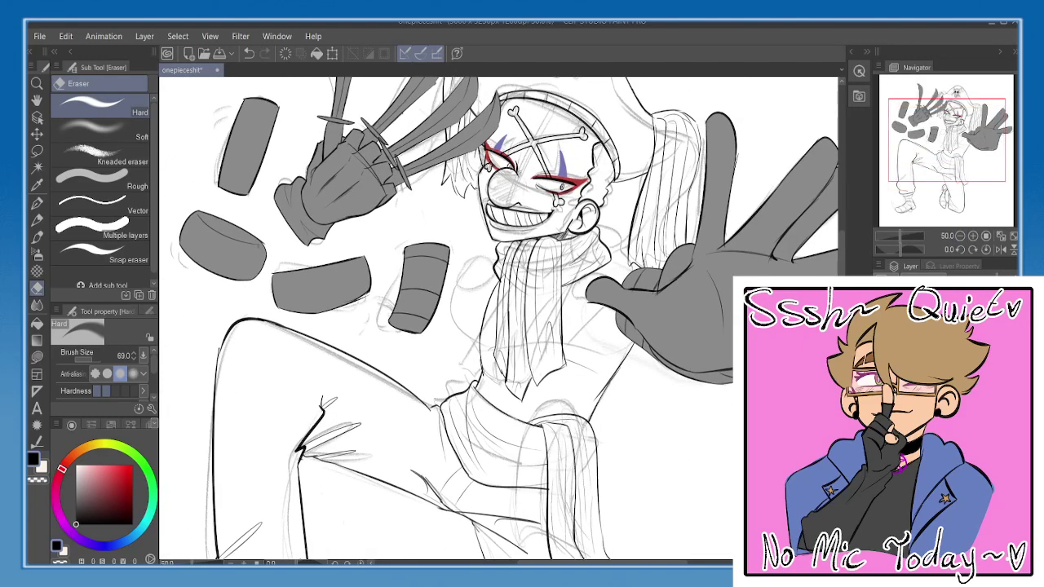
left_click(884, 366)
left_click(884, 367)
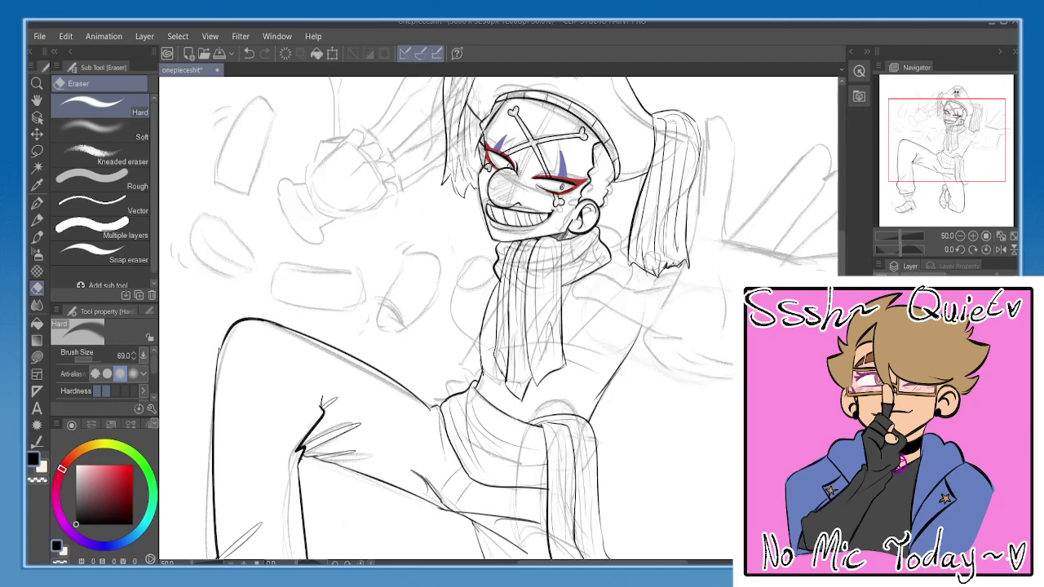
- Extend the torso's side line in black up to the hair tail and redraw the opposite side line beneath the scarf
key("b")
scroll(653, 261, "up", 1)
scroll(676, 277, "up", 2)
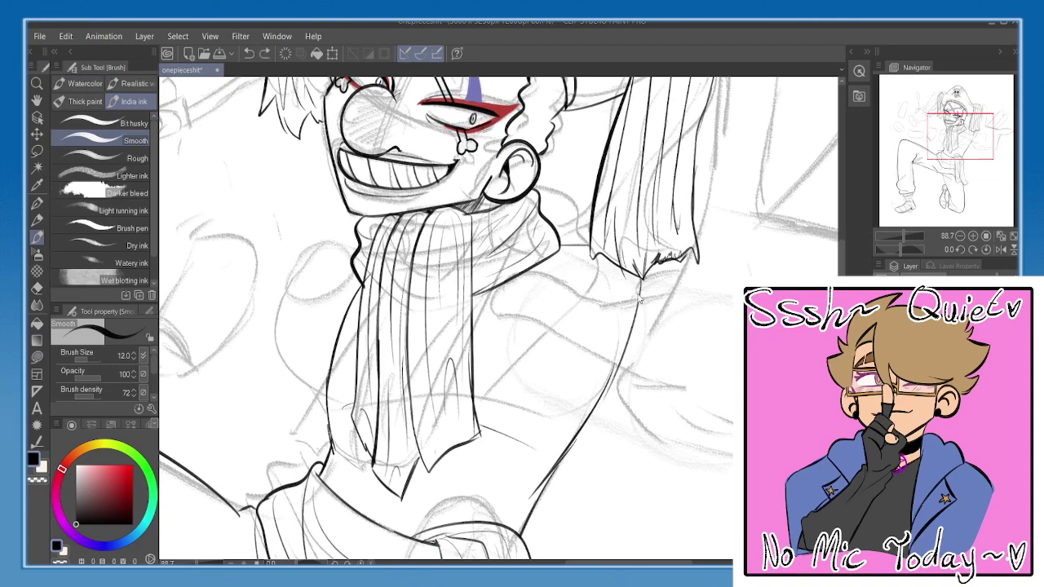
left_click_drag(632, 277, 618, 359)
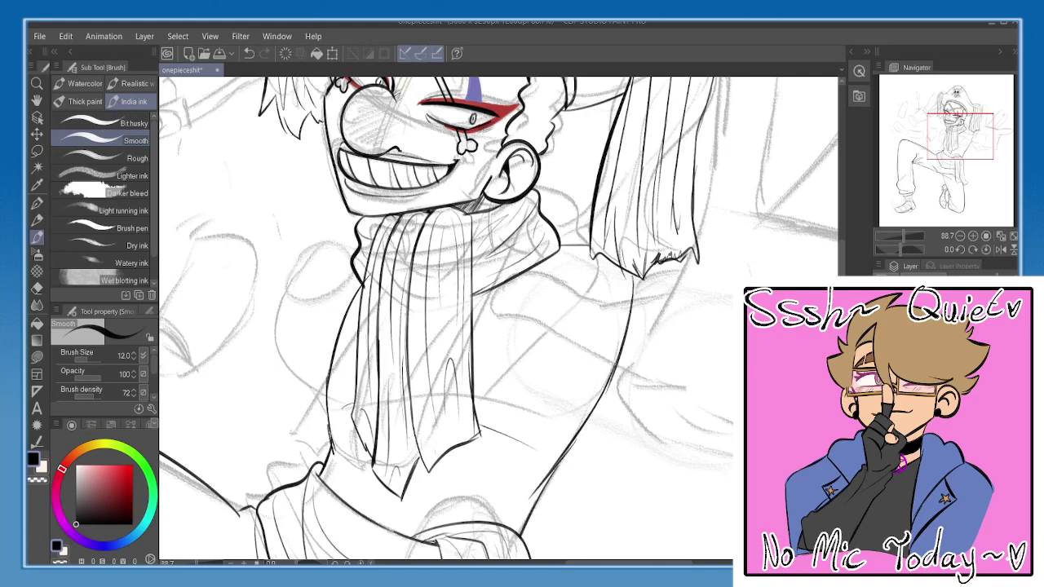
mouse_move(418, 284)
left_mouse_down()
mouse_move(476, 234)
mouse_move(398, 282)
left_mouse_up()
key("ctrl+z")
left_click_drag(417, 226, 398, 281)
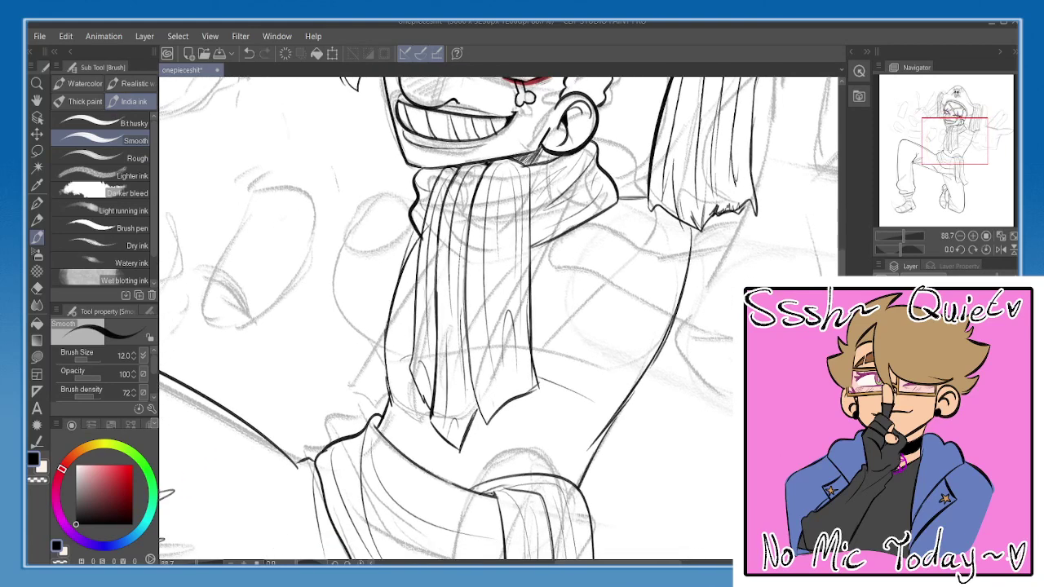
key("e")
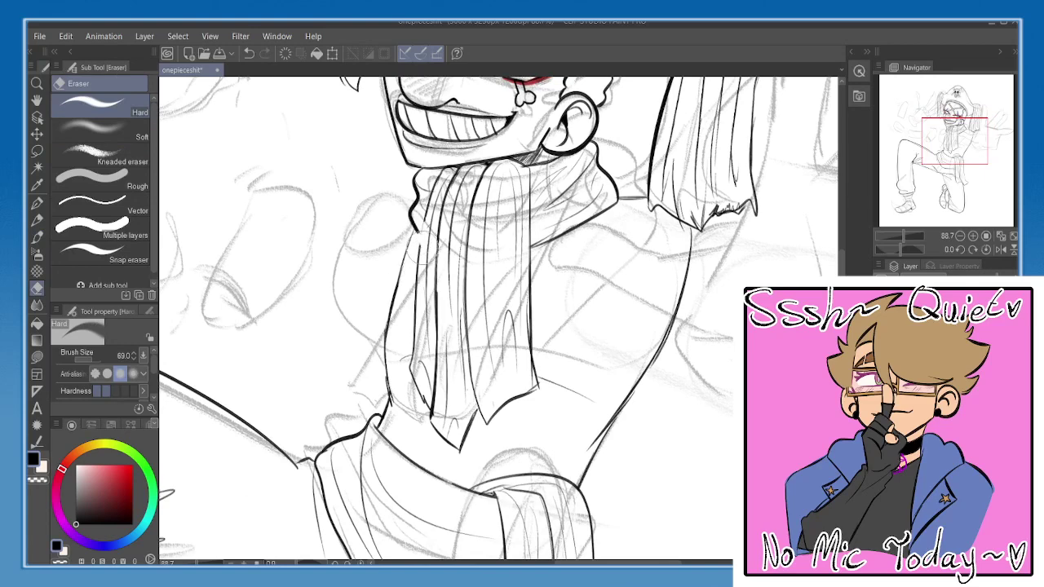
key("p")
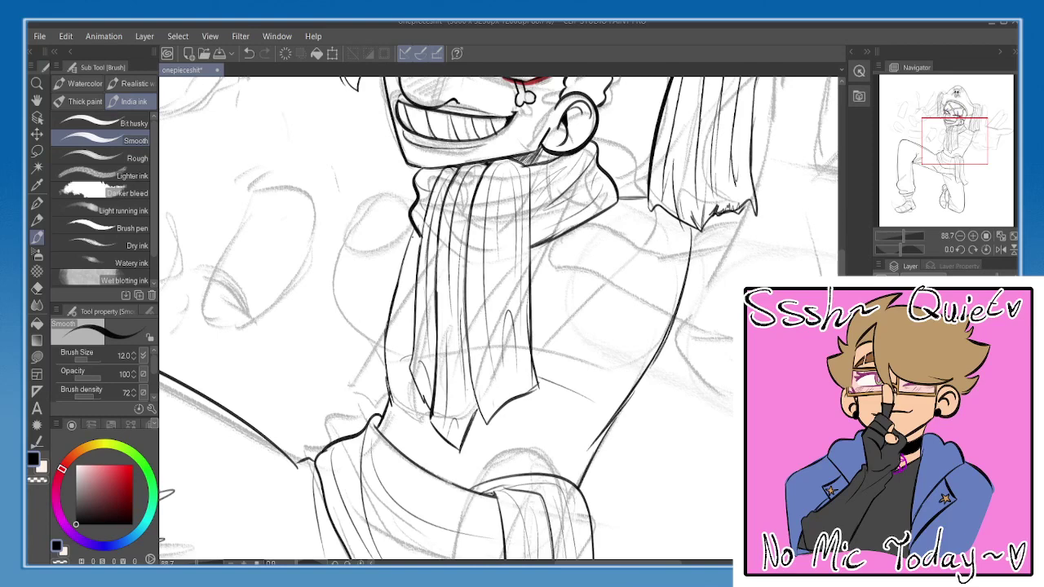
- Ink curved horizontal stripe lines across the shirt, following the torso from the waist sash up to the shoulder
mouse_move(474, 337)
left_mouse_down()
mouse_move(393, 139)
mouse_move(546, 284)
left_mouse_up()
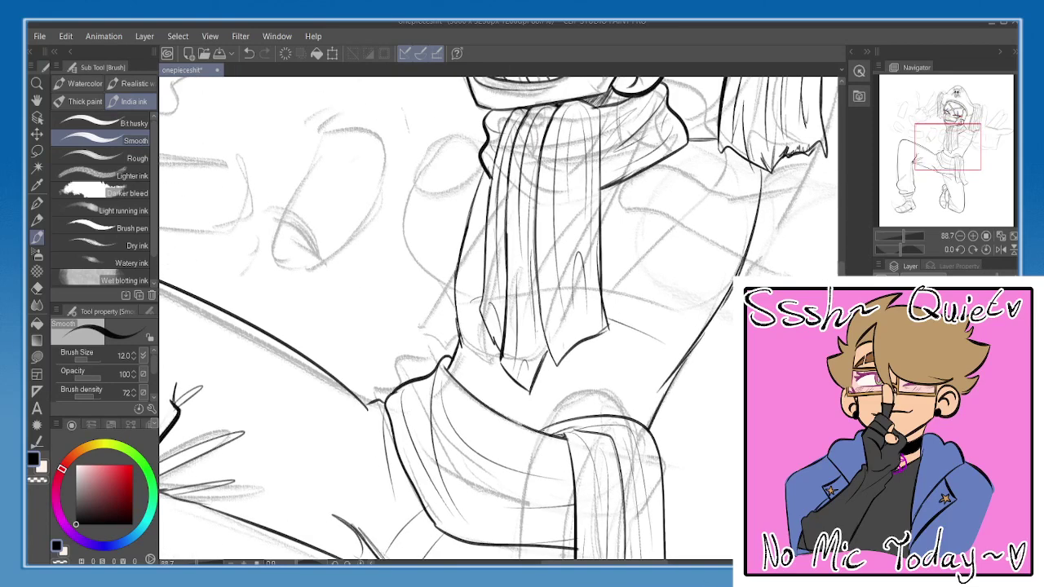
mouse_move(478, 357)
left_mouse_down()
mouse_move(477, 345)
mouse_move(672, 425)
left_mouse_up()
key("ctrl+z")
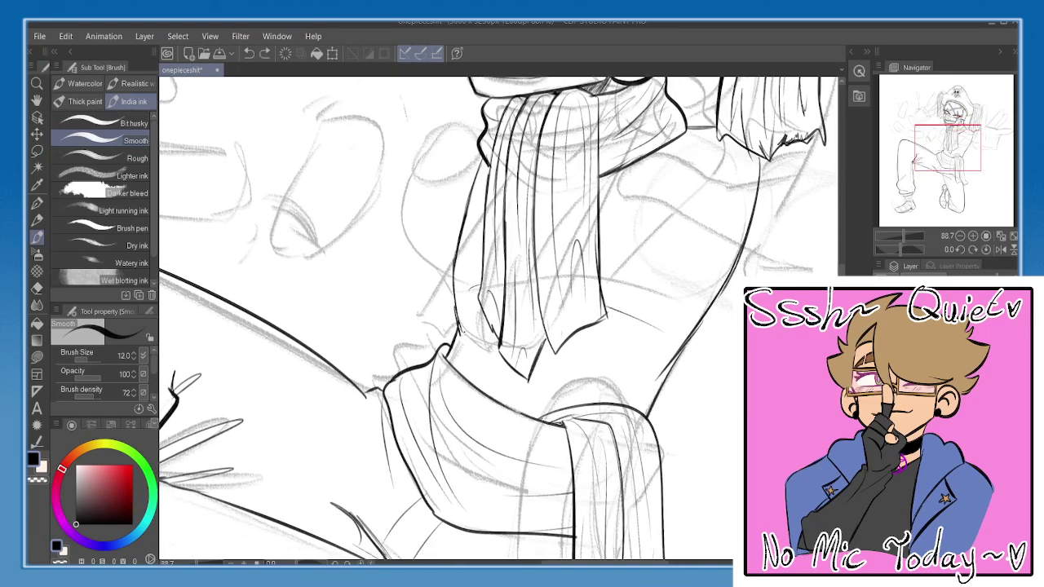
key("ctrl+z")
left_click_drag(453, 285, 682, 389)
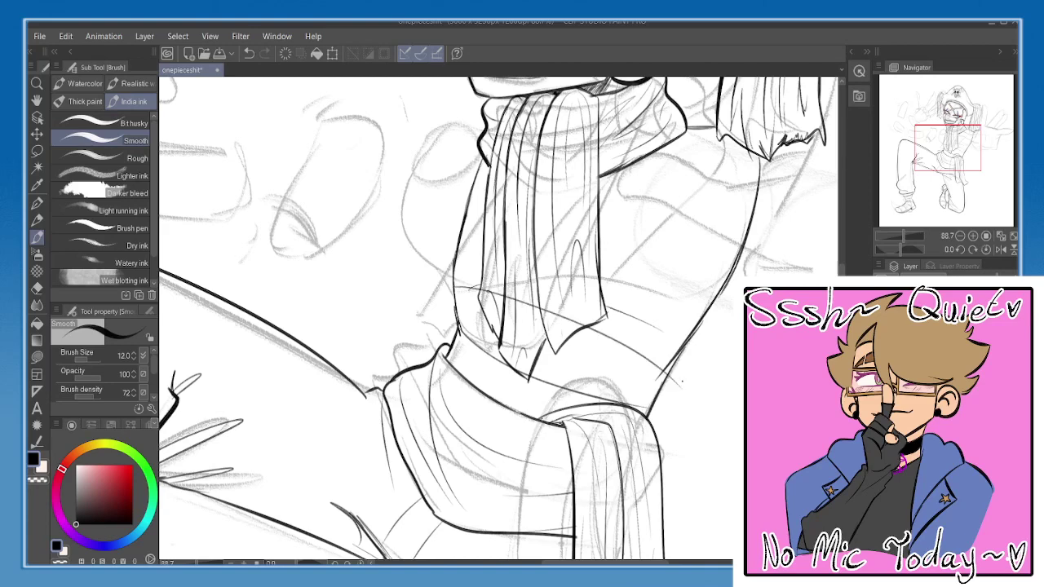
key("ctrl+z")
left_click_drag(521, 292, 660, 350)
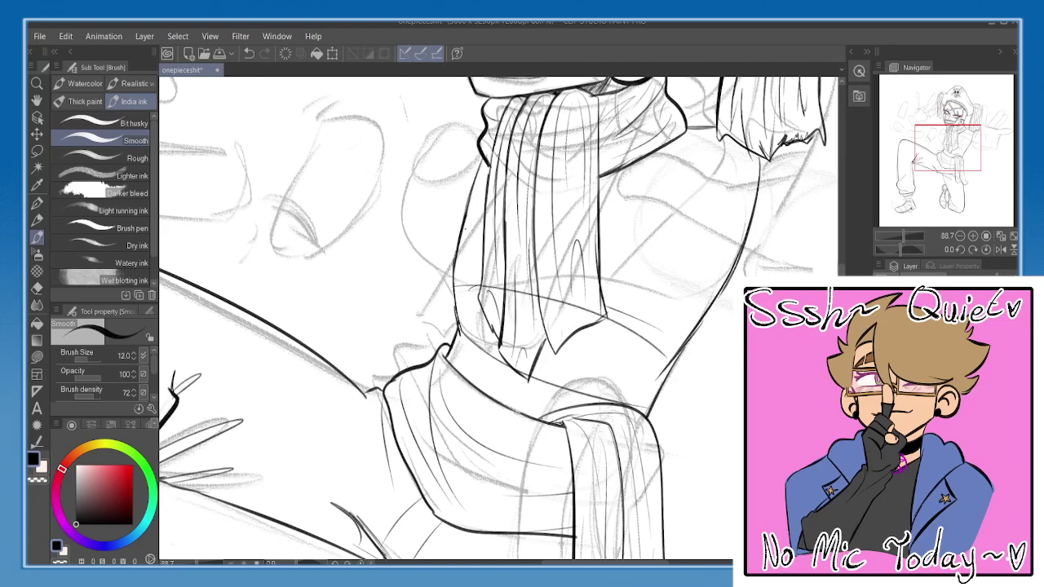
left_click_drag(463, 227, 718, 287)
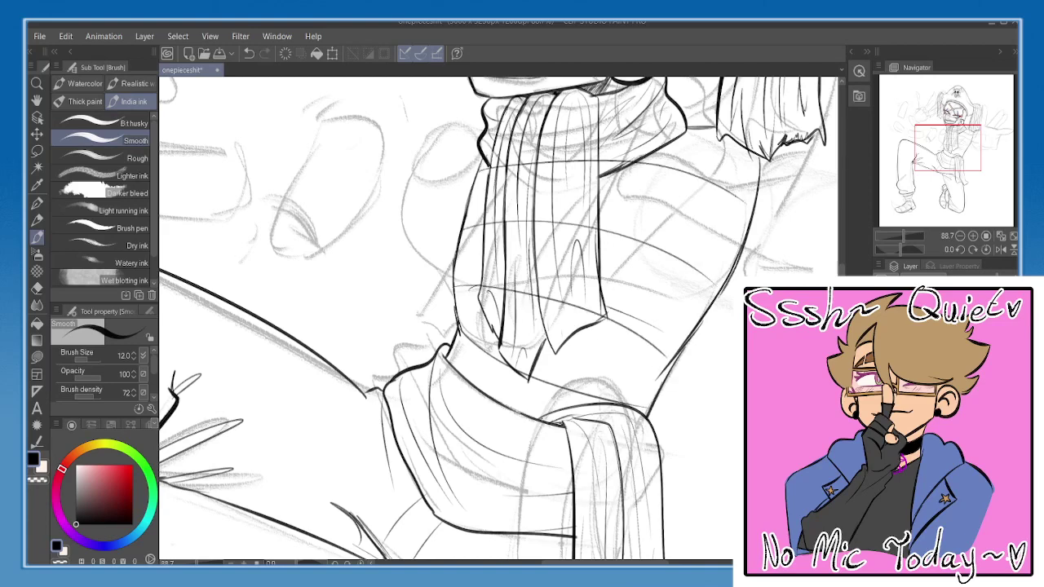
- Clean up the shirt stripe lines around the hanging scarf ends and recolour the stripes red
scroll(497, 318, "up", 2)
key("e")
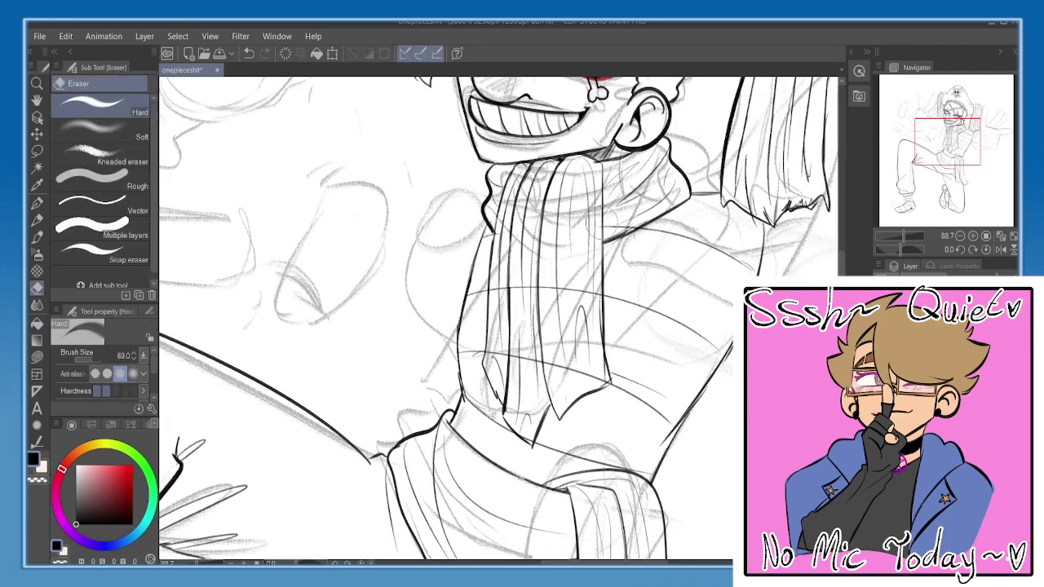
left_click_drag(630, 286, 628, 215)
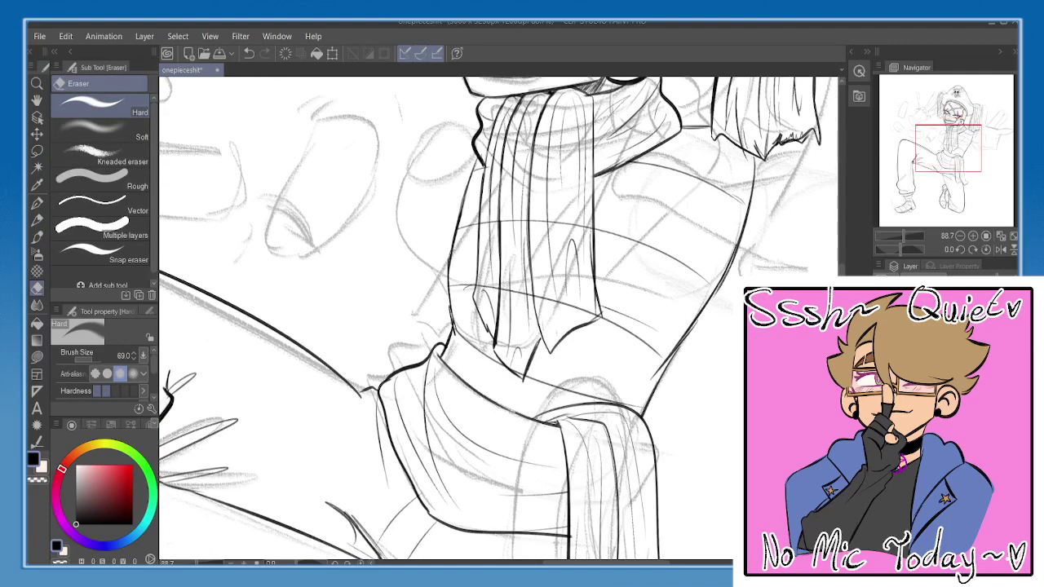
left_click(959, 237)
left_click(960, 236)
left_click(960, 237)
mouse_move(551, 320)
left_mouse_down()
mouse_move(566, 353)
mouse_move(565, 341)
left_mouse_up()
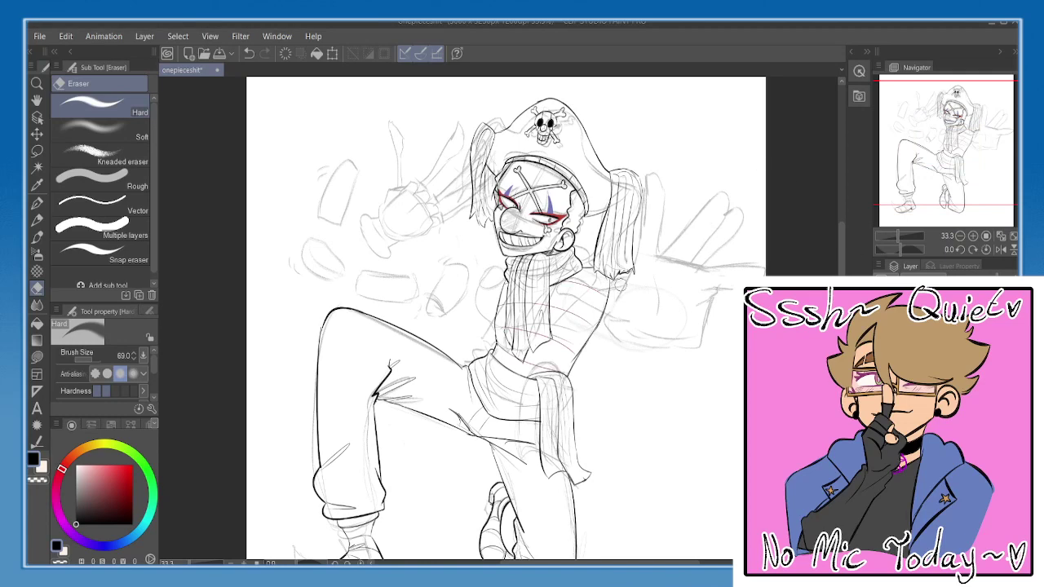
scroll(418, 262, "up", 2)
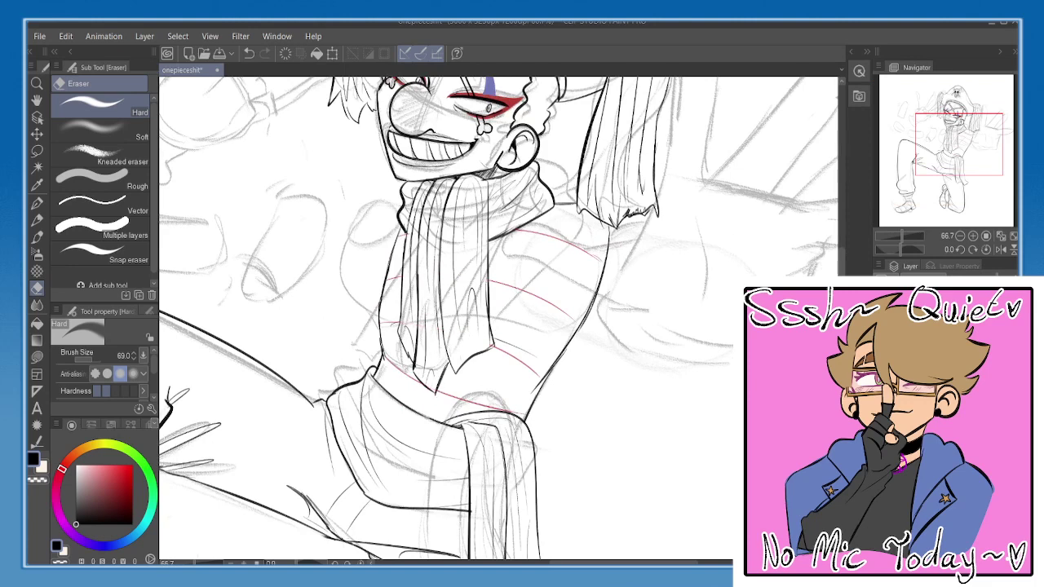
- Fit the whole canvas in view and auto-select the blank background around the body, referring to the editing layer only
left_click(1001, 236)
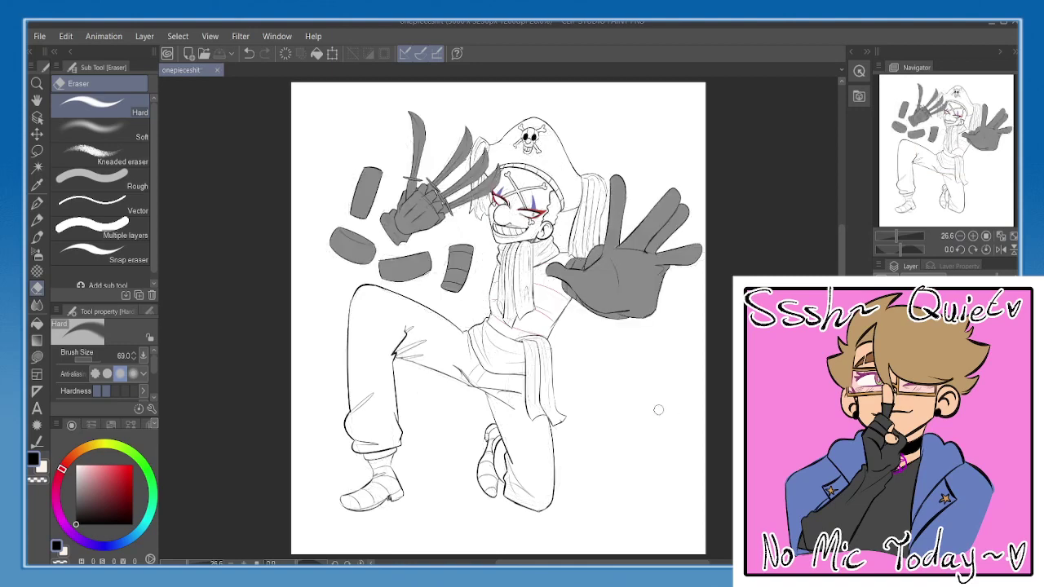
key("h")
key("h")
left_click(37, 167)
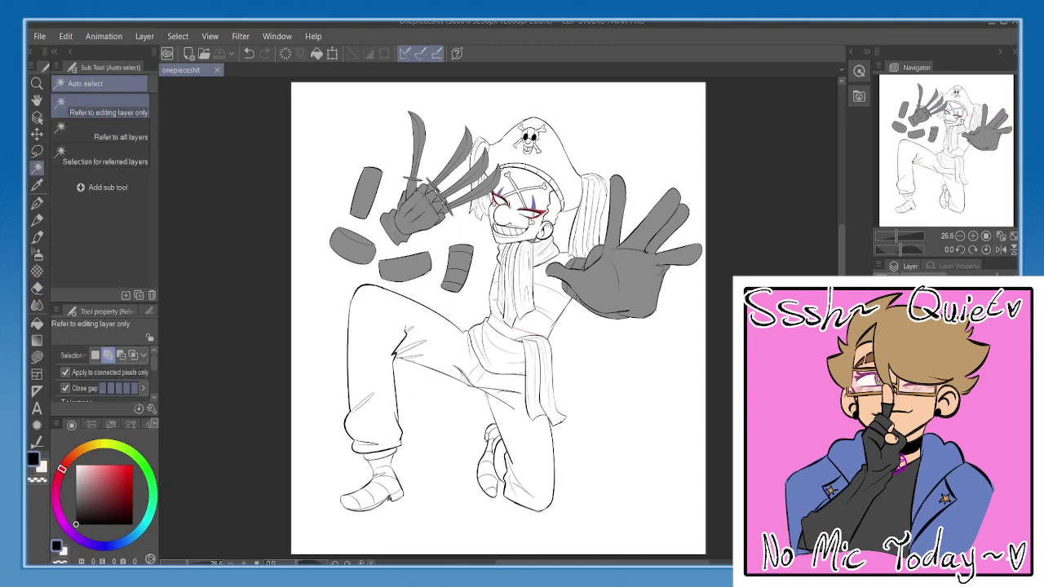
left_click(634, 406)
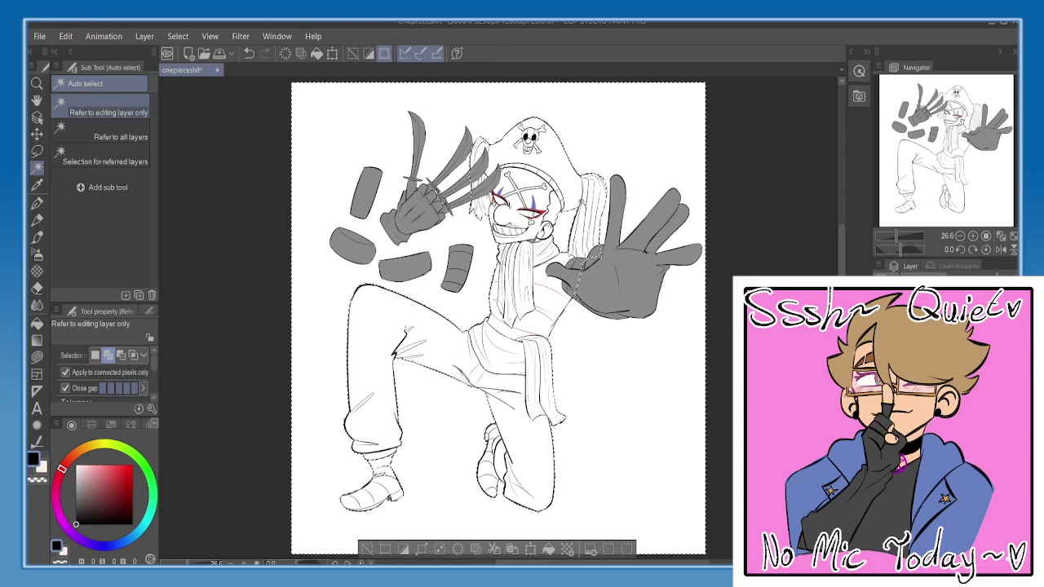
- Fill the selected body silhouette with a light tan skin colour as the character's base colour
scroll(493, 183, "up", 4)
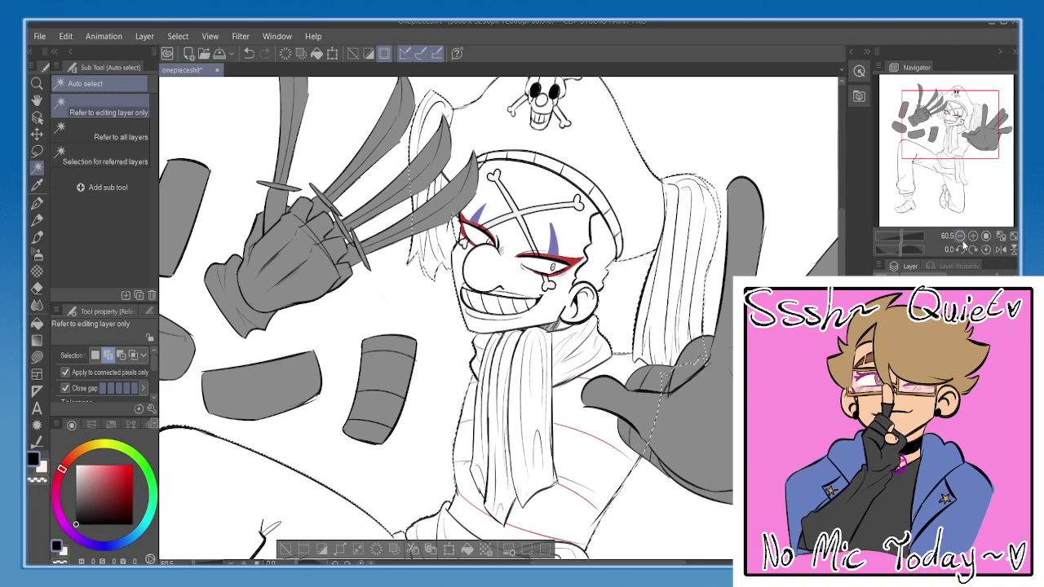
scroll(509, 310, "down", 3)
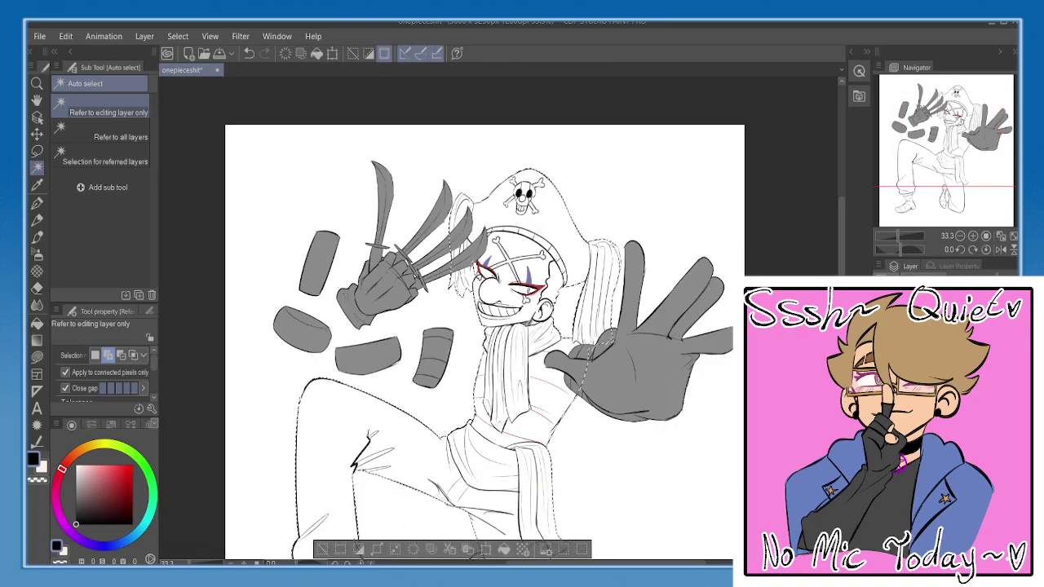
left_click_drag(605, 342, 625, 252)
left_click(95, 543)
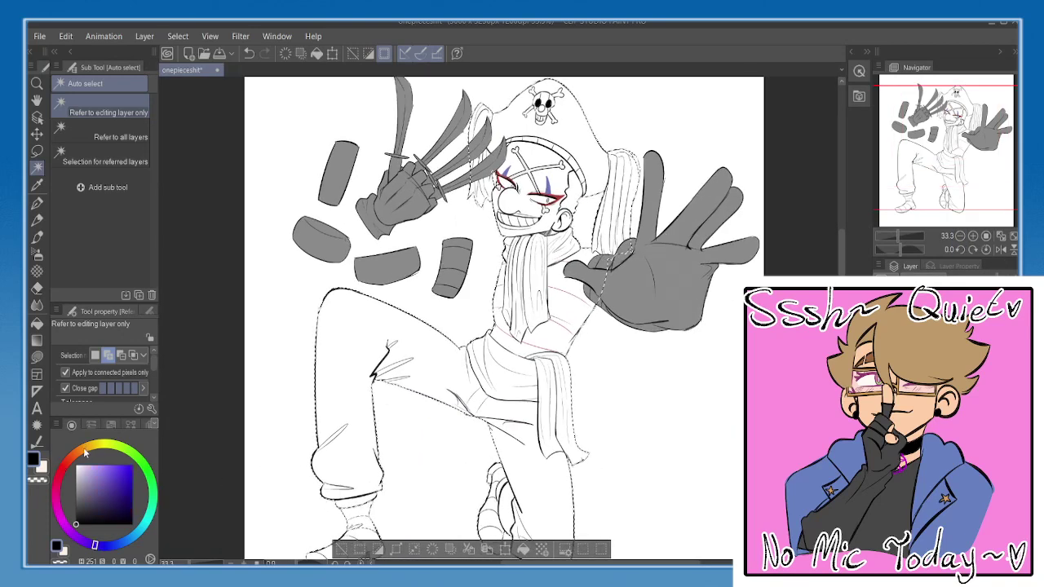
left_click(83, 448)
left_click(89, 474)
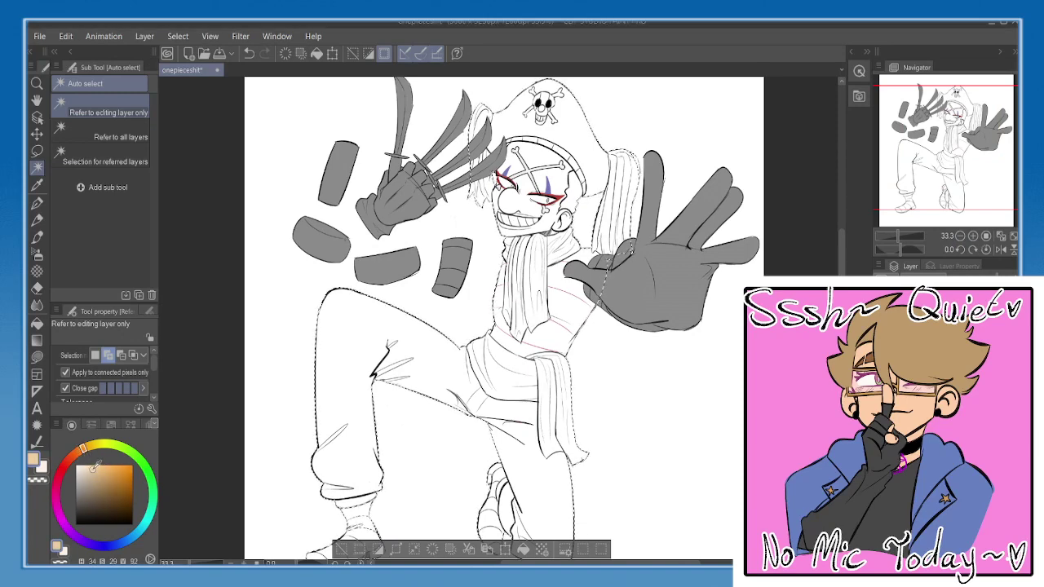
left_click(528, 547)
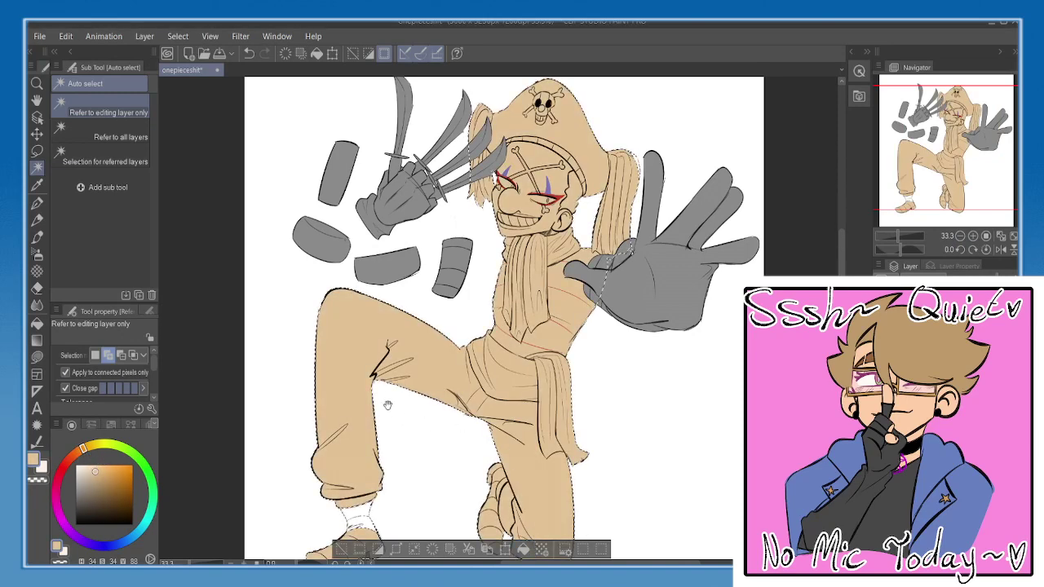
left_click_drag(387, 405, 382, 404)
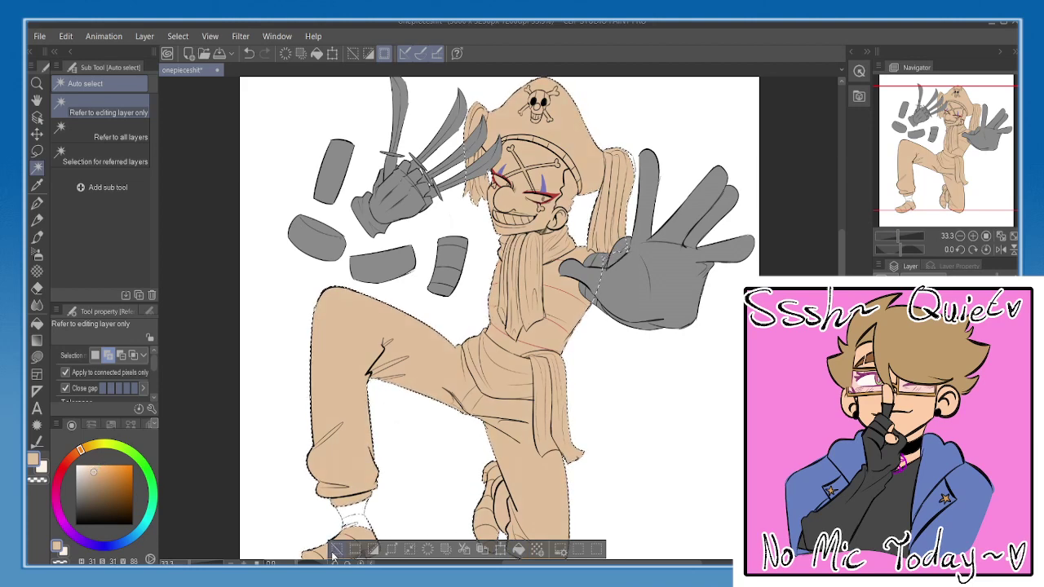
left_click_drag(390, 484, 416, 502)
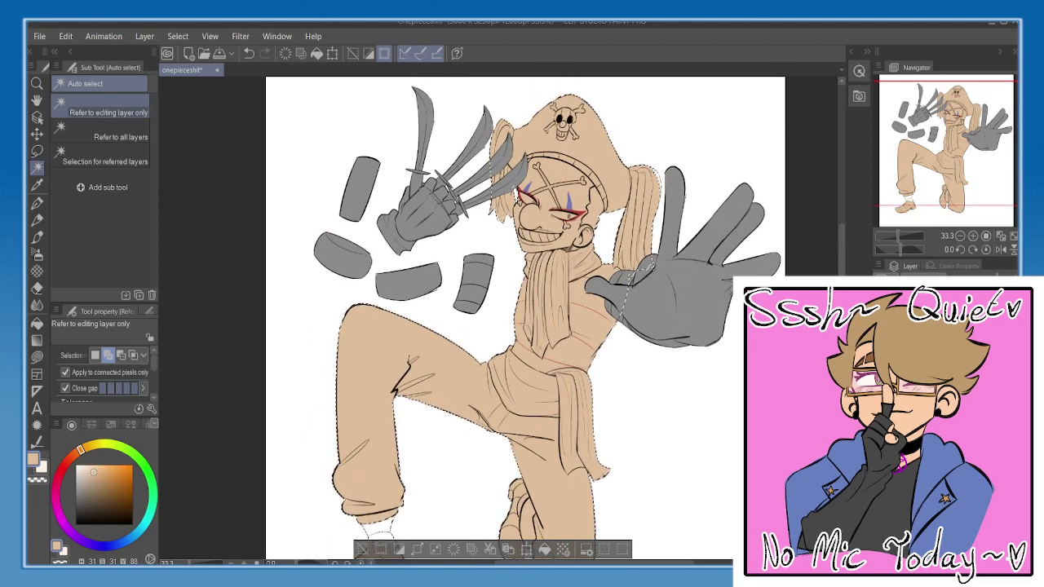
- Deselect and paint the detached limb segments tan with the G-pen, colouring only the lower end of the striped segment
key("p")
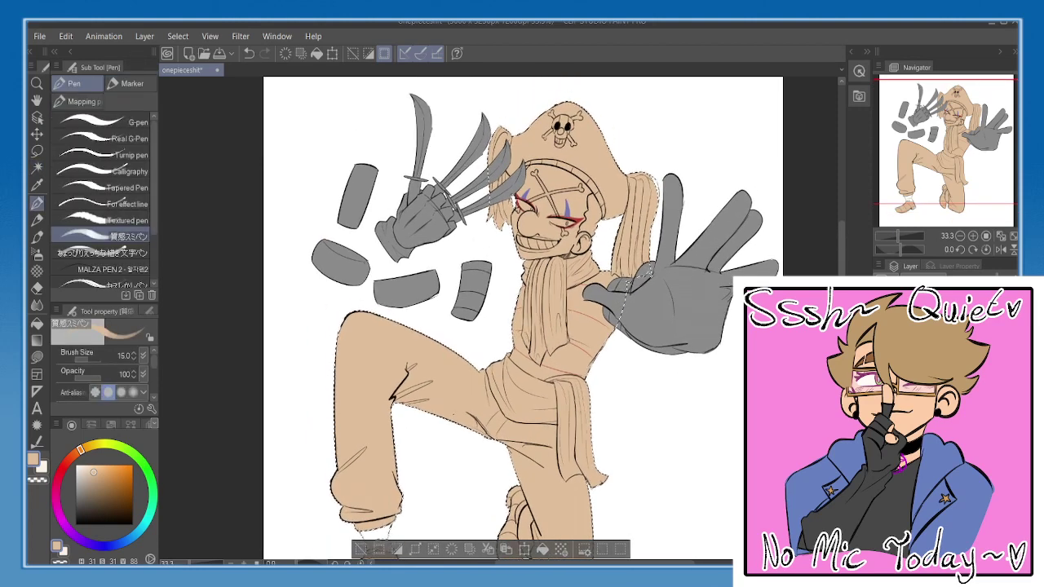
key("ctrl+d")
mouse_move(365, 272)
left_mouse_down()
mouse_move(345, 284)
mouse_move(344, 245)
mouse_move(348, 270)
left_mouse_up()
left_click(102, 123)
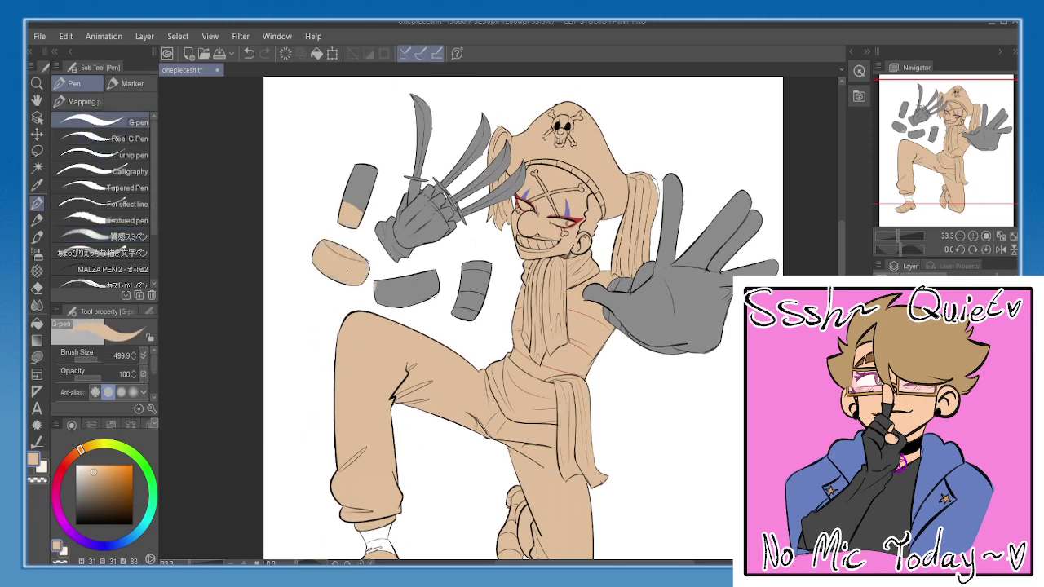
mouse_move(349, 204)
left_mouse_down()
mouse_move(358, 169)
mouse_move(367, 210)
left_mouse_up()
mouse_move(377, 285)
left_mouse_down()
mouse_move(436, 293)
mouse_move(453, 314)
mouse_move(474, 317)
left_mouse_up()
key("ctrl+z")
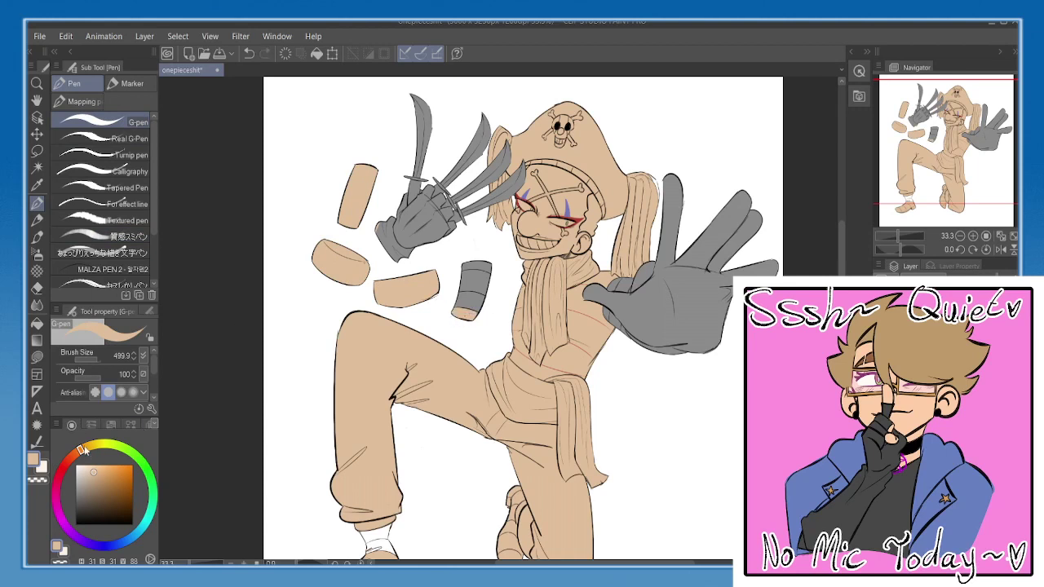
- Recolour both gloved hands and the knives in a pale cream yellow
mouse_move(83, 450)
left_mouse_down()
mouse_move(143, 465)
mouse_move(153, 493)
mouse_move(133, 454)
mouse_move(114, 445)
mouse_move(81, 466)
left_mouse_up()
mouse_move(408, 200)
left_mouse_down()
mouse_move(383, 232)
mouse_move(419, 235)
mouse_move(440, 220)
mouse_move(456, 163)
mouse_move(420, 98)
left_mouse_up()
mouse_move(473, 155)
left_mouse_down()
mouse_move(485, 118)
mouse_move(477, 200)
left_mouse_up()
mouse_move(683, 234)
left_mouse_down()
mouse_move(683, 267)
mouse_move(638, 295)
mouse_move(703, 219)
mouse_move(737, 259)
left_mouse_up()
left_click_drag(612, 240, 709, 241)
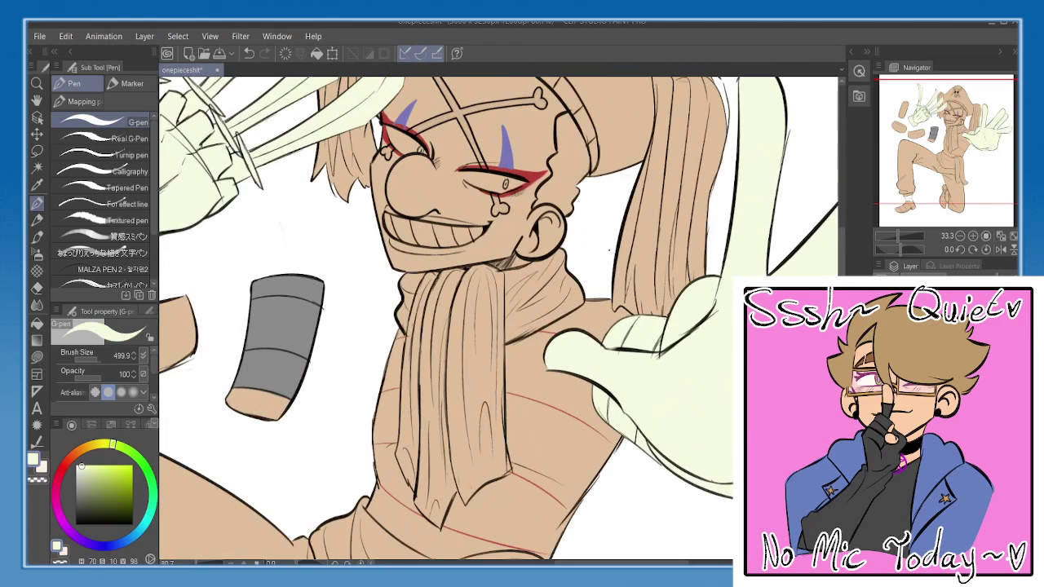
- Paint the upper and lower bands of the detached striped sleeve segment red with the G-pen at size 69
left_click_drag(391, 314, 627, 254)
left_click(66, 467)
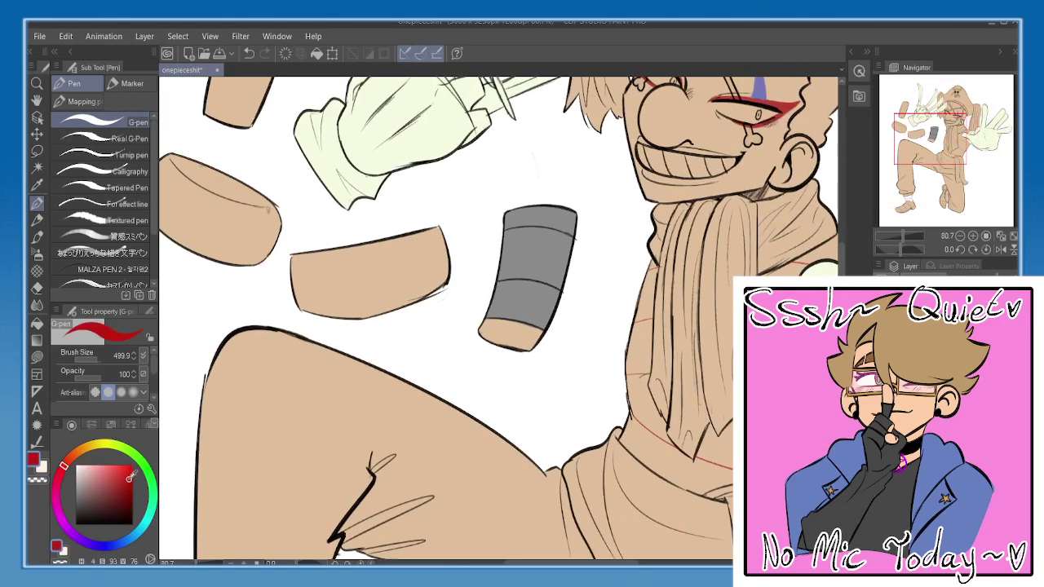
left_click(127, 478)
left_click(92, 361)
left_click_drag(388, 291, 382, 290)
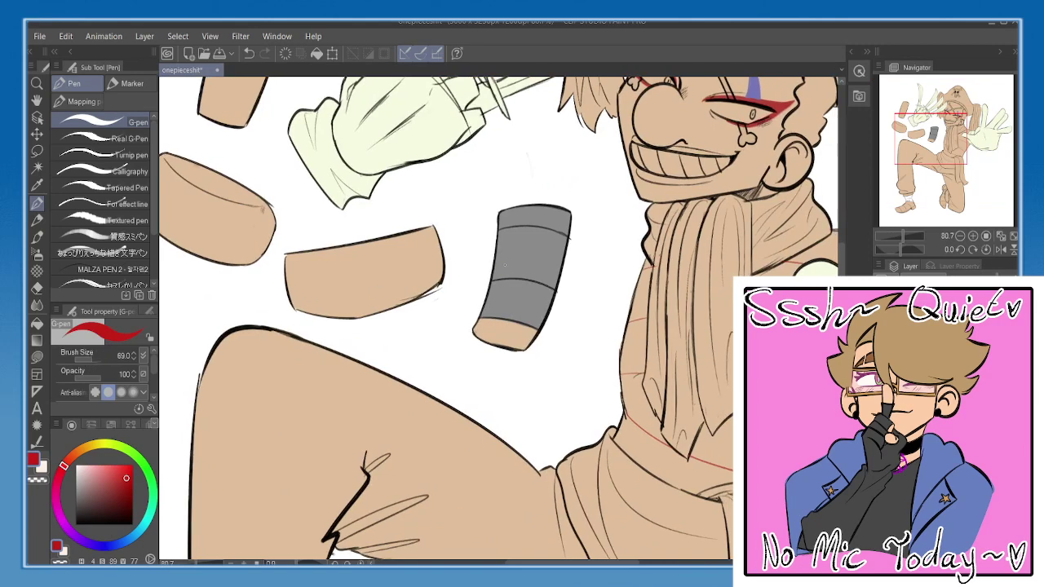
mouse_move(506, 262)
left_mouse_down()
mouse_move(494, 278)
mouse_move(529, 268)
left_mouse_up()
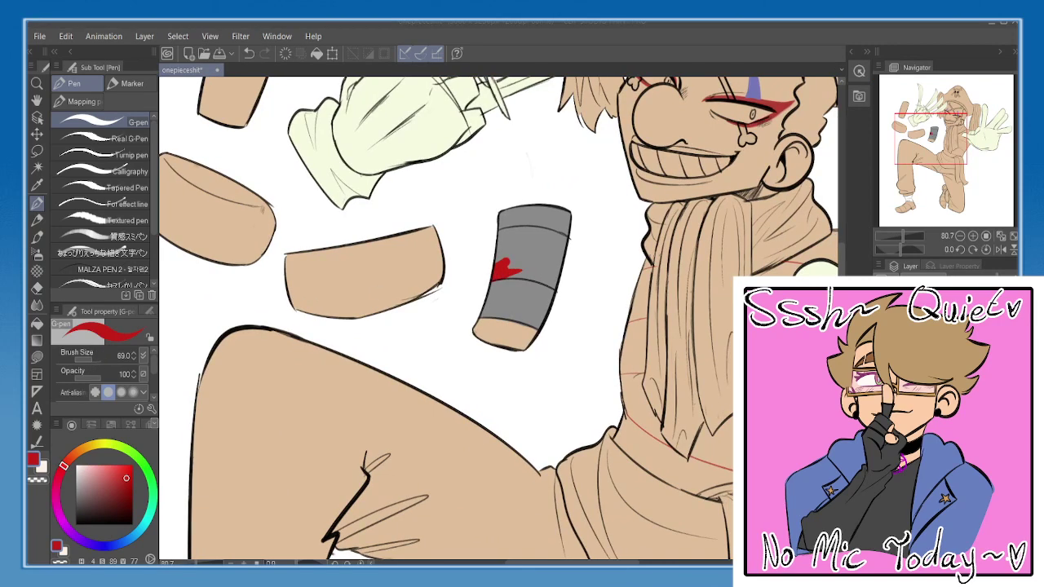
key("ctrl+z")
mouse_move(483, 308)
left_mouse_down()
mouse_move(549, 325)
mouse_move(486, 314)
mouse_move(555, 321)
mouse_move(554, 308)
mouse_move(502, 296)
mouse_move(540, 296)
mouse_move(480, 290)
left_mouse_up()
key("ctrl+z")
key("ctrl+z")
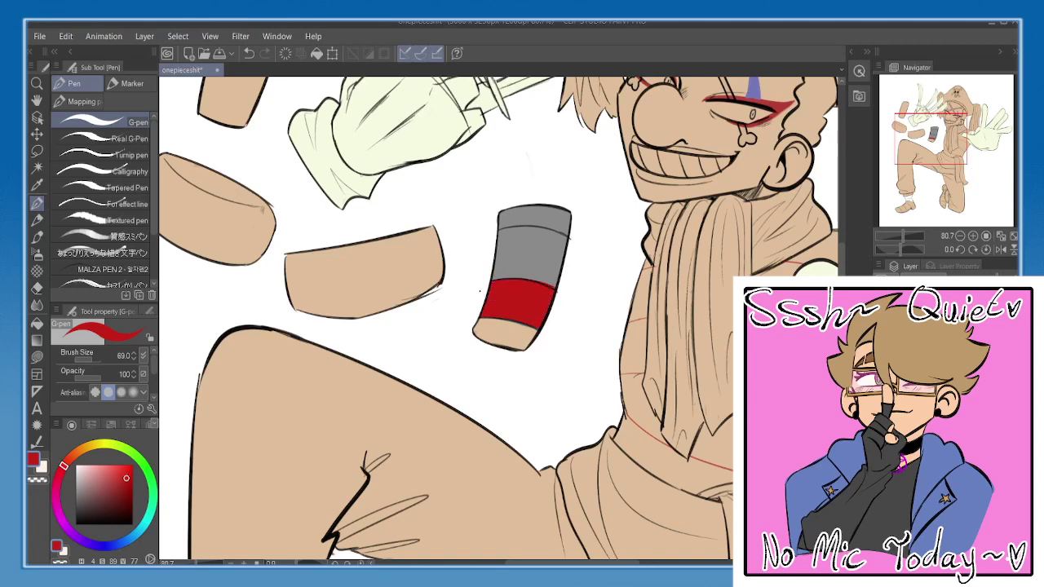
mouse_move(528, 214)
left_mouse_down()
mouse_move(491, 225)
mouse_move(526, 219)
mouse_move(582, 235)
mouse_move(538, 210)
left_mouse_up()
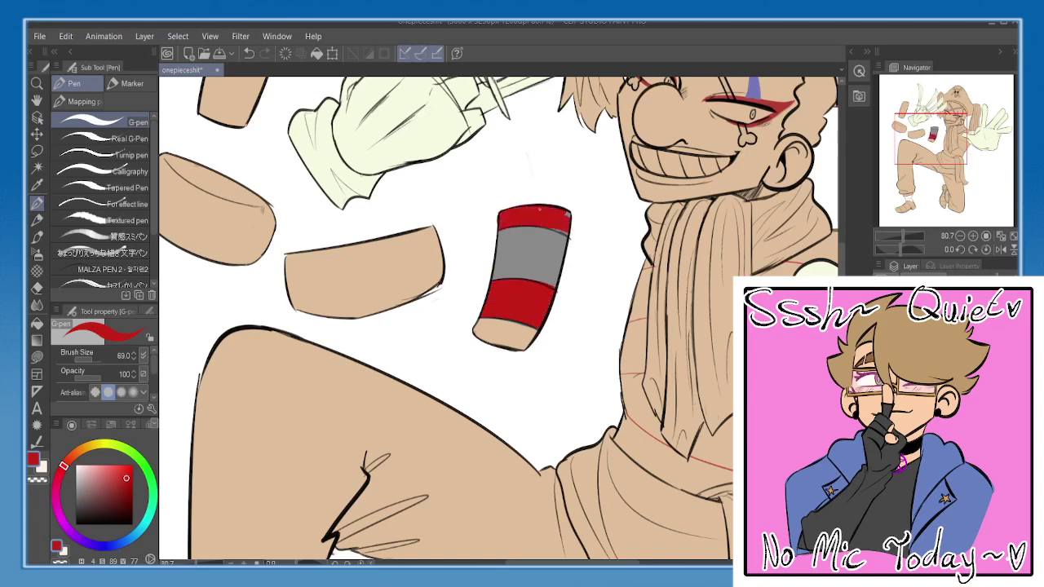
- Paint the sleeve segment's middle band with the gloves' cream colour and tidy the edges between the red and cream stripes
left_click_drag(626, 267, 468, 250)
left_click(675, 270, "alt")
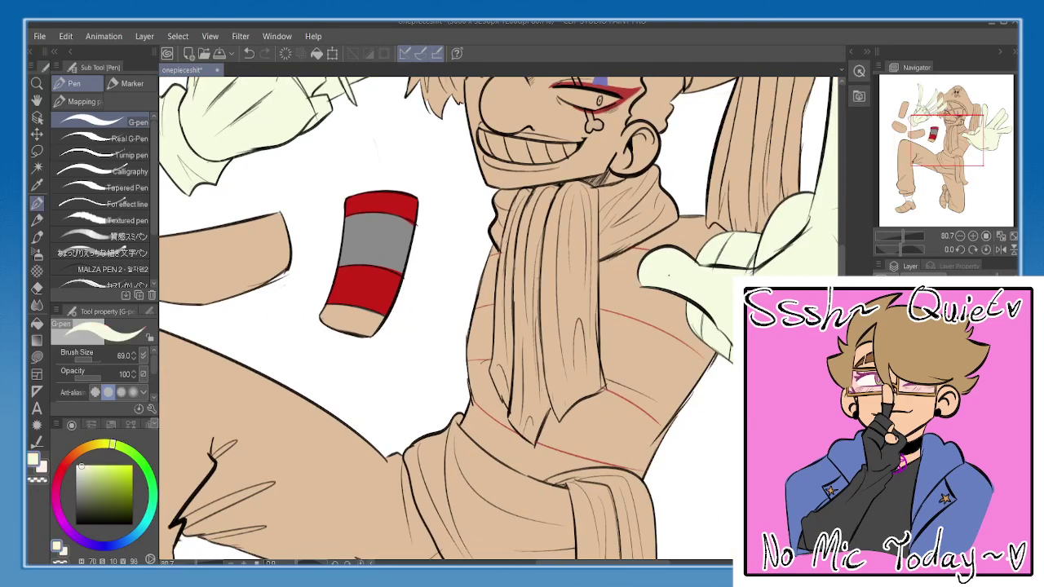
left_click_drag(404, 251, 422, 257)
mouse_move(357, 268)
left_mouse_down()
mouse_move(384, 261)
mouse_move(419, 274)
mouse_move(427, 246)
left_mouse_up()
mouse_move(362, 249)
left_mouse_down()
mouse_move(428, 236)
mouse_move(429, 225)
left_mouse_up()
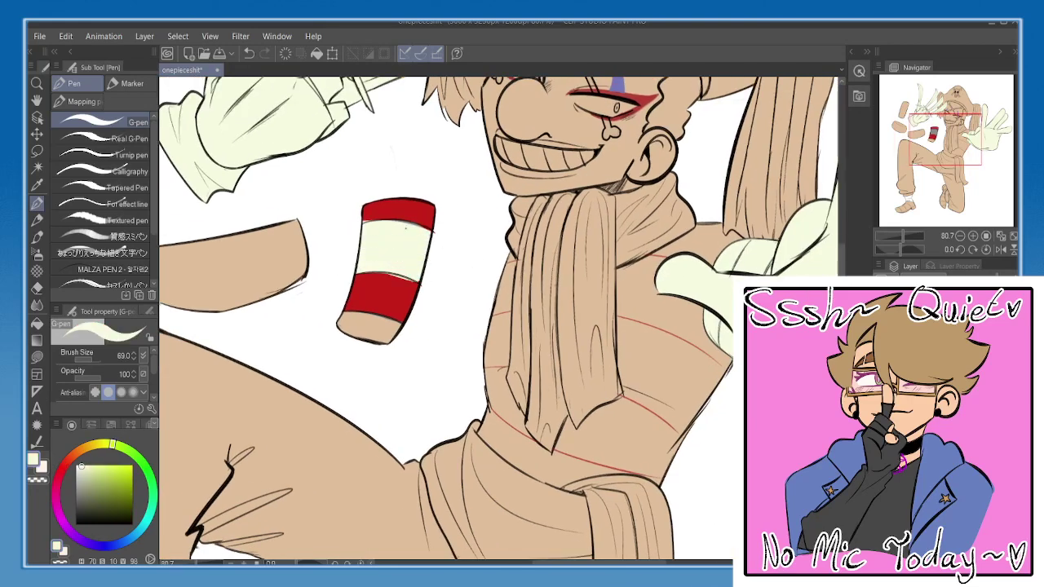
mouse_move(364, 220)
left_mouse_down()
mouse_move(423, 233)
mouse_move(417, 250)
left_mouse_up()
left_click(408, 235, "alt")
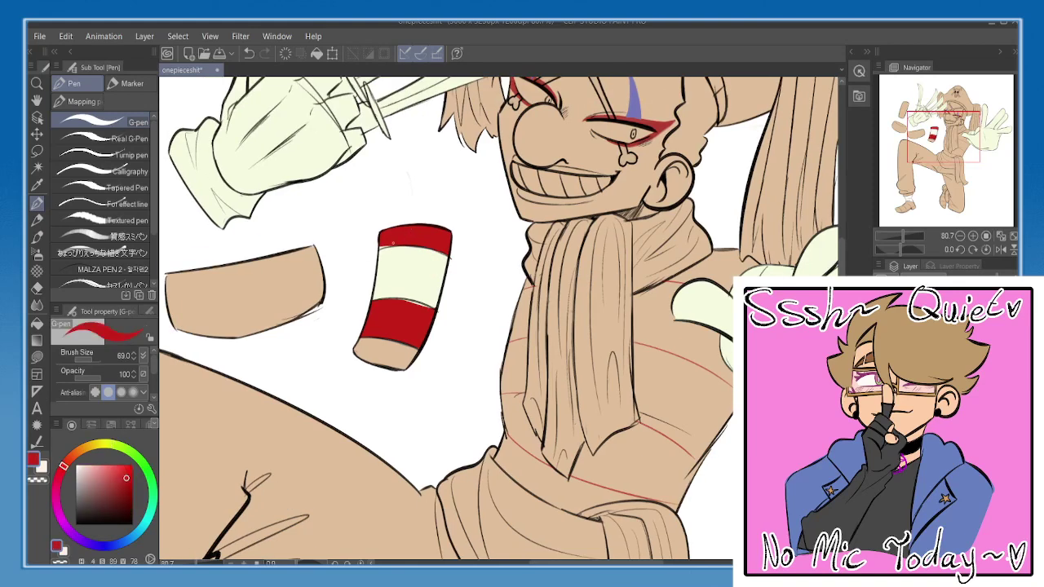
left_click_drag(398, 305, 385, 309)
left_click(415, 296, "alt")
left_click(1014, 236)
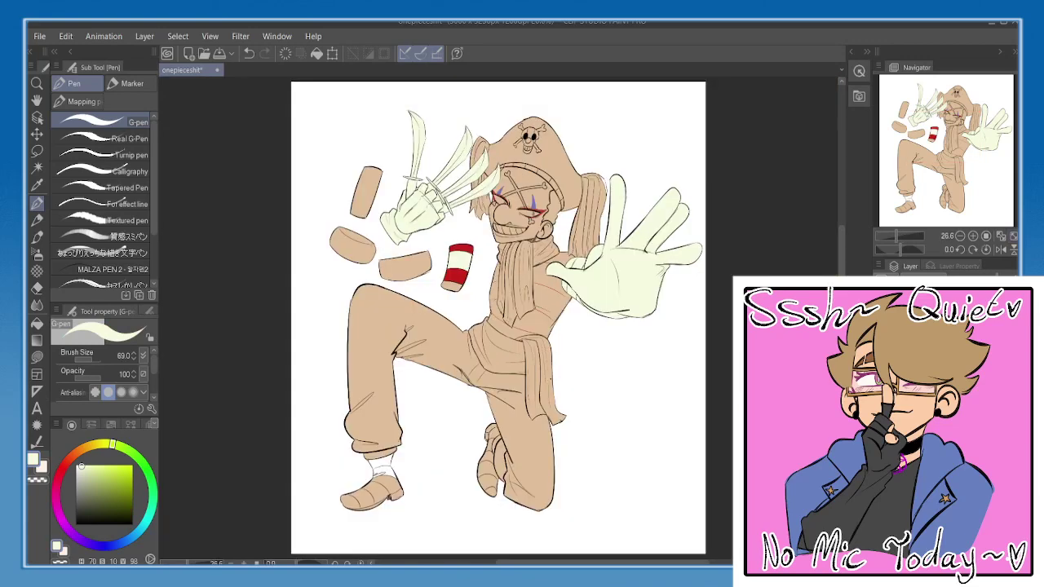
left_click(1001, 250)
left_click(1000, 250)
- Paint red stripes on the sleeve part visible above the open hand's thumb, using the red sampled from the detached sleeve segment
scroll(593, 296, "up", 6)
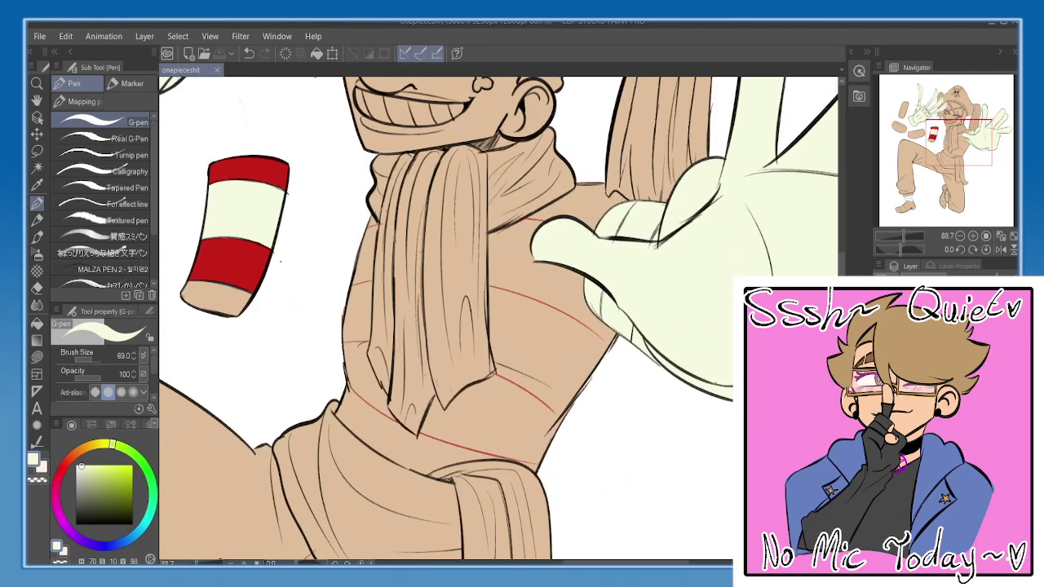
left_click(252, 250, "alt")
mouse_move(579, 225)
left_mouse_down()
mouse_move(518, 247)
mouse_move(558, 239)
mouse_move(589, 211)
mouse_move(562, 231)
left_mouse_up()
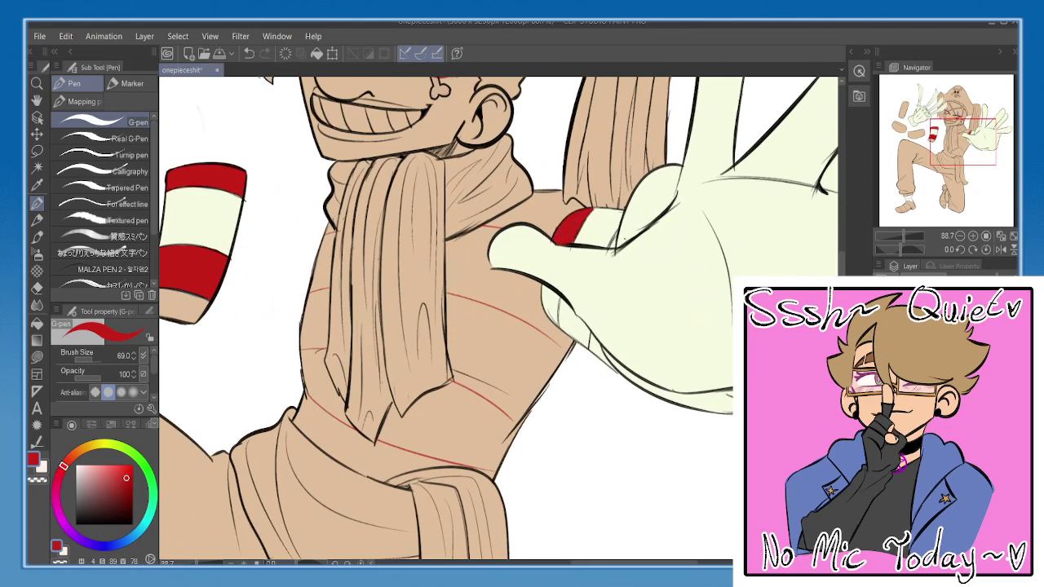
key("ctrl+z")
key("e")
key("p")
left_click(604, 262, "alt")
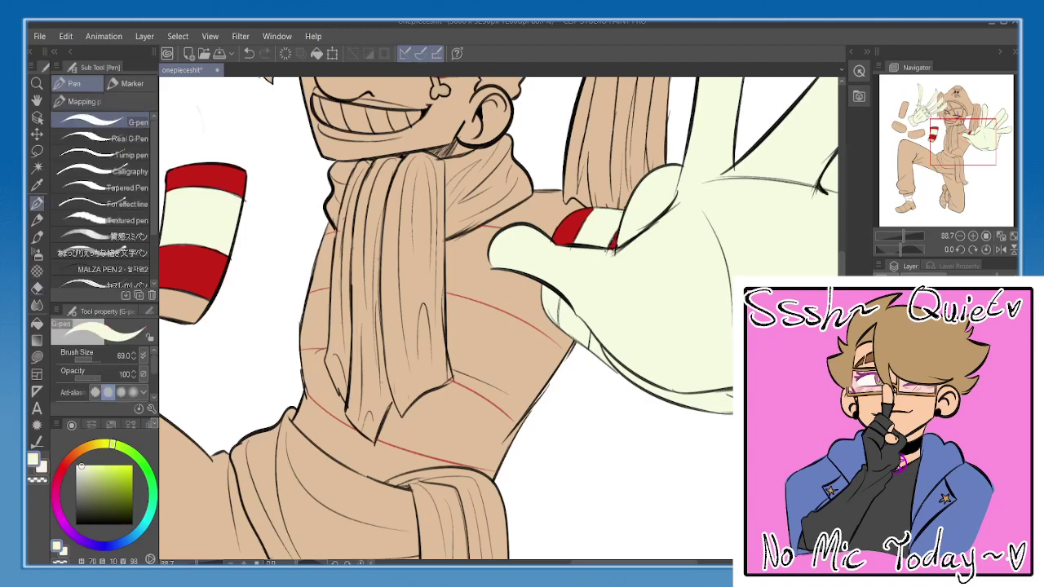
- Paint matching red stripes on the sleeve part below the open hand's thumb and check the drawing mirrored
left_click(566, 229, "alt")
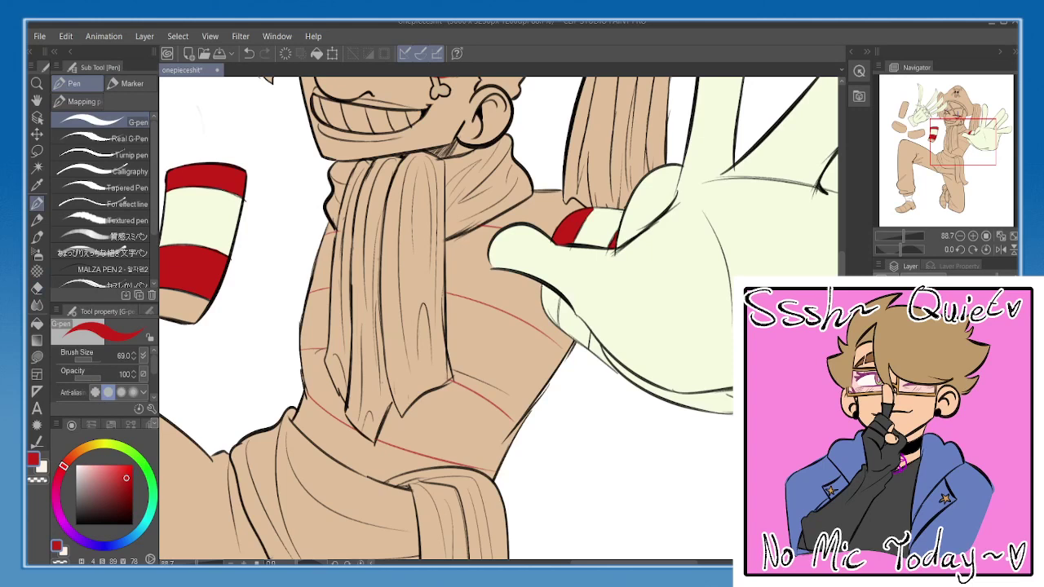
mouse_move(543, 287)
left_mouse_down()
mouse_move(555, 303)
mouse_move(544, 290)
left_mouse_up()
left_click_drag(589, 334, 594, 356)
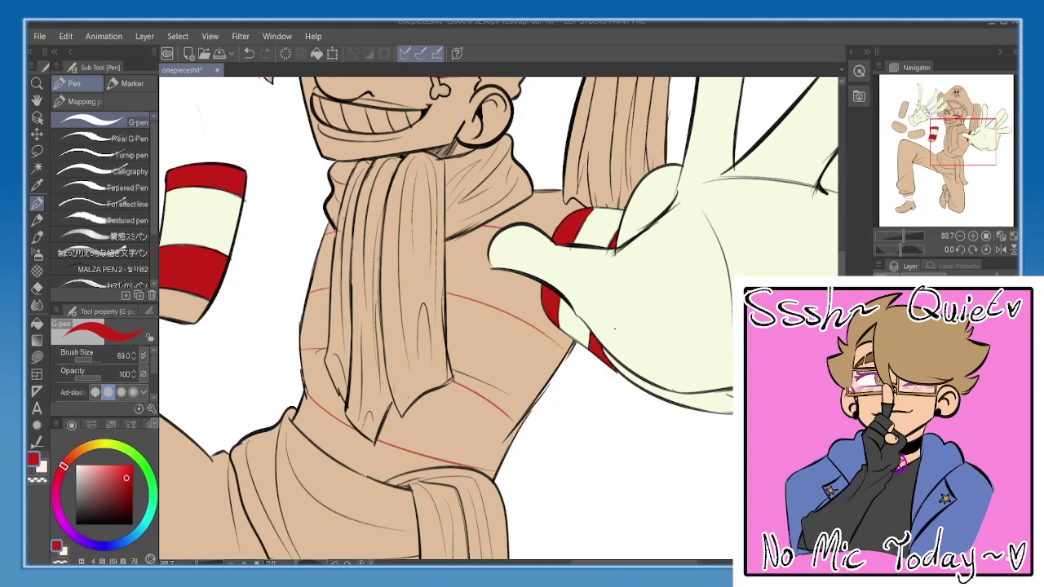
left_click(696, 342, "alt")
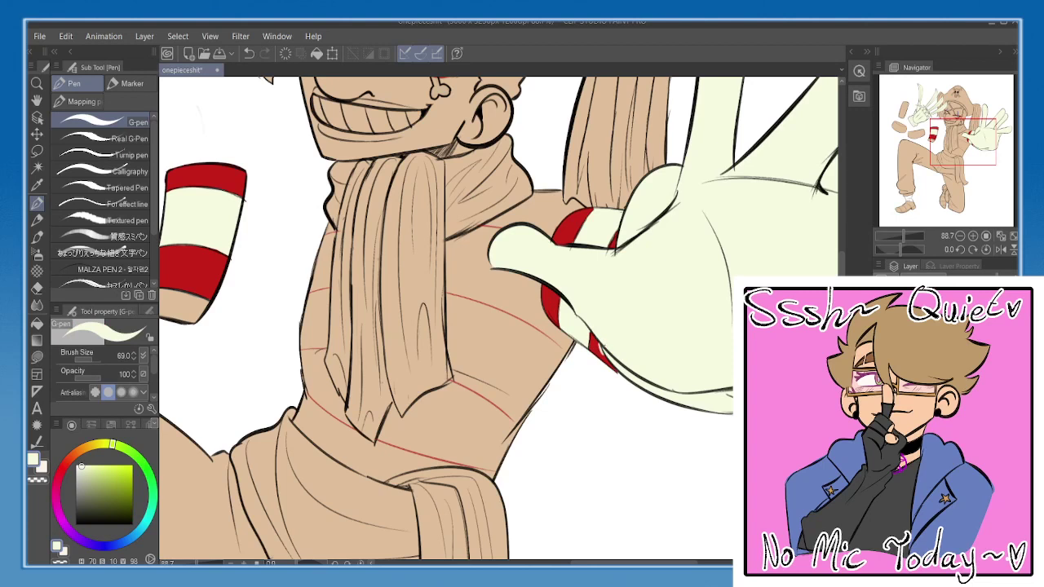
left_click(595, 346, "alt")
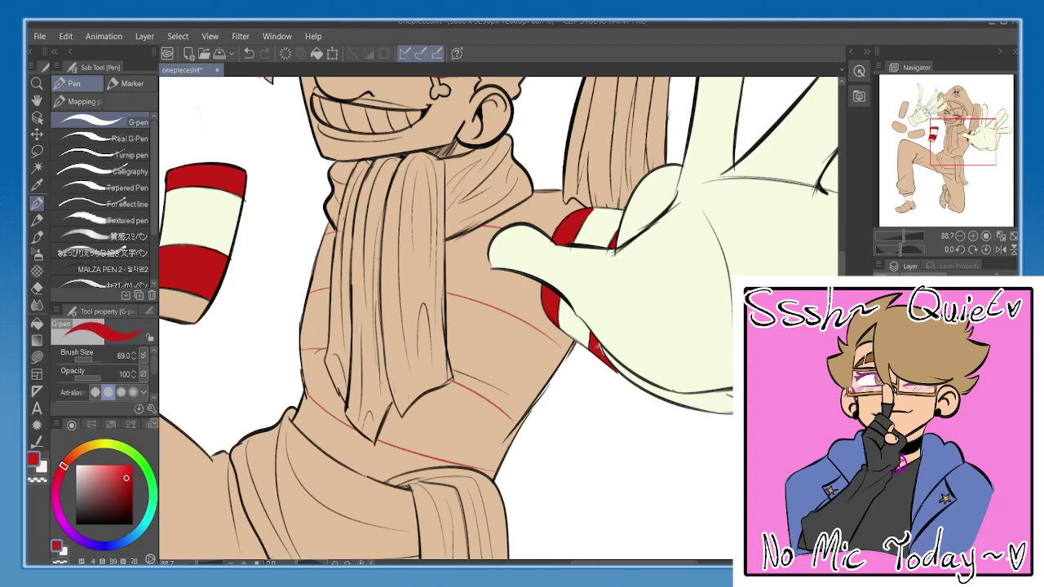
key("ctrl+0")
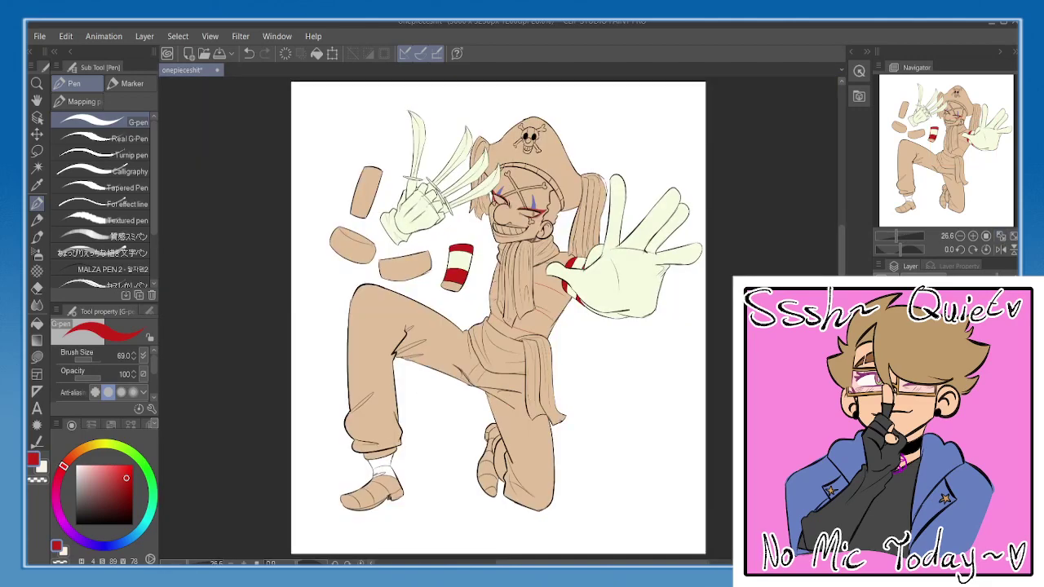
key("h")
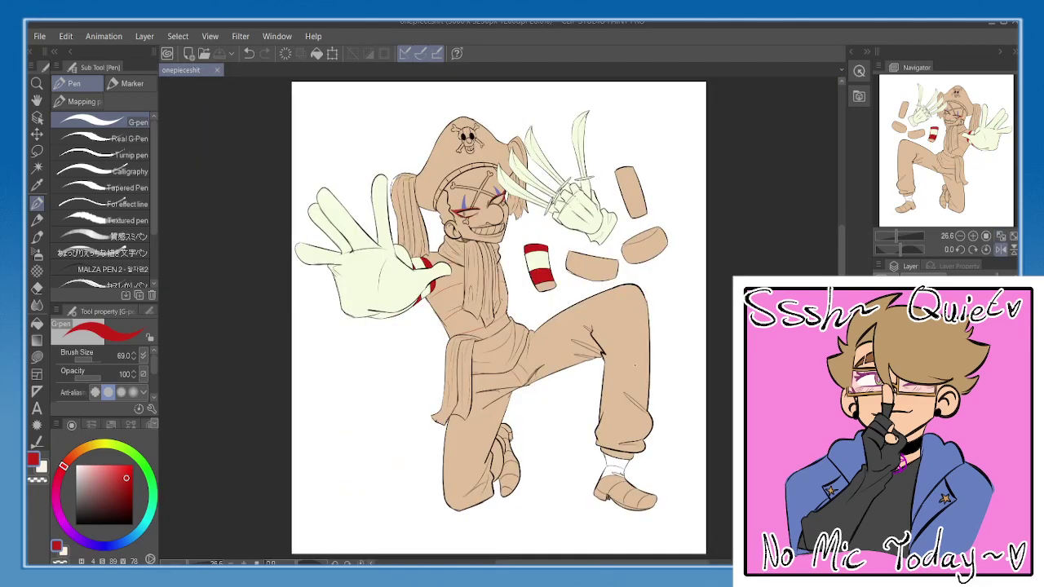
key("h")
- Paint the makeup above and below the eye nearest the ear in the brighter sleeve red
scroll(550, 262, "up", 3)
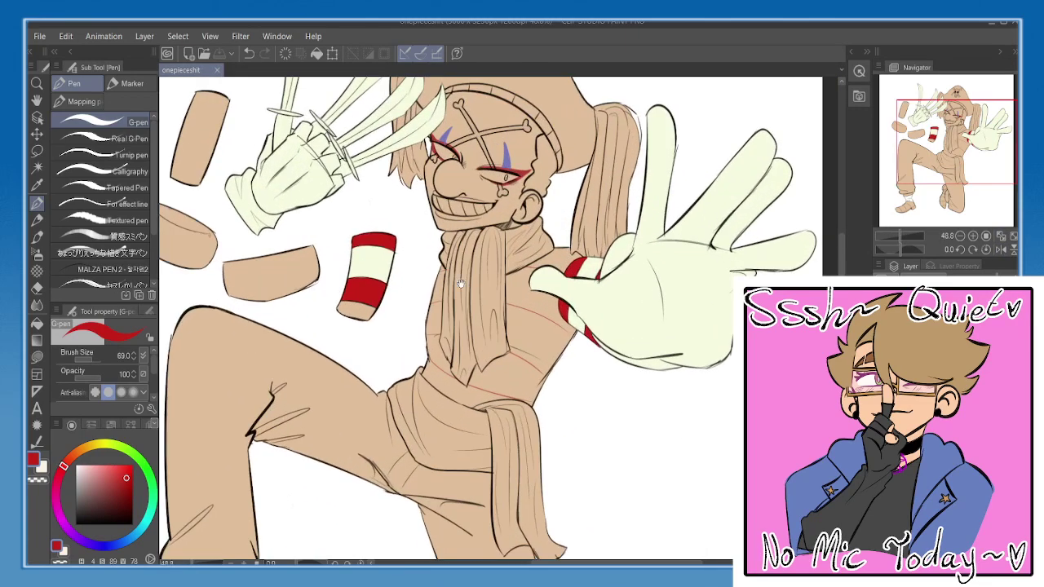
left_click_drag(463, 211, 538, 257)
scroll(538, 256, "up", 4)
scroll(488, 226, "up", 4)
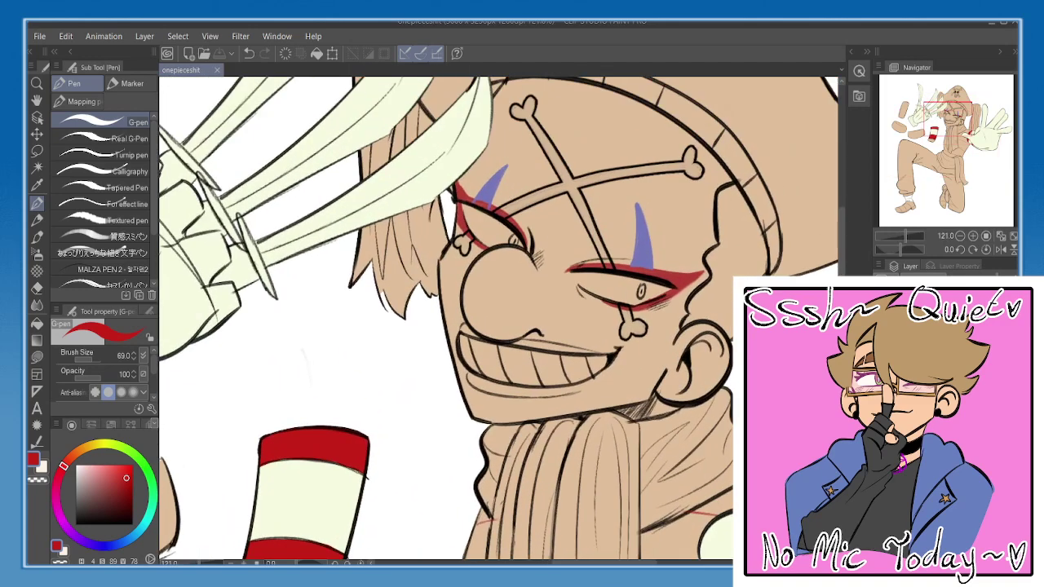
scroll(795, 322, "up", 1)
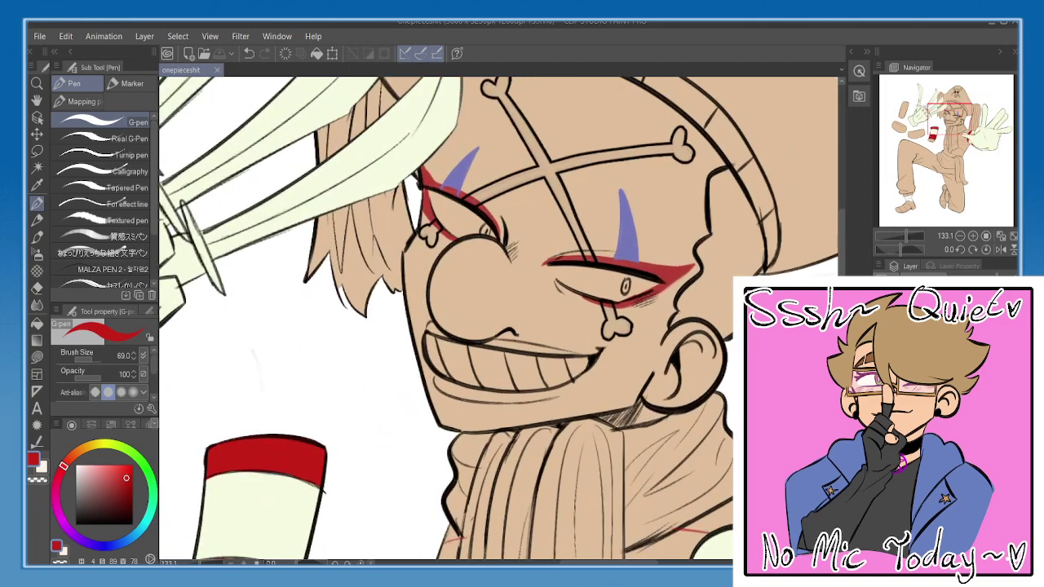
left_click(884, 334)
left_click(884, 335)
scroll(721, 240, "up", 4)
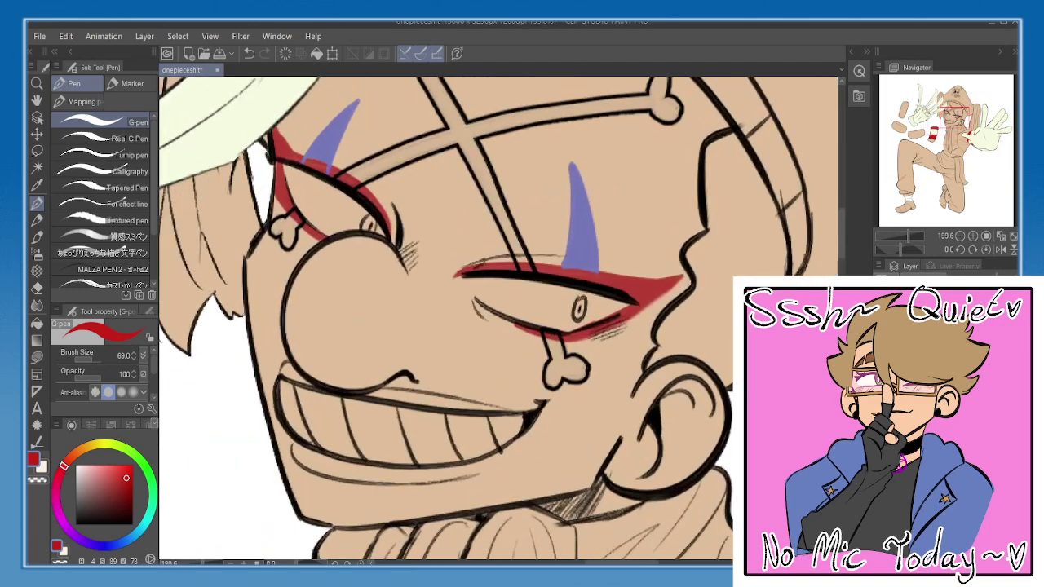
left_click_drag(562, 332, 617, 321)
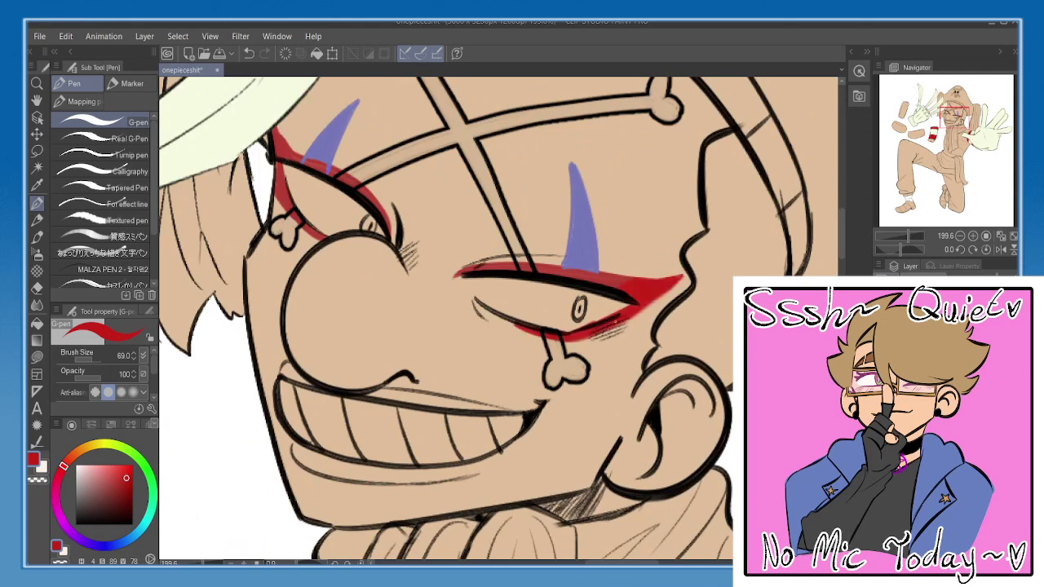
mouse_move(639, 286)
left_mouse_down()
mouse_move(526, 269)
mouse_move(456, 274)
mouse_move(600, 268)
left_mouse_up()
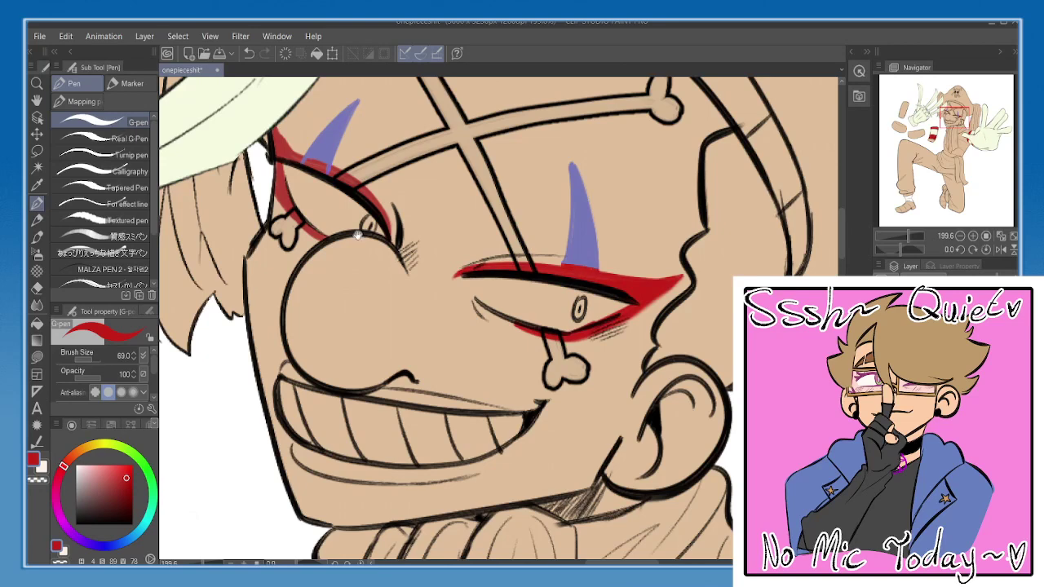
- Sample the purple of the spike above the eye as the alternate colour and review the face makeup from further out
left_click_drag(358, 236, 390, 258)
left_click(621, 278, "alt")
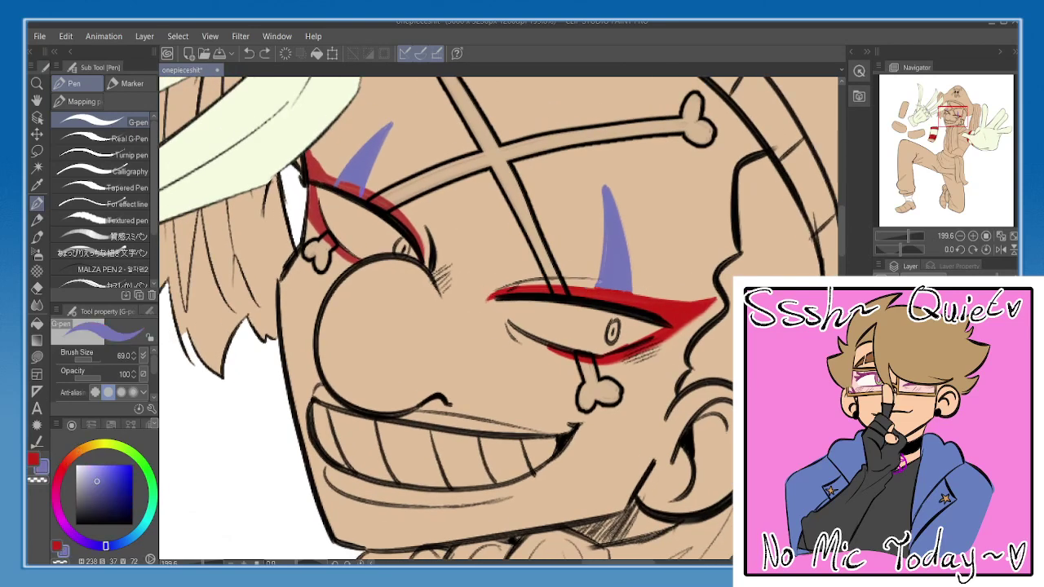
key("x")
left_click_drag(359, 257, 391, 312)
mouse_move(390, 316)
left_mouse_down()
mouse_move(370, 300)
mouse_move(343, 224)
mouse_move(353, 223)
left_mouse_up()
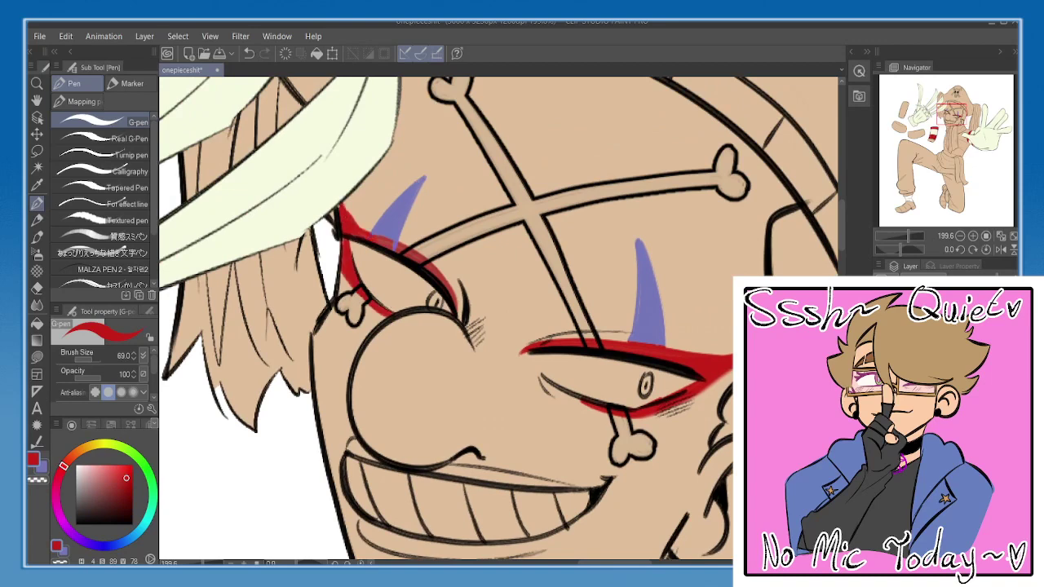
key("x")
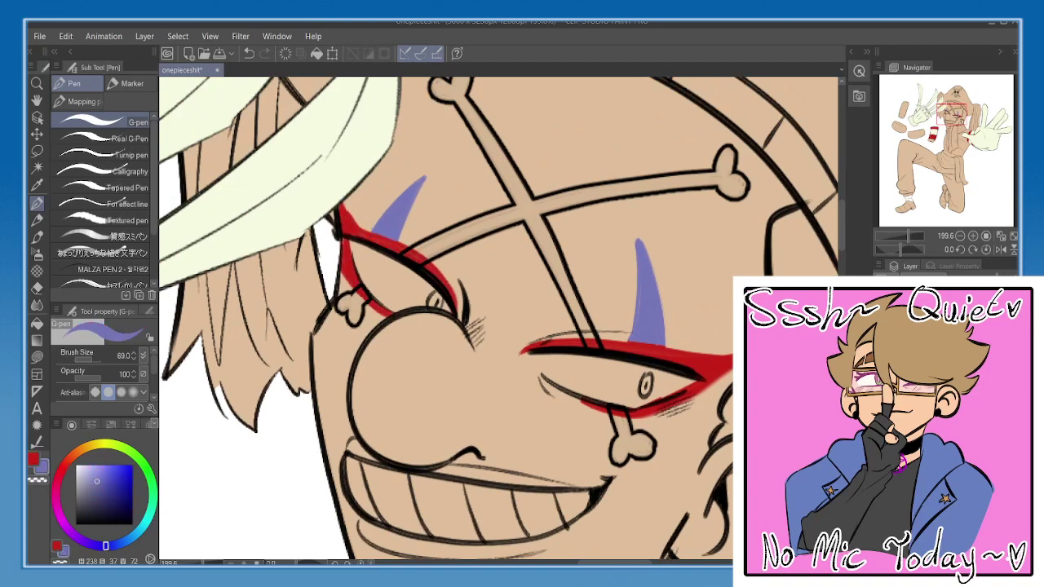
left_click(960, 237)
left_click(959, 237)
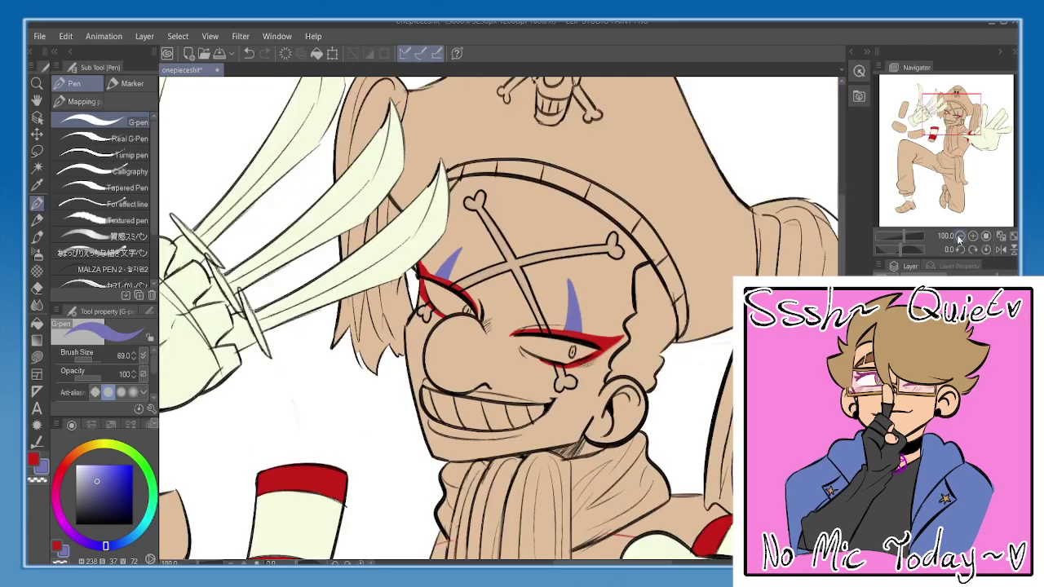
left_click(959, 236)
left_click_drag(956, 127, 956, 121)
key("x")
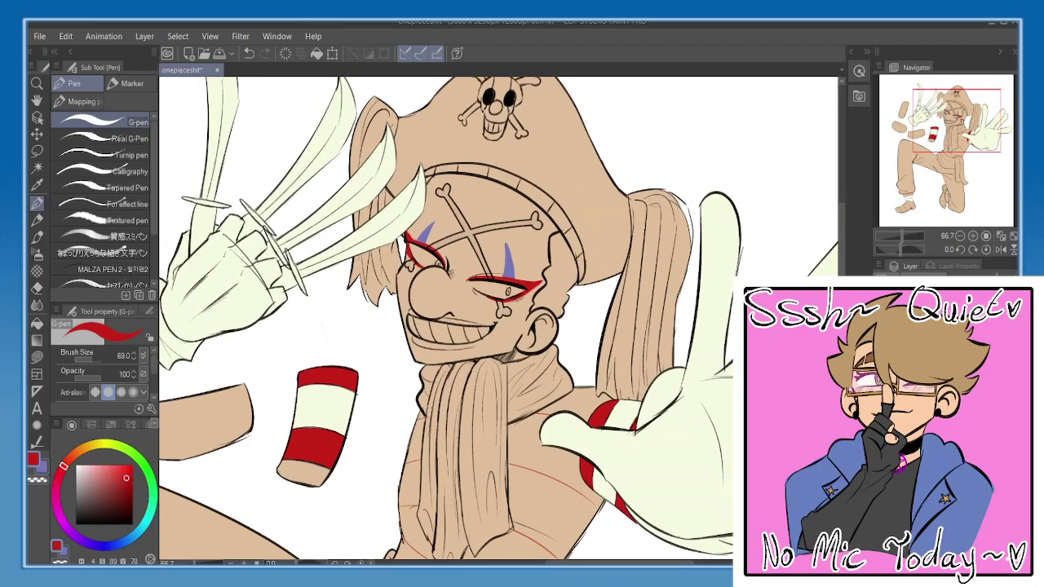
- Paint the lower lip in the eye makeup's red and clean its edge with the Hard eraser at size 6.4
scroll(670, 304, "up", 6)
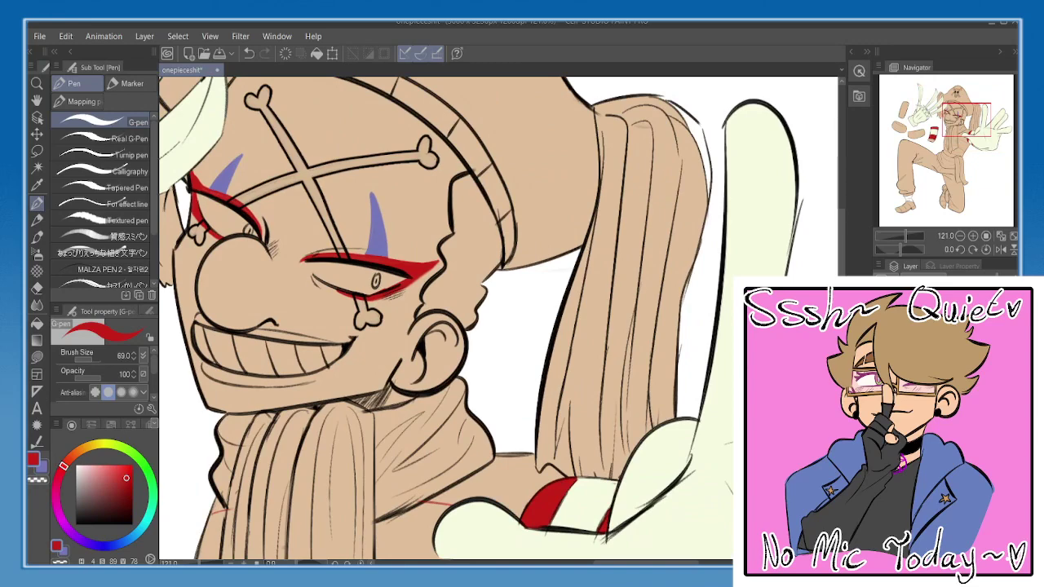
left_click_drag(319, 341, 471, 285)
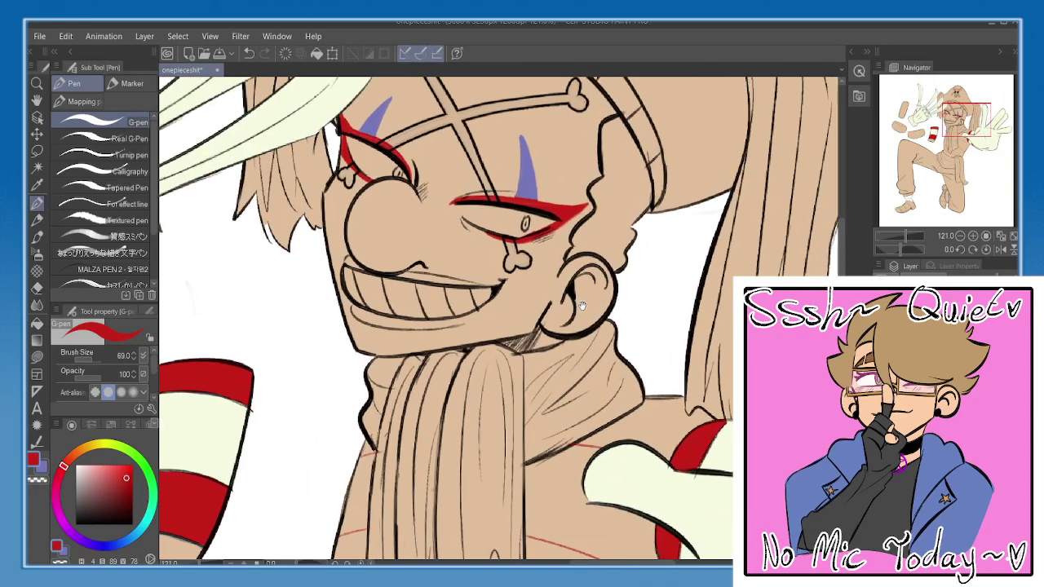
scroll(470, 285, "up", 6)
mouse_move(281, 316)
left_mouse_down()
mouse_move(378, 345)
mouse_move(309, 339)
mouse_move(300, 336)
mouse_move(400, 347)
mouse_move(355, 339)
mouse_move(471, 331)
mouse_move(447, 344)
left_mouse_up()
key("e")
key("p")
key("e")
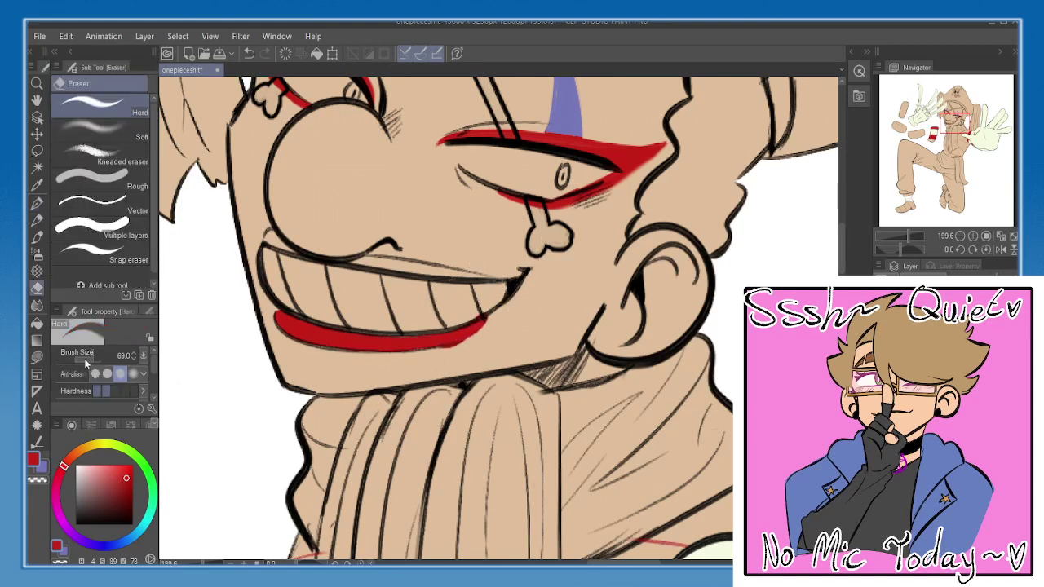
left_click(86, 360)
left_click_drag(461, 348, 454, 345)
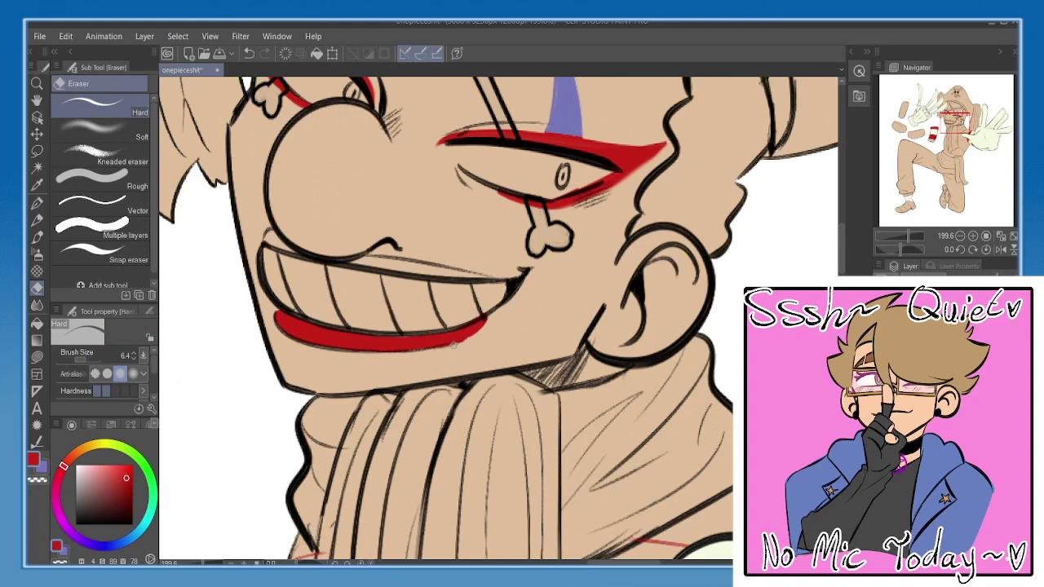
left_click_drag(387, 277, 399, 286)
- Paint the upper lip in the same red, from the corner beneath the nose along the top of the teeth
key("p")
mouse_move(287, 250)
left_mouse_down()
mouse_move(302, 260)
mouse_move(274, 241)
left_mouse_up()
left_click_drag(298, 263, 283, 253)
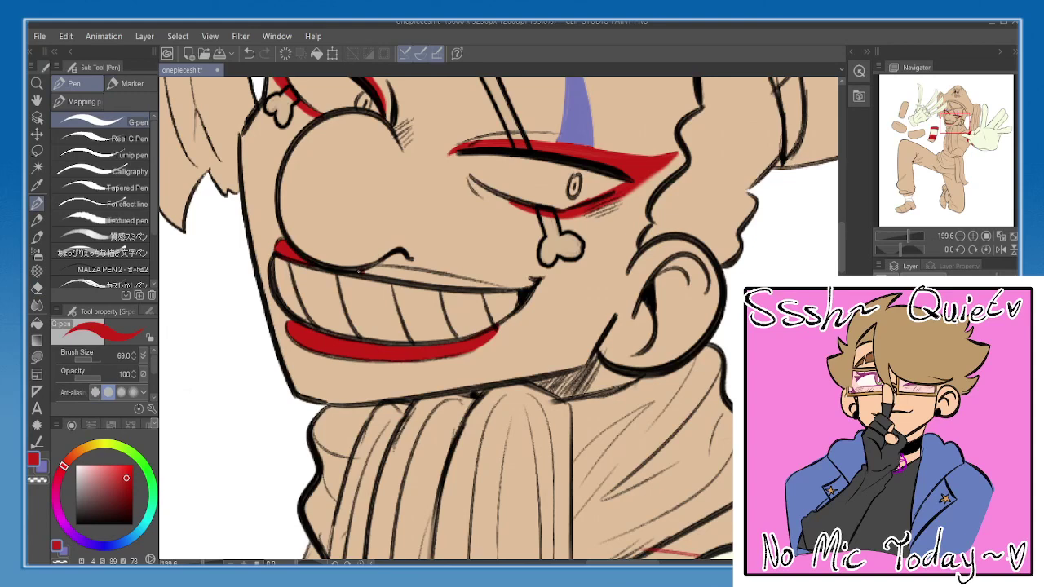
mouse_move(359, 271)
left_mouse_down()
mouse_move(510, 289)
mouse_move(498, 288)
mouse_move(545, 363)
mouse_move(557, 414)
left_mouse_up()
key("ctrl+z")
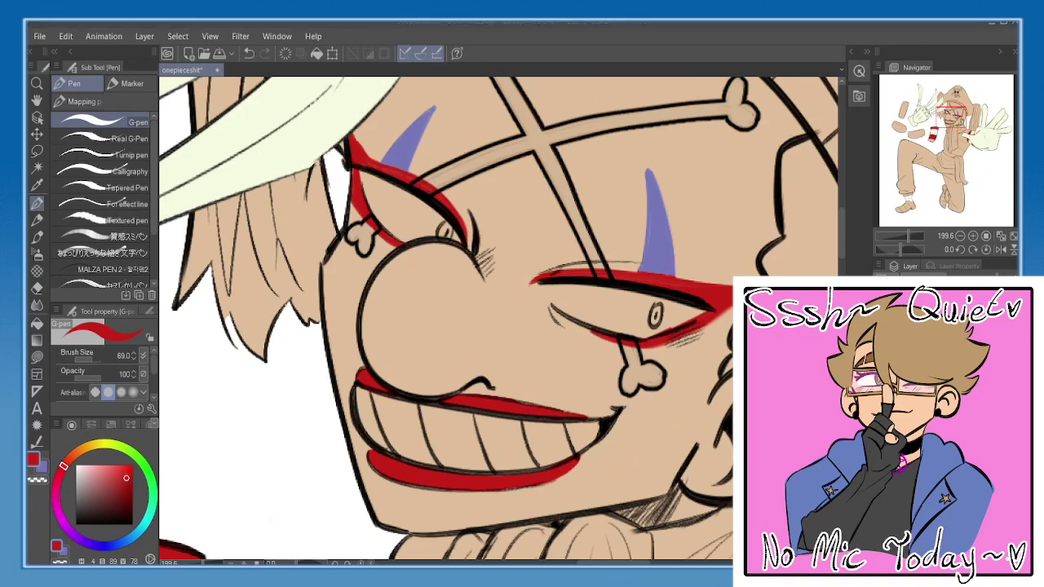
scroll(498, 317, "down", 1)
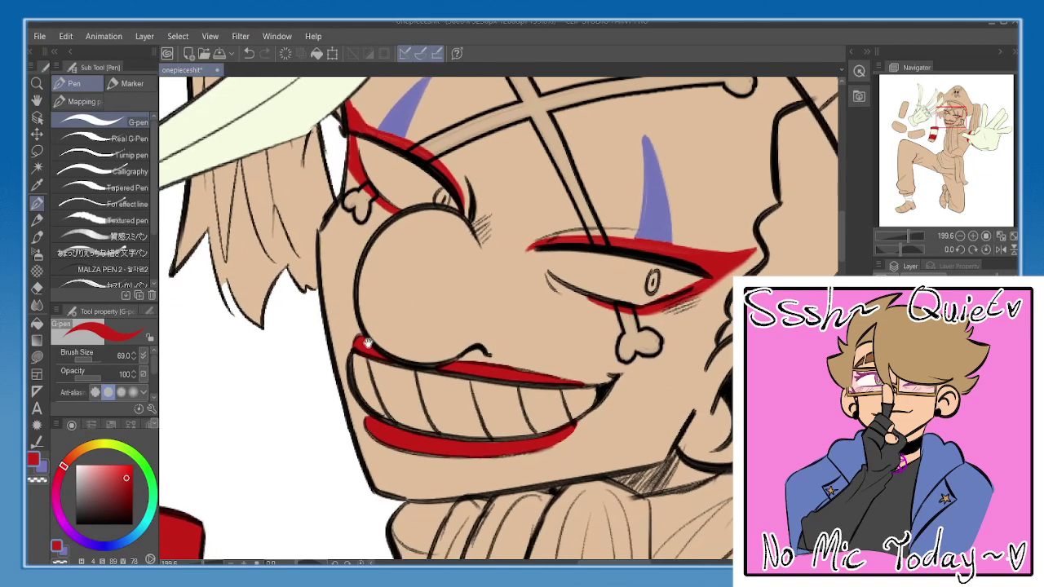
left_click_drag(526, 404, 503, 365)
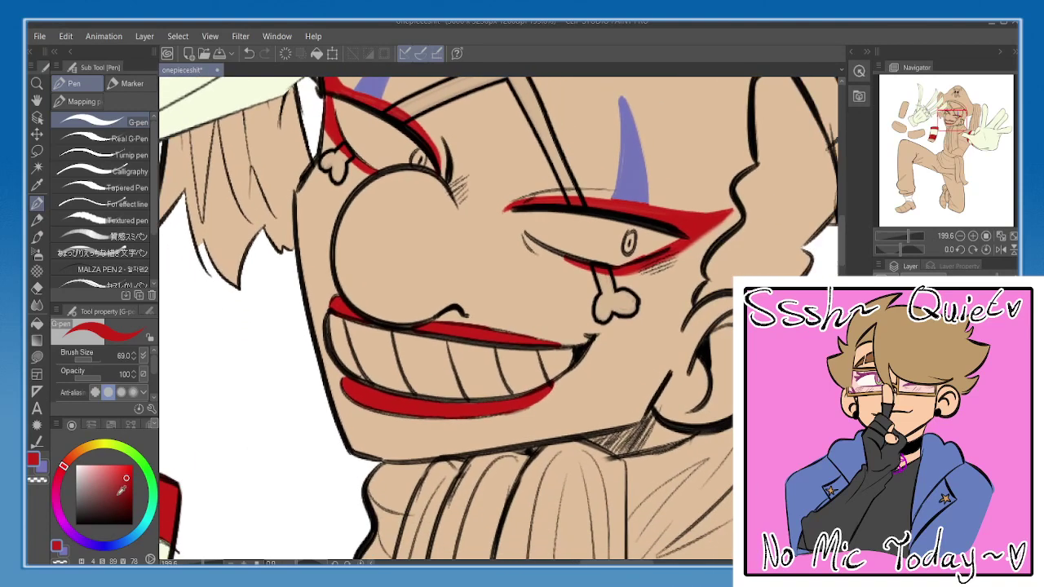
- Recolour the upper and lower lips with a darker red at full saturation and 59 brightness
key("x")
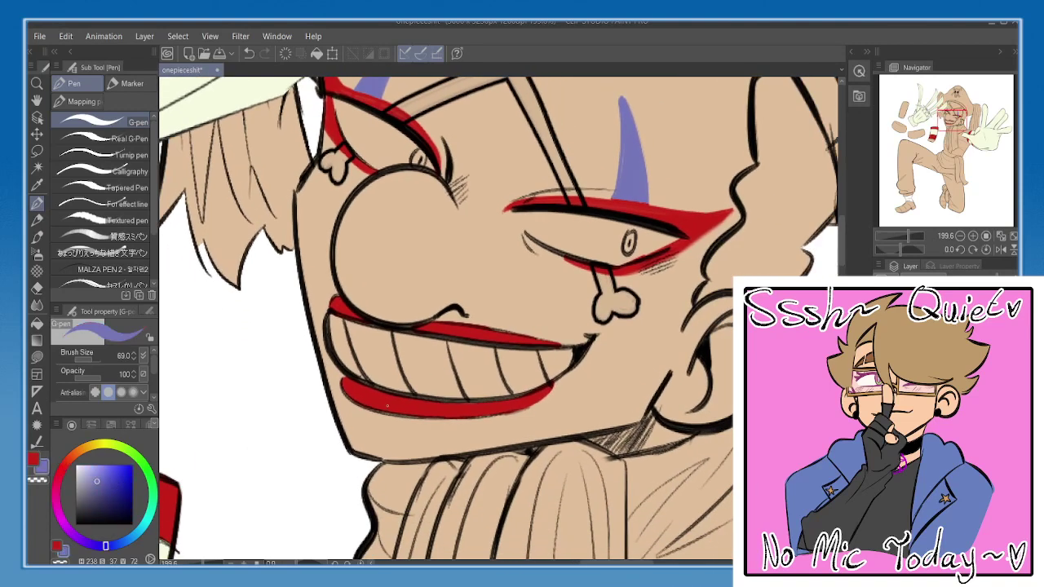
key("x")
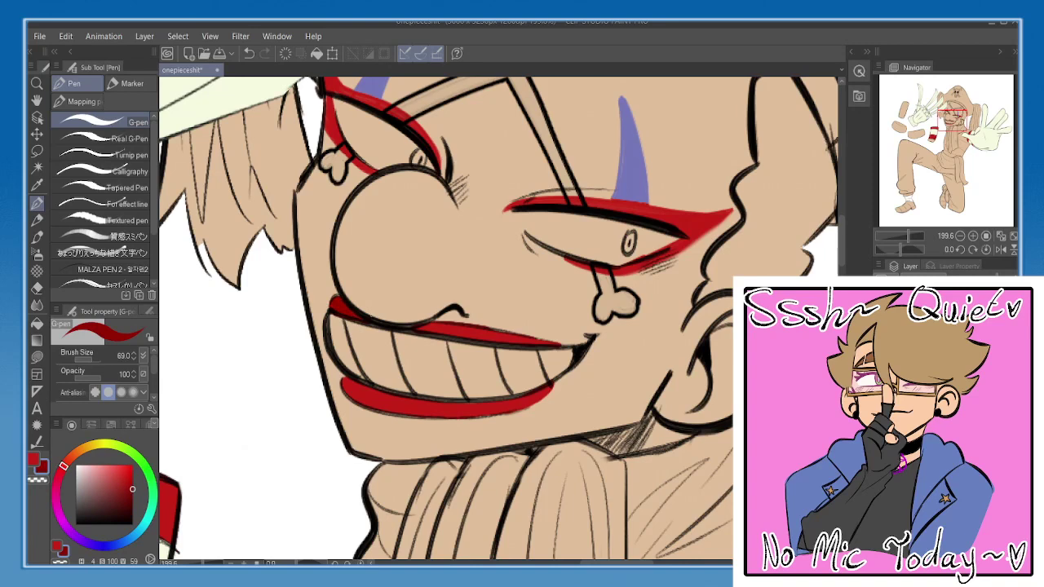
left_click_drag(419, 327, 558, 343)
left_click_drag(547, 392, 346, 389)
left_click_drag(539, 269, 536, 323)
- Fill the round clown nose with the brighter red sampled from the eye makeup
left_click(695, 279, "alt")
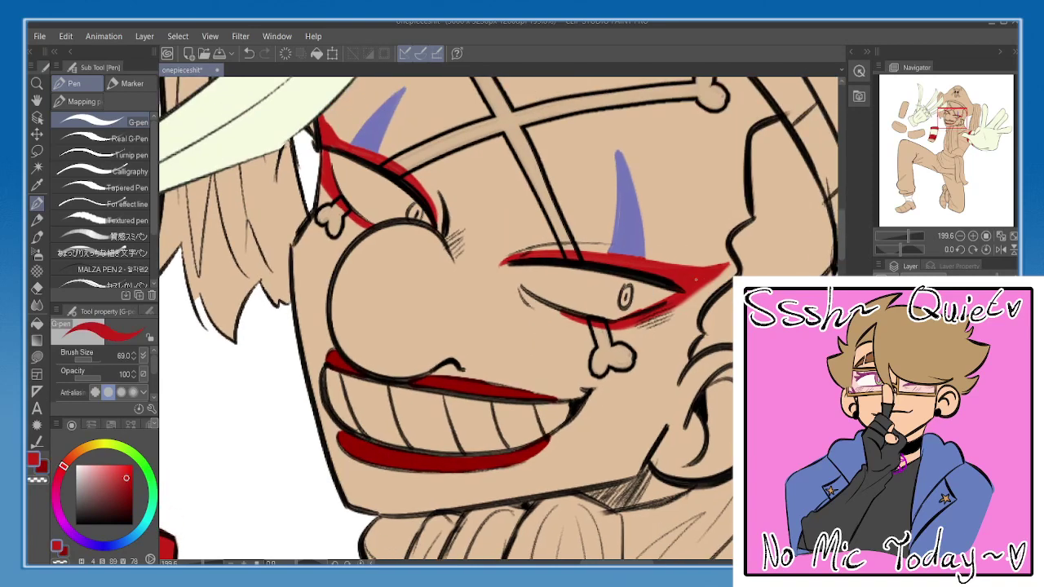
scroll(521, 320, "up", 1)
scroll(489, 312, "down", 1)
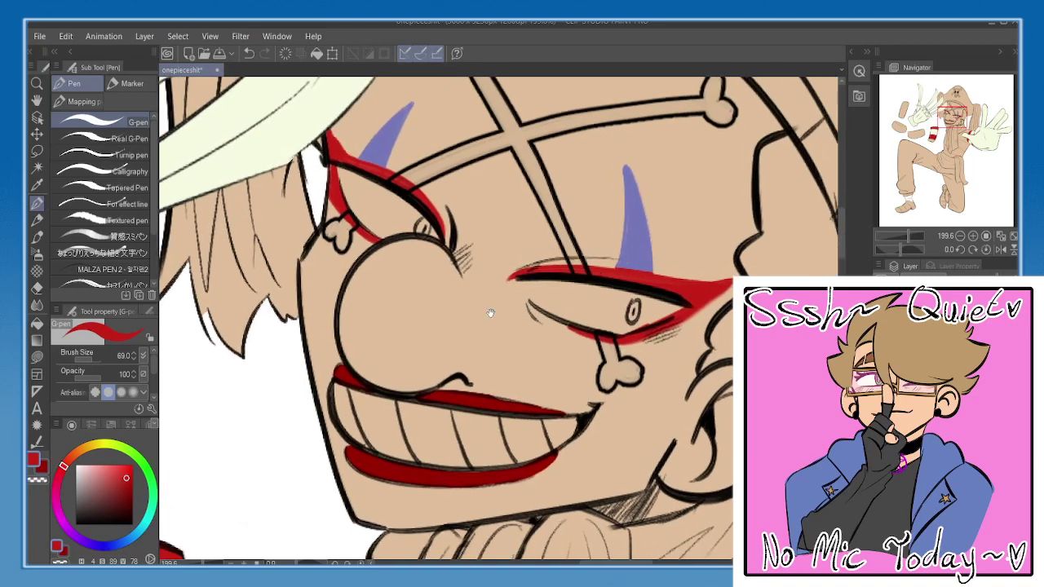
key("ctrl+z")
mouse_move(445, 255)
left_mouse_down()
mouse_move(473, 313)
mouse_move(461, 326)
mouse_move(467, 349)
mouse_move(450, 373)
mouse_move(407, 383)
mouse_move(360, 337)
mouse_move(371, 377)
mouse_move(349, 328)
mouse_move(399, 251)
mouse_move(461, 275)
mouse_move(467, 302)
left_mouse_up()
mouse_move(468, 302)
left_mouse_down()
mouse_move(465, 351)
mouse_move(447, 373)
mouse_move(445, 352)
mouse_move(390, 350)
mouse_move(420, 302)
mouse_move(431, 352)
left_mouse_up()
key("ctrl+z")
mouse_move(515, 237)
left_mouse_down()
mouse_move(475, 287)
mouse_move(481, 319)
left_mouse_up()
left_click(493, 238, "alt")
mouse_move(458, 273)
left_mouse_down()
mouse_move(471, 340)
mouse_move(462, 375)
mouse_move(468, 298)
mouse_move(455, 373)
left_mouse_up()
left_click(429, 323, "alt")
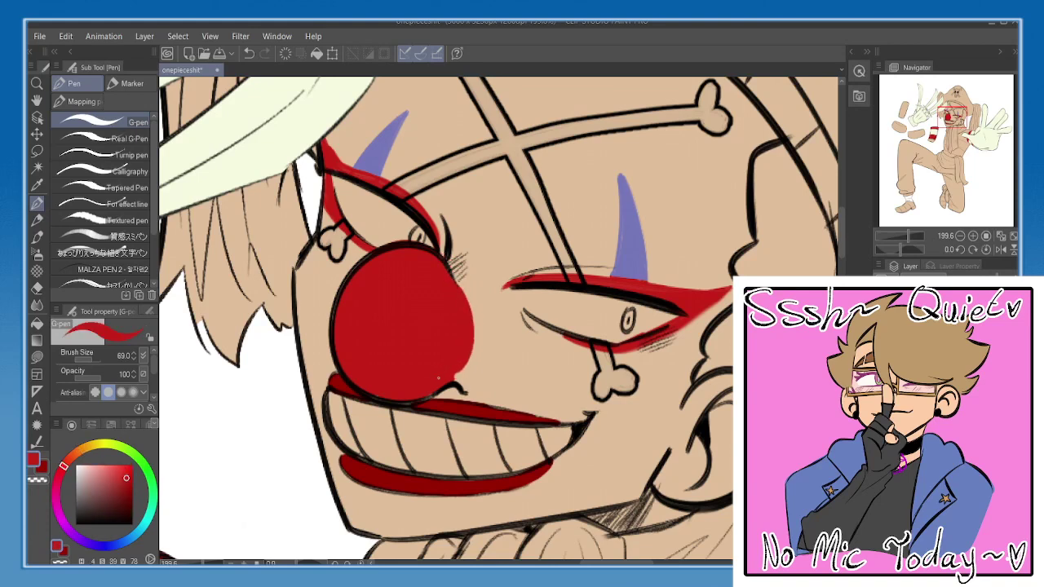
- Shade the lower edge of the nose with the lips' dark red
left_click_drag(553, 303, 561, 283)
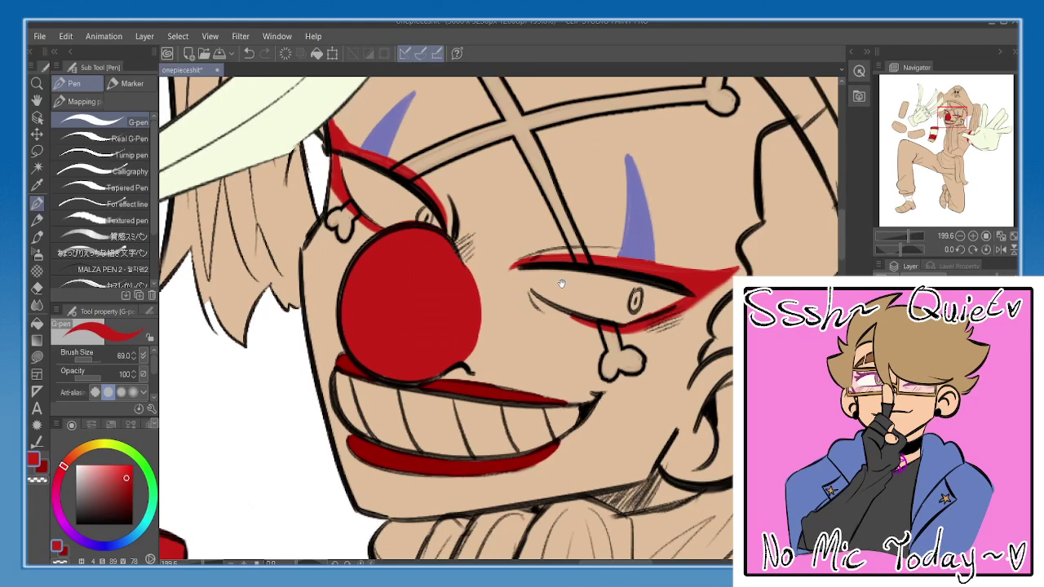
left_click(41, 467)
left_click_drag(394, 339, 442, 356)
key("ctrl+z")
mouse_move(346, 330)
left_mouse_down()
mouse_move(408, 372)
mouse_move(450, 355)
left_mouse_up()
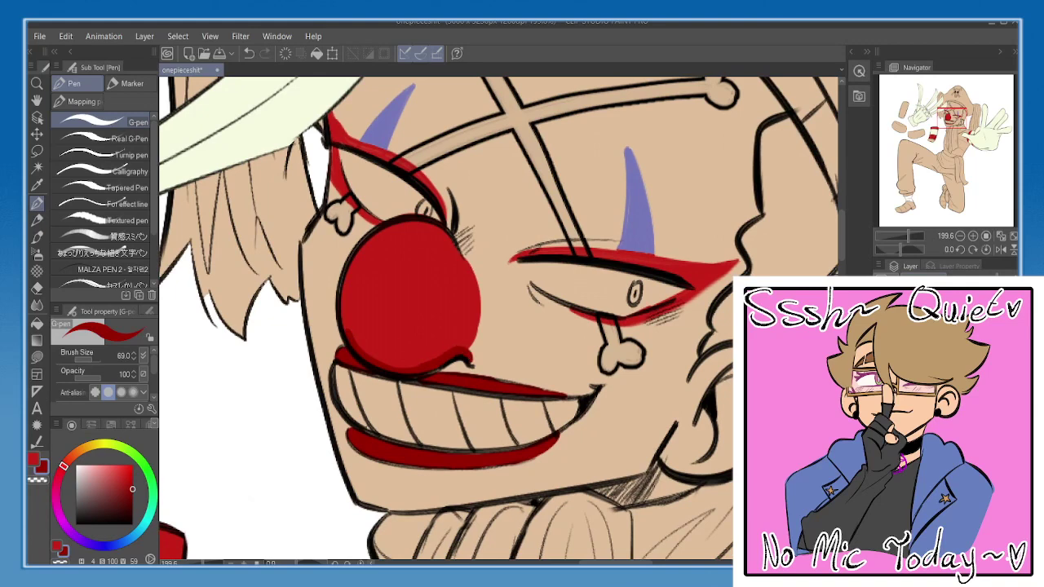
- Mix a lighter red with saturation 63 and brightness 100 and paint a thin highlight along the nose's upper edge
left_click(350, 340, "alt")
mouse_move(116, 470)
left_mouse_down()
mouse_move(97, 465)
mouse_move(111, 455)
left_mouse_up()
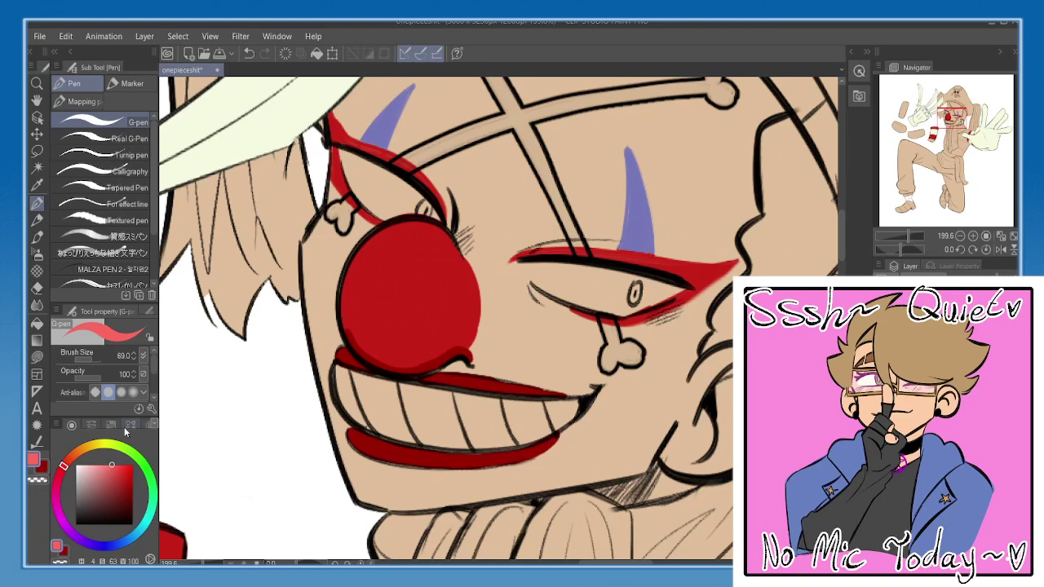
mouse_move(361, 258)
left_mouse_down()
mouse_move(378, 270)
mouse_move(365, 273)
left_mouse_up()
key("ctrl+z")
mouse_move(447, 238)
left_mouse_down()
mouse_move(412, 228)
mouse_move(358, 261)
left_mouse_up()
key("ctrl+z")
mouse_move(448, 238)
left_mouse_down()
mouse_move(402, 230)
mouse_move(365, 259)
mouse_move(428, 222)
left_mouse_up()
key("ctrl+z")
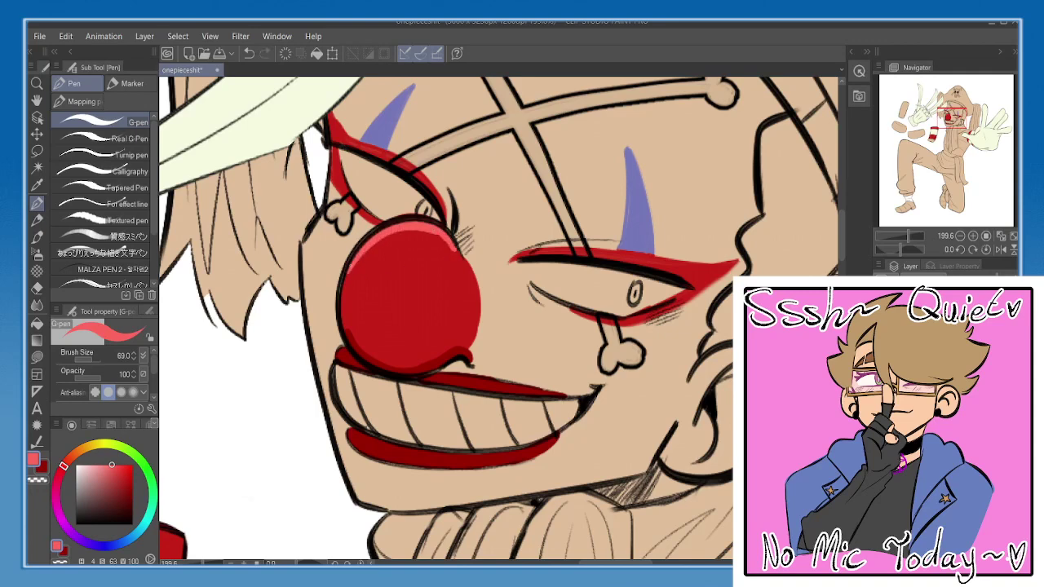
- Add a large light-red highlight spot and a small dot beside it on the nose, and check the whole drawing mirrored
mouse_move(352, 263)
left_mouse_down()
mouse_move(365, 295)
mouse_move(357, 300)
mouse_move(357, 284)
left_mouse_up()
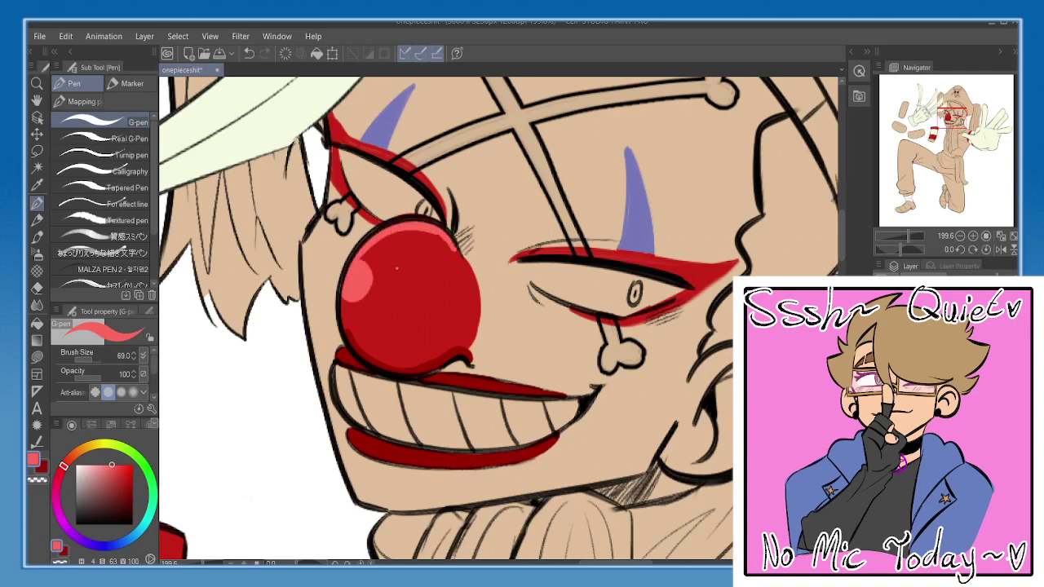
left_click(373, 297)
key("ctrl+z")
left_click(368, 297)
left_click(1011, 236)
left_click(1000, 249)
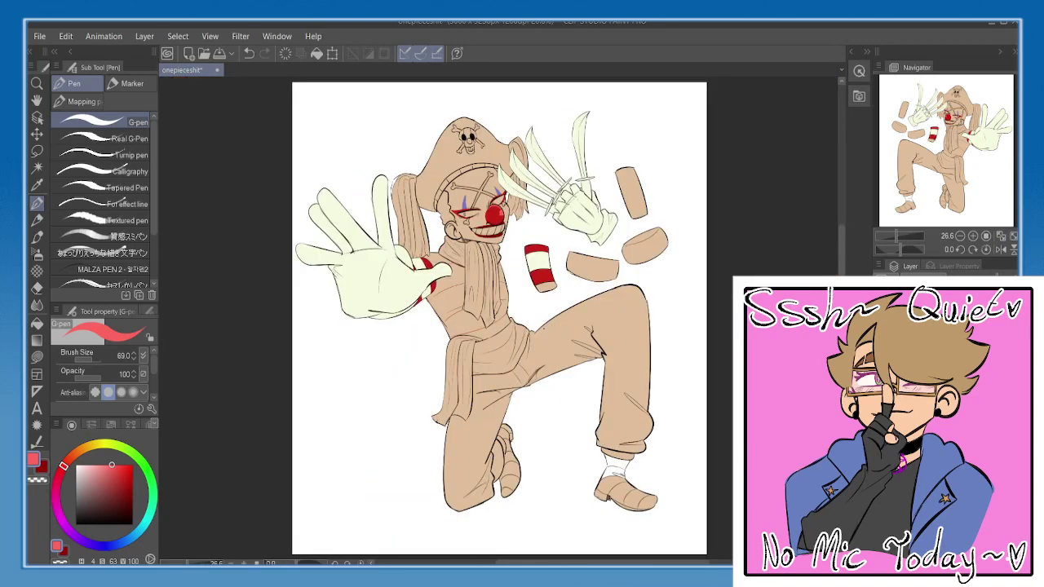
left_click(1000, 249)
- Paint the white of the eye nearest the ear with the cream sampled from the gloves and knives
scroll(584, 228, "up", 3)
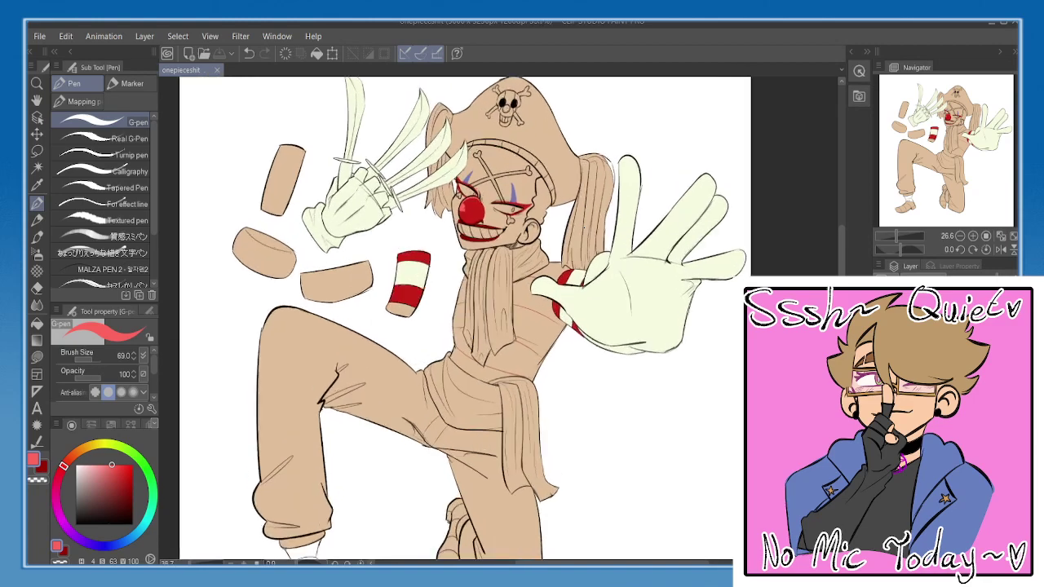
scroll(584, 228, "up", 1)
left_click_drag(393, 226, 619, 336)
left_click(493, 188, "alt")
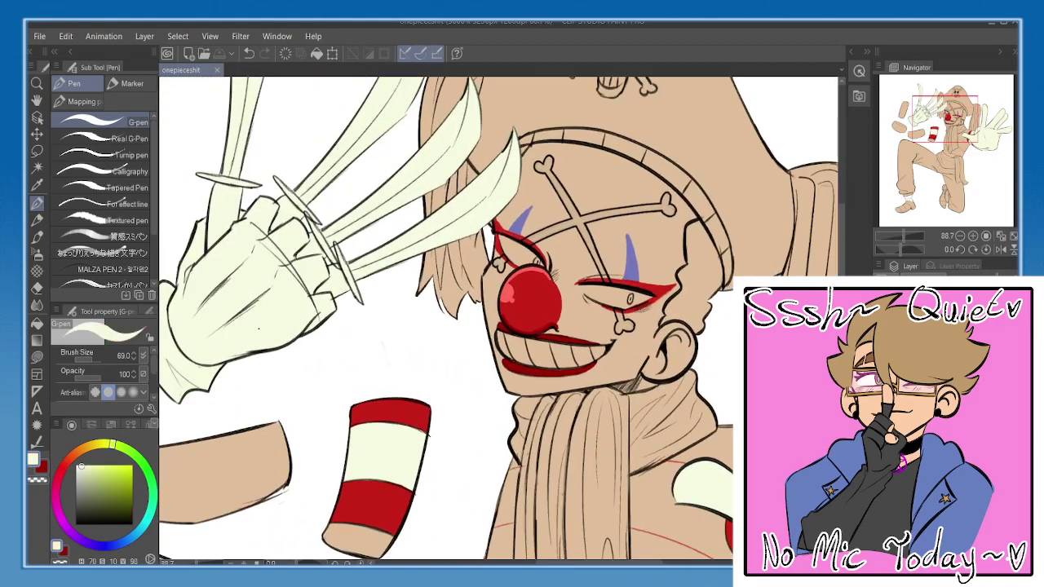
left_click_drag(481, 282, 442, 311)
scroll(441, 312, "up", 2)
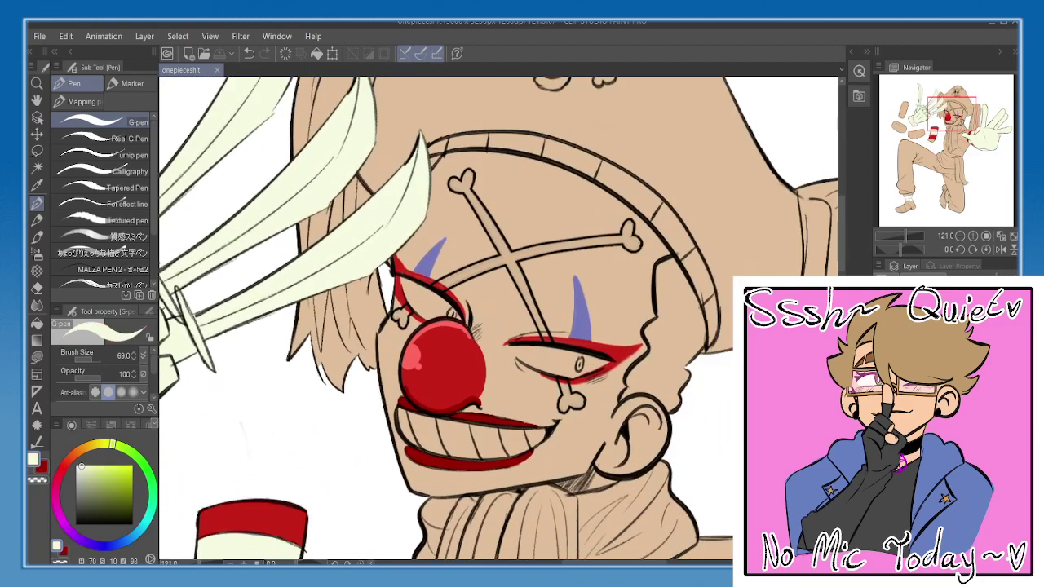
scroll(585, 250, "up", 2)
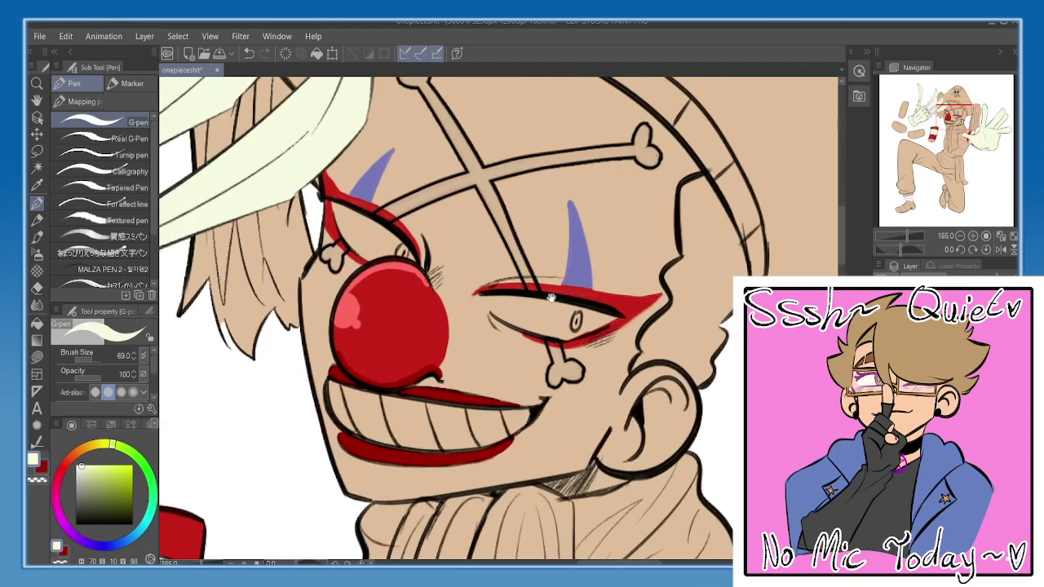
mouse_move(503, 251)
left_mouse_down()
mouse_move(580, 276)
mouse_move(623, 266)
mouse_move(519, 250)
mouse_move(549, 246)
left_mouse_up()
left_click_drag(415, 211, 456, 271)
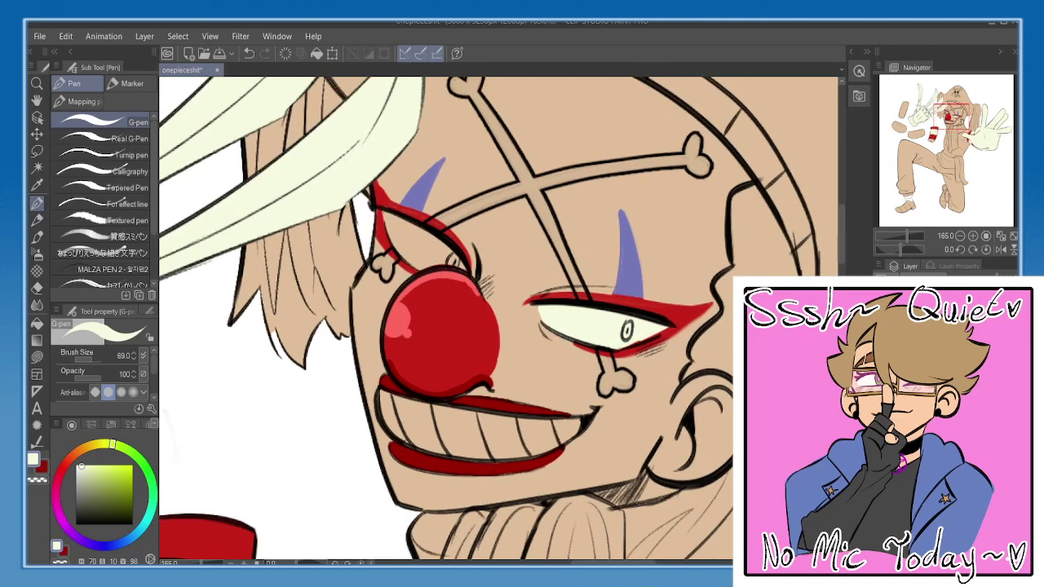
- Paint the white of the eye beside the knives in the same cream and erase the excess along the nose
mouse_move(386, 216)
left_mouse_down()
mouse_move(417, 263)
mouse_move(455, 270)
mouse_move(447, 248)
mouse_move(391, 218)
mouse_move(442, 277)
mouse_move(466, 278)
mouse_move(436, 278)
left_mouse_up()
key("e")
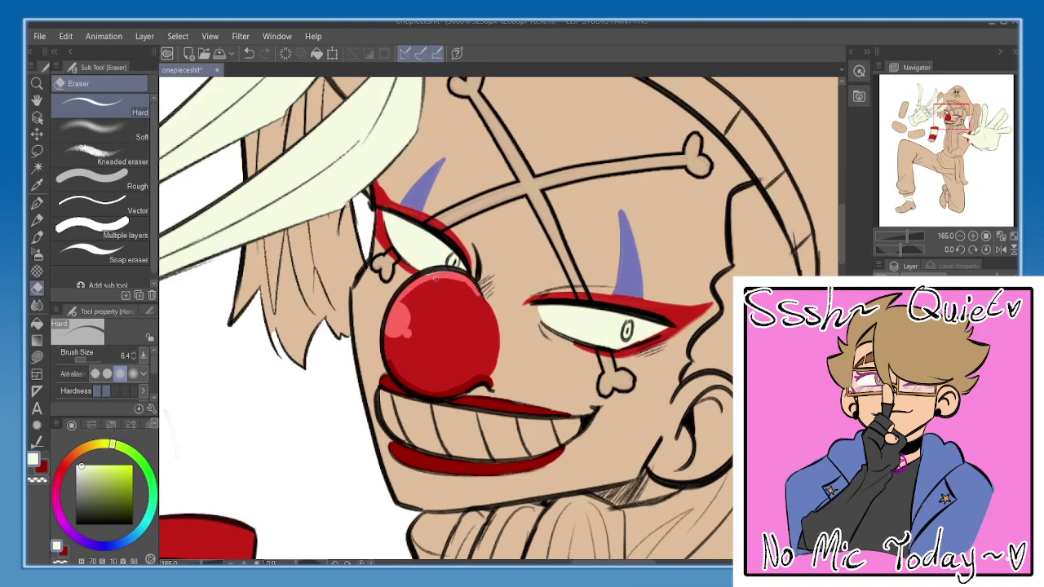
left_click_drag(463, 367, 457, 255)
- Fill all the teeth of the grin with the cream colour, using the G-pen
key("p")
mouse_move(388, 297)
left_mouse_down()
mouse_move(398, 310)
mouse_move(378, 284)
mouse_move(411, 324)
mouse_move(456, 335)
mouse_move(512, 334)
mouse_move(567, 319)
mouse_move(571, 308)
mouse_move(420, 314)
mouse_move(432, 308)
mouse_move(420, 295)
mouse_move(390, 287)
mouse_move(414, 316)
left_mouse_up()
left_click_drag(555, 285, 529, 432)
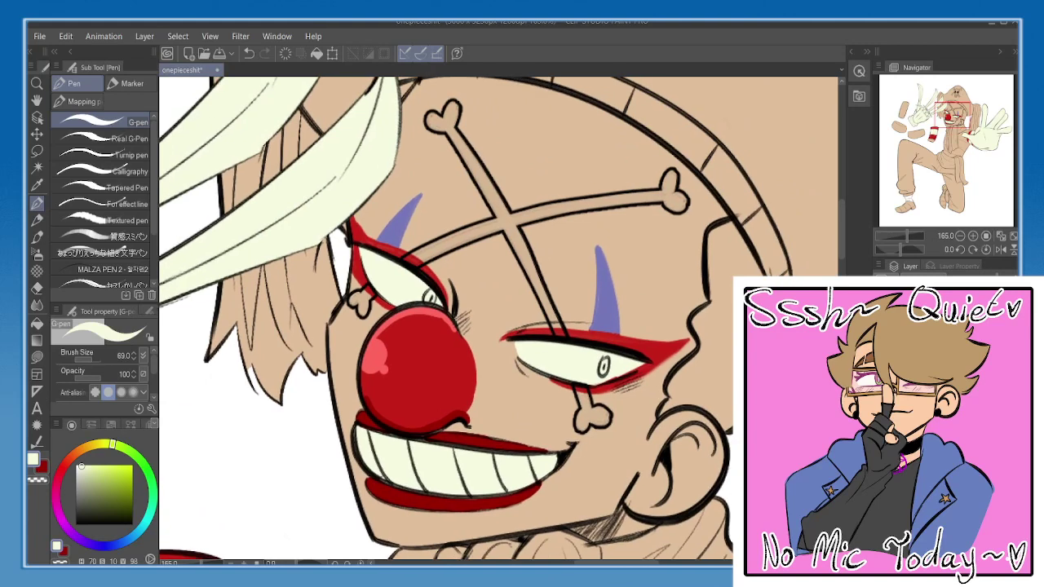
- Paint the long bone running down the forehead to the eye in cream, including its rounded end, and redo its lower half
left_click_drag(546, 259, 518, 305)
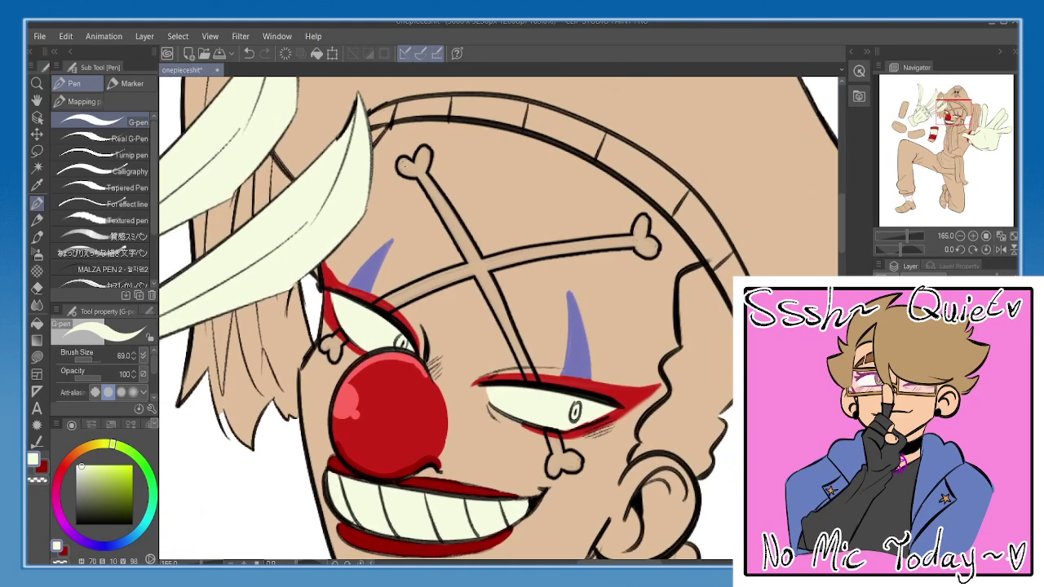
left_click_drag(404, 166, 424, 156)
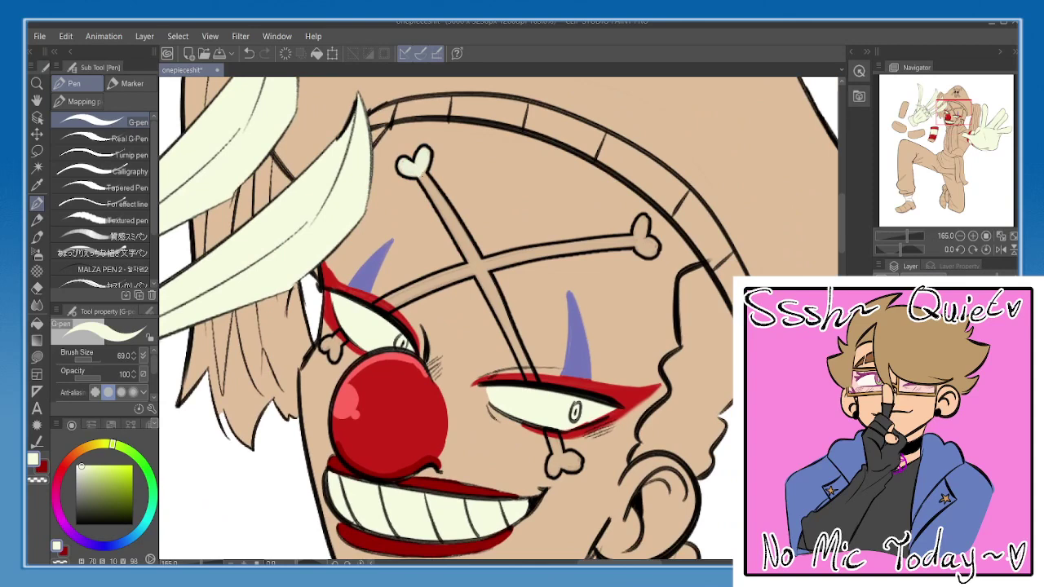
left_click_drag(431, 209, 409, 185)
left_click_drag(399, 149, 512, 355)
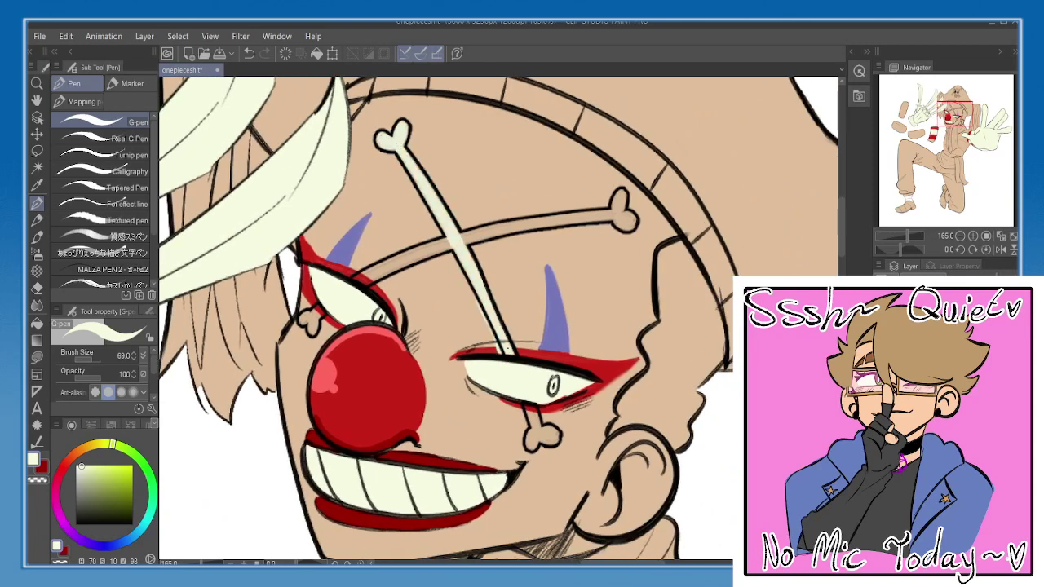
key("ctrl+z")
key("ctrl+z")
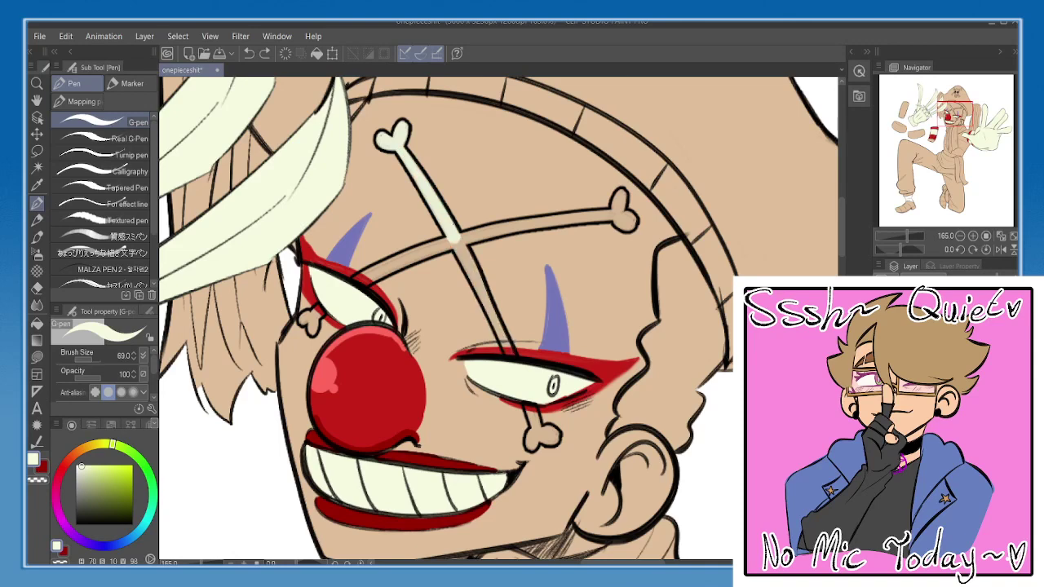
left_click_drag(454, 236, 507, 331)
key("ctrl+z")
left_click_drag(454, 236, 510, 354)
key("ctrl+z")
key("ctrl+z")
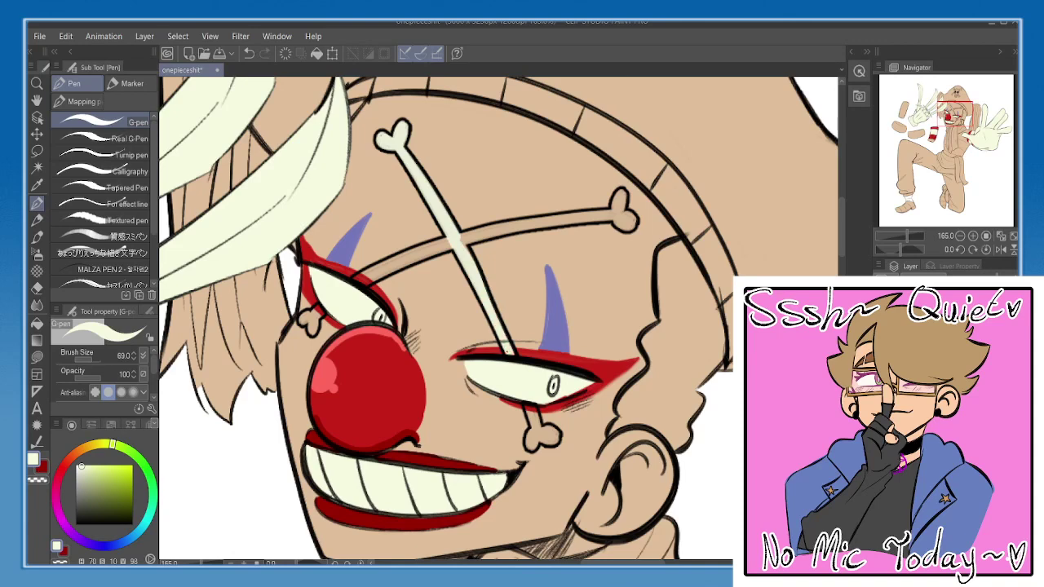
- Paint the crossing forehead bone in the same cream and erase the excess near the eye by the knives
left_click_drag(484, 221, 493, 236)
mouse_move(440, 261)
left_mouse_down()
mouse_move(604, 230)
mouse_move(641, 243)
mouse_move(631, 208)
mouse_move(622, 223)
mouse_move(562, 213)
left_mouse_up()
left_click_drag(471, 254, 558, 225)
mouse_move(496, 244)
left_mouse_down()
mouse_move(479, 250)
mouse_move(573, 208)
left_mouse_up()
key("e")
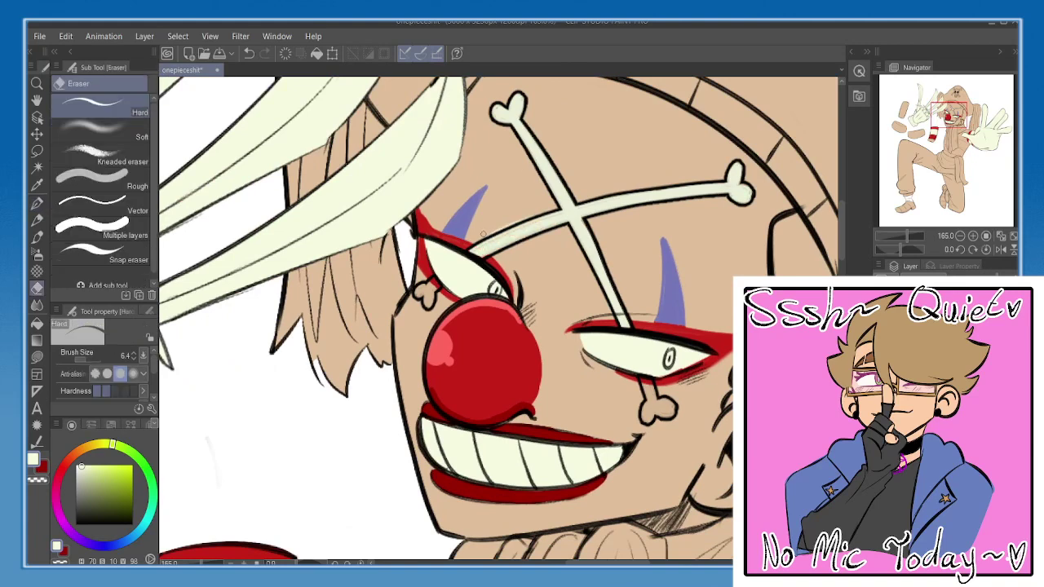
mouse_move(486, 234)
left_mouse_down()
mouse_move(526, 219)
mouse_move(545, 192)
left_mouse_up()
- Fill the small bone ends below both eyes with cream using the G-pen, check the whole drawing, and save it
key("p")
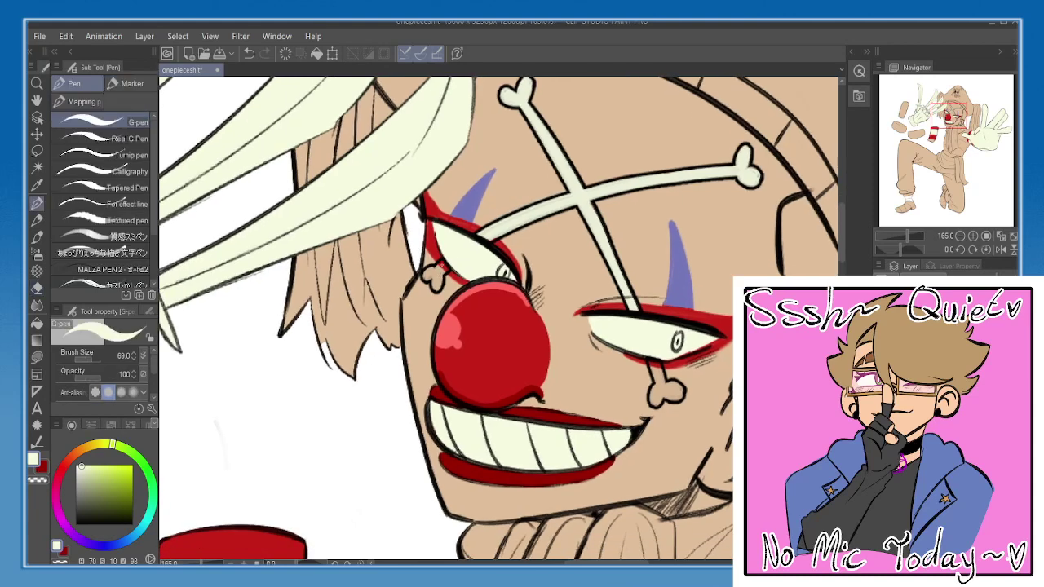
mouse_move(440, 263)
left_mouse_down()
mouse_move(446, 270)
mouse_move(425, 274)
mouse_move(438, 285)
mouse_move(440, 273)
left_mouse_up()
left_click_drag(563, 229, 542, 248)
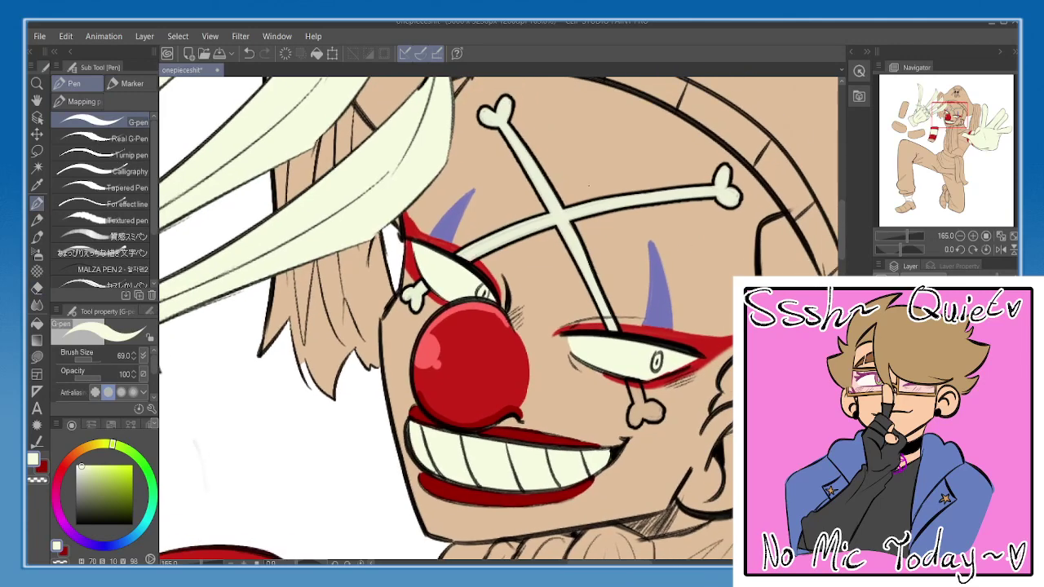
left_click(1013, 236)
scroll(600, 276, "up", 3)
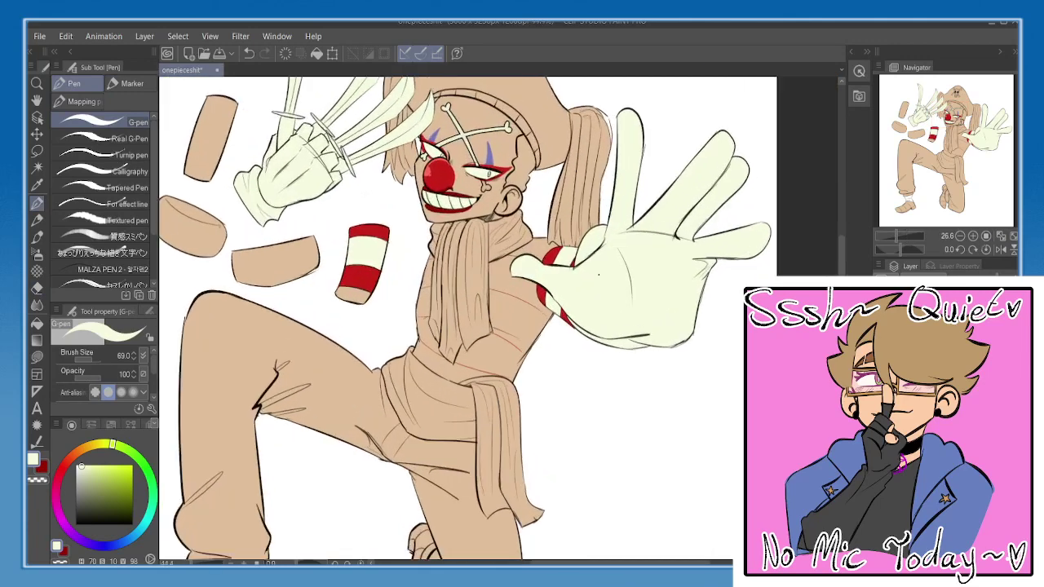
scroll(598, 275, "up", 3)
mouse_move(397, 104)
left_mouse_down()
mouse_move(496, 280)
mouse_move(493, 267)
left_mouse_up()
scroll(497, 280, "up", 6)
mouse_move(518, 303)
left_mouse_down()
mouse_move(520, 348)
mouse_move(551, 338)
mouse_move(537, 327)
left_mouse_up()
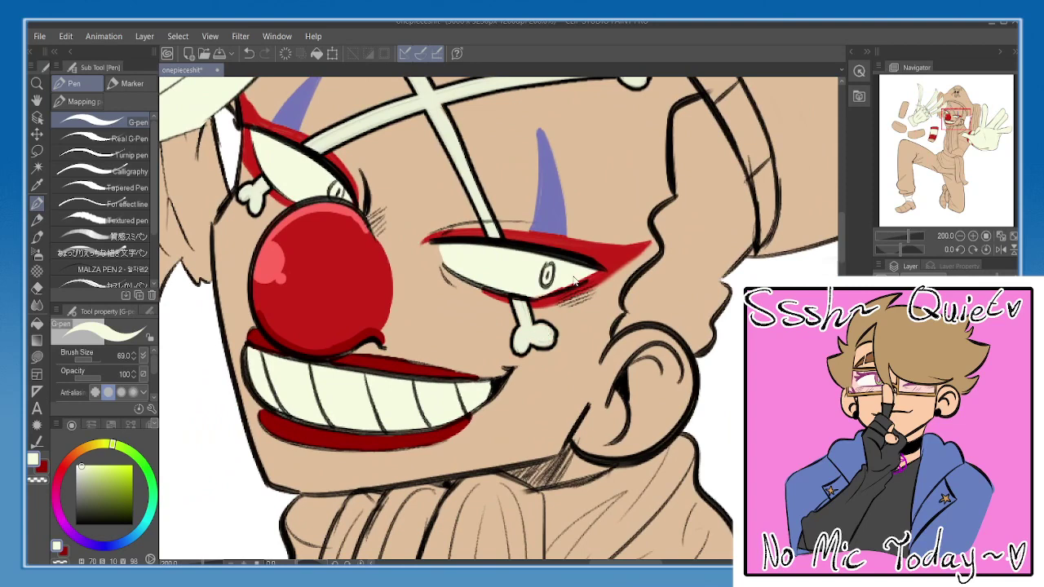
key("ctrl+s")
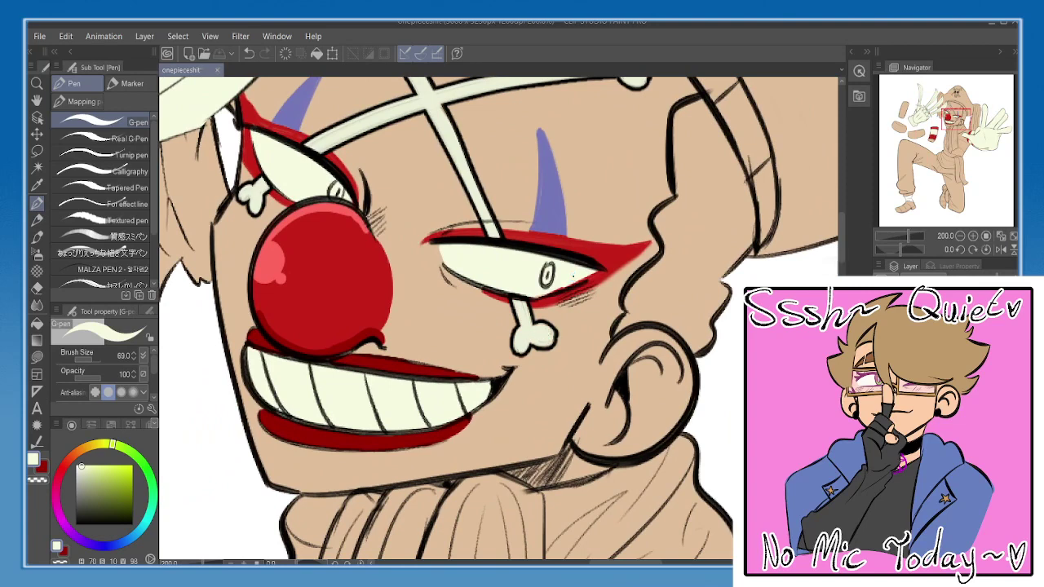
- Touch up the ankle outline above the front boot in black with the Smooth India ink brush
left_click(959, 236)
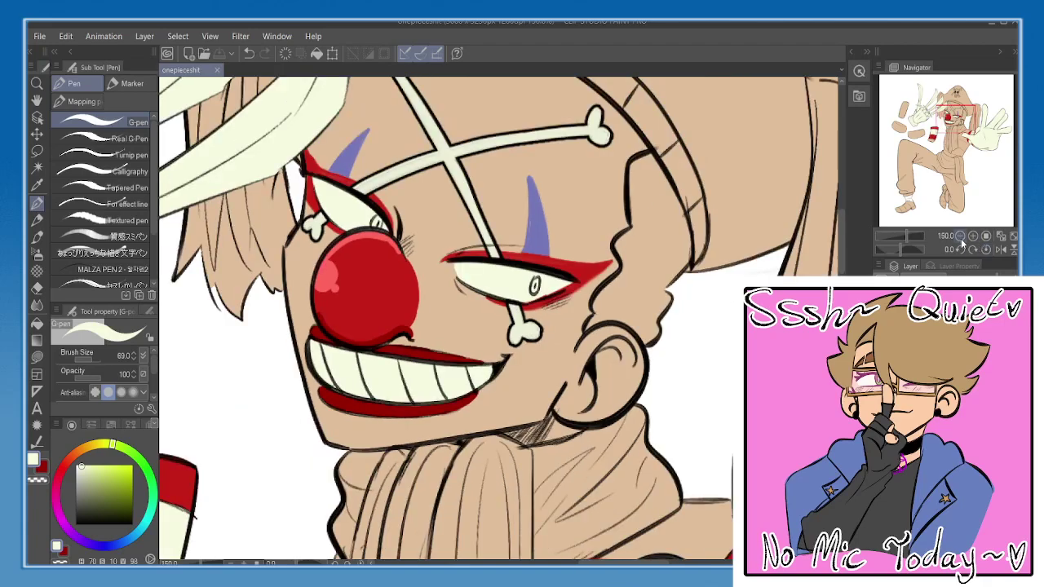
left_click(959, 236)
left_click(959, 236)
left_click_drag(537, 389, 594, 225)
left_click_drag(501, 431, 583, 122)
left_click_drag(399, 525, 513, 322)
scroll(454, 275, "up", 7)
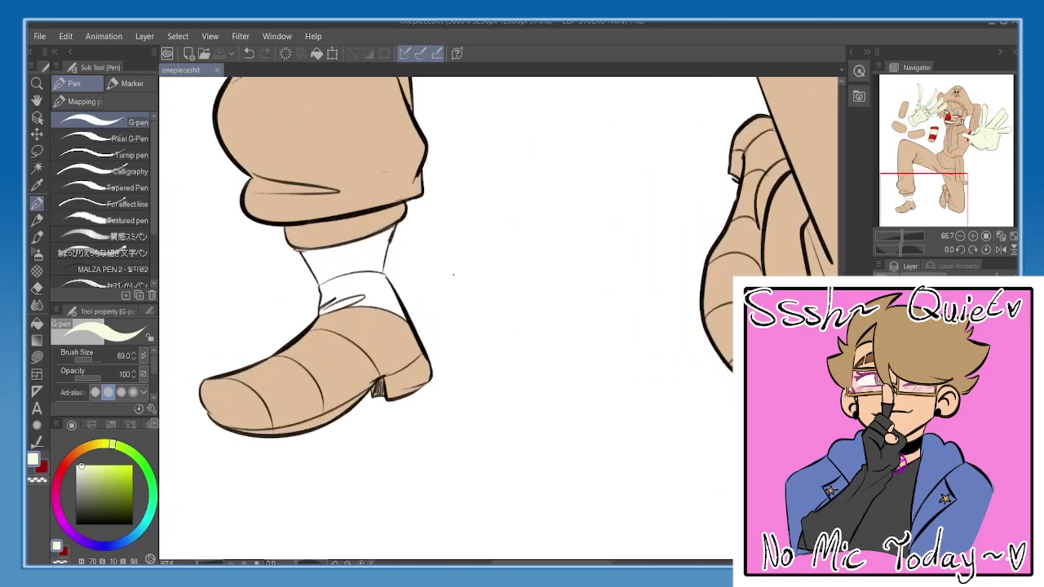
left_click_drag(432, 319, 509, 339)
left_click(43, 468)
left_click(77, 467)
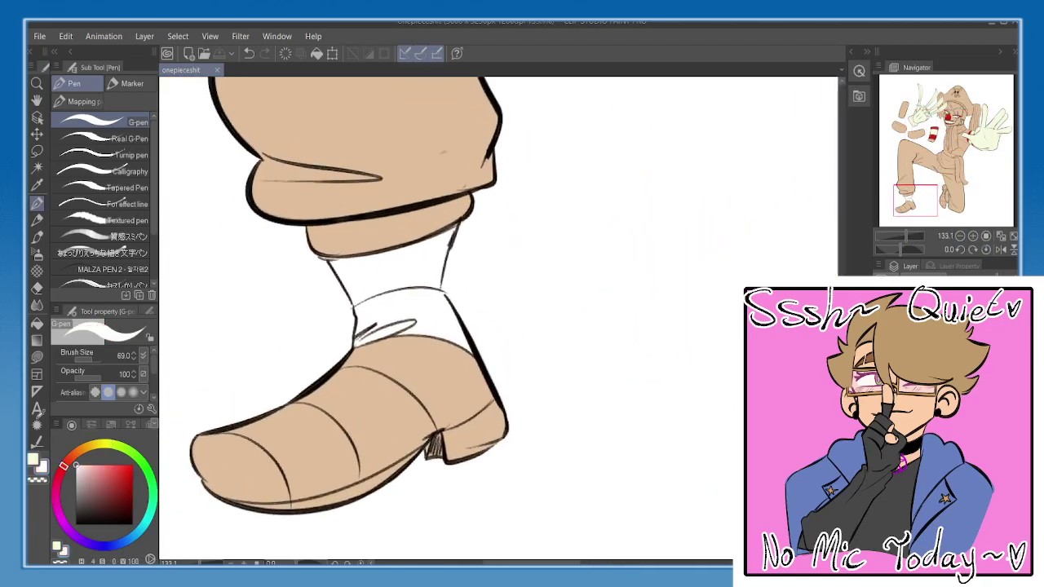
left_click(32, 459)
left_click(76, 523)
left_click(37, 237)
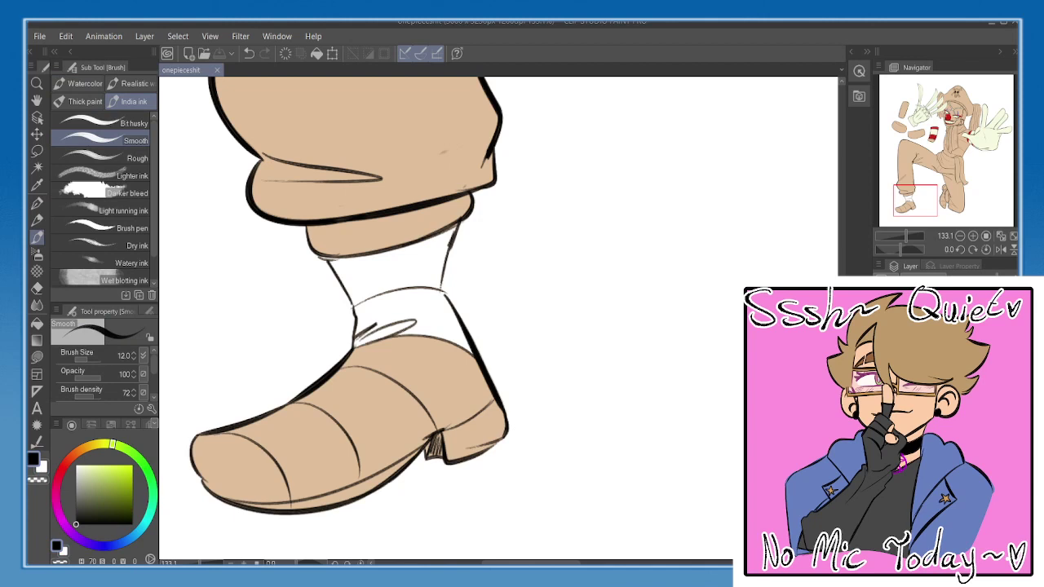
left_click_drag(512, 384, 526, 368)
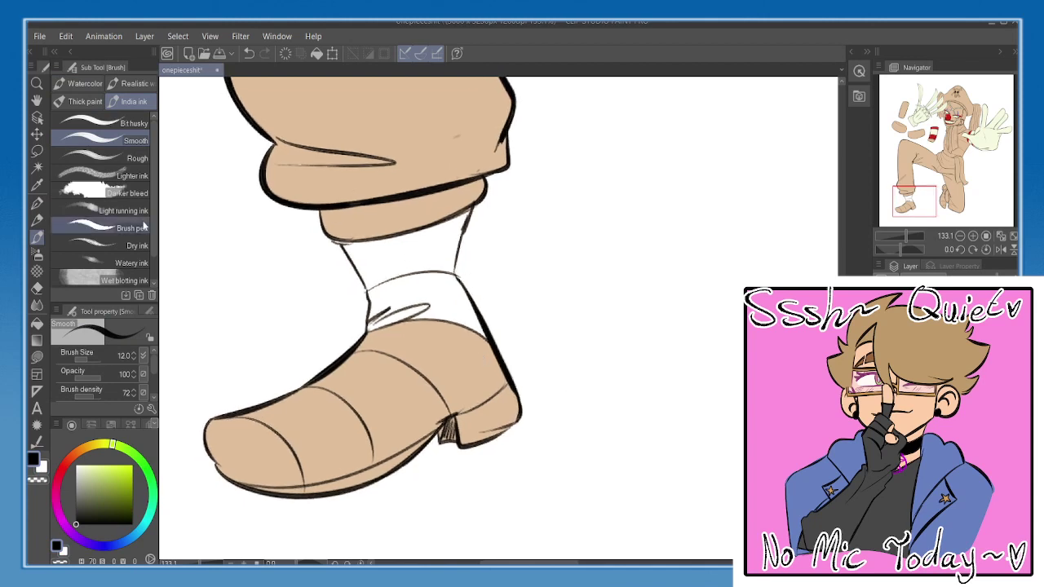
left_click(37, 166)
left_click(215, 252)
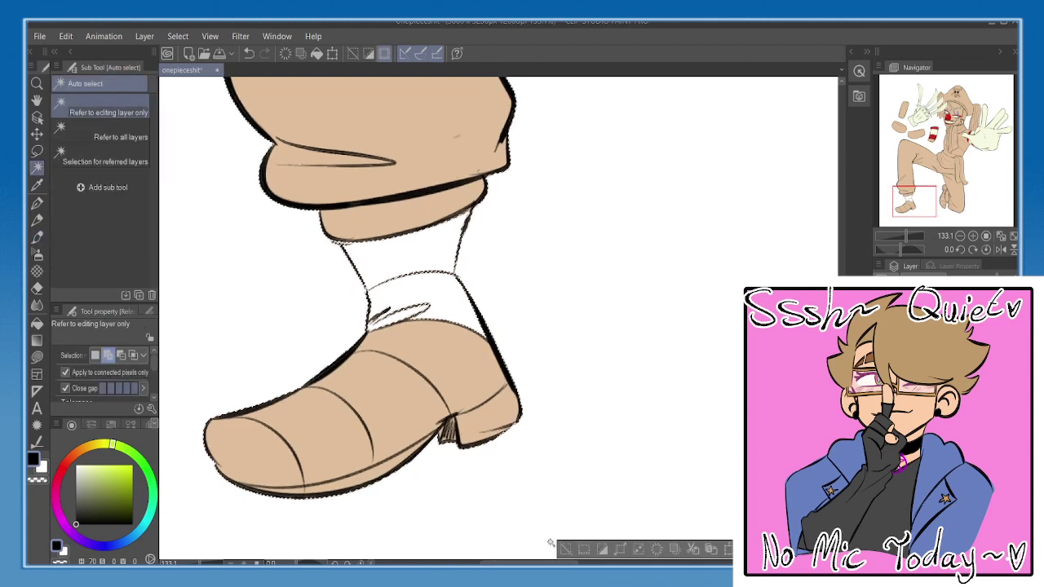
key("ctrl+z")
left_click_drag(349, 255, 360, 264)
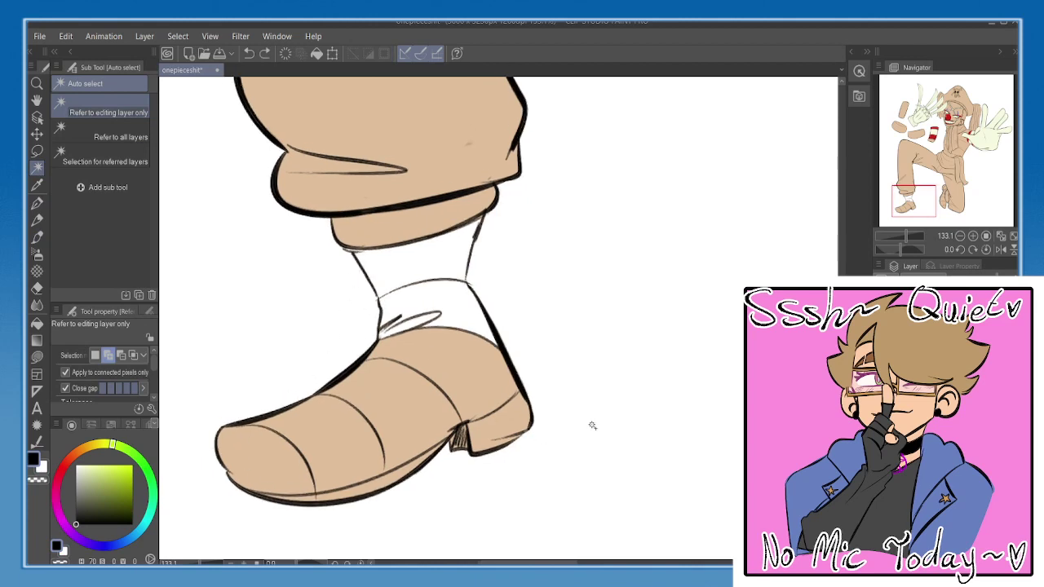
left_click(884, 343)
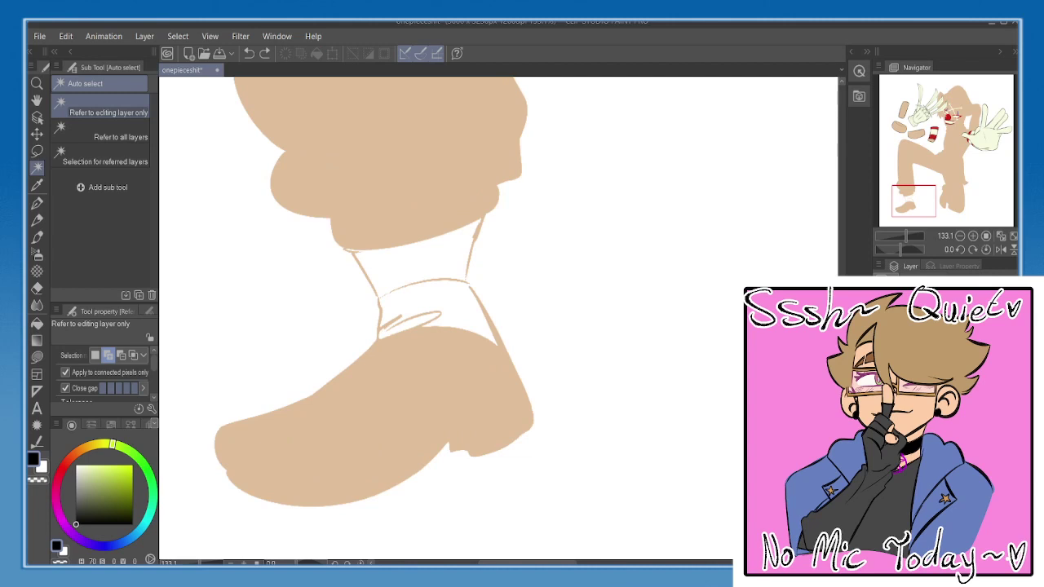
key("ctrl+z")
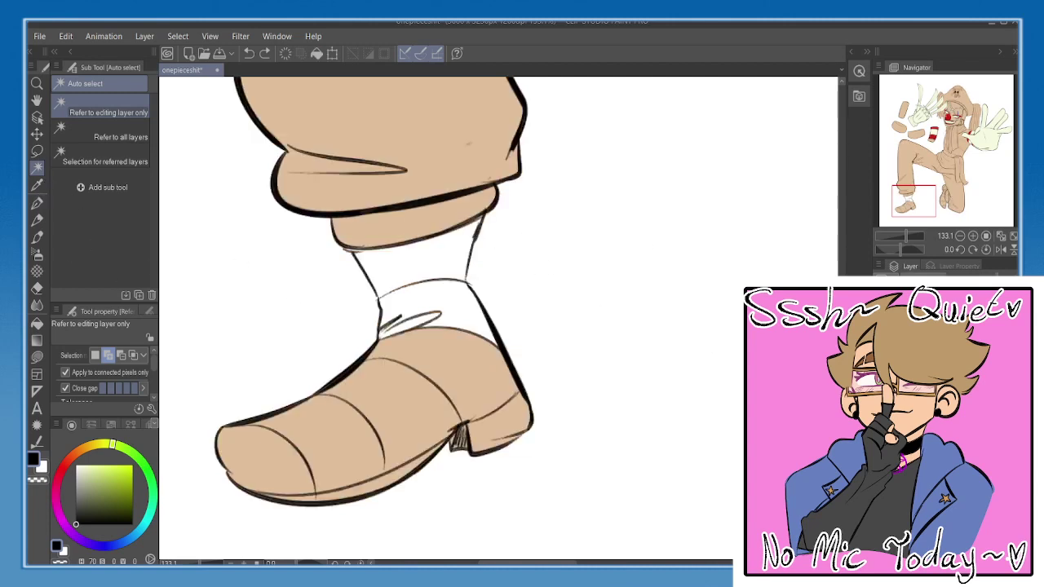
- Sample the tan base colour from the boot, try painting the uncoloured ankle with the G-pen, and undo the strokes
left_click(376, 404, "alt")
key("p")
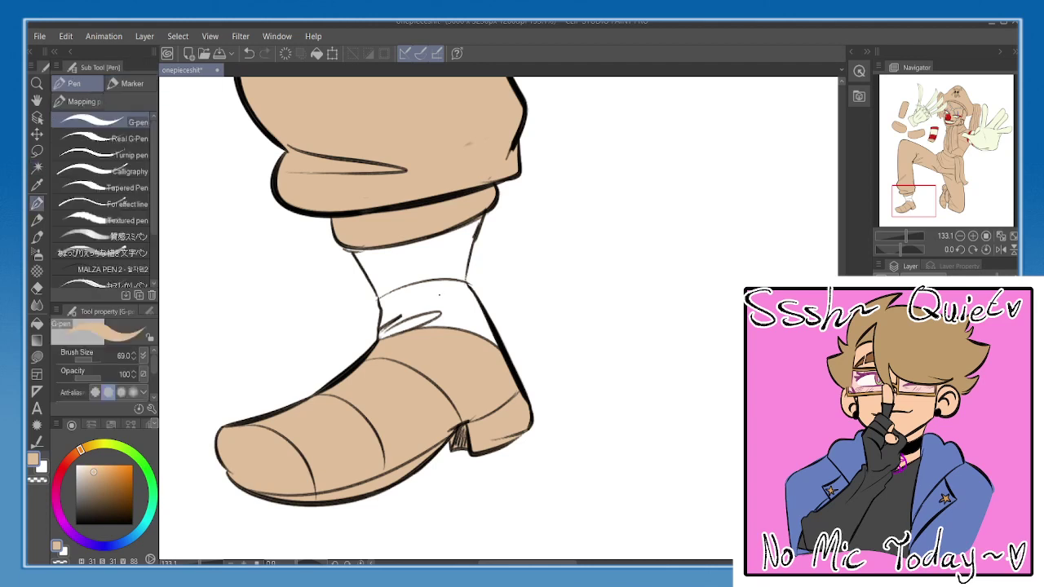
mouse_move(436, 290)
left_mouse_down()
mouse_move(454, 322)
mouse_move(491, 340)
left_mouse_up()
mouse_move(466, 302)
left_mouse_down()
mouse_move(484, 325)
mouse_move(456, 277)
mouse_move(482, 219)
left_mouse_up()
key("ctrl+z")
key("ctrl+z")
key("ctrl+z")
key("ctrl+z")
- Fill the uncoloured ankle and the upper part of the front boot with the tan base colour
left_click(37, 322)
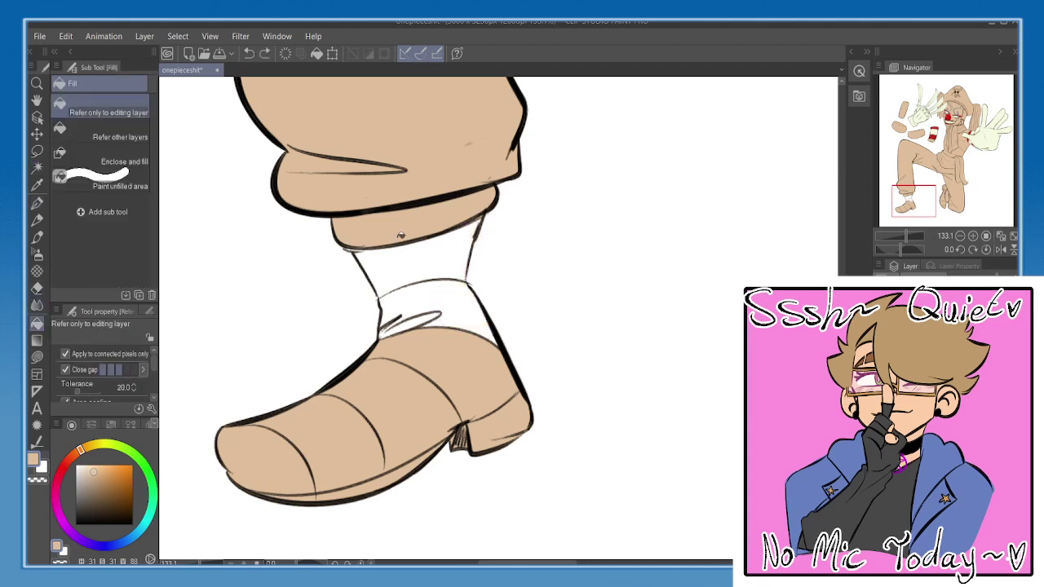
left_click(469, 318)
key("ctrl+z")
left_click(447, 303)
left_click(399, 327)
left_click(432, 261)
key("p")
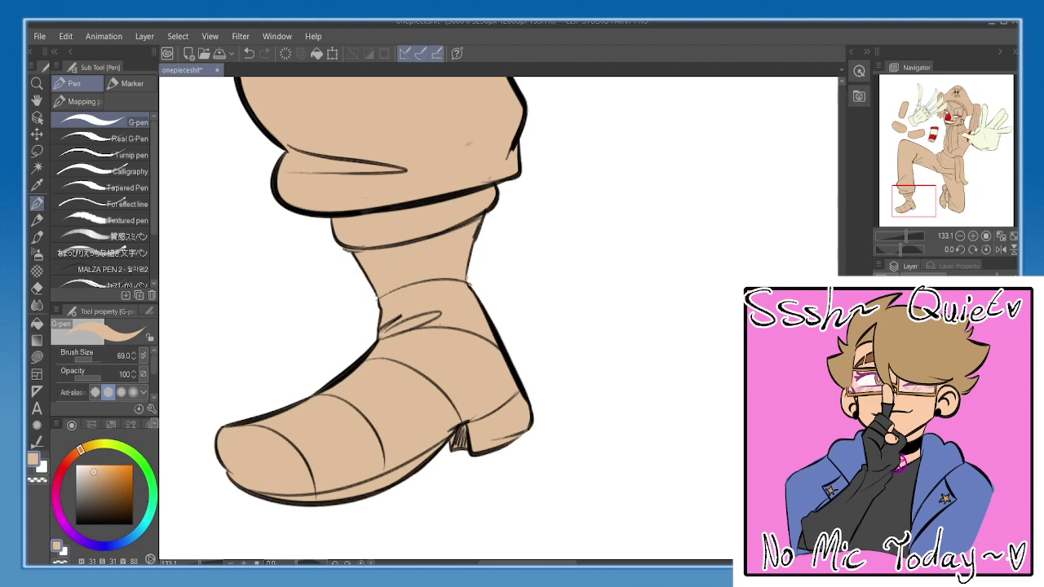
- Review the full figure, return to the front boot, and set the Hard eraser's brush size to 10
left_click(1000, 236)
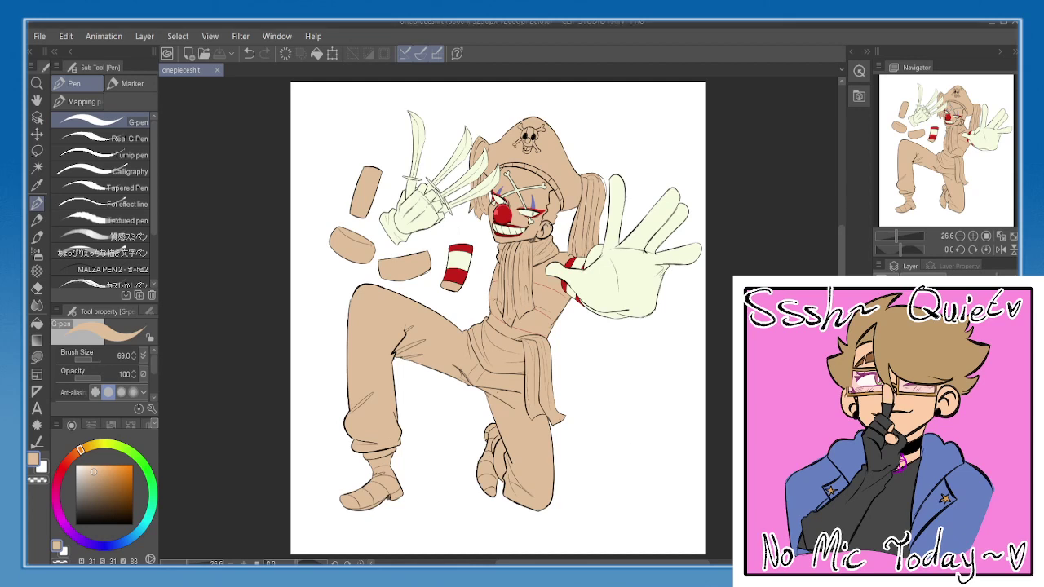
left_click(884, 359)
left_click(883, 359)
scroll(409, 420, "up", 6)
left_click_drag(368, 483, 459, 190)
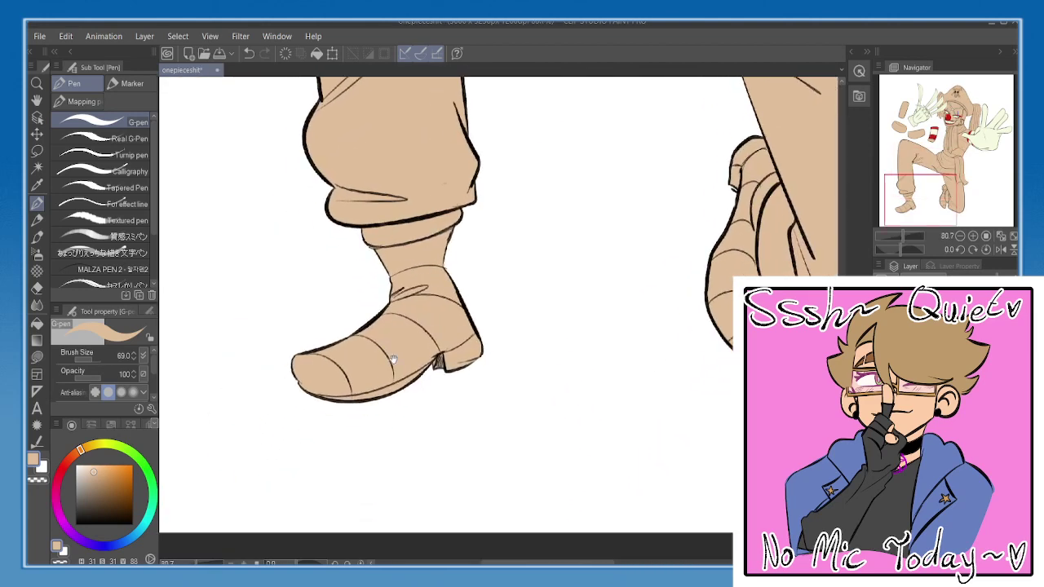
key("e")
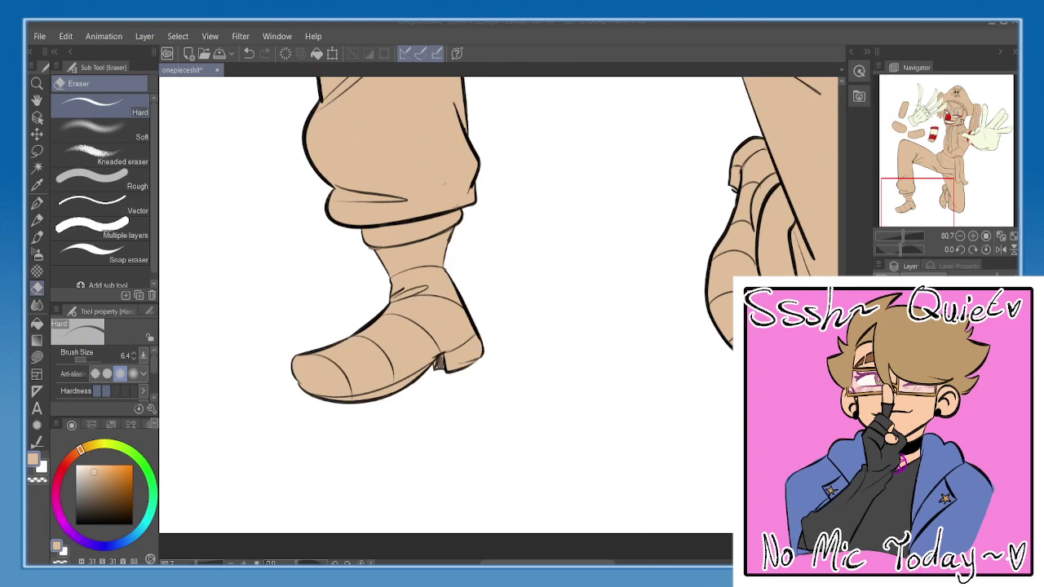
left_click_drag(417, 349, 421, 331)
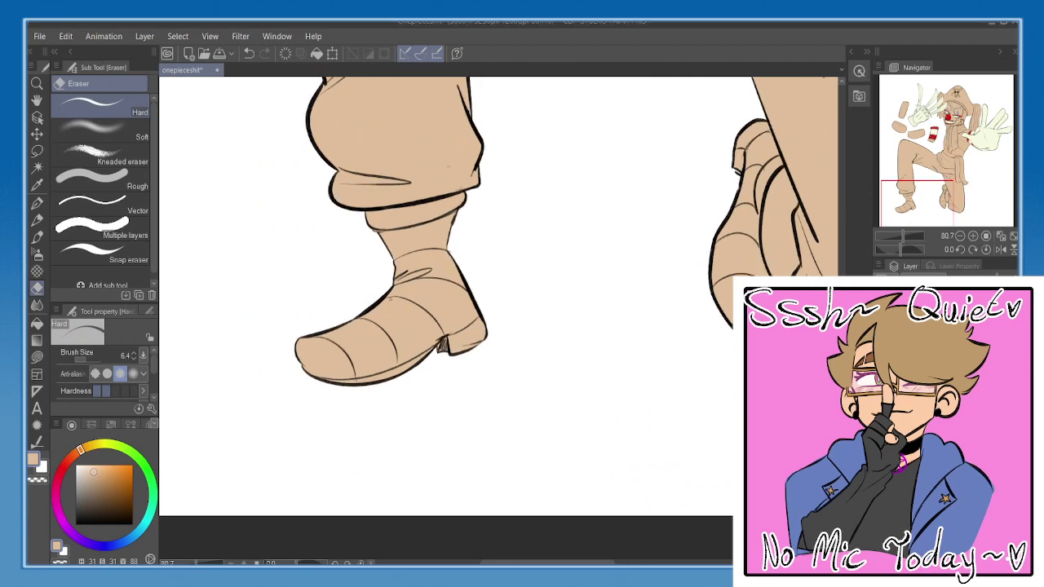
left_click(133, 354)
- Handwrite "Use" in black between the legs with the textured ink pen (質感スミペン) at size 15
key("p")
left_click_drag(364, 264, 369, 311)
left_click(135, 238)
left_click_drag(555, 292, 488, 315)
left_click(76, 523)
left_click_drag(520, 265, 511, 276)
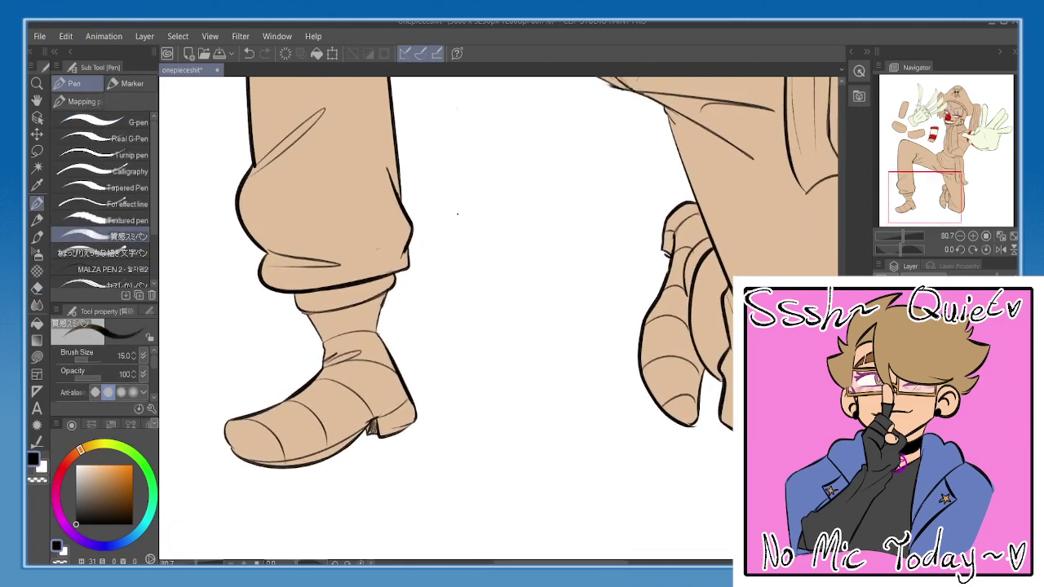
left_click_drag(457, 200, 473, 216)
key("ctrl+z")
mouse_move(457, 171)
left_mouse_down()
mouse_move(466, 209)
mouse_move(476, 168)
left_mouse_up()
key("ctrl+z")
left_click_drag(501, 178, 484, 205)
left_click_drag(508, 195, 523, 203)
- Handwrite "references!" below the word "Use" and underline it with a long stroke and a zigzag
mouse_move(450, 240)
left_mouse_down()
mouse_move(468, 238)
mouse_move(477, 259)
left_mouse_up()
left_click_drag(486, 250, 487, 260)
mouse_move(480, 250)
left_mouse_down()
mouse_move(515, 258)
mouse_move(557, 244)
left_mouse_up()
mouse_move(559, 235)
left_mouse_down()
mouse_move(568, 232)
mouse_move(567, 248)
left_mouse_up()
left_click_drag(575, 236, 573, 246)
left_click_drag(577, 241, 586, 251)
left_click_drag(607, 202, 602, 238)
left_click(600, 247)
left_click_drag(423, 288, 590, 262)
left_click_drag(489, 296, 558, 300)
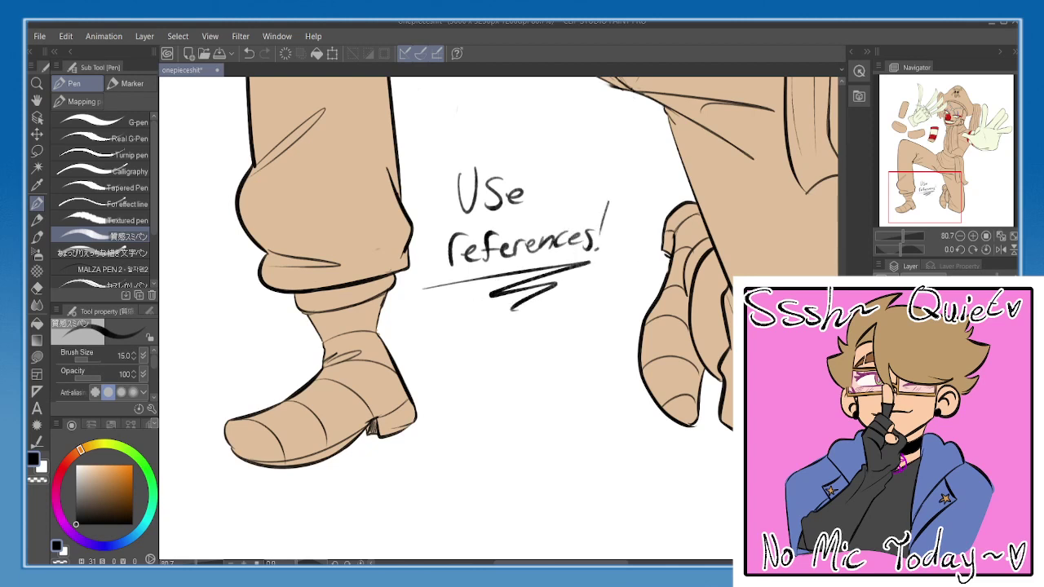
- Erase the curved seam lines across the toe, instep and ankle of the front boot
left_click_drag(547, 423, 557, 399)
key("e")
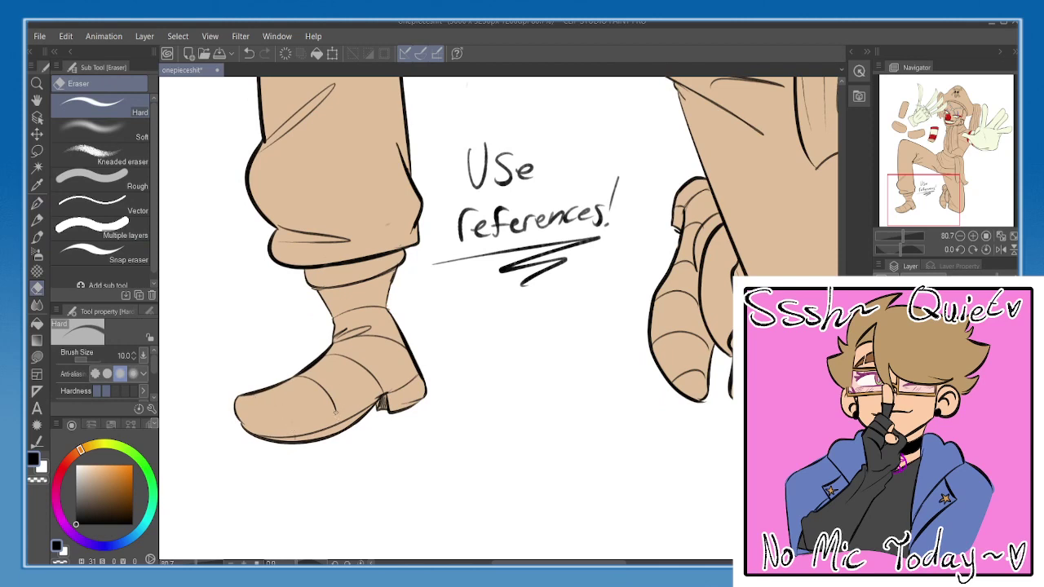
left_click_drag(335, 411, 302, 376)
left_click_drag(378, 381, 369, 372)
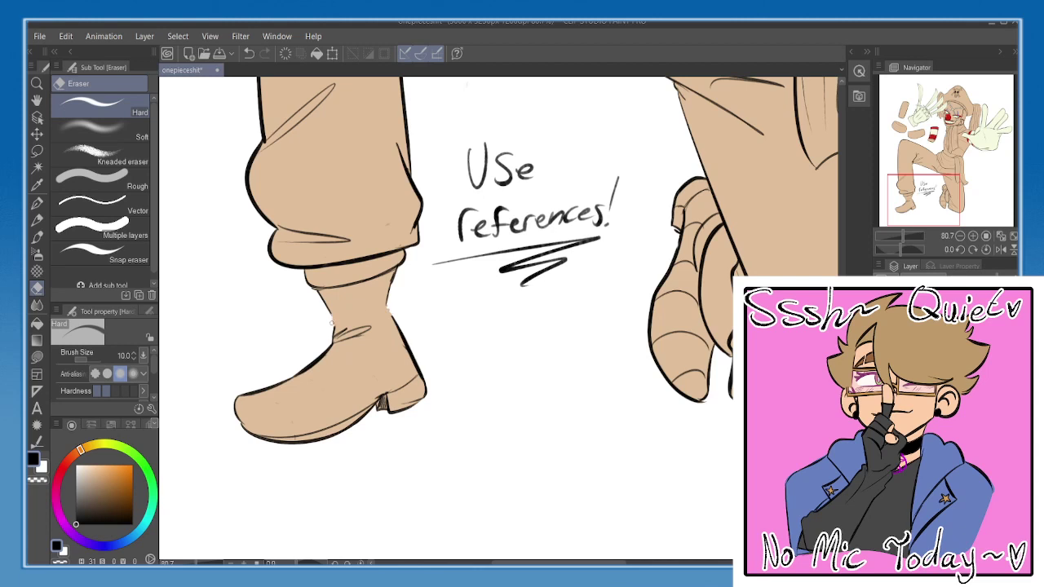
- Draw a thin band with rounded ends around the ankle at the boot's opening, using the Smooth India ink brush
key("b")
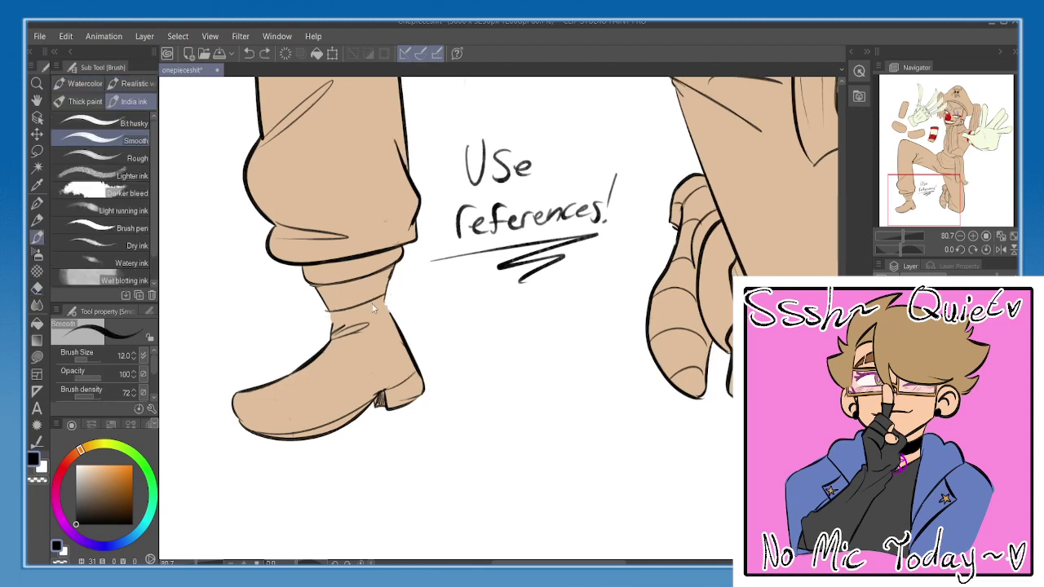
left_click_drag(324, 309, 390, 297)
mouse_move(325, 307)
left_mouse_down()
mouse_move(346, 321)
mouse_move(388, 311)
left_mouse_up()
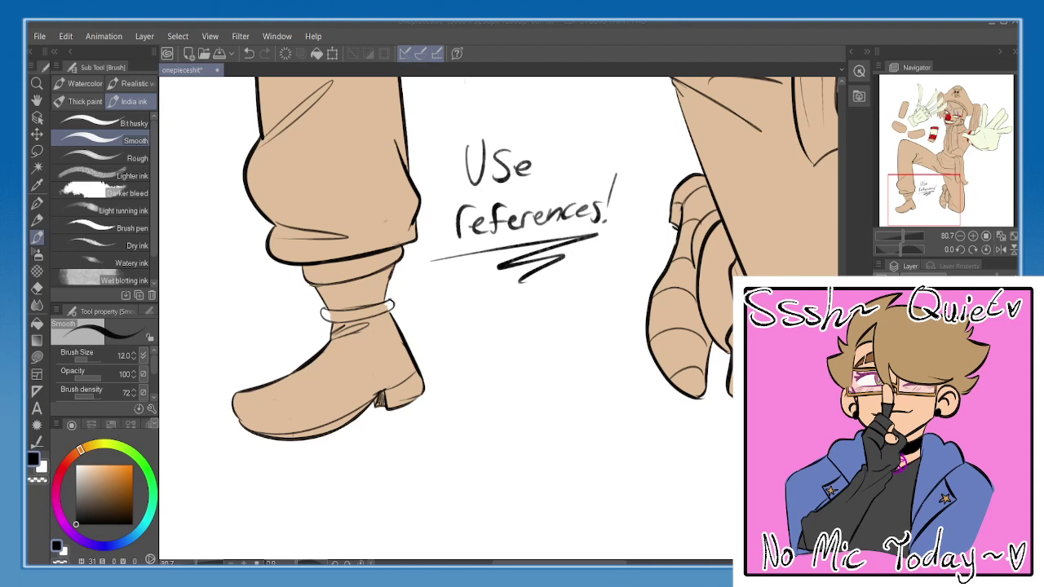
- Draw two looped detail lines on the instep of the front boot below the ankle band
mouse_move(292, 383)
left_mouse_down()
mouse_move(300, 351)
mouse_move(336, 356)
mouse_move(318, 335)
mouse_move(349, 347)
left_mouse_up()
mouse_move(348, 322)
left_mouse_down()
mouse_move(353, 347)
mouse_move(335, 316)
left_mouse_up()
mouse_move(291, 354)
left_mouse_down()
mouse_move(329, 347)
mouse_move(308, 338)
left_mouse_up()
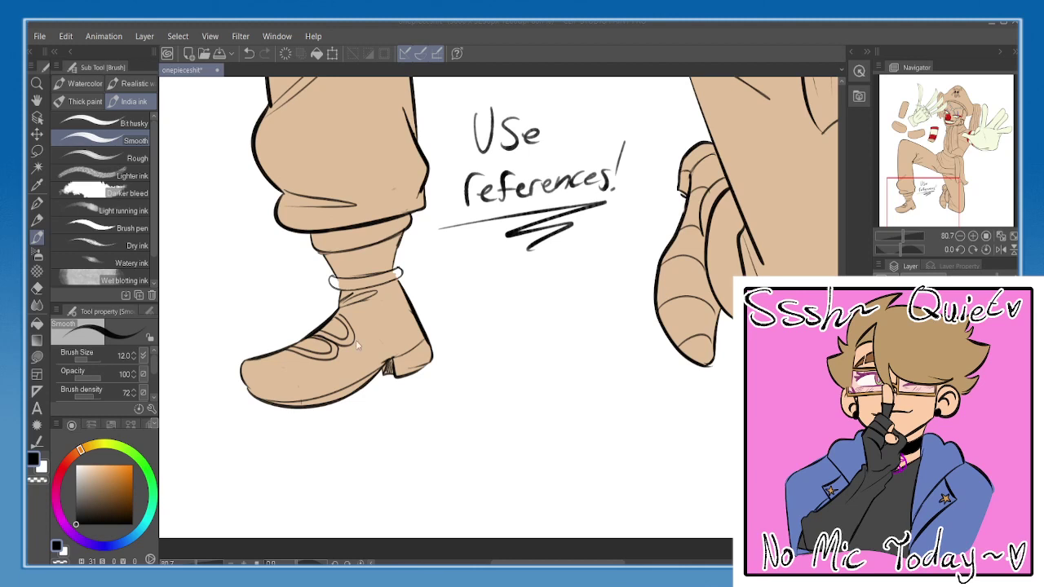
- Erase the side outlines of the ankle above the front boot's band and redraw them narrower, with fold lines across the ankle
scroll(357, 345, "up", 1)
key("e")
left_click_drag(326, 294, 335, 308)
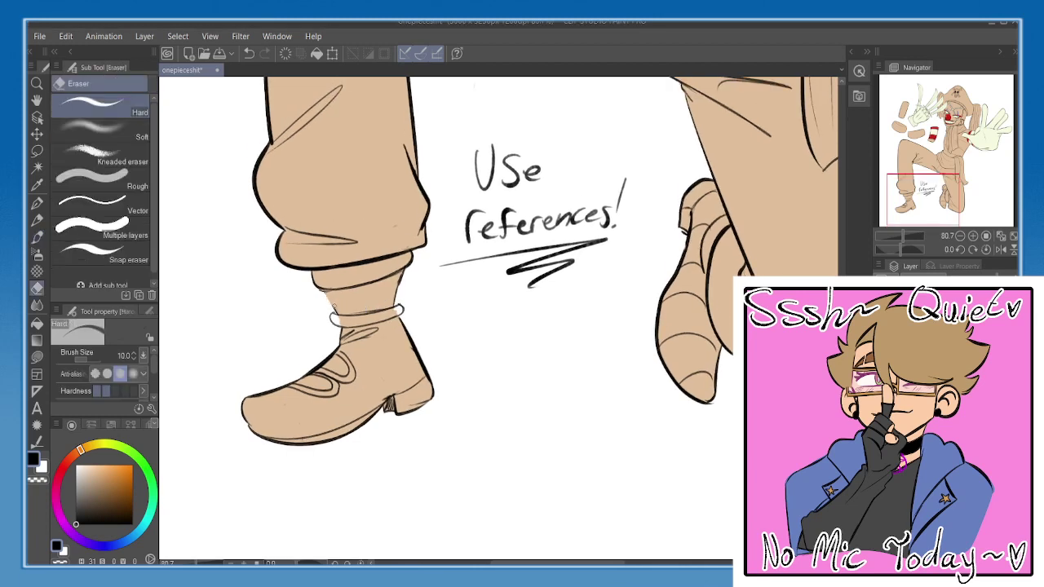
key("b")
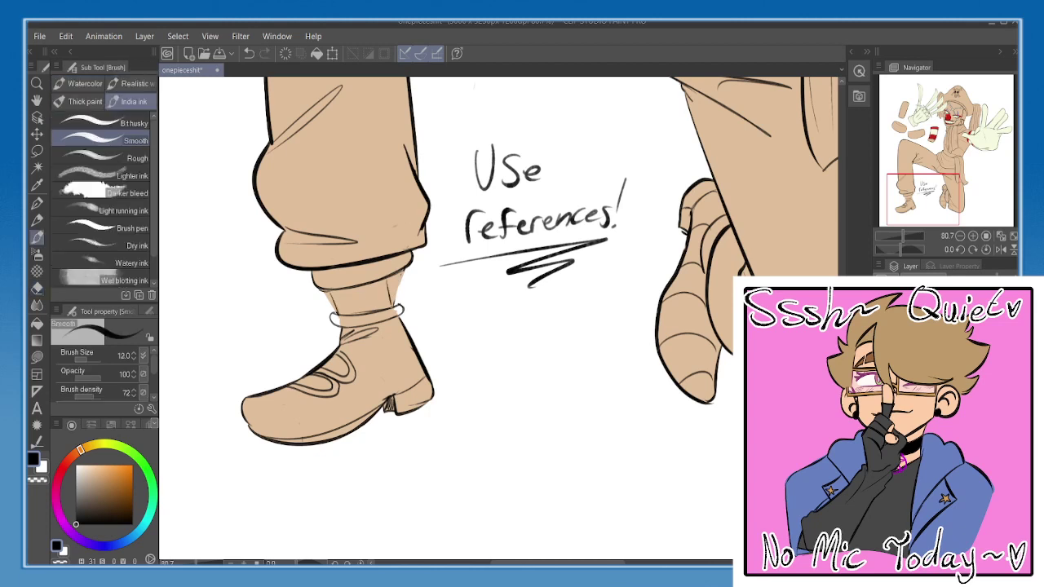
key("ctrl+z")
mouse_move(388, 279)
left_mouse_down()
mouse_move(395, 307)
mouse_move(350, 301)
mouse_move(390, 291)
left_mouse_up()
key("ctrl+z")
key("ctrl+z")
left_click_drag(334, 307, 382, 301)
key("e")
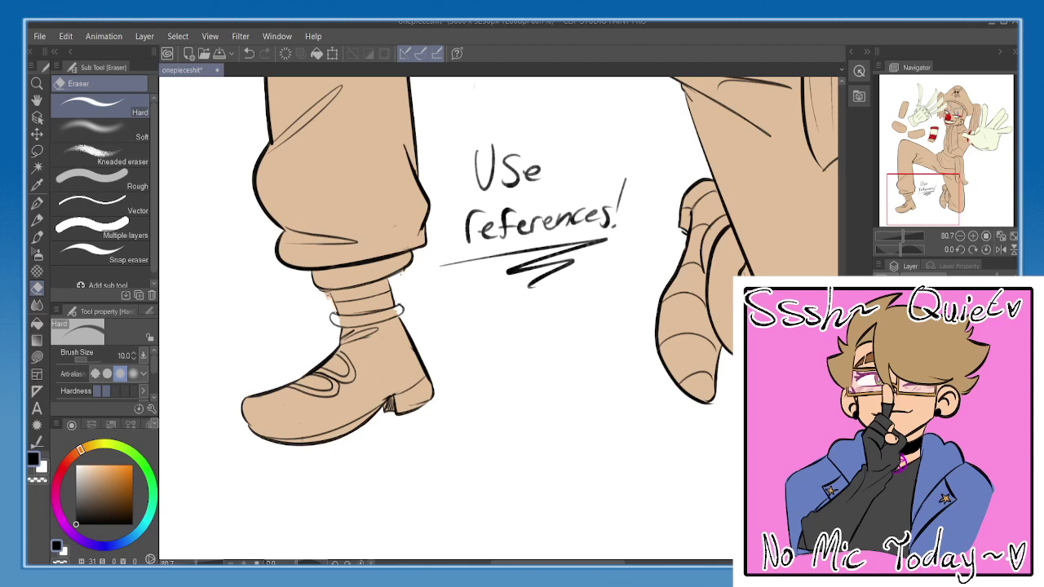
- Paint the white parts of the front boot's ankle band with the sampled tan base colour, using the G-pen at size 21
left_click(393, 355, "alt")
key("p")
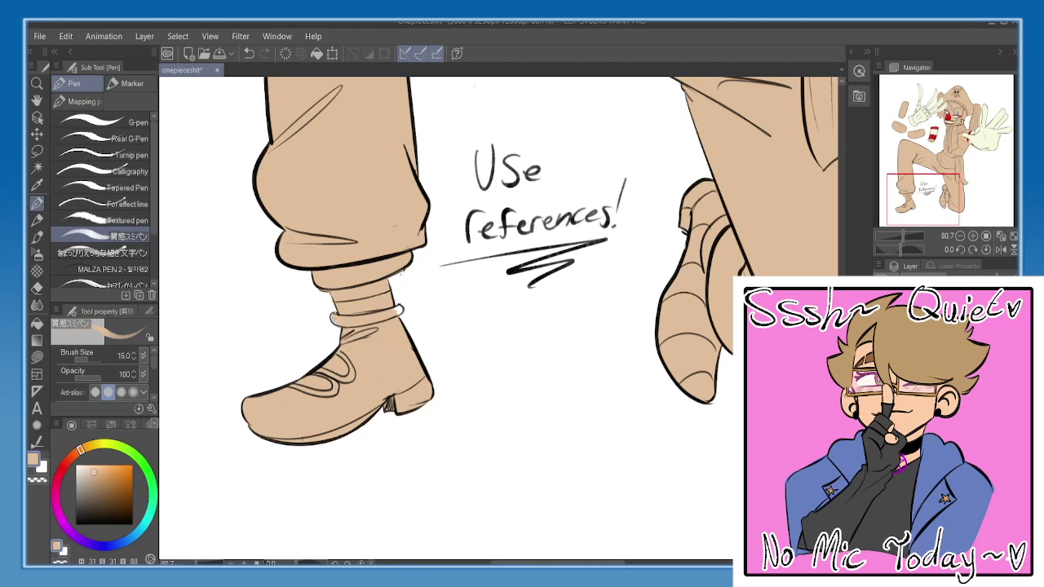
left_click(106, 122)
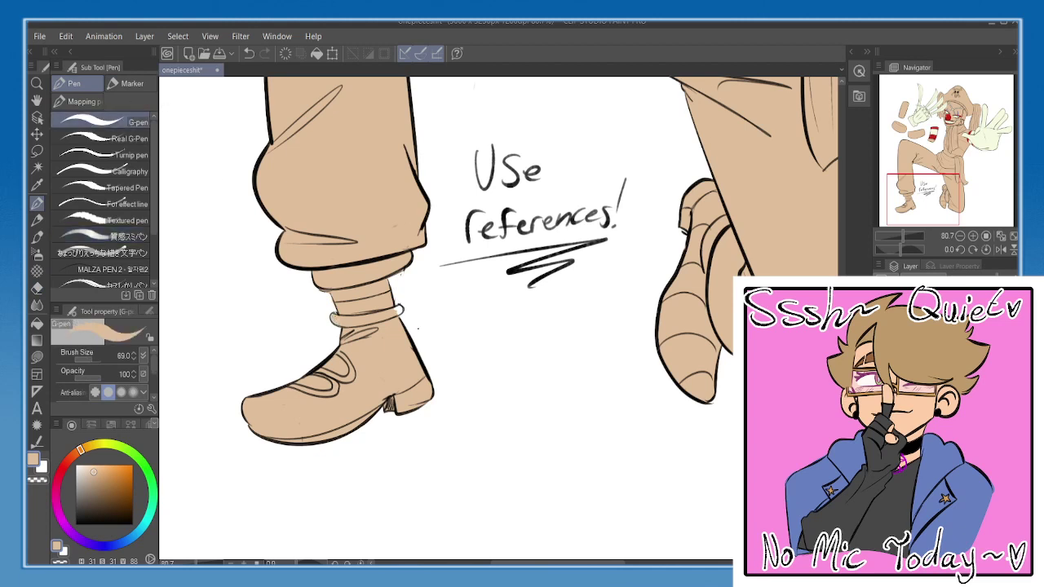
left_click_drag(85, 358, 79, 358)
- Erase the curved seam lines across the toe, middle and ankle of the back boot
left_click_drag(755, 263, 558, 308)
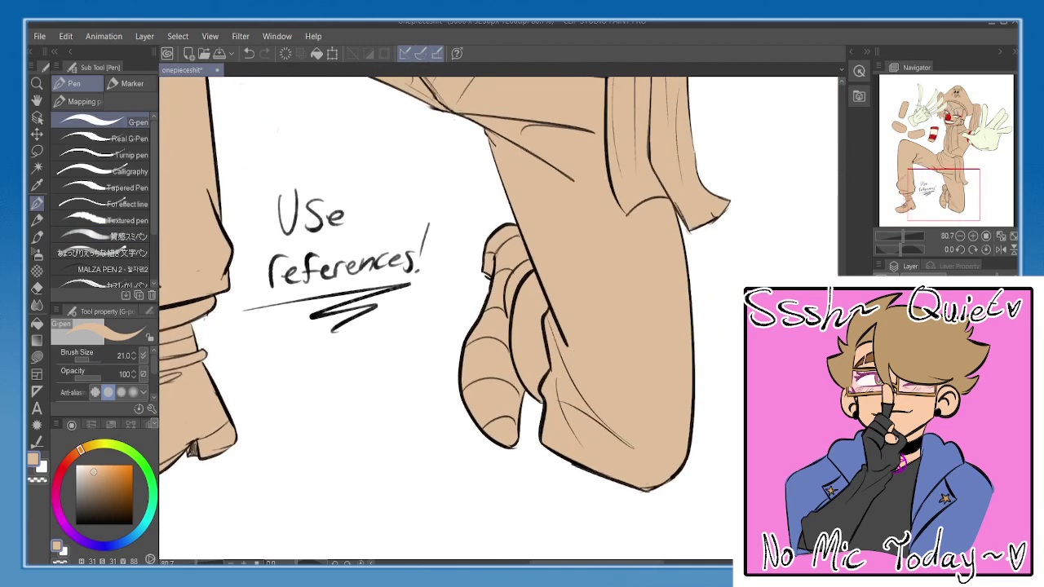
key("e")
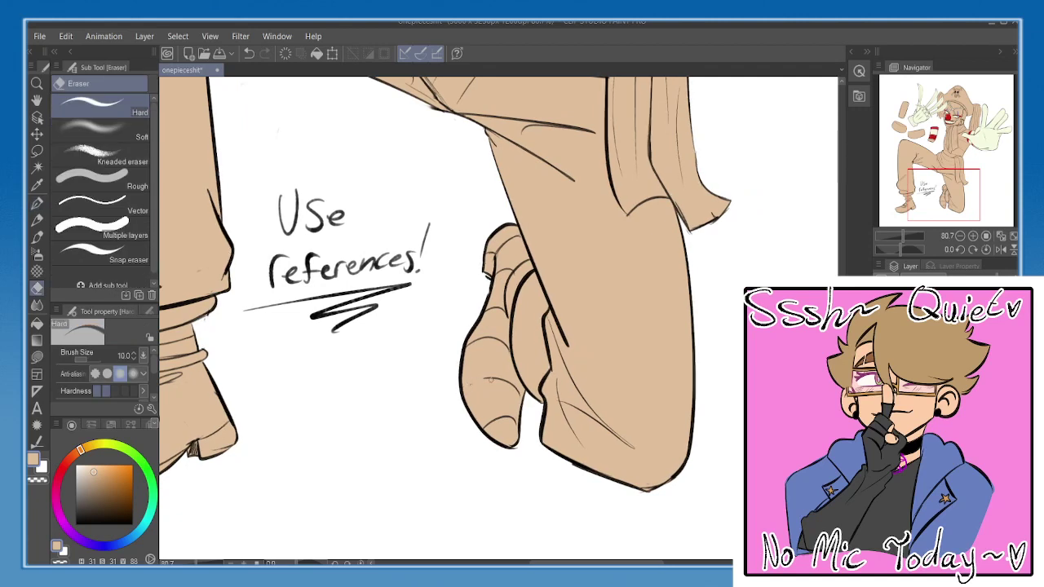
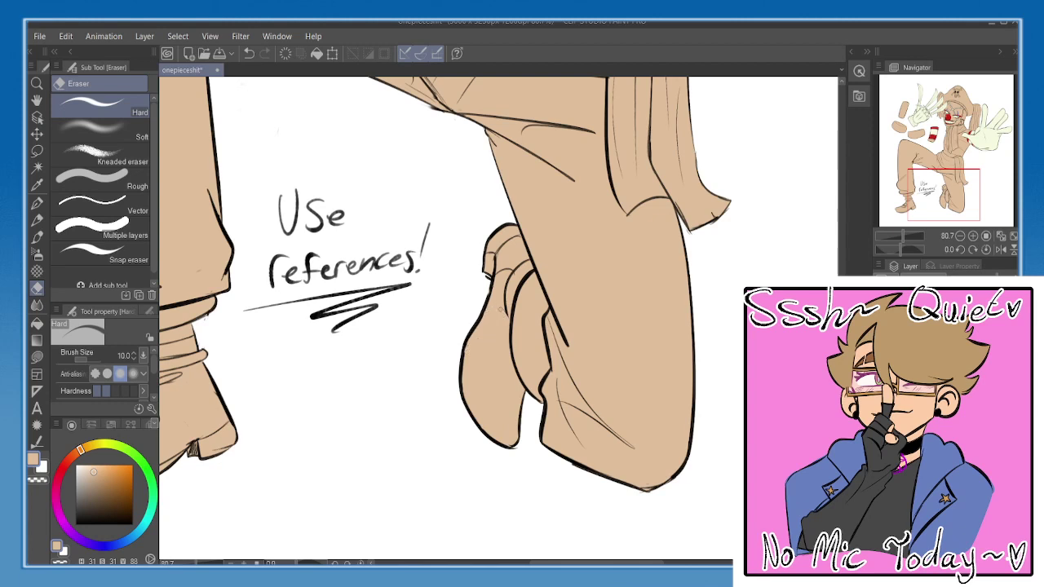
scroll(489, 280, "up", 1)
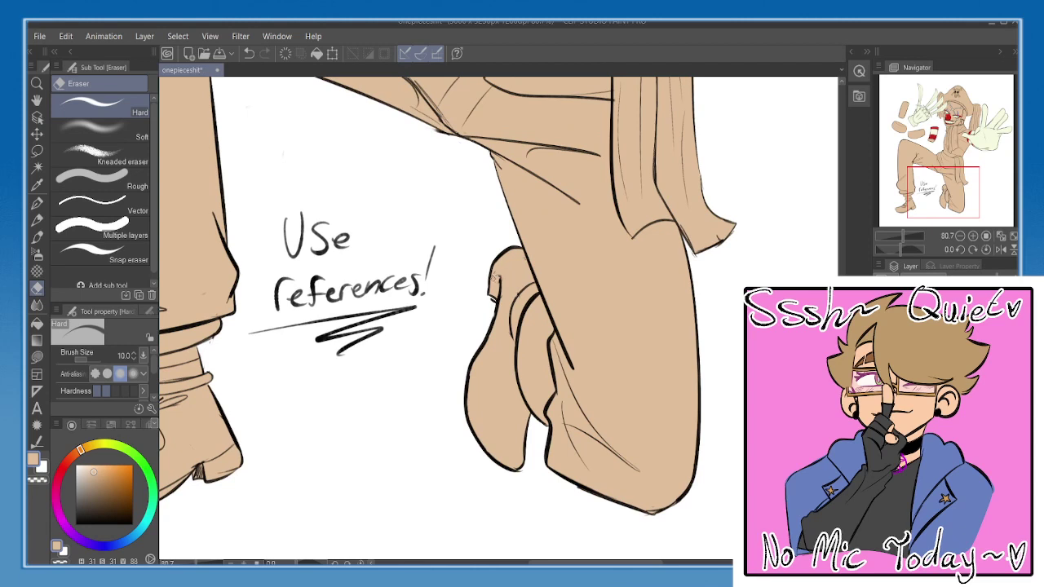
- Set the drawing colour to black and ink a sole line inside the outer edge of the back boot with the Smooth brush
key("b")
left_click(64, 552)
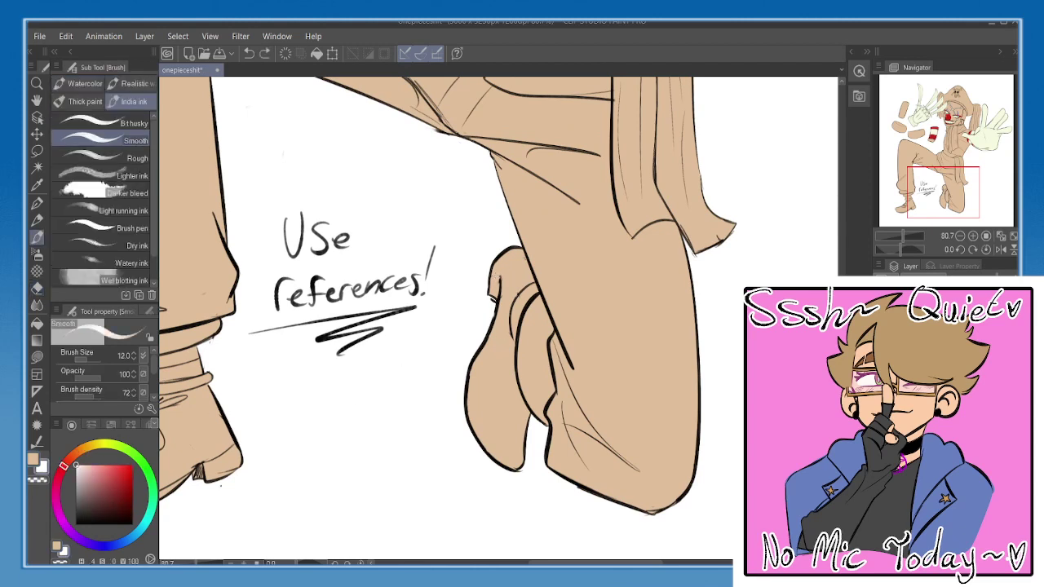
left_click(56, 545)
left_click(76, 524)
key("b")
left_click_drag(564, 277, 581, 245)
key("b")
key("b")
mouse_move(494, 305)
left_mouse_down()
mouse_move(499, 292)
mouse_move(492, 374)
left_mouse_up()
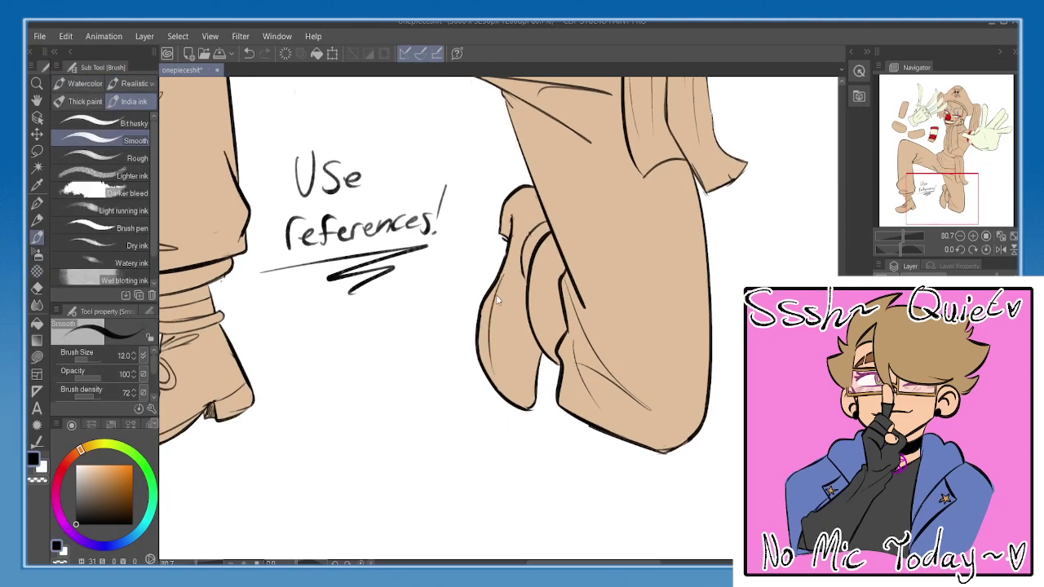
scroll(499, 303, "down", 1)
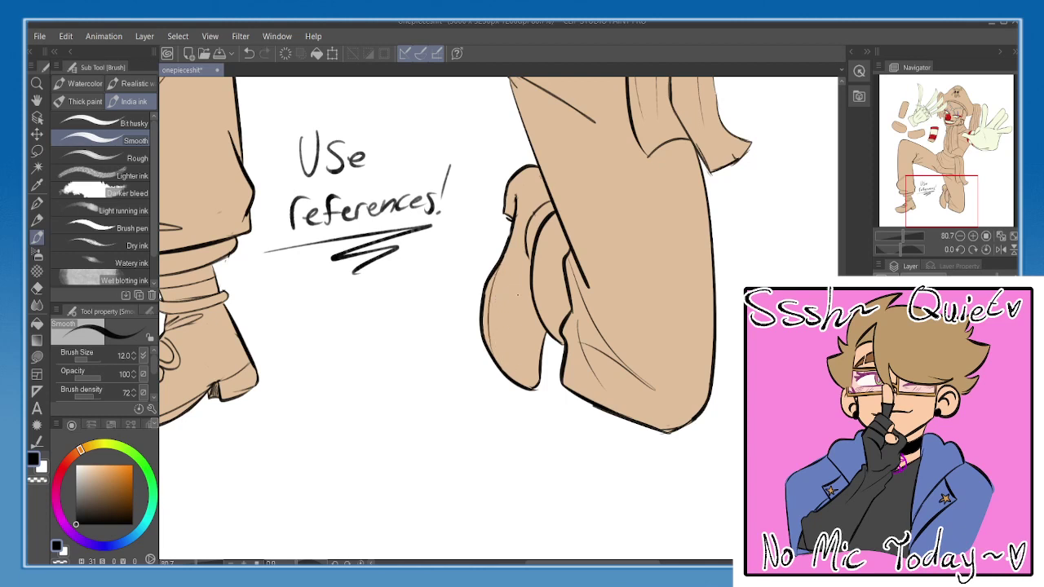
- Draw two looped detail lines on the instep of the back boot and save the drawing
mouse_move(518, 295)
left_mouse_down()
mouse_move(522, 270)
mouse_move(525, 290)
left_mouse_up()
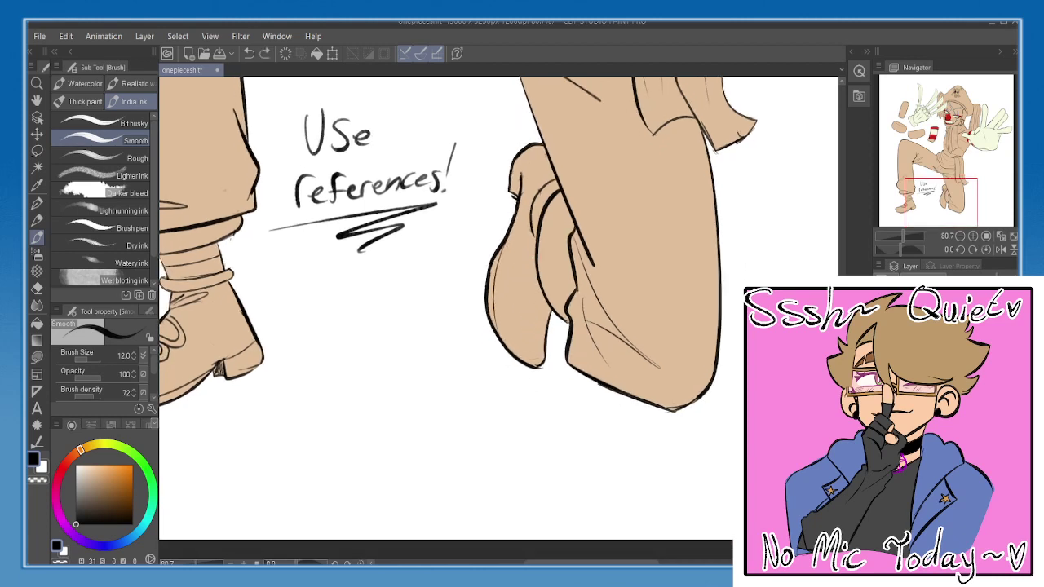
mouse_move(537, 242)
left_mouse_down()
mouse_move(526, 238)
mouse_move(538, 278)
left_mouse_up()
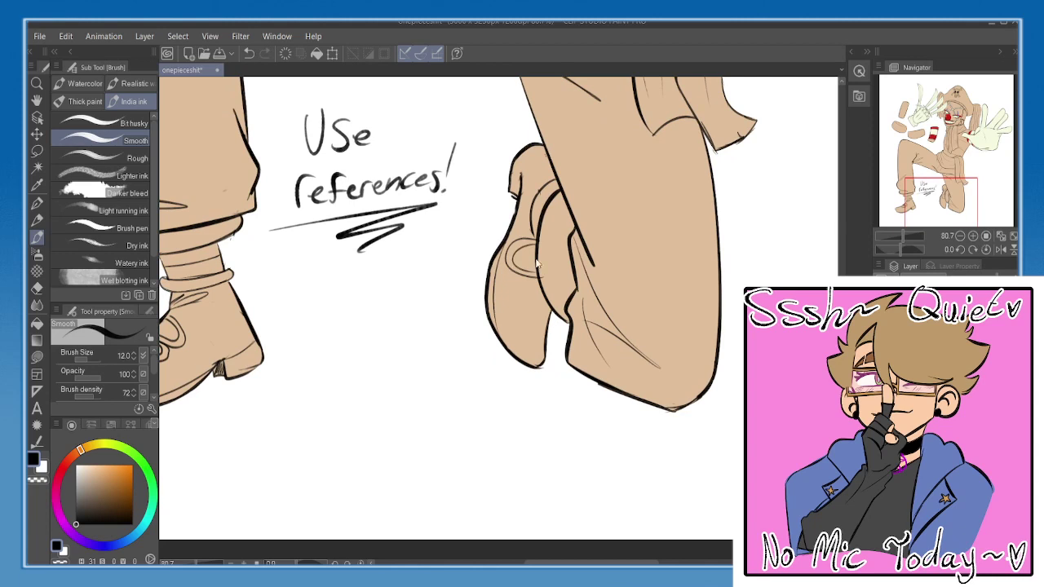
key("ctrl+z")
left_click_drag(537, 244, 534, 262)
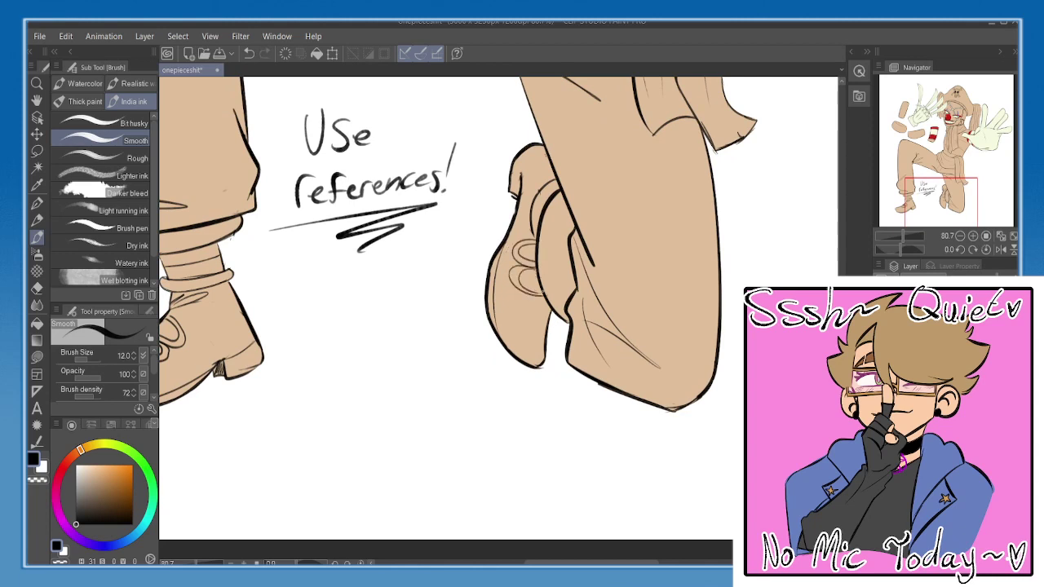
key("e")
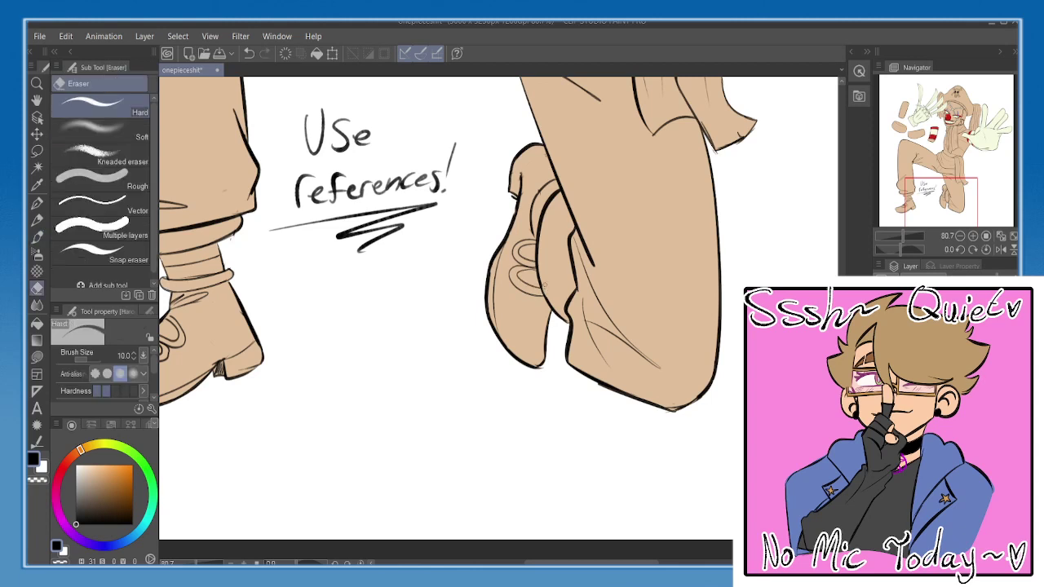
key("b")
left_click_drag(477, 303, 533, 316)
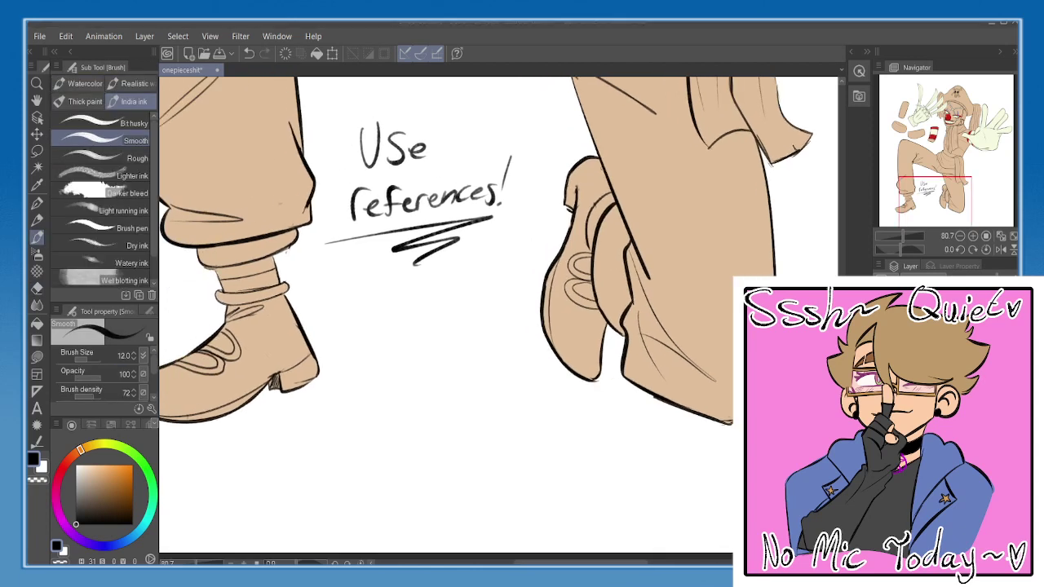
left_click_drag(559, 303, 542, 357)
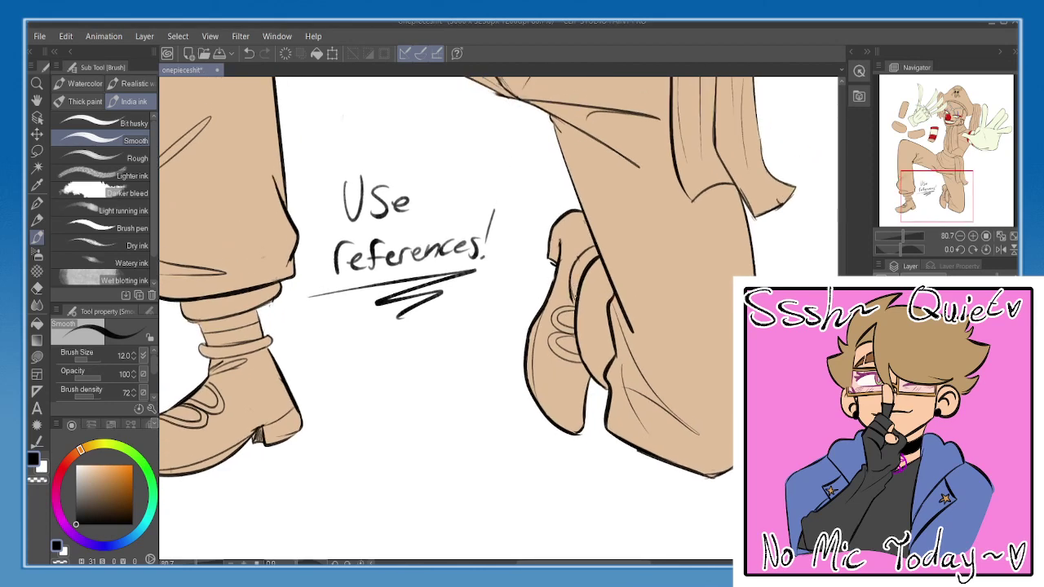
left_click(1011, 237)
key("ctrl+s")
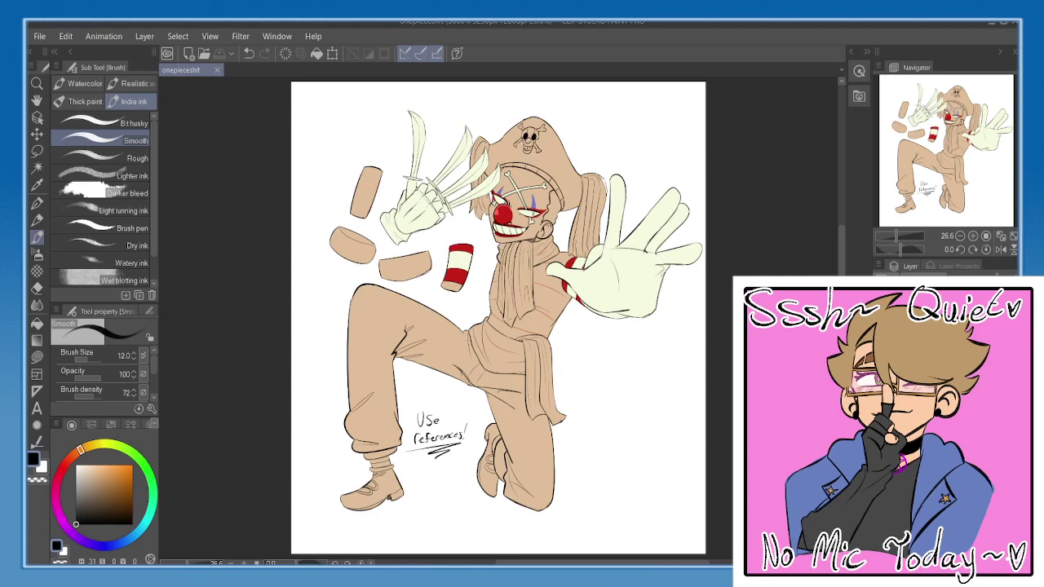
- Erase the handwritten note "Use references!" and its underline between the legs
key("e")
left_click(92, 359)
mouse_move(426, 410)
left_mouse_down()
mouse_move(405, 458)
mouse_move(436, 405)
mouse_move(443, 463)
mouse_move(467, 422)
mouse_move(458, 453)
left_mouse_up()
- Select the character's connected tan base area with Auto select, referring to the editing layer only, and undo its deletion
key("w")
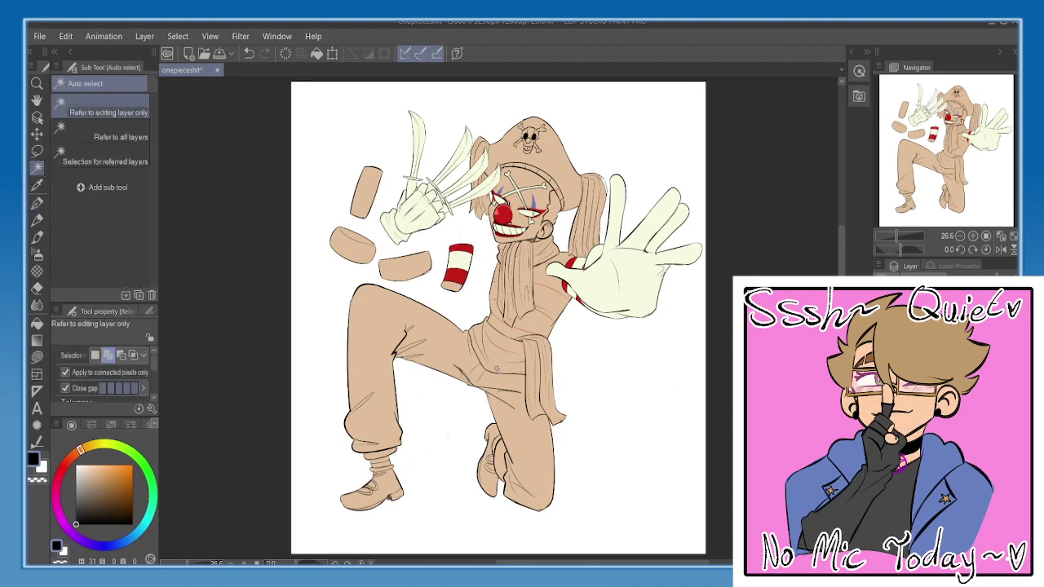
left_click(496, 368)
key("Delete")
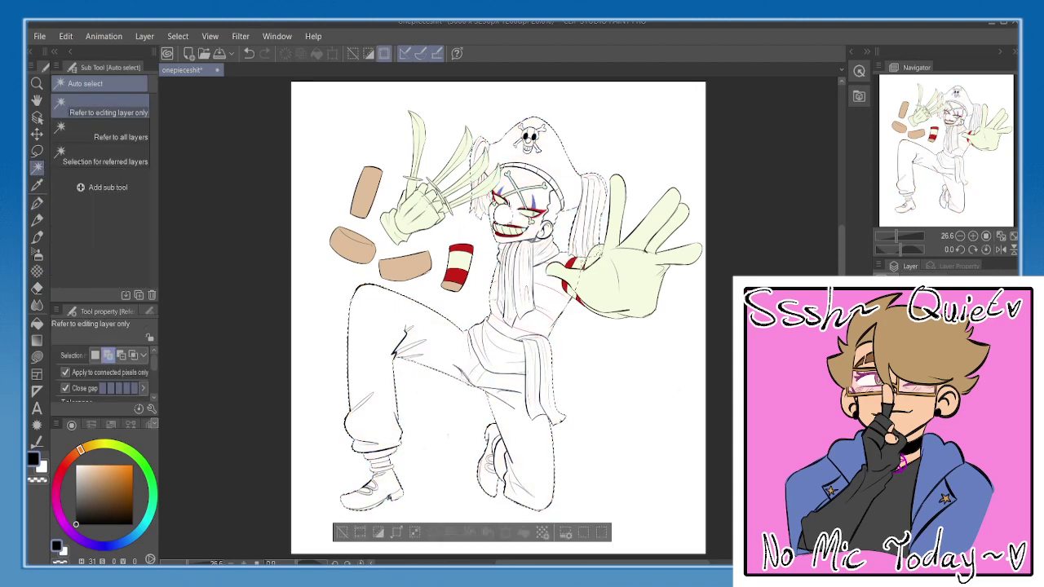
key("ctrl+z")
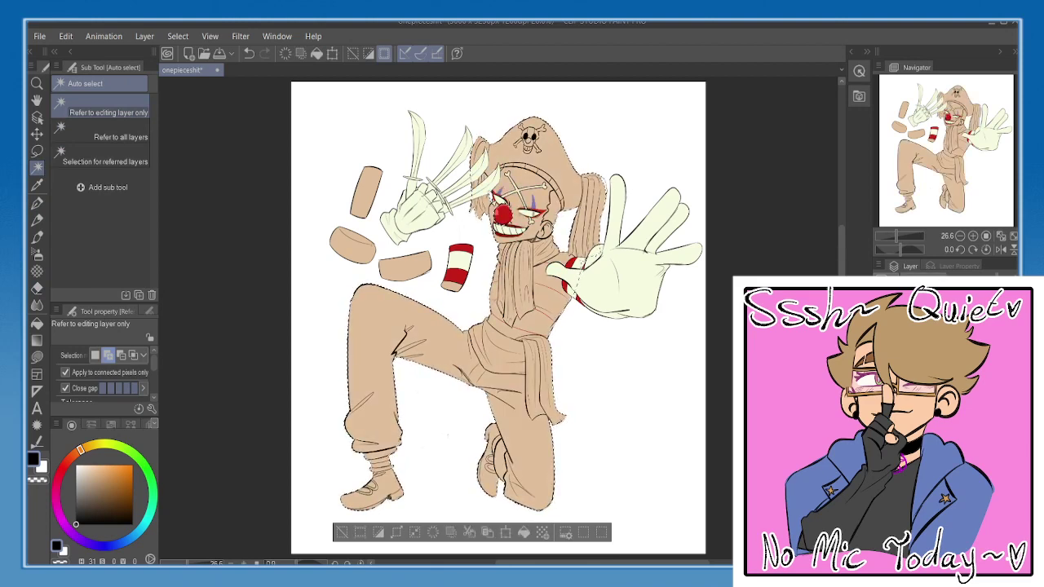
- Outline the lower stripe across the torso in the dark red sampled from the detached arm piece, and fill it
scroll(587, 301, "up", 3)
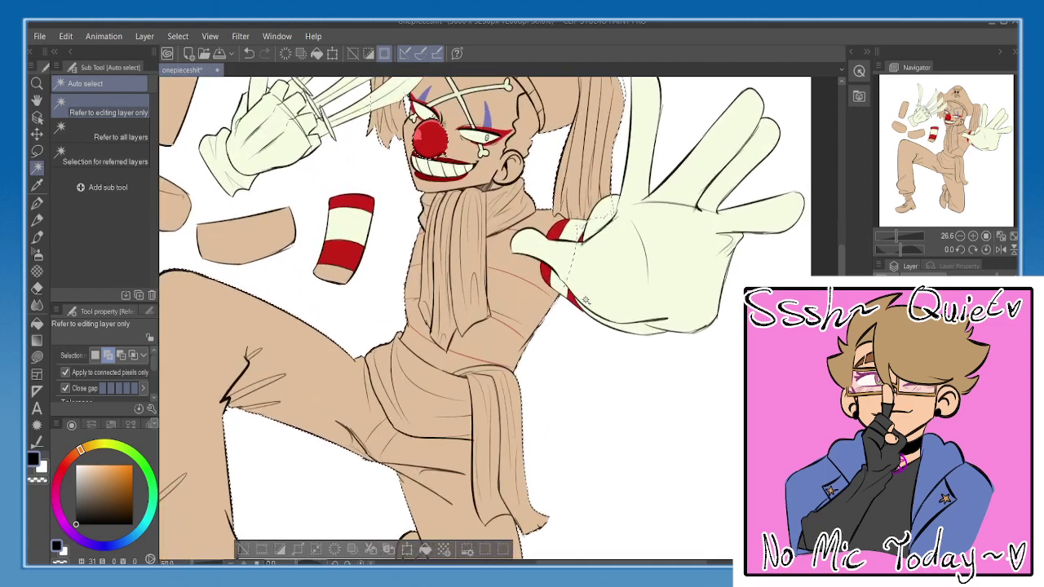
scroll(586, 300, "up", 1)
left_click_drag(222, 231, 328, 310)
right_click(328, 310)
key("p")
left_click_drag(441, 450, 453, 386)
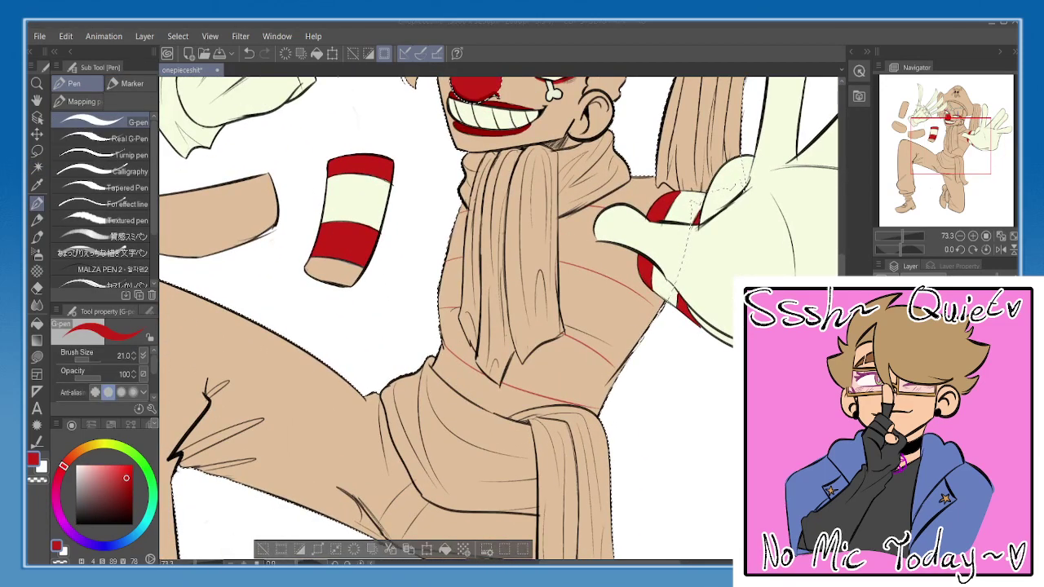
mouse_move(466, 364)
left_mouse_down()
mouse_move(465, 333)
mouse_move(463, 344)
left_mouse_up()
mouse_move(441, 294)
left_mouse_down()
mouse_move(453, 334)
mouse_move(446, 321)
mouse_move(532, 364)
left_mouse_up()
key("ctrl+z")
mouse_move(468, 340)
left_mouse_down()
mouse_move(594, 381)
mouse_move(616, 344)
mouse_move(587, 319)
mouse_move(436, 287)
mouse_move(473, 289)
left_mouse_up()
key("ctrl+z")
left_click(37, 323)
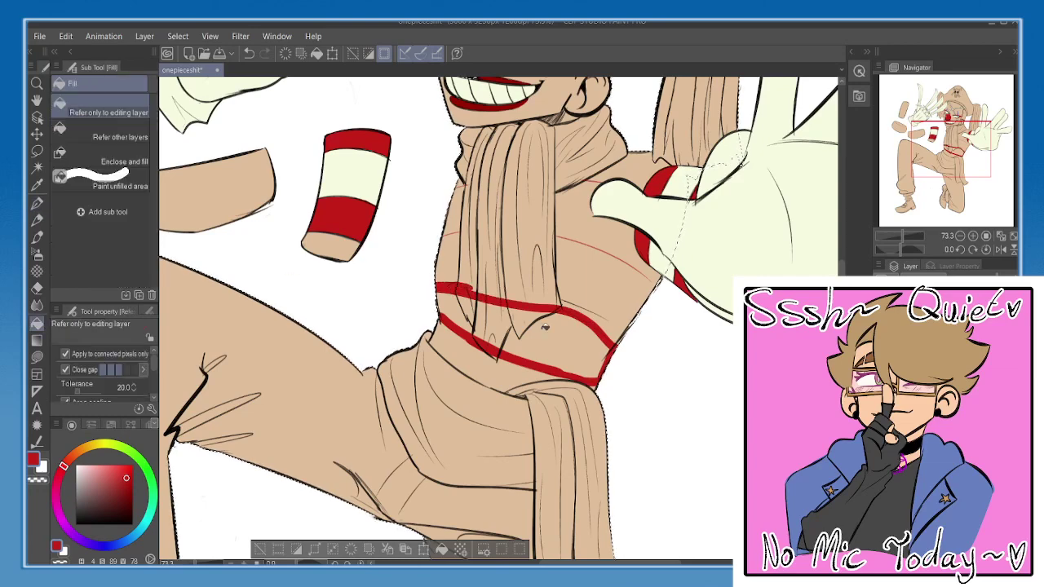
left_click(558, 340)
- Outline the upper chest stripe below the scarf in dark red with the G-pen and fill it
mouse_move(493, 244)
left_mouse_down()
mouse_move(479, 285)
mouse_move(547, 266)
mouse_move(656, 319)
mouse_move(628, 264)
left_mouse_up()
key("p")
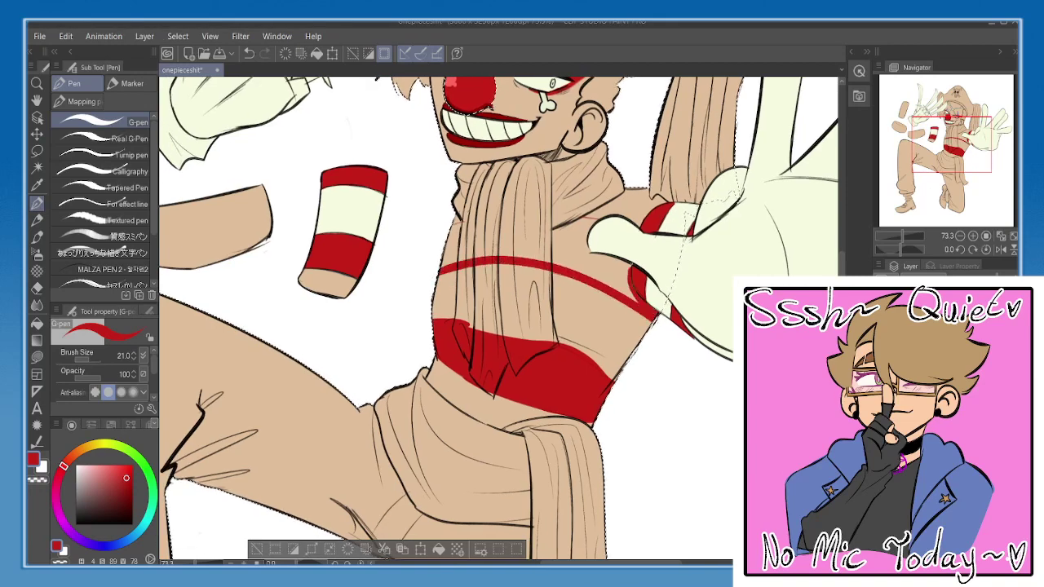
mouse_move(593, 217)
left_mouse_down()
mouse_move(498, 217)
mouse_move(447, 237)
left_mouse_up()
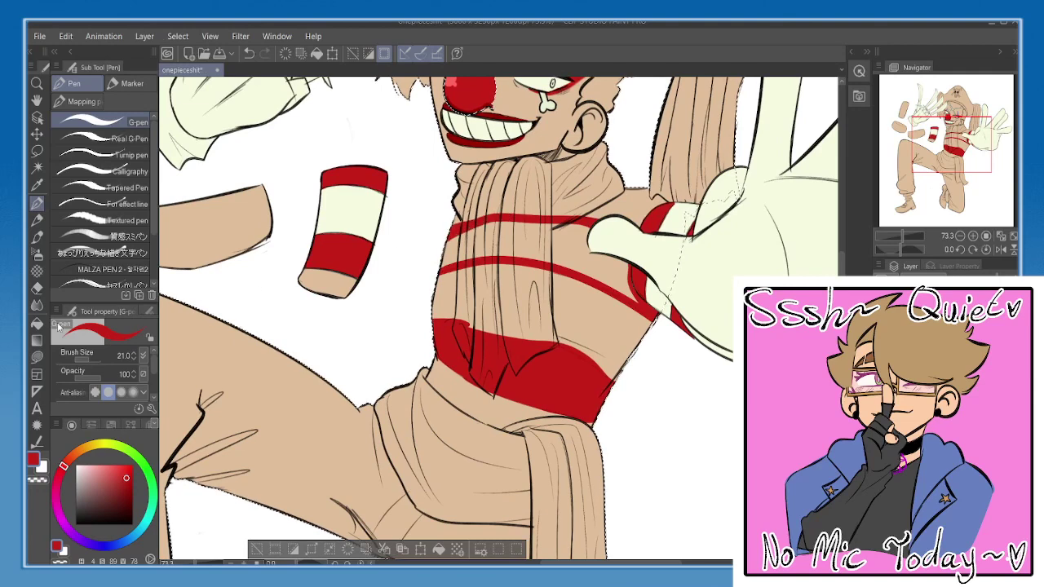
left_click(38, 324)
key("p")
key("g")
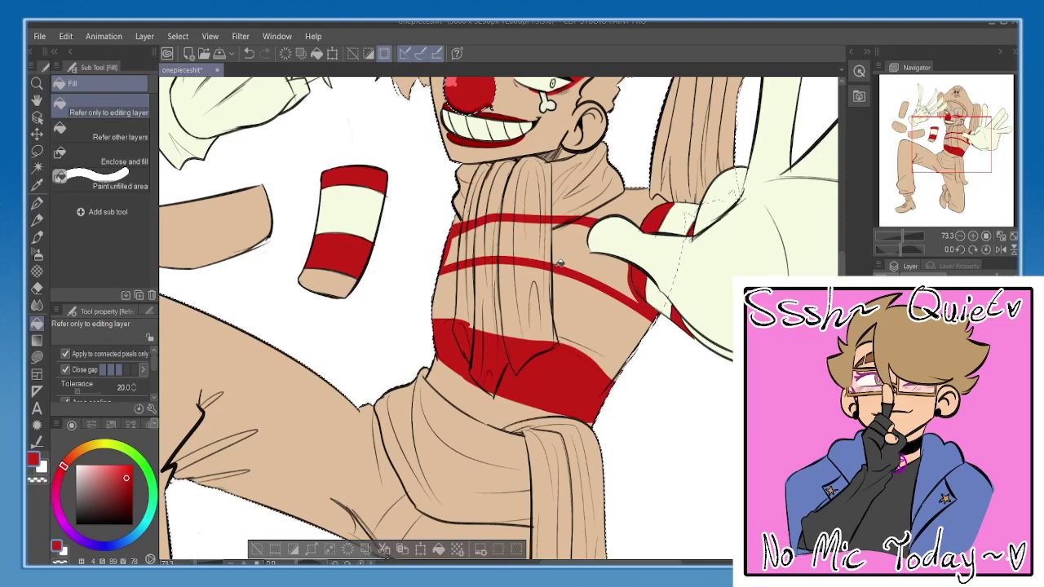
left_click(563, 252)
- Sample the pale cream of the glove and fill the middle torso stripe between the two red ones with it
left_click_drag(700, 281, 692, 305)
left_click(692, 305, "alt")
left_click_drag(622, 329, 628, 313)
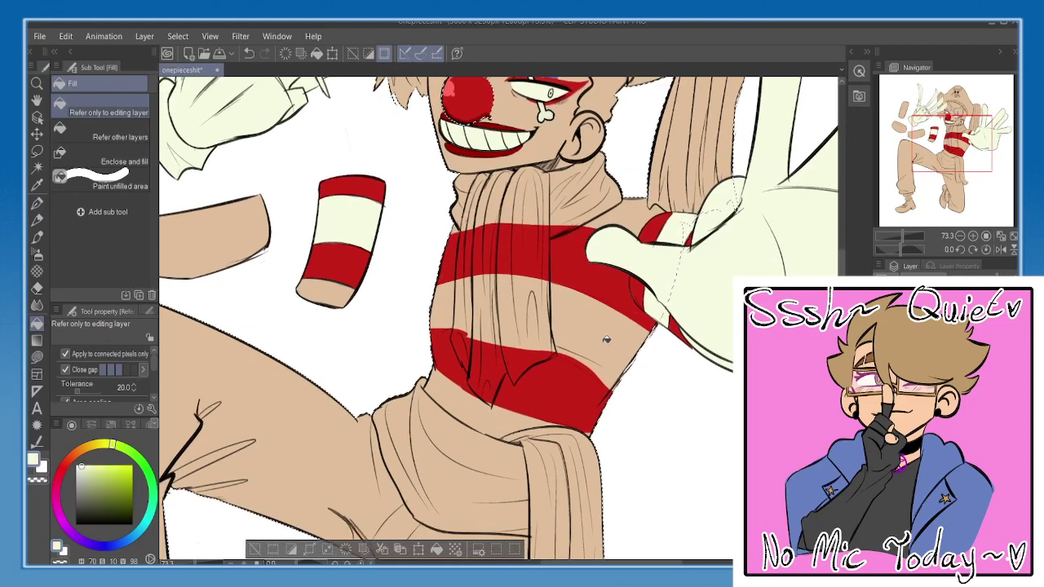
left_click(608, 336)
left_click(635, 209)
key("ctrl+z")
- Outline the shoulder area between the scarf and the upper red stripe in pale cream with the G-pen for filling
left_click_drag(507, 225, 506, 244)
key("p")
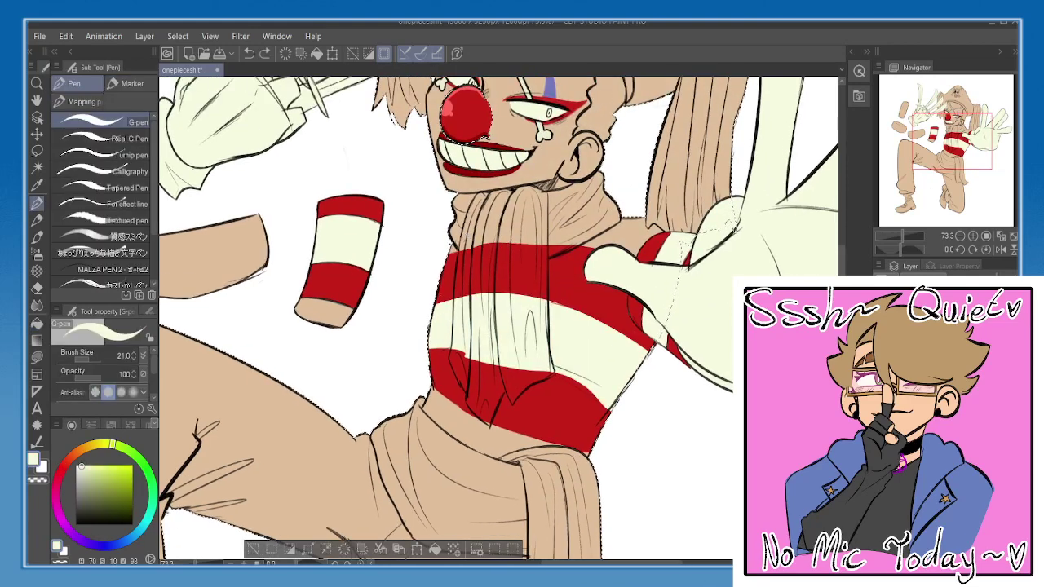
key("ctrl+z")
mouse_move(597, 247)
left_mouse_down()
mouse_move(570, 243)
mouse_move(664, 231)
mouse_move(553, 245)
left_mouse_up()
key("g")
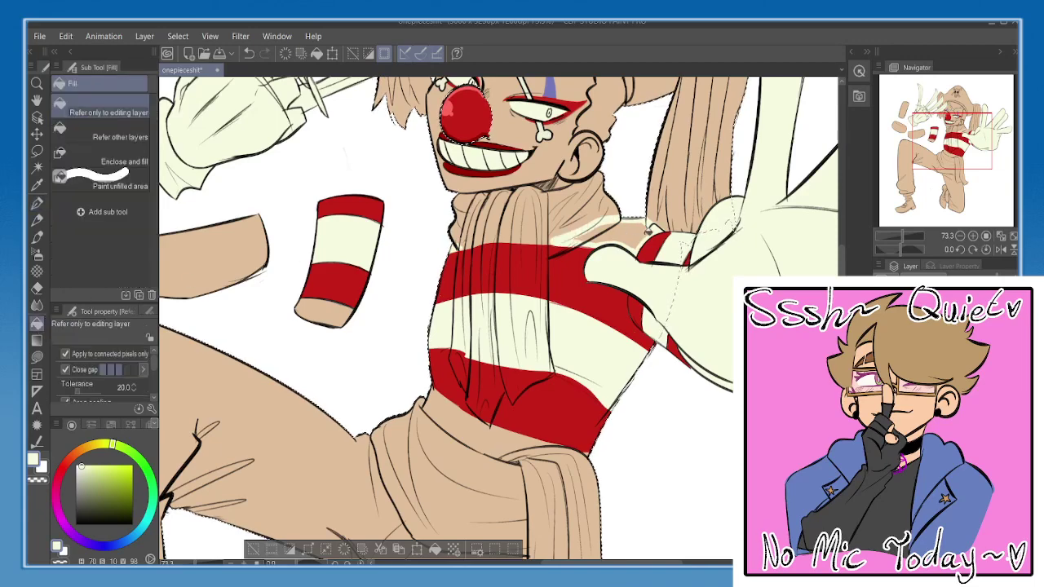
- Fill the remaining shirt area at the shoulder with pale cream and sample the red and cream stripe colours
left_click(645, 230)
left_click_drag(580, 327, 601, 209)
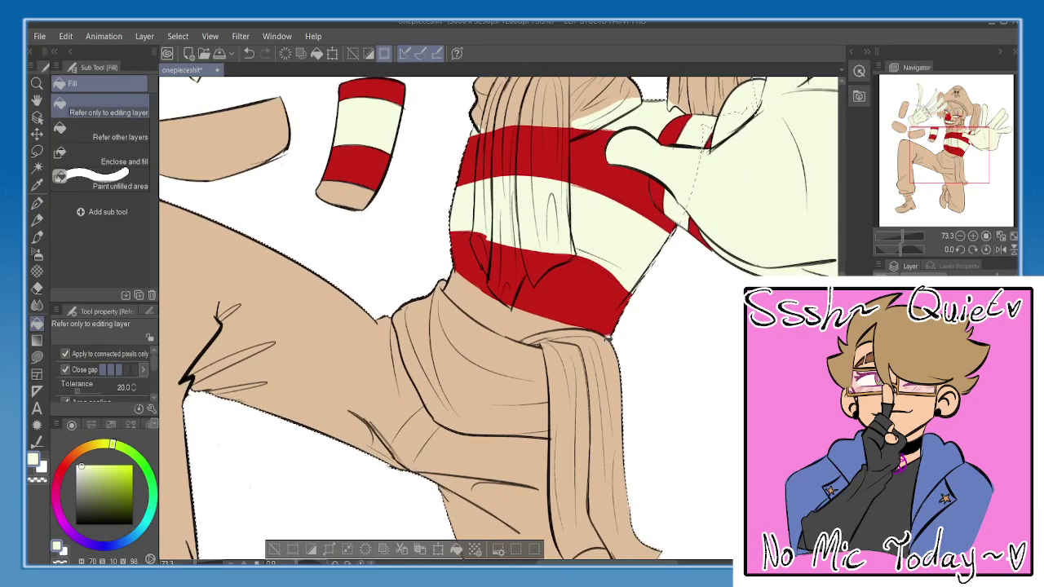
left_click_drag(607, 338, 593, 339)
left_click(597, 323, "alt")
key("p")
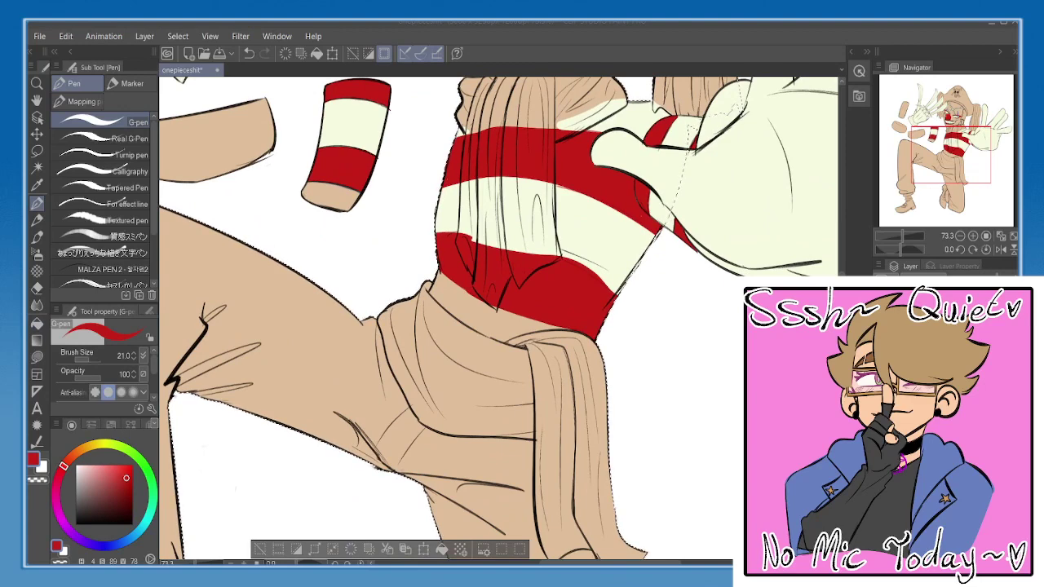
left_click_drag(504, 245, 489, 282)
left_click(502, 253, "alt")
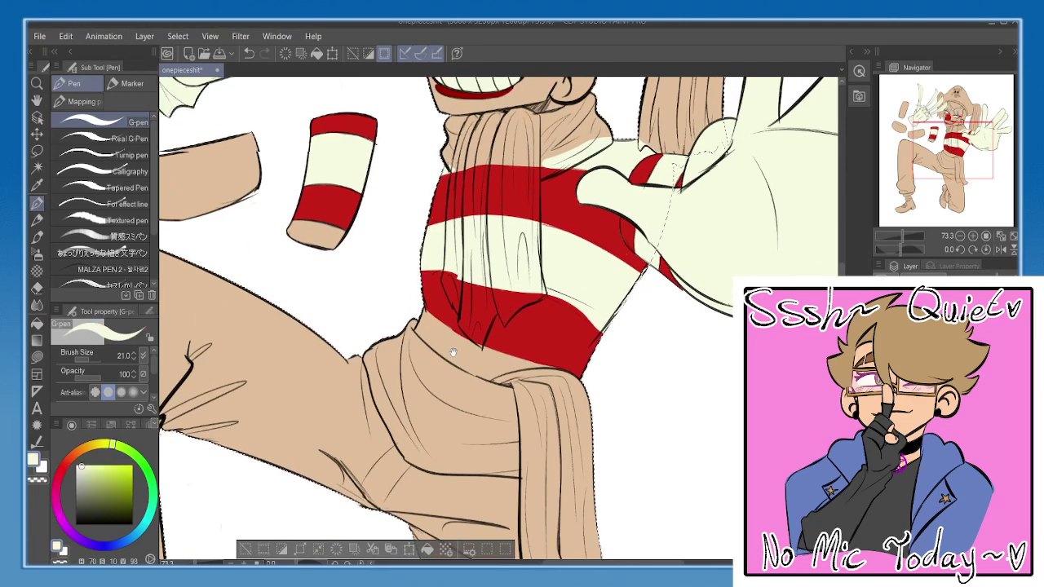
mouse_move(475, 333)
left_mouse_down()
mouse_move(480, 308)
mouse_move(463, 459)
mouse_move(468, 405)
left_mouse_up()
key("h")
key("h")
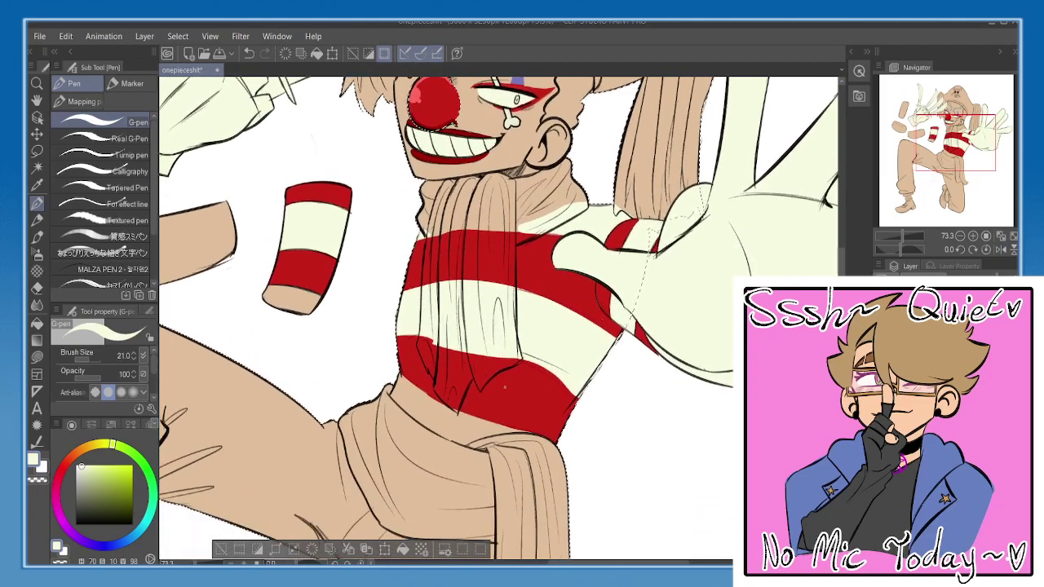
key("alt+Tab")
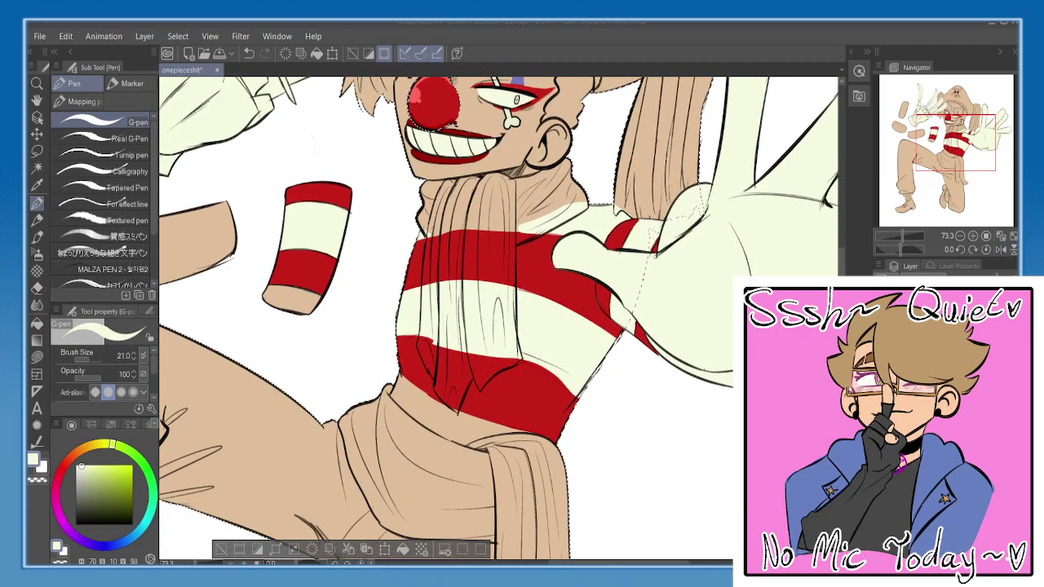
left_click_drag(489, 419, 499, 389)
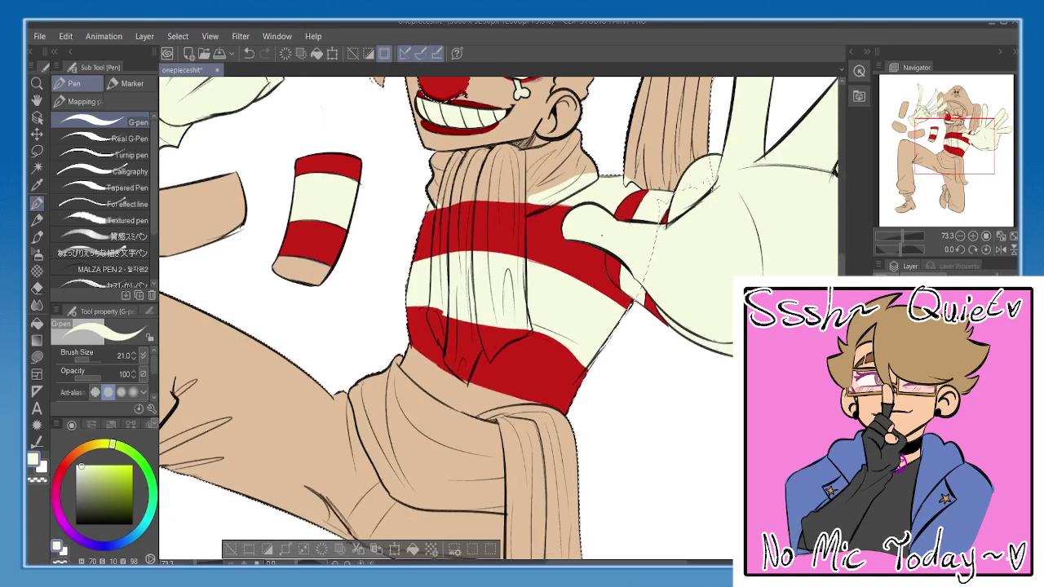
key("alt+Tab")
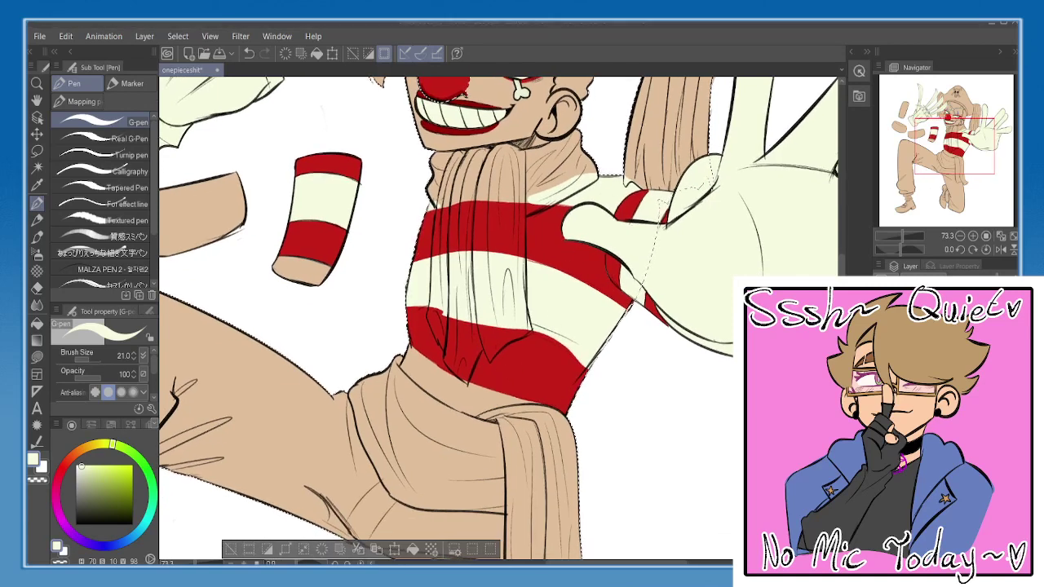
left_click(542, 373)
left_click_drag(547, 295, 555, 303)
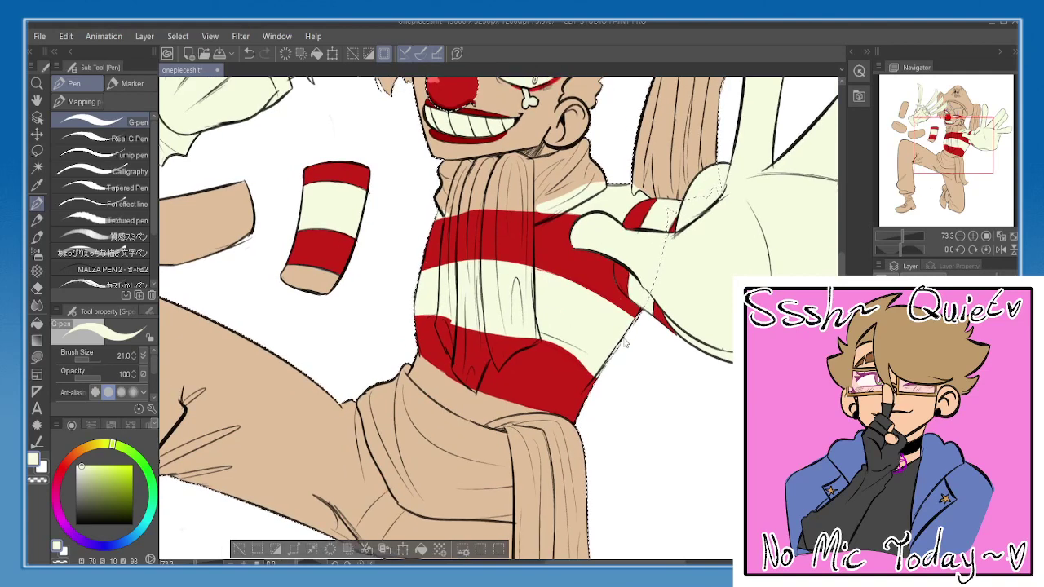
- Undo the red and cream stripes on the shirt's torso, back to the thin stripe guide lines
key("ctrl+z")
key("ctrl+z")
key("ctrl+z")
key("ctrl+z")
key("ctrl+z")
key("ctrl+z")
key("ctrl+z")
key("ctrl+z")
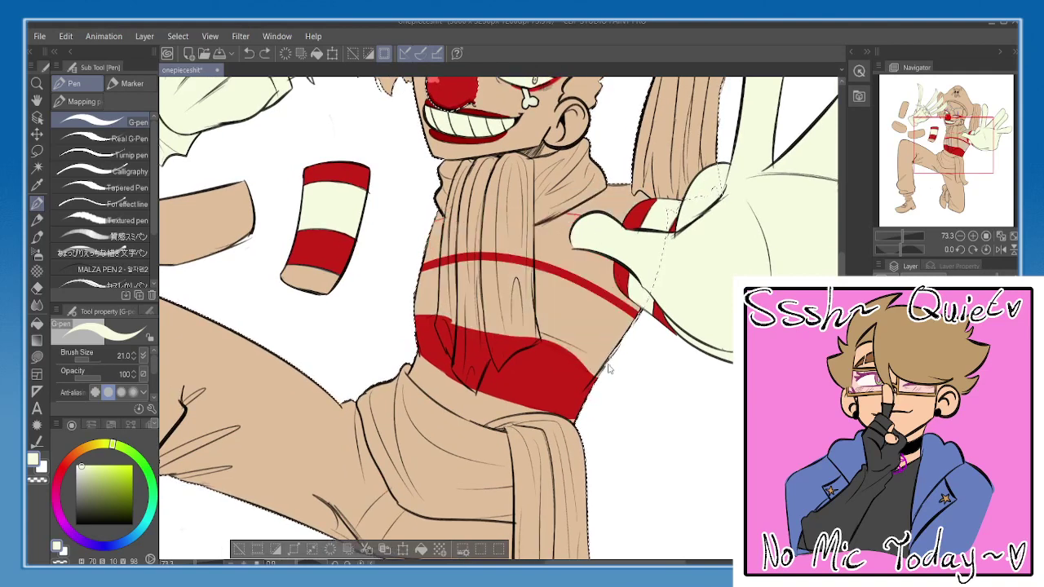
key("ctrl+z")
key("ctrl+z")
key("ctrl+z")
key("ctrl+z")
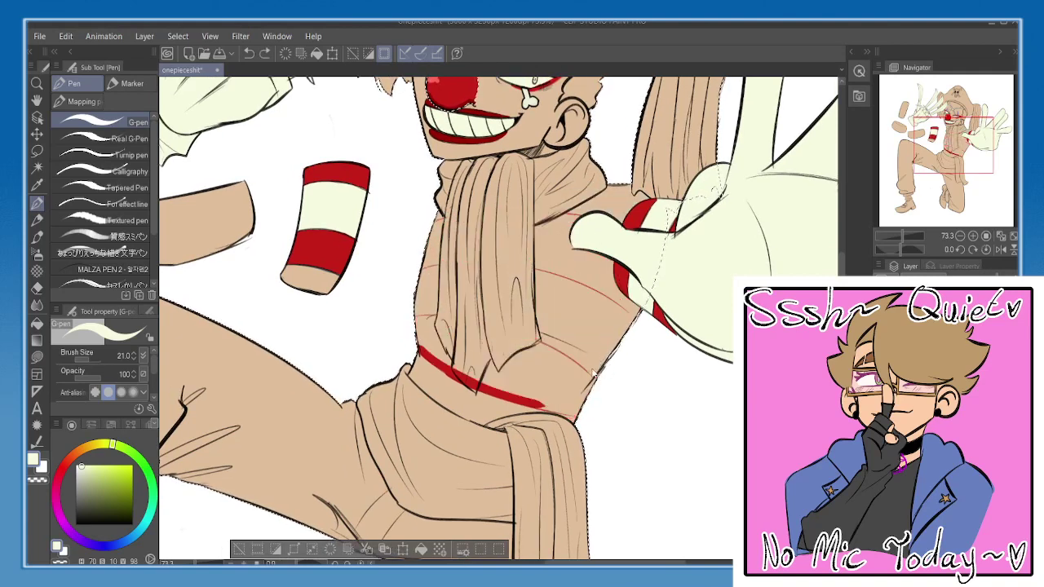
mouse_move(588, 308)
left_mouse_down()
mouse_move(587, 287)
mouse_move(579, 306)
left_mouse_up()
- Sample the red and the pale cream from the detached striped sleeve as the two drawing colours
key("x")
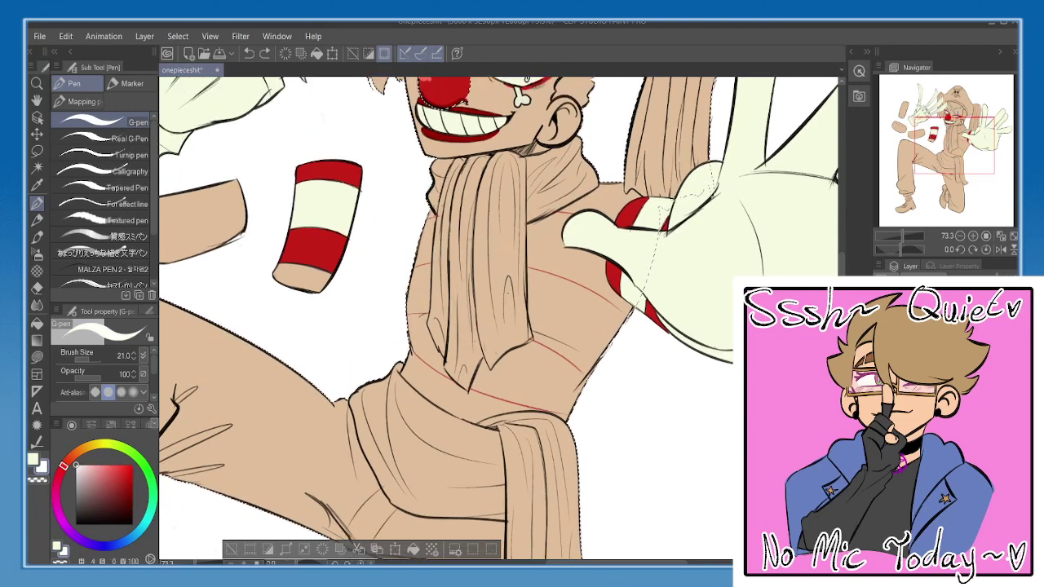
key("x")
left_click(314, 247, "alt")
key("x")
left_click(323, 205, "alt")
key("x")
- Outline the lowest shirt stripe along the waist with the red G-pen and fill it red
mouse_move(398, 354)
left_mouse_down()
mouse_move(458, 376)
mouse_move(575, 392)
mouse_move(569, 375)
mouse_move(416, 308)
left_mouse_up()
left_click(37, 323)
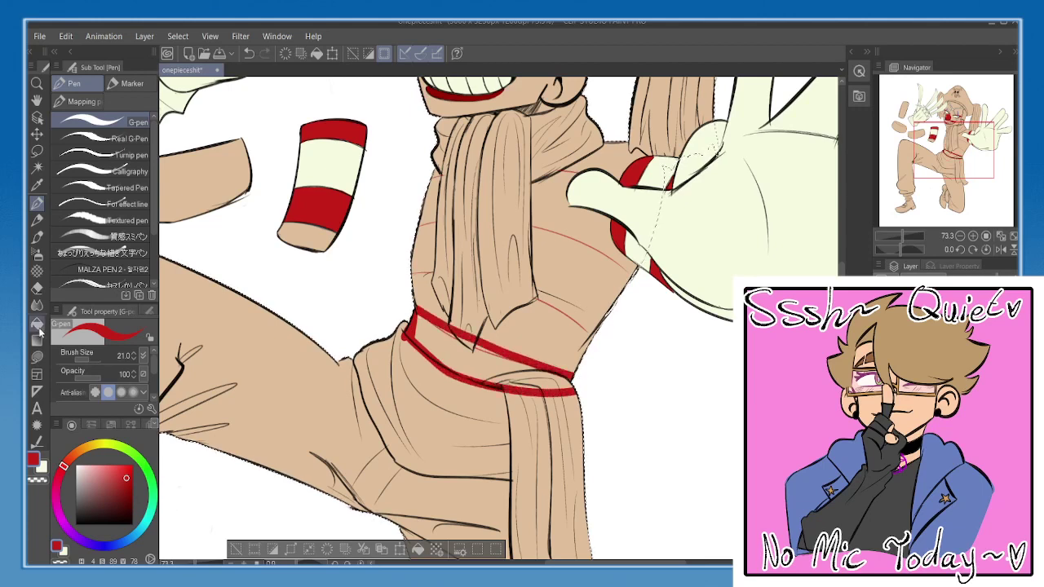
left_click(436, 357)
- Outline the stripe above the red waist band in pale cream and fill it with the same colour
key("p")
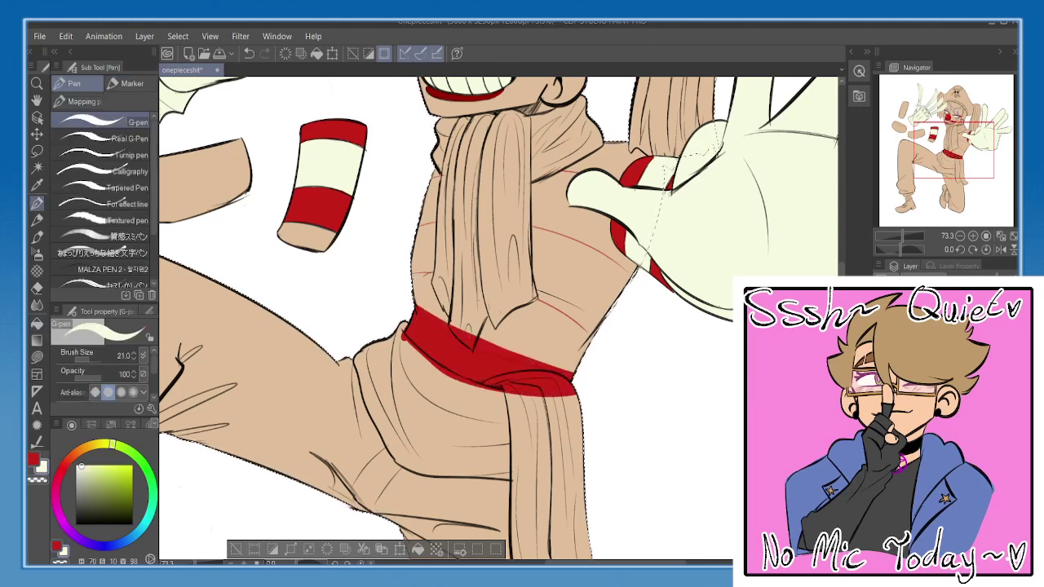
mouse_move(469, 279)
left_mouse_down()
mouse_move(517, 289)
mouse_move(581, 333)
left_mouse_up()
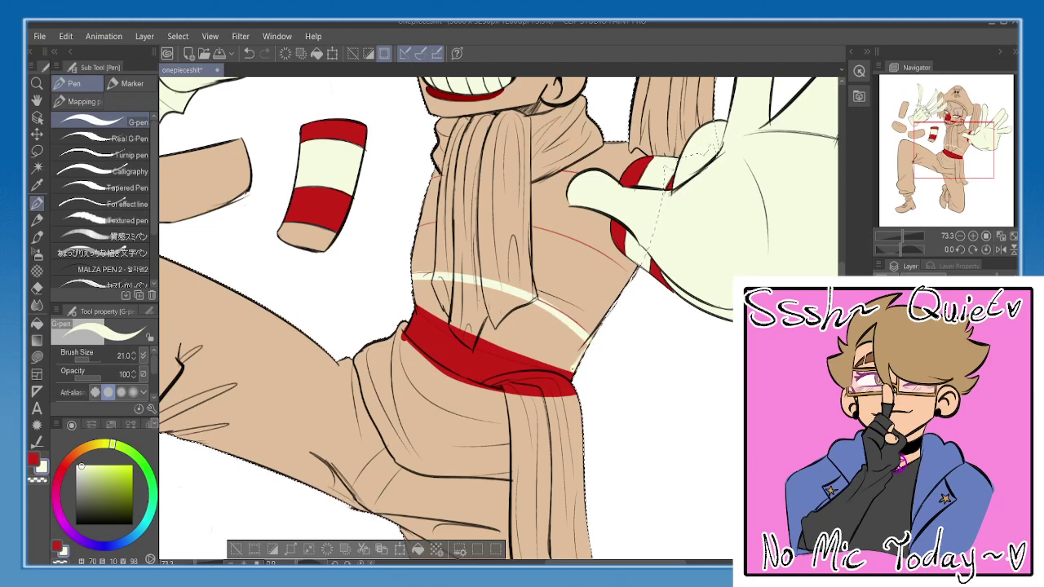
left_click_drag(572, 370, 497, 337)
left_click_drag(419, 307, 527, 359)
key("ctrl+z")
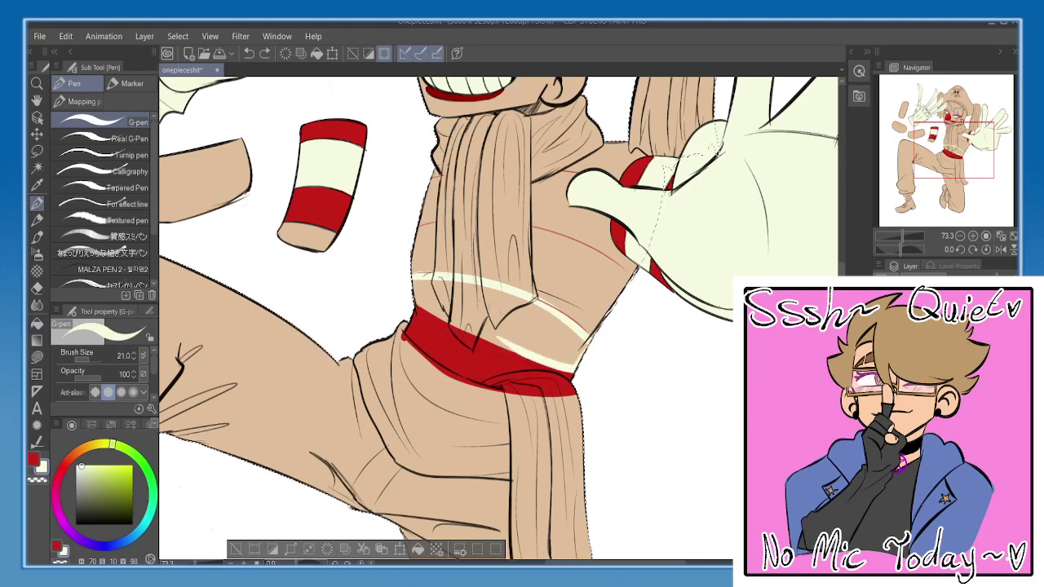
left_click_drag(419, 309, 513, 355)
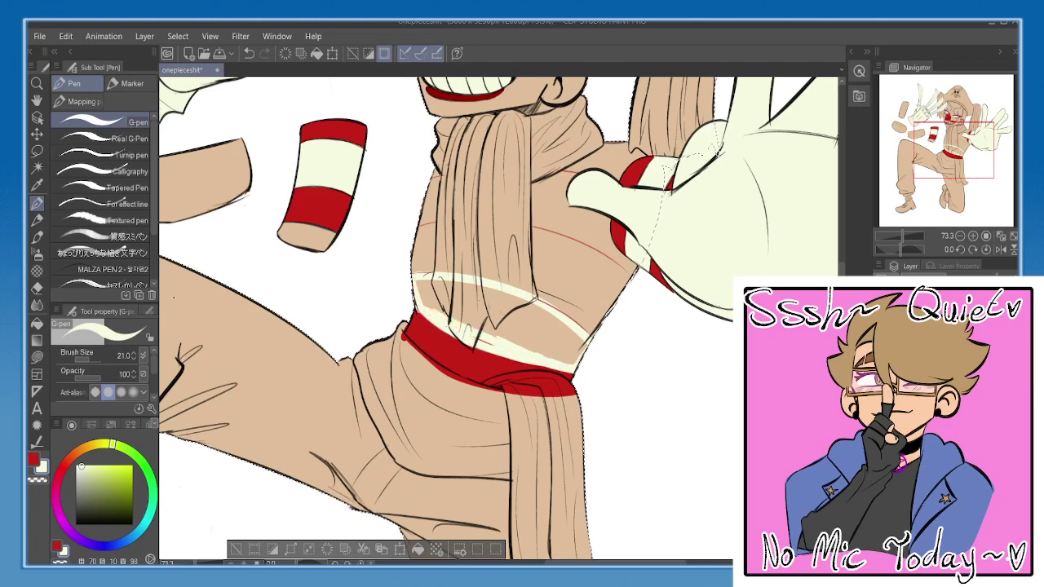
left_click(37, 323)
left_click(493, 315)
- Trace the lower edge and outer side of the mid-torso stripe in red, along the top of the cream band
key("p")
key("x")
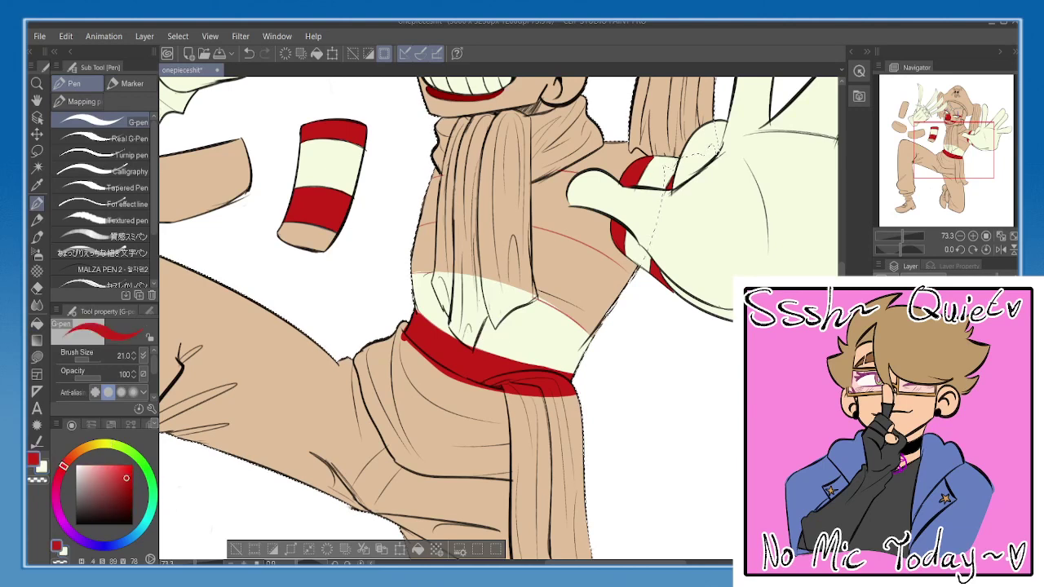
mouse_move(412, 271)
left_mouse_down()
mouse_move(505, 274)
mouse_move(583, 303)
left_mouse_up()
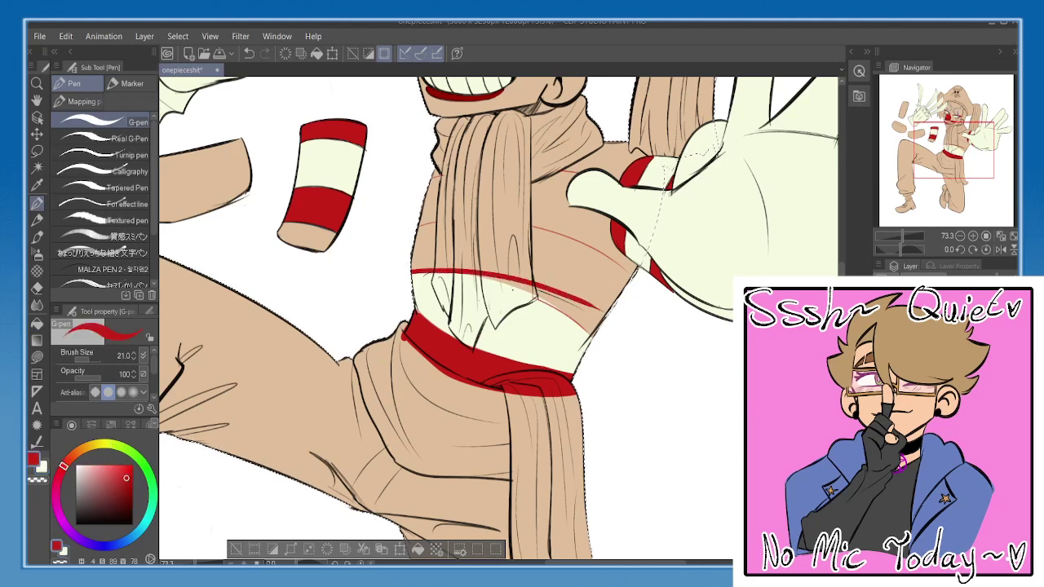
left_click_drag(450, 274, 574, 317)
key("ctrl+z")
left_click_drag(461, 272, 594, 332)
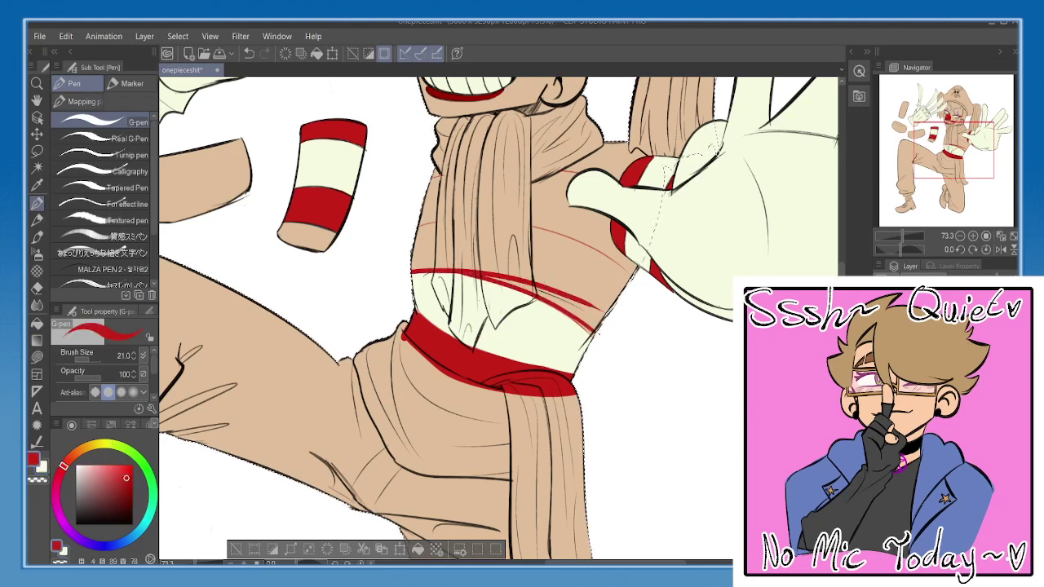
key("ctrl+z")
mouse_move(464, 274)
left_mouse_down()
mouse_move(595, 332)
mouse_move(623, 288)
mouse_move(609, 259)
left_mouse_up()
- Draw the upper edge of the mid-torso stripe in red and fill the whole band red
mouse_move(523, 226)
left_mouse_down()
mouse_move(626, 283)
mouse_move(548, 238)
left_mouse_up()
left_click_drag(597, 262, 613, 274)
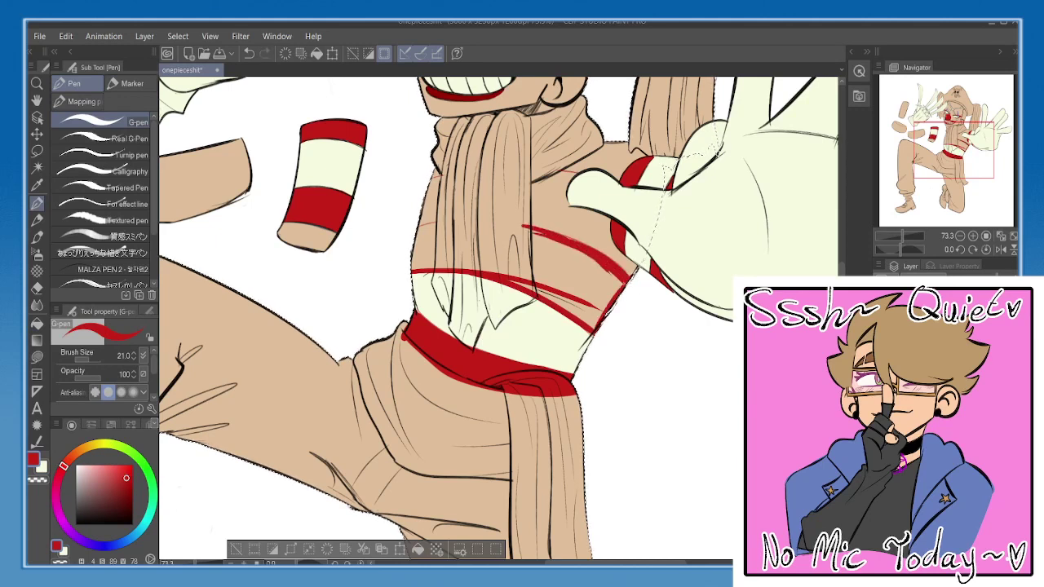
left_click_drag(574, 240, 487, 223)
key("ctrl+z")
left_click_drag(416, 229, 561, 229)
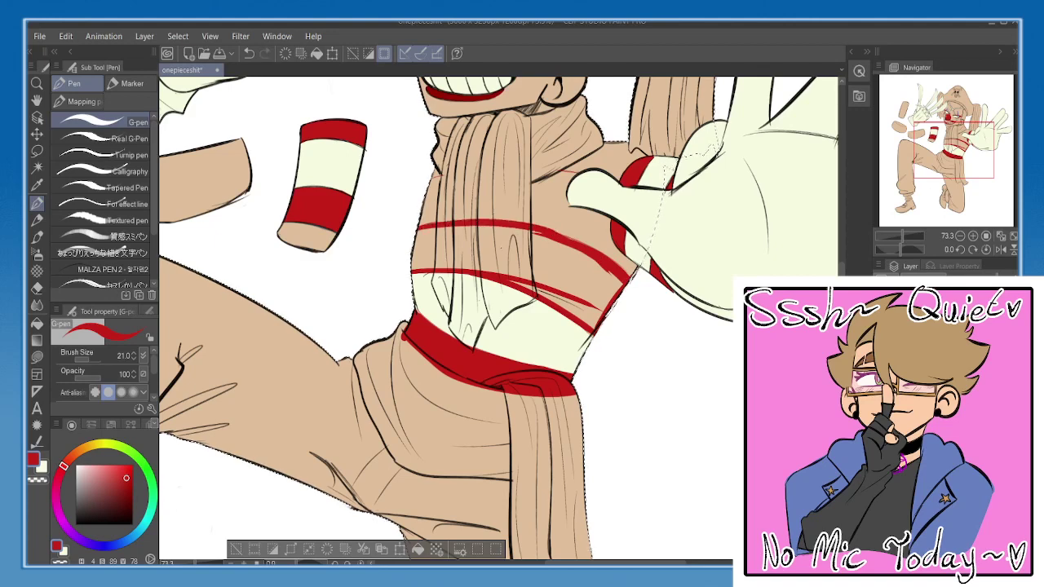
left_click(39, 326)
left_click(494, 252)
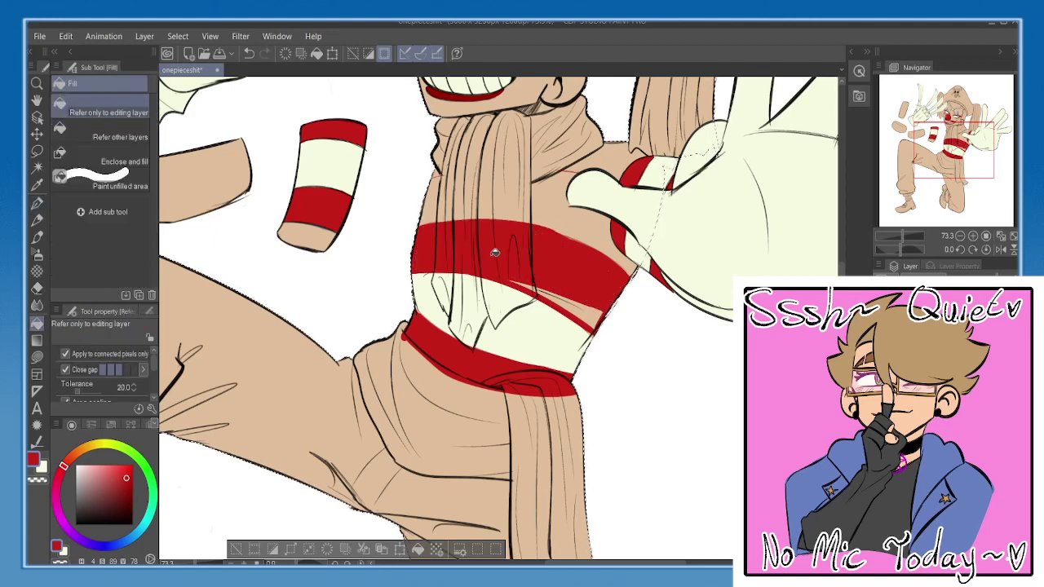
left_click(566, 298)
- Trace the lower edge of the chest stripe in pale cream along the top of the red band, up to the arm
key("p")
left_click_drag(530, 259, 516, 301)
key("x")
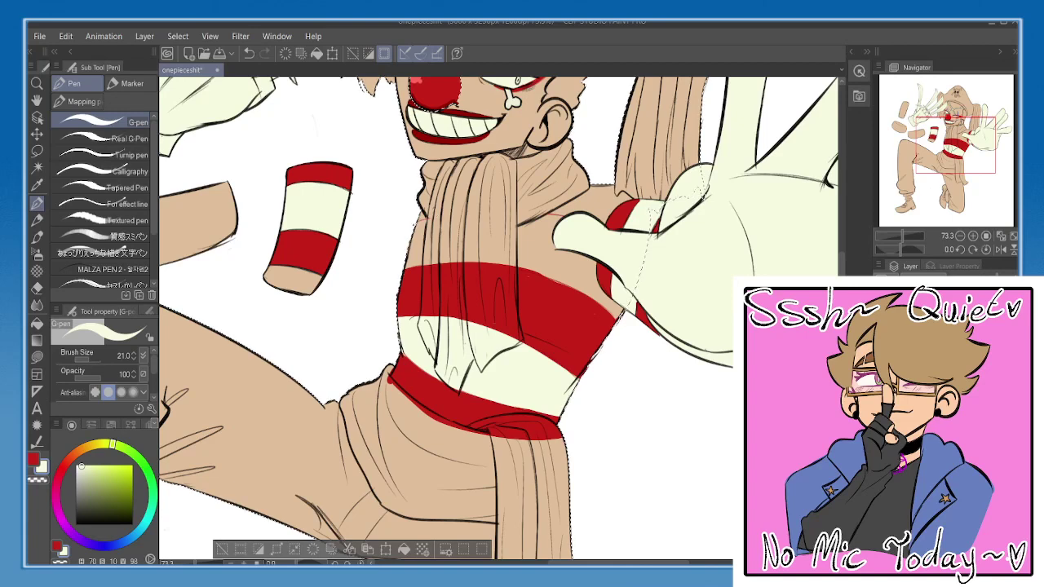
mouse_move(425, 222)
left_mouse_down()
mouse_move(413, 241)
mouse_move(443, 242)
mouse_move(410, 259)
mouse_move(471, 258)
left_mouse_up()
key("ctrl+z")
left_click_drag(408, 265, 507, 259)
key("ctrl+z")
mouse_move(432, 265)
left_mouse_down()
mouse_move(500, 260)
mouse_move(558, 276)
mouse_move(615, 323)
left_mouse_up()
key("ctrl+z")
left_click_drag(527, 271, 620, 317)
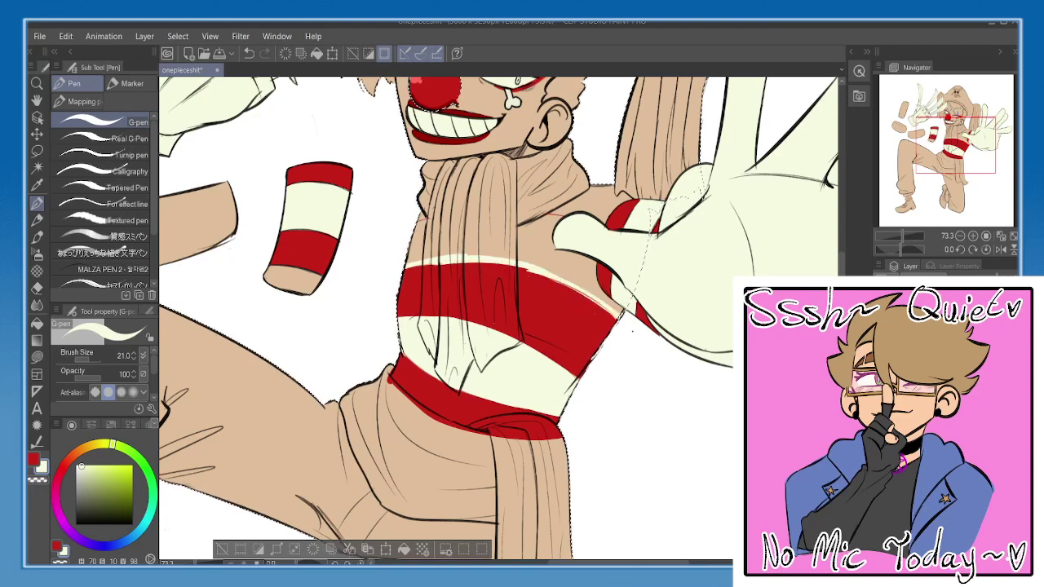
key("ctrl+z")
mouse_move(526, 270)
left_mouse_down()
mouse_move(619, 318)
mouse_move(588, 257)
left_mouse_up()
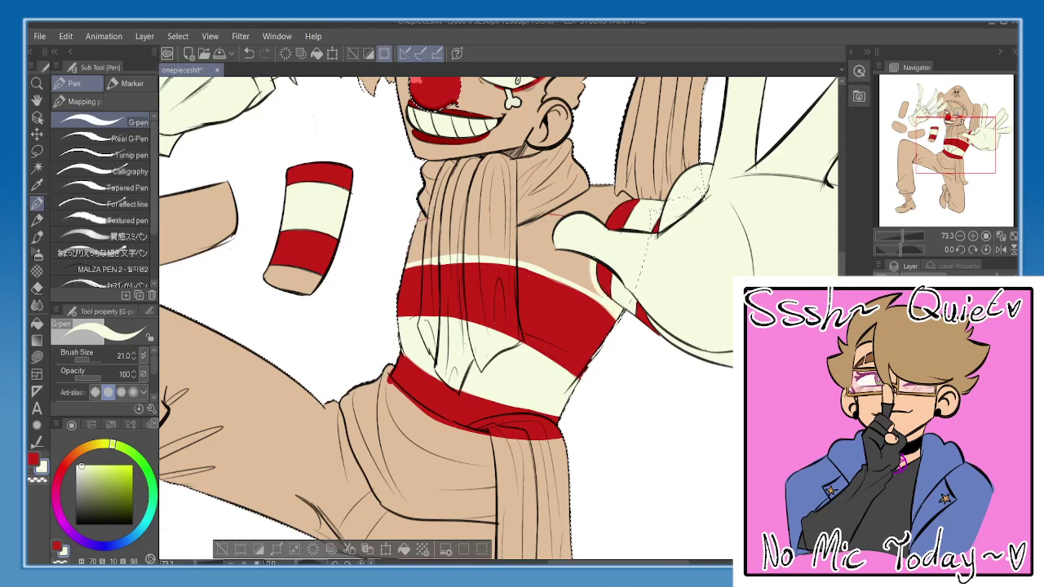
- Draw the chest stripe's upper edge in pale cream and fill the band with cream
mouse_move(558, 215)
left_mouse_down()
mouse_move(416, 227)
mouse_move(407, 264)
left_mouse_up()
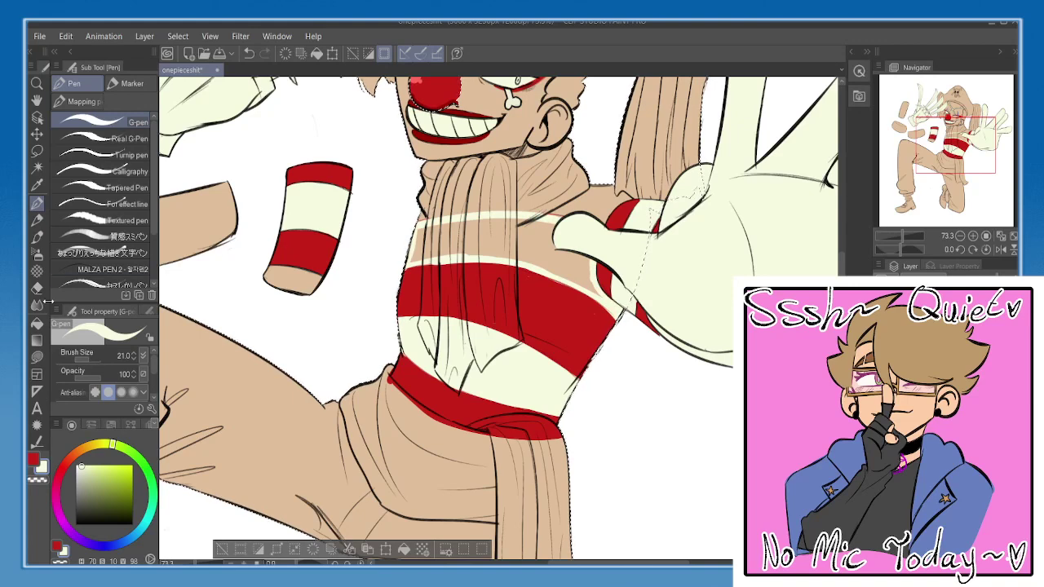
key("g")
left_click(495, 241)
- Outline the remaining shirt areas at both shoulders in red and fill the larger one beside the raised arm
key("x")
key("p")
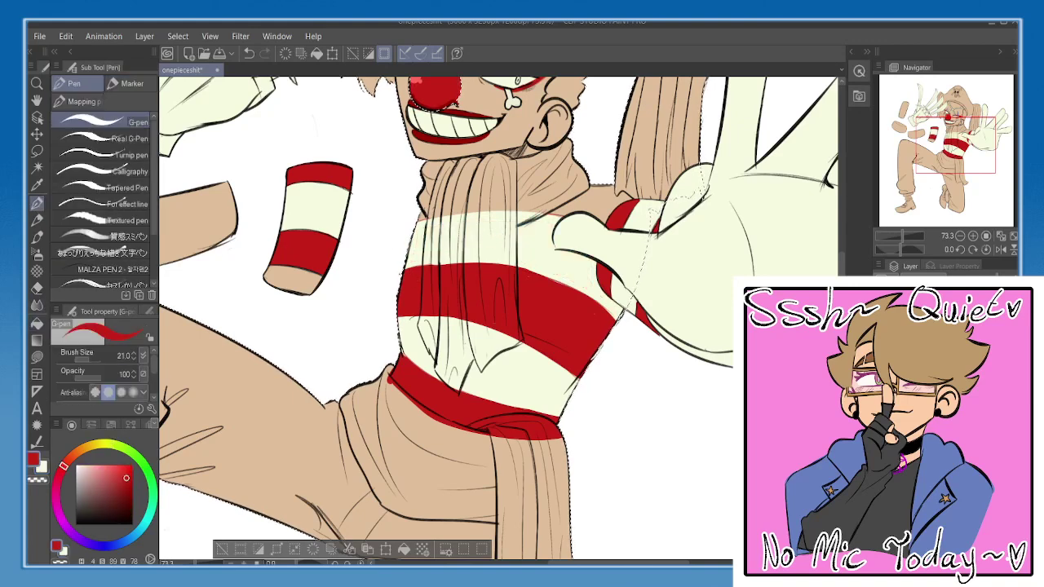
left_click_drag(494, 277, 488, 312)
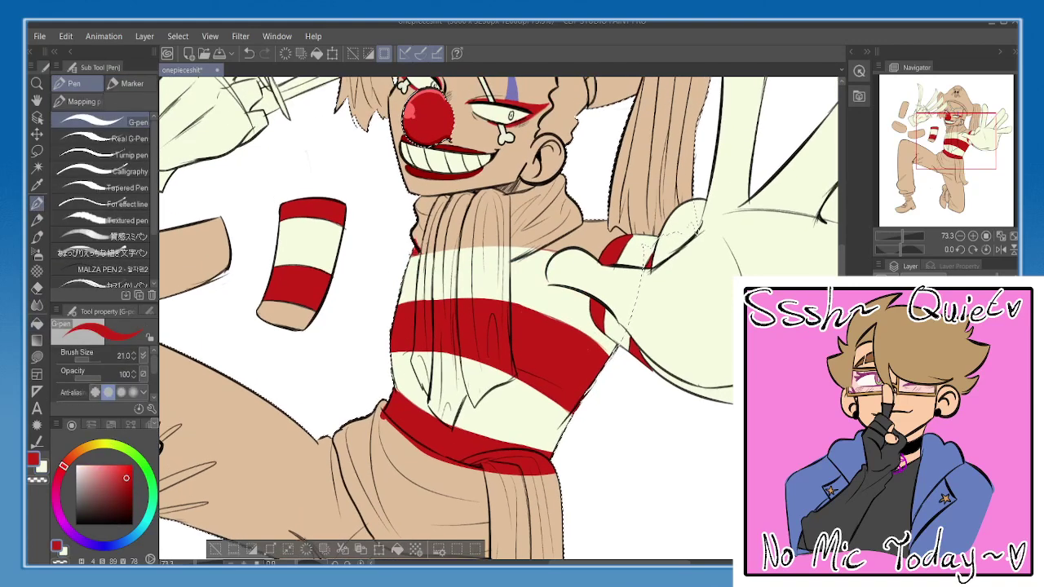
left_click_drag(537, 245, 559, 250)
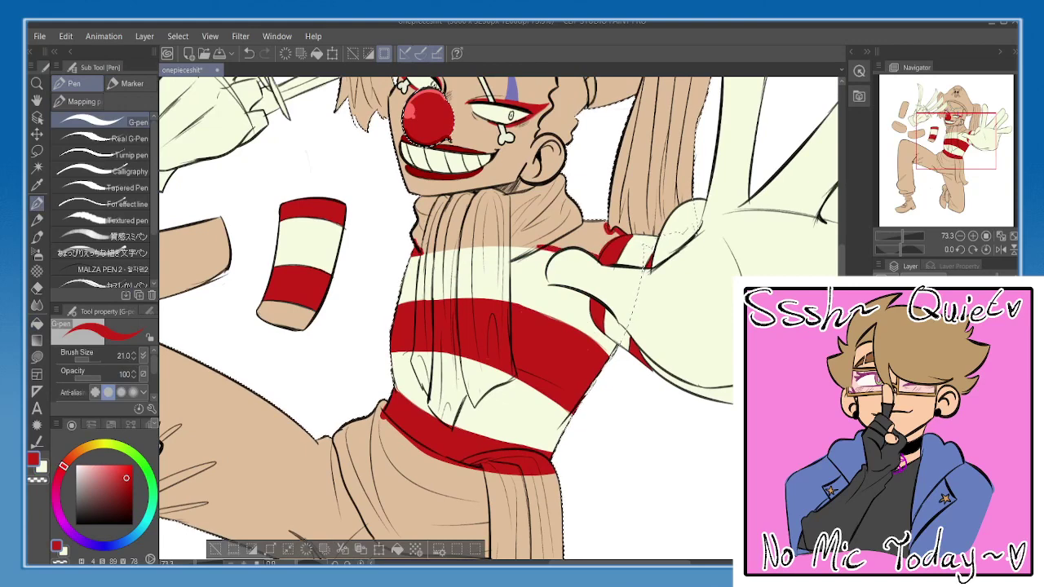
mouse_move(597, 221)
left_mouse_down()
mouse_move(572, 222)
mouse_move(535, 246)
left_mouse_up()
key("g")
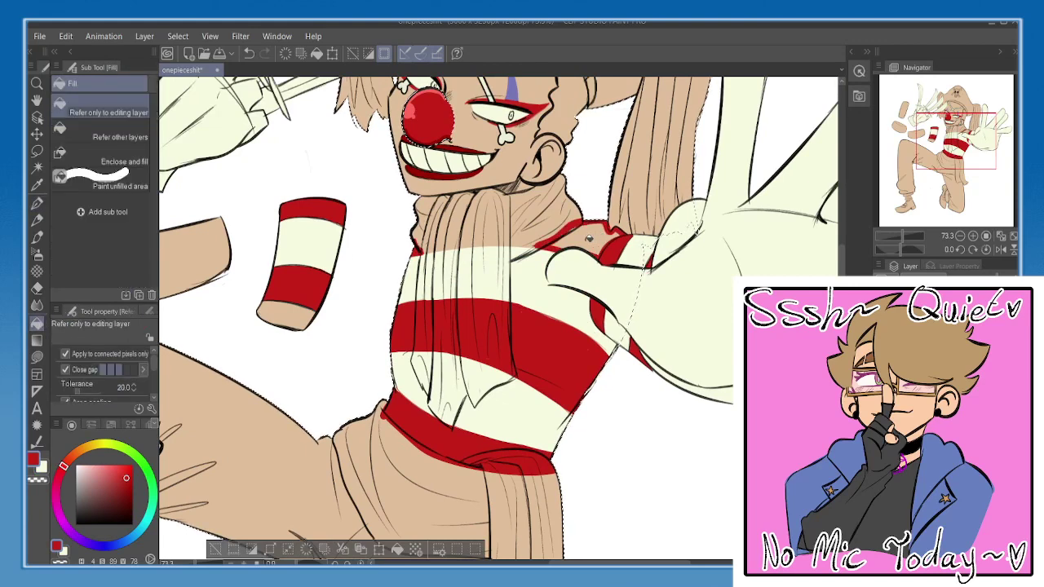
left_click(589, 238)
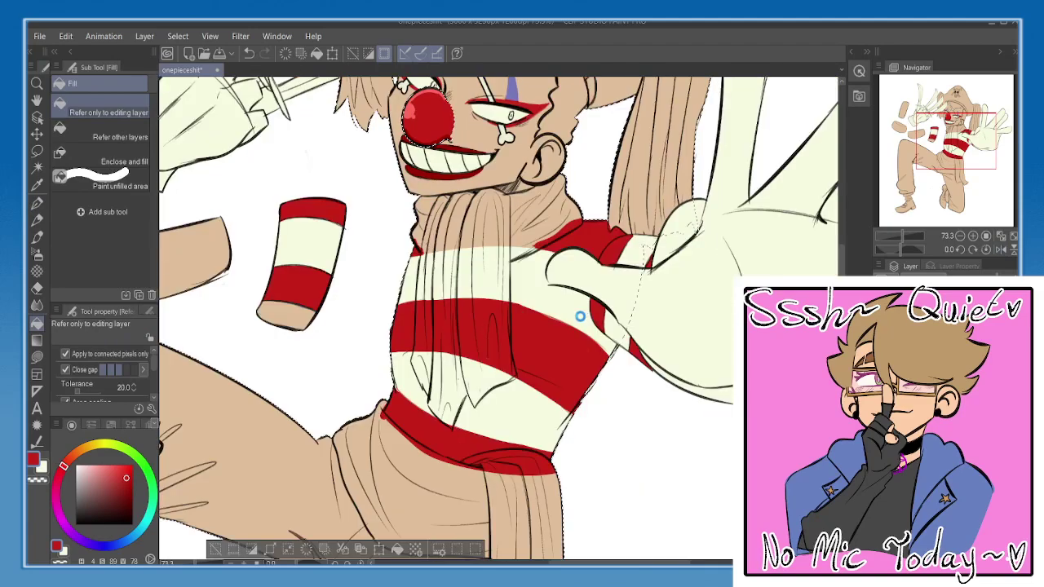
- Set the drawing colour to a muted purple with hue 286, saturation 50 and value 78 and ready the G-pen for the scarf
left_click_drag(488, 342, 540, 376)
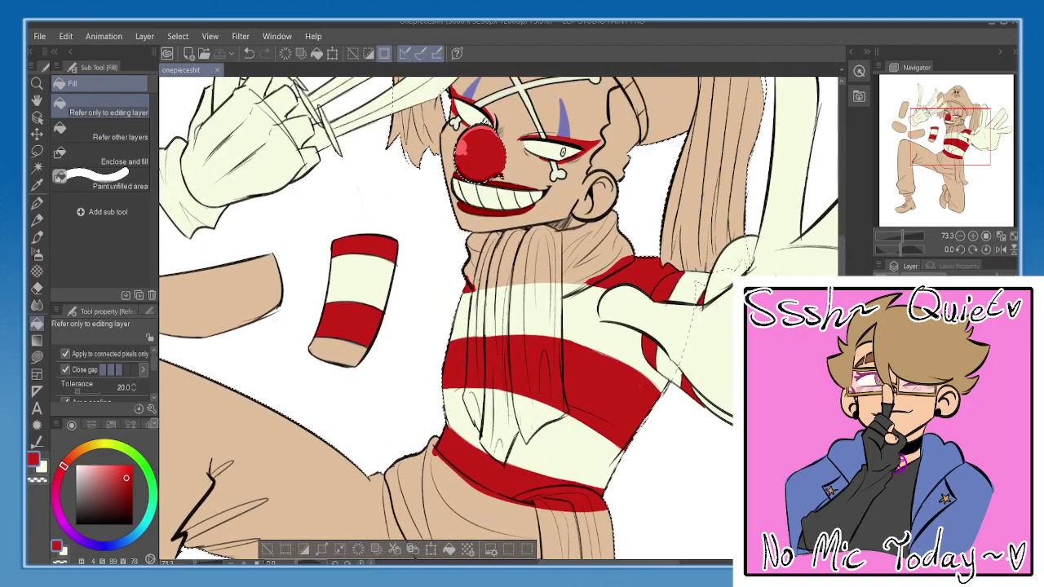
left_click(69, 530)
left_click(123, 476)
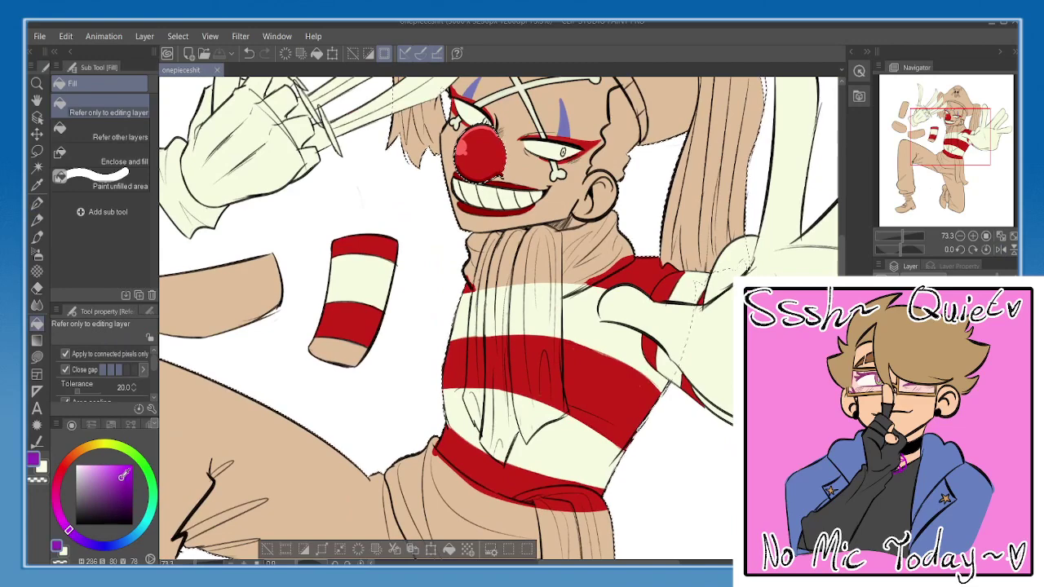
left_click_drag(124, 474, 103, 477)
key("p")
left_click_drag(512, 246, 501, 263)
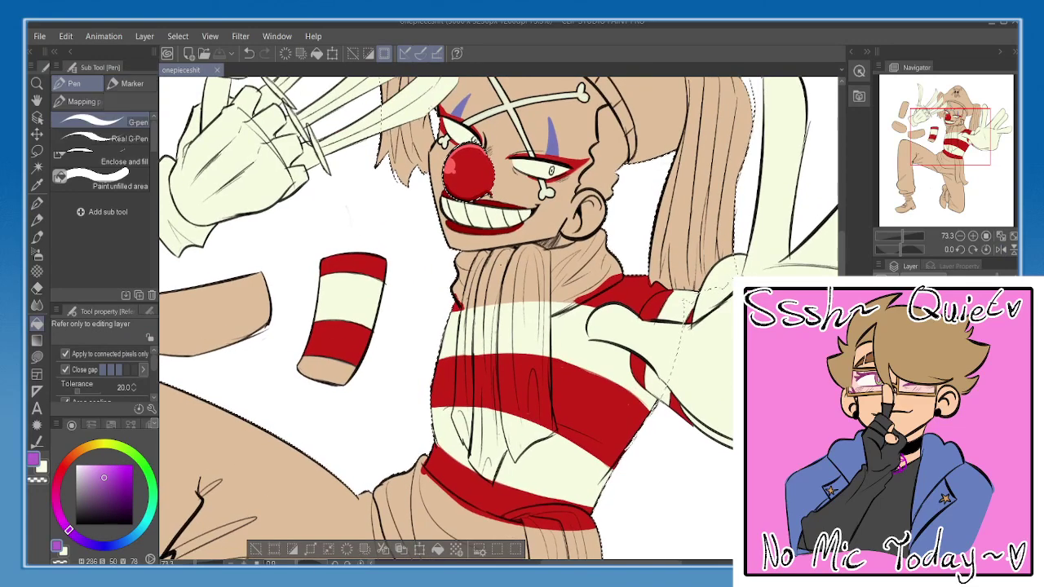
left_click_drag(666, 370, 663, 363)
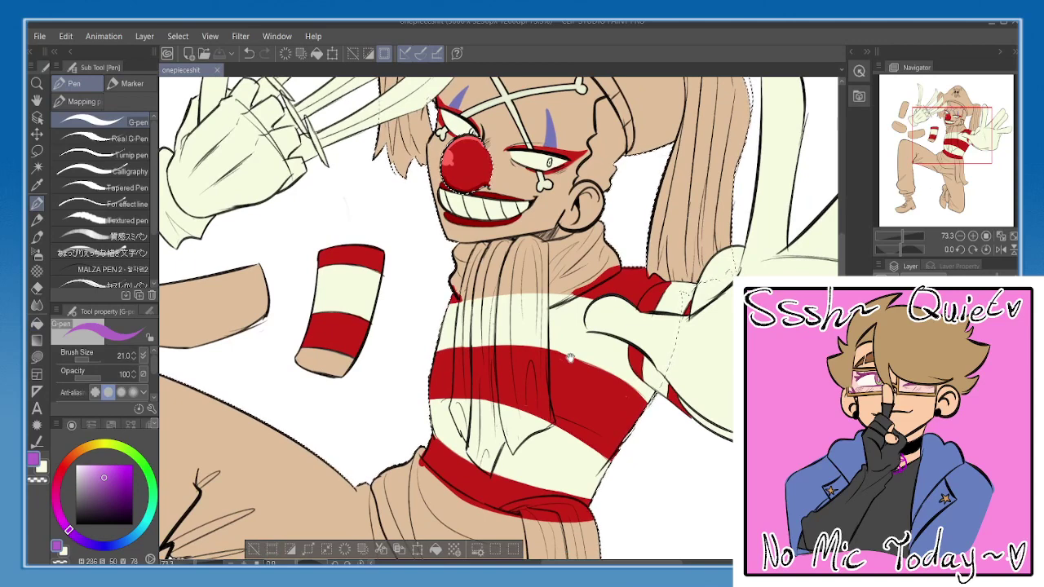
left_click_drag(570, 358, 568, 369)
left_click(884, 367)
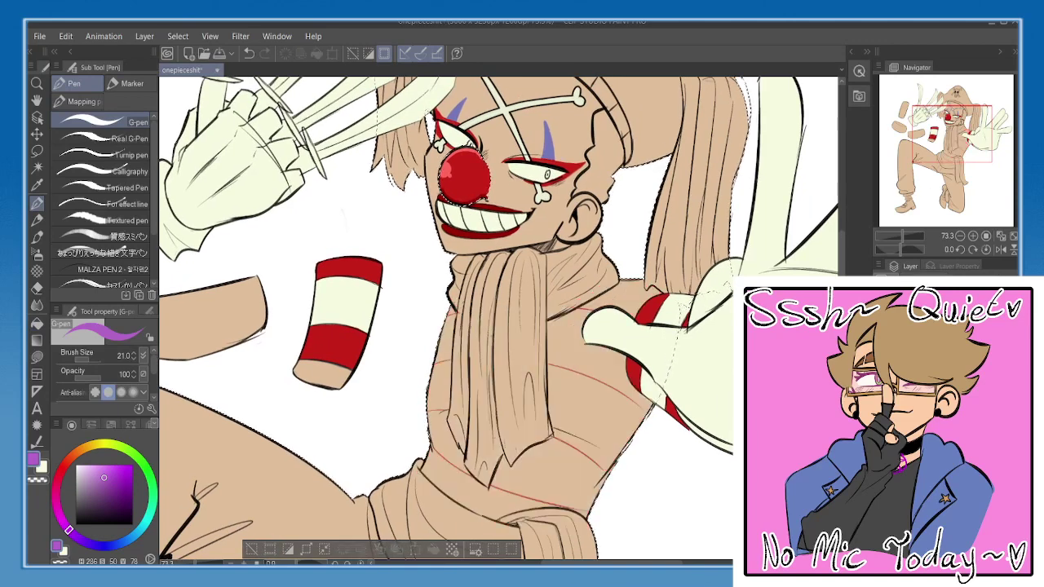
left_click(885, 366)
mouse_move(516, 311)
left_mouse_down()
mouse_move(484, 296)
mouse_move(473, 352)
left_mouse_up()
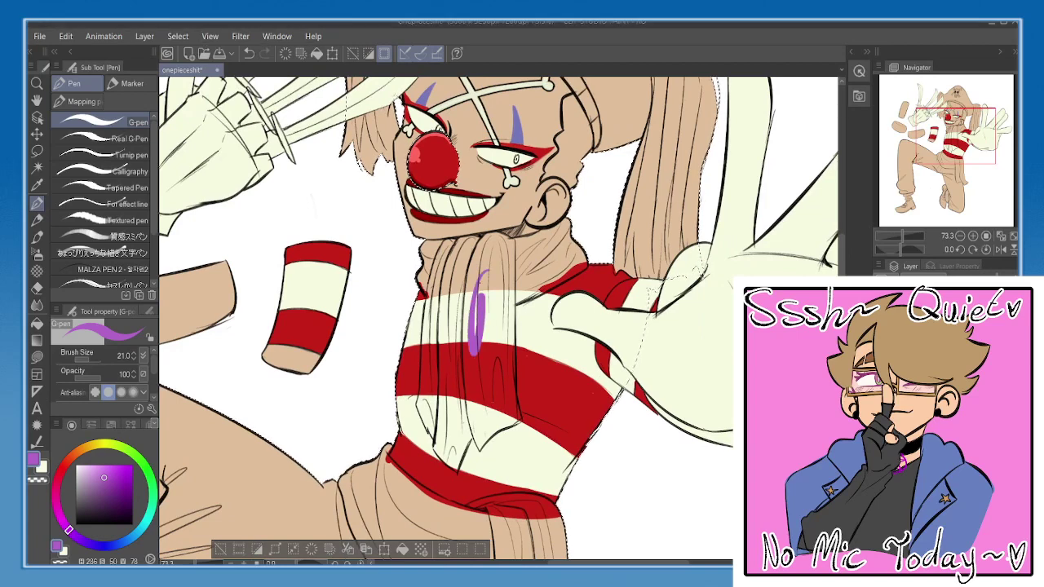
left_click_drag(479, 282, 469, 387)
key("ctrl+z")
- Outline the whole scarf in purple, around its hanging edges, the pointed ends and the wrap at the neck
mouse_move(447, 263)
left_mouse_down()
mouse_move(453, 249)
mouse_move(430, 250)
mouse_move(429, 305)
mouse_move(422, 265)
mouse_move(420, 334)
left_mouse_up()
mouse_move(427, 244)
left_mouse_down()
mouse_move(421, 342)
mouse_move(418, 309)
mouse_move(413, 336)
mouse_move(420, 397)
left_mouse_up()
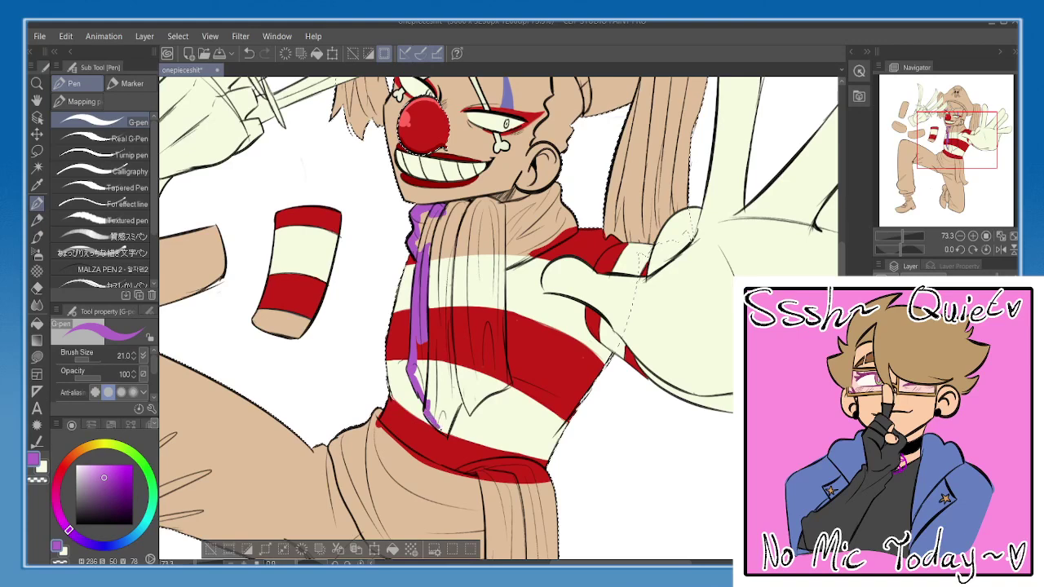
mouse_move(446, 434)
left_mouse_down()
mouse_move(461, 397)
mouse_move(509, 385)
mouse_move(499, 314)
mouse_move(499, 340)
left_mouse_up()
mouse_move(454, 233)
left_mouse_down()
mouse_move(446, 241)
mouse_move(488, 229)
mouse_move(502, 241)
mouse_move(535, 225)
left_mouse_up()
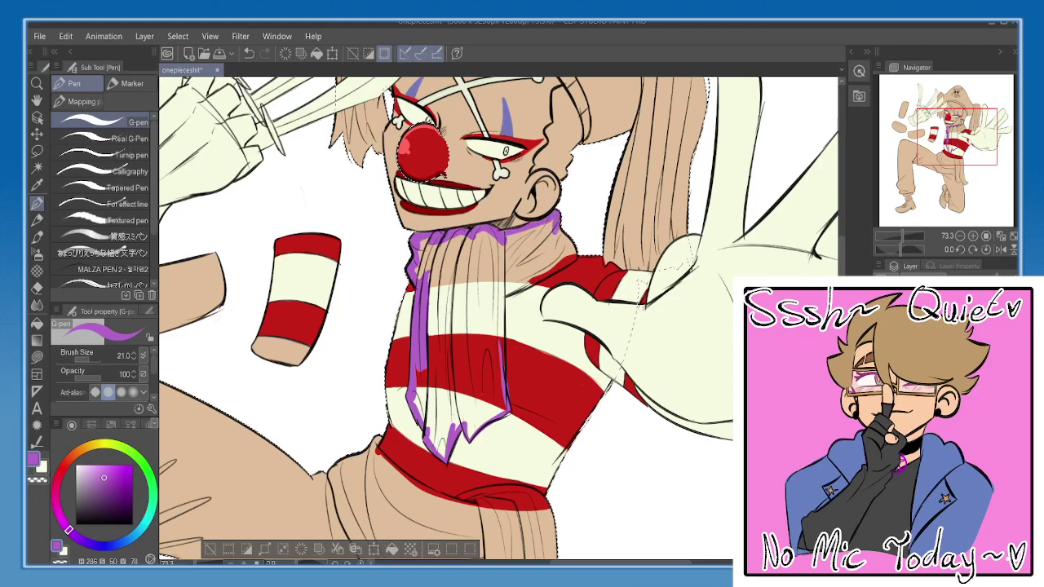
mouse_move(555, 227)
left_mouse_down()
mouse_move(574, 249)
mouse_move(482, 307)
mouse_move(491, 306)
left_mouse_up()
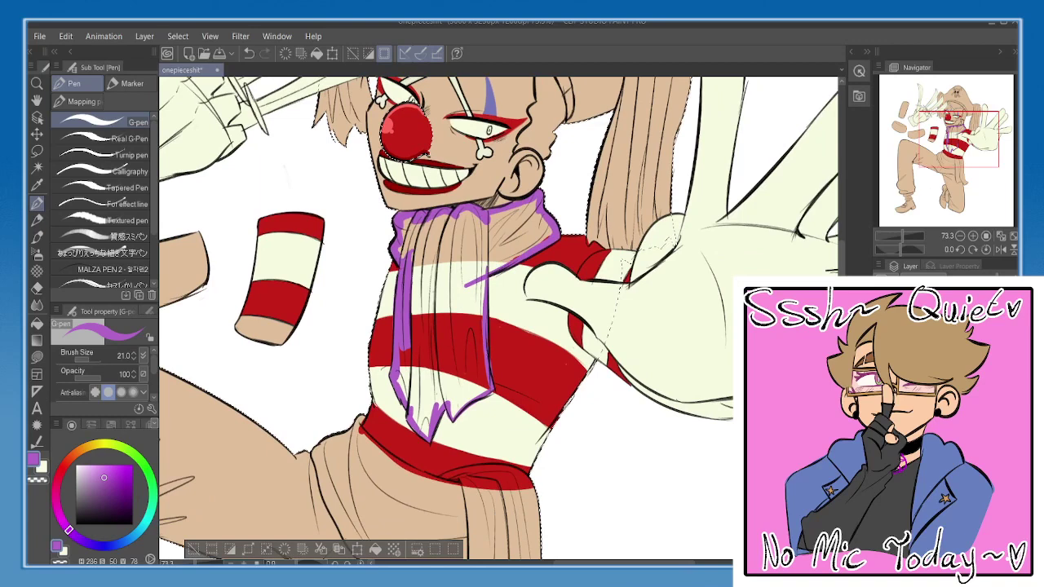
- Fill the outlined scarf with purple, covering the neck wrap and the hanging ends over the shirt stripes
left_click(37, 324)
left_click(470, 241)
left_click(463, 281)
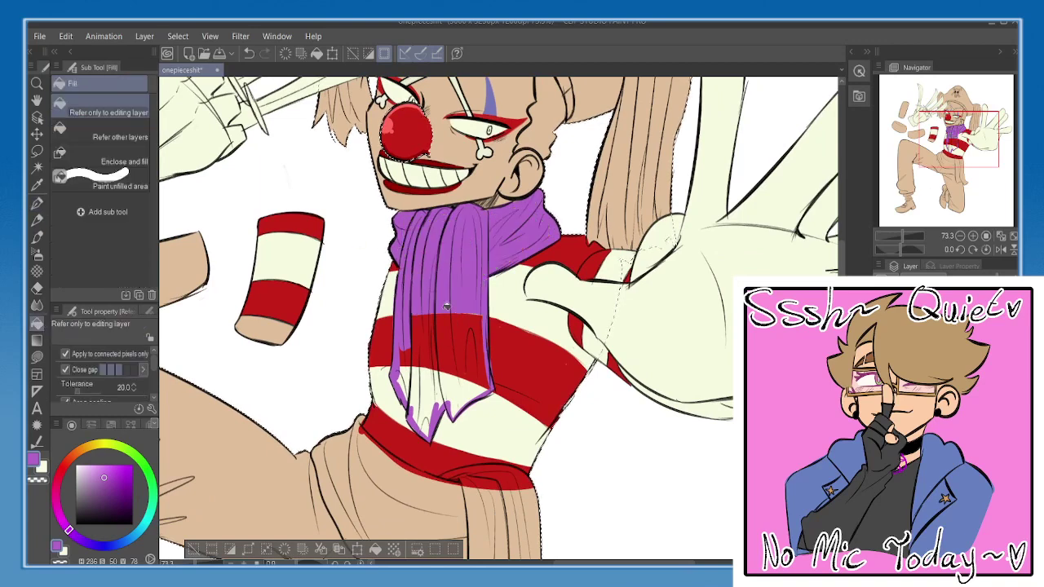
left_click(454, 330)
left_click(425, 390)
key("p")
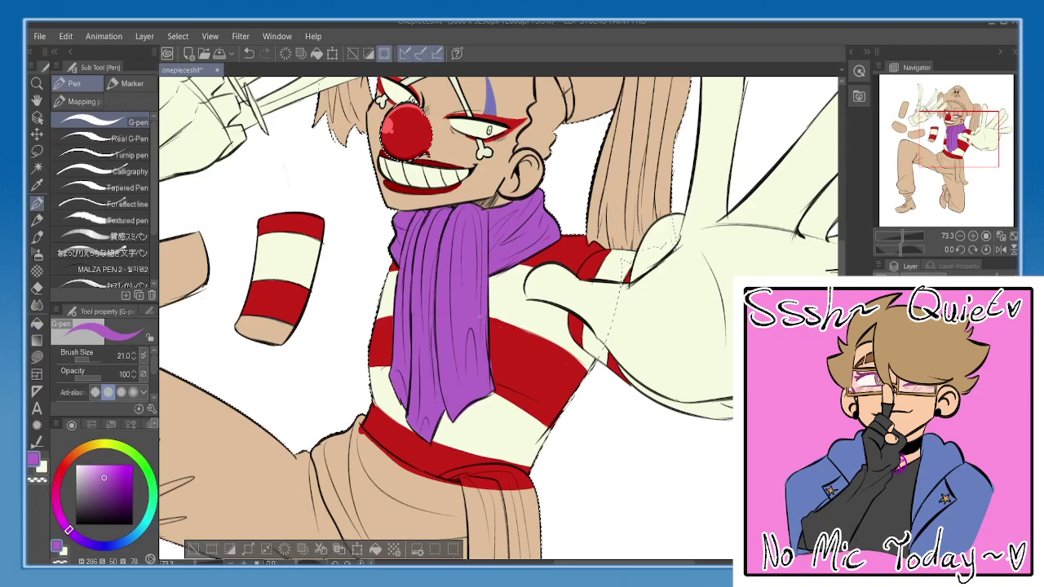
- Touch up the hanging part of the scarf where it meets the red stripe, using red and purple sampled from the artwork
left_click(509, 367, "alt")
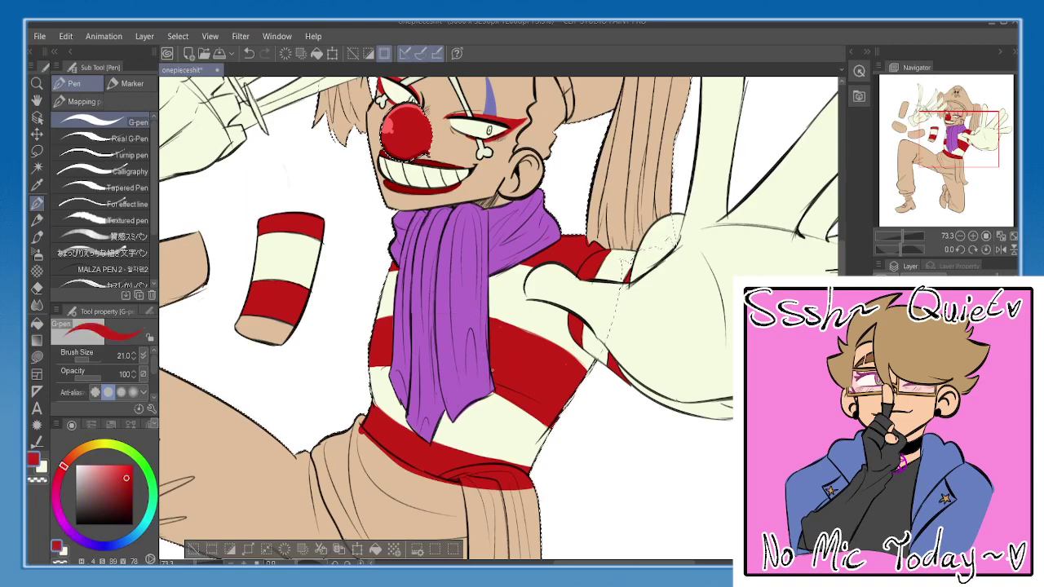
left_click(451, 318, "alt")
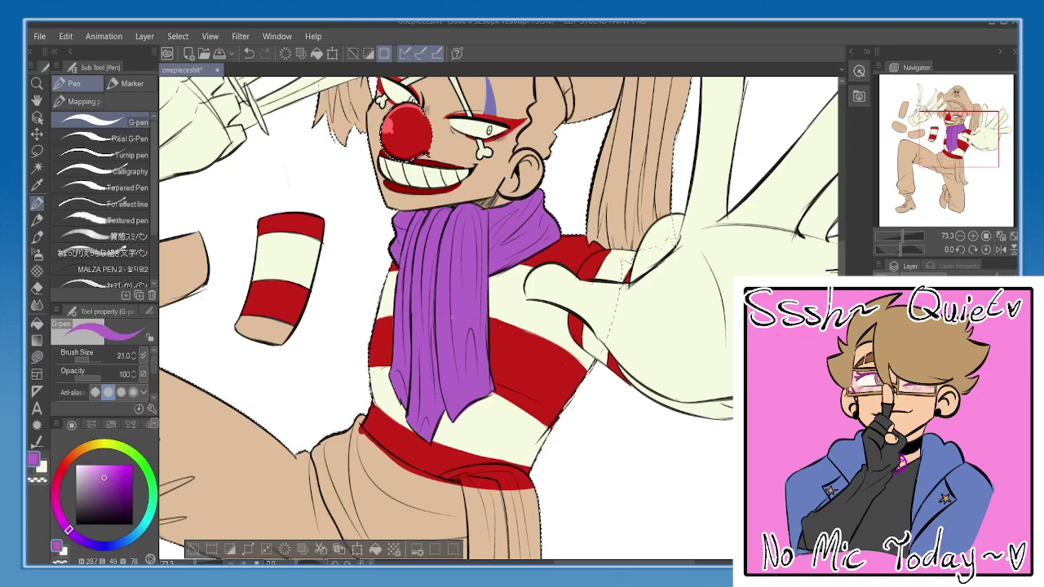
scroll(451, 318, "up", 3)
scroll(451, 317, "up", 4)
left_click(573, 259, "alt")
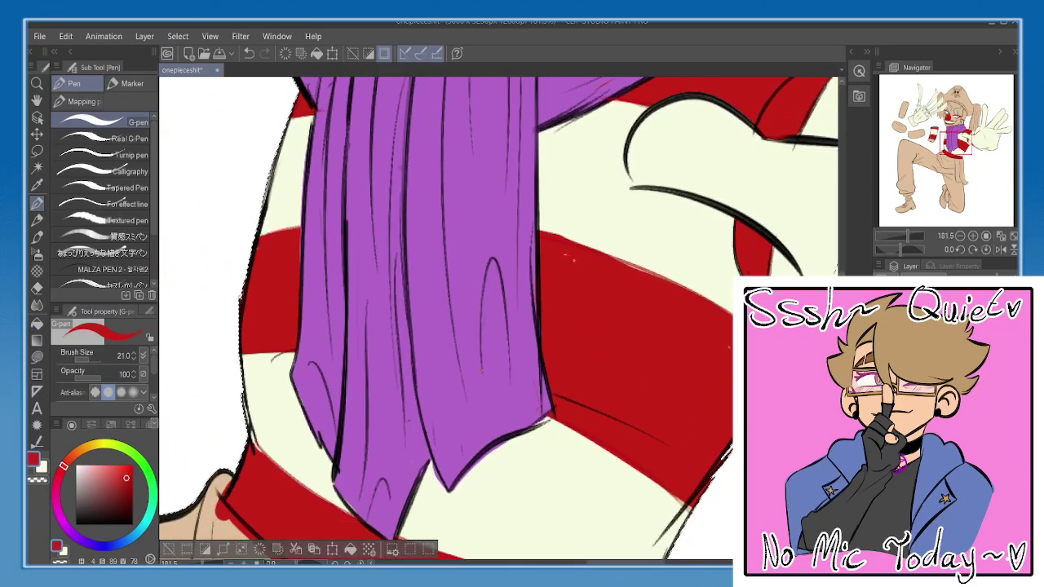
left_click_drag(574, 259, 579, 246)
left_click(362, 350, "alt")
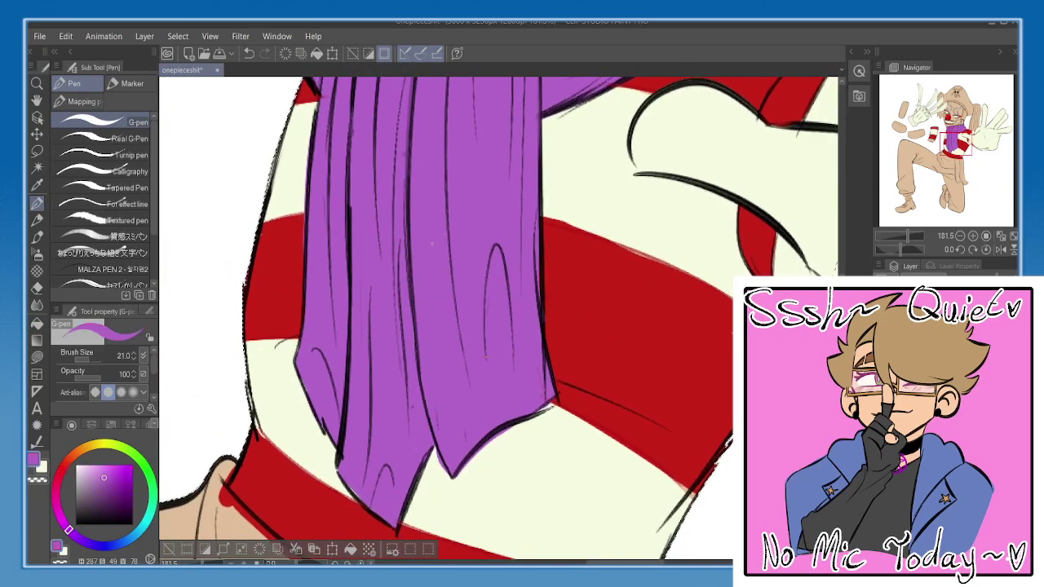
left_click_drag(387, 170, 368, 368)
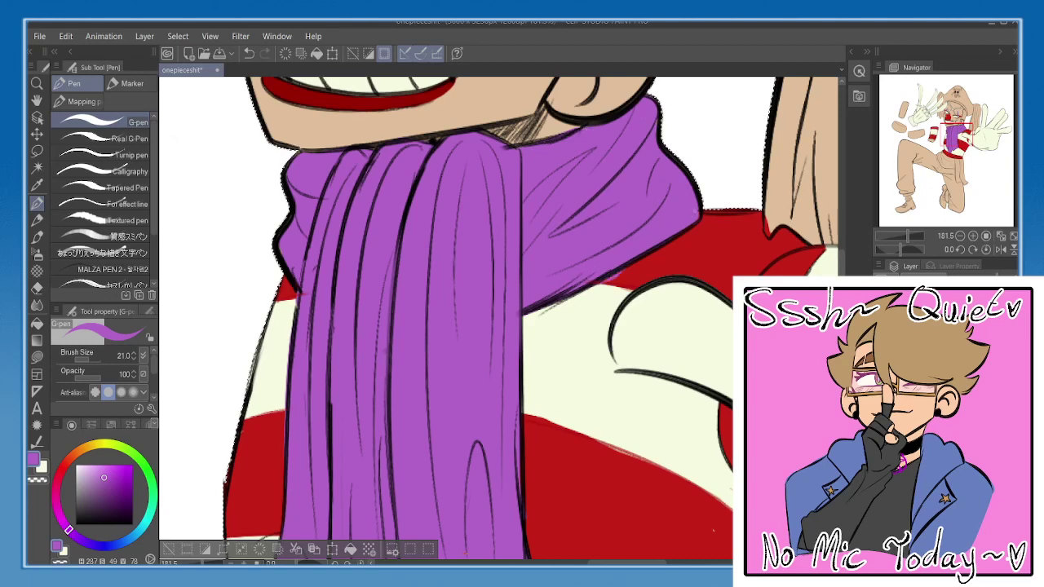
- Clean up the scarf's pointed lower ends with sampled red, purple and pale cream, and save the illustration
left_click(638, 275, "alt")
scroll(603, 261, "down", 5)
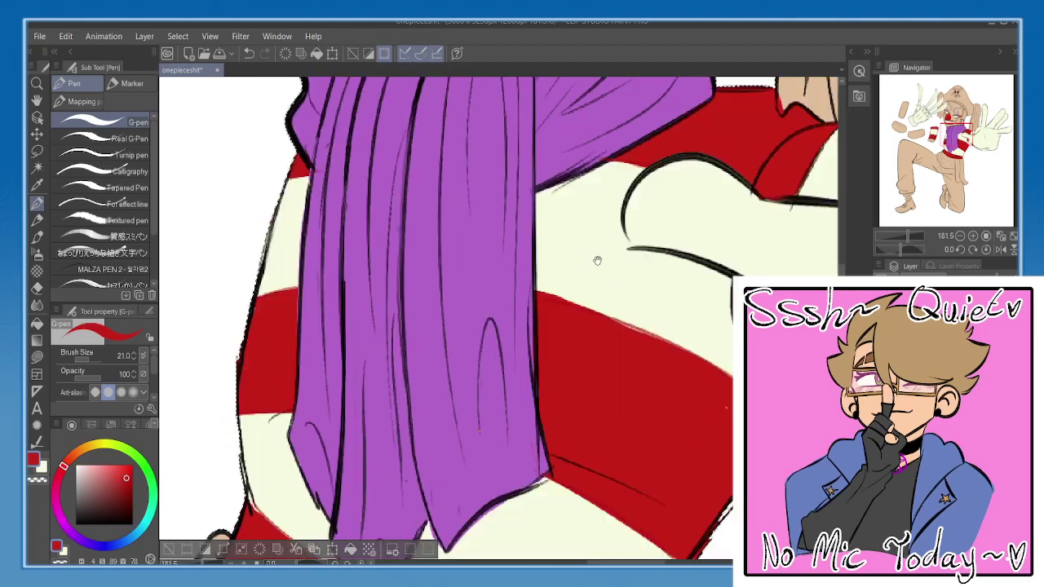
left_click(560, 314, "alt")
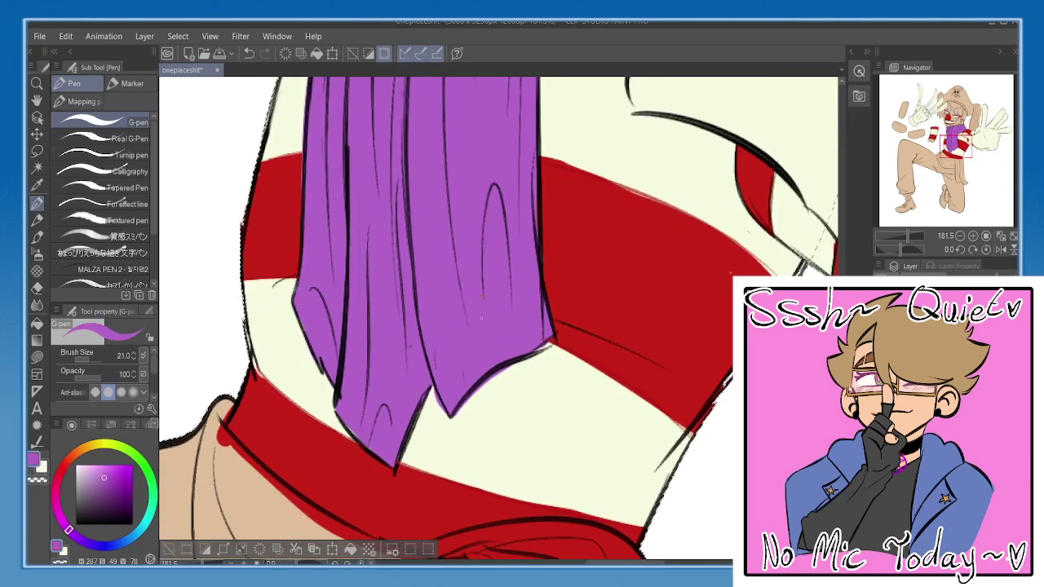
left_click(471, 428, "alt")
left_click_drag(435, 392, 444, 414)
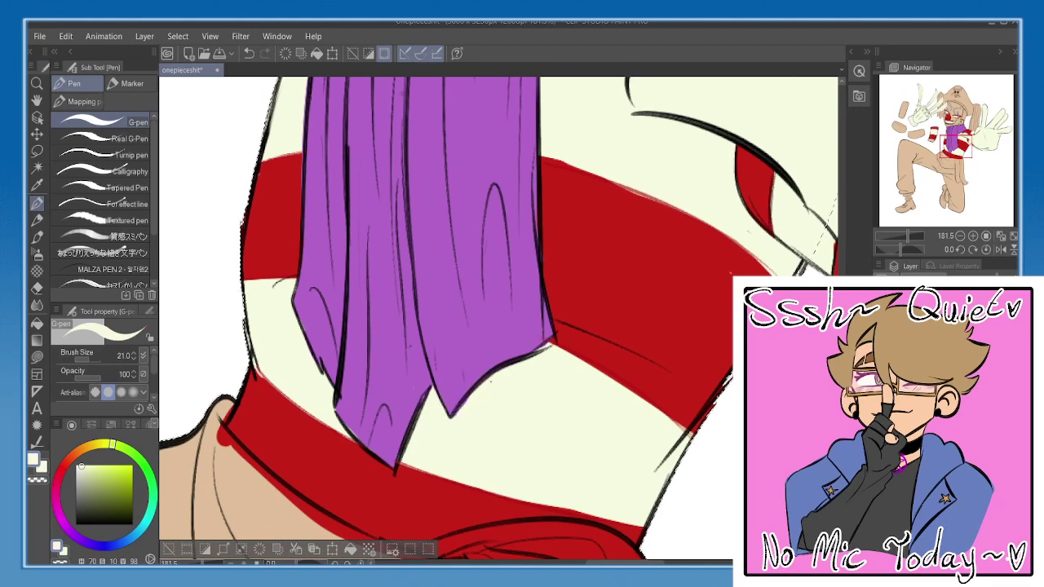
left_click_drag(449, 439, 473, 335)
left_click(389, 316, "alt")
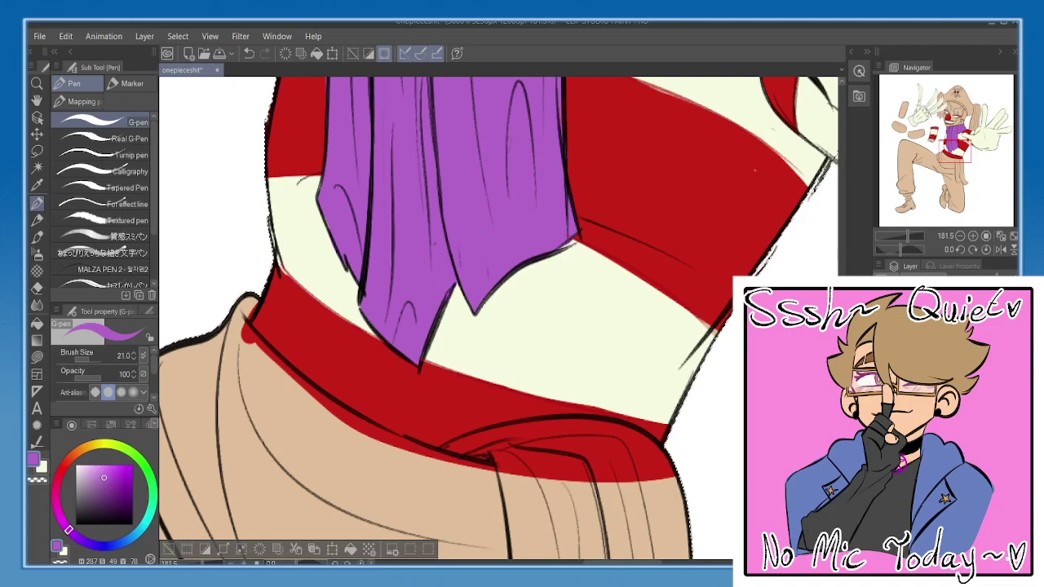
left_click(1013, 236)
key("ctrl+s")
- Outline the wavy hair above the ear with the blue-violet sampled from the eye marking and fill it
scroll(554, 300, "up", 6)
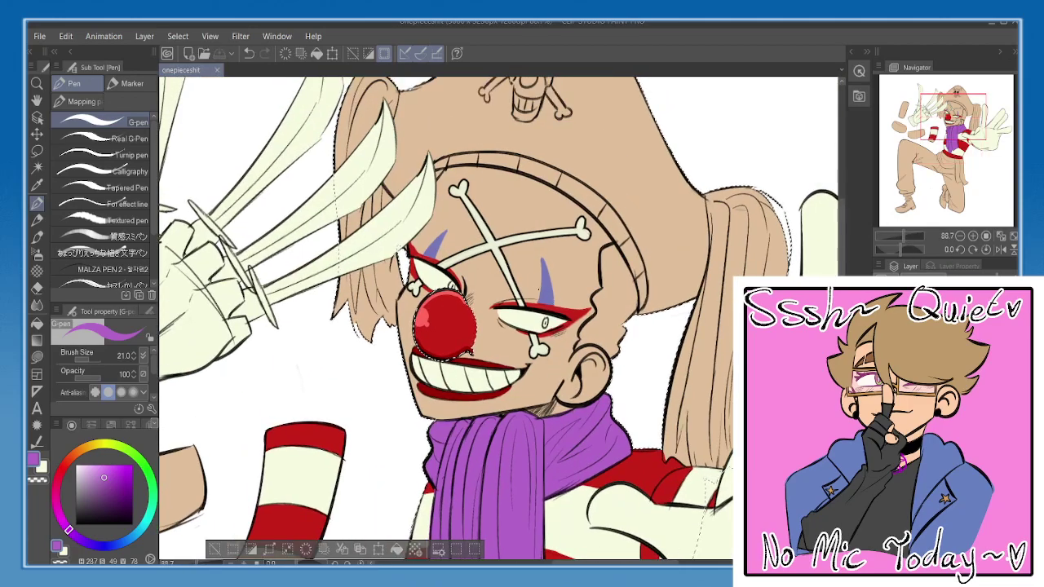
left_click(546, 290, "alt")
mouse_move(621, 258)
left_mouse_down()
mouse_move(584, 282)
mouse_move(580, 269)
mouse_move(578, 330)
left_mouse_up()
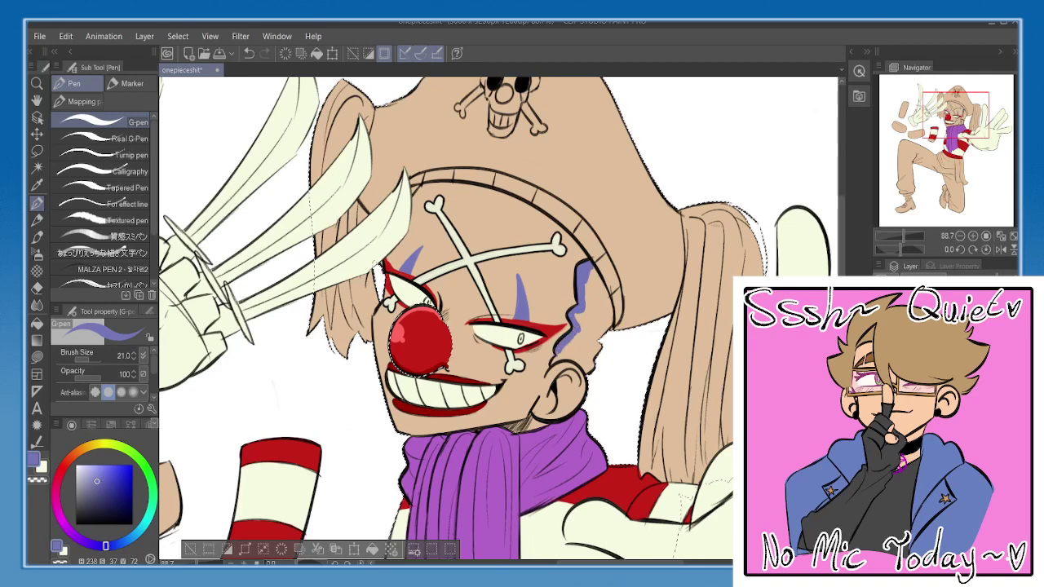
mouse_move(558, 355)
left_mouse_down()
mouse_move(590, 372)
mouse_move(610, 318)
mouse_move(597, 276)
left_mouse_up()
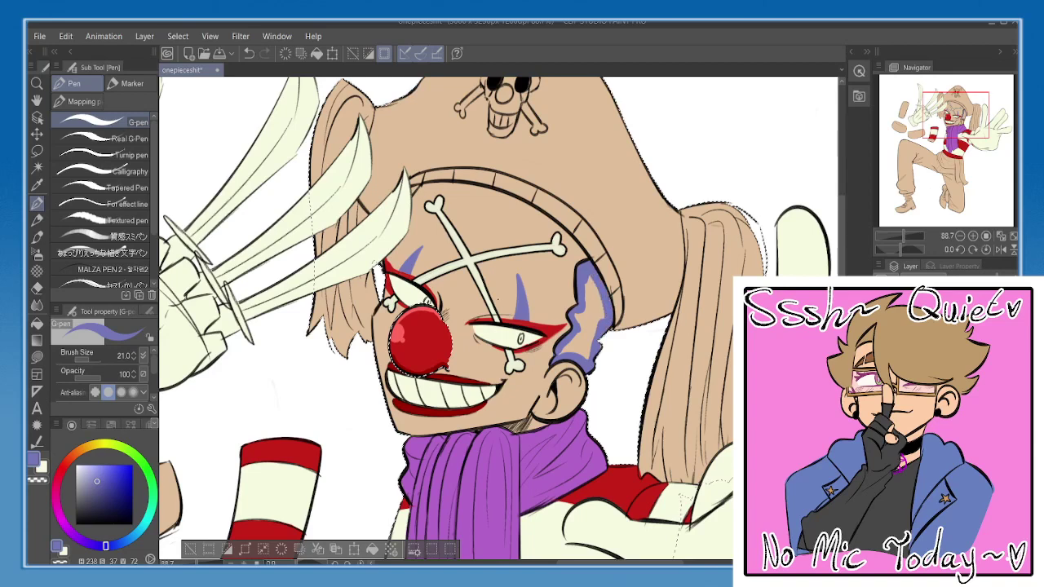
left_click(37, 324)
left_click(597, 299)
- Outline the pigtail behind the knives in blue-violet, including its jagged lower tips, and fill its sections
left_click_drag(450, 270, 464, 327)
key("p")
key("ctrl+z")
left_click_drag(386, 162, 380, 185)
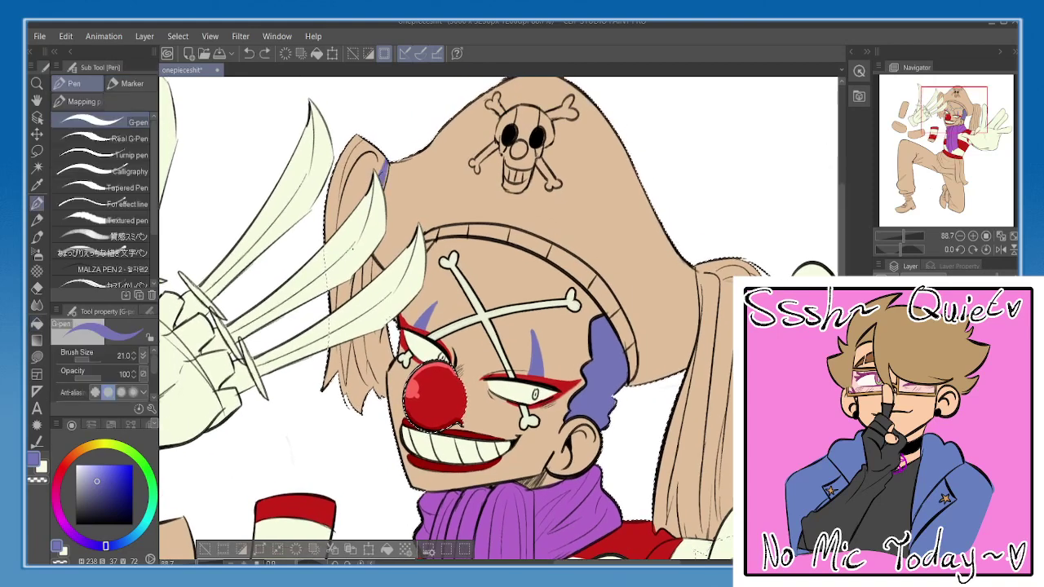
left_click_drag(379, 270, 371, 257)
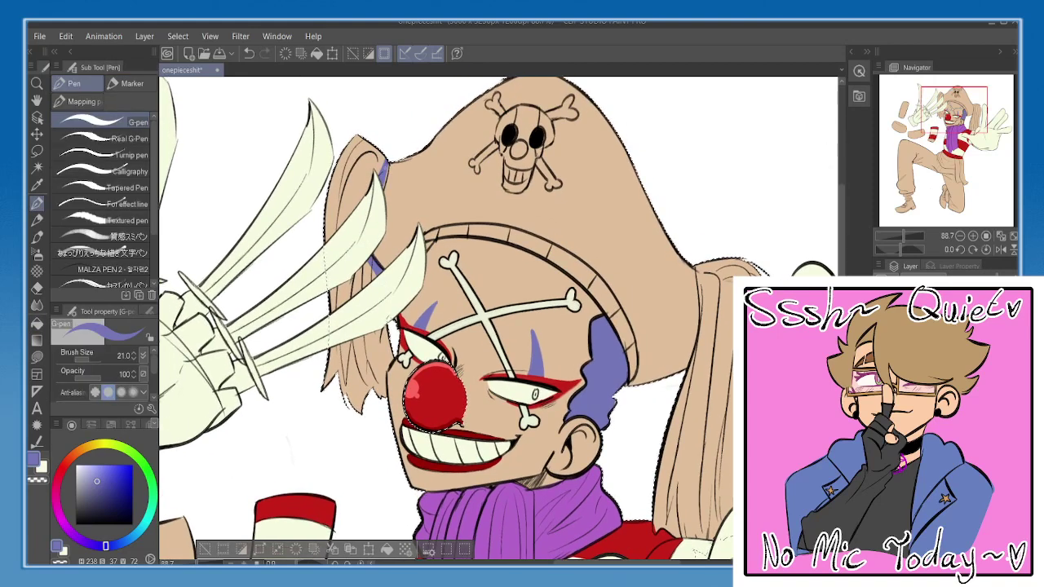
mouse_move(386, 164)
left_mouse_down()
mouse_move(368, 144)
mouse_move(325, 240)
left_mouse_up()
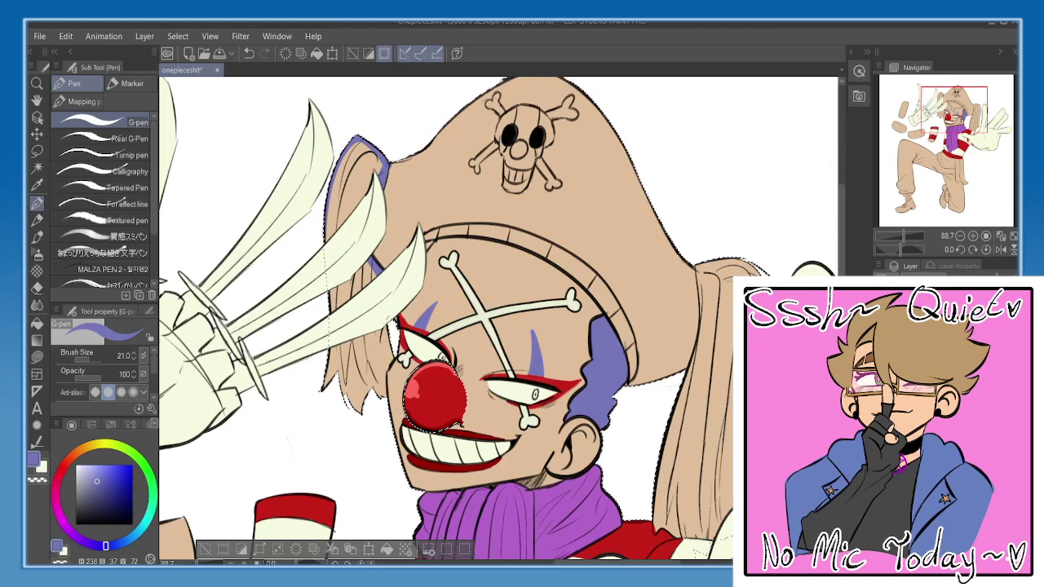
mouse_move(325, 386)
left_mouse_down()
mouse_move(360, 411)
mouse_move(383, 383)
mouse_move(390, 334)
left_mouse_up()
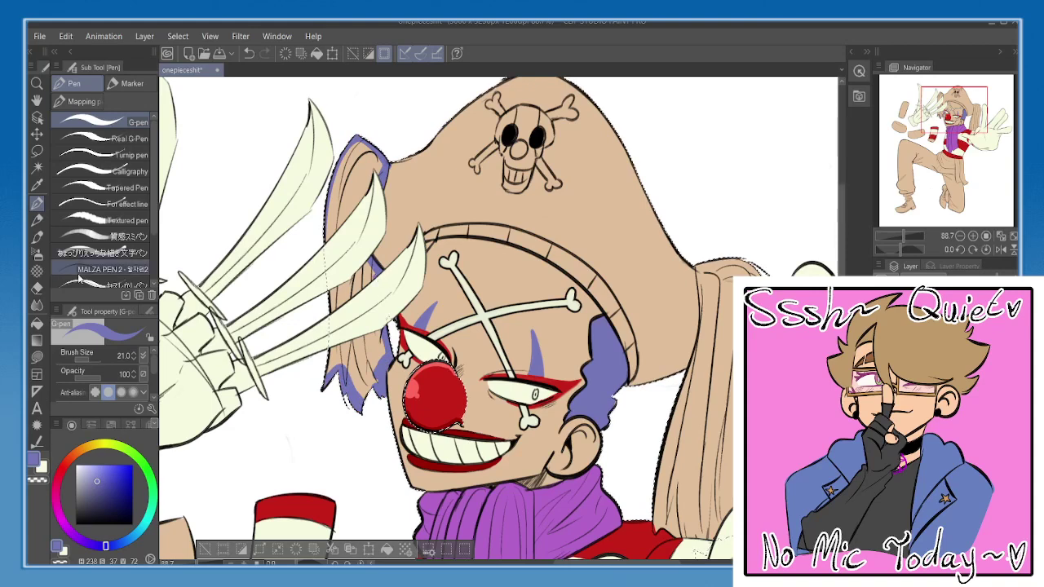
left_click(37, 322)
left_click_drag(351, 196, 350, 359)
- Trace the inner edge of the pigtail beside the open glove in blue-violet, down to its lower tip
left_click_drag(490, 326, 422, 299)
key("p")
mouse_move(629, 241)
left_mouse_down()
mouse_move(638, 237)
mouse_move(641, 301)
left_mouse_up()
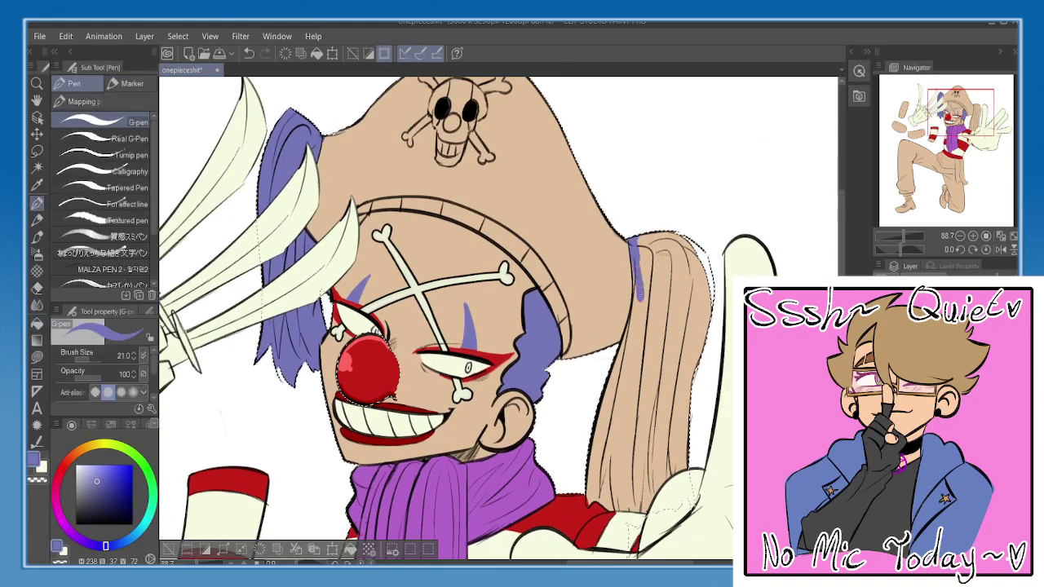
mouse_move(635, 265)
left_mouse_down()
mouse_move(636, 311)
mouse_move(635, 261)
mouse_move(587, 437)
left_mouse_up()
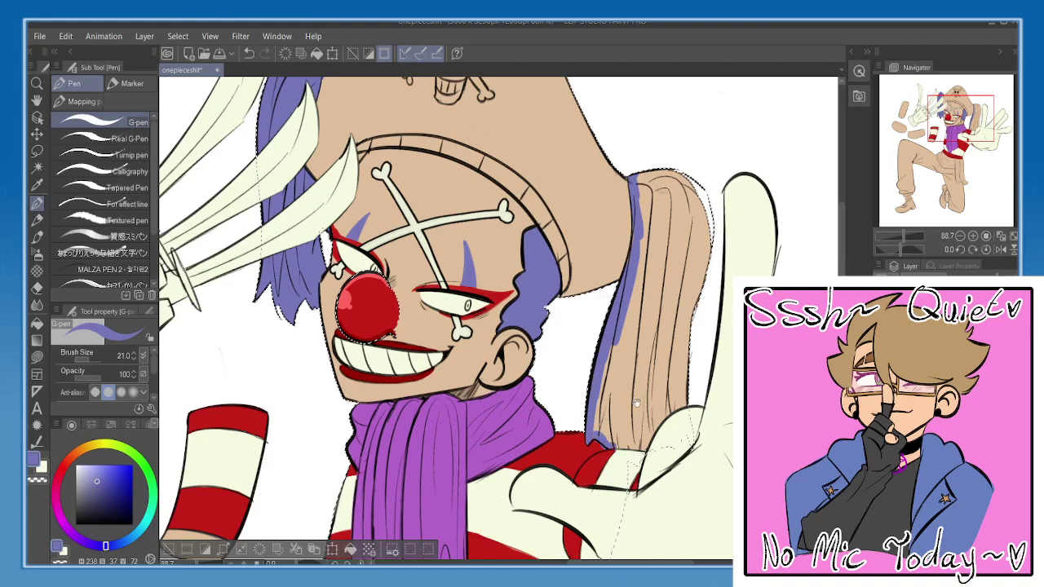
left_click_drag(604, 447, 532, 349)
- Resample the blue-violet and trace the top and outer edge of the pigtail beside the open glove
left_click(515, 355, "alt")
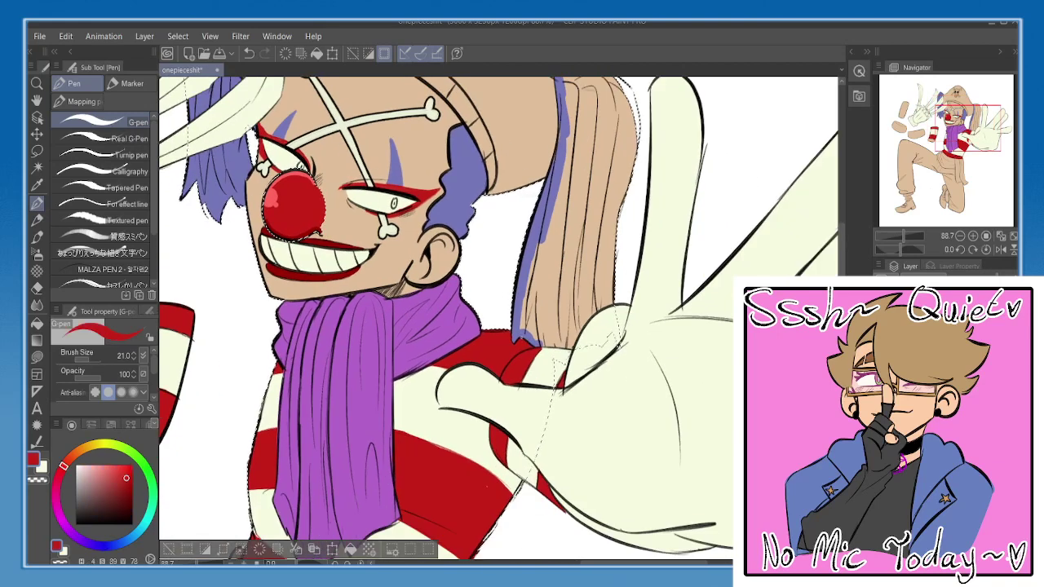
left_click(544, 222, "alt")
left_click_drag(579, 196, 564, 295)
left_click_drag(547, 176, 602, 178)
mouse_move(596, 178)
left_mouse_down()
mouse_move(605, 189)
mouse_move(600, 331)
mouse_move(601, 305)
left_mouse_up()
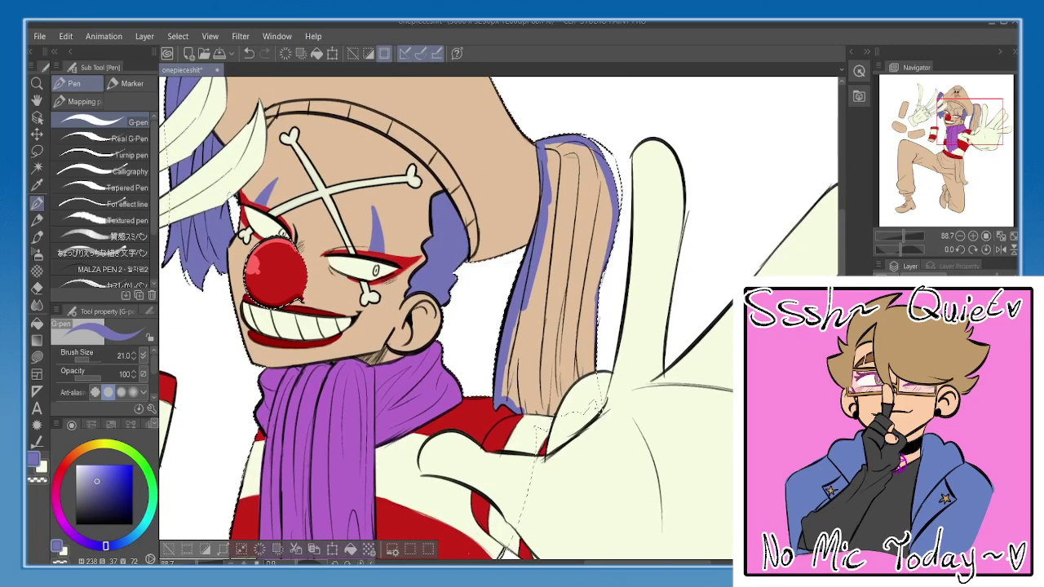
- Fill the outlined pigtail beside the open glove with blue-violet, clear the selection and return to the G-pen
key("g")
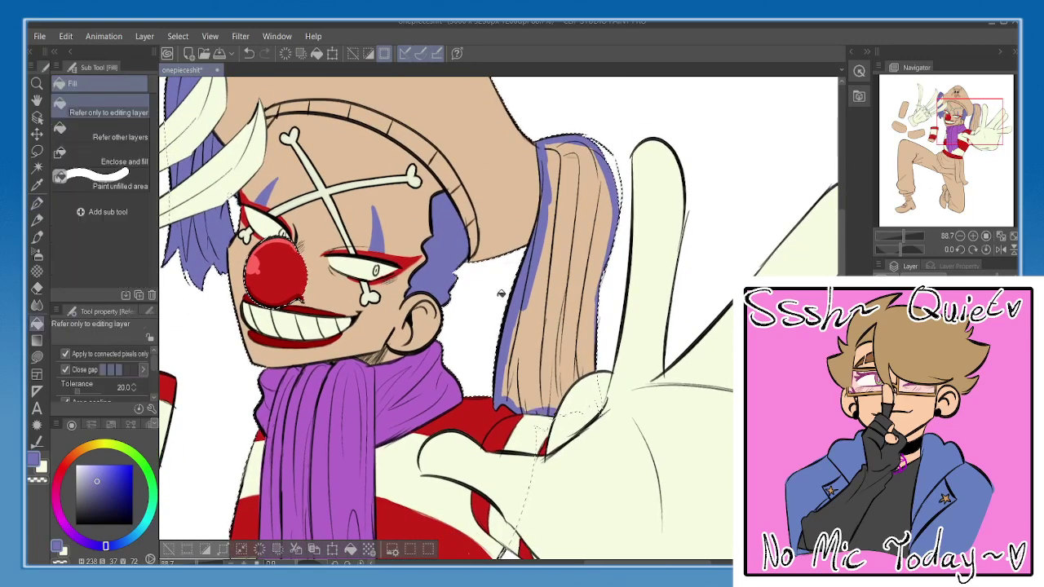
left_click(600, 212)
left_click_drag(600, 212, 573, 269)
key("ctrl+d")
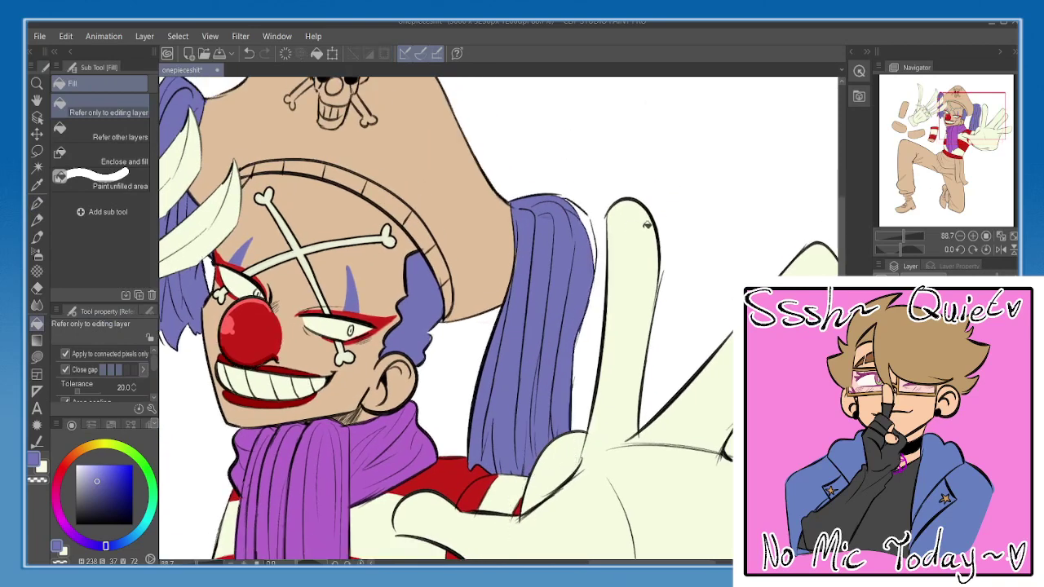
key("p")
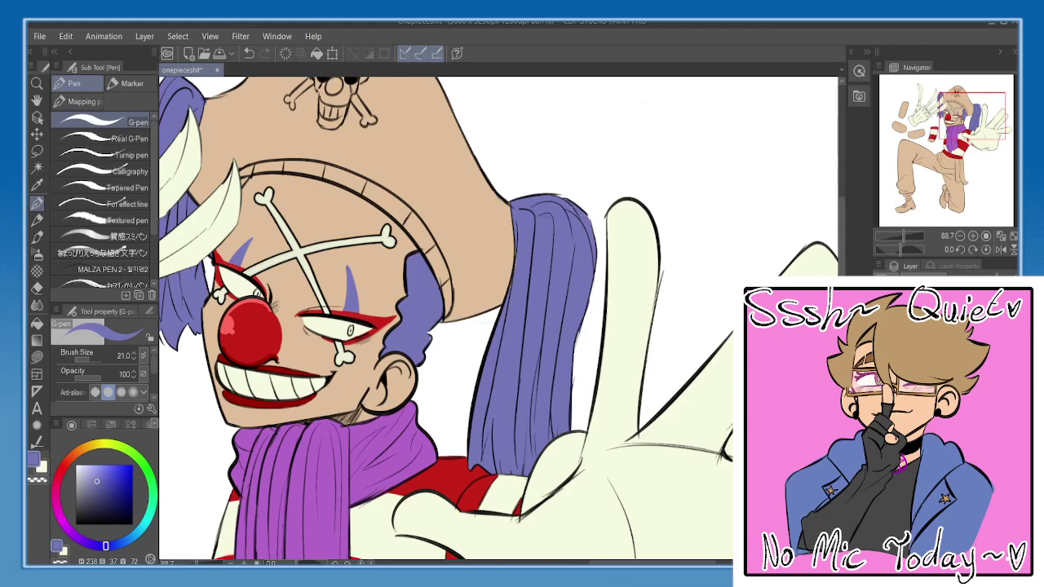
left_click_drag(523, 286, 678, 275)
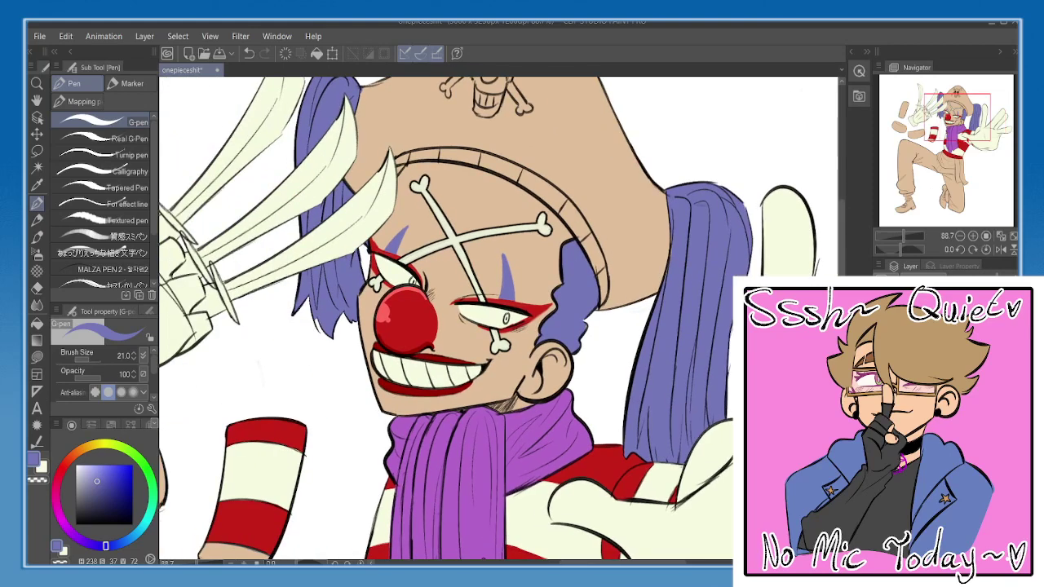
- Auto-select the clown's base colour area by clicking the hat and the nose, referring only to the editing layer
left_click(36, 167)
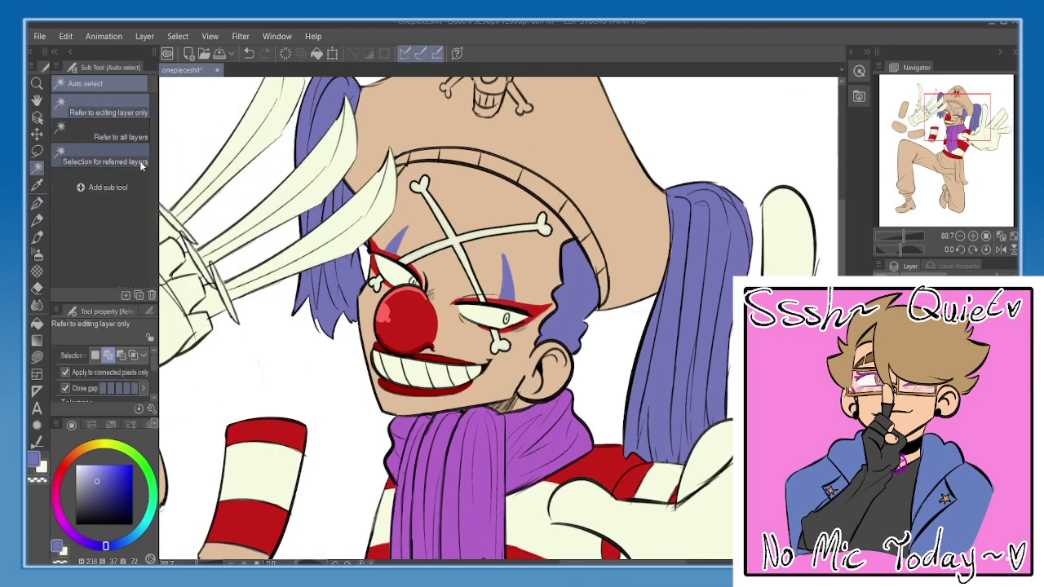
left_click(534, 148)
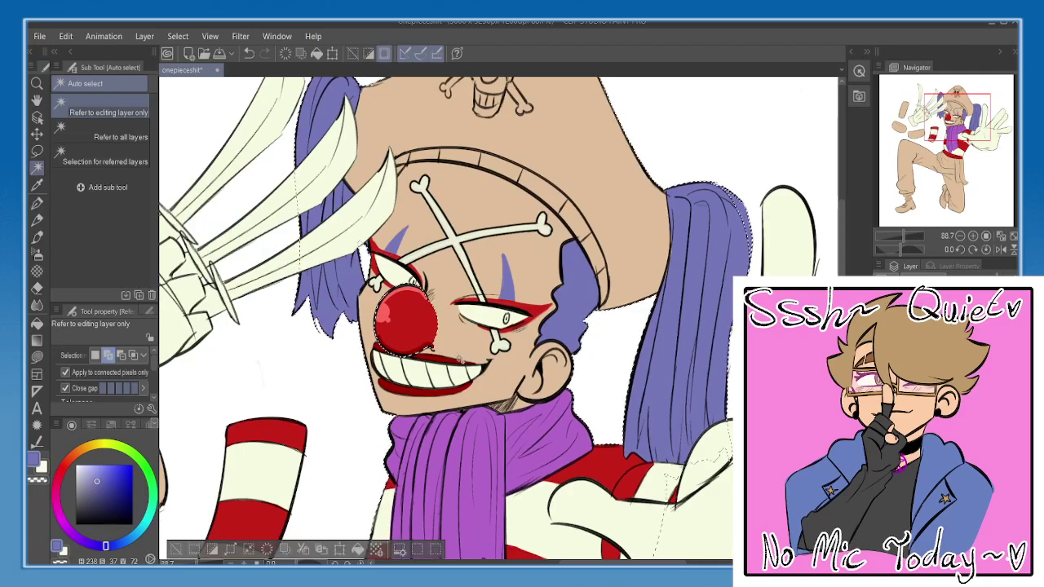
left_click(410, 331)
left_click_drag(410, 330, 506, 103)
left_click_drag(588, 400, 687, 162)
left_click_drag(627, 332, 614, 586)
left_click_drag(519, 302, 489, 326)
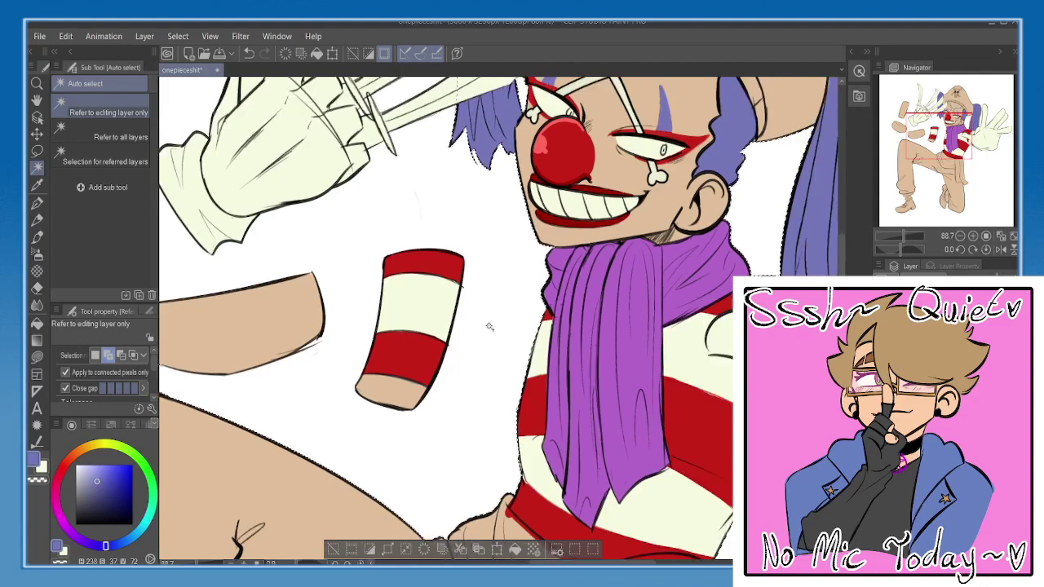
- Sample the cream and red from the striped sleeve and paint the front leg's sock with a cream and a red stripe
left_click(414, 354, "alt")
left_click(422, 327, "alt")
left_click(428, 359, "alt")
left_click_drag(432, 378, 454, 300)
scroll(454, 301, "down", 6)
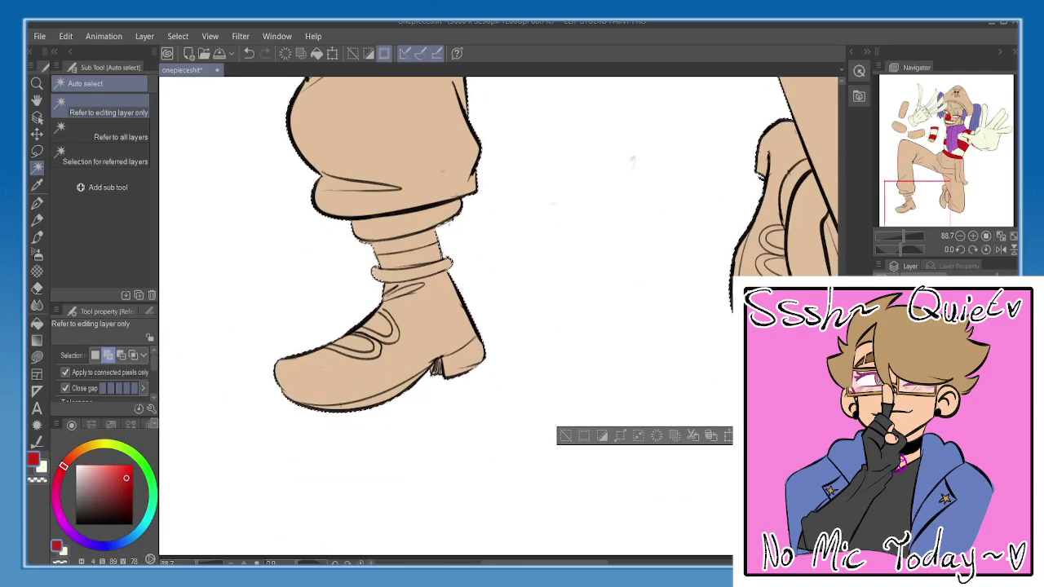
scroll(380, 431, "up", 2)
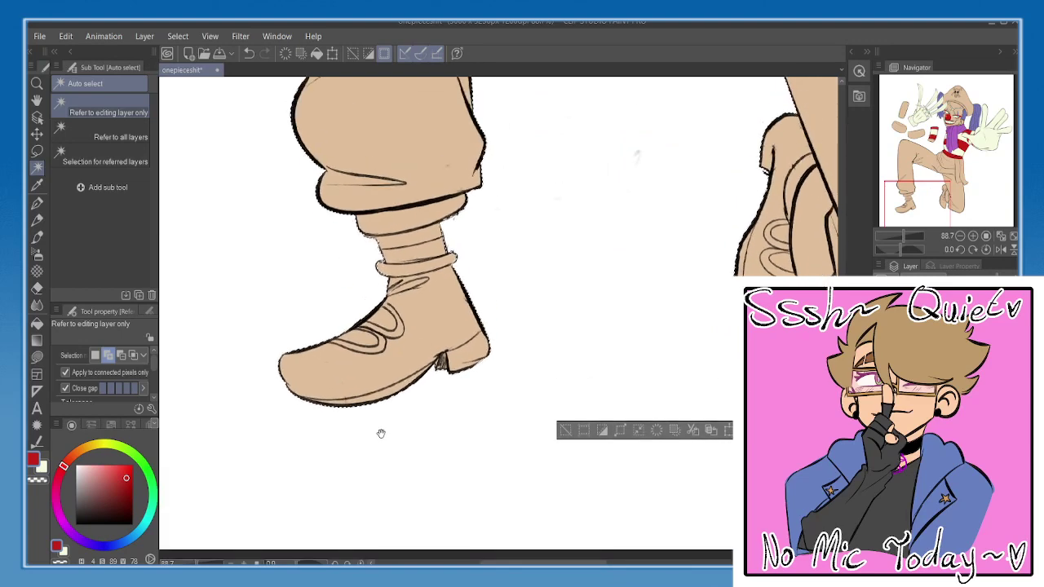
key("p")
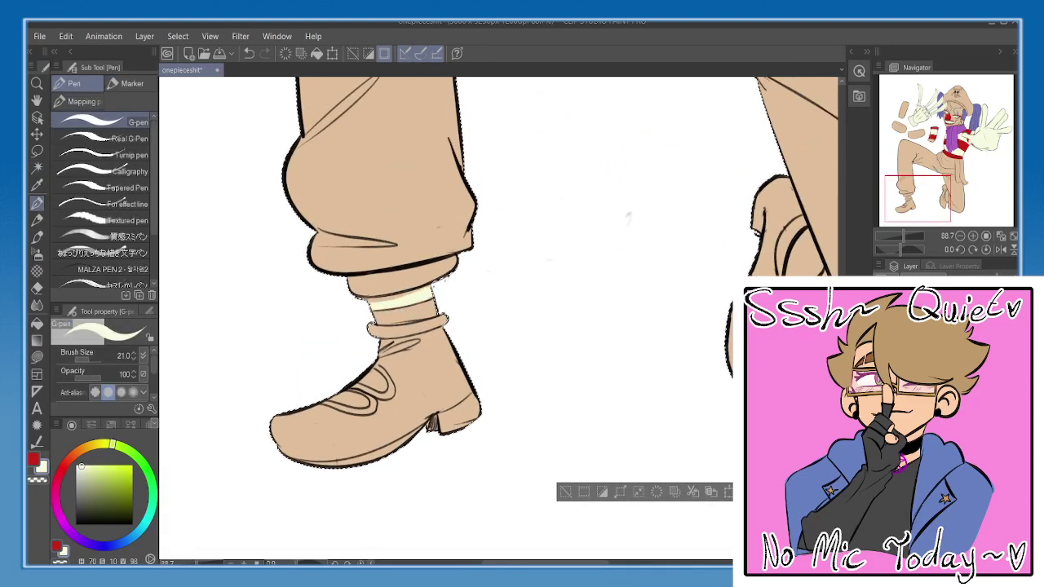
key("x")
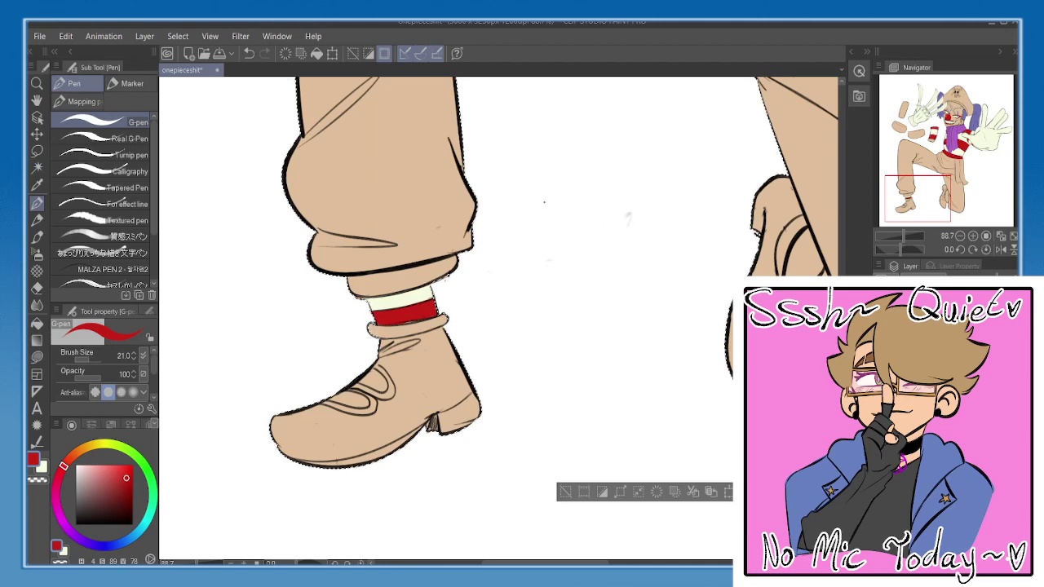
key("e")
left_click_drag(631, 268, 322, 299)
key("p")
left_click_drag(491, 303, 464, 345)
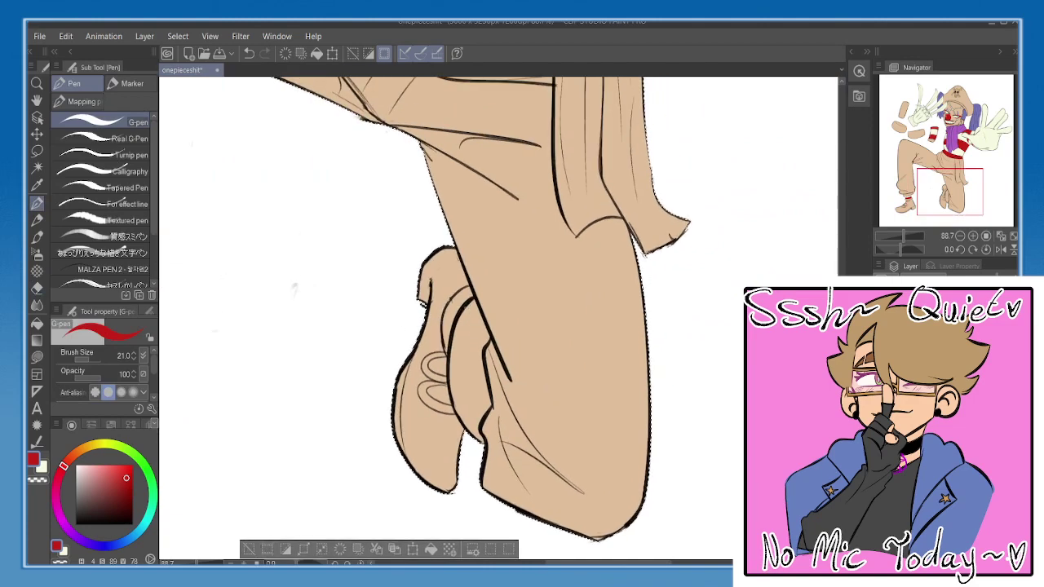
key("x")
scroll(441, 296, "down", 5)
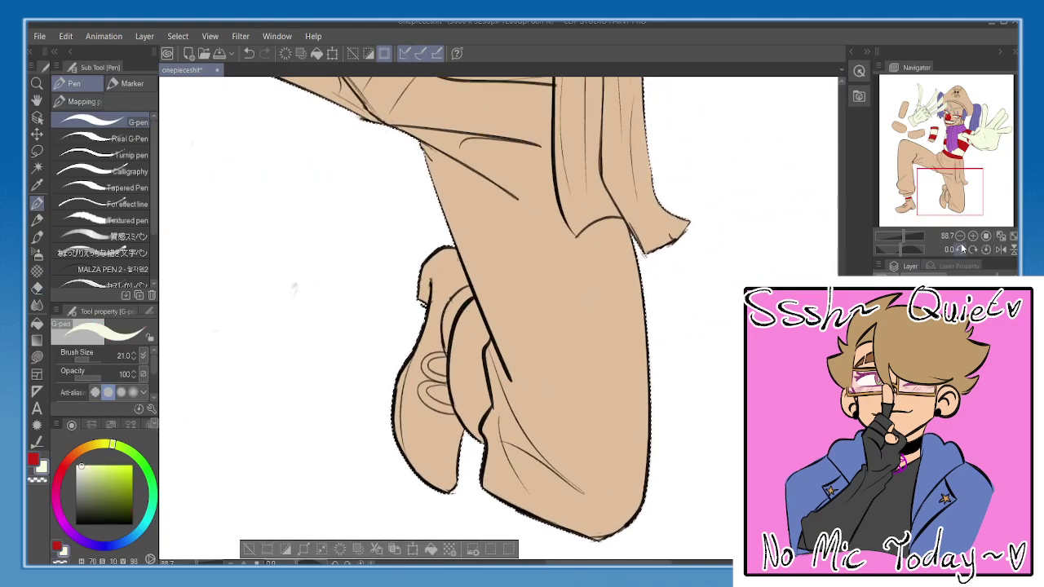
scroll(441, 296, "up", 2)
key("x")
scroll(441, 296, "up", 2)
- Sample the dark red from the lower lip and enlarge the G-pen to 46.4 for the front shoe
left_click_drag(441, 296, 397, 386)
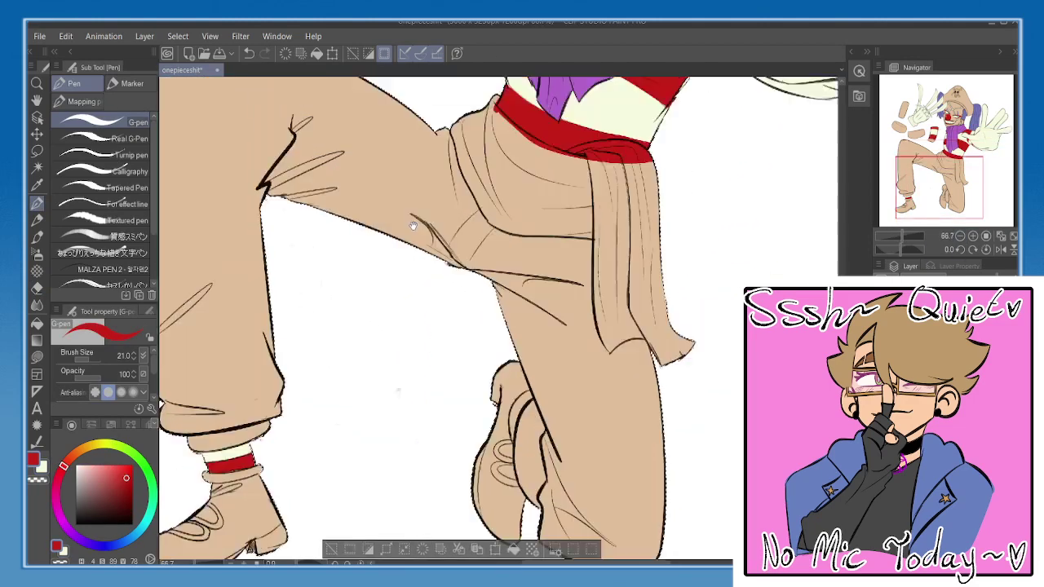
left_click_drag(447, 86, 385, 314)
scroll(385, 314, "up", 3)
left_click_drag(551, 205, 457, 443)
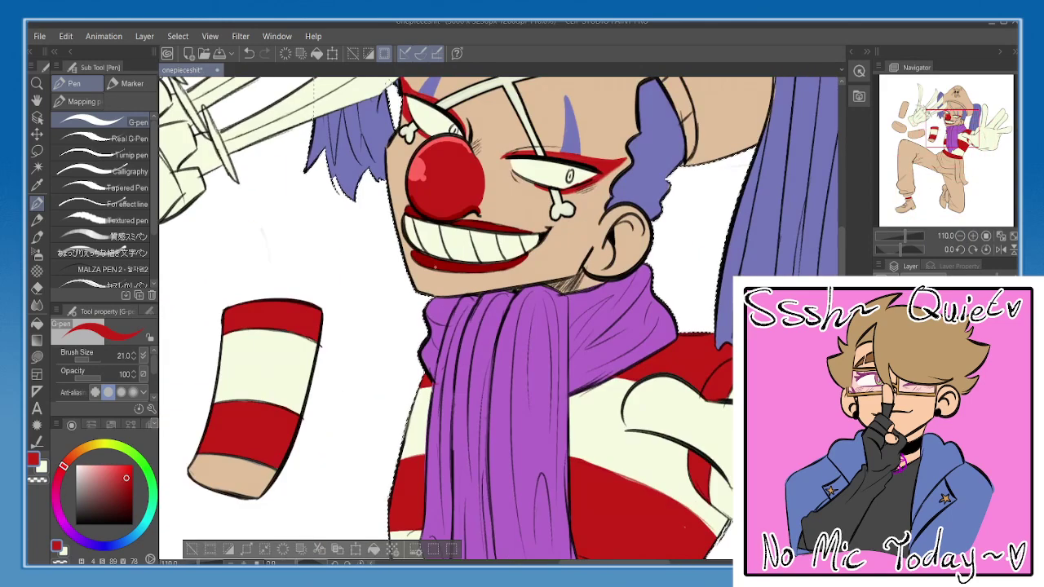
left_click(471, 262, "alt")
left_click_drag(377, 396, 490, 159)
left_click_drag(384, 419, 563, 143)
left_click_drag(408, 420, 594, 137)
left_click_drag(457, 392, 506, 144)
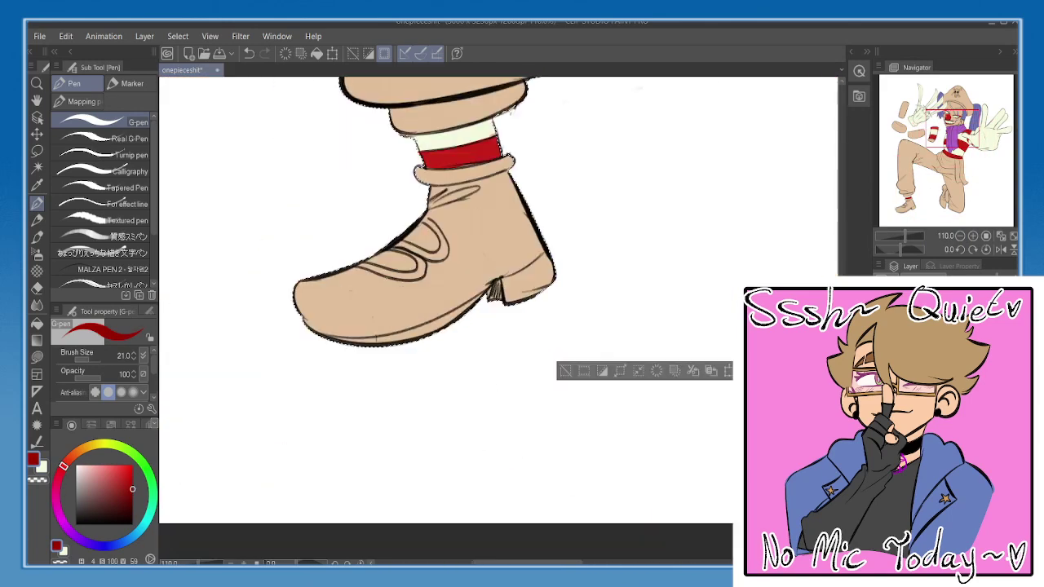
triple_click(134, 353)
left_click_drag(79, 364, 83, 359)
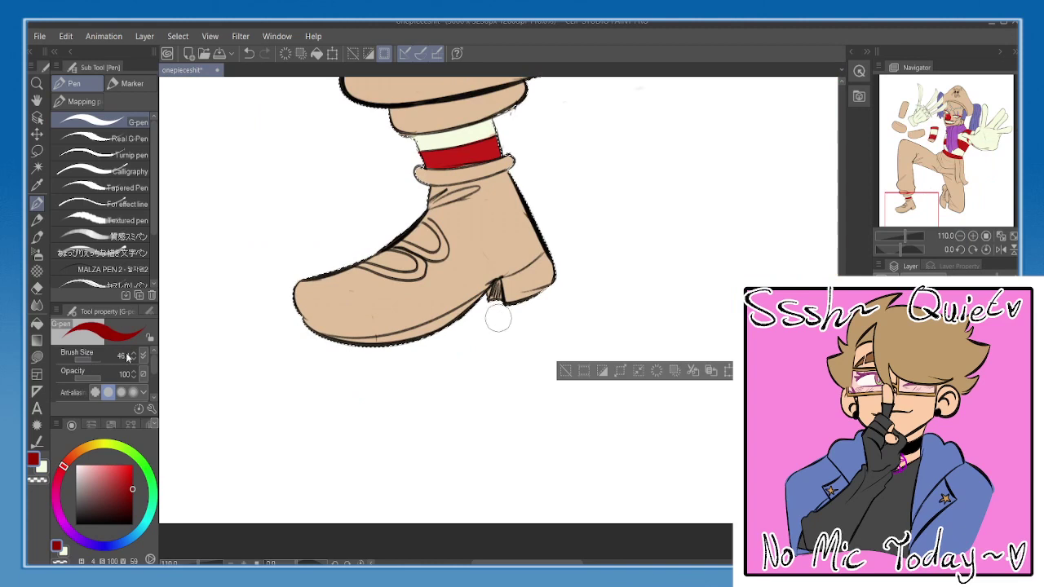
- Paint the front shoe dark red from sole and heel up to the ankle, leaving its cuff uncoloured
left_click_drag(307, 325, 481, 300)
mouse_move(334, 336)
left_mouse_down()
mouse_move(542, 290)
mouse_move(323, 315)
mouse_move(534, 261)
left_mouse_up()
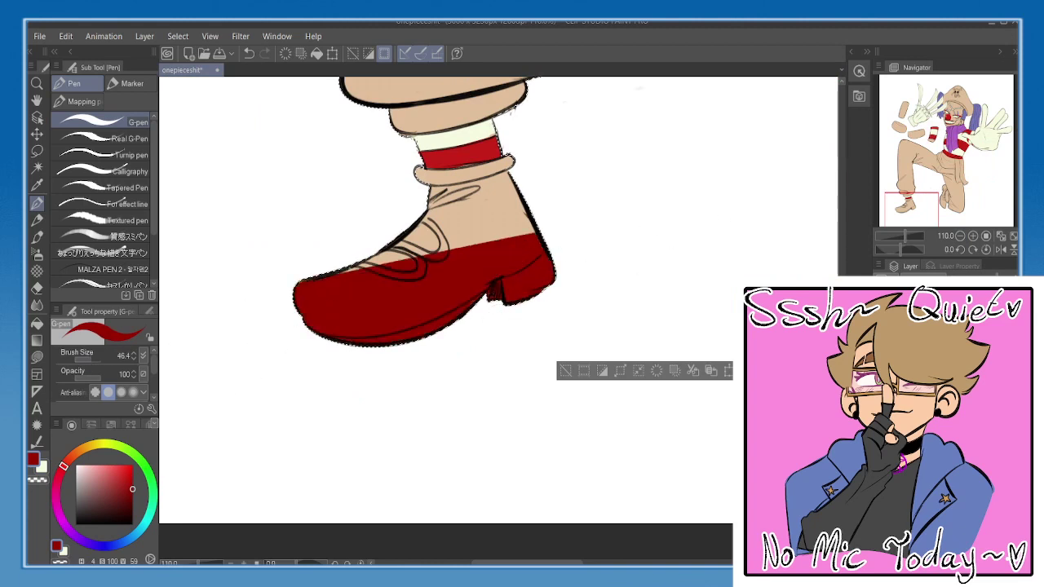
left_click_drag(326, 269, 521, 224)
left_click_drag(415, 216, 547, 180)
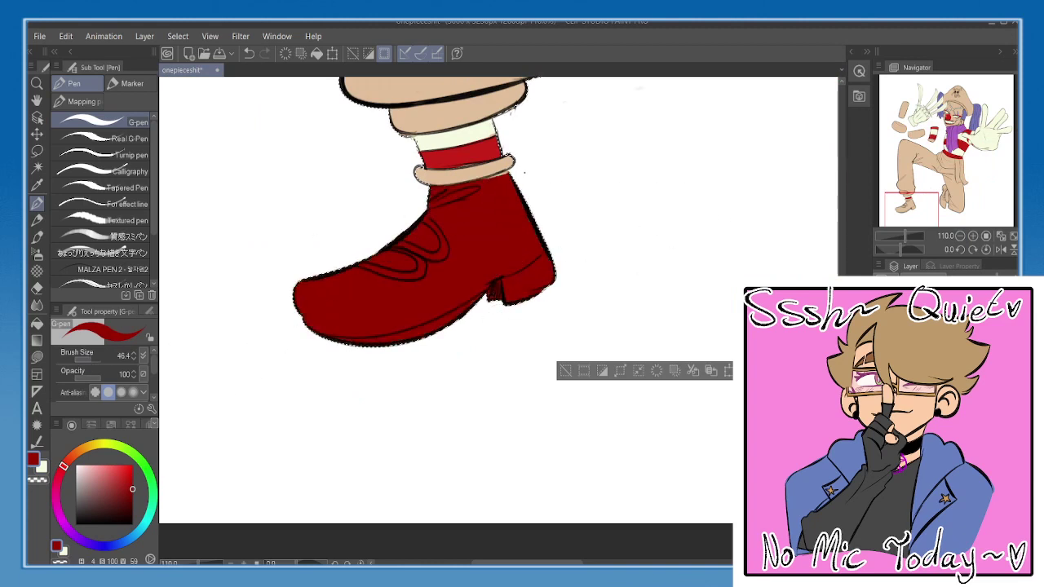
- Paint the kneeling leg's shoe dark red from heel to toe, up to the trouser edge
mouse_move(791, 122)
left_mouse_down()
mouse_move(510, 215)
mouse_move(510, 343)
left_mouse_up()
left_click_drag(351, 224, 315, 458)
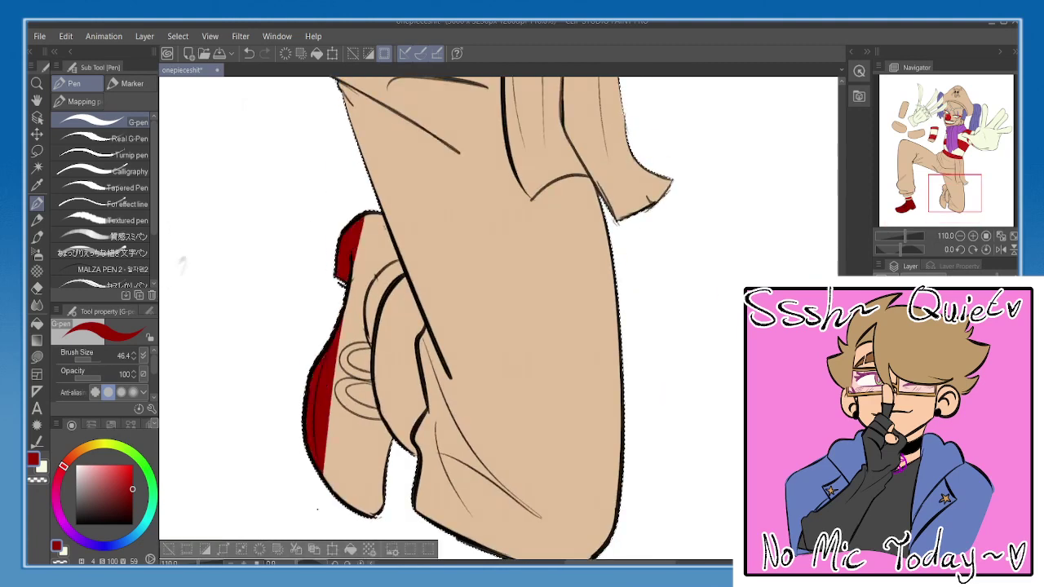
mouse_move(364, 495)
left_mouse_down()
mouse_move(335, 396)
mouse_move(379, 489)
left_mouse_up()
mouse_move(382, 411)
left_mouse_down()
mouse_move(388, 447)
mouse_move(359, 371)
mouse_move(371, 283)
mouse_move(393, 265)
mouse_move(376, 198)
mouse_move(346, 467)
left_mouse_up()
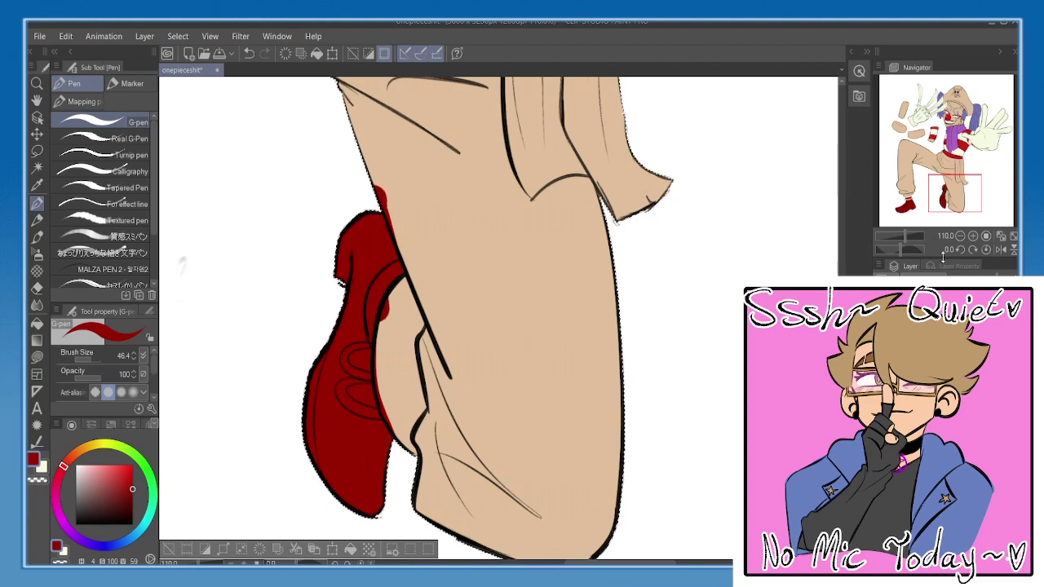
- Switch the drawing colour to a mint green of about hue 162, saturation 41 and brightness 88
left_click(959, 235)
left_click(960, 235)
left_click_drag(345, 263, 399, 348)
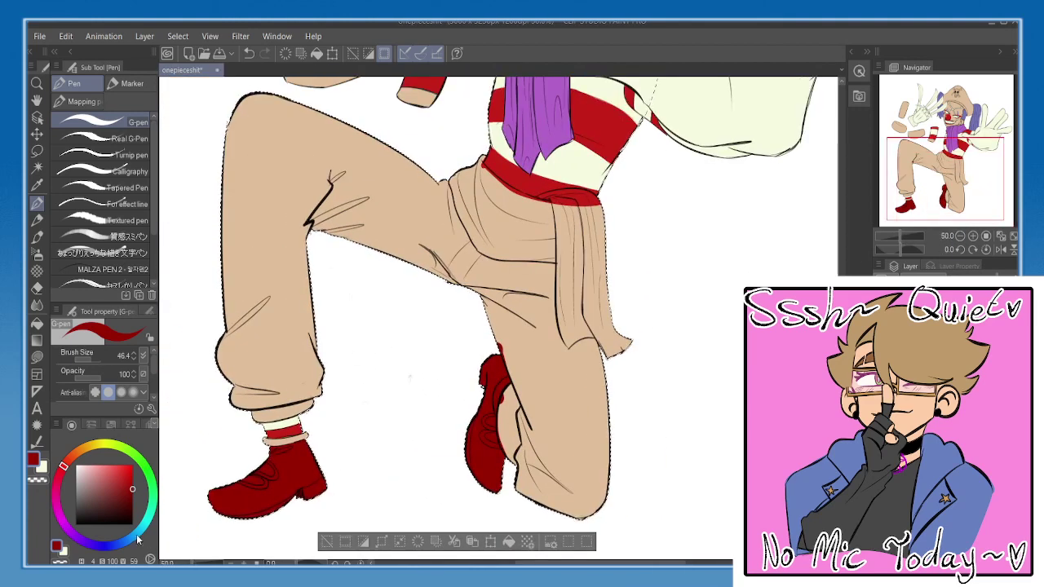
left_click_drag(147, 518, 153, 505)
left_click_drag(114, 500, 99, 472)
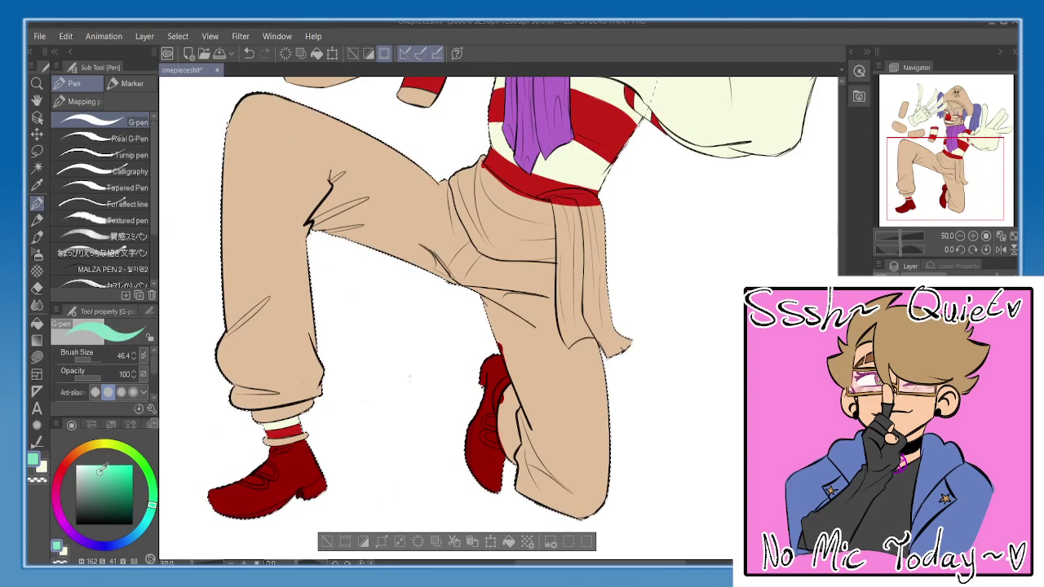
left_click_drag(195, 374, 185, 402)
- Enlarge the G-pen to 336.4 and paint the bent front trouser leg mint green from knee to ankle
left_click_drag(208, 240, 386, 191)
left_click_drag(184, 307, 184, 321)
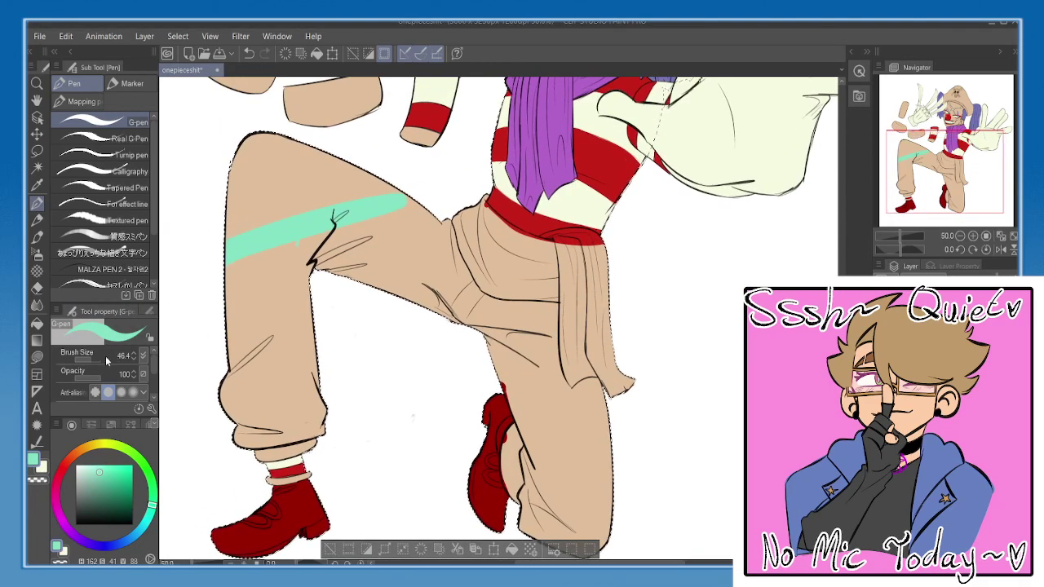
left_click(105, 359)
left_click_drag(286, 252, 262, 253)
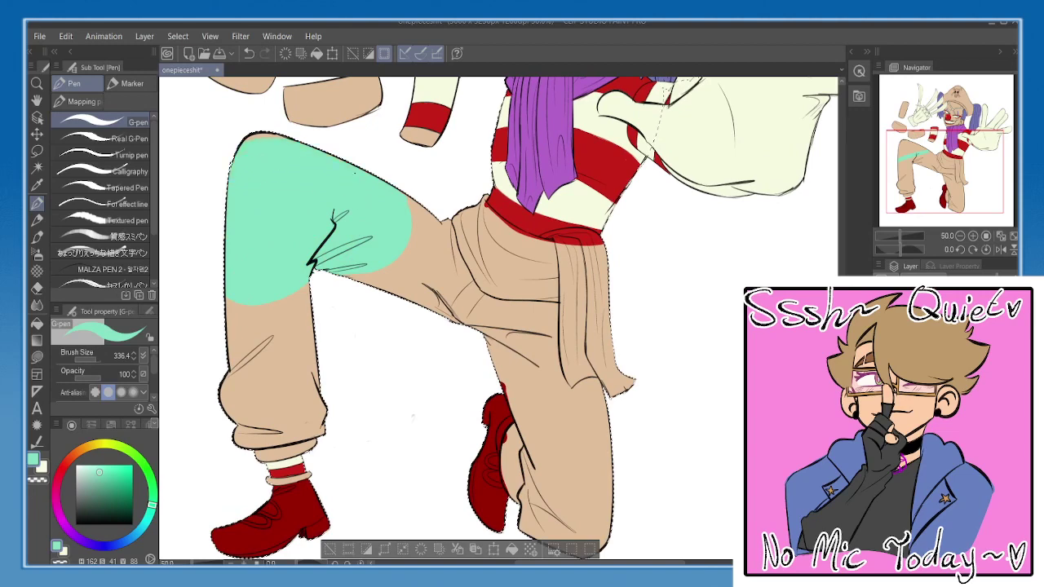
left_click_drag(252, 203, 268, 182)
left_click_drag(254, 228, 233, 356)
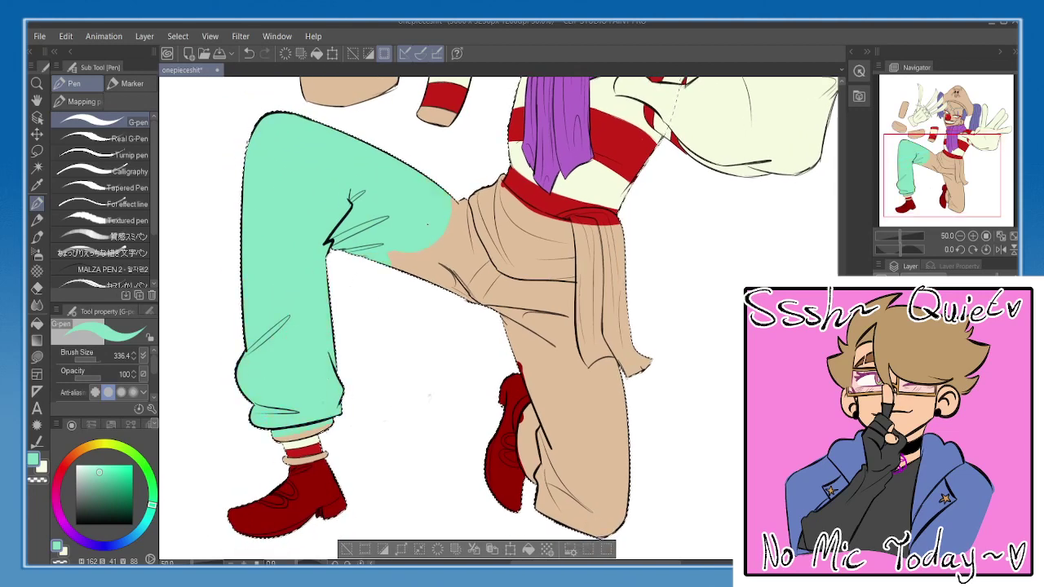
- Extend the mint green over the inner thigh, the kneeling trouser leg and part of the waist sash with broad strokes
left_click_drag(354, 281, 475, 298)
left_click_drag(535, 325, 497, 300)
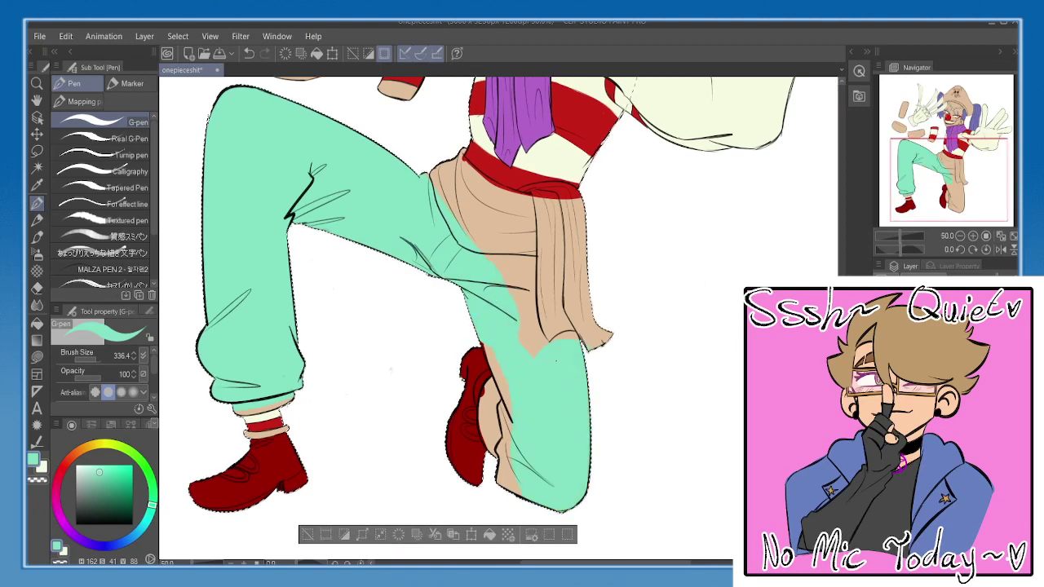
left_click_drag(526, 226, 504, 208)
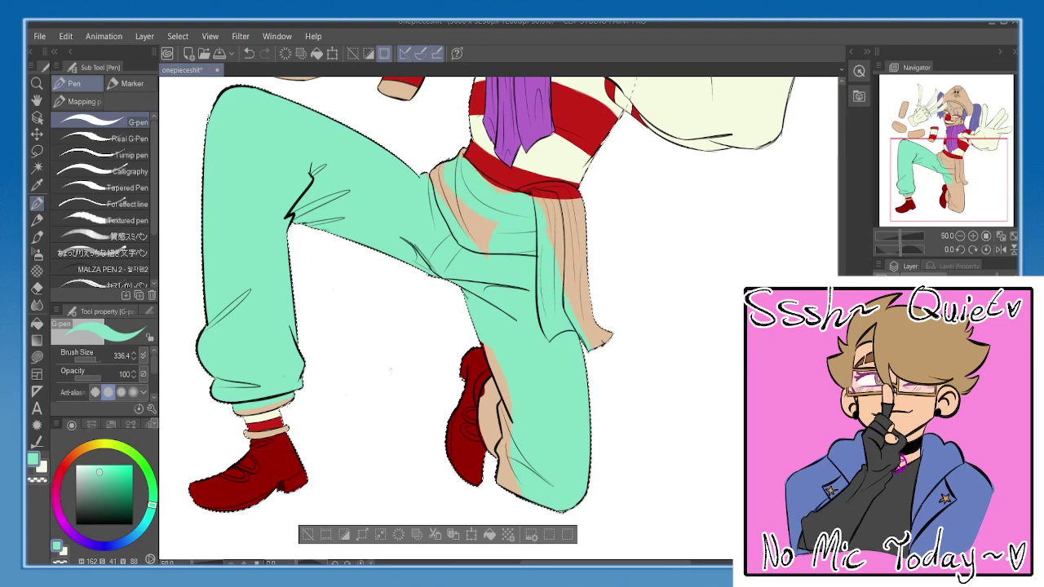
- Reduce the G-pen to 25.6 and trace the sash edge in mint green along the shirt hem and down the hanging tail
scroll(476, 197, "up", 10)
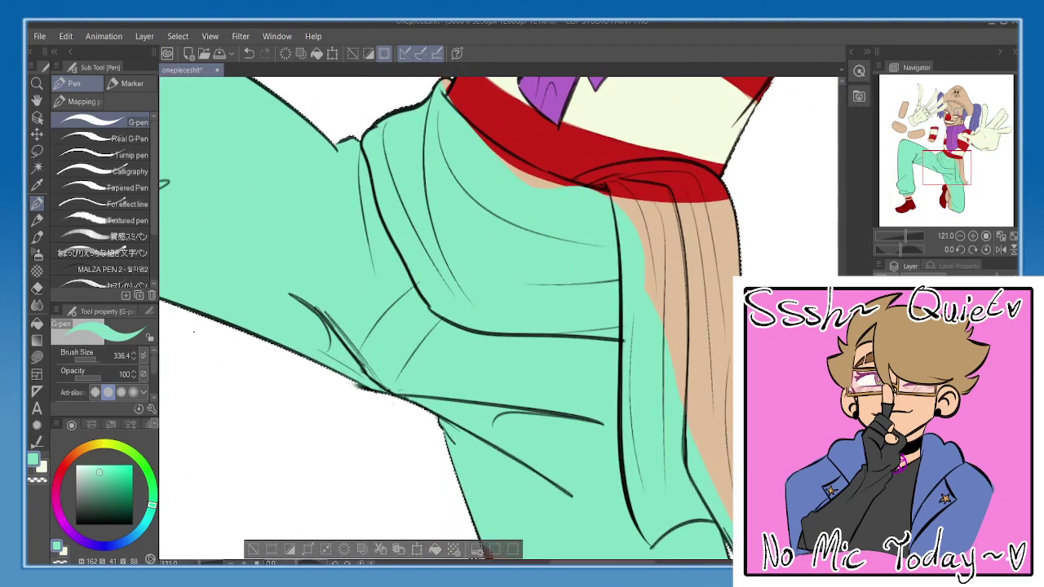
left_click(89, 359)
left_click_drag(421, 239, 344, 423)
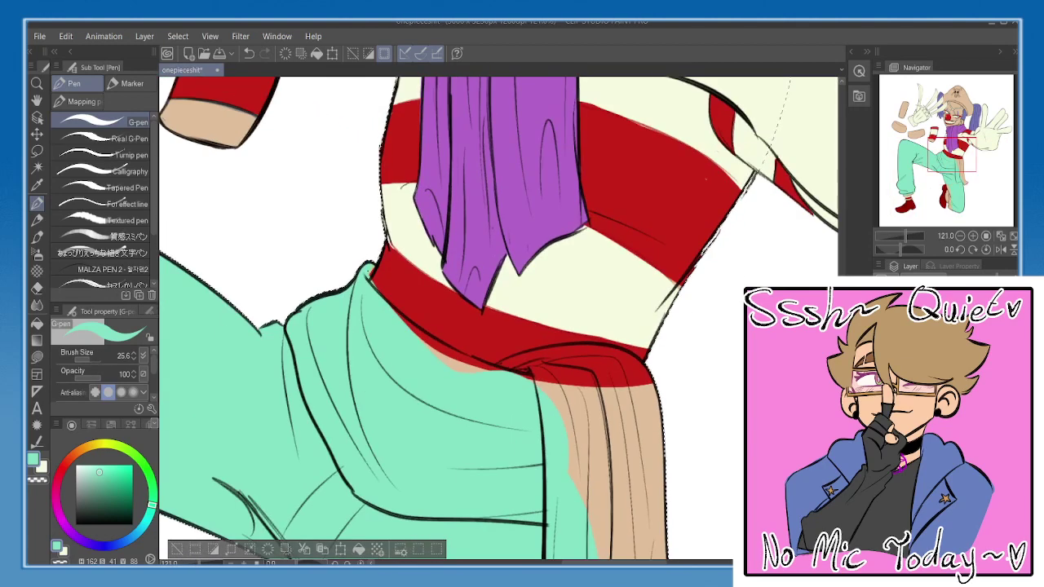
mouse_move(417, 328)
left_mouse_down()
mouse_move(420, 300)
mouse_move(491, 342)
mouse_move(577, 324)
mouse_move(626, 328)
mouse_move(642, 344)
mouse_move(539, 249)
mouse_move(556, 330)
left_mouse_up()
left_click_drag(553, 300, 532, 243)
left_click_drag(581, 512, 584, 534)
left_click_drag(583, 525, 565, 470)
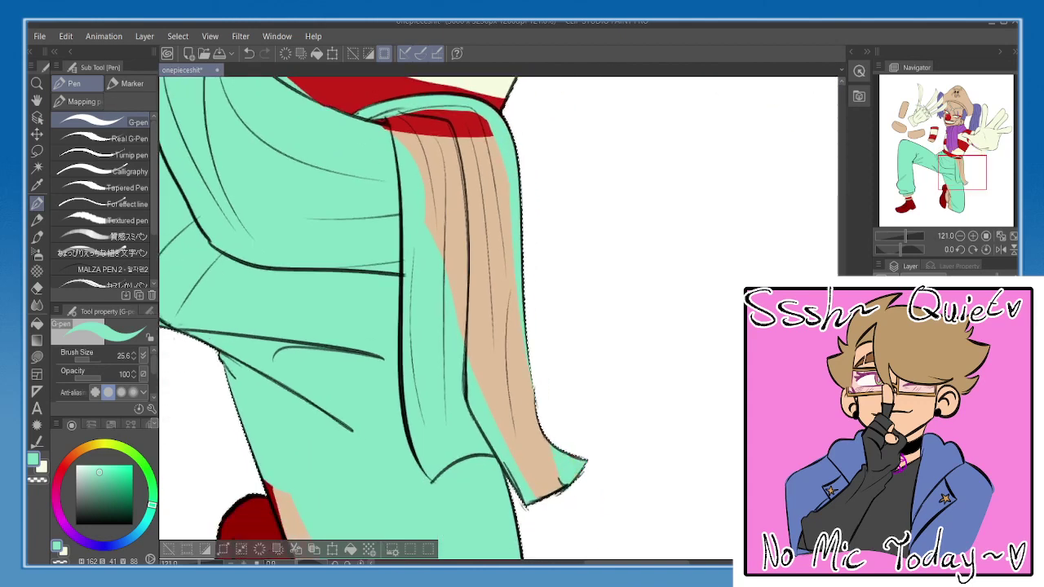
- Fill the hanging sash tail with mint green and paint over the leftover red at its knot with the G-pen
left_click(38, 325)
left_click(465, 239)
left_click_drag(461, 204, 495, 282)
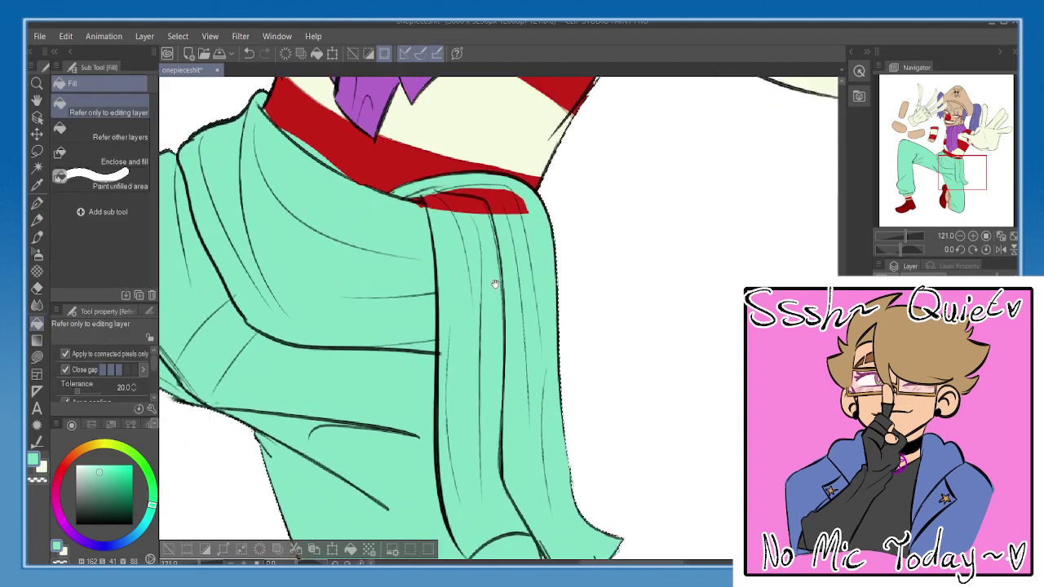
key("p")
mouse_move(527, 212)
left_mouse_down()
mouse_move(458, 207)
mouse_move(481, 195)
mouse_move(417, 201)
left_mouse_up()
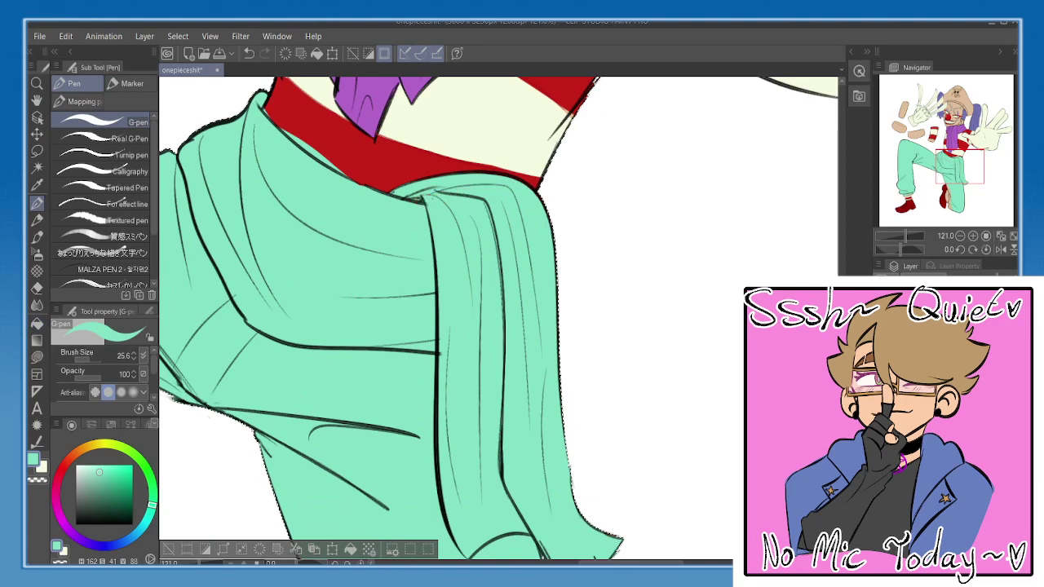
- Clean up the border between the red shirt hem and the mint sash, resampling both colours from the drawing
left_click_drag(310, 182, 328, 221)
left_click(287, 151, "alt")
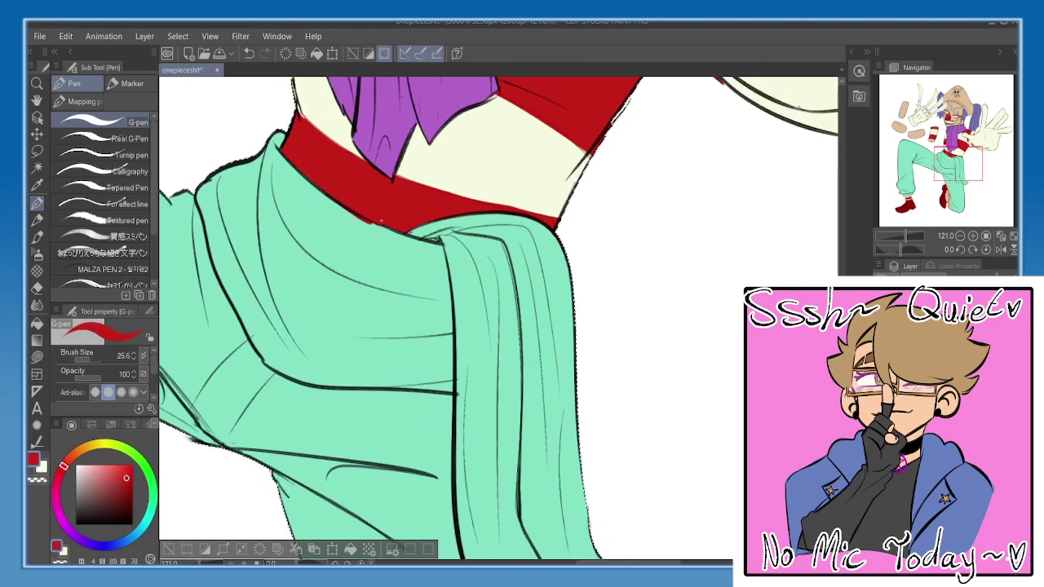
left_click(371, 225, "alt")
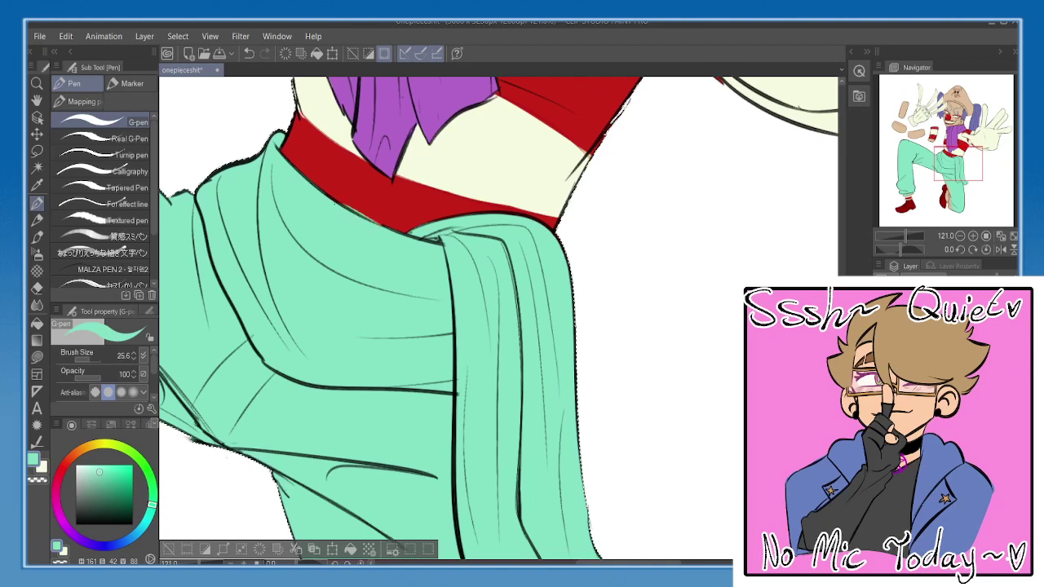
left_click(346, 194, "alt")
mouse_move(338, 202)
left_mouse_down()
mouse_move(380, 226)
mouse_move(366, 223)
left_mouse_up()
left_click(363, 229, "alt")
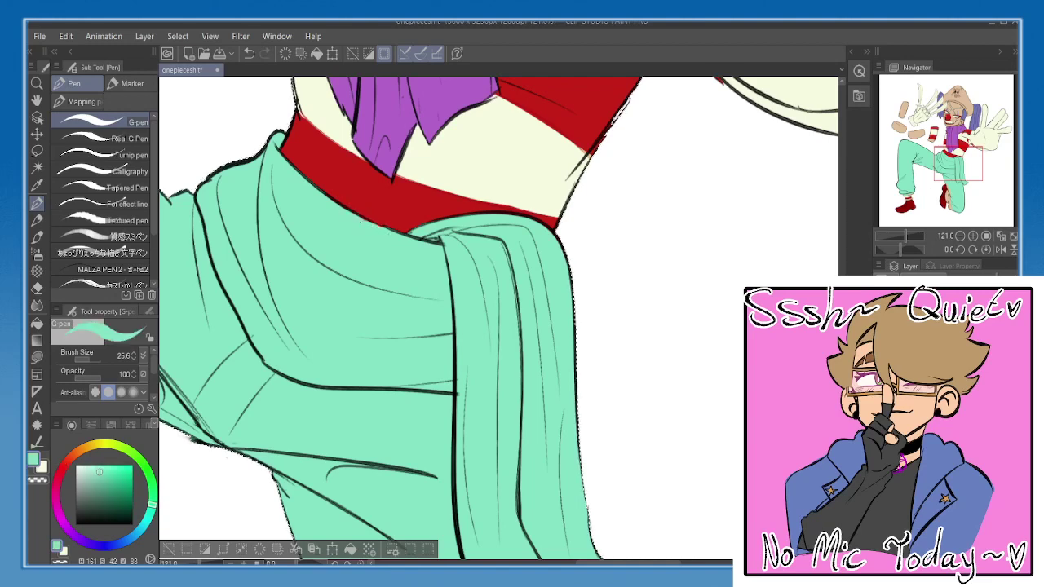
- Paint the remaining tan and stray red areas of the kneeling trouser leg mint green, including the folds beside the shoe
scroll(397, 239, "down", 5)
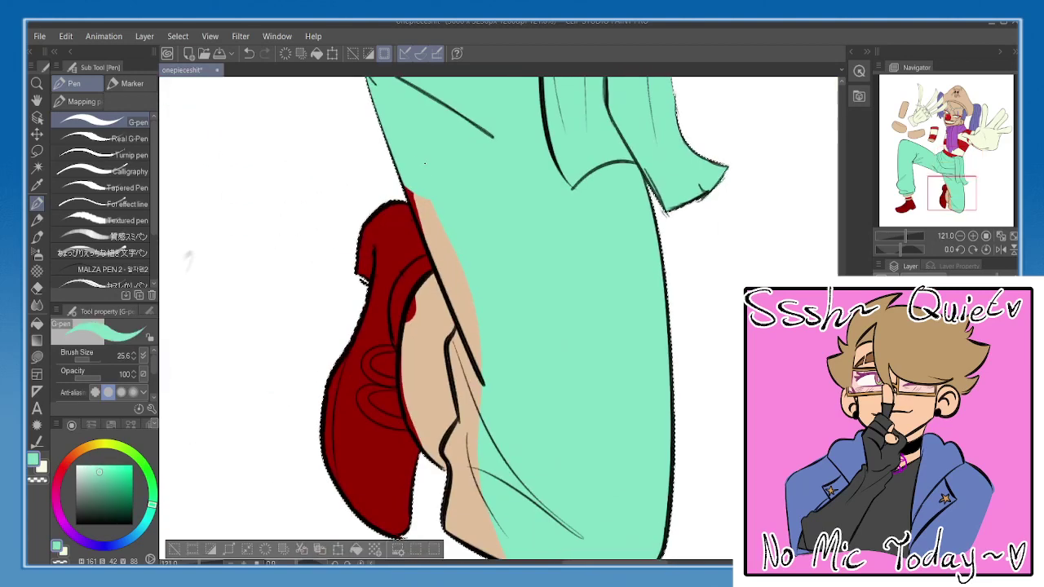
mouse_move(440, 233)
left_mouse_down()
mouse_move(462, 283)
mouse_move(429, 228)
left_mouse_up()
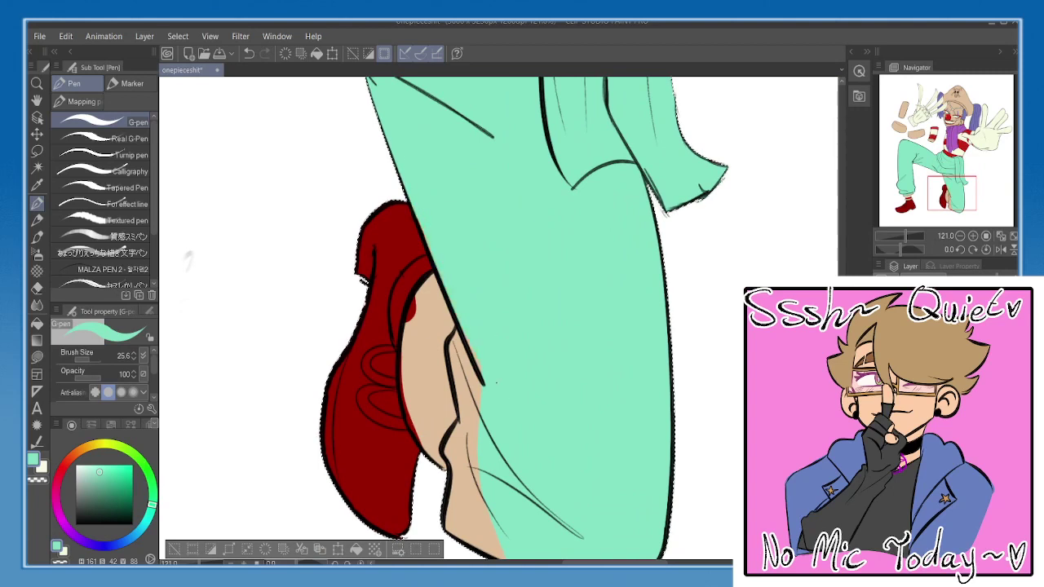
scroll(489, 367, "down", 3)
left_click_drag(454, 210, 461, 341)
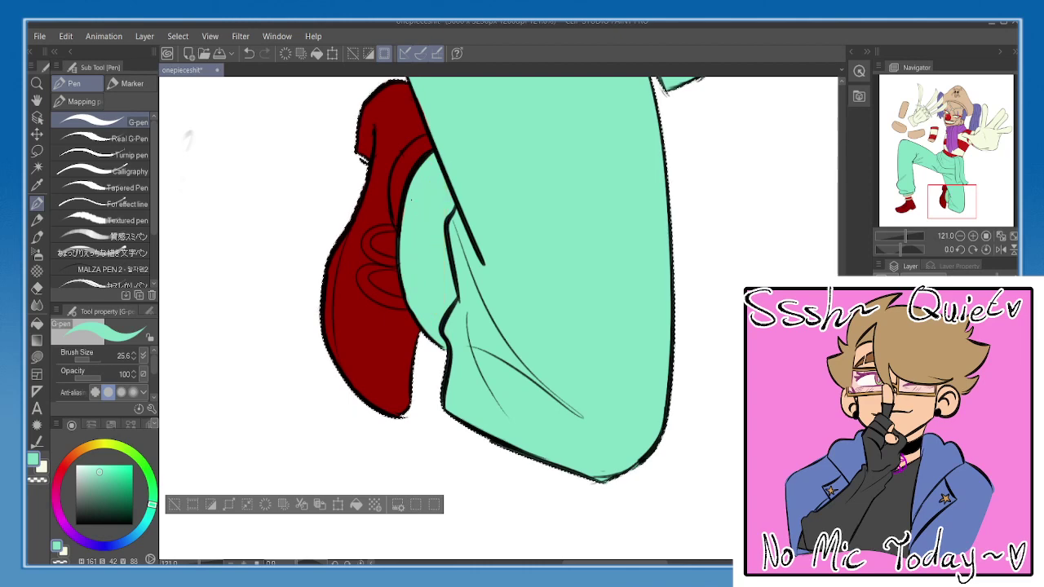
key("ctrl+d")
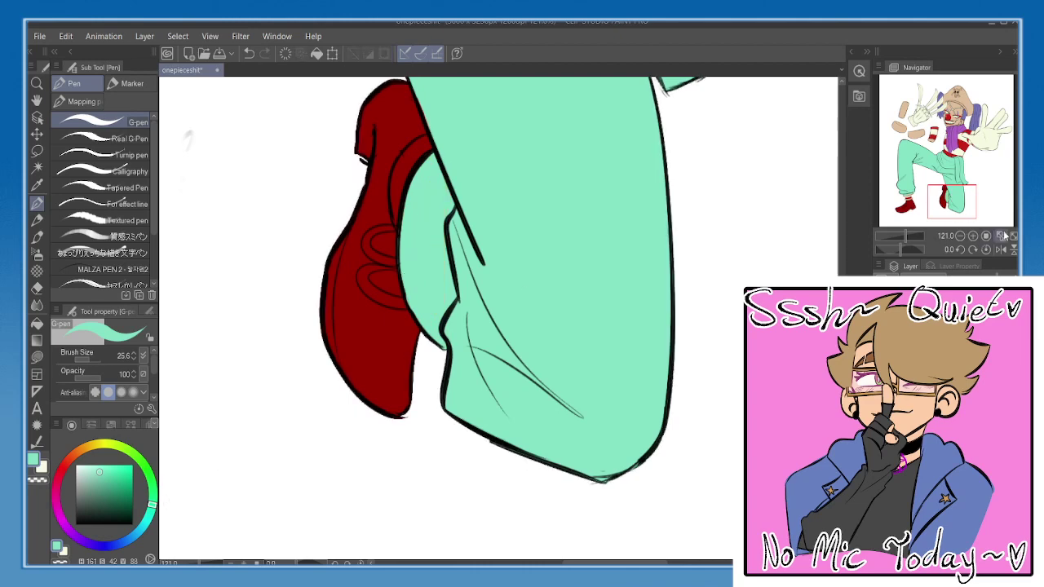
left_click(1002, 236)
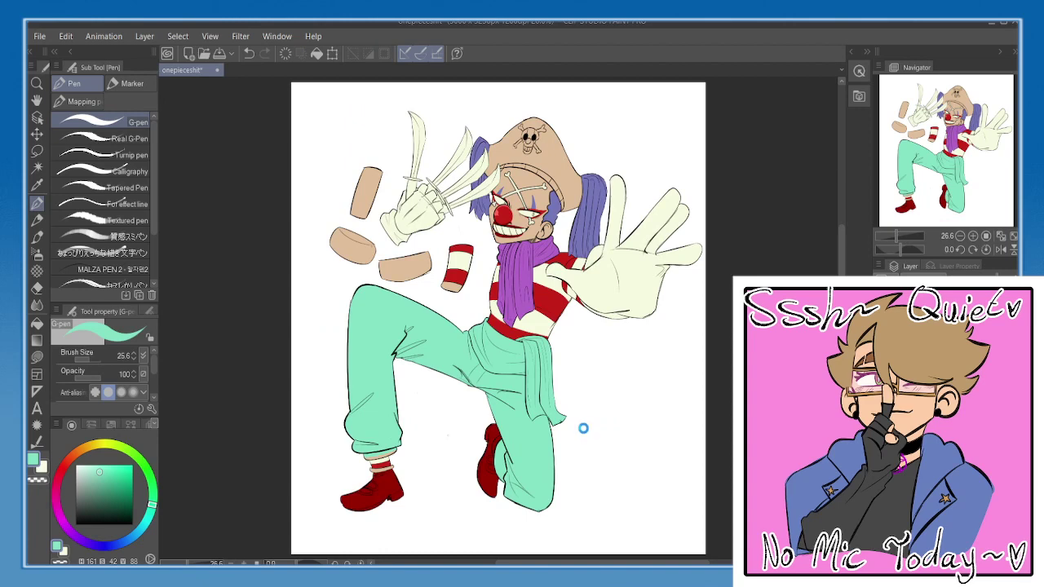
scroll(508, 303, "up", 3)
key("ctrl+z")
- Pick an orange-brown (H 23, S 65, V 81) and trace the outer edge of the pirate hat with the G-pen
left_click_drag(498, 407, 568, 231)
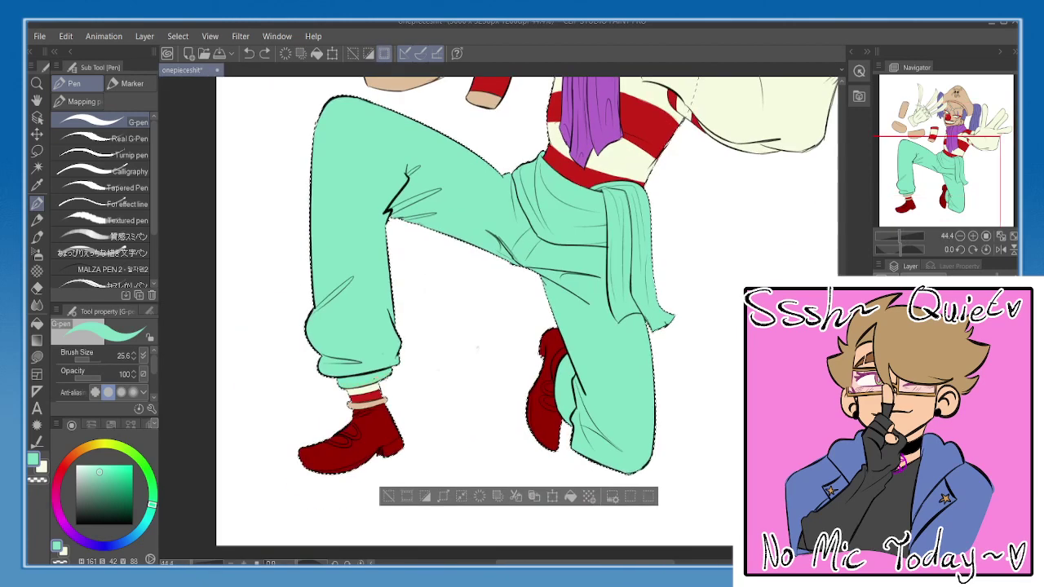
left_click_drag(460, 311, 393, 527)
scroll(546, 317, "up", 3)
left_click_drag(522, 212, 448, 441)
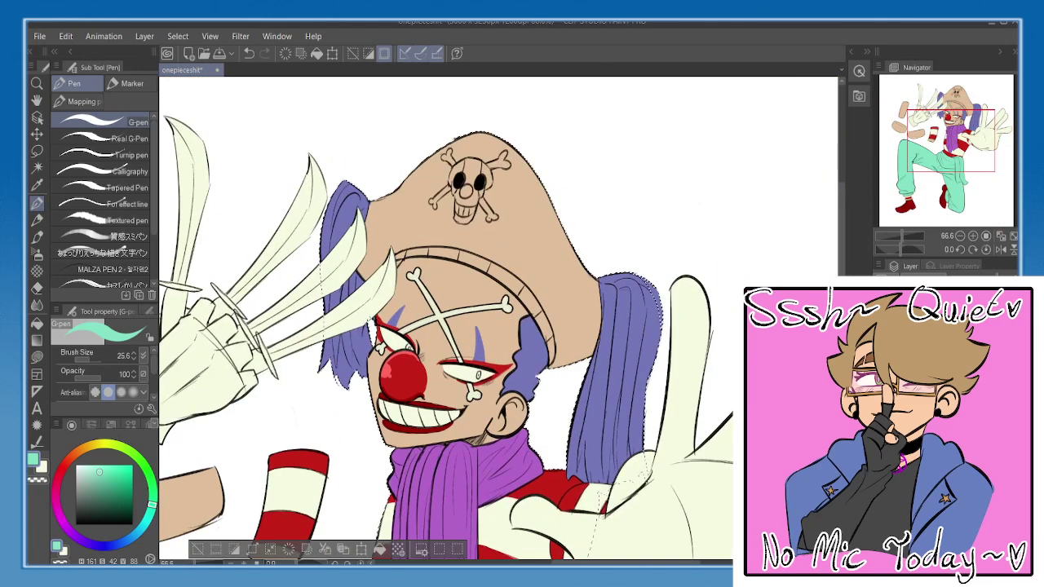
scroll(494, 198, "up", 3)
scroll(495, 203, "up", 1)
left_click(74, 453)
left_click_drag(119, 470, 113, 476)
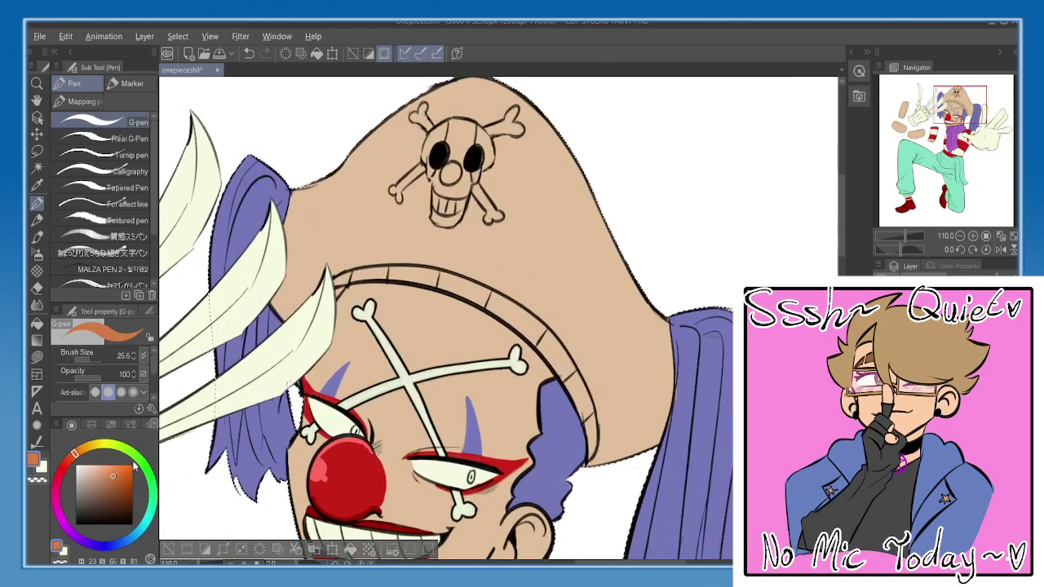
left_click_drag(309, 287, 321, 338)
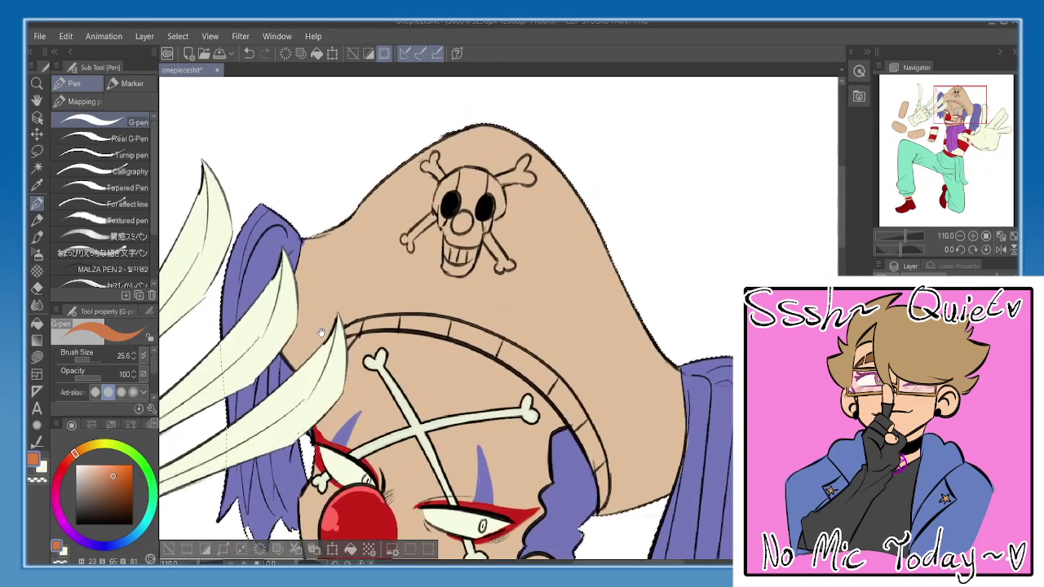
mouse_move(328, 238)
left_mouse_down()
mouse_move(487, 130)
mouse_move(553, 168)
left_mouse_up()
left_click_drag(607, 206, 584, 187)
mouse_move(514, 139)
left_mouse_down()
mouse_move(645, 352)
mouse_move(615, 267)
left_mouse_up()
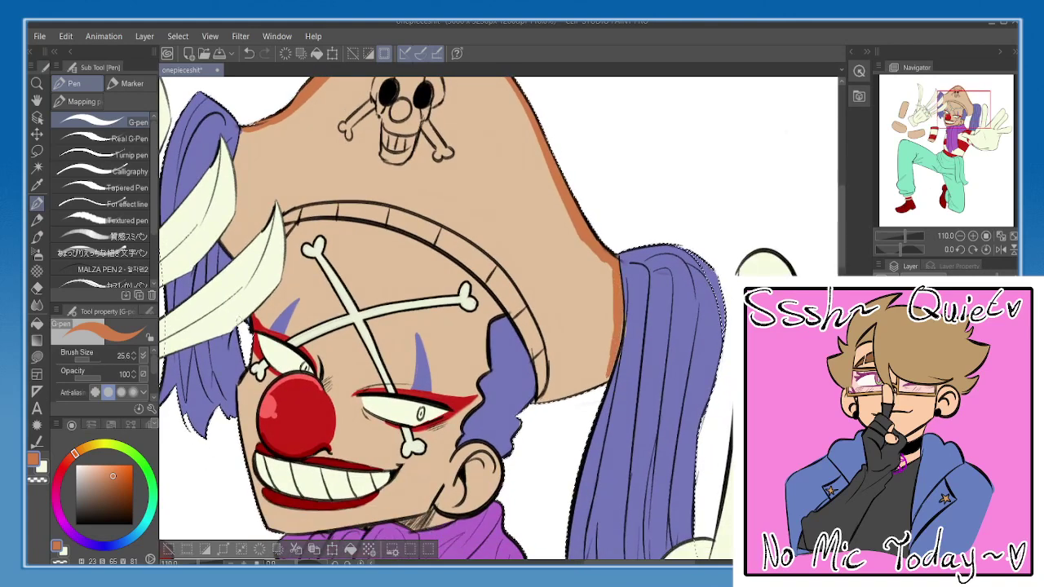
left_click(630, 327, "alt")
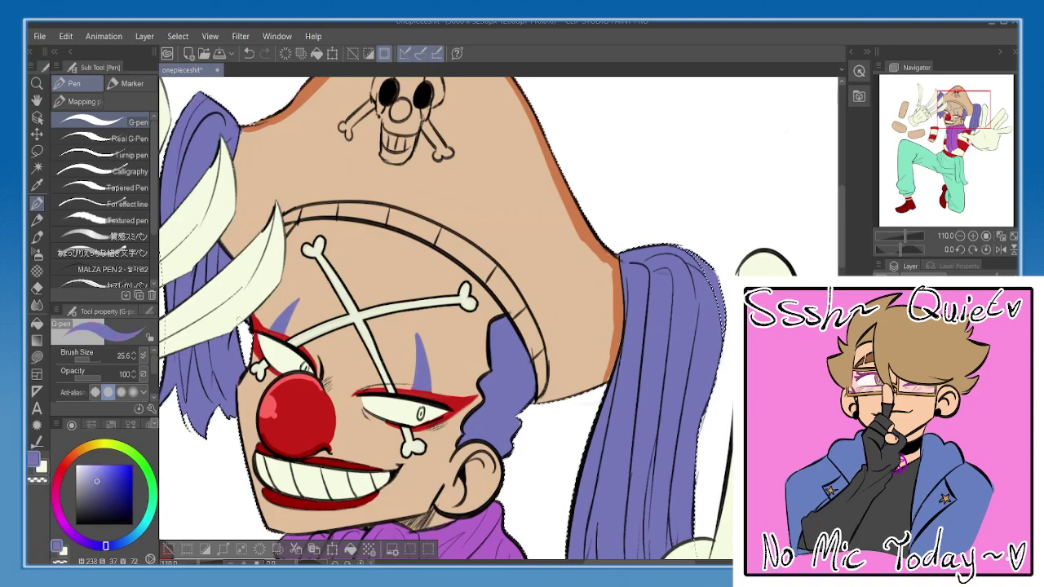
left_click(617, 326, "alt")
mouse_move(570, 383)
left_mouse_down()
mouse_move(572, 359)
mouse_move(539, 375)
mouse_move(607, 346)
left_mouse_up()
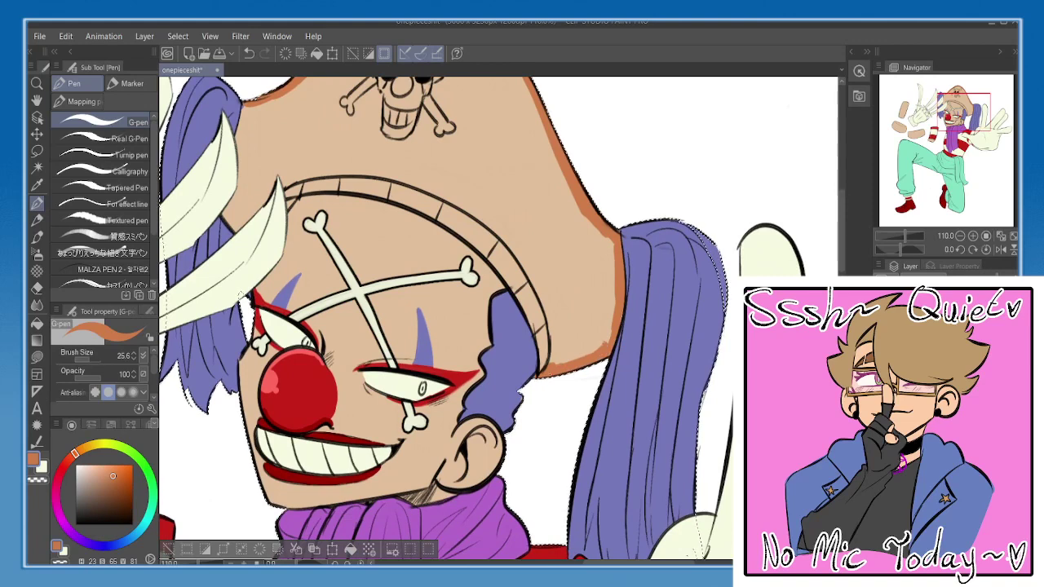
mouse_move(549, 361)
left_mouse_down()
mouse_move(562, 343)
mouse_move(607, 337)
left_mouse_up()
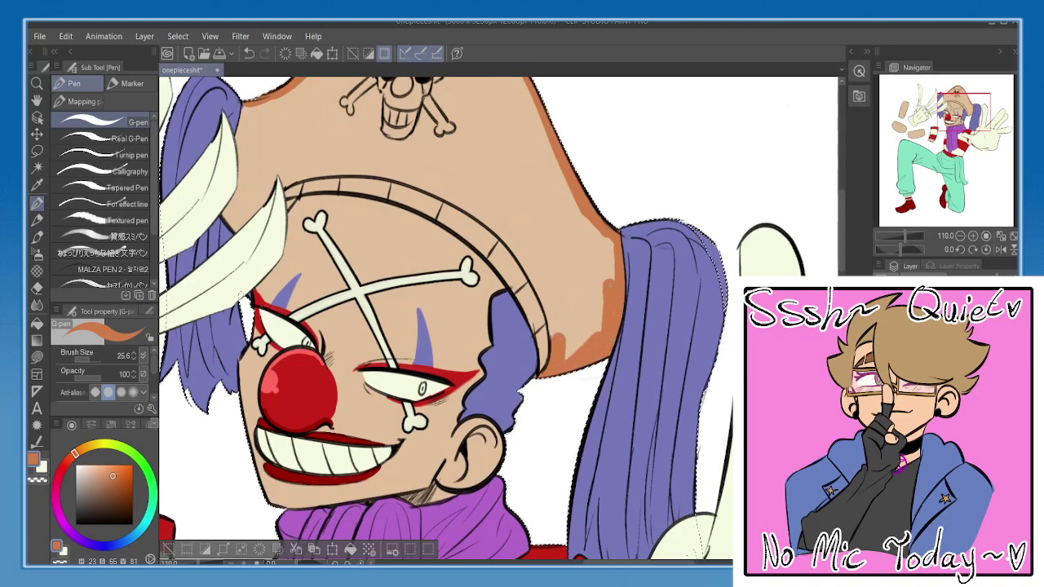
key("ctrl+z")
key("ctrl+z")
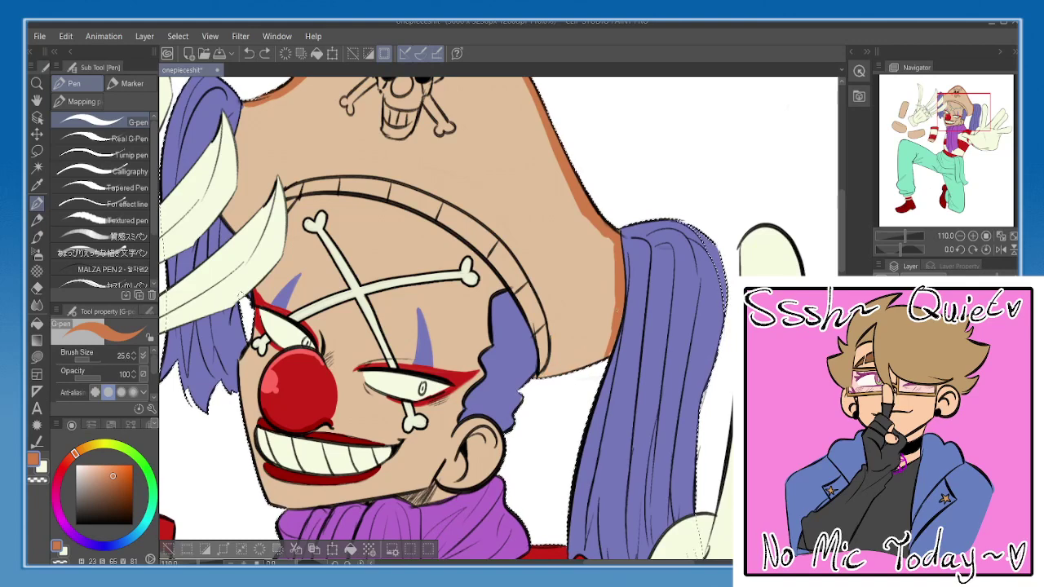
- Hide the layer with the gloved hands and trace the hat's lower edge and brim band in orange-brown
mouse_move(603, 354)
left_mouse_down()
mouse_move(566, 370)
mouse_move(510, 222)
left_mouse_up()
left_click_drag(362, 185, 497, 241)
left_click(884, 366)
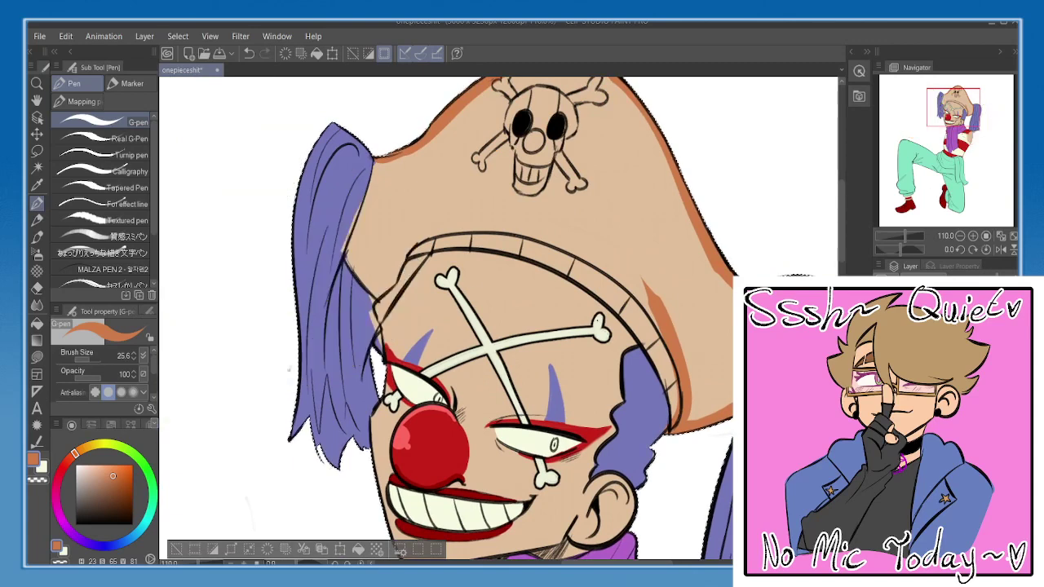
mouse_move(379, 239)
left_mouse_down()
mouse_move(381, 269)
mouse_move(351, 280)
mouse_move(360, 264)
mouse_move(380, 321)
mouse_move(407, 290)
mouse_move(446, 271)
mouse_move(492, 271)
mouse_move(572, 290)
mouse_move(650, 342)
mouse_move(591, 272)
mouse_move(590, 298)
mouse_move(615, 347)
left_mouse_up()
key("ctrl+y")
key("ctrl+z")
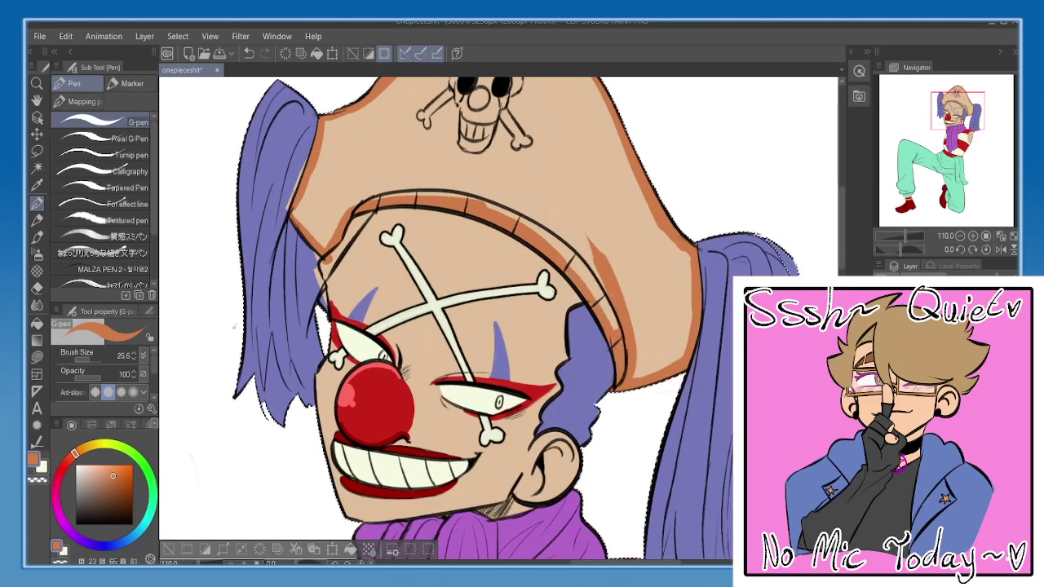
- Fill the remaining tan areas of the pirate hat with the orange-brown
left_click_drag(609, 295, 585, 246)
left_click(37, 324)
left_click(433, 156)
left_click_drag(468, 222, 502, 270)
- Sample the hair purple and paint the strip of hair between the hat brim and the forehead with the G-pen
left_click(305, 266, "alt")
key("p")
left_click_drag(338, 211, 332, 227)
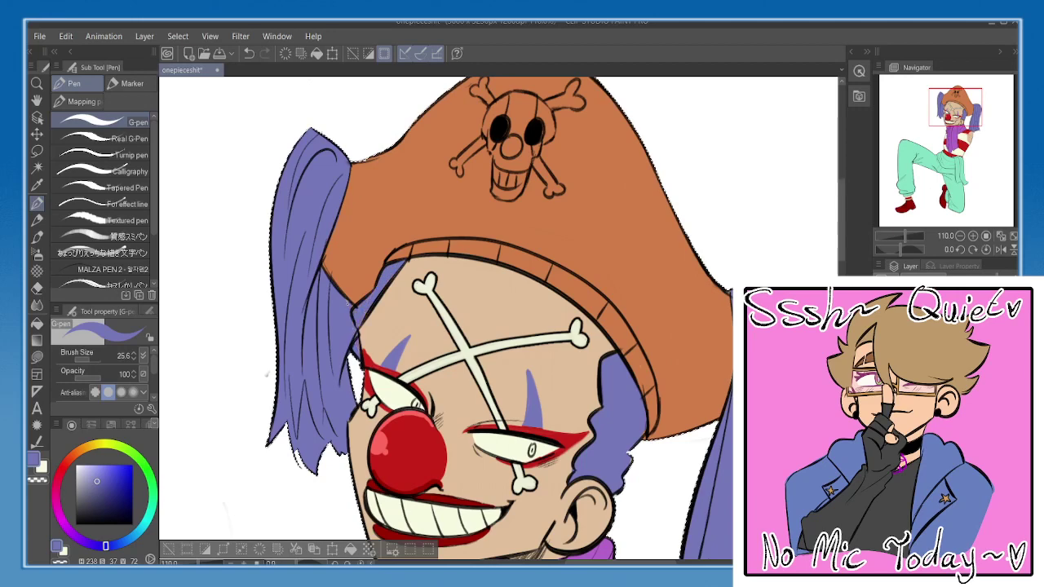
left_click_drag(505, 244, 473, 342)
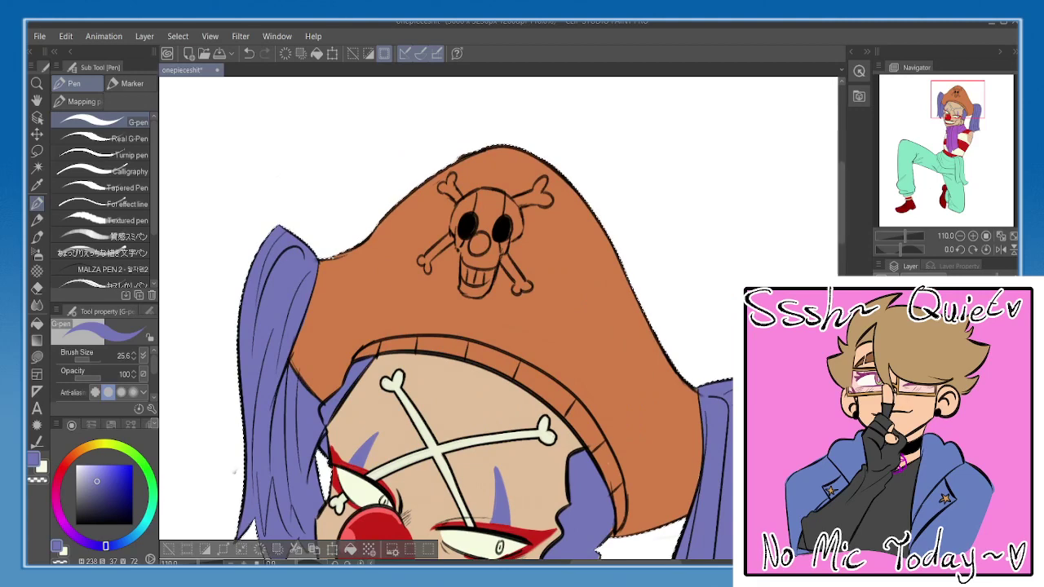
- Show the gloved hands again, save the illustration and check the face in a mirrored view
left_click(885, 367)
left_click_drag(573, 329, 591, 164)
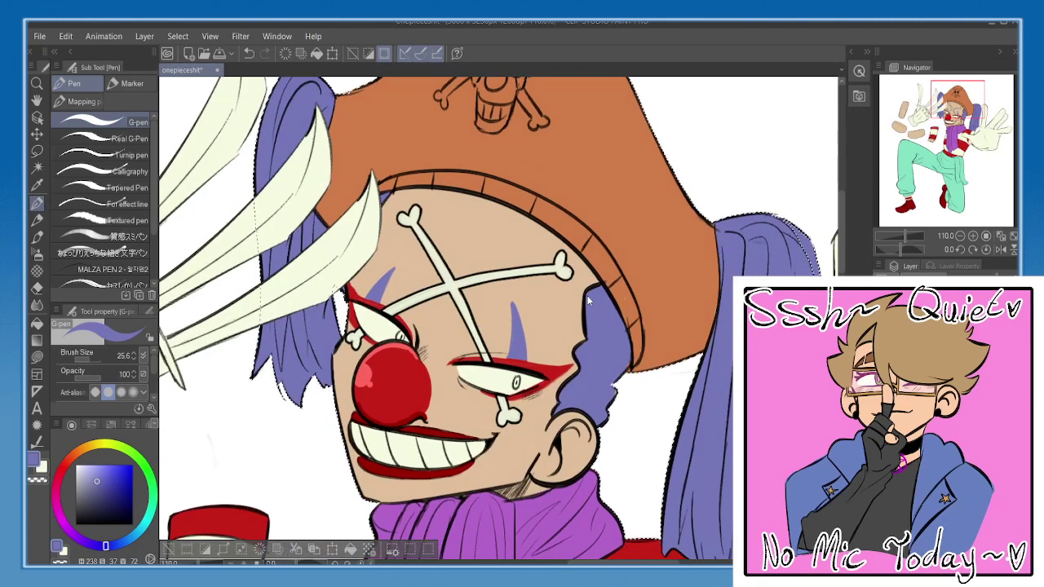
key("ctrl+s")
key("h")
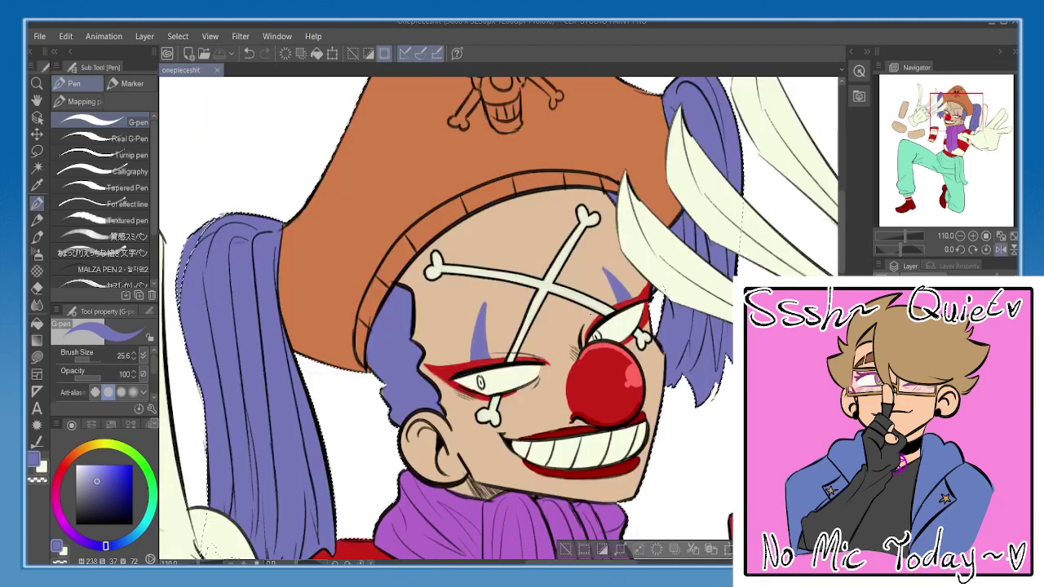
key("h")
left_click_drag(591, 318, 622, 396)
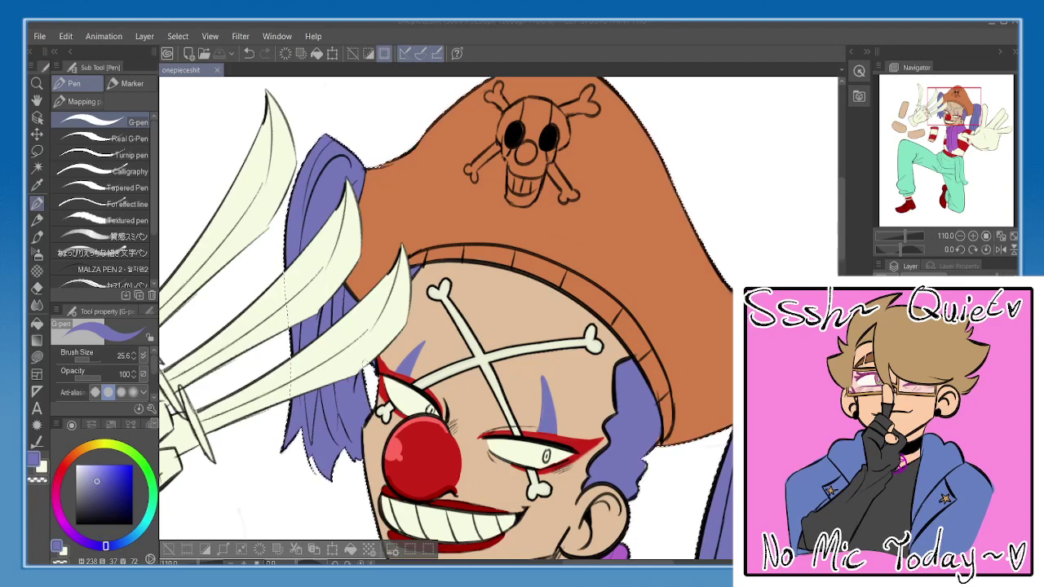
- Sample the cream of the gloves and paint the hat's skull emblem and its two left bone ends with the G-pen
mouse_move(606, 280)
left_mouse_down()
mouse_move(569, 345)
mouse_move(577, 241)
left_mouse_up()
left_click(306, 310, "alt")
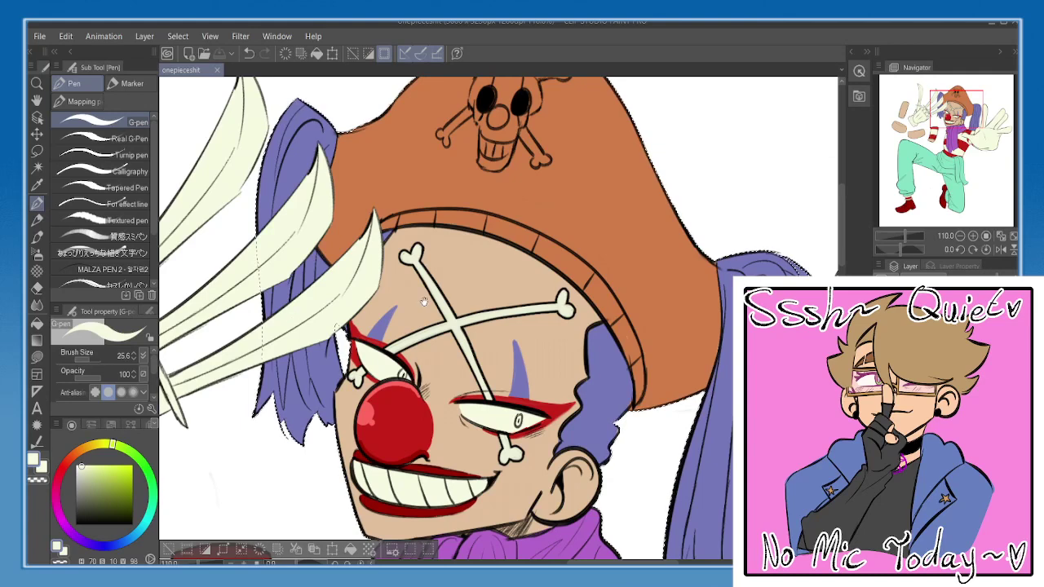
left_click_drag(423, 302, 427, 339)
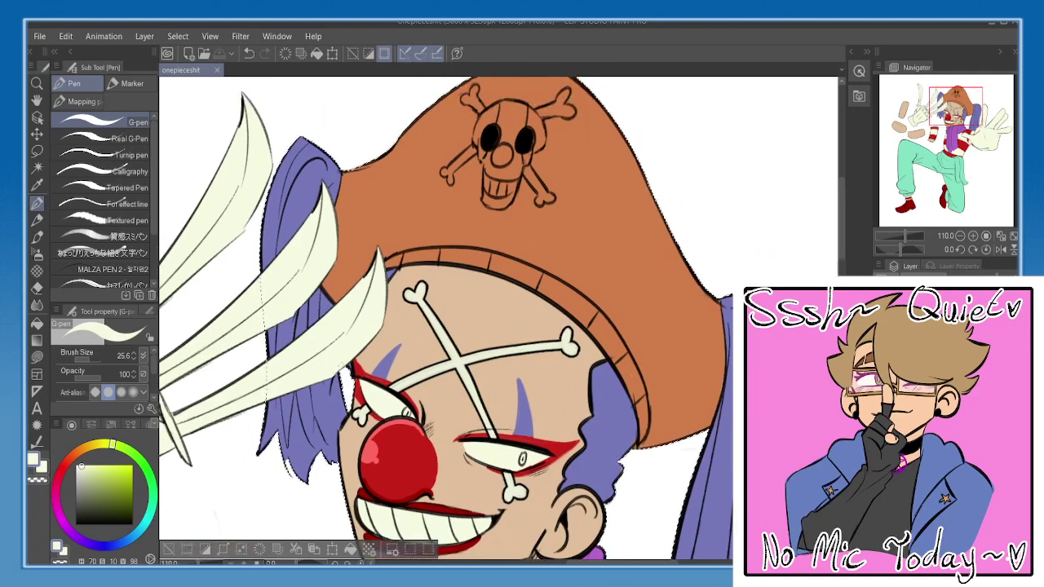
left_click_drag(579, 283, 571, 342)
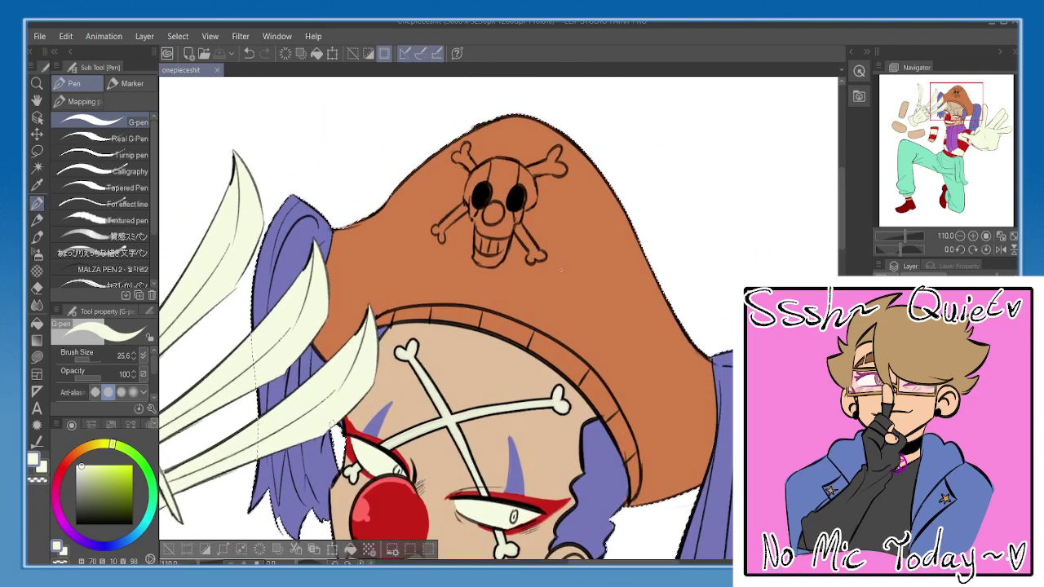
left_click_drag(589, 212, 583, 225)
left_click_drag(499, 194, 489, 234)
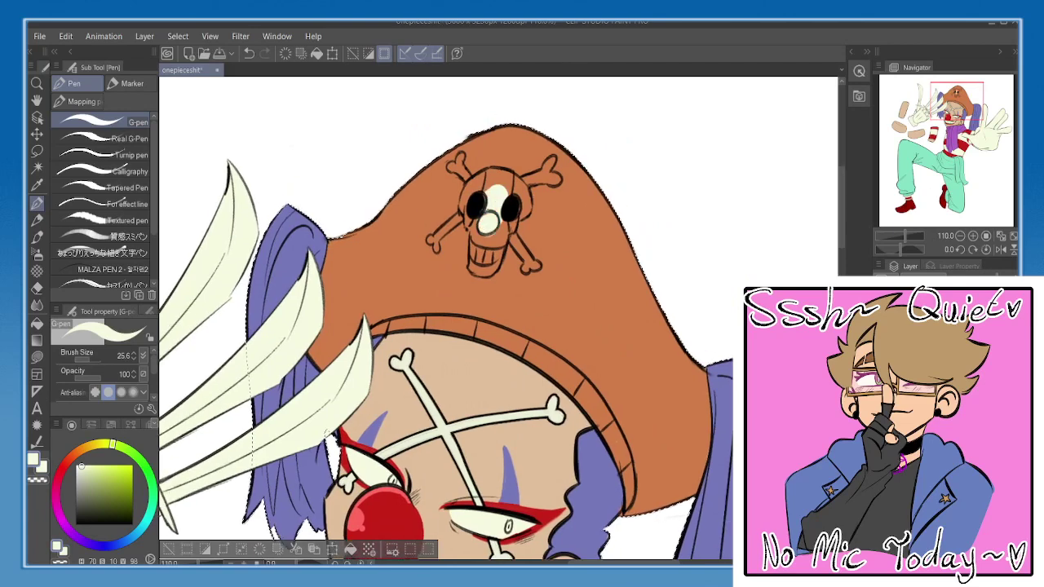
mouse_move(463, 178)
left_mouse_down()
mouse_move(457, 159)
mouse_move(467, 223)
mouse_move(432, 242)
mouse_move(461, 223)
mouse_move(473, 274)
mouse_move(491, 275)
mouse_move(505, 225)
mouse_move(529, 209)
mouse_move(513, 181)
mouse_move(476, 195)
mouse_move(494, 185)
mouse_move(519, 203)
mouse_move(483, 272)
left_mouse_up()
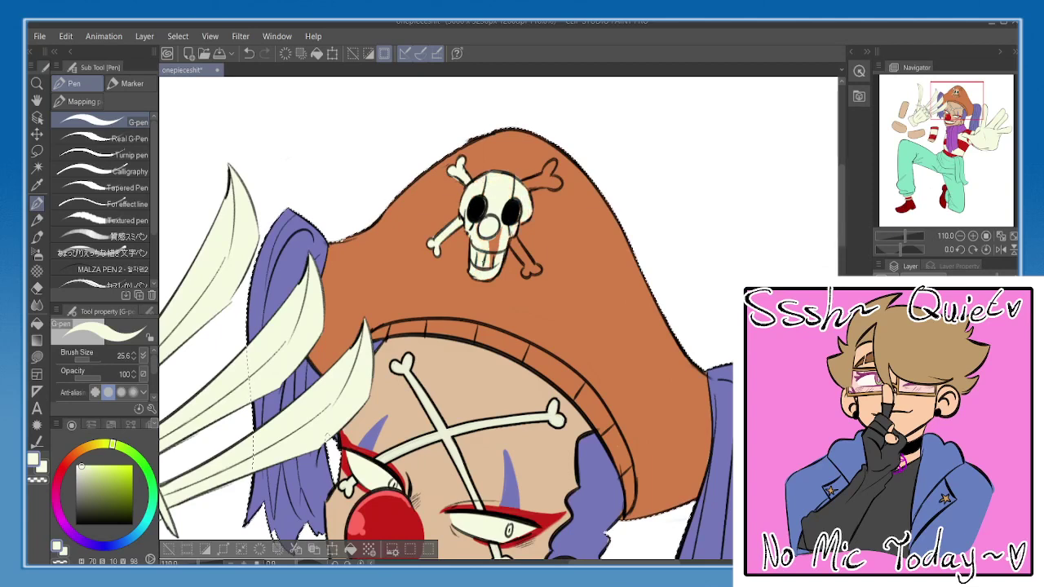
left_click_drag(494, 230, 495, 266)
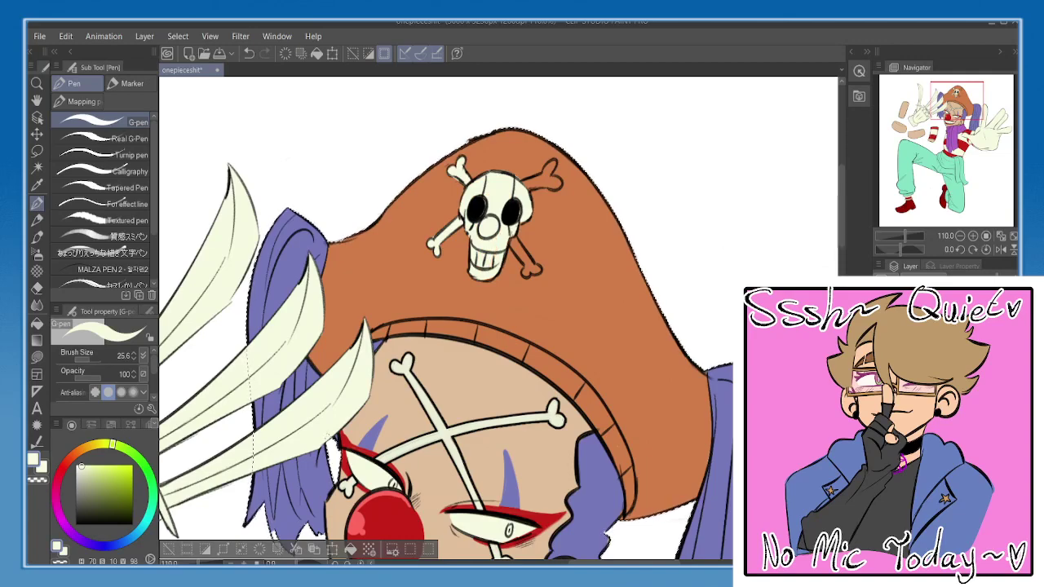
- Set the drawing colour to a golden yellow (H 40, S 70, V 85) for the ring around the standing leg's ankle
left_click(959, 237)
left_click(959, 236)
left_click_drag(710, 403, 738, 119)
left_click_drag(407, 530, 522, 287)
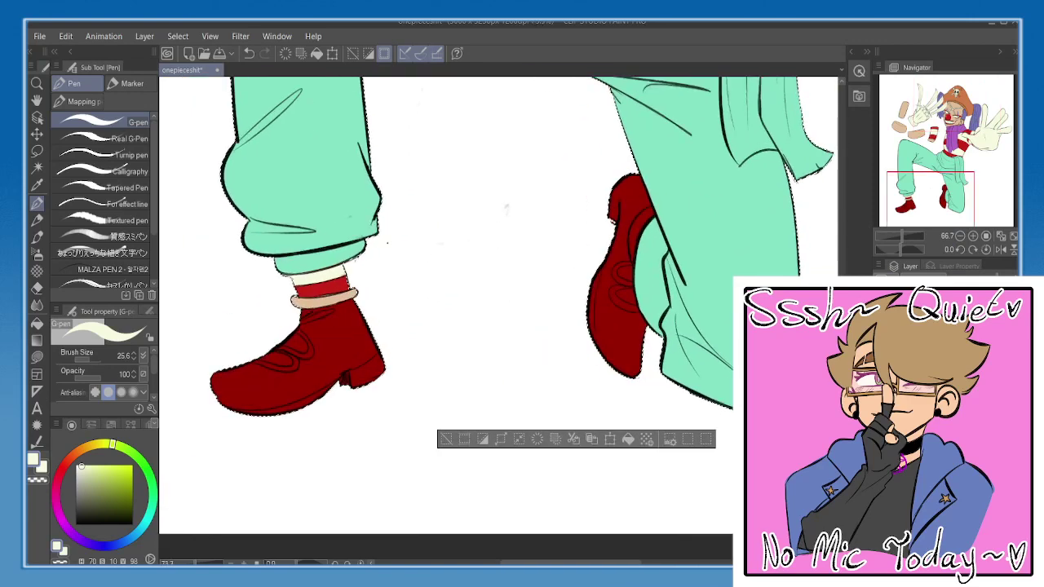
scroll(401, 275, "up", 2)
left_click_drag(401, 276, 521, 259)
left_click(80, 452)
mouse_move(104, 482)
left_mouse_down()
mouse_move(116, 471)
mouse_move(119, 479)
left_mouse_up()
left_click(87, 446)
left_click_drag(255, 403, 250, 401)
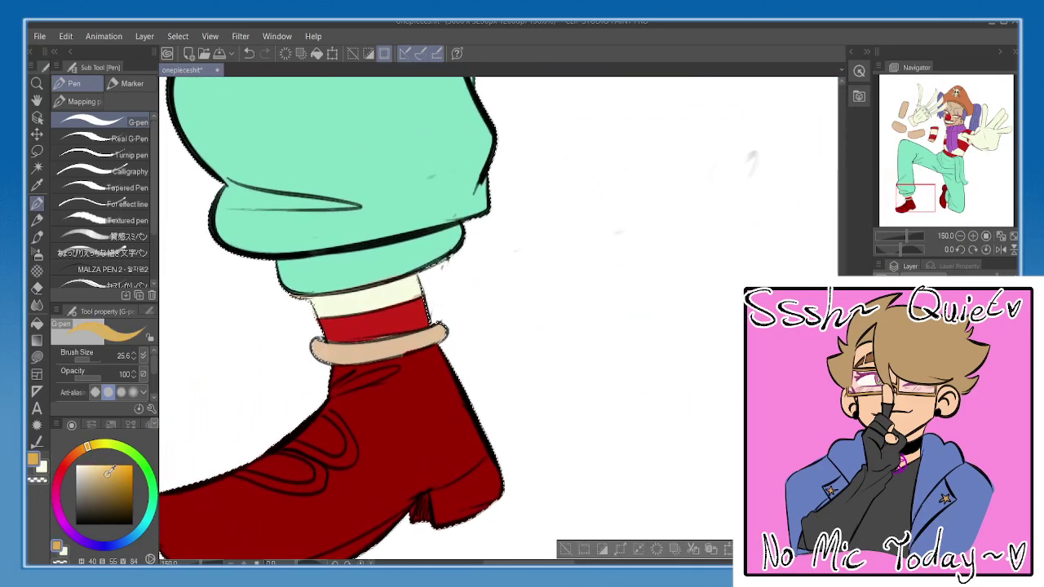
left_click(115, 474)
- Paint the ankle ring above the front shoe golden yellow with the G-pen, keeping within its outline
left_click(318, 347)
key("ctrl+z")
mouse_move(320, 346)
left_mouse_down()
mouse_move(320, 354)
mouse_move(354, 357)
left_mouse_up()
key("ctrl+z")
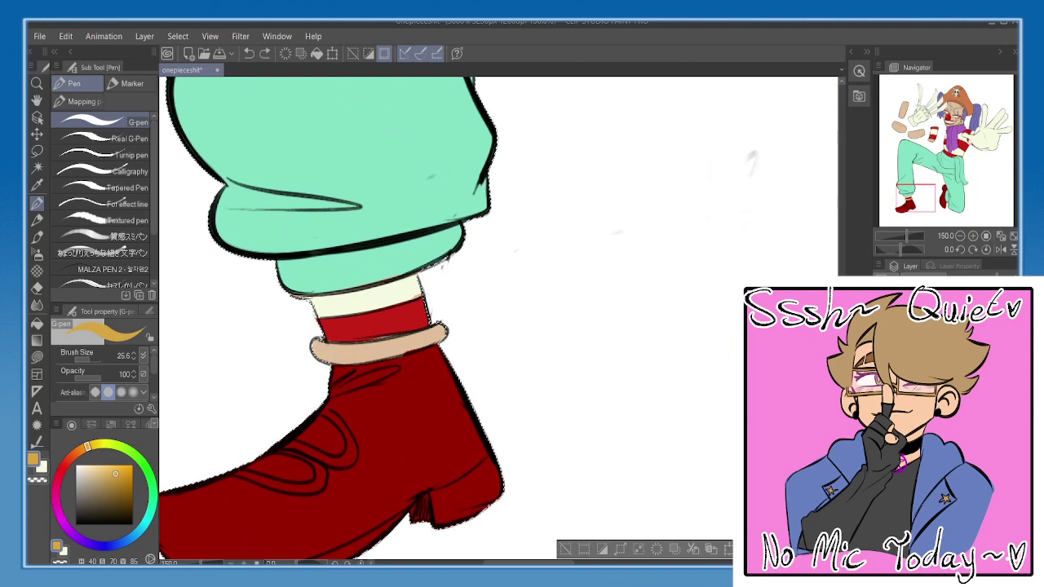
left_click(316, 346)
left_click_drag(318, 349, 387, 355)
key("ctrl+z")
mouse_move(363, 352)
left_mouse_down()
mouse_move(440, 335)
mouse_move(356, 358)
mouse_move(426, 337)
mouse_move(355, 338)
mouse_move(395, 334)
left_mouse_up()
left_click(343, 328, "alt")
left_click(391, 348, "alt")
- Paint the two lace loops on the front shoe golden yellow and clean up their insides with the shoe's dark red
mouse_move(286, 460)
left_mouse_down()
mouse_move(322, 391)
mouse_move(341, 383)
mouse_move(377, 394)
mouse_move(388, 385)
mouse_move(358, 340)
mouse_move(388, 376)
mouse_move(349, 382)
left_mouse_up()
left_click(367, 375, "alt")
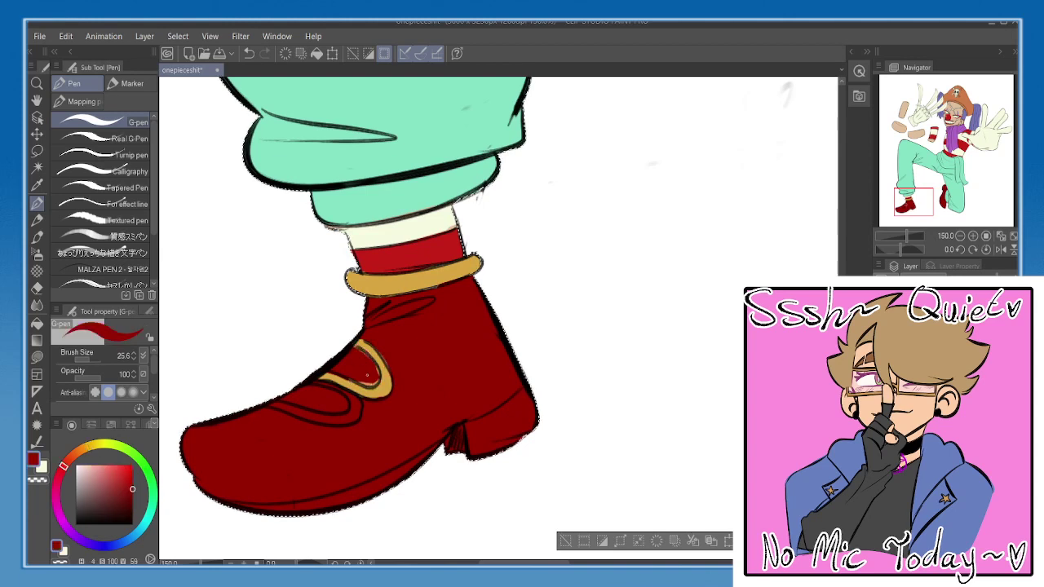
mouse_move(376, 381)
left_mouse_down()
mouse_move(380, 355)
mouse_move(364, 338)
left_mouse_up()
left_click(351, 384, "alt")
mouse_move(315, 411)
left_mouse_down()
mouse_move(368, 395)
mouse_move(354, 406)
mouse_move(370, 388)
mouse_move(322, 371)
left_mouse_up()
left_click(346, 385, "alt")
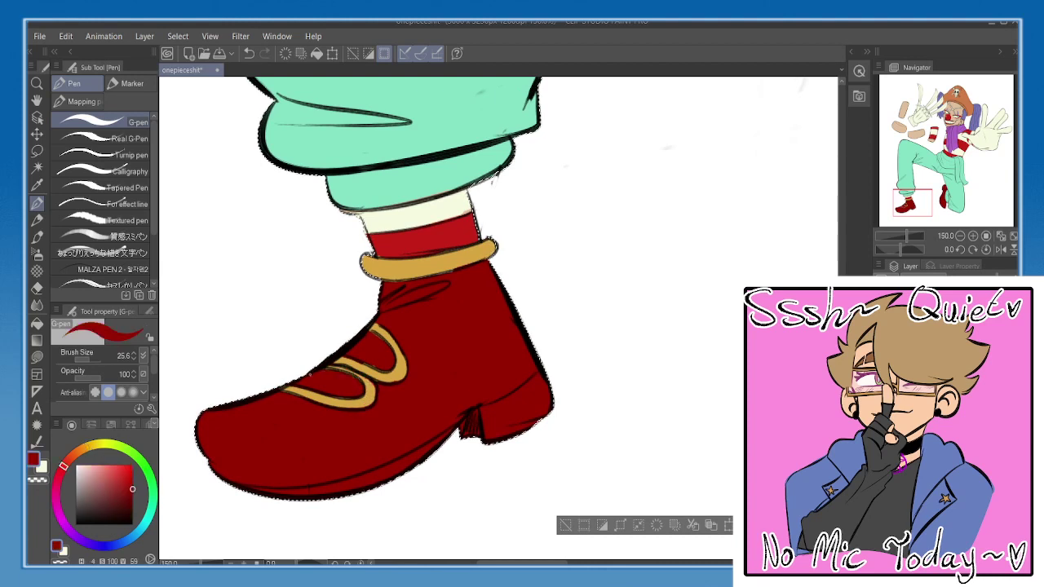
- Paint the curved ankle band and both lace loops on the kneeling leg's shoe golden yellow, tidying the edges with dark red
left_click(357, 368, "alt")
left_click_drag(608, 293, 226, 373)
mouse_move(686, 289)
left_mouse_down()
mouse_move(517, 353)
mouse_move(517, 329)
left_mouse_up()
mouse_move(495, 227)
left_mouse_down()
mouse_move(472, 285)
mouse_move(476, 317)
mouse_move(472, 292)
mouse_move(496, 236)
mouse_move(515, 226)
mouse_move(496, 221)
left_mouse_up()
mouse_move(474, 340)
left_mouse_down()
mouse_move(487, 300)
mouse_move(451, 292)
mouse_move(448, 313)
mouse_move(462, 286)
mouse_move(481, 326)
left_mouse_up()
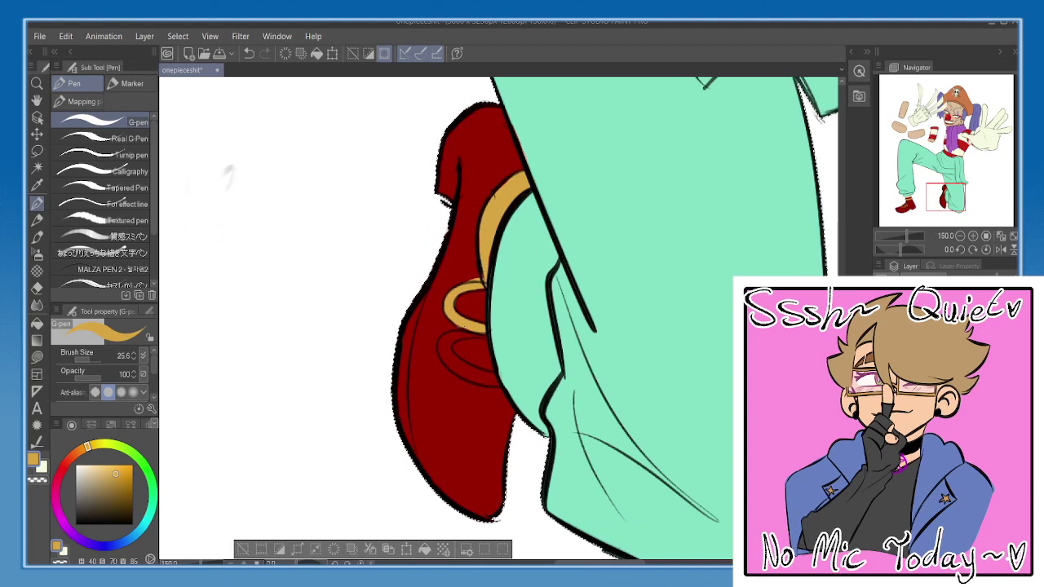
left_click(465, 280, "alt")
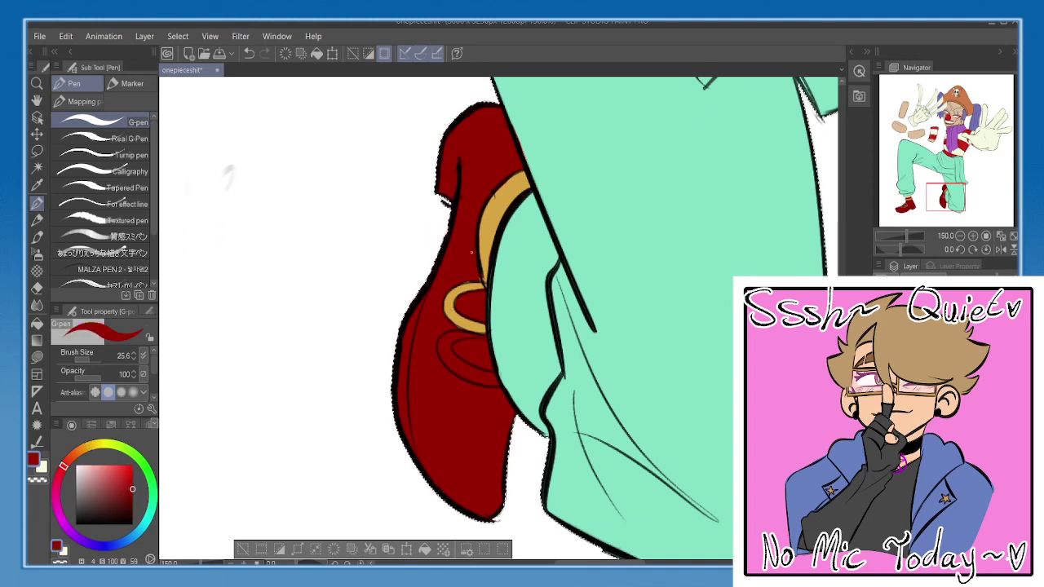
left_click(471, 328, "alt")
mouse_move(472, 334)
left_mouse_down()
mouse_move(475, 314)
mouse_move(453, 320)
mouse_move(446, 343)
mouse_move(495, 337)
mouse_move(431, 302)
mouse_move(464, 335)
left_mouse_up()
scroll(489, 343, "down", 1)
left_click(463, 341, "alt")
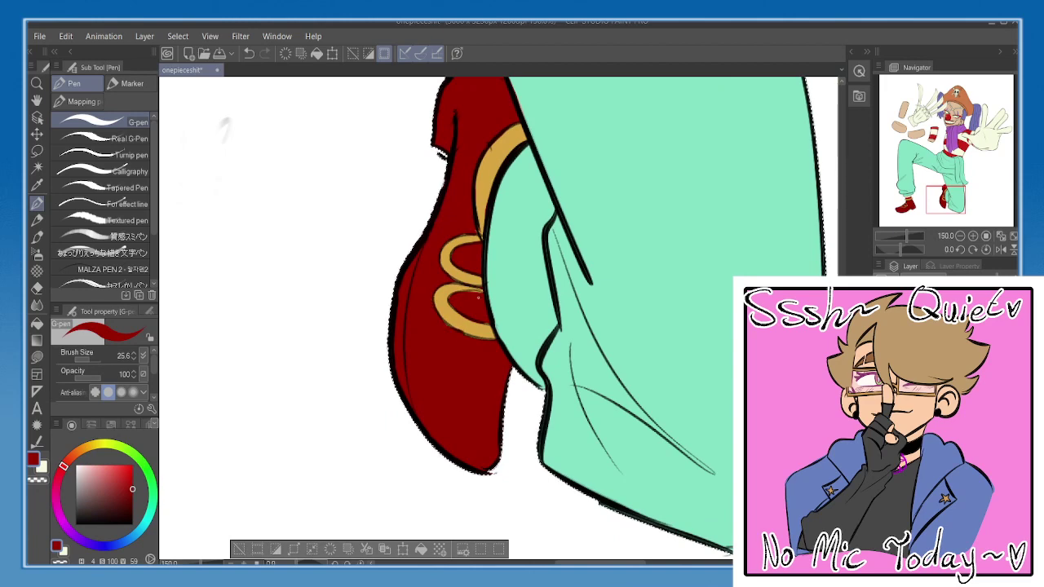
- Check the flat colours across the figure, from the shoes and trousers up to the hat and hands
left_click_drag(594, 181, 580, 314)
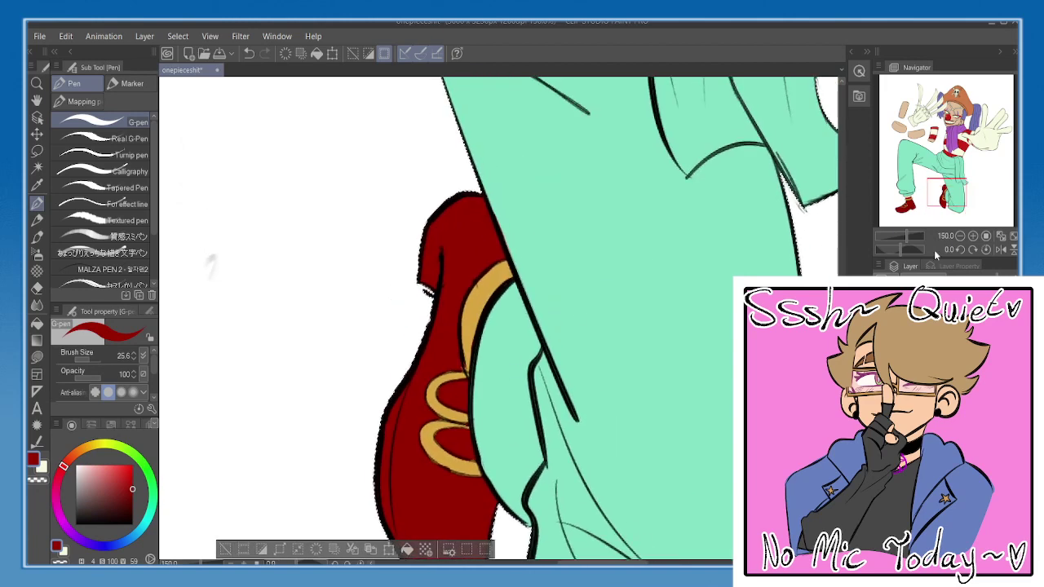
left_click(971, 236)
left_click(961, 236)
left_click(960, 237)
left_click(960, 237)
left_click_drag(576, 224, 575, 383)
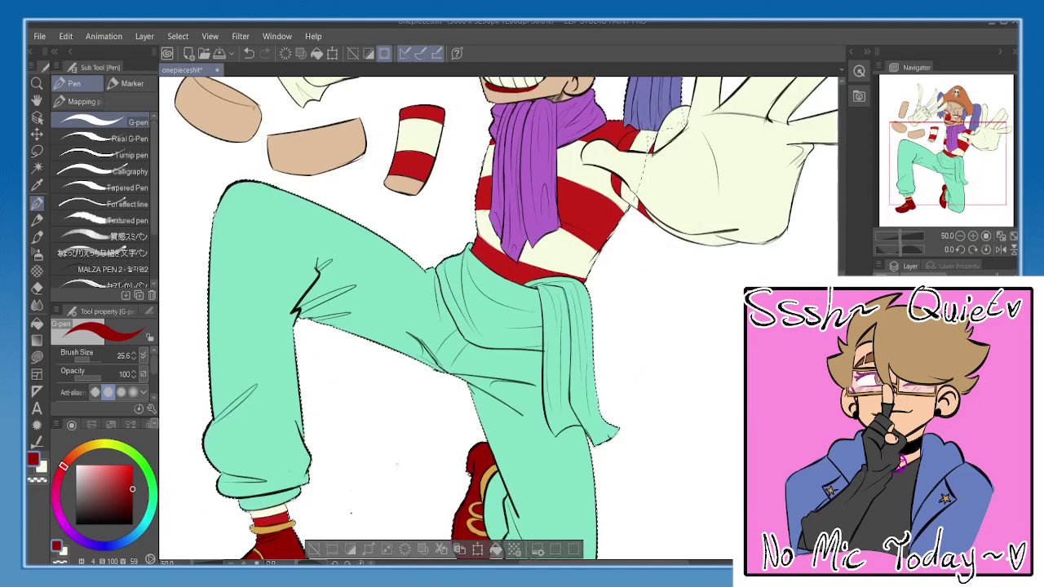
scroll(459, 252, "down", 3)
scroll(489, 326, "up", 8)
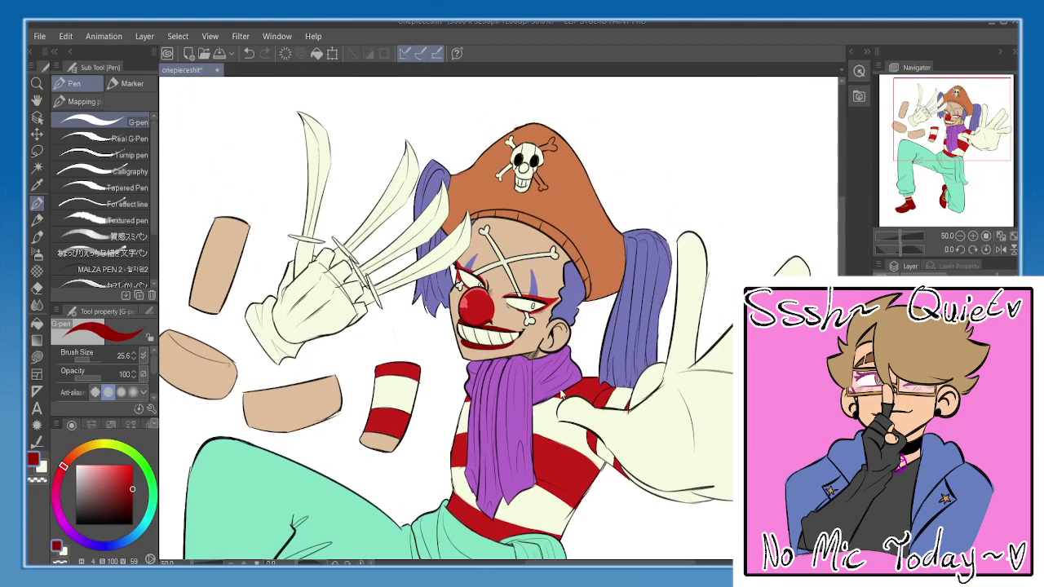
- Save the illustration, then write and underline the note "Music change!" in black with a textured ink pen above the outstretched hand
key("ctrl+s")
key("b")
left_click(77, 524)
key("p")
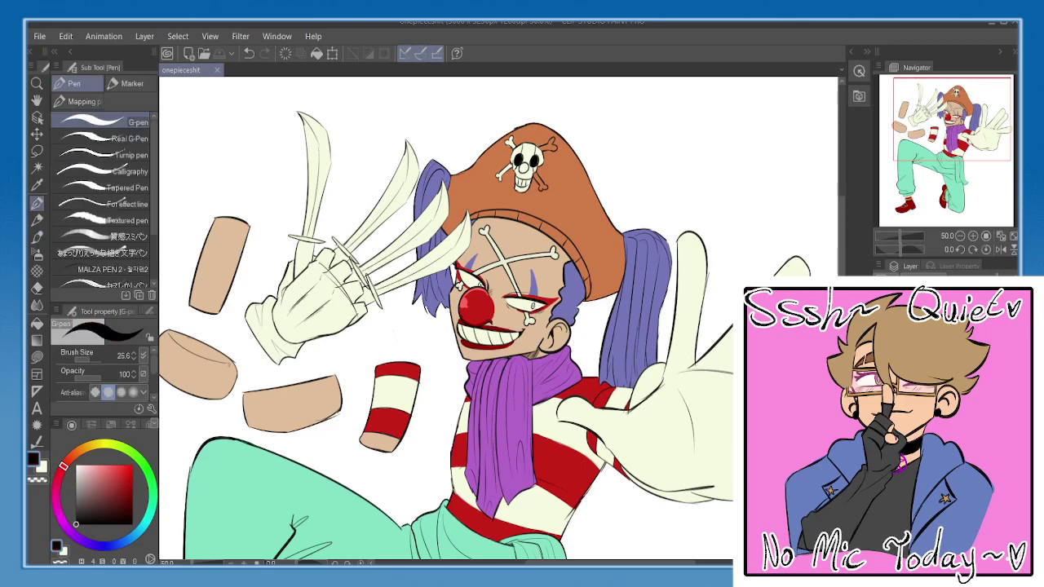
left_click(102, 236)
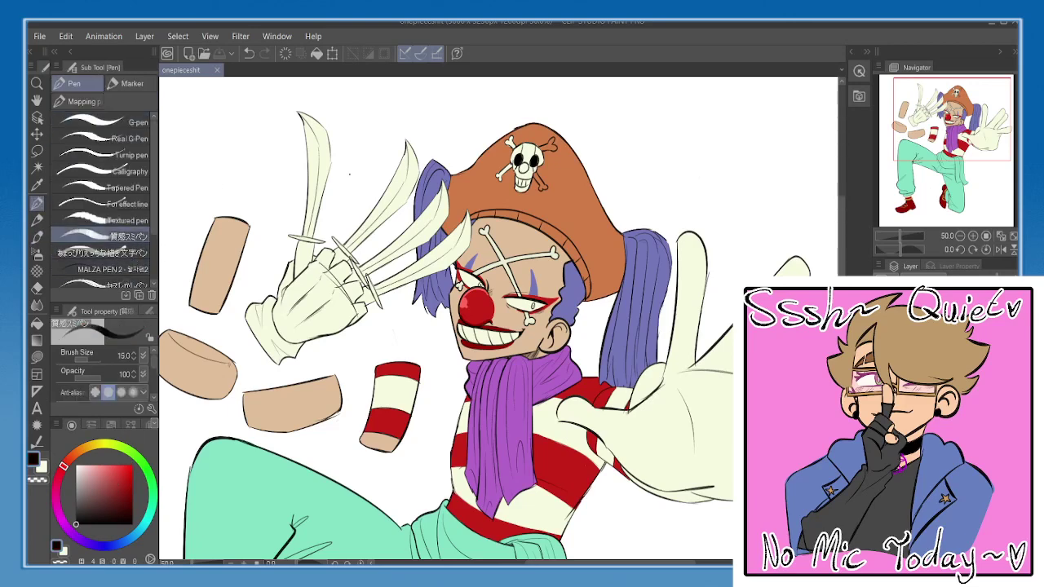
mouse_move(383, 230)
left_mouse_down()
mouse_move(414, 293)
mouse_move(480, 263)
mouse_move(448, 259)
left_mouse_up()
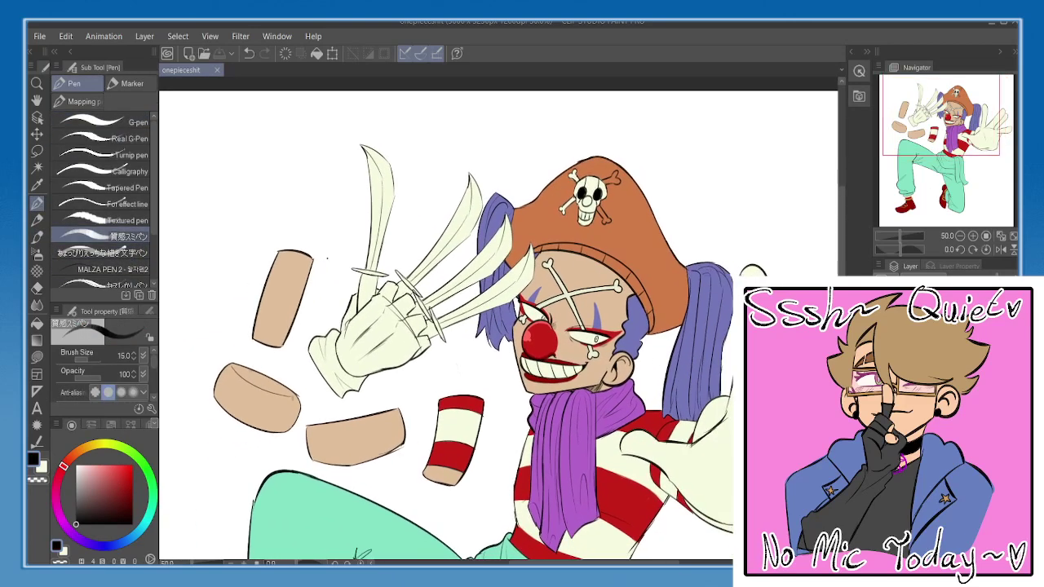
left_click_drag(743, 240, 529, 325)
mouse_move(470, 235)
left_mouse_down()
mouse_move(490, 213)
mouse_move(489, 238)
mouse_move(484, 215)
mouse_move(481, 231)
mouse_move(489, 237)
left_mouse_up()
key("ctrl+z")
key("ctrl+z")
left_click_drag(490, 230, 498, 239)
left_click_drag(506, 231, 499, 243)
key("ctrl+z")
mouse_move(512, 233)
left_mouse_down()
mouse_move(525, 264)
mouse_move(558, 266)
left_mouse_up()
left_click_drag(562, 256, 552, 283)
mouse_move(567, 263)
left_mouse_down()
mouse_move(601, 225)
mouse_move(583, 264)
left_mouse_up()
left_click_drag(600, 227, 586, 259)
left_click(583, 270)
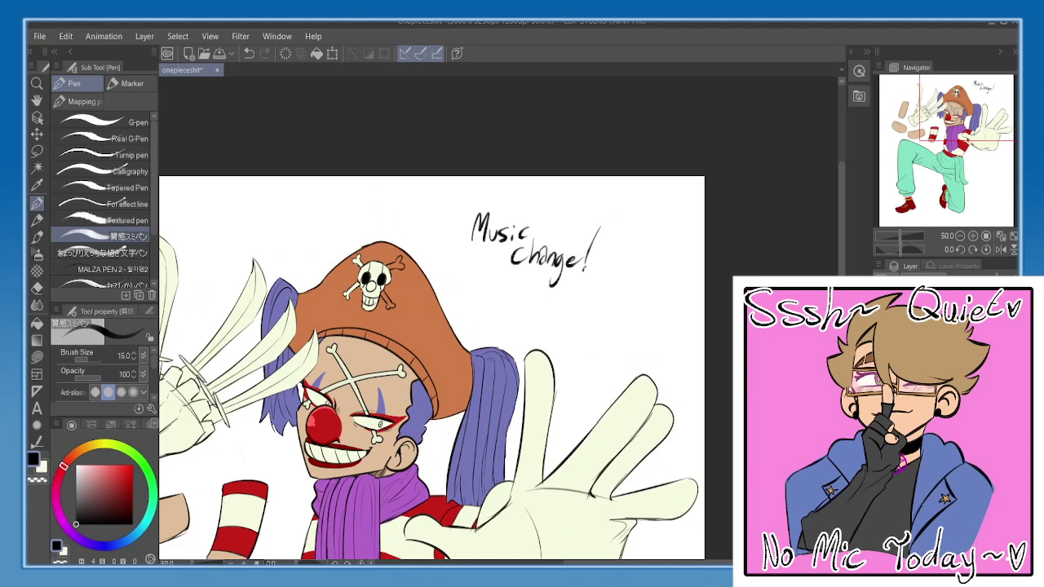
key("ctrl+z")
left_click_drag(458, 283, 624, 278)
scroll(505, 164, "down", 2)
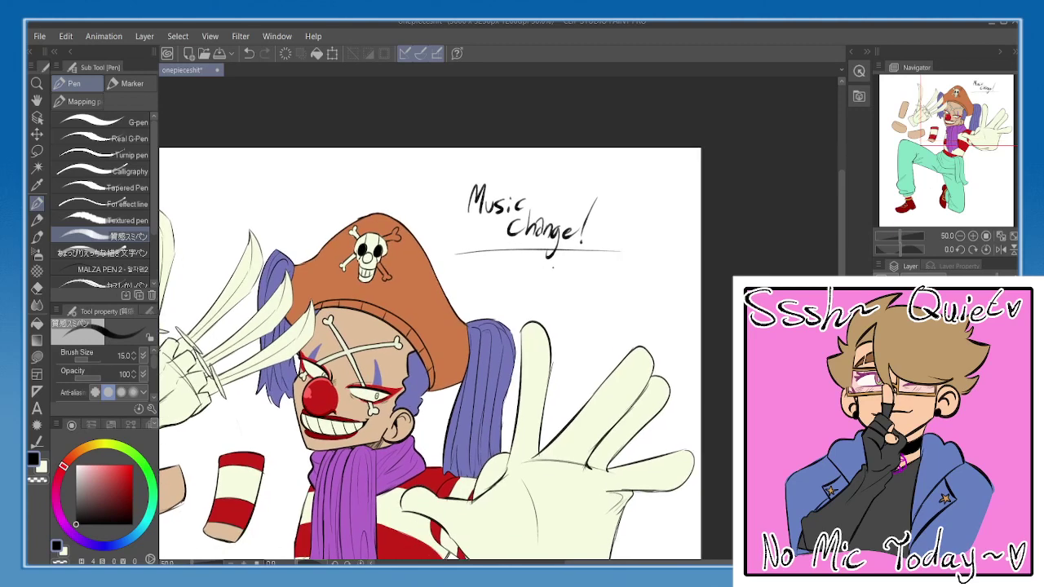
- Erase the handwritten note and its underline from the blank canvas area, and save the illustration
key("e")
mouse_move(538, 254)
left_mouse_down()
mouse_move(524, 249)
mouse_move(620, 203)
mouse_move(444, 204)
mouse_move(536, 191)
left_mouse_up()
left_click_drag(427, 393, 548, 243)
key("p")
key("ctrl+s")
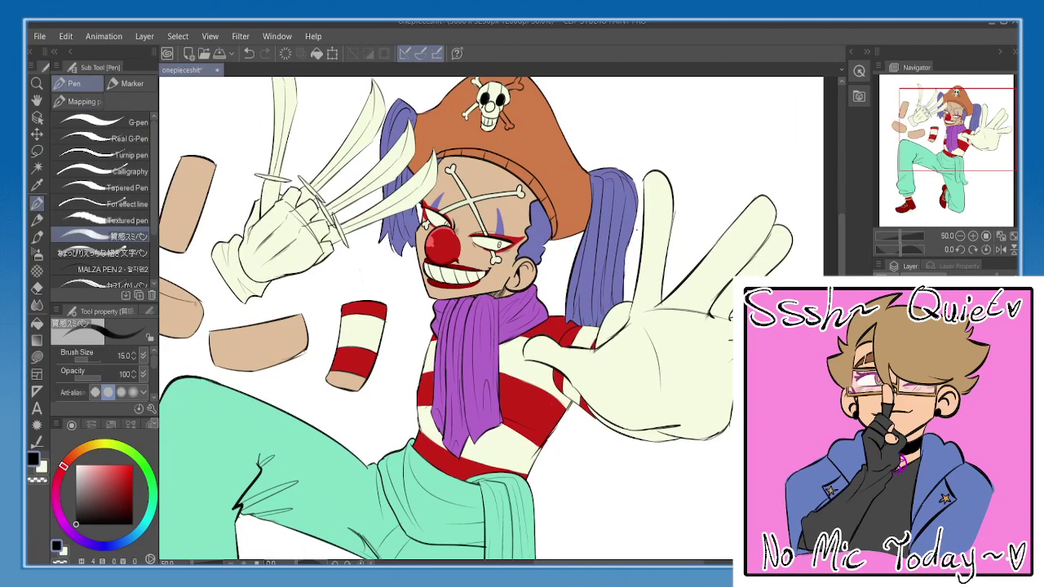
- Paint the two unfilled crossbones of the hat's skull emblem pale cream with the G-pen, tidying around them with the hat's orange
scroll(631, 231, "up", 10)
left_click_drag(437, 136, 586, 444)
scroll(493, 348, "up", 7)
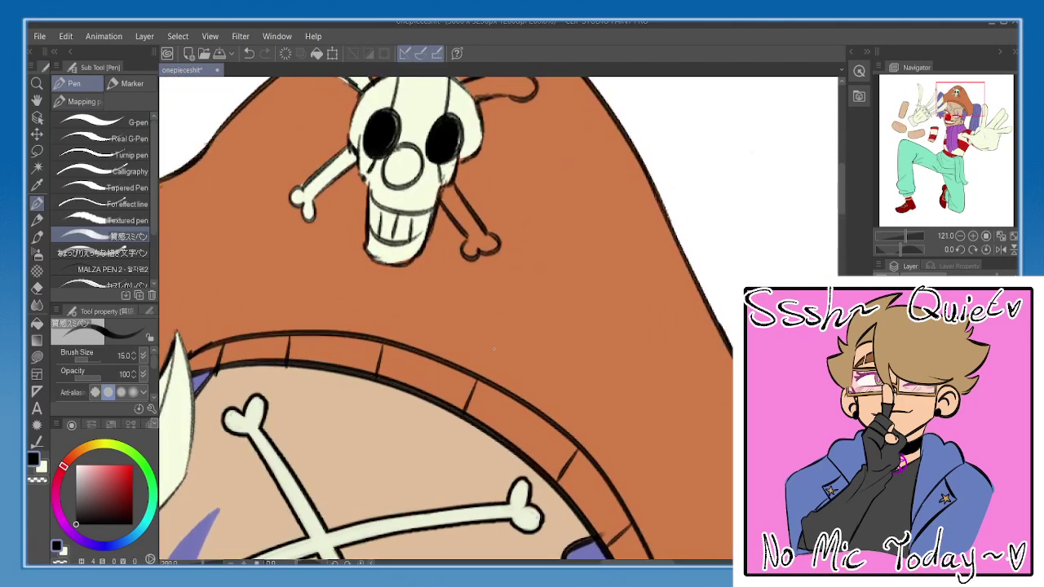
mouse_move(415, 186)
left_mouse_down()
mouse_move(453, 380)
mouse_move(446, 321)
mouse_move(454, 337)
left_mouse_up()
left_click(453, 379, "alt")
key("ctrl+z")
key("ctrl+z")
left_click(417, 214, "alt")
left_click(106, 122)
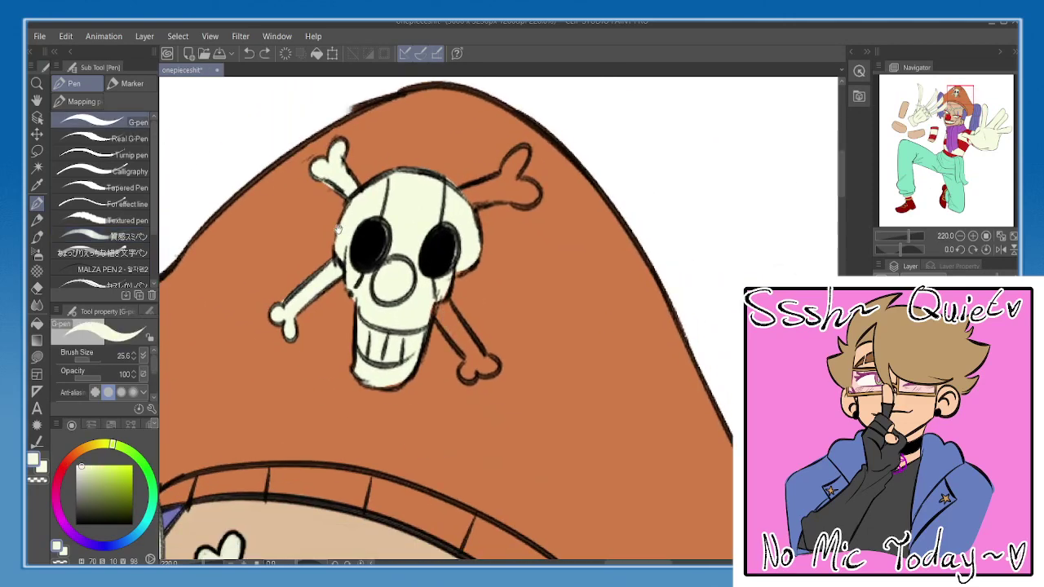
mouse_move(435, 300)
left_mouse_down()
mouse_move(414, 269)
mouse_move(445, 317)
mouse_move(445, 349)
mouse_move(469, 337)
mouse_move(417, 271)
left_mouse_up()
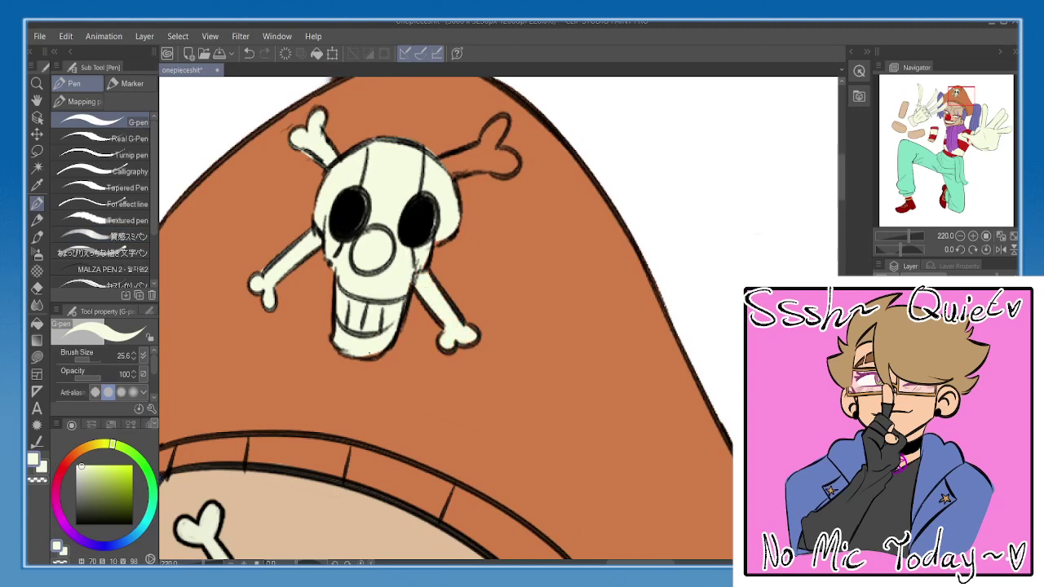
left_click_drag(369, 353, 379, 356)
mouse_move(445, 220)
left_mouse_down()
mouse_move(429, 260)
mouse_move(459, 236)
mouse_move(496, 163)
mouse_move(486, 195)
mouse_move(450, 215)
mouse_move(509, 209)
mouse_move(499, 198)
left_mouse_up()
left_click(426, 178, "alt")
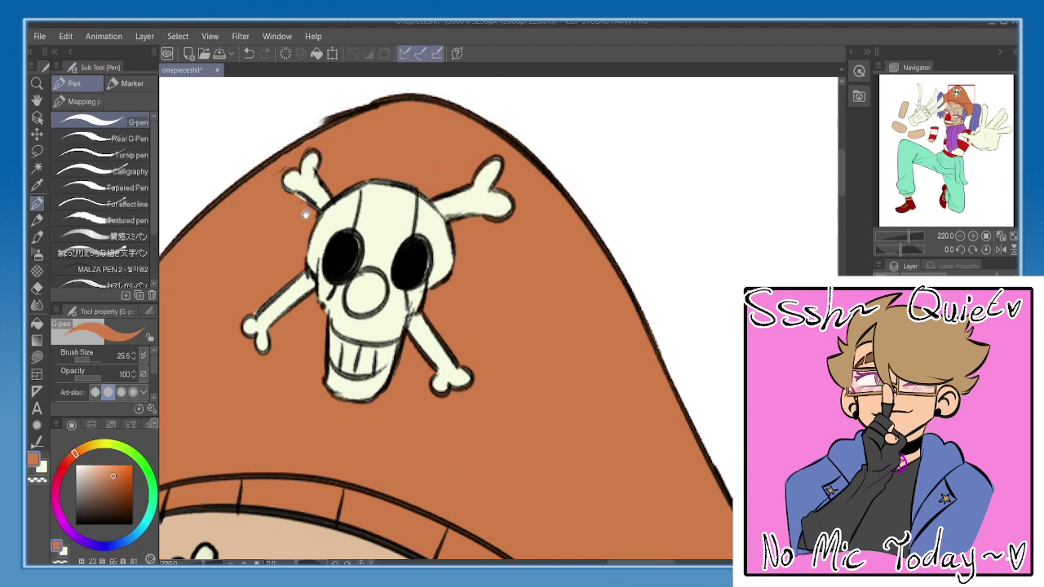
left_click_drag(305, 210, 318, 221)
mouse_move(435, 186)
left_mouse_down()
mouse_move(432, 220)
mouse_move(427, 213)
mouse_move(453, 203)
left_mouse_up()
key("ctrl+z")
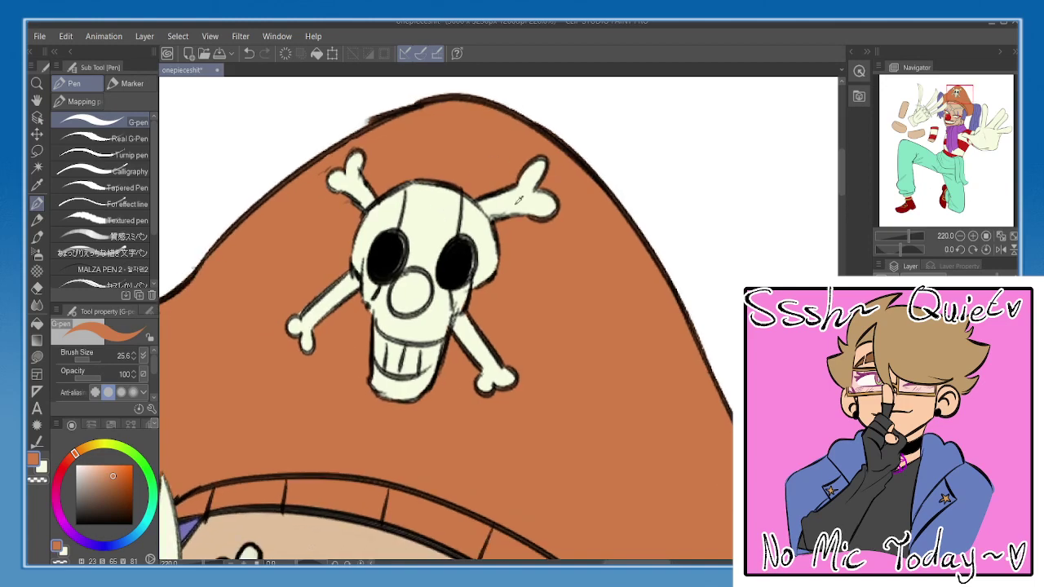
left_click(517, 202, "alt")
- Choose a muted green (hue 119, saturation 39, value 51) for the sash, testing colour swatches on it and undoing them
double_click(960, 237)
left_click_drag(549, 462, 574, 277)
left_click_drag(463, 454, 507, 192)
left_click(961, 236)
left_click_drag(601, 420, 609, 213)
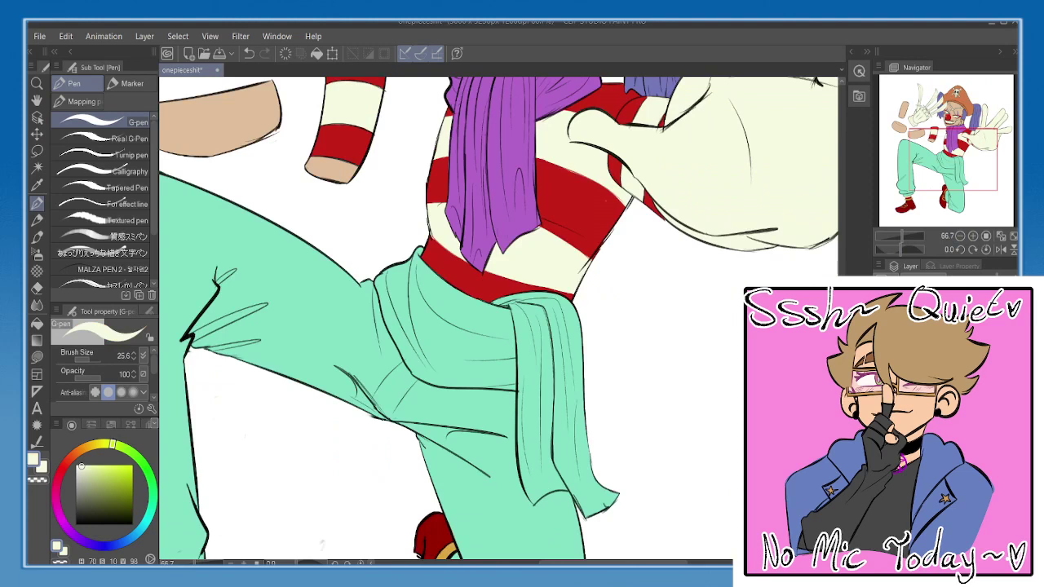
left_click_drag(522, 350, 549, 284)
left_click(146, 469)
left_click_drag(103, 505, 116, 489)
left_click_drag(370, 361, 357, 369)
mouse_move(468, 282)
left_mouse_down()
mouse_move(437, 282)
mouse_move(508, 282)
left_mouse_up()
scroll(502, 229, "up", 2)
left_click_drag(116, 488, 108, 491)
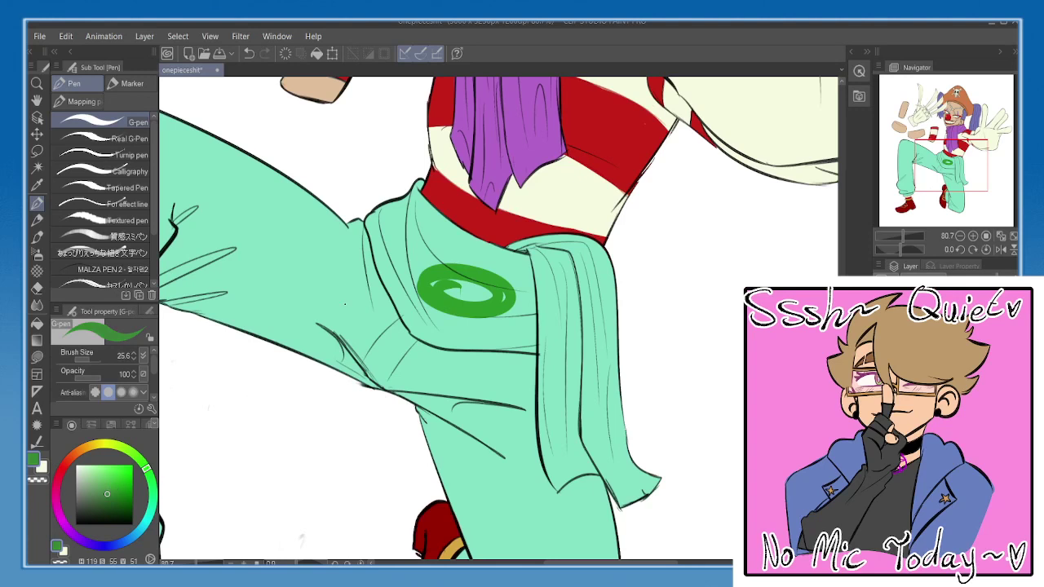
key("ctrl+z")
left_click(98, 494)
mouse_move(448, 260)
left_mouse_down()
mouse_move(458, 294)
mouse_move(447, 307)
left_mouse_up()
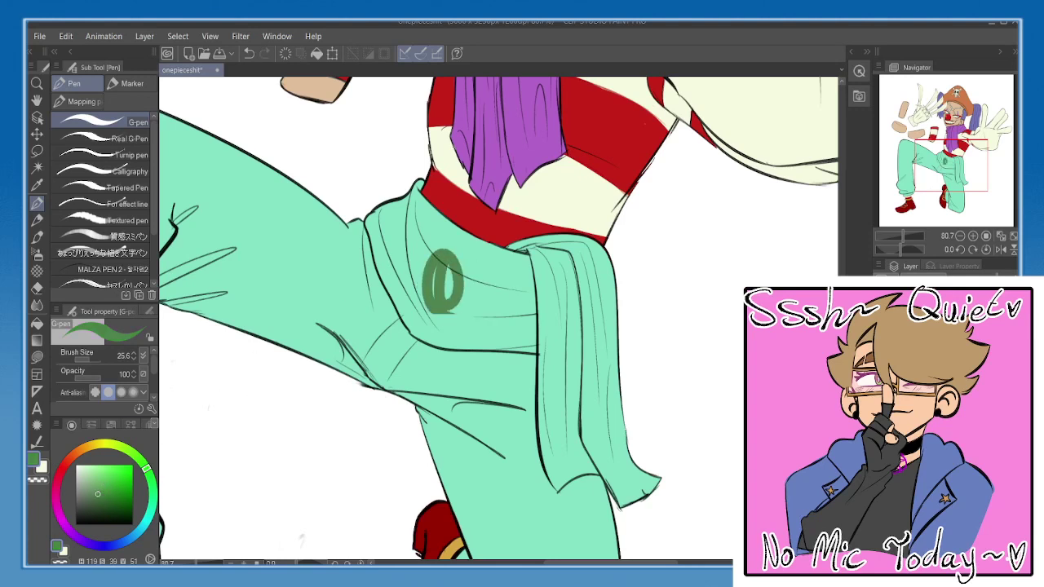
key("ctrl+z")
- Paint muted green along the inside of the sash outline, around the waist wrap, the hanging tails and the knot
mouse_move(421, 183)
left_mouse_down()
mouse_move(391, 245)
mouse_move(395, 192)
mouse_move(374, 233)
mouse_move(366, 218)
mouse_move(414, 332)
left_mouse_up()
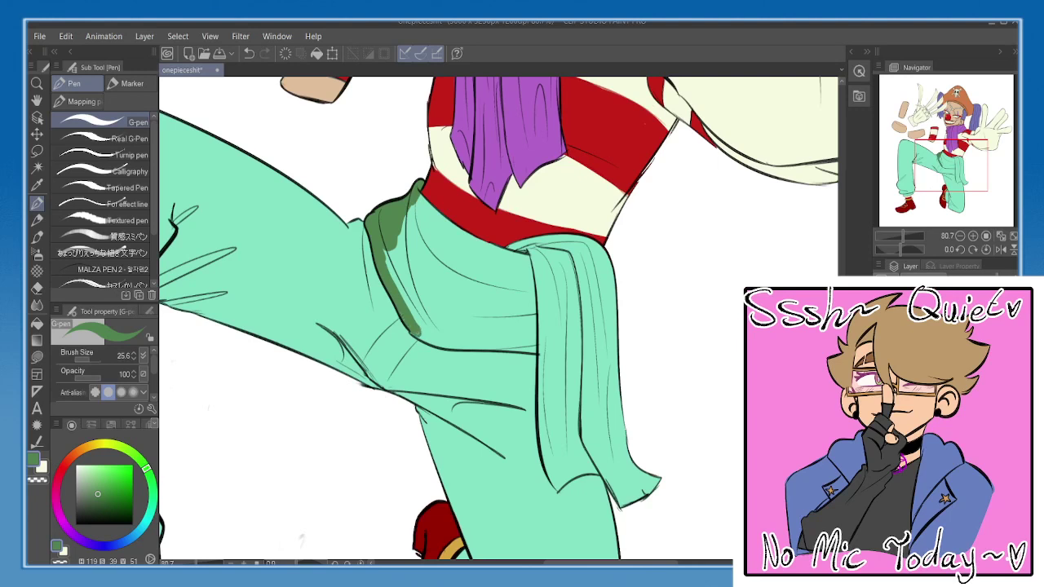
mouse_move(414, 332)
left_mouse_down()
mouse_move(458, 344)
mouse_move(569, 343)
mouse_move(499, 349)
mouse_move(540, 354)
left_mouse_up()
mouse_move(574, 322)
left_mouse_down()
mouse_move(521, 282)
mouse_move(528, 258)
left_mouse_up()
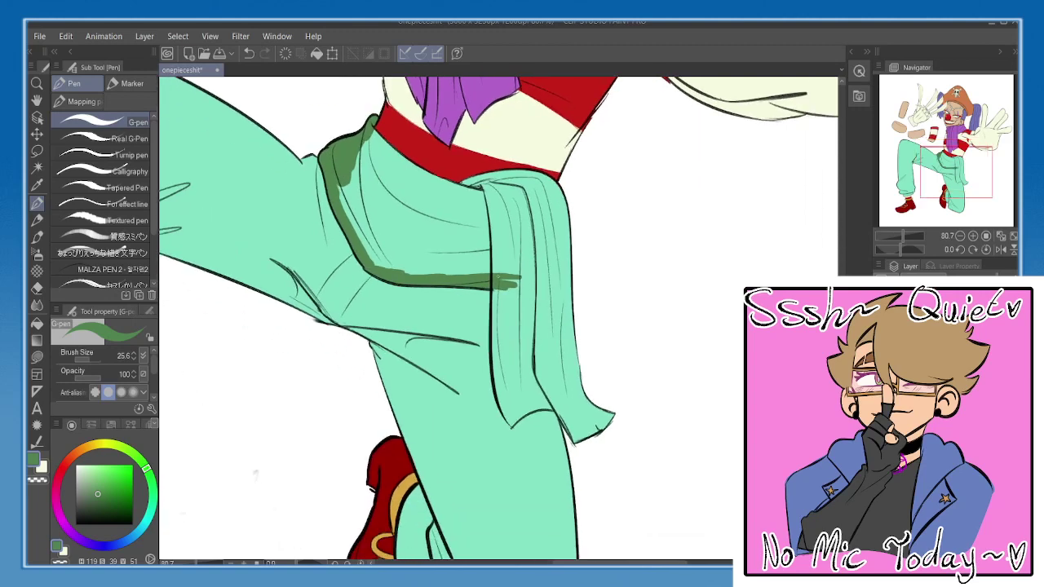
mouse_move(496, 289)
left_mouse_down()
mouse_move(509, 419)
mouse_move(518, 330)
mouse_move(555, 320)
mouse_move(582, 354)
mouse_move(617, 327)
left_mouse_up()
left_click_drag(585, 273, 608, 328)
left_click_drag(611, 197, 594, 349)
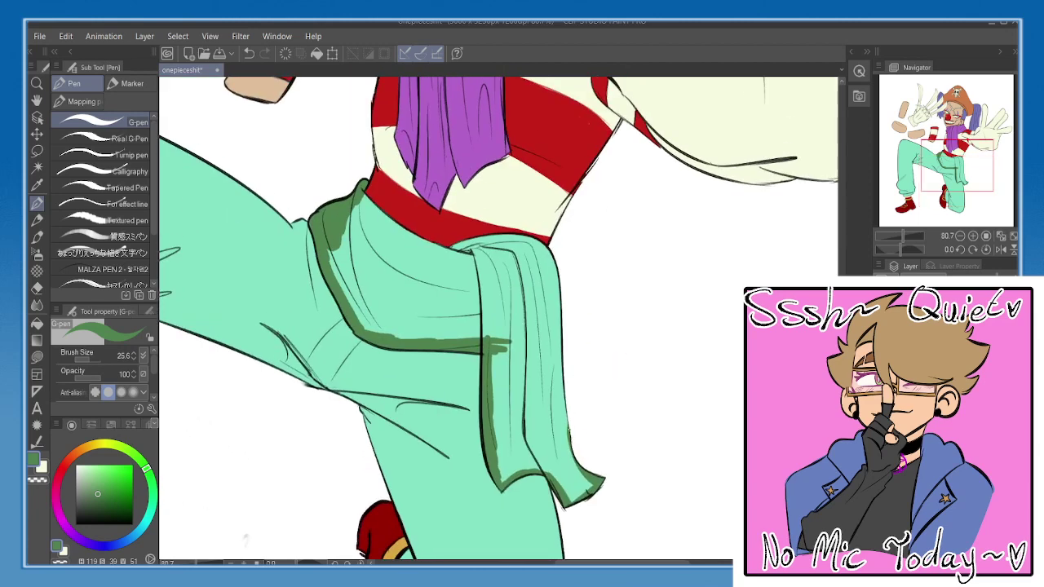
mouse_move(568, 440)
left_mouse_down()
mouse_move(545, 251)
mouse_move(526, 239)
mouse_move(454, 247)
left_mouse_up()
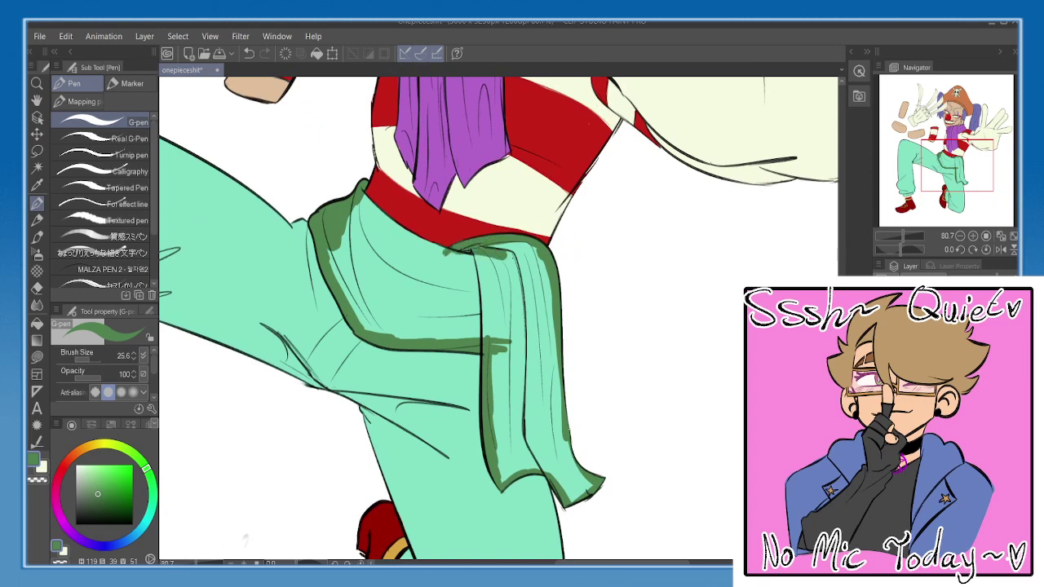
- Paint the sash's upper edge muted green along the hem of the striped shirt, redoing the stroke until it follows the outline
left_click_drag(365, 195, 443, 256)
key("ctrl+z")
left_click_drag(366, 193, 441, 247)
key("ctrl+z")
left_click_drag(364, 192, 445, 250)
key("ctrl+z")
mouse_move(363, 194)
left_mouse_down()
mouse_move(398, 228)
mouse_move(492, 259)
left_mouse_up()
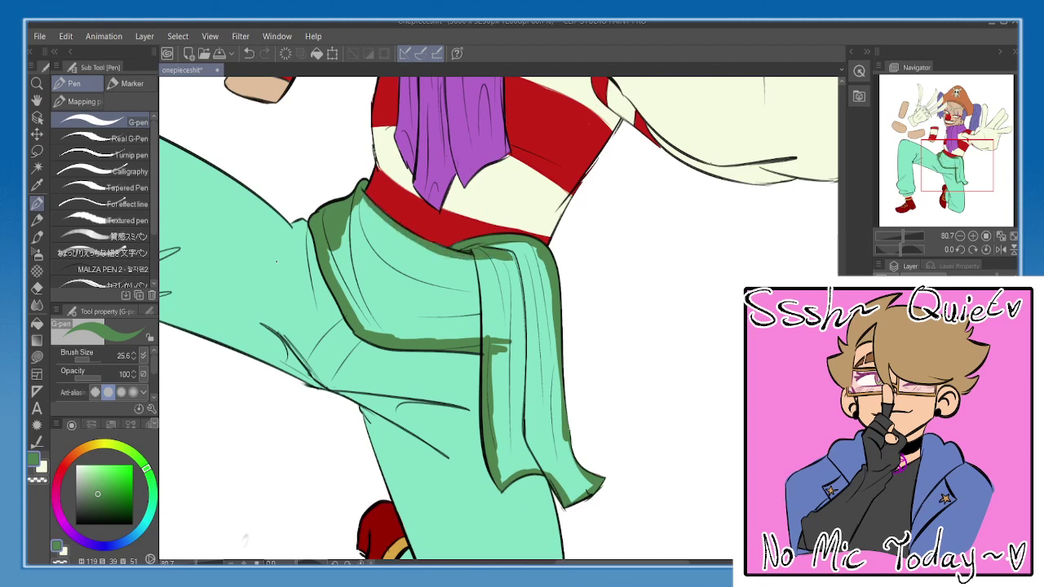
- Fill the outlined sash and its hanging tails with the muted green, and check the whole figure with the view mirrored
left_click(36, 324)
left_click(409, 263)
key("h")
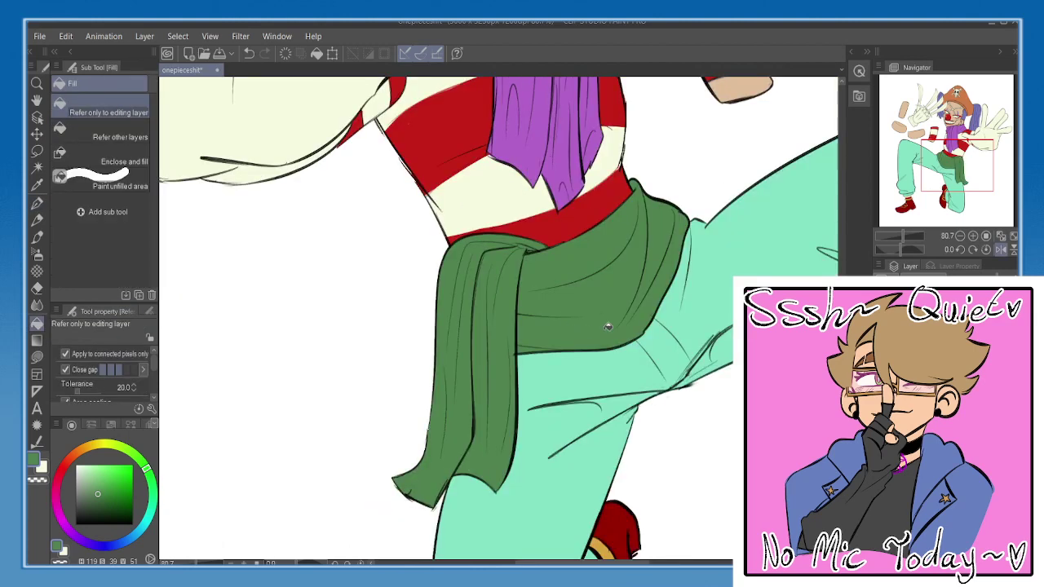
left_click(1001, 249)
left_click(1012, 236)
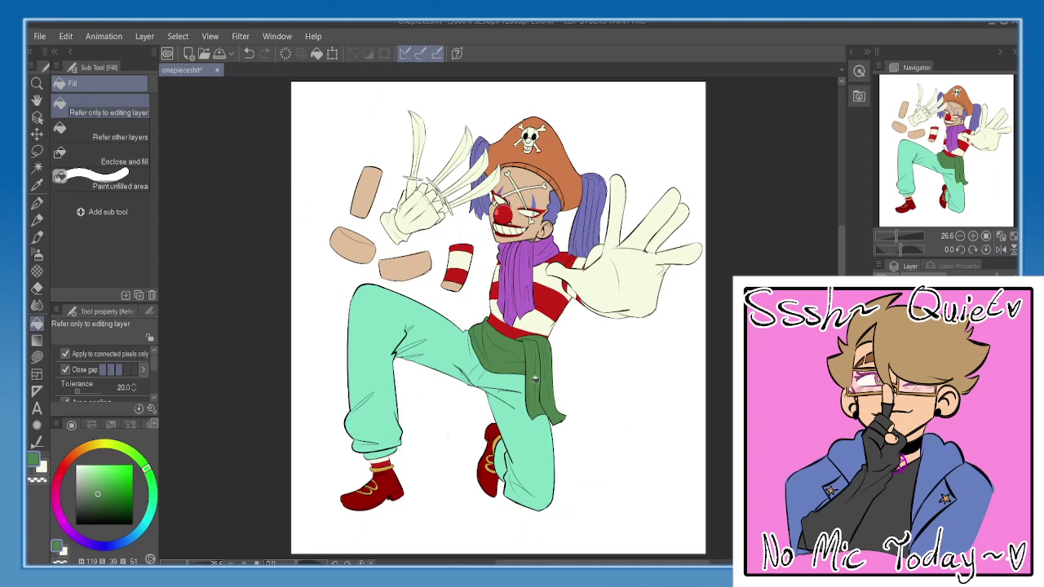
key("h")
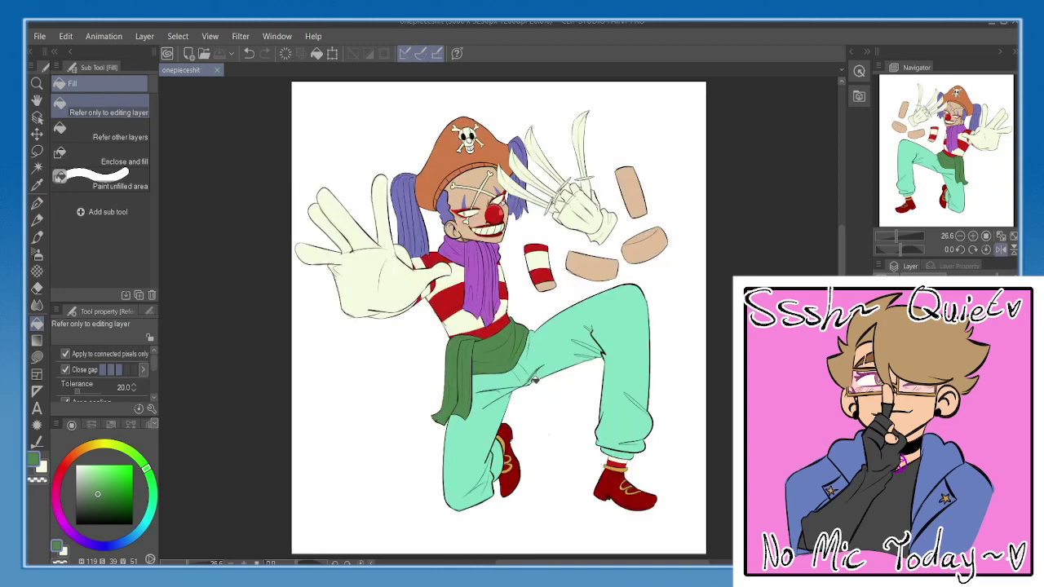
key("h")
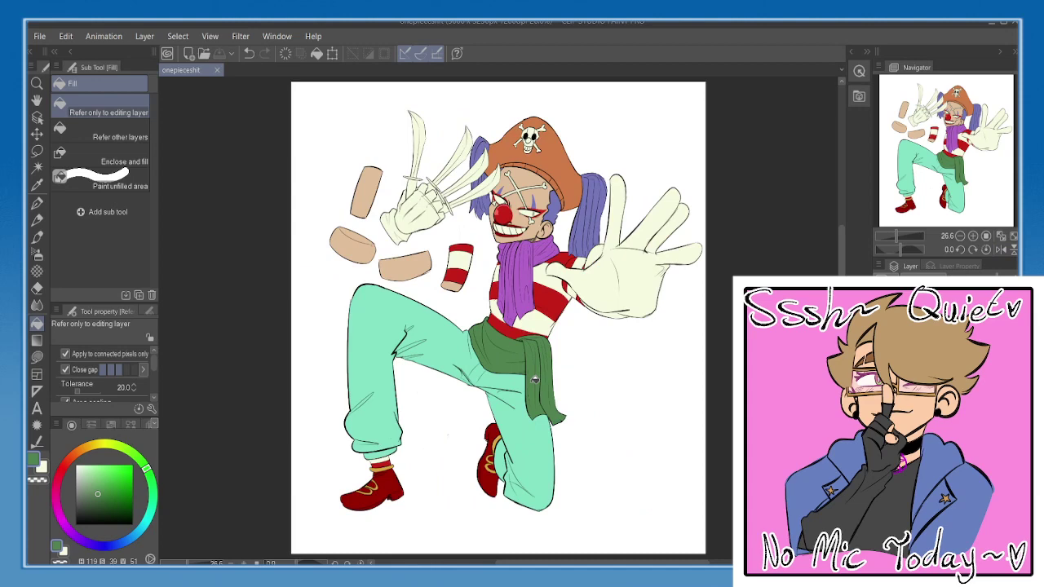
scroll(546, 258, "down", 2)
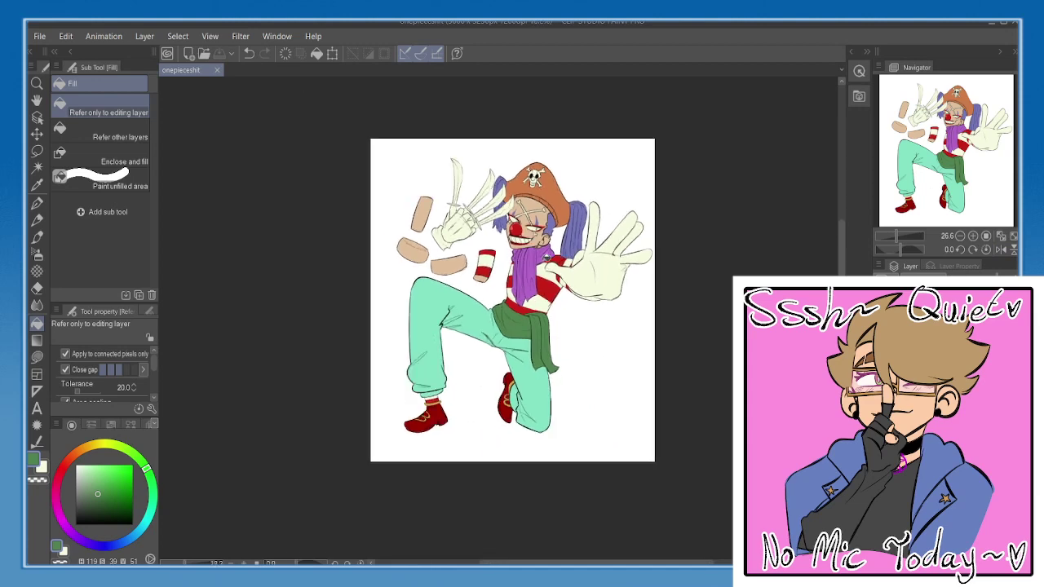
- Paint two alternating segments of the hat's brim band in the shirt's red with the G-pen
scroll(547, 258, "up", 4)
scroll(546, 258, "up", 5)
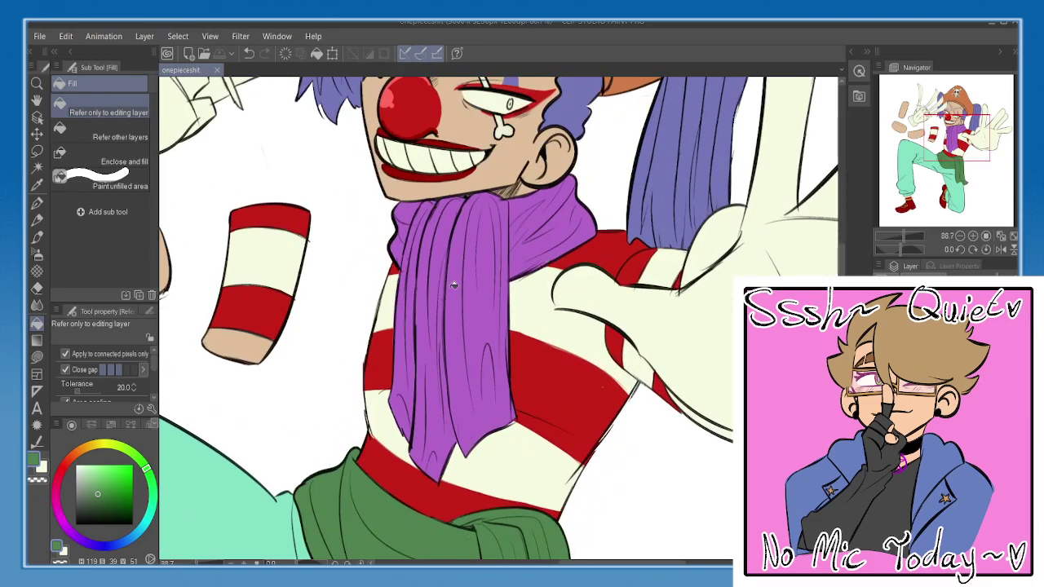
key("p")
left_click(587, 256, "alt")
left_click_drag(440, 151, 453, 330)
scroll(453, 330, "up", 4)
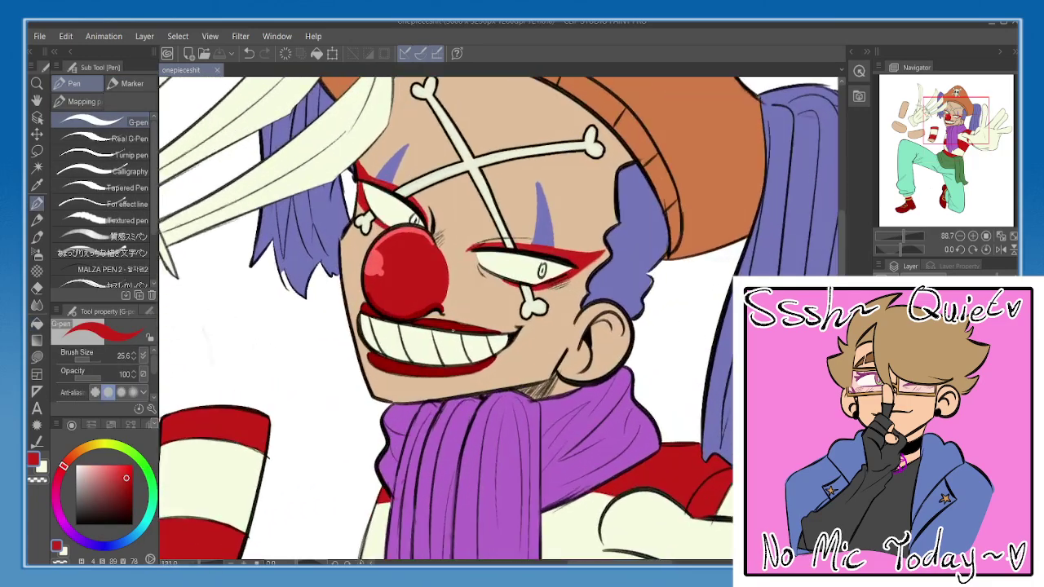
mouse_move(497, 90)
left_mouse_down()
mouse_move(461, 253)
mouse_move(501, 272)
mouse_move(519, 261)
mouse_move(467, 251)
mouse_move(511, 267)
mouse_move(505, 252)
left_mouse_up()
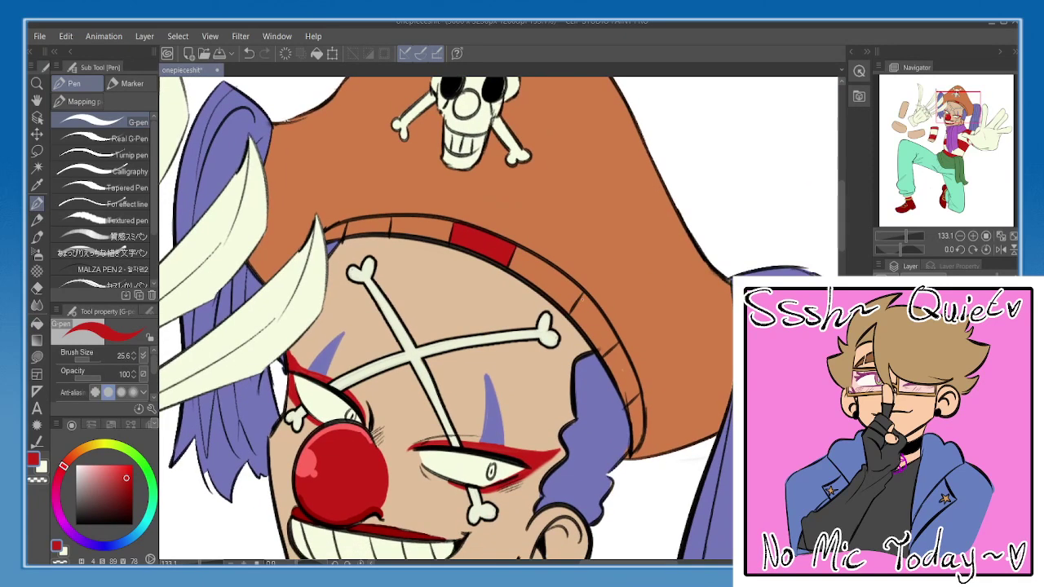
mouse_move(582, 296)
left_mouse_down()
mouse_move(574, 316)
mouse_move(601, 349)
mouse_move(613, 332)
mouse_move(585, 297)
mouse_move(609, 347)
left_mouse_up()
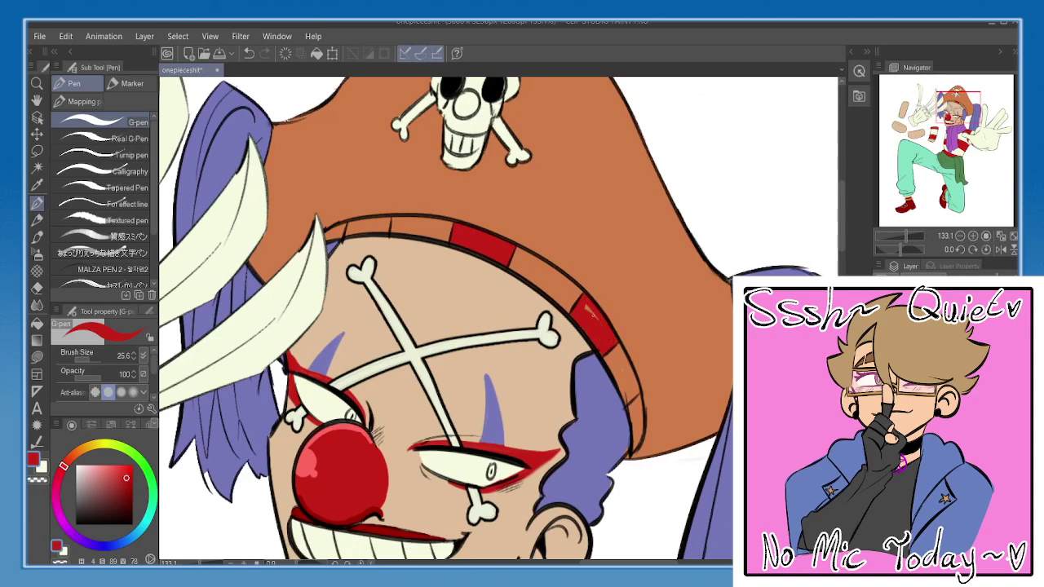
- Paint the brim band's end segment by the ear red and the segments between the red ones pale cream
scroll(618, 375, "down", 1)
key("x")
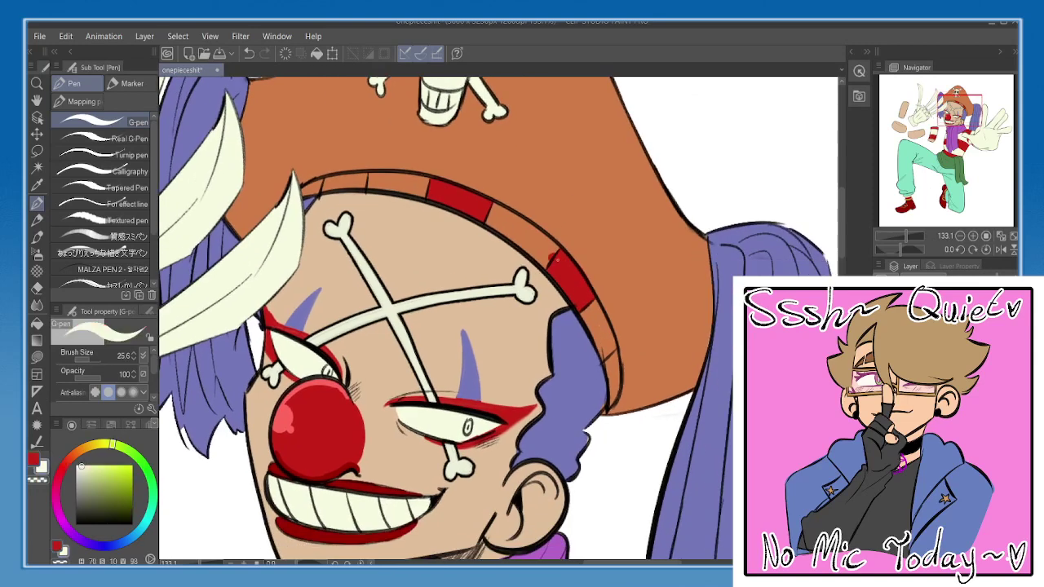
mouse_move(556, 248)
left_mouse_down()
mouse_move(544, 264)
mouse_move(484, 220)
mouse_move(490, 202)
mouse_move(551, 243)
mouse_move(544, 256)
mouse_move(497, 214)
mouse_move(485, 221)
left_mouse_up()
key("x")
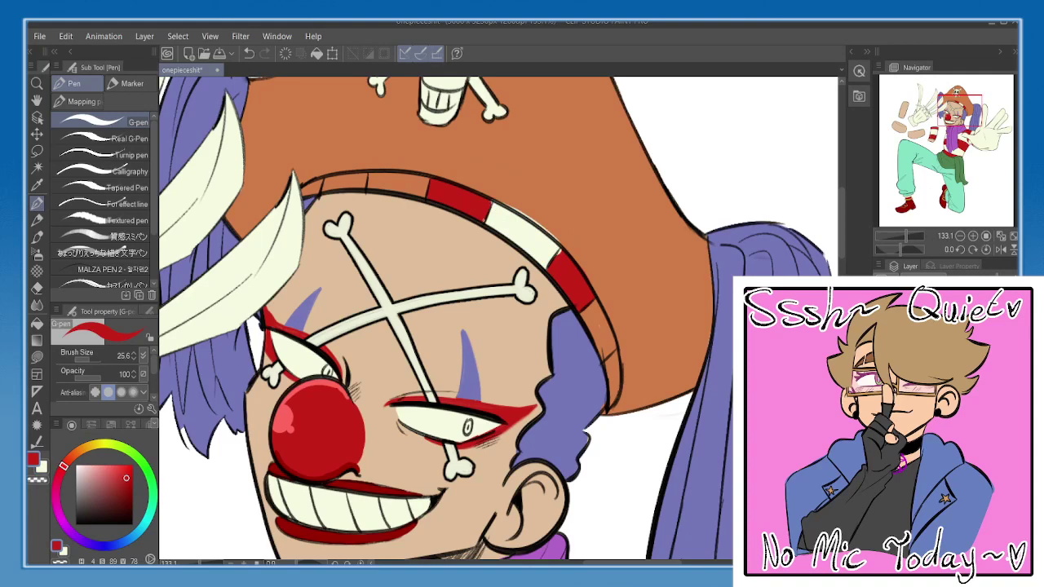
left_click_drag(603, 359, 601, 335)
mouse_move(605, 338)
left_mouse_down()
mouse_move(611, 333)
mouse_move(608, 382)
mouse_move(615, 373)
left_mouse_up()
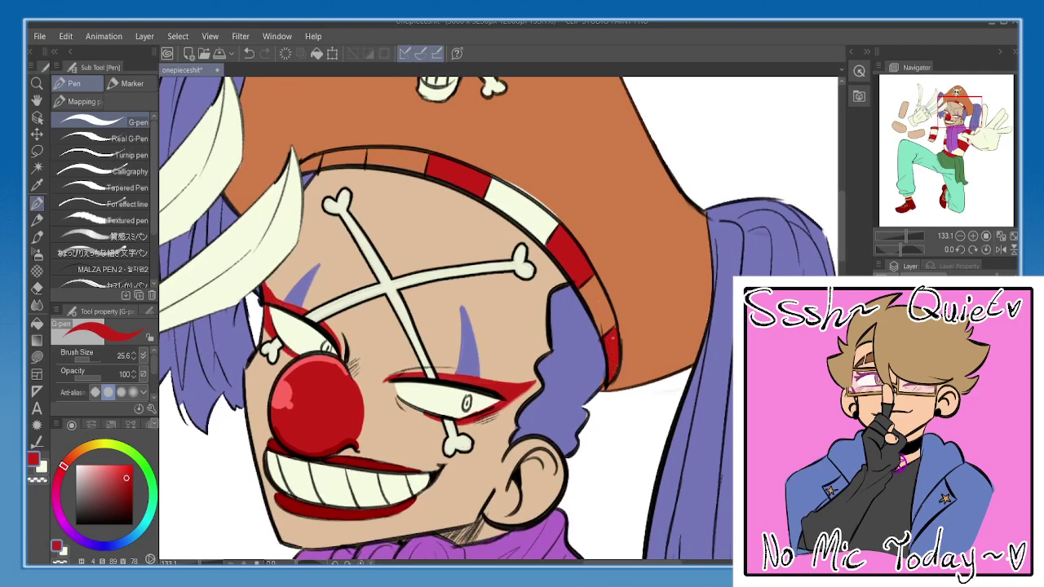
key("x")
mouse_move(612, 333)
left_mouse_down()
mouse_move(594, 277)
mouse_move(580, 295)
mouse_move(603, 329)
mouse_move(584, 284)
left_mouse_up()
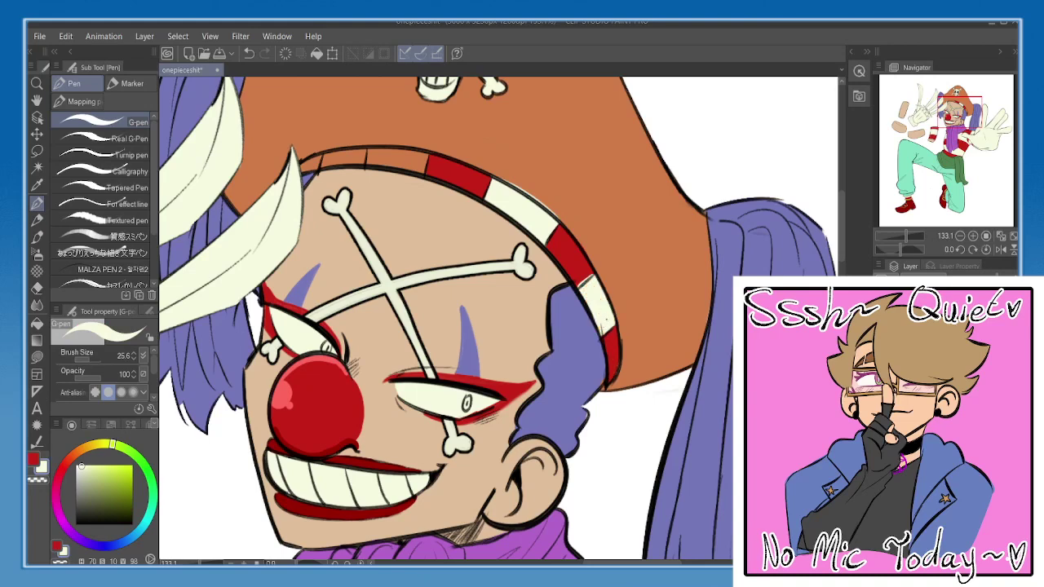
- Clean up the brim band's edges with colours sampled from the drawing, covering the cream spill with the hat's orange
key("x")
left_click(593, 336, "alt")
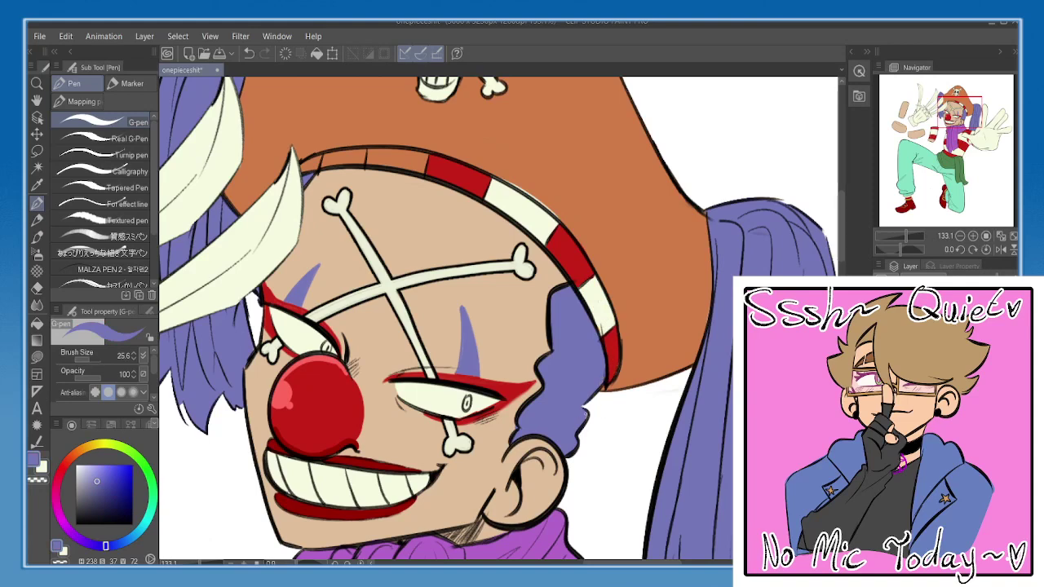
left_click_drag(590, 265, 591, 228)
left_click_drag(605, 184, 644, 291)
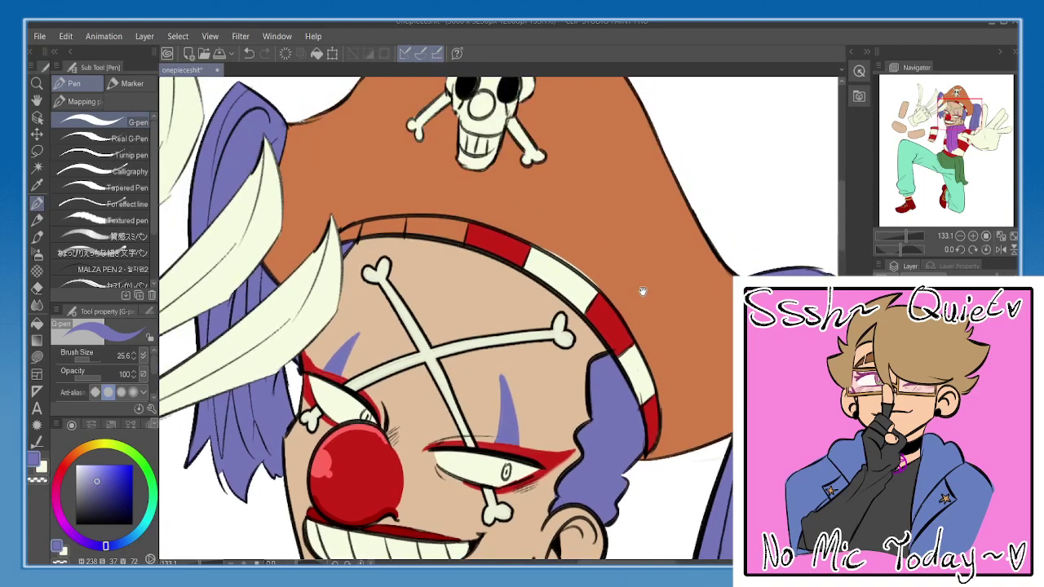
left_click(629, 253, "alt")
mouse_move(536, 246)
left_mouse_down()
mouse_move(598, 289)
mouse_move(584, 289)
mouse_move(594, 261)
left_mouse_up()
key("ctrl+z")
left_click(568, 259, "alt")
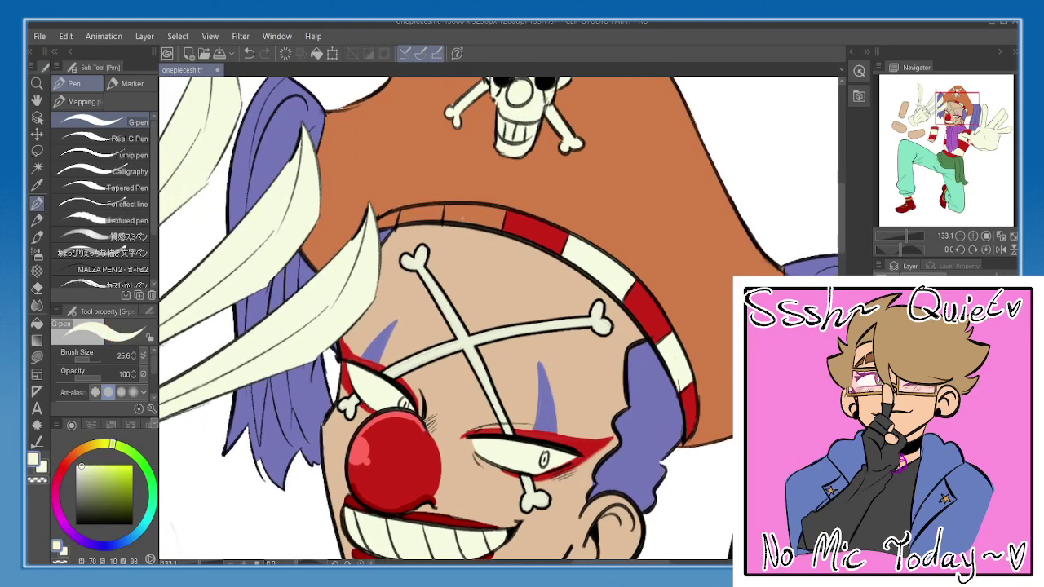
- Paint the hat band's remaining segments alternating between the sampled red and pale cream, and save the drawing
left_click(549, 230, "alt")
key("x")
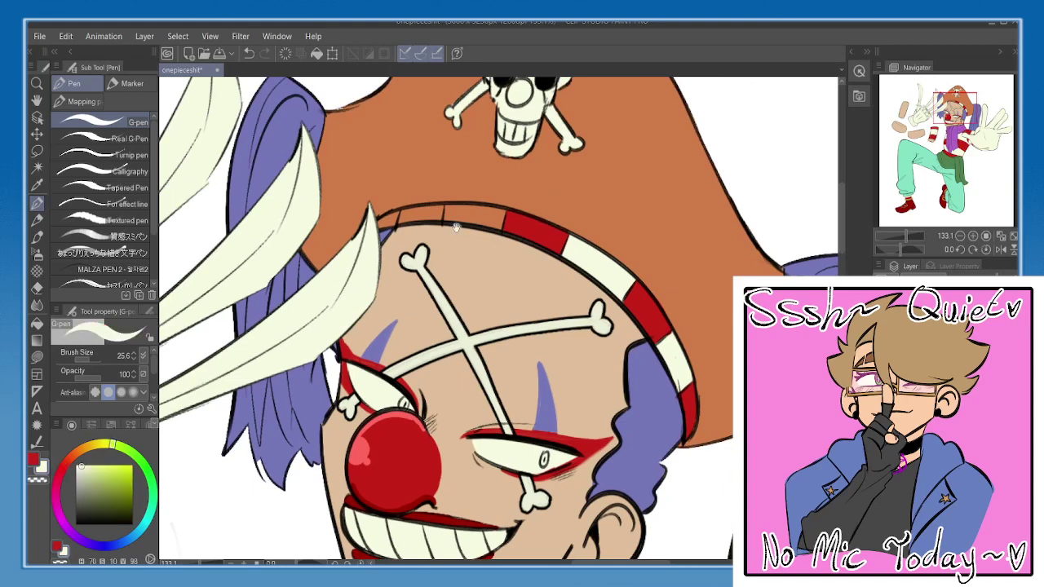
key("x")
mouse_move(456, 227)
left_mouse_down()
mouse_move(483, 239)
mouse_move(453, 218)
mouse_move(433, 229)
mouse_move(526, 235)
mouse_move(528, 224)
mouse_move(479, 218)
left_mouse_up()
key("x")
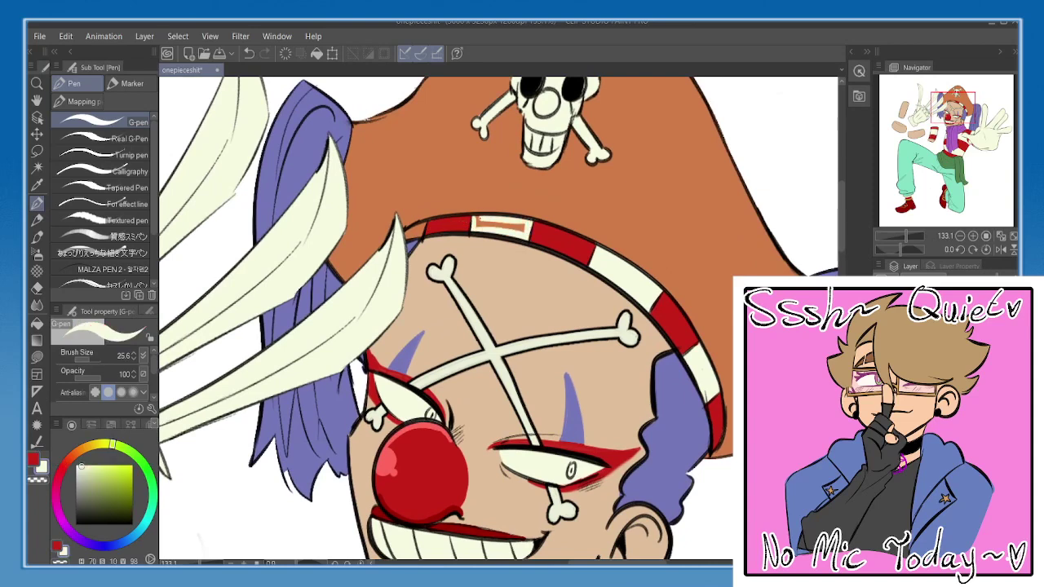
key("ctrl+z")
key("ctrl+z")
left_click_drag(417, 225, 414, 231)
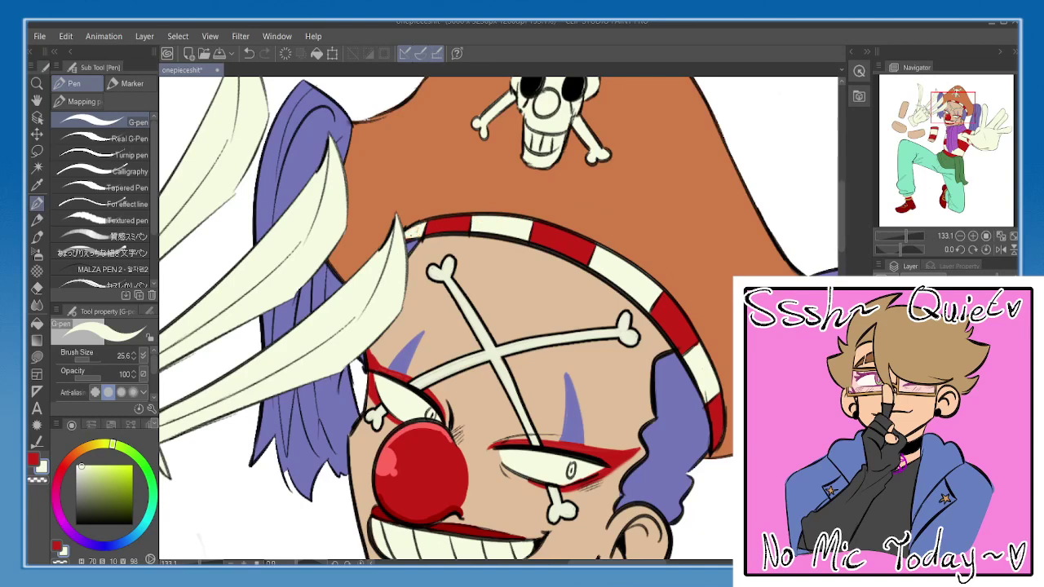
left_click(1012, 236)
key("ctrl+s")
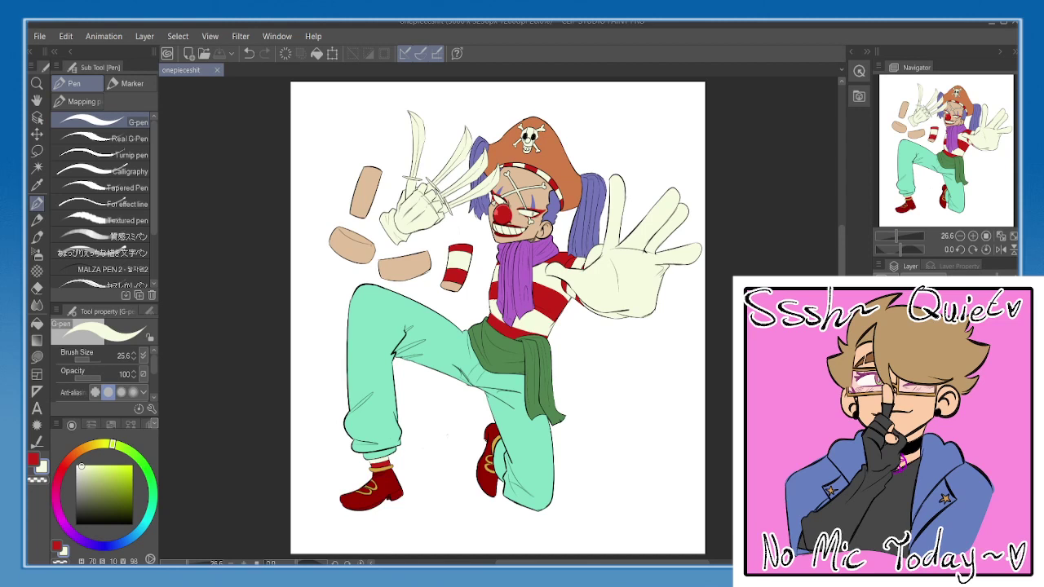
- Examine the whole coloured figure, from hat to shoes, in normal and mirrored view for areas still needing colour
left_click_drag(567, 362, 565, 357)
scroll(563, 352, "up", 4)
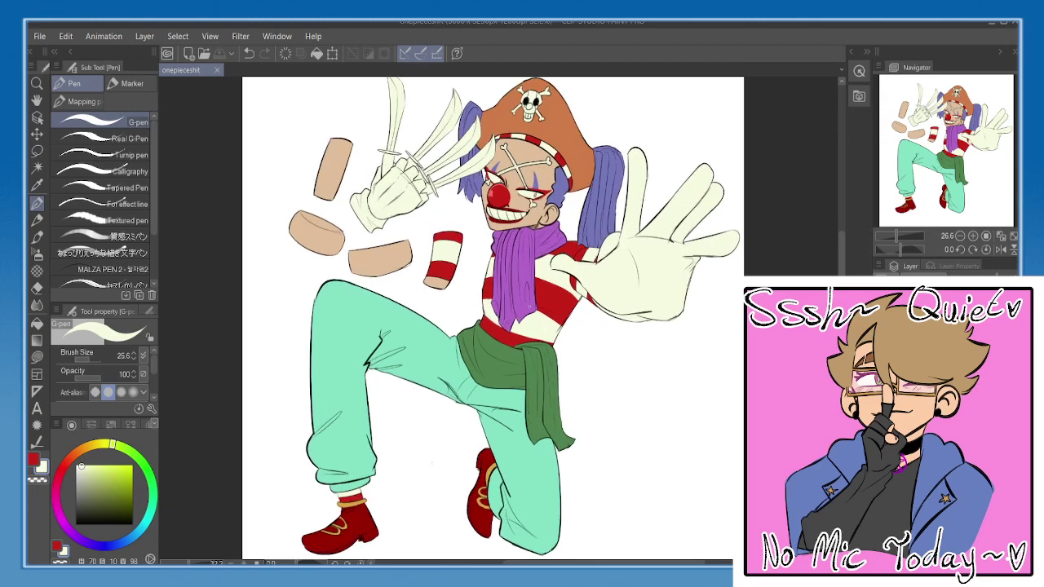
left_click_drag(401, 376, 452, 233)
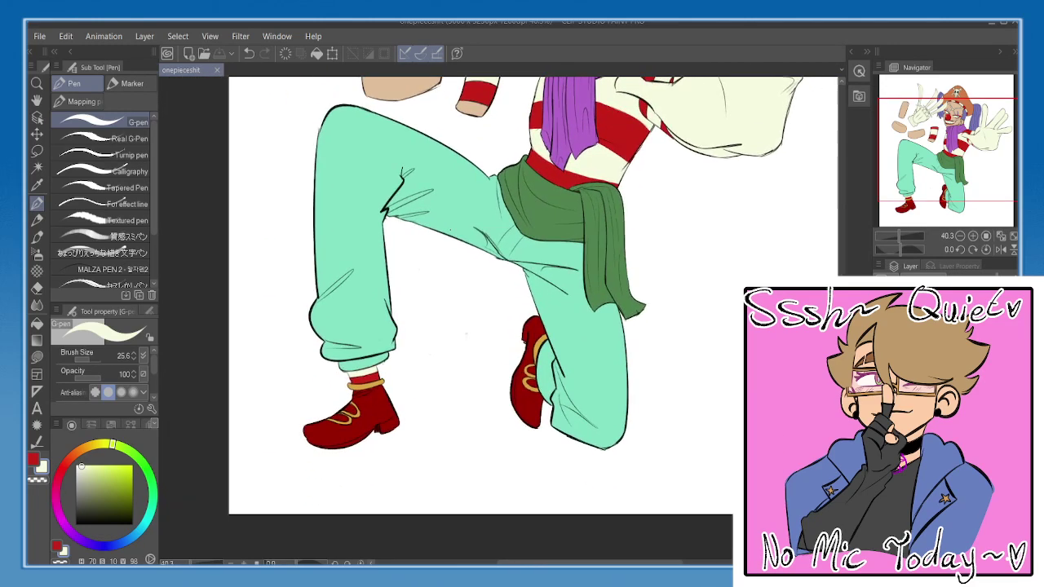
left_click(1000, 249)
left_click_drag(483, 299, 460, 438)
left_click(1012, 236)
left_click(1000, 249)
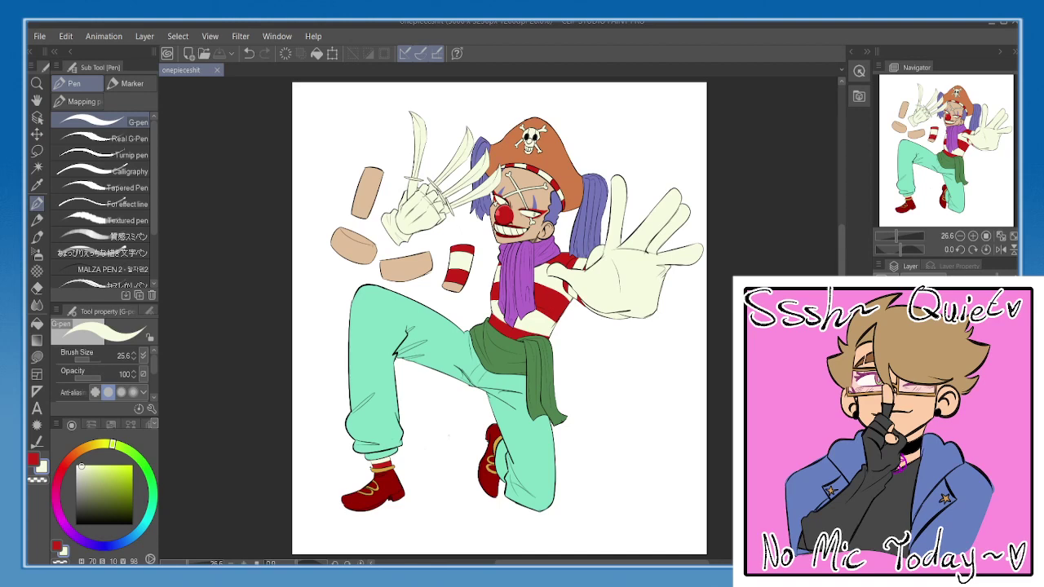
left_click_drag(554, 385, 549, 373)
scroll(536, 221, "up", 2)
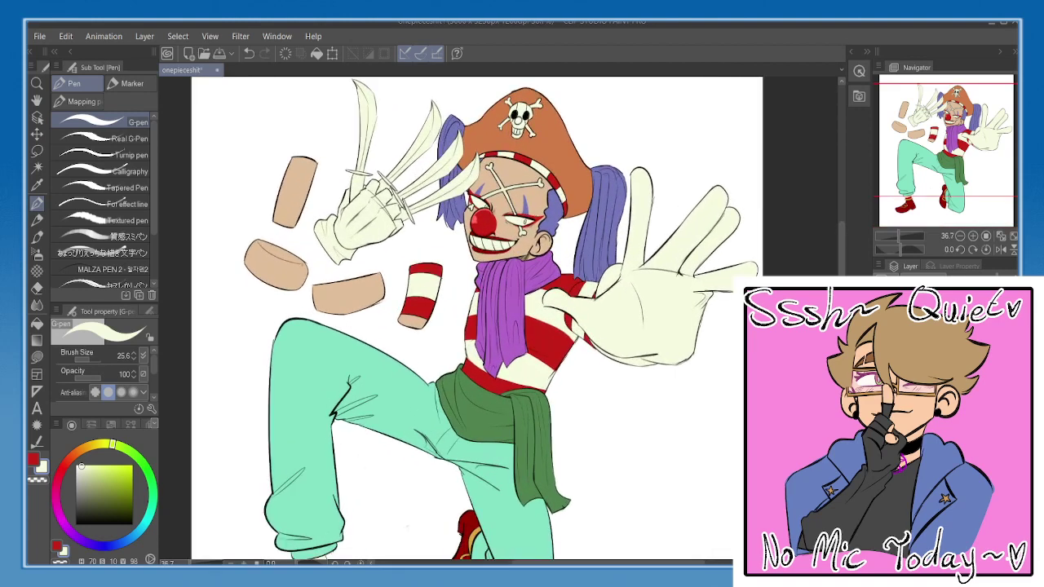
scroll(305, 224, "up", 8)
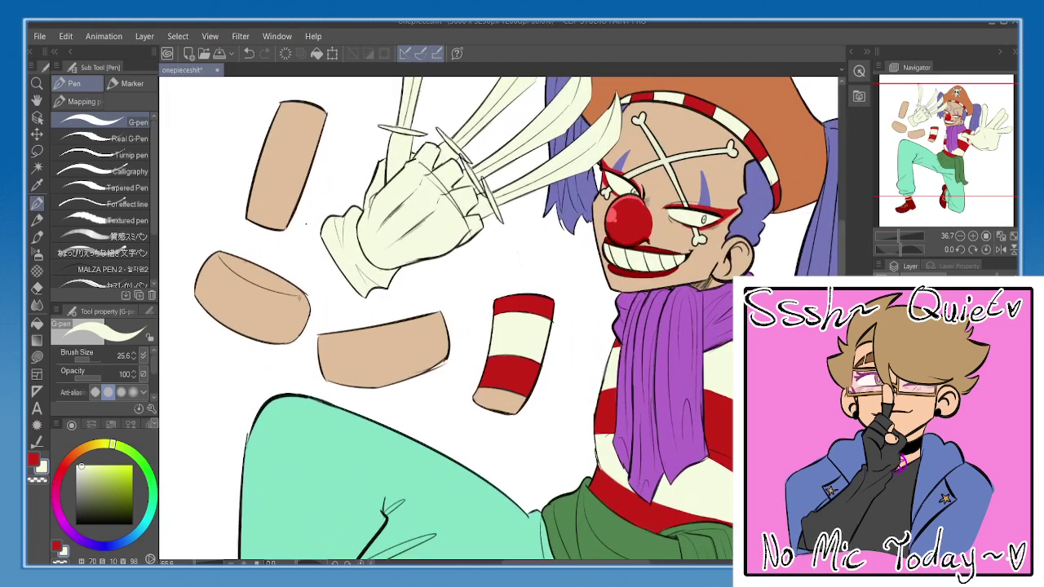
- Paint the handle of the upright knife in the gloved hand a muted reddish brown
key("x")
mouse_move(306, 224)
left_mouse_down()
mouse_move(272, 305)
mouse_move(196, 403)
left_mouse_up()
left_click(68, 460)
left_click_drag(100, 496, 105, 490)
mouse_move(369, 271)
left_mouse_down()
mouse_move(359, 298)
mouse_move(386, 290)
mouse_move(399, 252)
mouse_move(378, 225)
mouse_move(366, 228)
mouse_move(356, 315)
mouse_move(385, 254)
mouse_move(370, 279)
left_mouse_up()
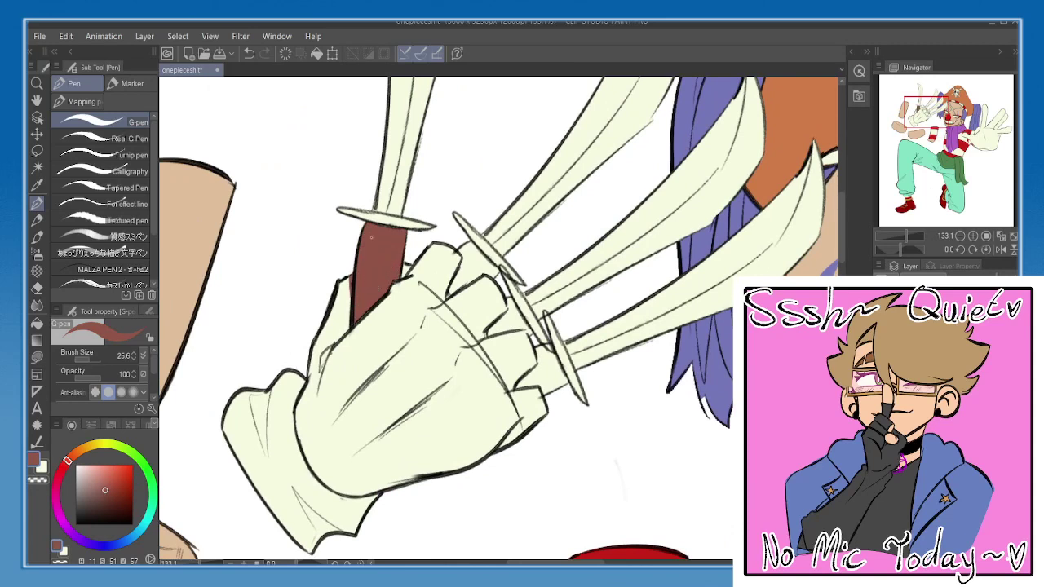
- Paint the other three knife handles the same reddish brown and touch up the glove's fingers in pale cream
key("x")
key("x")
mouse_move(462, 248)
left_mouse_down()
mouse_move(450, 290)
mouse_move(493, 272)
mouse_move(468, 244)
mouse_move(470, 266)
mouse_move(474, 259)
left_mouse_up()
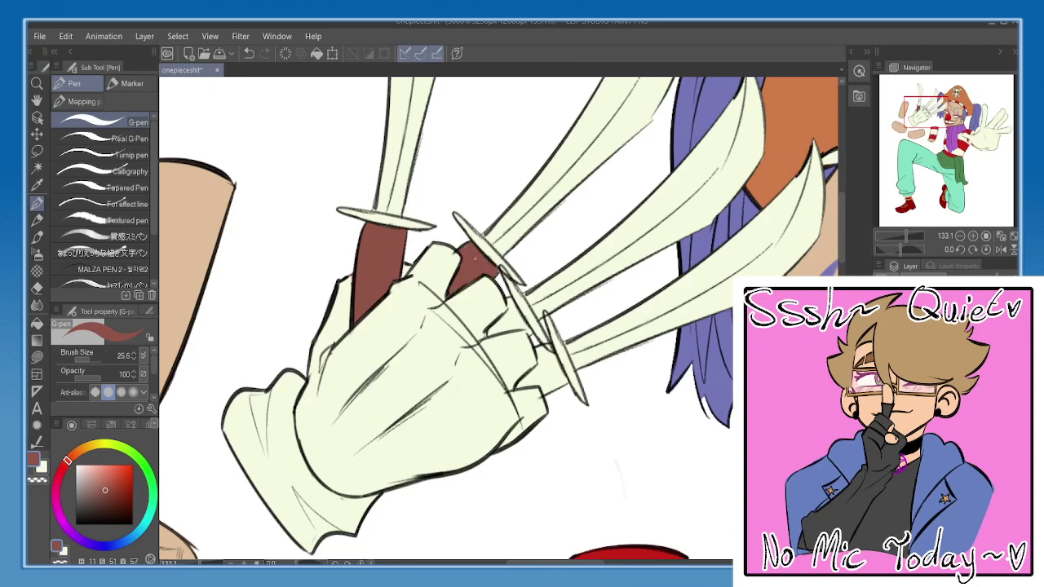
mouse_move(509, 299)
left_mouse_down()
mouse_move(491, 331)
mouse_move(526, 328)
mouse_move(515, 306)
mouse_move(504, 322)
mouse_move(515, 323)
mouse_move(521, 385)
mouse_move(546, 391)
mouse_move(566, 380)
mouse_move(545, 354)
mouse_move(547, 386)
mouse_move(547, 365)
left_mouse_up()
key("x")
key("x")
key("x")
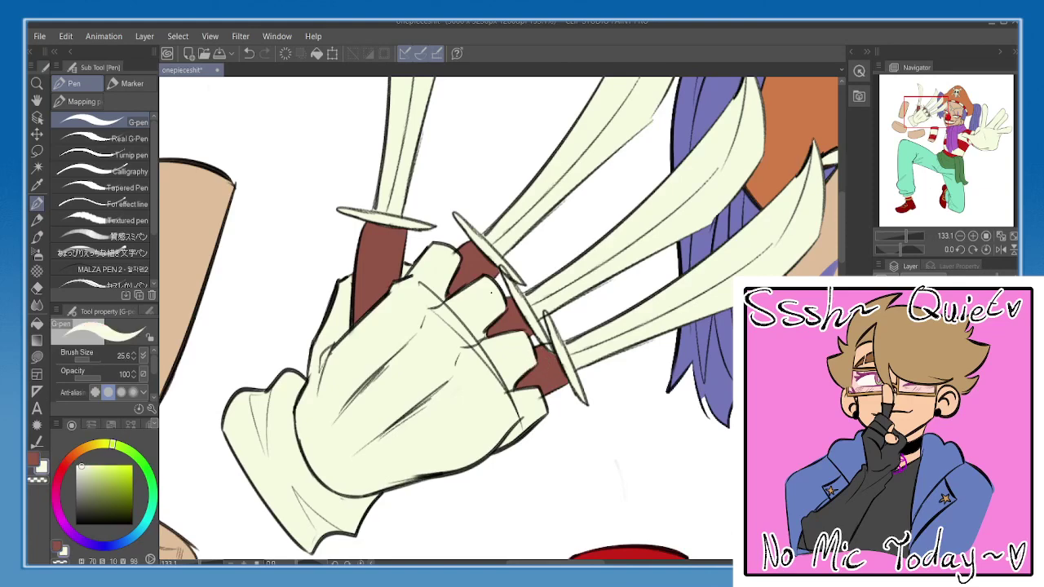
left_click_drag(491, 292, 482, 357)
key("x")
- Paint the upright knife's blade a medium neutral grey from the tip down to the guard
left_click_drag(332, 239, 300, 395)
left_click(75, 485)
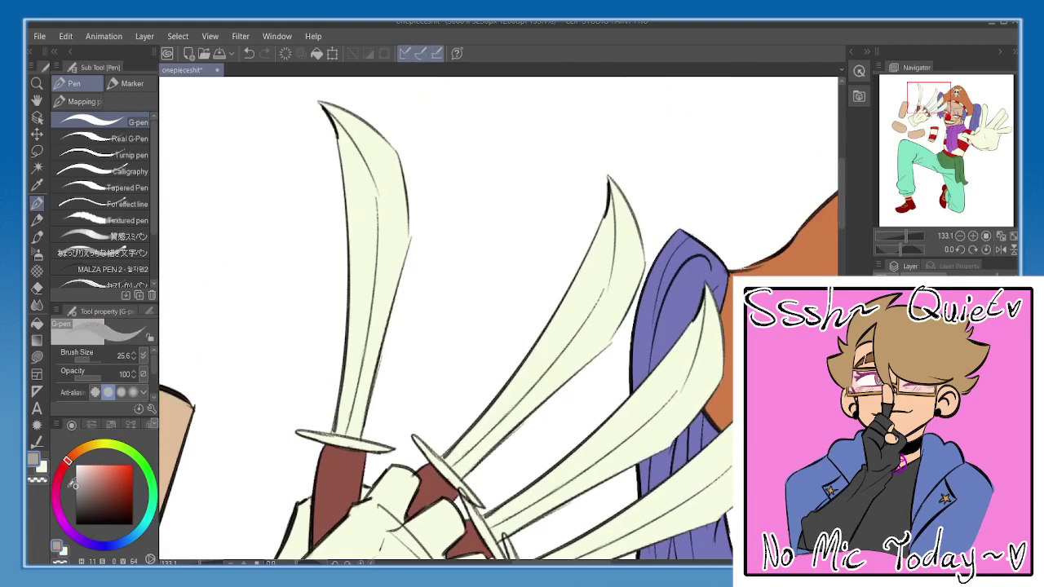
left_click_drag(73, 485, 75, 496)
left_click_drag(346, 202, 351, 247)
mouse_move(333, 159)
left_mouse_down()
mouse_move(388, 158)
mouse_move(345, 164)
mouse_move(383, 189)
mouse_move(408, 266)
left_mouse_up()
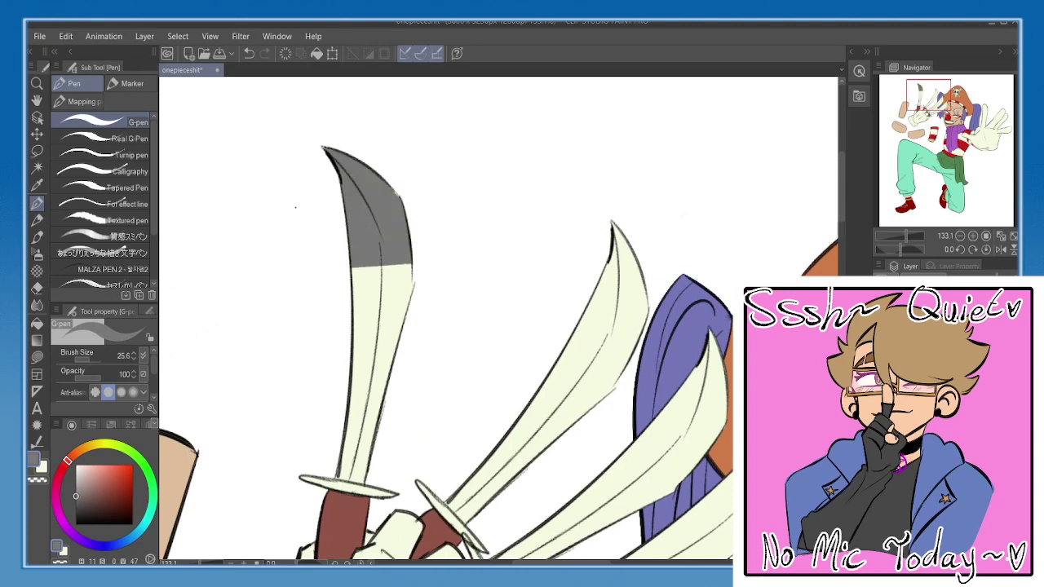
left_click_drag(295, 207, 297, 186)
mouse_move(355, 246)
left_mouse_down()
mouse_move(512, 270)
mouse_move(403, 291)
mouse_move(221, 278)
left_mouse_up()
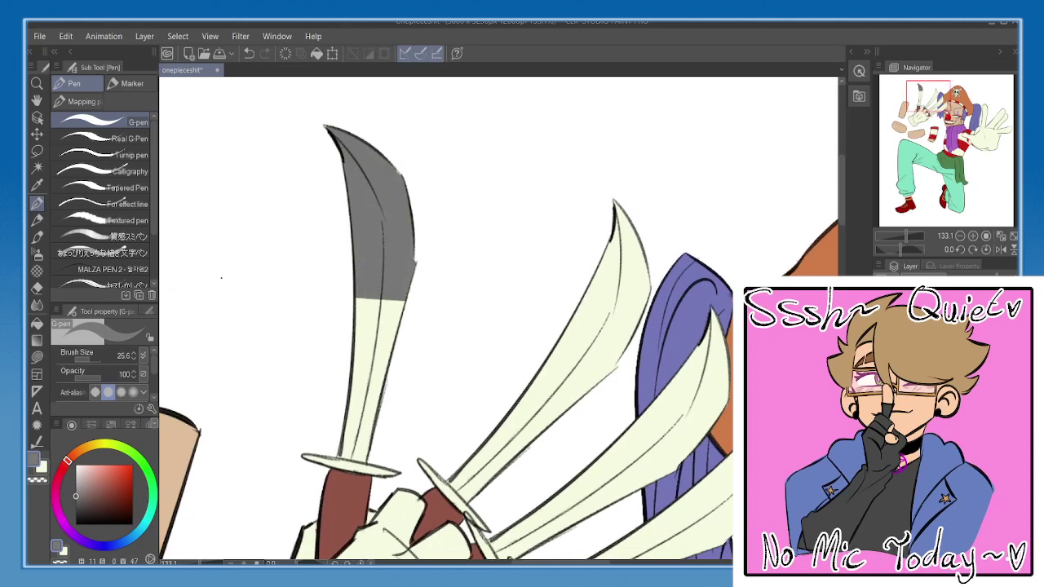
mouse_move(358, 300)
left_mouse_down()
mouse_move(403, 318)
mouse_move(391, 377)
left_mouse_up()
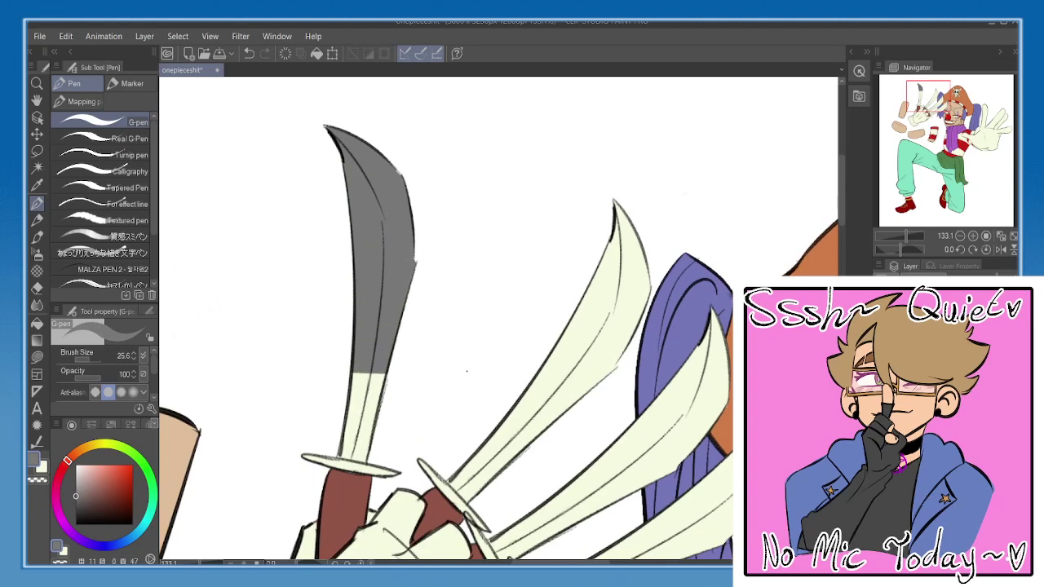
mouse_move(466, 371)
left_mouse_down()
mouse_move(358, 400)
mouse_move(366, 428)
mouse_move(376, 386)
left_mouse_up()
mouse_move(355, 362)
left_mouse_down()
mouse_move(438, 364)
mouse_move(341, 395)
mouse_move(378, 419)
mouse_move(380, 399)
mouse_move(359, 405)
left_mouse_up()
- Paint the second knife's blade in the same medium grey, covering it up to its curved tip
left_click_drag(547, 339, 471, 291)
mouse_move(388, 386)
left_mouse_down()
mouse_move(401, 406)
mouse_move(392, 378)
mouse_move(427, 359)
left_mouse_up()
left_click_drag(416, 396, 441, 334)
left_click_drag(439, 371, 486, 270)
left_click_drag(483, 336, 512, 218)
left_click_drag(515, 304, 534, 178)
mouse_move(530, 285)
left_mouse_down()
mouse_move(550, 128)
mouse_move(562, 118)
left_mouse_up()
left_click_drag(566, 246, 574, 147)
left_click_drag(582, 214, 581, 179)
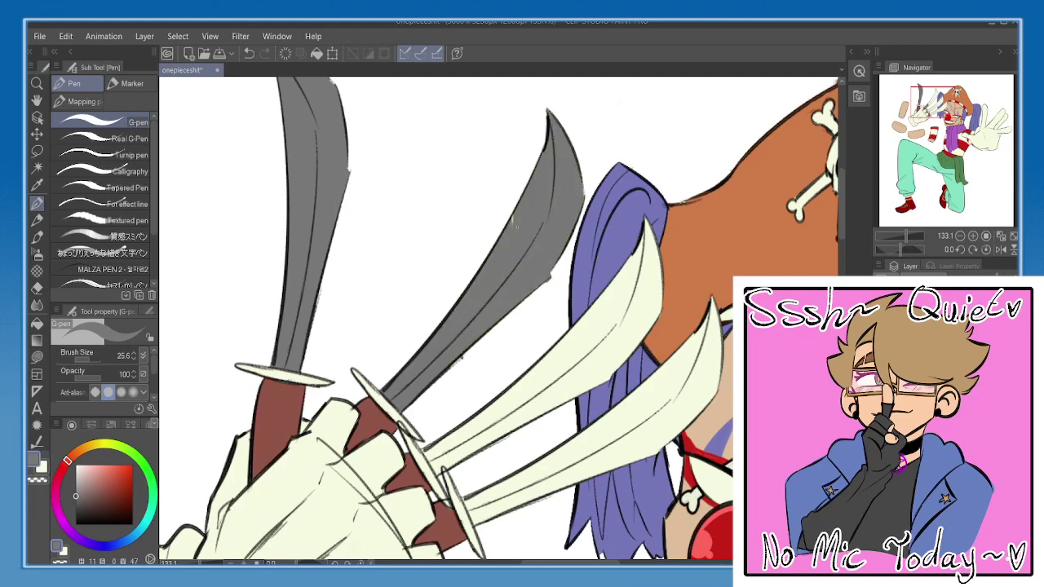
- Paint the third knife's blade, overlapping the purple hair, in the same medium grey
left_click_drag(489, 266, 439, 167)
left_click_drag(376, 353, 384, 378)
key("ctrl+z")
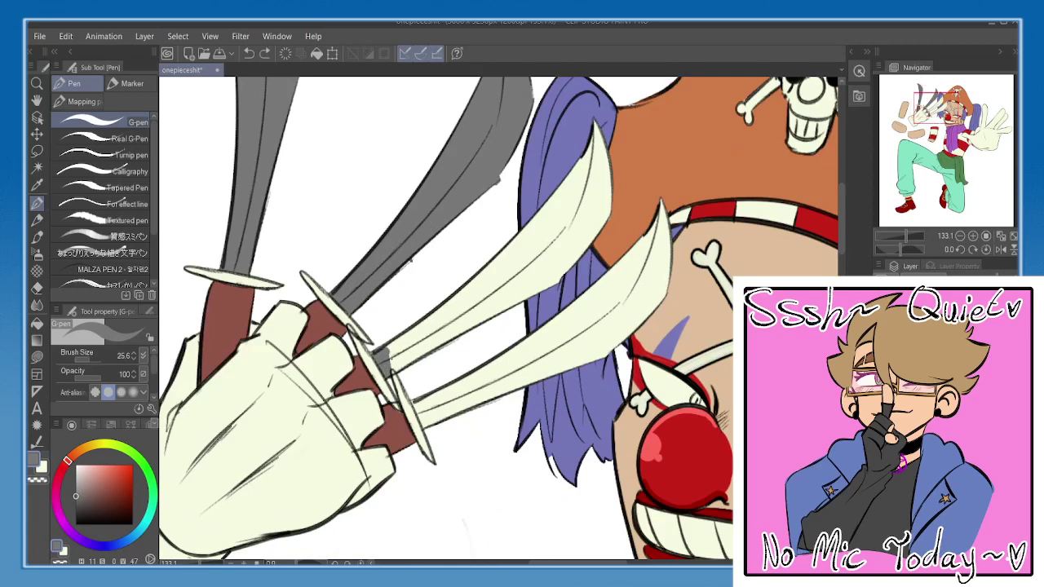
mouse_move(388, 356)
left_mouse_down()
mouse_move(397, 366)
mouse_move(528, 227)
mouse_move(450, 306)
left_mouse_up()
mouse_move(535, 225)
left_mouse_down()
mouse_move(594, 127)
mouse_move(528, 295)
left_mouse_up()
mouse_move(564, 257)
left_mouse_down()
mouse_move(461, 311)
mouse_move(453, 336)
left_mouse_up()
left_click_drag(584, 212, 476, 308)
mouse_move(591, 163)
left_mouse_down()
mouse_move(571, 221)
mouse_move(528, 265)
mouse_move(569, 201)
left_mouse_up()
- Paint the lowest knife's blade, reaching across the face, in the same medium grey
mouse_move(569, 196)
left_mouse_down()
mouse_move(482, 296)
mouse_move(445, 220)
left_mouse_up()
mouse_move(387, 337)
left_mouse_down()
mouse_move(376, 315)
mouse_move(395, 339)
mouse_move(627, 150)
mouse_move(440, 326)
left_mouse_up()
mouse_move(622, 155)
left_mouse_down()
mouse_move(493, 303)
mouse_move(577, 271)
left_mouse_up()
mouse_move(633, 192)
left_mouse_down()
mouse_move(620, 233)
mouse_move(467, 318)
mouse_move(599, 216)
left_mouse_up()
left_click_drag(599, 215, 487, 277)
left_click_drag(628, 200, 719, 197)
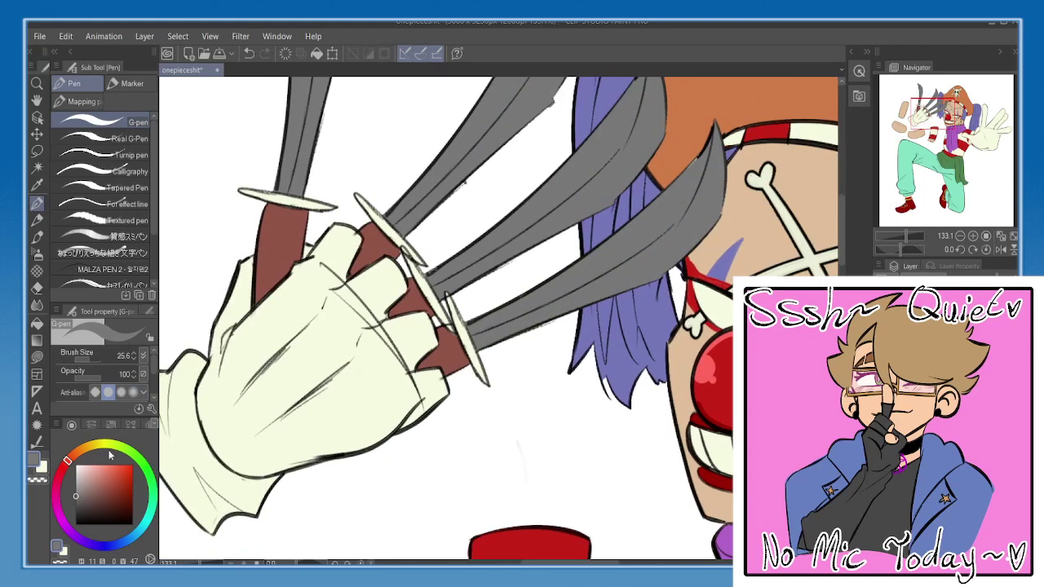
- Choose a pale tan and paint the guards of all four knives with it
left_click(81, 450)
left_click(108, 478)
left_click(84, 448)
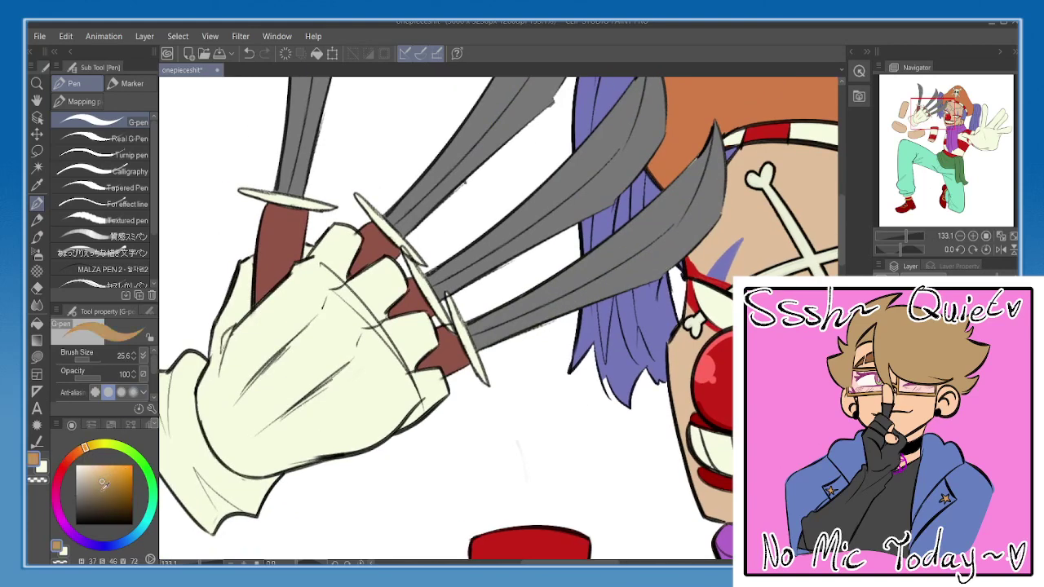
left_click_drag(98, 482, 92, 477)
left_click_drag(164, 411, 171, 456)
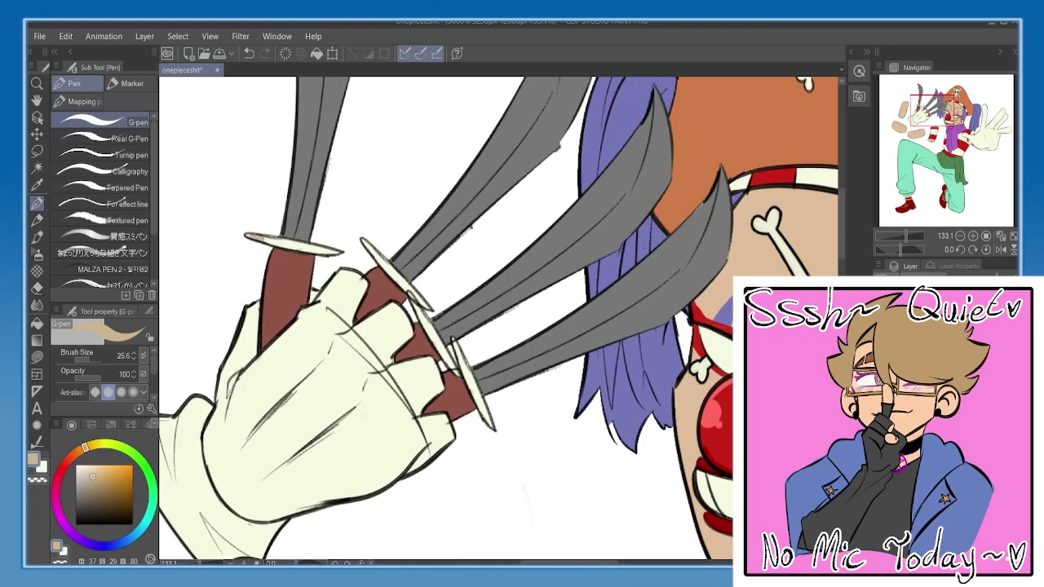
left_click_drag(269, 240, 340, 253)
key("ctrl+z")
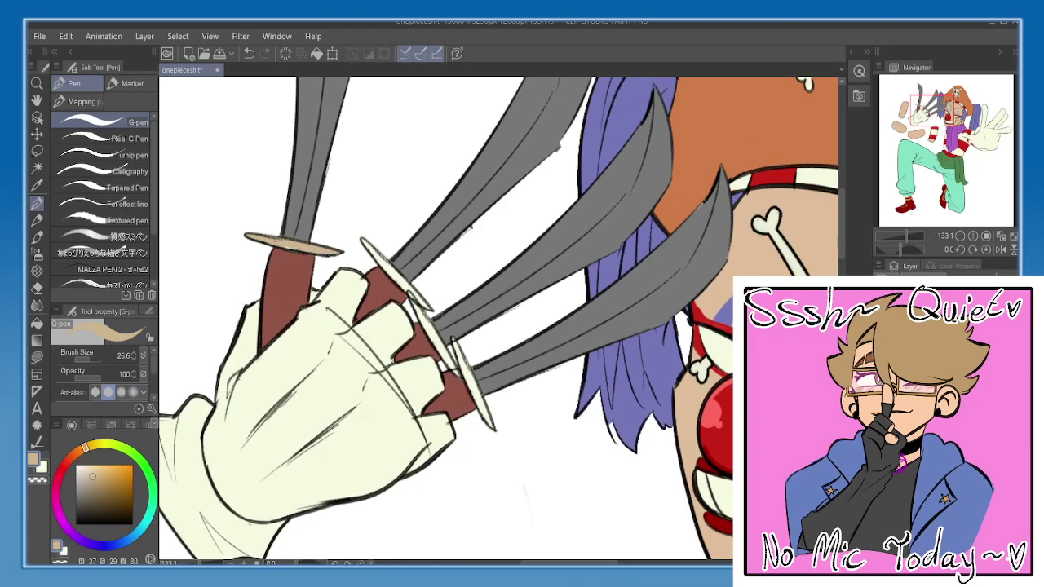
left_click_drag(378, 196, 342, 198)
mouse_move(327, 243)
left_mouse_down()
mouse_move(392, 310)
mouse_move(399, 344)
mouse_move(452, 419)
left_mouse_up()
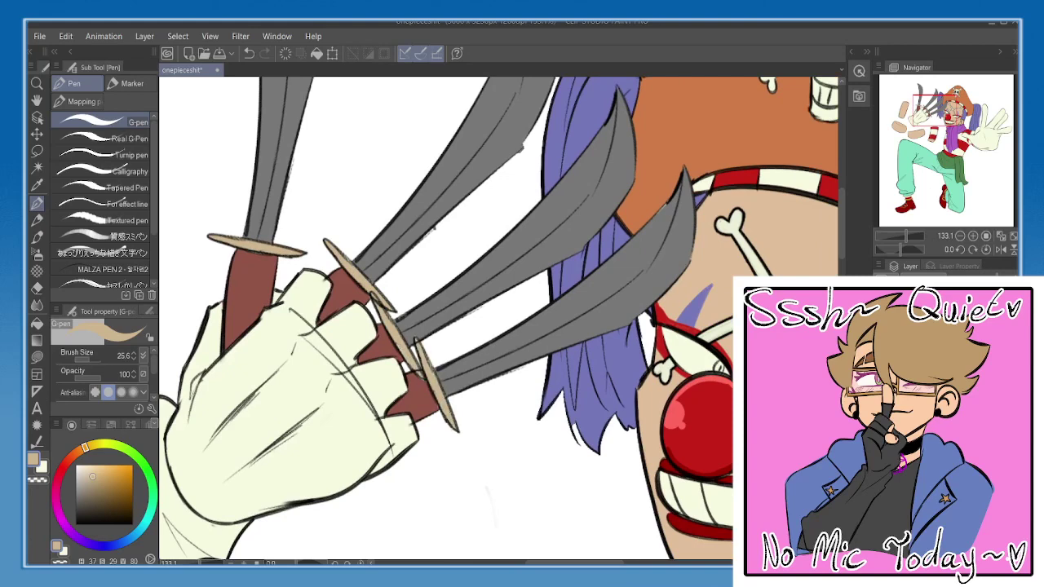
- Select all four knife blades with Auto select on the editing layer and fill them with a lighter grey
left_click_drag(310, 373, 438, 458)
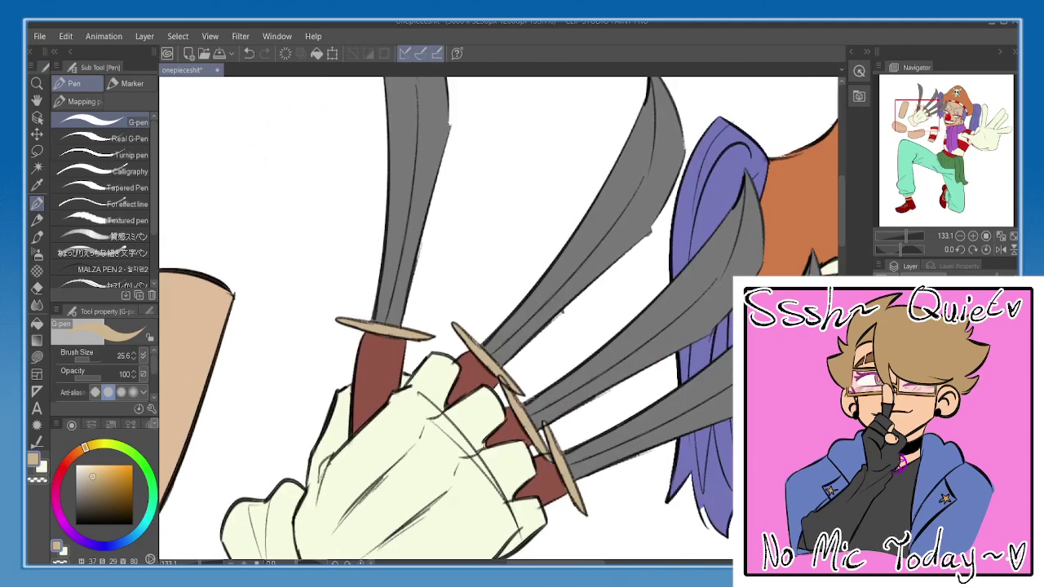
left_click(961, 237)
left_click_drag(472, 332, 370, 323)
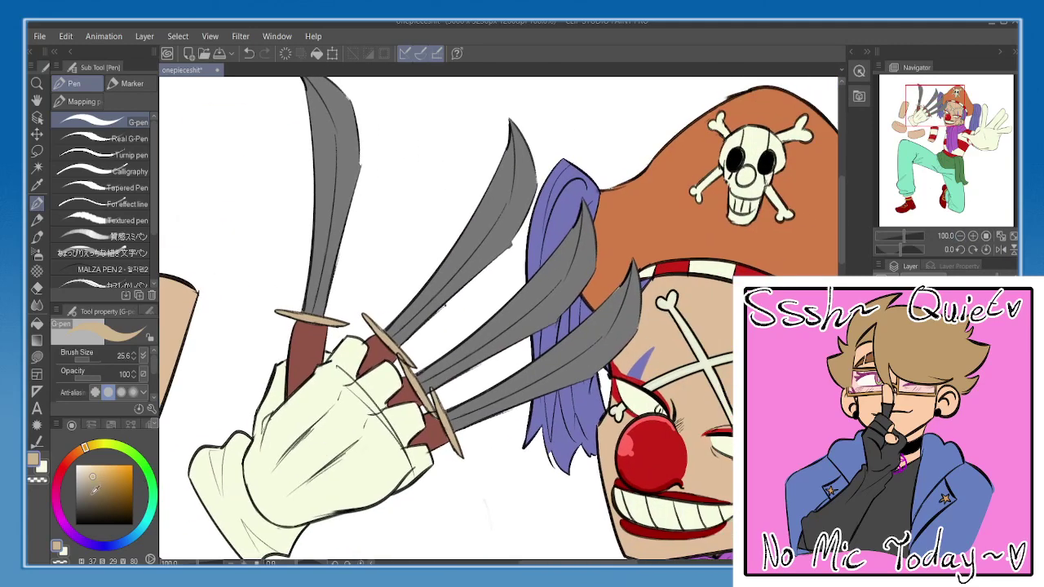
mouse_move(92, 494)
left_mouse_down()
mouse_move(69, 511)
mouse_move(61, 489)
left_mouse_up()
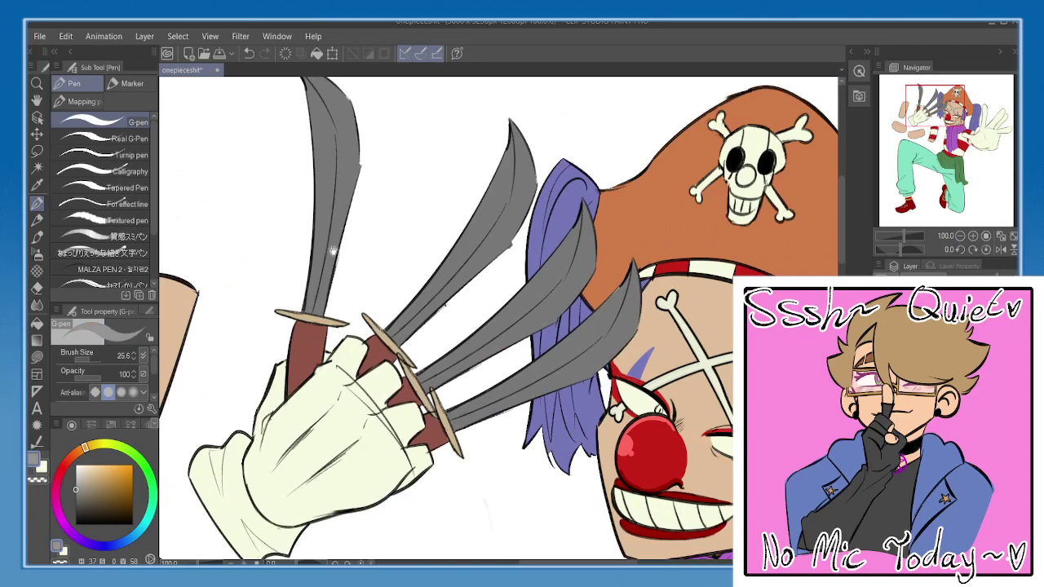
scroll(333, 251, "up", 2)
left_click(37, 167)
left_click(330, 214)
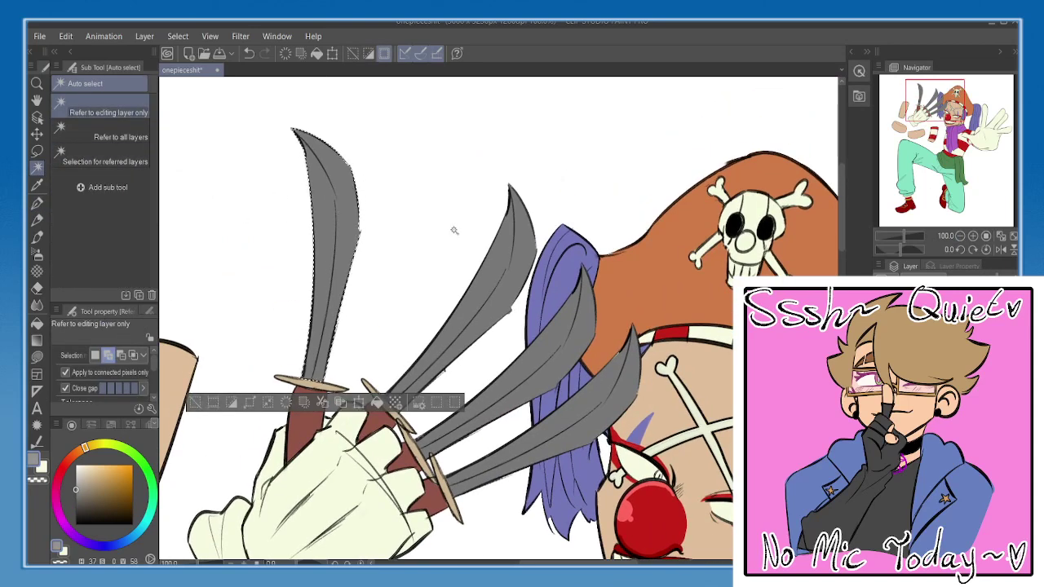
left_click(498, 273)
left_click(555, 345)
left_click(590, 414)
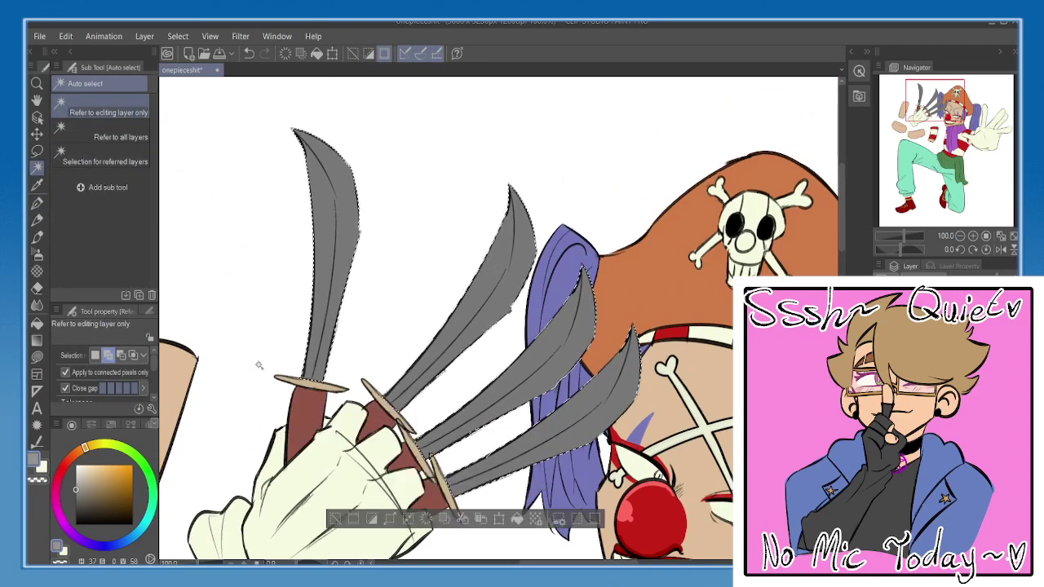
left_click(517, 520)
- Paint the inner side of the upright knife's blade dark charcoal with the G-pen, following its centre line within the selection
left_click_drag(75, 498, 75, 514)
key("p")
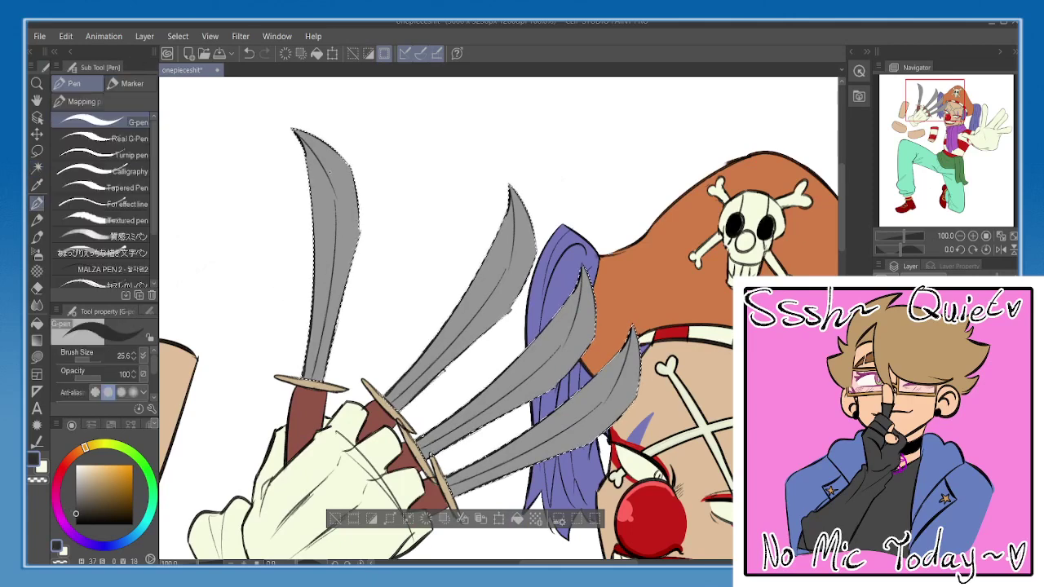
left_click_drag(329, 172, 324, 172)
left_click_drag(298, 145, 319, 199)
mouse_move(313, 163)
left_mouse_down()
mouse_move(319, 197)
mouse_move(315, 172)
mouse_move(326, 206)
mouse_move(315, 336)
mouse_move(316, 253)
left_mouse_up()
mouse_move(318, 309)
left_mouse_down()
mouse_move(318, 196)
mouse_move(298, 134)
left_mouse_up()
left_click_drag(312, 257, 308, 212)
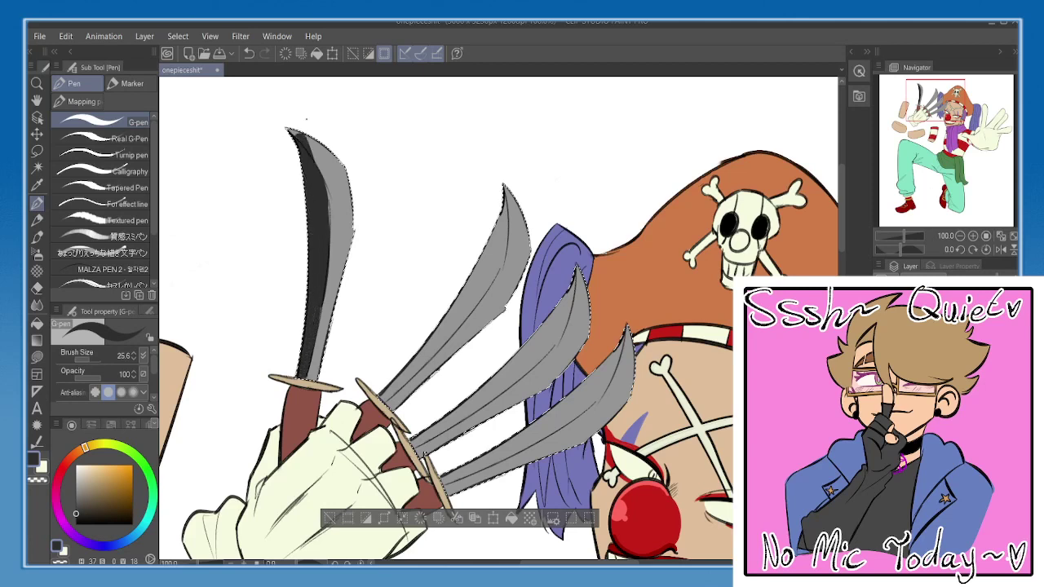
- Clean up the dark area's edge near the upright blade's tip with the sampled light grey
key("x")
left_click(321, 154, "alt")
left_click_drag(312, 156, 296, 133)
mouse_move(309, 152)
left_mouse_down()
mouse_move(295, 135)
mouse_move(323, 177)
left_mouse_up()
key("x")
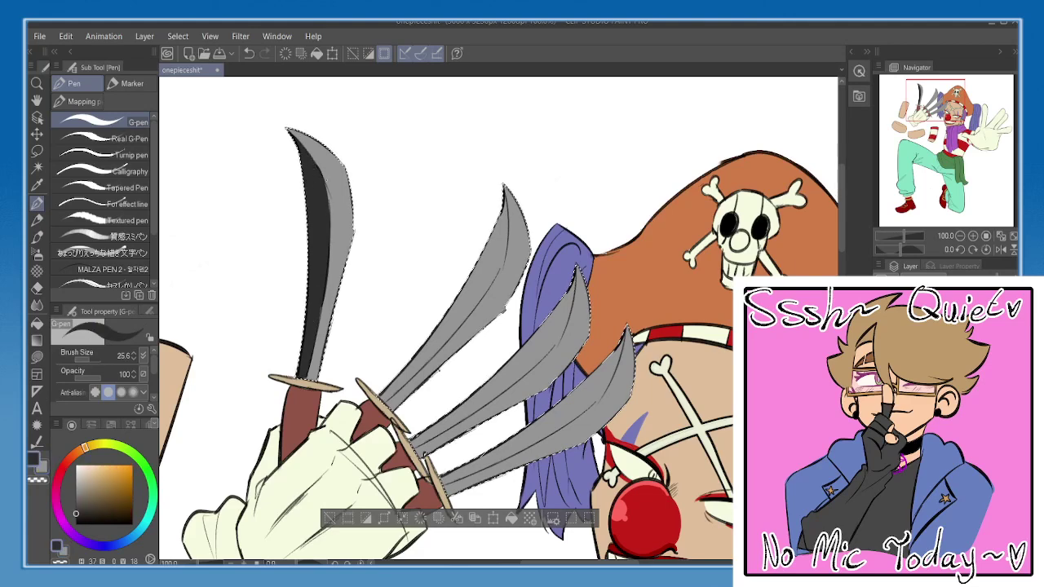
- Paint the upper side of the second knife's blade dark charcoal from the guard to the tip
left_click_drag(445, 271, 420, 212)
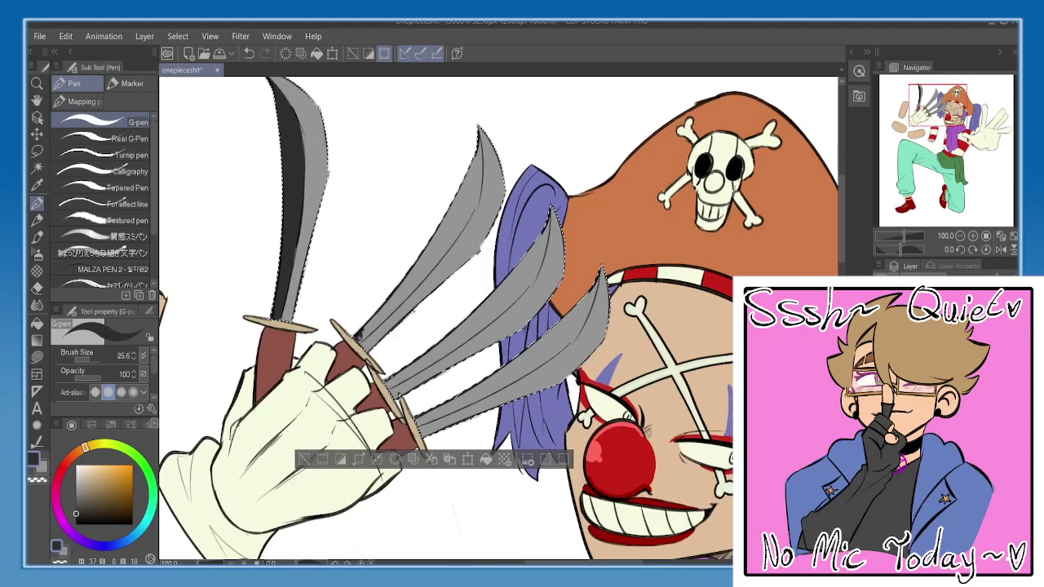
left_click_drag(357, 336, 401, 290)
left_click_drag(359, 337, 452, 225)
mouse_move(413, 272)
left_mouse_down()
mouse_move(474, 164)
mouse_move(453, 218)
mouse_move(476, 181)
left_mouse_up()
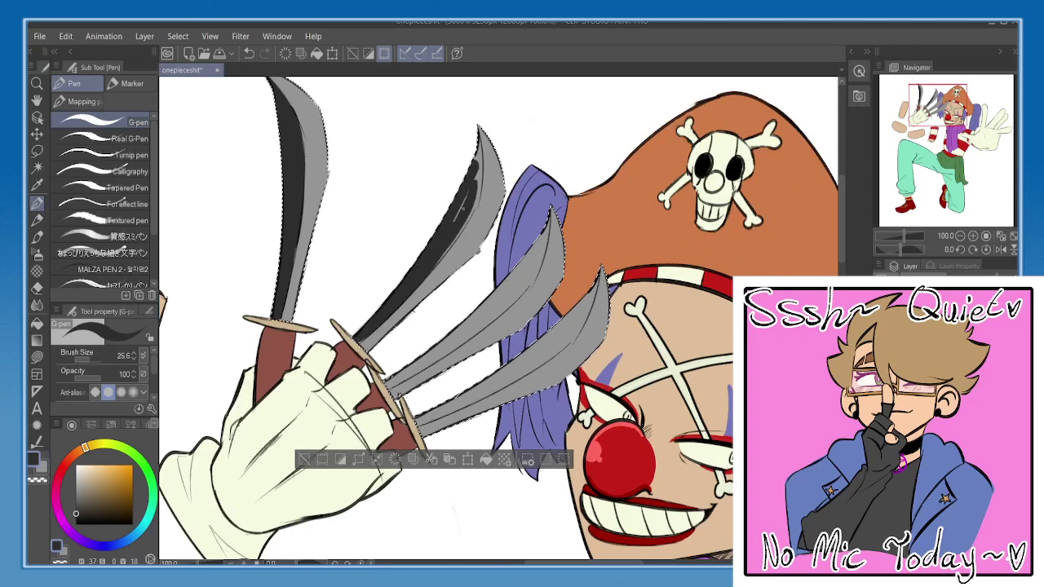
mouse_move(412, 282)
left_mouse_down()
mouse_move(484, 185)
mouse_move(483, 132)
mouse_move(483, 196)
mouse_move(471, 171)
left_mouse_up()
left_click(493, 181, "alt")
left_click(448, 184, "alt")
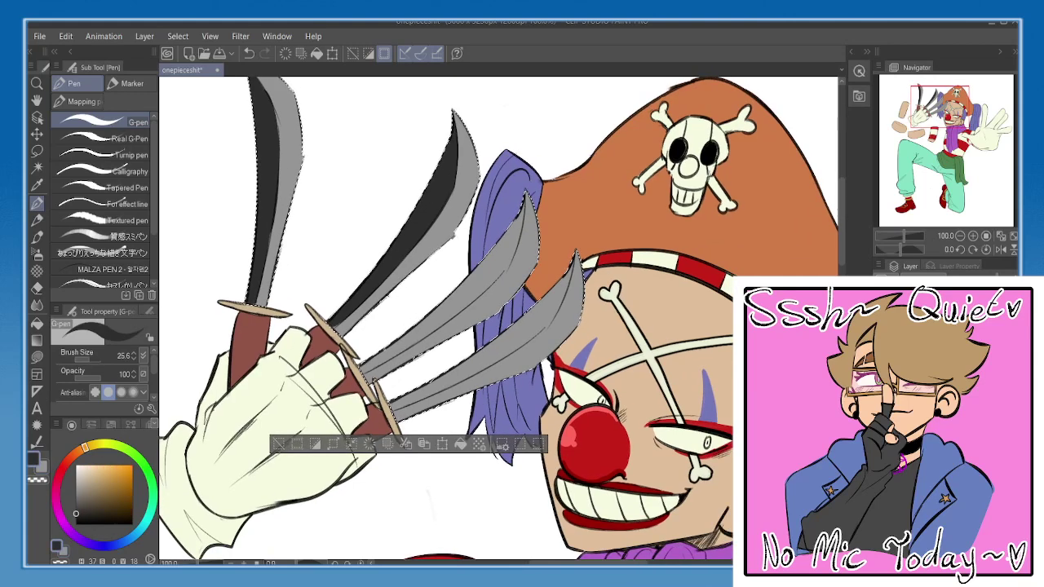
- Paint the upper side of the third knife's blade dark charcoal from the guard to the tip, covering the leftover light spots
left_click_drag(362, 371, 432, 317)
left_click_drag(376, 367, 462, 292)
mouse_move(426, 336)
left_mouse_down()
mouse_move(505, 269)
mouse_move(525, 202)
left_mouse_up()
key("ctrl+z")
left_click_drag(507, 258, 522, 212)
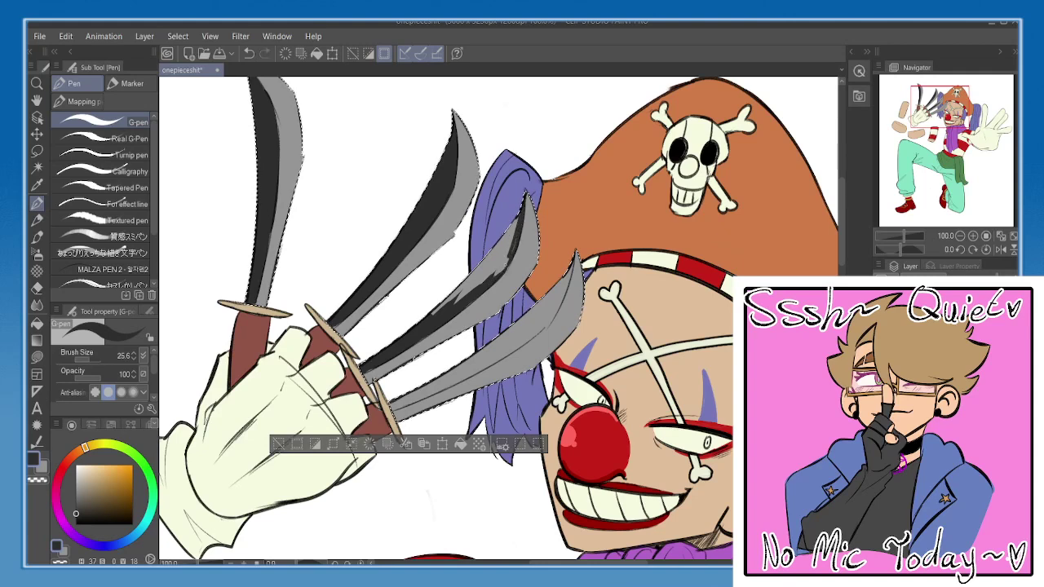
left_click_drag(480, 282, 517, 217)
mouse_move(433, 314)
left_mouse_down()
mouse_move(481, 274)
mouse_move(510, 227)
left_mouse_up()
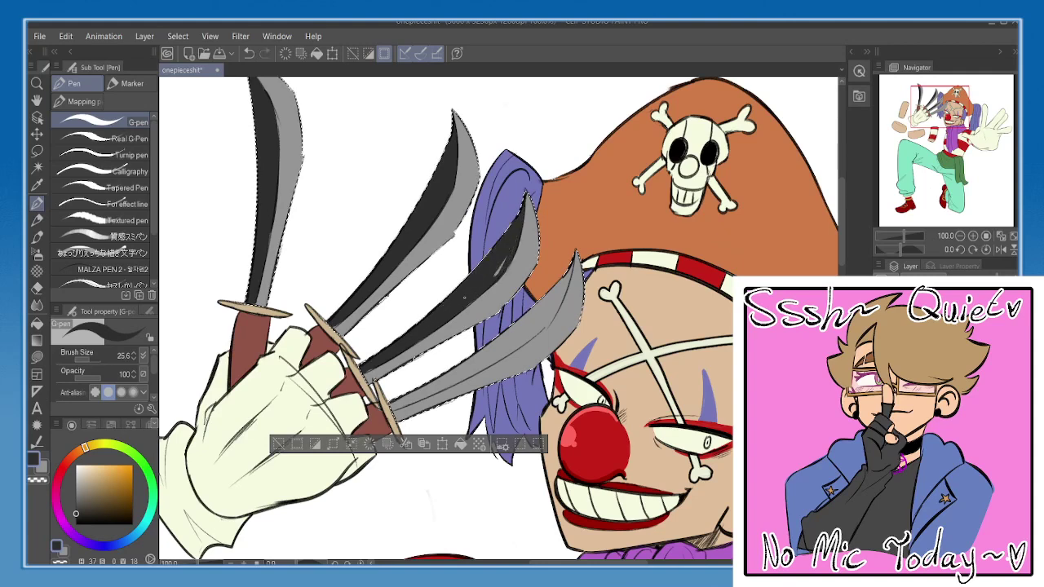
mouse_move(494, 275)
left_mouse_down()
mouse_move(527, 194)
mouse_move(515, 260)
left_mouse_up()
- Paint the upper side of the fourth knife's blade dark charcoal from the guard to the tip and clear the selection
left_click(417, 355, "alt")
left_click_drag(436, 312, 410, 254)
left_click(414, 250, "alt")
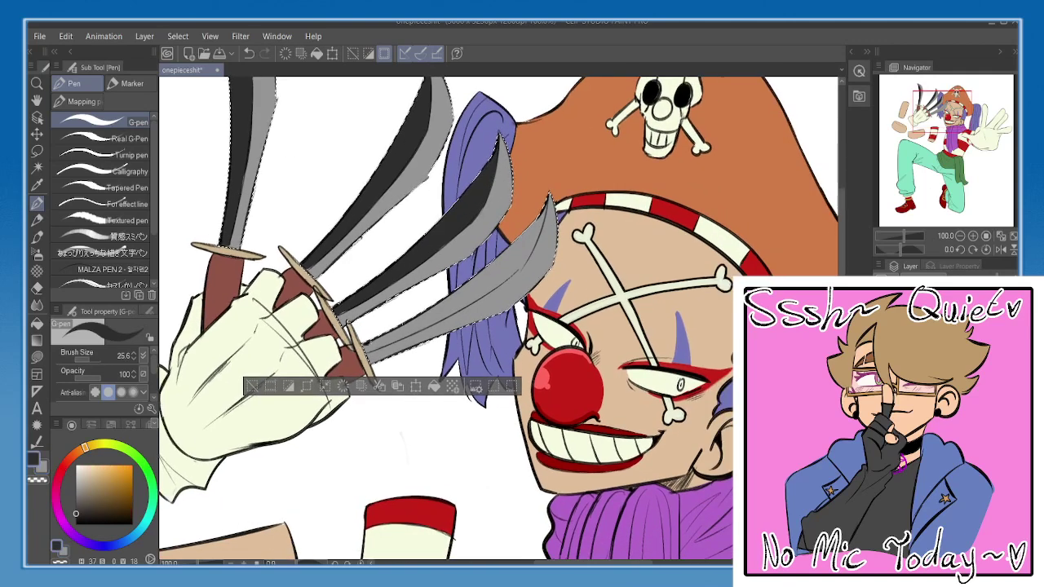
left_click_drag(363, 352, 450, 295)
left_click_drag(413, 334, 504, 262)
mouse_move(450, 298)
left_mouse_down()
mouse_move(525, 247)
mouse_move(517, 269)
mouse_move(538, 230)
left_mouse_up()
left_click_drag(519, 270, 530, 249)
left_click_drag(527, 253, 550, 200)
mouse_move(473, 282)
left_mouse_down()
mouse_move(550, 201)
mouse_move(530, 253)
left_mouse_up()
key("x")
key("x")
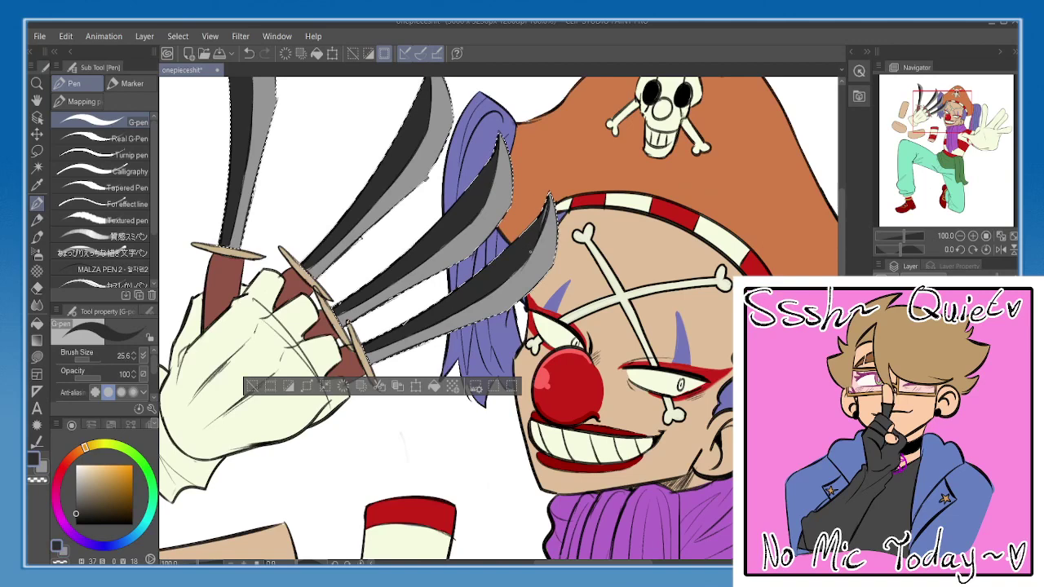
key("x")
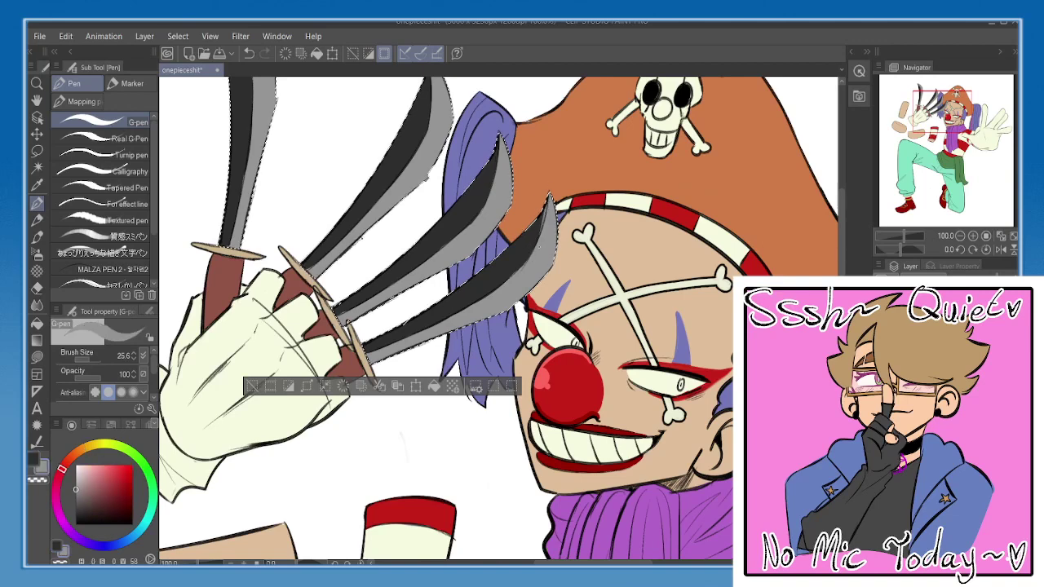
key("x")
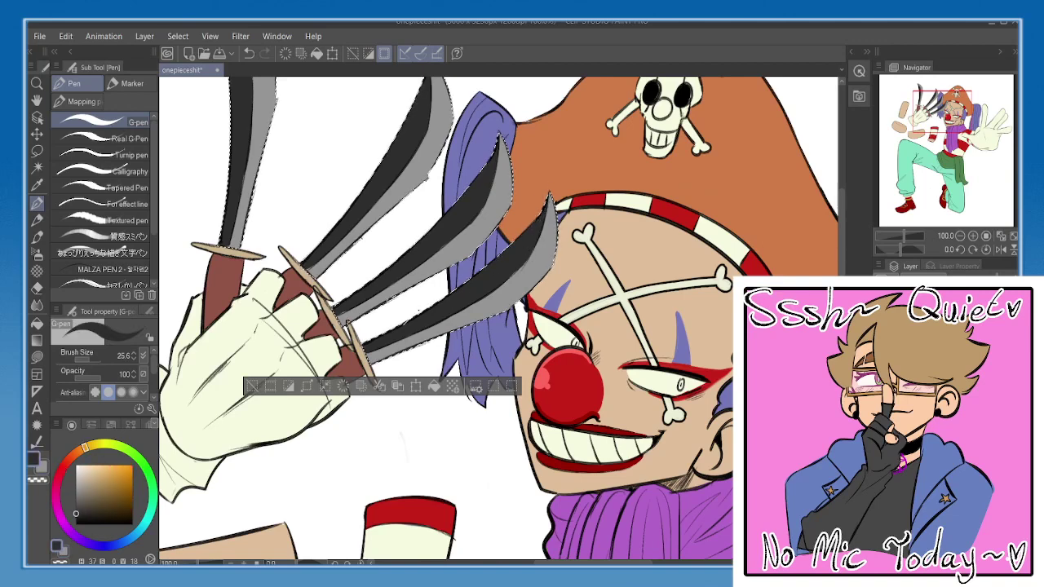
key("ctrl+d")
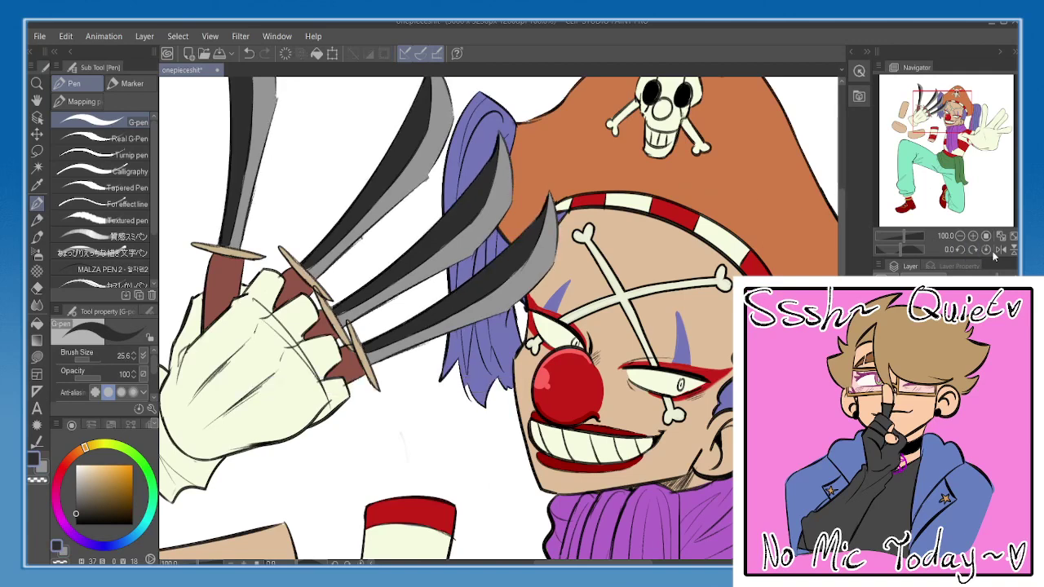
- Check the whole drawing in a mirrored view, restore its orientation, and save the file
left_click(1012, 234)
left_click(1000, 250)
left_click(1000, 249)
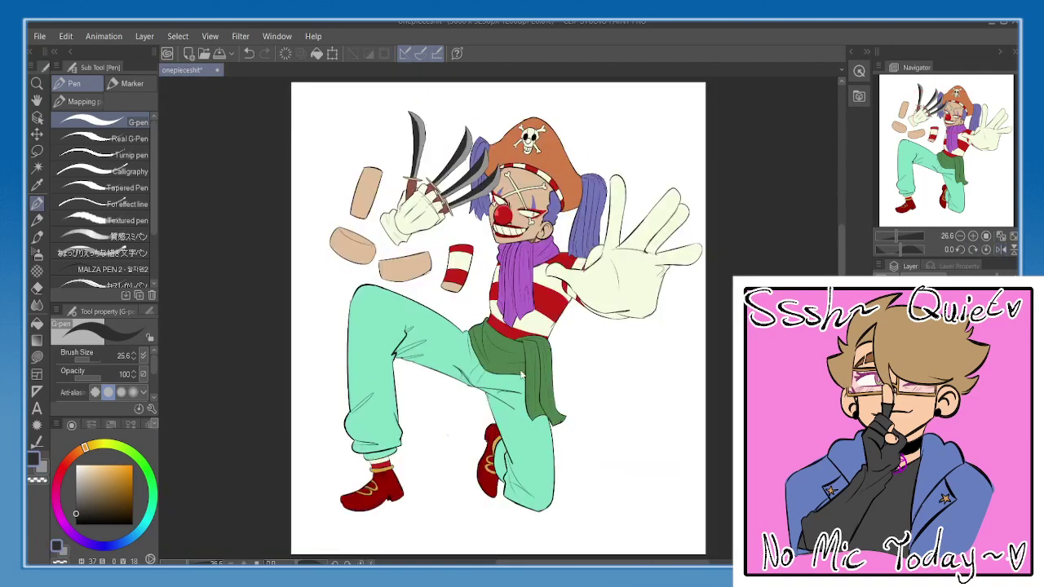
key("ctrl+s")
- Select and show the paint-splatter background layer behind the figure
scroll(420, 247, "up", 3)
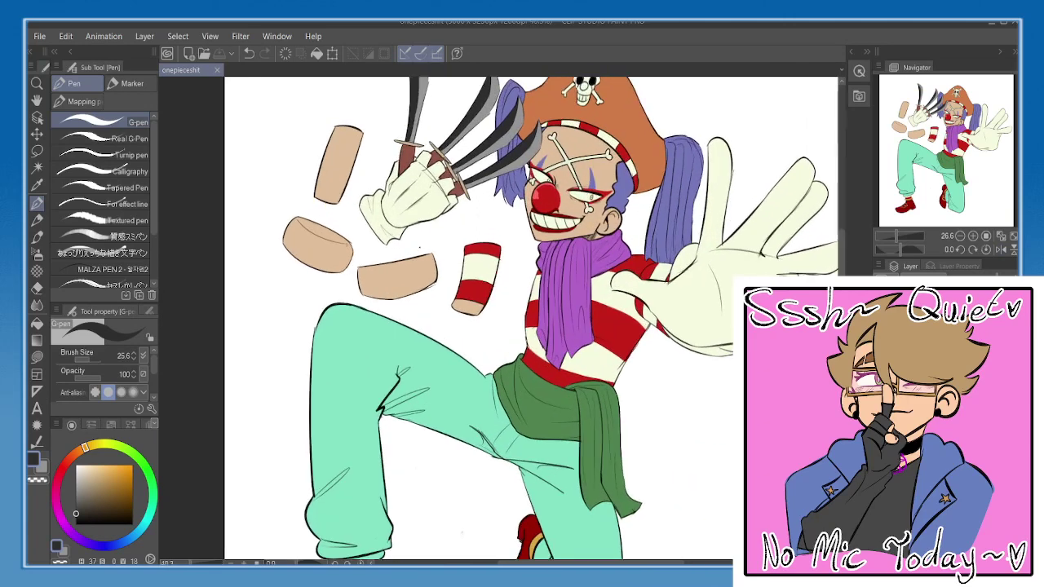
left_click_drag(420, 247, 380, 252)
left_click(945, 391)
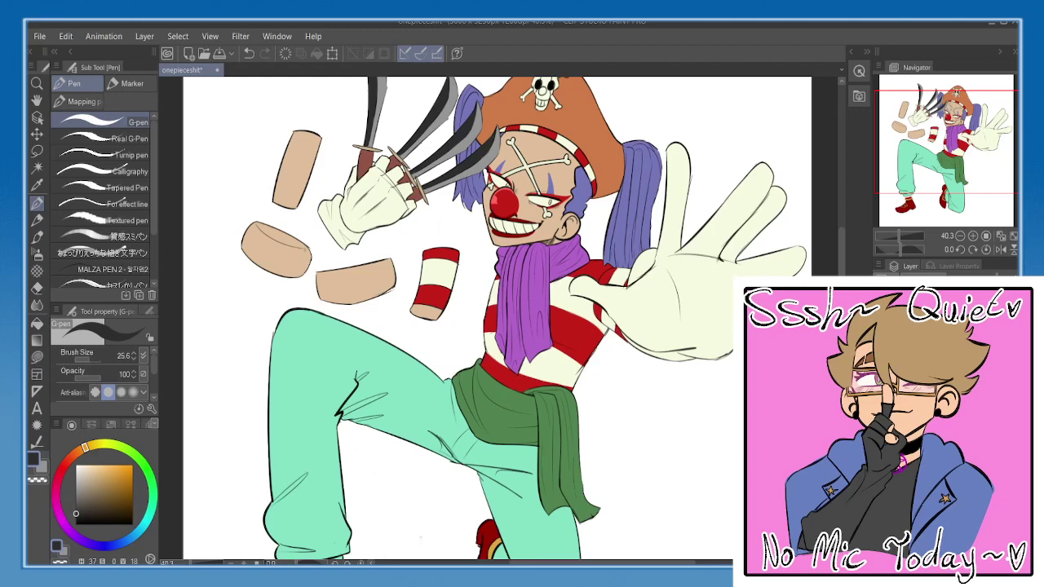
left_click(883, 392)
left_click(1013, 250)
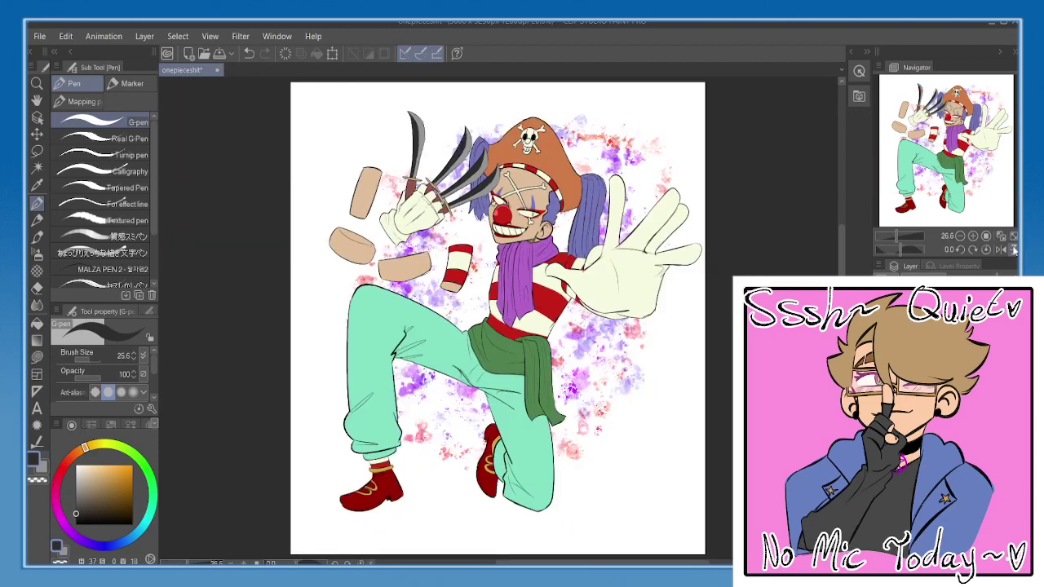
- Enlarge the splatter layer with a scale transform so it spreads farther around the figure, and apply it
left_click(331, 55)
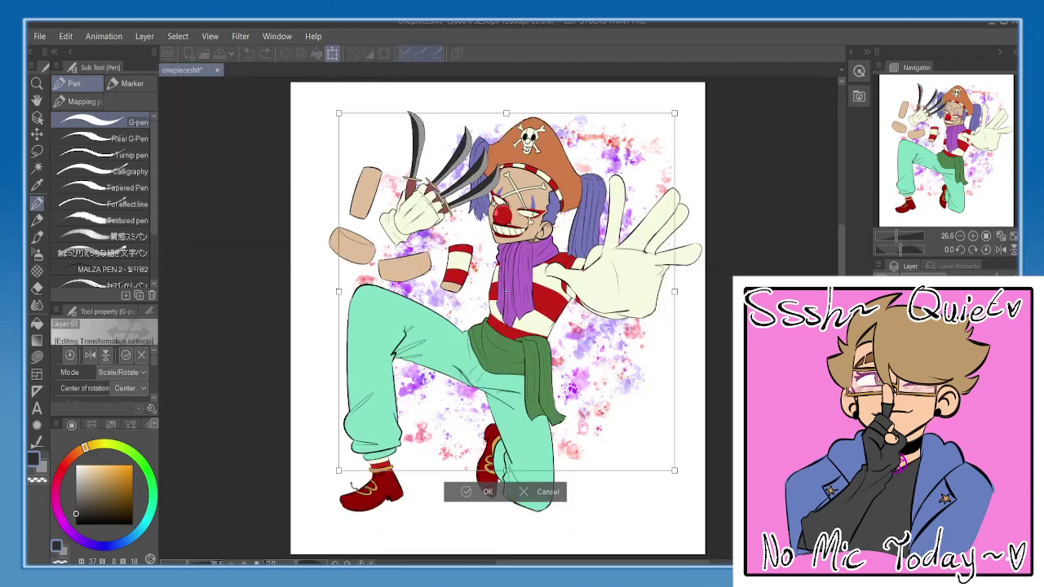
left_click_drag(337, 472, 293, 523)
mouse_move(549, 438)
left_mouse_down()
mouse_move(588, 428)
mouse_move(566, 430)
left_mouse_up()
left_click(473, 532)
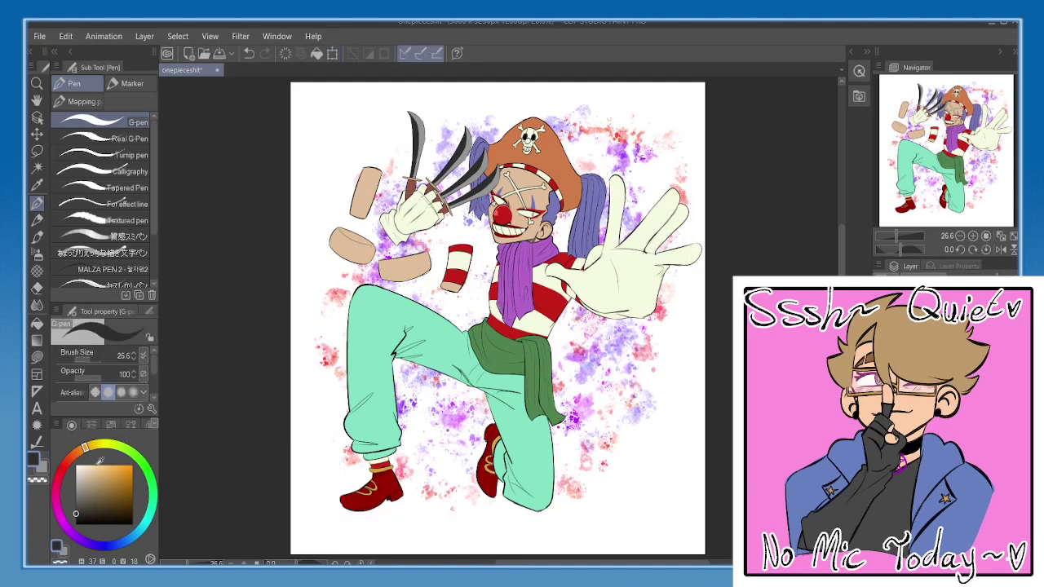
- Fill the background with a pale lilac (hue 306, saturation 7, value 90) using the editing-layer fill, and check it mirrored
left_click(42, 467)
left_click(77, 466)
left_click(33, 459)
left_click_drag(74, 539, 60, 516)
left_click(82, 472)
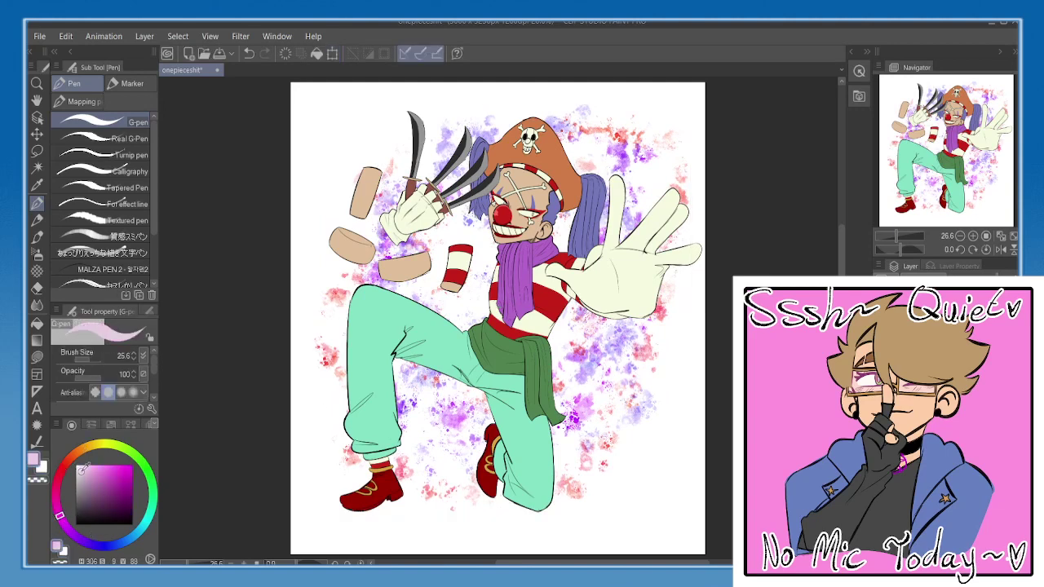
key("g")
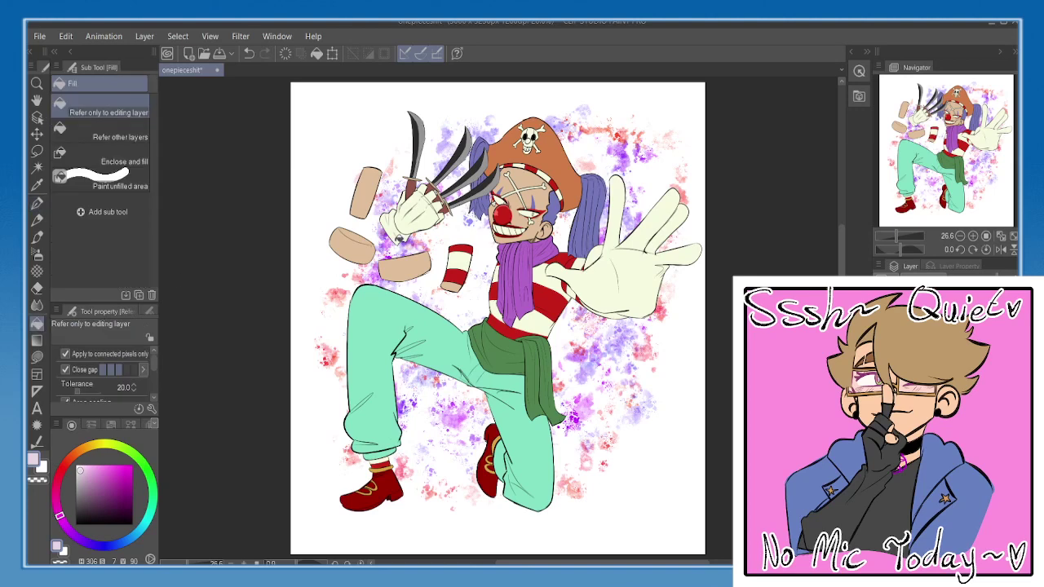
left_click(398, 237)
key("h")
key("h")
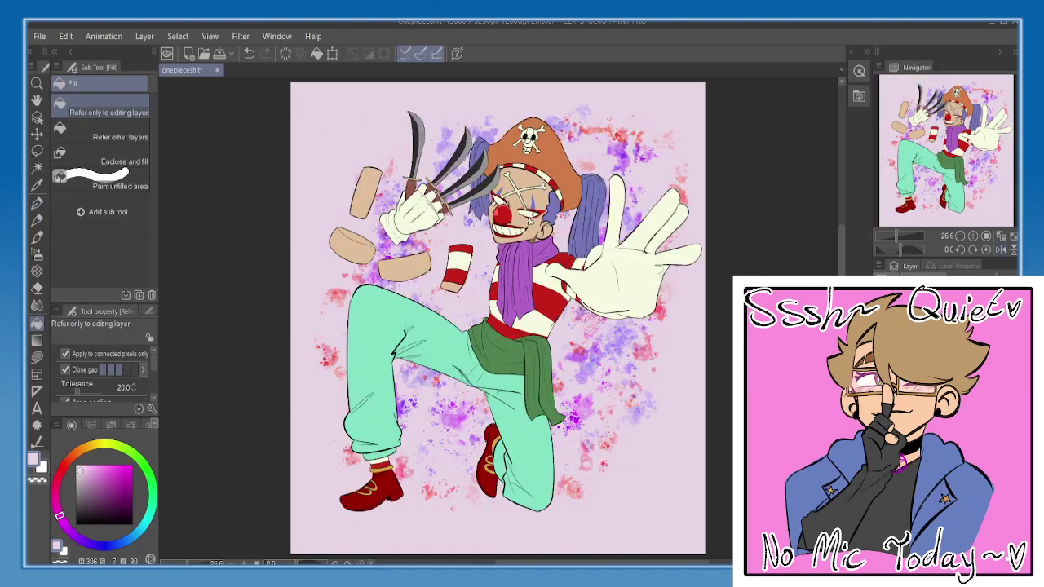
- Clear the splatter layer and paint magenta splashes around the figure's torso with the Watercolor splash brush at size 499.9
left_click(285, 53)
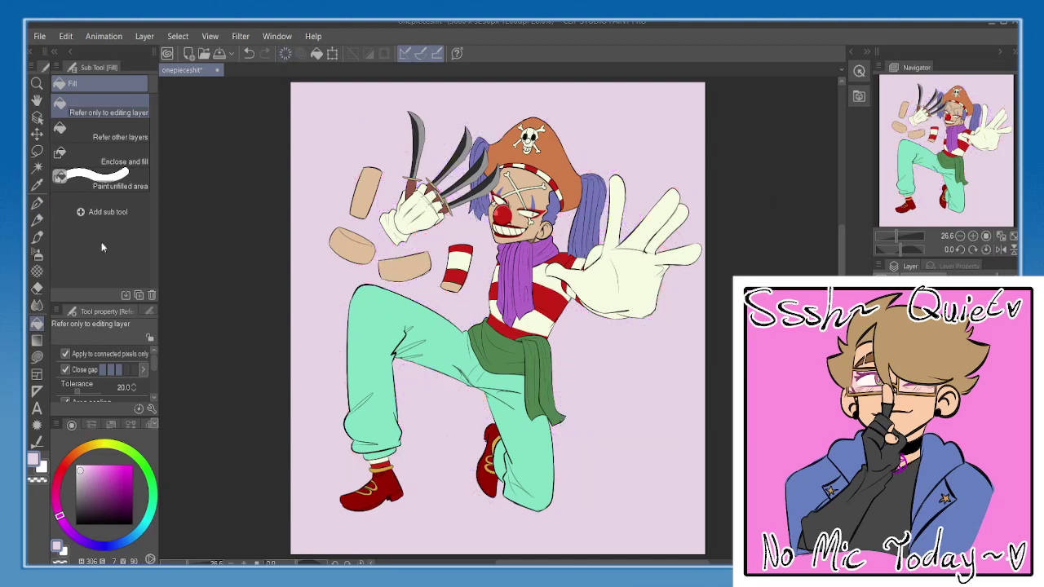
left_click(39, 237)
left_click(85, 84)
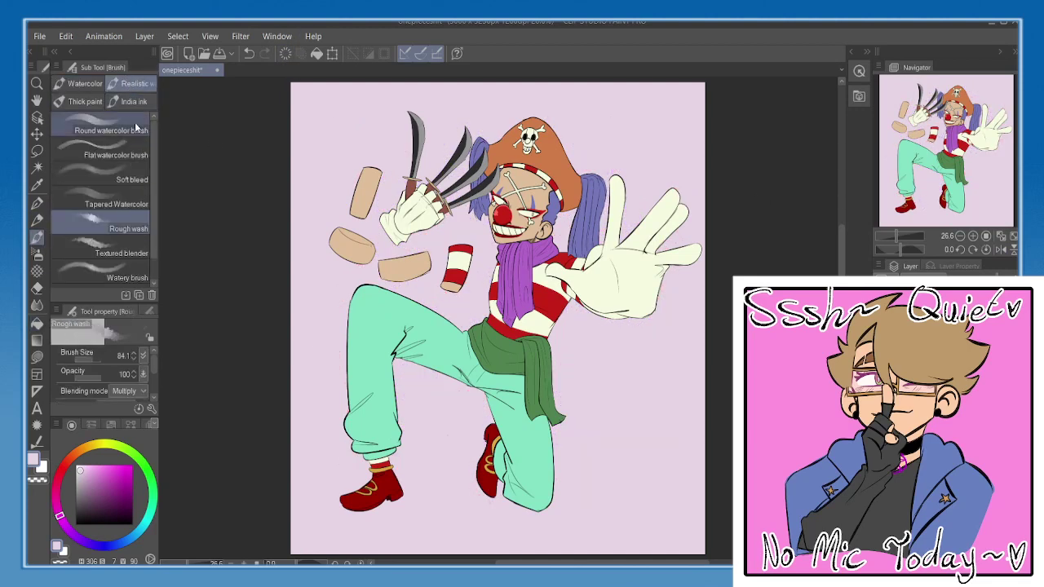
left_click(90, 87)
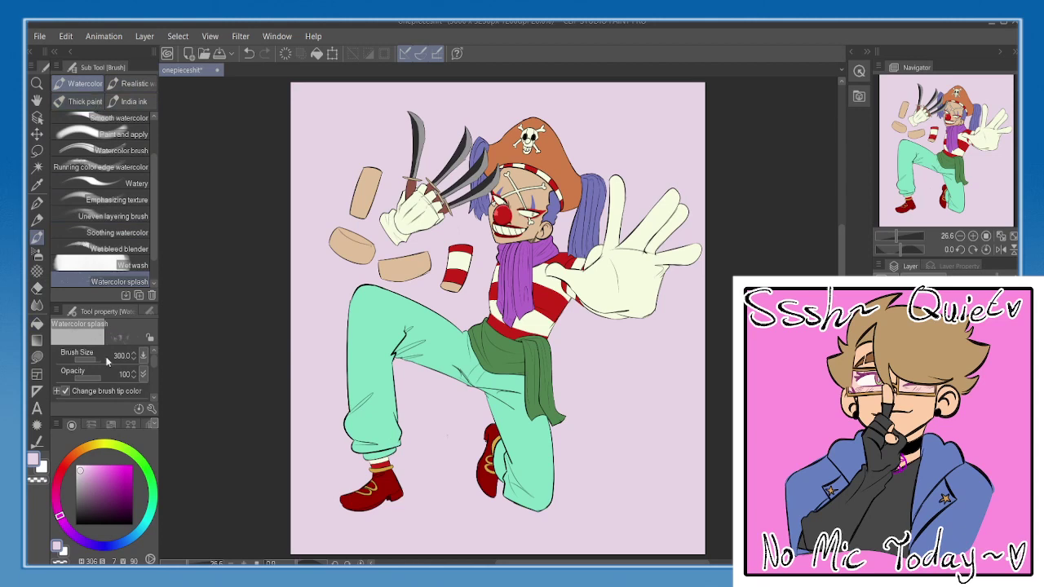
mouse_move(62, 519)
left_mouse_down()
mouse_move(161, 468)
mouse_move(161, 479)
left_mouse_up()
left_click_drag(99, 361, 96, 358)
key("ctrl+z")
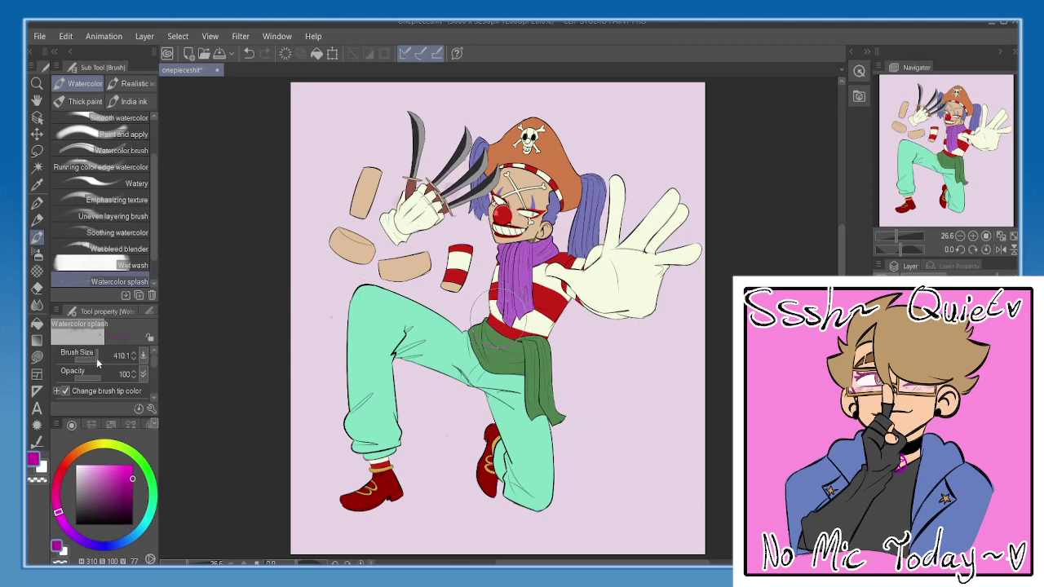
left_click(452, 280)
key("ctrl+z")
mouse_move(473, 251)
left_mouse_down()
mouse_move(466, 211)
mouse_move(456, 295)
mouse_move(481, 302)
mouse_move(558, 221)
mouse_move(550, 283)
mouse_move(628, 328)
mouse_move(563, 336)
mouse_move(465, 303)
mouse_move(432, 398)
mouse_move(576, 369)
mouse_move(461, 222)
mouse_move(432, 287)
mouse_move(581, 391)
left_mouse_up()
left_click_drag(651, 344, 628, 383)
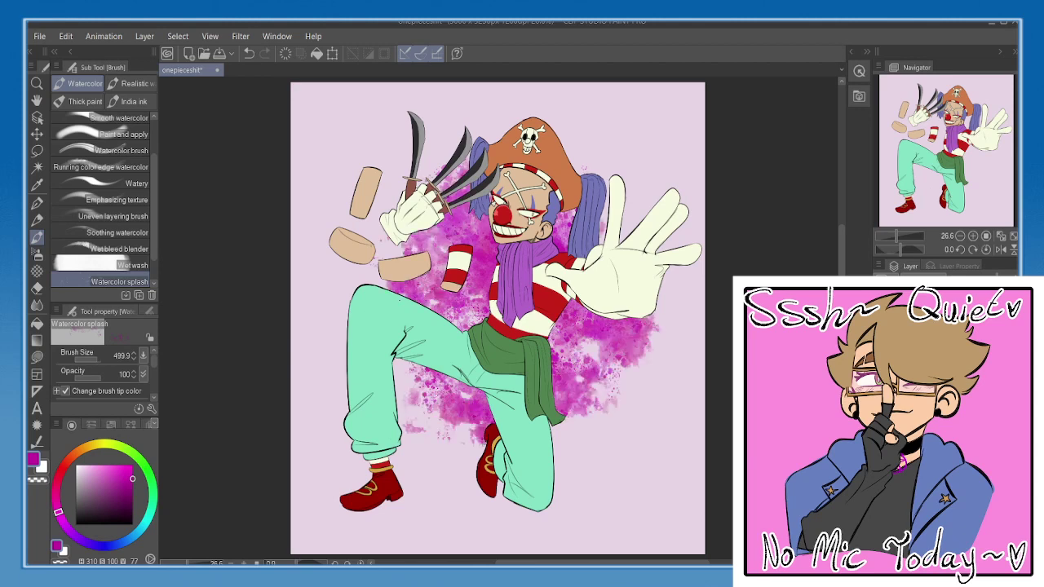
- Paint bright blue watercolour splashes (hue 221, saturation 100, value 100) around the outside of the magenta area
left_click(61, 473)
mouse_move(61, 473)
left_mouse_down()
mouse_move(103, 549)
mouse_move(120, 542)
left_mouse_up()
left_click_drag(125, 425, 139, 425)
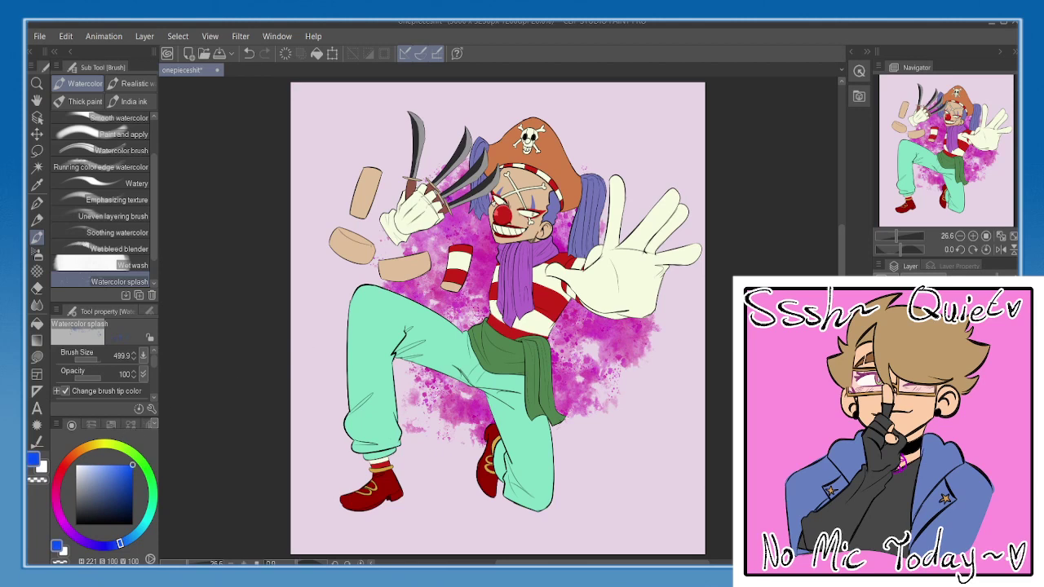
mouse_move(440, 173)
left_mouse_down()
mouse_move(377, 228)
mouse_move(408, 294)
mouse_move(432, 407)
mouse_move(571, 426)
mouse_move(636, 375)
mouse_move(685, 285)
mouse_move(570, 216)
mouse_move(461, 192)
mouse_move(371, 269)
mouse_move(337, 342)
left_mouse_up()
- Paint bright red watercolour splashes (hue 4, saturation 100, value 97) around the outer edge of the blue and magenta area
left_click(65, 468)
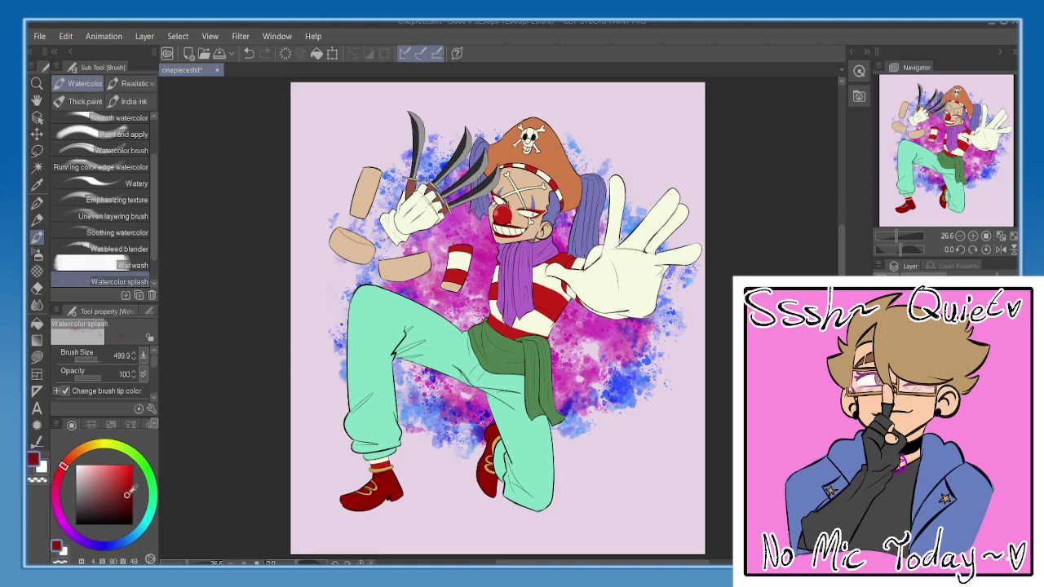
mouse_move(391, 157)
left_mouse_down()
mouse_move(330, 196)
mouse_move(336, 456)
mouse_move(571, 485)
left_mouse_up()
key("ctrl+z")
mouse_move(395, 167)
left_mouse_down()
mouse_move(343, 196)
mouse_move(304, 306)
mouse_move(341, 400)
mouse_move(440, 481)
mouse_move(628, 383)
mouse_move(685, 236)
mouse_move(656, 350)
mouse_move(449, 113)
mouse_move(591, 398)
mouse_move(444, 466)
left_mouse_up()
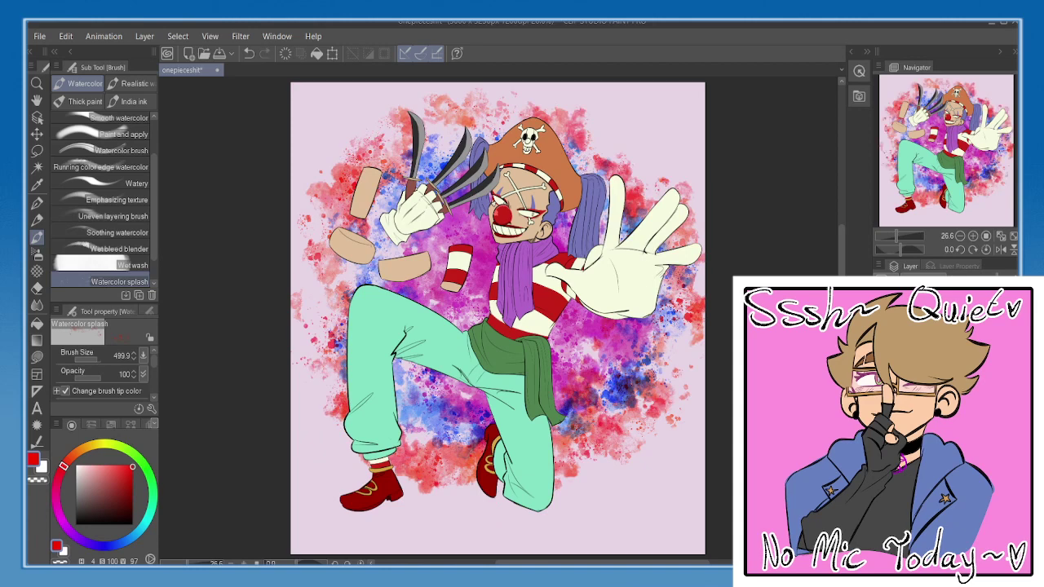
mouse_move(658, 352)
left_mouse_down()
mouse_move(571, 490)
mouse_move(324, 314)
mouse_move(591, 481)
mouse_move(675, 151)
mouse_move(398, 130)
left_mouse_up()
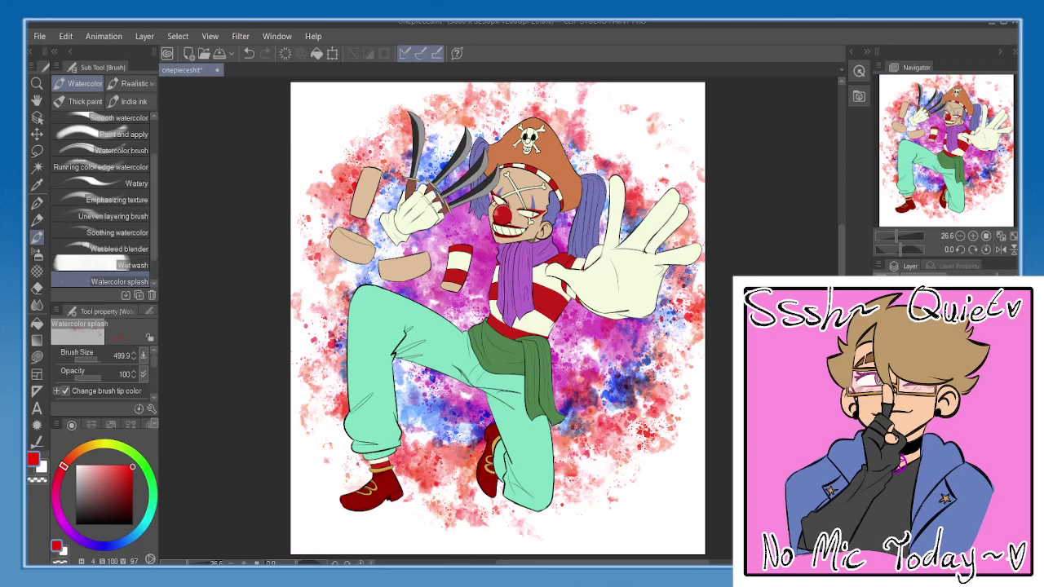
- Fill the background behind the splashes with mid grey and refill it with solid black
key("c")
left_click(37, 323)
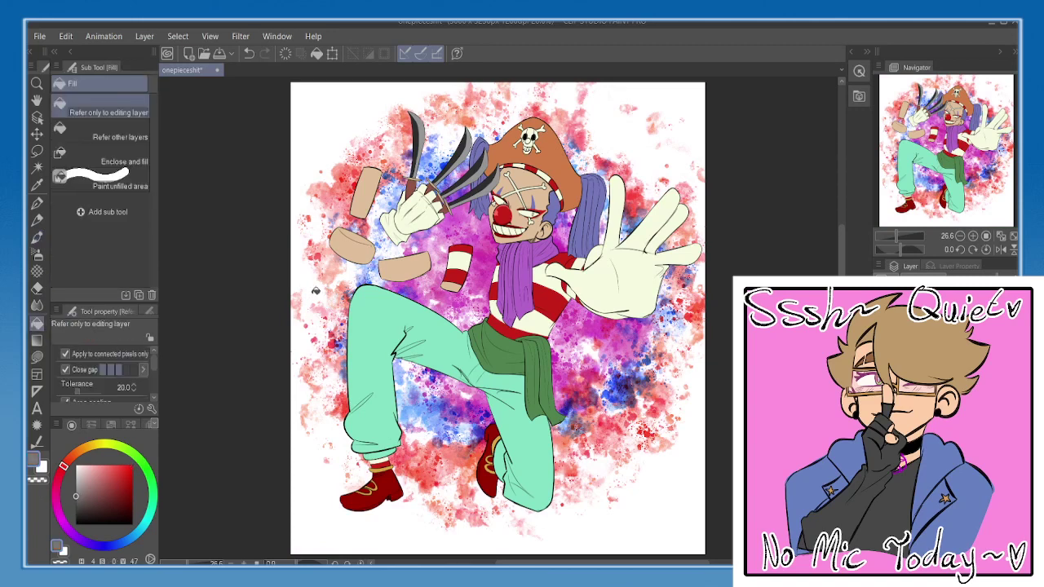
left_click(401, 285)
left_click_drag(405, 284, 403, 291)
left_click(76, 524)
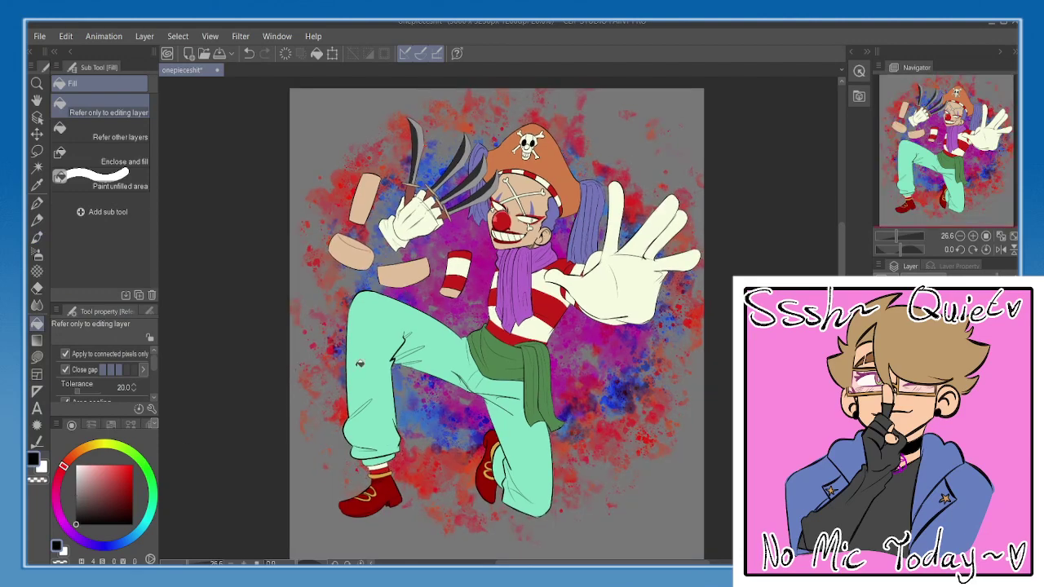
left_click(365, 357)
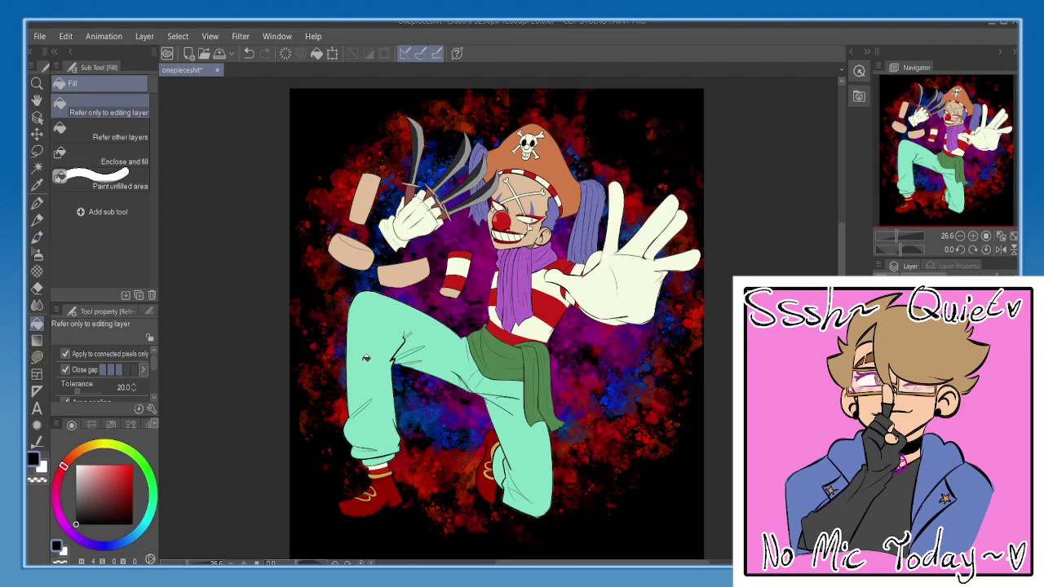
mouse_move(416, 418)
left_mouse_down()
mouse_move(421, 374)
mouse_move(411, 408)
left_mouse_up()
left_click(1013, 237)
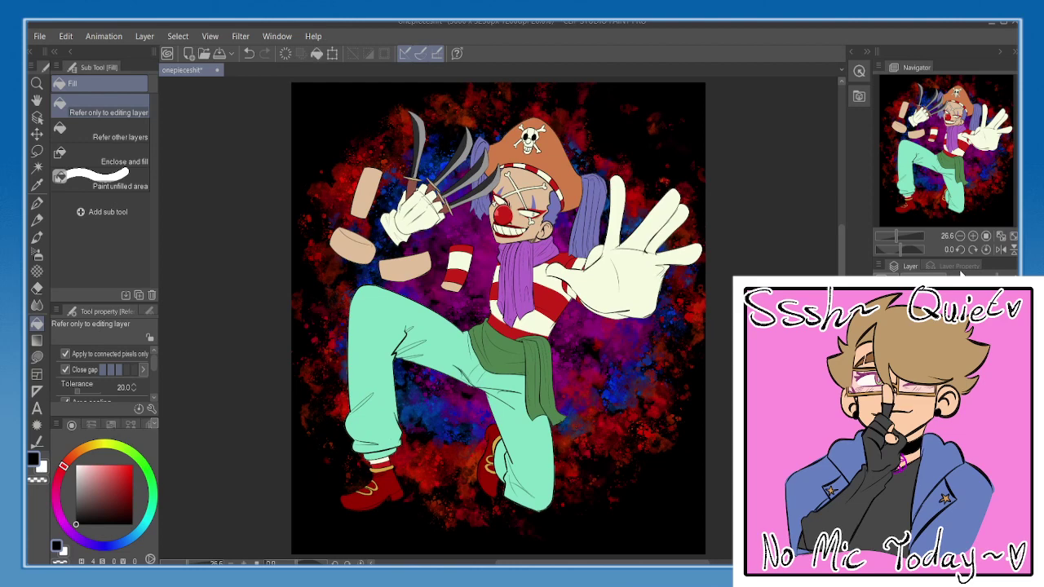
- Add a white border effect around the figure and thicken it slightly
left_click(959, 267)
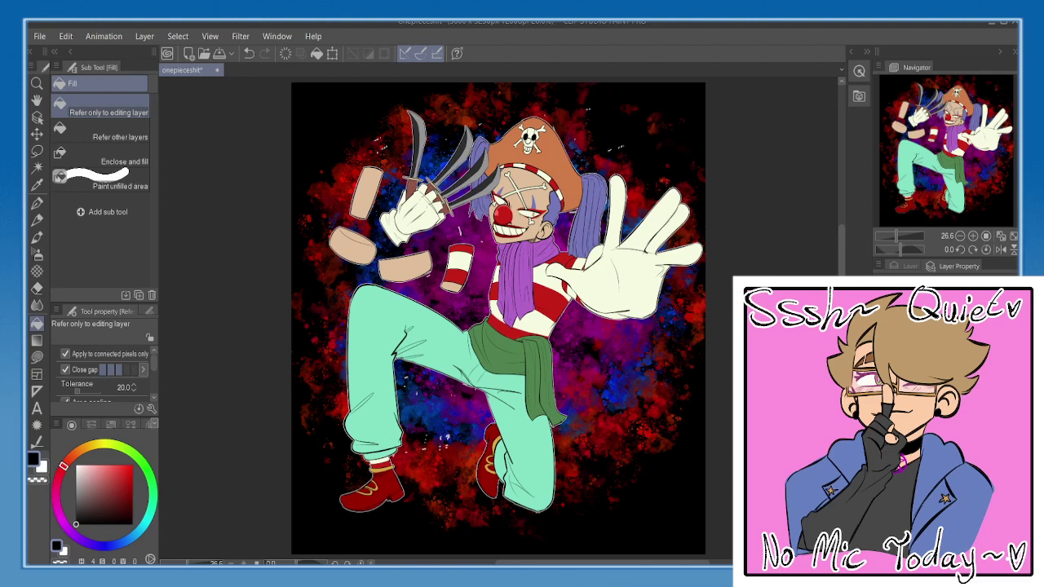
mouse_move(937, 326)
left_mouse_down()
mouse_move(951, 326)
mouse_move(941, 326)
left_mouse_up()
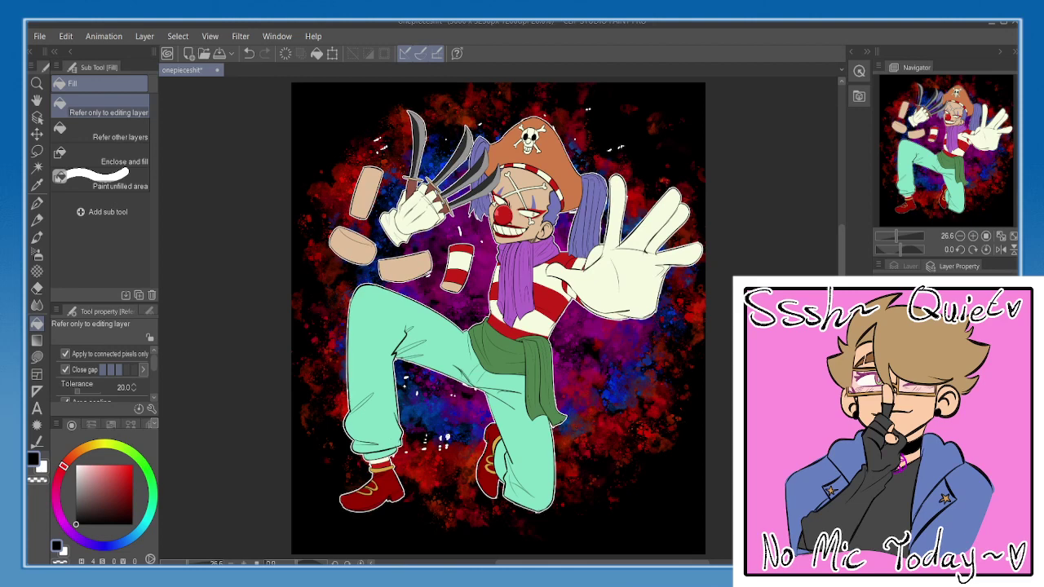
left_click(908, 267)
- Hide the black background layer and save the file
left_click(882, 408)
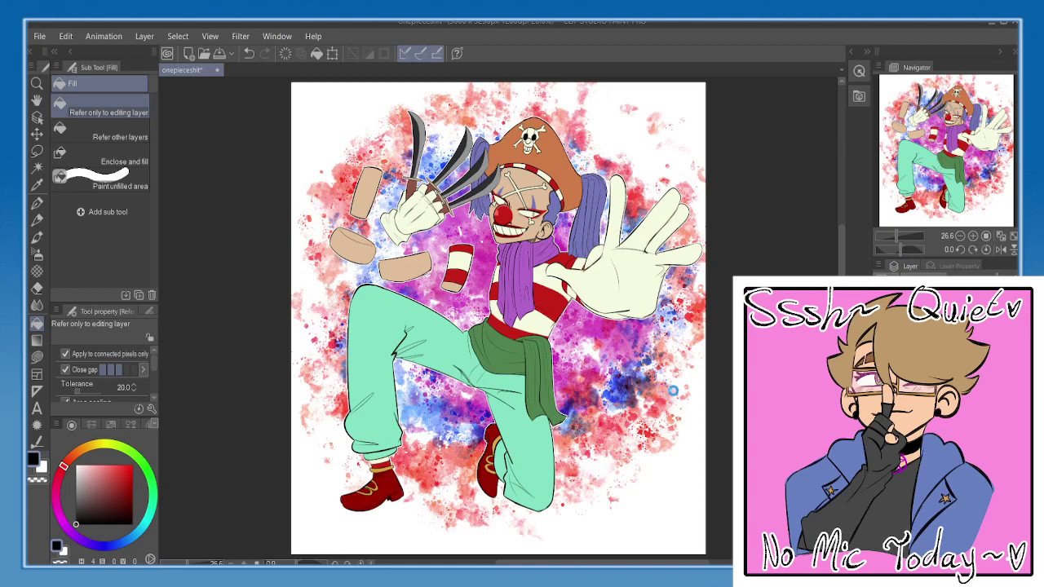
key("ctrl+s")
left_click(884, 391)
left_click(884, 391)
key("x")
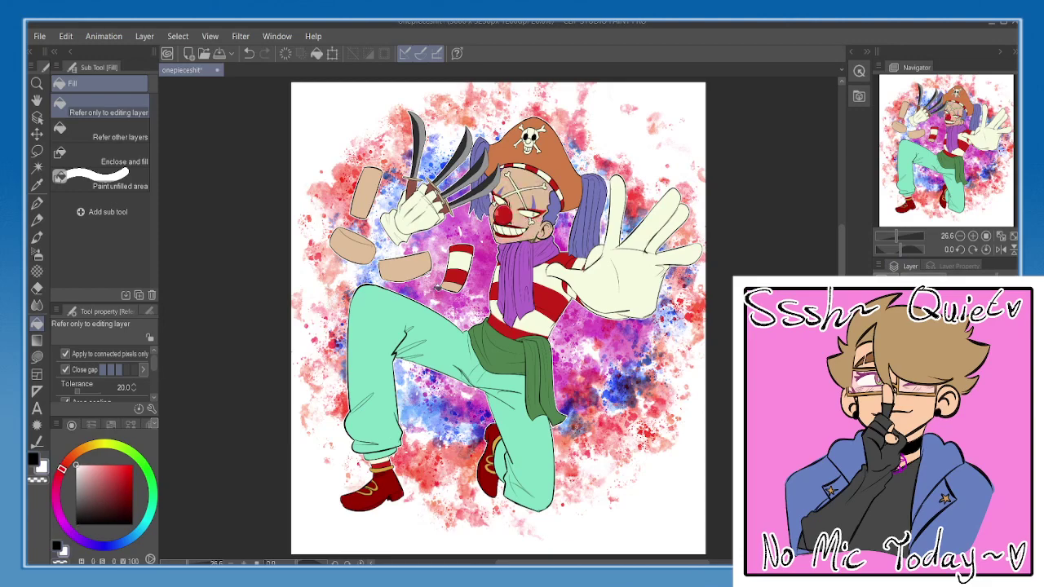
scroll(437, 292, "up", 2)
key("x")
key("x")
key("x")
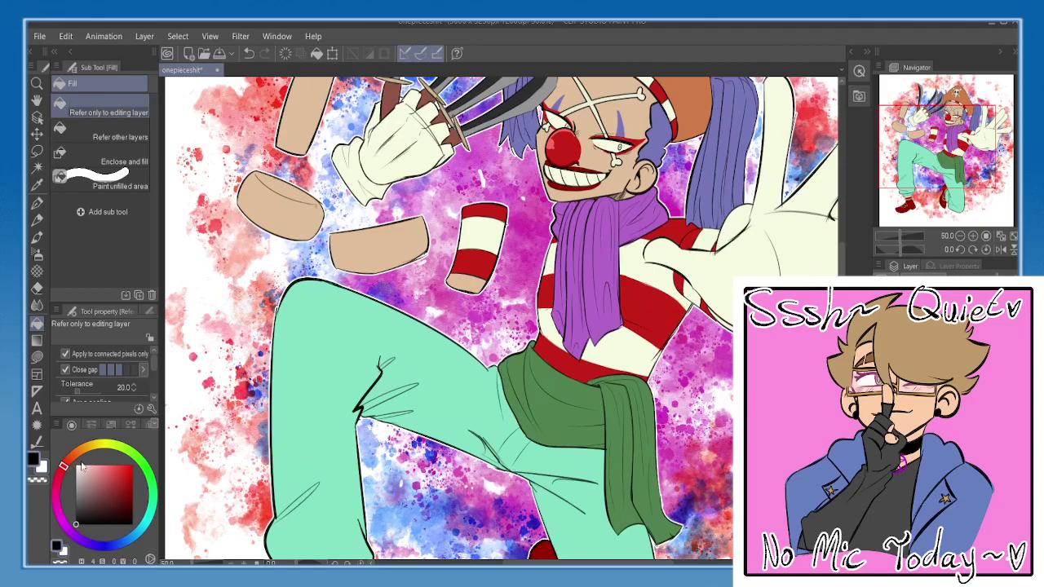
left_click(69, 458)
left_click(118, 491)
left_click(118, 486)
- Write the note "hmm." in black with the textured ink pen in the canvas's blank upper-left corner
key("p")
left_click_drag(559, 190, 503, 334)
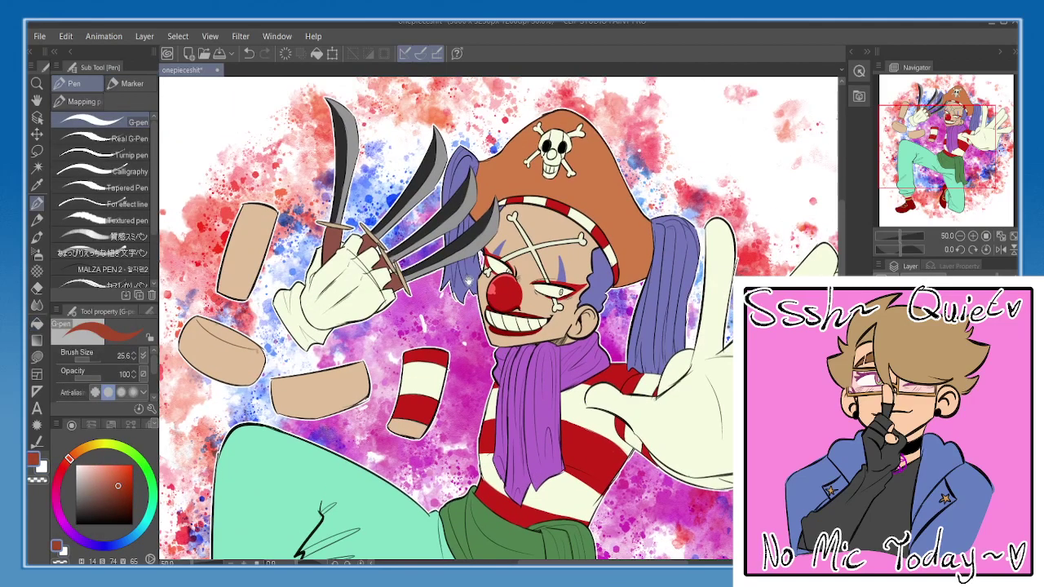
scroll(473, 268, "up", 3)
left_click_drag(509, 238, 478, 267)
scroll(478, 269, "up", 4)
scroll(498, 318, "down", 3)
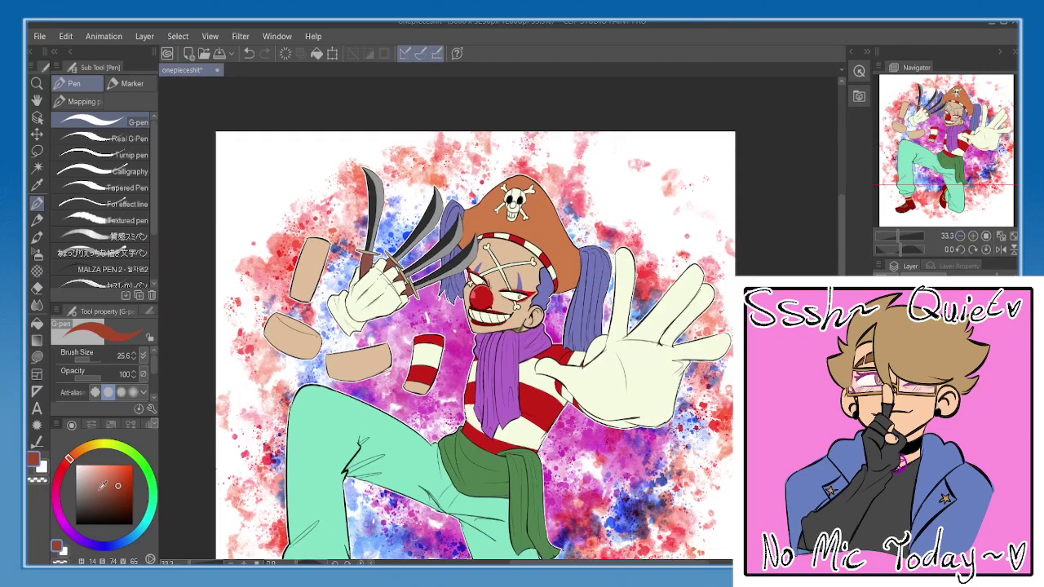
left_click(76, 523)
scroll(304, 212, "up", 1)
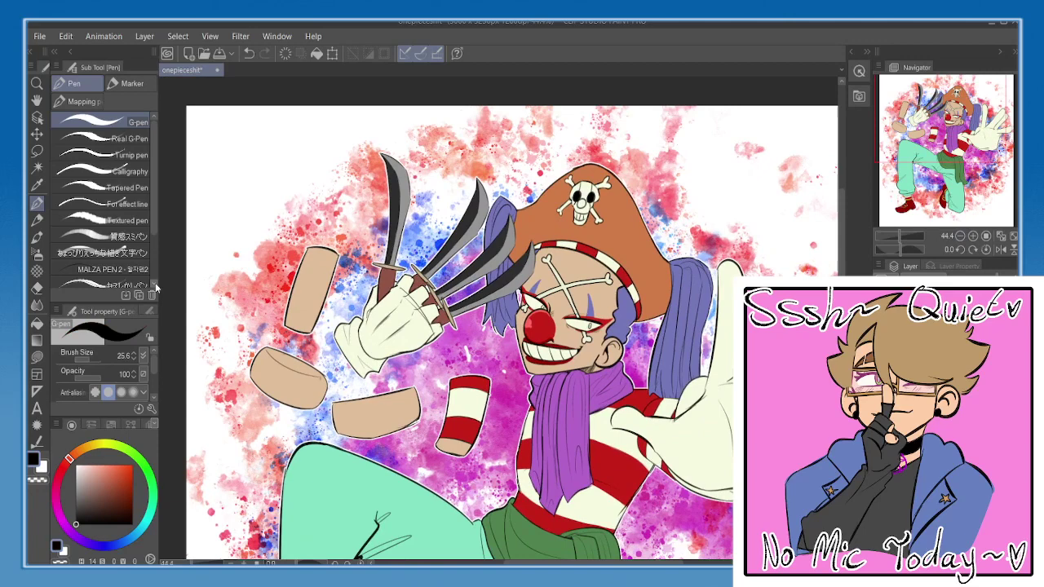
left_click(122, 236)
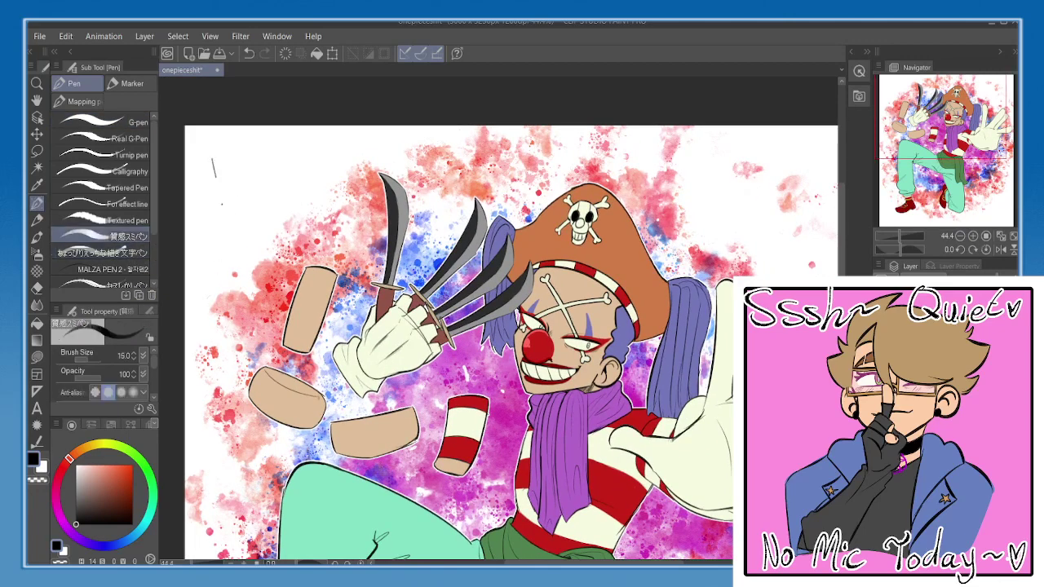
left_click_drag(215, 177, 237, 208)
left_click_drag(259, 174, 275, 195)
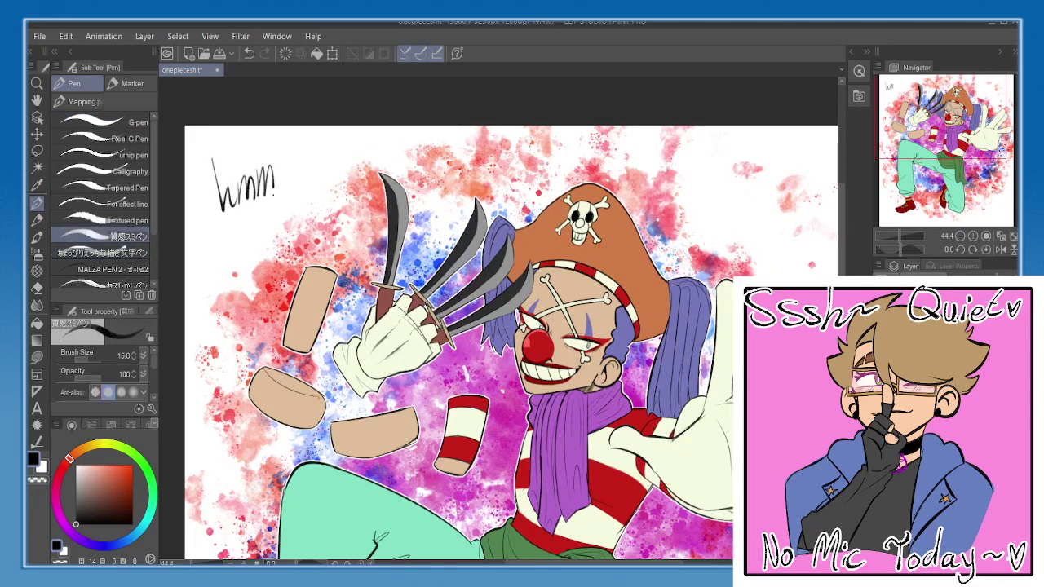
left_click_drag(369, 228, 346, 199)
- Try sketching curved light-direction lines across the figure and from the canvas's top edge
key("ctrl+minus")
key("ctrl+minus")
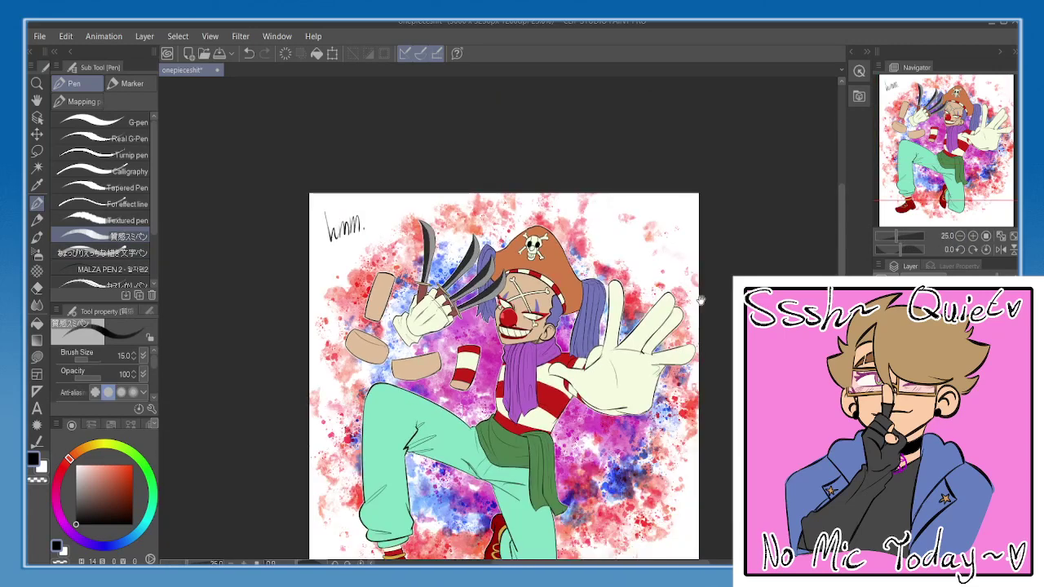
left_click_drag(618, 294, 598, 209)
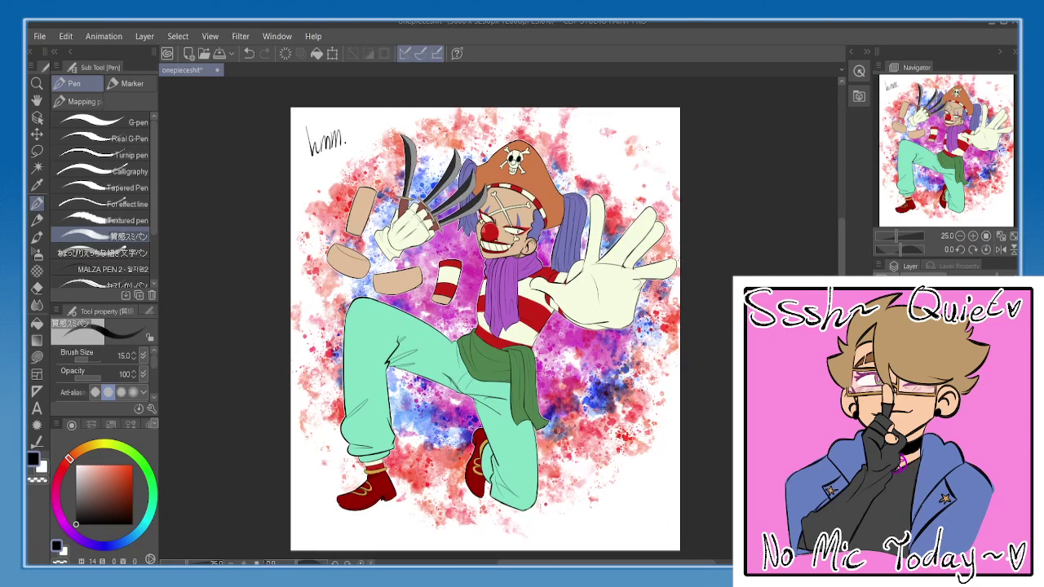
mouse_move(646, 308)
left_mouse_down()
mouse_move(640, 295)
mouse_move(629, 325)
left_mouse_up()
left_click_drag(433, 124, 662, 395)
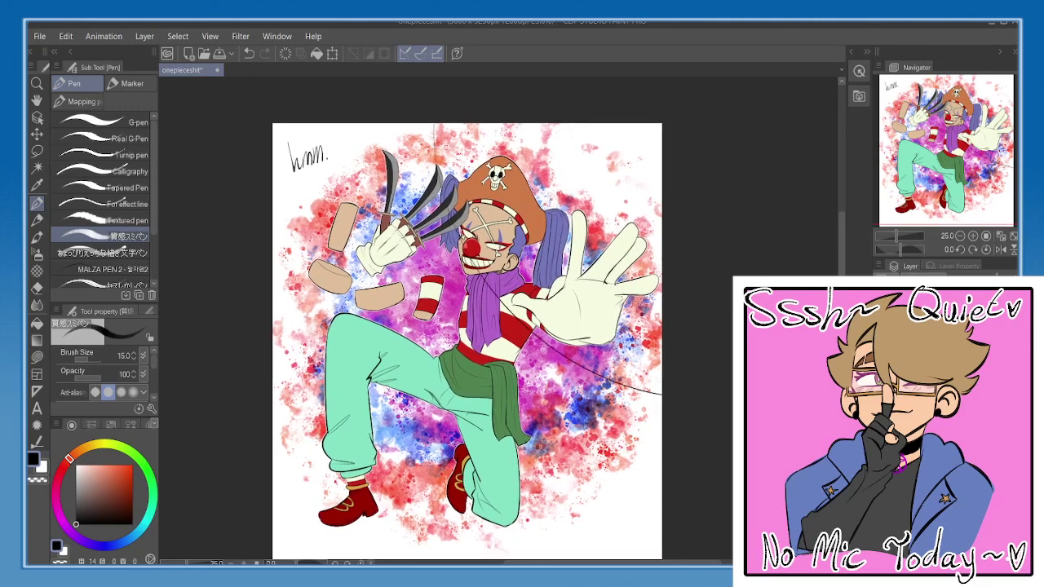
key("ctrl+z")
mouse_move(491, 248)
left_mouse_down()
mouse_move(507, 218)
mouse_move(492, 226)
mouse_move(502, 234)
left_mouse_up()
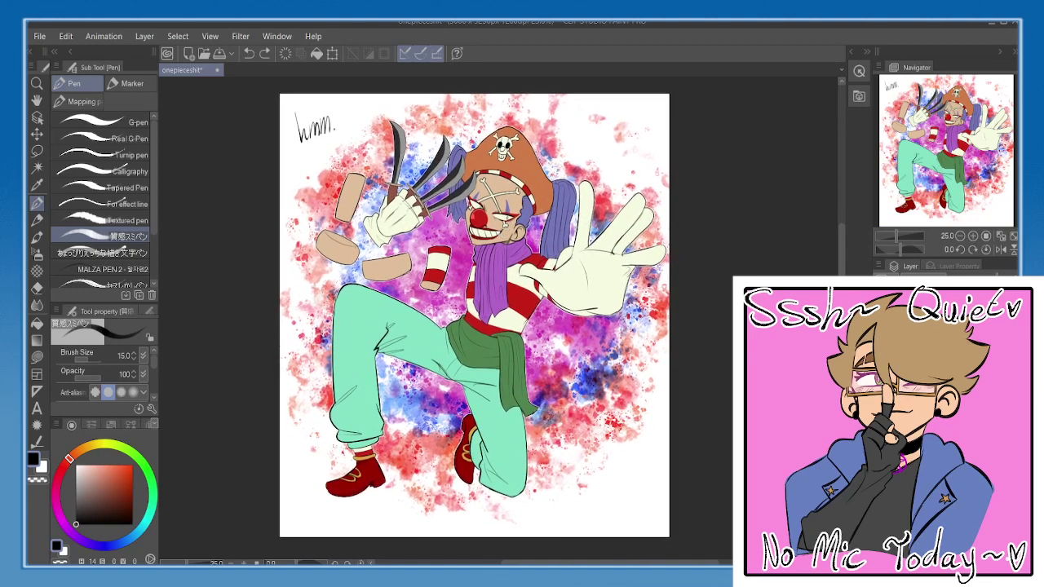
left_click_drag(577, 95, 669, 161)
key("ctrl+z")
- Try sketching a spotlight as an oval above the pirate hat with beam lines running down both sides
left_click_drag(515, 102, 519, 102)
left_click_drag(469, 132, 280, 357)
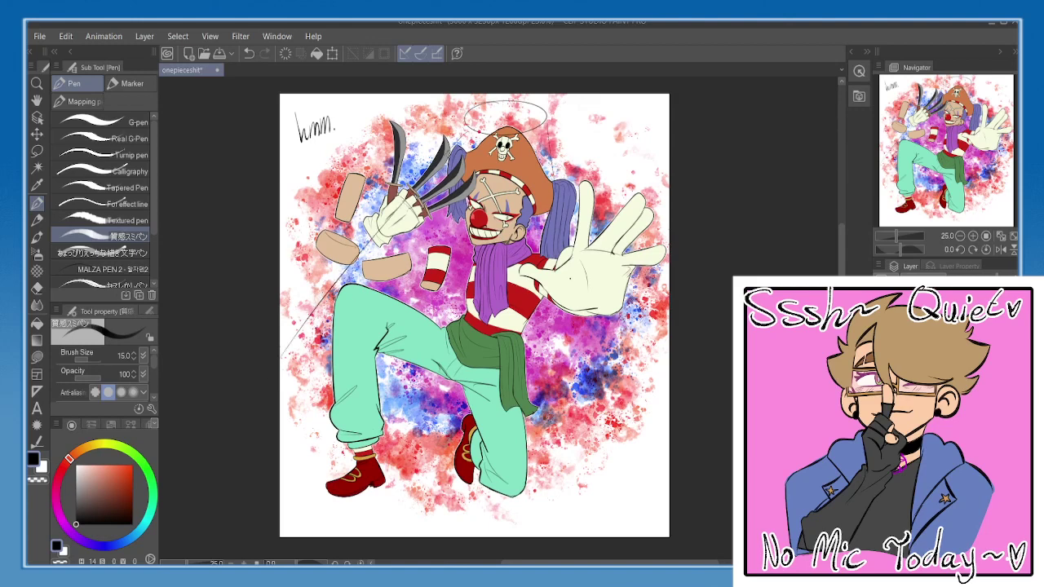
left_click_drag(548, 130, 616, 477)
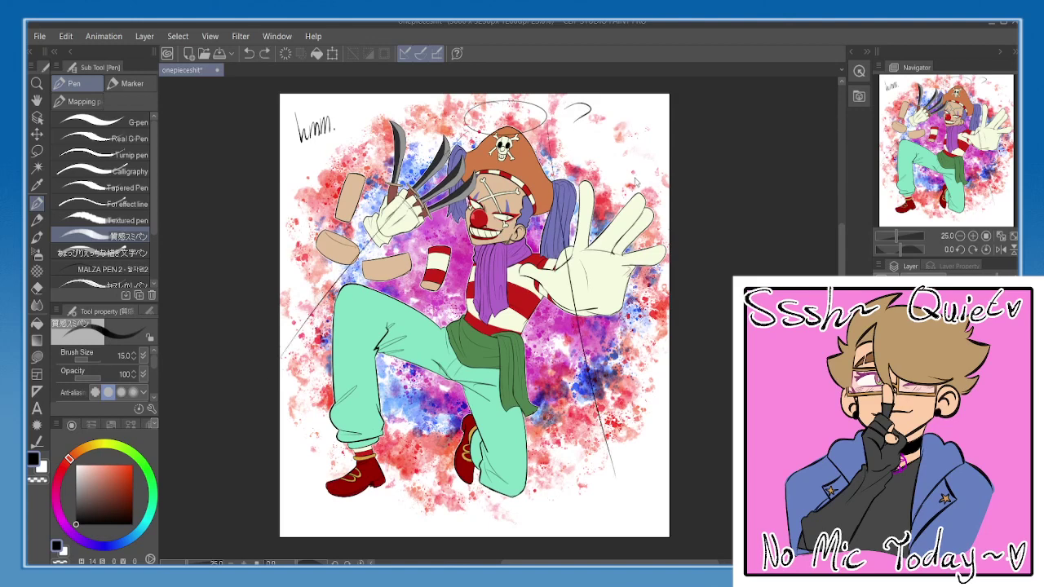
key("ctrl+z")
key("ctrl+z")
key("ctrl+z")
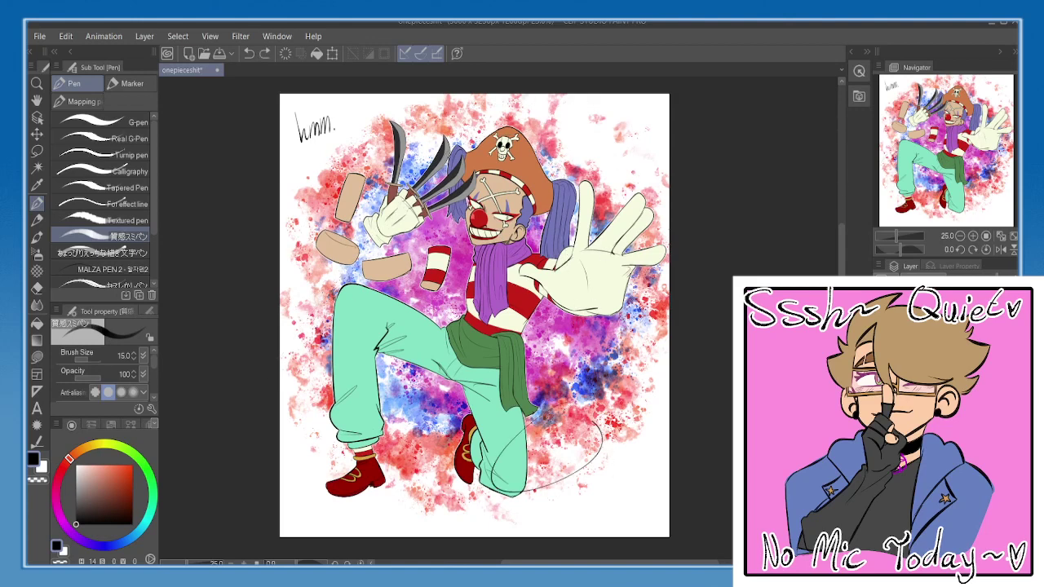
- Try sketching a spotlight as an oval near the kneeling leg with beam lines spreading upward
mouse_move(586, 459)
left_mouse_down()
mouse_move(524, 492)
mouse_move(474, 468)
mouse_move(281, 307)
left_mouse_up()
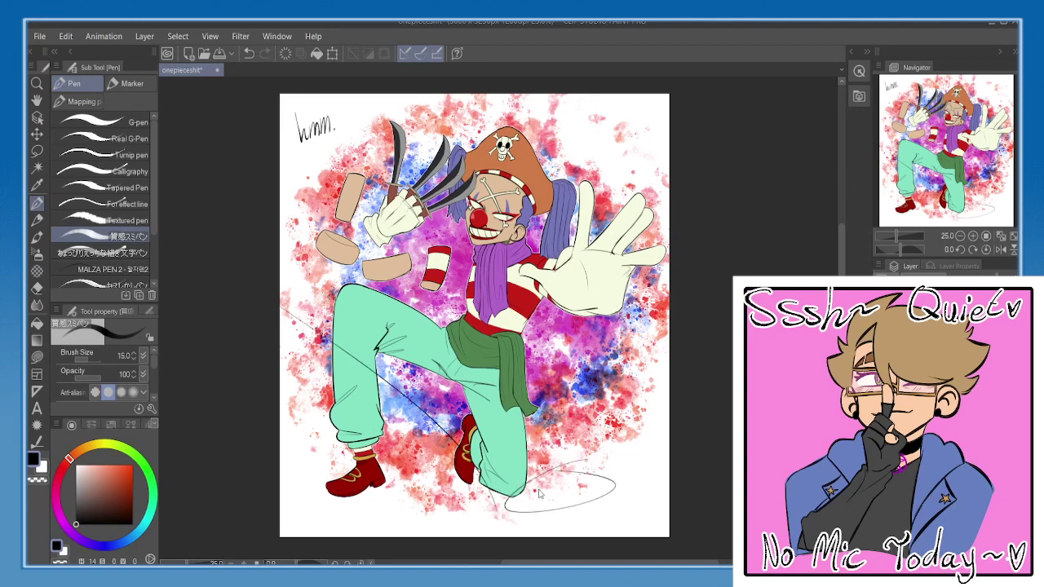
key("ctrl+z")
left_click_drag(507, 500, 280, 365)
left_click_drag(618, 486, 648, 93)
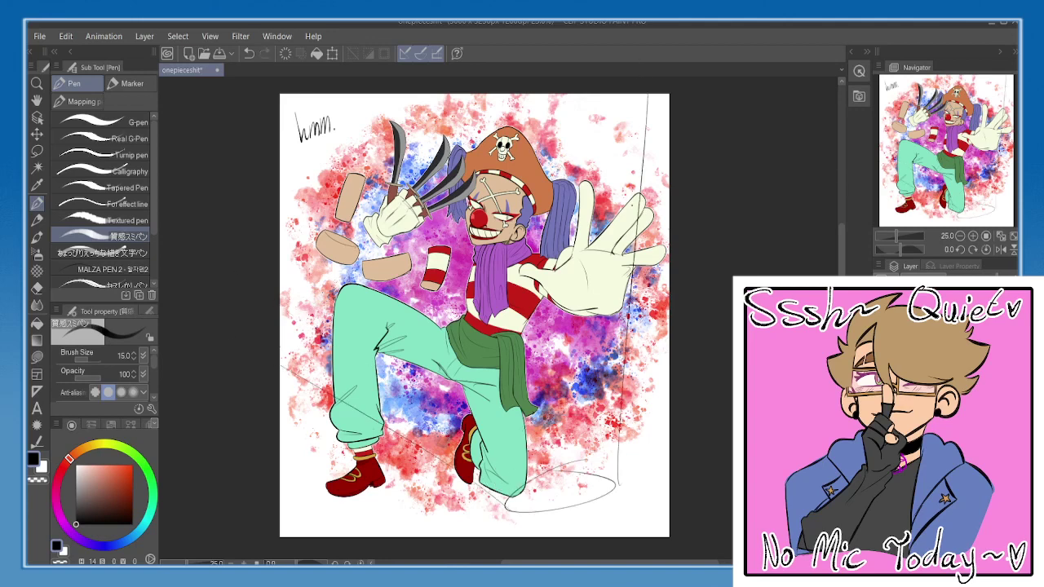
key("ctrl+z")
key("ctrl+z")
key("ctrl+z")
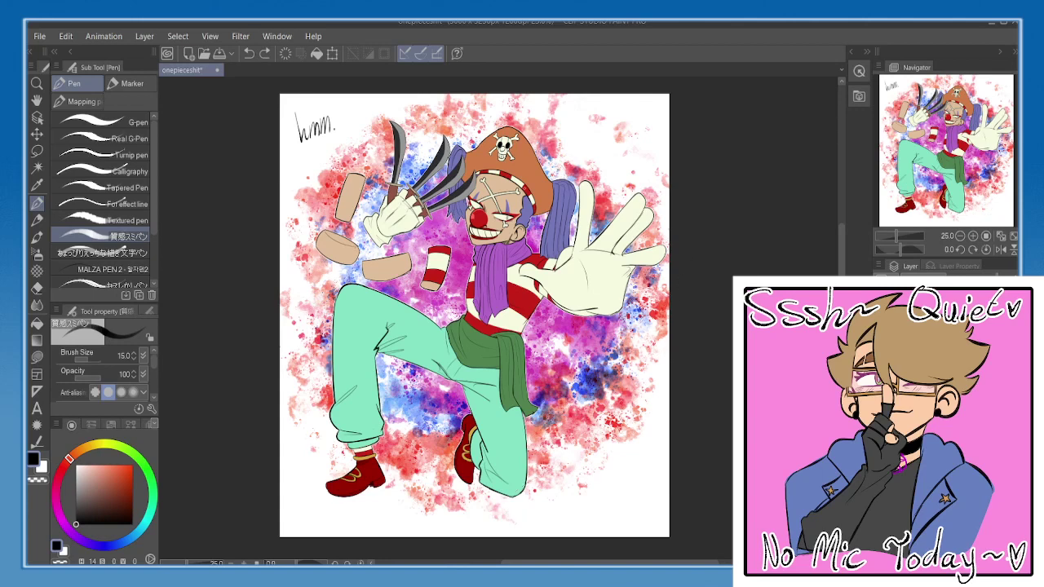
- Sketch a wide spotlight arc along the canvas's top edge with beam lines slanting down to both sides
left_click_drag(418, 134, 423, 133)
mouse_move(400, 92)
left_mouse_down()
mouse_move(483, 112)
mouse_move(613, 92)
mouse_move(172, 420)
left_mouse_up()
key("ctrl+z")
left_click_drag(611, 98, 674, 404)
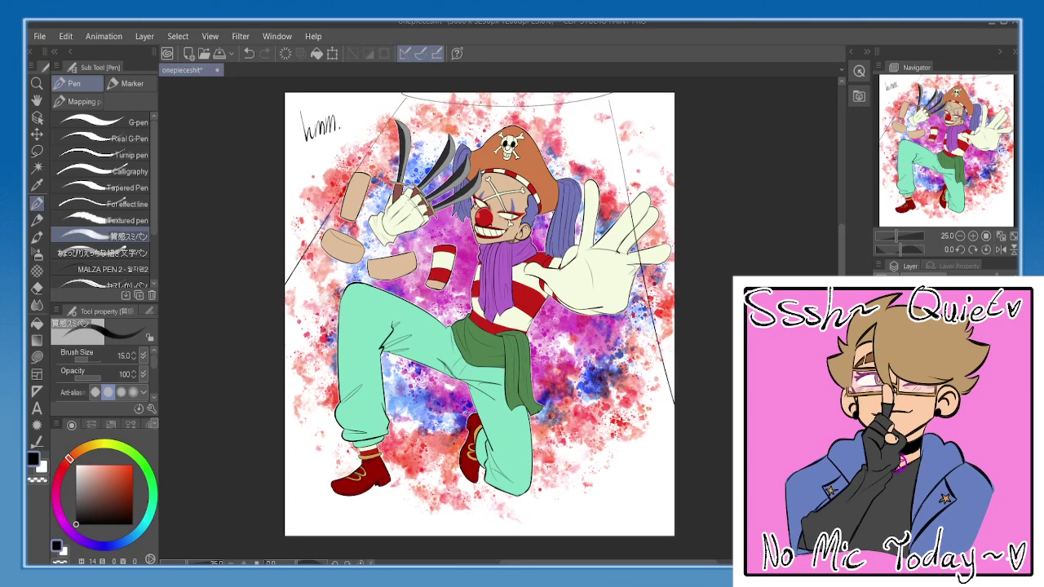
- Write the note "Spotlight." below the figure's feet
scroll(490, 338, "down", 2)
left_click_drag(412, 435, 401, 450)
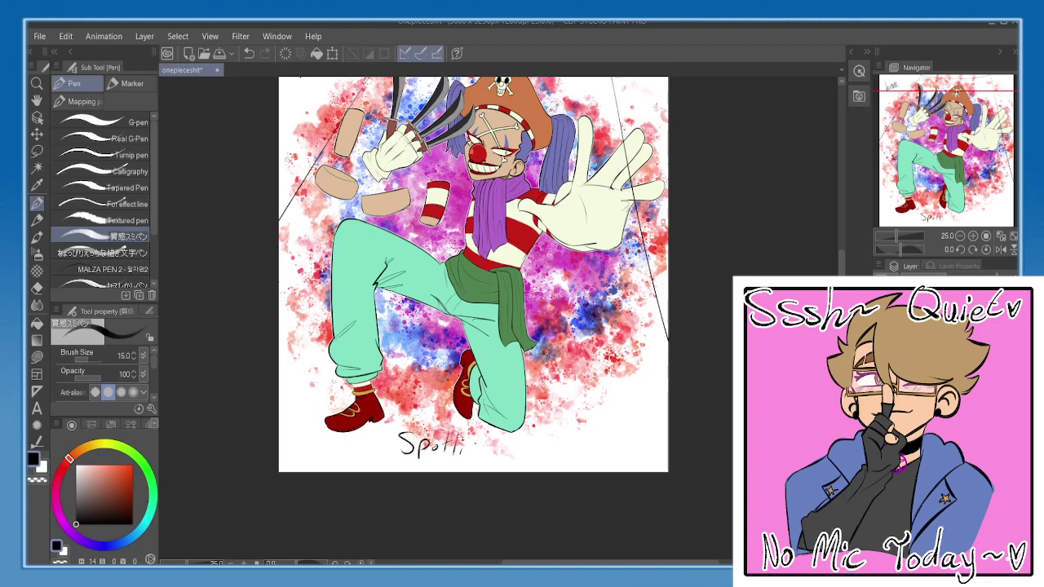
scroll(473, 285, "up", 1)
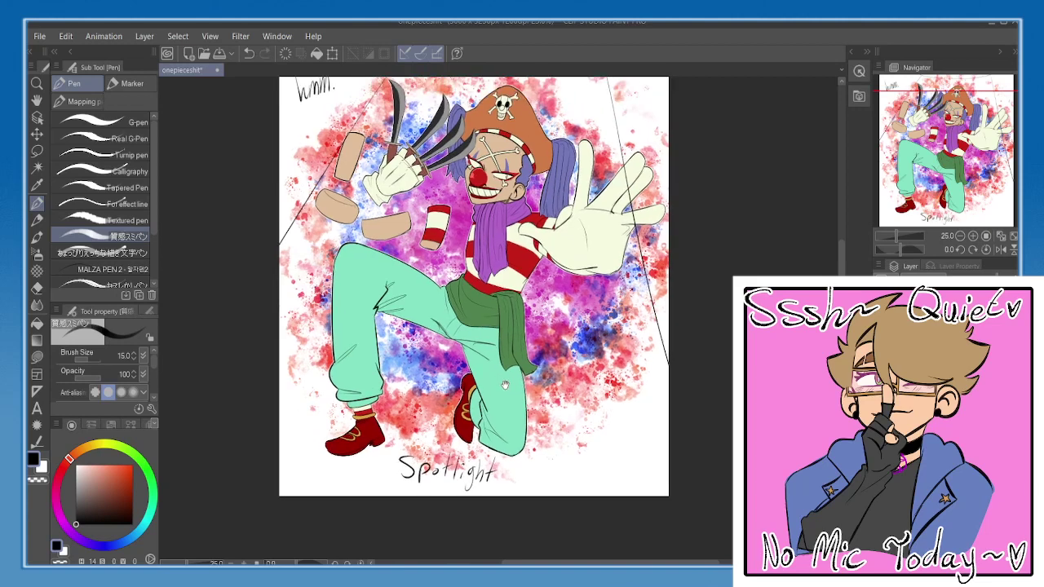
scroll(473, 313, "up", 1)
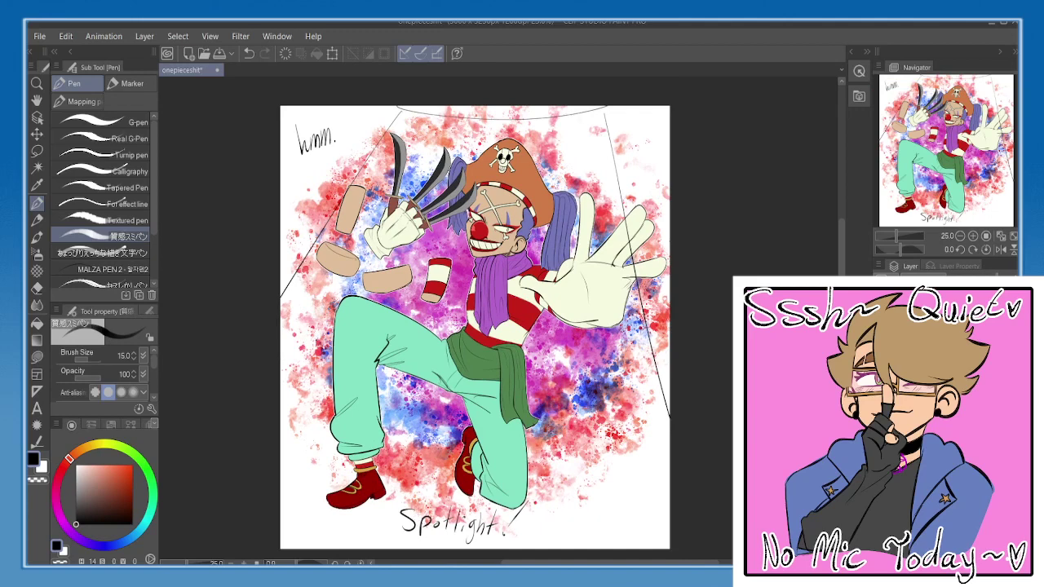
- Select the whole figure with Auto select, inverting the selected background and adding the body and outstretched hand
left_click(37, 167)
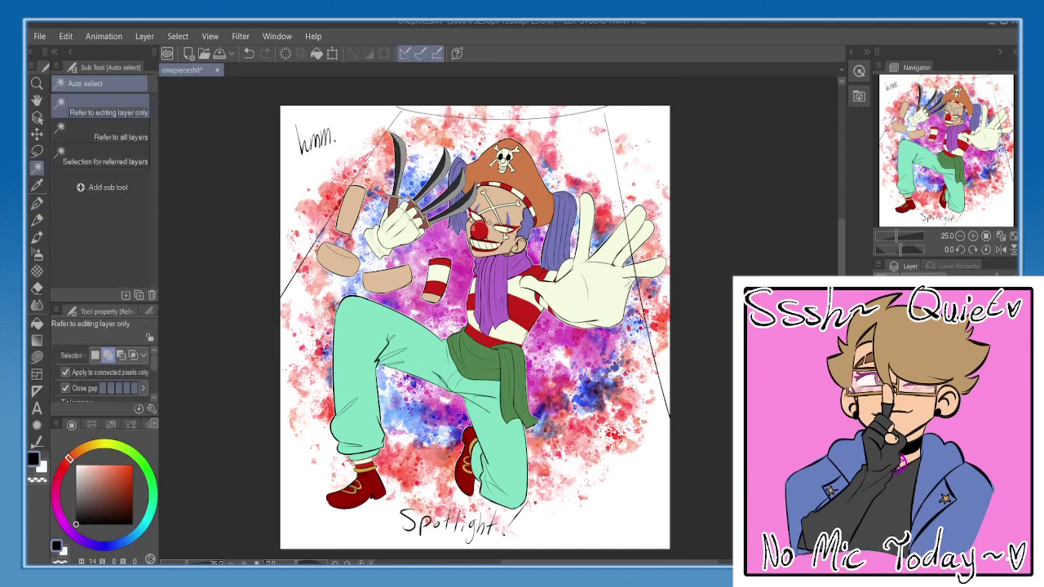
left_click(484, 346)
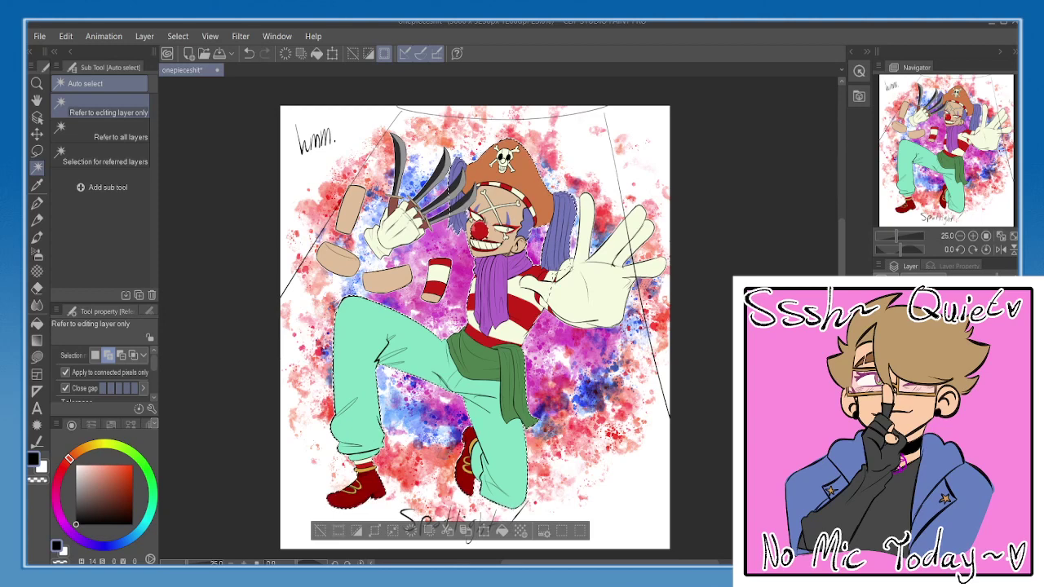
left_click(611, 296)
left_click(391, 236)
key("ctrl+z")
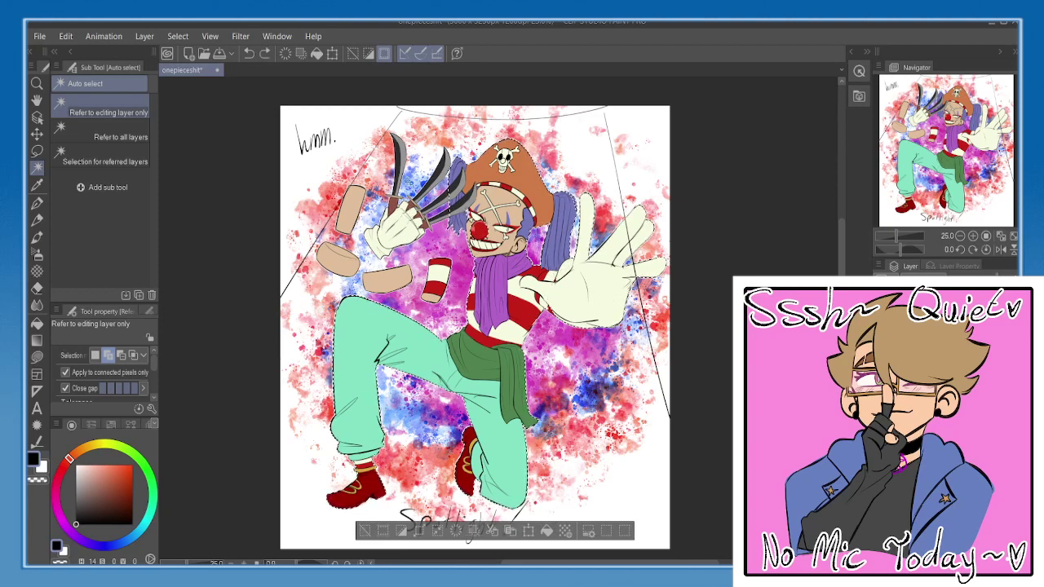
scroll(408, 181, "up", 1)
left_click(357, 294)
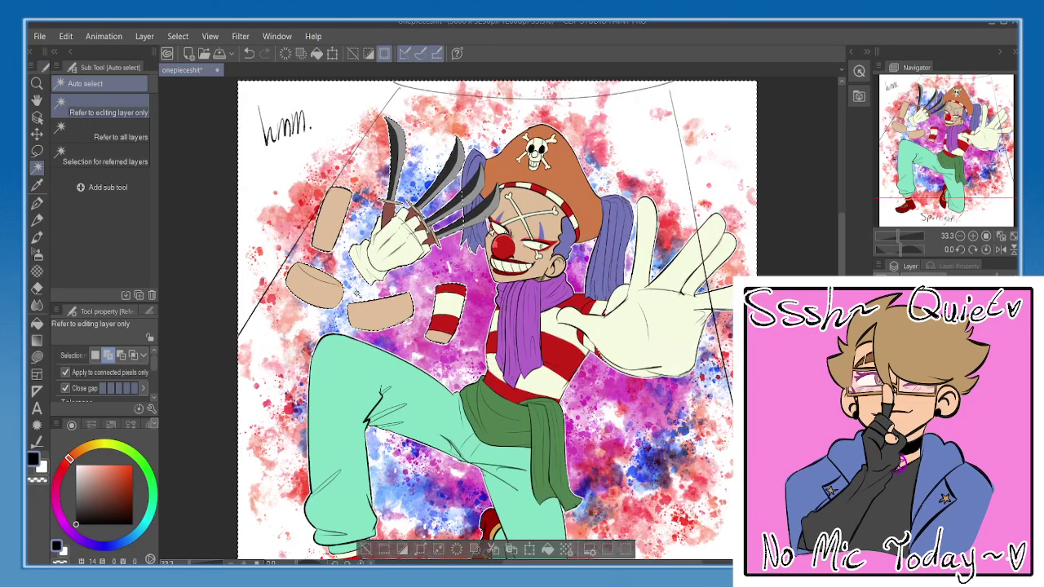
left_click(403, 548)
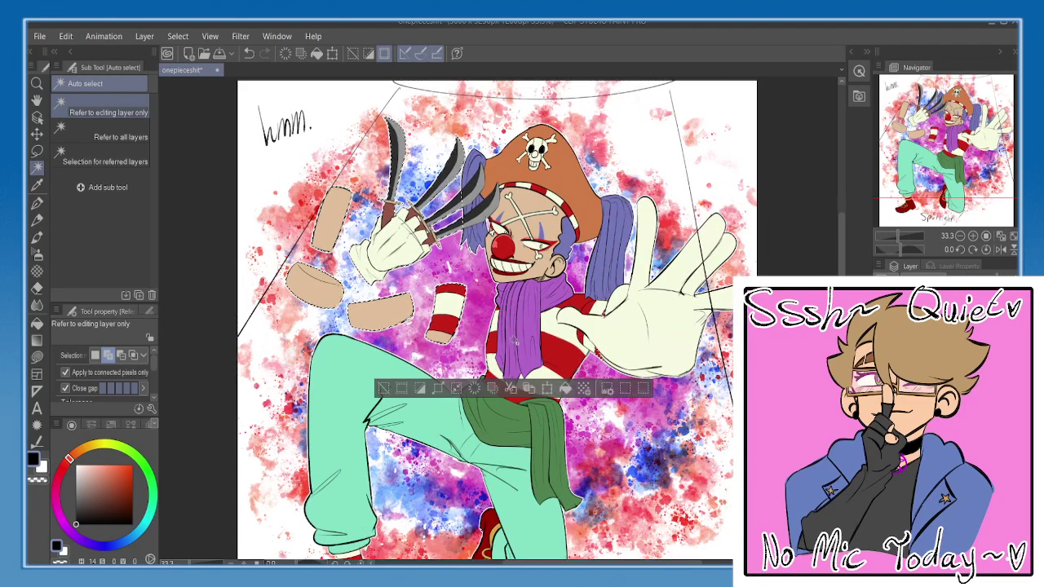
left_click_drag(611, 326, 610, 269)
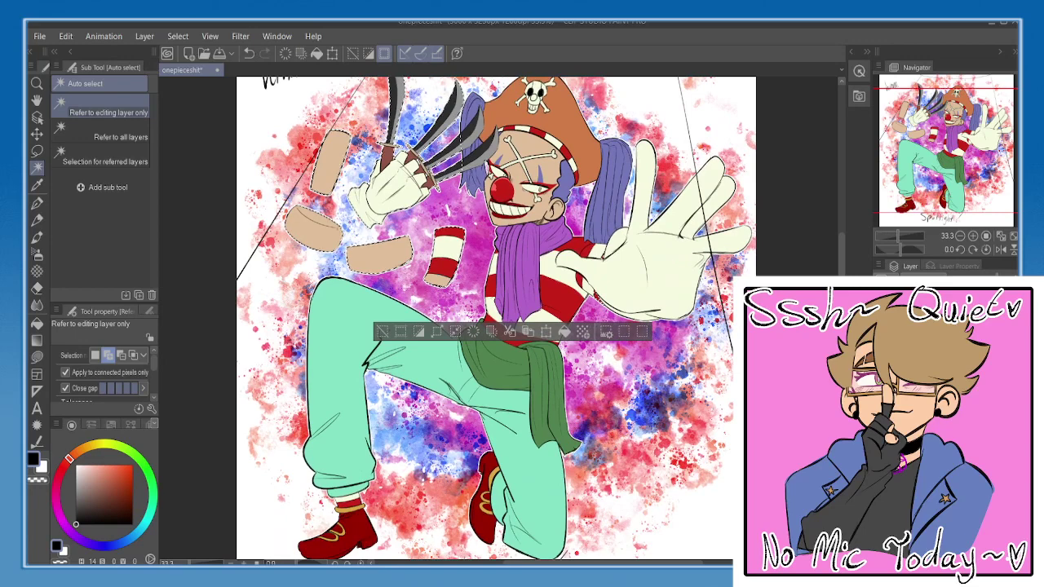
left_click(512, 396)
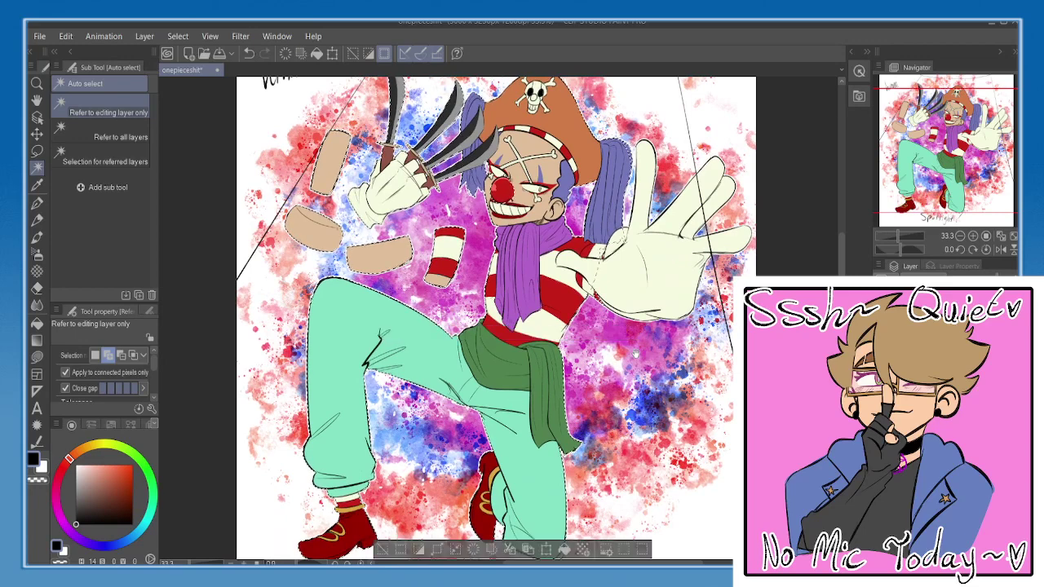
left_click_drag(637, 354, 627, 400)
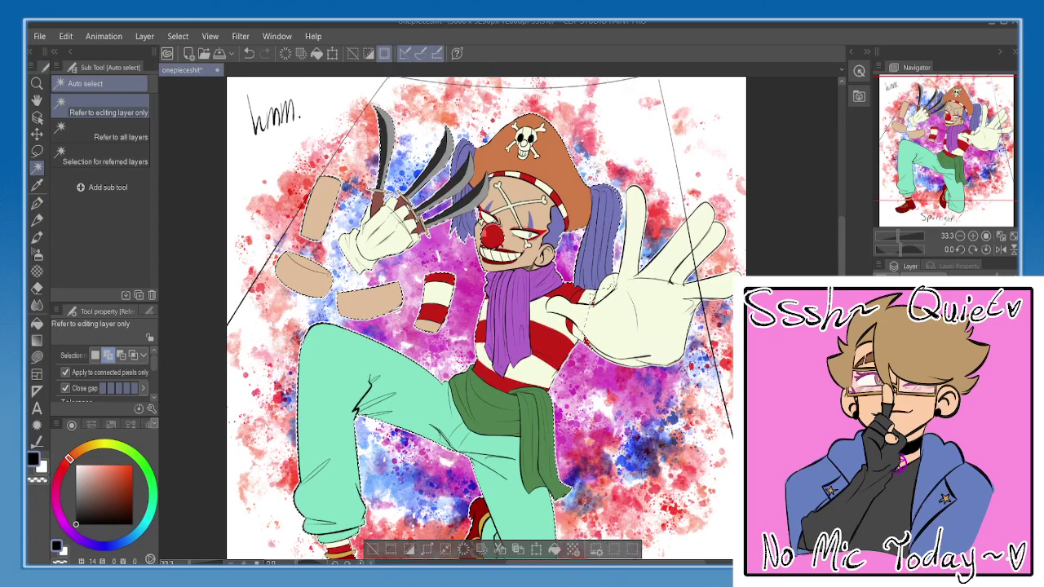
left_click(664, 326)
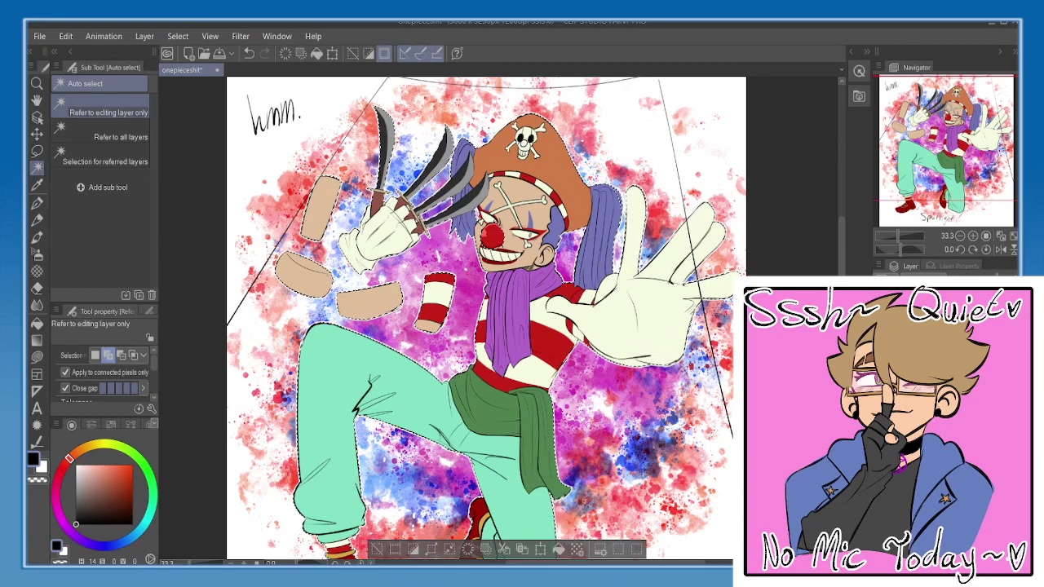
- Hide the handwritten notes and spotlight sketch and fit the whole canvas in view
left_click(883, 342)
left_click(882, 362)
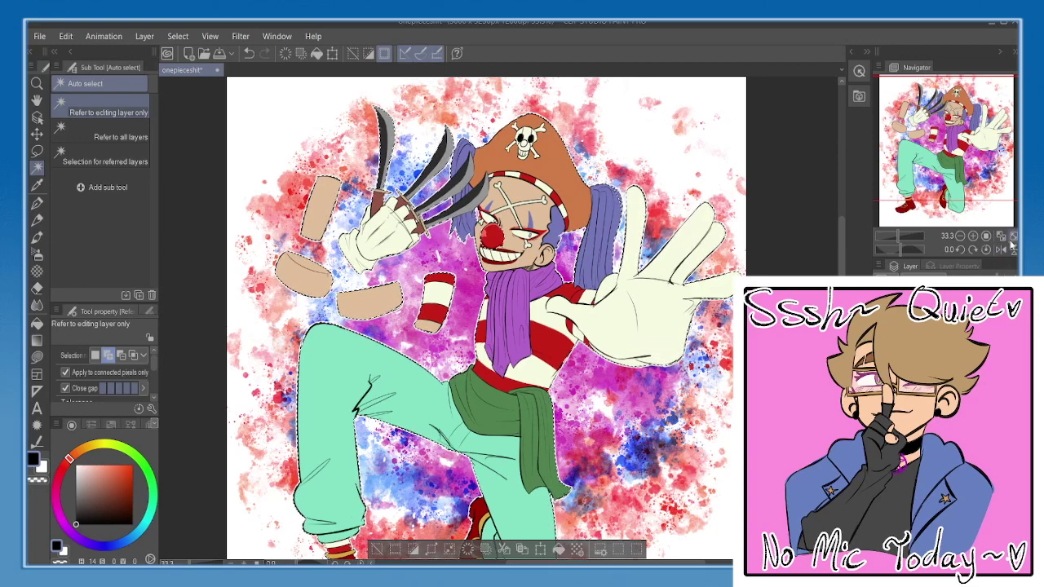
left_click(1012, 237)
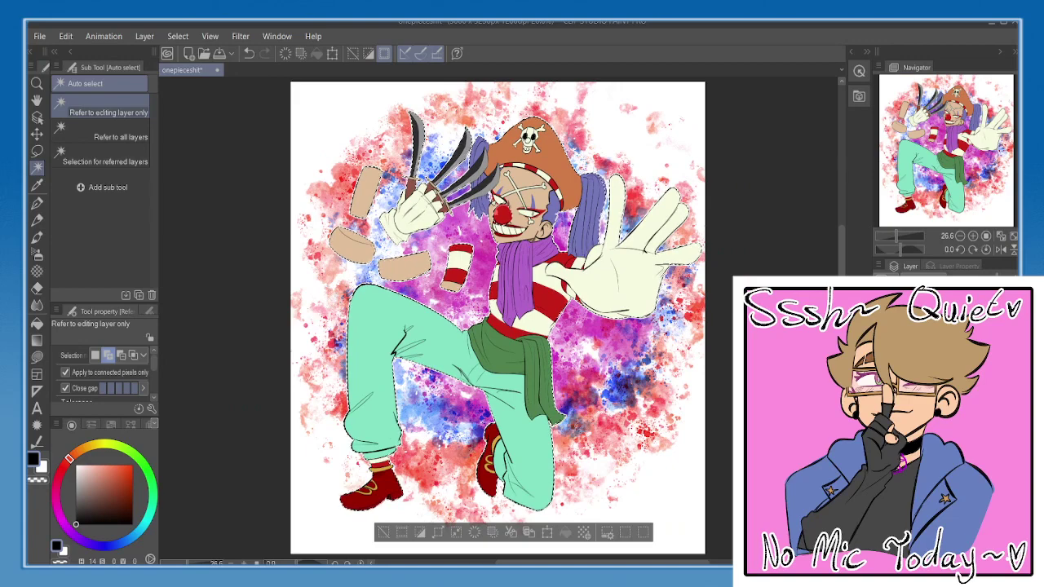
- Fill the selected figure with dark maroon (hue 347, saturation 58, value 38) and blend it as a darkening shadow over the colours
left_click(77, 537)
left_click(58, 482)
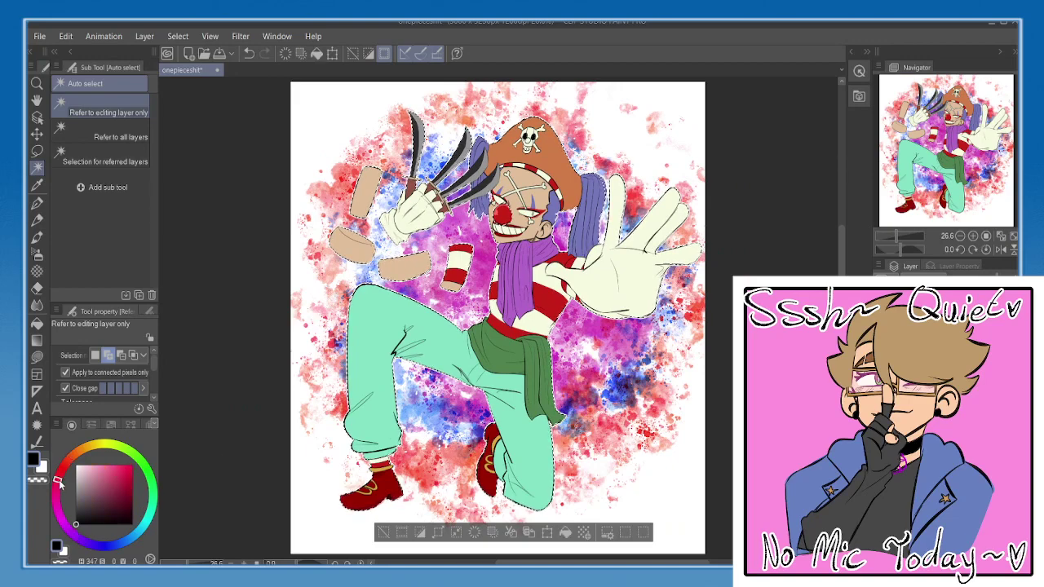
left_click(112, 504)
key("alt+BackSpace")
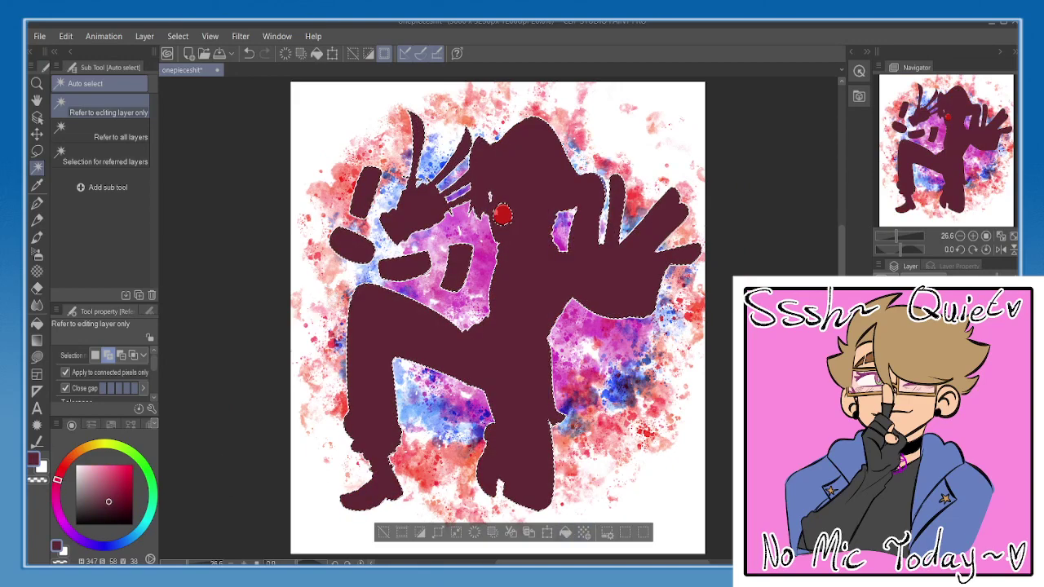
left_click(906, 308)
scroll(533, 237, "up", 4)
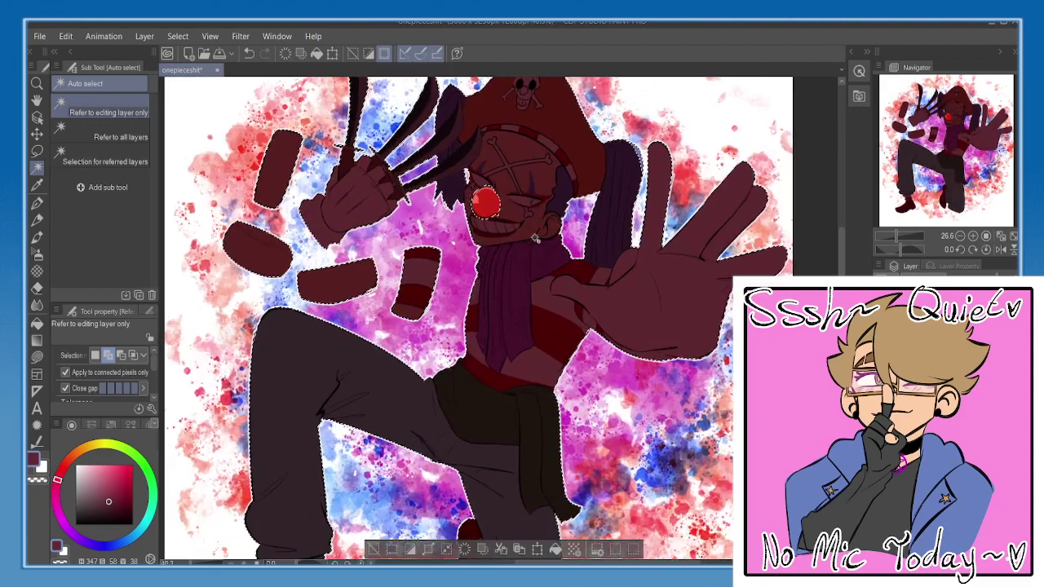
- Clear the selection, cover the unshaded red nose with dark maroon using the G-pen, and save the illustration
left_click(364, 547)
left_click_drag(480, 224, 485, 299)
key("p")
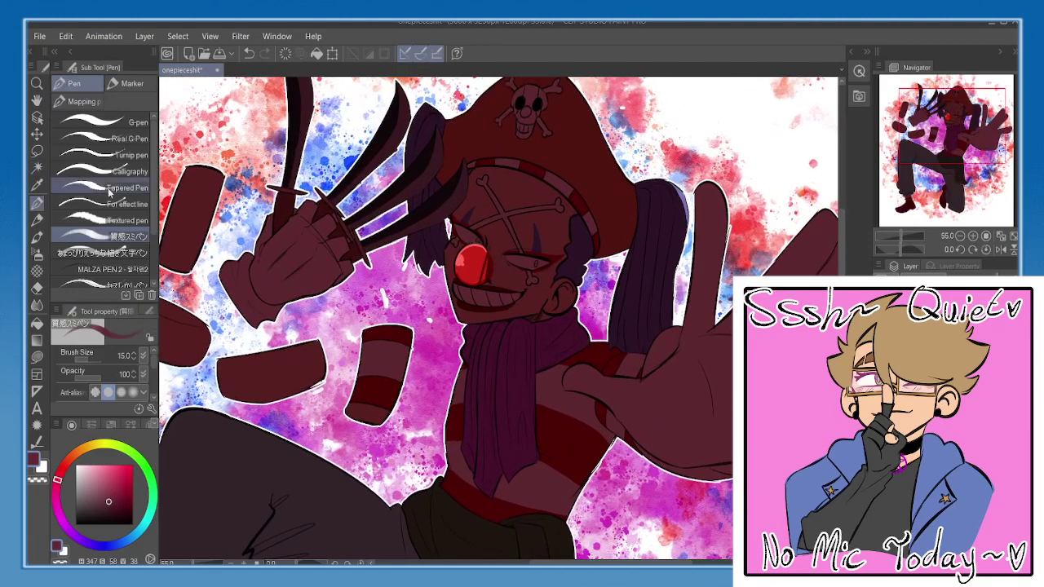
left_click(102, 121)
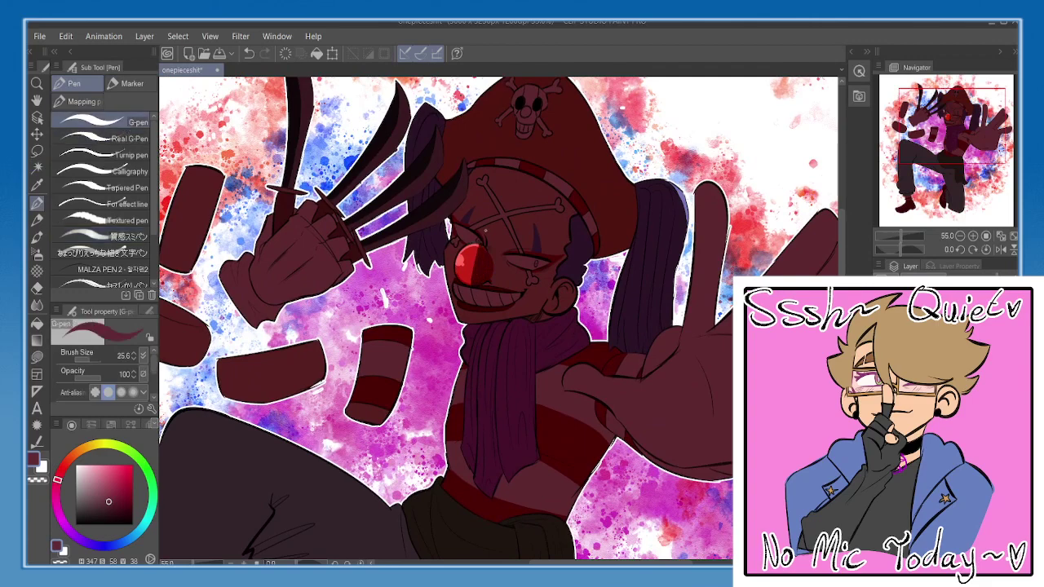
left_click_drag(467, 286, 473, 243)
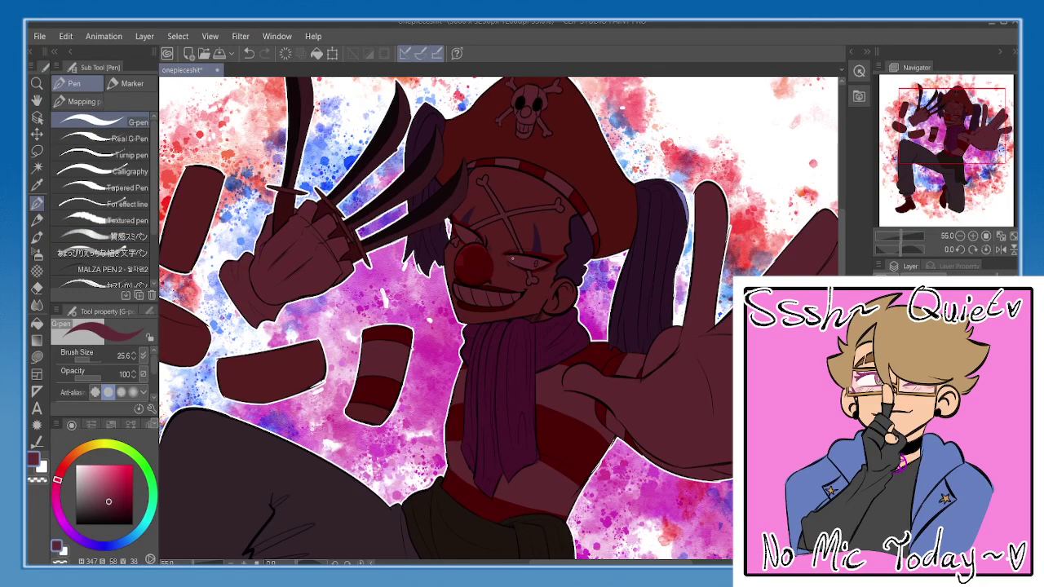
left_click(1014, 235)
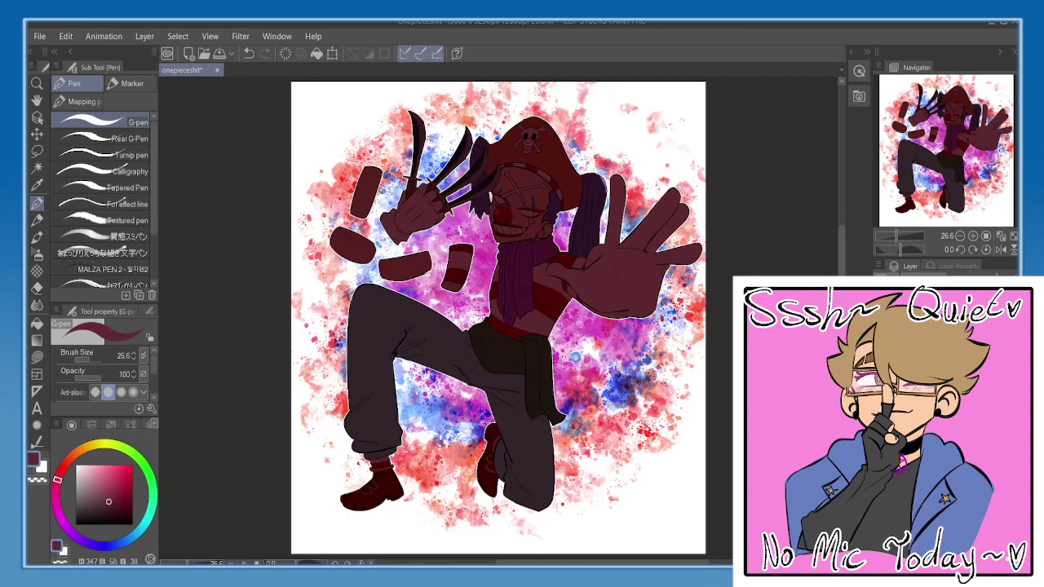
key("ctrl+s")
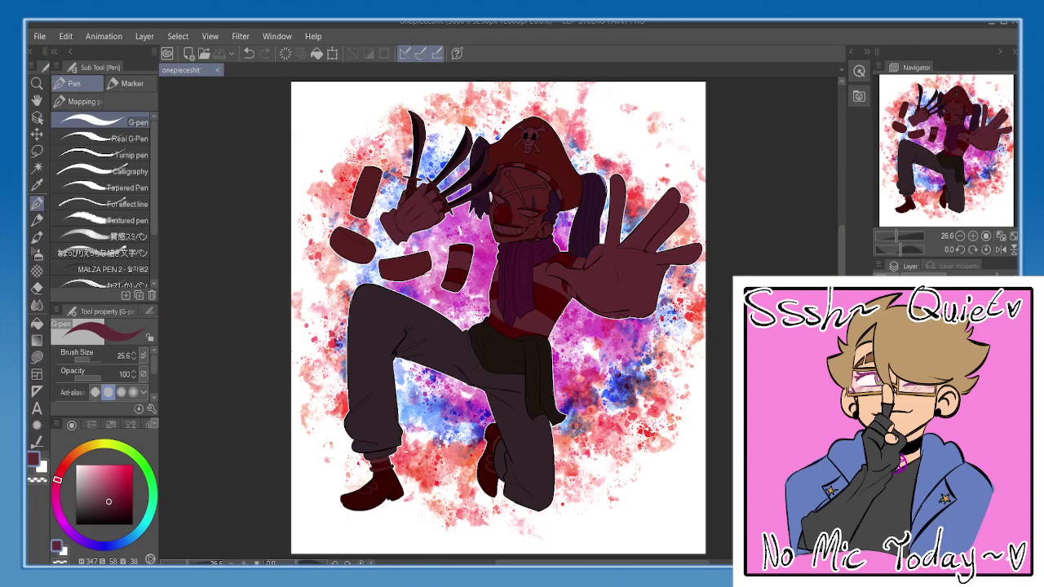
- Lasso the light-facing edge of the outermost, upright blade down to its guard
scroll(627, 244, "up", 5)
left_click_drag(562, 269, 638, 432)
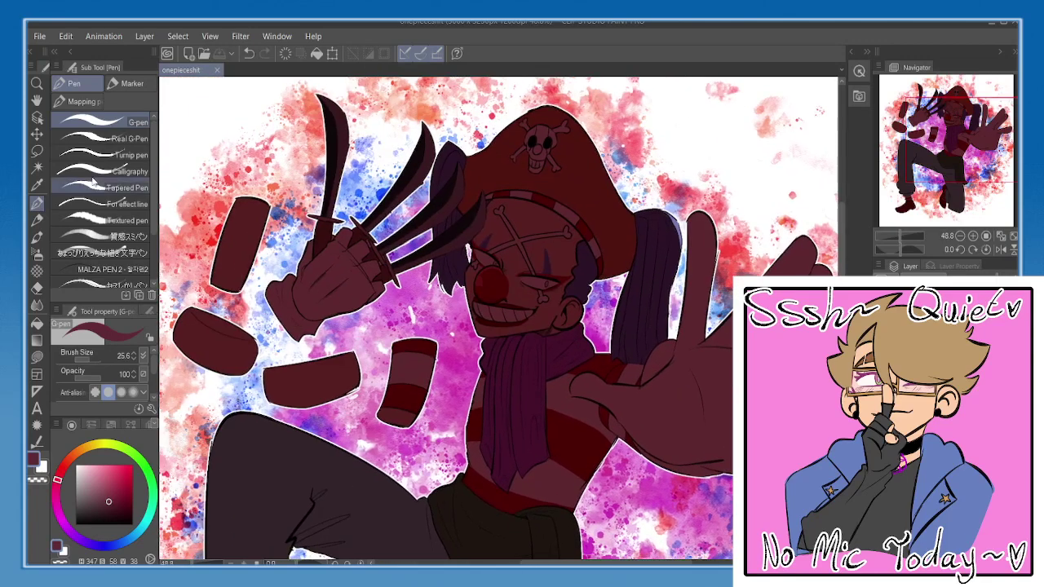
left_click(37, 151)
scroll(299, 191, "up", 1)
scroll(299, 189, "up", 3)
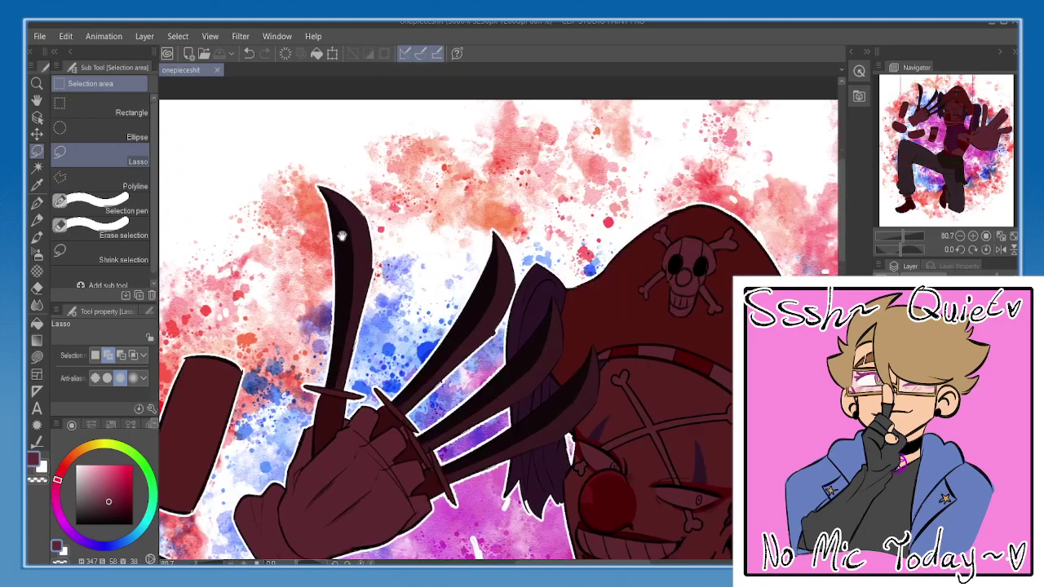
mouse_move(324, 193)
left_mouse_down()
mouse_move(359, 298)
mouse_move(393, 269)
mouse_move(326, 189)
left_mouse_up()
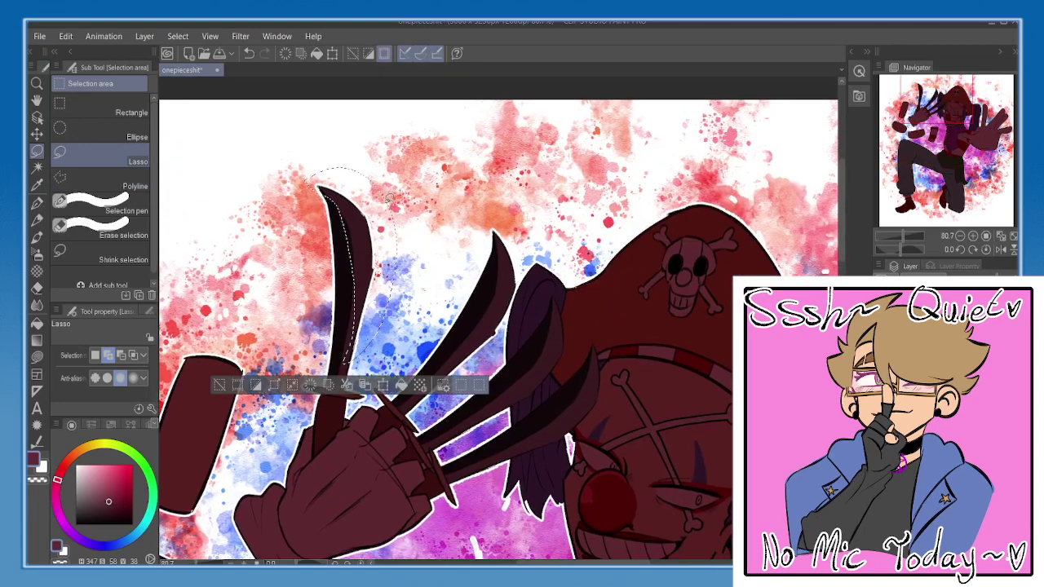
left_click_drag(386, 297, 385, 296)
mouse_move(349, 367)
left_mouse_down()
mouse_move(361, 344)
mouse_move(367, 378)
mouse_move(369, 359)
left_mouse_up()
left_click_drag(432, 360, 425, 344)
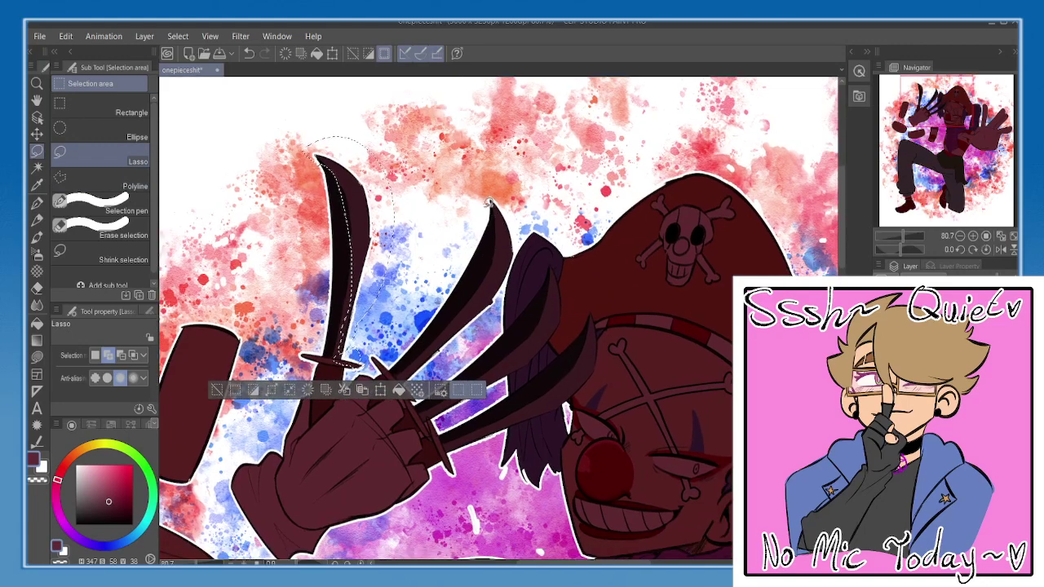
- Add the second blade's upper edge, the hair tuft behind the knives and the hat's crown to the lasso selection
mouse_move(457, 278)
left_mouse_down()
mouse_move(487, 238)
mouse_move(453, 334)
mouse_move(505, 278)
mouse_move(500, 224)
left_mouse_up()
mouse_move(538, 262)
left_mouse_down()
mouse_move(510, 274)
mouse_move(498, 302)
mouse_move(522, 295)
mouse_move(549, 255)
mouse_move(567, 266)
mouse_move(641, 215)
mouse_move(733, 231)
mouse_move(752, 274)
mouse_move(519, 241)
left_mouse_up()
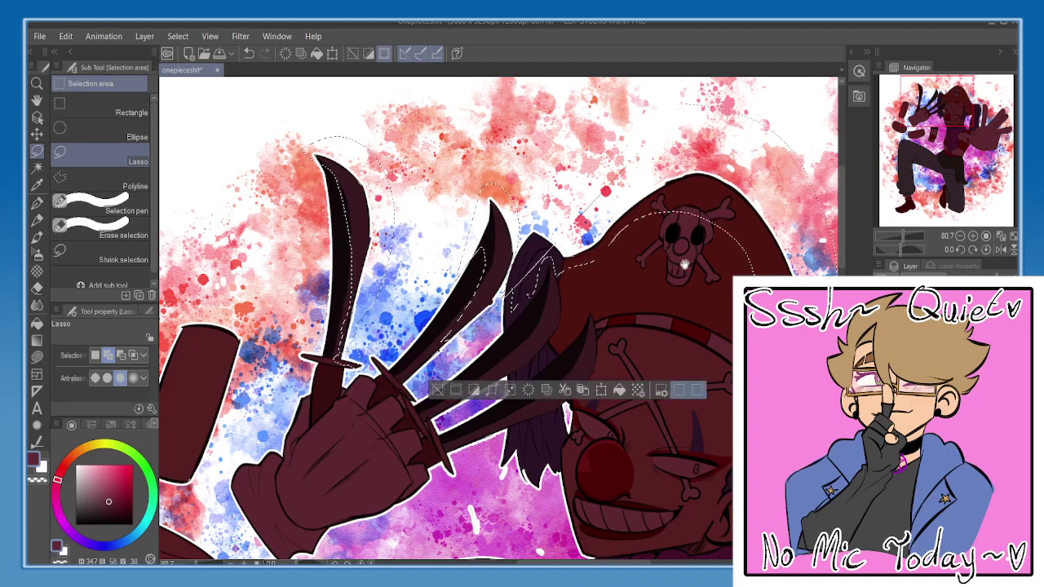
mouse_move(648, 248)
left_mouse_down()
mouse_move(443, 182)
mouse_move(485, 210)
left_mouse_up()
left_click_drag(370, 202, 326, 258)
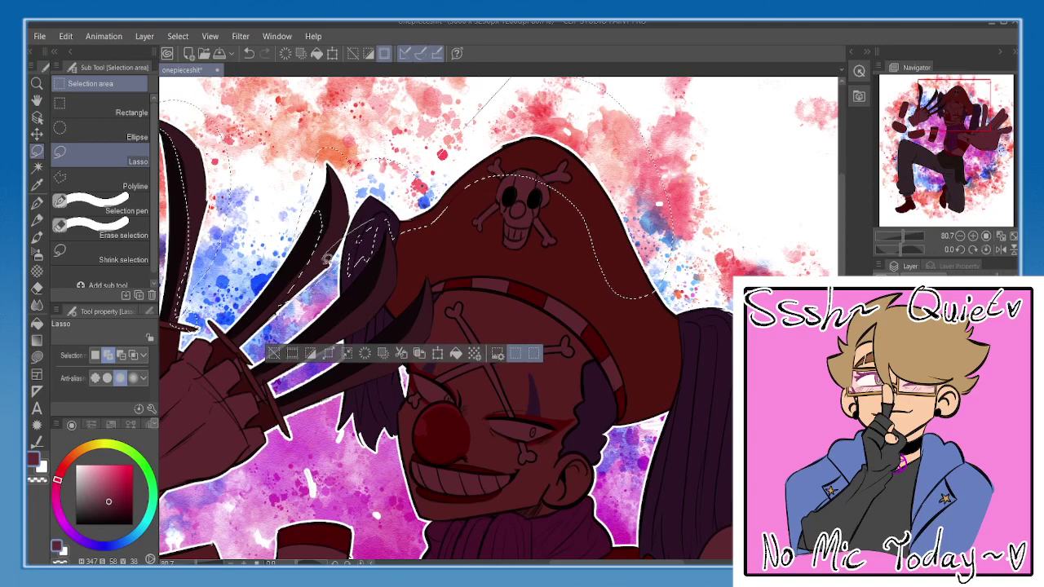
- Add the second knife's guard and the edges of the third blade to the lasso selection
left_click_drag(387, 217, 448, 164)
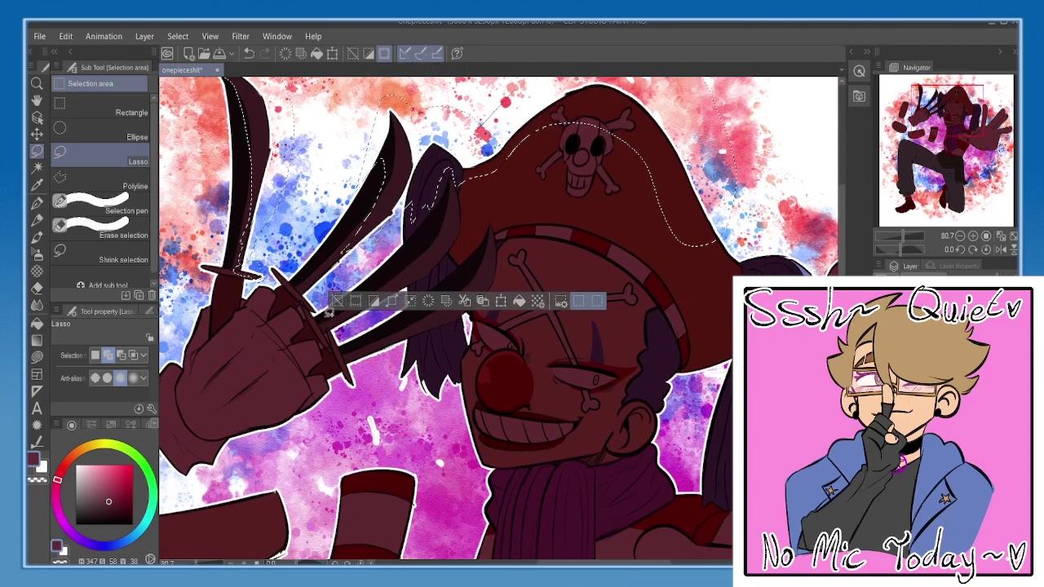
left_click_drag(306, 274, 329, 313)
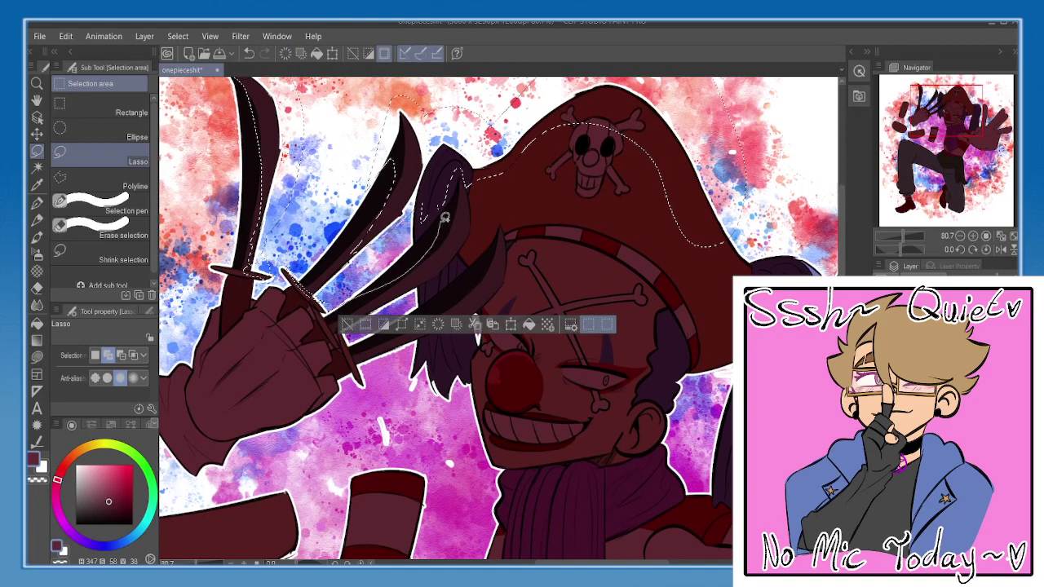
left_click_drag(446, 189, 424, 218)
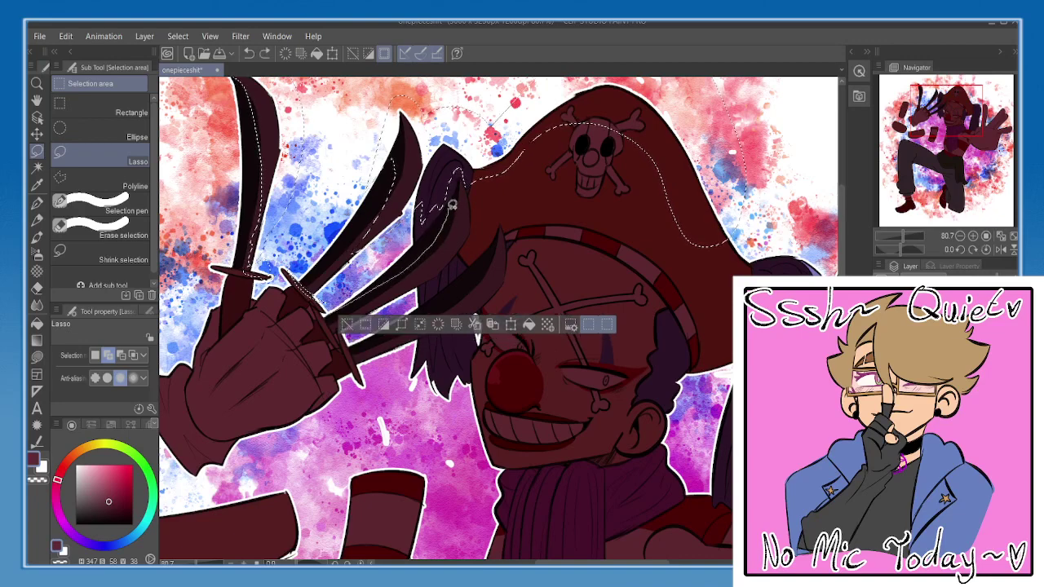
left_click_drag(421, 238, 448, 247)
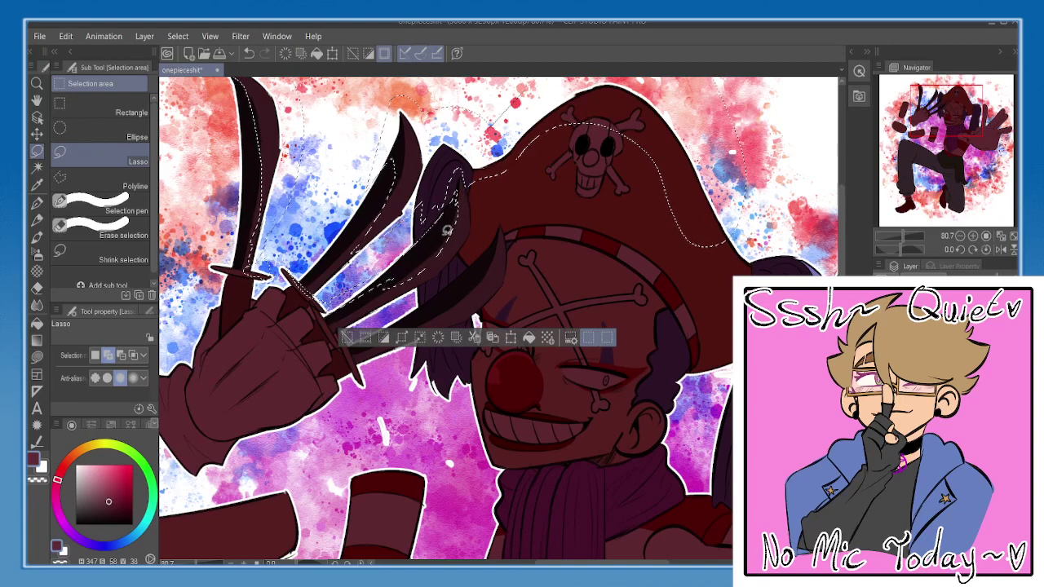
left_click_drag(367, 299, 341, 320)
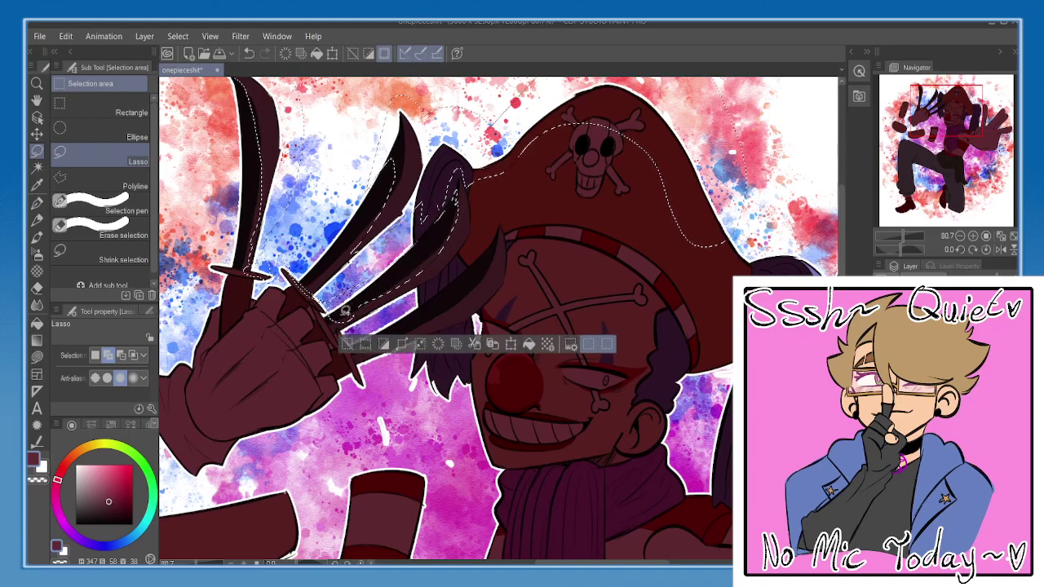
- Add the lowest blade's edges with its guard and the top rim of the nose to the lasso selection
scroll(456, 291, "down", 1)
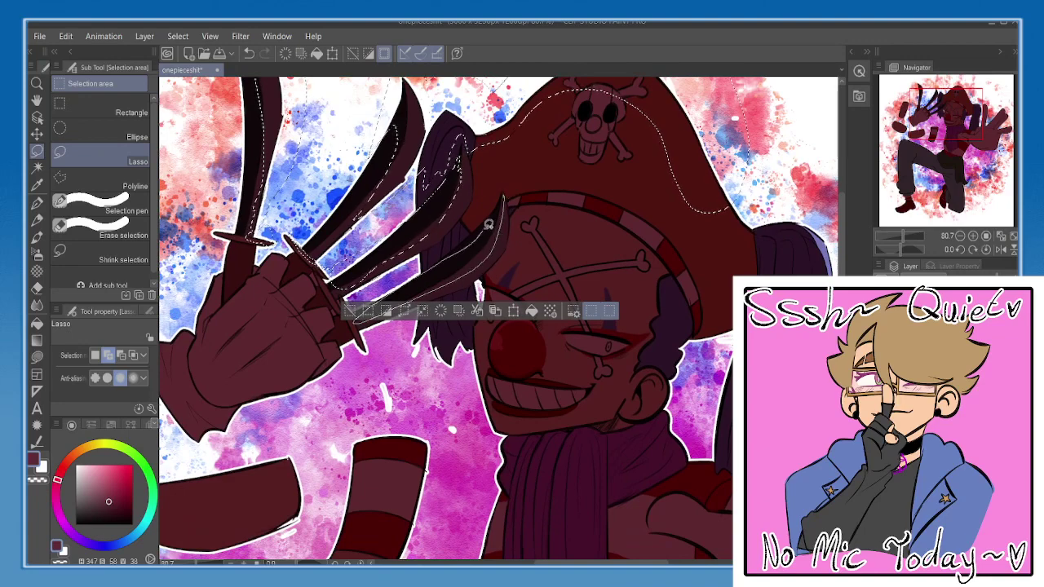
left_click_drag(507, 203, 455, 249)
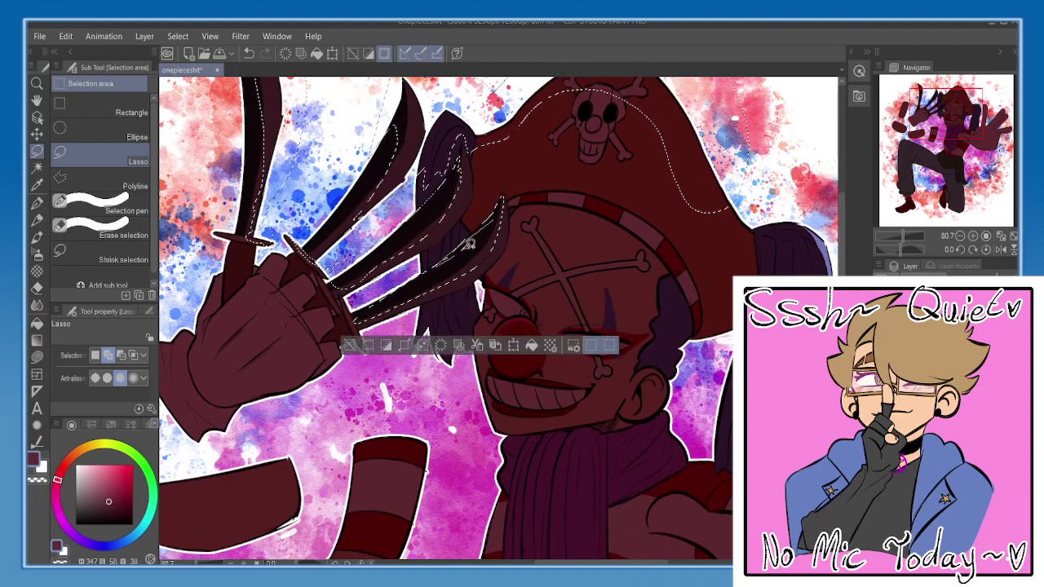
mouse_move(407, 290)
left_mouse_down()
mouse_move(365, 318)
mouse_move(349, 295)
mouse_move(364, 349)
left_mouse_up()
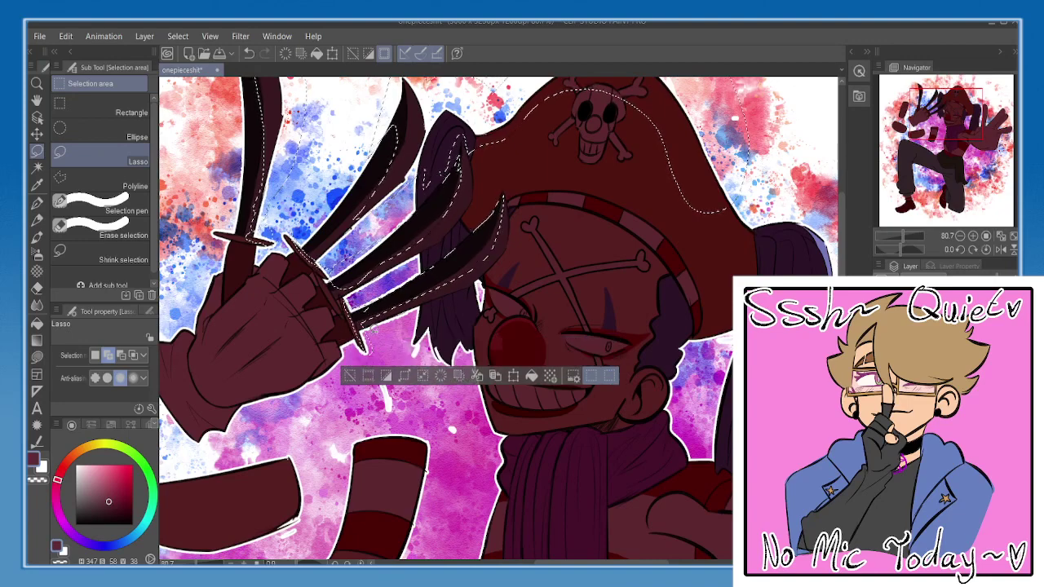
left_click_drag(470, 287, 457, 229)
mouse_move(475, 294)
left_mouse_down()
mouse_move(514, 269)
mouse_move(531, 283)
mouse_move(521, 256)
mouse_move(505, 254)
mouse_move(481, 281)
mouse_move(508, 258)
left_mouse_up()
- Refine the selected light area along the hat's crown around the skull emblem, undoing the unwanted lasso attempts
scroll(528, 226, "up", 5)
left_click_drag(549, 221, 480, 409)
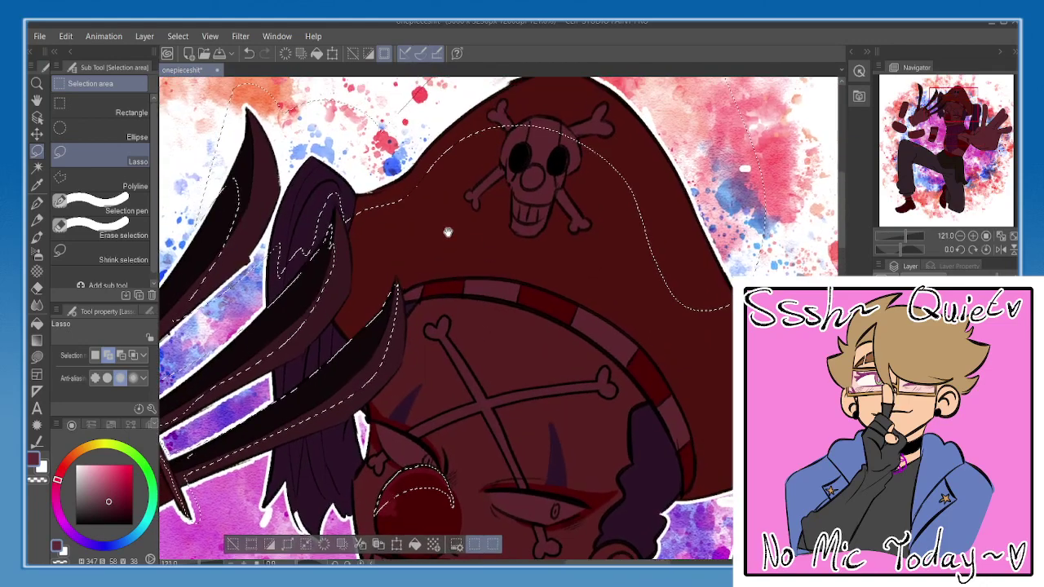
left_click_drag(436, 155, 649, 226)
key("ctrl+z")
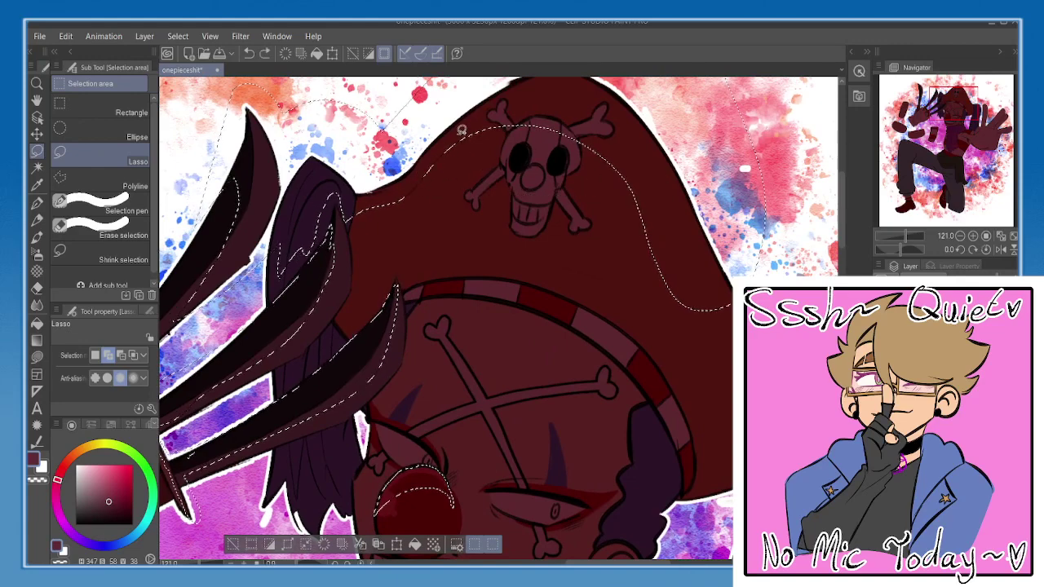
mouse_move(464, 125)
left_mouse_down()
mouse_move(613, 186)
mouse_move(626, 181)
left_mouse_up()
key("ctrl+z")
mouse_move(435, 169)
left_mouse_down()
mouse_move(457, 151)
mouse_move(613, 109)
mouse_move(474, 128)
left_mouse_up()
key("ctrl+z")
mouse_move(405, 191)
left_mouse_down()
mouse_move(546, 131)
mouse_move(489, 139)
left_mouse_up()
- Lasso a light area over the top and outer side of the ponytail beside the outstretched hand
left_click_drag(585, 173, 508, 265)
mouse_move(640, 386)
left_mouse_down()
mouse_move(545, 249)
mouse_move(520, 240)
left_mouse_up()
mouse_move(577, 282)
left_mouse_down()
mouse_move(669, 427)
mouse_move(640, 251)
left_mouse_up()
key("ctrl+z")
mouse_move(575, 283)
left_mouse_down()
mouse_move(707, 354)
mouse_move(649, 249)
left_mouse_up()
left_click_drag(634, 349, 610, 287)
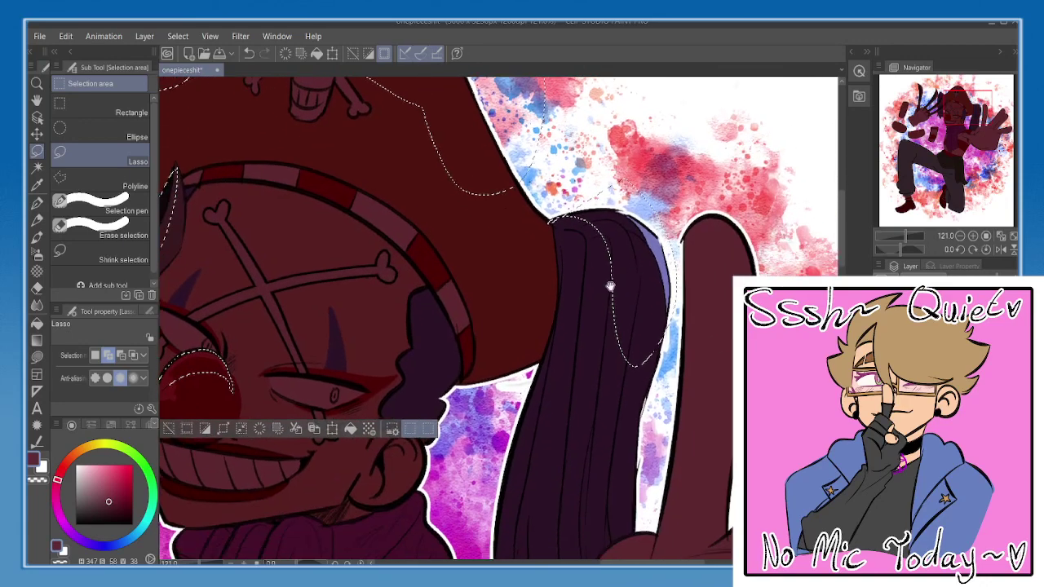
- Shape the ponytail's selected light area into long pointed strands, undoing the strokes that do not fit
mouse_move(605, 248)
left_mouse_down()
mouse_move(604, 321)
mouse_move(634, 346)
left_mouse_up()
key("ctrl+z")
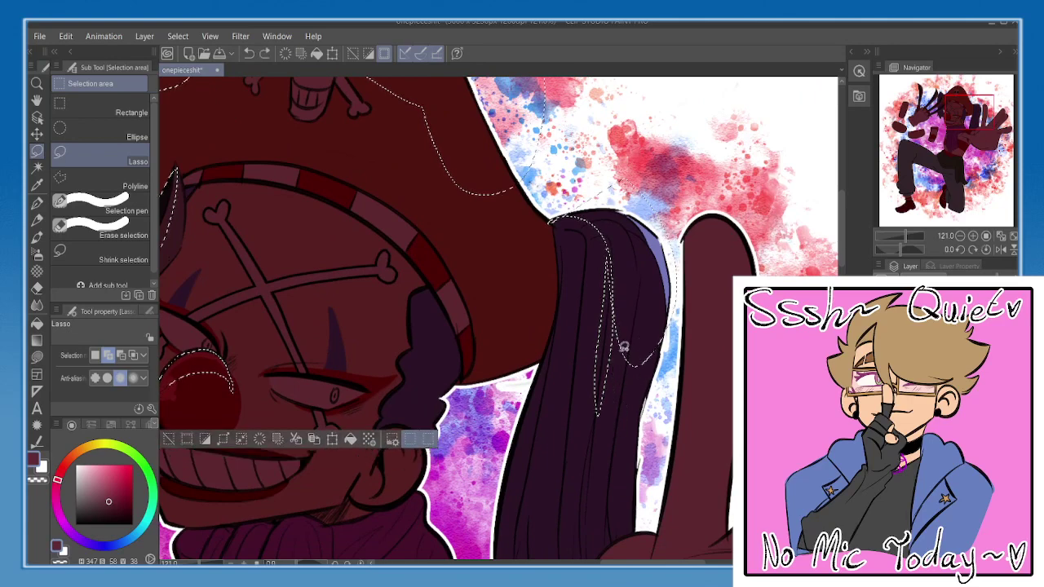
mouse_move(612, 297)
left_mouse_down()
mouse_move(638, 342)
mouse_move(669, 308)
left_mouse_up()
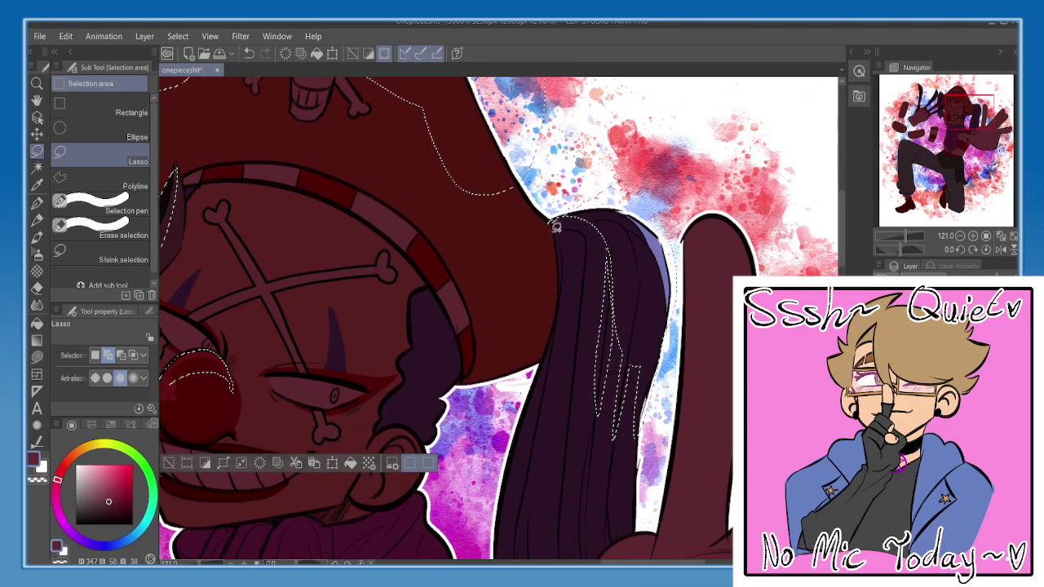
mouse_move(554, 223)
left_mouse_down()
mouse_move(577, 229)
mouse_move(569, 215)
mouse_move(579, 205)
mouse_move(562, 218)
left_mouse_up()
key("ctrl+z")
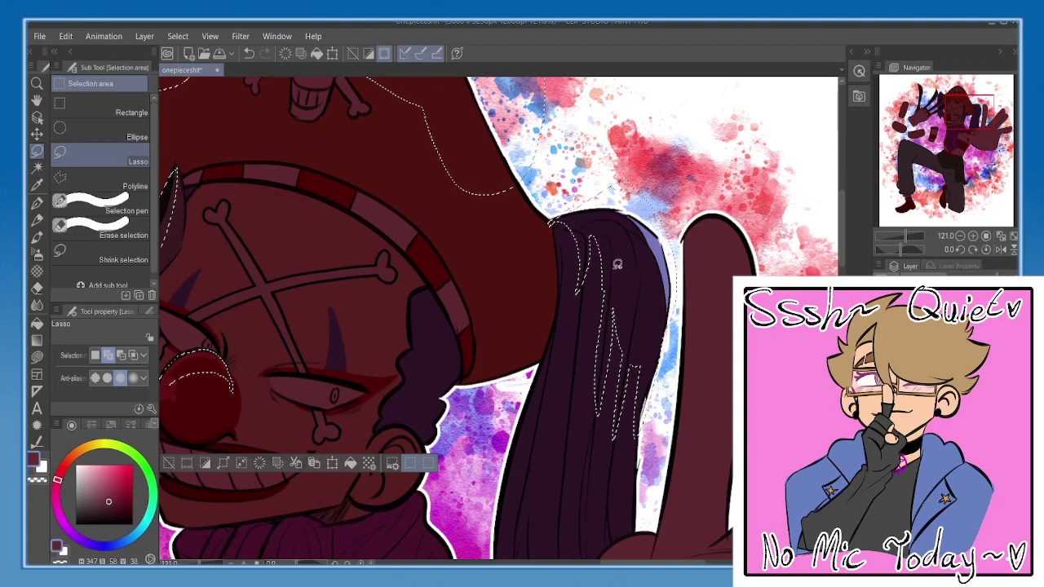
- Lasso the rim of the upright finger on the outstretched hand as a light area
left_click_drag(697, 327, 550, 277)
left_click(960, 237)
left_click(960, 236)
left_click(960, 237)
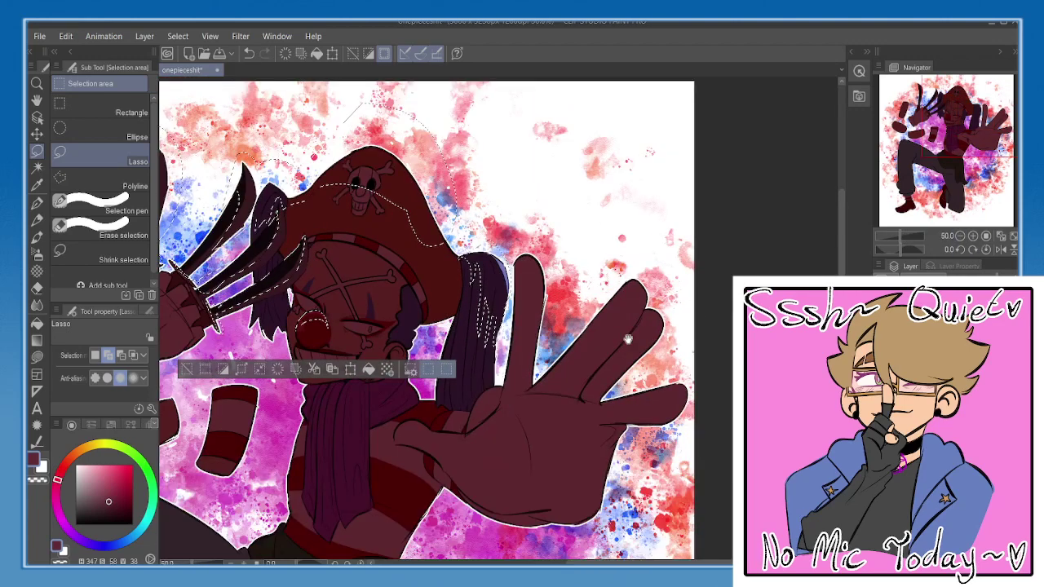
left_click_drag(516, 422, 530, 301)
left_click_drag(538, 197, 526, 216)
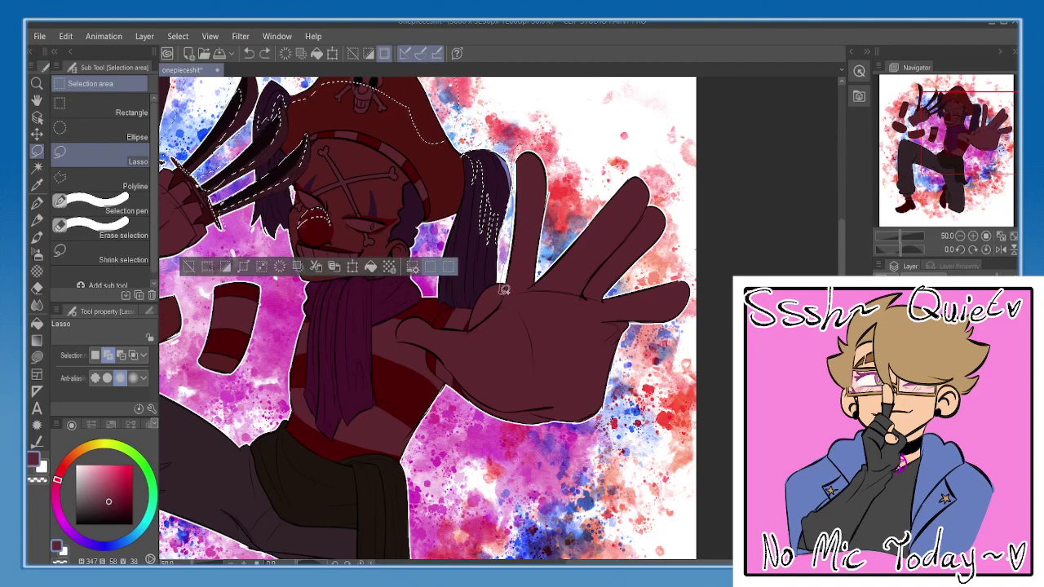
left_click_drag(520, 230, 529, 162)
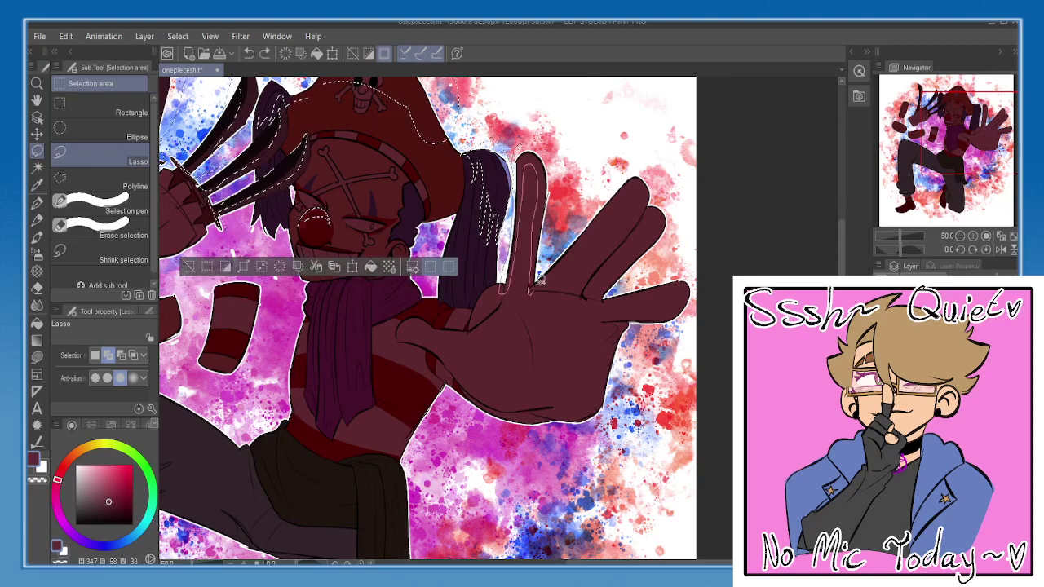
left_click_drag(540, 280, 538, 282)
- Add the rounded bulge at the upright finger's base and the ponytail's inner edge to the lasso selection
scroll(538, 282, "up", 3)
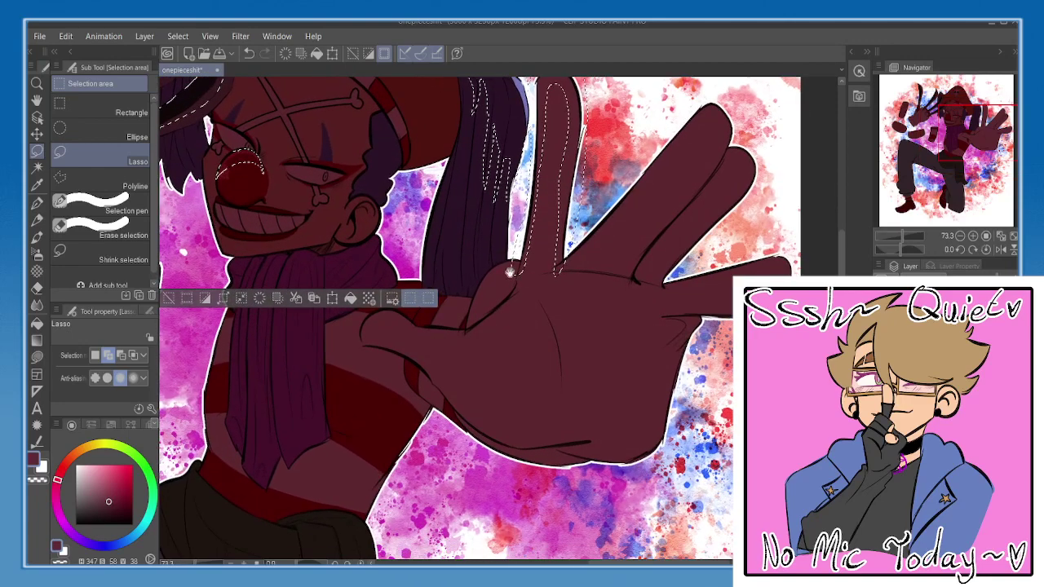
mouse_move(491, 272)
left_mouse_down()
mouse_move(517, 269)
mouse_move(503, 282)
left_mouse_up()
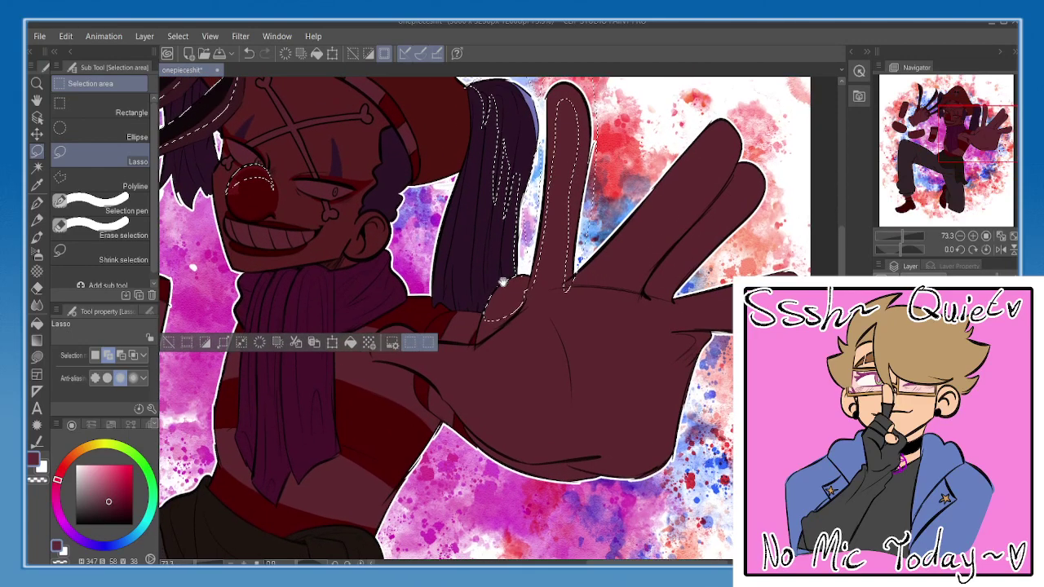
left_click_drag(484, 215, 505, 286)
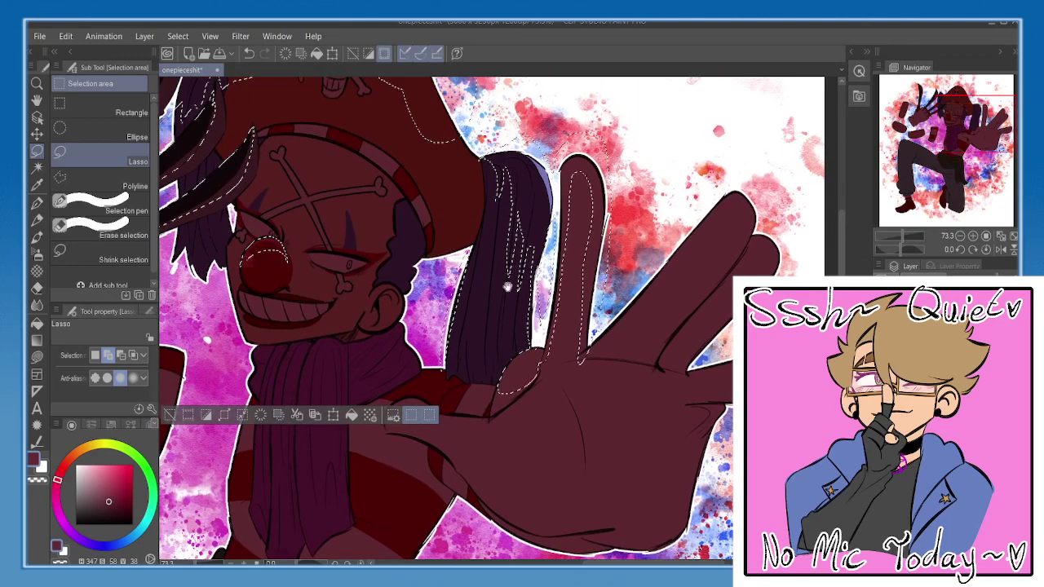
left_click_drag(523, 420, 541, 276)
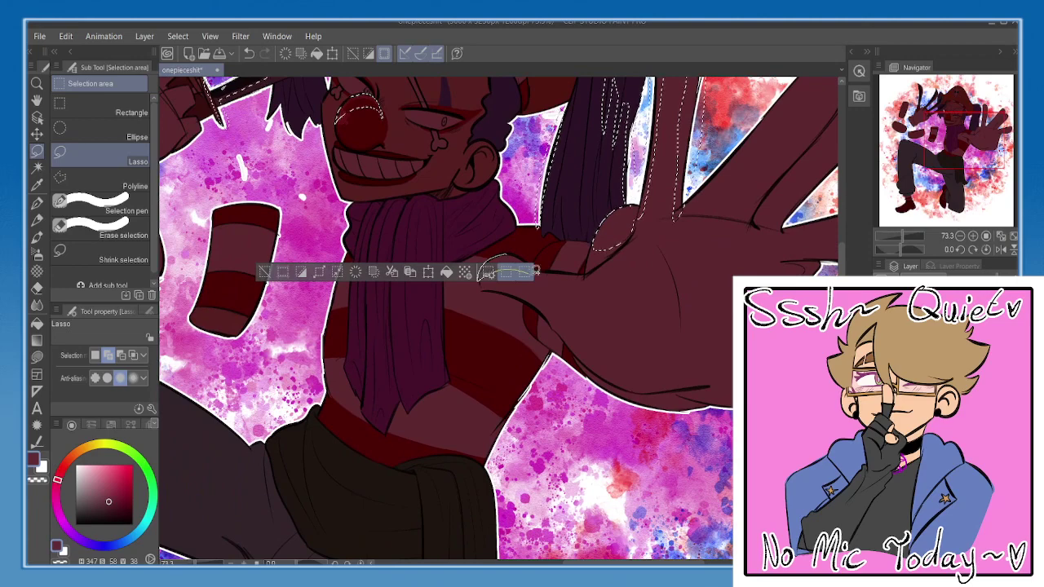
- Lasso the thumb's upper edge on the outstretched hand as a light area, from its tip toward the palm
left_click_drag(517, 250, 541, 272)
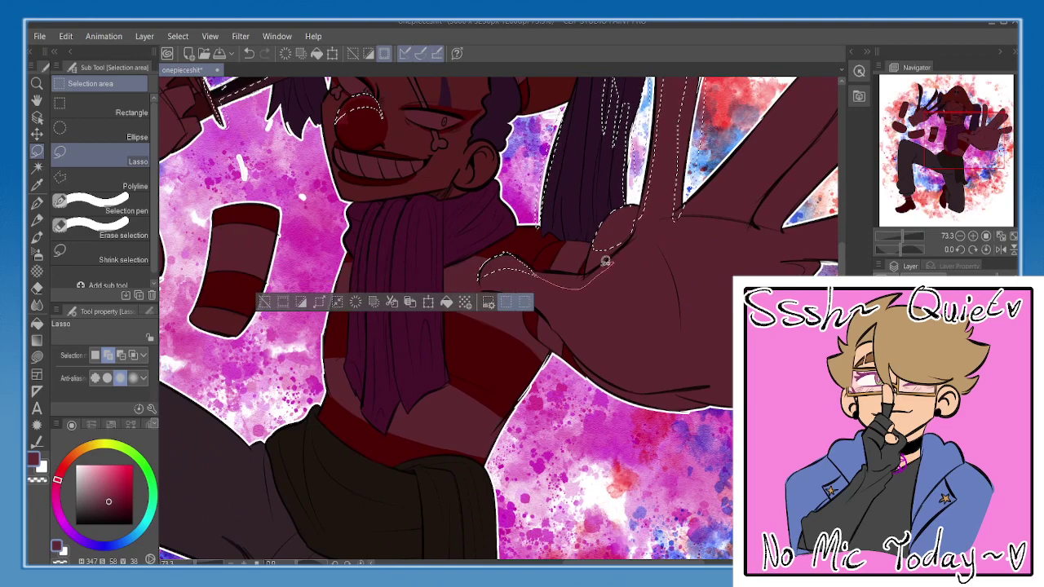
left_click_drag(605, 261, 530, 274)
- Add the upper edges and tips of the outstretched hand's two diagonal fingers to the lasso selection
mouse_move(680, 191)
left_mouse_down()
mouse_move(517, 302)
mouse_move(664, 180)
mouse_move(677, 206)
mouse_move(591, 199)
mouse_move(522, 301)
left_mouse_up()
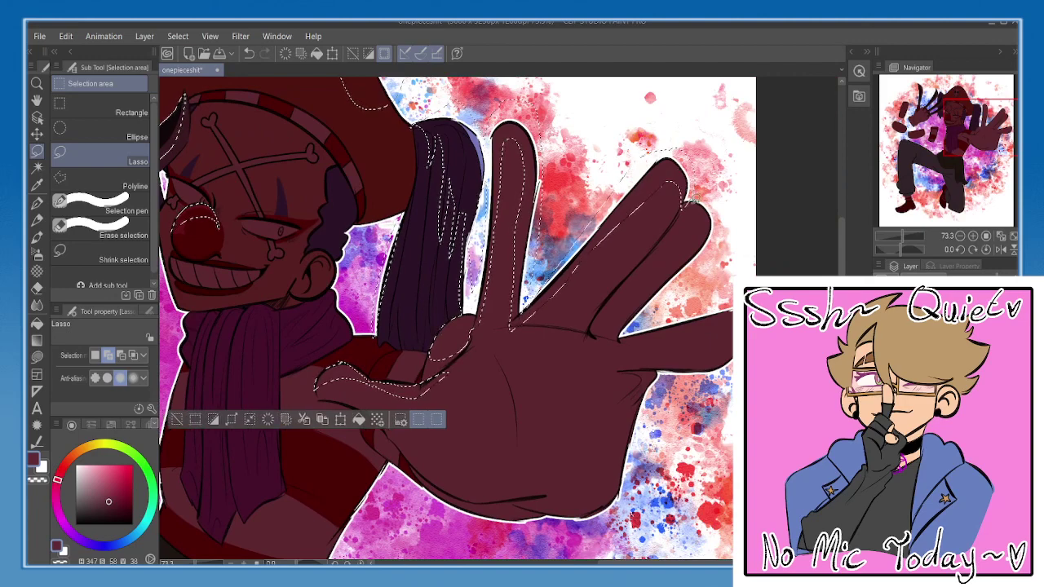
mouse_move(678, 229)
left_mouse_down()
mouse_move(684, 200)
mouse_move(700, 251)
mouse_move(691, 194)
left_mouse_up()
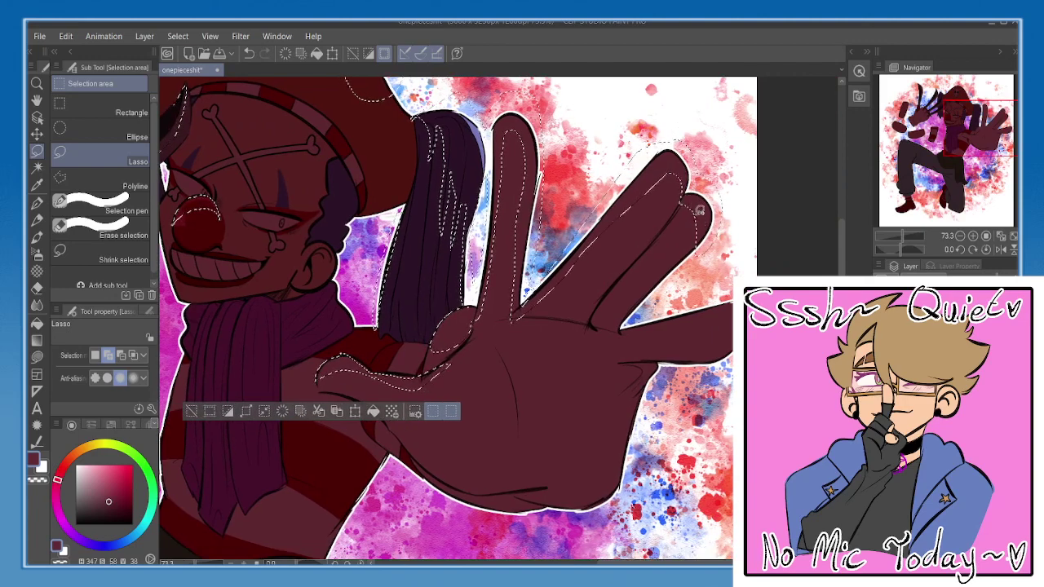
left_click_drag(698, 277, 652, 221)
- Lasso the little finger's upper edge and tip as a light area, undoing the stroke that does not fit
mouse_move(574, 280)
left_mouse_down()
mouse_move(695, 259)
mouse_move(601, 286)
mouse_move(621, 261)
mouse_move(650, 267)
left_mouse_up()
key("ctrl+z")
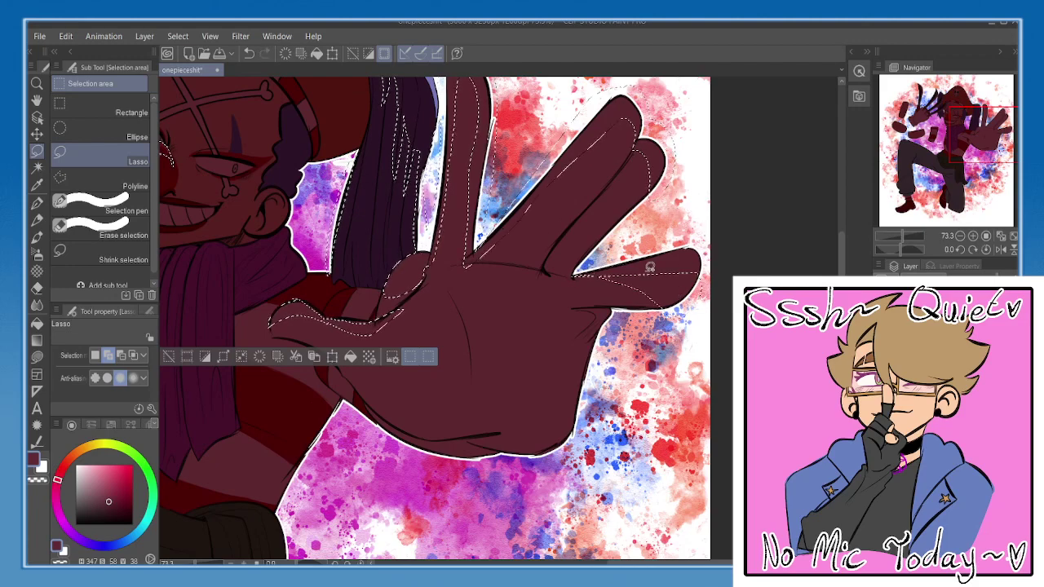
mouse_move(575, 277)
left_mouse_down()
mouse_move(667, 271)
mouse_move(697, 300)
mouse_move(661, 217)
mouse_move(596, 233)
left_mouse_up()
mouse_move(540, 320)
left_mouse_down()
mouse_move(606, 245)
mouse_move(597, 306)
left_mouse_up()
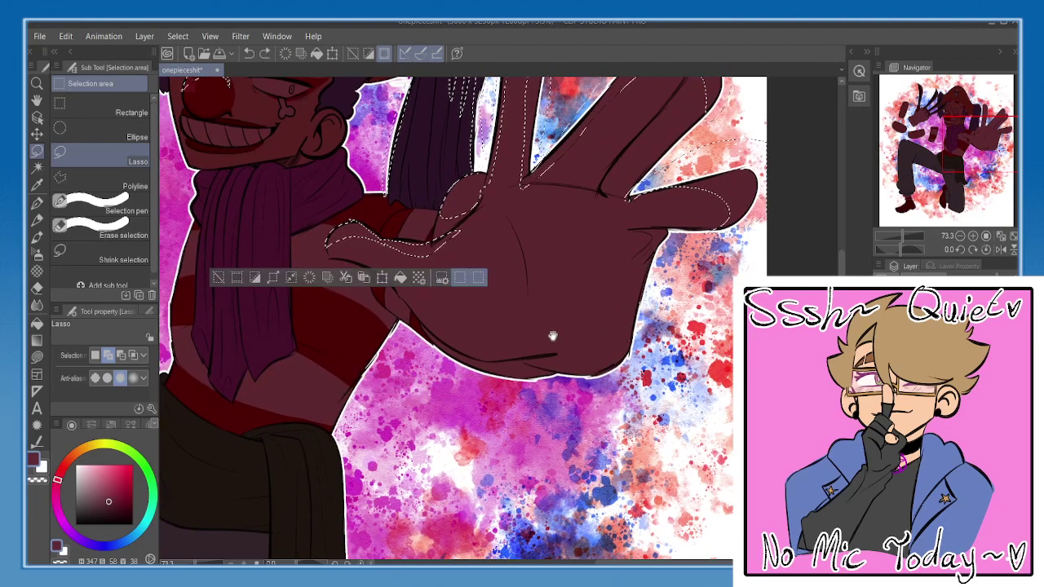
- Lasso pointed light areas along the scarf's folds below the ear and the upper edge of the shoulder
left_click_drag(553, 336, 699, 391)
mouse_move(505, 256)
left_mouse_down()
mouse_move(553, 260)
mouse_move(528, 242)
mouse_move(512, 246)
left_mouse_up()
mouse_move(484, 202)
left_mouse_down()
mouse_move(472, 244)
mouse_move(497, 235)
mouse_move(513, 255)
mouse_move(514, 221)
left_mouse_up()
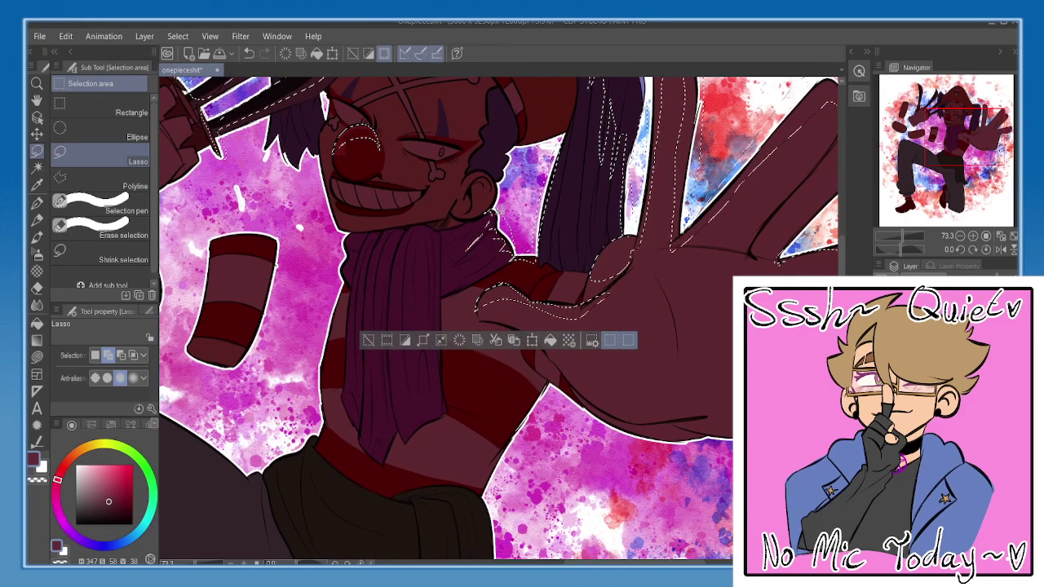
- Lasso curved light areas over the upper lids of both eyes on the clown's face
mouse_move(569, 81)
left_mouse_down()
mouse_move(557, 194)
mouse_move(587, 269)
left_mouse_up()
mouse_move(561, 220)
left_mouse_down()
mouse_move(602, 203)
mouse_move(554, 216)
mouse_move(592, 274)
mouse_move(598, 237)
left_mouse_up()
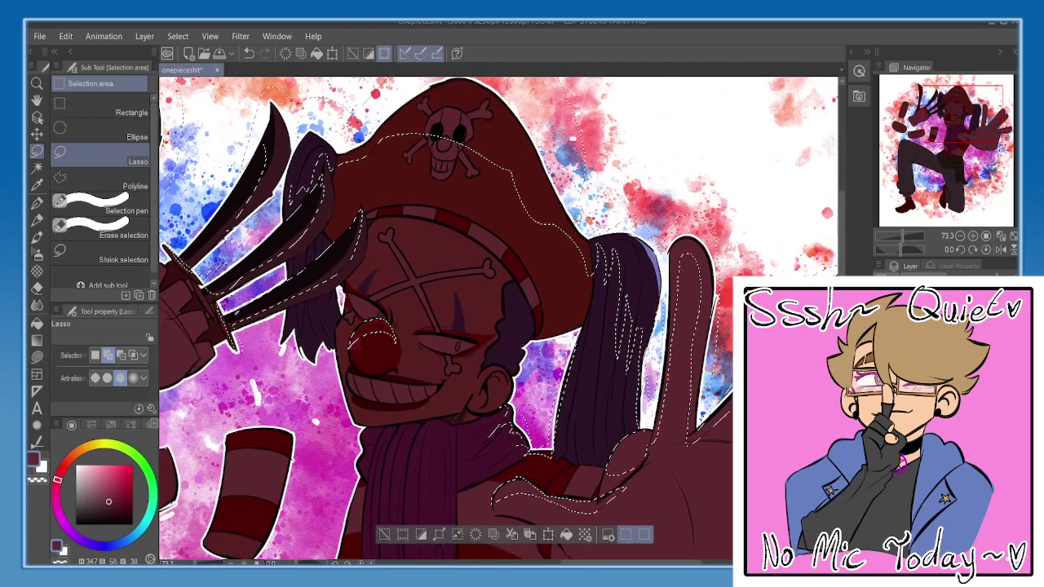
left_click_drag(384, 343, 473, 191)
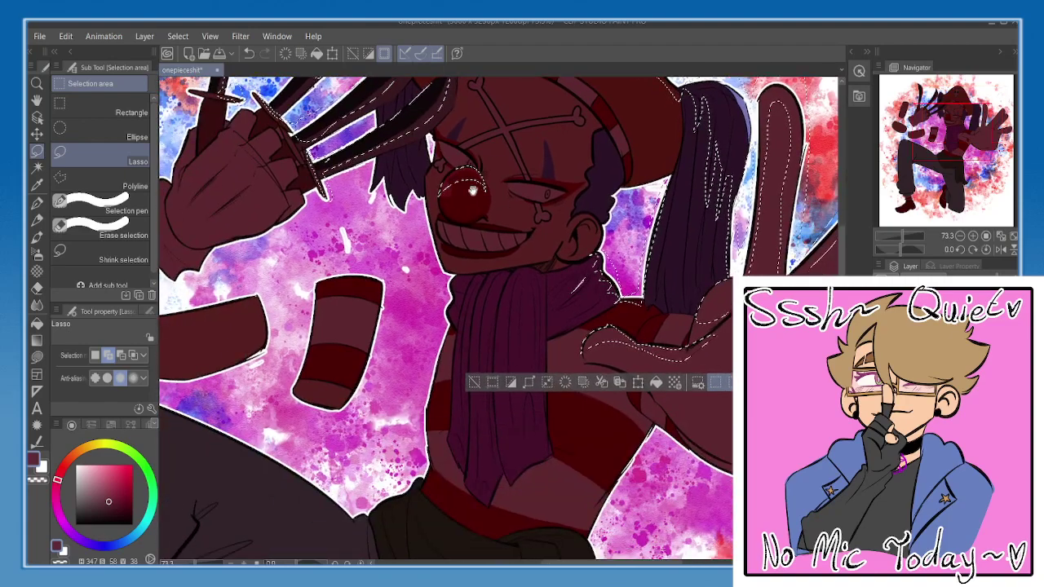
scroll(503, 245, "up", 5)
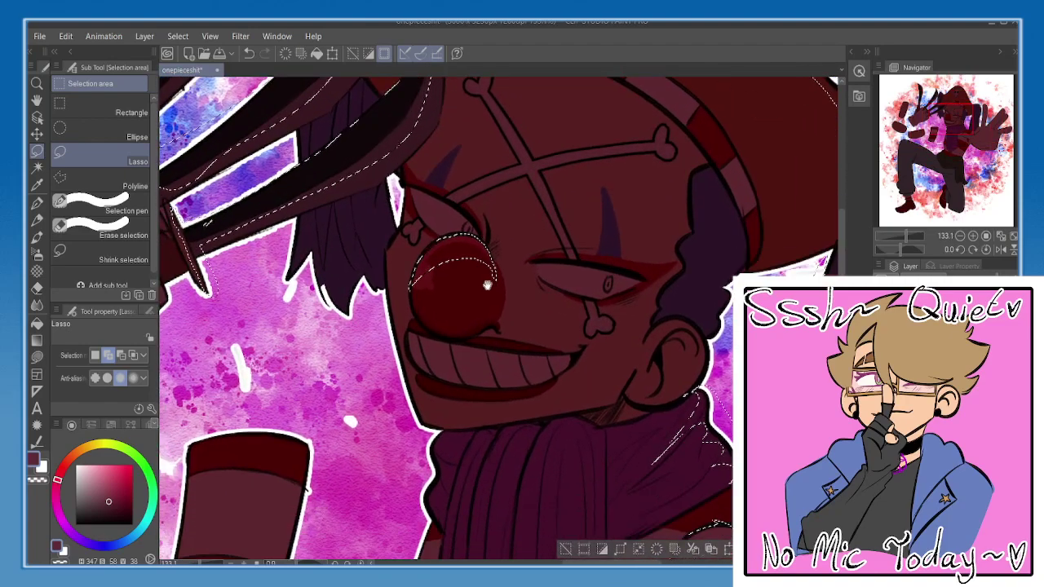
left_click_drag(488, 284, 477, 263)
mouse_move(552, 261)
left_mouse_down()
mouse_move(611, 230)
mouse_move(637, 254)
left_mouse_up()
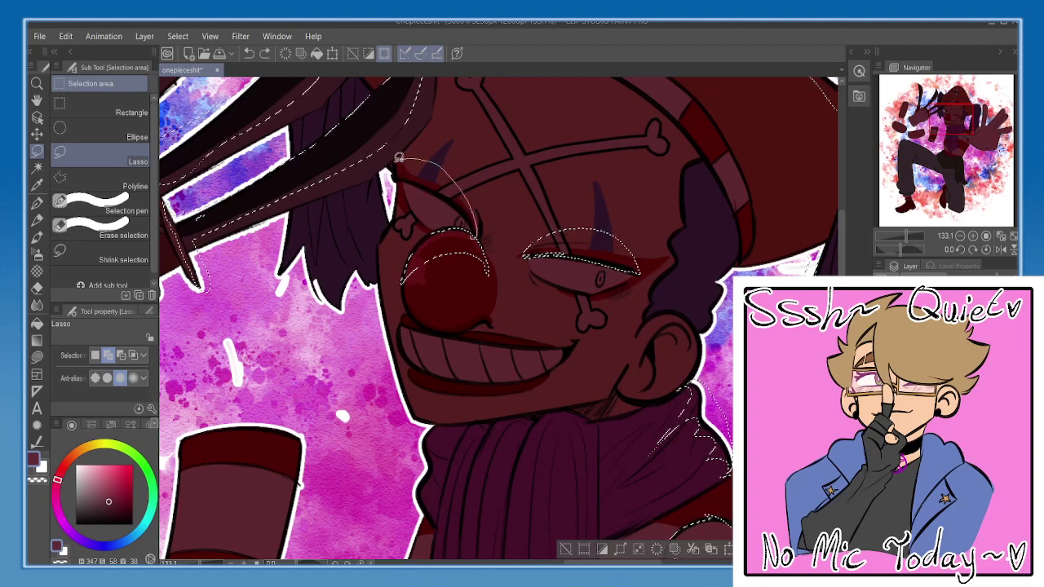
- Lasso the ear's upper outer rim and its small inner fold as light areas
scroll(464, 190, "down", 3)
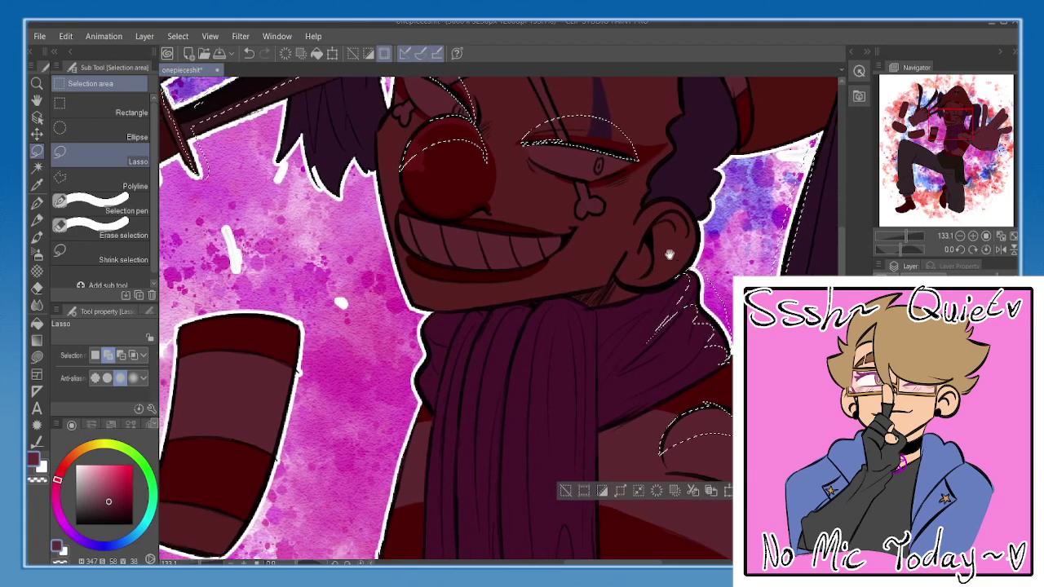
left_click_drag(669, 209, 696, 223)
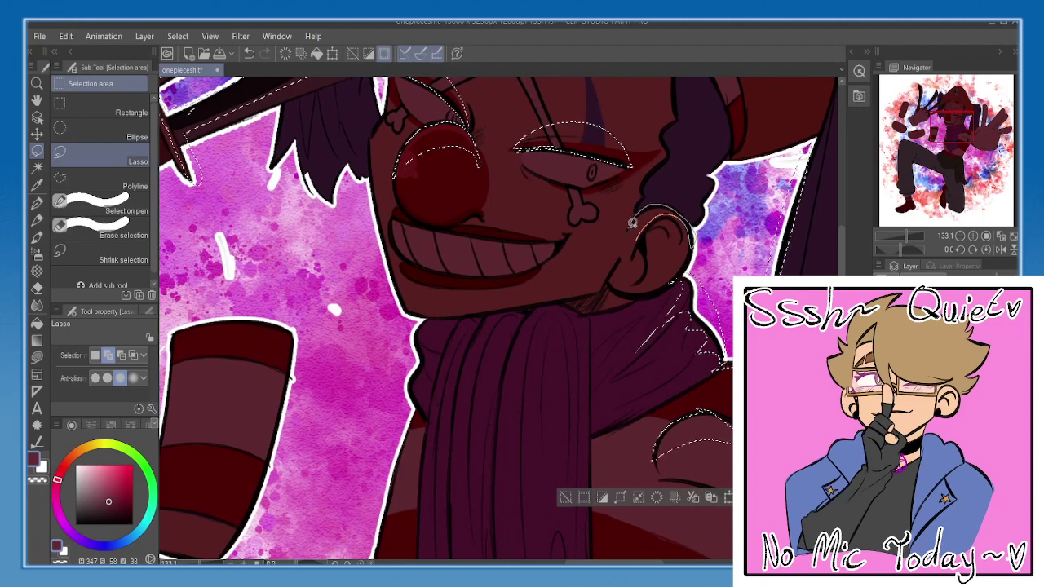
left_click_drag(631, 222, 625, 238)
mouse_move(679, 258)
left_mouse_down()
mouse_move(642, 247)
mouse_move(640, 266)
mouse_move(641, 243)
mouse_move(634, 273)
left_mouse_up()
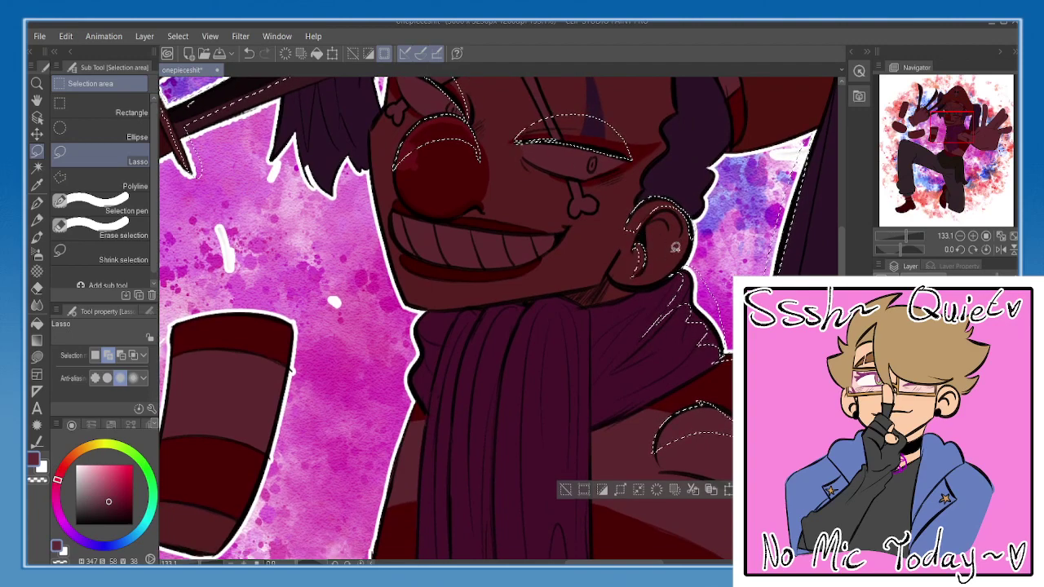
- Lasso the fingers and knuckles of the knife-holding glove as a light area with a jagged lower edge
left_click(959, 236)
left_click(959, 235)
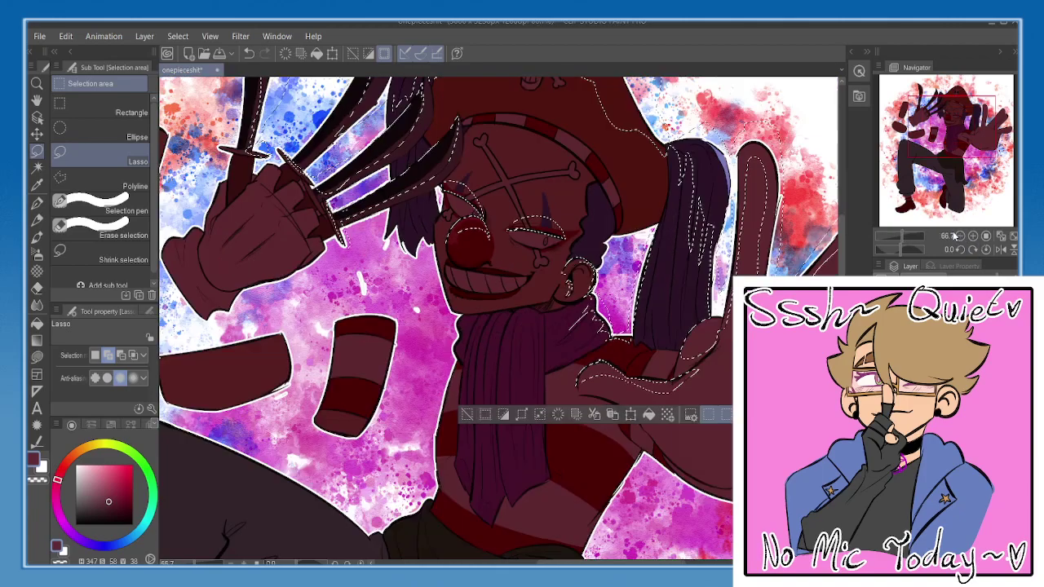
left_click_drag(458, 326, 506, 262)
left_click_drag(399, 272, 424, 286)
scroll(294, 119, "up", 1)
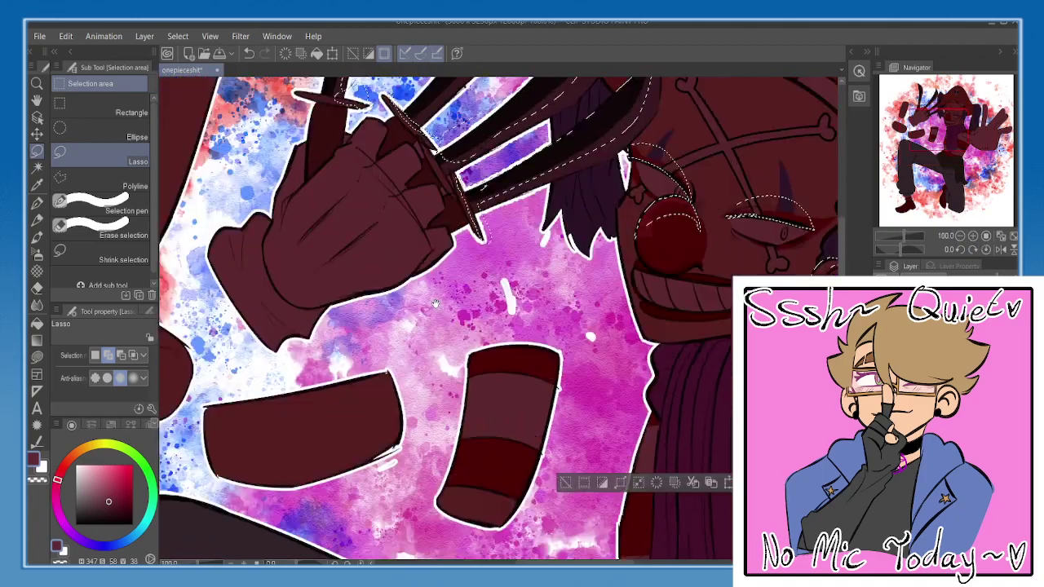
left_click_drag(379, 160, 431, 248)
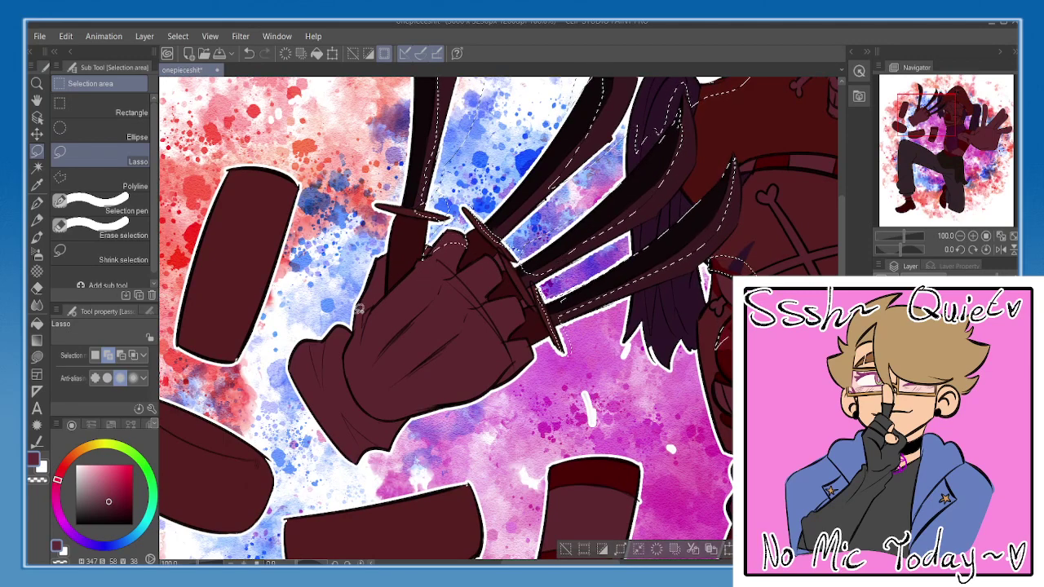
mouse_move(367, 298)
left_mouse_down()
mouse_move(387, 273)
mouse_move(424, 269)
mouse_move(468, 245)
mouse_move(583, 251)
left_mouse_up()
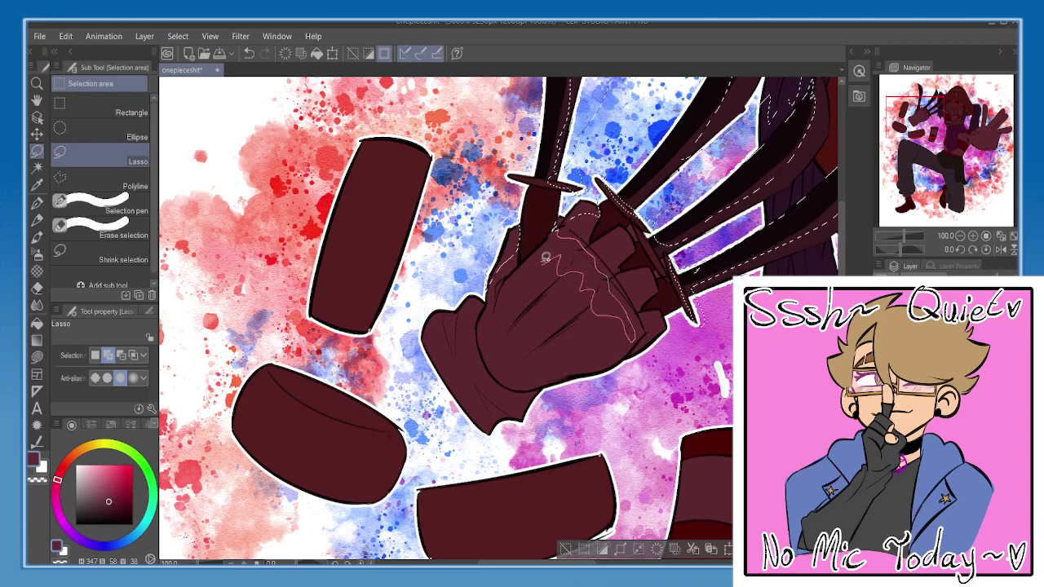
mouse_move(503, 266)
left_mouse_down()
mouse_move(524, 208)
mouse_move(475, 350)
left_mouse_up()
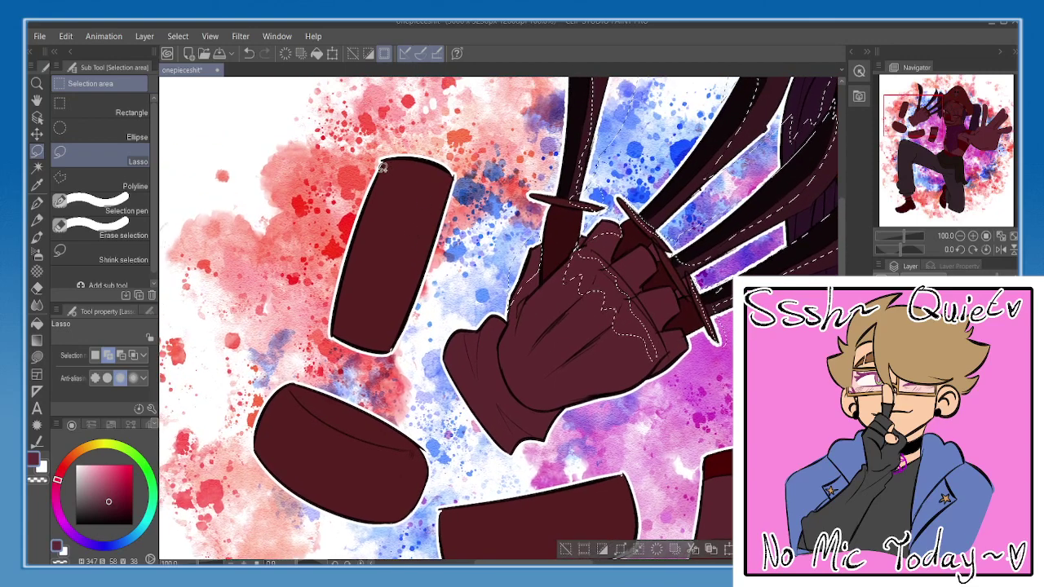
- Lasso the rims of the floating upright arm segment and the tilted one below it, undoing a misplaced stroke
mouse_move(397, 173)
left_mouse_down()
mouse_move(439, 179)
mouse_move(416, 276)
left_mouse_up()
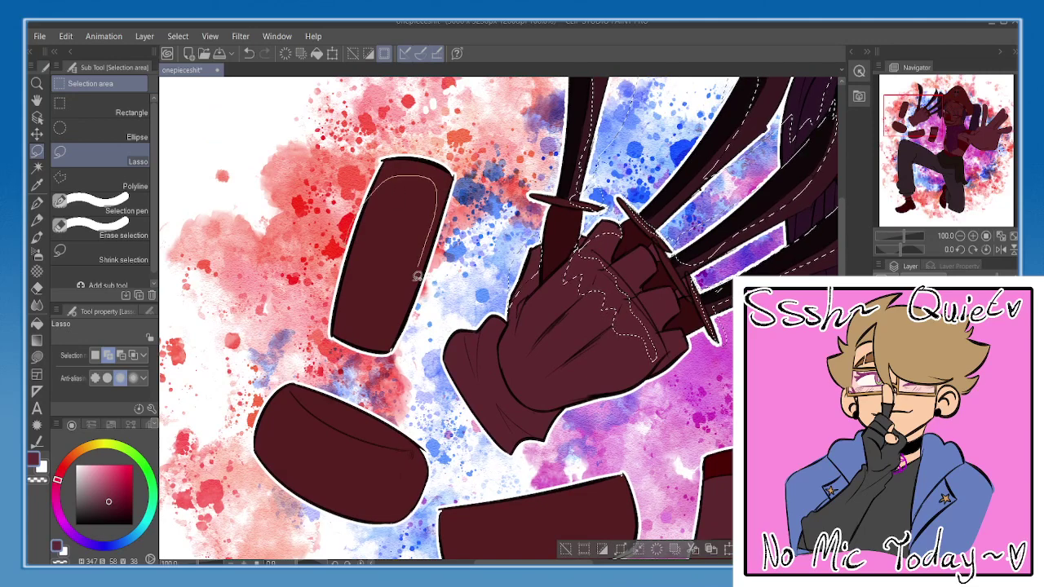
left_click_drag(469, 167, 361, 211)
mouse_move(329, 394)
left_mouse_down()
mouse_move(350, 312)
mouse_move(378, 352)
mouse_move(469, 367)
mouse_move(306, 301)
left_mouse_up()
mouse_move(440, 371)
left_mouse_down()
mouse_move(447, 393)
mouse_move(453, 376)
left_mouse_up()
mouse_move(509, 422)
left_mouse_down()
mouse_move(445, 325)
mouse_move(531, 328)
mouse_move(541, 300)
mouse_move(599, 369)
mouse_move(412, 326)
mouse_move(475, 317)
left_mouse_up()
key("ctrl+z")
- Lasso the top and side rims of the horizontal floating arm segment and the striped sleeve segment
left_click_drag(568, 314, 569, 304)
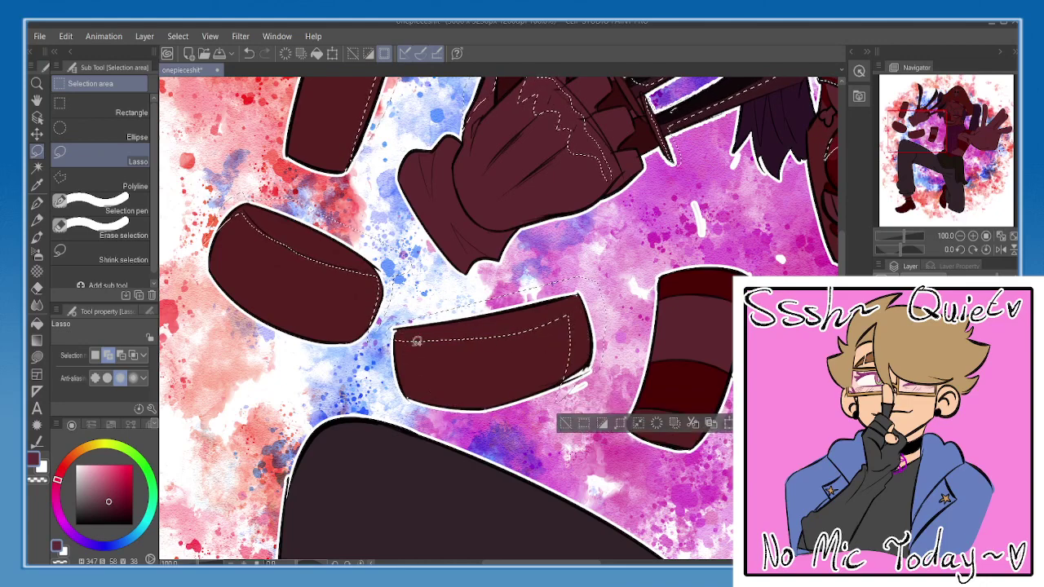
mouse_move(408, 328)
left_mouse_down()
mouse_move(417, 403)
mouse_move(406, 328)
left_mouse_up()
left_click_drag(679, 275, 608, 237)
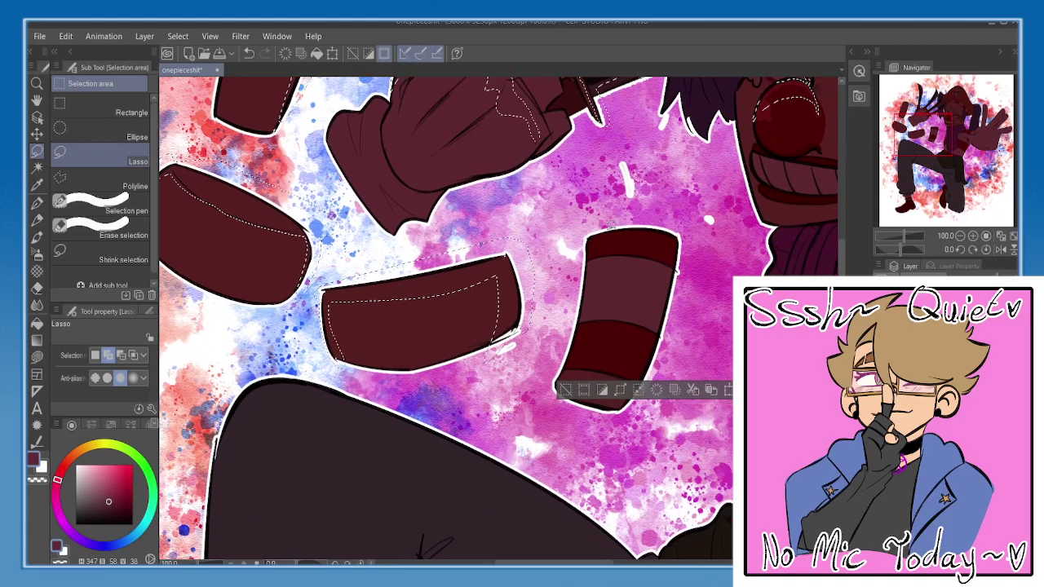
mouse_move(588, 313)
left_mouse_down()
mouse_move(571, 359)
mouse_move(652, 269)
mouse_move(632, 399)
left_mouse_up()
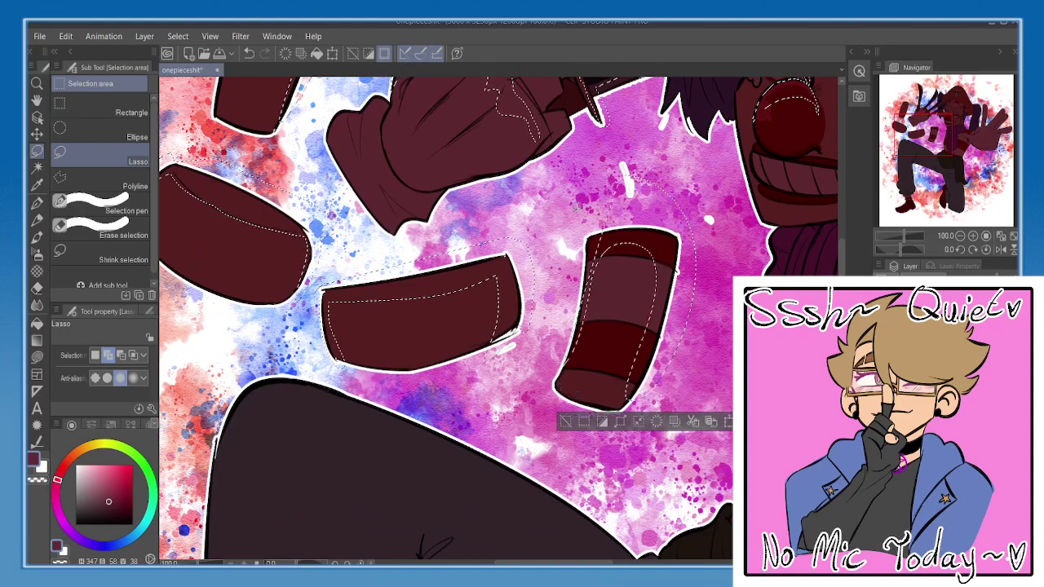
- Lasso a broad light area over the raised knee and along the top of the thigh to the waist sash
scroll(424, 221, "down", 5)
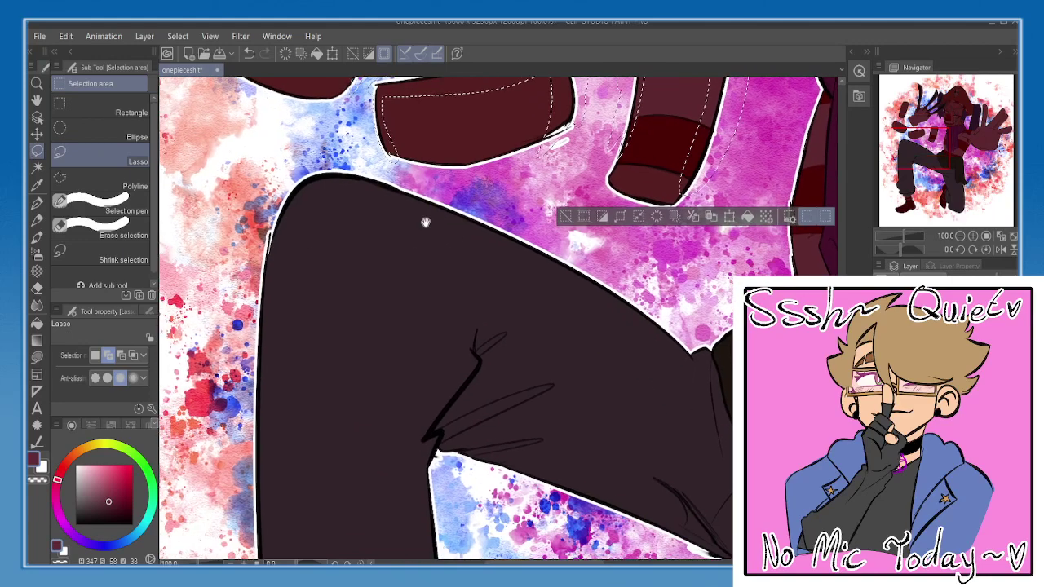
mouse_move(255, 297)
left_mouse_down()
mouse_move(608, 331)
mouse_move(703, 397)
left_mouse_up()
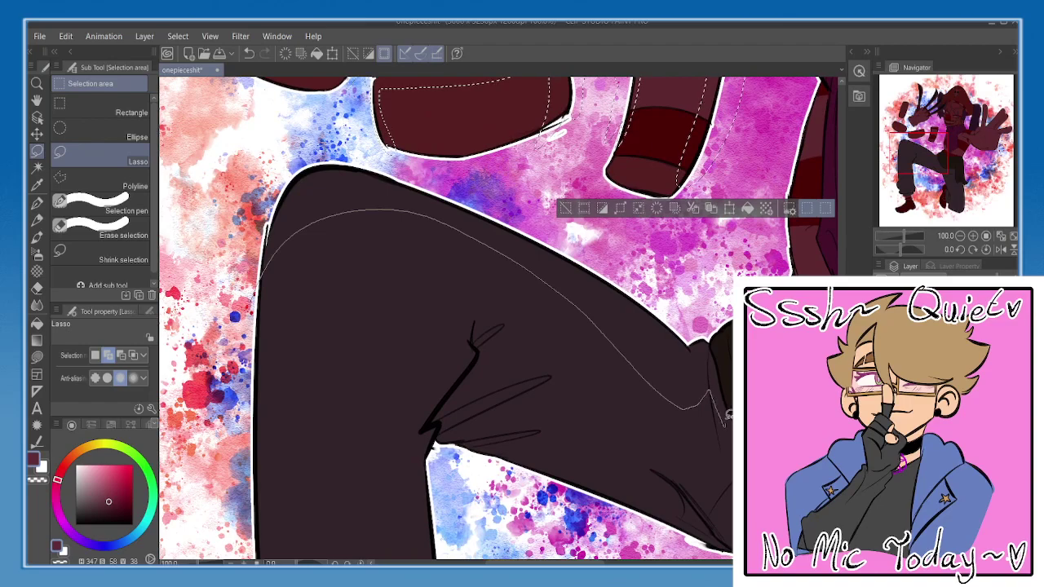
mouse_move(708, 320)
left_mouse_down()
mouse_move(448, 166)
mouse_move(260, 285)
left_mouse_up()
- Lasso the top of the kneeling leg's boot as a light area with a pointed lower edge
mouse_move(357, 447)
left_mouse_down()
mouse_move(403, 329)
mouse_move(394, 147)
left_mouse_up()
left_click_drag(351, 342, 343, 154)
left_click_drag(803, 248, 546, 249)
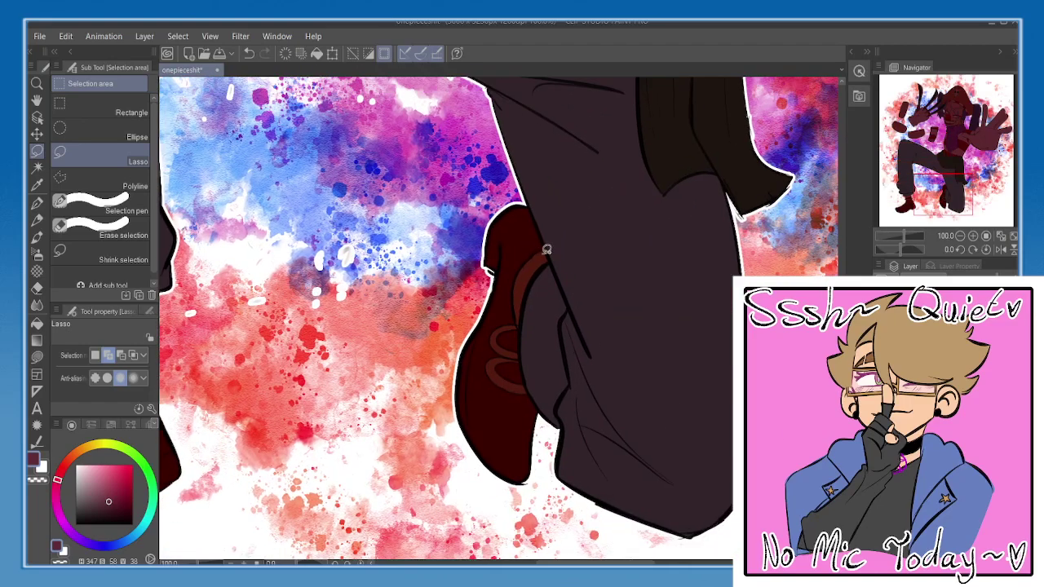
left_click_drag(508, 319, 505, 310)
mouse_move(509, 245)
left_mouse_down()
mouse_move(504, 289)
mouse_move(468, 309)
left_mouse_up()
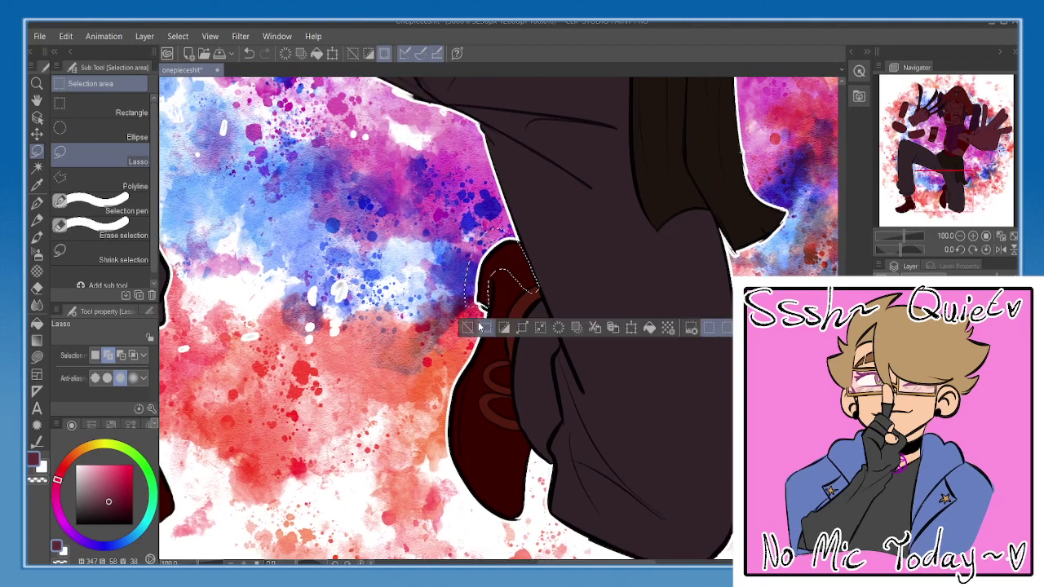
left_click_drag(536, 288, 547, 291)
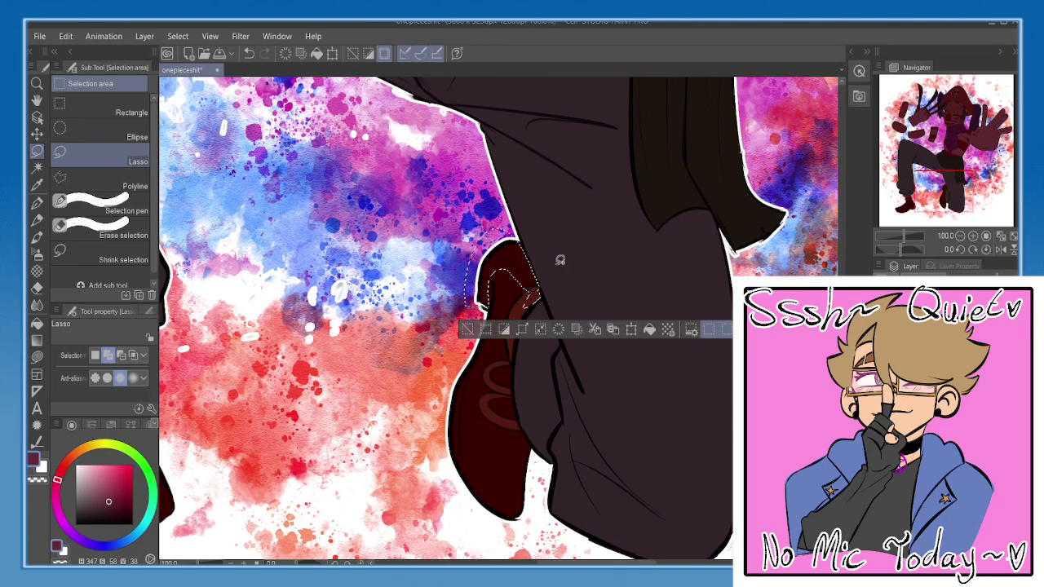
- Lasso a light rim along the kneeling leg's outer edge, the hanging sash and the side of the striped shirt
left_click_drag(592, 146, 562, 342)
mouse_move(683, 420)
left_mouse_down()
mouse_move(624, 193)
mouse_move(688, 292)
mouse_move(647, 214)
left_mouse_up()
left_click_drag(608, 155, 542, 464)
mouse_move(543, 191)
left_mouse_down()
mouse_move(575, 254)
mouse_move(582, 457)
mouse_move(650, 378)
mouse_move(545, 189)
mouse_move(521, 309)
mouse_move(566, 229)
mouse_move(543, 259)
left_mouse_up()
left_click_drag(670, 161, 579, 323)
left_click_drag(789, 186, 713, 267)
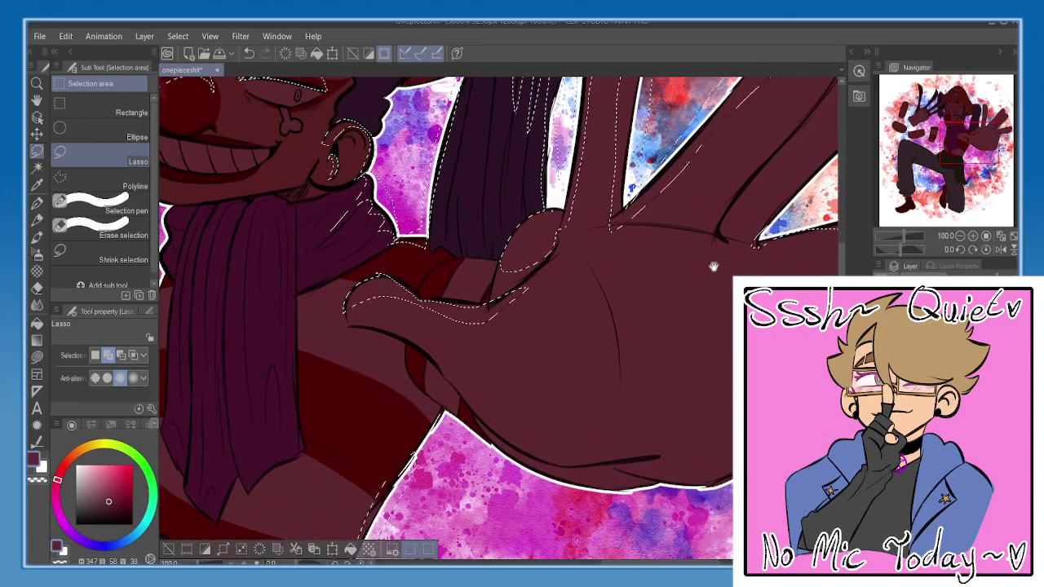
- Add the front edge of the raised knee to the lasso selection
left_click(960, 235)
left_click(960, 235)
left_click_drag(517, 384, 640, 242)
left_click_drag(471, 308, 573, 244)
left_click_drag(390, 280, 417, 315)
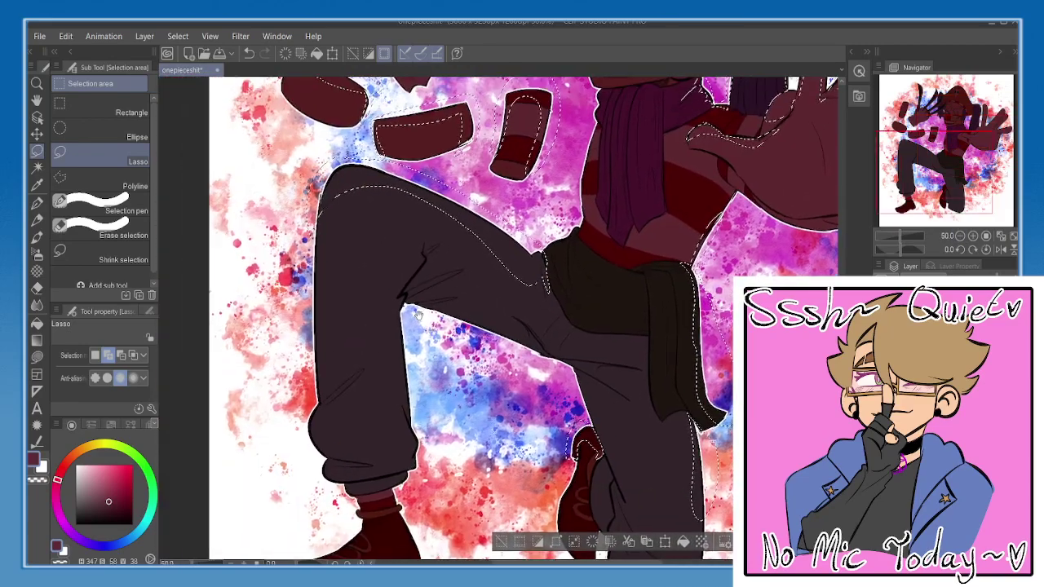
left_click_drag(329, 194, 311, 243)
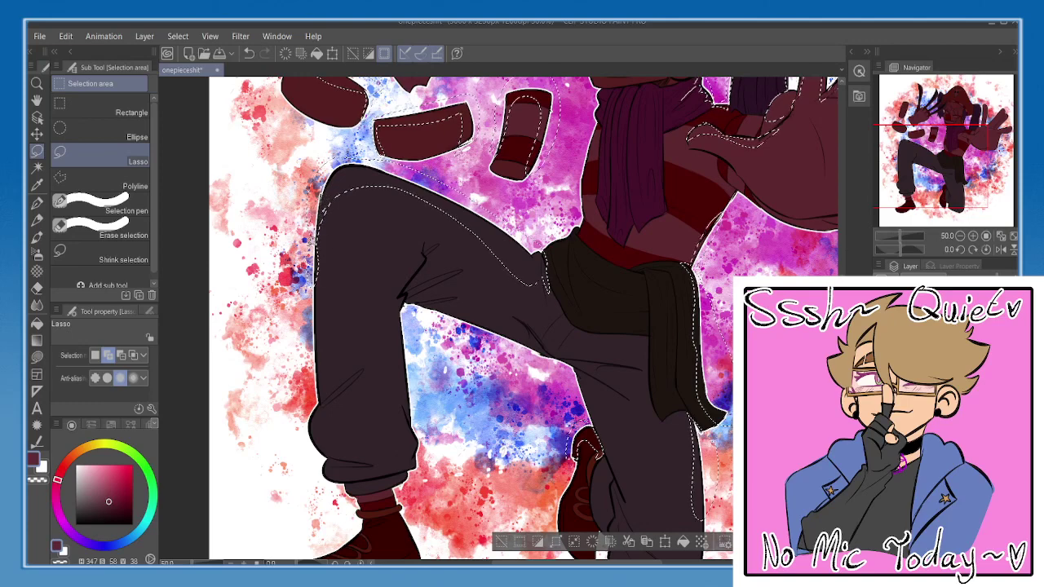
- Lasso highlight areas on the trousers and the front shoe's laces, and clear the shading inside them
left_click_drag(359, 361, 365, 279)
mouse_move(316, 347)
left_mouse_down()
mouse_move(374, 288)
mouse_move(331, 319)
mouse_move(316, 345)
left_mouse_up()
mouse_move(537, 243)
left_mouse_down()
mouse_move(505, 301)
mouse_move(495, 213)
mouse_move(481, 196)
left_mouse_up()
mouse_move(552, 347)
left_mouse_down()
mouse_move(552, 321)
mouse_move(568, 318)
left_mouse_up()
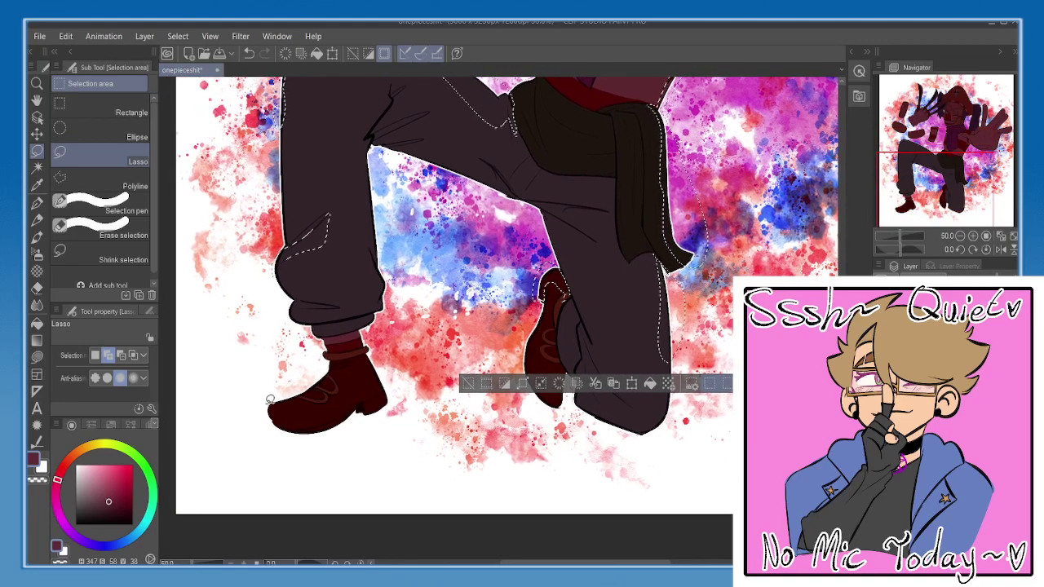
left_click_drag(331, 392, 271, 405)
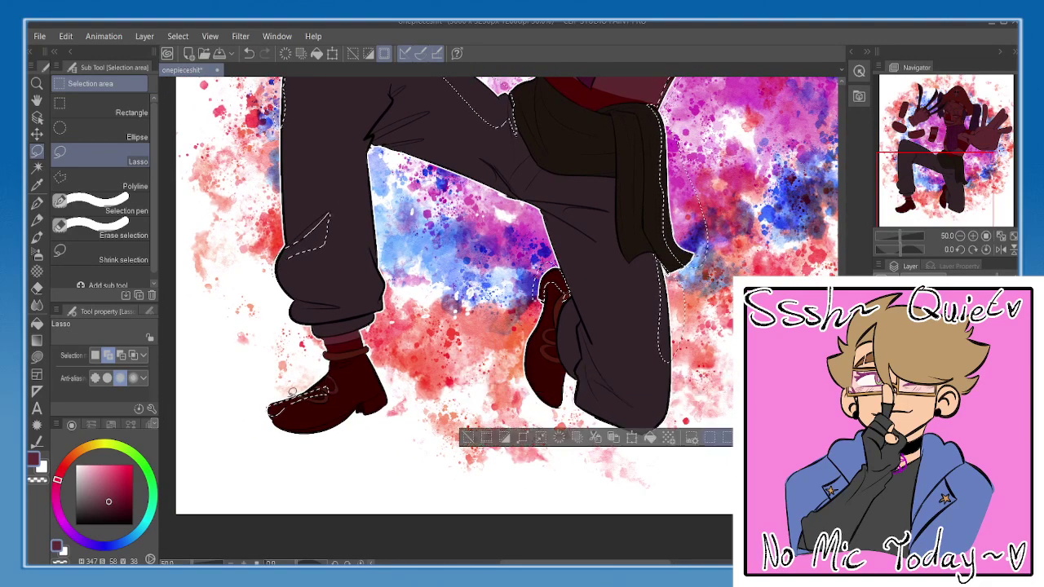
key("ctrl+z")
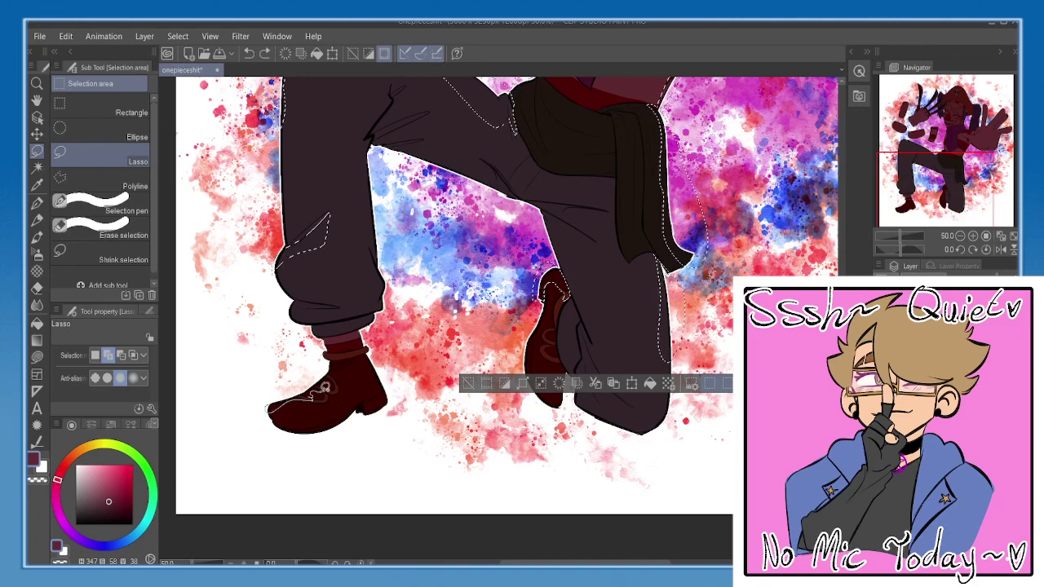
left_click_drag(335, 359, 314, 370)
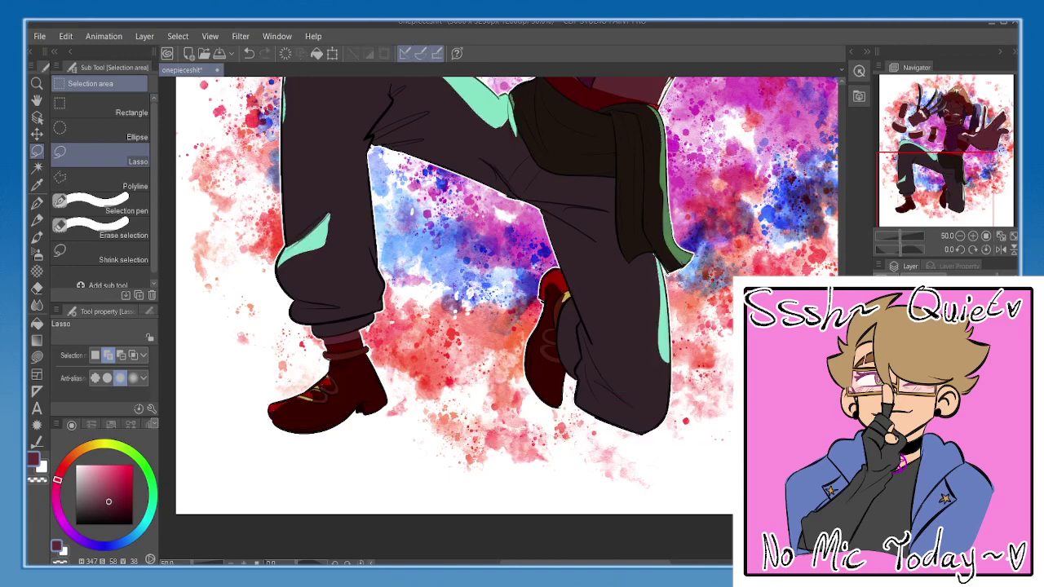
- Lower the shading layer's opacity slightly
left_click(1013, 236)
left_click_drag(990, 277, 978, 277)
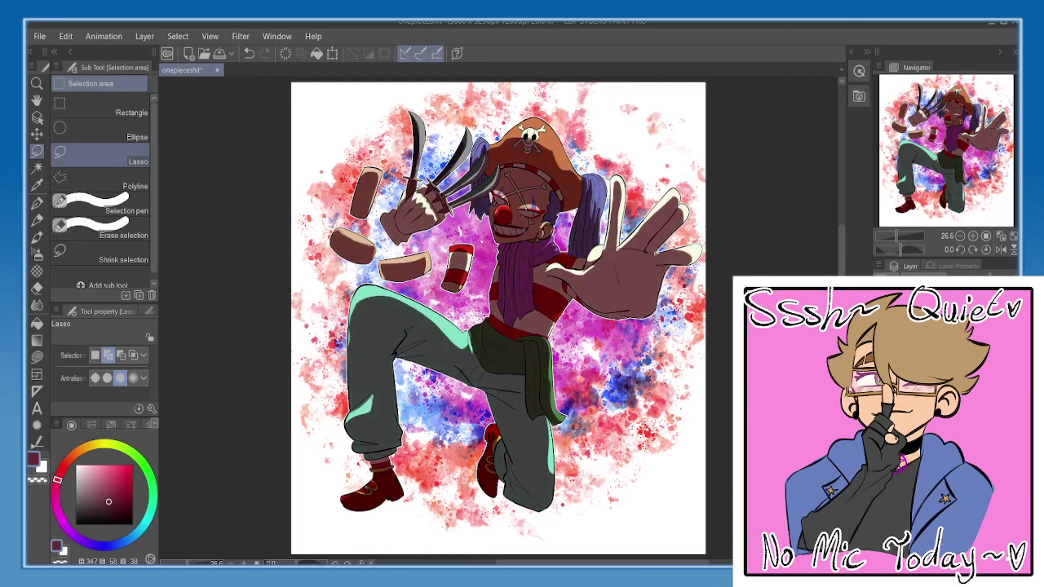
key("h")
key("h")
- Erase the shading along the edge of the red nose to form a rim highlight
scroll(575, 228, "up", 10)
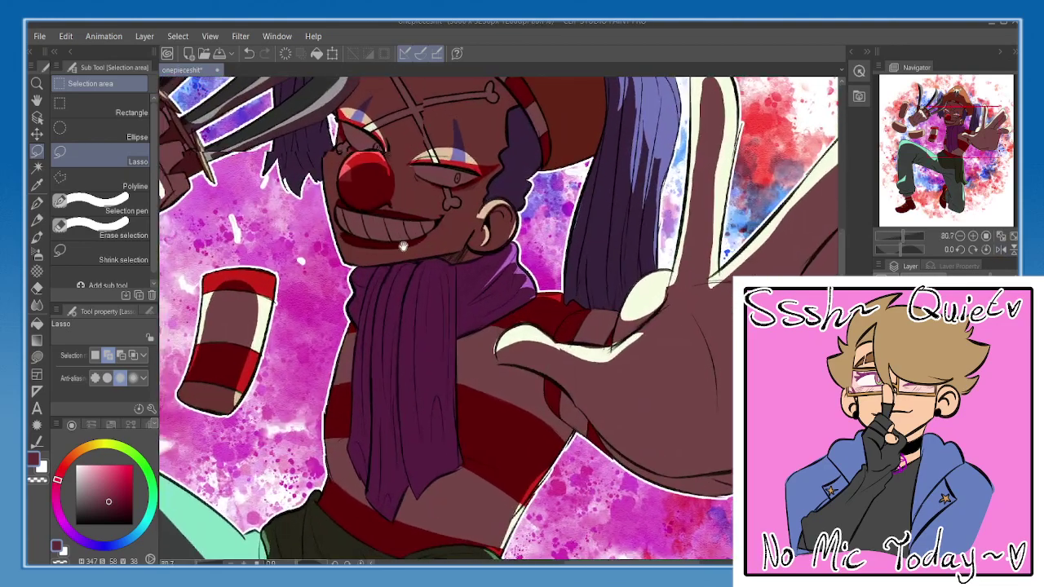
mouse_move(402, 246)
left_mouse_down()
mouse_move(474, 378)
mouse_move(490, 351)
mouse_move(488, 369)
left_mouse_up()
left_click_drag(532, 248, 494, 277)
key("p")
key("e")
left_click_drag(471, 316, 470, 295)
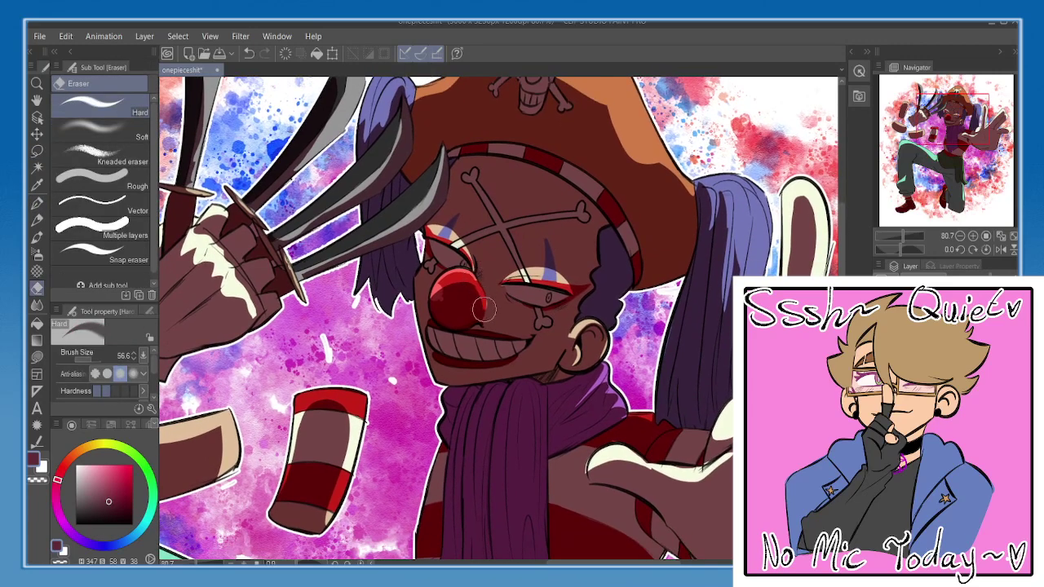
key("p")
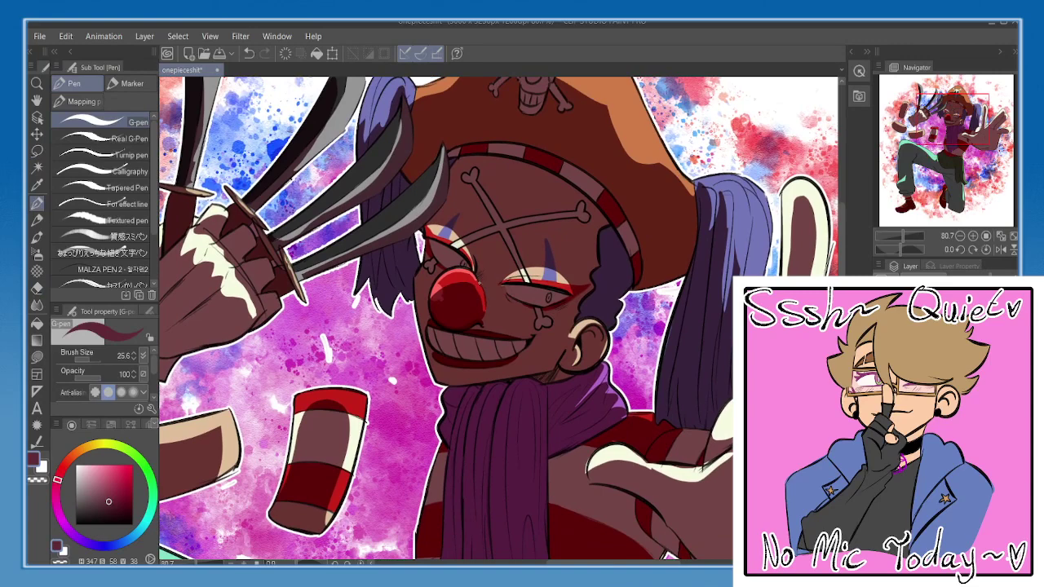
key("e")
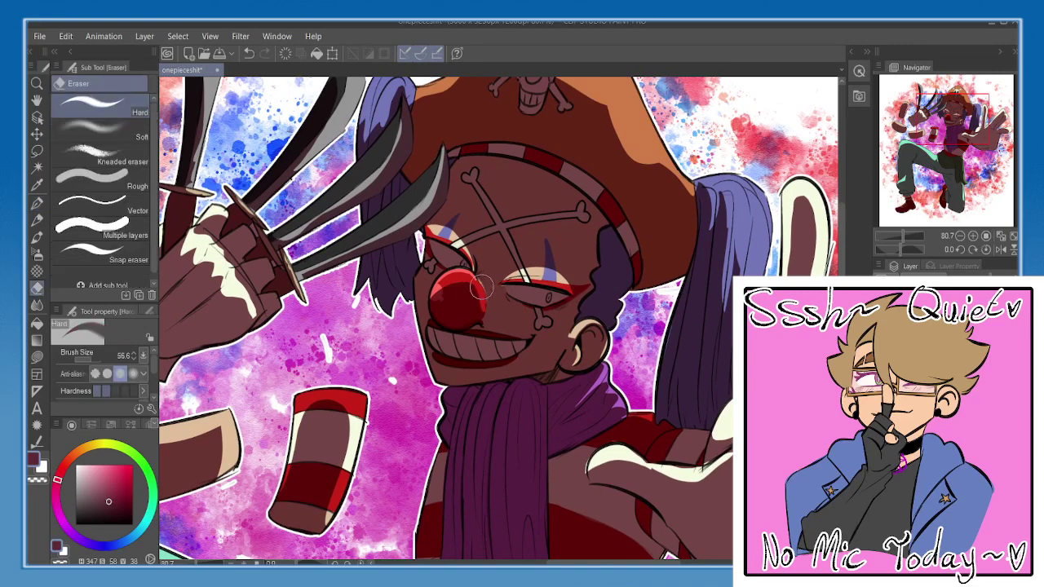
key("p")
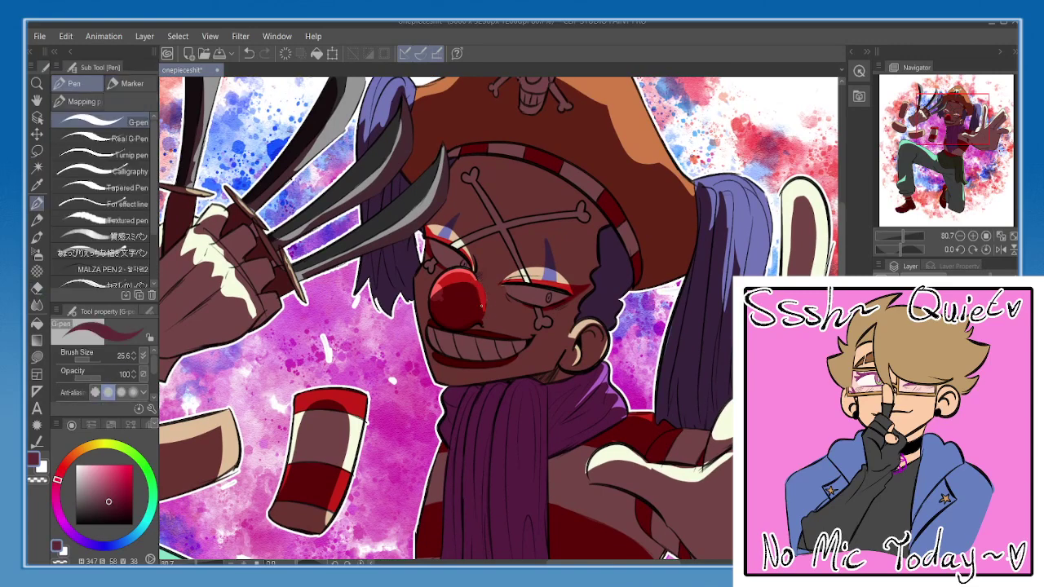
left_click_drag(486, 325, 473, 243)
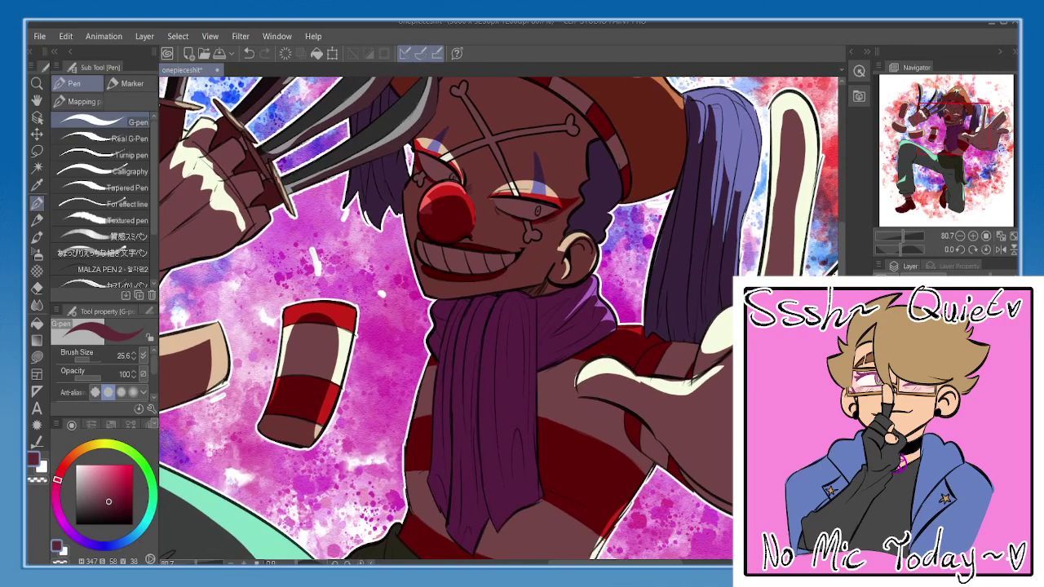
- Erase thin vertical highlights out of the shading along the folds of the purple scarf
mouse_move(542, 307)
left_mouse_down()
mouse_move(530, 260)
mouse_move(522, 310)
mouse_move(500, 291)
left_mouse_up()
key("e")
key("ctrl+z")
key("ctrl+z")
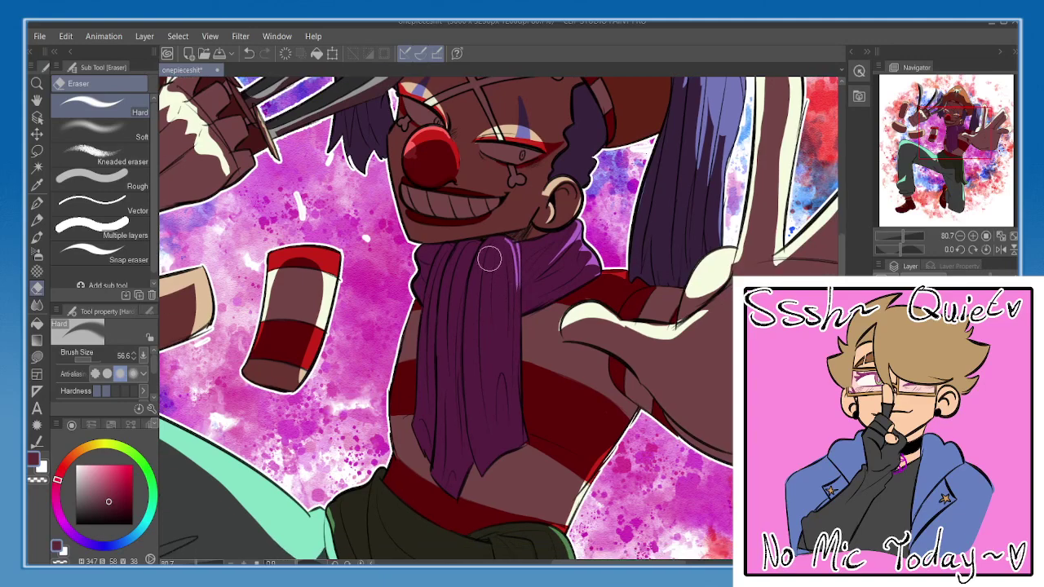
mouse_move(483, 253)
left_mouse_down()
mouse_move(481, 390)
mouse_move(496, 376)
mouse_move(508, 410)
left_mouse_up()
key("ctrl+z")
left_click_drag(477, 336, 482, 329)
left_click_drag(459, 247, 449, 371)
mouse_move(450, 414)
left_mouse_down()
mouse_move(449, 400)
mouse_move(445, 431)
left_mouse_up()
left_click_drag(432, 271, 431, 377)
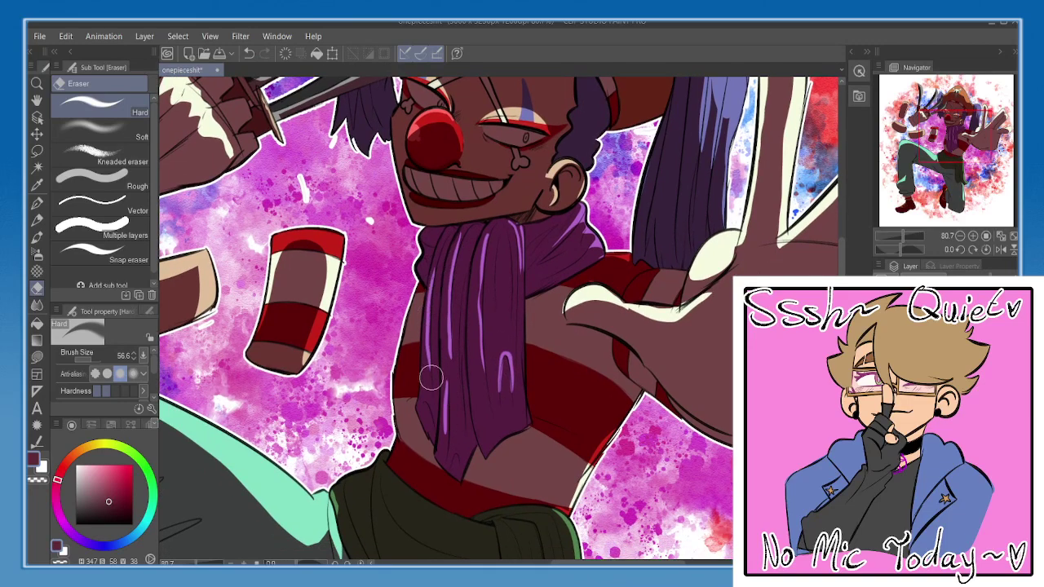
- Erase thin highlights out of the shading along the upper edge and hanging fold of the green sash
mouse_move(543, 524)
left_mouse_down()
mouse_move(552, 331)
mouse_move(530, 317)
mouse_move(555, 336)
mouse_move(547, 319)
left_mouse_up()
key("ctrl+z")
key("ctrl+z")
mouse_move(472, 291)
left_mouse_down()
mouse_move(506, 287)
mouse_move(538, 336)
left_mouse_up()
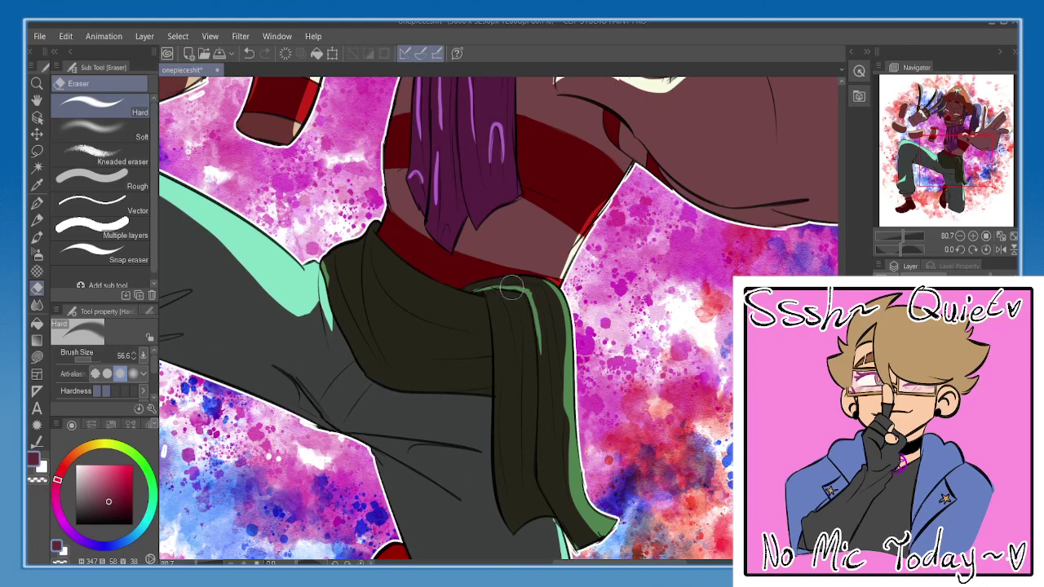
mouse_move(541, 289)
left_mouse_down()
mouse_move(521, 285)
mouse_move(557, 338)
left_mouse_up()
key("ctrl+z")
left_click_drag(542, 301, 529, 256)
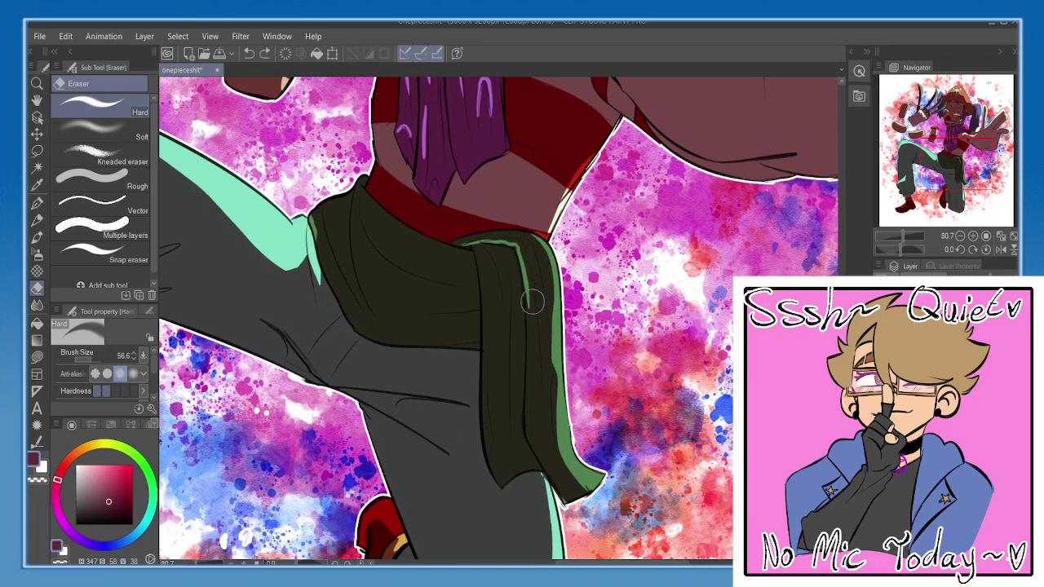
- Auto-select the unshaded area around the character, referring to the editing layer only
left_click(1013, 236)
left_click(1001, 250)
left_click(1002, 250)
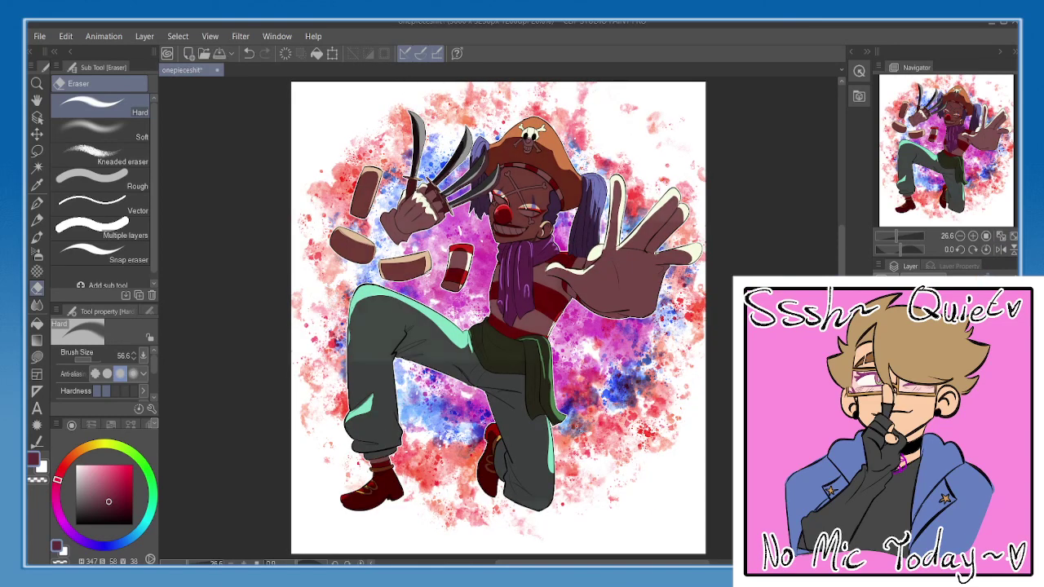
left_click(37, 167)
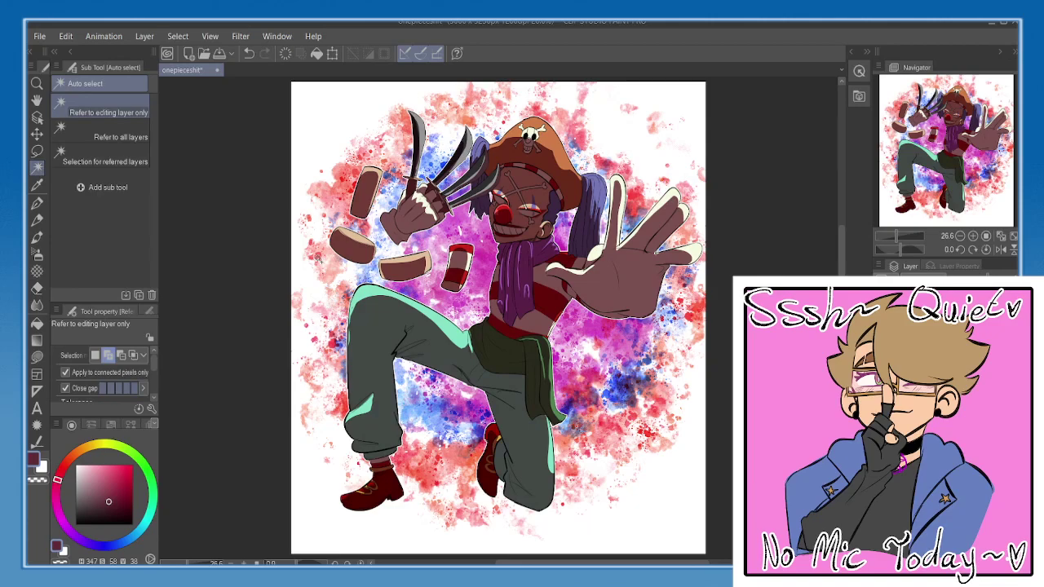
left_click(390, 341)
scroll(390, 341, "up", 9)
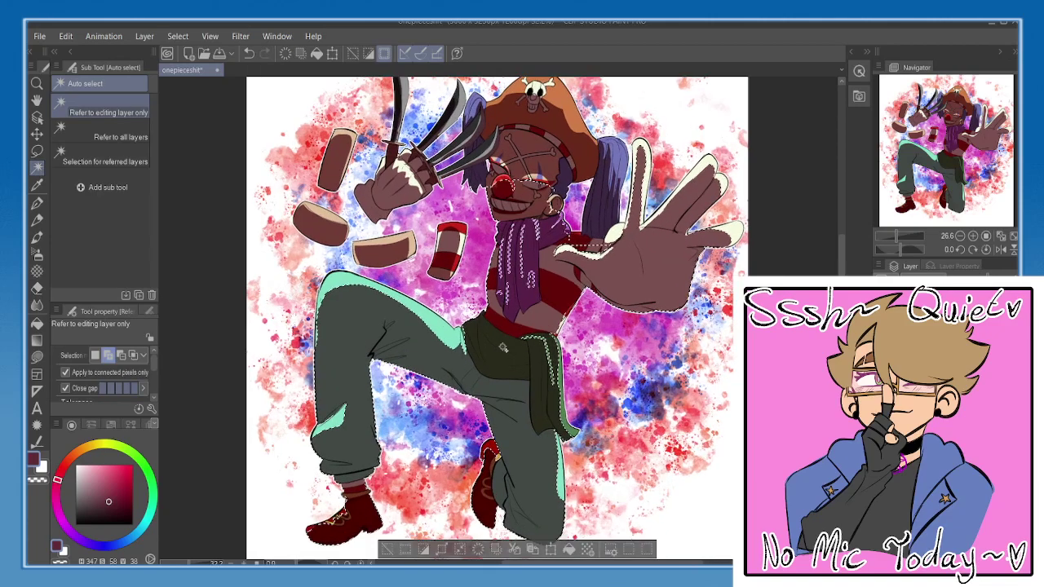
left_click_drag(341, 155, 378, 333)
- Add the remaining unshaded areas around the detached arm pieces, clawed hand, blades and head to the selection
left_click(355, 347)
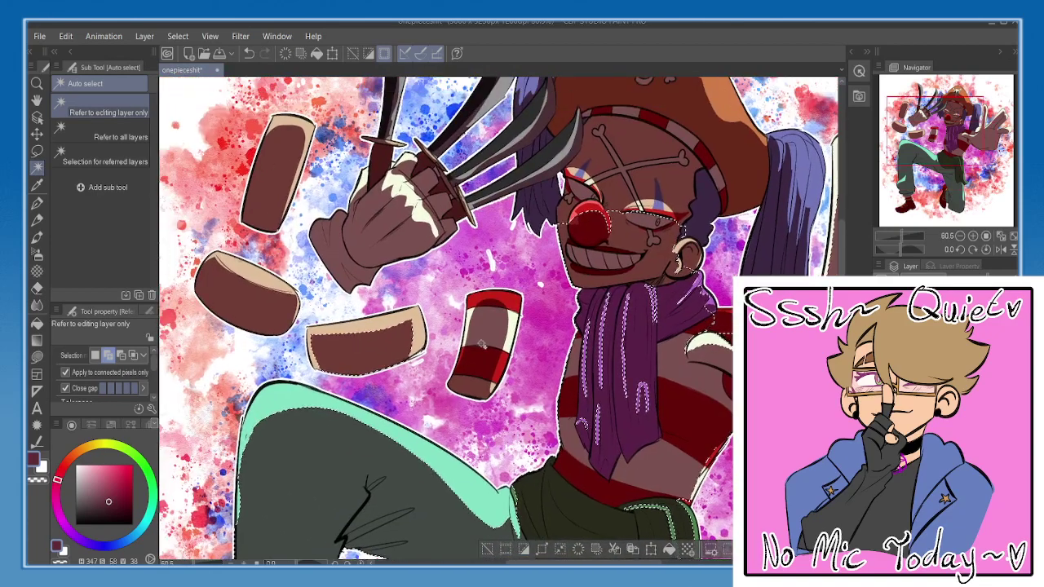
left_click(485, 343)
left_click(254, 305)
left_click(272, 194)
left_click_drag(390, 122, 357, 256)
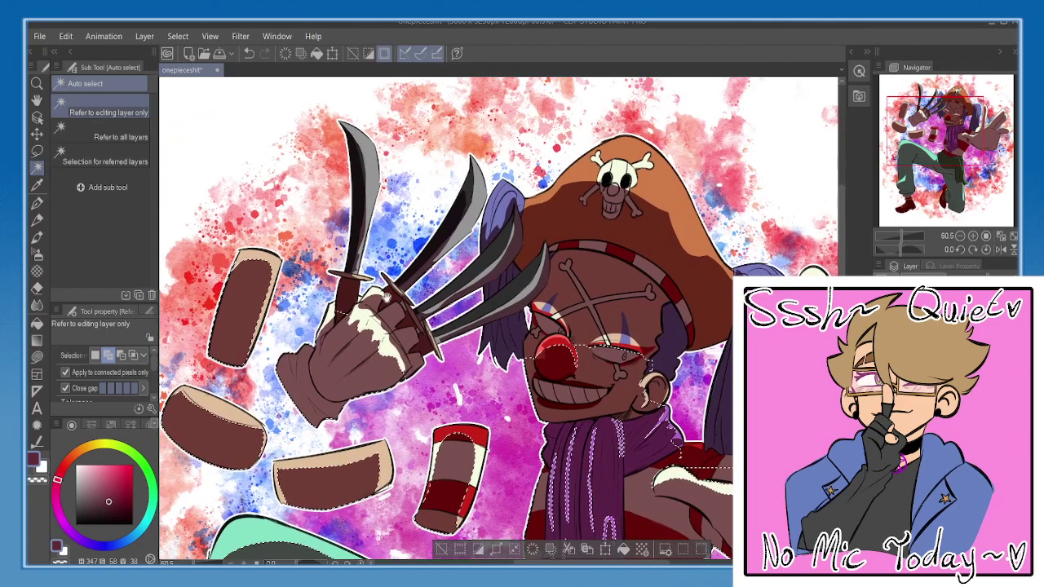
left_click(356, 232)
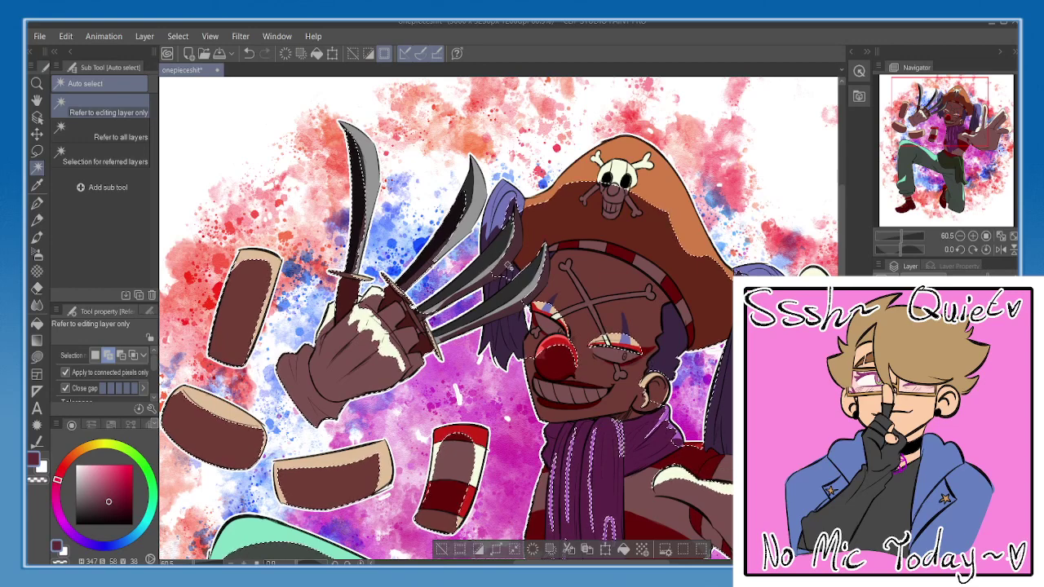
left_click(497, 294)
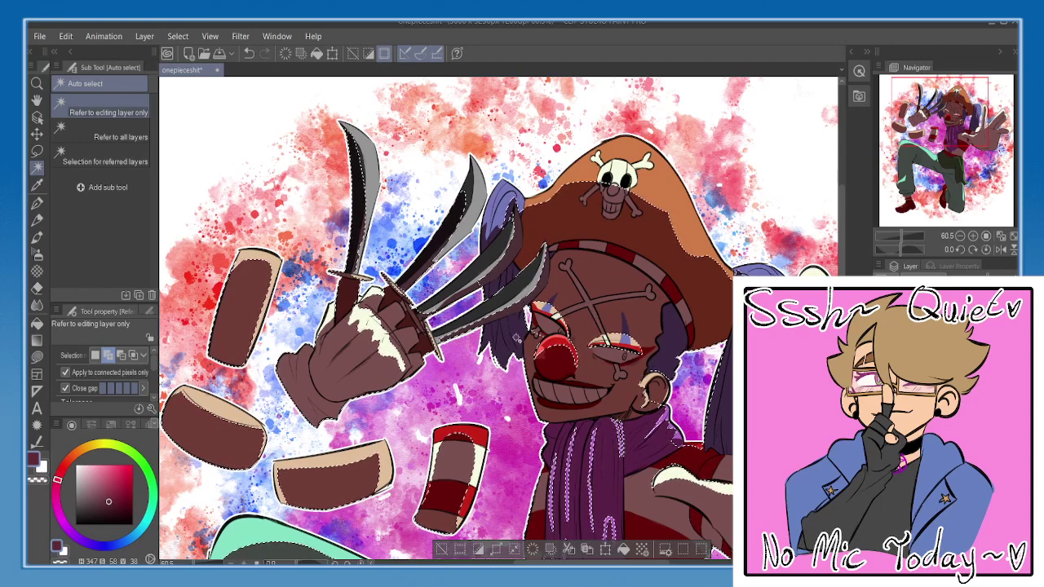
left_click_drag(592, 380, 548, 331)
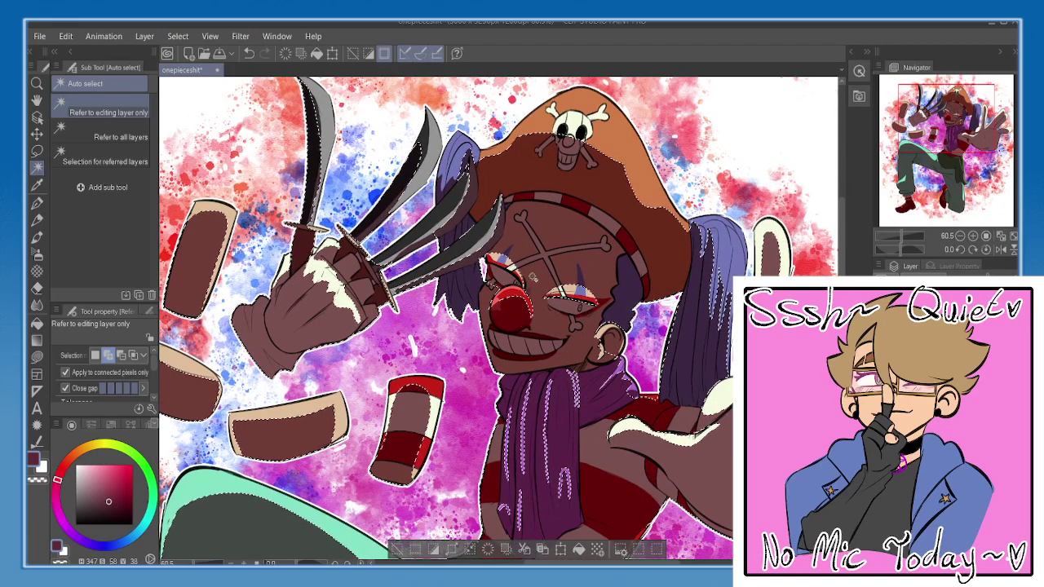
left_click_drag(511, 297, 447, 228)
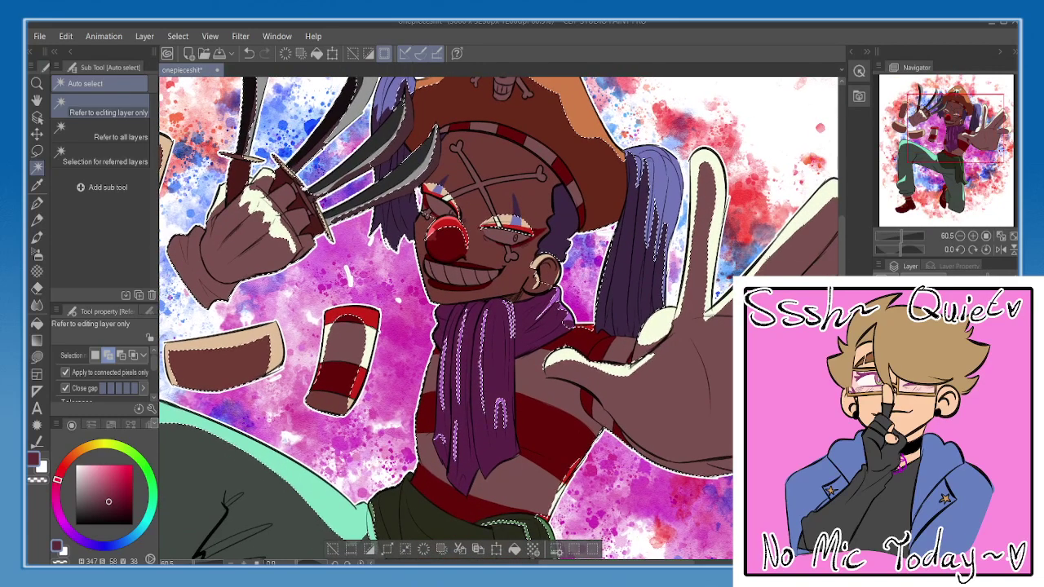
- Set the drawing colour to a light orange with hue 23, saturation 50 and value 100
left_click(959, 236)
left_click(959, 236)
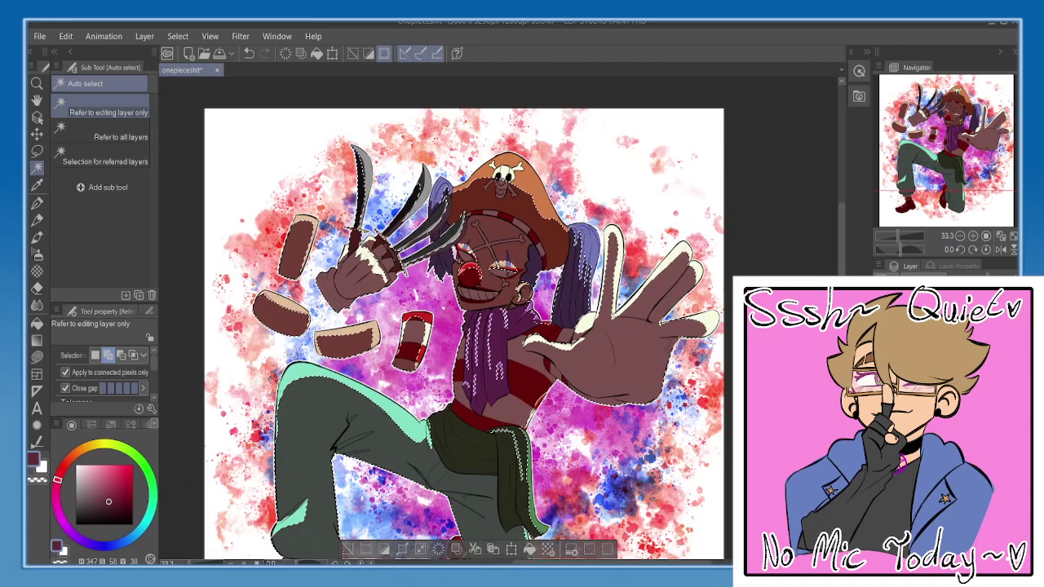
left_click(74, 453)
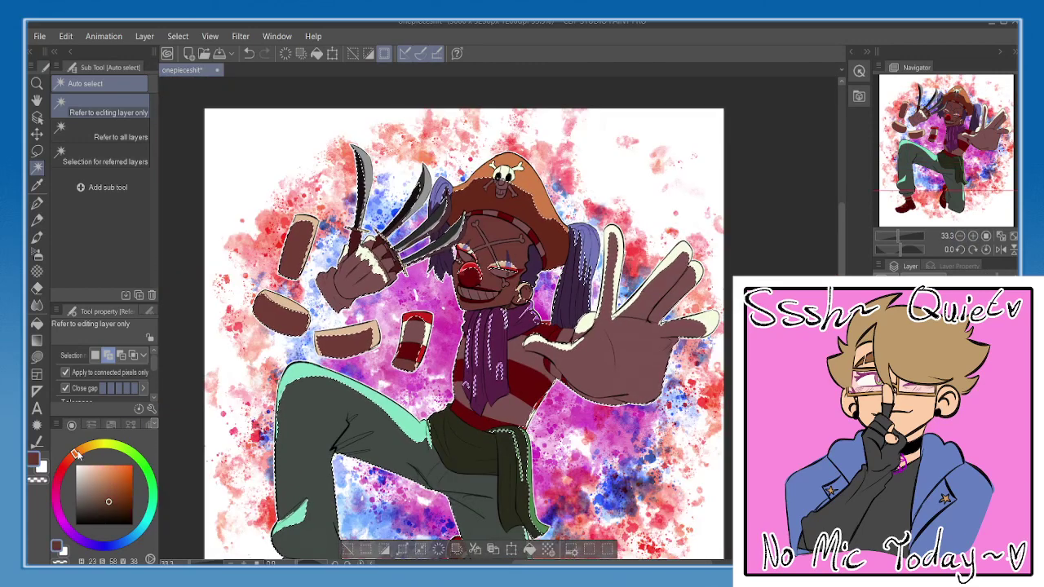
left_click(104, 465)
- Try filling the current selection with the light orange
left_click(529, 550)
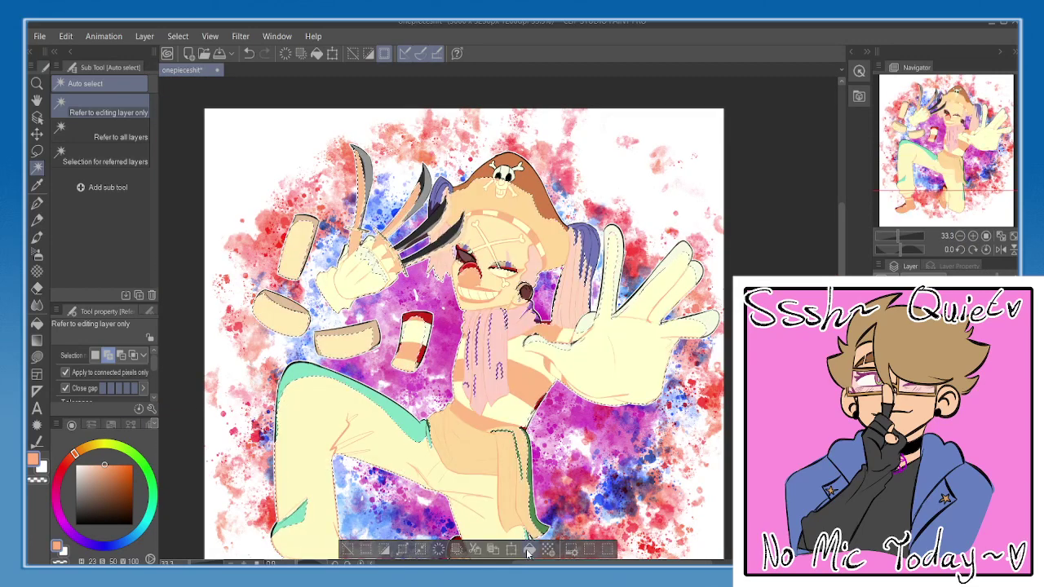
key("ctrl+z")
left_click_drag(477, 522, 496, 472)
left_click(547, 550)
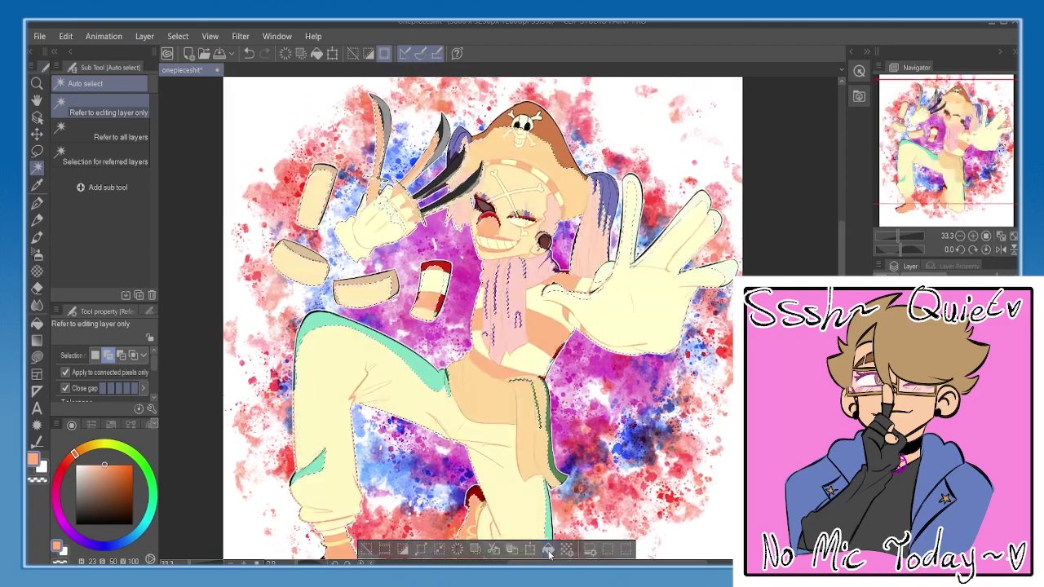
key("ctrl+z")
scroll(550, 555, "down", 2)
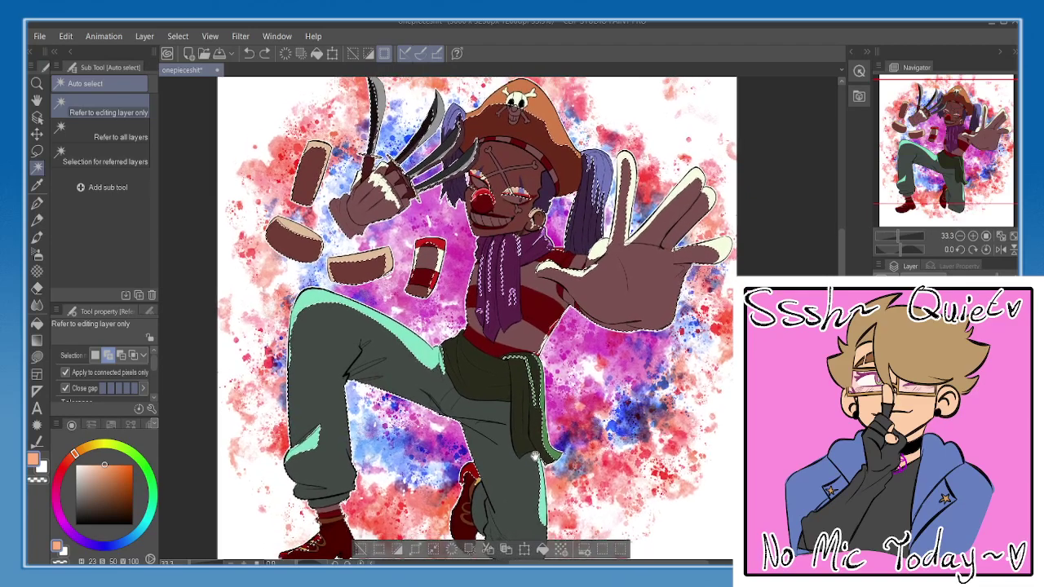
left_click(544, 551)
key("ctrl+z")
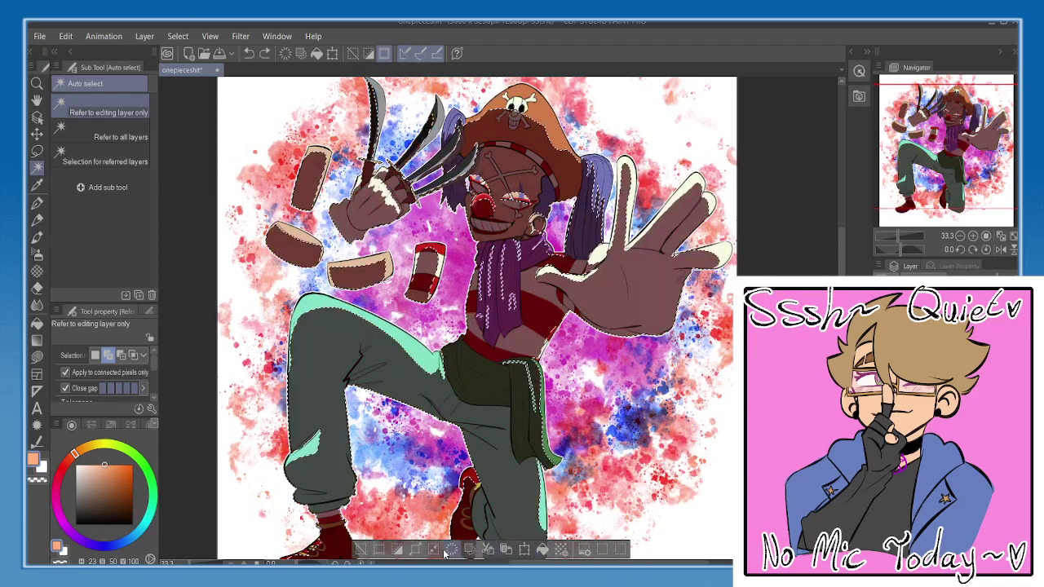
- Invert the selection, fill it with the light orange and deselect
left_click(397, 551)
left_click(511, 550)
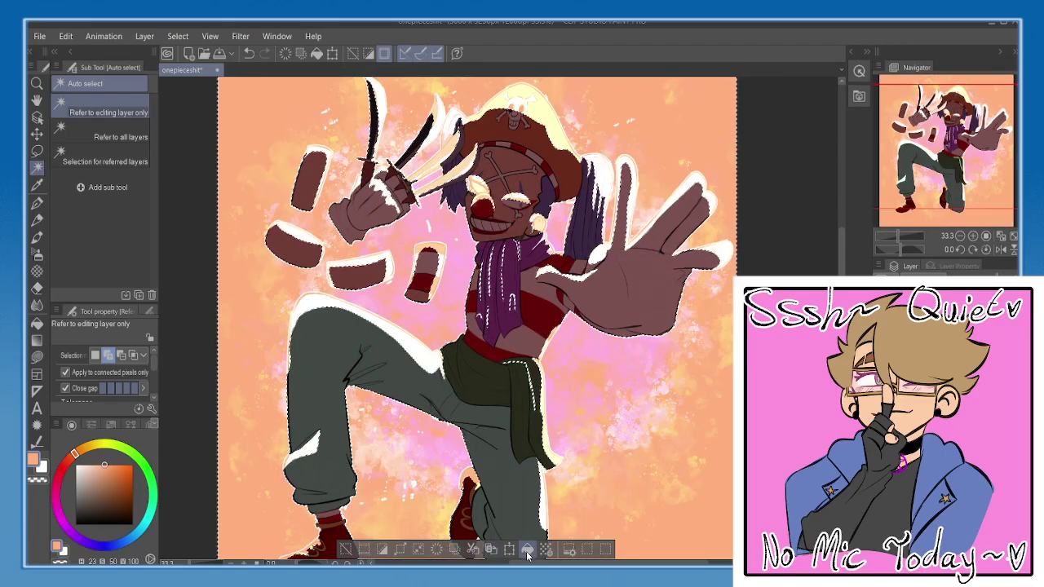
left_click(346, 550)
left_click_drag(421, 469, 433, 510)
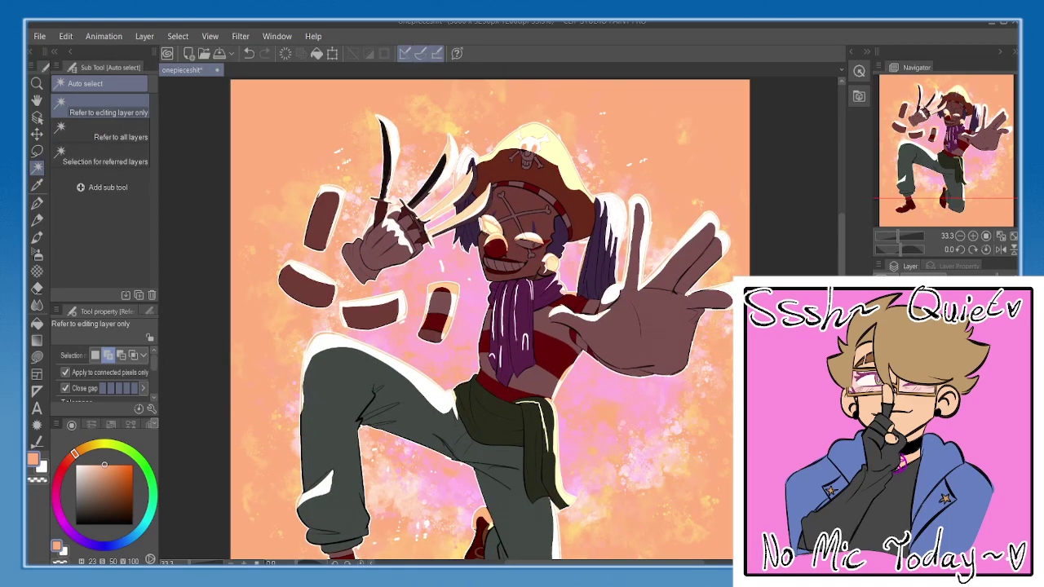
- Auto-select the character's body and detached pieces, invert the selection and clear the orange fill outside the figure
left_click(387, 248)
key("ctrl+z")
left_click(362, 196)
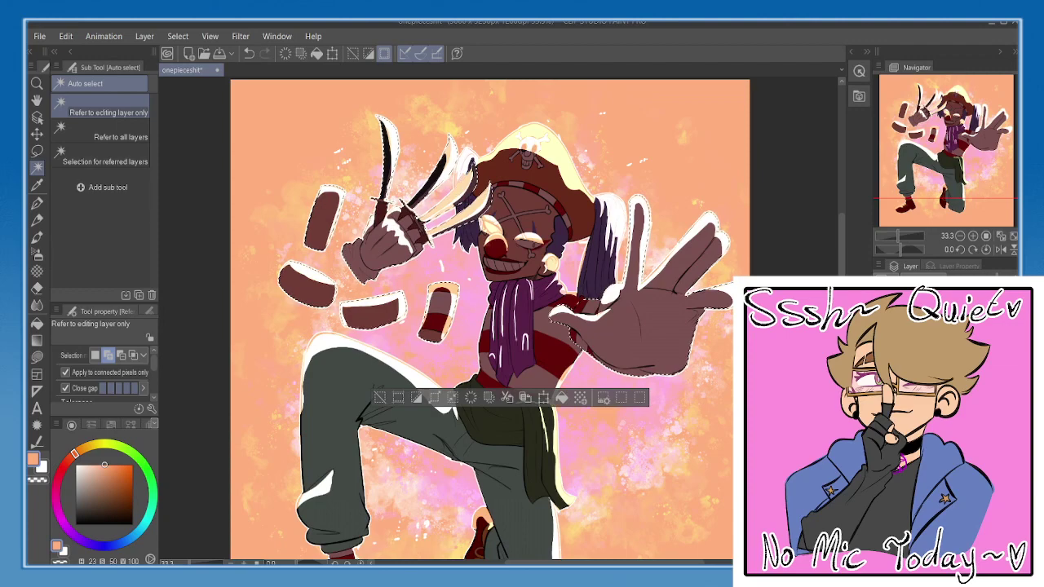
left_click(547, 299)
left_click_drag(532, 419, 548, 338)
scroll(548, 336, "up", 1)
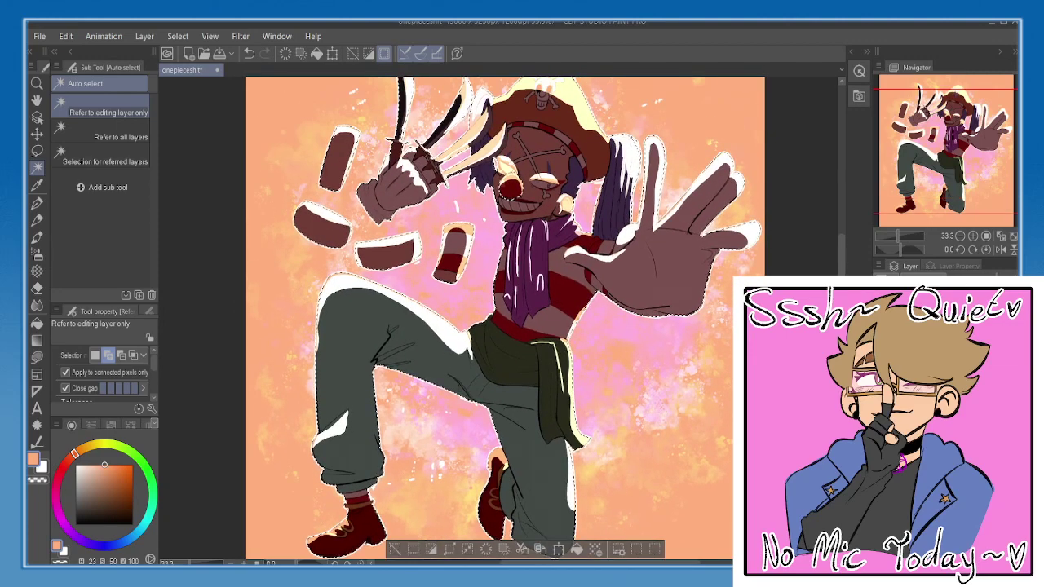
left_click(431, 552)
left_click(464, 551)
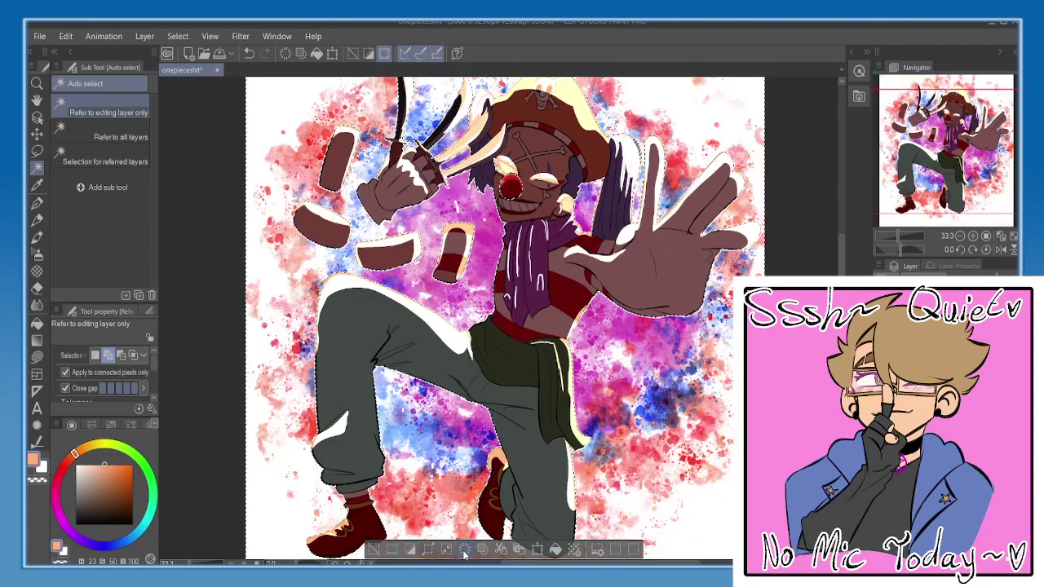
- Deselect, then compare blending modes for the orange light layer and keep one that brightens the lit areas' base colours
left_click(375, 552)
scroll(378, 554, "up", 2)
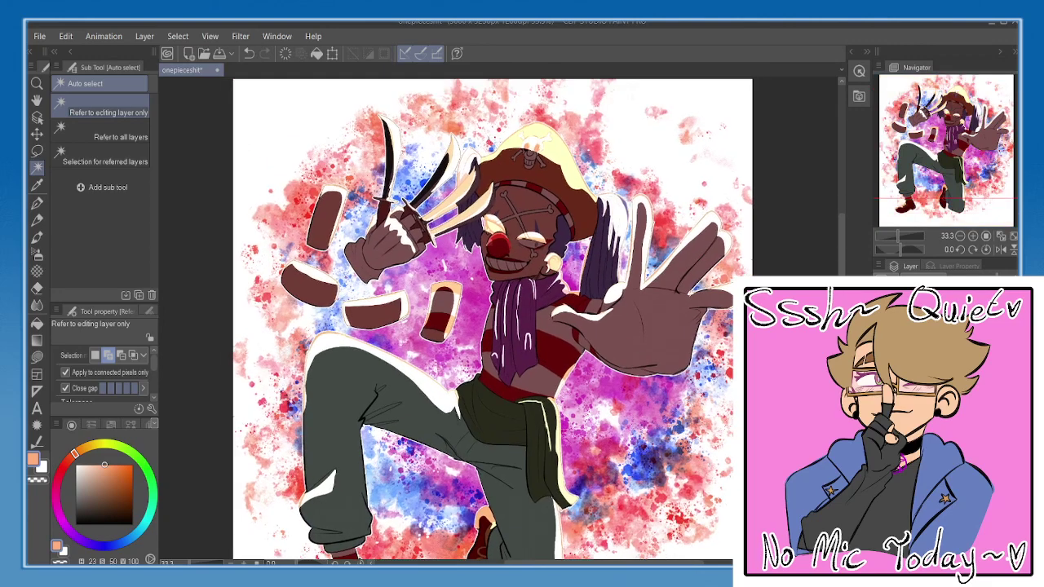
left_click(1013, 236)
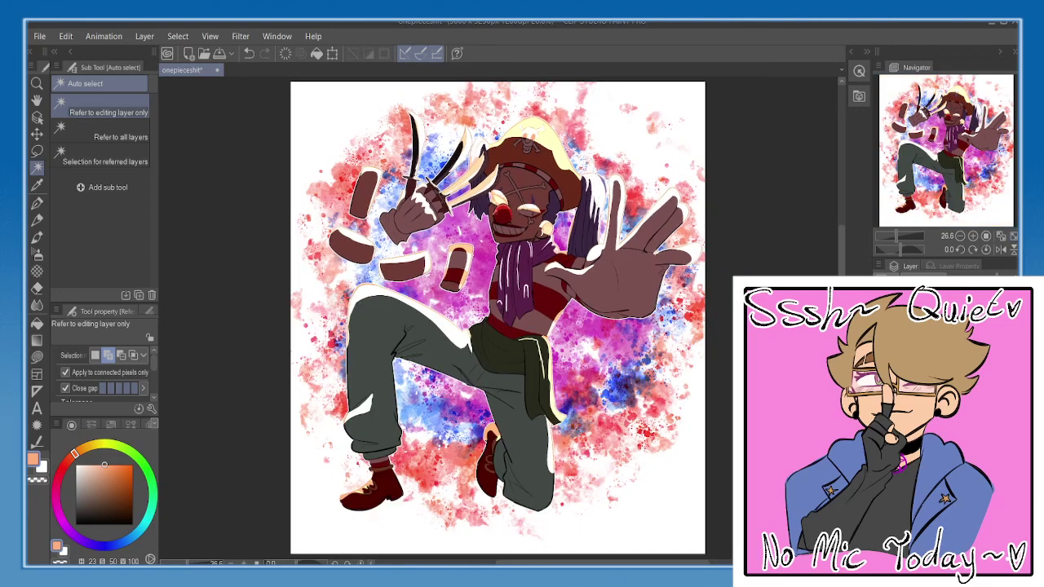
scroll(921, 281, "up", 3)
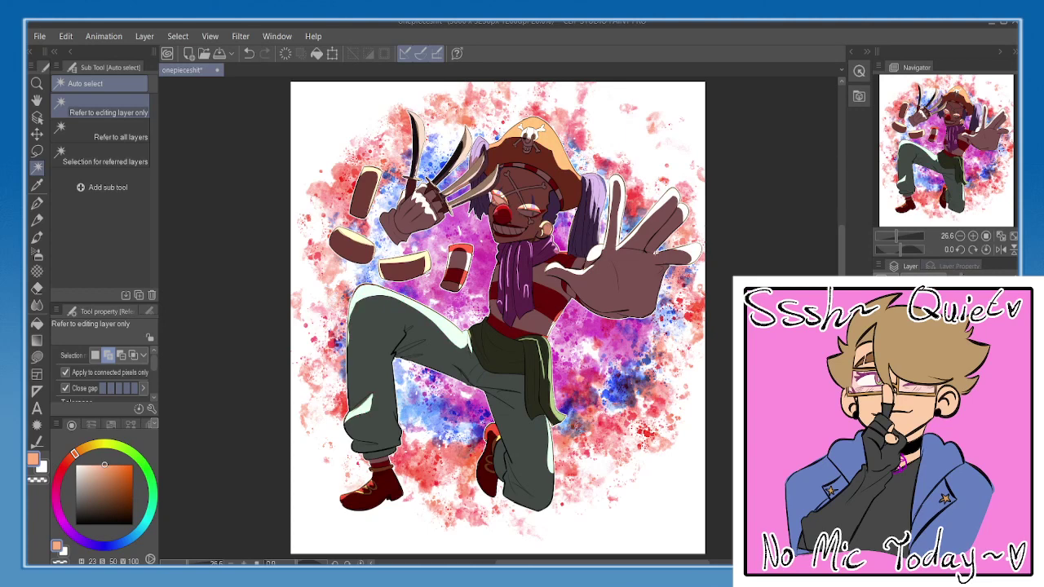
left_click(960, 267)
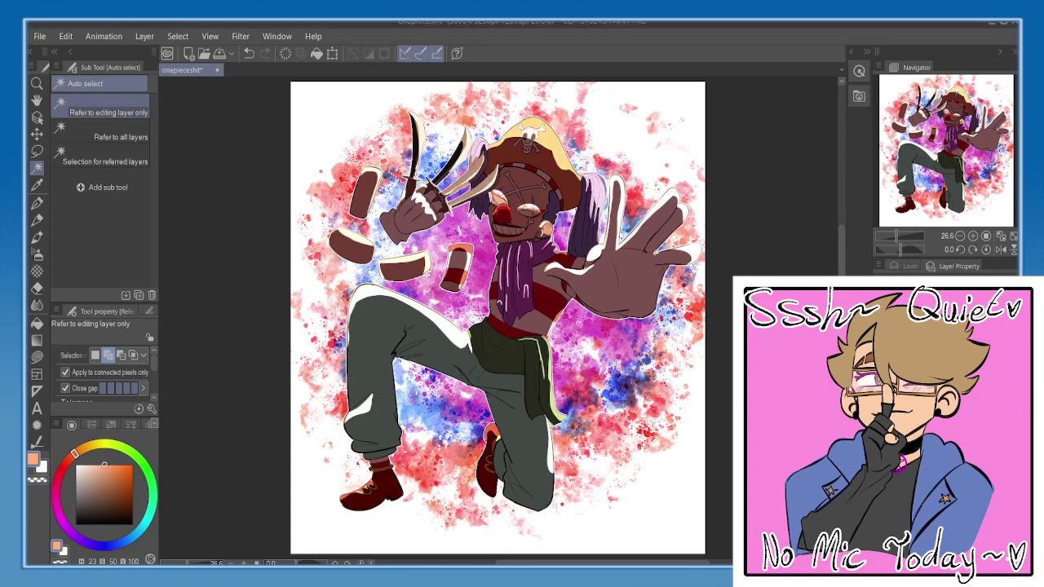
left_click(907, 266)
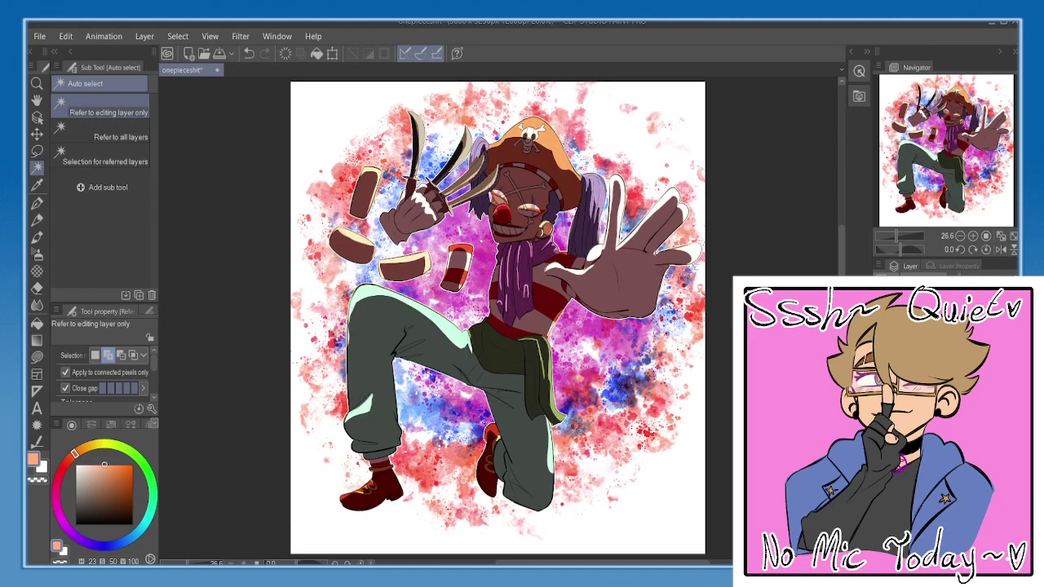
left_click(952, 266)
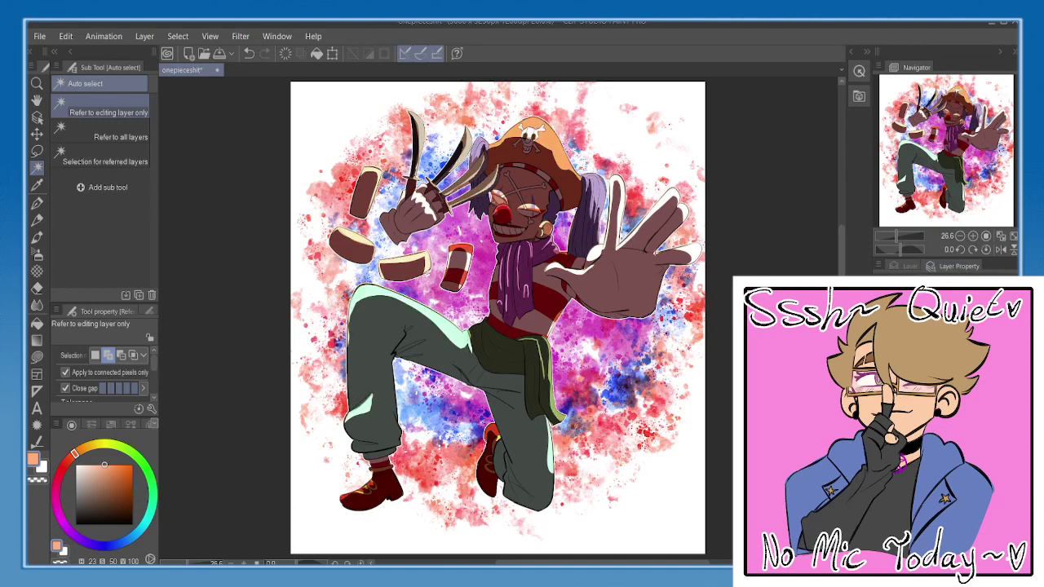
left_click(907, 267)
scroll(560, 246, "up", 5)
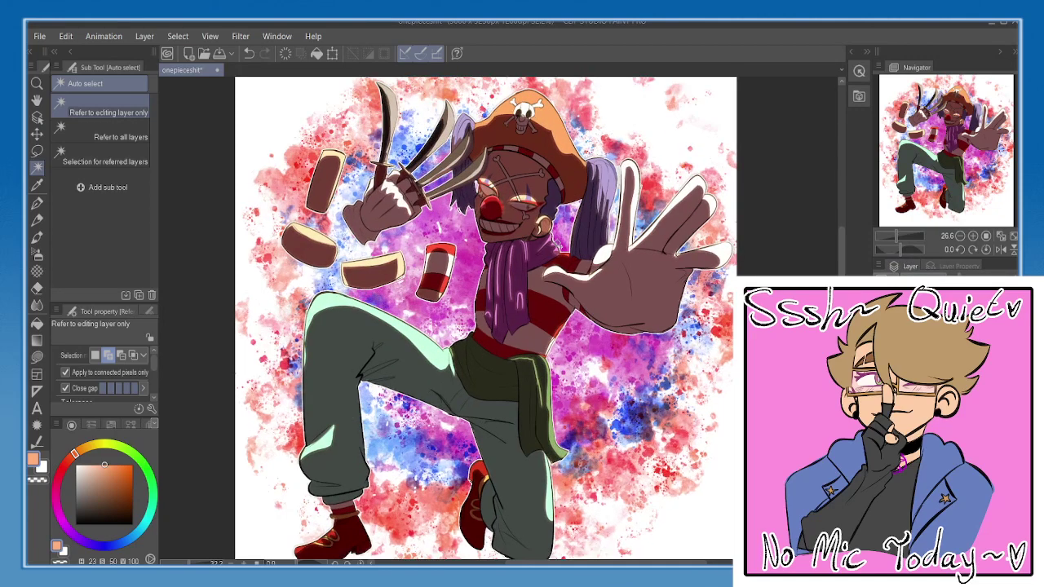
left_click_drag(559, 246, 637, 278)
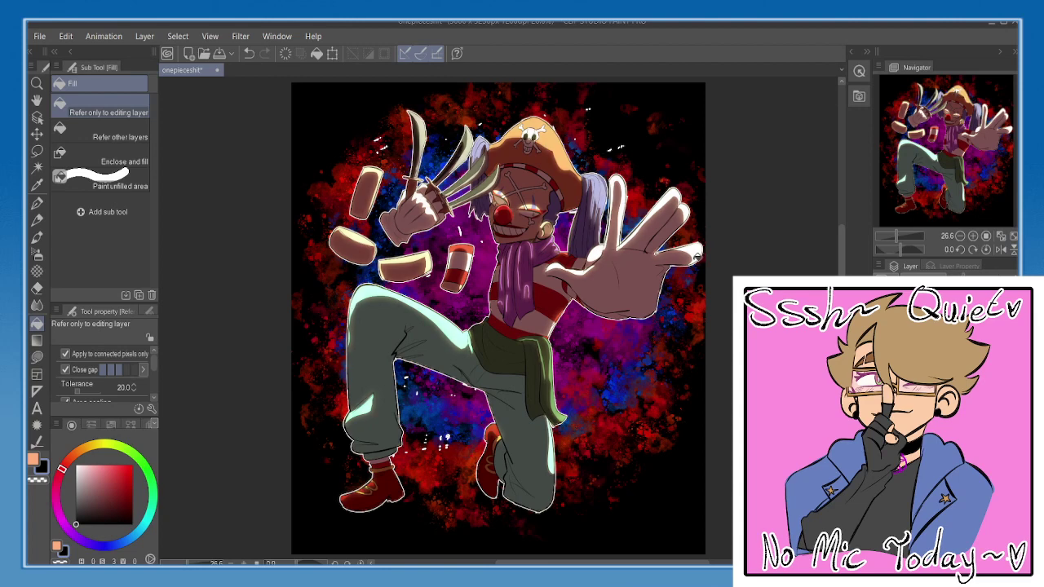
- Soften the hard edges between light and shadow on the detached arm pieces with the Blur tool at brush size 226.4
key("j")
scroll(540, 163, "up", 5)
left_click_drag(440, 264, 508, 267)
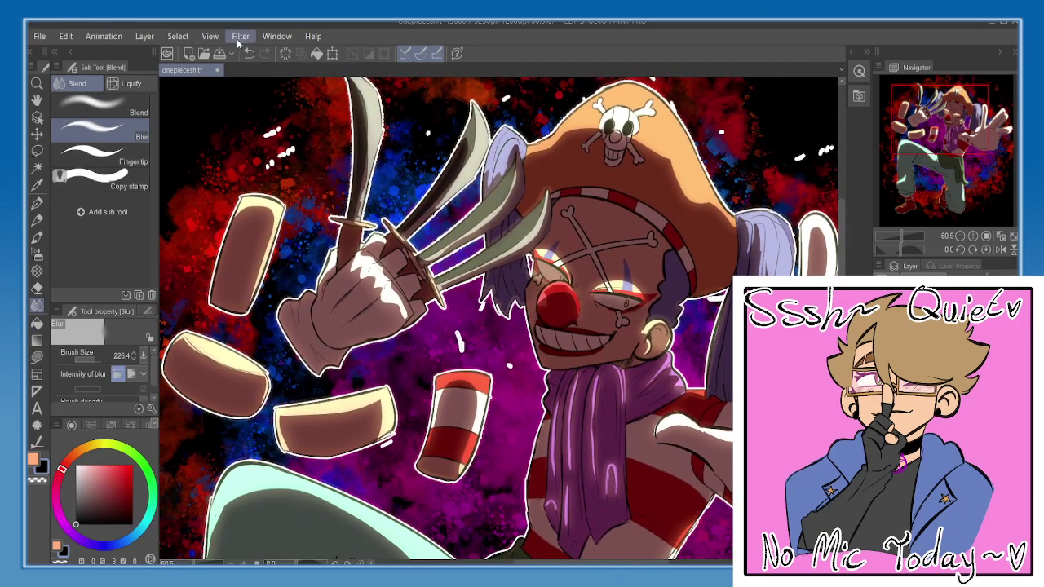
left_click(349, 83)
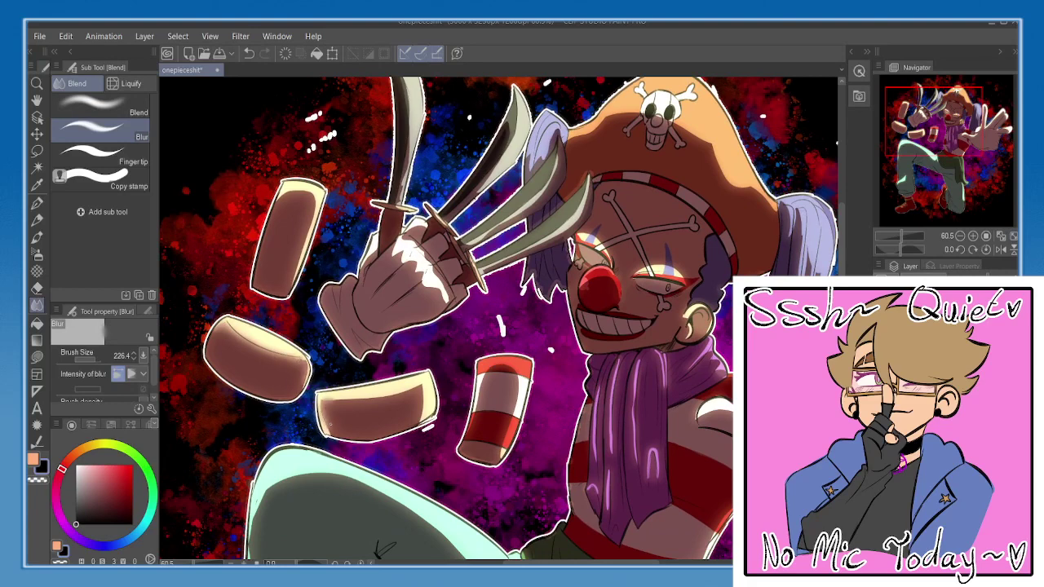
left_click_drag(415, 400, 418, 394)
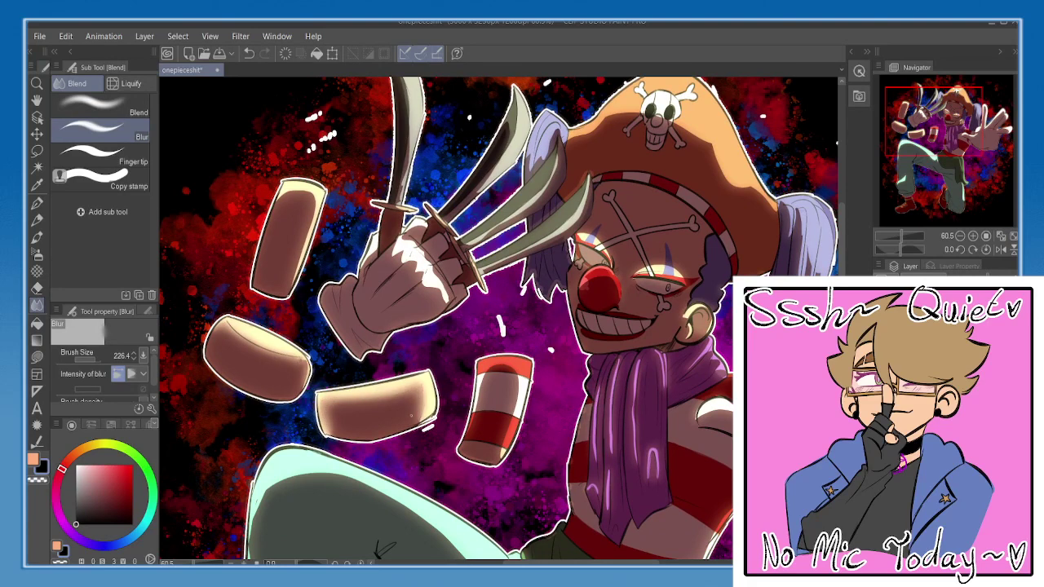
left_click_drag(358, 302, 368, 330)
mouse_move(292, 226)
left_mouse_down()
mouse_move(297, 298)
mouse_move(303, 223)
left_mouse_up()
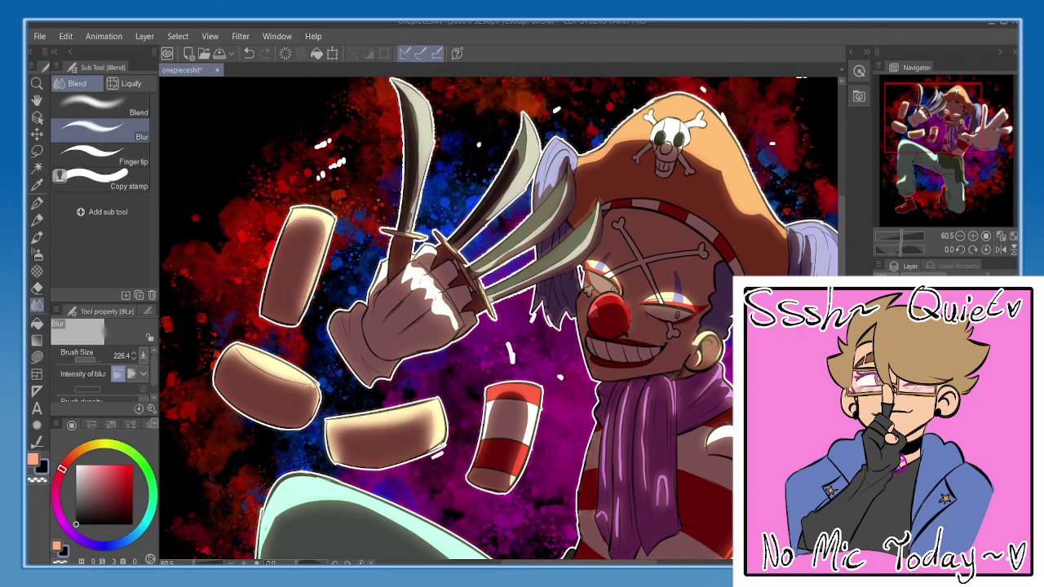
- Blur the light edges on the knife-holding glove and along the curved blades
left_click_drag(371, 159, 355, 263)
mouse_move(387, 192)
left_mouse_down()
mouse_move(401, 250)
mouse_move(386, 345)
mouse_move(392, 387)
mouse_move(438, 434)
mouse_move(409, 401)
mouse_move(411, 361)
mouse_move(414, 375)
mouse_move(427, 344)
left_mouse_up()
left_click_drag(756, 242, 750, 231)
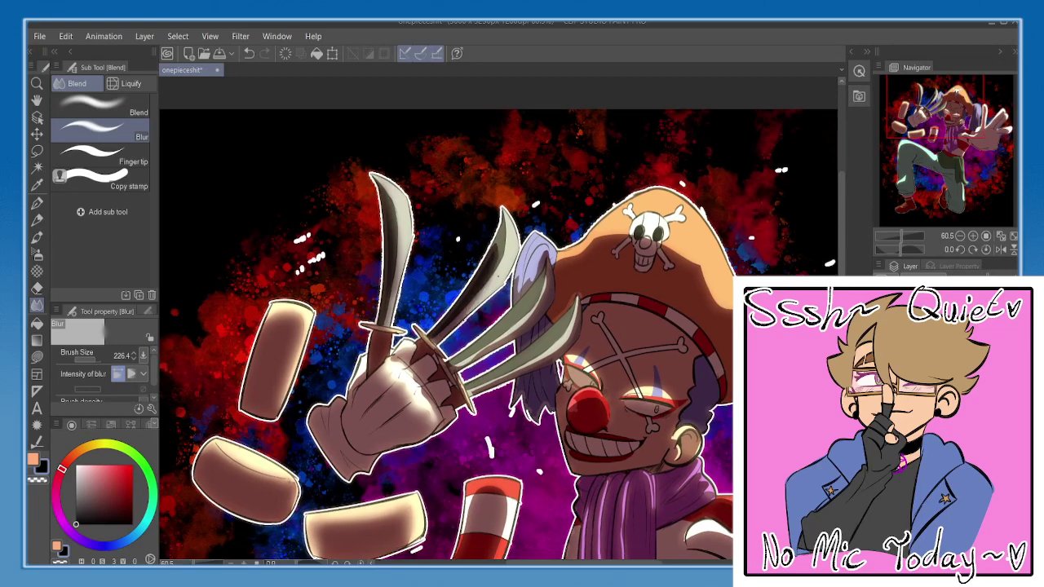
mouse_move(462, 364)
left_mouse_down()
mouse_move(537, 293)
mouse_move(543, 270)
left_mouse_up()
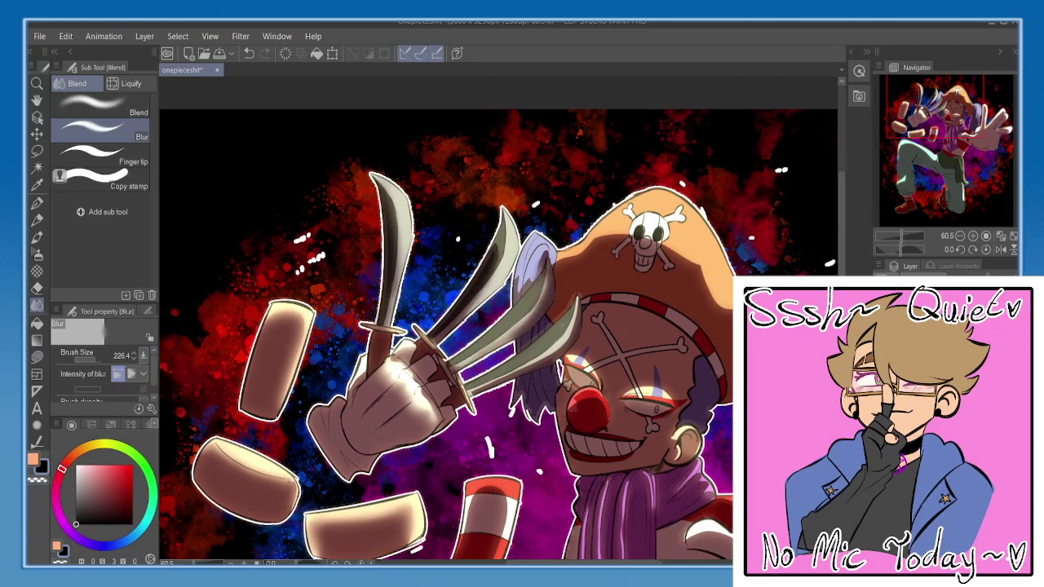
mouse_move(576, 305)
left_mouse_down()
mouse_move(541, 357)
mouse_move(465, 389)
left_mouse_up()
- Blur the shadow edge across the pirate hat and the light edges on the outstretched hand's fingers
left_click_drag(750, 231, 717, 166)
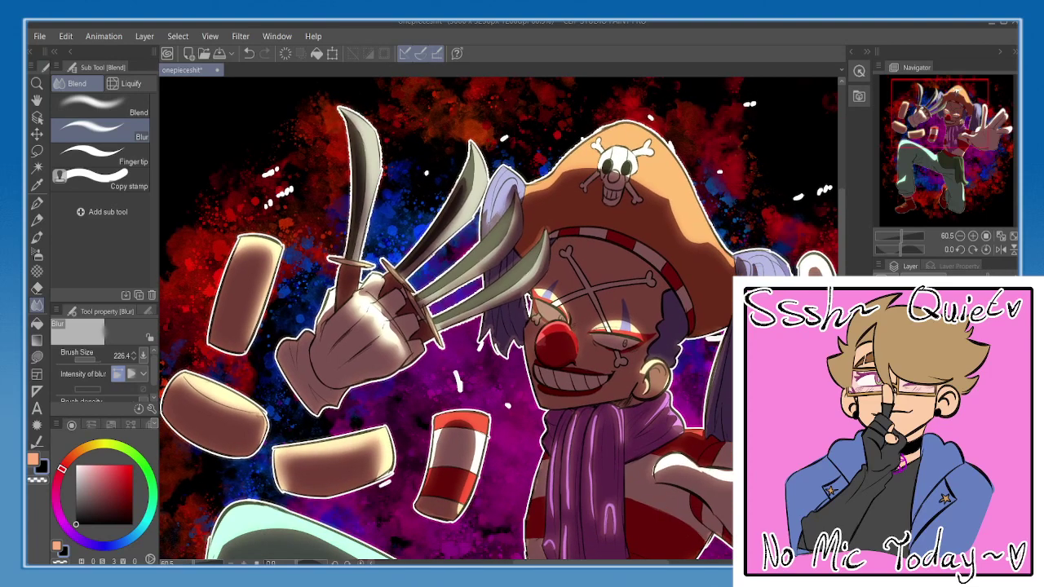
mouse_move(553, 184)
left_mouse_down()
mouse_move(598, 168)
mouse_move(642, 180)
mouse_move(634, 190)
mouse_move(668, 211)
mouse_move(696, 242)
left_mouse_up()
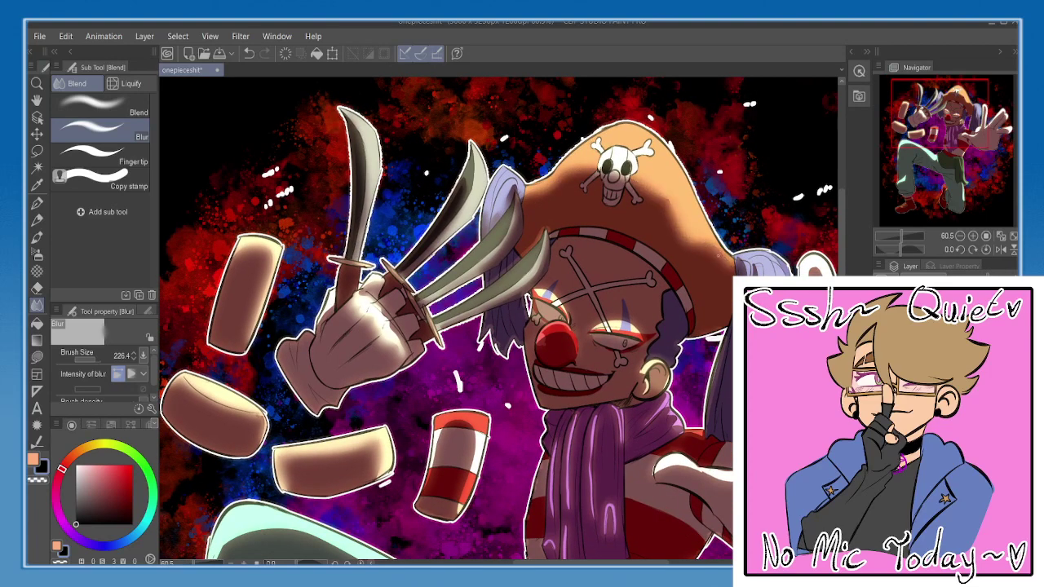
left_click_drag(726, 269, 604, 182)
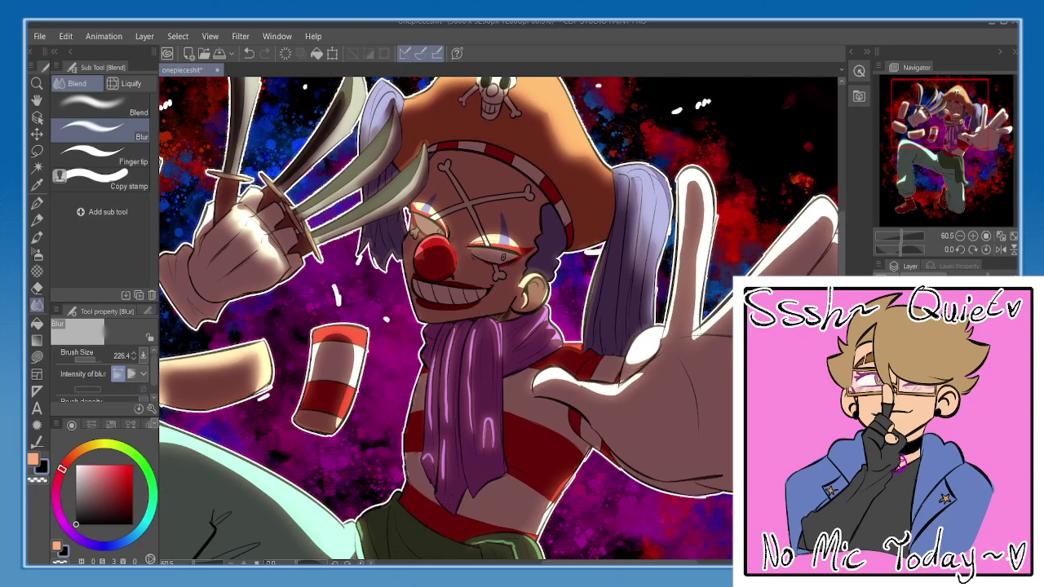
mouse_move(690, 184)
left_mouse_down()
mouse_move(701, 251)
mouse_move(692, 194)
mouse_move(673, 356)
mouse_move(676, 330)
mouse_move(599, 403)
mouse_move(519, 394)
mouse_move(618, 399)
left_mouse_up()
mouse_move(717, 327)
left_mouse_down()
mouse_move(600, 302)
mouse_move(694, 205)
mouse_move(720, 241)
mouse_move(665, 319)
mouse_move(724, 337)
mouse_move(696, 345)
left_mouse_up()
- Blur the light and shadow edges on the sash and the trousers
left_click_drag(486, 383, 607, 266)
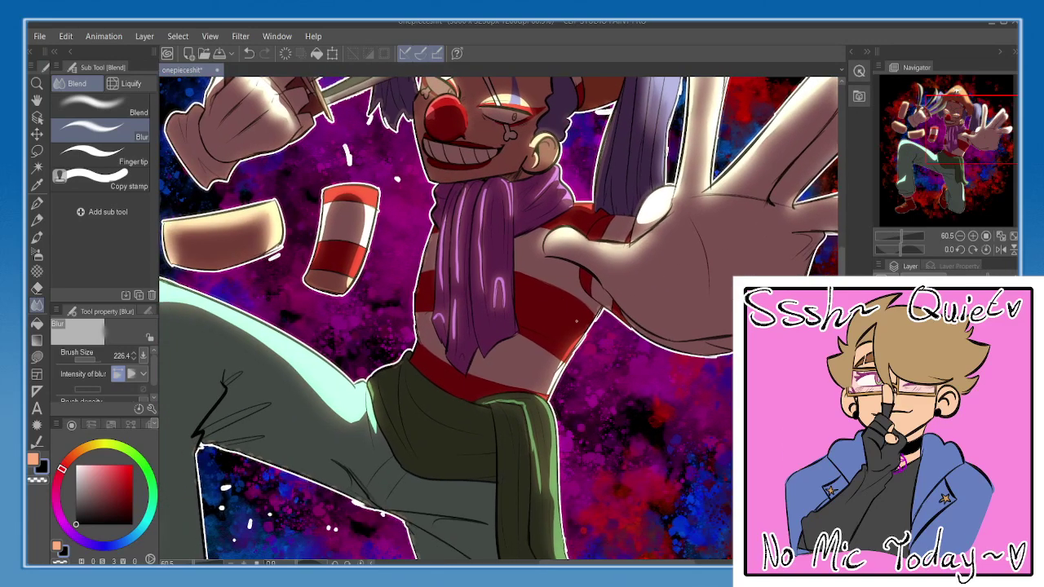
mouse_move(556, 362)
left_mouse_down()
mouse_move(533, 415)
mouse_move(542, 334)
mouse_move(566, 490)
left_mouse_up()
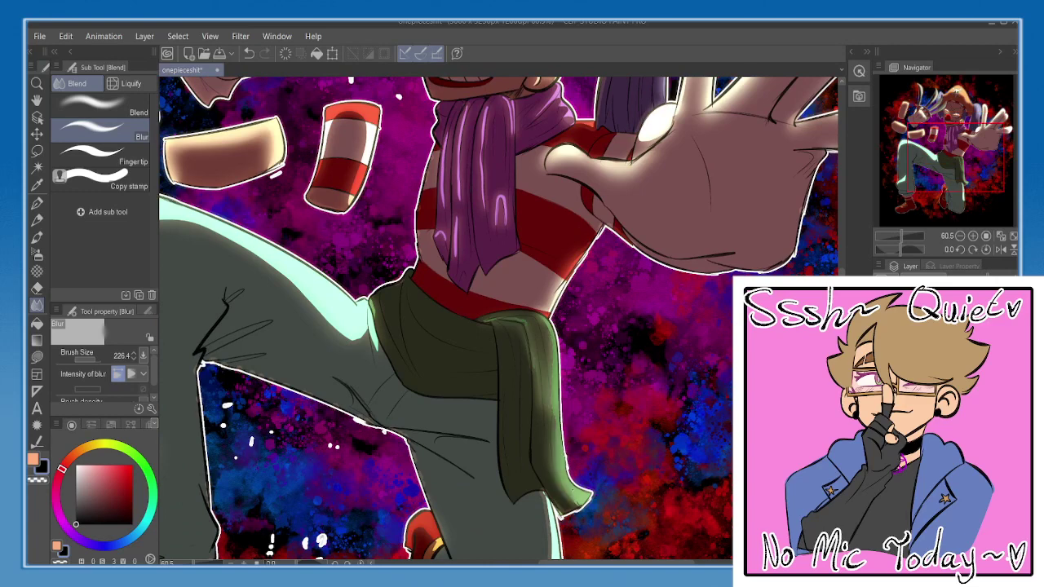
left_click_drag(483, 391, 599, 356)
mouse_move(489, 313)
left_mouse_down()
mouse_move(494, 281)
mouse_move(352, 213)
mouse_move(245, 190)
mouse_move(215, 322)
mouse_move(224, 440)
mouse_move(206, 489)
left_mouse_up()
left_click_drag(276, 266, 301, 424)
mouse_move(371, 230)
left_mouse_down()
mouse_move(384, 341)
mouse_move(362, 406)
left_mouse_up()
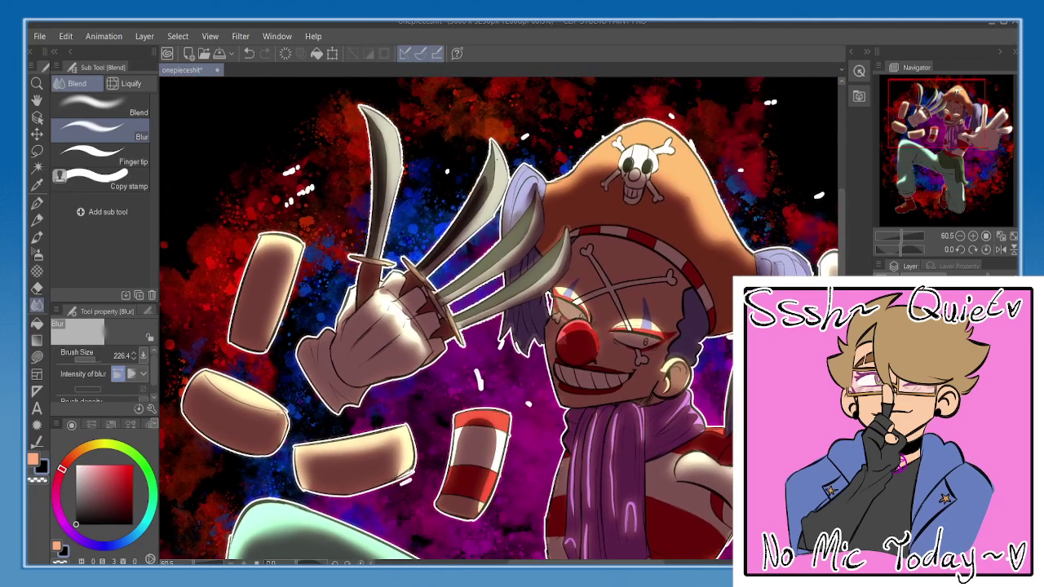
- Blur the light around the clown's eyes and face, undoing unwanted strokes
mouse_move(584, 314)
left_mouse_down()
mouse_move(568, 295)
mouse_move(665, 329)
left_mouse_up()
key("ctrl+z")
key("ctrl+z")
mouse_move(669, 373)
left_mouse_down()
mouse_move(688, 368)
mouse_move(687, 383)
mouse_move(667, 389)
mouse_move(648, 312)
left_mouse_up()
key("ctrl+z")
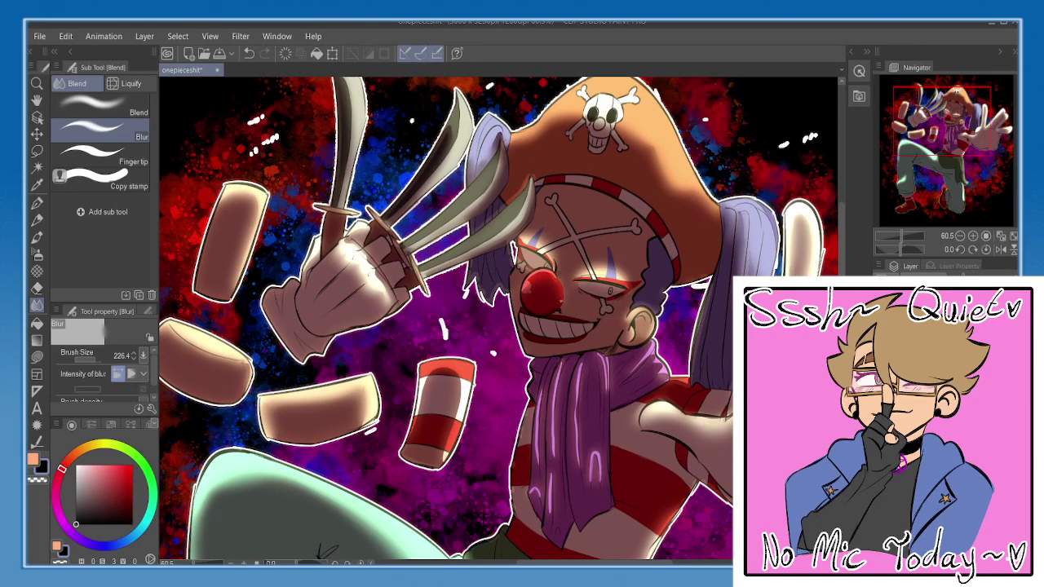
- Check the whole illustration flipped horizontally, restore its orientation and save the file
left_click(1014, 236)
left_click(1001, 249)
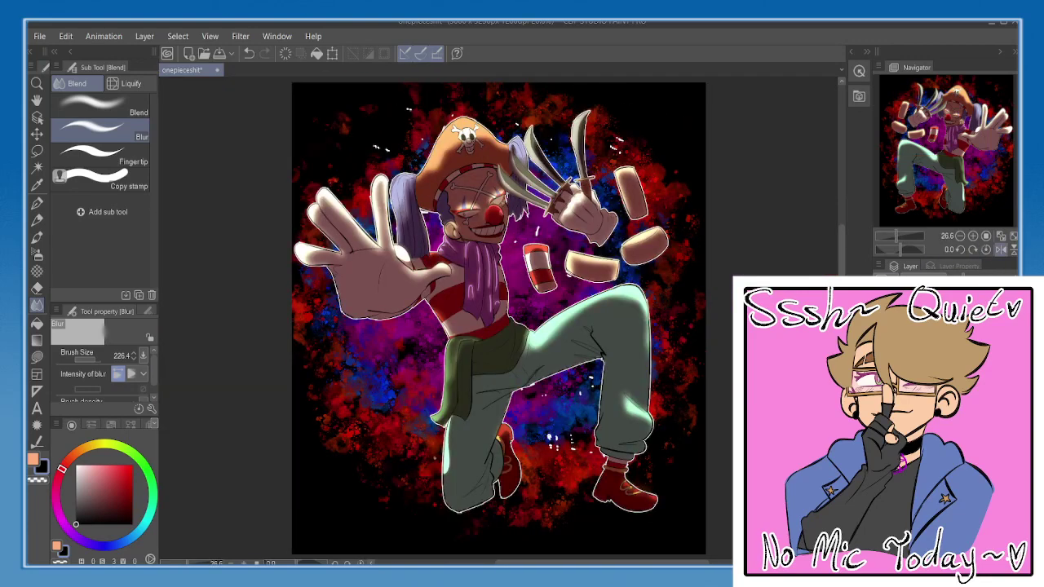
left_click(1000, 249)
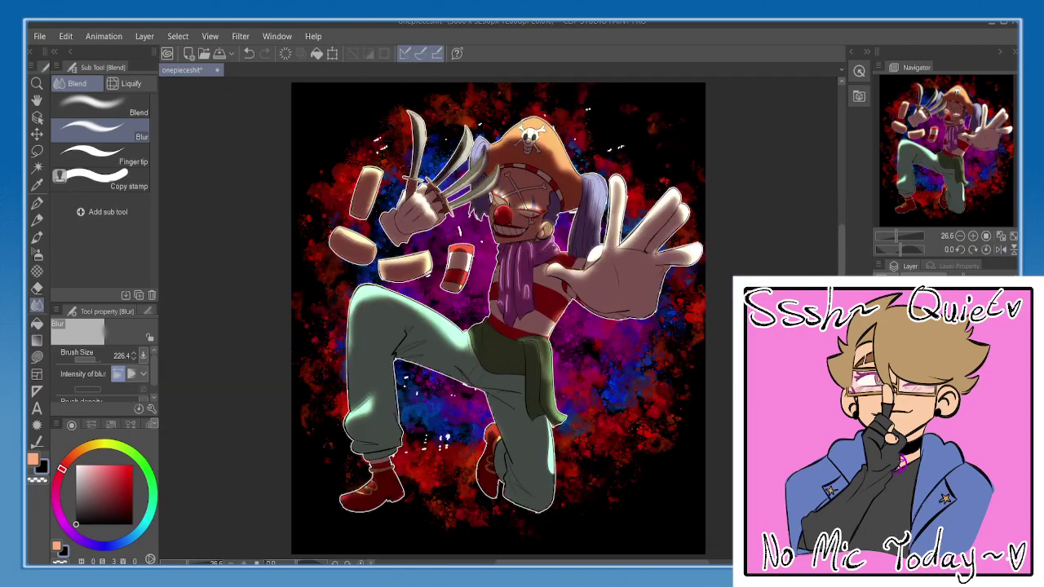
key("ctrl+s")
- Blur the light edge along the kneeling leg's trousers
left_click(552, 476)
left_click_drag(545, 424, 549, 475)
left_click_drag(987, 278, 984, 277)
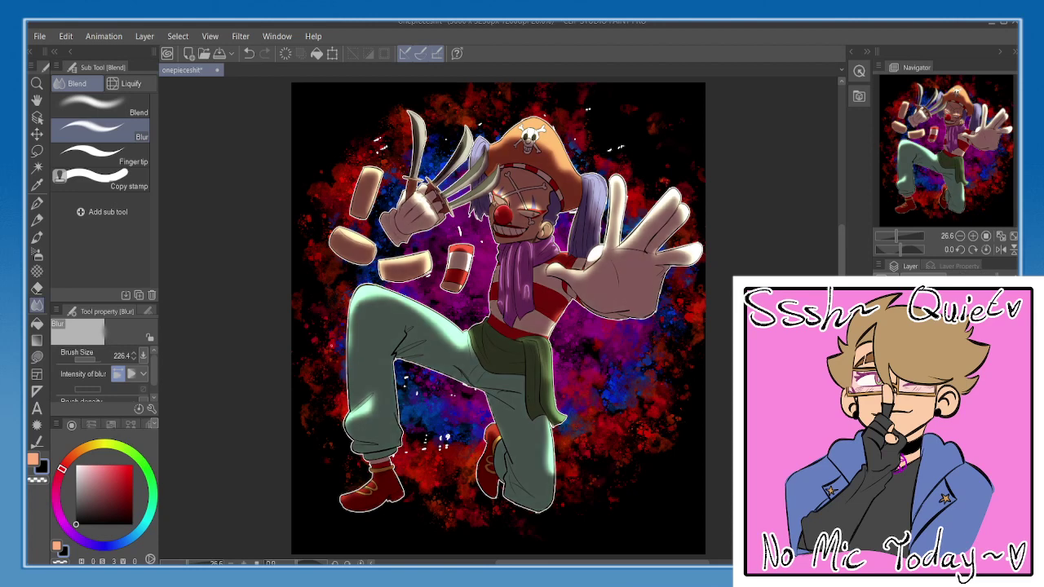
- Draw two light orange diagonal G-pen lines outlining a widening spotlight beam and fill the area between them
key("p")
left_click(960, 236)
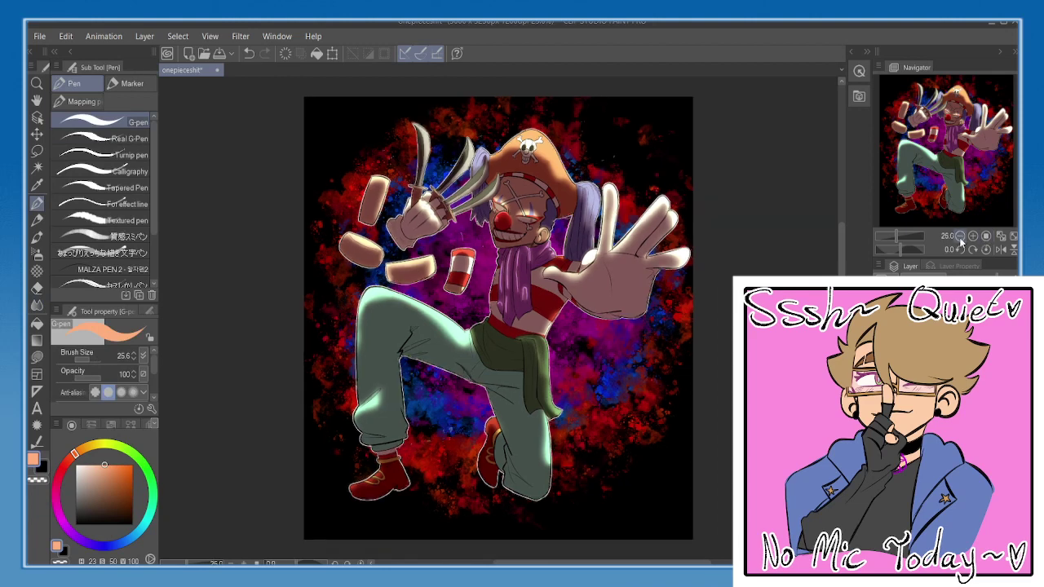
left_click(960, 235)
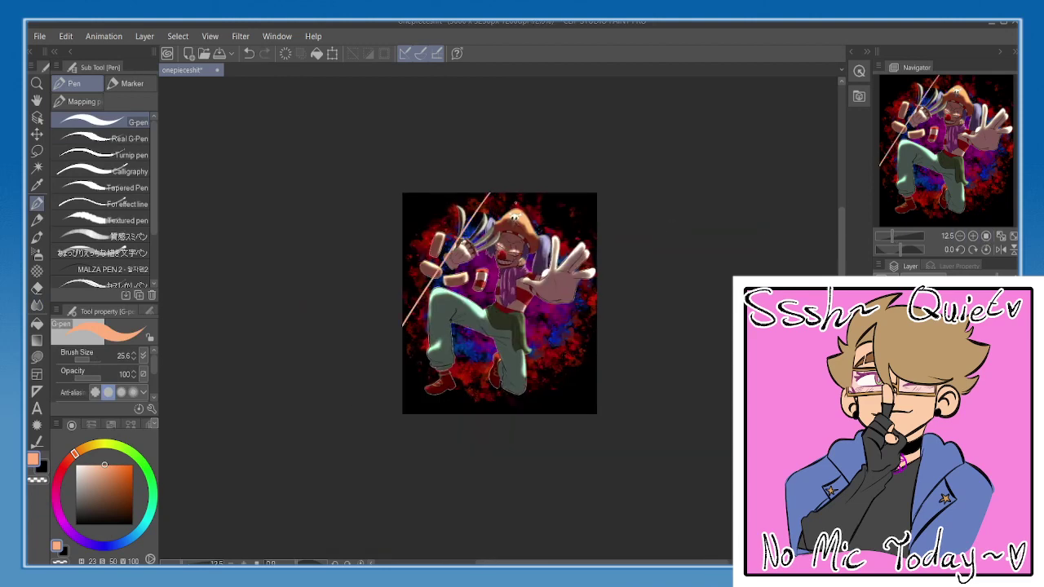
left_click_drag(549, 193, 615, 382)
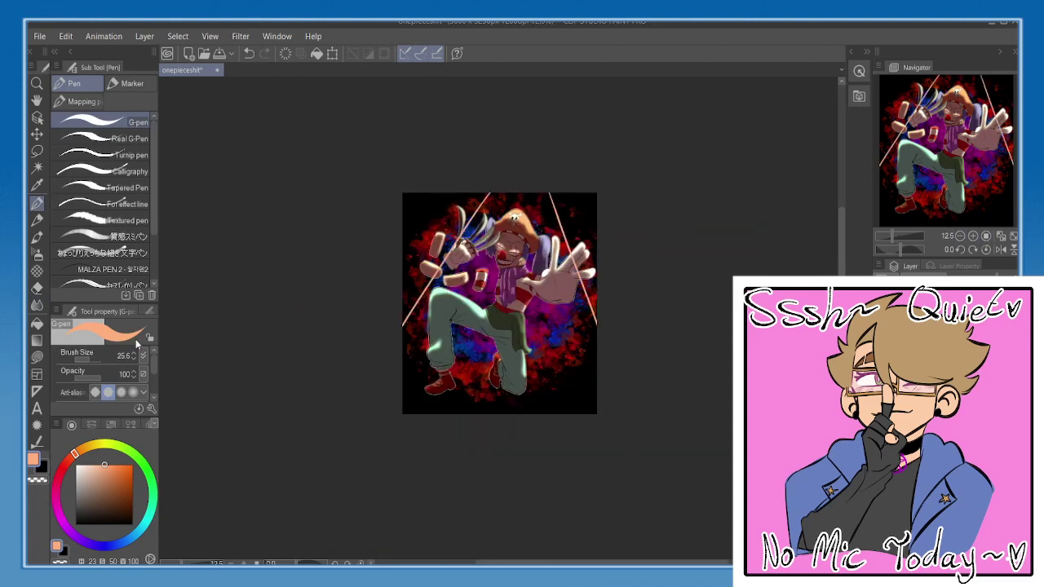
left_click(37, 324)
left_click(541, 272)
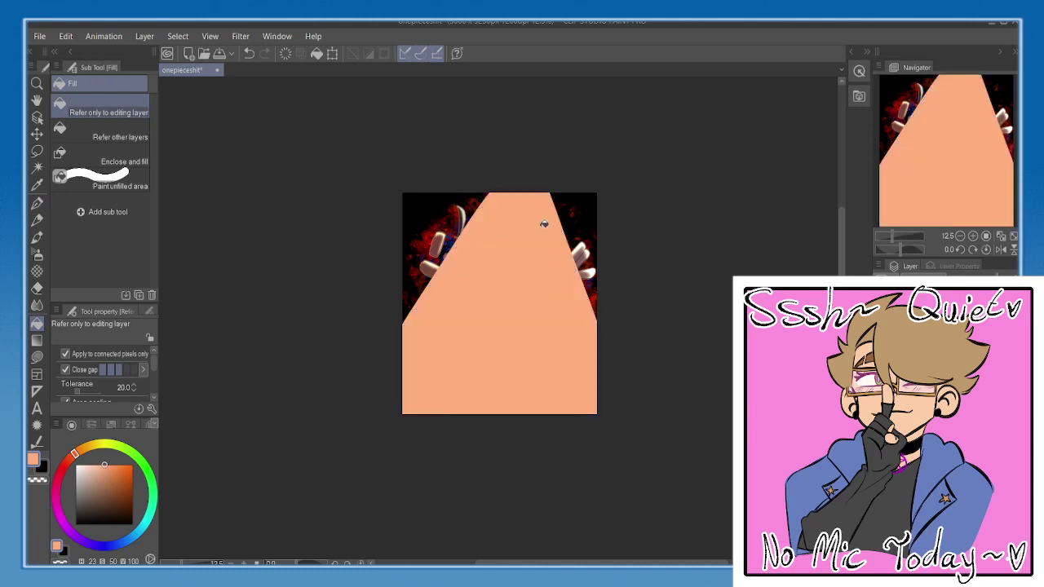
scroll(533, 198, "up", 1)
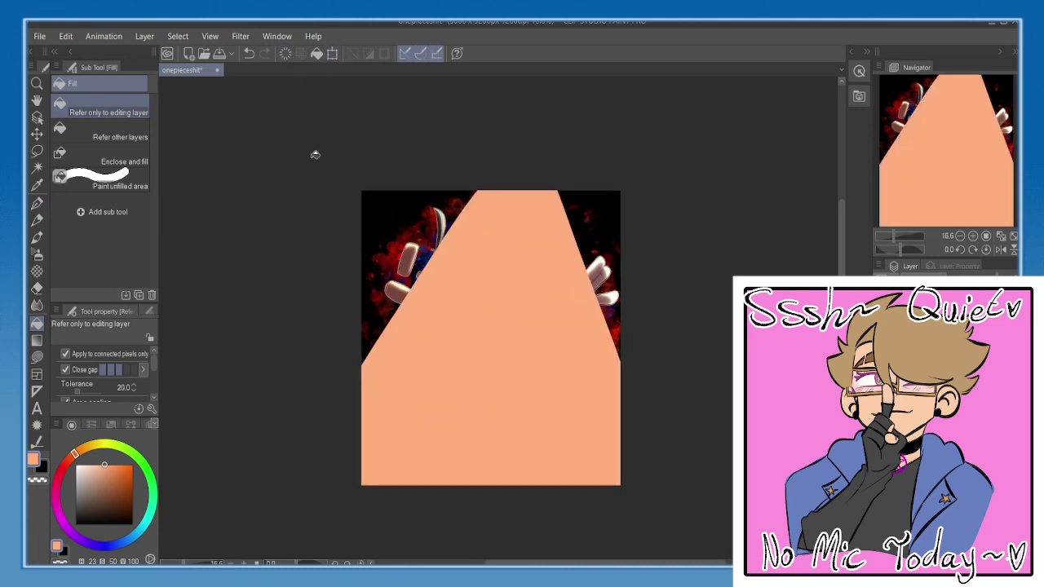
- Shift the orange beam sideways and free-transform its lower corner outward so that it covers the canvas's full lower width
left_click(37, 132)
left_click_drag(534, 269, 515, 268)
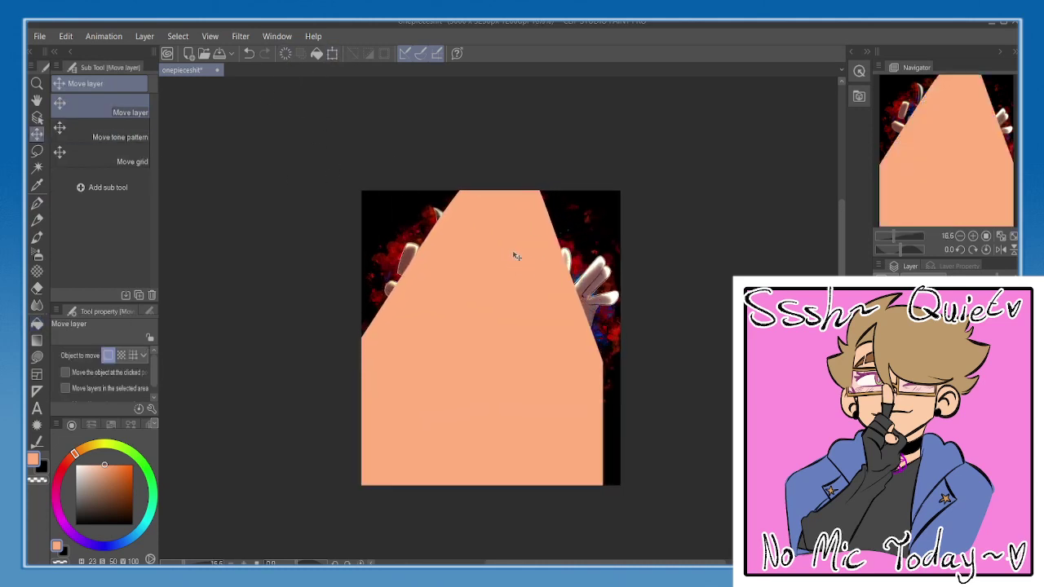
left_click(859, 71)
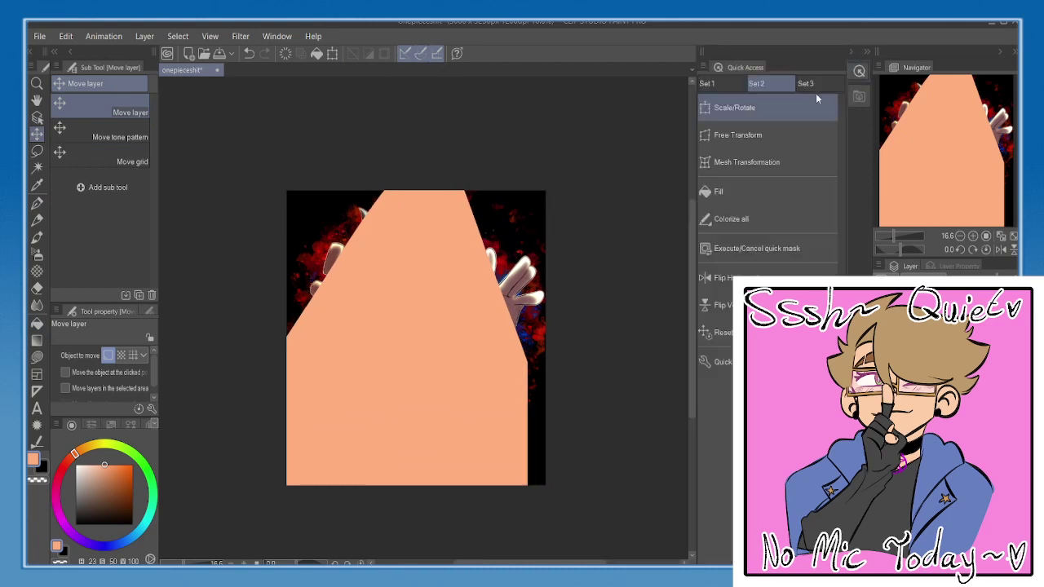
left_click(754, 136)
left_click_drag(528, 486, 593, 507)
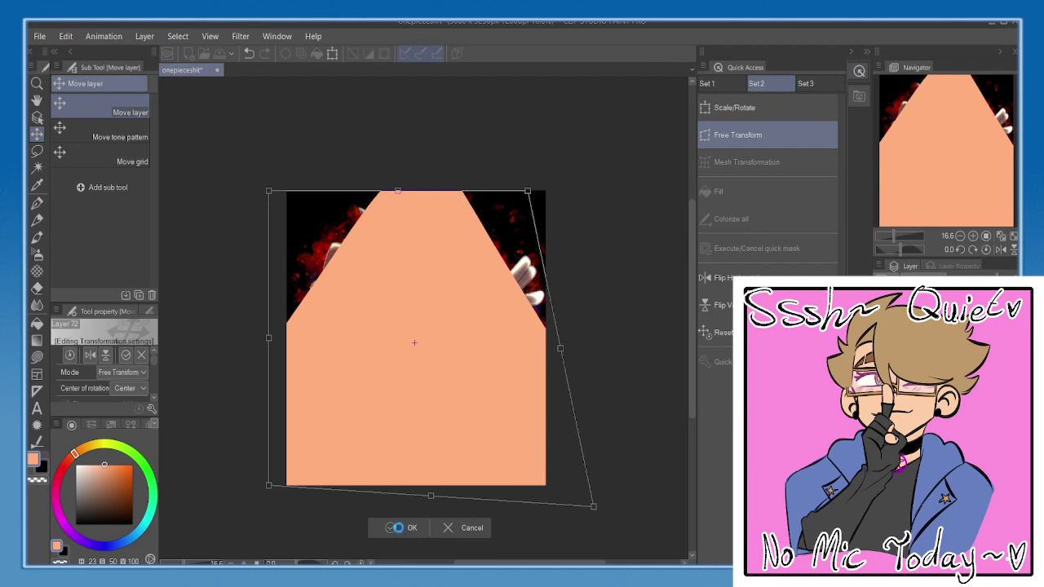
left_click(860, 72)
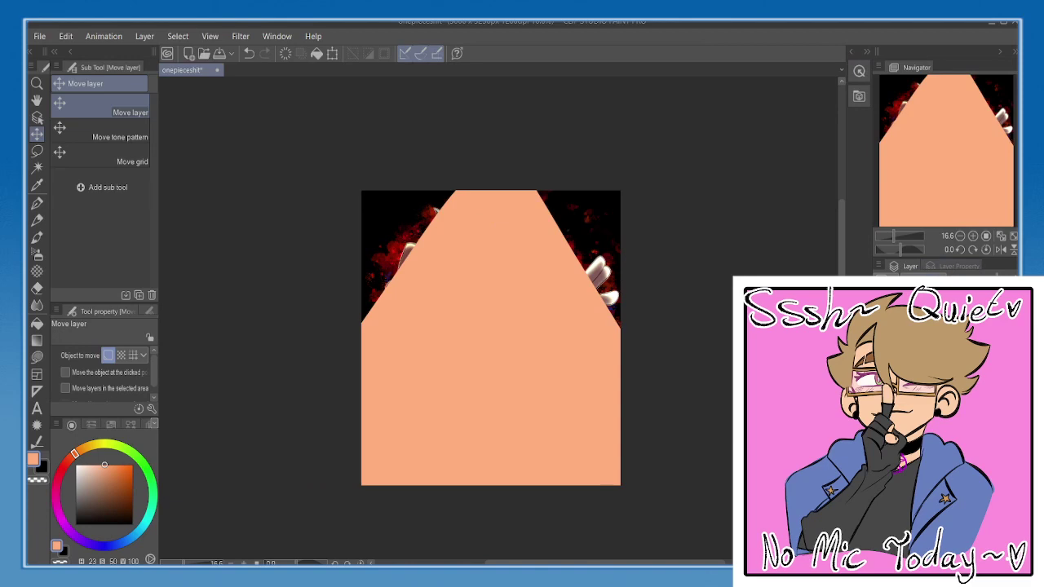
- Change the orange beam layer's blending mode to tint the illustration with warm light, and switch to the Blur tool
left_click(905, 392)
left_click(905, 432)
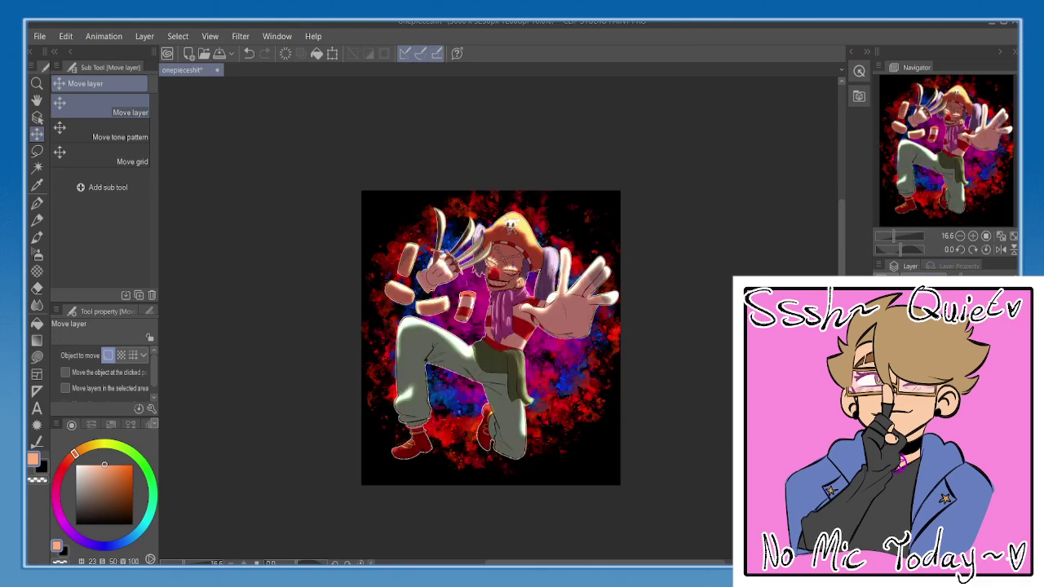
left_click(1013, 236)
key("j")
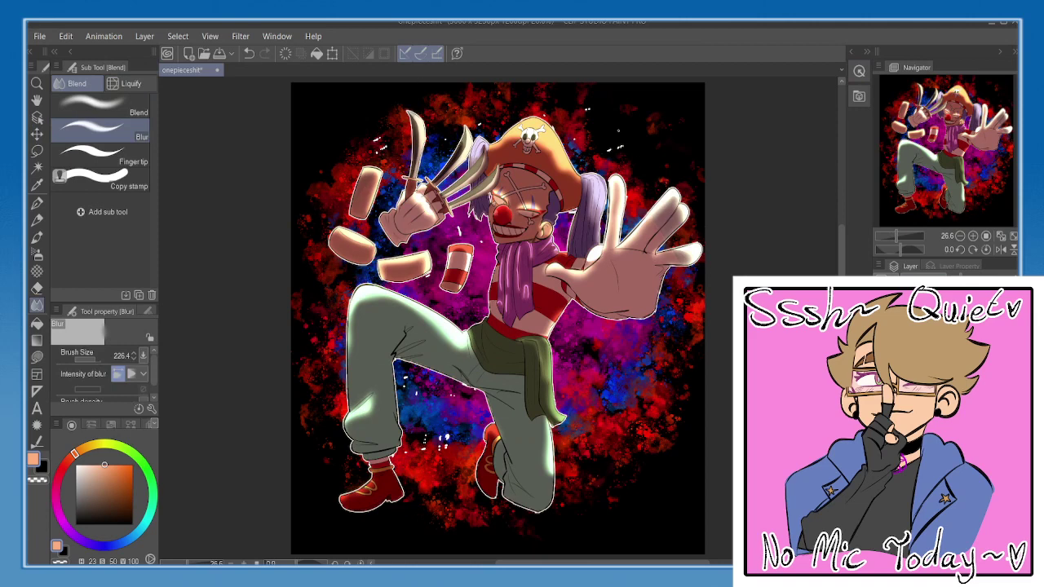
mouse_move(499, 318)
left_mouse_down()
mouse_move(499, 291)
mouse_move(494, 304)
left_mouse_up()
key("h")
key("h")
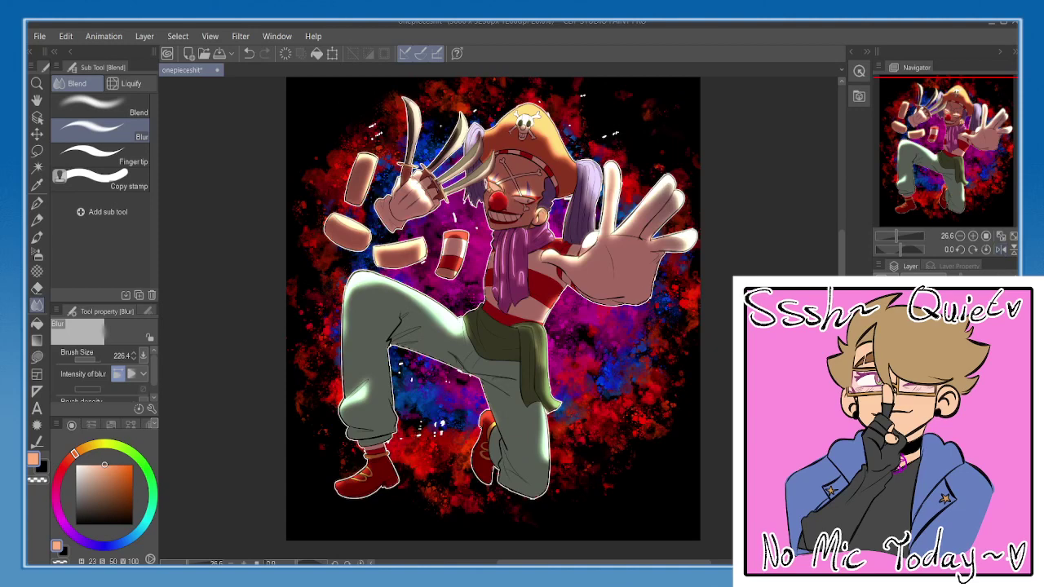
scroll(913, 279, "down", 3)
- Switch to the G-pen and choose a dark purple drawing colour
left_click(69, 462)
left_click(133, 467)
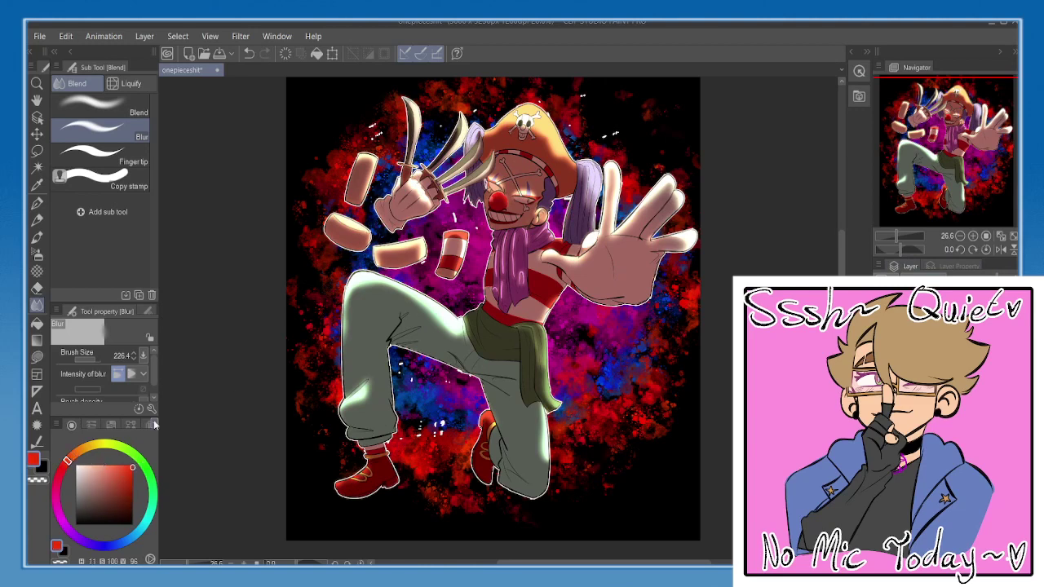
key("p")
left_click_drag(650, 110, 639, 123)
left_click(99, 357)
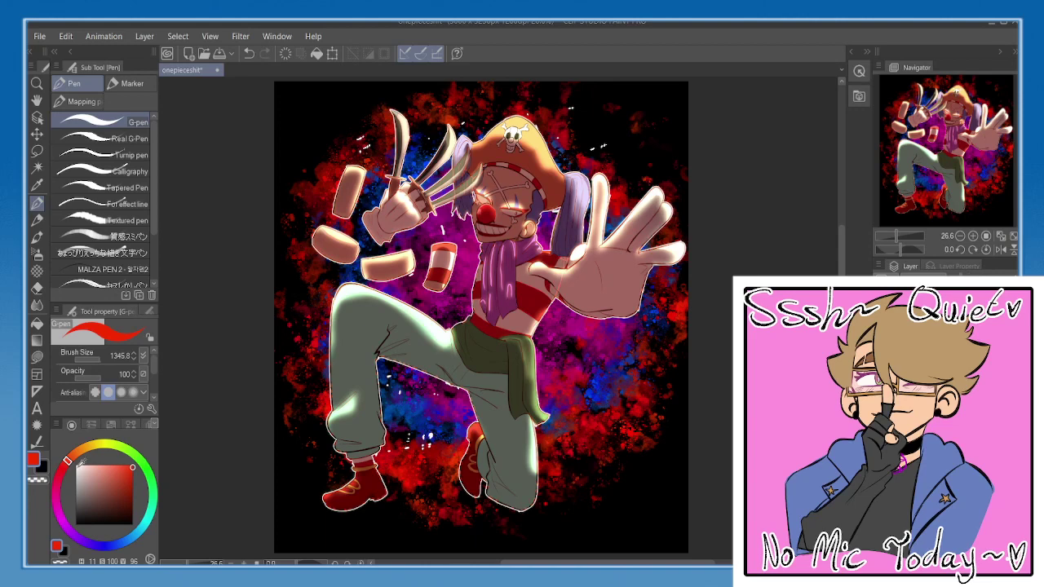
left_click(65, 473)
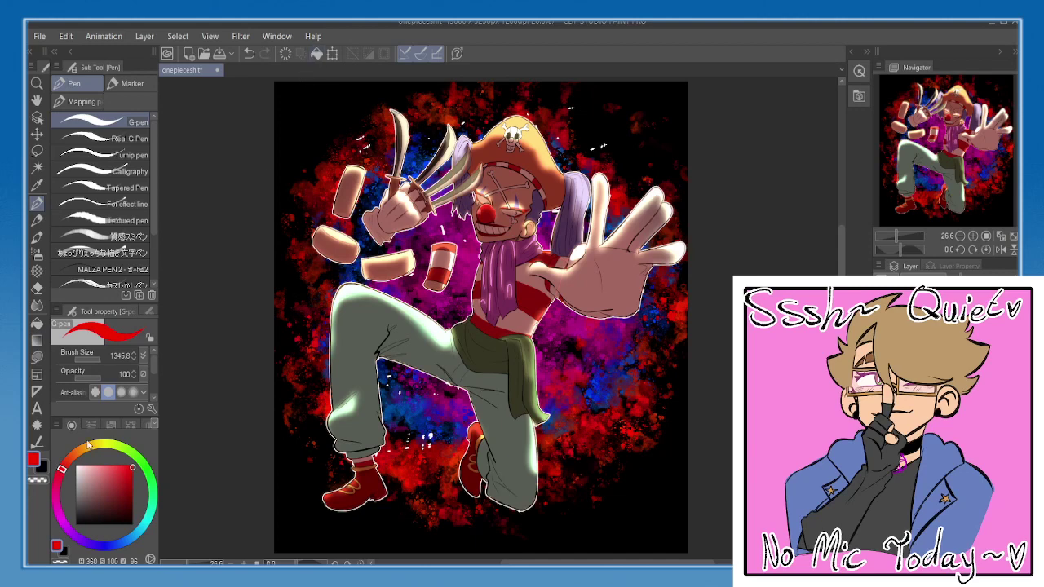
left_click(60, 512)
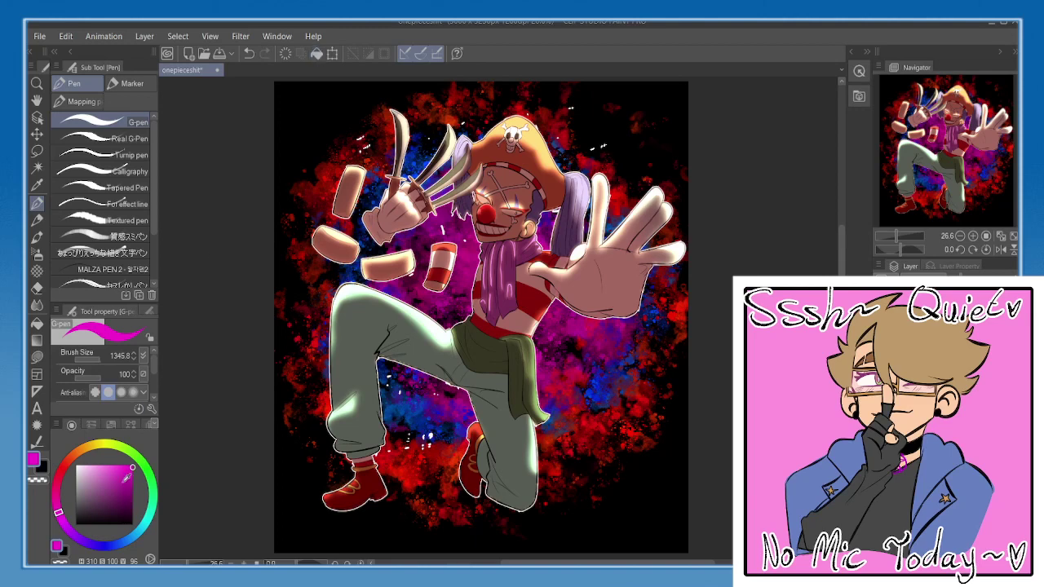
left_click(132, 496)
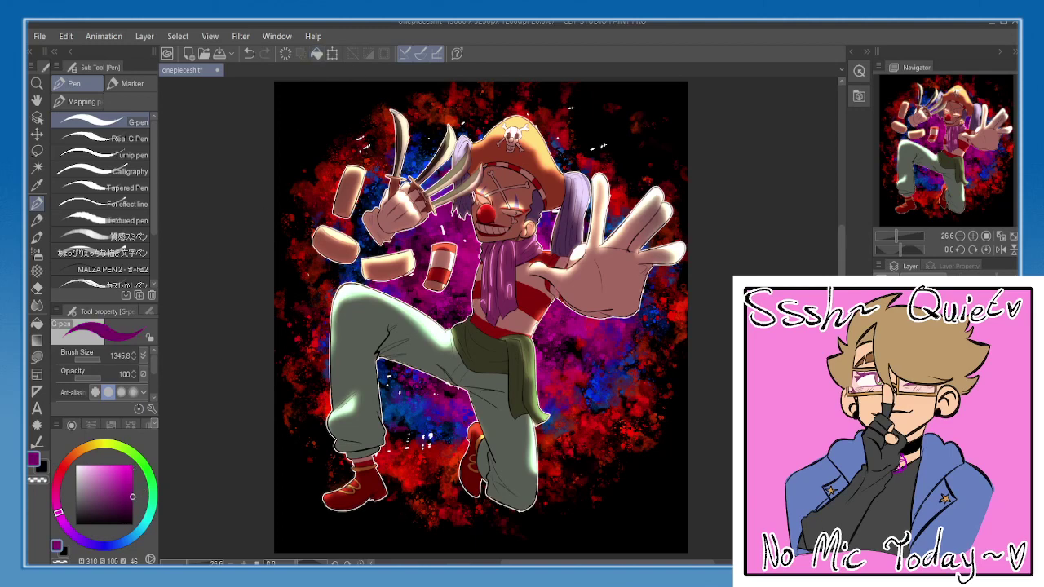
- Erase the stray pink line crossing the striped shirt beside the outstretched hand's thumb with the Hard eraser, and save the drawing
scroll(579, 256, "up", 5)
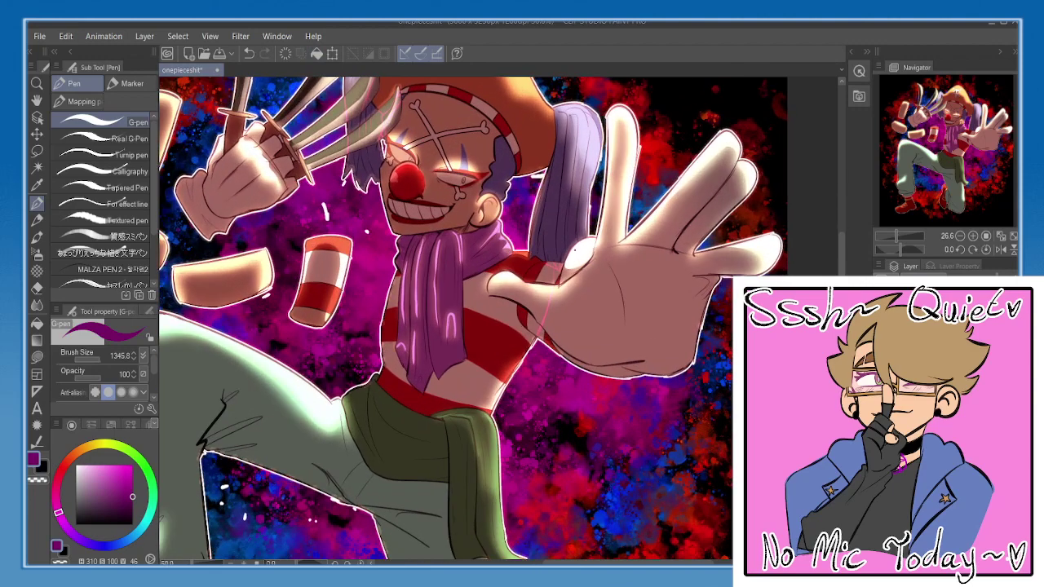
key("e")
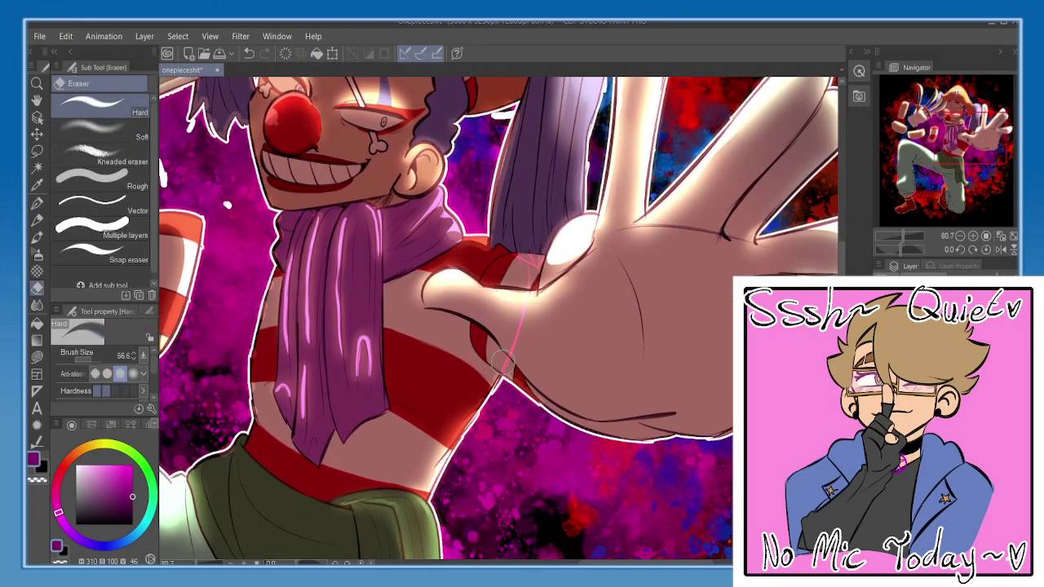
mouse_move(505, 365)
left_mouse_down()
mouse_move(536, 258)
mouse_move(516, 264)
mouse_move(537, 262)
mouse_move(504, 261)
left_mouse_up()
left_click(1013, 236)
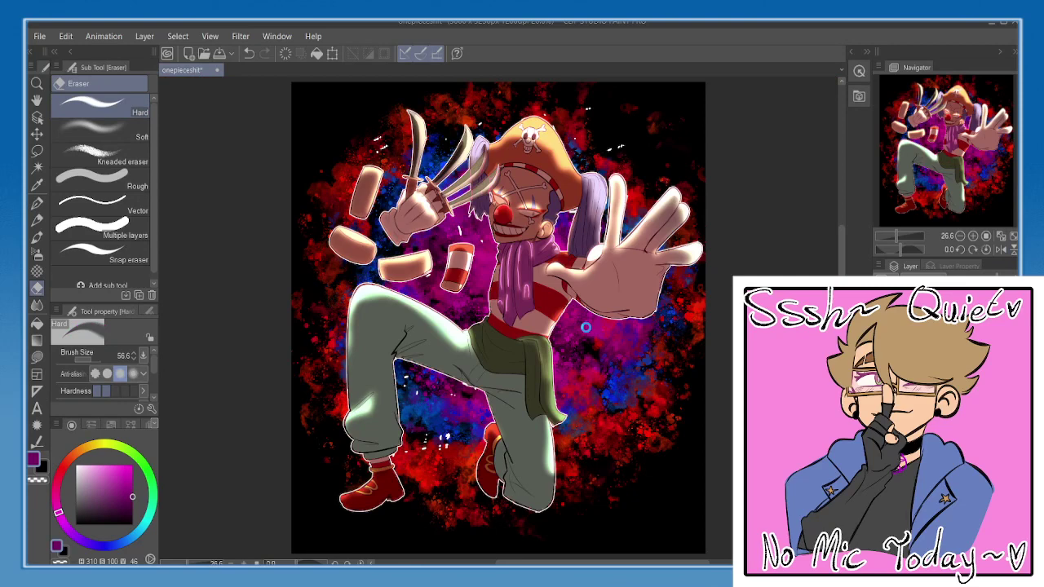
key("h")
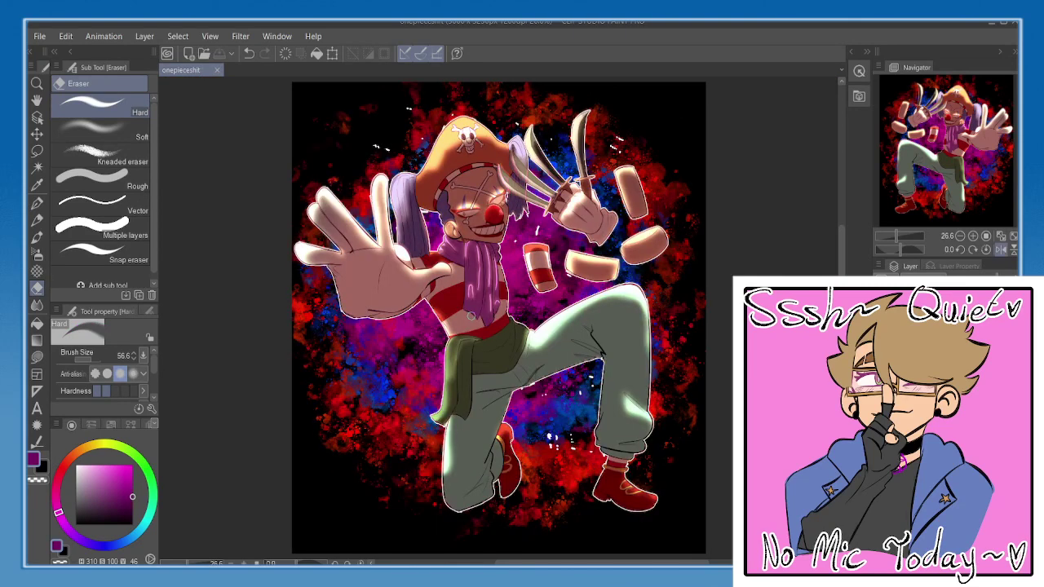
key("h")
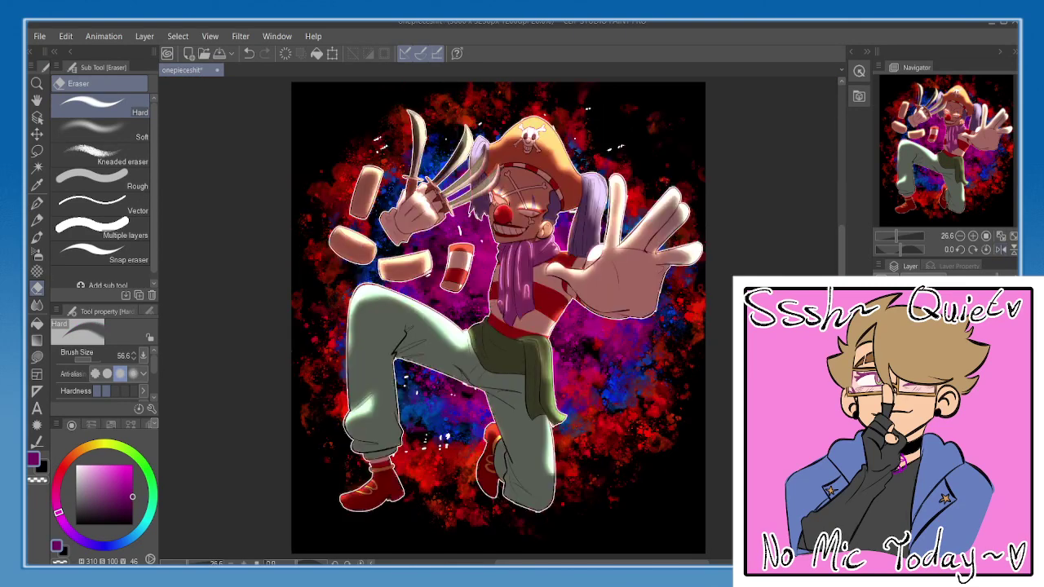
- Add small white highlights in the clown's eyes with the G-pen at size 6.4, undoing misplaced marks, and save the drawing
key("x")
scroll(552, 261, "up", 5)
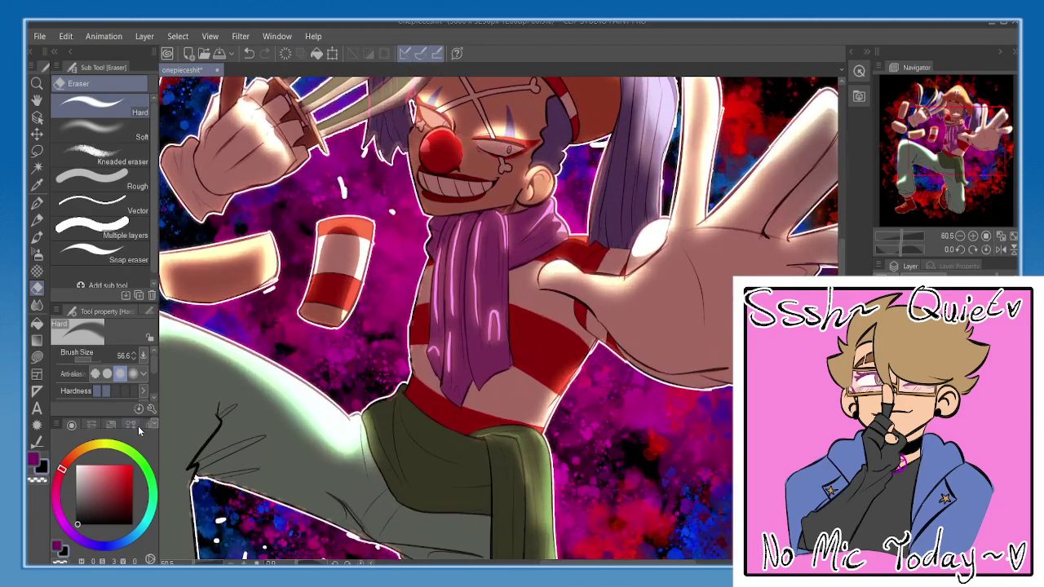
left_click_drag(101, 473, 75, 465)
left_click_drag(315, 138, 383, 317)
key("p")
scroll(382, 318, "up", 7)
left_click_drag(590, 329, 488, 269)
left_click(534, 244)
key("ctrl+z")
left_click(85, 360)
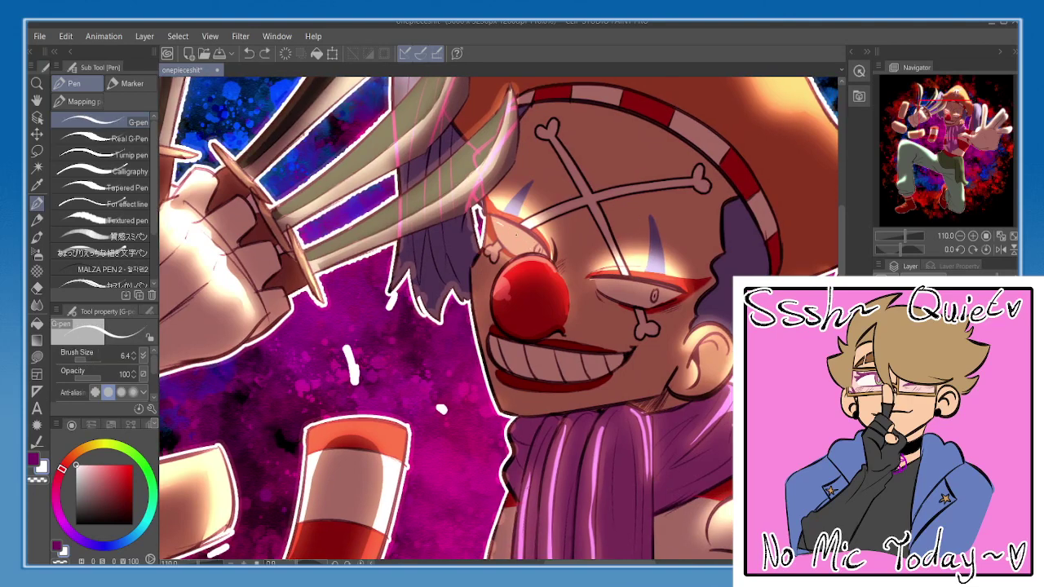
left_click_drag(516, 235, 534, 247)
key("ctrl+z")
mouse_move(518, 295)
left_mouse_down()
mouse_move(483, 285)
mouse_move(470, 262)
mouse_move(482, 251)
left_mouse_up()
key("ctrl+z")
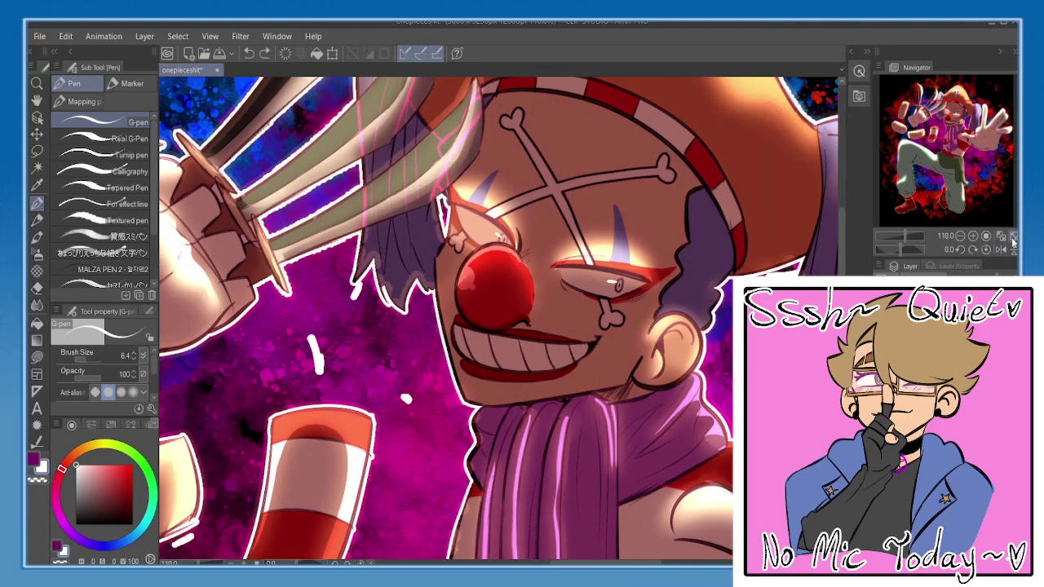
key("ctrl+0")
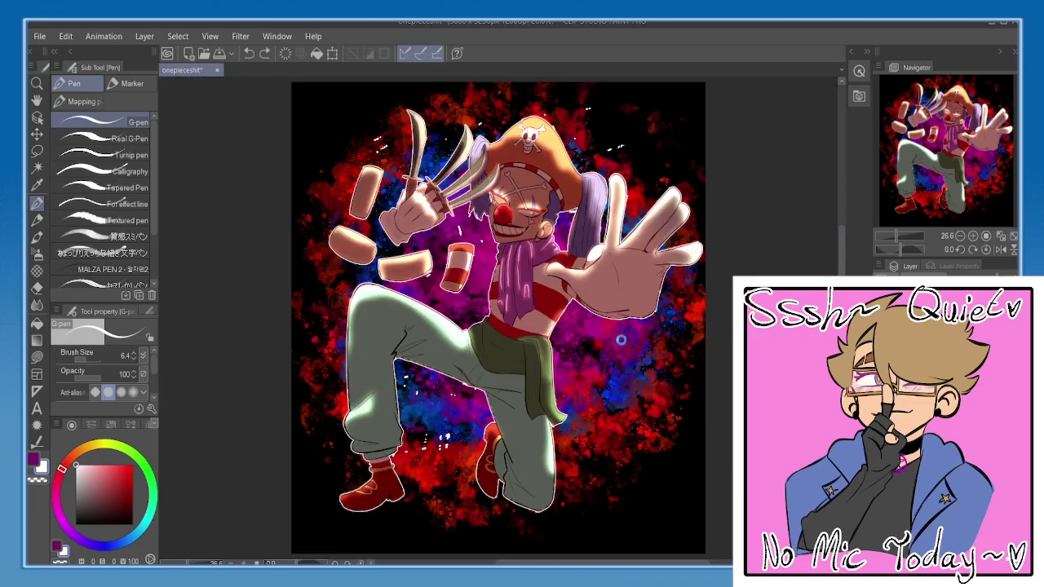
key("ctrl+s")
- Paint dark red shading beneath both of the clown's eyes with the Gouache brush at size 25, and save the drawing
scroll(452, 257, "up", 9)
key("x")
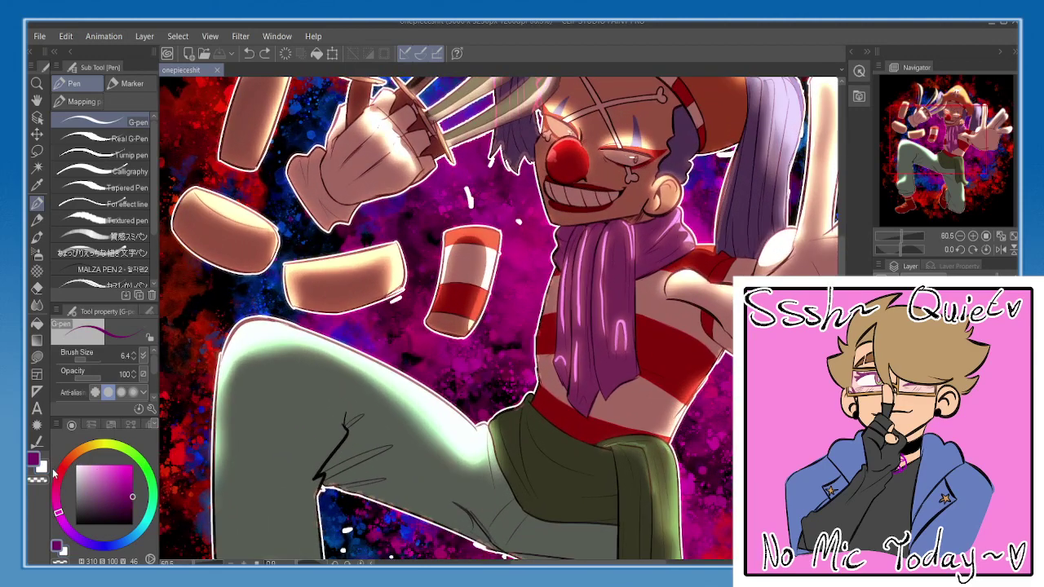
left_click(62, 469)
left_click_drag(119, 491, 132, 490)
key("b")
scroll(396, 219, "up", 6)
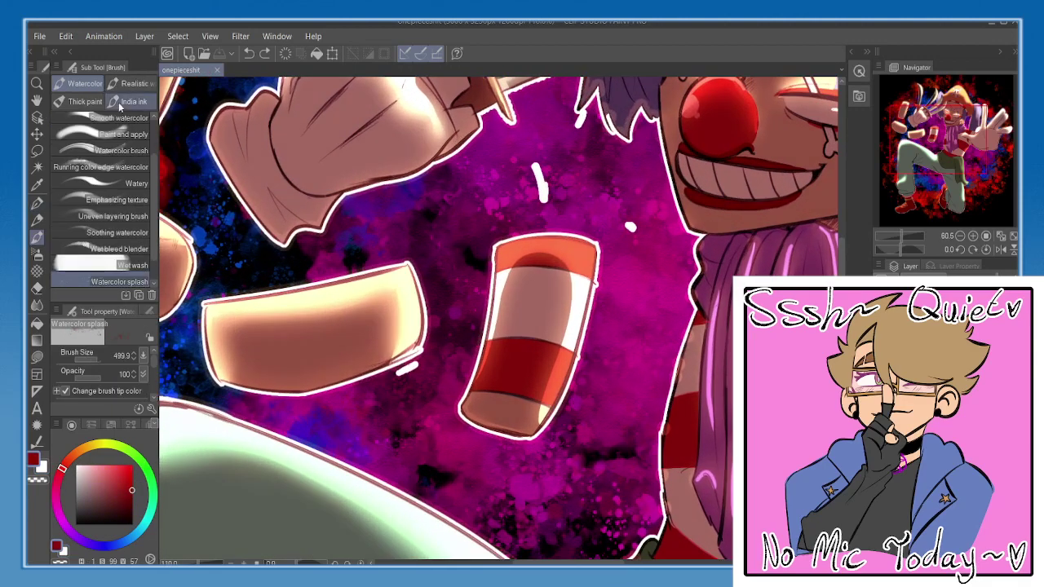
left_click(78, 106)
mouse_move(650, 155)
left_mouse_down()
mouse_move(430, 322)
mouse_move(342, 351)
mouse_move(344, 315)
left_mouse_up()
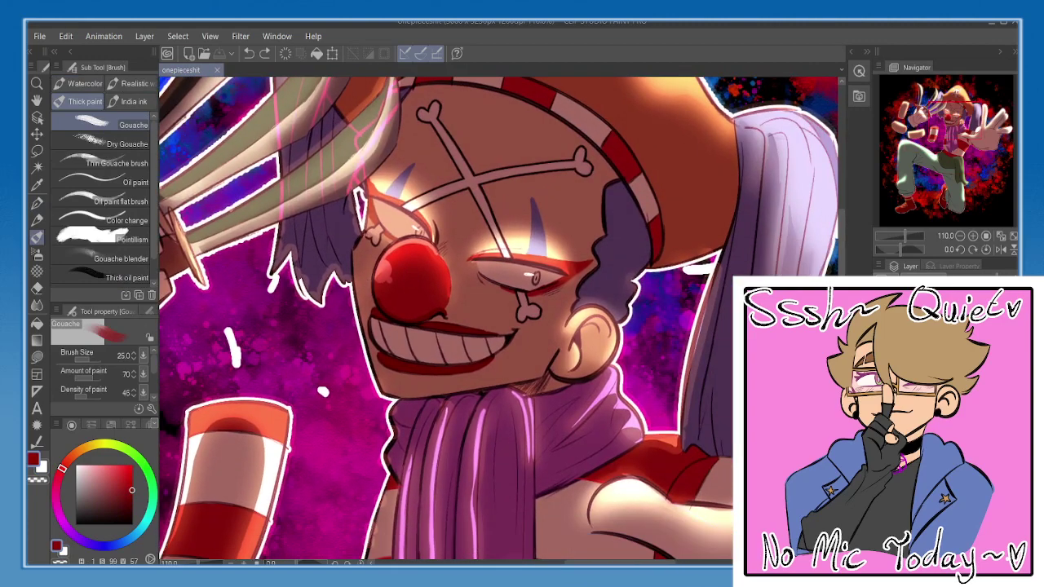
mouse_move(361, 242)
left_mouse_down()
mouse_move(360, 260)
mouse_move(387, 244)
left_mouse_up()
mouse_move(481, 278)
left_mouse_down()
mouse_move(559, 288)
mouse_move(543, 296)
mouse_move(486, 278)
mouse_move(530, 311)
left_mouse_up()
left_click(960, 277)
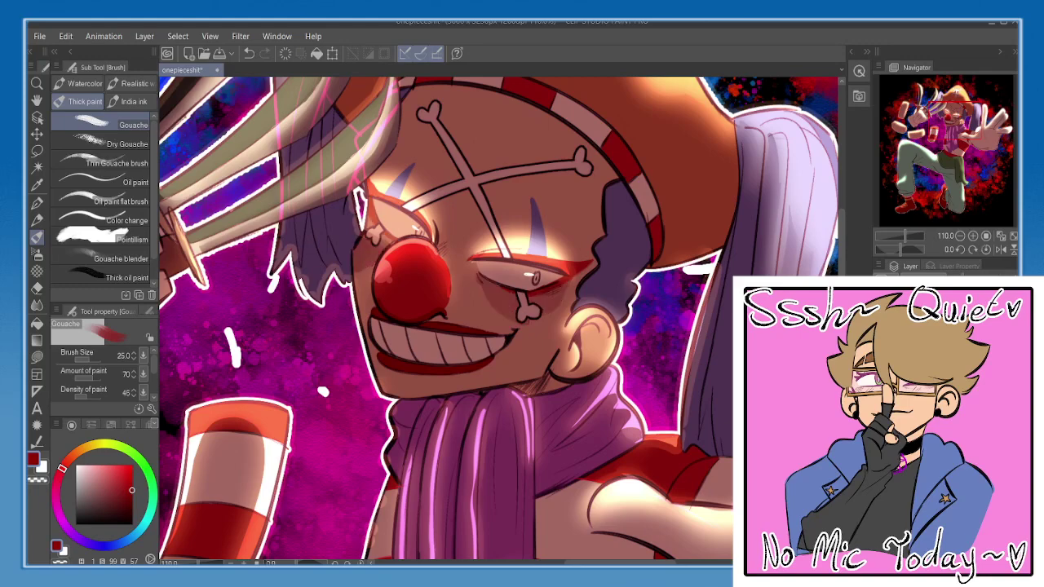
key("ctrl+y")
key("ctrl+y")
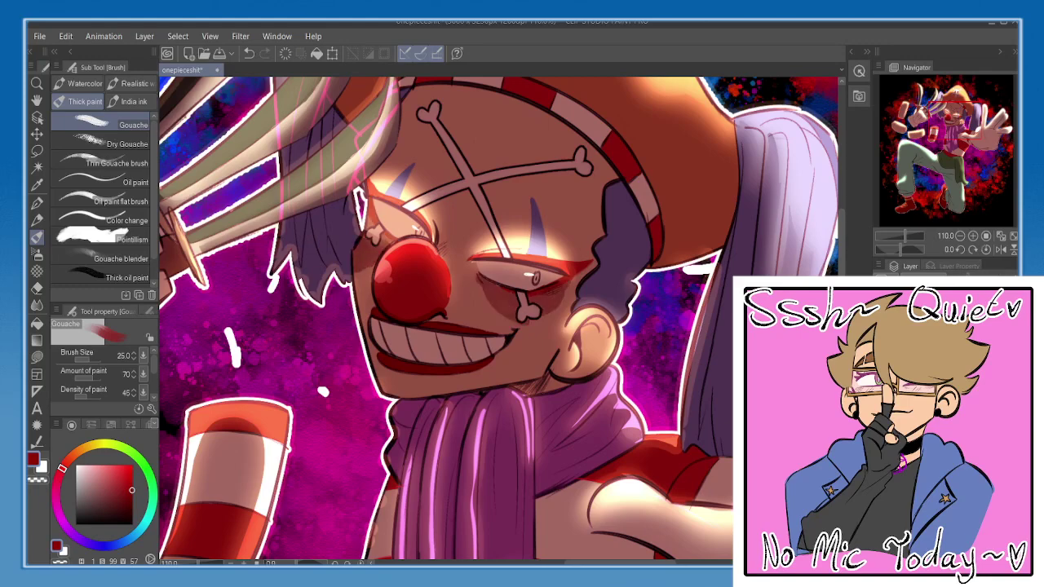
key("ctrl+0")
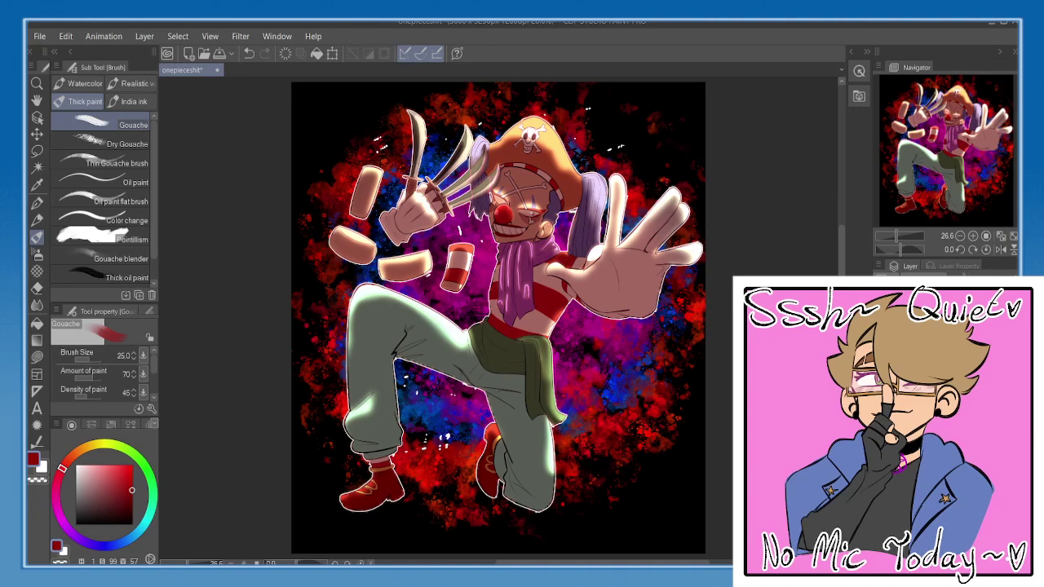
key("h")
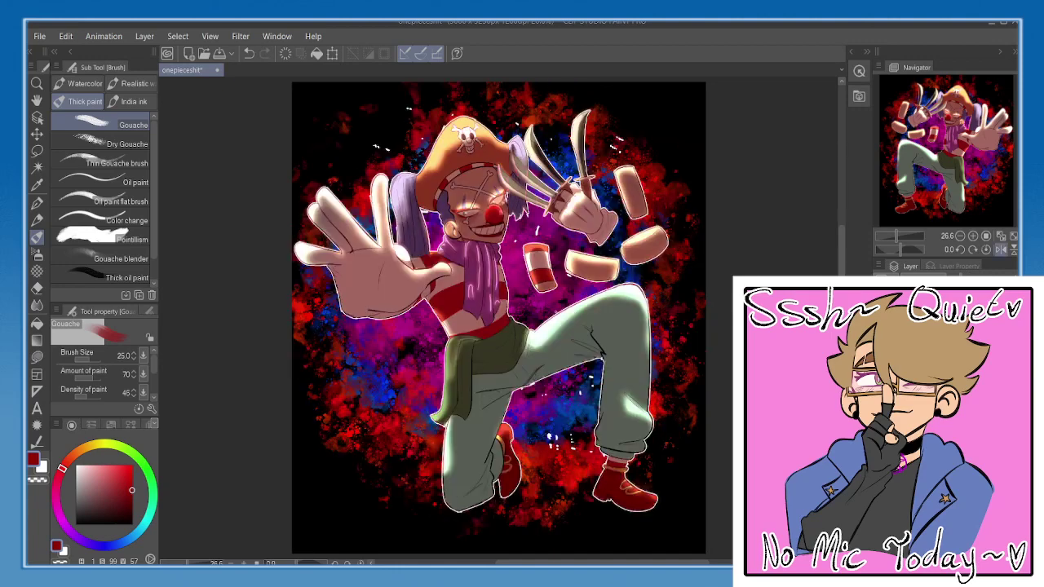
key("h")
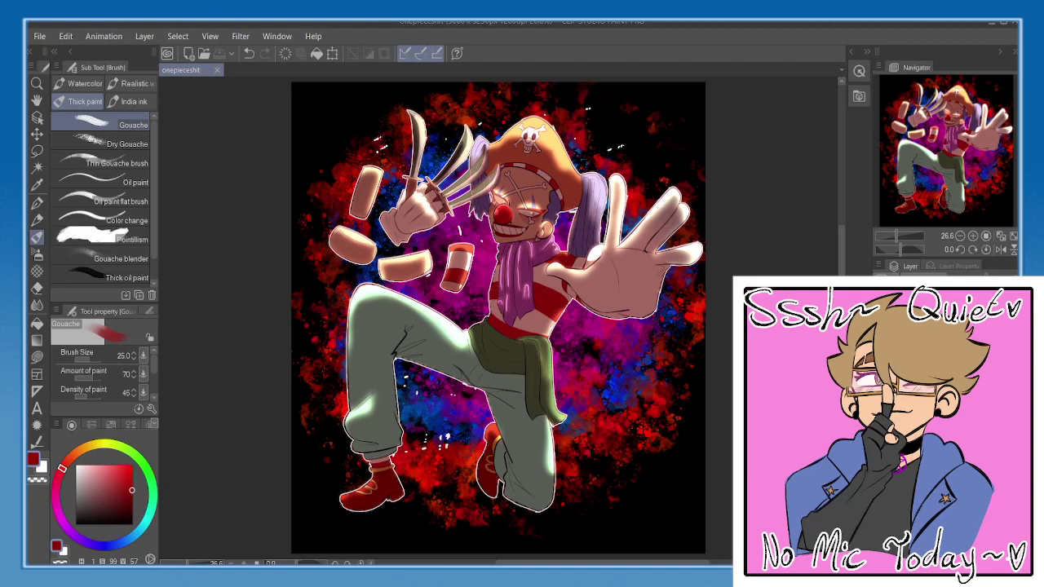
- Soften the bright pink highlight streaks along the purple scarf with the Blur tool at size 226.4
key("j")
scroll(559, 254, "up", 8)
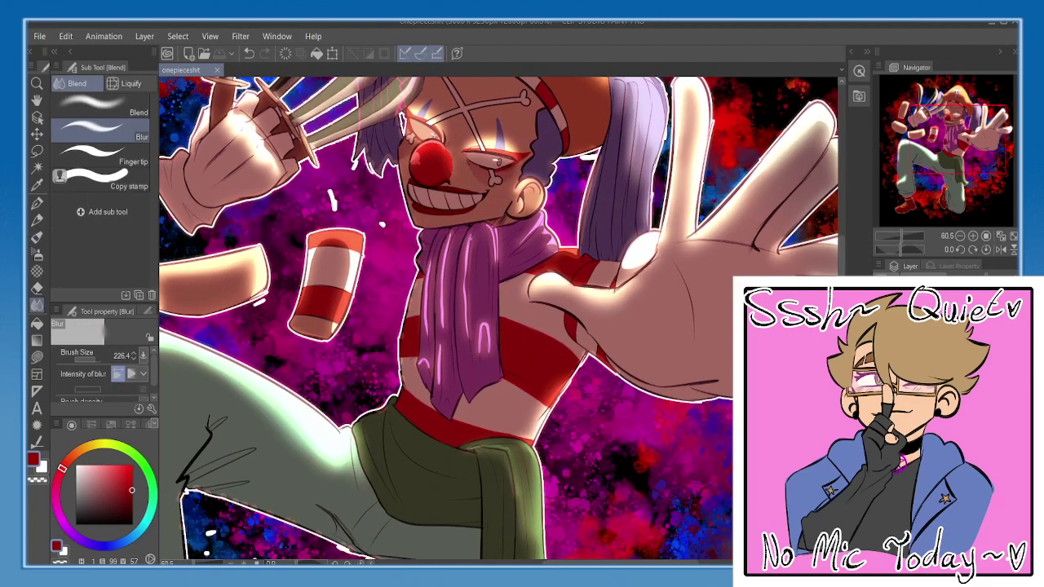
mouse_move(470, 235)
left_mouse_down()
mouse_move(472, 353)
mouse_move(486, 321)
mouse_move(489, 354)
left_mouse_up()
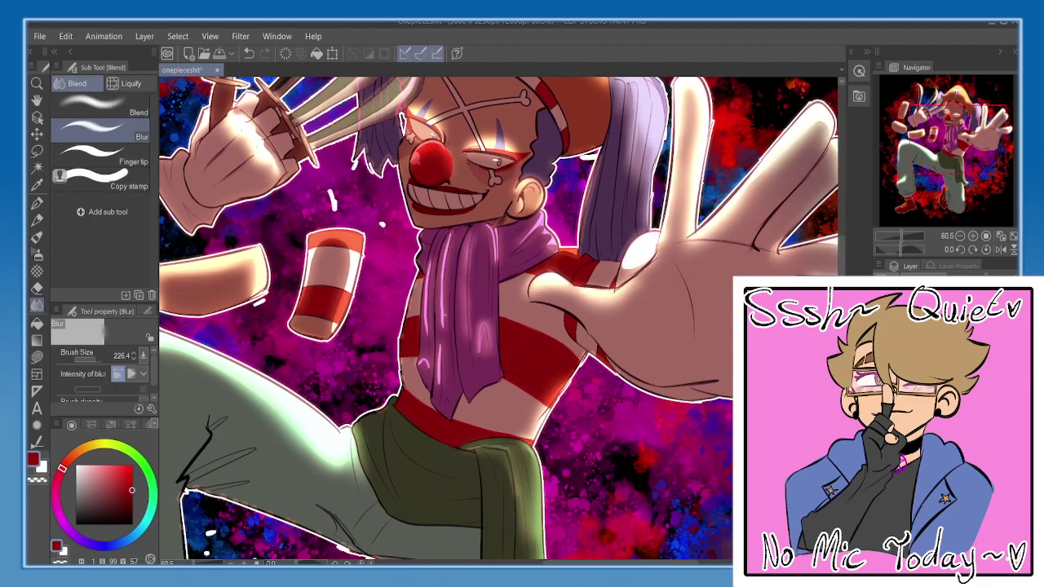
left_click_drag(448, 234, 442, 326)
left_click_drag(428, 286, 426, 336)
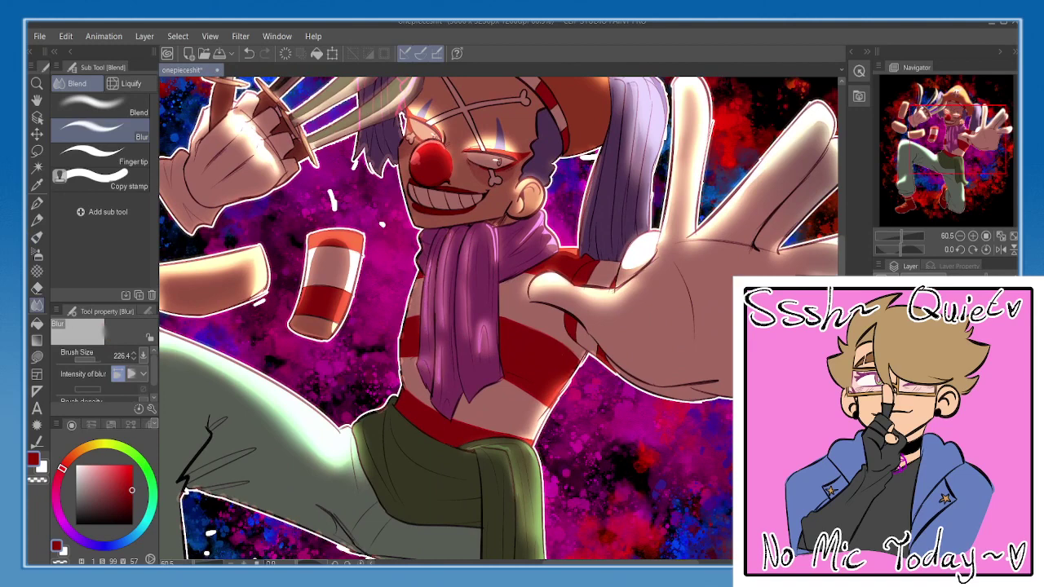
left_click_drag(492, 227, 495, 263)
left_click(1014, 235)
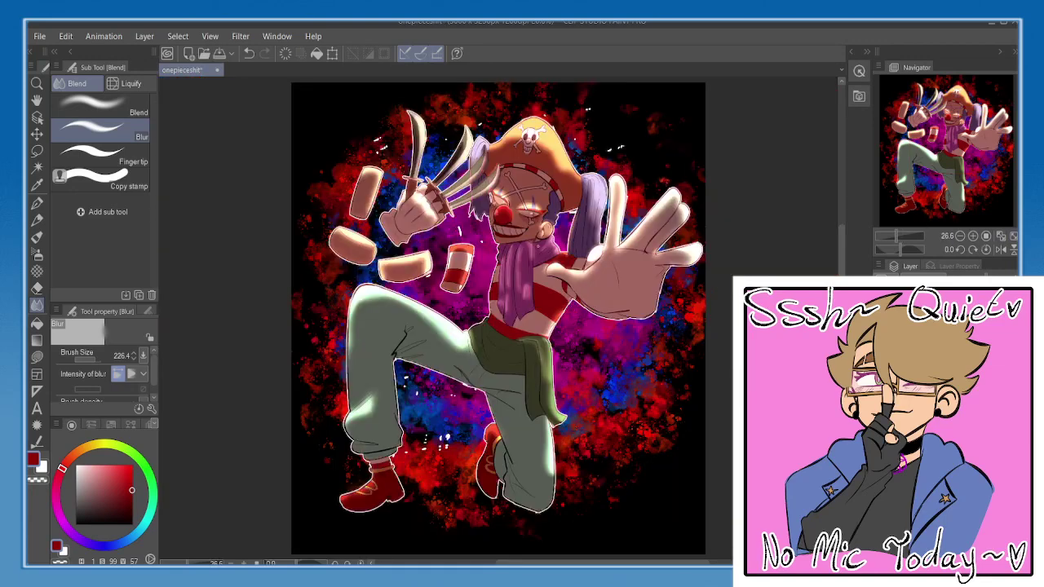
- Blur the remaining light streaks on the scarf's hanging folds and save the drawing
scroll(539, 251, "up", 5)
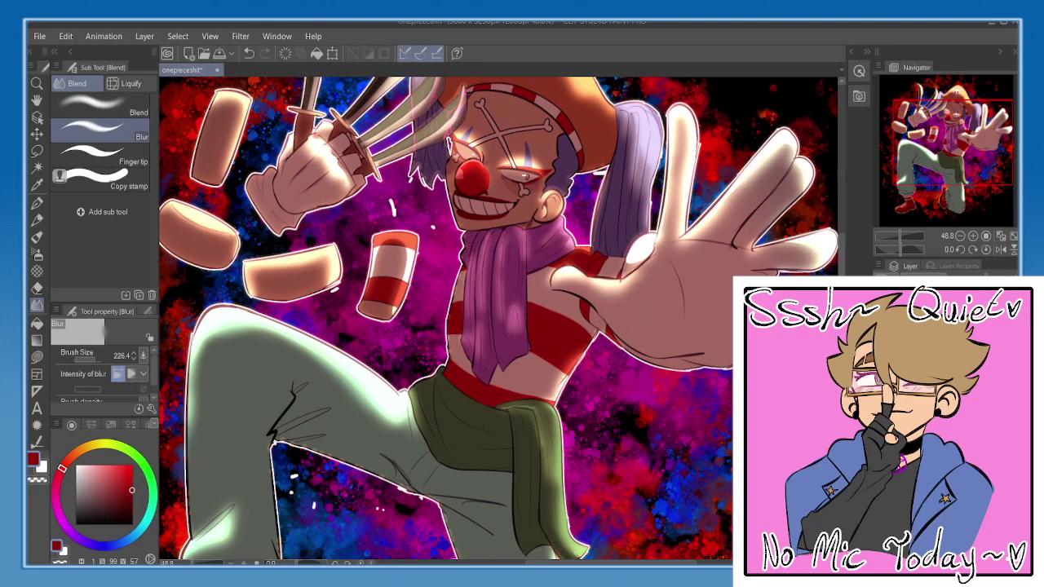
left_click_drag(488, 232, 478, 304)
left_click(1012, 235)
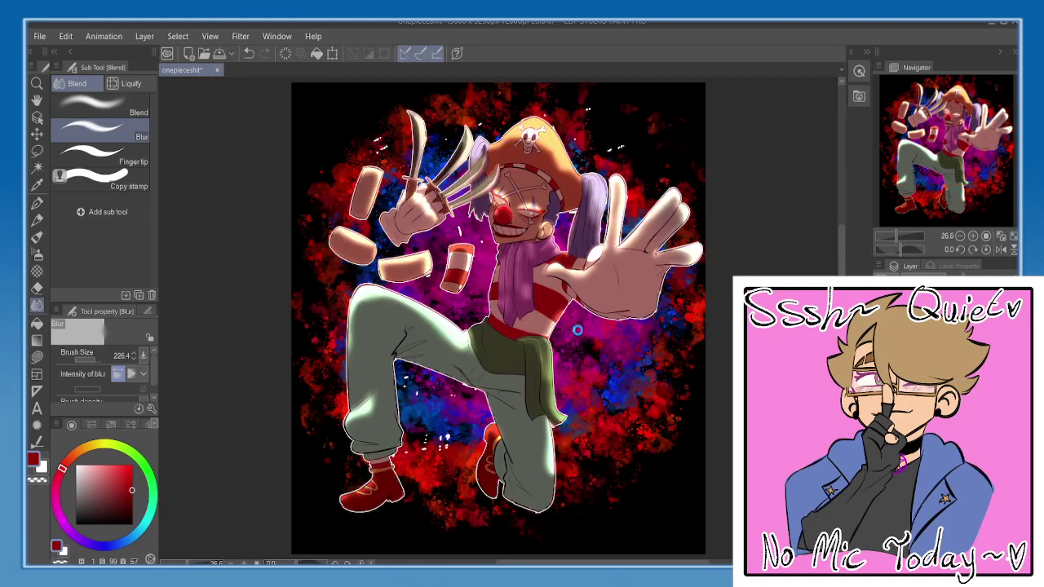
key("ctrl+s")
key("h")
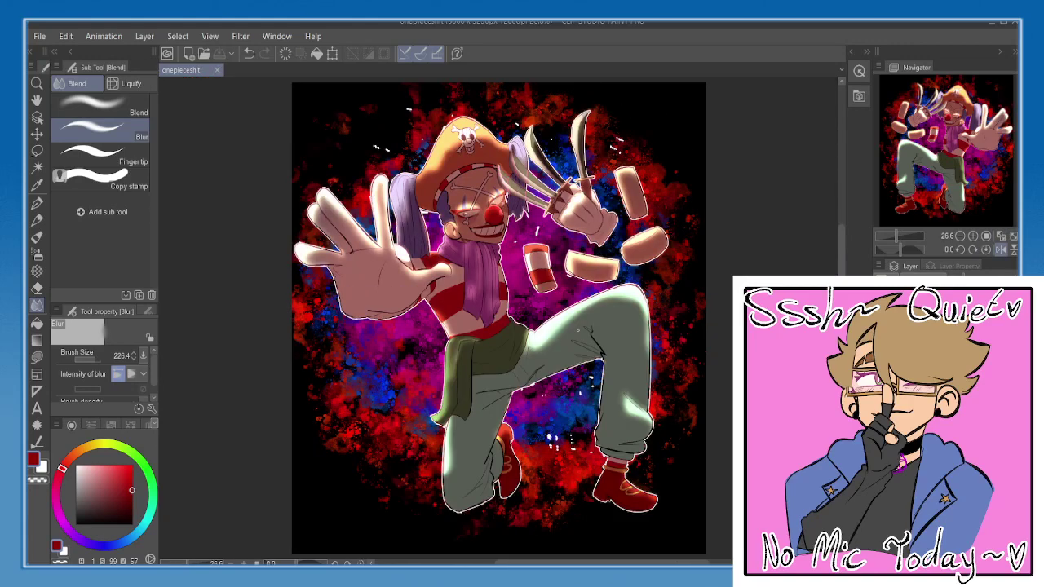
key("h")
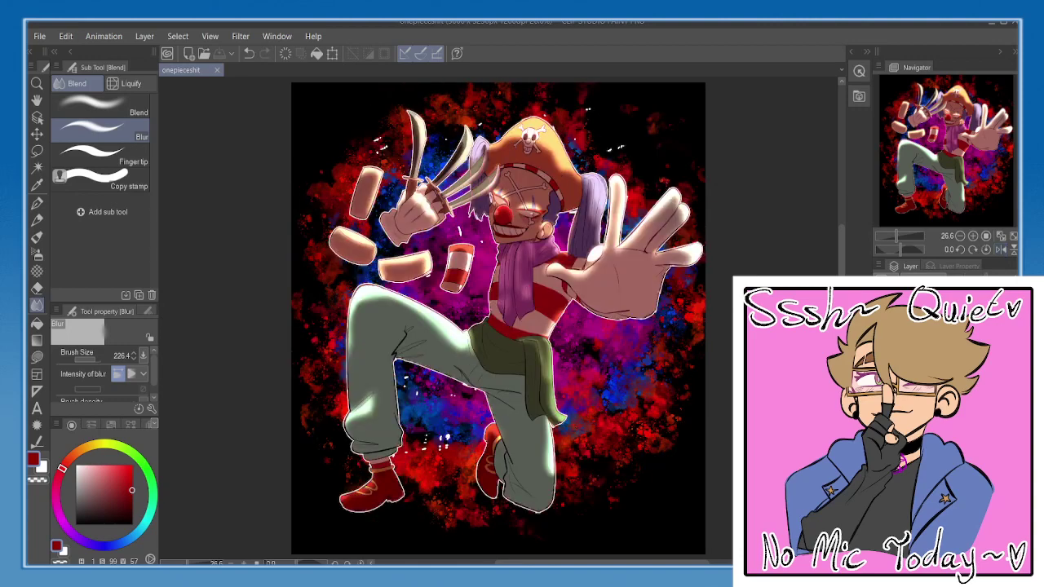
- Raise the opacity of the shadow layer slightly to deepen the shading on the clown
mouse_move(961, 281)
left_mouse_down()
mouse_move(983, 281)
mouse_move(972, 281)
left_mouse_up()
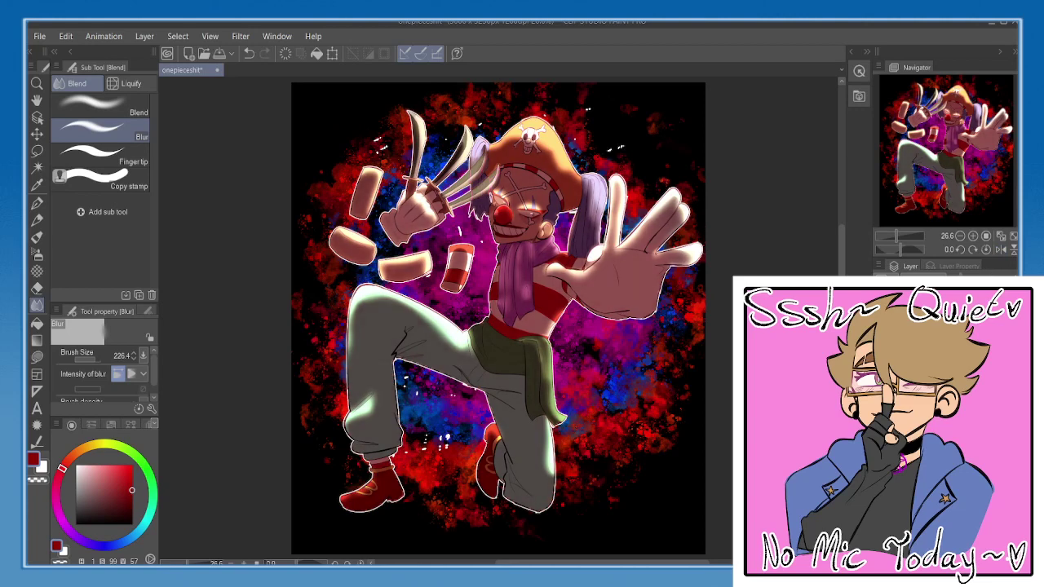
- Show the spotlight beam layer, try different blending modes on it, hide it again, and save the drawing
left_click(883, 342)
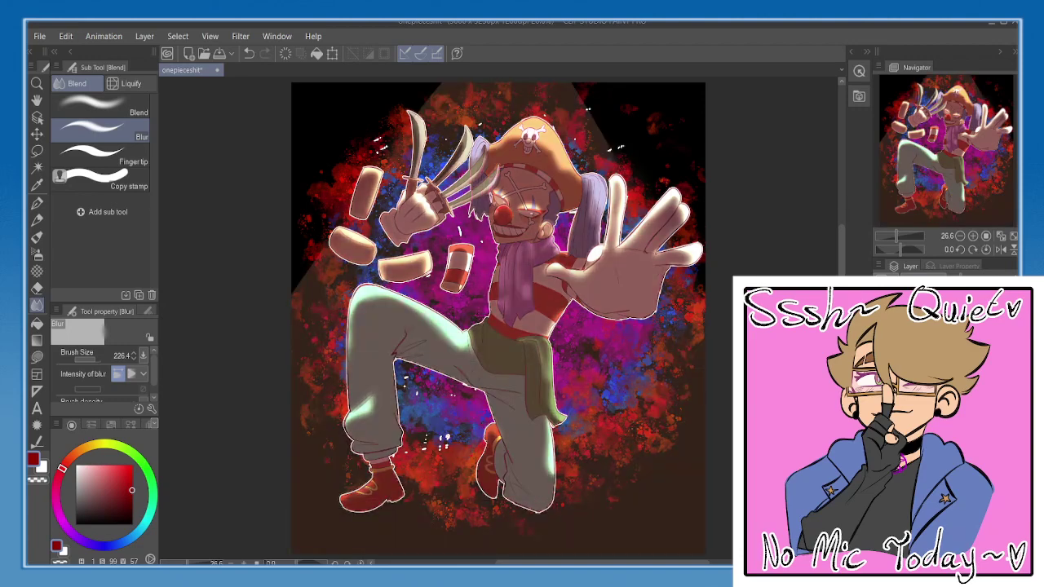
left_click(922, 383)
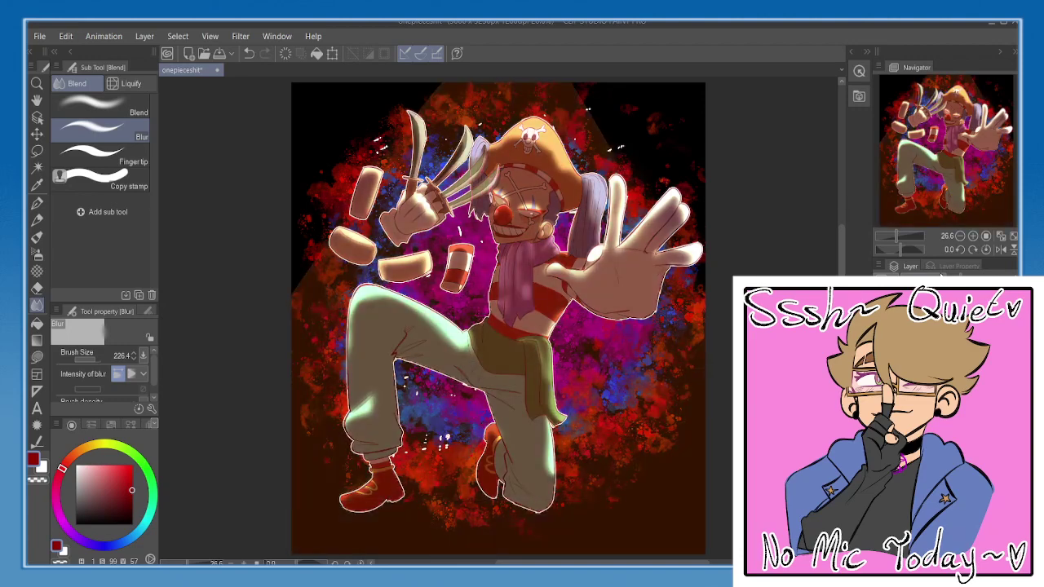
scroll(906, 280, "down", 1)
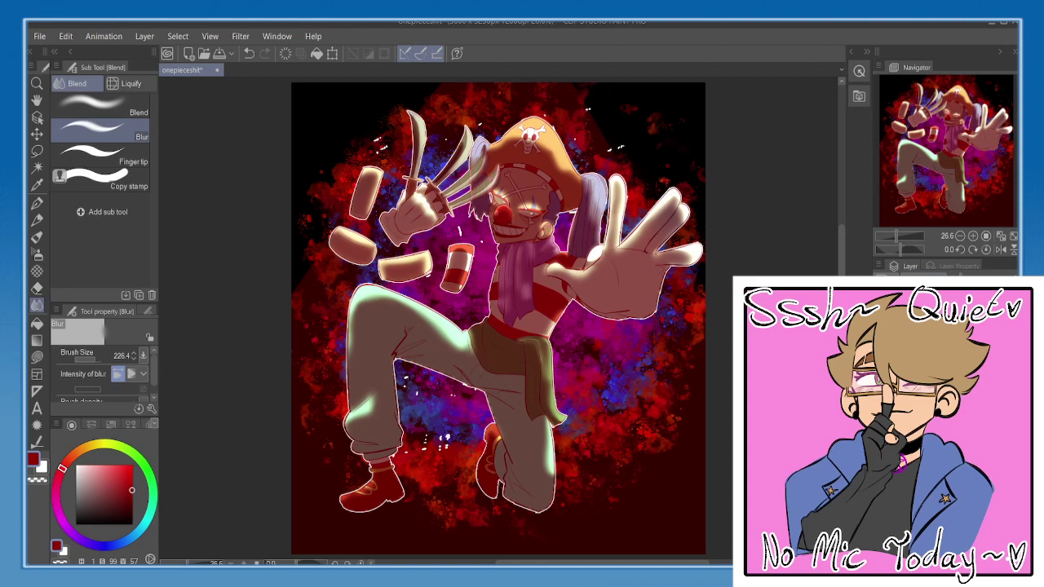
left_click(917, 383)
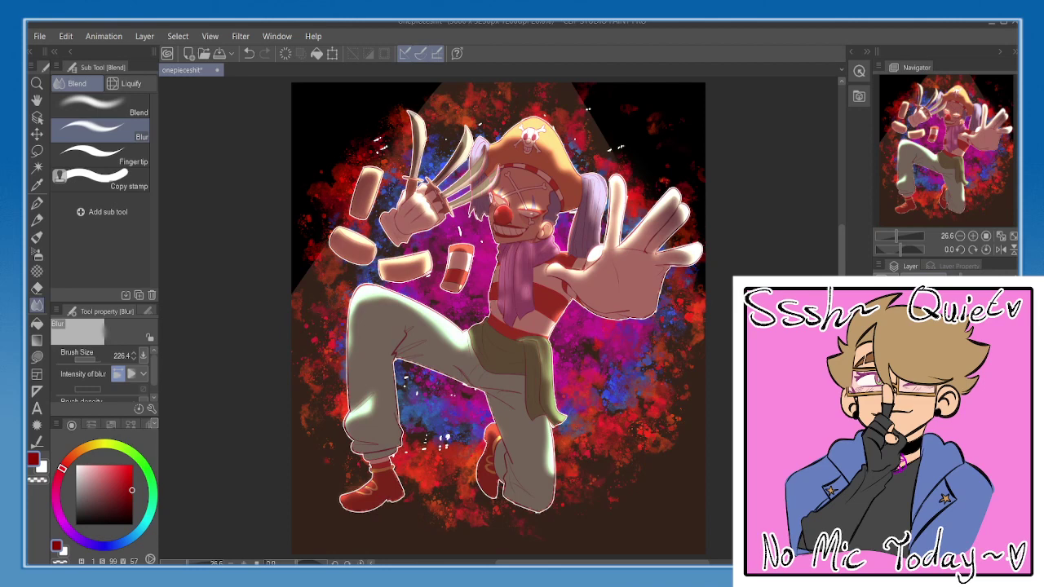
left_click(909, 367)
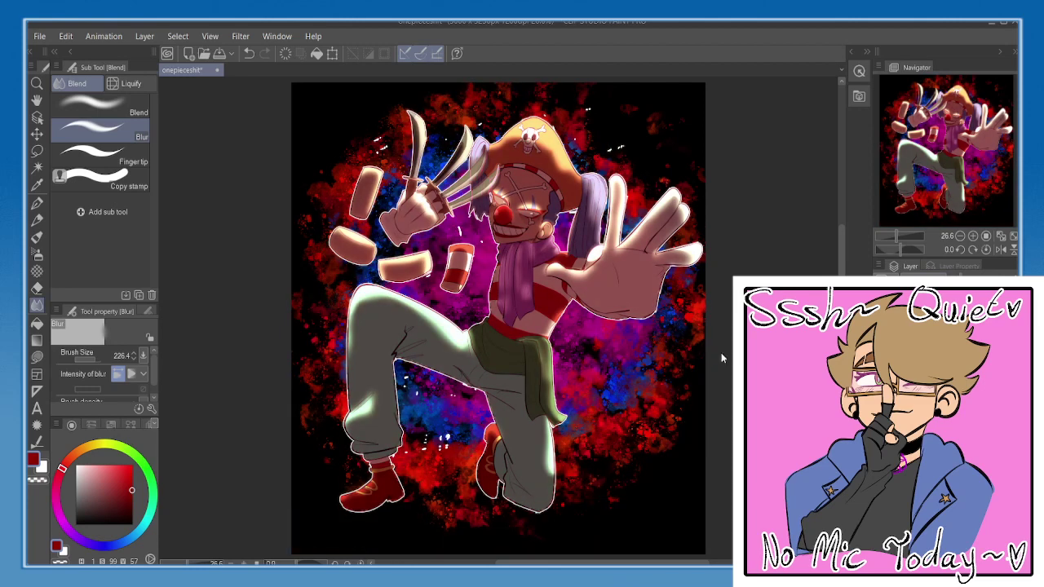
key("ctrl+s")
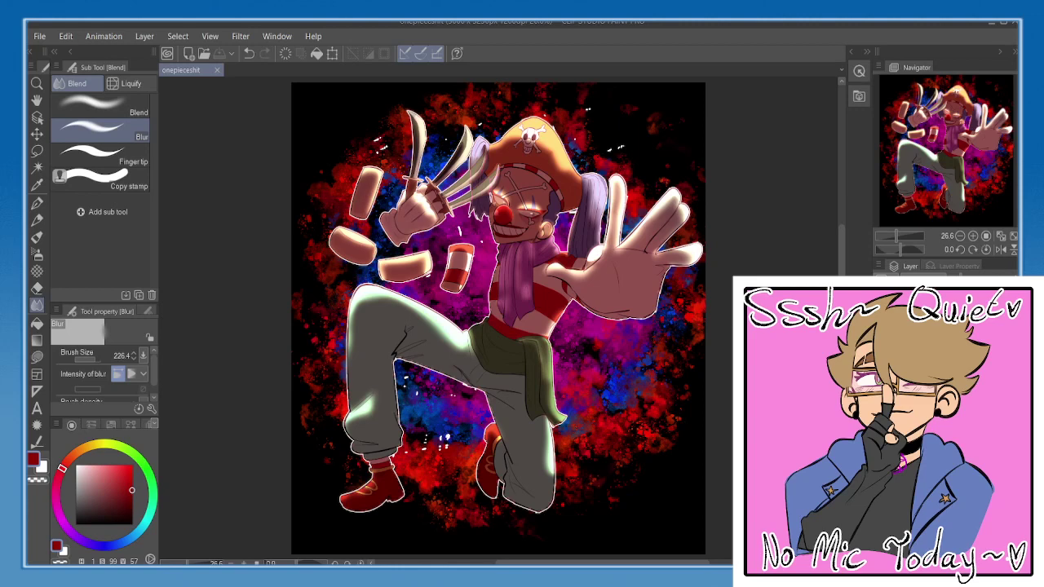
- Select the clown's whole silhouette, including the floating arm pieces, by auto-selecting the surrounding areas and inverting the selection
left_click(37, 167)
left_click(404, 215)
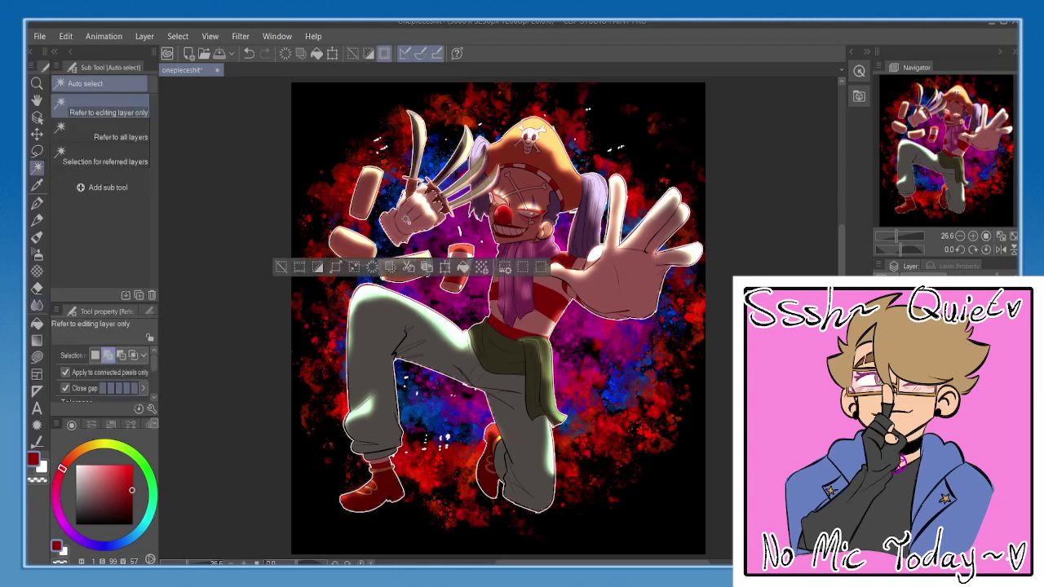
key("ctrl+d")
left_click(384, 155)
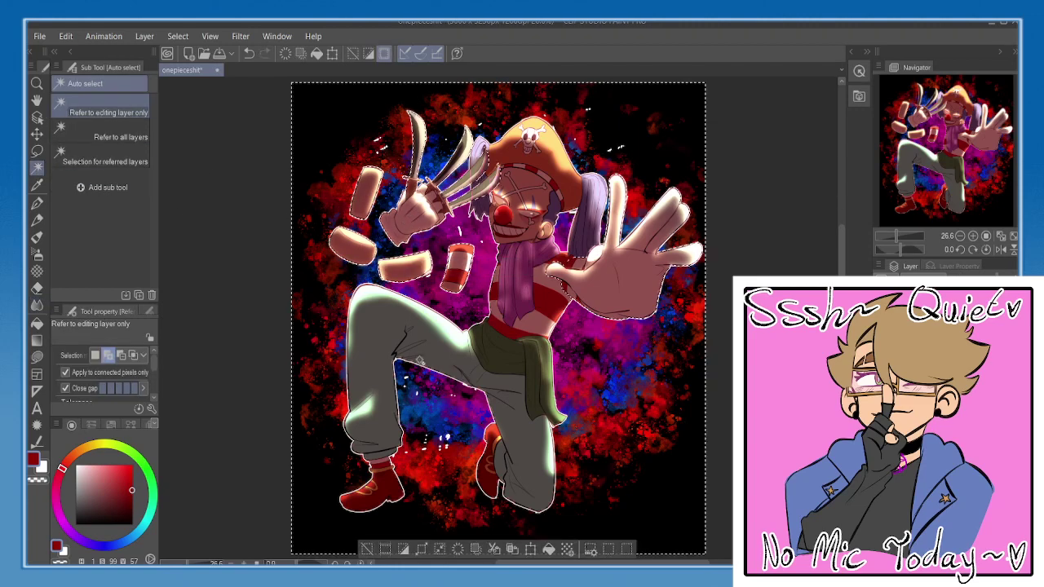
left_click(405, 551)
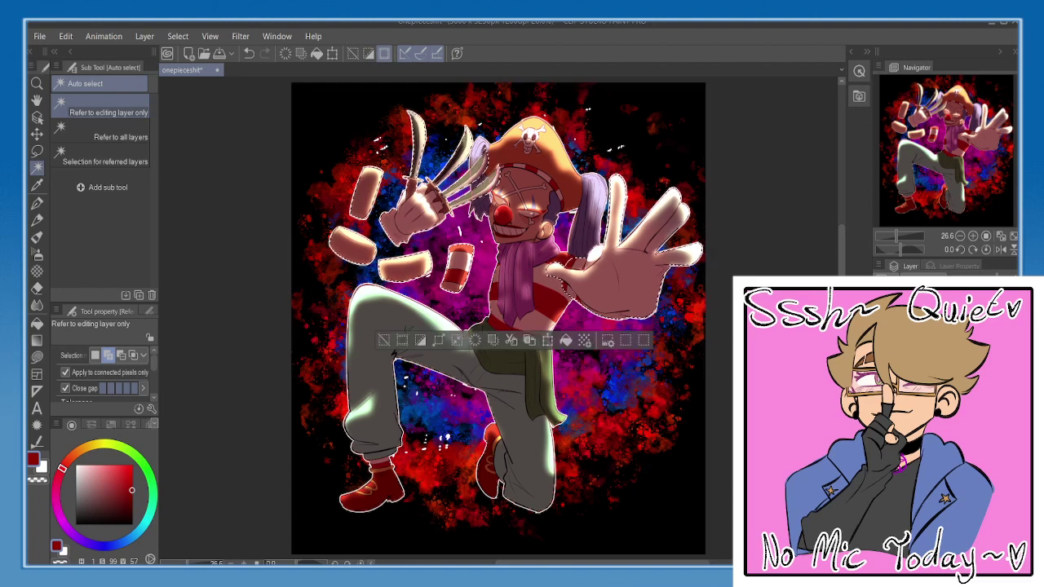
left_click(946, 392)
left_click(945, 391)
left_click(392, 353)
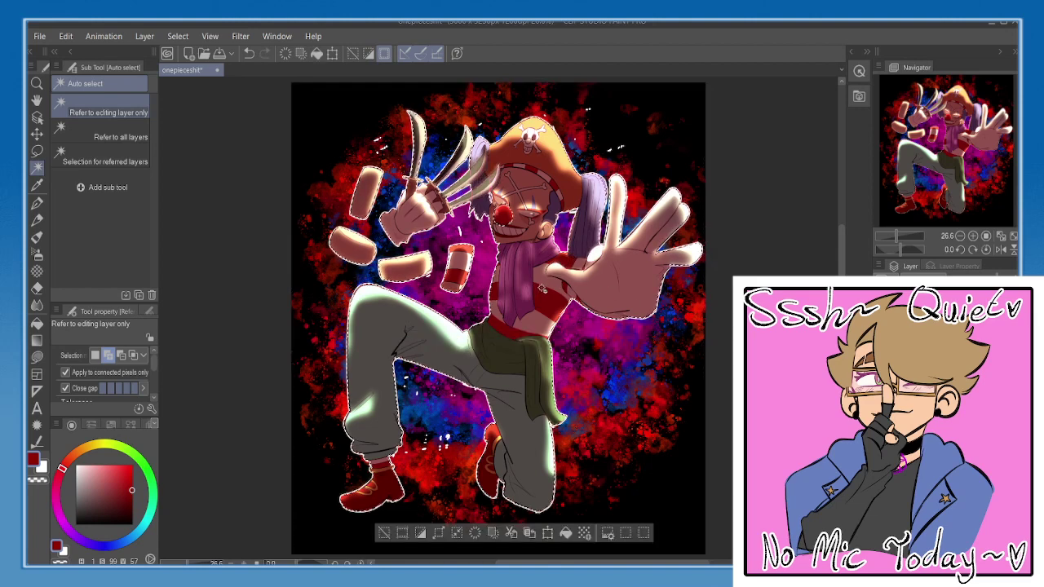
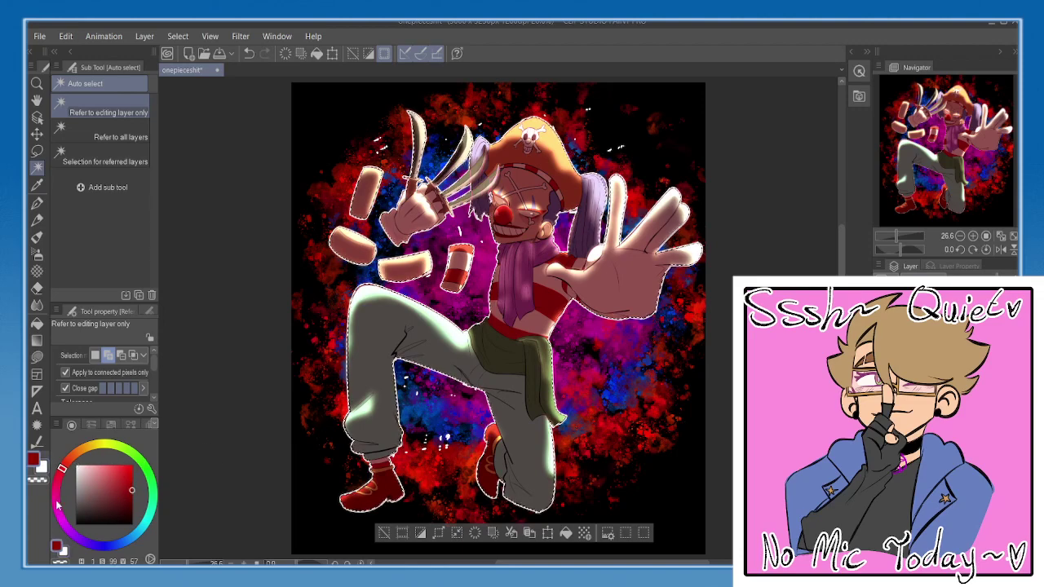
- Pick a dark magenta and test the Soft airbrush at size 25.6 on the open palm, undoing the stroke
left_click(57, 498)
left_click(124, 496)
key("p")
scroll(388, 217, "up", 2)
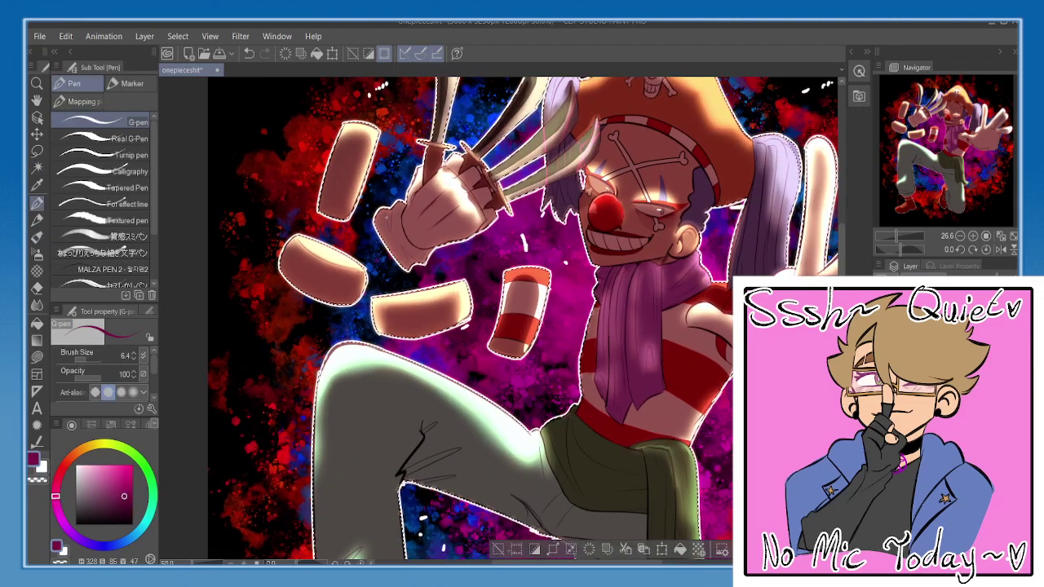
scroll(388, 217, "up", 2)
key("b")
key("b")
left_click_drag(388, 216, 384, 273)
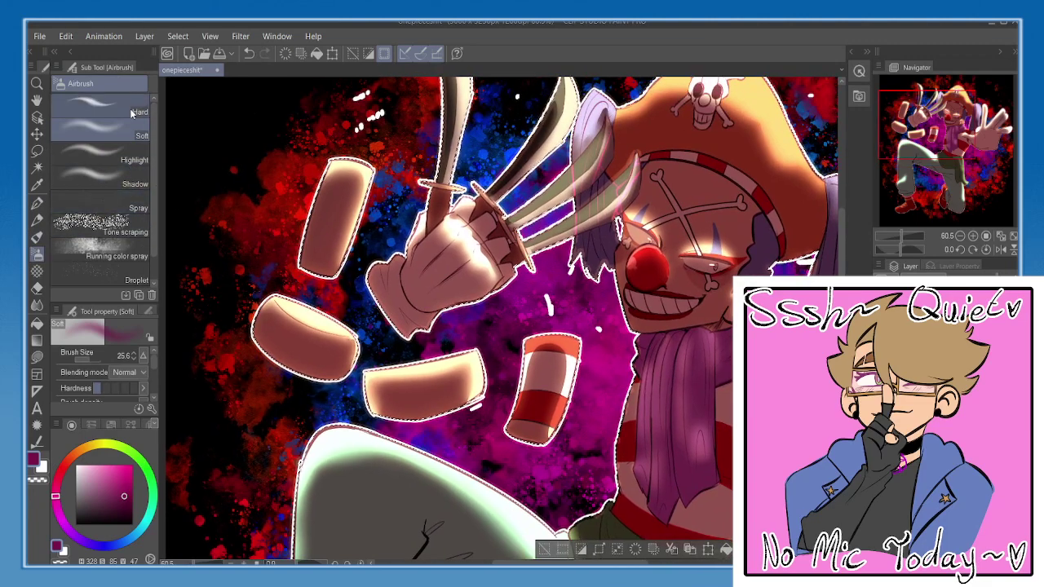
mouse_move(516, 298)
left_mouse_down()
mouse_move(357, 269)
mouse_move(149, 192)
left_mouse_up()
left_click_drag(534, 282, 545, 347)
left_click_drag(523, 258, 543, 346)
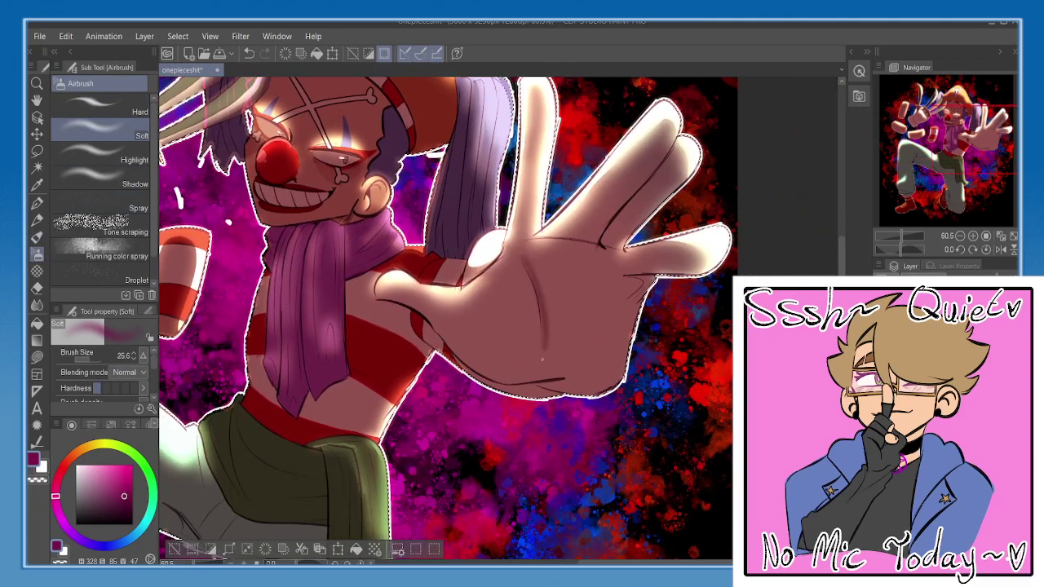
key("ctrl+z")
- Airbrush dark magenta shading over the open hand's palm and the purple scarf at brush size 84.1
left_click(92, 360)
mouse_move(529, 244)
left_mouse_down()
mouse_move(591, 246)
mouse_move(541, 244)
mouse_move(617, 263)
mouse_move(523, 253)
mouse_move(617, 279)
mouse_move(569, 285)
mouse_move(564, 309)
mouse_move(535, 282)
mouse_move(558, 367)
mouse_move(627, 272)
mouse_move(593, 316)
mouse_move(590, 300)
mouse_move(572, 313)
mouse_move(554, 267)
mouse_move(558, 288)
mouse_move(586, 260)
mouse_move(588, 289)
mouse_move(592, 269)
mouse_move(539, 270)
mouse_move(555, 386)
mouse_move(513, 401)
mouse_move(542, 393)
mouse_move(628, 214)
mouse_move(639, 218)
mouse_move(566, 257)
mouse_move(569, 238)
mouse_move(527, 240)
mouse_move(538, 145)
mouse_move(537, 243)
mouse_move(515, 257)
mouse_move(532, 369)
mouse_move(514, 372)
mouse_move(453, 346)
mouse_move(557, 357)
mouse_move(525, 367)
mouse_move(530, 256)
mouse_move(526, 310)
mouse_move(515, 261)
mouse_move(540, 332)
mouse_move(523, 343)
mouse_move(503, 286)
mouse_move(422, 355)
mouse_move(354, 440)
mouse_move(289, 446)
left_mouse_up()
left_click_drag(292, 229, 373, 272)
mouse_move(383, 285)
left_mouse_down()
mouse_move(379, 395)
mouse_move(362, 326)
mouse_move(356, 363)
mouse_move(355, 281)
left_mouse_up()
mouse_move(442, 269)
left_mouse_down()
mouse_move(460, 282)
mouse_move(455, 308)
left_mouse_up()
left_click_drag(452, 306, 488, 395)
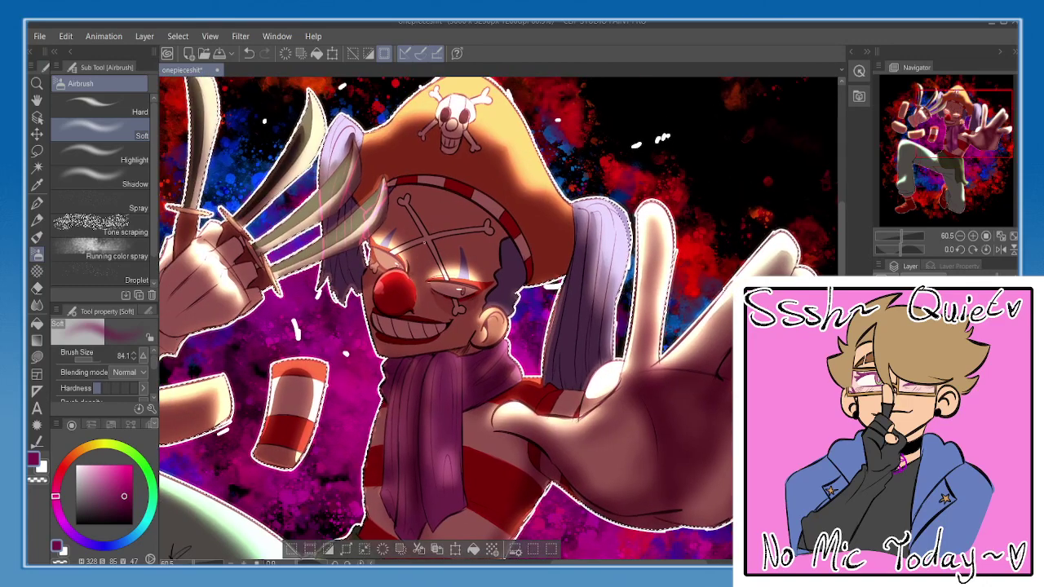
- Shade the clown's face with soft dark magenta strokes, undoing a misplaced one, and check the drawing in a mirrored view
mouse_move(425, 235)
left_mouse_down()
mouse_move(420, 212)
mouse_move(479, 220)
mouse_move(510, 252)
mouse_move(515, 287)
mouse_move(494, 316)
mouse_move(453, 339)
mouse_move(386, 351)
mouse_move(380, 342)
left_mouse_up()
key("ctrl+z")
left_click_drag(419, 310, 376, 319)
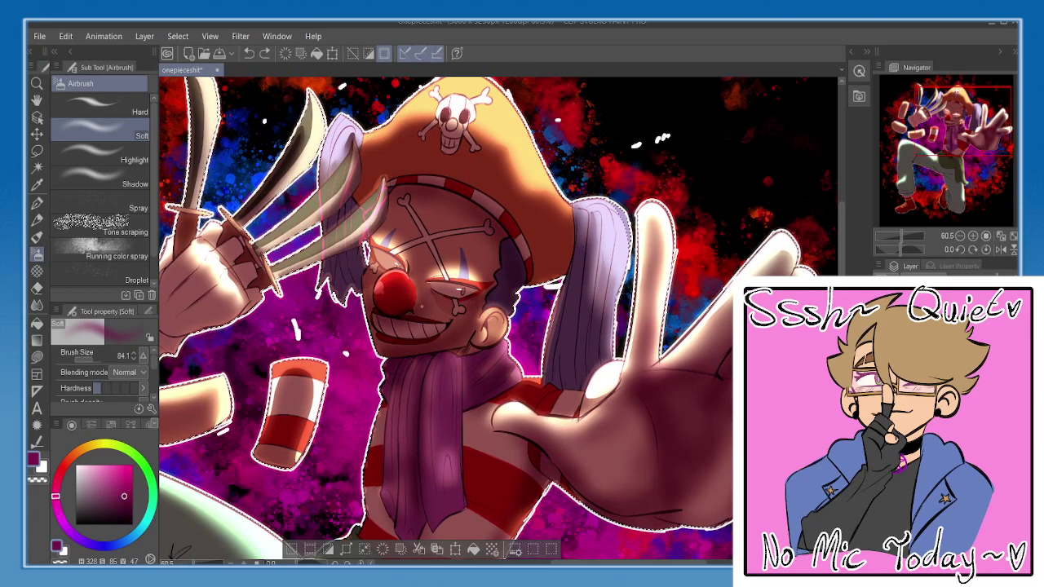
mouse_move(393, 256)
left_mouse_down()
mouse_move(375, 265)
mouse_move(405, 276)
left_mouse_up()
mouse_move(458, 296)
left_mouse_down()
mouse_move(429, 292)
mouse_move(401, 252)
mouse_move(423, 274)
mouse_move(484, 269)
left_mouse_up()
key("h")
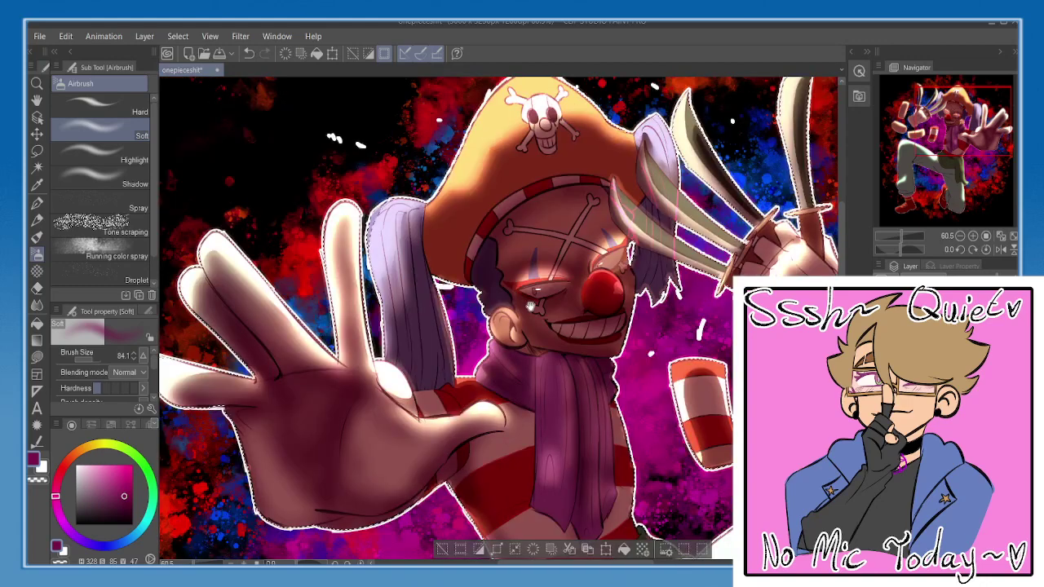
key("h")
- Shade the striped torso beneath the scarf and the folds of the green waist sash with the dark magenta airbrush
mouse_move(414, 398)
left_mouse_down()
mouse_move(458, 228)
mouse_move(418, 341)
mouse_move(416, 317)
left_mouse_up()
mouse_move(515, 351)
left_mouse_down()
mouse_move(524, 343)
mouse_move(551, 358)
left_mouse_up()
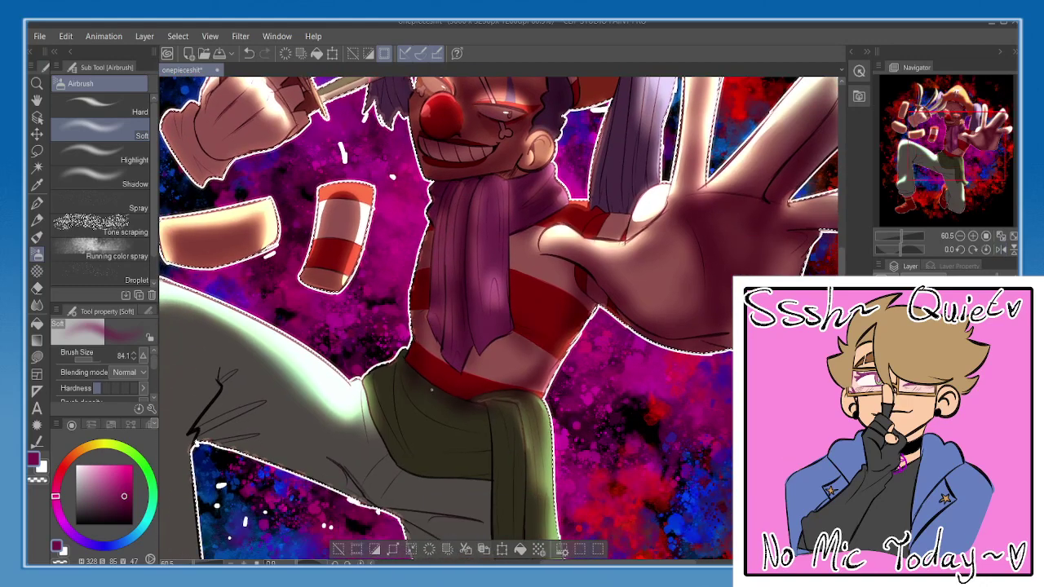
mouse_move(431, 390)
left_mouse_down()
mouse_move(419, 441)
mouse_move(425, 474)
mouse_move(412, 472)
mouse_move(481, 465)
left_mouse_up()
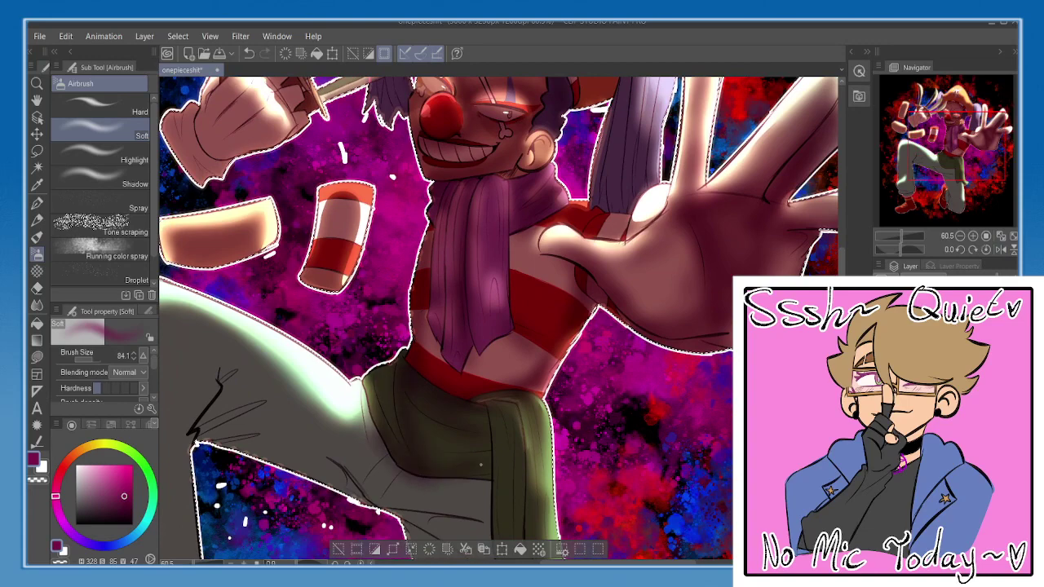
left_click_drag(497, 419, 500, 499)
left_click_drag(492, 418, 474, 270)
mouse_move(482, 386)
left_mouse_down()
mouse_move(482, 413)
mouse_move(520, 437)
left_mouse_up()
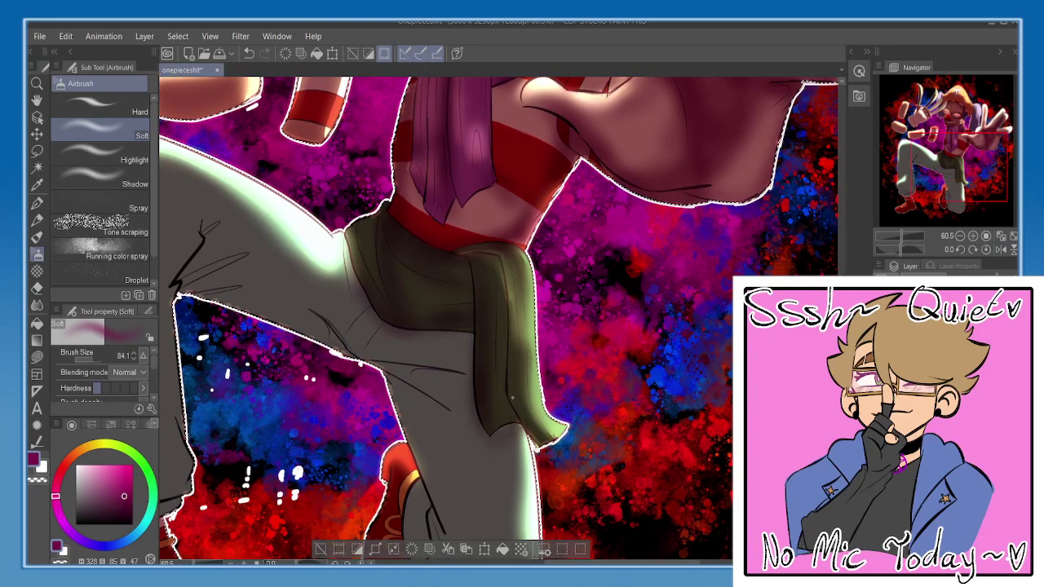
mouse_move(501, 265)
left_mouse_down()
mouse_move(503, 325)
mouse_move(545, 422)
left_mouse_up()
left_click_drag(489, 406, 521, 336)
- Add soft dark magenta shadows to the kneeling trouser leg below the sash and around its shoe
mouse_move(400, 291)
left_mouse_down()
mouse_move(481, 300)
mouse_move(451, 337)
mouse_move(461, 359)
mouse_move(441, 342)
mouse_move(465, 473)
mouse_move(462, 522)
mouse_move(437, 416)
left_mouse_up()
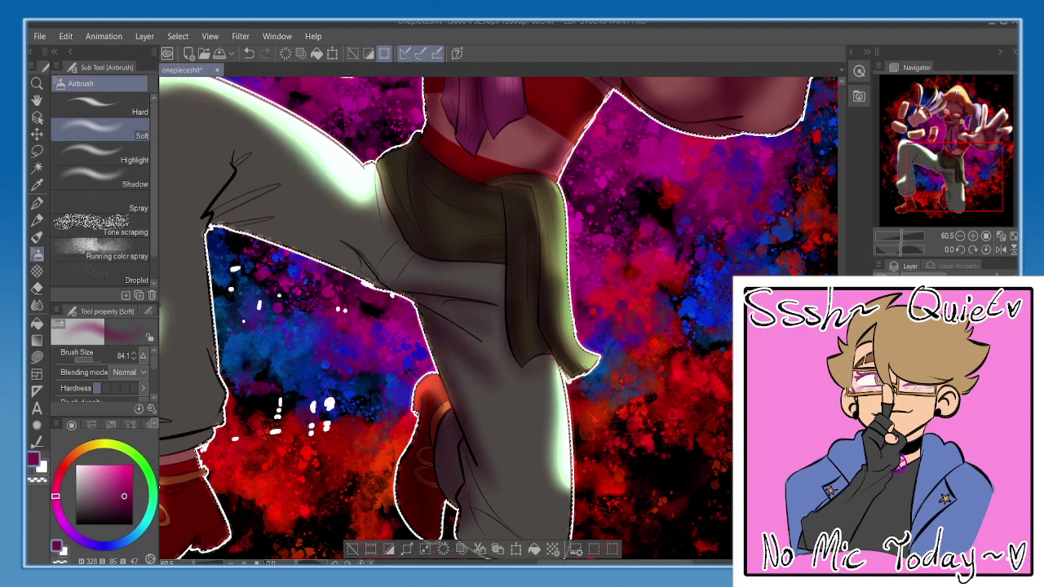
mouse_move(438, 453)
left_mouse_down()
mouse_move(451, 494)
mouse_move(463, 465)
mouse_move(457, 349)
mouse_move(468, 415)
mouse_move(455, 408)
mouse_move(538, 383)
mouse_move(550, 359)
mouse_move(521, 414)
mouse_move(471, 357)
left_mouse_up()
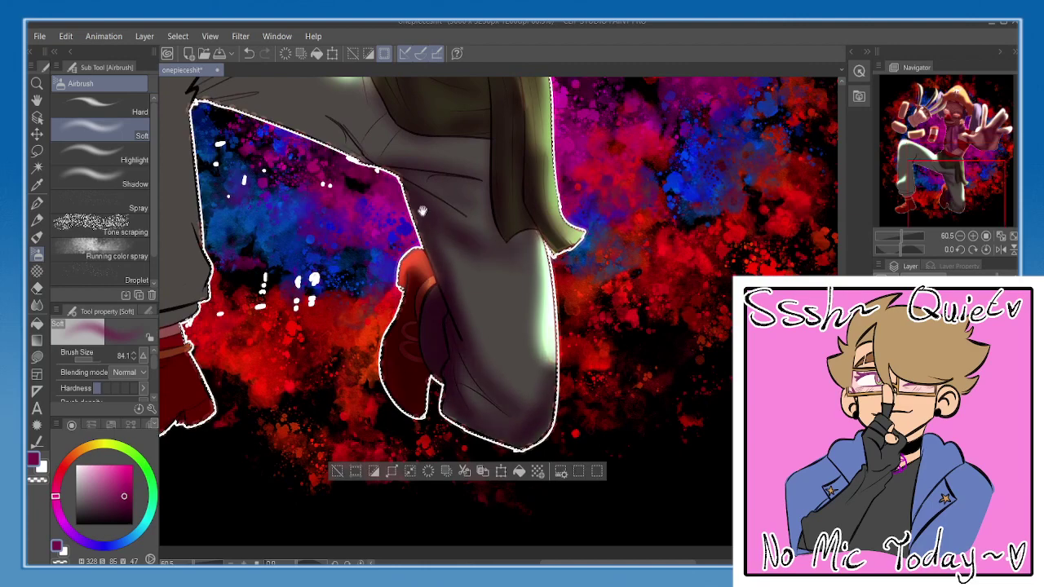
mouse_move(422, 211)
left_mouse_down()
mouse_move(564, 341)
mouse_move(383, 183)
mouse_move(365, 191)
mouse_move(408, 231)
mouse_move(375, 226)
mouse_move(361, 173)
mouse_move(345, 217)
mouse_move(414, 191)
left_mouse_up()
mouse_move(506, 237)
left_mouse_down()
mouse_move(535, 299)
mouse_move(522, 295)
mouse_move(619, 318)
mouse_move(540, 320)
left_mouse_up()
left_click_drag(489, 301, 539, 332)
- Shade the raised trouser leg and the front red boot with the dark magenta airbrush, undoing a misplaced stroke
mouse_move(406, 249)
left_mouse_down()
mouse_move(413, 483)
mouse_move(352, 513)
mouse_move(318, 499)
mouse_move(396, 463)
mouse_move(326, 407)
mouse_move(318, 383)
mouse_move(358, 330)
mouse_move(308, 271)
left_mouse_up()
key("ctrl+z")
mouse_move(372, 357)
left_mouse_down()
mouse_move(323, 403)
mouse_move(345, 391)
left_mouse_up()
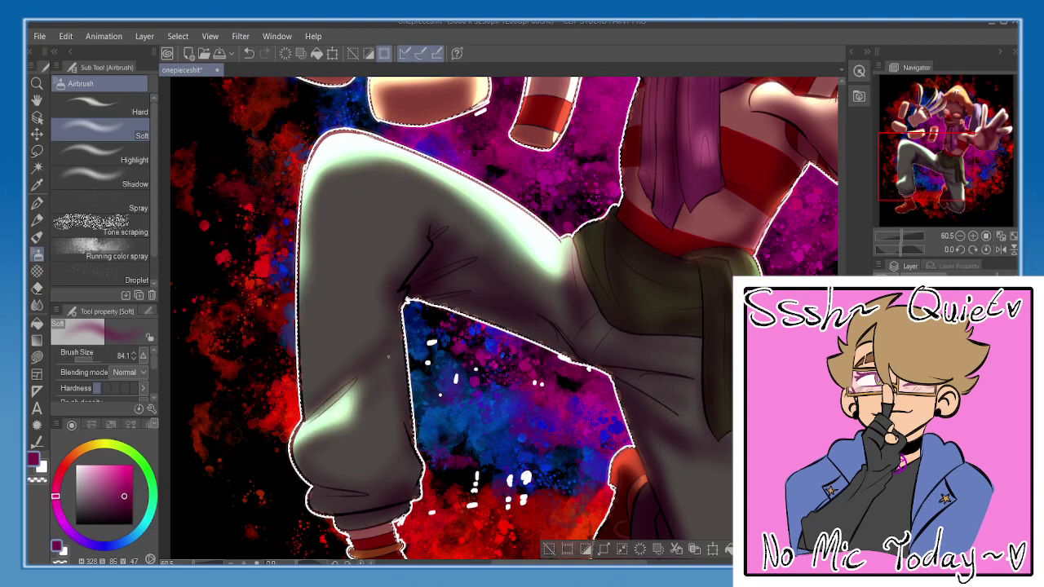
scroll(388, 356, "down", 6)
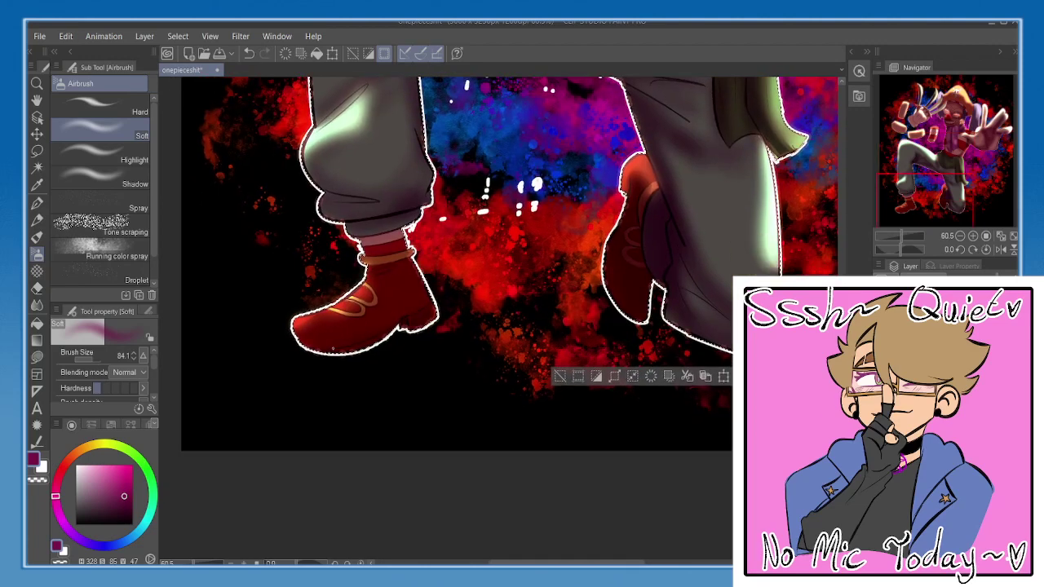
mouse_move(407, 254)
left_mouse_down()
mouse_move(398, 238)
mouse_move(363, 238)
mouse_move(383, 261)
left_mouse_up()
- Shade the purple ponytail, the upper sleeve, and the underside and striped band of the pirate hat
scroll(497, 318, "up", 12)
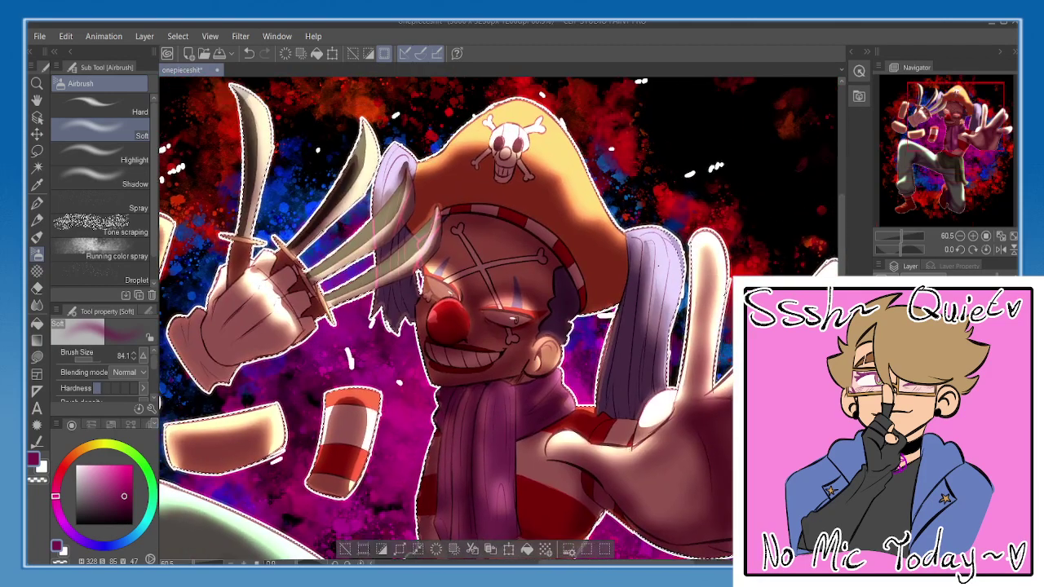
mouse_move(649, 241)
left_mouse_down()
mouse_move(617, 384)
mouse_move(623, 404)
mouse_move(643, 281)
left_mouse_up()
left_click_drag(631, 423, 611, 430)
mouse_move(576, 282)
left_mouse_down()
mouse_move(400, 383)
mouse_move(571, 275)
mouse_move(395, 317)
left_mouse_up()
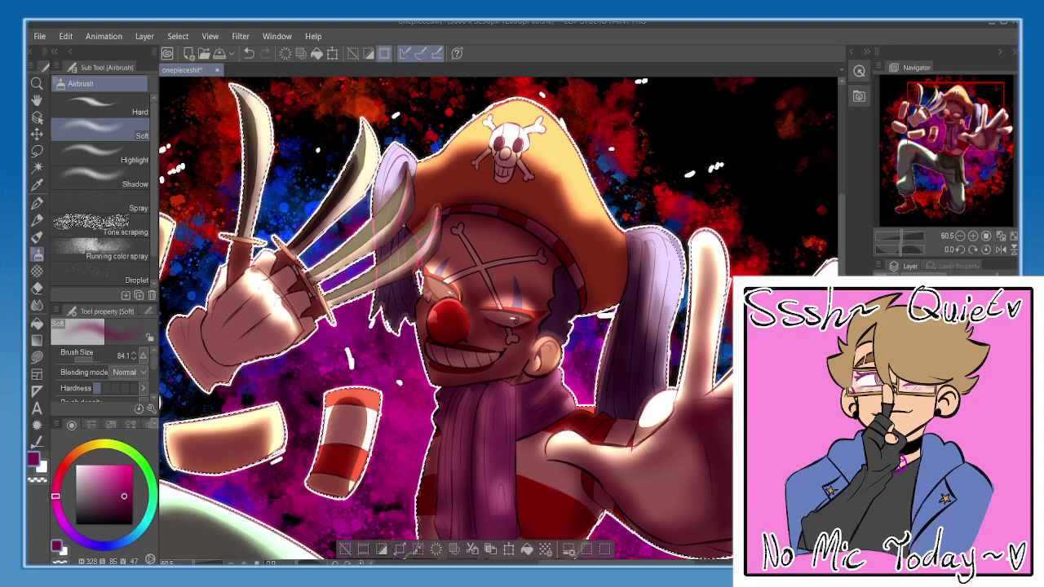
mouse_move(398, 230)
left_mouse_down()
mouse_move(380, 271)
mouse_move(400, 168)
mouse_move(412, 166)
left_mouse_up()
mouse_move(414, 208)
left_mouse_down()
mouse_move(425, 170)
mouse_move(468, 131)
left_mouse_up()
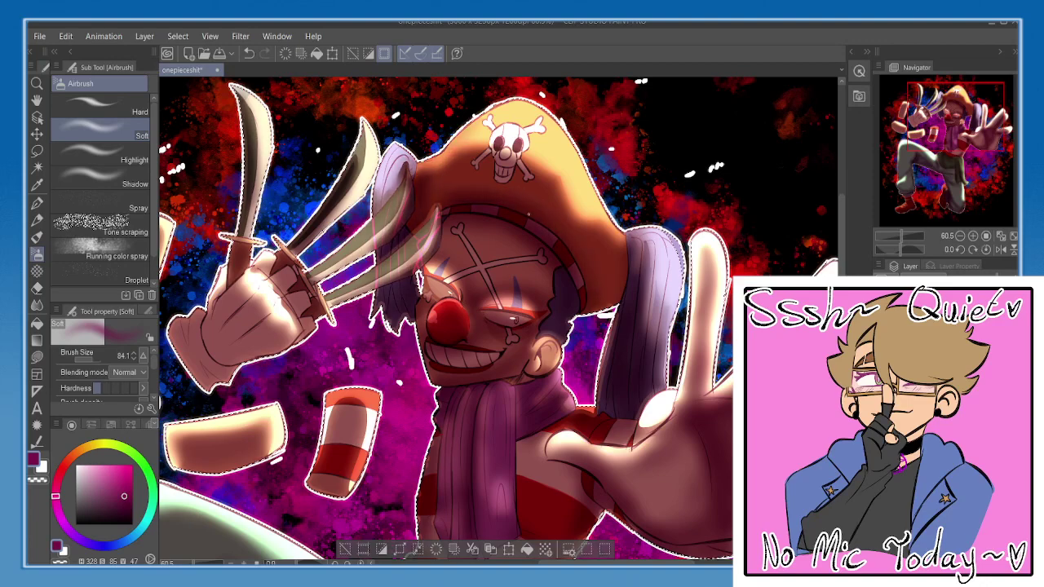
- Airbrush dark magenta shadows along the lower edges of the four floating arm segments
mouse_move(287, 307)
left_mouse_down()
mouse_move(451, 315)
mouse_move(460, 289)
left_mouse_up()
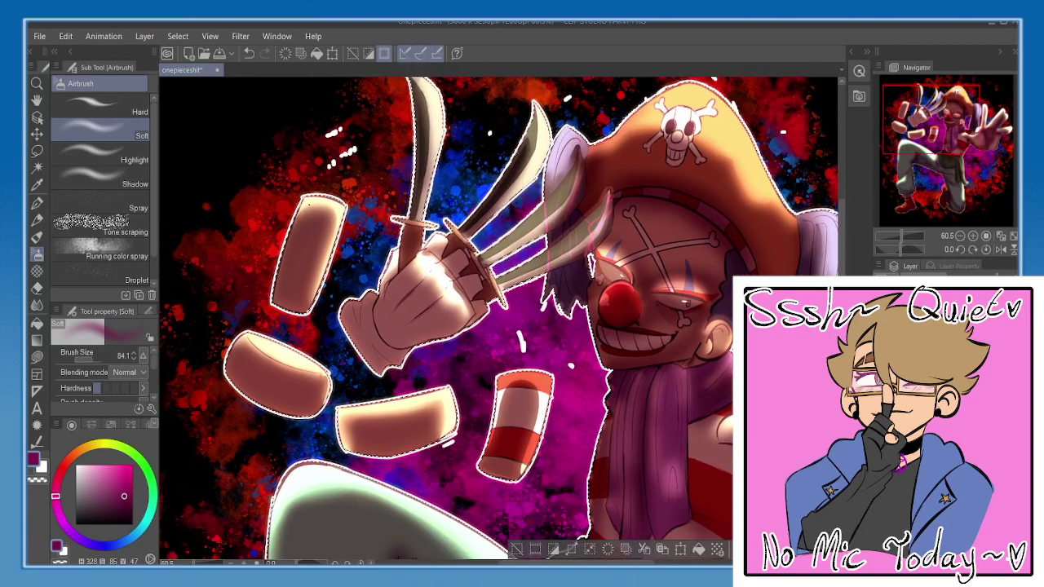
mouse_move(306, 205)
left_mouse_down()
mouse_move(286, 299)
mouse_move(304, 309)
left_mouse_up()
mouse_move(233, 367)
left_mouse_down()
mouse_move(265, 401)
mouse_move(318, 407)
mouse_move(326, 391)
mouse_move(278, 365)
mouse_move(233, 369)
mouse_move(271, 404)
mouse_move(321, 403)
mouse_move(347, 448)
left_mouse_up()
left_click_drag(342, 410, 353, 450)
mouse_move(363, 453)
left_mouse_down()
mouse_move(450, 432)
mouse_move(453, 414)
left_mouse_up()
left_click_drag(342, 420, 372, 453)
left_click_drag(489, 456, 483, 411)
mouse_move(499, 347)
left_mouse_down()
mouse_move(481, 416)
mouse_move(514, 428)
mouse_move(521, 420)
mouse_move(462, 413)
mouse_move(490, 380)
left_mouse_up()
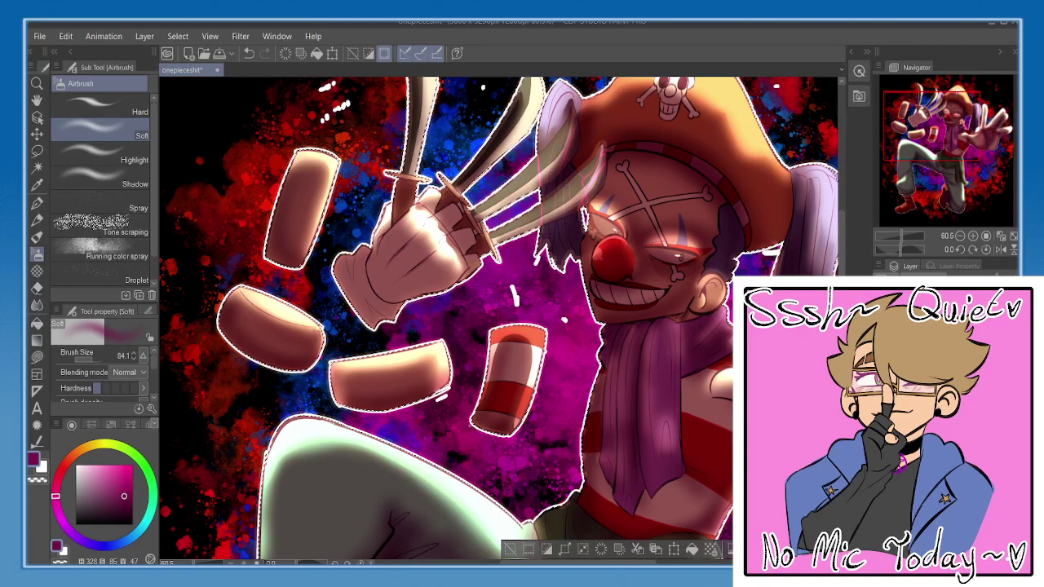
mouse_move(611, 346)
left_mouse_down()
mouse_move(533, 304)
mouse_move(480, 411)
left_mouse_up()
- Shade the gloved hand's cuff, palm and fingers around the blade handles with the dark magenta airbrush
mouse_move(461, 306)
left_mouse_down()
mouse_move(459, 328)
mouse_move(431, 281)
left_mouse_up()
left_click_drag(341, 305, 398, 318)
mouse_move(345, 282)
left_mouse_down()
mouse_move(379, 294)
mouse_move(397, 328)
left_mouse_up()
mouse_move(381, 289)
left_mouse_down()
mouse_move(398, 318)
mouse_move(330, 280)
mouse_move(284, 351)
mouse_move(312, 377)
mouse_move(279, 379)
mouse_move(266, 342)
mouse_move(314, 379)
mouse_move(343, 310)
mouse_move(356, 364)
left_mouse_up()
left_click_drag(424, 244, 419, 294)
left_click_drag(445, 225, 455, 190)
left_click_drag(432, 269, 456, 187)
- Shade the blades held between the gloved fingers, undoing a misplaced stroke, and clear the selection
left_click_drag(355, 286, 322, 151)
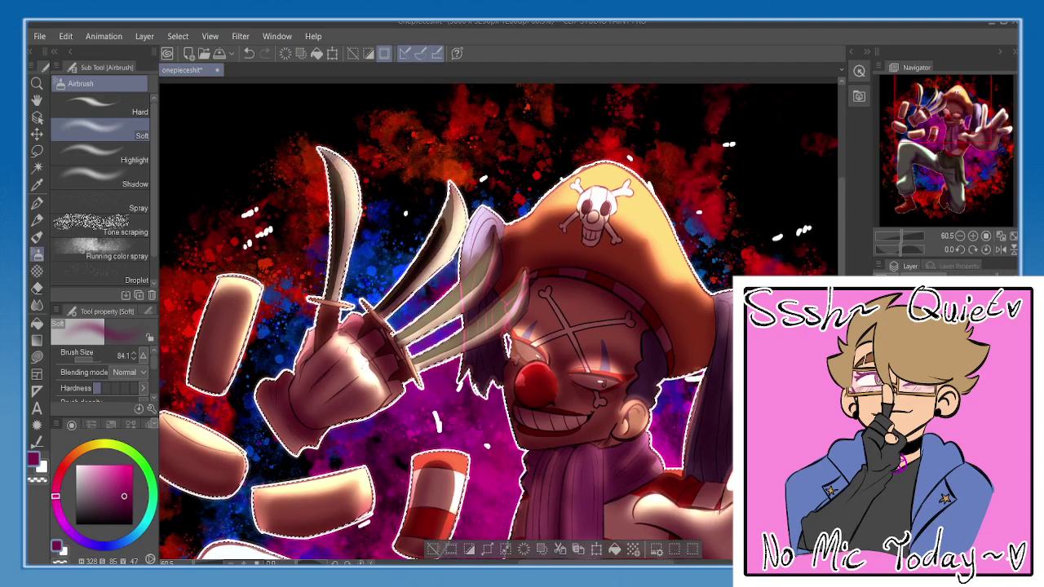
mouse_move(410, 340)
left_mouse_down()
mouse_move(491, 230)
mouse_move(428, 324)
mouse_move(490, 239)
mouse_move(481, 284)
left_mouse_up()
key("ctrl+z")
mouse_move(415, 366)
left_mouse_down()
mouse_move(525, 291)
mouse_move(410, 371)
left_mouse_up()
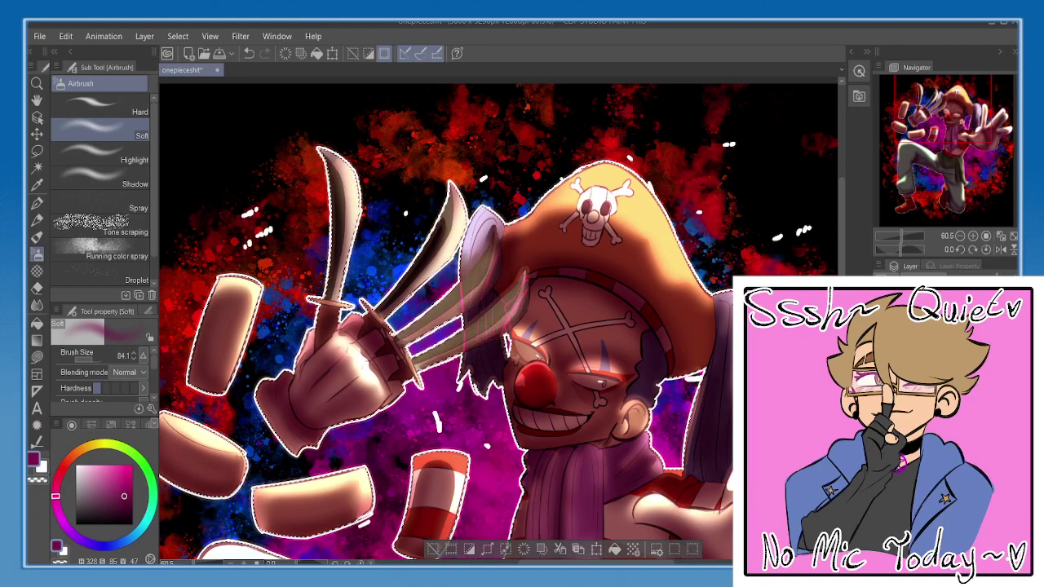
left_click(432, 552)
- Erase the hair colour overlapping the blades beside the hat with the Hard eraser at size 56.6, and select the Blur tool
left_click(944, 120)
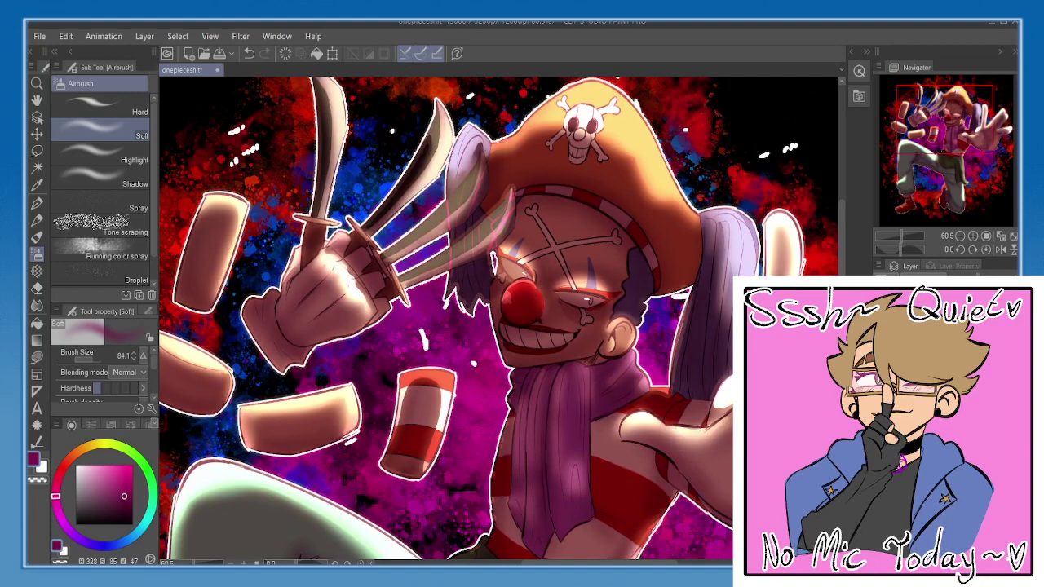
mouse_move(459, 215)
left_mouse_down()
mouse_move(476, 229)
mouse_move(477, 271)
left_mouse_up()
key("e")
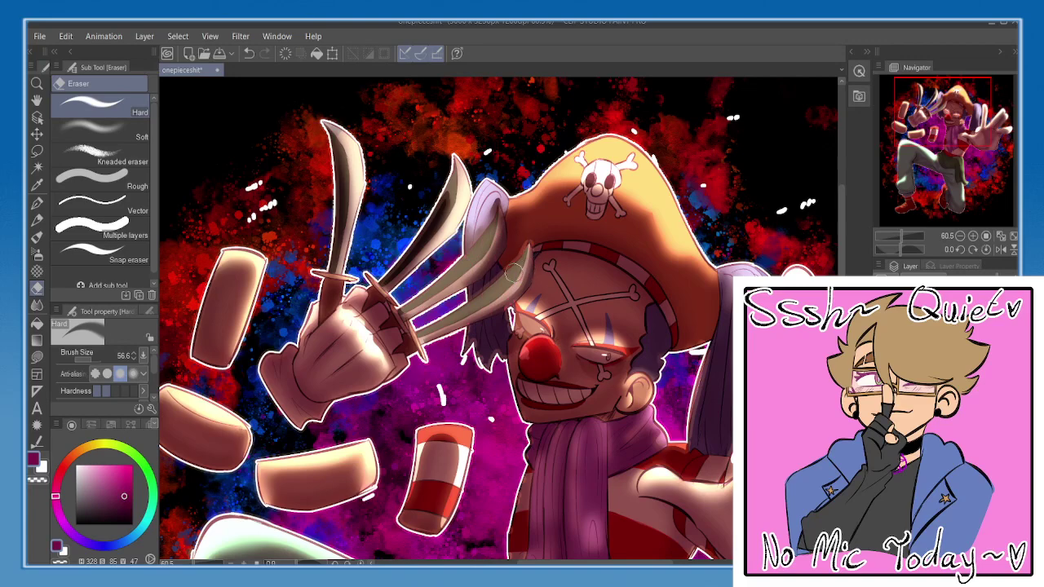
left_click_drag(438, 251, 478, 99)
key("j")
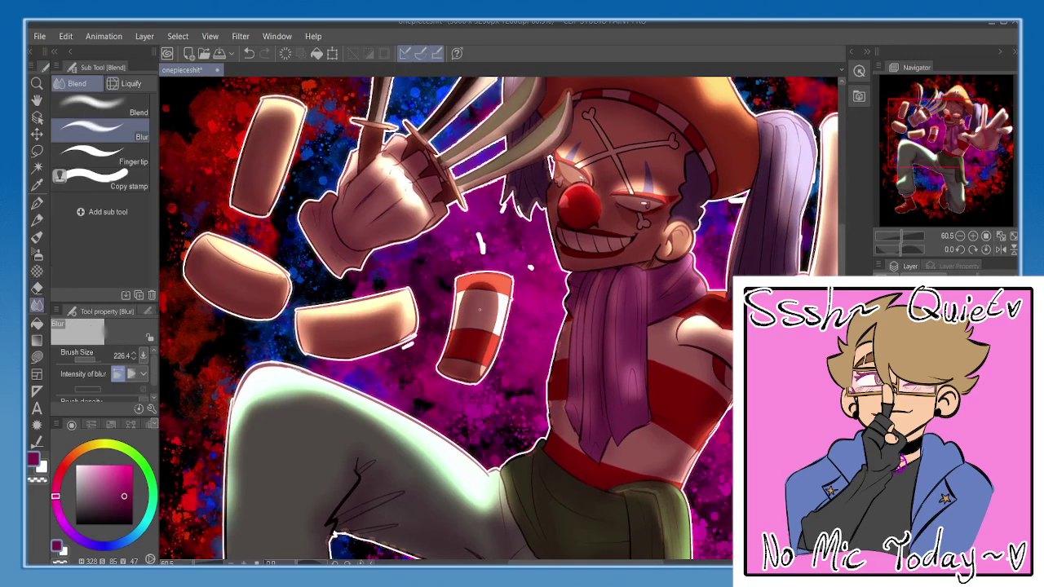
- Undo the last blur stroke, soften the shading on the red-and-white striped arm segment, check the mirrored drawing and save the file
key("ctrl+z")
mouse_move(494, 320)
left_mouse_down()
mouse_move(482, 368)
mouse_move(493, 295)
mouse_move(463, 317)
mouse_move(466, 290)
mouse_move(488, 297)
mouse_move(470, 295)
left_mouse_up()
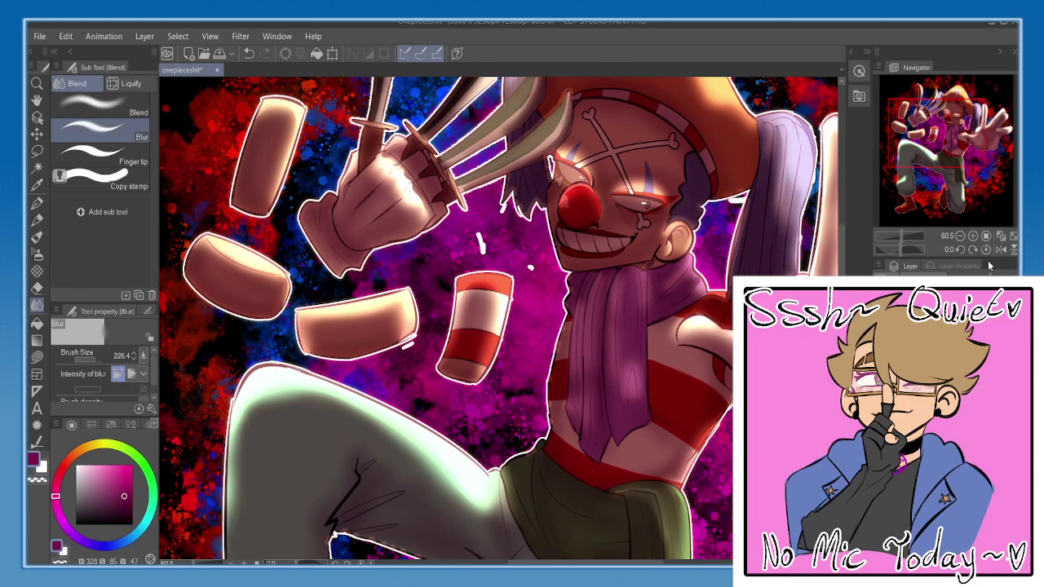
left_click(1013, 236)
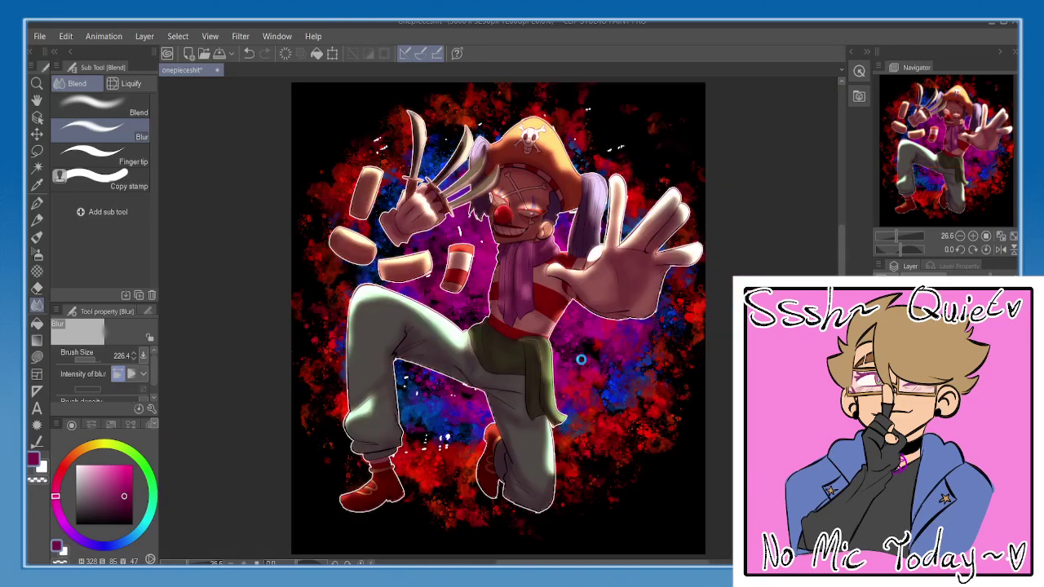
key("ctrl+s")
left_click(1000, 249)
left_click(1001, 249)
key("ctrl+s")
- Draw small white glints in both of the clown's eyes with the G-pen at size 6.4, and check the whole drawing mirrored
scroll(525, 202, "up", 10)
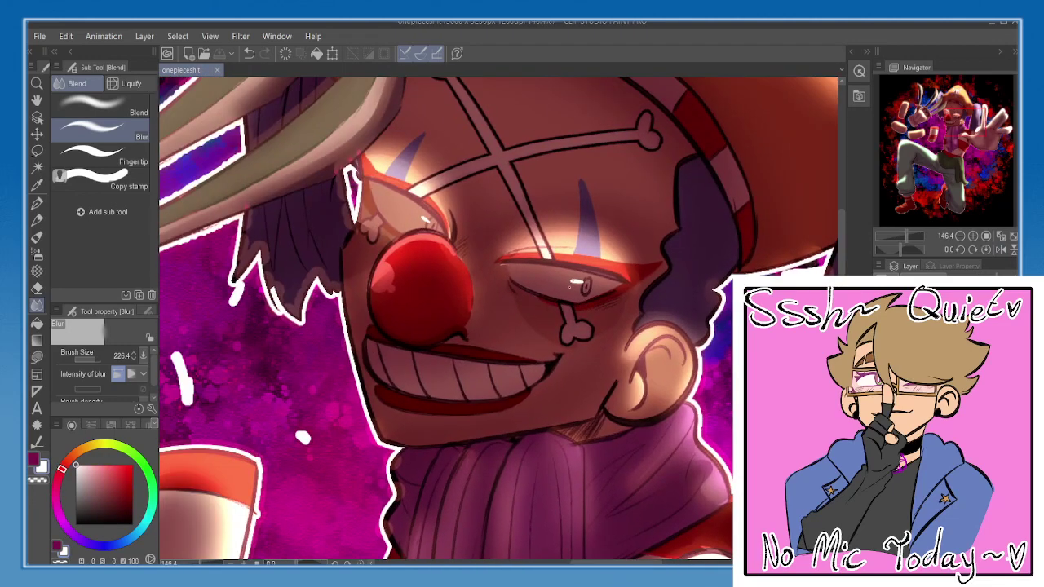
key("p")
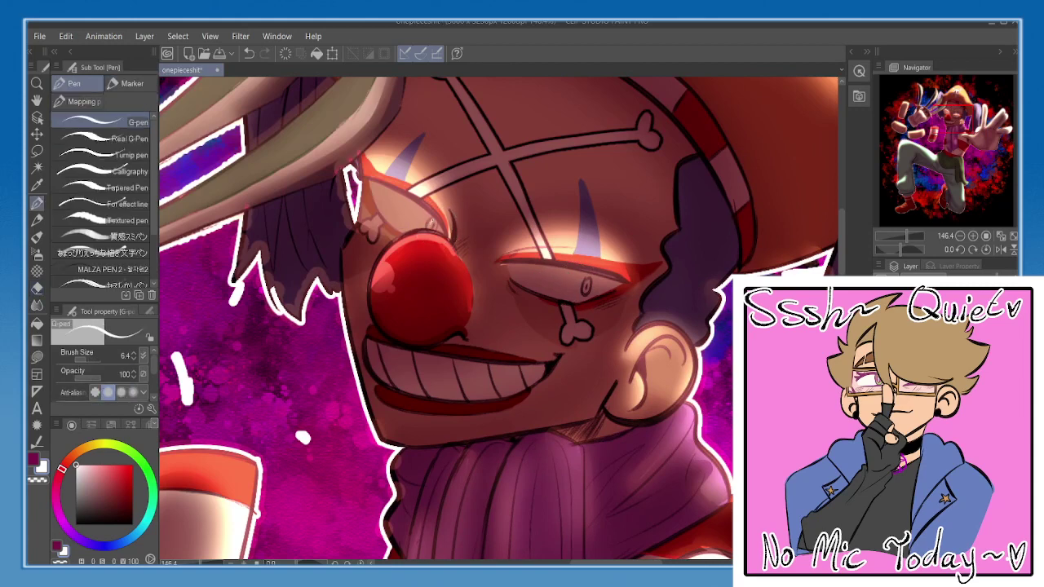
left_click_drag(432, 220, 430, 229)
key("ctrl+z")
key("ctrl+y")
key("ctrl+z")
key("ctrl+z")
left_click_drag(587, 280, 584, 287)
key("ctrl+y")
key("ctrl+0")
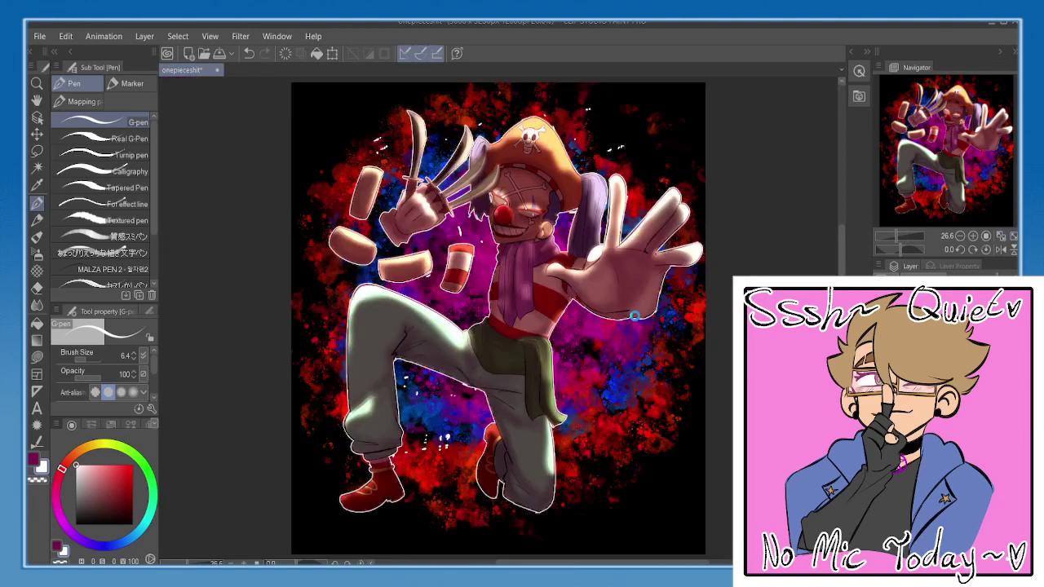
key("h")
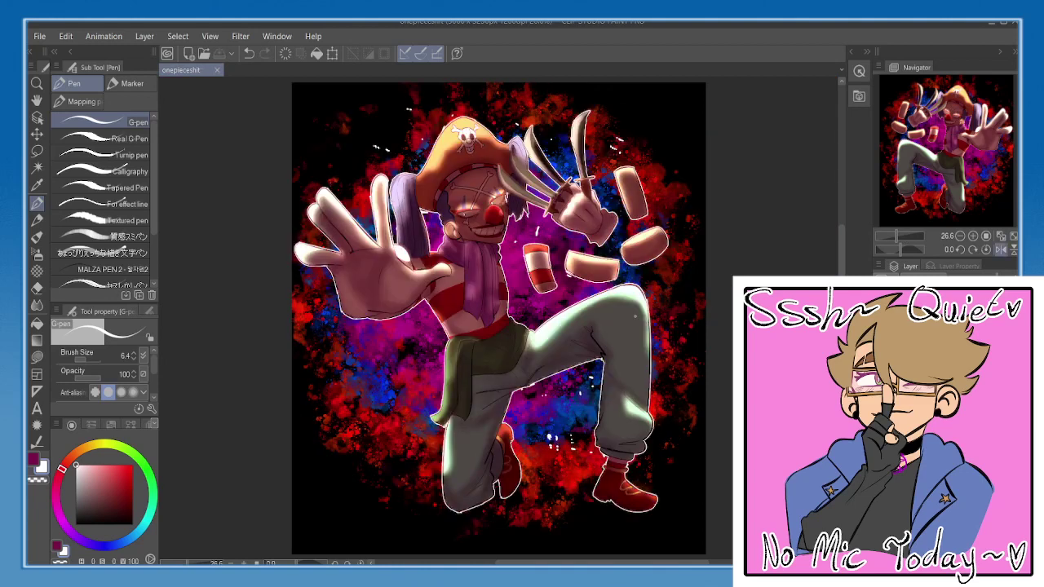
key("h")
key("h")
key("h")
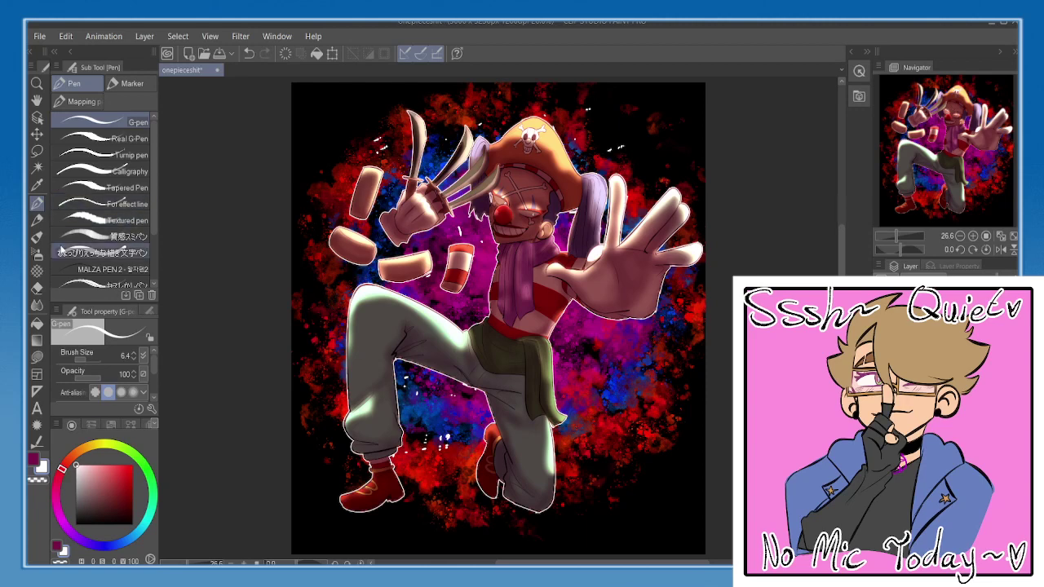
- Try splattering white speckles over the figure with the Watercolor splash brush at size 499.9
left_click(37, 225)
left_click(37, 224)
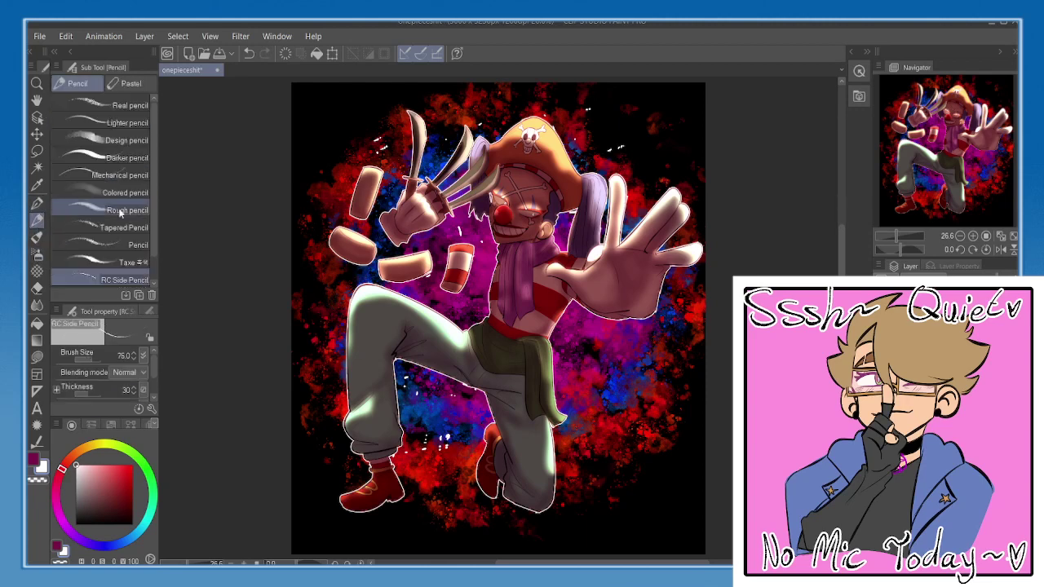
left_click(37, 238)
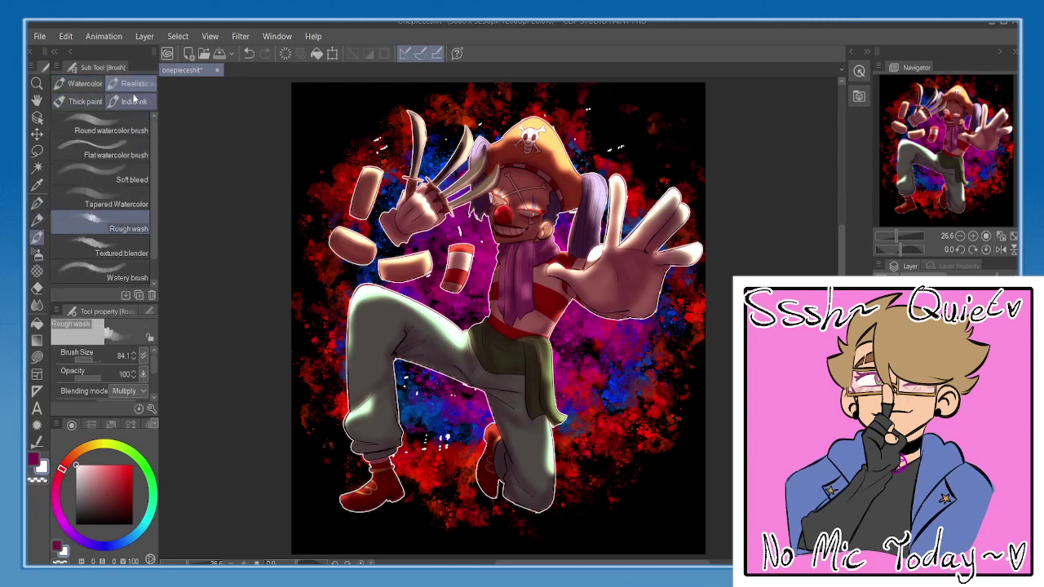
left_click(81, 83)
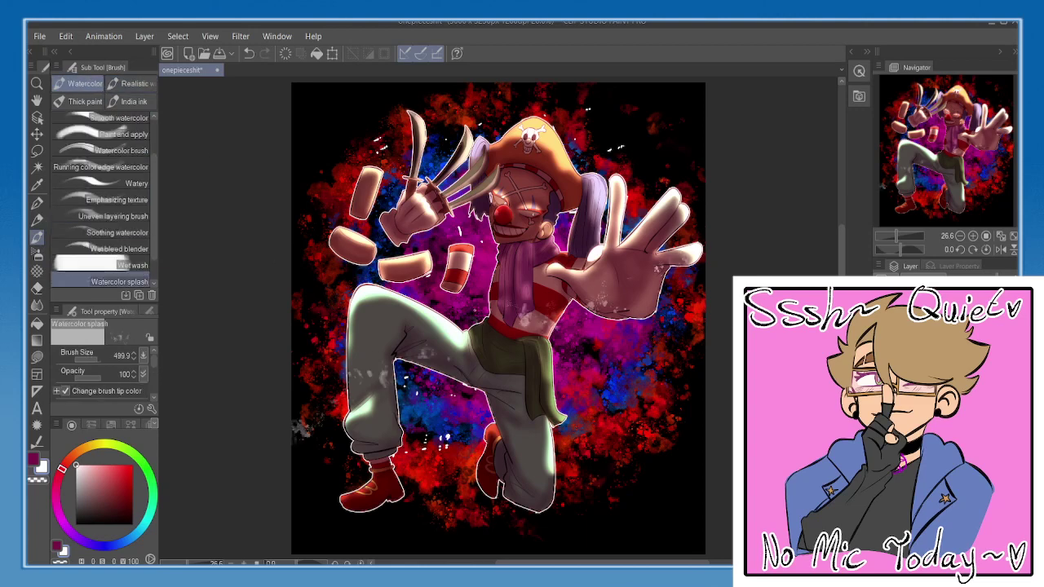
key("ctrl+z")
left_click_drag(300, 428, 277, 418)
- Try the Watercolor splash brush in orange-red and dark red, and undo the test mark
left_click(68, 459)
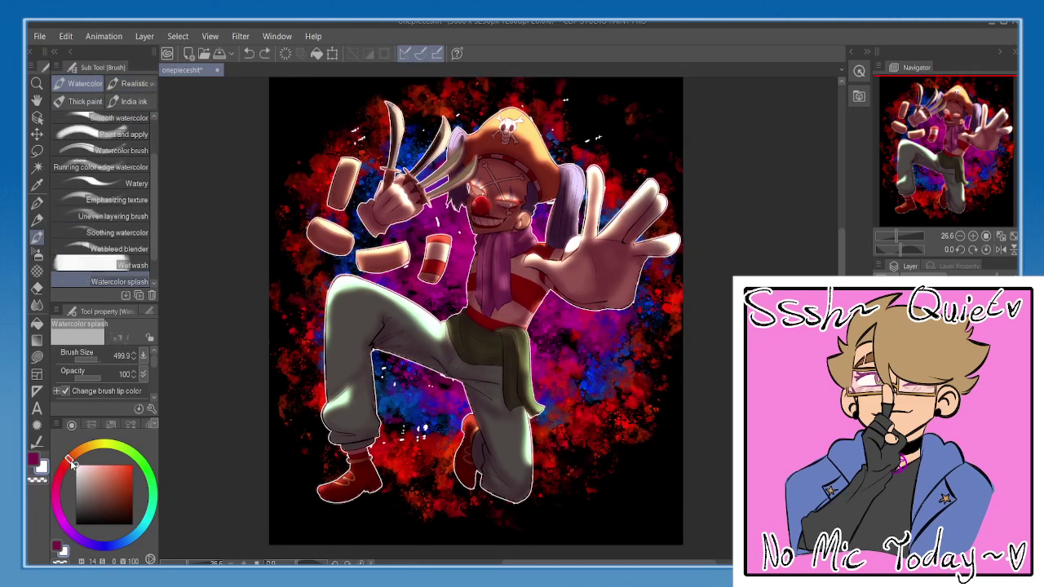
left_click(131, 466)
left_click_drag(362, 201, 361, 216)
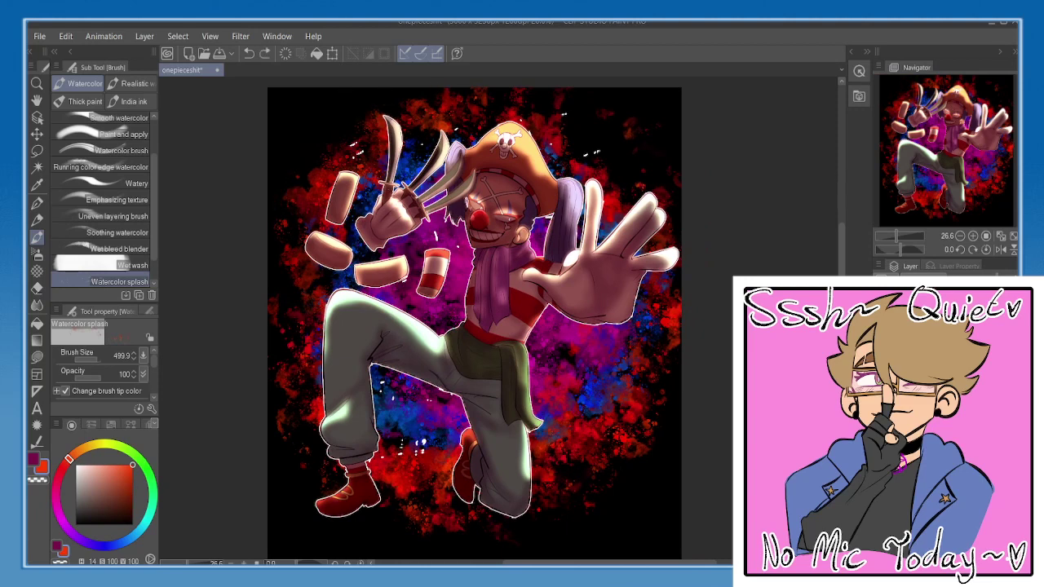
left_click_drag(601, 301, 612, 290)
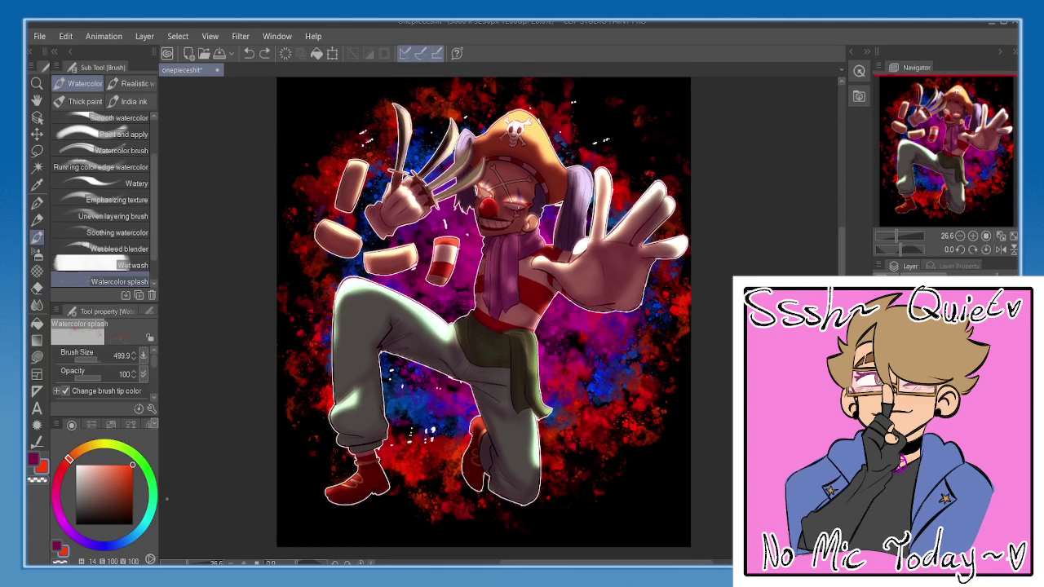
left_click(77, 466)
left_click(33, 460)
left_click(67, 464)
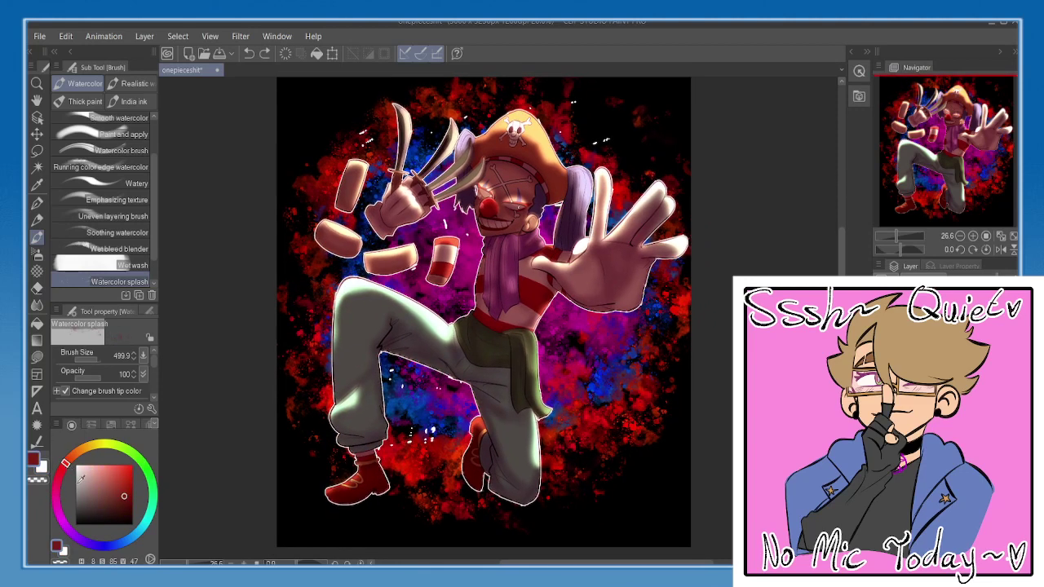
left_click(132, 489)
left_click_drag(393, 378, 385, 385)
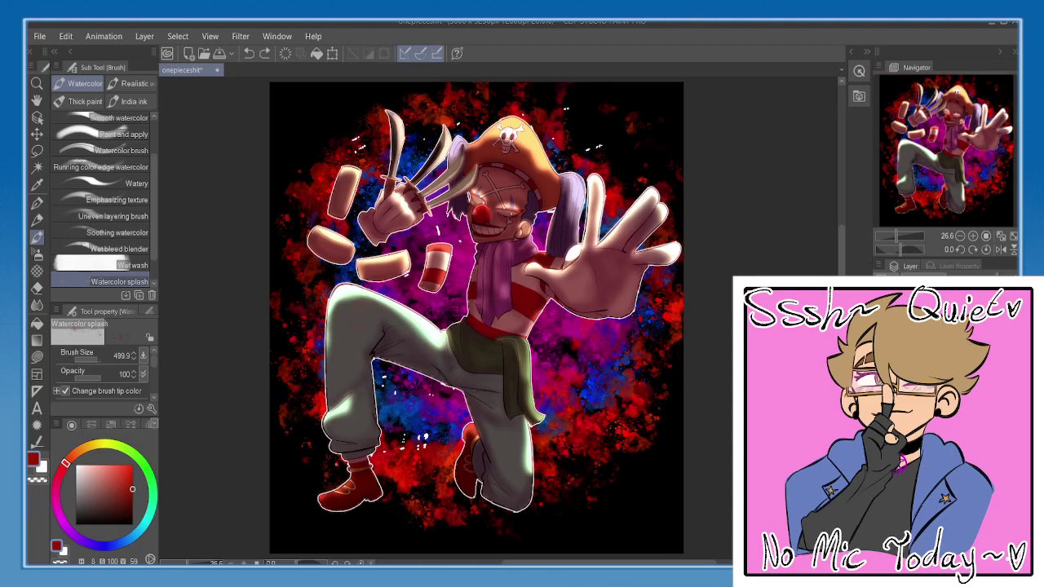
left_click(327, 371)
key("ctrl+z")
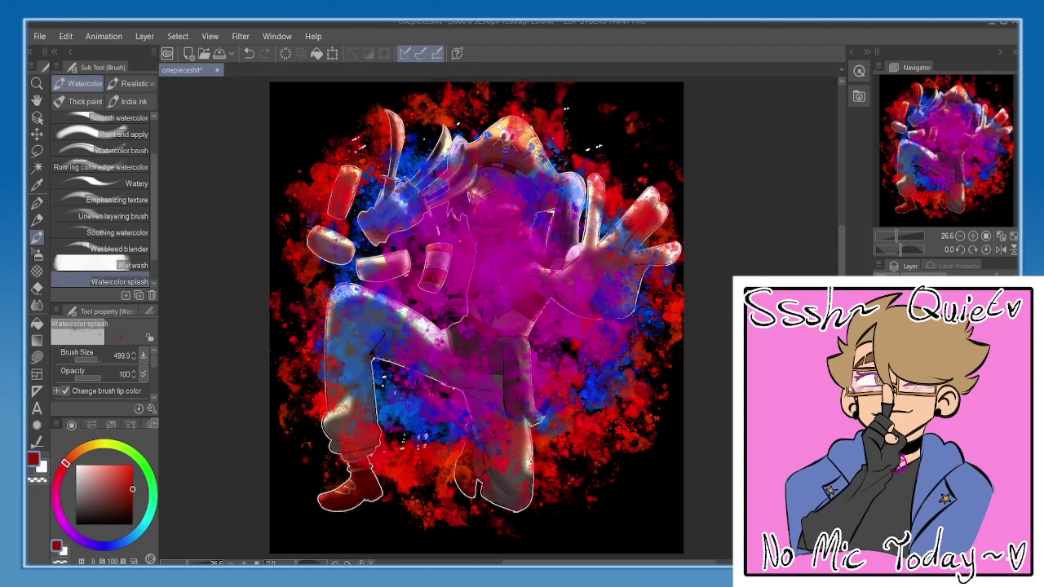
- Compare blending modes for the red, blue and magenta splatter over the figure and keep one that tints it softly
key("ctrl+z")
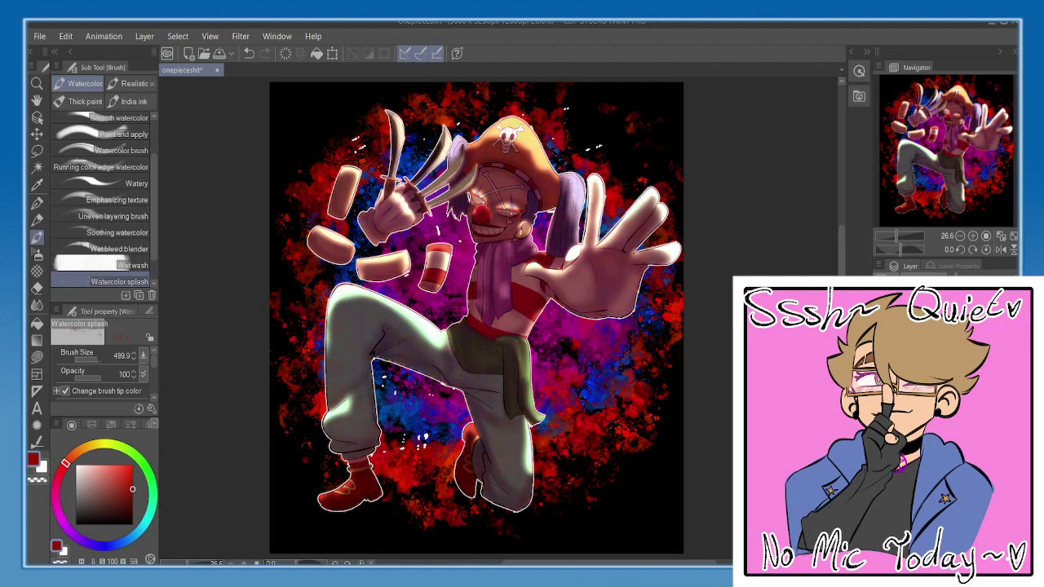
scroll(912, 278, "down", 3)
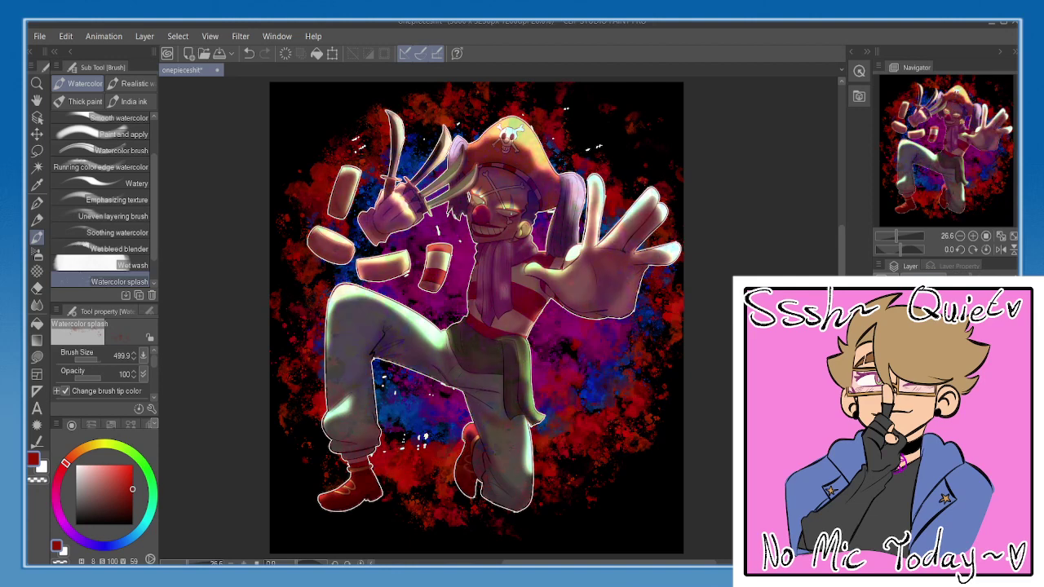
scroll(911, 278, "down", 2)
key("ctrl+z")
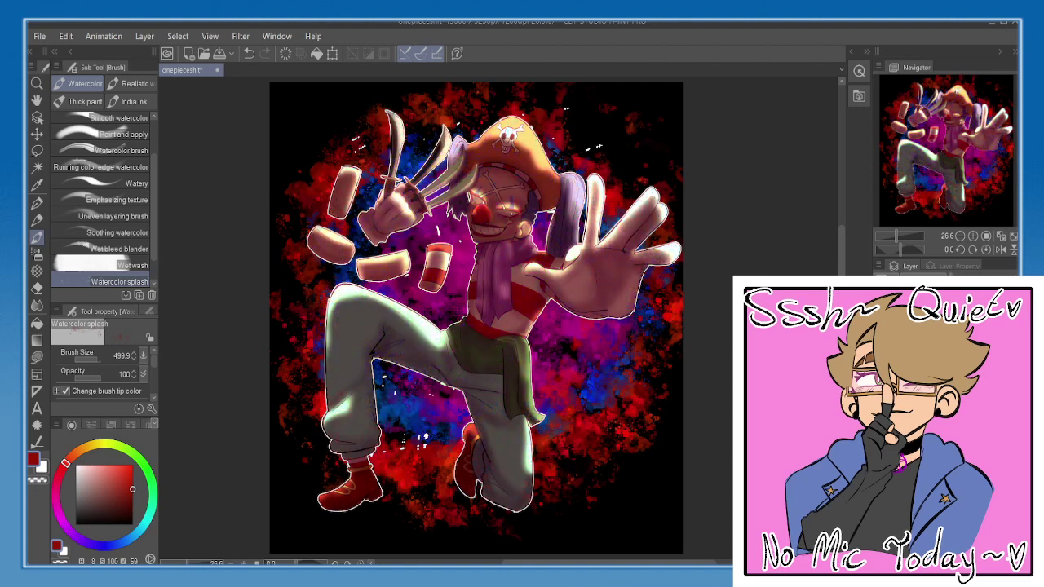
key("ctrl+y")
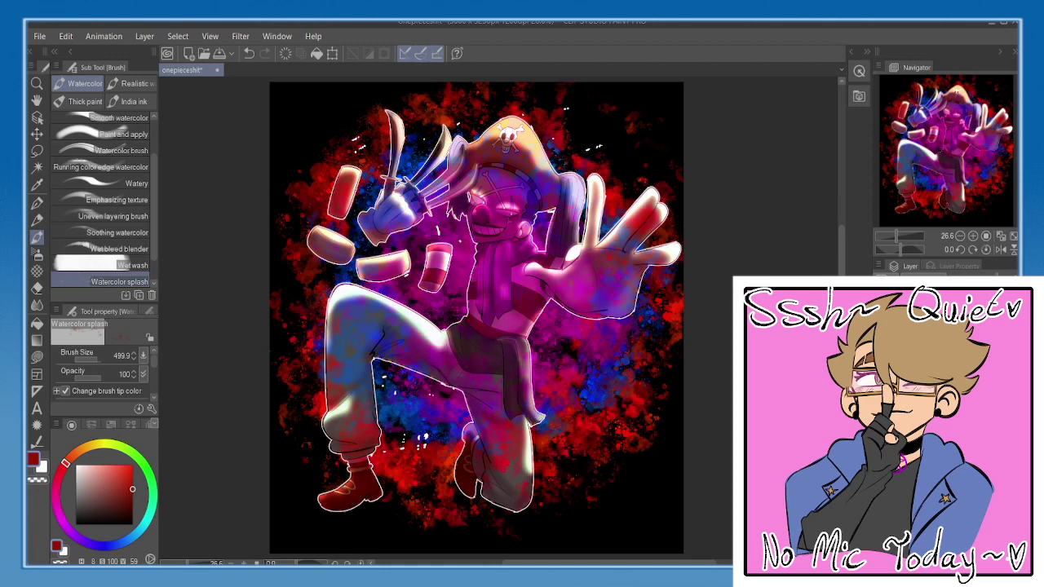
key("ctrl+z")
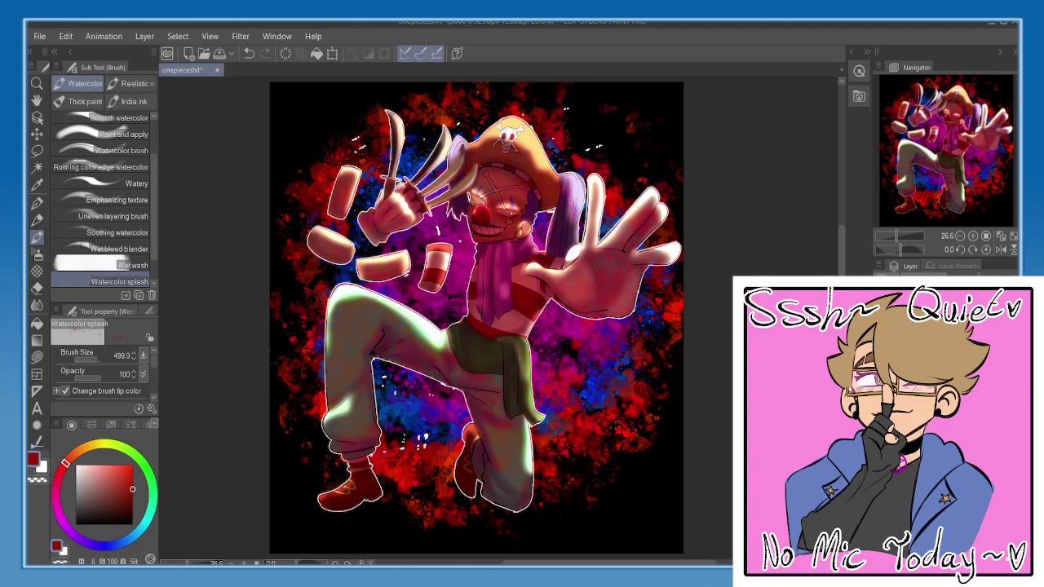
key("Down")
key("Down")
key("ctrl+y")
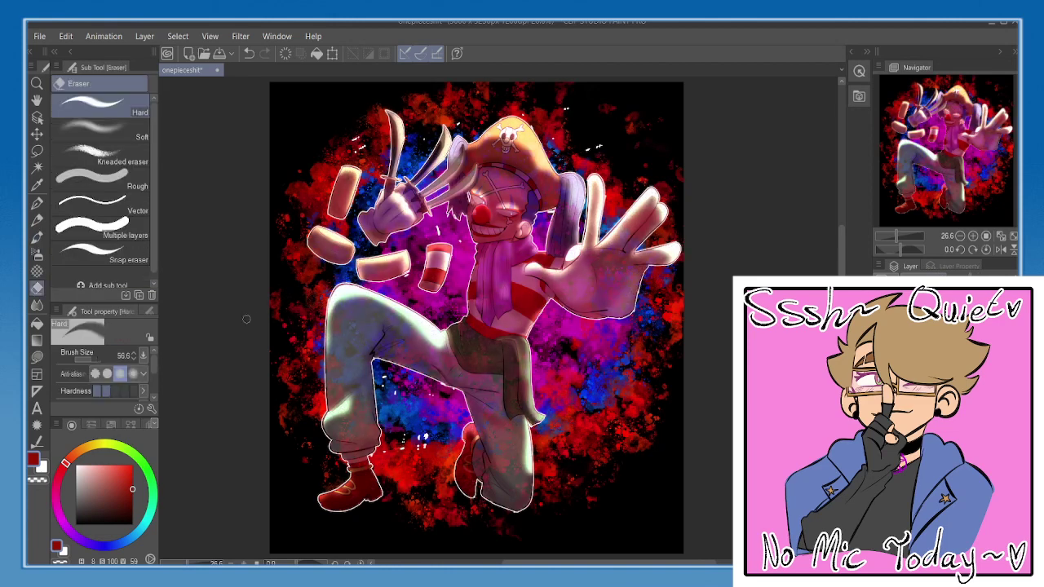
- Fade the splatter tint across the figure using the Soft airbrush at size 1104 with transparent colour, undoing the initial white stroke
left_click(37, 254)
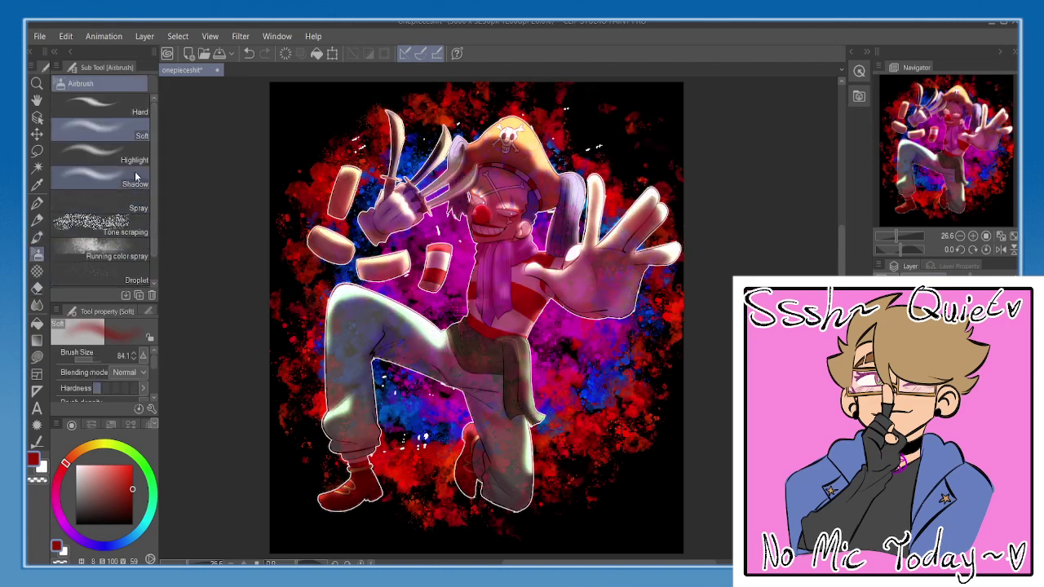
left_click(39, 473)
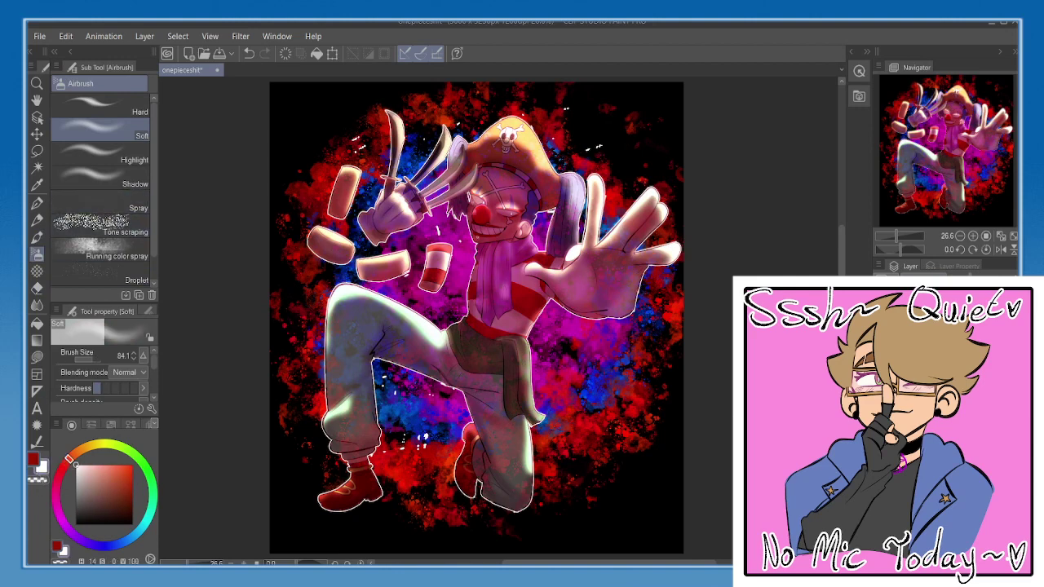
left_click(135, 160)
left_click(131, 134)
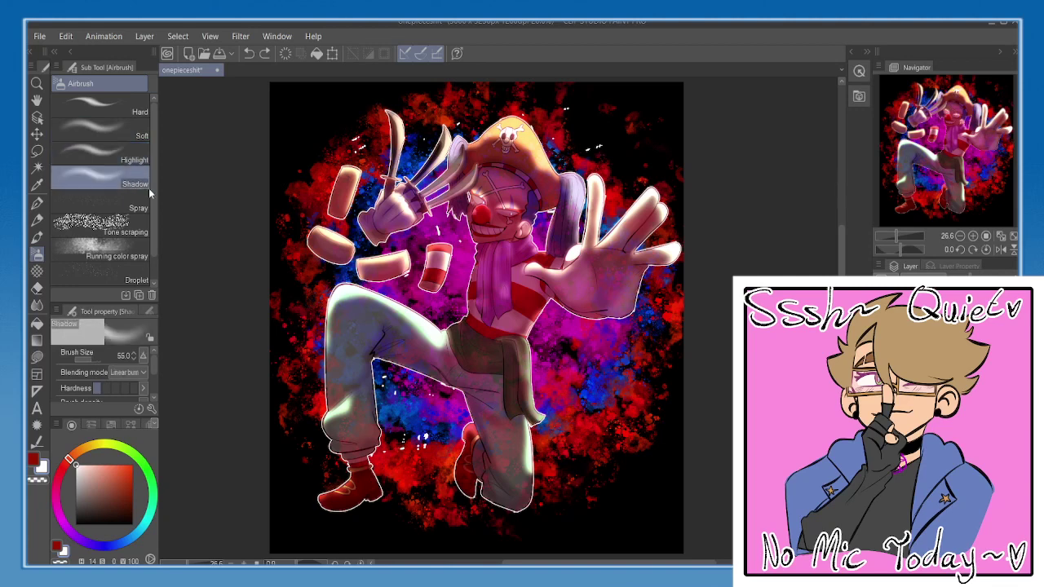
left_click(98, 360)
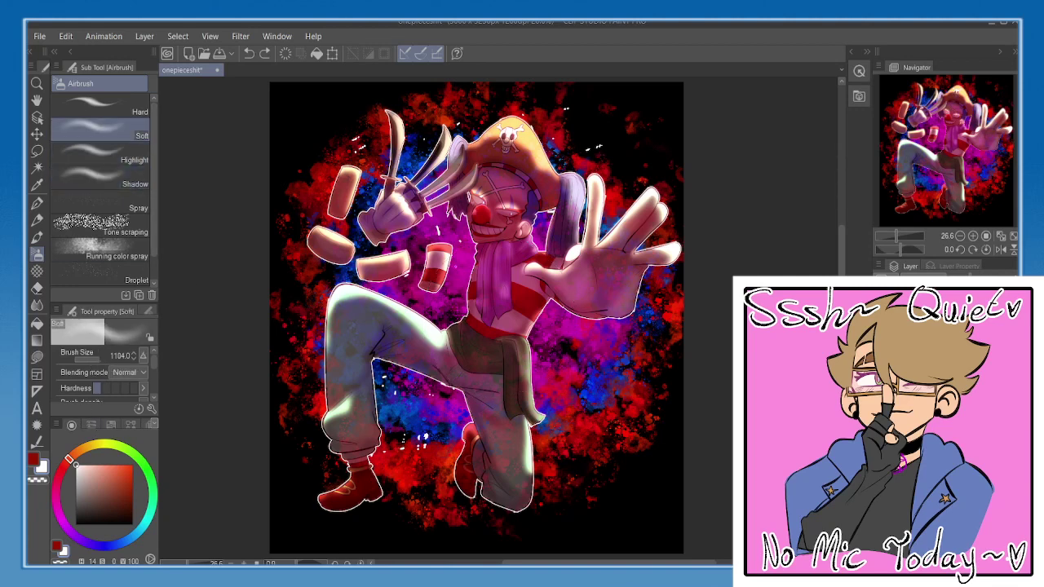
mouse_move(486, 197)
left_mouse_down()
mouse_move(481, 306)
mouse_move(470, 315)
left_mouse_up()
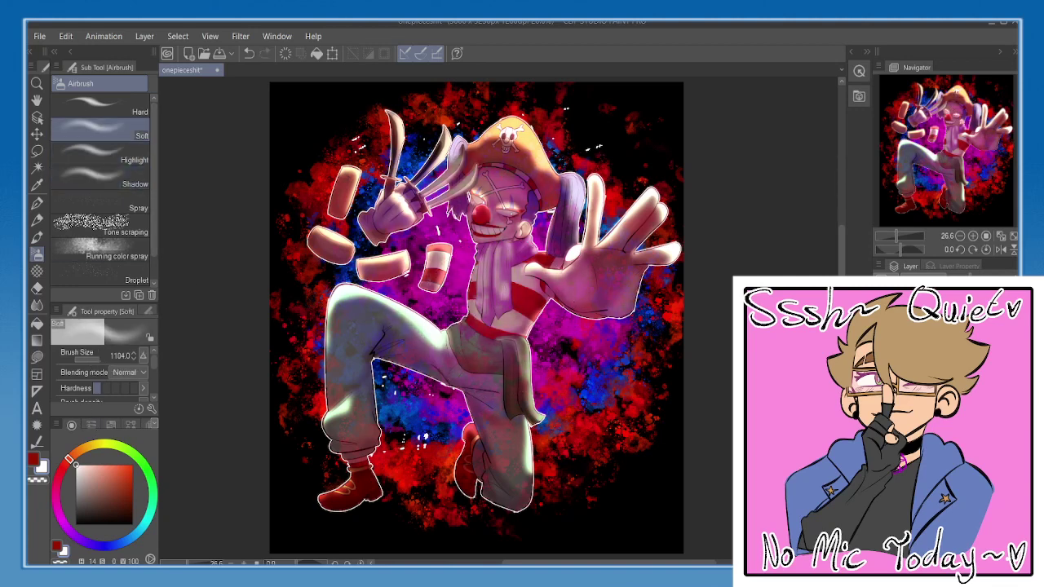
key("ctrl+z")
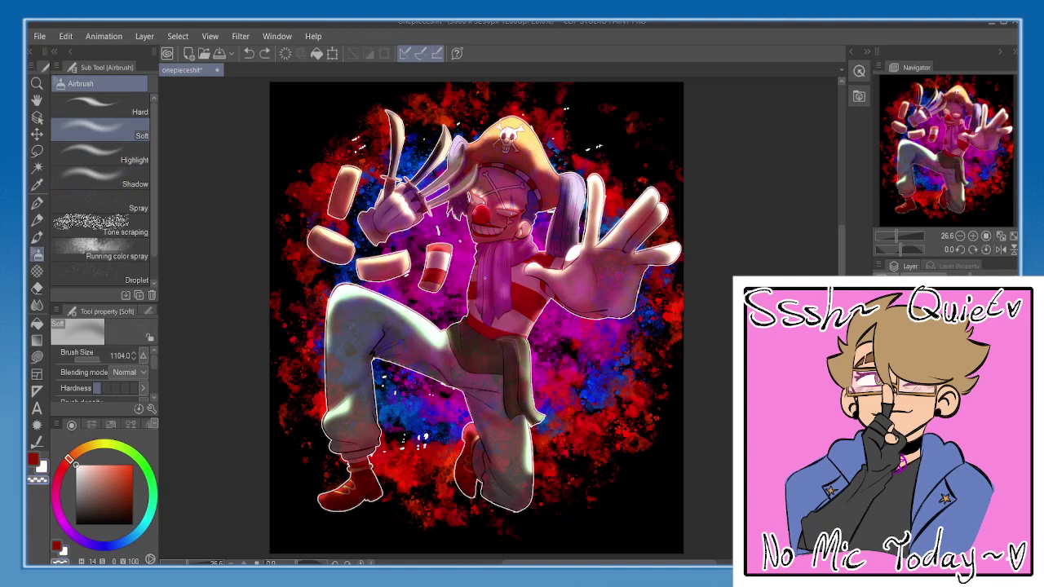
left_click_drag(484, 278, 485, 307)
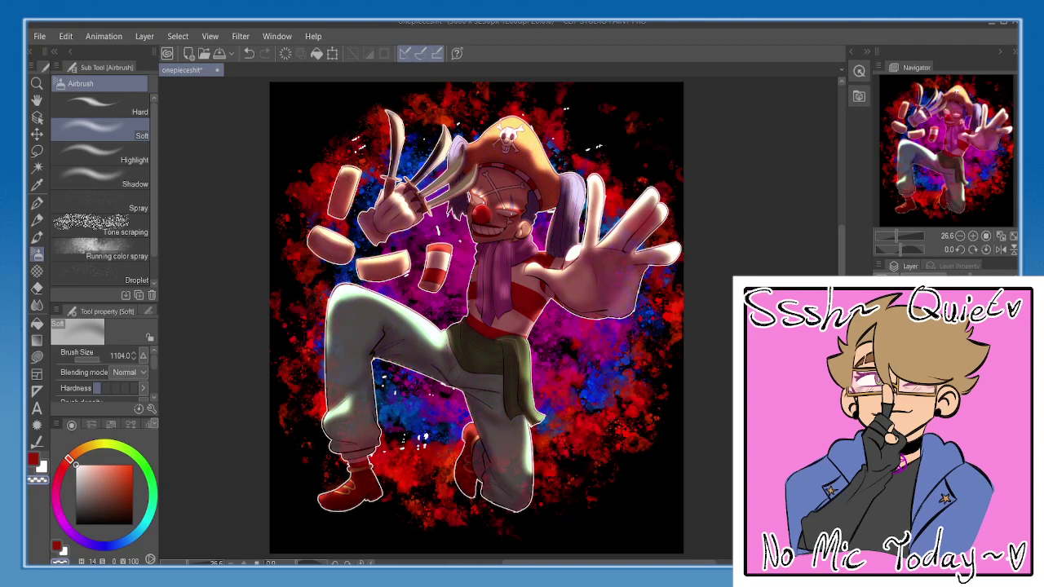
- Check the whole drawing mirrored, restore its normal orientation and save the file
key("h")
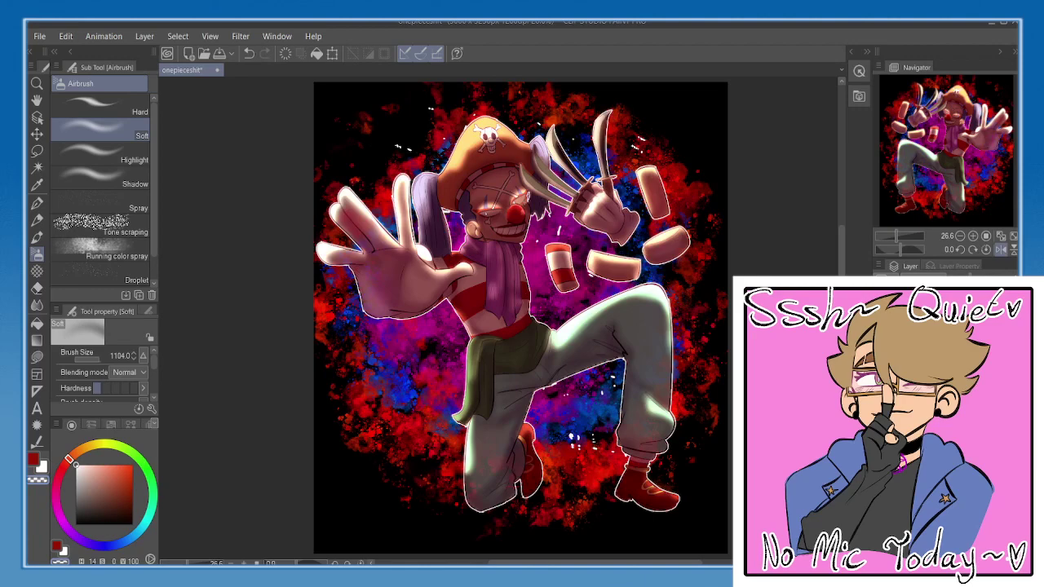
left_click(1013, 236)
left_click(1001, 249)
left_click(1000, 250)
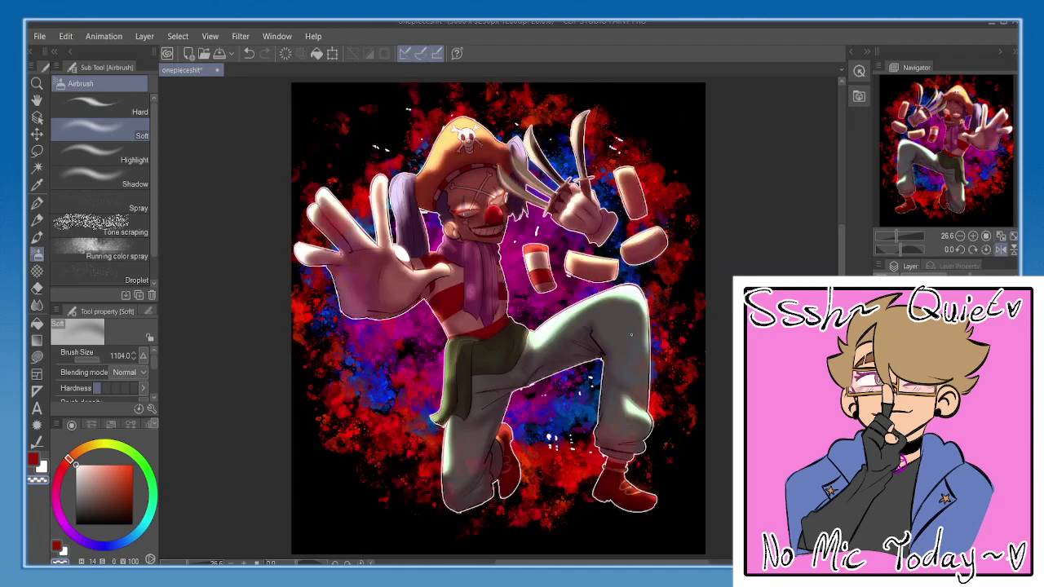
key("h")
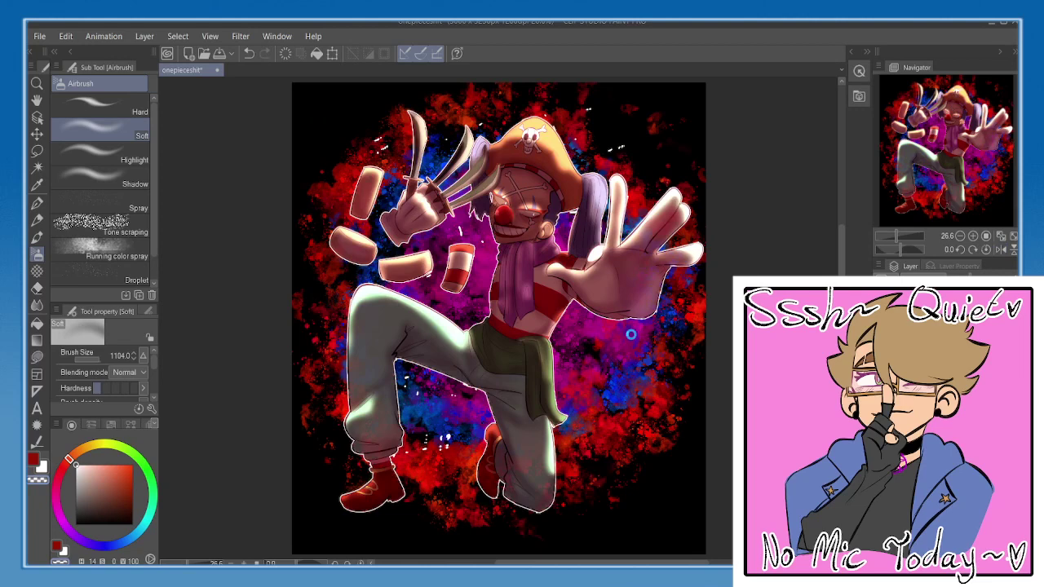
key("ctrl+s")
- Trace thin white highlights along the upright knife blade with the Smooth India ink brush at size 12, undoing the stray strokes
scroll(309, 216, "up", 3)
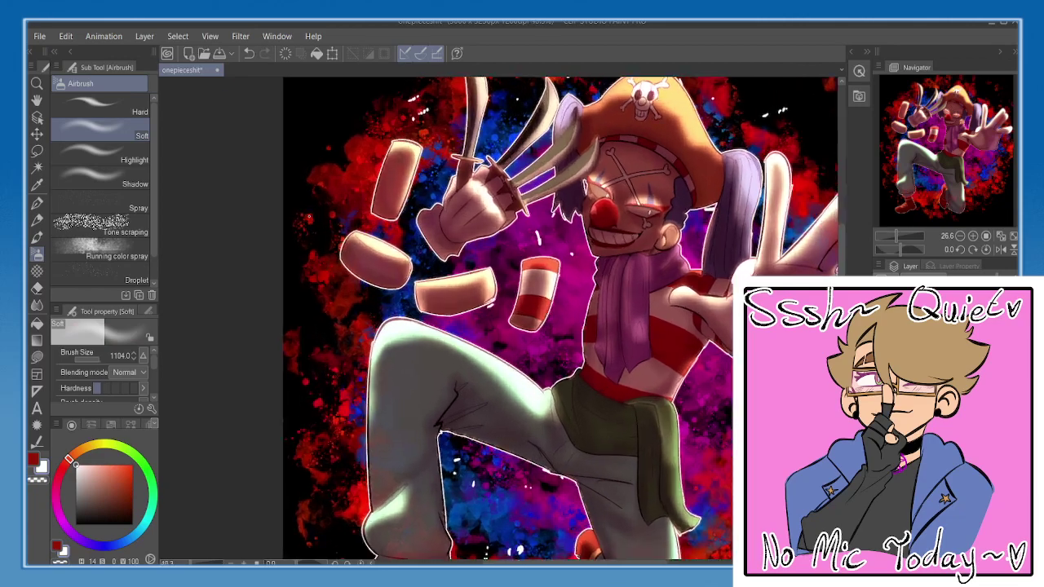
key("b")
scroll(309, 216, "up", 2)
key("b")
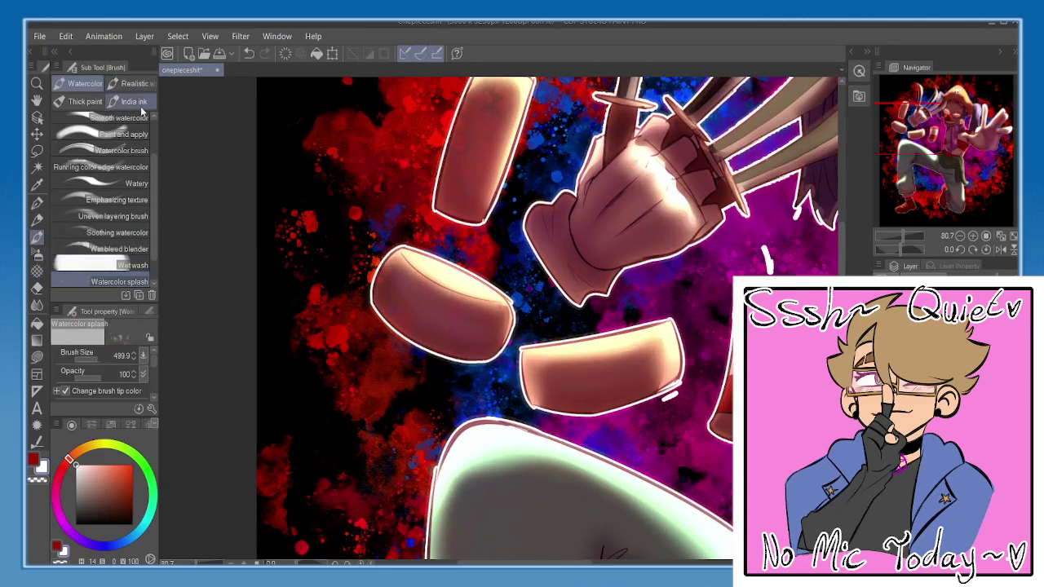
left_click(140, 105)
left_click_drag(449, 137, 274, 425)
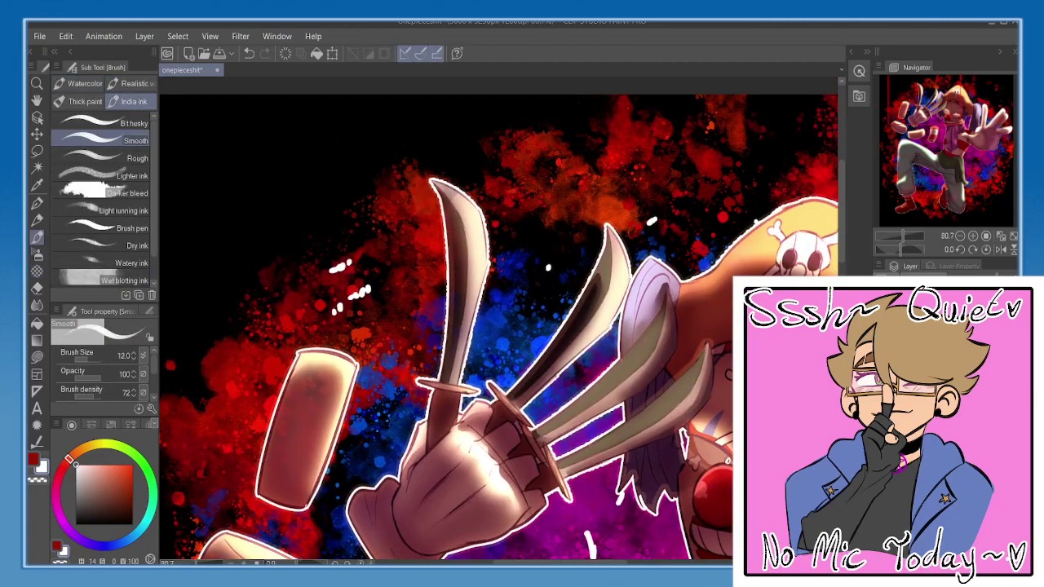
scroll(483, 174, "up", 3)
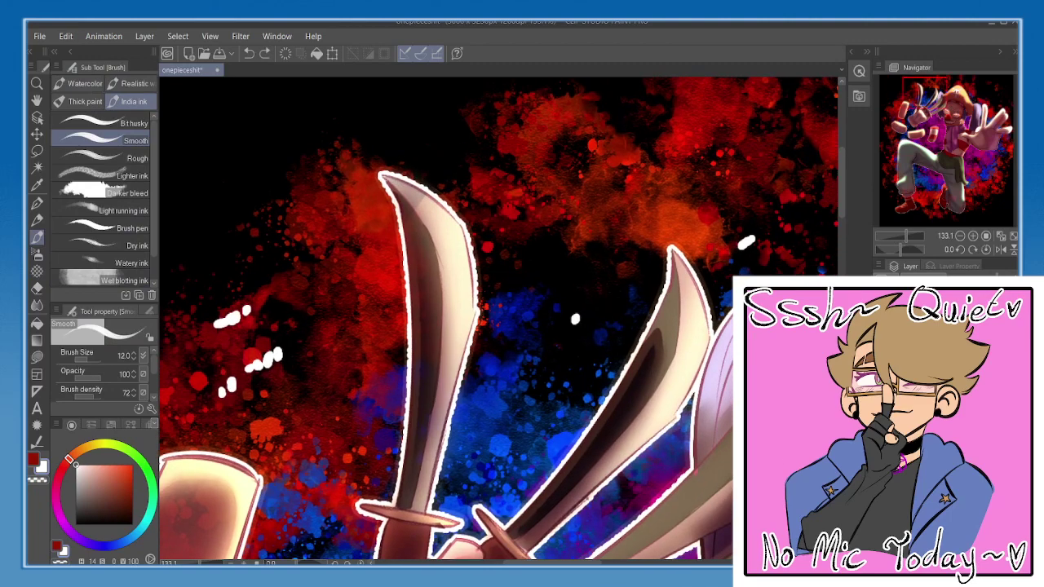
left_click_drag(385, 177, 430, 204)
left_click_drag(487, 252, 474, 237)
left_click_drag(412, 181, 459, 265)
key("ctrl+z")
left_click_drag(455, 339, 449, 377)
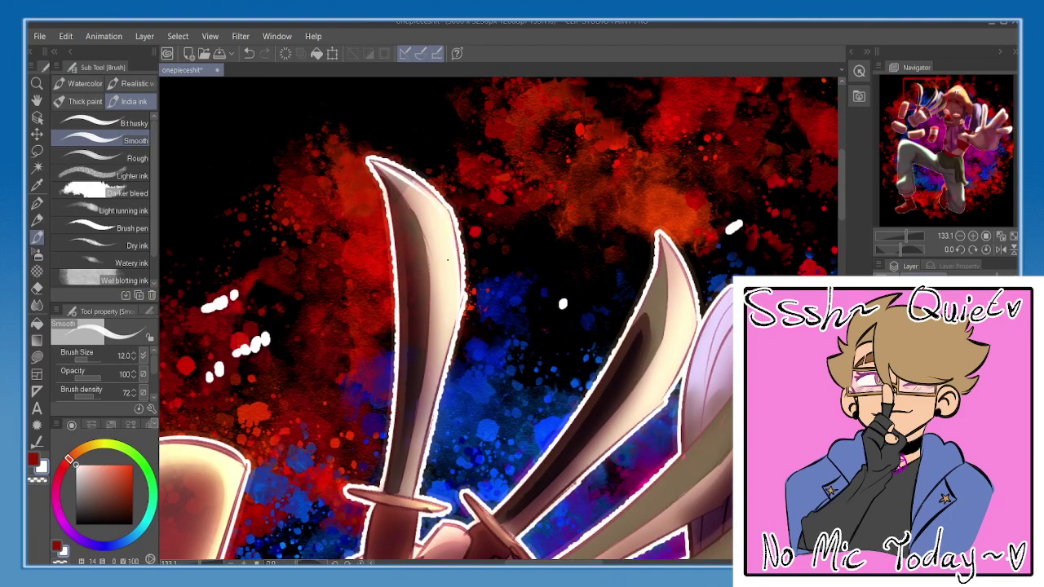
key("ctrl+z")
- Complete the upright knife's edge highlight and draw a white sparkle with long crossing rays near its tip
left_click_drag(450, 215, 428, 421)
left_click_drag(465, 321, 464, 306)
mouse_move(448, 186)
left_mouse_down()
mouse_move(454, 201)
mouse_move(445, 127)
mouse_move(549, 176)
left_mouse_up()
left_click_drag(446, 194, 349, 221)
- Highlight the second knife blade in white and add a ringed sparkle with vertical and horizontal rays at its tip
mouse_move(667, 237)
left_mouse_down()
mouse_move(613, 198)
mouse_move(577, 391)
left_mouse_up()
key("ctrl+z")
left_click_drag(562, 377, 590, 351)
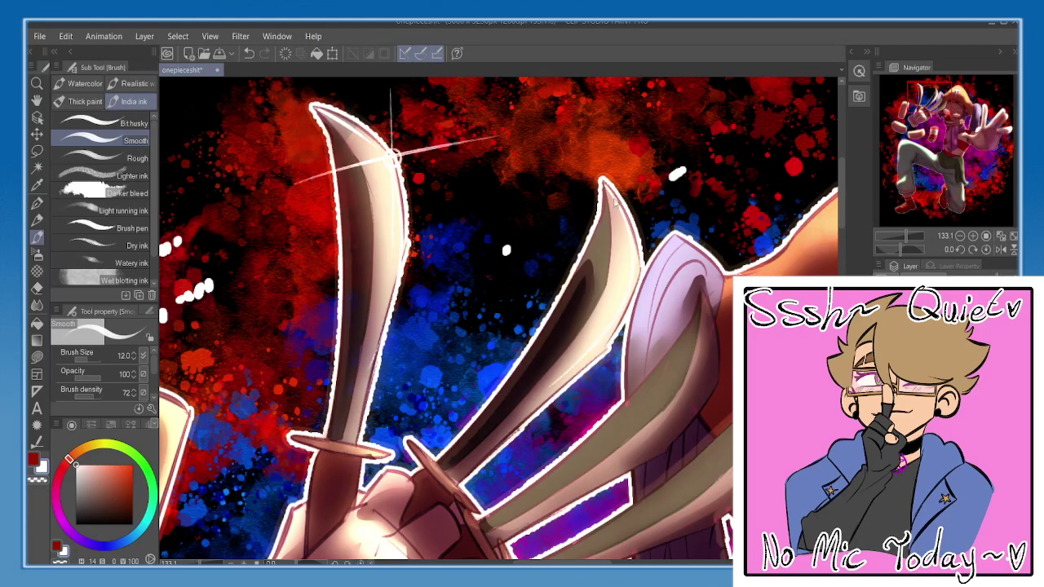
left_click_drag(620, 182, 614, 180)
key("ctrl+z")
key("ctrl+z")
mouse_move(609, 126)
left_mouse_down()
mouse_move(600, 292)
mouse_move(612, 261)
left_mouse_up()
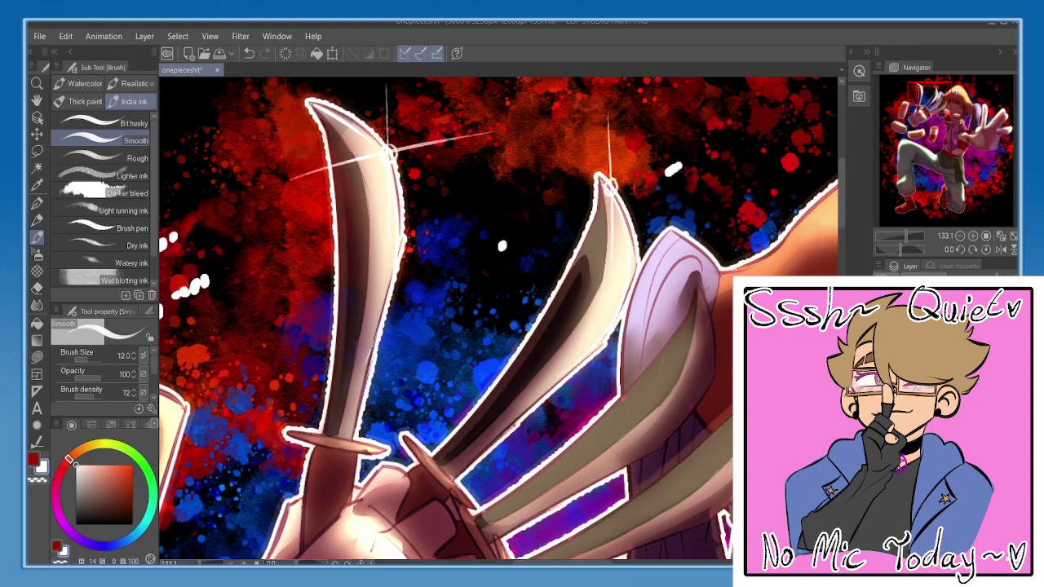
left_click_drag(533, 210, 665, 171)
- Redraw the thin white edge highlight on the third knife blade and add a crossed-ray sparkle at its tip
mouse_move(701, 275)
left_mouse_down()
mouse_move(614, 159)
mouse_move(579, 320)
left_mouse_up()
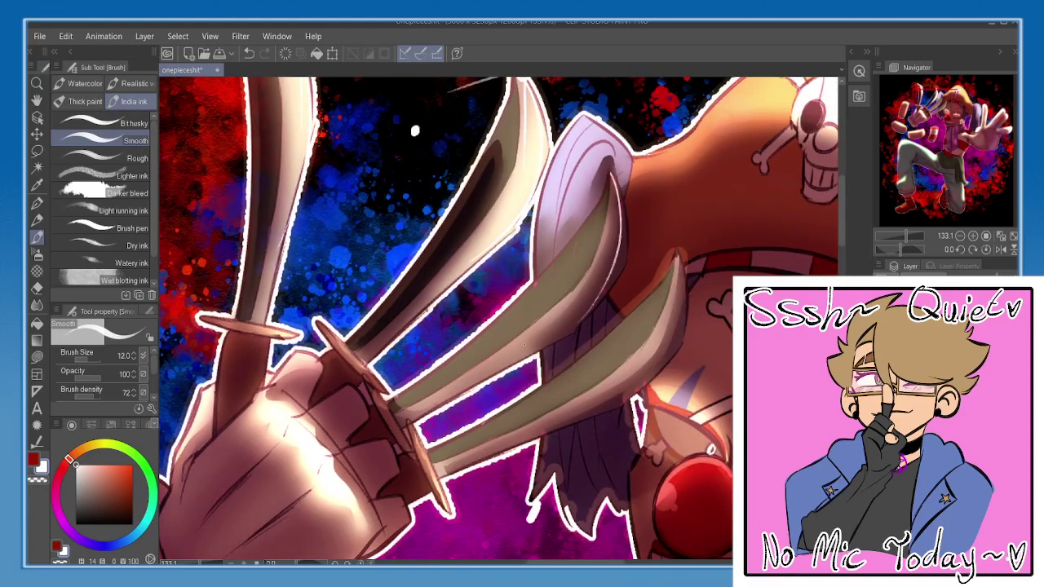
key("ctrl+z")
mouse_move(610, 174)
left_mouse_down()
mouse_move(589, 227)
mouse_move(524, 301)
mouse_move(593, 210)
mouse_move(453, 335)
left_mouse_up()
key("ctrl+z")
key("ctrl+z")
left_click_drag(611, 169, 458, 357)
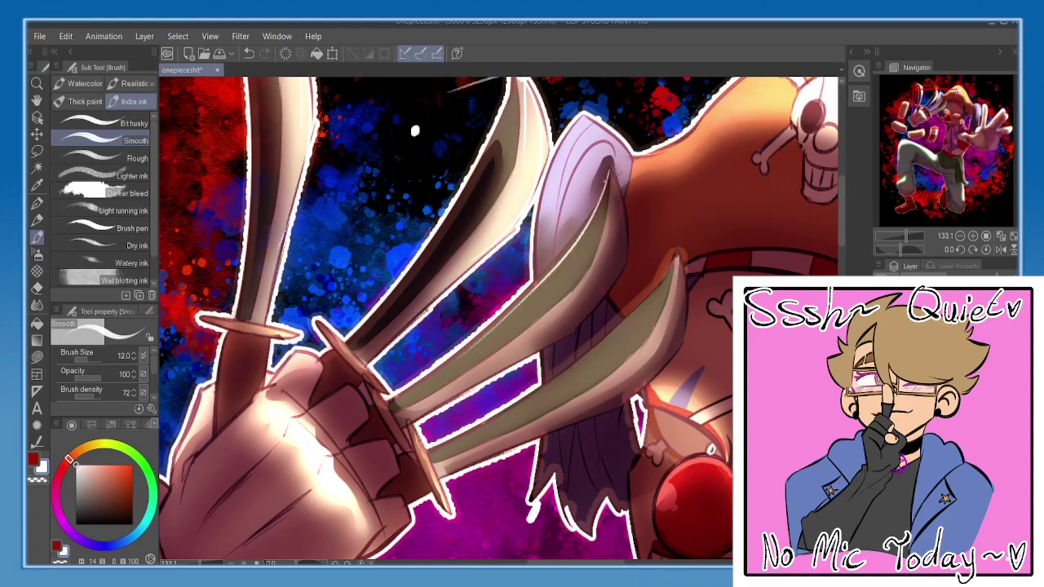
mouse_move(605, 181)
left_mouse_down()
mouse_move(603, 194)
mouse_move(608, 185)
left_mouse_up()
key("ctrl+z")
left_click_drag(611, 129, 588, 295)
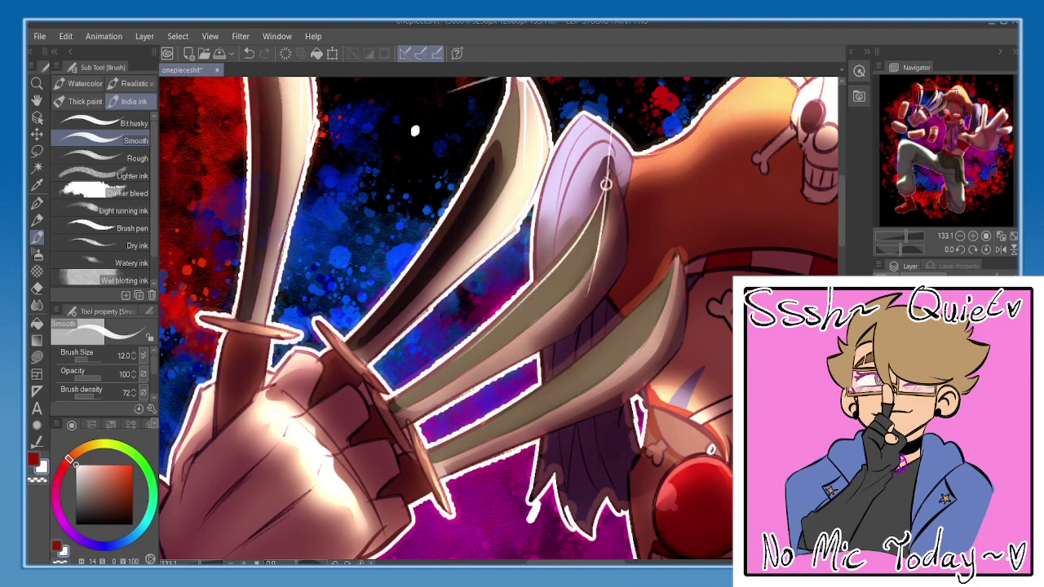
left_click_drag(540, 195, 664, 185)
- Add an edge highlight and a white sparkle with straight crossing rays to the lowest knife blade, and save the file
mouse_move(647, 244)
left_mouse_down()
mouse_move(643, 208)
mouse_move(657, 250)
mouse_move(509, 369)
left_mouse_up()
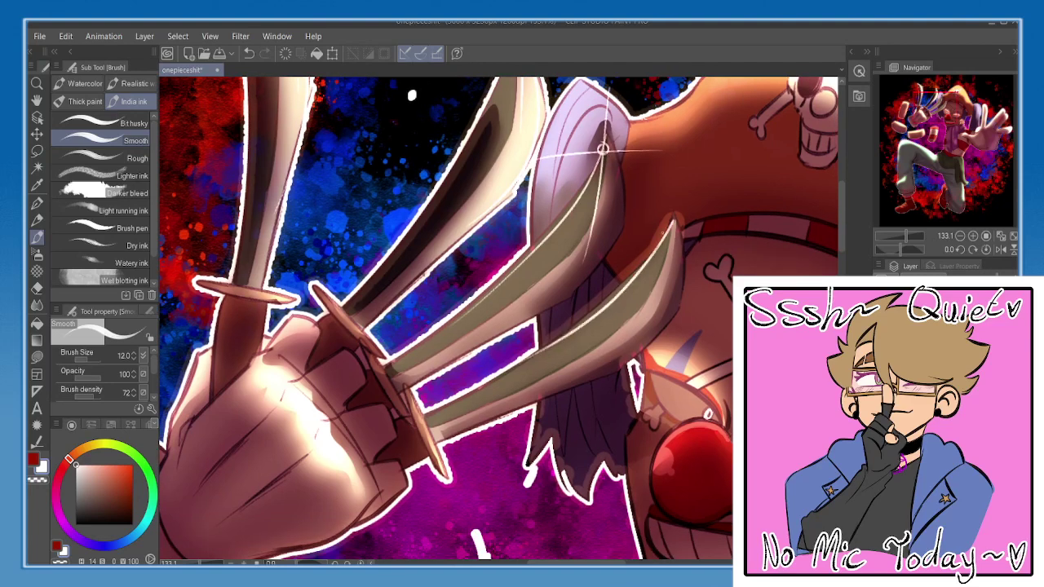
left_click_drag(662, 232, 662, 238)
left_click_drag(692, 155, 621, 343)
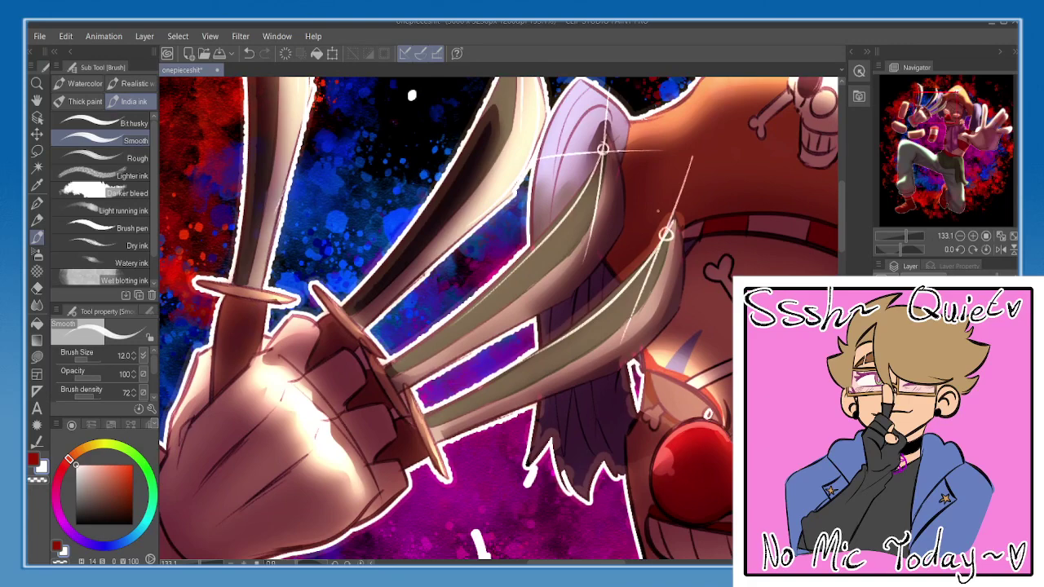
key("ctrl+z")
mouse_move(663, 146)
left_mouse_down()
mouse_move(640, 331)
mouse_move(667, 336)
left_mouse_up()
key("ctrl+z")
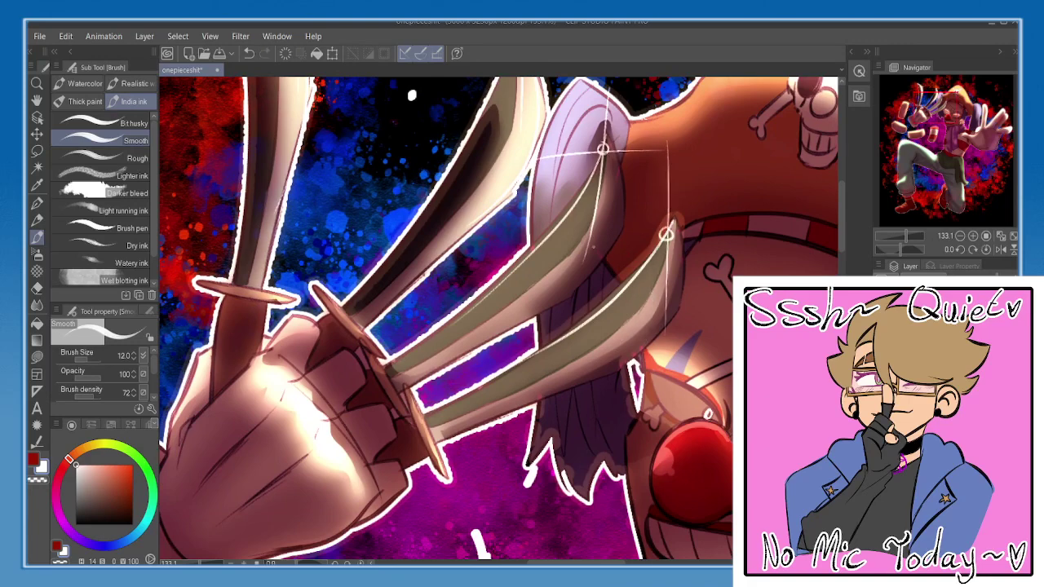
key("ctrl+z")
mouse_move(600, 244)
left_mouse_down()
mouse_move(752, 231)
mouse_move(757, 221)
left_mouse_up()
key("ctrl+z")
left_click_drag(556, 243, 756, 229)
left_click(1014, 237)
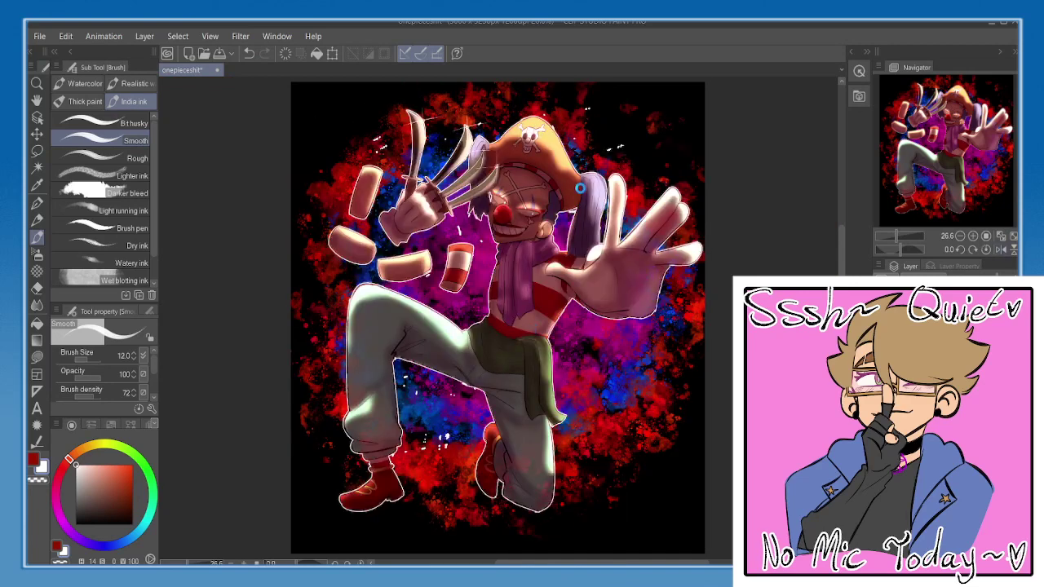
key("ctrl+s")
- Try a white crossed-ray glint over the eye beside the ear and check the whole drawing mirrored
scroll(563, 228, "up", 5)
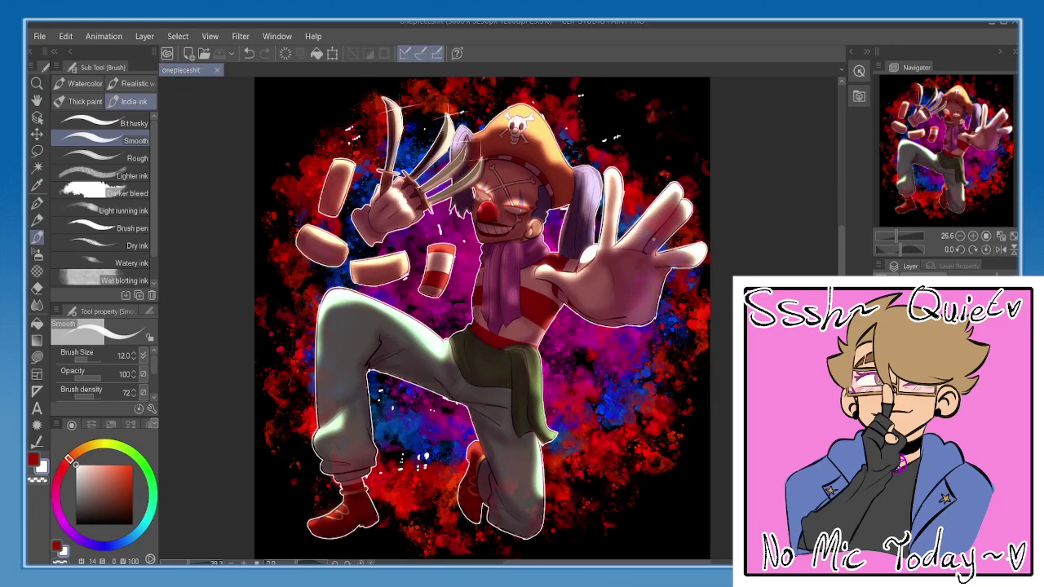
scroll(505, 222, "up", 6)
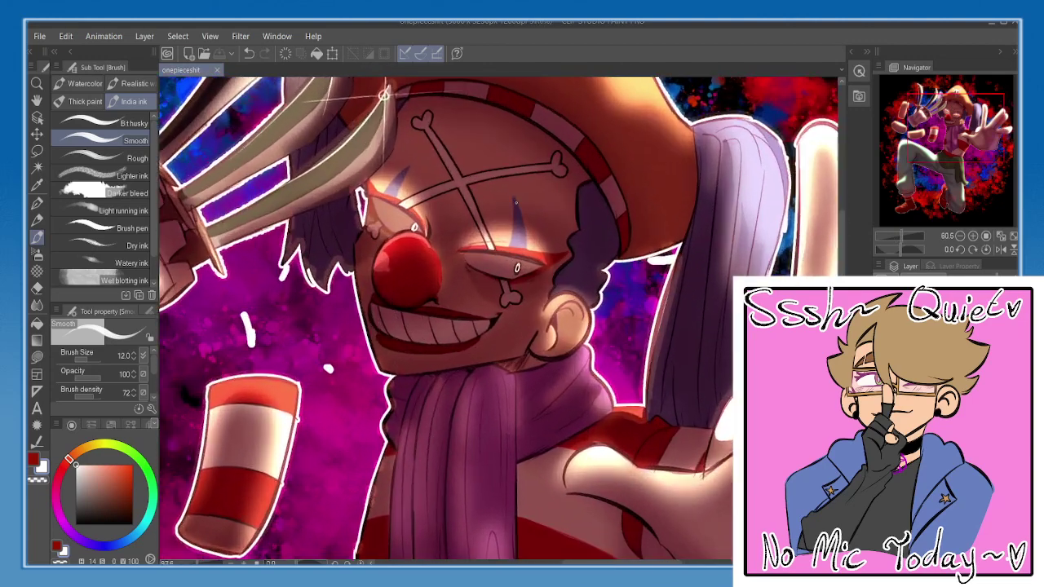
key("ctrl+z")
mouse_move(534, 256)
left_mouse_down()
mouse_move(524, 267)
mouse_move(534, 255)
left_mouse_up()
key("ctrl+z")
left_click_drag(467, 268, 635, 261)
key("ctrl+z")
left_click_drag(540, 132, 498, 437)
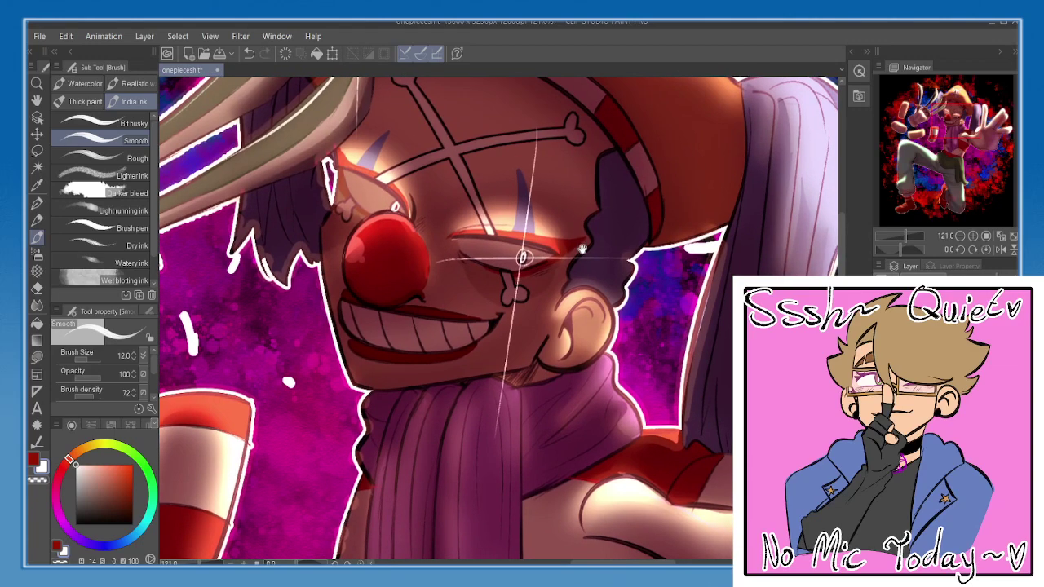
left_click(1014, 236)
left_click(1000, 249)
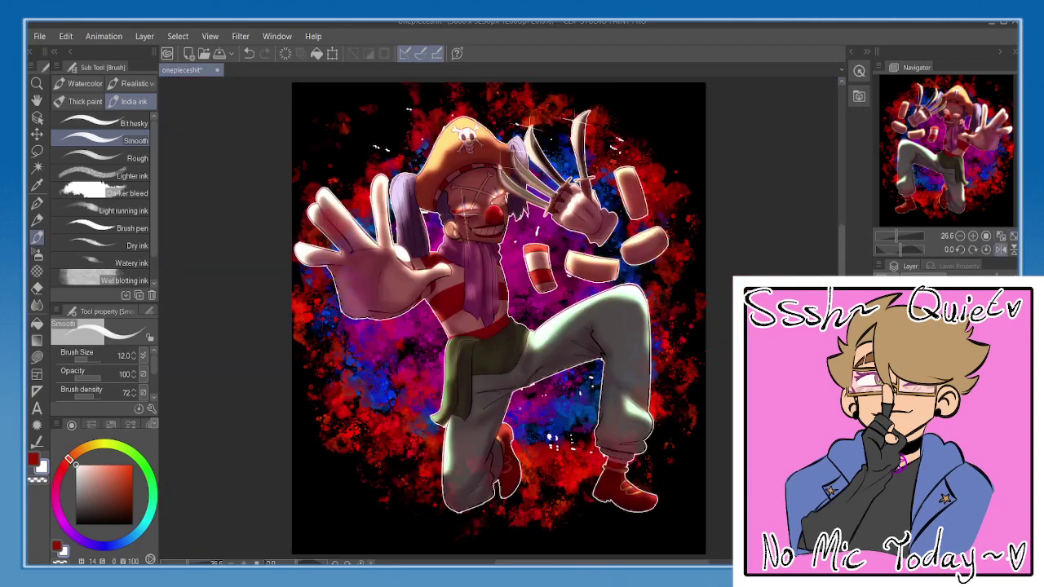
left_click(1000, 249)
- Draw thin dark red glint rays across the eyes with the Smooth India ink brush at size 12, and check the drawing mirrored
scroll(574, 244, "up", 5)
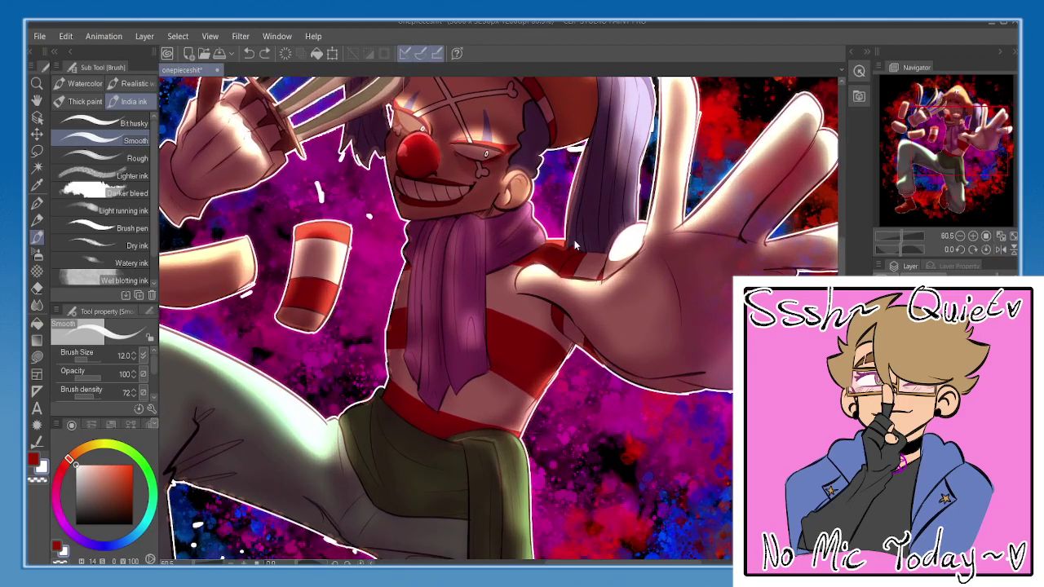
left_click_drag(634, 95, 705, 274)
scroll(705, 274, "up", 4)
key("p")
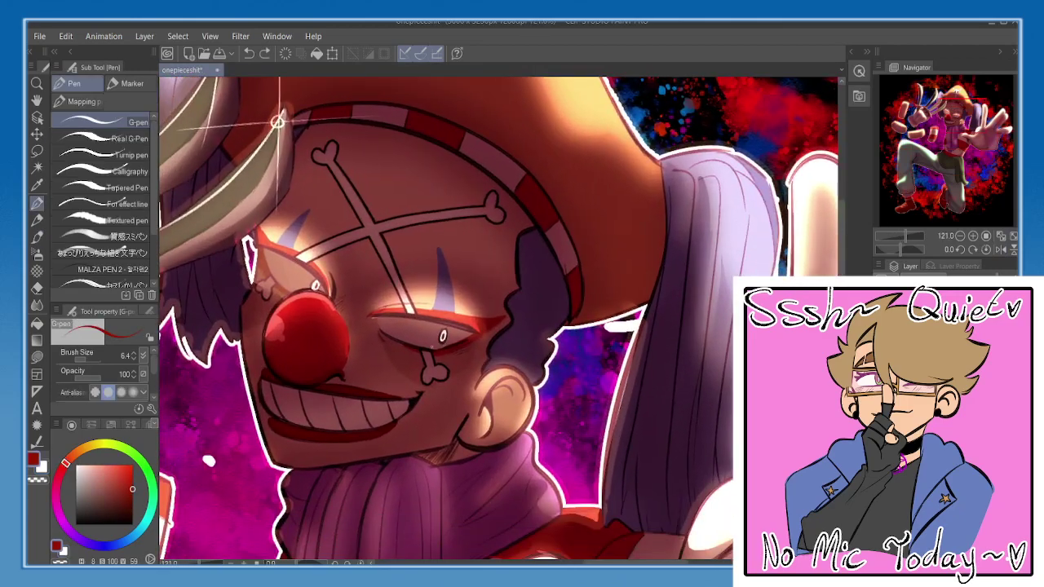
key("b")
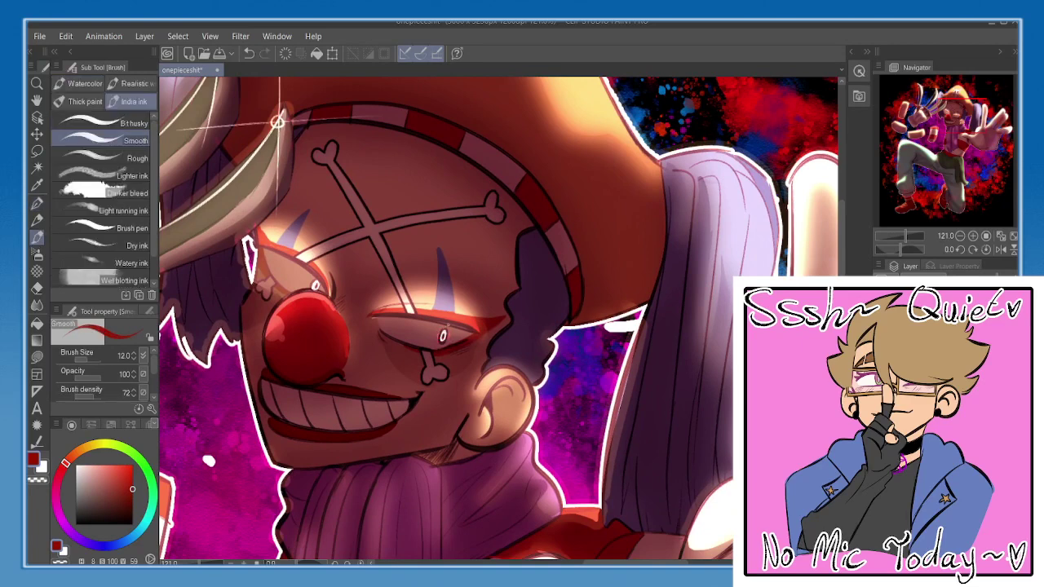
left_click_drag(445, 342, 450, 318)
left_click_drag(462, 222, 430, 395)
key("ctrl+z")
left_click_drag(464, 201, 422, 426)
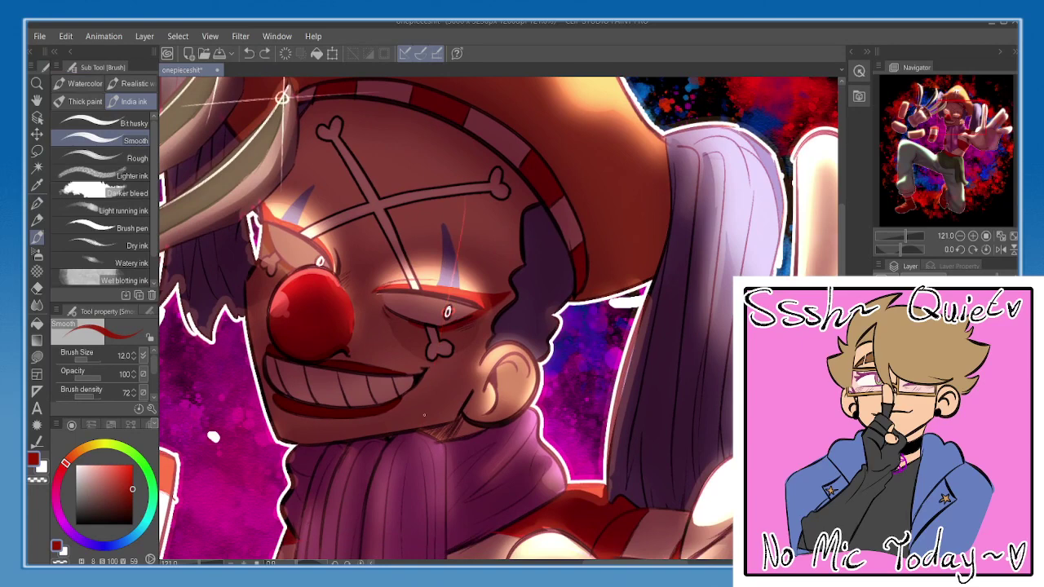
scroll(281, 98, "down", 1)
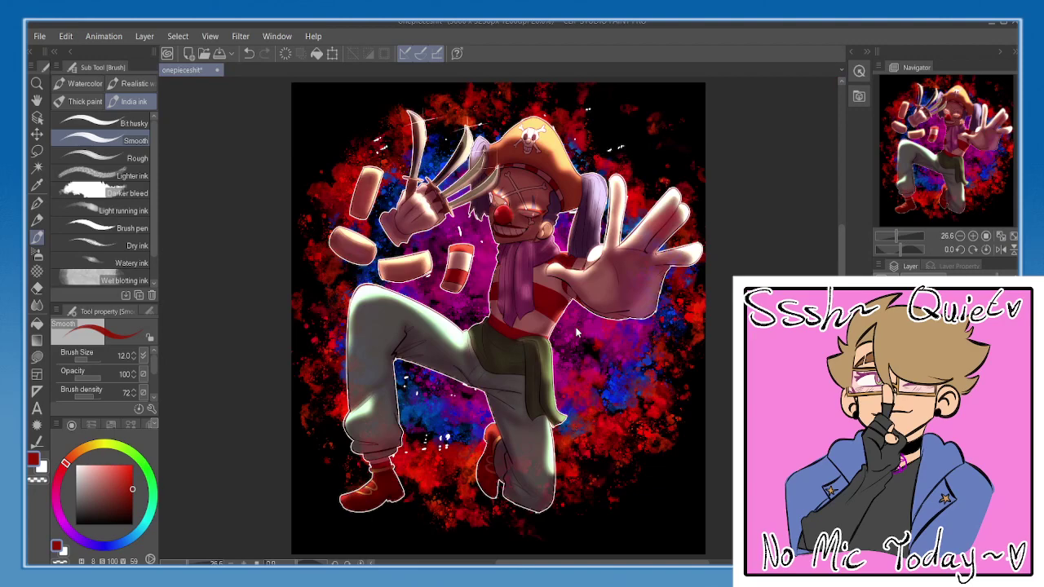
left_click(1013, 236)
left_click(1001, 251)
left_click(1000, 250)
- Soften the sparkle rays on the knife tips and eyes with the Blur tool at size 226.4, and save the file
scroll(487, 188, "up", 8)
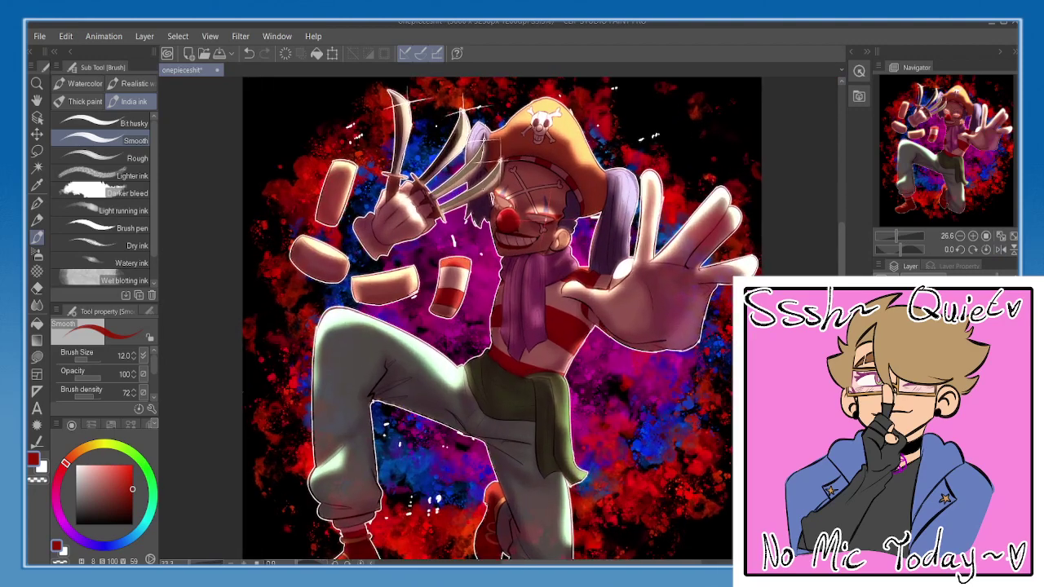
left_click_drag(487, 187, 500, 321)
key("j")
left_click_drag(330, 174, 415, 154)
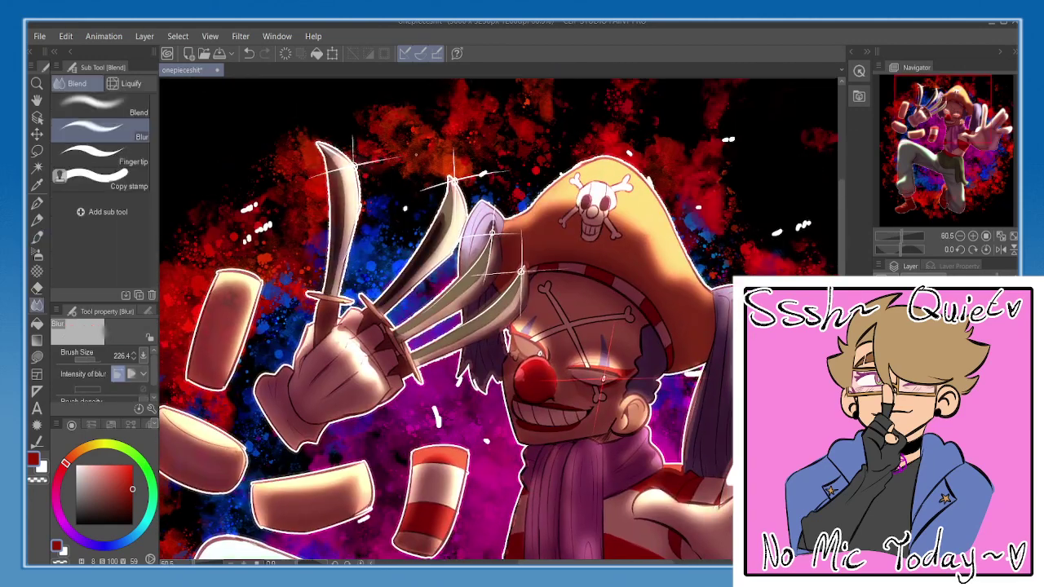
left_click_drag(422, 189, 505, 171)
left_click_drag(524, 244, 520, 316)
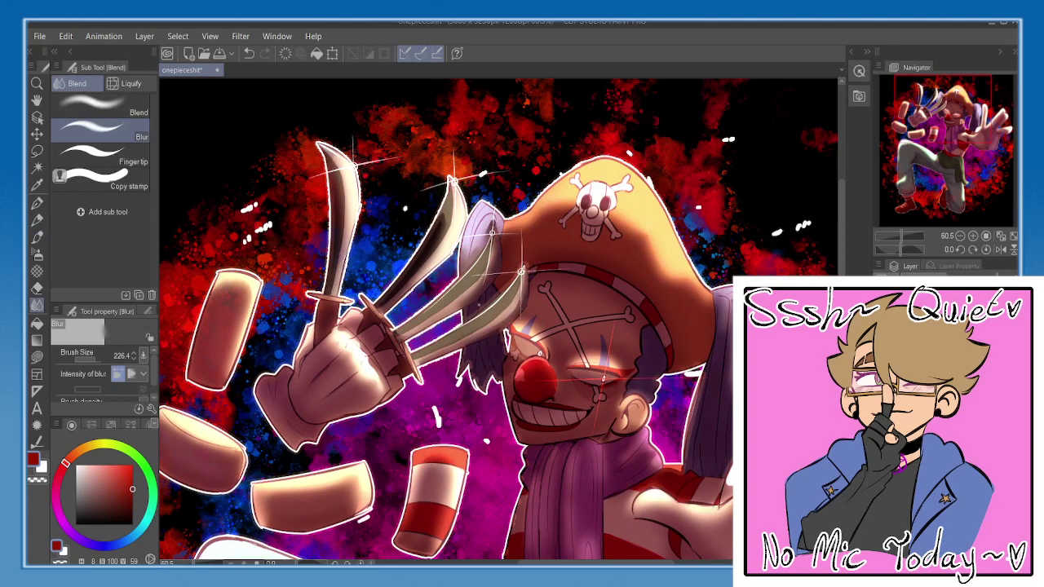
left_click_drag(622, 287, 618, 242)
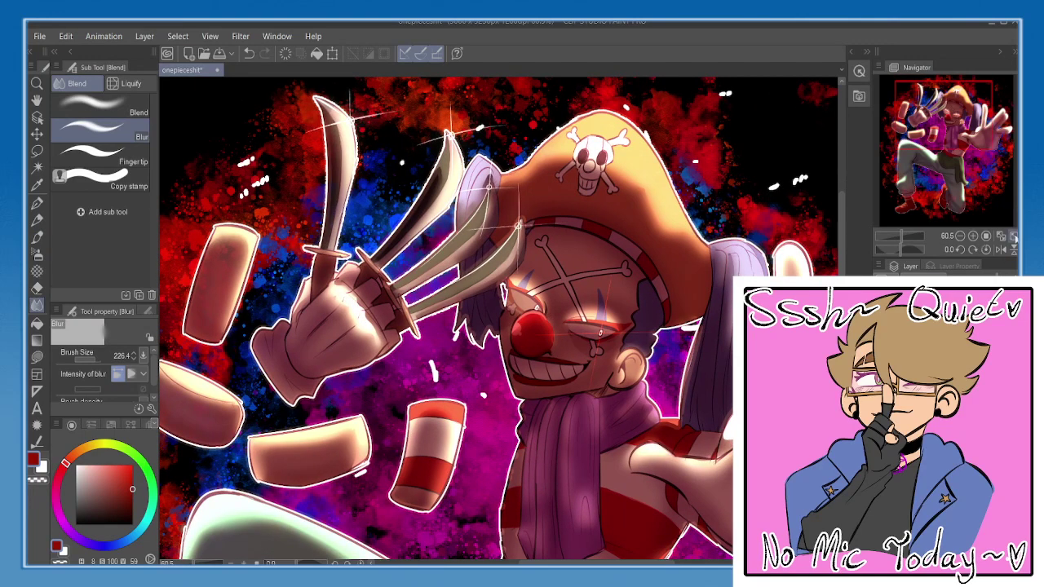
left_click(1013, 235)
left_click(1001, 250)
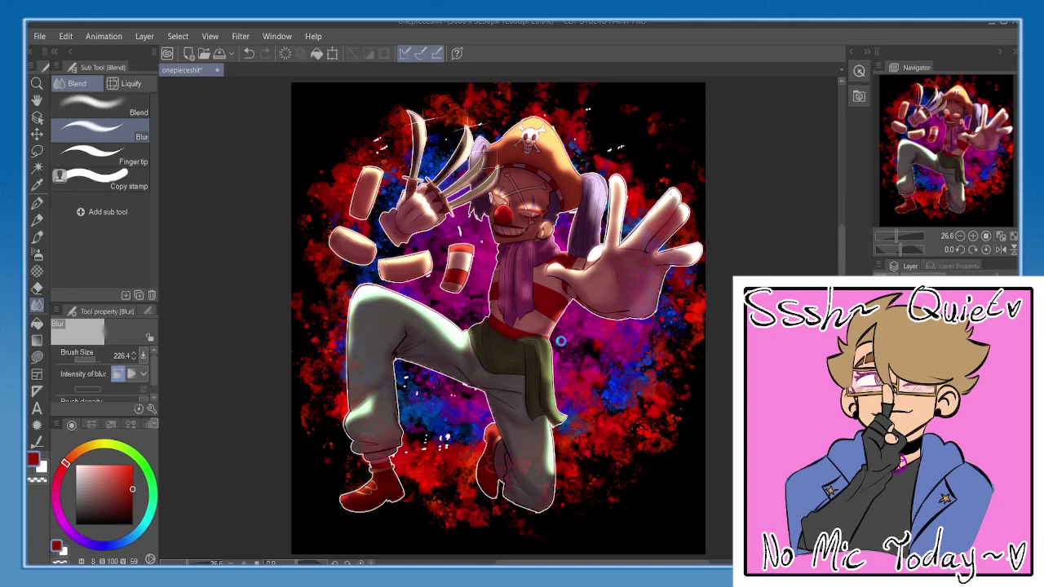
key("ctrl+s")
- Choose the 質感スミペン pen with black as the drawing colour
key("x")
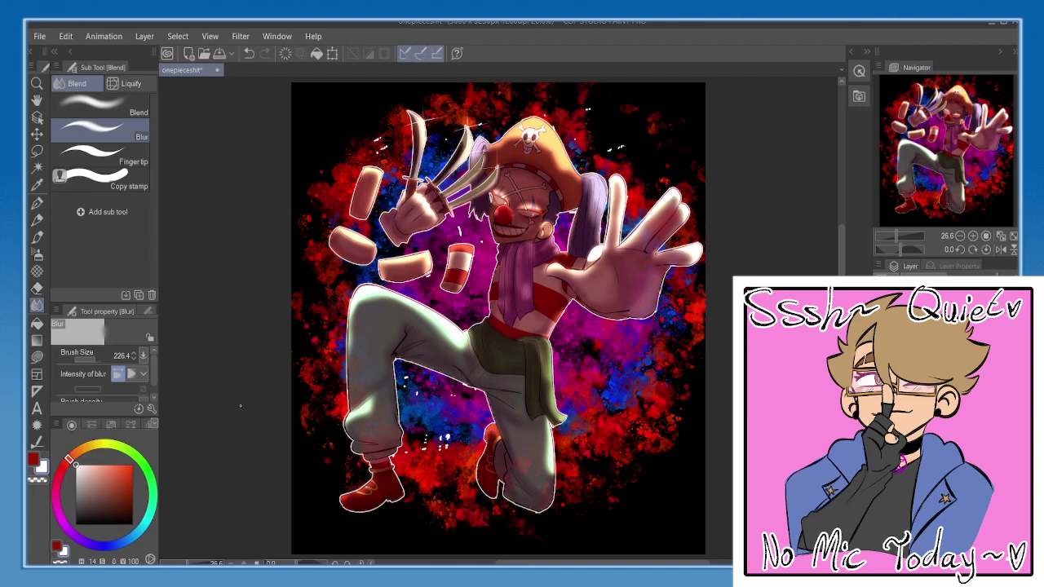
key("x")
key("p")
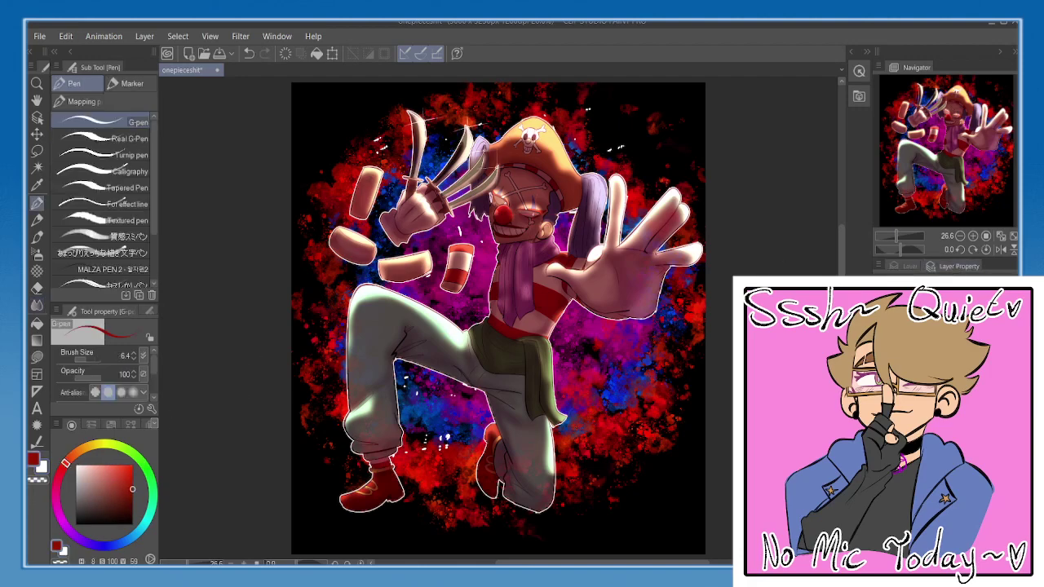
left_click(907, 267)
key("b")
key("p")
scroll(406, 257, "up", 4)
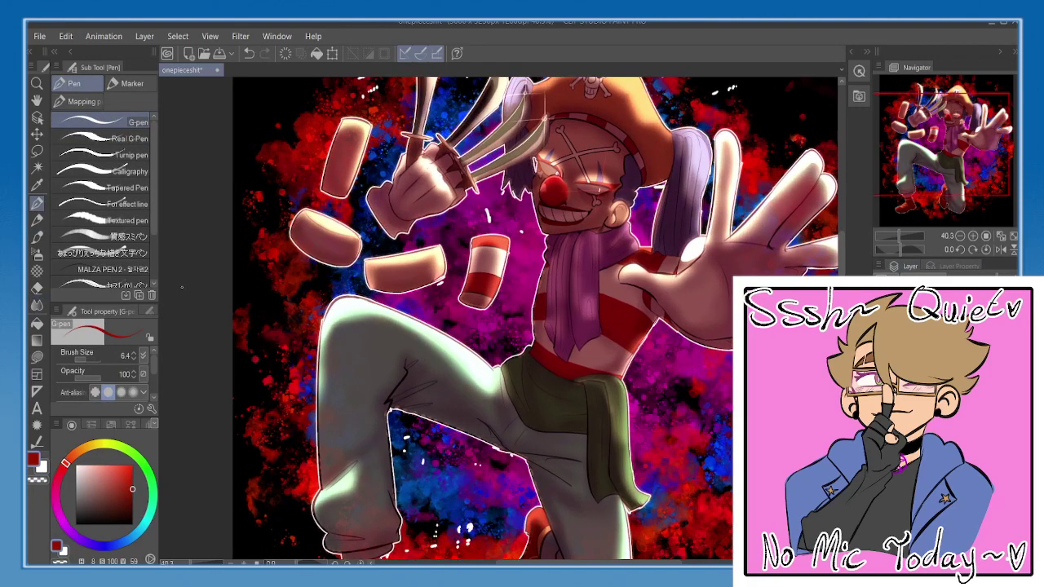
left_click(132, 252)
left_click(131, 236)
left_click_drag(372, 329, 246, 440)
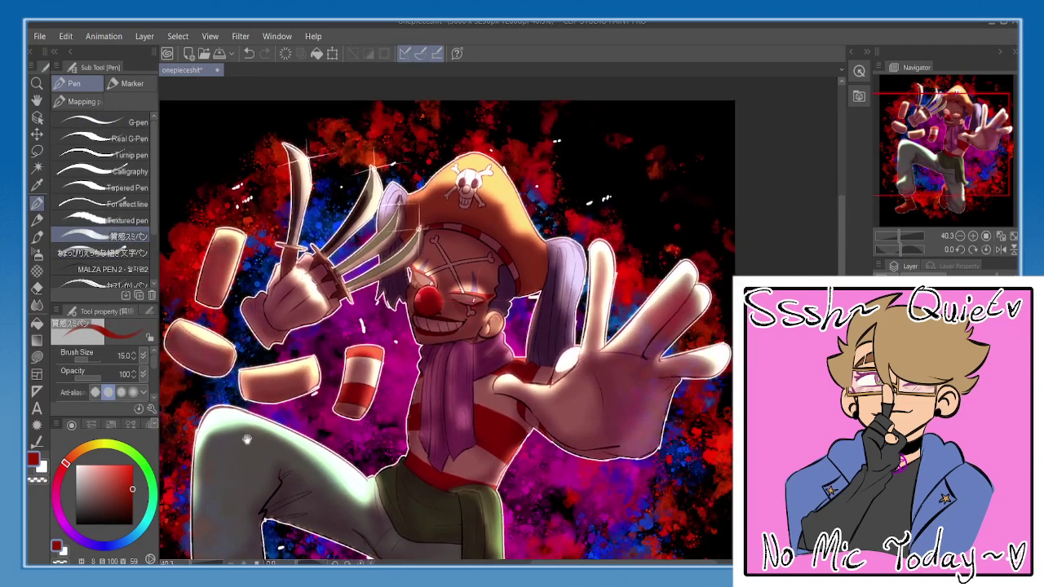
left_click_drag(88, 514, 47, 556)
mouse_move(489, 307)
left_mouse_down()
mouse_move(517, 209)
mouse_move(510, 168)
left_mouse_up()
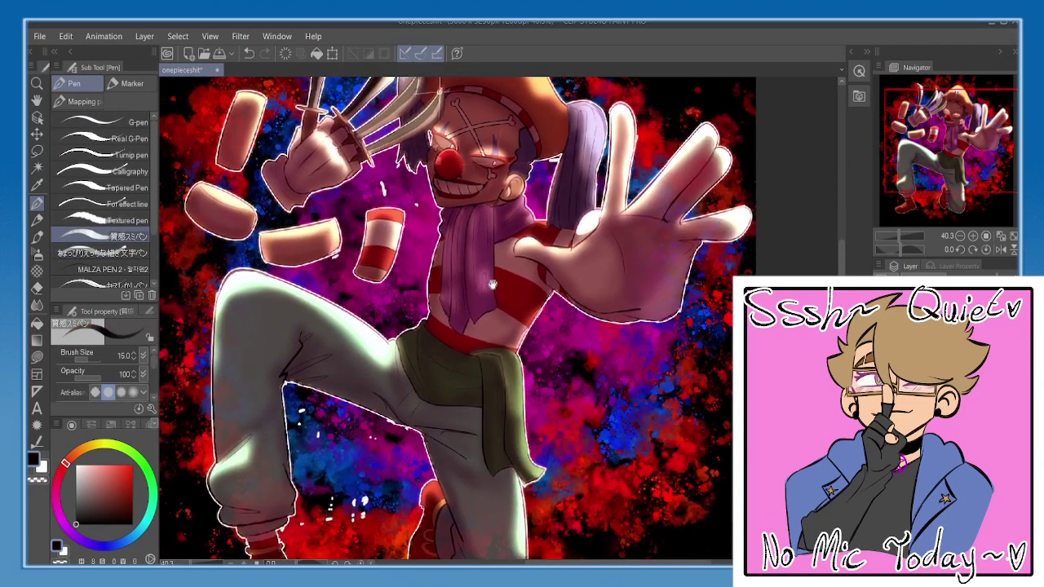
left_click(958, 236)
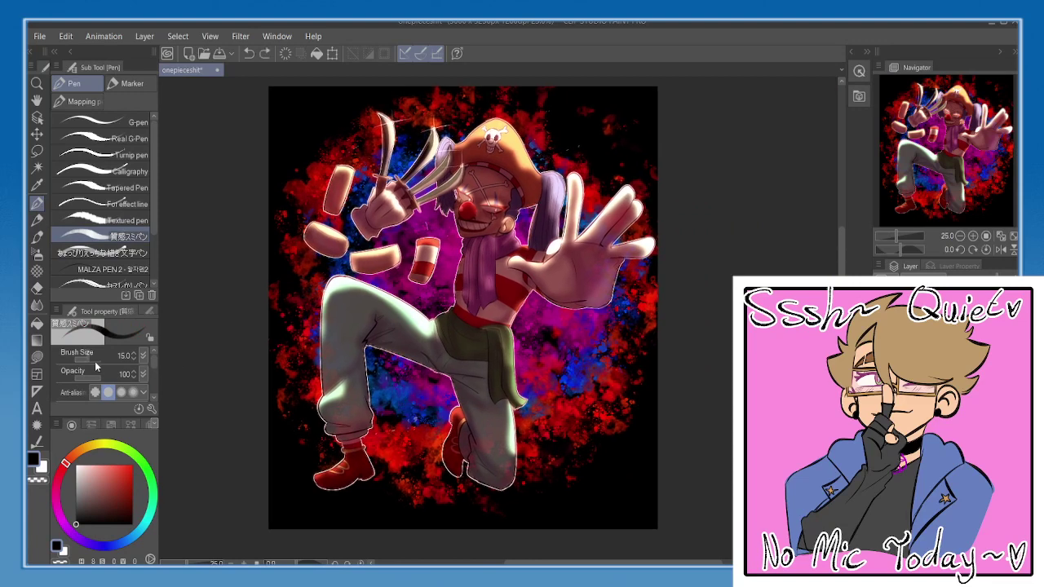
- Try the letter "h" over the kneeling clown's lower leg at brush size 63, and set the pen's brush size to 50
left_click(93, 359)
left_click_drag(341, 413, 340, 419)
mouse_move(338, 375)
left_mouse_down()
mouse_move(341, 424)
mouse_move(356, 422)
left_mouse_up()
left_click(135, 359)
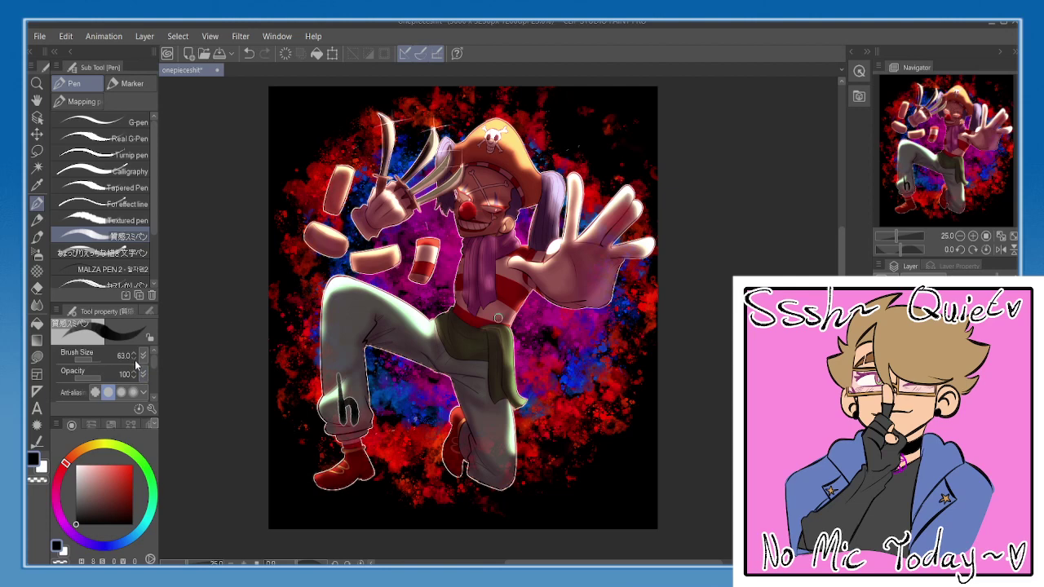
left_click(136, 364)
key("ctrl+z")
key("ctrl+z")
- Write "he's done!" in black across the clown's legs with the 質感スミペン pen at size 50
mouse_move(337, 371)
left_mouse_down()
mouse_move(345, 424)
mouse_move(349, 395)
mouse_move(357, 424)
left_mouse_up()
left_click_drag(358, 410, 373, 416)
mouse_move(376, 399)
left_mouse_down()
mouse_move(387, 400)
mouse_move(380, 393)
mouse_move(380, 412)
left_mouse_up()
left_click_drag(426, 395, 415, 408)
left_click(439, 399)
mouse_move(429, 364)
left_mouse_down()
mouse_move(427, 407)
mouse_move(440, 406)
left_mouse_up()
mouse_move(451, 408)
left_mouse_down()
mouse_move(461, 378)
mouse_move(469, 403)
left_mouse_up()
mouse_move(473, 395)
left_mouse_down()
mouse_move(483, 380)
mouse_move(494, 400)
left_mouse_up()
left_click_drag(507, 376, 503, 391)
left_click(503, 396)
- Give the lettering layer a white border effect and draw a small heart after the exclamation mark
left_click(960, 266)
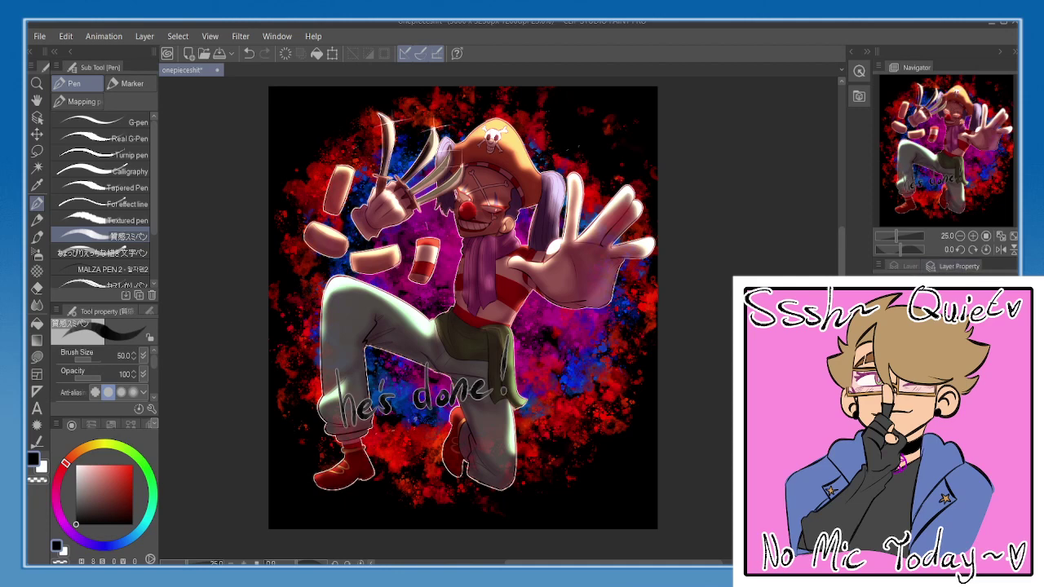
left_click(916, 288)
left_click(904, 267)
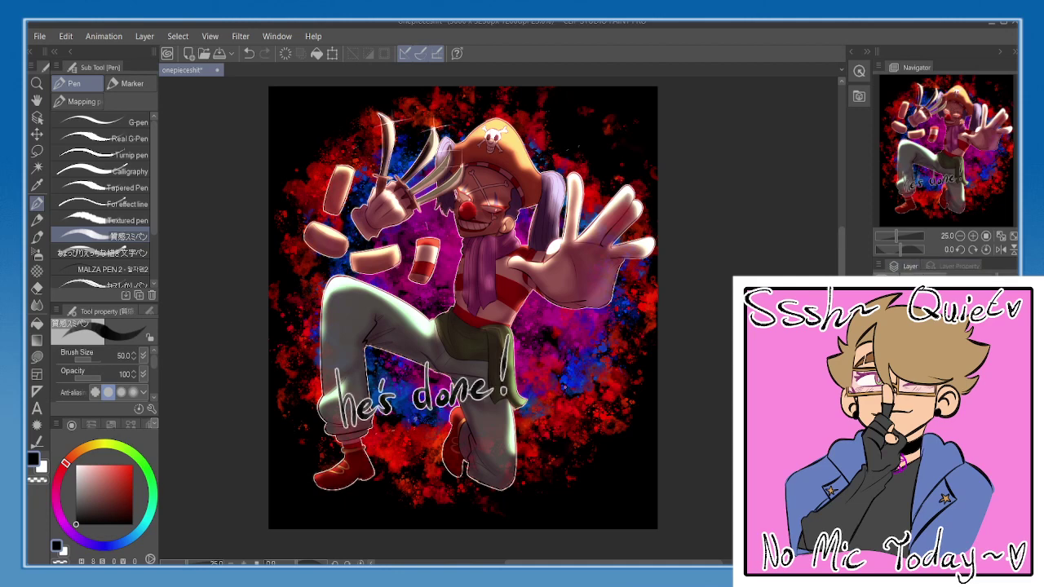
mouse_move(530, 378)
left_mouse_down()
mouse_move(530, 389)
mouse_move(530, 378)
left_mouse_up()
key("ctrl+z")
left_click_drag(521, 336, 515, 347)
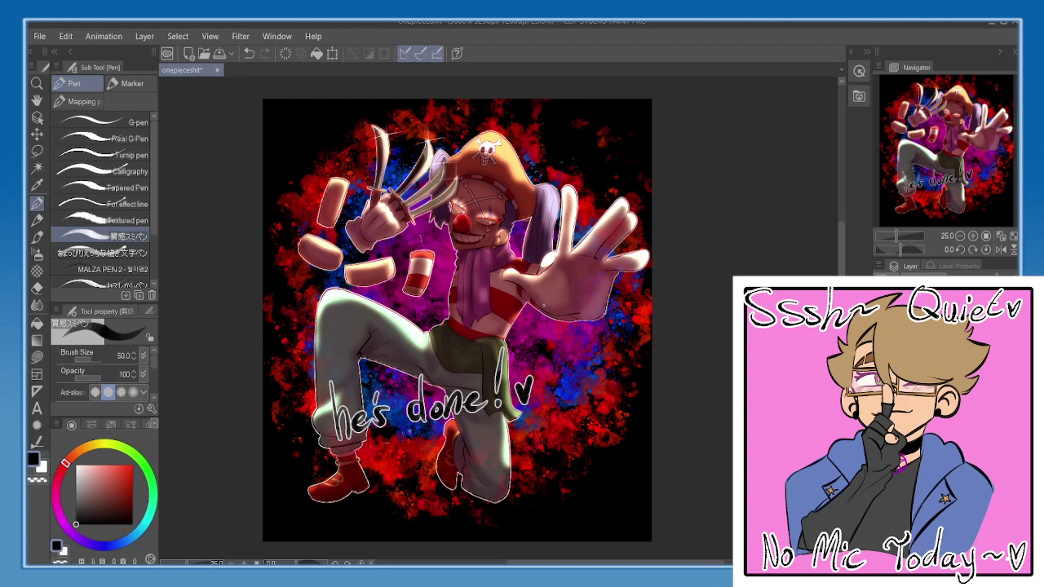
- Write "What next~" beneath the "he's done!" line and save the file
left_click_drag(461, 412, 449, 399)
mouse_move(310, 441)
left_mouse_down()
mouse_move(493, 395)
mouse_move(491, 408)
left_mouse_up()
key("ctrl+z")
key("ctrl+z")
mouse_move(365, 439)
left_mouse_down()
mouse_move(371, 459)
mouse_move(373, 444)
left_mouse_up()
left_click_drag(379, 436, 390, 468)
mouse_move(400, 453)
left_mouse_down()
mouse_move(398, 466)
mouse_move(434, 442)
mouse_move(437, 460)
left_mouse_up()
left_click_drag(439, 453, 462, 457)
left_click_drag(462, 437, 450, 464)
mouse_move(475, 424)
left_mouse_down()
mouse_move(471, 453)
mouse_move(475, 442)
left_mouse_up()
mouse_move(481, 442)
left_mouse_down()
mouse_move(498, 438)
mouse_move(458, 428)
left_mouse_up()
left_click(1014, 235)
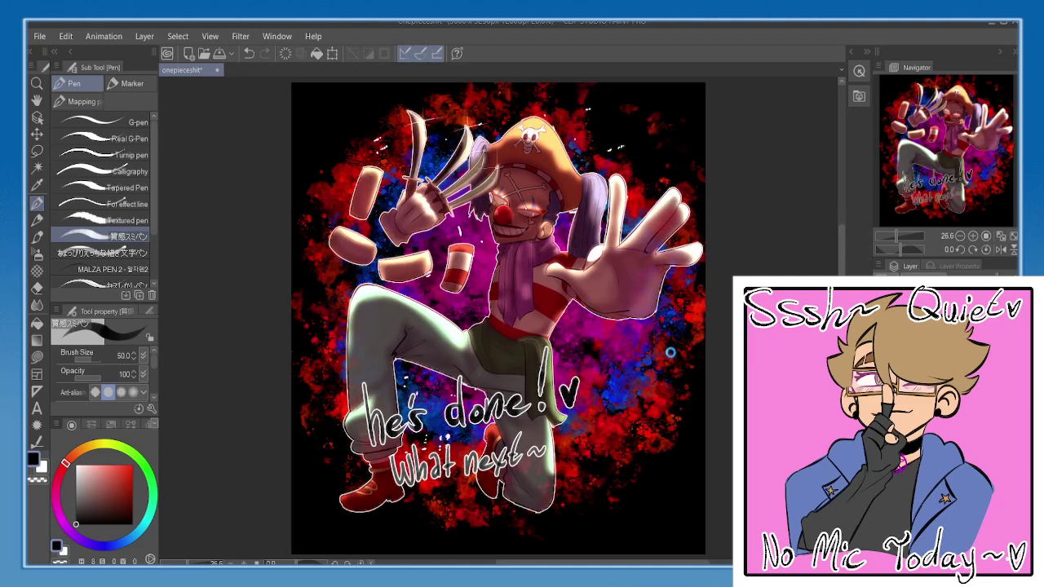
key("ctrl+s")
- Compare the whole illustration mirrored and unmirrored several times
key("h")
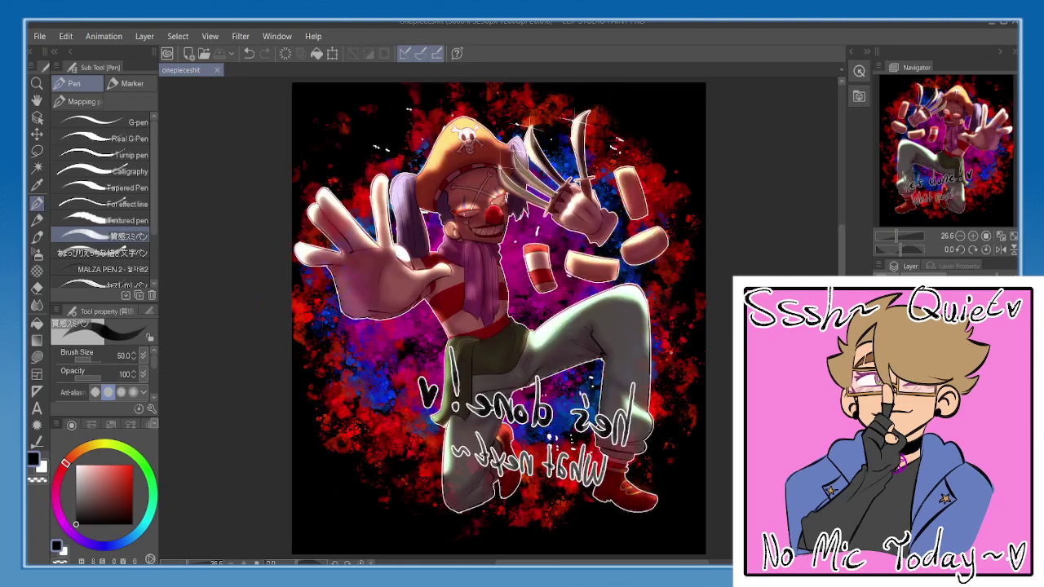
key("h")
key("h")
key("h")
key("h")
key("h")
key("h")
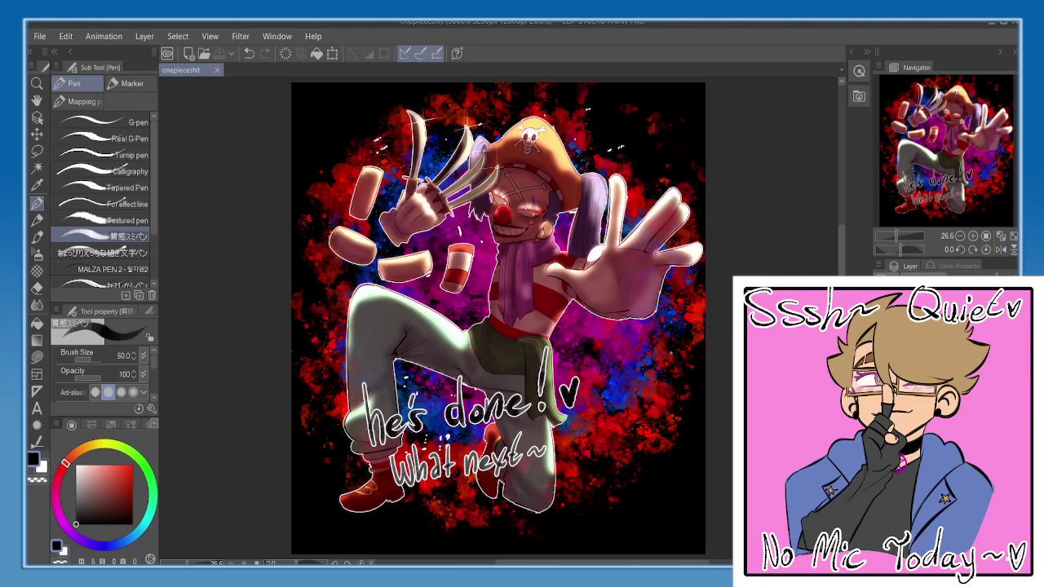
left_click(1001, 248)
- Clear the lettering layer and write "Could do more One Piece" over the clown's legs in two lines
left_click(285, 54)
mouse_move(390, 391)
left_mouse_down()
mouse_move(381, 405)
mouse_move(436, 396)
left_mouse_up()
mouse_move(442, 355)
left_mouse_down()
mouse_move(445, 396)
mouse_move(472, 383)
mouse_move(484, 391)
left_mouse_up()
mouse_move(486, 351)
left_mouse_down()
mouse_move(488, 390)
mouse_move(499, 375)
mouse_move(552, 384)
mouse_move(558, 371)
left_mouse_up()
mouse_move(565, 381)
left_mouse_down()
mouse_move(575, 370)
mouse_move(593, 377)
left_mouse_up()
mouse_move(419, 412)
left_mouse_down()
mouse_move(411, 439)
mouse_move(419, 412)
left_mouse_up()
left_click_drag(429, 422, 445, 433)
left_click_drag(446, 425, 467, 432)
mouse_move(479, 409)
left_mouse_down()
mouse_move(479, 440)
mouse_move(483, 421)
mouse_move(495, 432)
left_mouse_up()
left_click_drag(499, 411, 527, 424)
left_click_drag(535, 419, 555, 418)
- Write "stuff, maybe~?" beneath the "One Piece" line and save the file
left_click_drag(451, 460, 435, 477)
mouse_move(459, 452)
left_mouse_down()
mouse_move(458, 476)
mouse_move(467, 464)
left_mouse_up()
left_click_drag(467, 462, 487, 473)
mouse_move(479, 463)
left_mouse_down()
mouse_move(496, 460)
mouse_move(497, 471)
mouse_move(512, 460)
mouse_move(502, 471)
mouse_move(499, 461)
mouse_move(505, 467)
left_mouse_up()
left_click(500, 470)
mouse_move(444, 483)
left_mouse_down()
mouse_move(460, 506)
mouse_move(499, 499)
mouse_move(497, 522)
left_mouse_up()
mouse_move(509, 465)
left_mouse_down()
mouse_move(513, 499)
mouse_move(573, 469)
left_mouse_up()
left_click(571, 483)
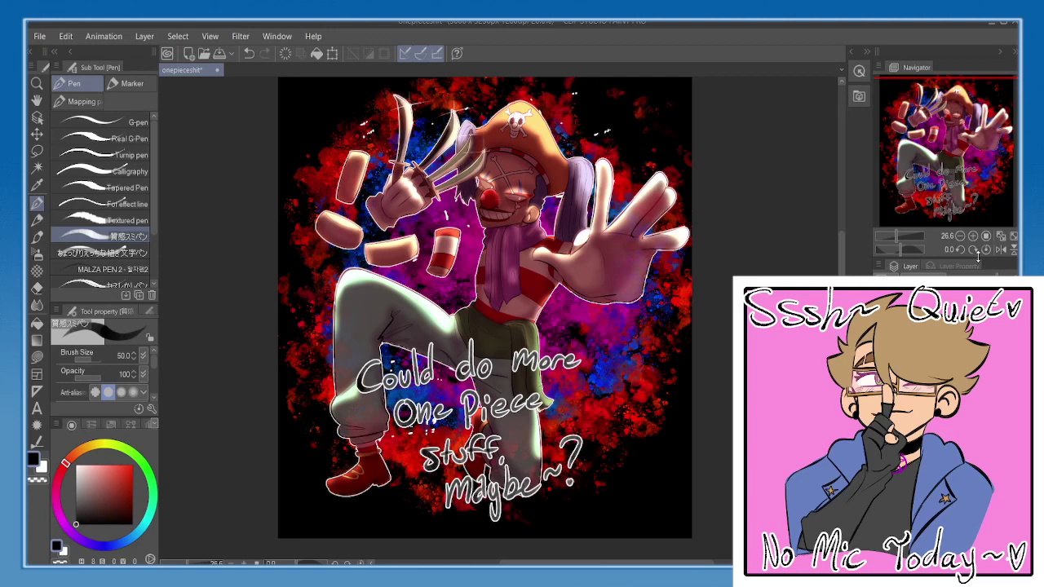
left_click(1014, 235)
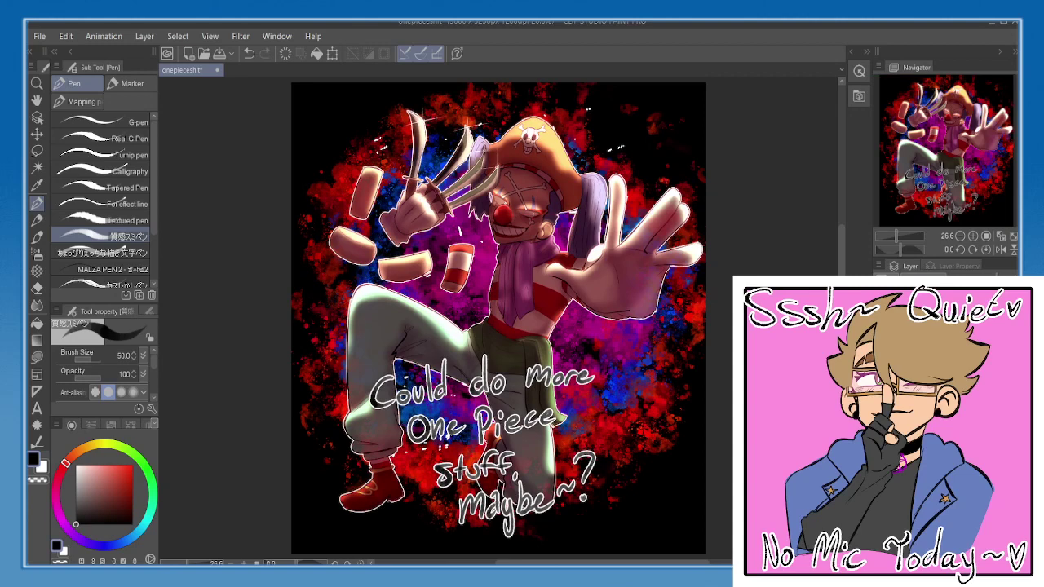
key("ctrl+s")
- Clear the lettering layer and write "Ah~ maybe we'll" across the clown's legs
left_click(286, 54)
left_click_drag(401, 384, 405, 387)
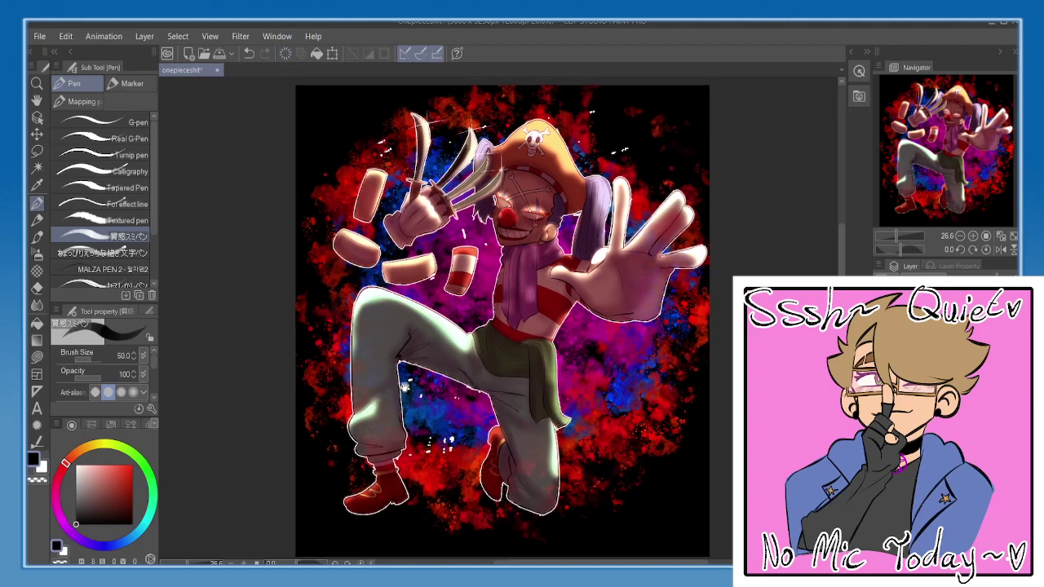
mouse_move(397, 422)
left_mouse_down()
mouse_move(406, 397)
mouse_move(417, 409)
left_mouse_up()
mouse_move(419, 374)
left_mouse_down()
mouse_move(436, 404)
mouse_move(454, 389)
mouse_move(452, 418)
mouse_move(467, 419)
left_mouse_up()
mouse_move(461, 400)
left_mouse_down()
mouse_move(482, 417)
mouse_move(479, 445)
left_mouse_up()
mouse_move(492, 380)
left_mouse_down()
mouse_move(505, 412)
mouse_move(566, 391)
mouse_move(593, 401)
left_mouse_up()
mouse_move(599, 360)
left_mouse_down()
mouse_move(602, 395)
mouse_move(583, 370)
left_mouse_up()
- Write "call it here..." in two lines beneath "Ah~ maybe we'll" and save the file
left_click_drag(464, 454, 457, 473)
mouse_move(478, 459)
left_mouse_down()
mouse_move(469, 472)
mouse_move(489, 465)
left_mouse_up()
mouse_move(499, 432)
left_mouse_down()
mouse_move(497, 466)
mouse_move(524, 464)
mouse_move(526, 442)
left_mouse_up()
left_click_drag(537, 424, 535, 454)
left_click_drag(529, 440, 541, 439)
mouse_move(491, 481)
left_mouse_down()
mouse_move(505, 507)
mouse_move(533, 500)
left_mouse_up()
left_click_drag(534, 494, 548, 498)
left_click(556, 494)
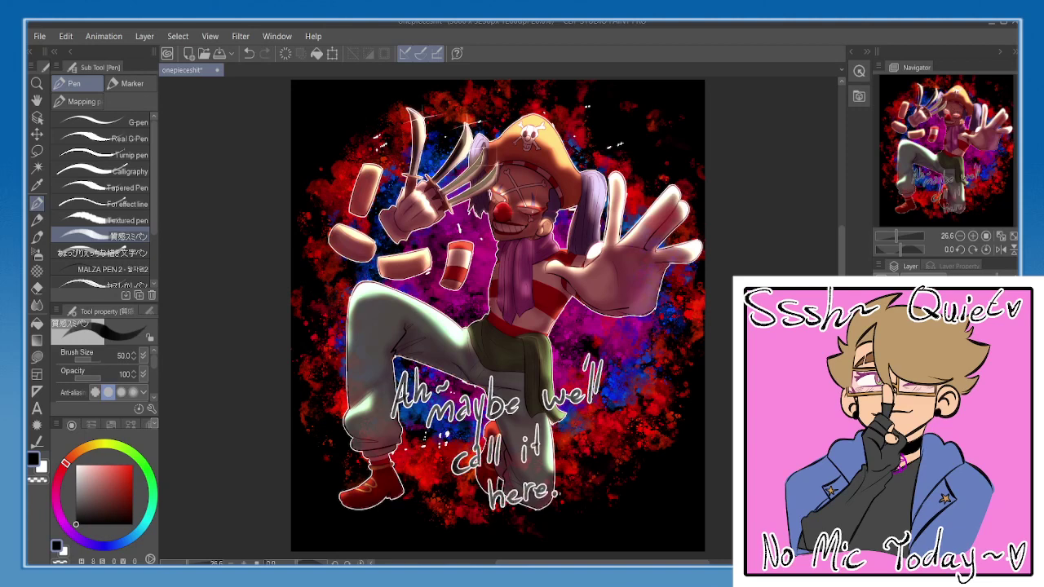
left_click(562, 491)
left_click(567, 489)
left_click_drag(499, 366, 496, 359)
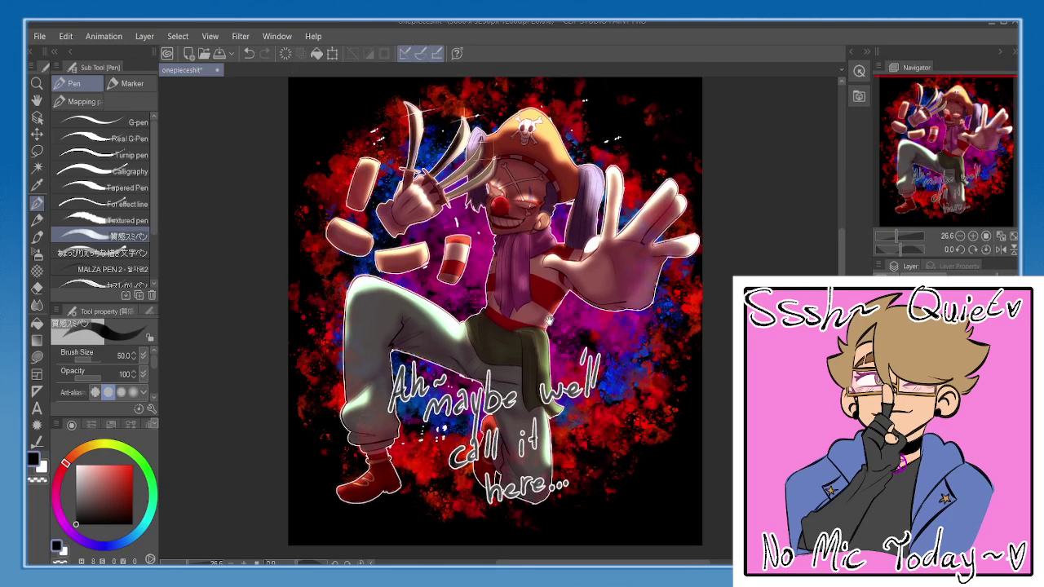
left_click_drag(630, 288, 626, 293)
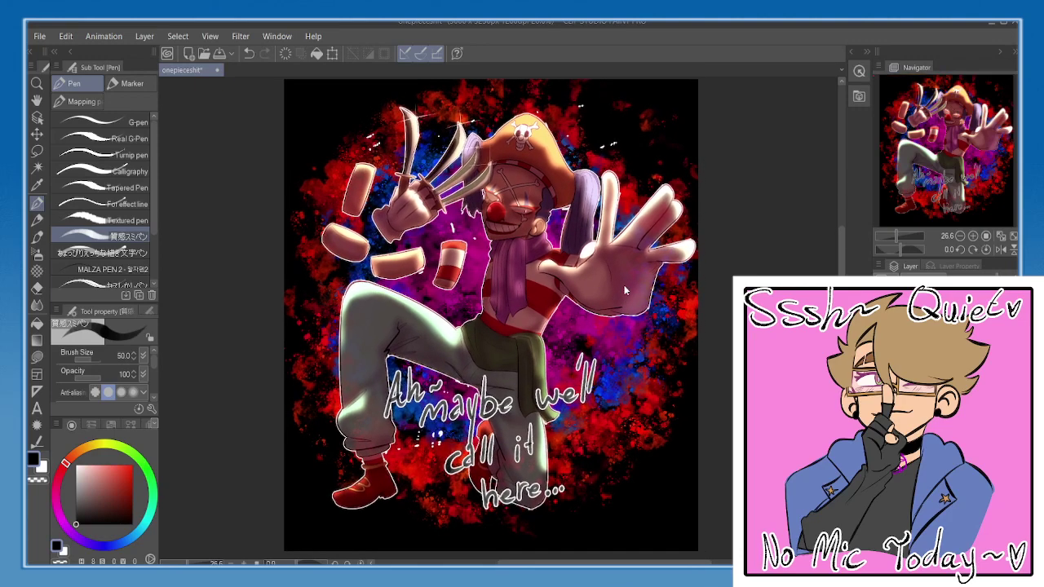
key("ctrl+s")
- Clear the lettering layer and write "hmmm~~~" across the clown's legs
left_click(284, 53)
mouse_move(402, 396)
left_mouse_down()
mouse_move(405, 437)
mouse_move(418, 435)
left_mouse_up()
mouse_move(422, 414)
left_mouse_down()
mouse_move(445, 419)
mouse_move(460, 430)
mouse_move(463, 422)
mouse_move(441, 432)
mouse_move(468, 430)
left_mouse_up()
key("ctrl+z")
mouse_move(473, 405)
left_mouse_down()
mouse_move(475, 425)
mouse_move(495, 426)
mouse_move(578, 396)
left_mouse_up()
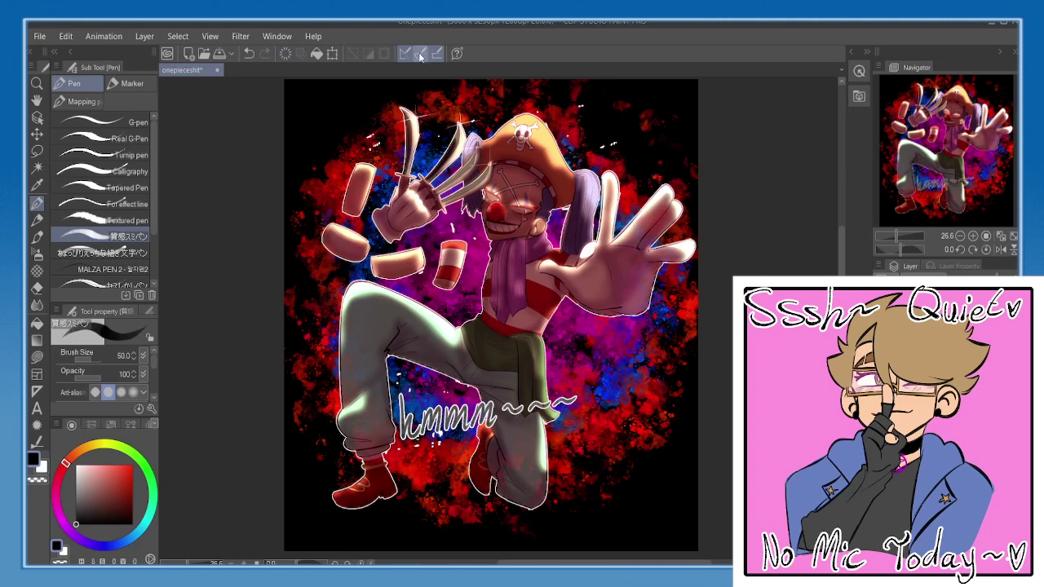
- Replace the lettering with "Let's see~" across the clown's legs and save the file
left_click(286, 54)
mouse_move(406, 373)
left_mouse_down()
mouse_move(406, 414)
mouse_move(438, 397)
mouse_move(441, 414)
left_mouse_up()
mouse_move(433, 398)
left_mouse_down()
mouse_move(463, 395)
mouse_move(448, 411)
left_mouse_up()
mouse_move(458, 380)
left_mouse_down()
mouse_move(456, 396)
mouse_move(488, 427)
mouse_move(585, 406)
left_mouse_up()
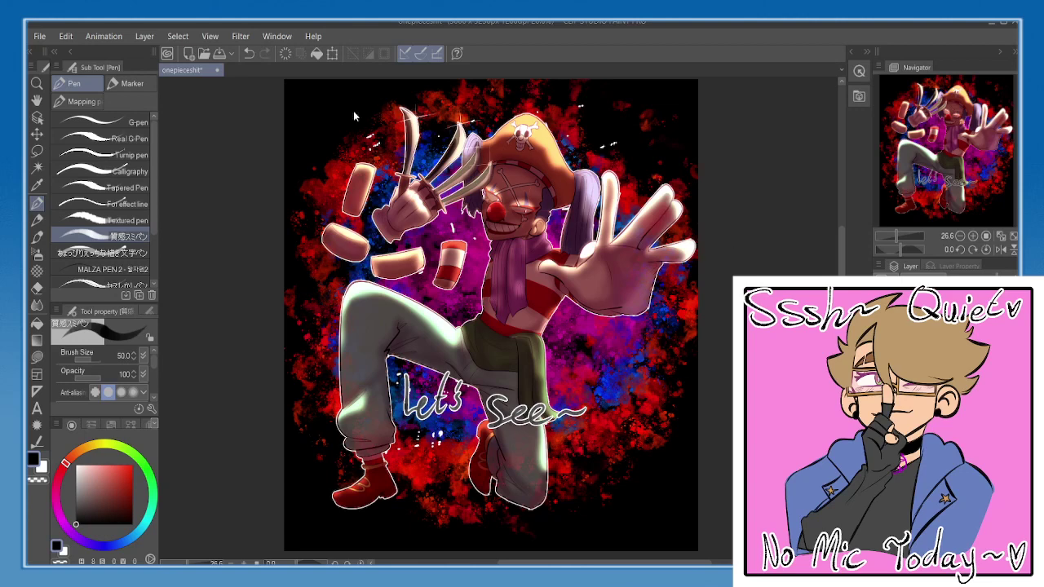
key("ctrl+s")
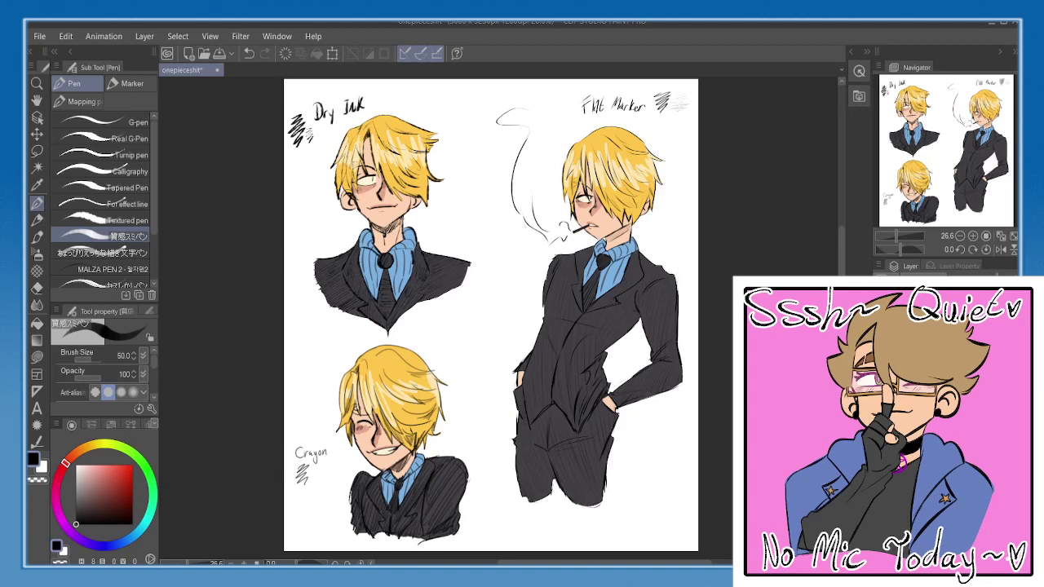
- Hide the blond character sketches to get a blank page and write "Let's try Sanji" along its upper part
left_click(883, 330)
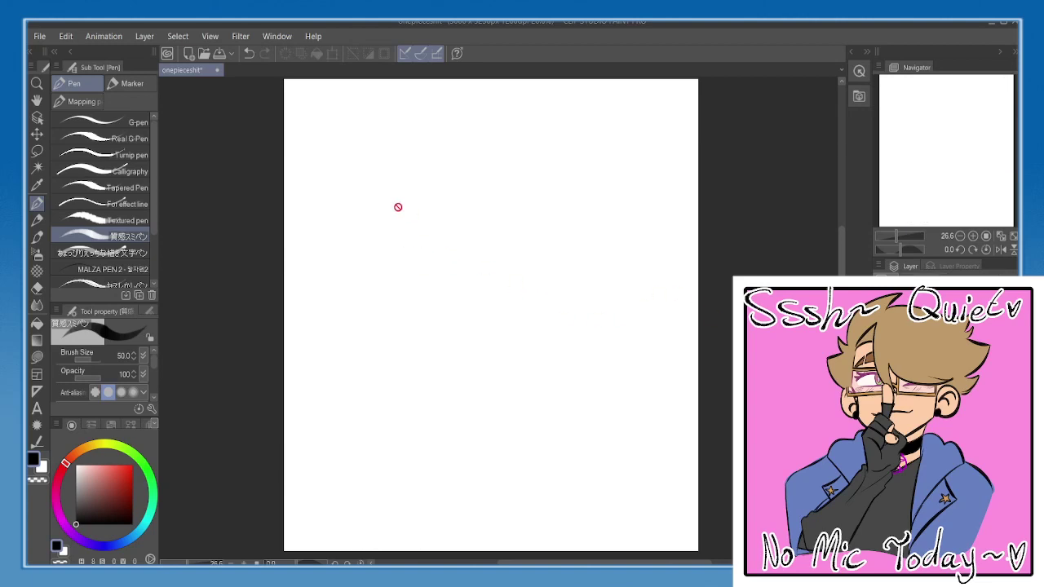
left_click_drag(625, 282, 623, 286)
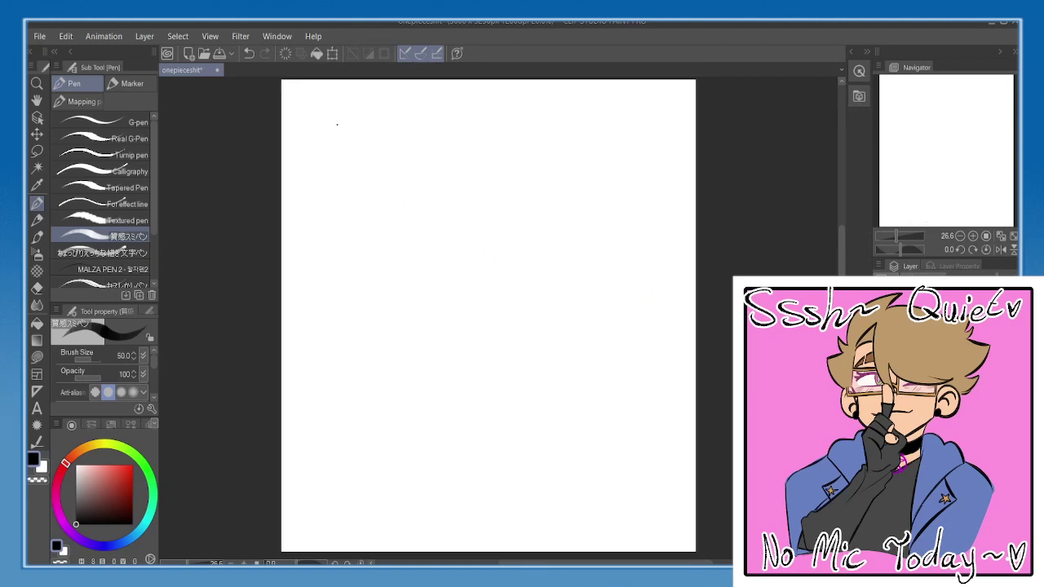
mouse_move(337, 123)
left_mouse_down()
mouse_move(348, 170)
mouse_move(359, 171)
left_mouse_up()
left_click_drag(365, 126, 359, 171)
left_click_drag(356, 152, 375, 144)
left_click_drag(382, 150, 371, 167)
mouse_move(431, 117)
left_mouse_down()
mouse_move(424, 159)
mouse_move(445, 140)
left_mouse_up()
mouse_move(444, 155)
left_mouse_down()
mouse_move(455, 142)
mouse_move(460, 155)
left_mouse_up()
left_click_drag(465, 134, 458, 170)
mouse_move(515, 119)
left_mouse_down()
mouse_move(496, 152)
mouse_move(557, 153)
mouse_move(547, 159)
mouse_move(565, 145)
left_mouse_up()
left_click(555, 128)
left_click(581, 119)
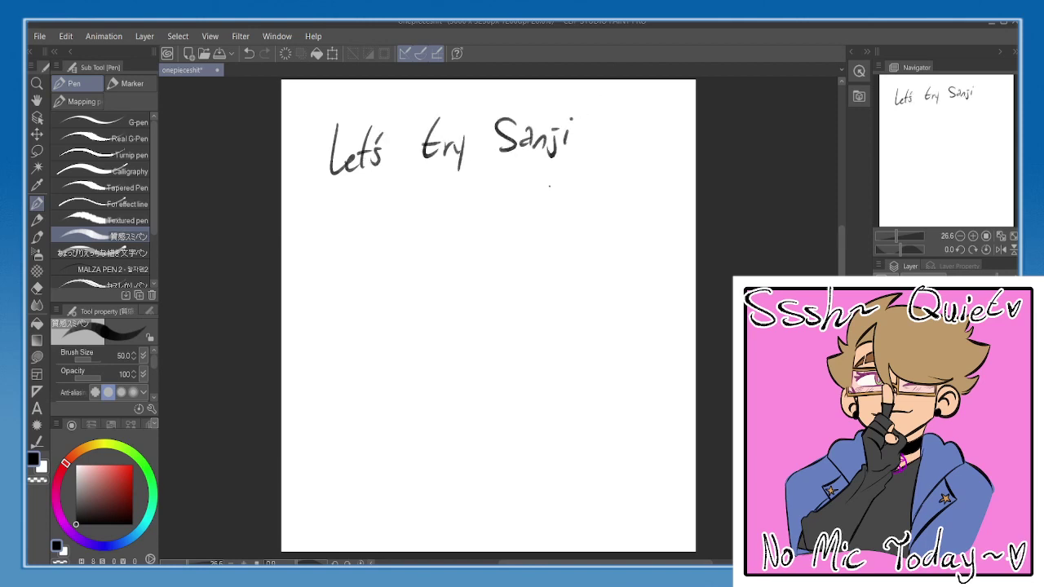
- Clear the Sanji lettering and write "hmmm~ what tho..." in two lines with the RC Side Pencil at size 76
left_click_drag(526, 187, 523, 193)
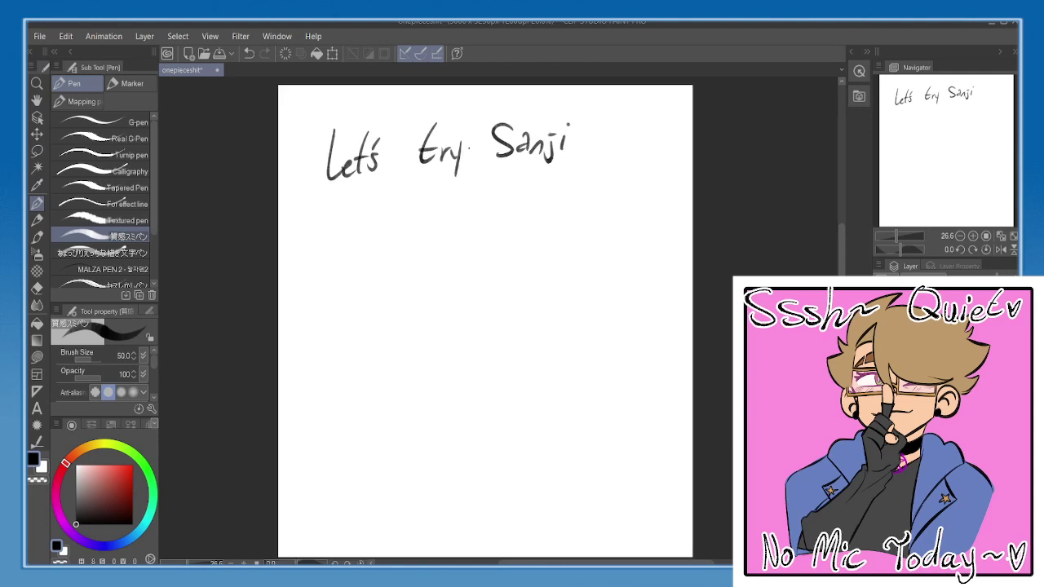
left_click_drag(469, 148, 463, 131)
left_click_drag(312, 93, 309, 101)
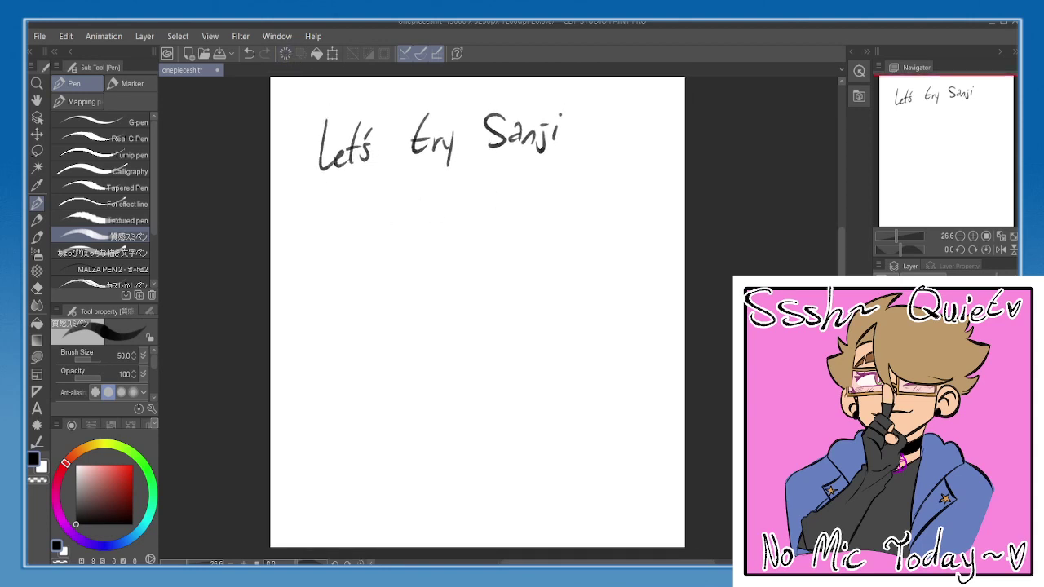
left_click(284, 54)
key("p")
scroll(468, 196, "up", 3)
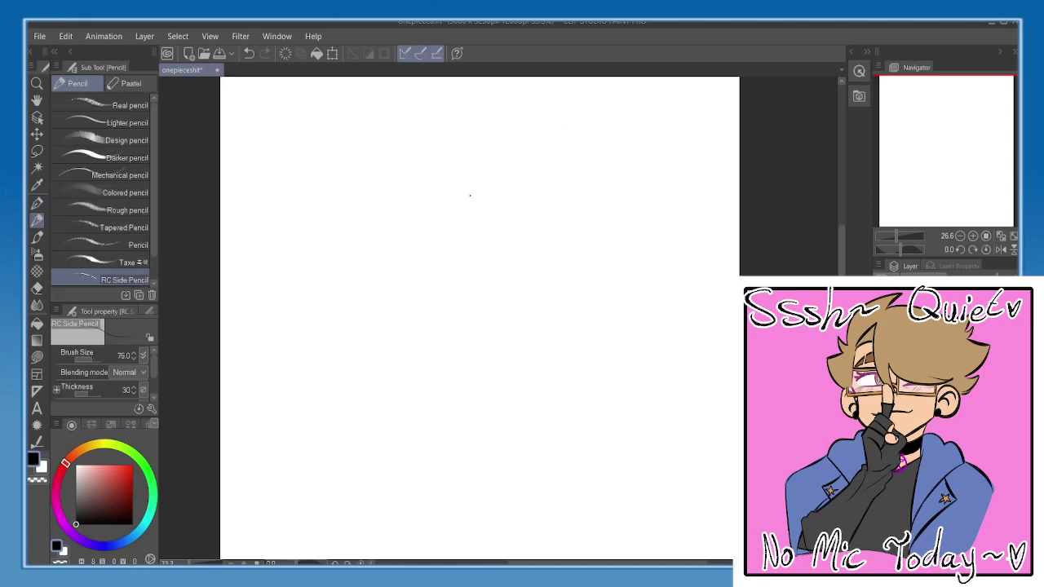
mouse_move(503, 251)
left_mouse_down()
mouse_move(487, 250)
mouse_move(510, 259)
mouse_move(533, 239)
left_mouse_up()
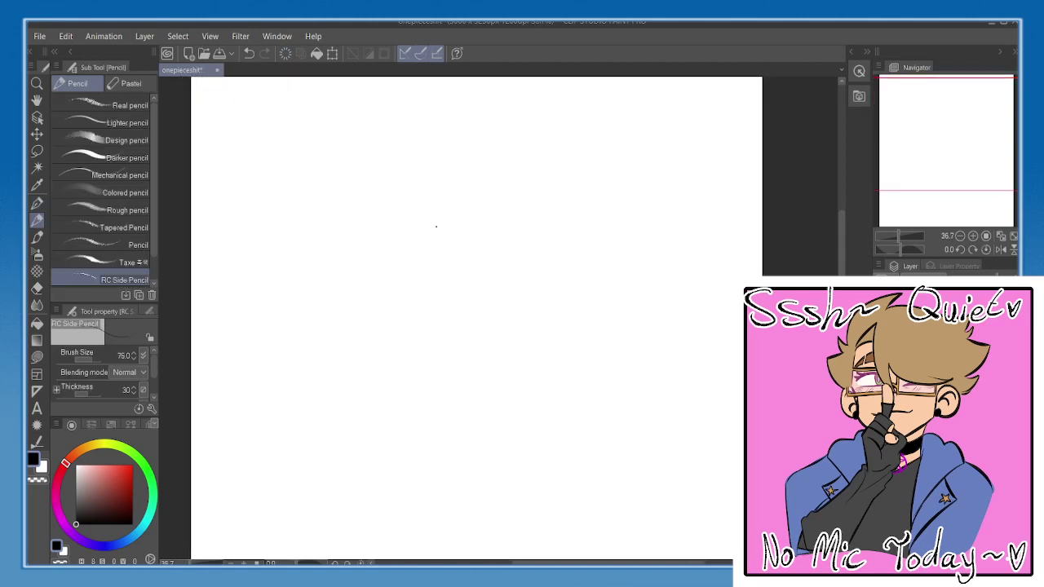
mouse_move(319, 158)
left_mouse_down()
mouse_move(329, 194)
mouse_move(342, 198)
mouse_move(383, 172)
mouse_move(404, 184)
mouse_move(378, 183)
mouse_move(416, 164)
left_mouse_up()
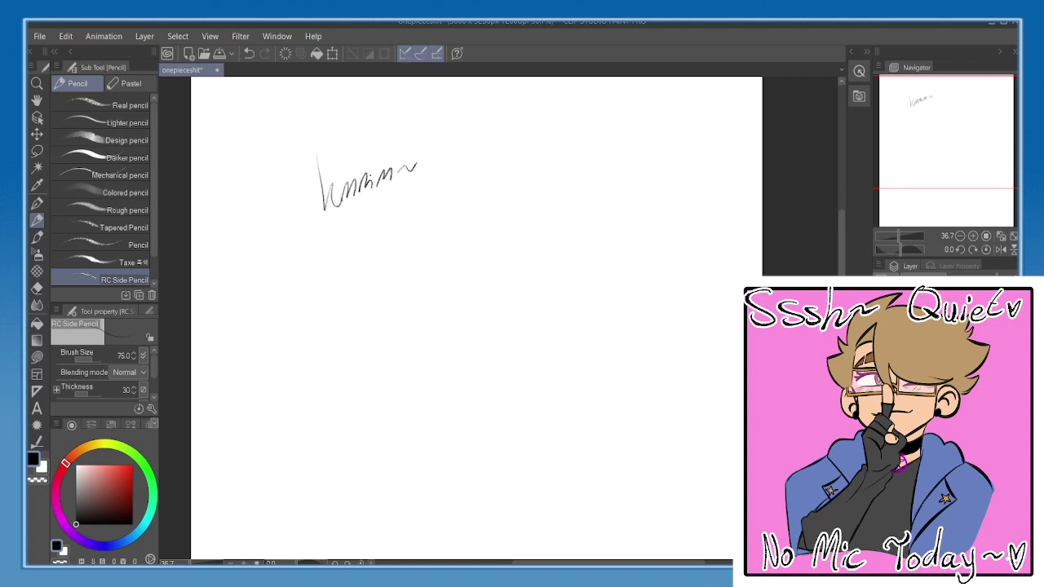
left_click_drag(326, 225, 344, 232)
mouse_move(346, 213)
left_mouse_down()
mouse_move(356, 234)
mouse_move(365, 232)
left_mouse_up()
mouse_move(363, 210)
left_mouse_down()
mouse_move(406, 195)
mouse_move(395, 220)
left_mouse_up()
left_click_drag(393, 210, 406, 209)
left_click_drag(406, 196, 414, 209)
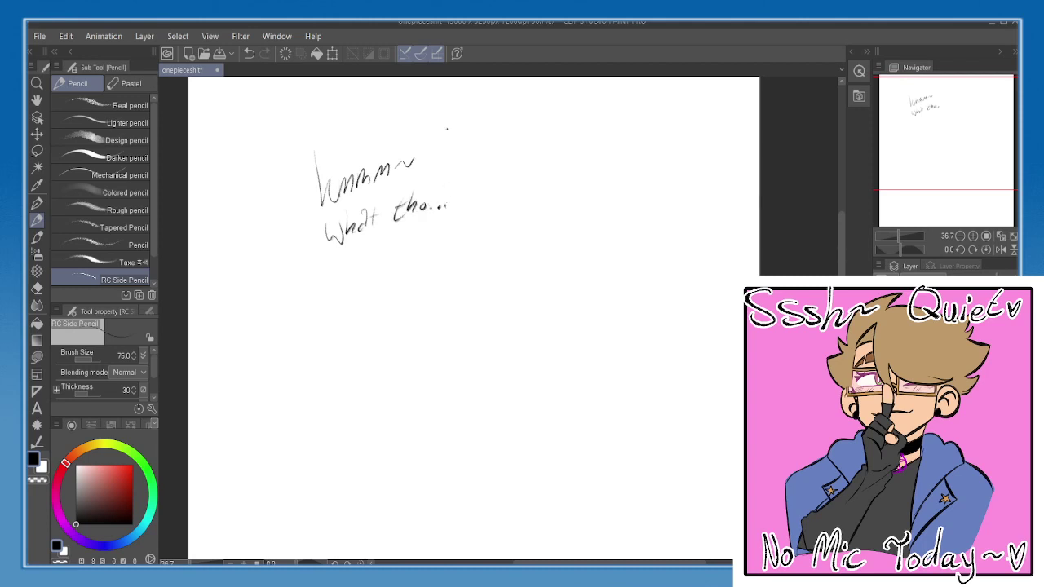
- Sketch a rounded head construction shape with a guide line beside the handwritten note
mouse_move(542, 172)
left_mouse_down()
mouse_move(573, 277)
mouse_move(601, 220)
left_mouse_up()
key("ctrl+z")
left_click_drag(557, 166, 569, 256)
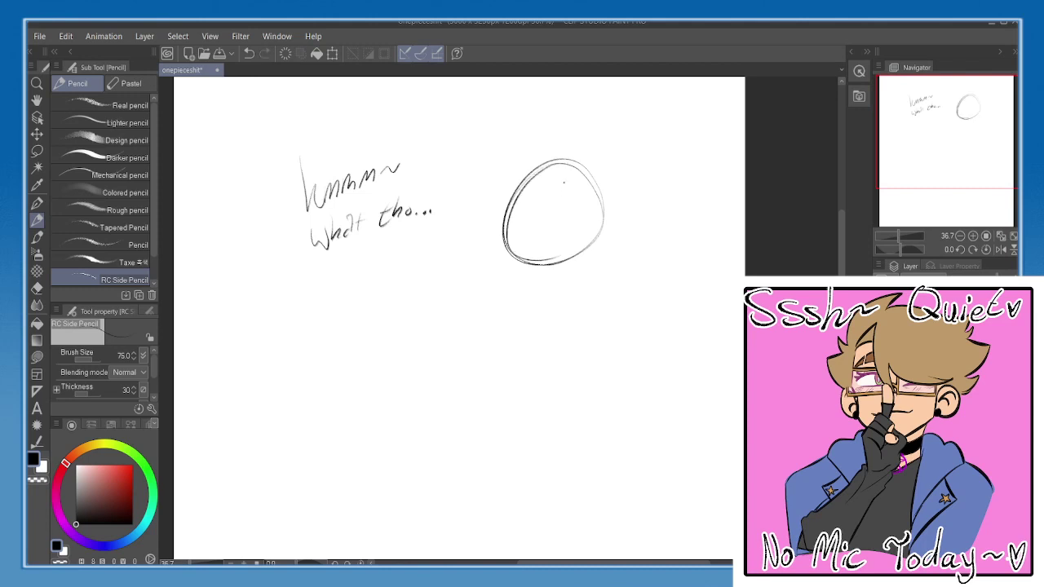
key("ctrl+z")
mouse_move(534, 154)
left_mouse_down()
mouse_move(598, 196)
mouse_move(594, 224)
mouse_move(516, 170)
mouse_move(533, 157)
mouse_move(527, 237)
left_mouse_up()
key("ctrl+z")
mouse_move(567, 163)
left_mouse_down()
mouse_move(562, 155)
mouse_move(554, 215)
left_mouse_up()
key("ctrl+z")
left_click_drag(553, 144, 549, 166)
- Add the jaw, pointed chin and both ears to the head sketch, with small inner-ear lines
mouse_move(506, 207)
left_mouse_down()
mouse_move(546, 194)
mouse_move(489, 217)
mouse_move(510, 235)
left_mouse_up()
mouse_move(512, 189)
left_mouse_down()
mouse_move(507, 238)
mouse_move(540, 247)
mouse_move(542, 263)
left_mouse_up()
key("ctrl+z")
key("ctrl+z")
mouse_move(523, 252)
left_mouse_down()
mouse_move(542, 263)
mouse_move(588, 236)
left_mouse_up()
key("ctrl+z")
key("ctrl+z")
left_click_drag(589, 214, 592, 240)
left_click_drag(511, 232, 492, 237)
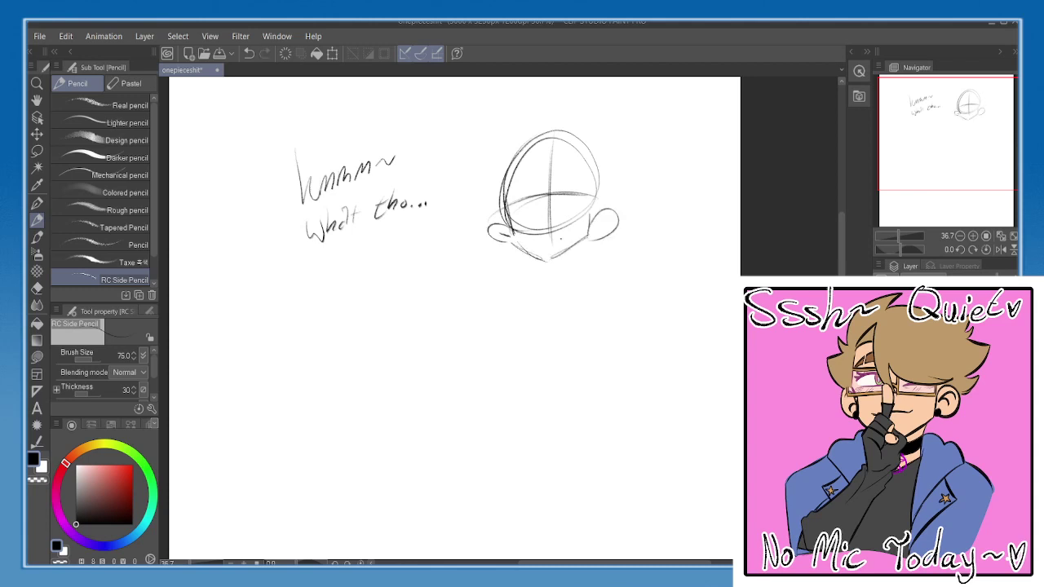
left_click_drag(607, 220, 596, 235)
- Sketch the visible eye, curled eyebrow, nose and mouth inside the face guides
mouse_move(536, 192)
left_mouse_down()
mouse_move(513, 205)
mouse_move(538, 193)
mouse_move(517, 202)
mouse_move(540, 207)
mouse_move(544, 184)
mouse_move(506, 190)
mouse_move(548, 218)
mouse_move(545, 243)
left_mouse_up()
key("ctrl+z")
key("ctrl+z")
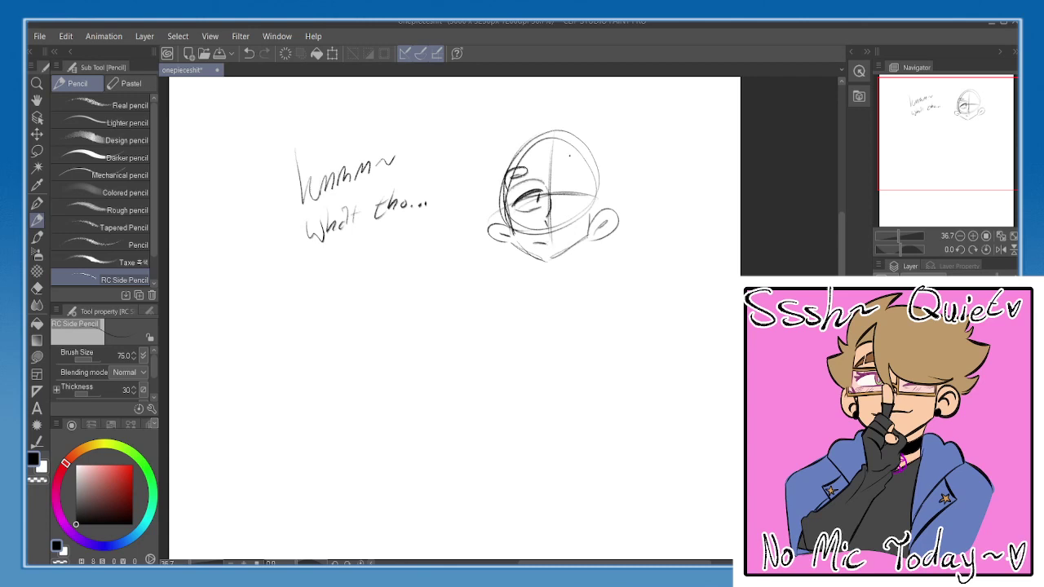
left_click_drag(566, 175, 564, 194)
mouse_move(527, 150)
left_mouse_down()
mouse_move(547, 213)
mouse_move(579, 226)
left_mouse_up()
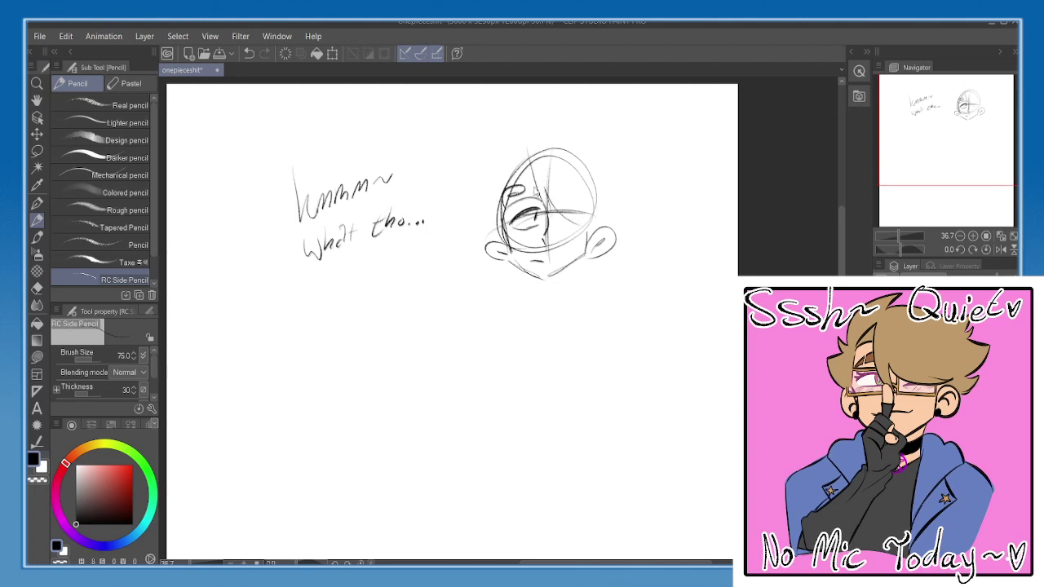
key("ctrl+z")
key("ctrl+z")
- Sketch Sanji's hair around the head, with a long fringe over one eye and flicked side strands
mouse_move(520, 150)
left_mouse_down()
mouse_move(562, 258)
mouse_move(606, 213)
left_mouse_up()
mouse_move(608, 159)
left_mouse_down()
mouse_move(624, 174)
mouse_move(613, 180)
left_mouse_up()
mouse_move(620, 182)
left_mouse_down()
mouse_move(615, 219)
mouse_move(589, 245)
left_mouse_up()
mouse_move(518, 156)
left_mouse_down()
mouse_move(505, 194)
mouse_move(466, 214)
mouse_move(486, 209)
left_mouse_up()
mouse_move(491, 196)
left_mouse_down()
mouse_move(501, 252)
mouse_move(515, 177)
mouse_move(507, 143)
mouse_move(569, 131)
mouse_move(608, 173)
mouse_move(551, 231)
left_mouse_up()
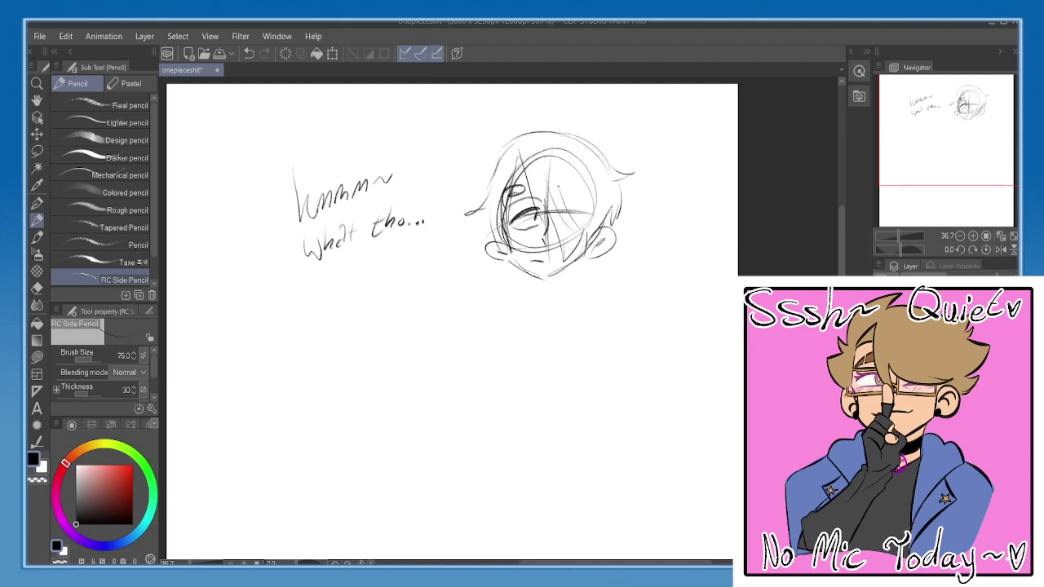
mouse_move(607, 186)
left_mouse_down()
mouse_move(557, 215)
mouse_move(572, 194)
left_mouse_up()
left_click_drag(619, 161, 566, 171)
left_click_drag(533, 321, 540, 270)
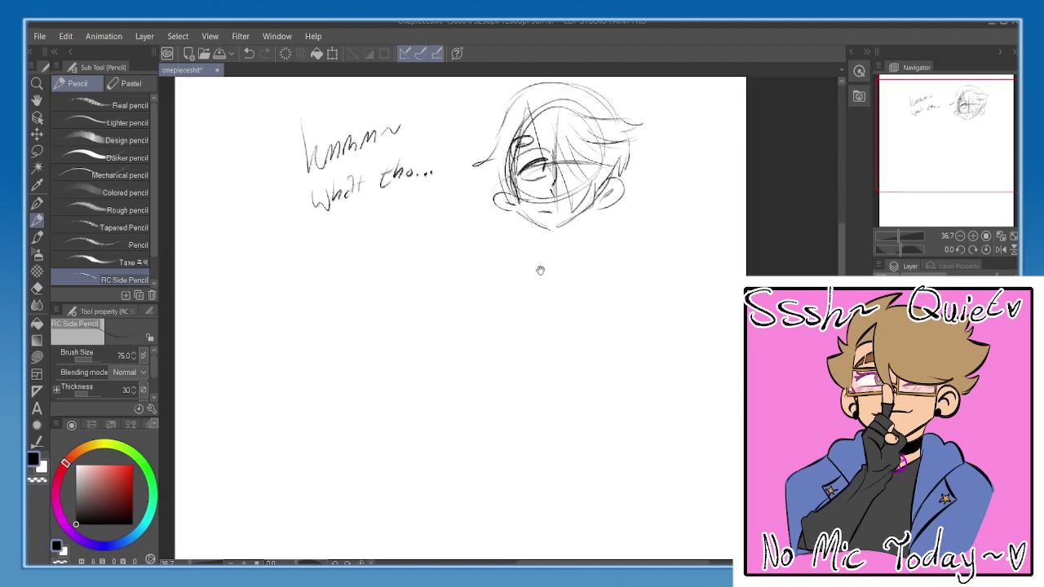
mouse_move(483, 253)
left_mouse_down()
mouse_move(520, 239)
mouse_move(632, 267)
left_mouse_up()
left_click_drag(630, 276, 594, 316)
key("ctrl+z")
key("ctrl+z")
mouse_move(596, 201)
left_mouse_down()
mouse_move(587, 244)
mouse_move(547, 245)
mouse_move(547, 272)
left_mouse_up()
key("ctrl+z")
key("ctrl+z")
- Sketch Sanji's neck, shirt collar, small tie knot and pointed jacket lapels below the head
mouse_move(580, 242)
left_mouse_down()
mouse_move(554, 274)
mouse_move(514, 261)
left_mouse_up()
mouse_move(515, 259)
left_mouse_down()
mouse_move(549, 274)
mouse_move(578, 267)
left_mouse_up()
mouse_move(580, 232)
left_mouse_down()
mouse_move(597, 247)
mouse_move(598, 269)
left_mouse_up()
mouse_move(597, 266)
left_mouse_down()
mouse_move(545, 287)
mouse_move(544, 275)
mouse_move(531, 320)
mouse_move(543, 342)
mouse_move(554, 327)
mouse_move(544, 342)
left_mouse_up()
key("ctrl+z")
mouse_move(600, 247)
left_mouse_down()
mouse_move(580, 310)
mouse_move(553, 348)
left_mouse_up()
mouse_move(515, 246)
left_mouse_down()
mouse_move(514, 292)
mouse_move(538, 342)
left_mouse_up()
left_click_drag(573, 223, 571, 262)
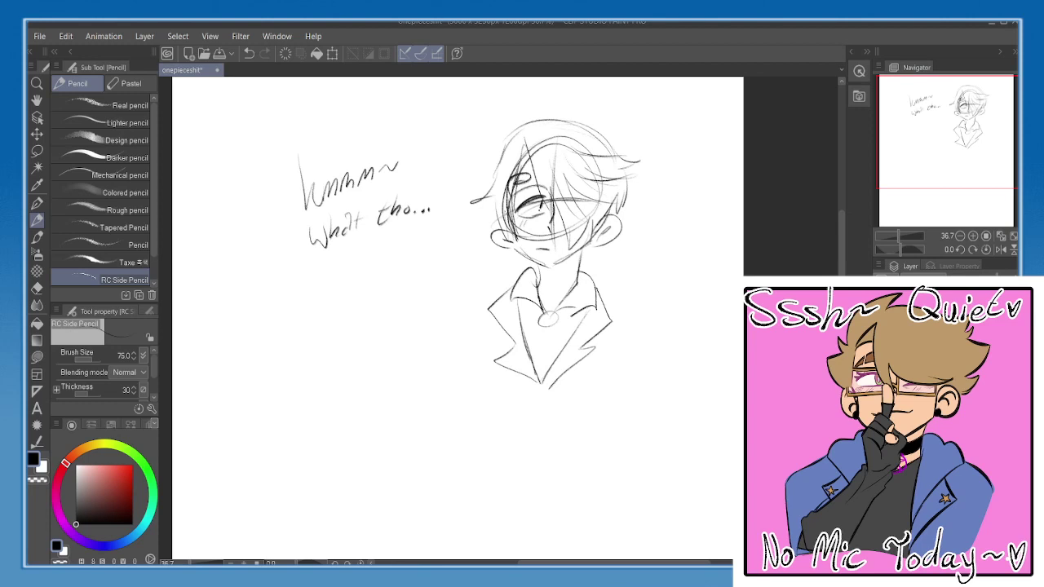
- Shift the whole sketch and its handwritten note toward the right edge of the page
left_click(961, 237)
left_click(960, 236)
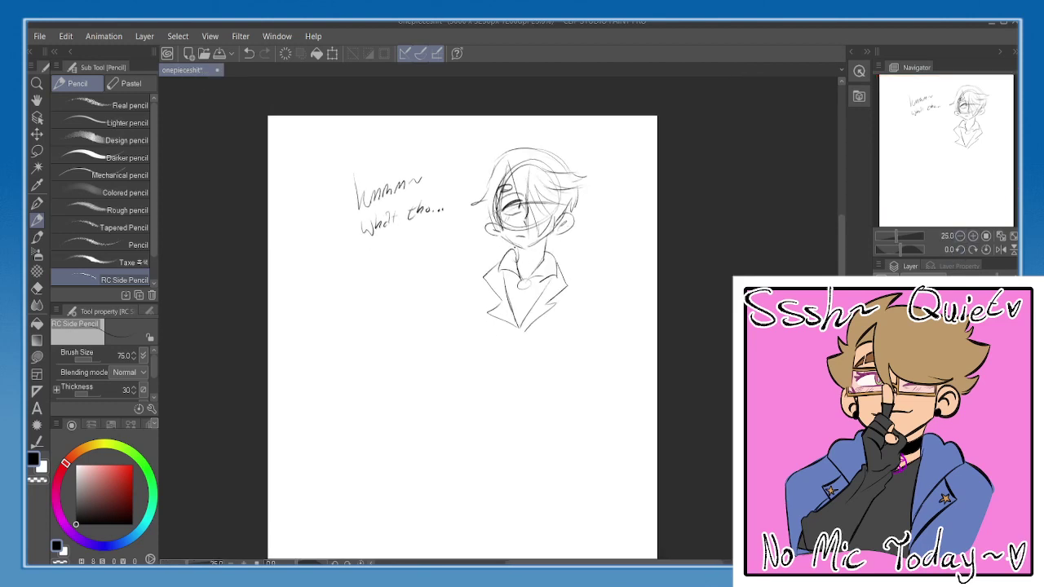
key("e")
key("p")
left_click_drag(523, 252, 553, 244)
- Erase the handwritten note with the Hard eraser at brush size 410.1
key("e")
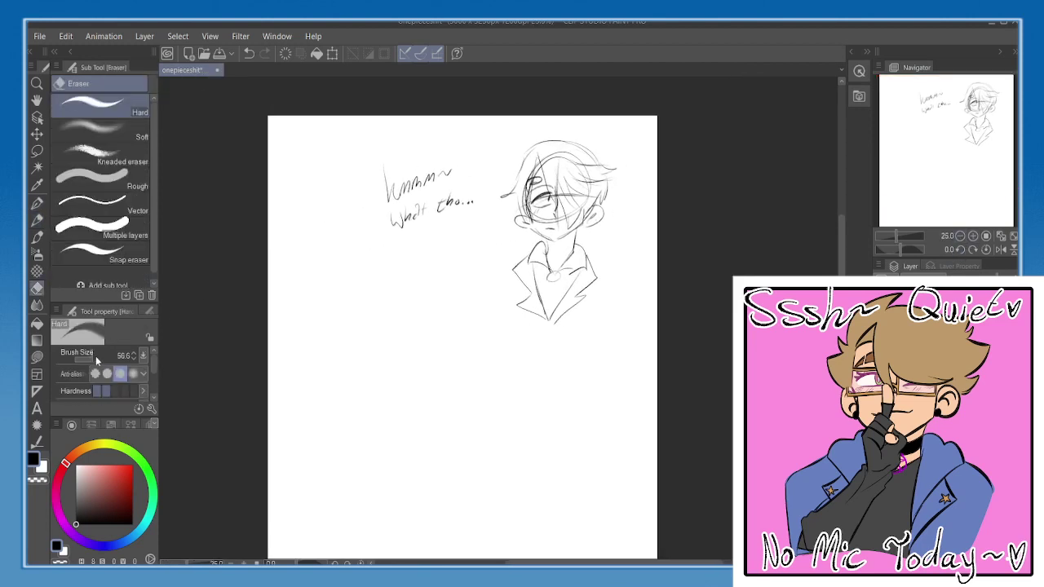
left_click(95, 356)
mouse_move(428, 170)
left_mouse_down()
mouse_move(403, 244)
mouse_move(380, 181)
left_mouse_up()
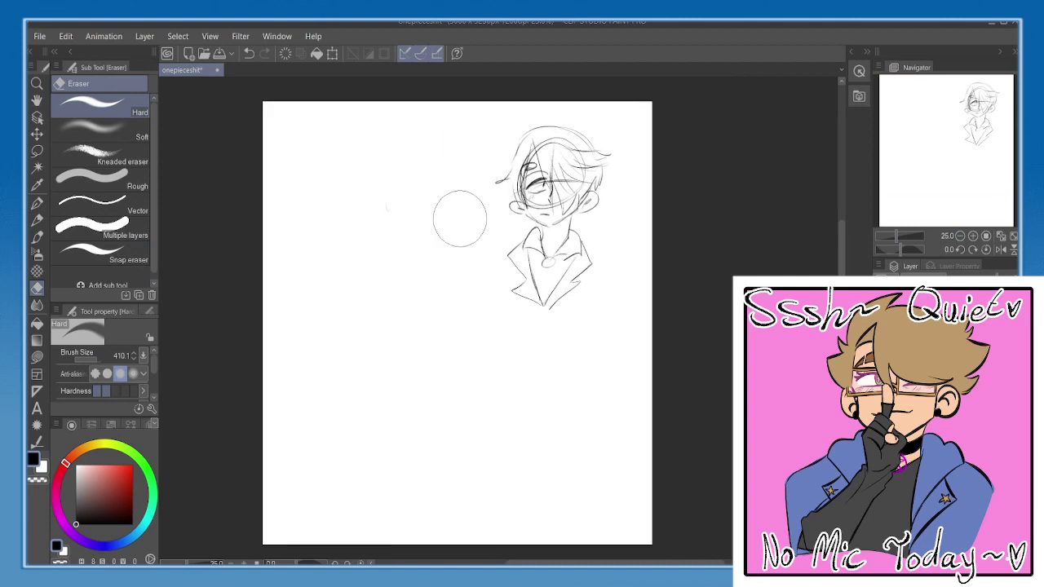
- Nudge the remaining Sanji sketch slightly closer to the right edge of the page
key("p")
key("p")
key("p")
left_click_drag(582, 224, 596, 224)
scroll(423, 272, "up", 1)
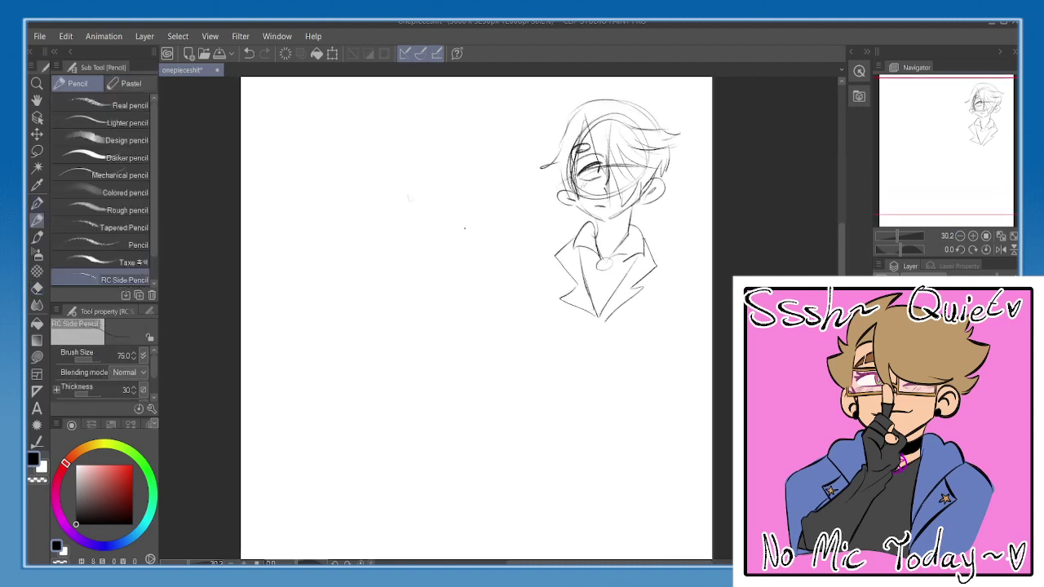
key("p")
scroll(426, 214, "down", 1)
left_click_drag(487, 296, 491, 263)
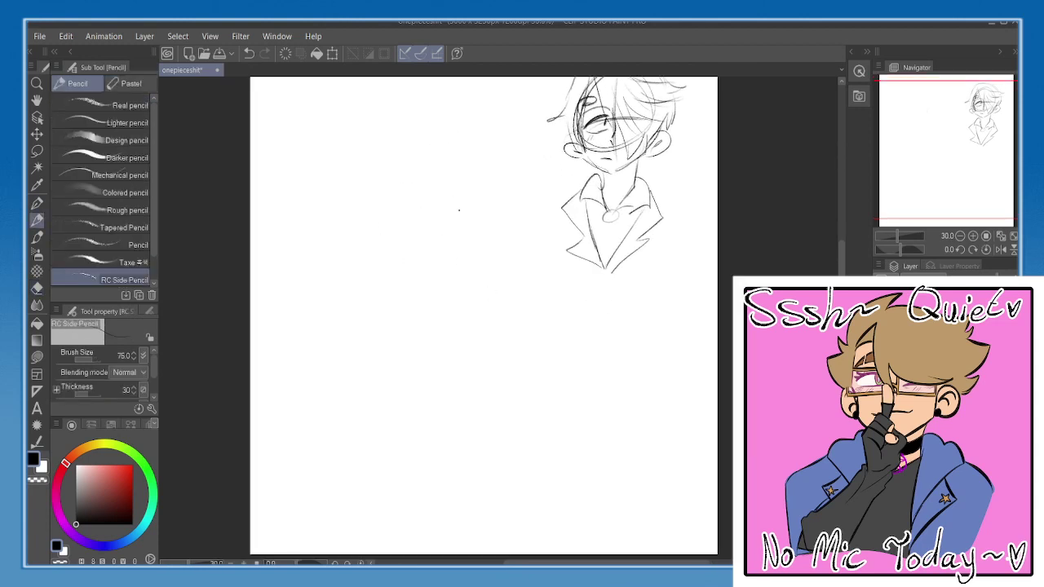
scroll(459, 210, "up", 1)
left_click_drag(431, 175, 447, 179)
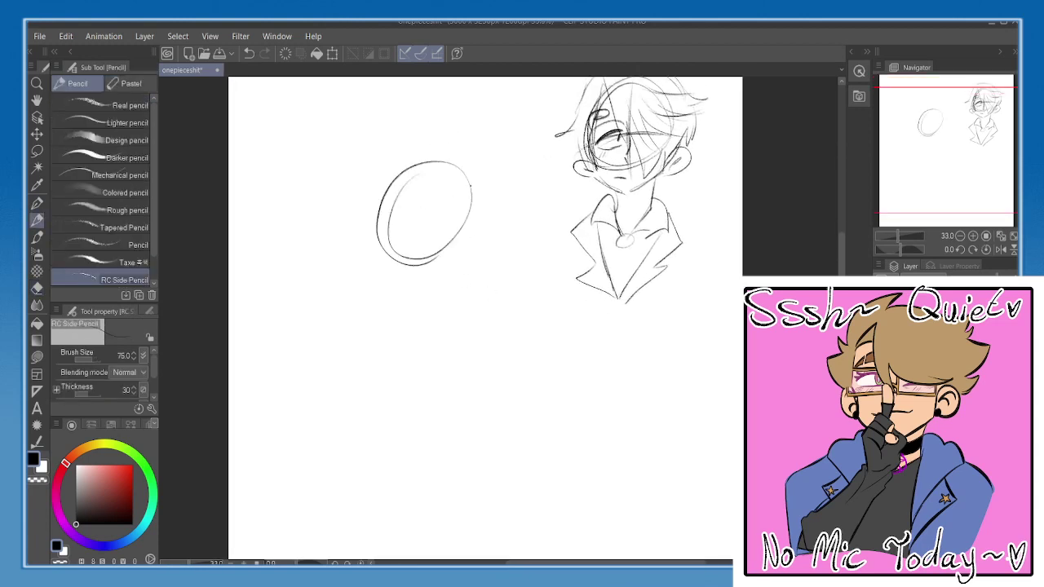
key("ctrl+z")
left_click_drag(451, 223, 449, 231)
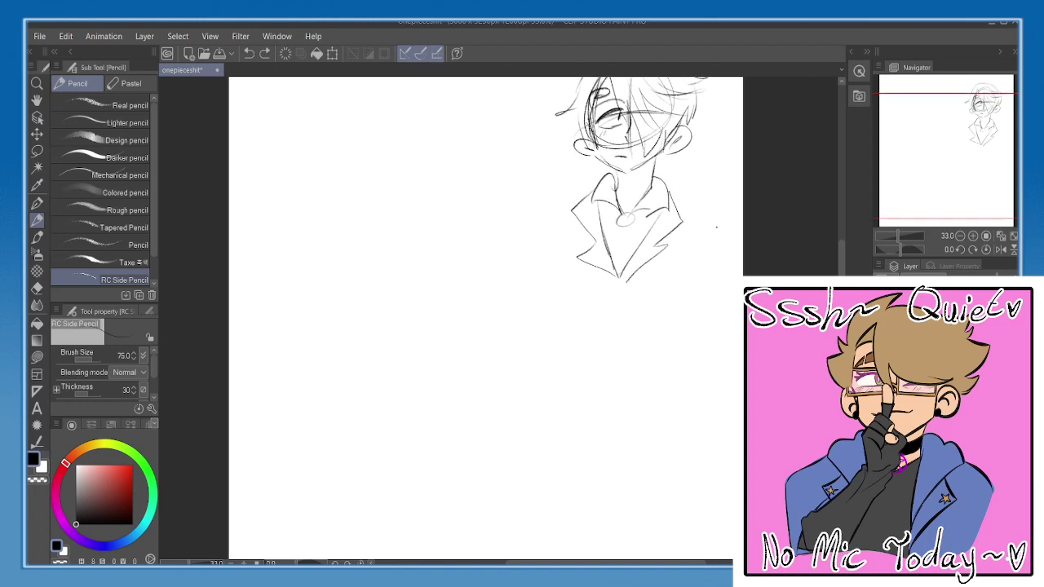
- Sketch both shoulder lines beside the lapels and the torso's left side curving in to the waist
mouse_move(679, 210)
left_mouse_down()
mouse_move(703, 215)
mouse_move(711, 228)
left_mouse_up()
key("ctrl+z")
left_click_drag(580, 202, 548, 210)
mouse_move(521, 244)
left_mouse_down()
mouse_move(517, 278)
mouse_move(560, 304)
mouse_move(574, 344)
left_mouse_up()
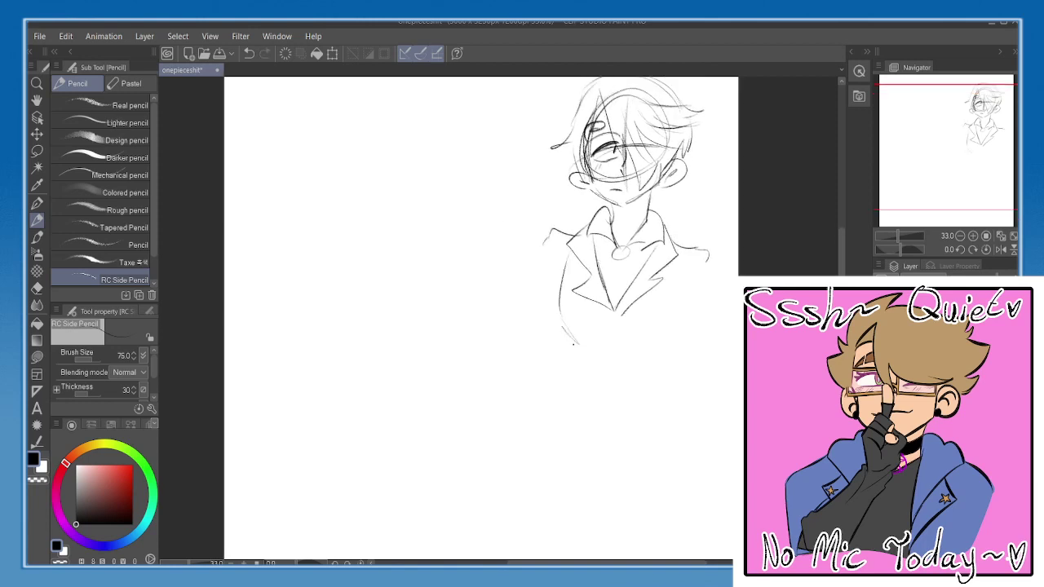
- Close the jacket torso with its right side, a flared waist hem and a vertical front line
mouse_move(685, 269)
left_mouse_down()
mouse_move(676, 321)
mouse_move(652, 367)
mouse_move(575, 383)
mouse_move(582, 398)
mouse_move(632, 385)
left_mouse_up()
key("ctrl+z")
key("ctrl+z")
key("ctrl+z")
mouse_move(571, 352)
left_mouse_down()
mouse_move(606, 387)
mouse_move(646, 377)
left_mouse_up()
left_click_drag(611, 313, 612, 383)
key("ctrl+z")
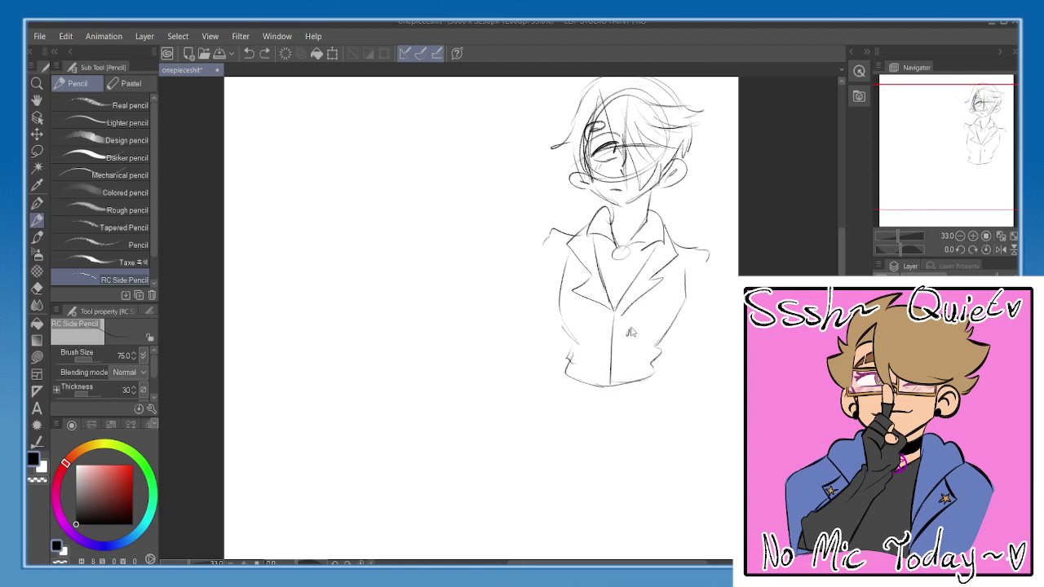
- Add two rows of jacket buttons and the inner shirt lines between the lapels
left_click_drag(627, 324, 628, 365)
key("ctrl+z")
mouse_move(605, 279)
left_mouse_down()
mouse_move(609, 309)
mouse_move(621, 309)
mouse_move(610, 307)
left_mouse_up()
key("ctrl+z")
key("ctrl+z")
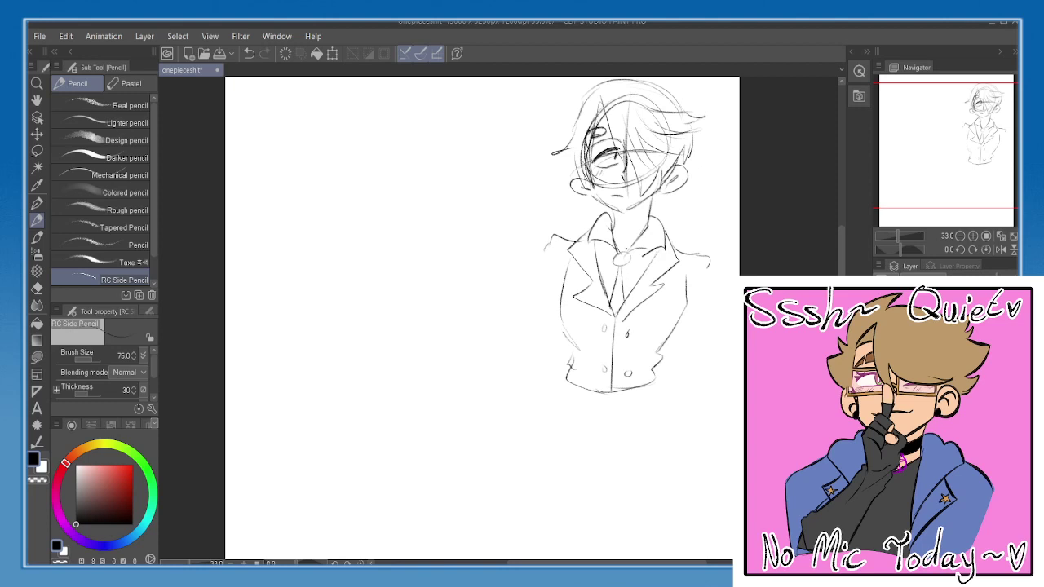
- Draw the tie between the lapels and hatch shading on the tie and under the chin
left_click_drag(676, 249, 666, 268)
mouse_move(603, 235)
left_mouse_down()
mouse_move(637, 244)
mouse_move(610, 250)
left_mouse_up()
mouse_move(640, 217)
left_mouse_down()
mouse_move(619, 246)
mouse_move(602, 325)
left_mouse_up()
left_click_drag(612, 301, 605, 322)
left_click_drag(603, 248, 610, 260)
left_click_drag(611, 277, 632, 300)
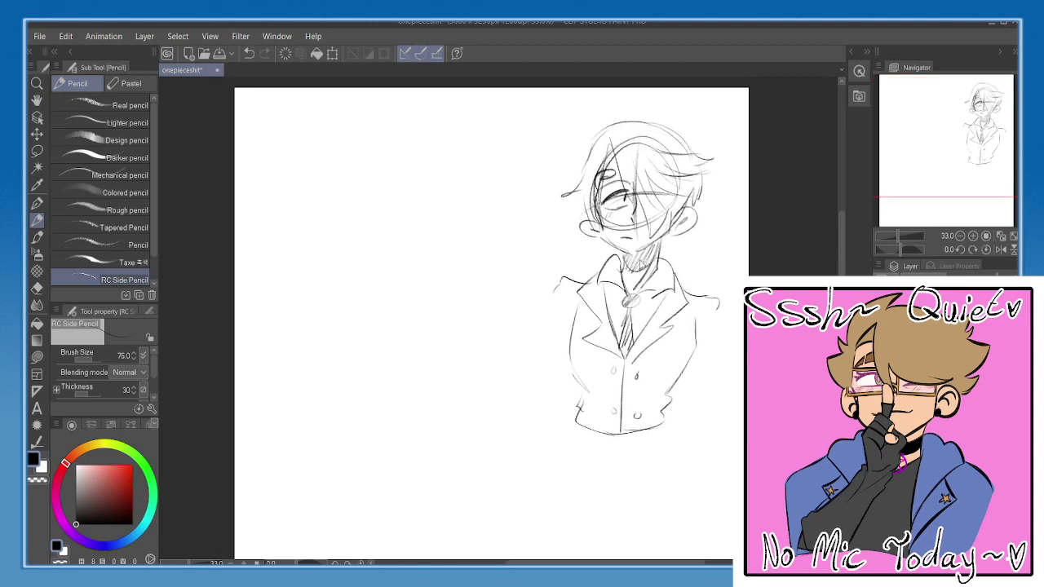
- Move the finished bust to the left side of the page and sketch a second rounded head shape beside it
left_click_drag(697, 253, 419, 250)
left_click_drag(614, 243, 603, 228)
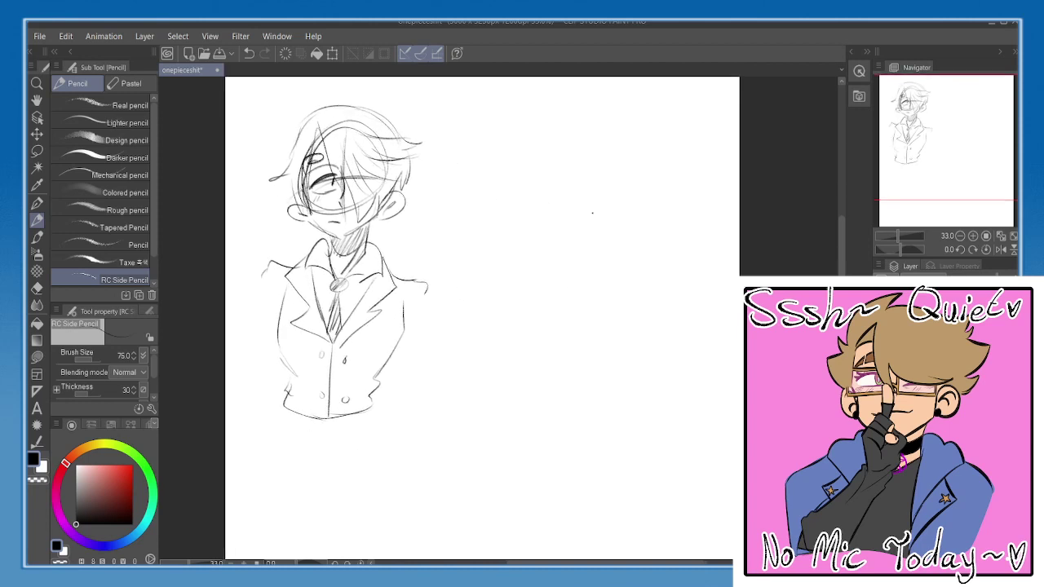
mouse_move(574, 154)
left_mouse_down()
mouse_move(556, 167)
mouse_move(607, 237)
left_mouse_up()
key("ctrl+z")
mouse_move(582, 148)
left_mouse_down()
mouse_move(538, 191)
mouse_move(578, 153)
mouse_move(540, 220)
left_mouse_up()
left_click_drag(593, 176, 585, 214)
key("ctrl+z")
left_click_drag(590, 154, 582, 256)
left_click_drag(587, 196, 582, 254)
key("ctrl+z")
key("ctrl+z")
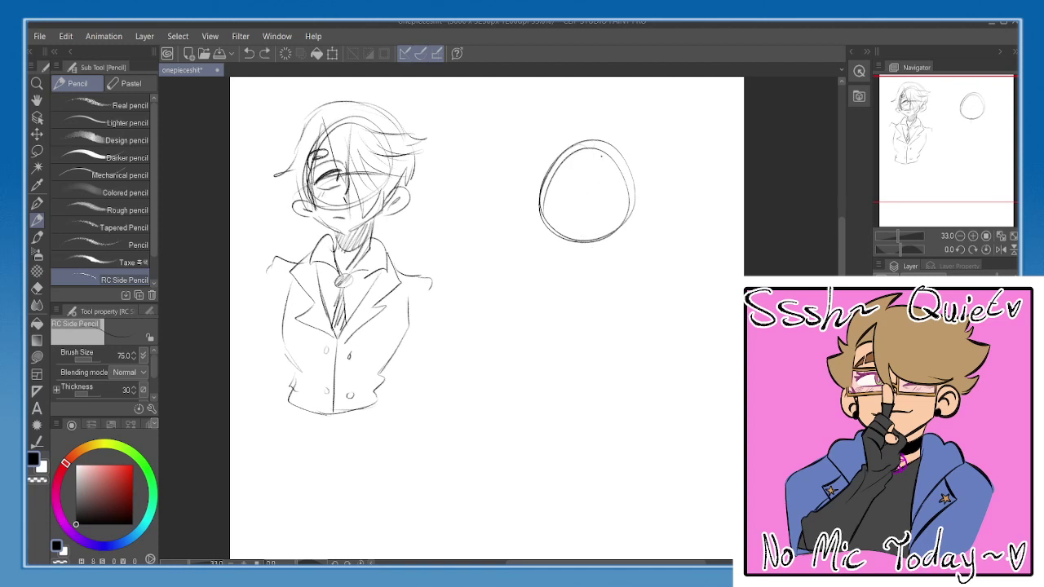
- Add a vertical centre guide and a curved horizontal eye guide to the second head
left_click_drag(596, 170, 582, 266)
key("ctrl+z")
left_click_drag(585, 152, 583, 266)
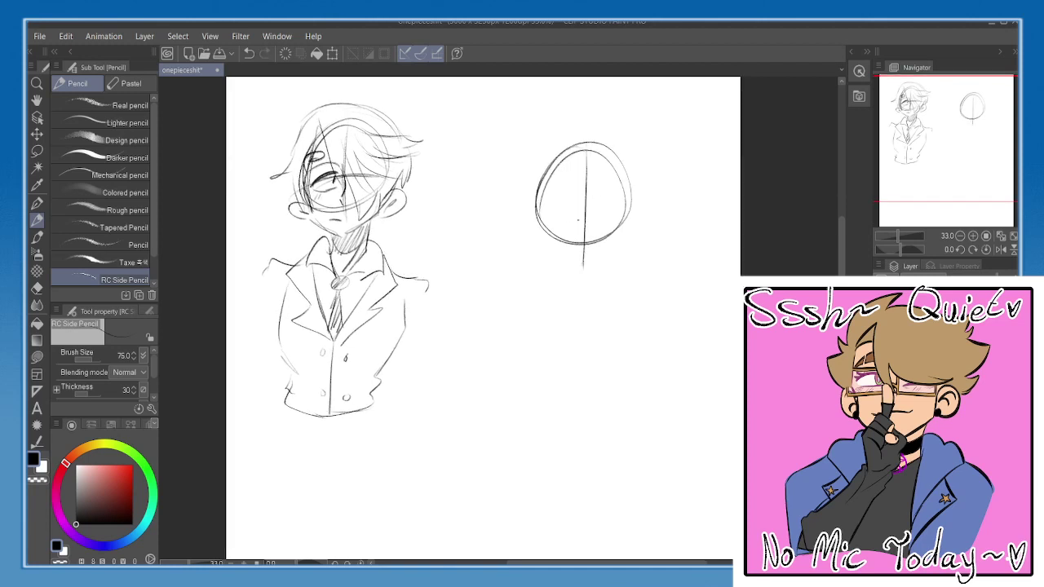
mouse_move(530, 230)
left_mouse_down()
mouse_move(631, 215)
mouse_move(598, 205)
left_mouse_up()
key("ctrl+z")
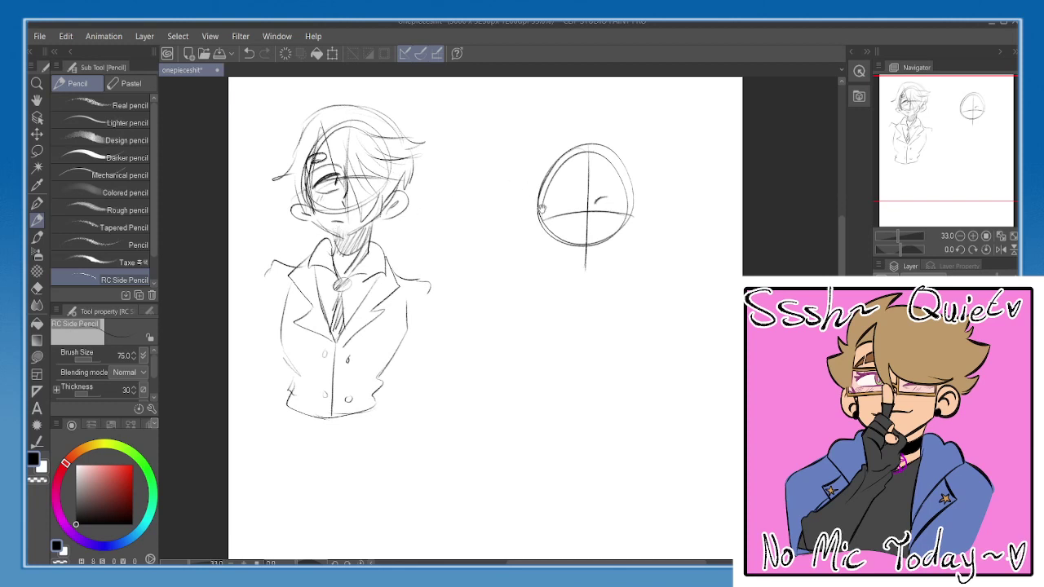
- Sketch the second head's visible eye with its pupil on the right half of the face
mouse_move(542, 209)
left_mouse_down()
mouse_move(522, 224)
mouse_move(602, 212)
mouse_move(574, 204)
mouse_move(600, 227)
mouse_move(603, 218)
left_mouse_up()
key("ctrl+z")
key("ctrl+z")
key("e")
key("p")
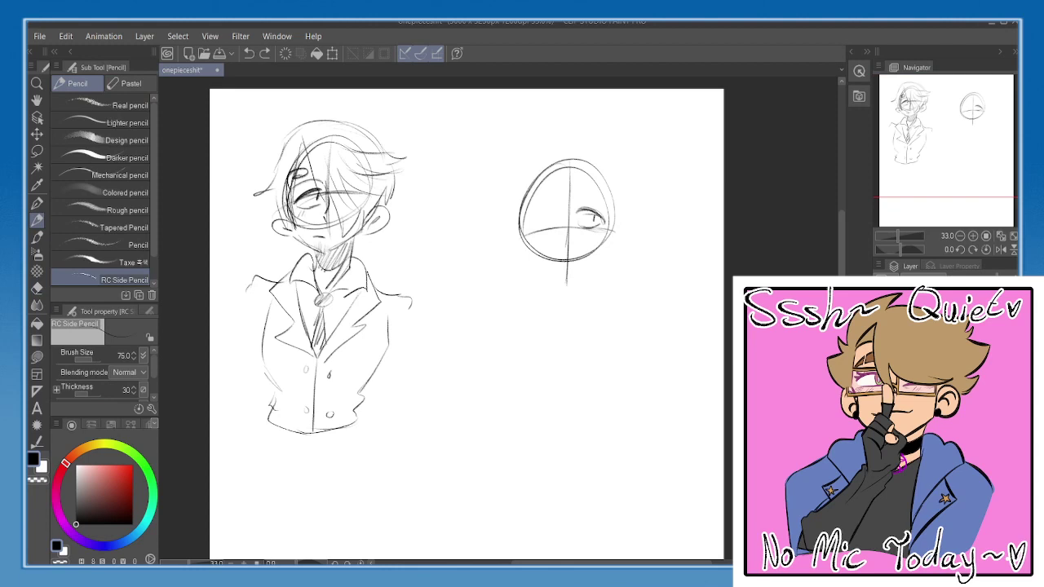
- Add the curled eyebrow, nose, pointed jaw and right ear to the second head
mouse_move(576, 206)
left_mouse_down()
mouse_move(606, 203)
mouse_move(531, 261)
mouse_move(557, 287)
left_mouse_up()
key("ctrl+z")
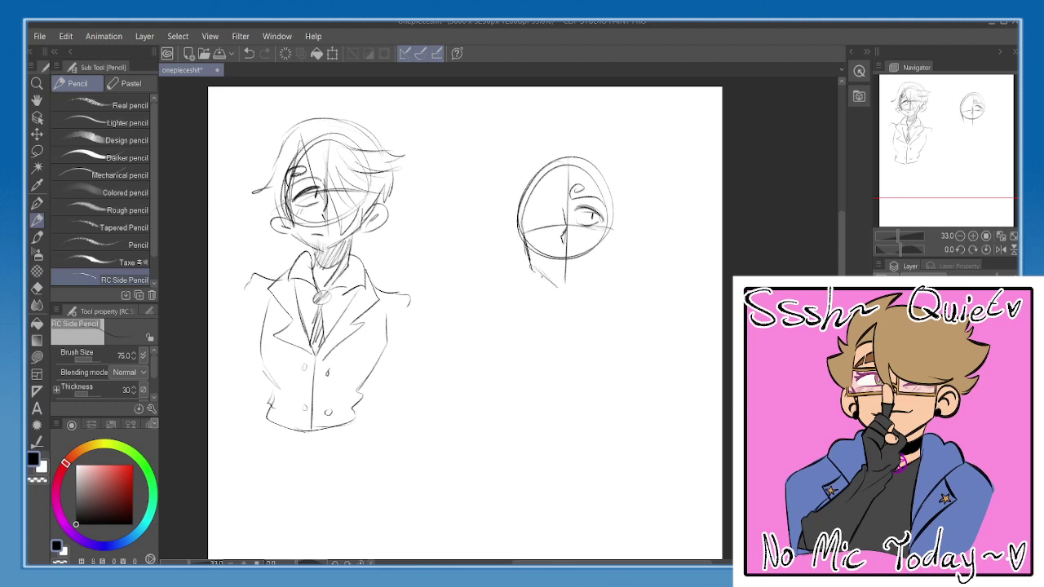
key("ctrl+z")
mouse_move(520, 214)
left_mouse_down()
mouse_move(538, 271)
mouse_move(565, 287)
mouse_move(613, 253)
left_mouse_up()
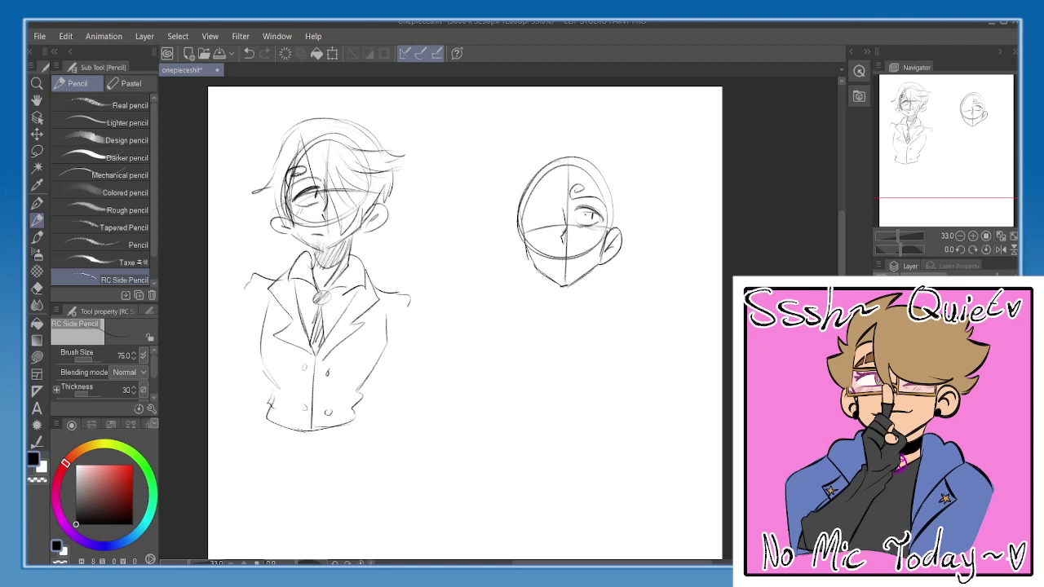
- Sketch the second head's mouth with a thin moustache and a short goatee on the chin
left_click_drag(563, 263, 564, 257)
left_click_drag(553, 257, 561, 256)
key("ctrl+z")
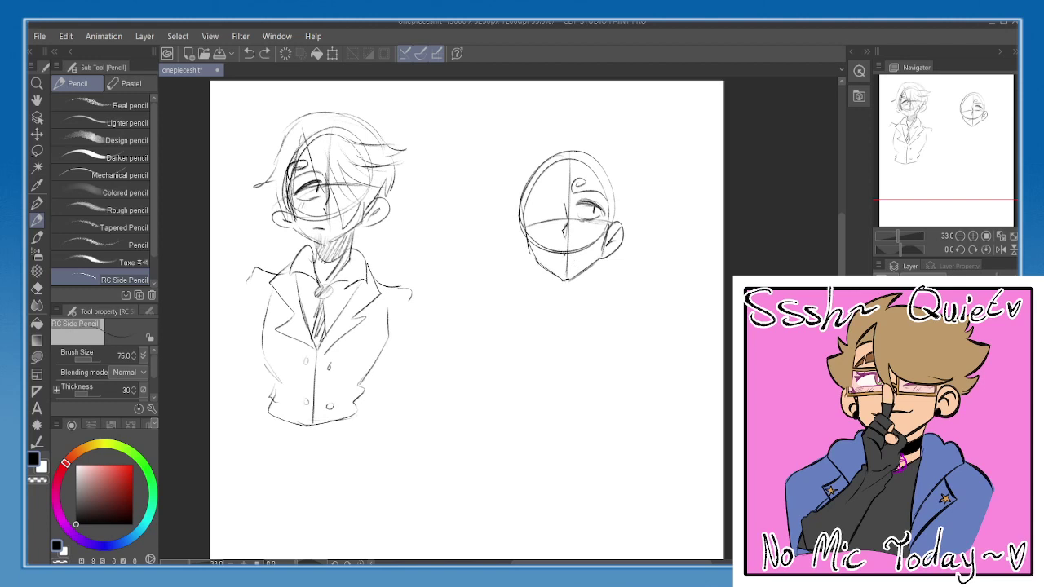
key("ctrl+z")
left_click_drag(563, 254, 582, 254)
left_click_drag(572, 259, 564, 275)
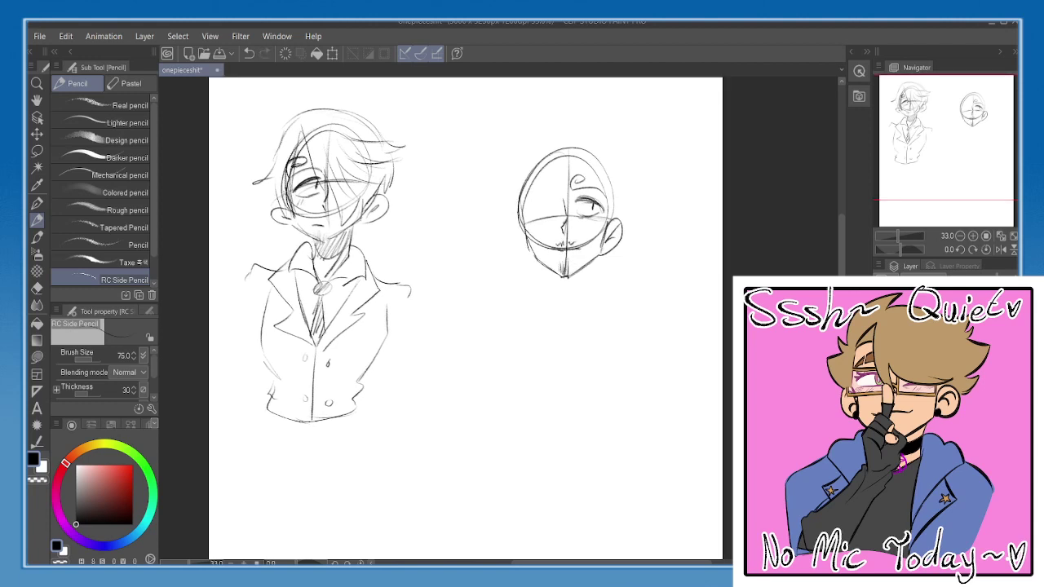
key("ctrl+z")
left_click_drag(563, 240, 570, 275)
left_click_drag(578, 265, 575, 273)
- Sketch the second head's long fringe over one eye, outer strands on the left and hair above the ear
left_click_drag(582, 210, 572, 225)
left_click_drag(585, 182, 525, 244)
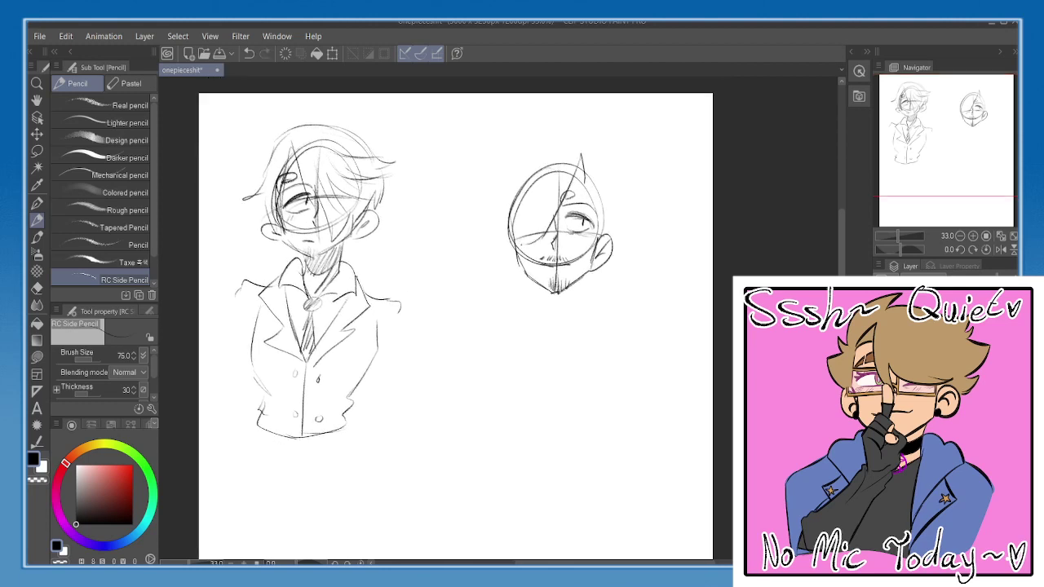
left_click_drag(502, 194, 503, 286)
mouse_move(506, 269)
left_mouse_down()
mouse_move(515, 292)
mouse_move(555, 216)
mouse_move(536, 256)
left_mouse_up()
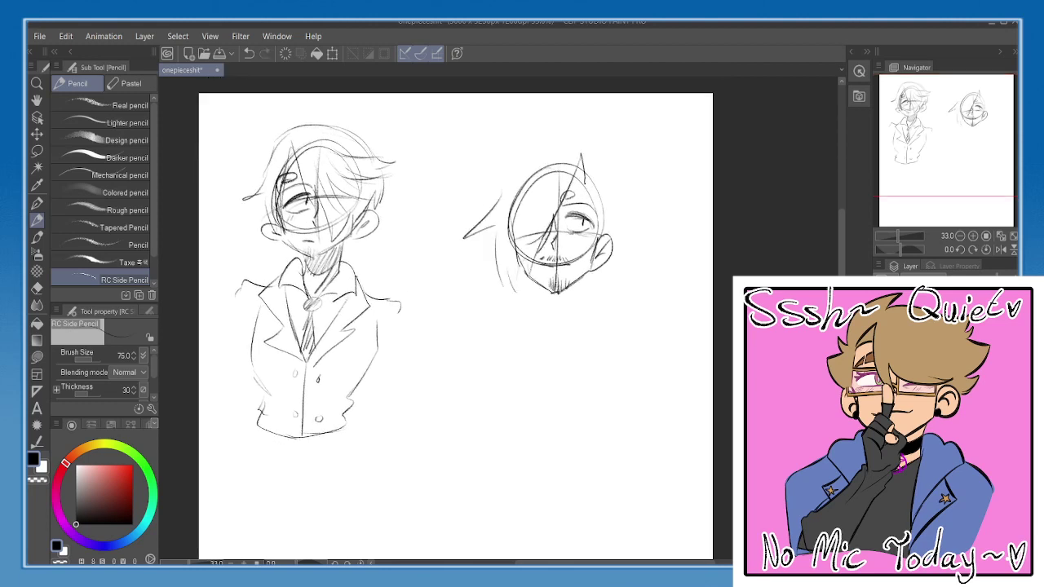
left_click_drag(590, 182, 598, 182)
left_click_drag(598, 182, 596, 224)
left_click_drag(602, 174, 608, 214)
left_click_drag(613, 200, 616, 219)
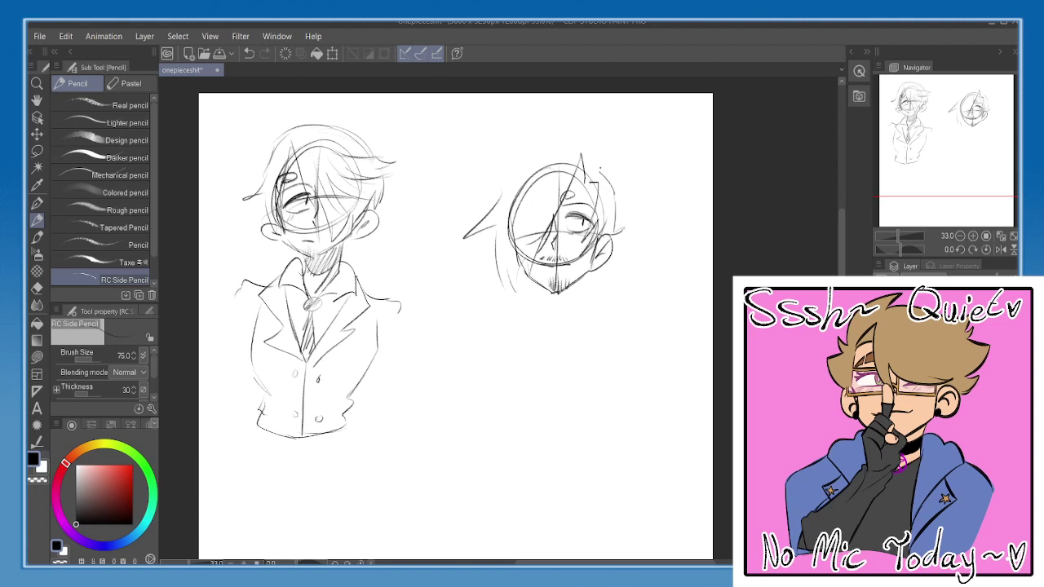
- Join the hair across the crown and fill the long fringe with flowing strand lines
left_click_drag(598, 163, 593, 147)
mouse_move(592, 148)
left_mouse_down()
mouse_move(498, 164)
mouse_move(580, 146)
mouse_move(494, 170)
mouse_move(481, 224)
left_mouse_up()
key("ctrl+z")
left_click_drag(530, 184, 507, 259)
mouse_move(554, 187)
left_mouse_down()
mouse_move(521, 250)
mouse_move(530, 246)
left_mouse_up()
left_click_drag(564, 160, 517, 220)
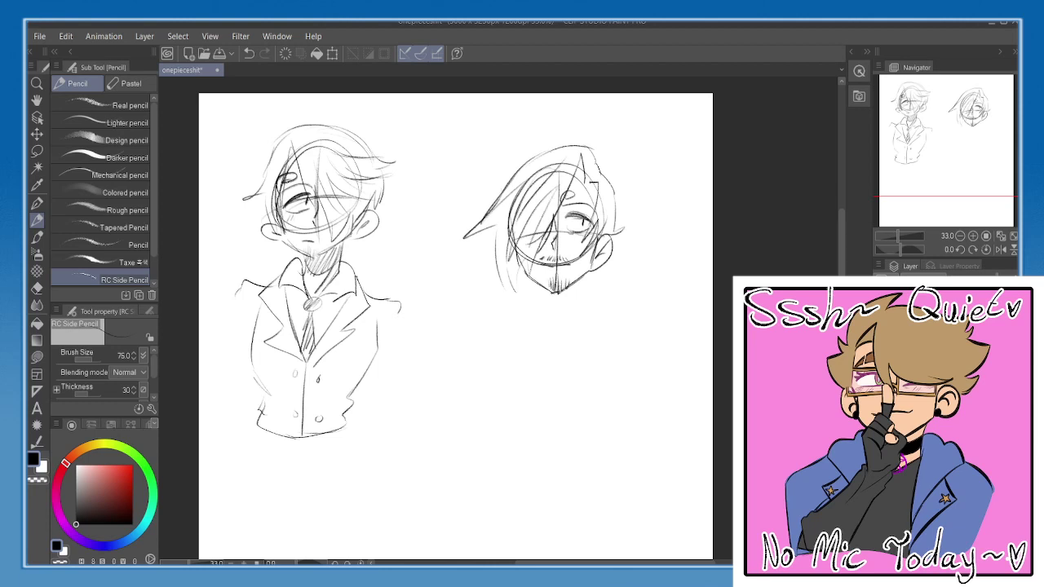
- Sketch the second figure's neck and the left half of the shirt collar
mouse_move(601, 245)
left_mouse_down()
mouse_move(593, 239)
mouse_move(580, 308)
left_mouse_up()
mouse_move(590, 269)
left_mouse_down()
mouse_move(580, 310)
mouse_move(537, 300)
mouse_move(548, 334)
left_mouse_up()
key("ctrl+z")
key("ctrl+z")
key("ctrl+z")
left_click_drag(582, 292, 559, 324)
left_click_drag(528, 288, 502, 320)
left_click_drag(503, 318, 543, 329)
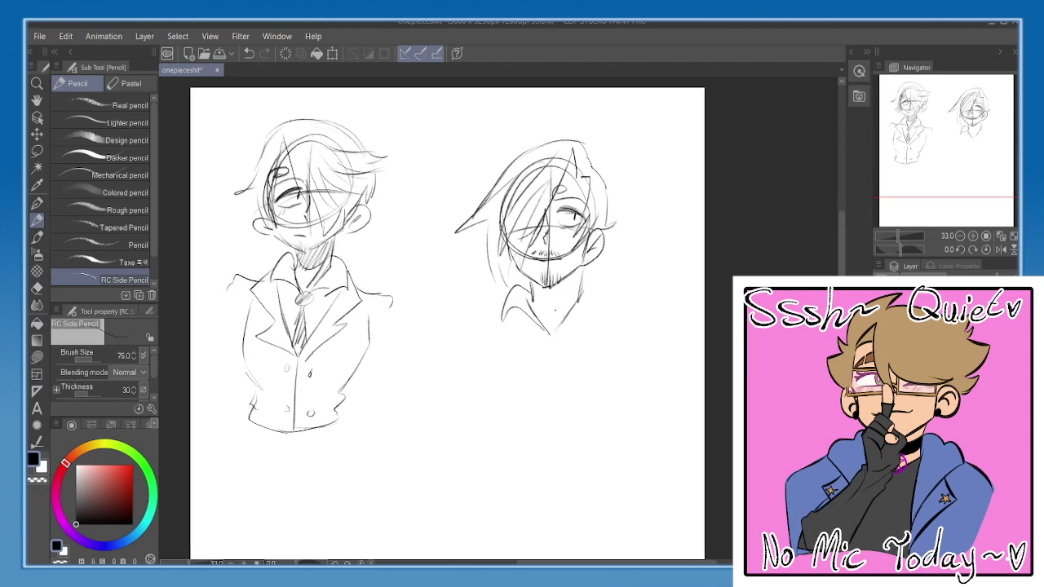
- Draw the right half of the collar and the open V-shaped shirt front on the second figure
mouse_move(581, 289)
left_mouse_down()
mouse_move(597, 324)
mouse_move(550, 332)
mouse_move(545, 364)
left_mouse_up()
mouse_move(571, 315)
left_mouse_down()
mouse_move(544, 363)
mouse_move(550, 353)
left_mouse_up()
key("ctrl+z")
key("ctrl+z")
key("ctrl+z")
left_click_drag(535, 314, 548, 363)
mouse_move(563, 317)
left_mouse_down()
mouse_move(548, 363)
mouse_move(540, 299)
mouse_move(548, 357)
left_mouse_up()
key("ctrl+z")
mouse_move(511, 271)
left_mouse_down()
mouse_move(542, 364)
mouse_move(592, 295)
mouse_move(571, 356)
left_mouse_up()
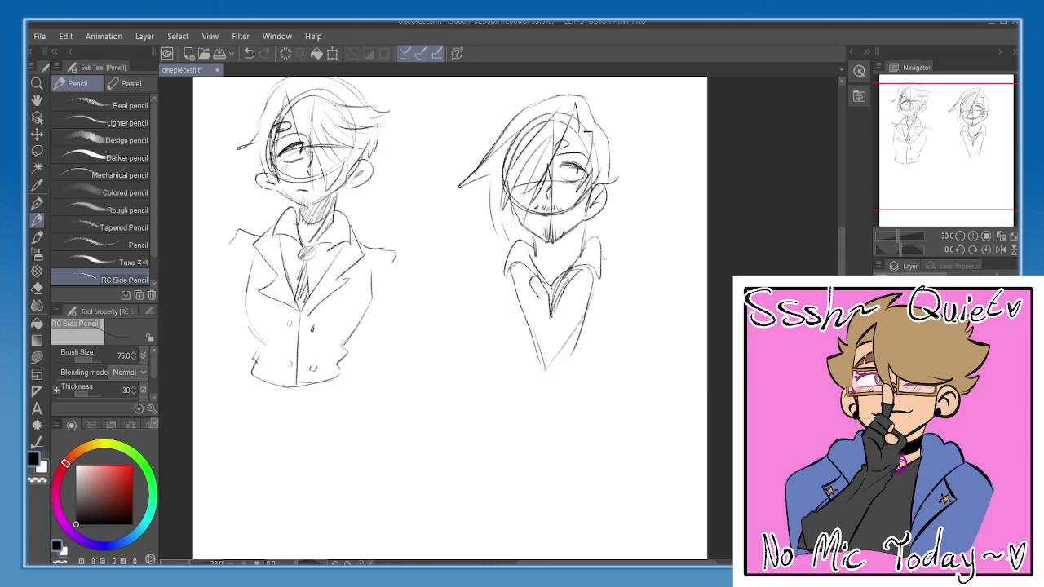
- Add jacket lapels and shoulder lines on both sides of the second figure's shirt
left_click_drag(602, 256, 553, 361)
left_click_drag(504, 267, 527, 343)
left_click_drag(578, 196, 579, 201)
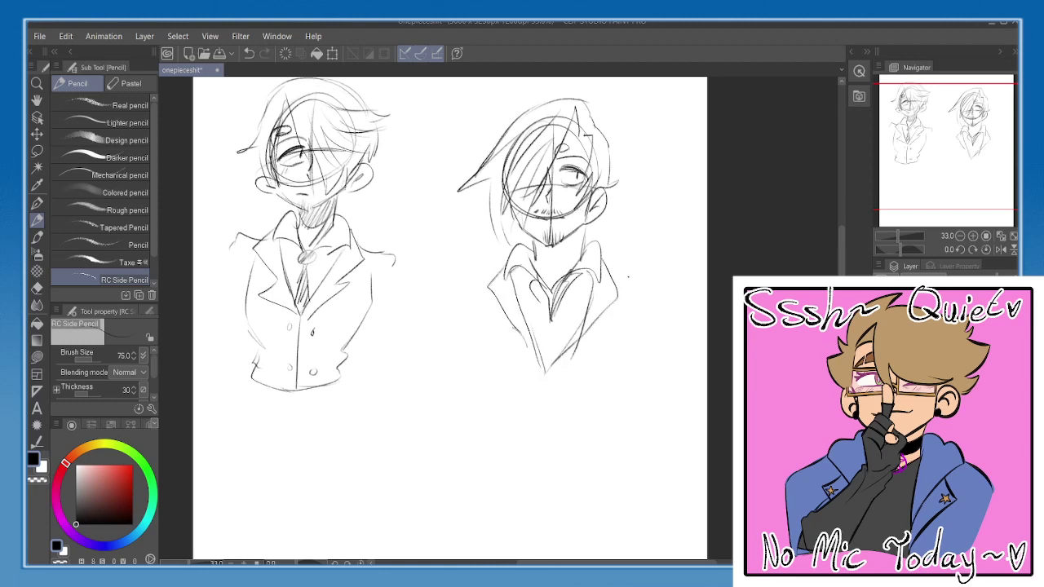
left_click_drag(620, 295, 632, 287)
left_click_drag(468, 277, 493, 282)
mouse_move(495, 217)
left_mouse_down()
mouse_move(503, 256)
mouse_move(491, 241)
left_mouse_up()
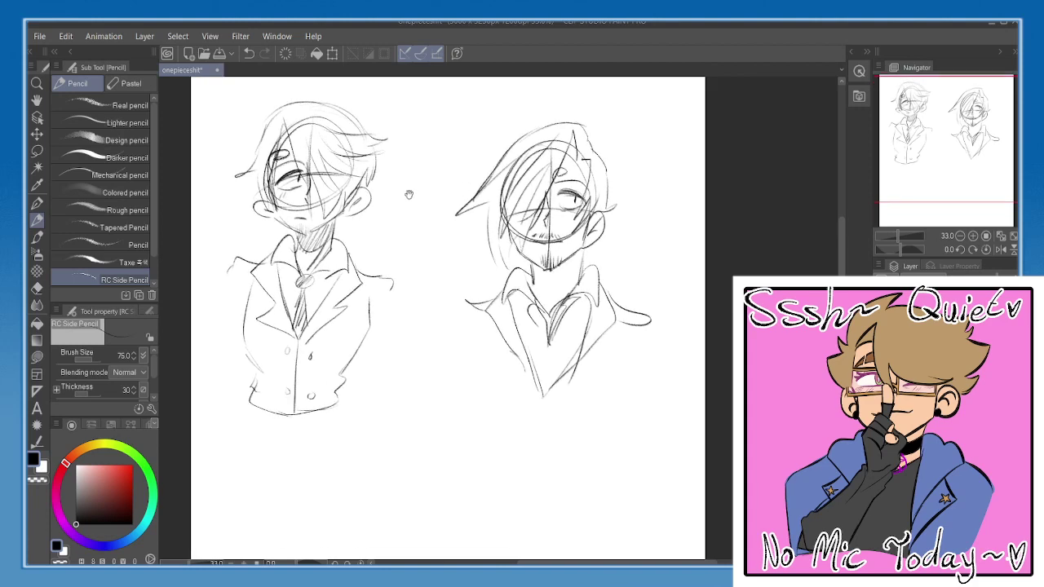
- Handwrite "Pre vs Post Skip" between the two busts
left_click_drag(408, 140, 415, 162)
mouse_move(402, 144)
left_mouse_down()
mouse_move(404, 167)
mouse_move(403, 155)
left_mouse_up()
mouse_move(414, 166)
left_mouse_down()
mouse_move(420, 154)
mouse_move(435, 190)
left_mouse_up()
mouse_move(428, 203)
left_mouse_down()
mouse_move(425, 229)
mouse_move(468, 218)
left_mouse_up()
mouse_move(533, 284)
left_mouse_down()
mouse_move(574, 274)
mouse_move(556, 302)
left_mouse_up()
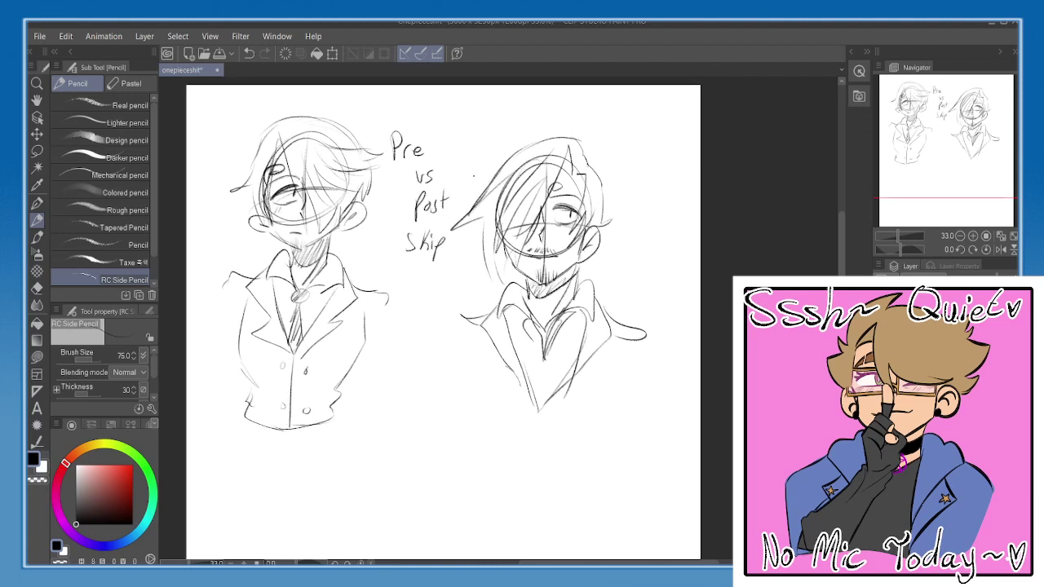
- Add sleeve seam lines at the left bust's shoulders and fold lines around its collar and tie
mouse_move(386, 296)
left_mouse_down()
mouse_move(397, 268)
mouse_move(378, 300)
left_mouse_up()
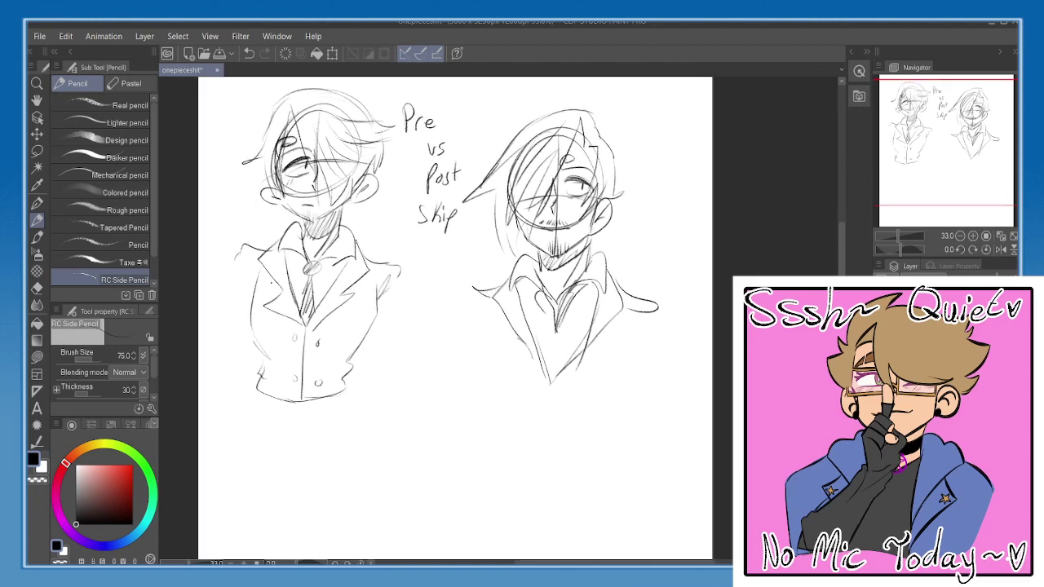
left_click_drag(260, 256, 253, 285)
left_click_drag(346, 241, 339, 260)
left_click_drag(331, 265, 318, 305)
left_click_drag(289, 256, 298, 305)
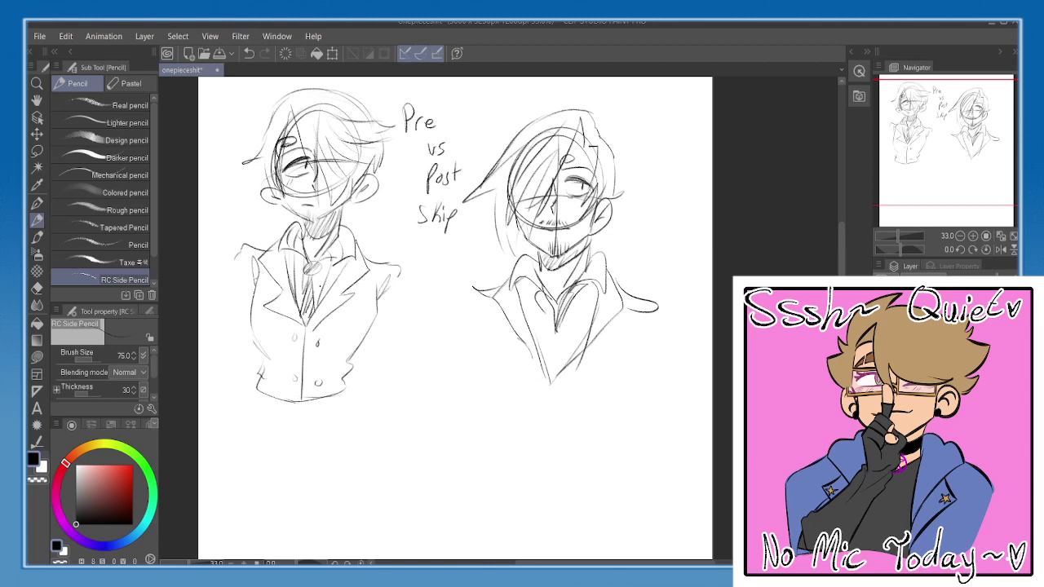
left_click_drag(374, 222, 369, 219)
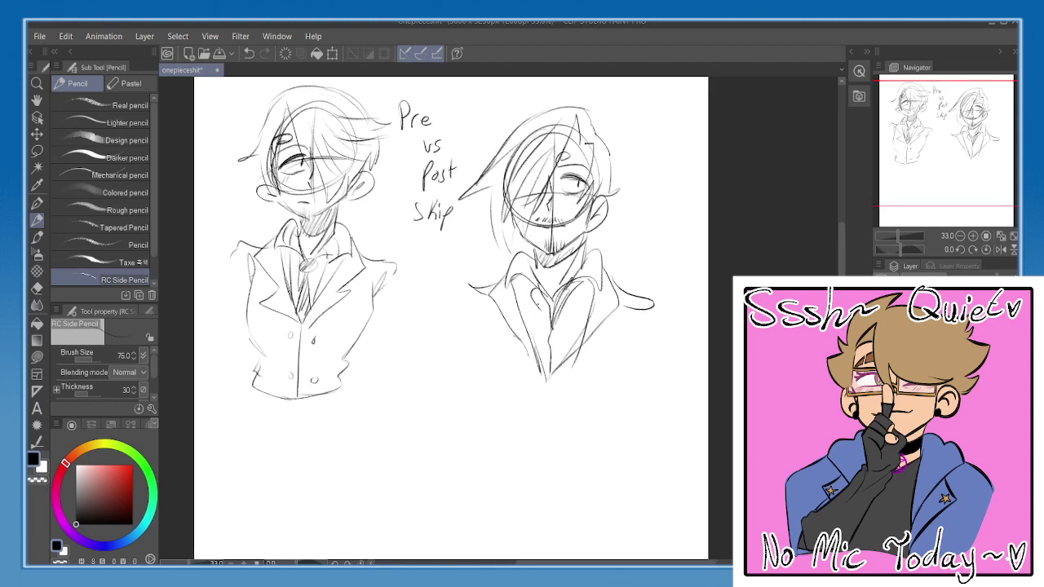
- Refine the right bust's open shirt with ruffled edges, fold lines and a collar crease
mouse_move(584, 277)
left_mouse_down()
mouse_move(559, 318)
mouse_move(548, 315)
mouse_move(572, 274)
mouse_move(577, 305)
left_mouse_up()
key("e")
key("p")
left_click_drag(536, 277, 550, 334)
mouse_move(582, 268)
left_mouse_down()
mouse_move(552, 334)
mouse_move(525, 273)
mouse_move(546, 295)
left_mouse_up()
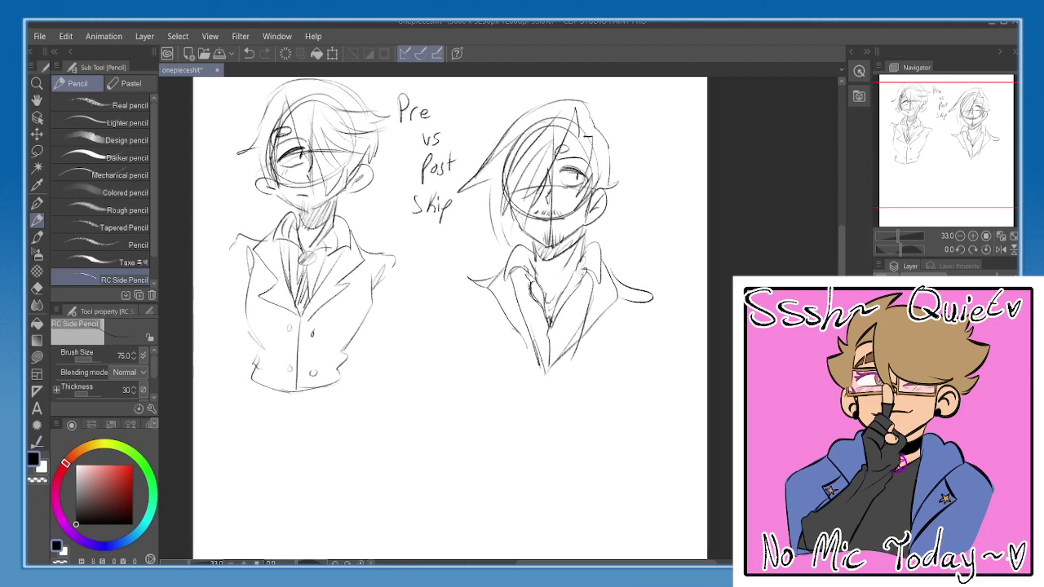
scroll(450, 317, "up", 2)
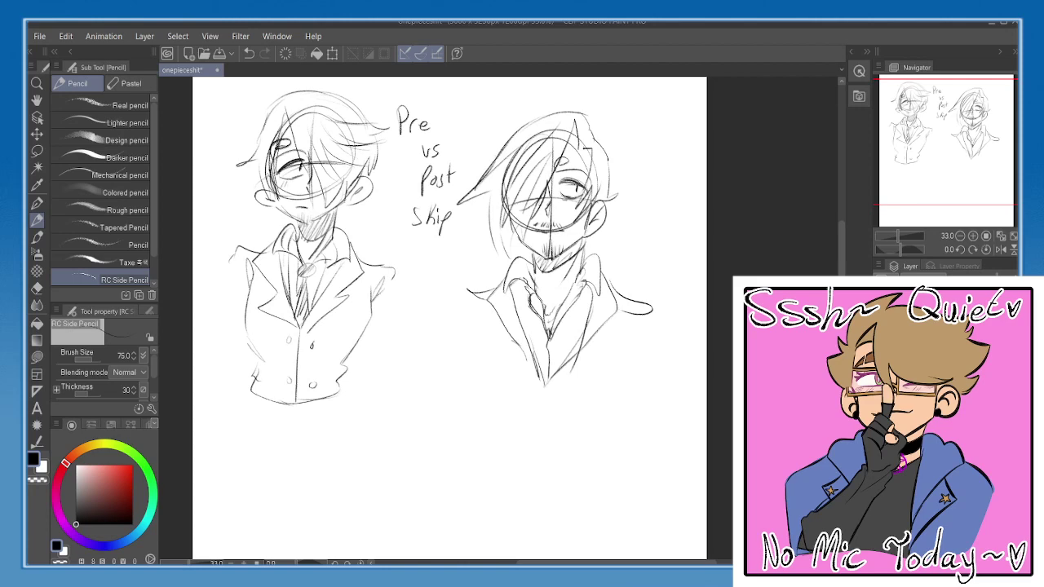
- Draw a cigarette at the left bust's mouth with a trail of smoke curling up to the page edge
left_click_drag(468, 213, 483, 215)
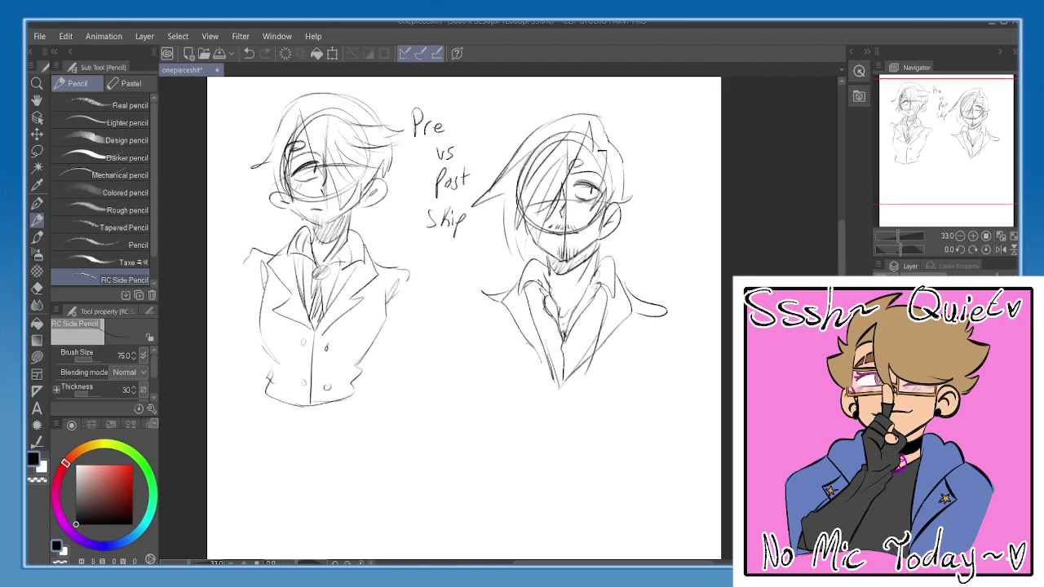
left_click_drag(302, 215, 298, 234)
mouse_move(279, 227)
left_mouse_down()
mouse_move(242, 143)
mouse_move(203, 101)
left_mouse_up()
left_click_drag(207, 137, 250, 226)
left_click_drag(585, 266, 569, 251)
mouse_move(585, 235)
left_mouse_down()
mouse_move(561, 237)
mouse_move(551, 258)
mouse_move(529, 244)
mouse_move(572, 236)
left_mouse_up()
key("ctrl+z")
key("ctrl+z")
key("ctrl+z")
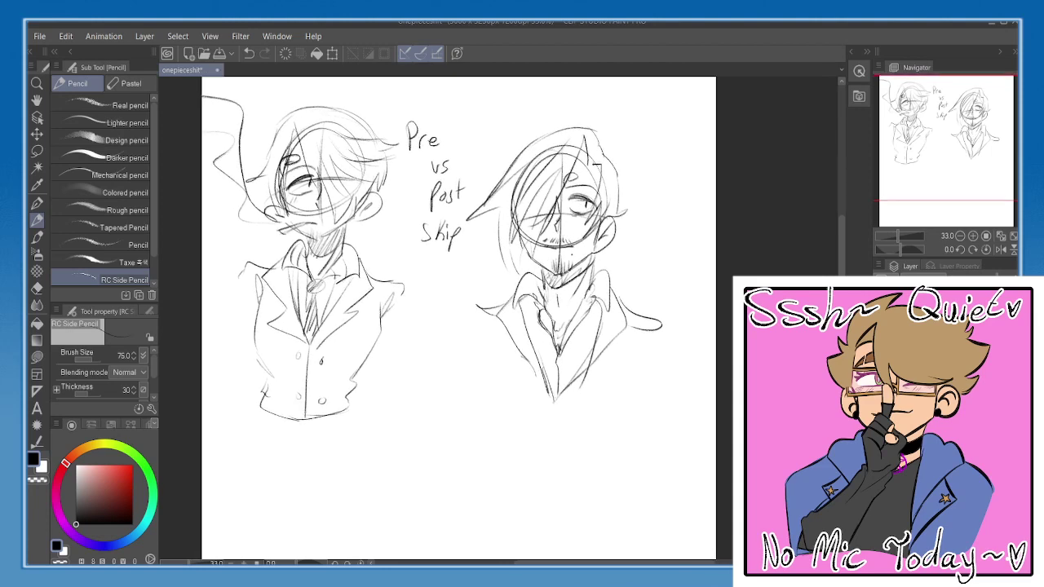
- Erase the long hair lock beside the right bust's face and redraw it with jagged strands along the cheek
key("e")
left_click_drag(482, 215, 518, 276)
key("p")
left_click_drag(471, 217, 496, 207)
left_click_drag(497, 210, 503, 249)
mouse_move(509, 233)
left_mouse_down()
mouse_move(518, 262)
mouse_move(537, 272)
left_mouse_up()
left_click_drag(541, 226, 533, 254)
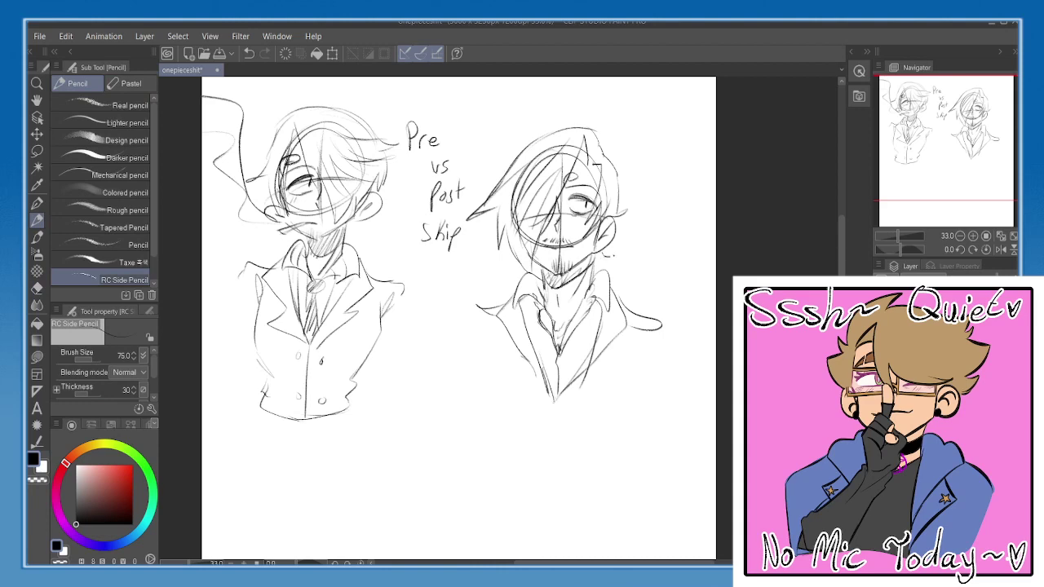
- Add a small hair tuft below the right bust's ear and strengthen the shoulder line nearest the lettering
key("ctrl+z")
left_click_drag(599, 255, 610, 255)
mouse_move(587, 158)
left_mouse_down()
mouse_move(607, 175)
mouse_move(612, 155)
left_mouse_up()
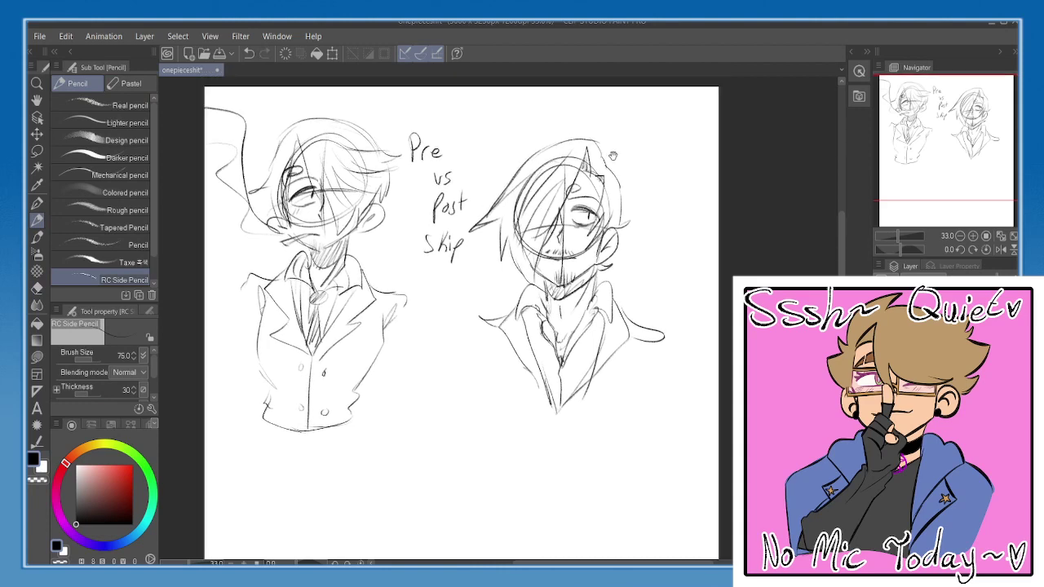
left_click_drag(674, 284, 673, 241)
left_click_drag(469, 283, 501, 274)
left_click_drag(476, 279, 504, 271)
left_click_drag(568, 217, 582, 257)
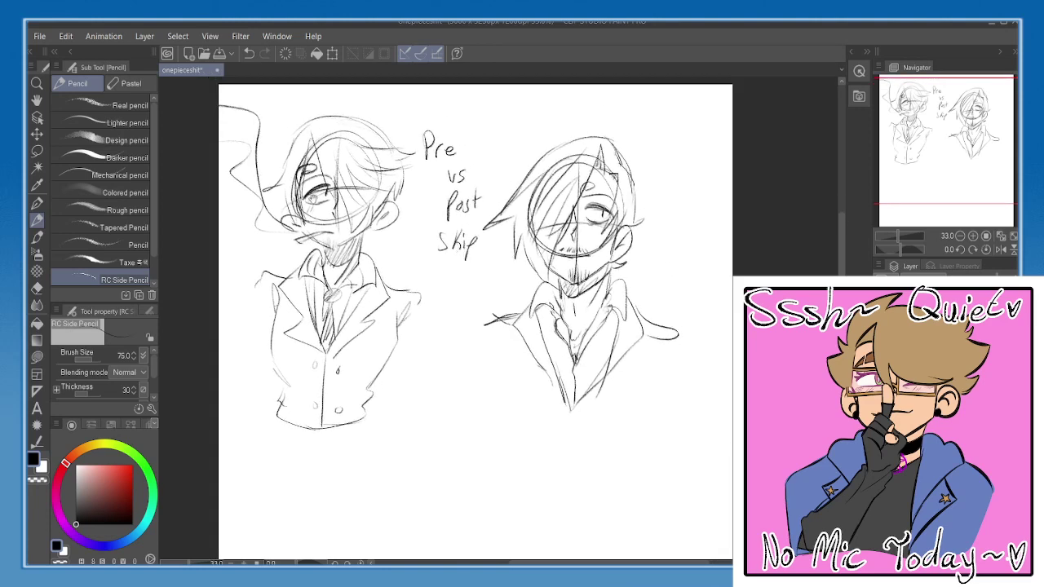
- Lasso the right bust, move it slightly up and away from the lettering, and clear the selection
left_click(37, 153)
mouse_move(594, 114)
left_mouse_down()
mouse_move(486, 209)
mouse_move(617, 449)
mouse_move(732, 198)
left_mouse_up()
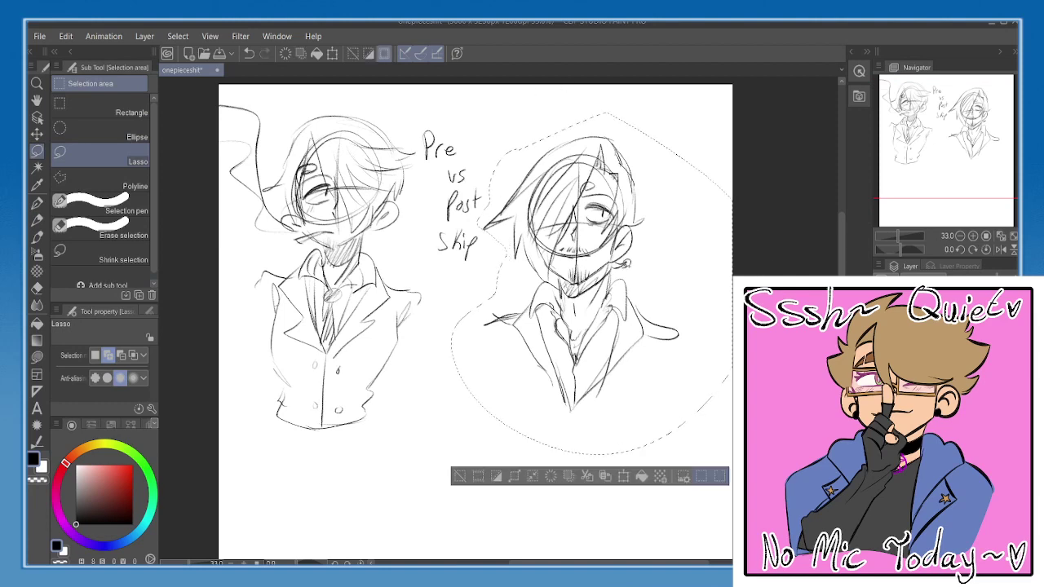
left_click(624, 477)
mouse_move(640, 371)
left_mouse_down()
mouse_move(671, 345)
mouse_move(670, 358)
left_mouse_up()
left_click(592, 462)
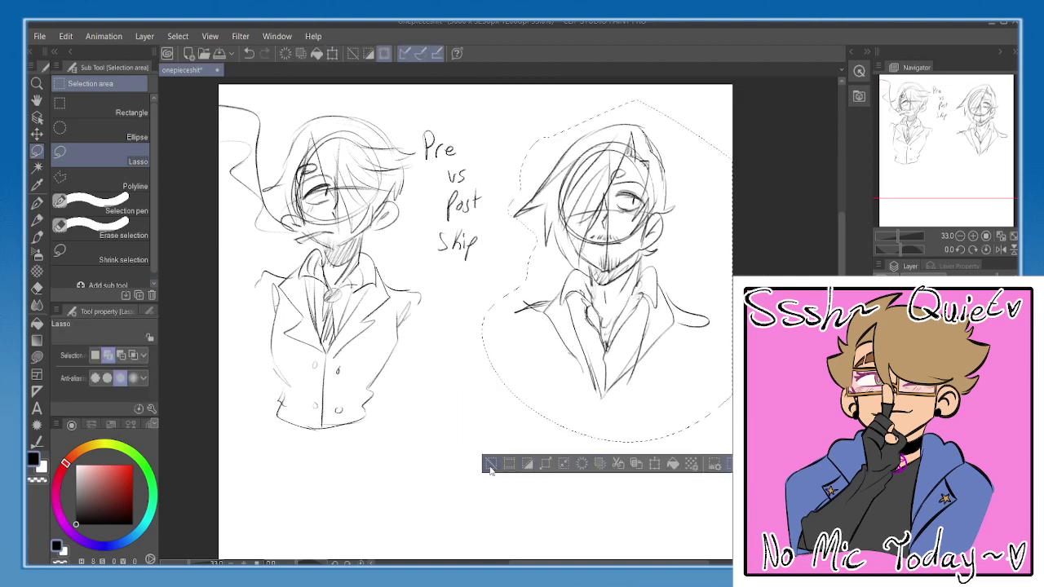
key("ctrl+d")
- Outline both sides of the right bust's torso and close it off with a line along the base
key("p")
left_click_drag(537, 331, 530, 398)
key("ctrl+z")
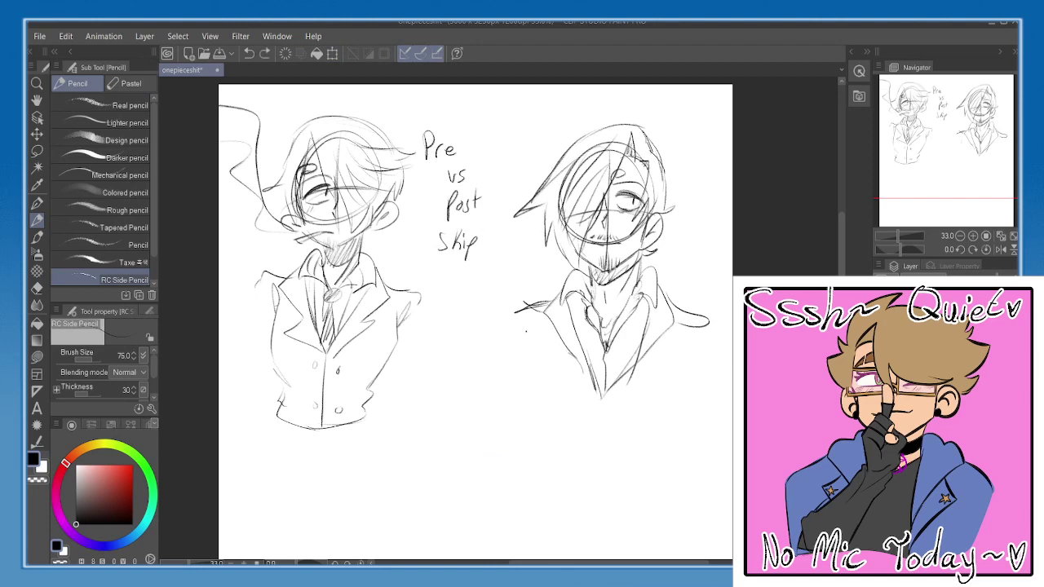
left_click_drag(523, 336, 533, 401)
left_click_drag(689, 352, 666, 401)
left_click_drag(584, 408, 578, 380)
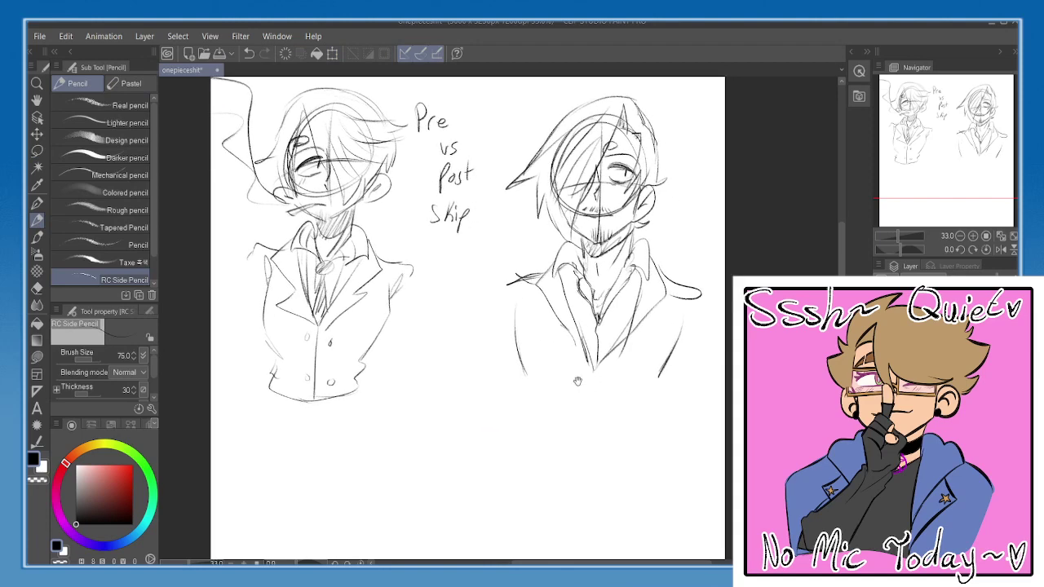
mouse_move(645, 378)
left_mouse_down()
mouse_move(543, 381)
mouse_move(551, 337)
left_mouse_up()
- Handwrite "I have no ideas lol;;;" in bold pen below the two busts
key("p")
mouse_move(372, 346)
left_mouse_down()
mouse_move(369, 323)
mouse_move(410, 325)
mouse_move(399, 354)
left_mouse_up()
mouse_move(388, 356)
left_mouse_down()
mouse_move(414, 346)
mouse_move(380, 398)
mouse_move(449, 391)
left_mouse_up()
left_click_drag(454, 378, 455, 379)
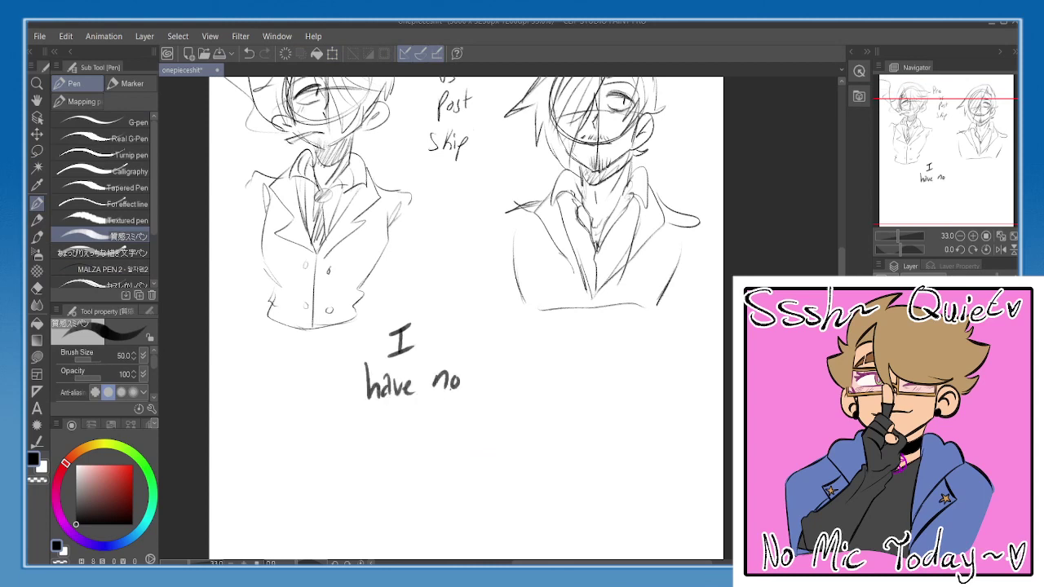
left_click_drag(414, 422, 413, 437)
mouse_move(420, 405)
left_mouse_down()
mouse_move(417, 437)
mouse_move(430, 437)
left_mouse_up()
left_click_drag(438, 424, 442, 437)
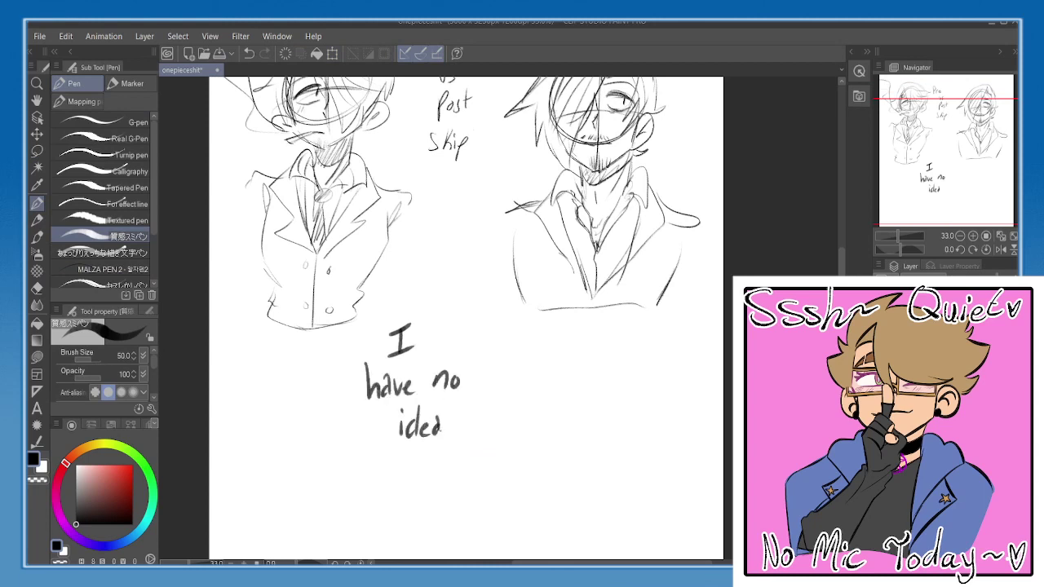
key("ctrl+z")
key("ctrl+z")
key("ctrl+y")
key("ctrl+y")
left_click_drag(423, 451, 423, 472)
left_click_drag(435, 458, 444, 468)
left_click_drag(455, 445, 448, 483)
left_click_drag(468, 444, 462, 478)
left_click_drag(481, 444, 472, 475)
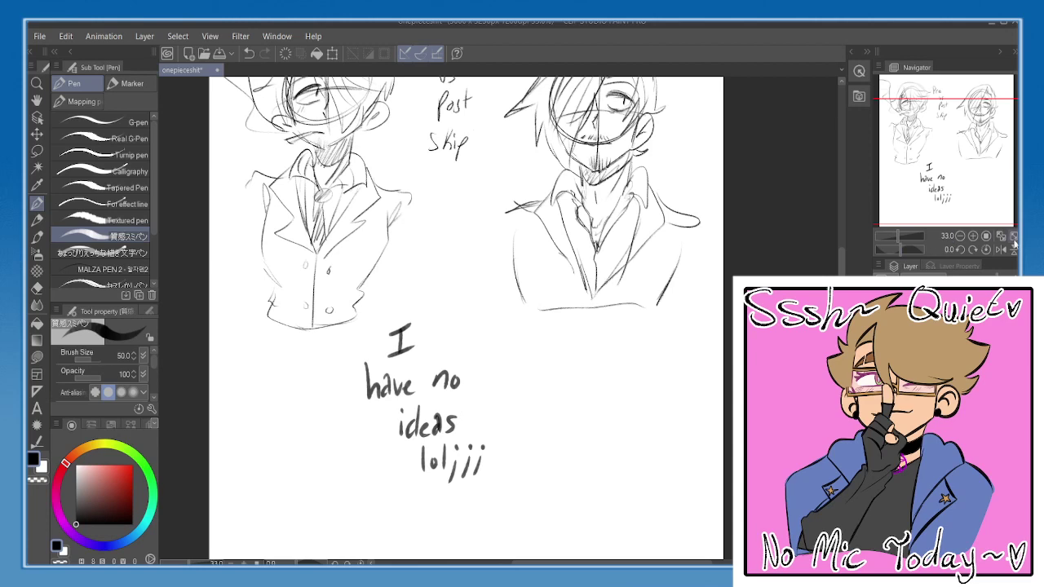
- Fit the whole page in view and save the file
left_click(1001, 236)
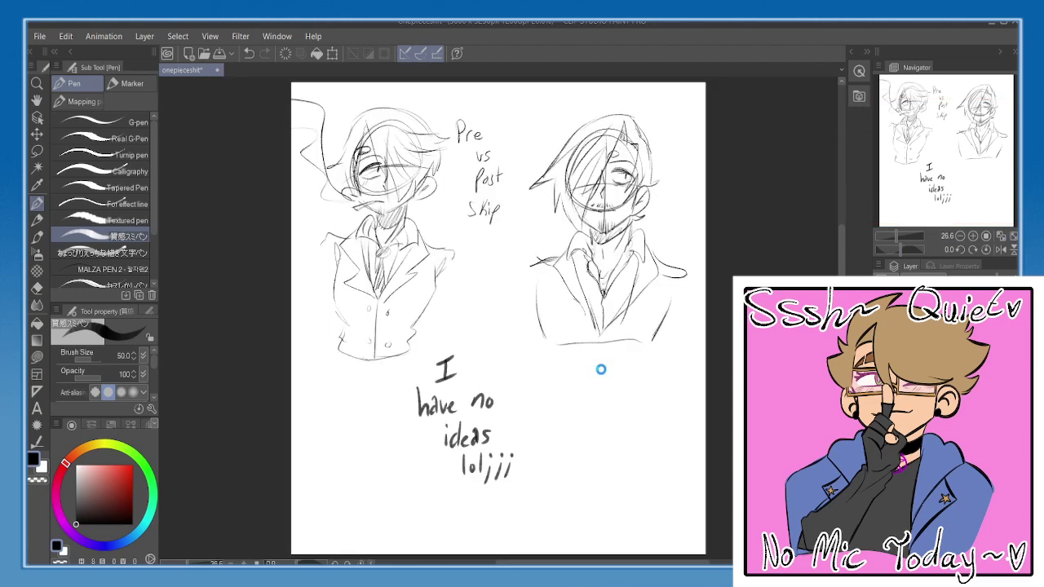
key("ctrl+s")
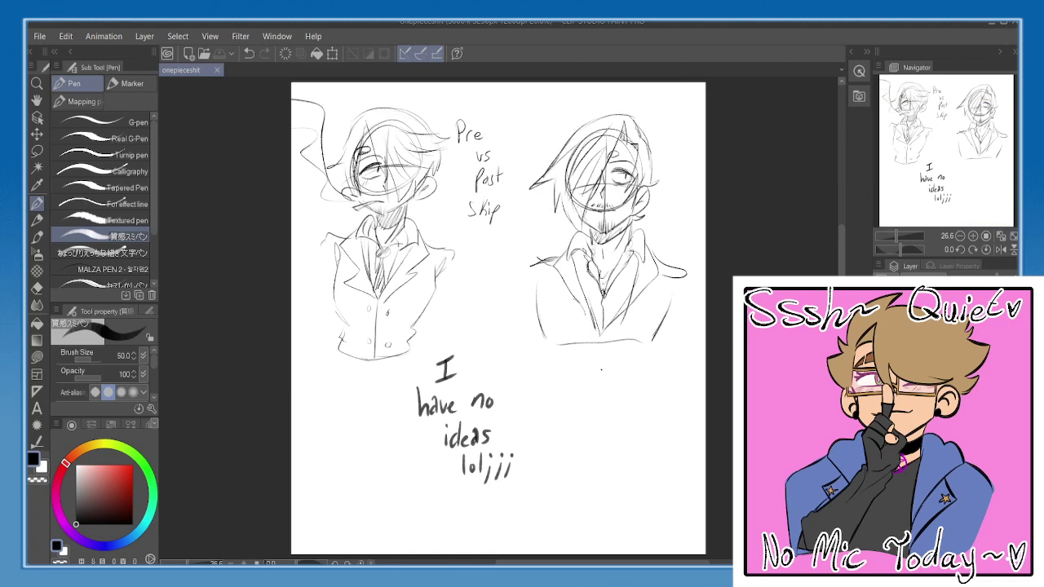
- Erase the handwritten note below the busts and nudge the whole comparison sketch slightly down and right
key("e")
mouse_move(482, 442)
left_mouse_down()
mouse_move(435, 478)
mouse_move(480, 380)
mouse_move(463, 361)
left_mouse_up()
key("p")
key("p")
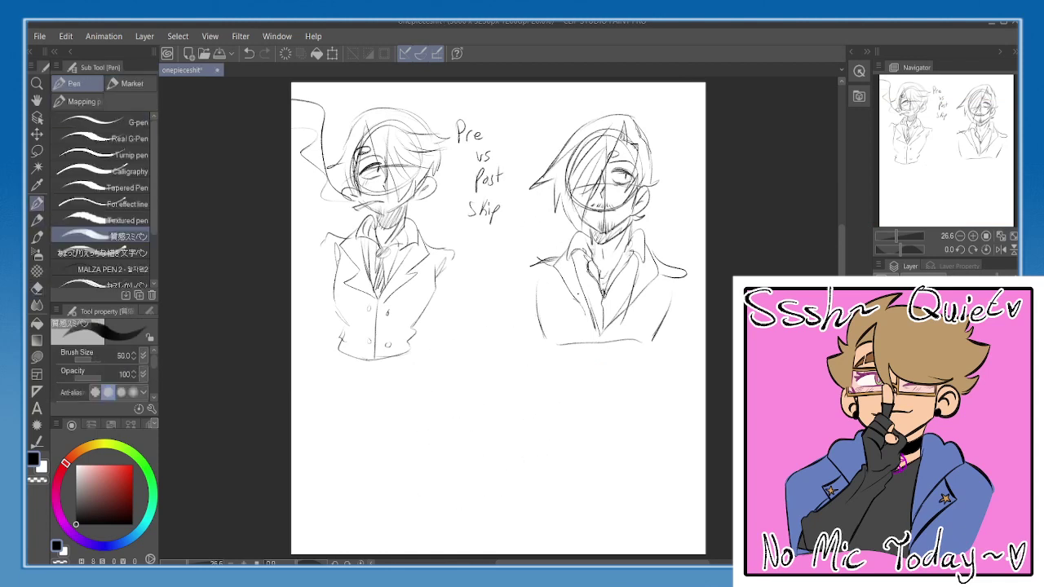
mouse_move(542, 319)
left_mouse_down()
mouse_move(544, 354)
mouse_move(551, 328)
left_mouse_up()
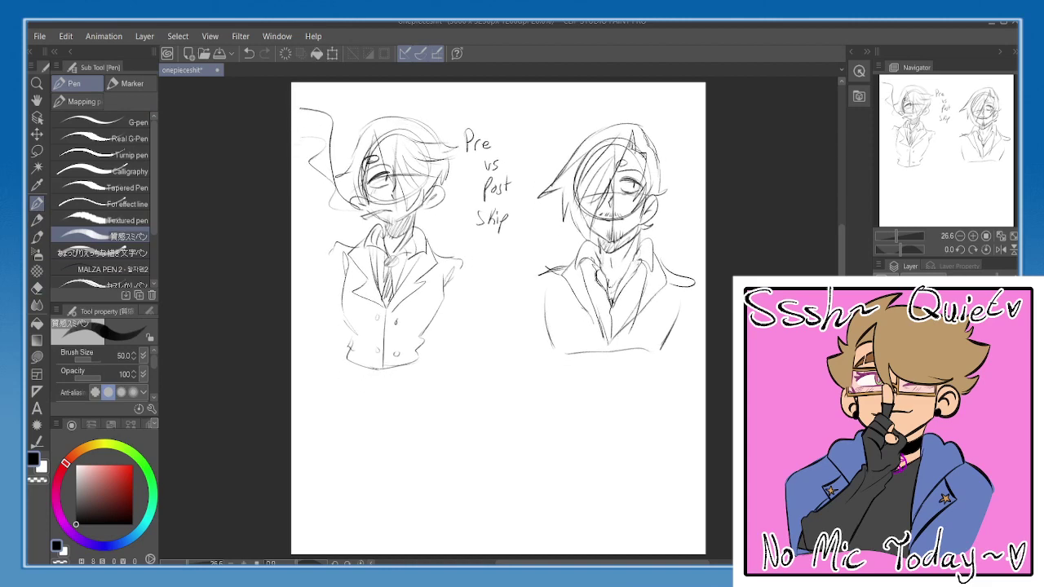
- Try to sketch a long curved action line diagonally across the blank page with the pencil
key("p")
scroll(578, 287, "up", 3)
mouse_move(528, 318)
left_mouse_down()
mouse_move(539, 268)
mouse_move(524, 452)
mouse_move(558, 331)
left_mouse_up()
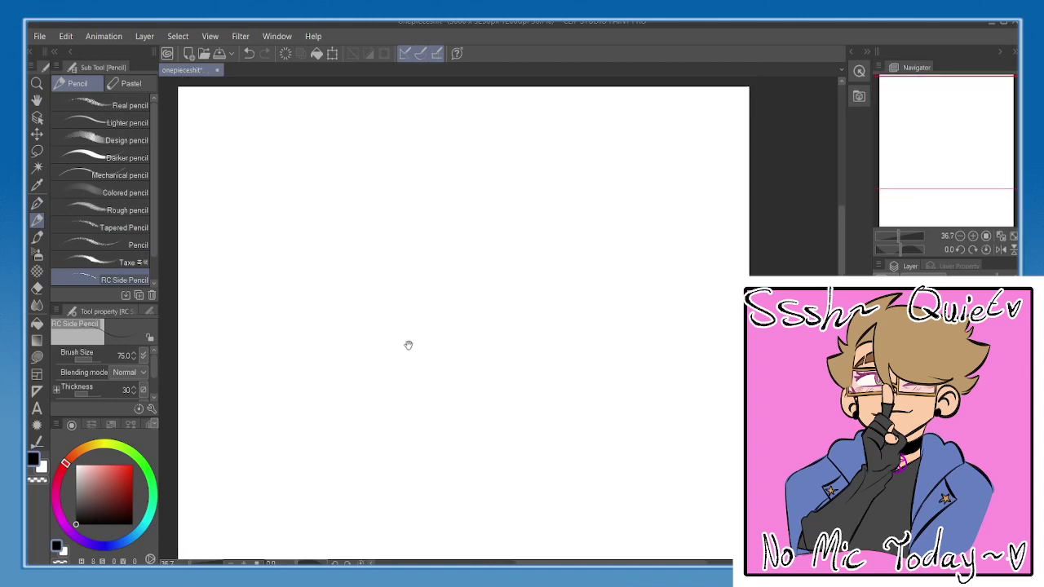
left_click_drag(363, 405, 557, 222)
key("ctrl+z")
left_click_drag(357, 467, 563, 226)
key("ctrl+z")
left_click_drag(315, 463, 619, 252)
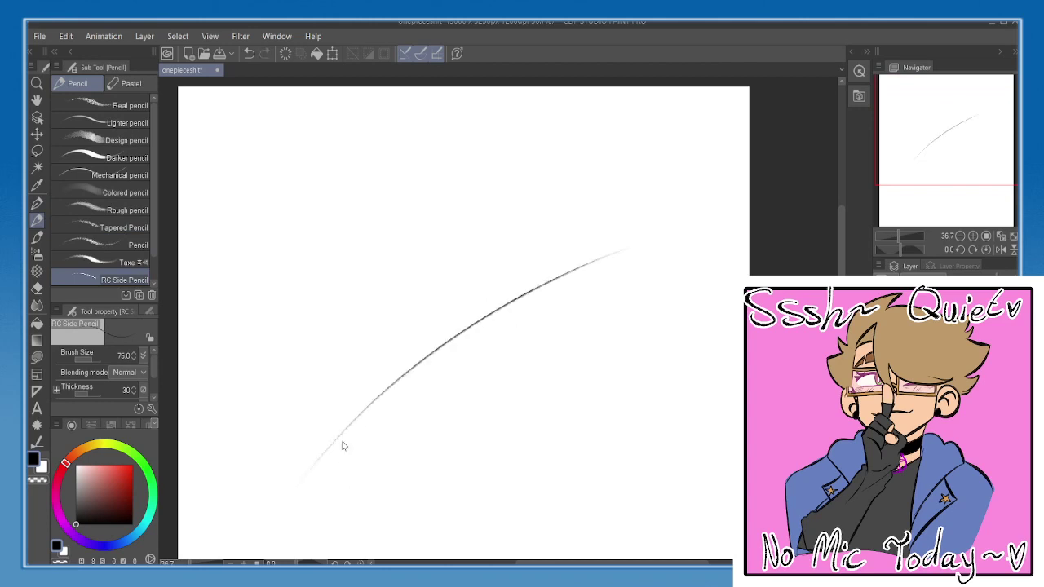
key("ctrl+z")
left_click_drag(300, 510, 562, 289)
mouse_move(430, 378)
left_mouse_down()
mouse_move(429, 347)
mouse_move(366, 288)
mouse_move(384, 200)
left_mouse_up()
key("ctrl+z")
mouse_move(515, 240)
left_mouse_down()
mouse_move(508, 253)
mouse_move(482, 252)
left_mouse_up()
mouse_move(560, 248)
left_mouse_down()
mouse_move(562, 270)
mouse_move(620, 204)
mouse_move(603, 244)
left_mouse_up()
key("ctrl+z")
- Sketch a small side-facing head with a round cranium, an angular jaw and a horizontal face guideline
mouse_move(380, 233)
left_mouse_down()
mouse_move(383, 204)
mouse_move(386, 242)
left_mouse_up()
key("ctrl+z")
mouse_move(340, 209)
left_mouse_down()
mouse_move(358, 196)
mouse_move(315, 222)
left_mouse_up()
key("ctrl+z")
mouse_move(390, 285)
left_mouse_down()
mouse_move(386, 242)
mouse_move(366, 262)
mouse_move(340, 332)
left_mouse_up()
key("ctrl+z")
left_click_drag(340, 249, 331, 233)
left_click_drag(350, 179, 368, 252)
key("ctrl+z")
left_click_drag(364, 202, 371, 264)
left_click_drag(368, 223, 370, 262)
mouse_move(340, 259)
left_mouse_down()
mouse_move(370, 259)
mouse_move(358, 256)
left_mouse_up()
key("ctrl+z")
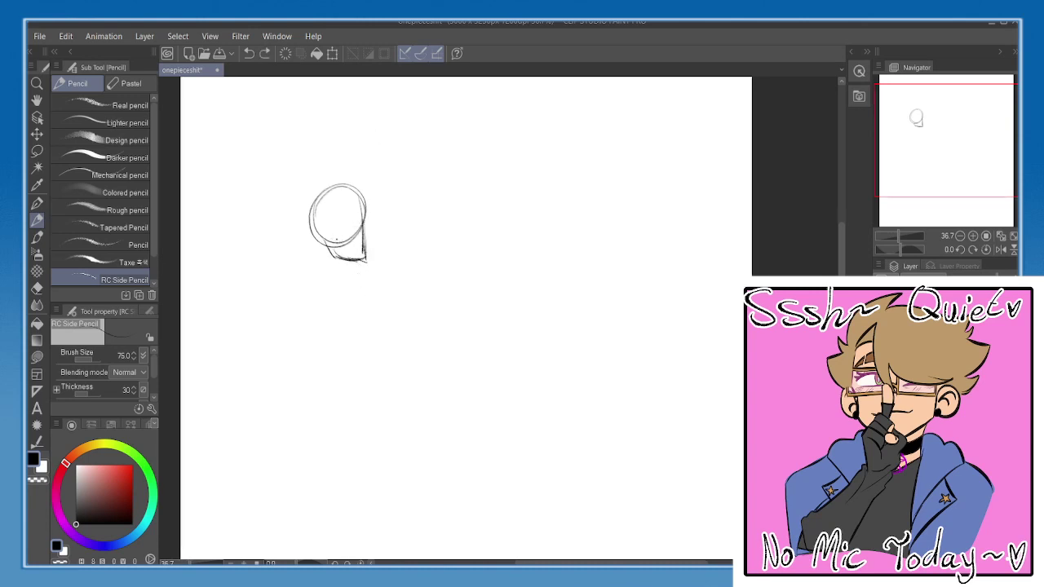
mouse_move(372, 229)
left_mouse_down()
mouse_move(337, 231)
mouse_move(373, 229)
left_mouse_up()
- Sketch a tapered ribcage below the head and mark the shoulder joint with a circle
mouse_move(343, 288)
left_mouse_down()
mouse_move(334, 258)
mouse_move(305, 279)
mouse_move(359, 246)
left_mouse_up()
key("ctrl+z")
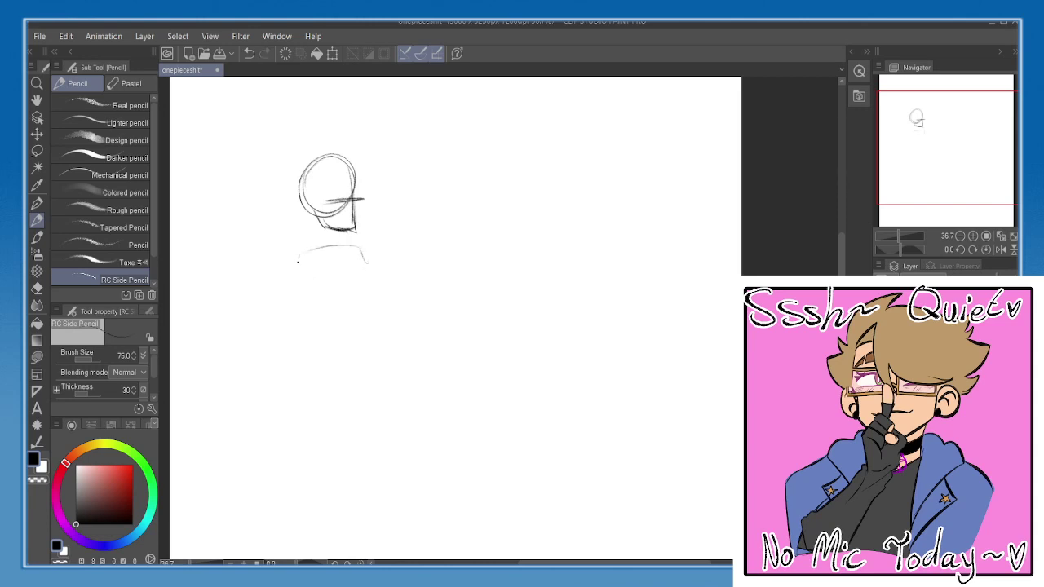
left_click_drag(297, 259, 343, 318)
left_click_drag(362, 254, 358, 316)
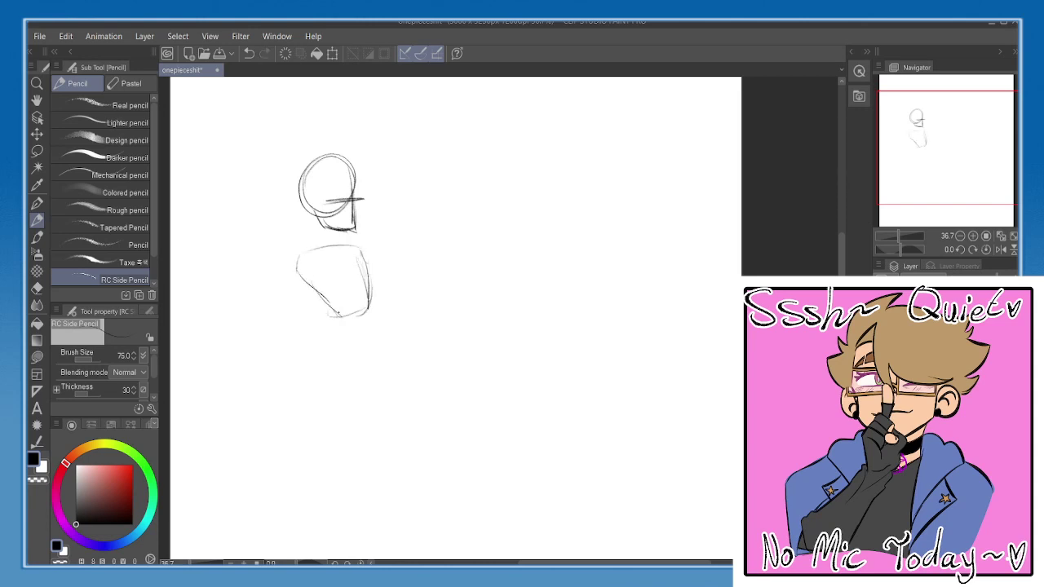
left_click_drag(299, 263, 336, 310)
mouse_move(316, 250)
left_mouse_down()
mouse_move(305, 286)
mouse_move(326, 261)
mouse_move(343, 269)
mouse_move(330, 317)
left_mouse_up()
key("ctrl+z")
key("ctrl+z")
- Sketch the waist, hip oval and long straight standing leg, plus a line for the leg raised past the head
left_click_drag(368, 328, 363, 218)
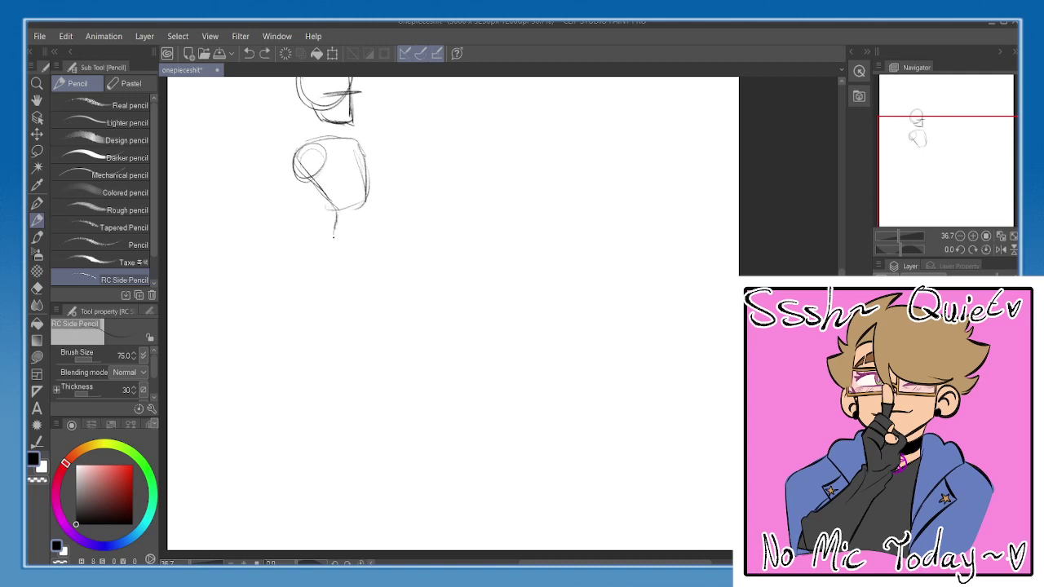
left_click_drag(333, 238, 358, 490)
key("ctrl+z")
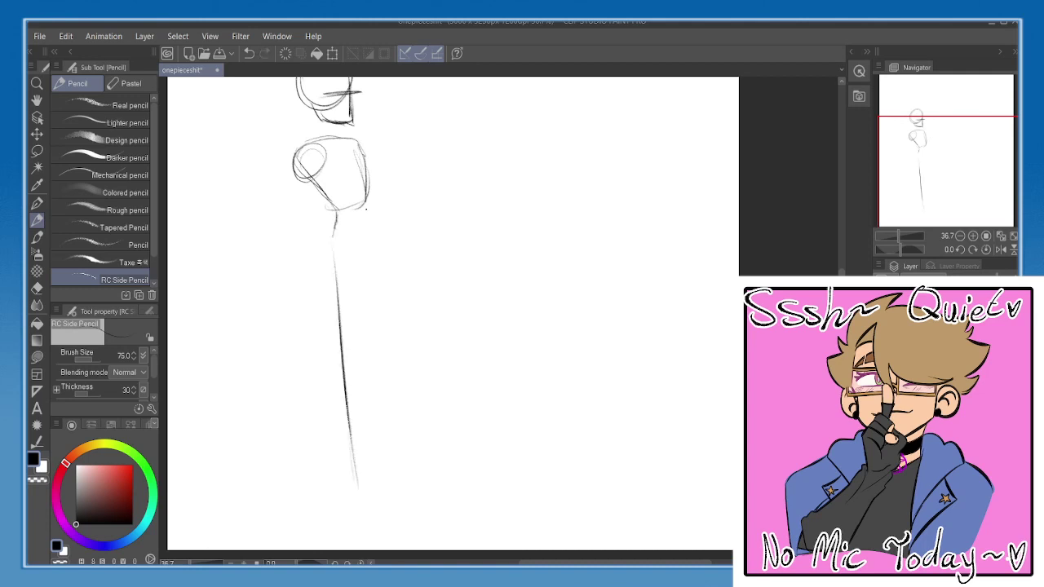
left_click_drag(336, 222, 368, 254)
mouse_move(370, 207)
left_mouse_down()
mouse_move(371, 252)
mouse_move(340, 253)
mouse_move(367, 277)
mouse_move(367, 492)
mouse_move(368, 354)
left_mouse_up()
mouse_move(394, 274)
left_mouse_down()
mouse_move(427, 233)
mouse_move(403, 356)
mouse_move(354, 434)
mouse_move(420, 172)
left_mouse_up()
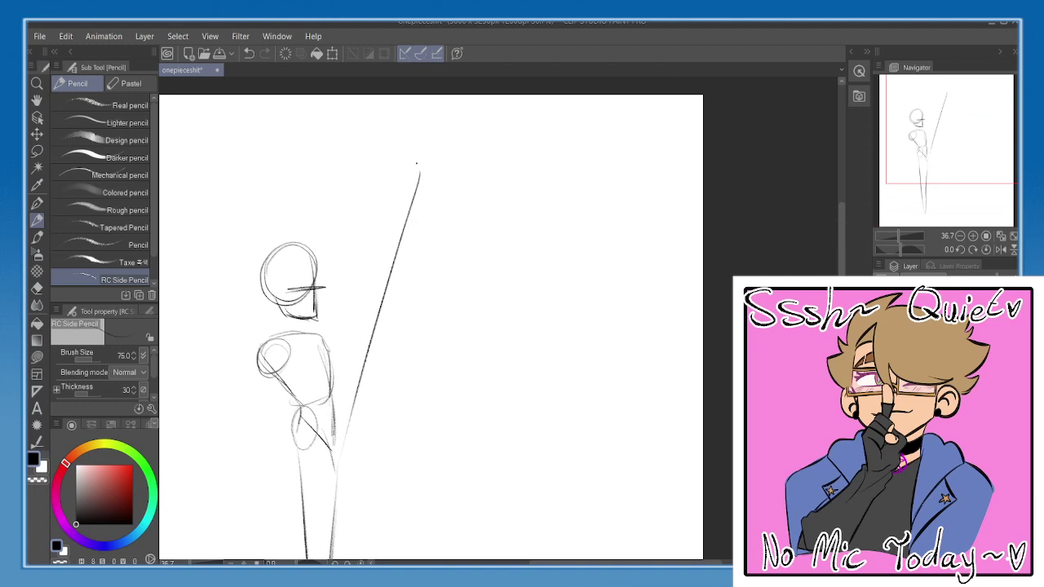
- Handwrite "BAM!" with "lol" beneath it beside the raised leg
left_click_drag(353, 395, 362, 380)
left_click_drag(459, 266, 459, 284)
mouse_move(476, 286)
left_mouse_down()
mouse_move(490, 283)
mouse_move(489, 267)
left_mouse_up()
mouse_move(492, 282)
left_mouse_down()
mouse_move(510, 258)
mouse_move(483, 239)
left_mouse_up()
key("ctrl+z")
- Sketch the raised leg's foot and heel, and outline the calf and underside of the thigh
left_click_drag(431, 163, 419, 119)
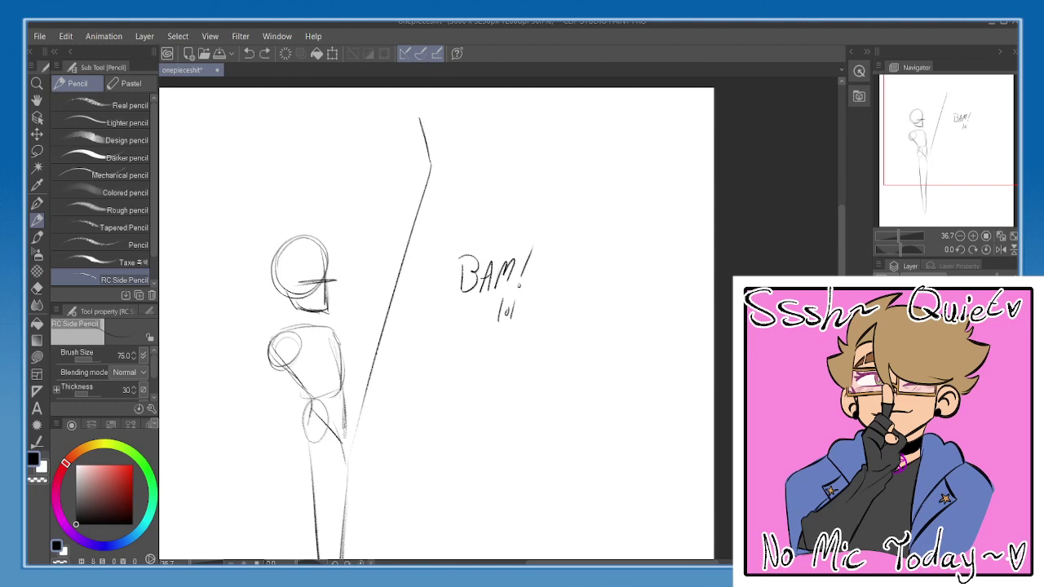
key("ctrl+z")
key("ctrl+z")
mouse_move(422, 108)
left_mouse_down()
mouse_move(433, 159)
mouse_move(423, 101)
mouse_move(437, 100)
mouse_move(456, 165)
mouse_move(460, 114)
mouse_move(441, 194)
left_mouse_up()
key("ctrl+z")
left_click_drag(430, 233, 403, 368)
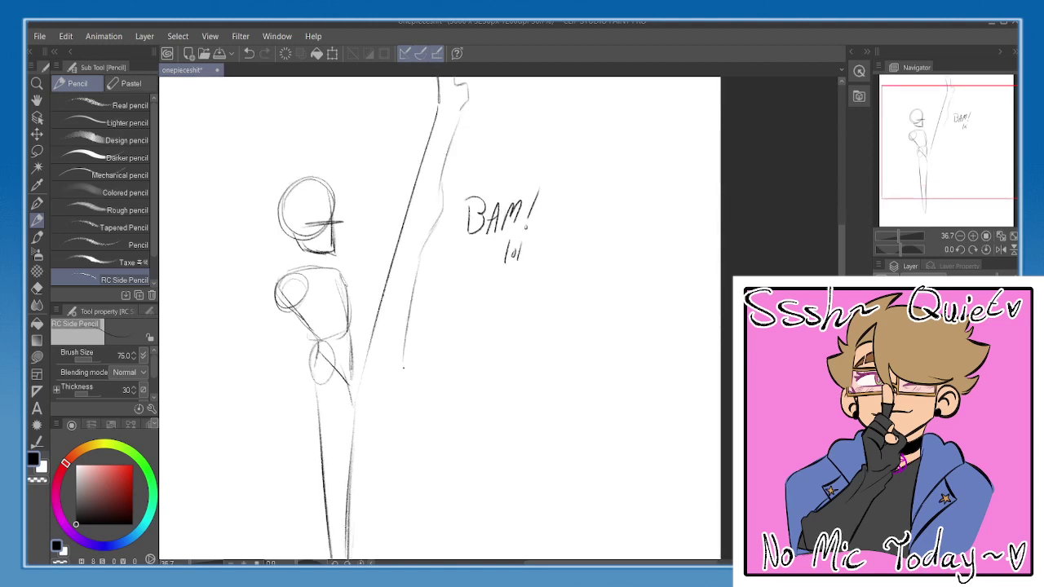
key("ctrl+z")
mouse_move(422, 250)
left_mouse_down()
mouse_move(403, 347)
mouse_move(372, 399)
mouse_move(406, 333)
left_mouse_up()
- Mirror the canvas view and erase the calf contour of the raised leg
key("h")
left_click_drag(530, 212, 494, 317)
key("e")
mouse_move(537, 267)
left_mouse_down()
mouse_move(529, 304)
mouse_move(526, 272)
left_mouse_up()
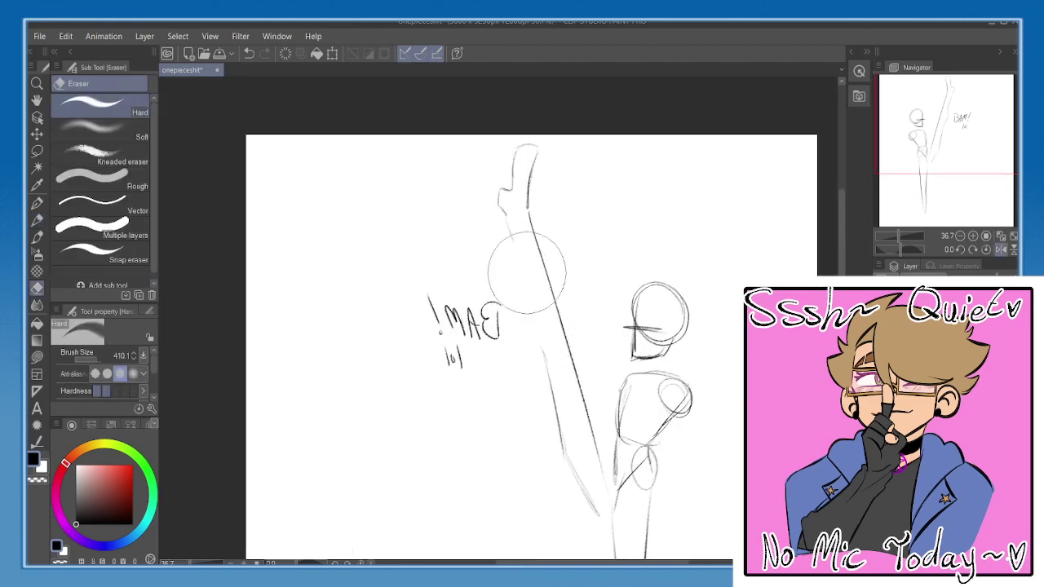
- Redraw the raised leg's calf contour from the heel to the thigh and restore the unmirrored canvas view
key("p")
left_click_drag(508, 220, 530, 277)
key("ctrl+z")
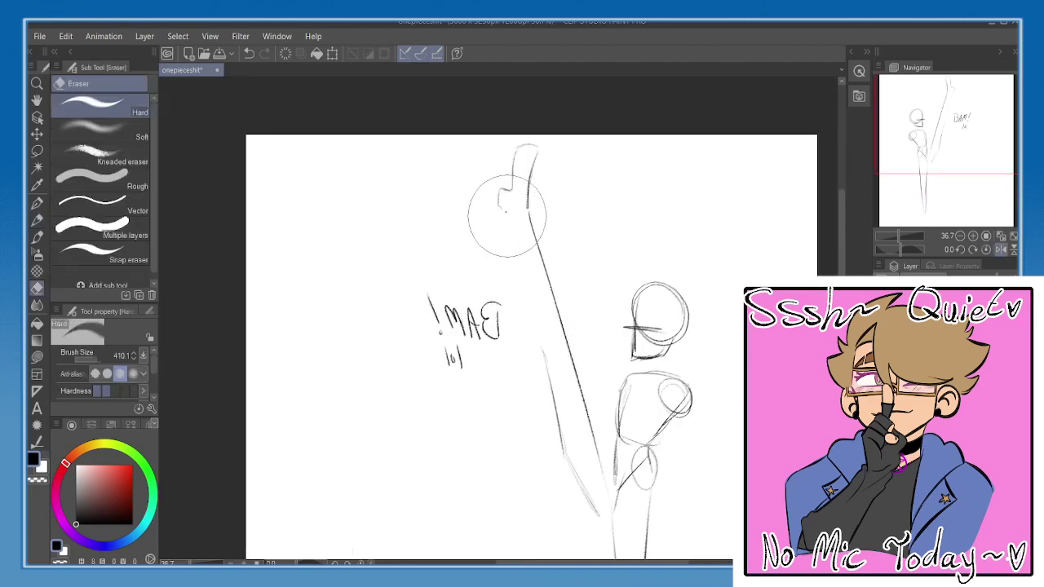
left_click_drag(503, 210, 538, 299)
left_click_drag(541, 336, 562, 454)
key("ctrl+z")
key("ctrl+z")
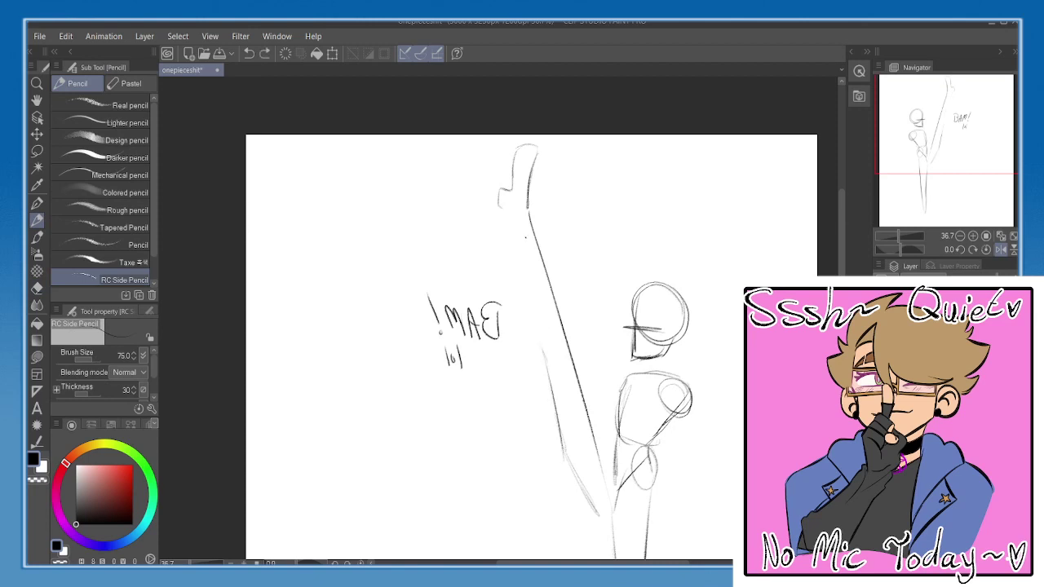
left_click_drag(505, 210, 533, 289)
key("ctrl+z")
key("ctrl+z")
left_click_drag(514, 229, 556, 414)
key("ctrl+z")
key("h")
left_click_drag(433, 427, 427, 359)
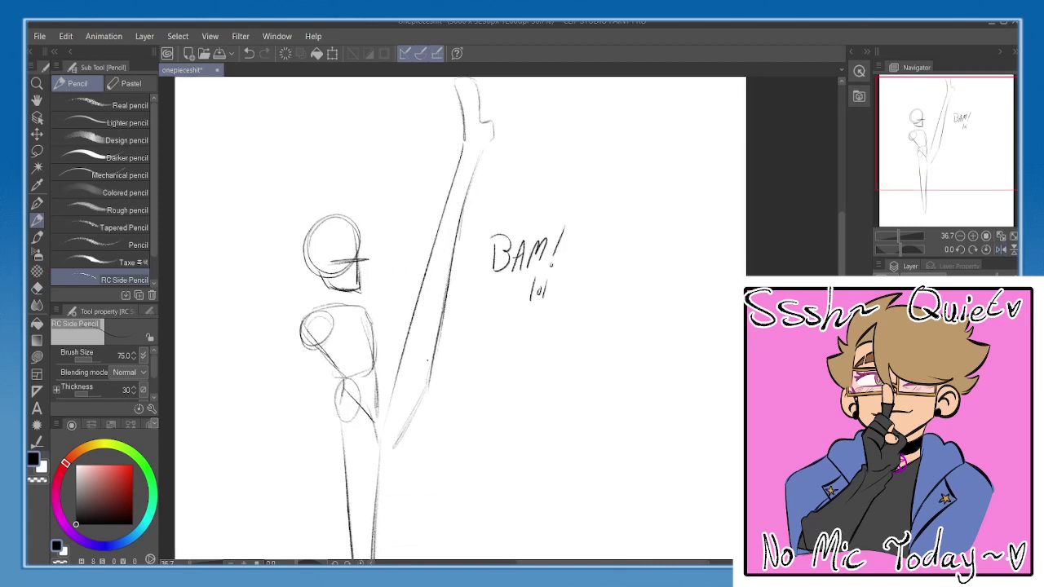
- Redraw the underside of the raised thigh as a smooth curve toward the hip
key("e")
key("p")
left_click_drag(405, 442, 427, 347)
left_click_drag(442, 333, 417, 403)
key("ctrl+z")
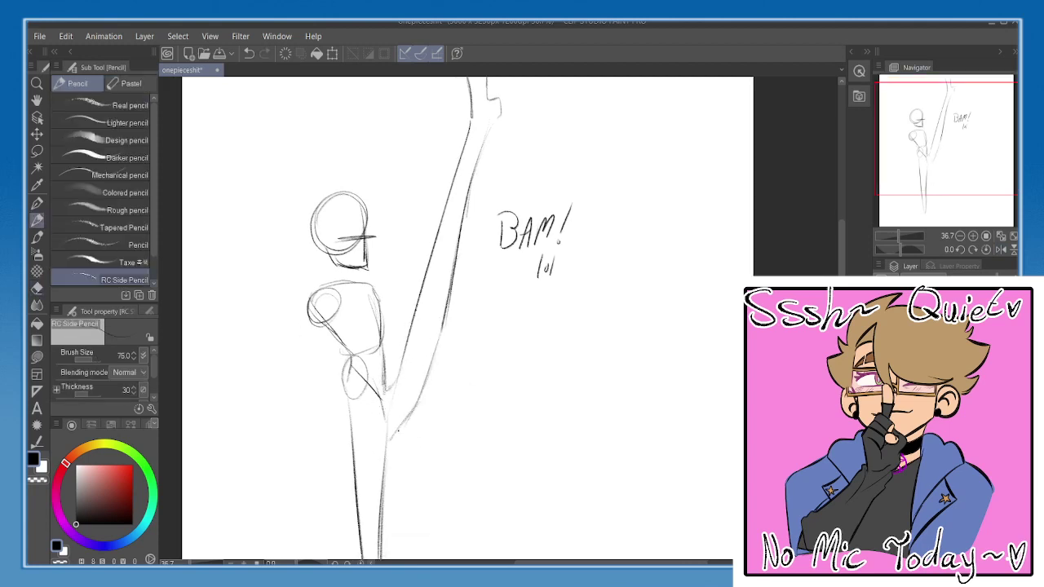
- Erase the upper front line of the standing leg and the underside of the raised thigh
left_click_drag(391, 443, 408, 361)
key("e")
left_click_drag(397, 326, 396, 306)
key("p")
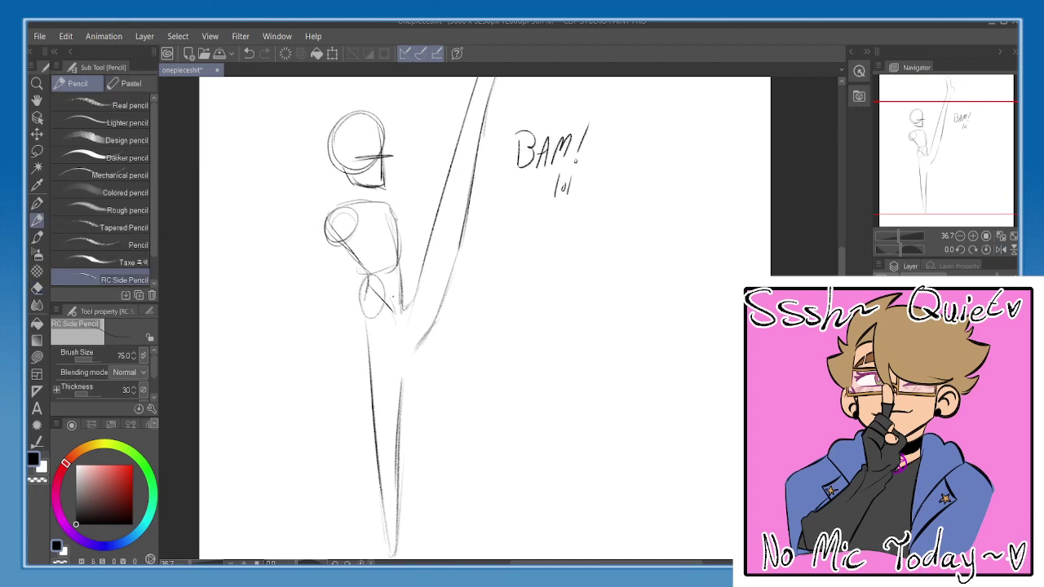
key("e")
left_click_drag(413, 353, 444, 262)
key("p")
- Try to draw one continuous line from the raised calf down to the standing foot
mouse_move(465, 227)
left_mouse_down()
mouse_move(389, 475)
mouse_move(403, 513)
left_mouse_up()
key("ctrl+z")
key("ctrl+z")
key("ctrl+z")
key("ctrl+z")
key("ctrl+z")
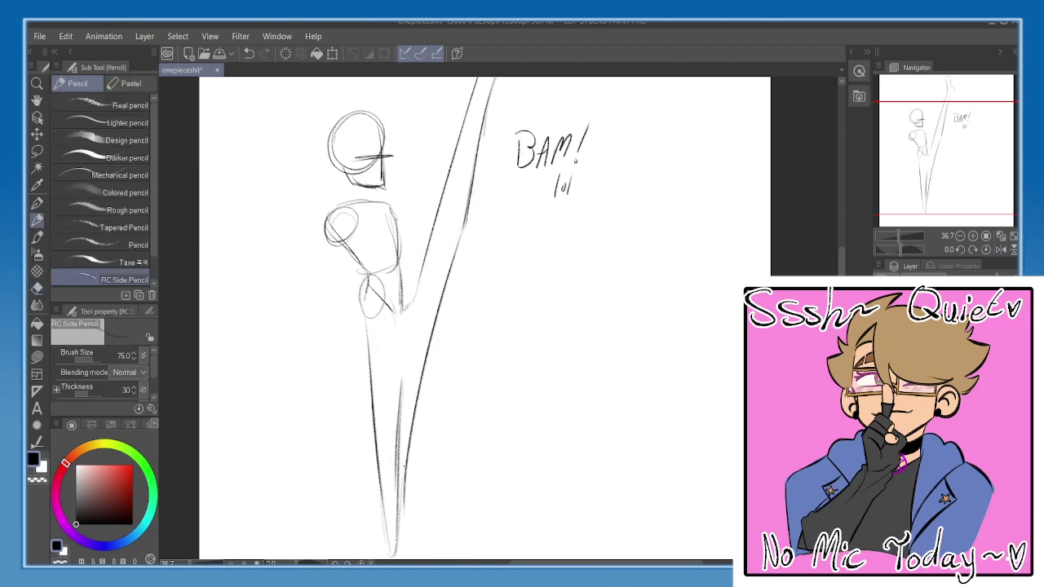
key("ctrl+z")
left_click_drag(451, 280, 410, 497)
key("ctrl+z")
- Redraw the upper front line of the standing leg from the hip downward
mouse_move(415, 343)
left_mouse_down()
mouse_move(419, 314)
mouse_move(417, 323)
left_mouse_up()
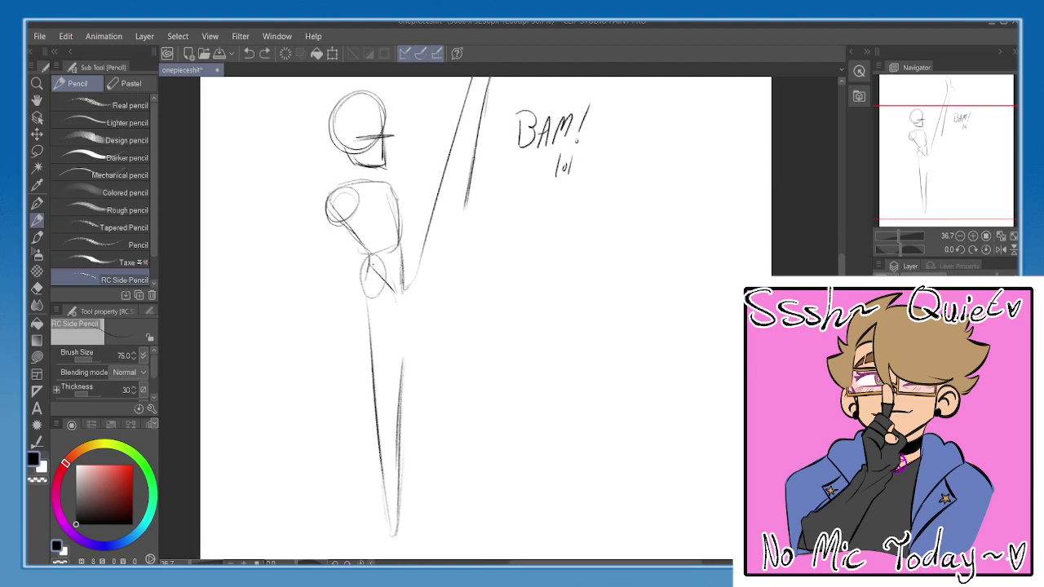
mouse_move(387, 278)
left_mouse_down()
mouse_move(406, 316)
mouse_move(405, 406)
left_mouse_up()
left_click_drag(454, 224, 443, 286)
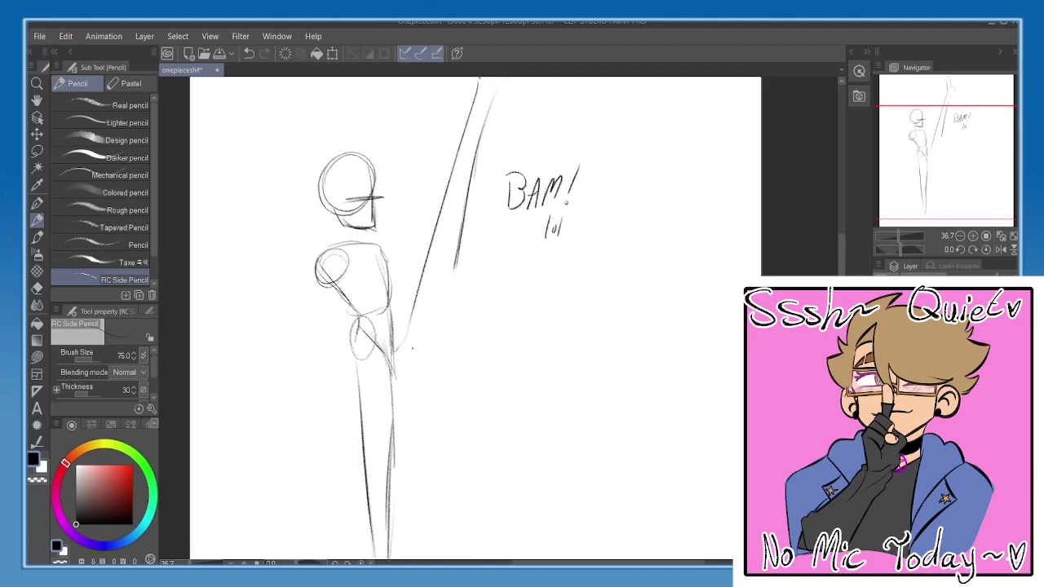
- Redraw the underside of the raised leg from the hip up toward the calf
key("e")
mouse_move(407, 324)
left_mouse_down()
mouse_move(406, 348)
mouse_move(423, 247)
mouse_move(423, 257)
mouse_move(448, 228)
mouse_move(447, 254)
mouse_move(390, 310)
left_mouse_up()
key("p")
key("ctrl+z")
left_click_drag(442, 214, 418, 287)
left_click_drag(399, 357, 430, 249)
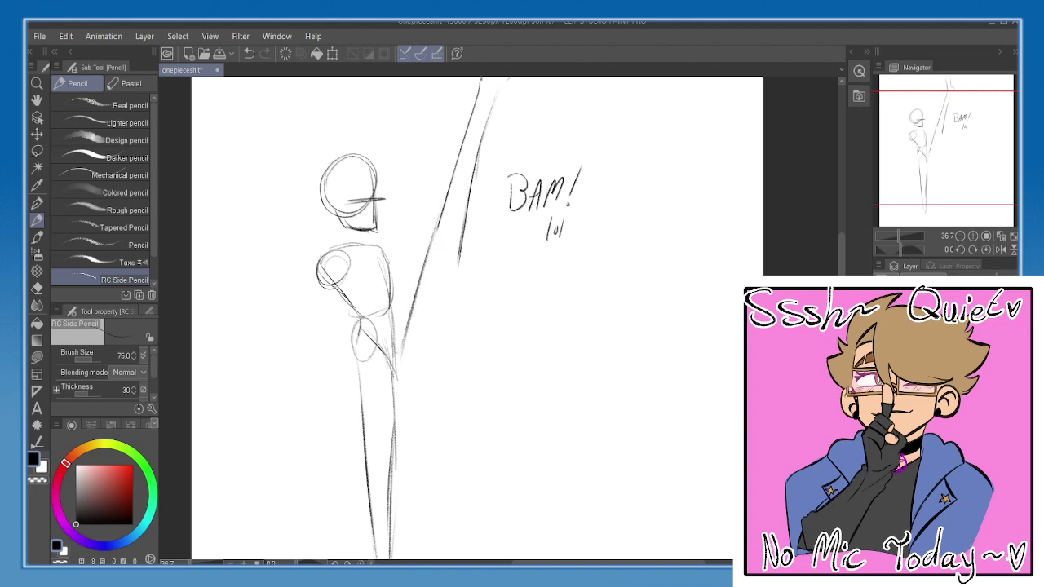
- Try to extend the outer line of the raised leg down toward the hip, checking the pose in mirrored view
left_click_drag(452, 285, 439, 333)
left_click_drag(454, 274, 430, 367)
key("ctrl+z")
key("ctrl+z")
left_click_drag(575, 227, 545, 350)
key("h")
mouse_move(572, 386)
left_mouse_down()
mouse_move(567, 195)
mouse_move(547, 323)
left_mouse_up()
key("h")
mouse_move(461, 321)
left_mouse_down()
mouse_move(493, 198)
mouse_move(479, 307)
left_mouse_up()
- Erase the whole high-kick figure sketch together with the "BAM!" lettering
key("e")
mouse_move(439, 350)
left_mouse_down()
mouse_move(430, 399)
mouse_move(477, 93)
mouse_move(530, 303)
mouse_move(566, 176)
left_mouse_up()
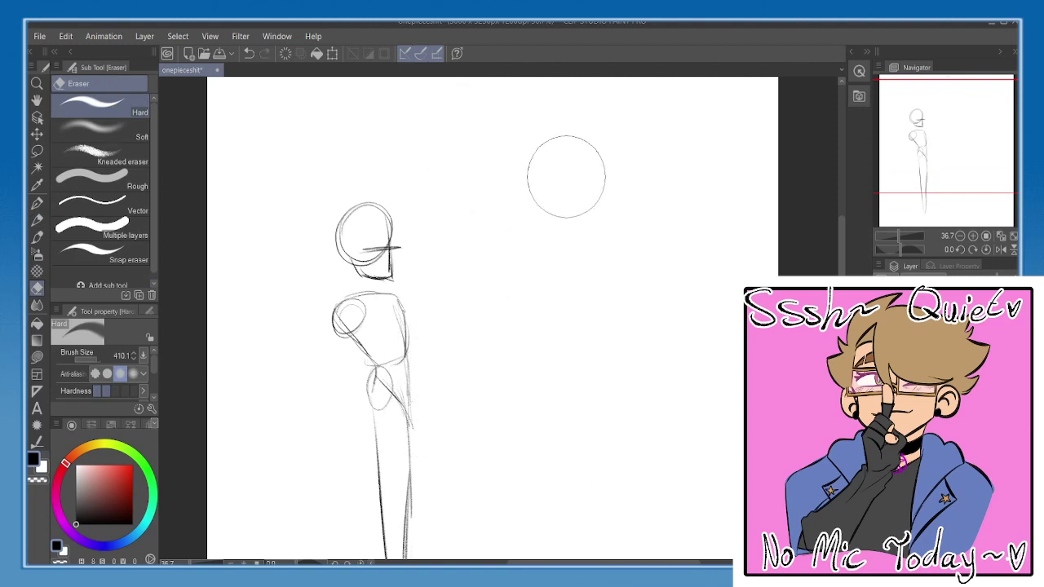
key("p")
left_click_drag(469, 318, 486, 189)
key("e")
mouse_move(315, 133)
left_mouse_down()
mouse_move(468, 187)
mouse_move(391, 269)
mouse_move(372, 255)
mouse_move(361, 470)
left_mouse_up()
left_click_drag(550, 289, 514, 287)
- Hand-letter "Nah Nothing lol" over three lines on the blank page with the pen
key("p")
left_click_drag(430, 206, 424, 300)
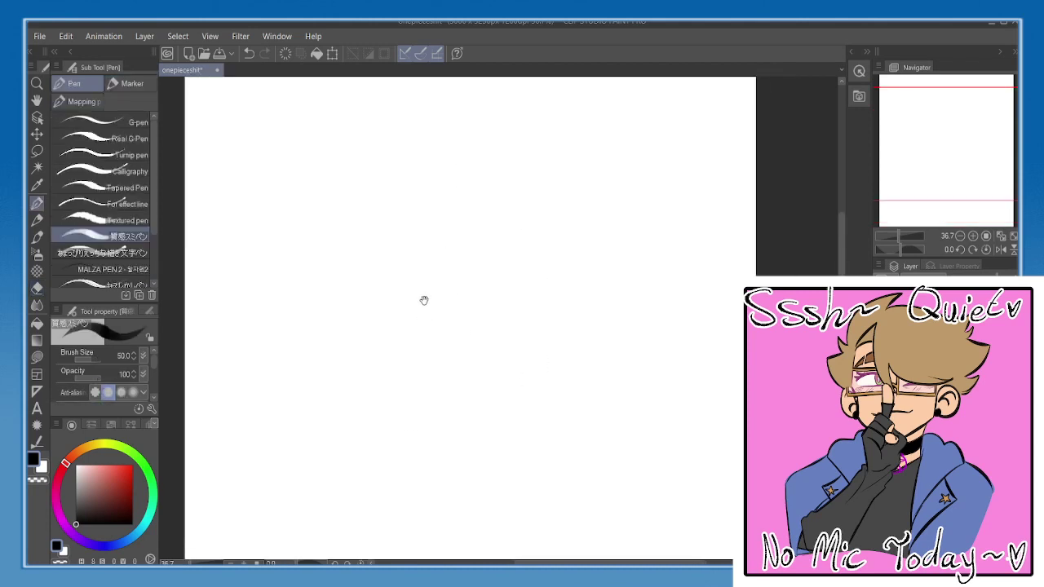
left_click_drag(372, 124, 382, 217)
mouse_move(371, 296)
left_mouse_down()
mouse_move(369, 264)
mouse_move(391, 256)
mouse_move(412, 278)
left_mouse_up()
mouse_move(412, 235)
left_mouse_down()
mouse_move(415, 266)
mouse_move(429, 276)
left_mouse_up()
left_click_drag(457, 234, 456, 196)
mouse_move(399, 299)
left_mouse_down()
mouse_move(419, 268)
mouse_move(431, 280)
left_mouse_up()
mouse_move(440, 250)
left_mouse_down()
mouse_move(439, 296)
mouse_move(450, 269)
left_mouse_up()
mouse_move(453, 241)
left_mouse_down()
mouse_move(459, 289)
mouse_move(490, 285)
mouse_move(447, 348)
left_mouse_up()
left_click_drag(461, 329, 468, 348)
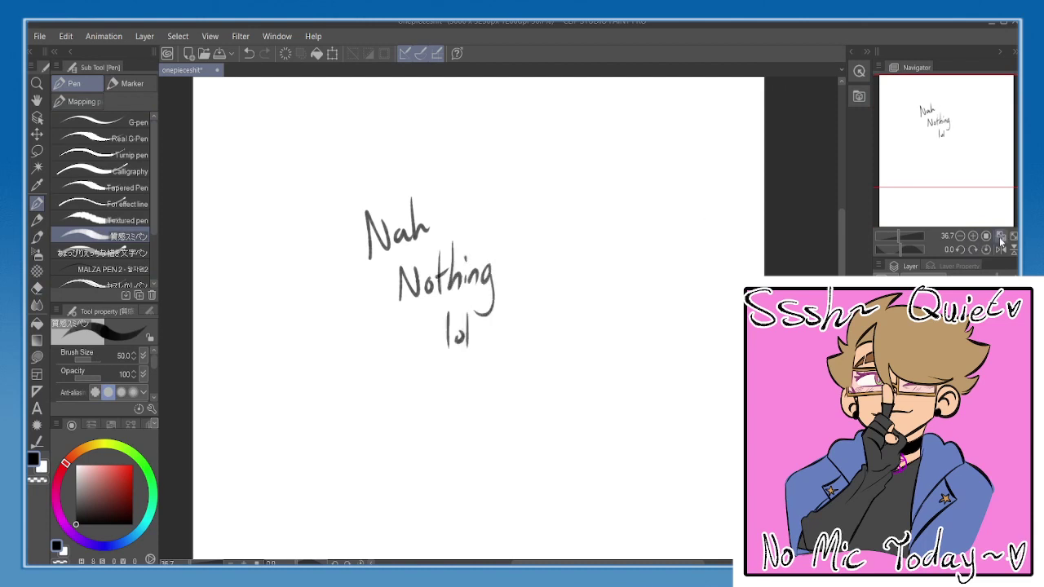
- Save the file and clear the "Nah Nothing lol" lettering from the page
scroll(631, 299, "down", 3)
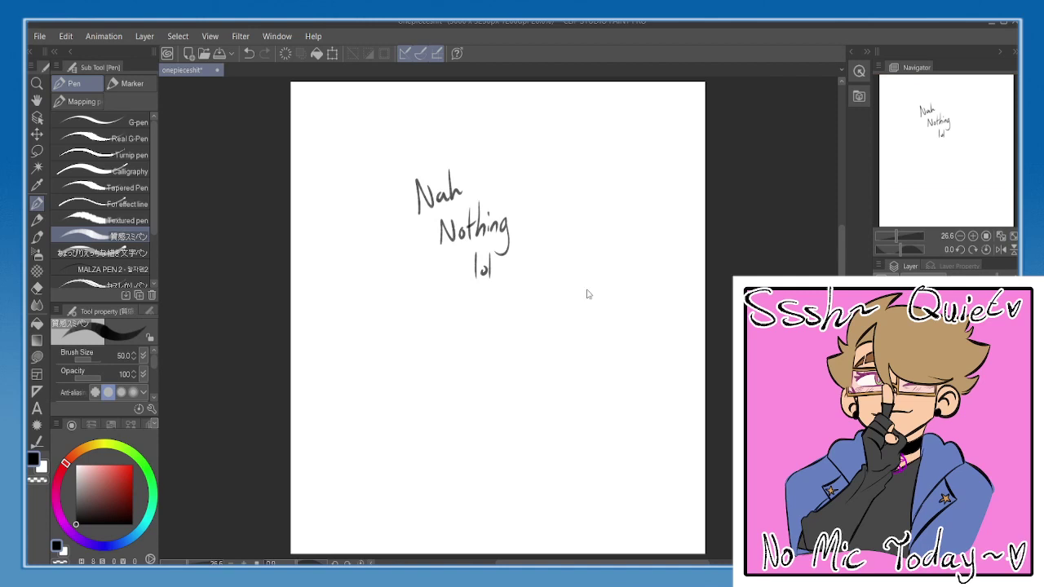
key("ctrl+s")
left_click(286, 53)
- Hand-letter "Maybe that's" in the upper part of the blank page with the pen
key("p")
scroll(494, 247, "up", 3)
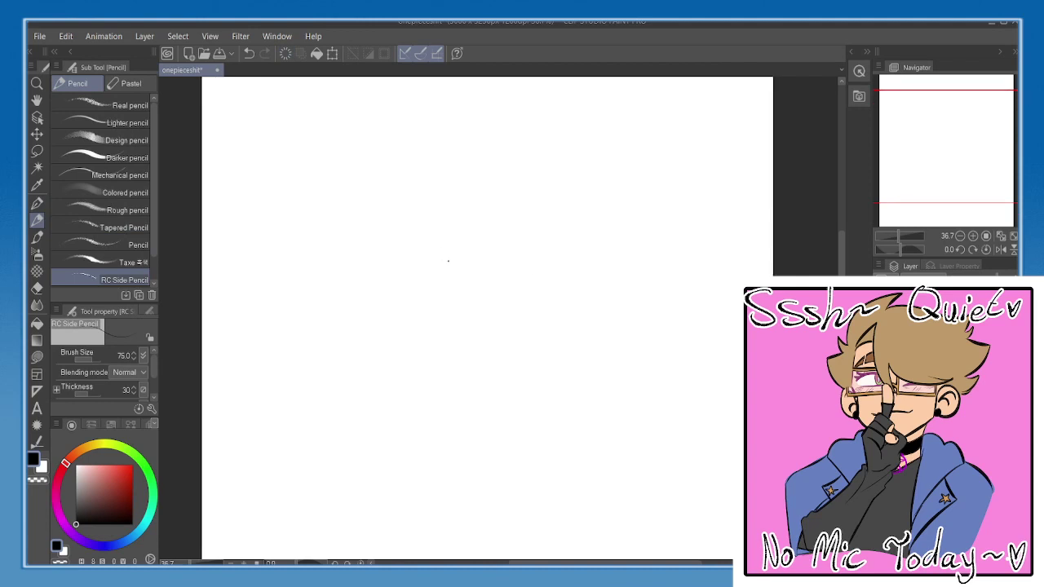
key("p")
left_click_drag(364, 137, 393, 160)
left_click_drag(415, 265, 410, 276)
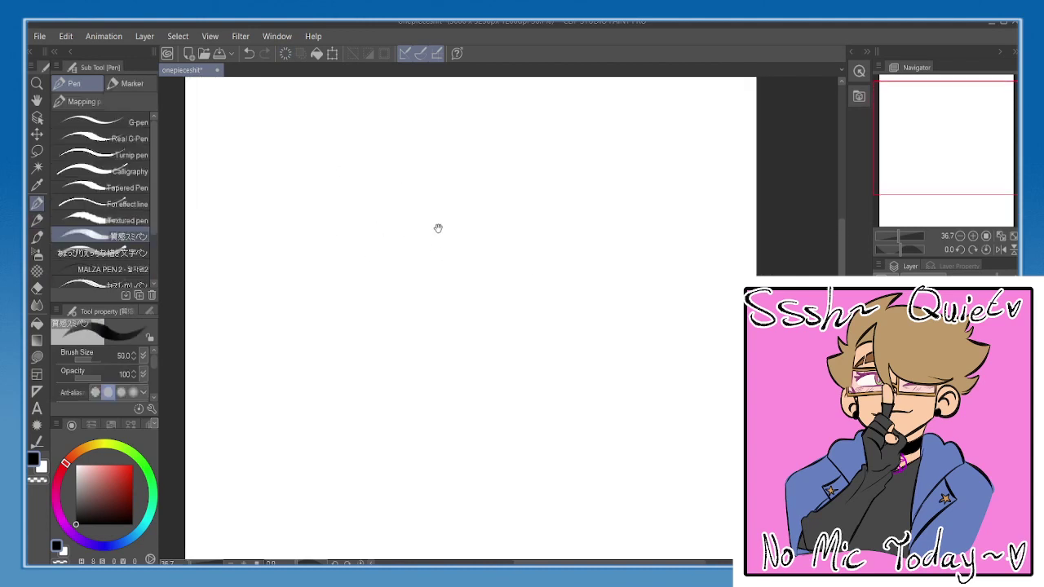
mouse_move(347, 229)
left_mouse_down()
mouse_move(370, 215)
mouse_move(384, 222)
left_mouse_up()
mouse_move(394, 202)
left_mouse_down()
mouse_move(392, 262)
mouse_move(410, 225)
mouse_move(429, 231)
left_mouse_up()
left_click_drag(458, 189, 457, 233)
left_click_drag(450, 214, 465, 204)
mouse_move(476, 181)
left_mouse_down()
mouse_move(470, 216)
mouse_move(489, 229)
left_mouse_up()
mouse_move(500, 188)
left_mouse_down()
mouse_move(494, 233)
mouse_move(507, 214)
left_mouse_up()
left_click_drag(515, 211, 506, 226)
left_click_drag(515, 199, 512, 209)
- Letter "it then.." over two lines beneath "Maybe that's"
left_click_drag(470, 251, 465, 292)
left_click_drag(459, 271, 471, 267)
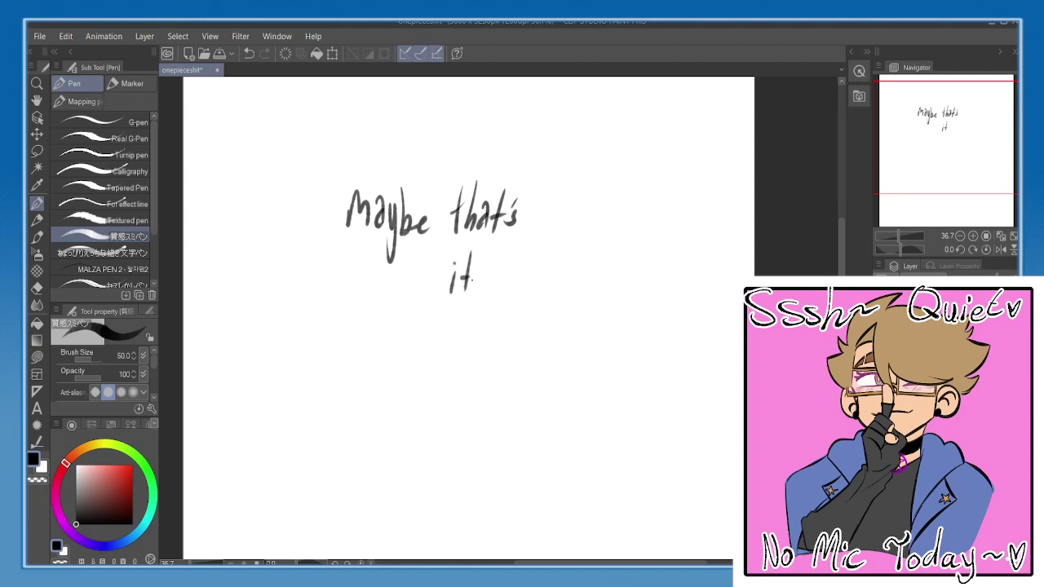
mouse_move(419, 300)
left_mouse_down()
mouse_move(418, 345)
mouse_move(439, 313)
left_mouse_up()
mouse_move(431, 303)
left_mouse_down()
mouse_move(443, 345)
mouse_move(472, 345)
left_mouse_up()
left_click(474, 347)
left_click(480, 347)
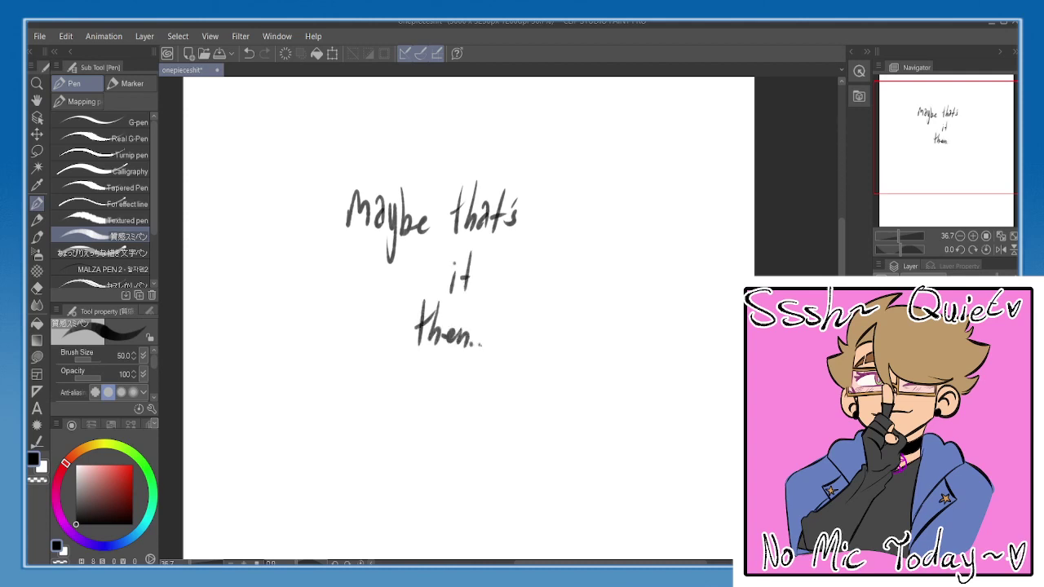
- Clear the "Maybe that's it then.." lettering and bring up the finished clown pirate artwork
left_click(1012, 236)
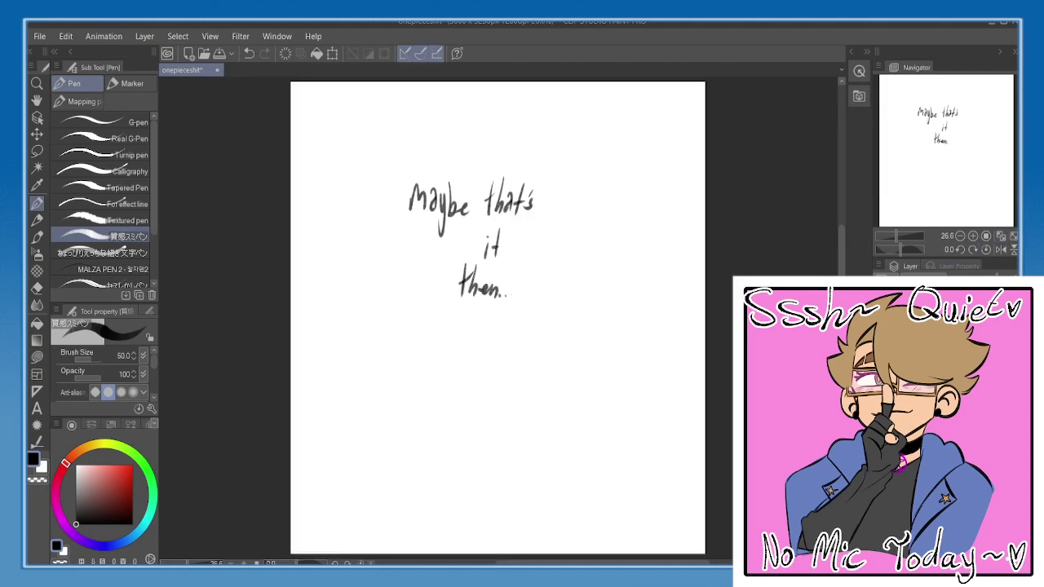
key("Delete")
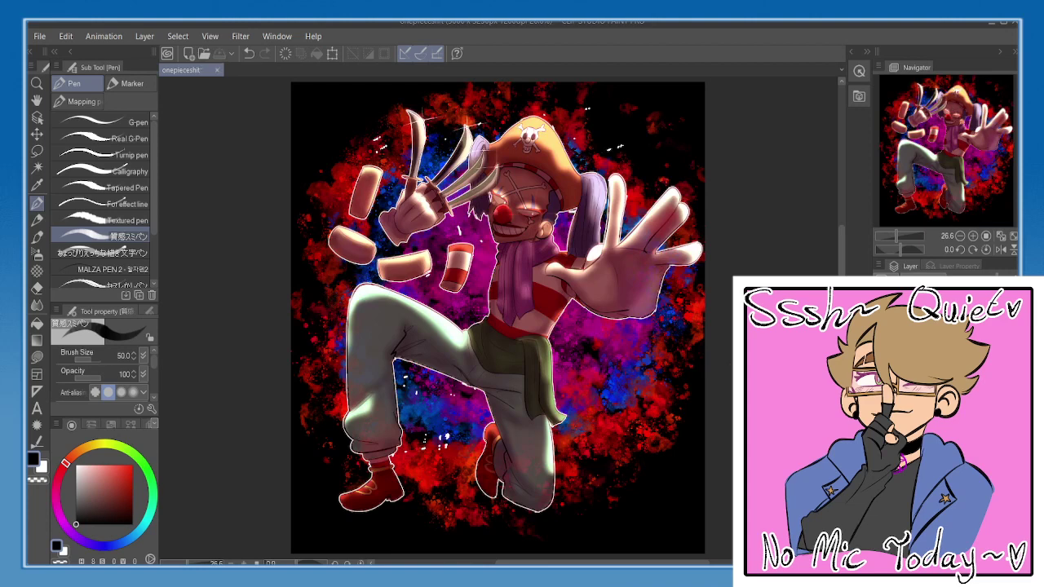
- Hand-letter "Thank you guys" with a white outline across the clown pirate's legs
left_click(957, 267)
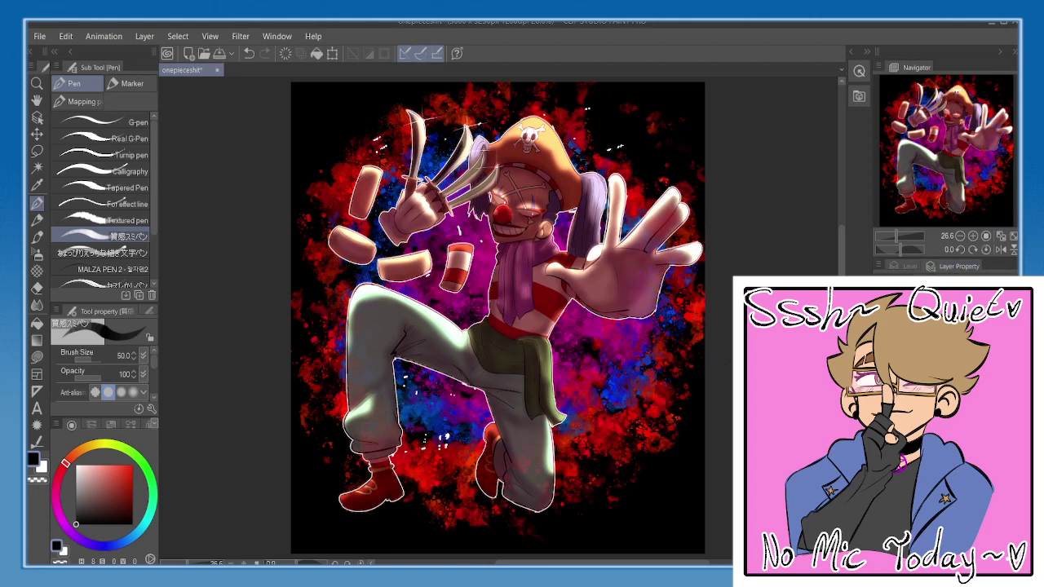
left_click(905, 267)
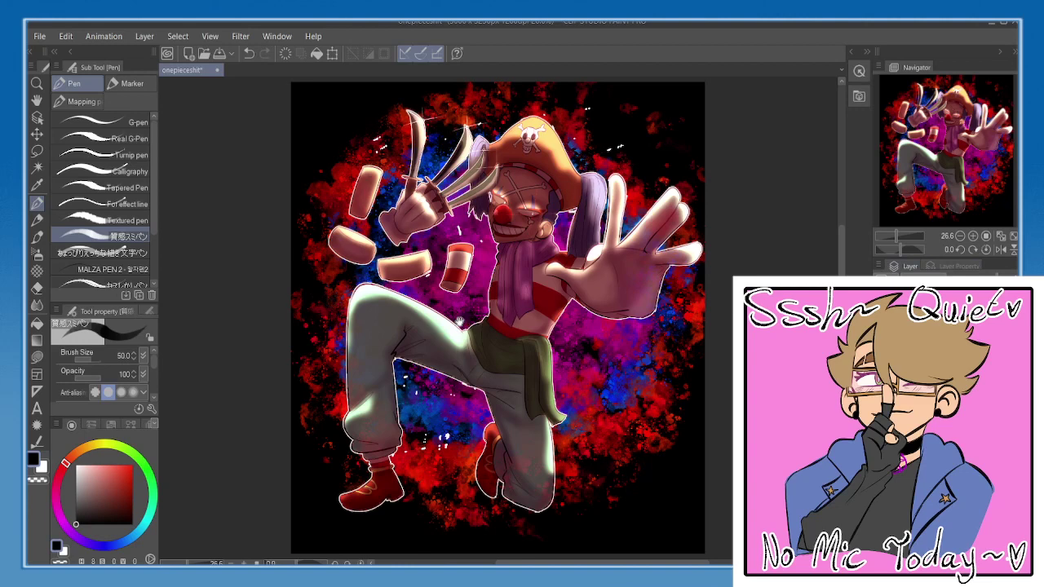
left_click_drag(459, 321, 454, 312)
mouse_move(321, 357)
left_mouse_down()
mouse_move(349, 336)
mouse_move(343, 382)
left_mouse_up()
mouse_move(357, 331)
left_mouse_down()
mouse_move(366, 379)
mouse_move(395, 375)
left_mouse_up()
left_click_drag(400, 324, 398, 370)
mouse_move(409, 341)
left_mouse_down()
mouse_move(402, 360)
mouse_move(437, 384)
mouse_move(447, 351)
mouse_move(456, 351)
left_mouse_up()
mouse_move(481, 342)
left_mouse_down()
mouse_move(476, 382)
mouse_move(502, 359)
mouse_move(518, 360)
mouse_move(515, 380)
left_mouse_up()
left_click_drag(531, 327, 522, 343)
key("ctrl+z")
- Continue the thank-you message with "for" and "hanging out with" on the line below
mouse_move(557, 307)
left_mouse_down()
mouse_move(563, 339)
mouse_move(571, 305)
left_mouse_up()
left_click_drag(559, 324, 570, 318)
left_click_drag(577, 319, 580, 328)
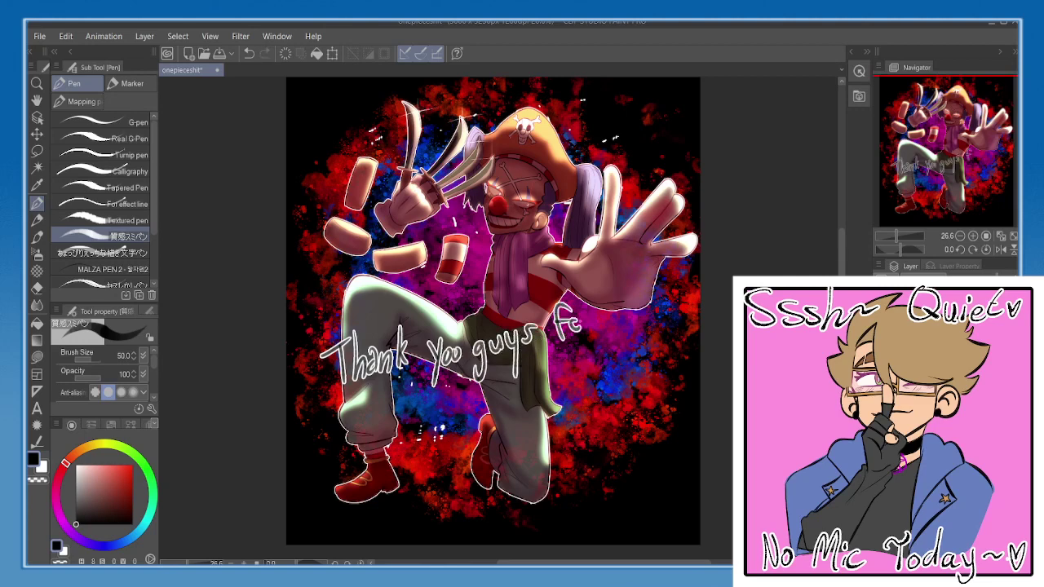
mouse_move(399, 380)
left_mouse_down()
mouse_move(415, 416)
mouse_move(447, 413)
mouse_move(442, 430)
mouse_move(476, 404)
left_mouse_up()
left_click(455, 409)
mouse_move(479, 400)
left_mouse_down()
mouse_move(472, 432)
mouse_move(496, 397)
mouse_move(511, 398)
left_mouse_up()
mouse_move(514, 366)
left_mouse_down()
mouse_move(512, 393)
mouse_move(518, 384)
left_mouse_up()
mouse_move(535, 365)
left_mouse_down()
mouse_move(541, 382)
mouse_move(552, 363)
left_mouse_up()
mouse_move(560, 366)
left_mouse_down()
mouse_move(561, 378)
mouse_move(572, 374)
mouse_move(574, 357)
left_mouse_up()
left_click(559, 358)
left_click_drag(578, 338, 586, 372)
- Finish the thank-you sentence by lettering "me!" below "hanging out with"
mouse_move(445, 458)
left_mouse_down()
mouse_move(463, 446)
mouse_move(471, 456)
left_mouse_up()
left_click_drag(476, 450, 490, 454)
left_click(495, 451)
mouse_move(505, 417)
left_mouse_down()
mouse_move(499, 439)
mouse_move(544, 443)
left_mouse_up()
- Draw a small music note and letter "thanks to" beside it under the thank-you sentence
left_click_drag(375, 477, 379, 493)
left_click_drag(373, 492, 406, 492)
mouse_move(400, 474)
left_mouse_down()
mouse_move(416, 473)
mouse_move(413, 488)
left_mouse_up()
left_click_drag(414, 480, 437, 488)
left_click_drag(440, 476, 453, 488)
left_click_drag(458, 462, 466, 486)
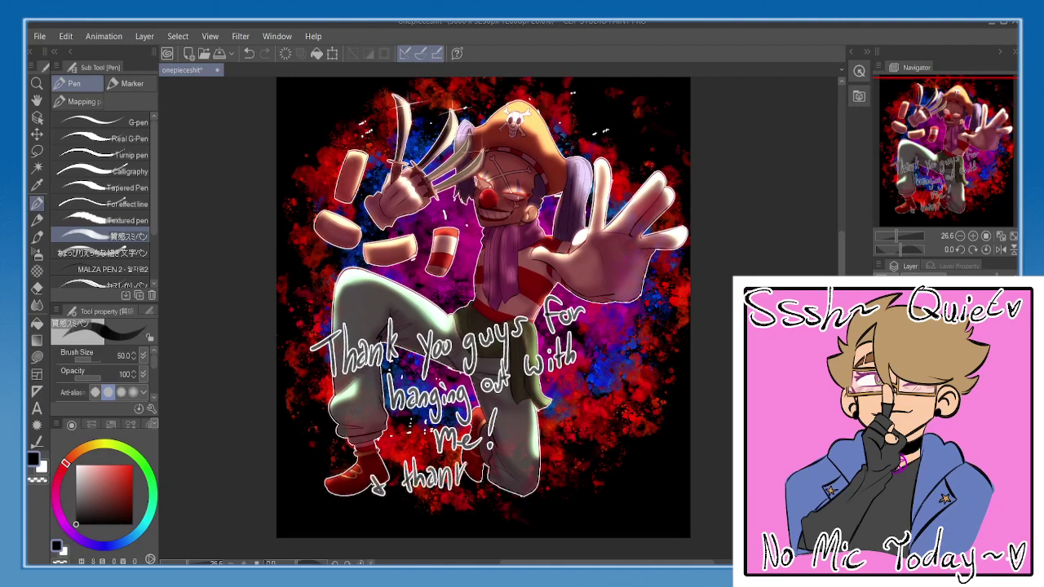
mouse_move(498, 445)
left_mouse_down()
mouse_move(499, 476)
mouse_move(507, 463)
left_mouse_up()
mouse_move(511, 462)
left_mouse_down()
mouse_move(538, 437)
mouse_move(522, 441)
left_mouse_up()
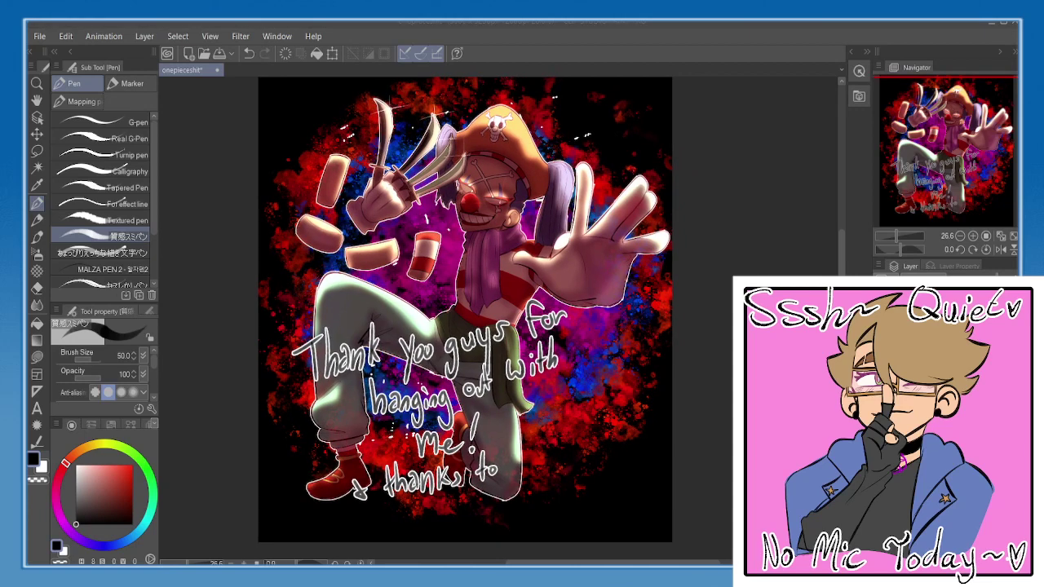
- Letter "NEFFEX" after "thanks to" and close the line with a small music note
mouse_move(545, 459)
left_mouse_down()
mouse_move(531, 435)
mouse_move(502, 450)
mouse_move(512, 421)
left_mouse_up()
left_click_drag(525, 414, 537, 437)
left_click_drag(533, 411, 543, 407)
left_click_drag(534, 425, 550, 431)
left_click_drag(544, 409, 572, 423)
mouse_move(575, 400)
left_mouse_down()
mouse_move(586, 413)
mouse_move(573, 430)
left_mouse_up()
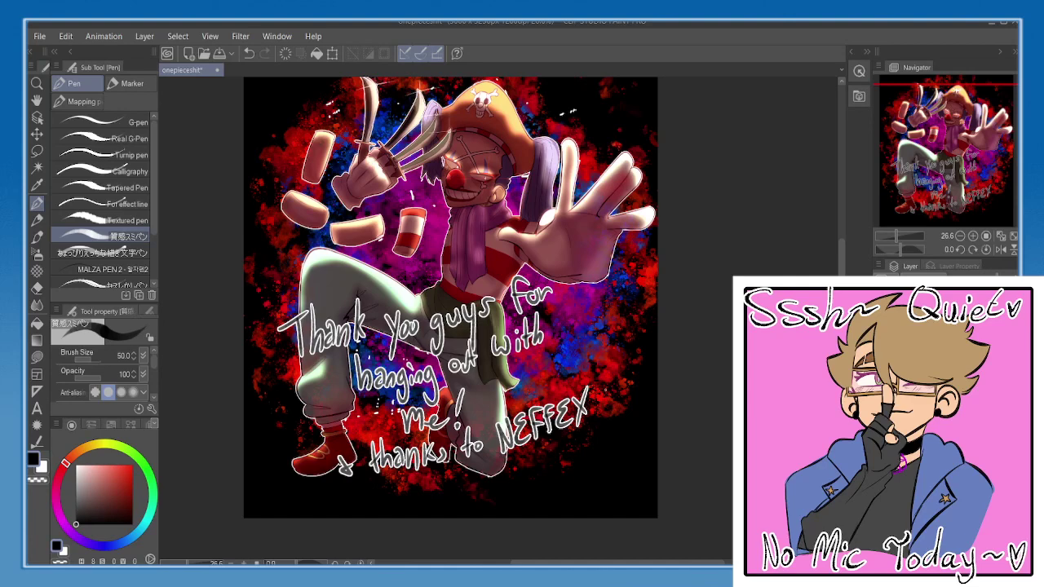
left_click_drag(609, 390, 611, 405)
- Letter "Harris Heller" below the NEFFEX credit and add two small hearts after it
left_click_drag(534, 443, 540, 411)
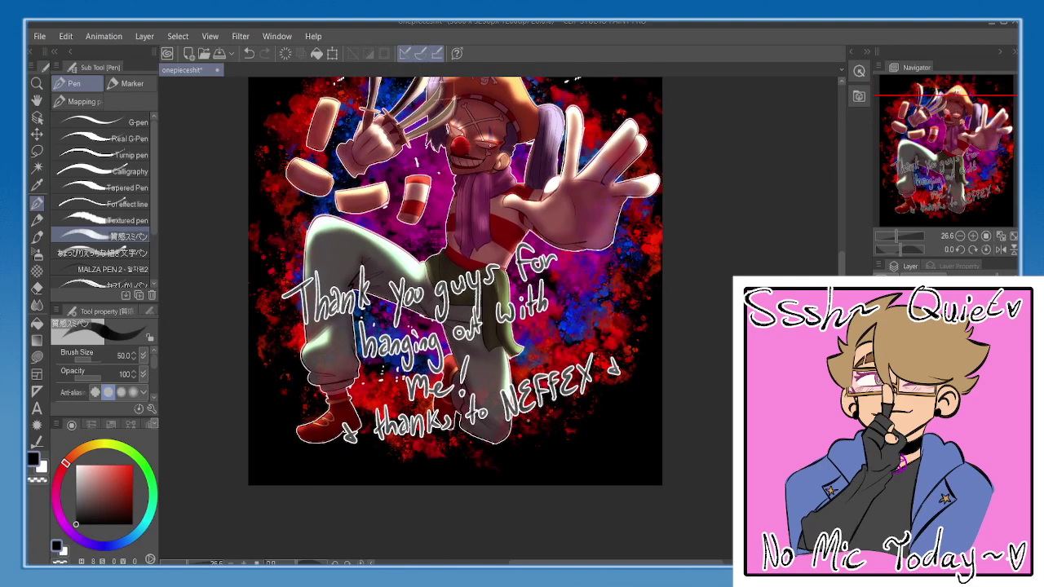
scroll(453, 281, "down", 1)
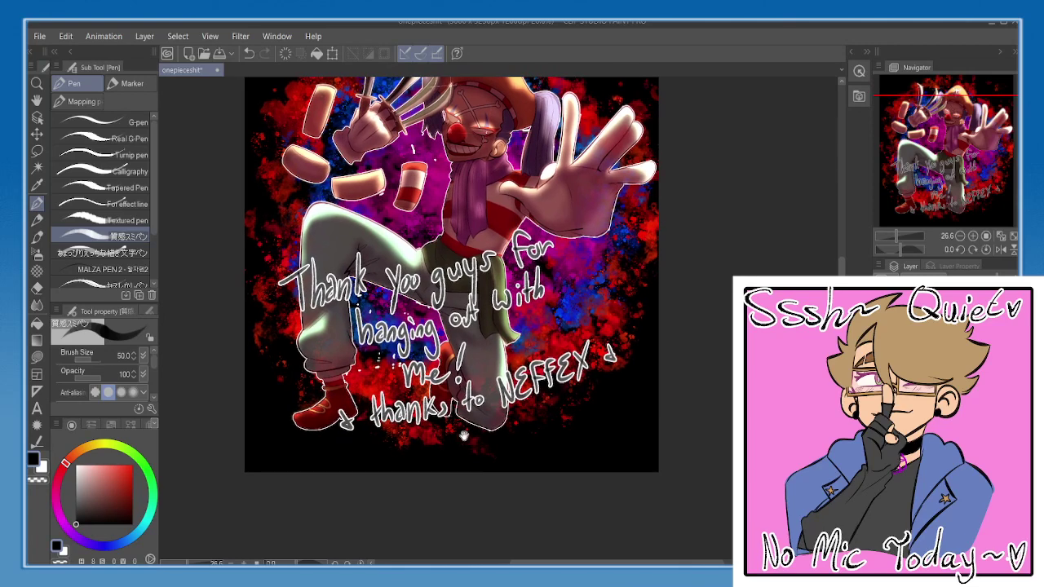
mouse_move(421, 435)
left_mouse_down()
mouse_move(424, 457)
mouse_move(438, 458)
left_mouse_up()
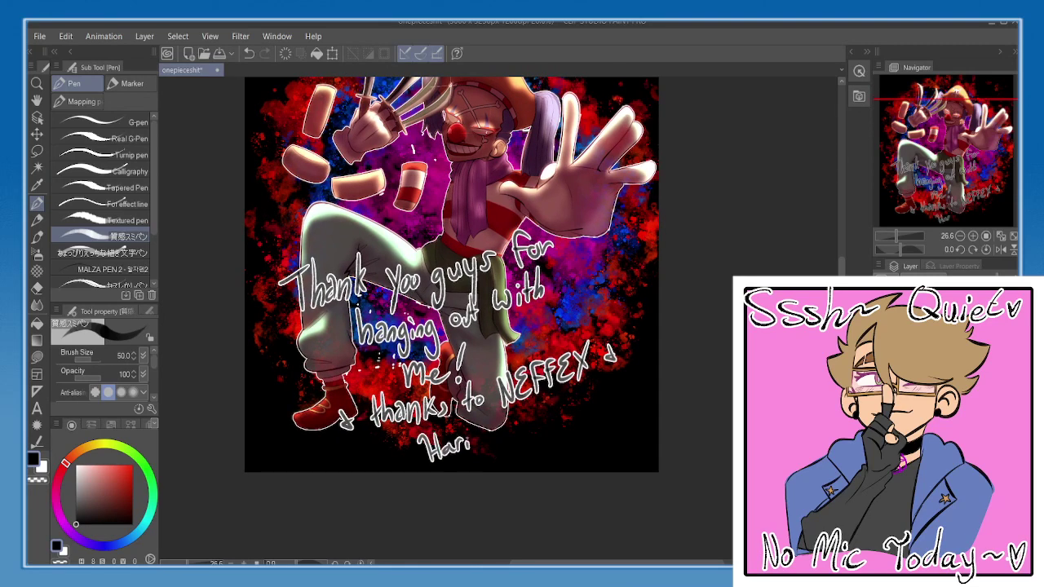
mouse_move(489, 428)
left_mouse_down()
mouse_move(481, 447)
mouse_move(520, 436)
left_mouse_up()
left_click_drag(517, 428, 541, 432)
mouse_move(545, 406)
left_mouse_down()
mouse_move(543, 435)
mouse_move(569, 426)
mouse_move(576, 408)
mouse_move(616, 422)
left_mouse_up()
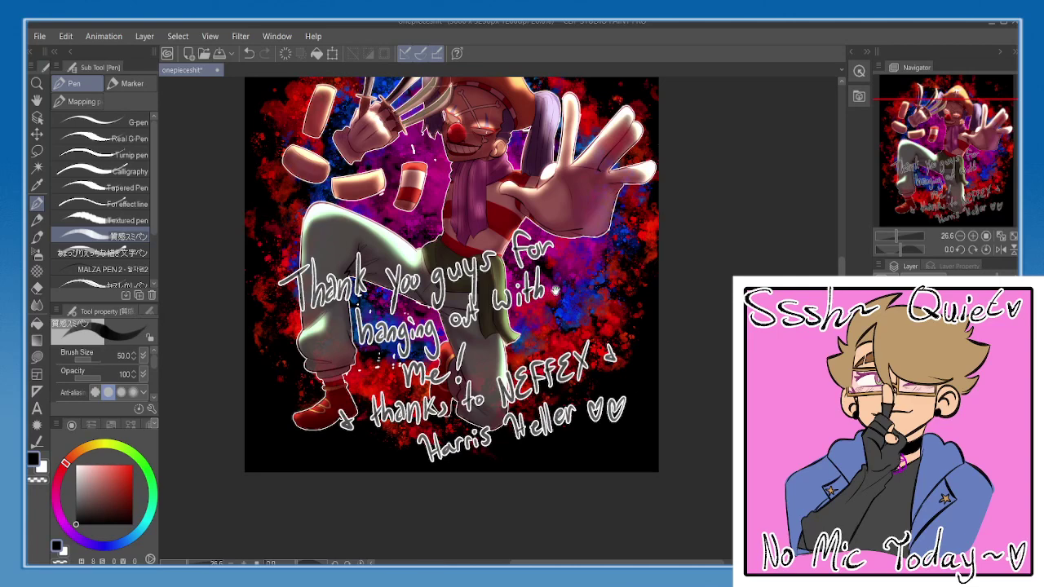
- Check the lettered artwork in mirrored view and clear the thank-you message
left_click_drag(555, 290, 571, 351)
left_click(1014, 237)
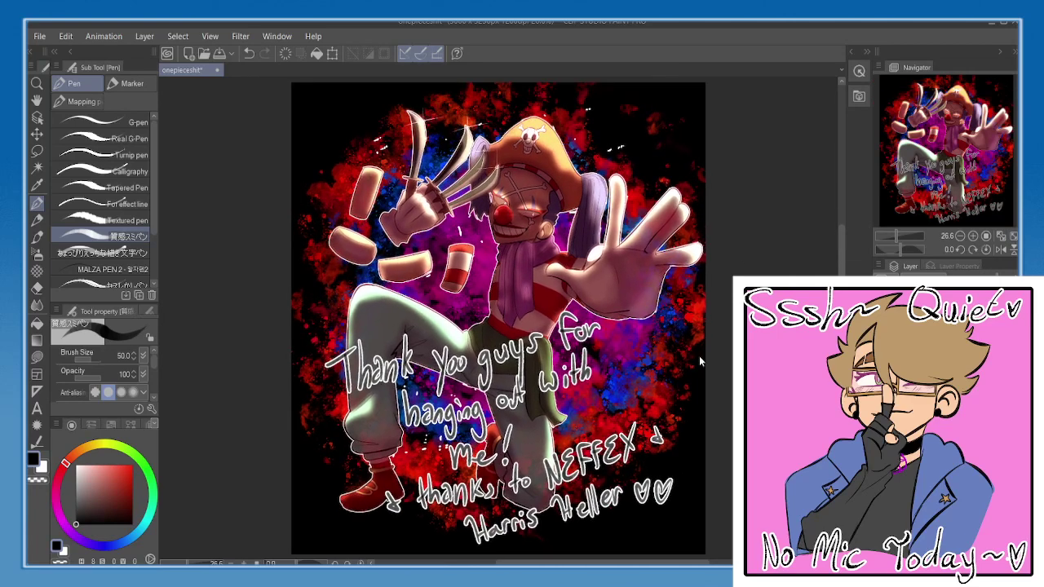
key("h")
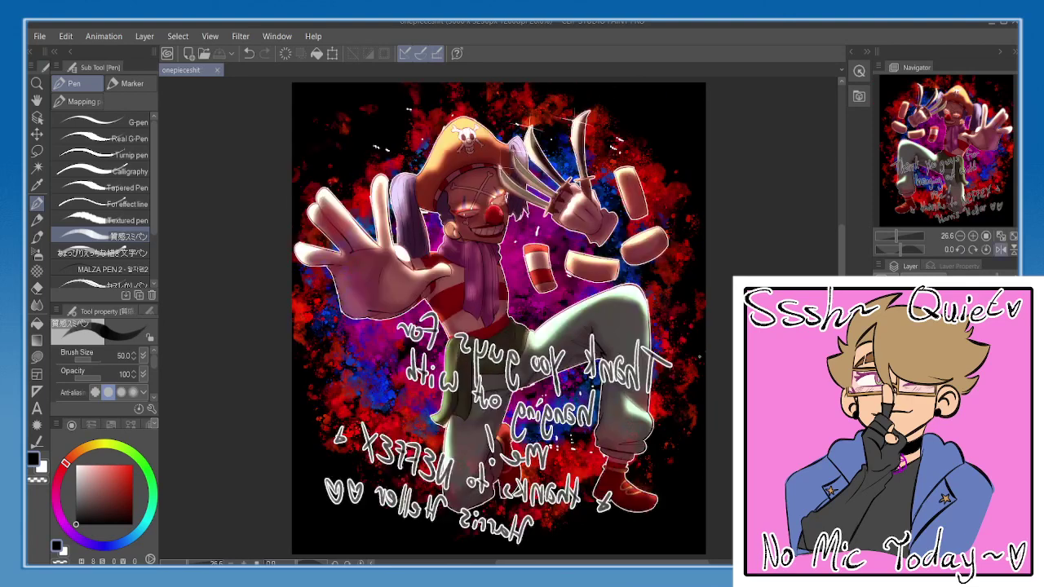
key("h")
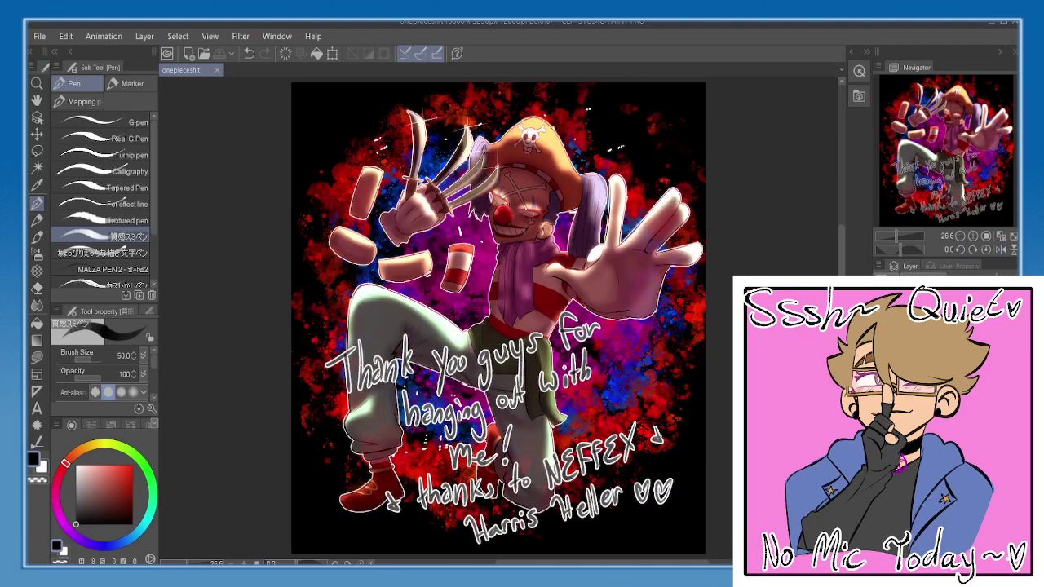
left_click(285, 56)
- Hand-letter "Goodbye, guys!" across the clown pirate's raised knee and waist
mouse_move(402, 281)
left_mouse_down()
mouse_move(397, 267)
mouse_move(375, 322)
left_mouse_up()
mouse_move(390, 306)
left_mouse_down()
mouse_move(385, 315)
mouse_move(391, 305)
left_mouse_up()
left_click_drag(402, 304, 412, 310)
left_click_drag(418, 278, 415, 313)
left_click_drag(428, 277, 425, 314)
left_click_drag(436, 298, 439, 325)
left_click_drag(449, 309, 461, 304)
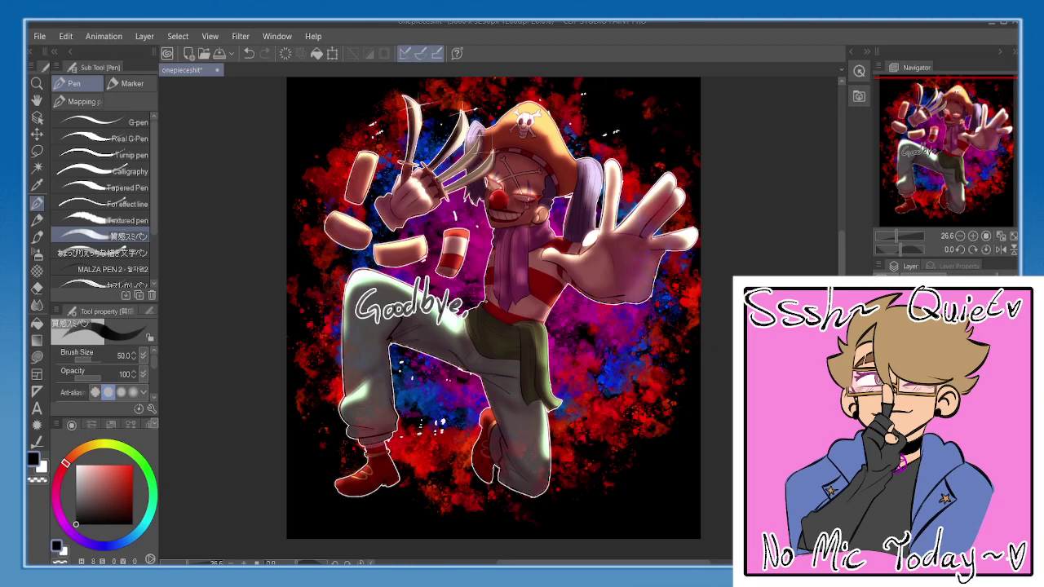
left_click_drag(493, 297, 482, 329)
mouse_move(499, 292)
left_mouse_down()
mouse_move(498, 306)
mouse_move(518, 308)
mouse_move(509, 330)
left_mouse_up()
left_click_drag(538, 291, 526, 308)
left_click_drag(558, 270, 546, 300)
left_click(546, 305)
- Letter "See you this Thursday" on the line below "Goodbye, guys!"
mouse_move(438, 335)
left_mouse_down()
mouse_move(428, 323)
mouse_move(354, 345)
mouse_move(425, 337)
left_mouse_up()
mouse_move(435, 323)
left_mouse_down()
mouse_move(424, 354)
mouse_move(440, 333)
left_mouse_up()
left_click_drag(445, 333, 454, 343)
mouse_move(485, 317)
left_mouse_down()
mouse_move(483, 343)
mouse_move(492, 330)
left_mouse_up()
left_click_drag(497, 318, 509, 341)
left_click_drag(523, 329, 511, 340)
mouse_move(540, 322)
left_mouse_down()
mouse_move(564, 316)
mouse_move(551, 343)
left_mouse_up()
mouse_move(570, 310)
left_mouse_down()
mouse_move(553, 336)
mouse_move(595, 329)
left_mouse_up()
mouse_move(605, 329)
left_mouse_down()
mouse_move(596, 337)
mouse_move(613, 339)
left_mouse_up()
mouse_move(628, 310)
left_mouse_down()
mouse_move(623, 339)
mouse_move(641, 336)
left_mouse_up()
left_click_drag(651, 320, 639, 346)
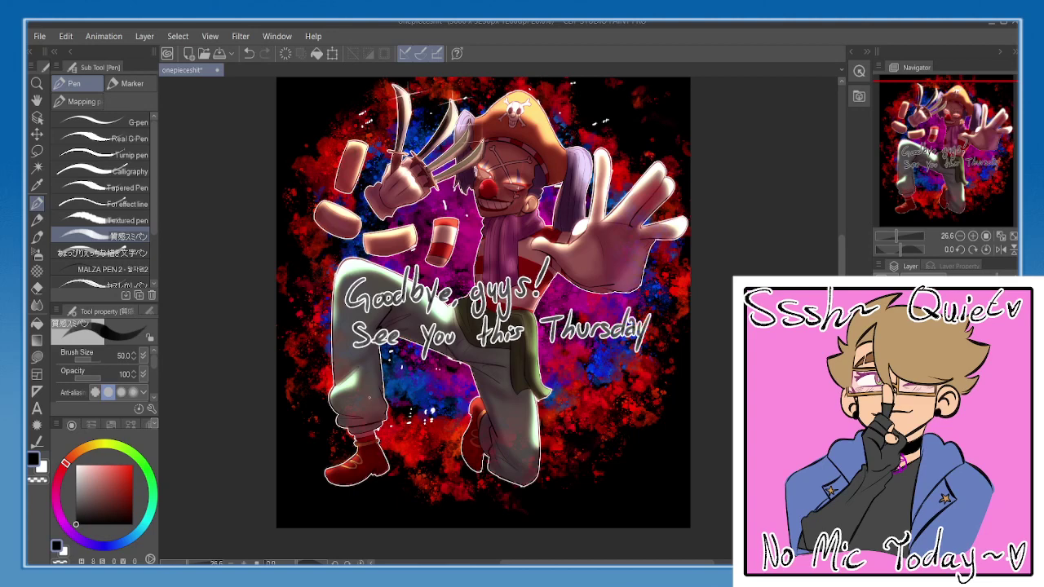
- Letter "for Nancy Drew" as the third line of the goodbye message
mouse_move(385, 368)
left_mouse_down()
mouse_move(372, 402)
mouse_move(383, 381)
left_mouse_up()
mouse_move(390, 383)
left_mouse_down()
mouse_move(404, 381)
mouse_move(428, 414)
left_mouse_up()
mouse_move(426, 380)
left_mouse_down()
mouse_move(442, 408)
mouse_move(444, 378)
left_mouse_up()
mouse_move(453, 389)
left_mouse_down()
mouse_move(450, 403)
mouse_move(462, 401)
left_mouse_up()
left_click_drag(457, 399, 470, 395)
left_click_drag(481, 376, 486, 411)
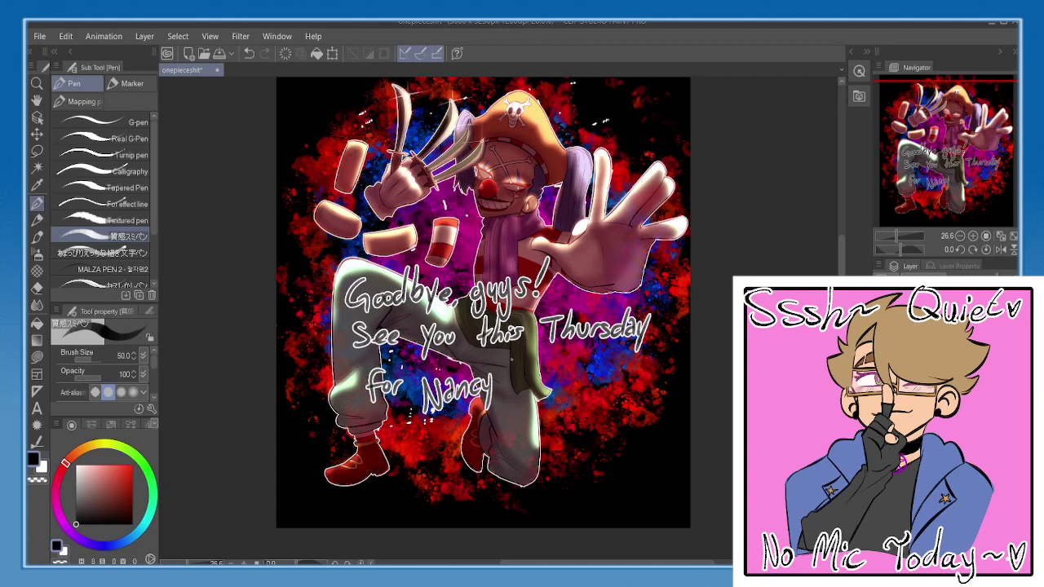
left_click_drag(510, 358, 507, 393)
mouse_move(507, 361)
left_mouse_down()
mouse_move(512, 392)
mouse_move(544, 372)
mouse_move(558, 382)
mouse_move(569, 364)
left_mouse_up()
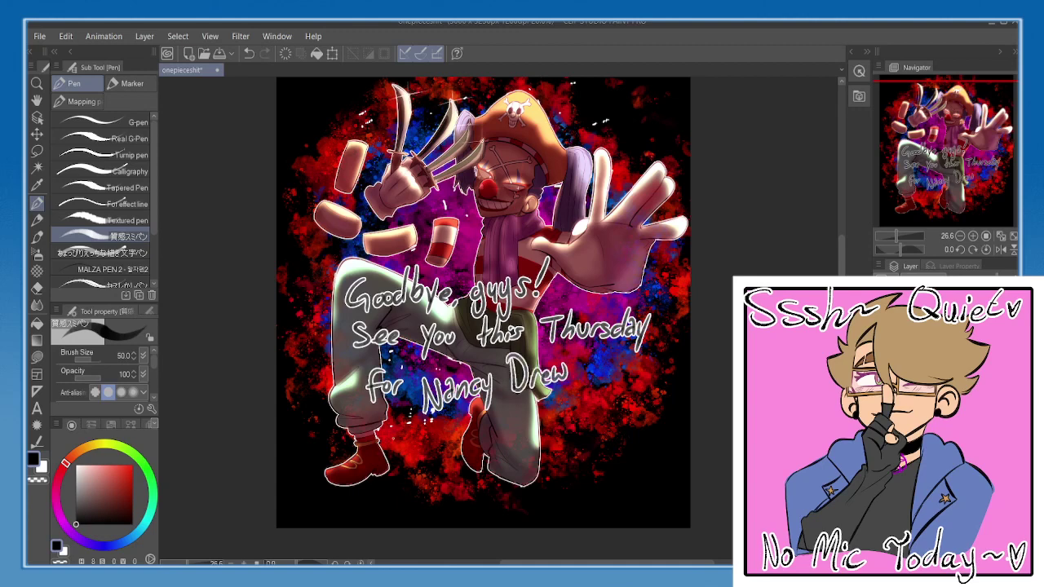
- Letter "Thursdays on" beneath the "for Nancy Drew" line
left_click_drag(396, 429, 424, 425)
mouse_move(413, 431)
left_mouse_down()
mouse_move(414, 458)
mouse_move(426, 457)
left_mouse_up()
left_click_drag(425, 445, 450, 450)
mouse_move(452, 443)
left_mouse_down()
mouse_move(459, 453)
mouse_move(465, 442)
left_mouse_up()
mouse_move(475, 404)
left_mouse_down()
mouse_move(478, 444)
mouse_move(499, 441)
left_mouse_up()
mouse_move(504, 415)
left_mouse_down()
mouse_move(494, 459)
mouse_move(502, 437)
mouse_move(569, 427)
left_mouse_up()
- Finish the goodbye message with "YouTube!!" and a small heart after it
mouse_move(496, 451)
left_mouse_down()
mouse_move(507, 496)
mouse_move(520, 481)
left_mouse_up()
mouse_move(529, 468)
left_mouse_down()
mouse_move(535, 479)
mouse_move(554, 445)
left_mouse_up()
mouse_move(544, 447)
left_mouse_down()
mouse_move(541, 481)
mouse_move(562, 479)
left_mouse_up()
mouse_move(574, 432)
left_mouse_down()
mouse_move(569, 470)
mouse_move(581, 473)
left_mouse_up()
left_click_drag(583, 466, 597, 473)
left_click_drag(615, 410, 605, 458)
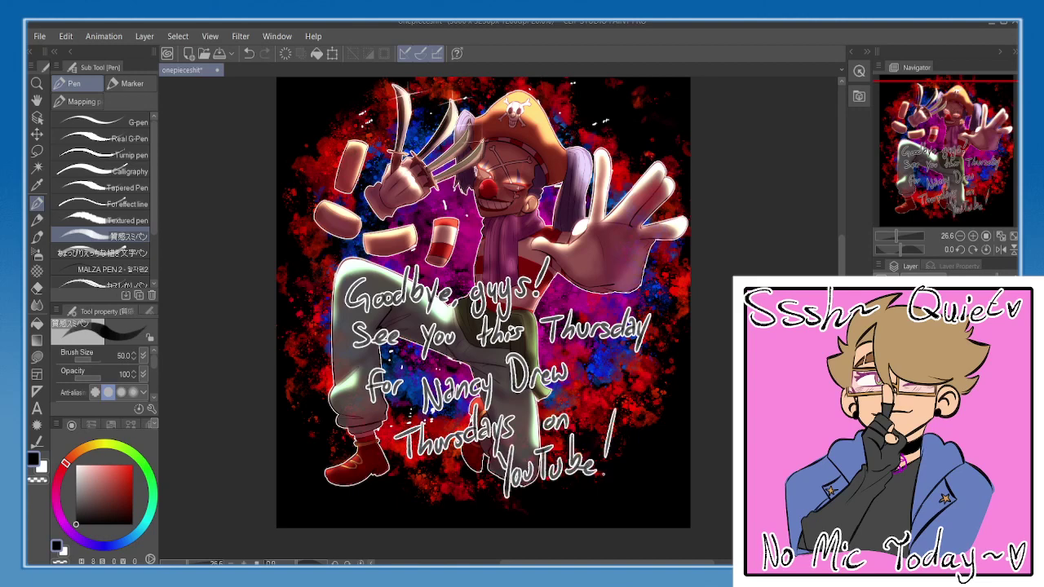
left_click_drag(637, 408, 625, 464)
left_click(618, 474)
left_click_drag(565, 352, 552, 348)
left_click_drag(637, 470, 639, 483)
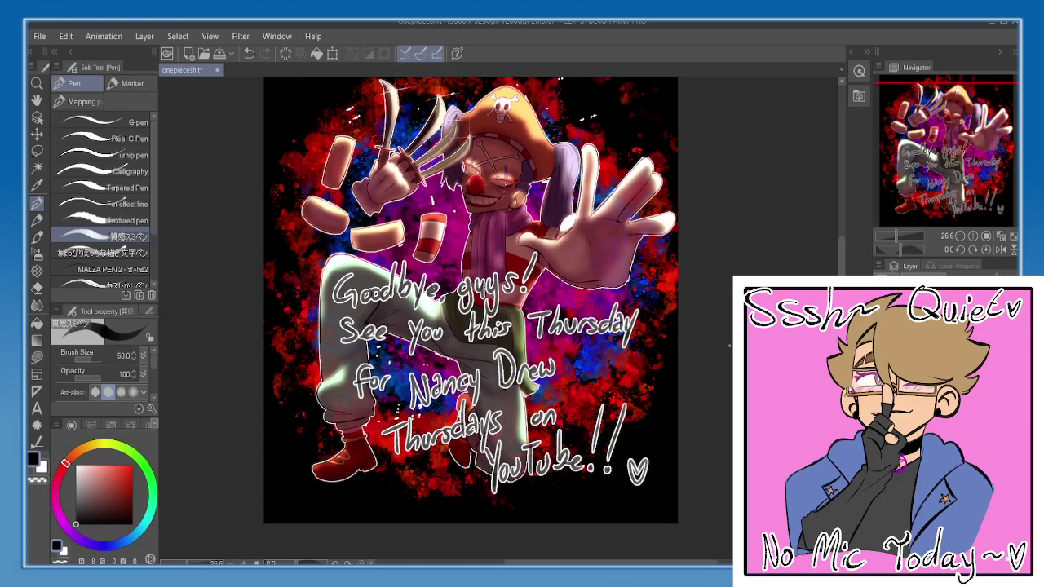
- Save the file and clear the goodbye message from the artwork
left_click(1013, 237)
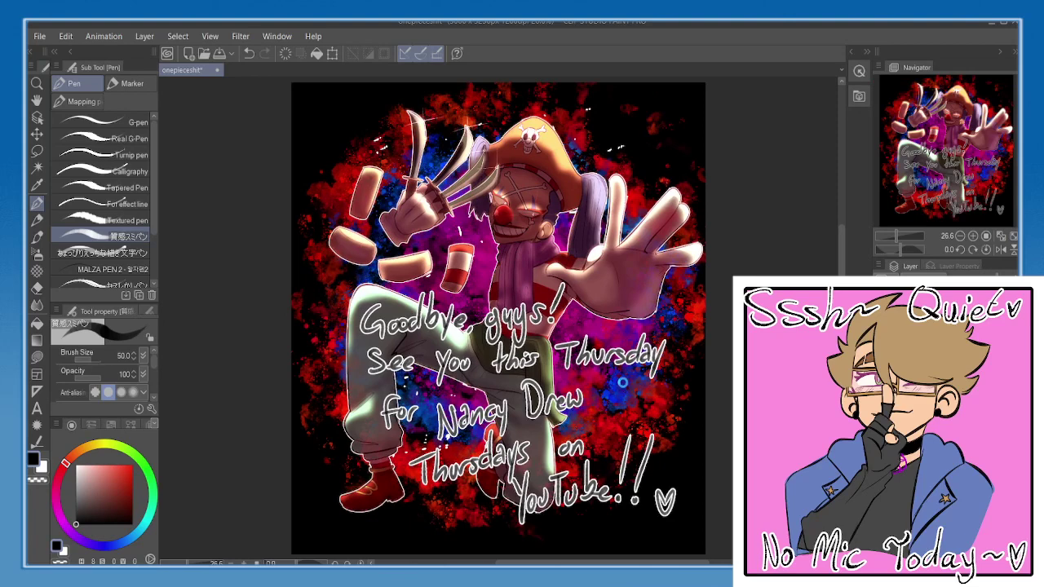
key("ctrl+s")
left_click(284, 54)
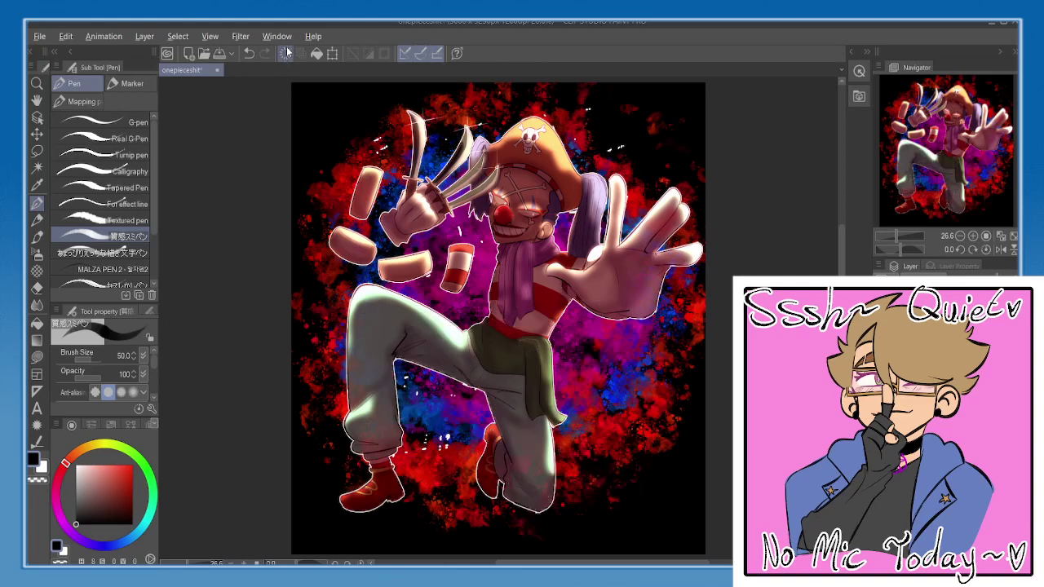